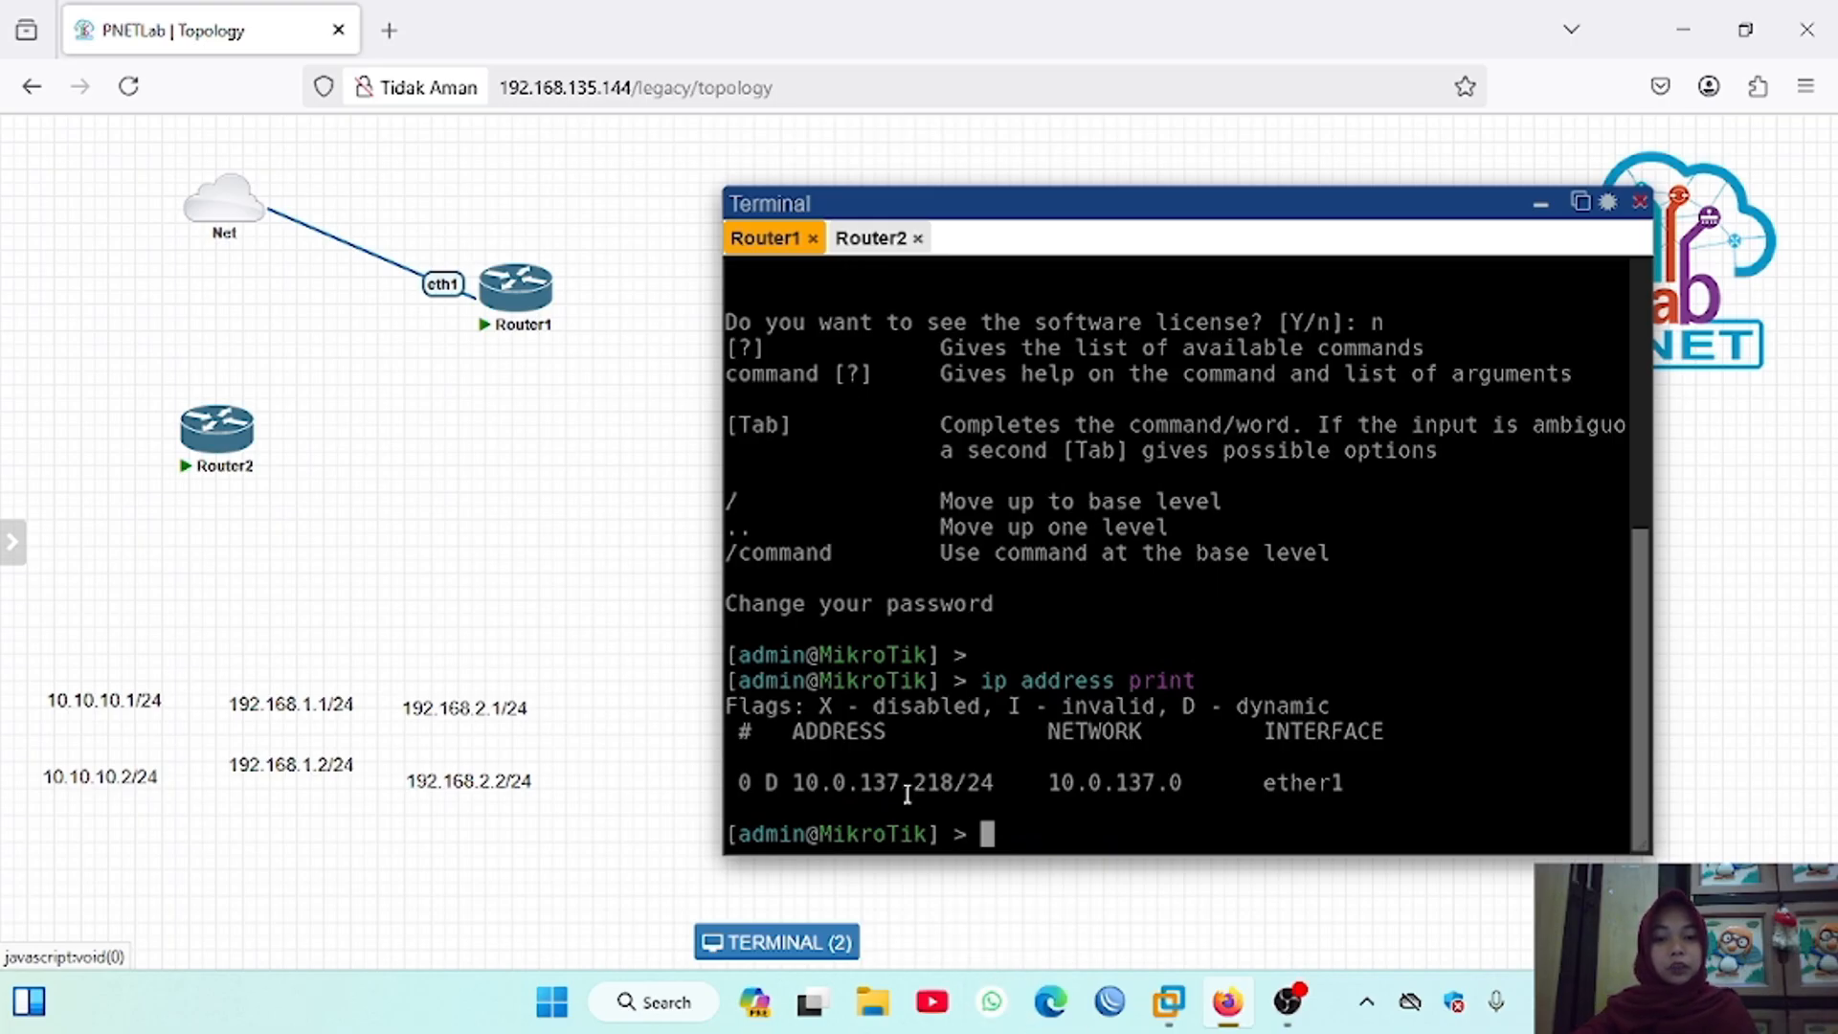
Step: Label the connection between Net and Router1 as 10.0.137.x
right_click(448, 284)
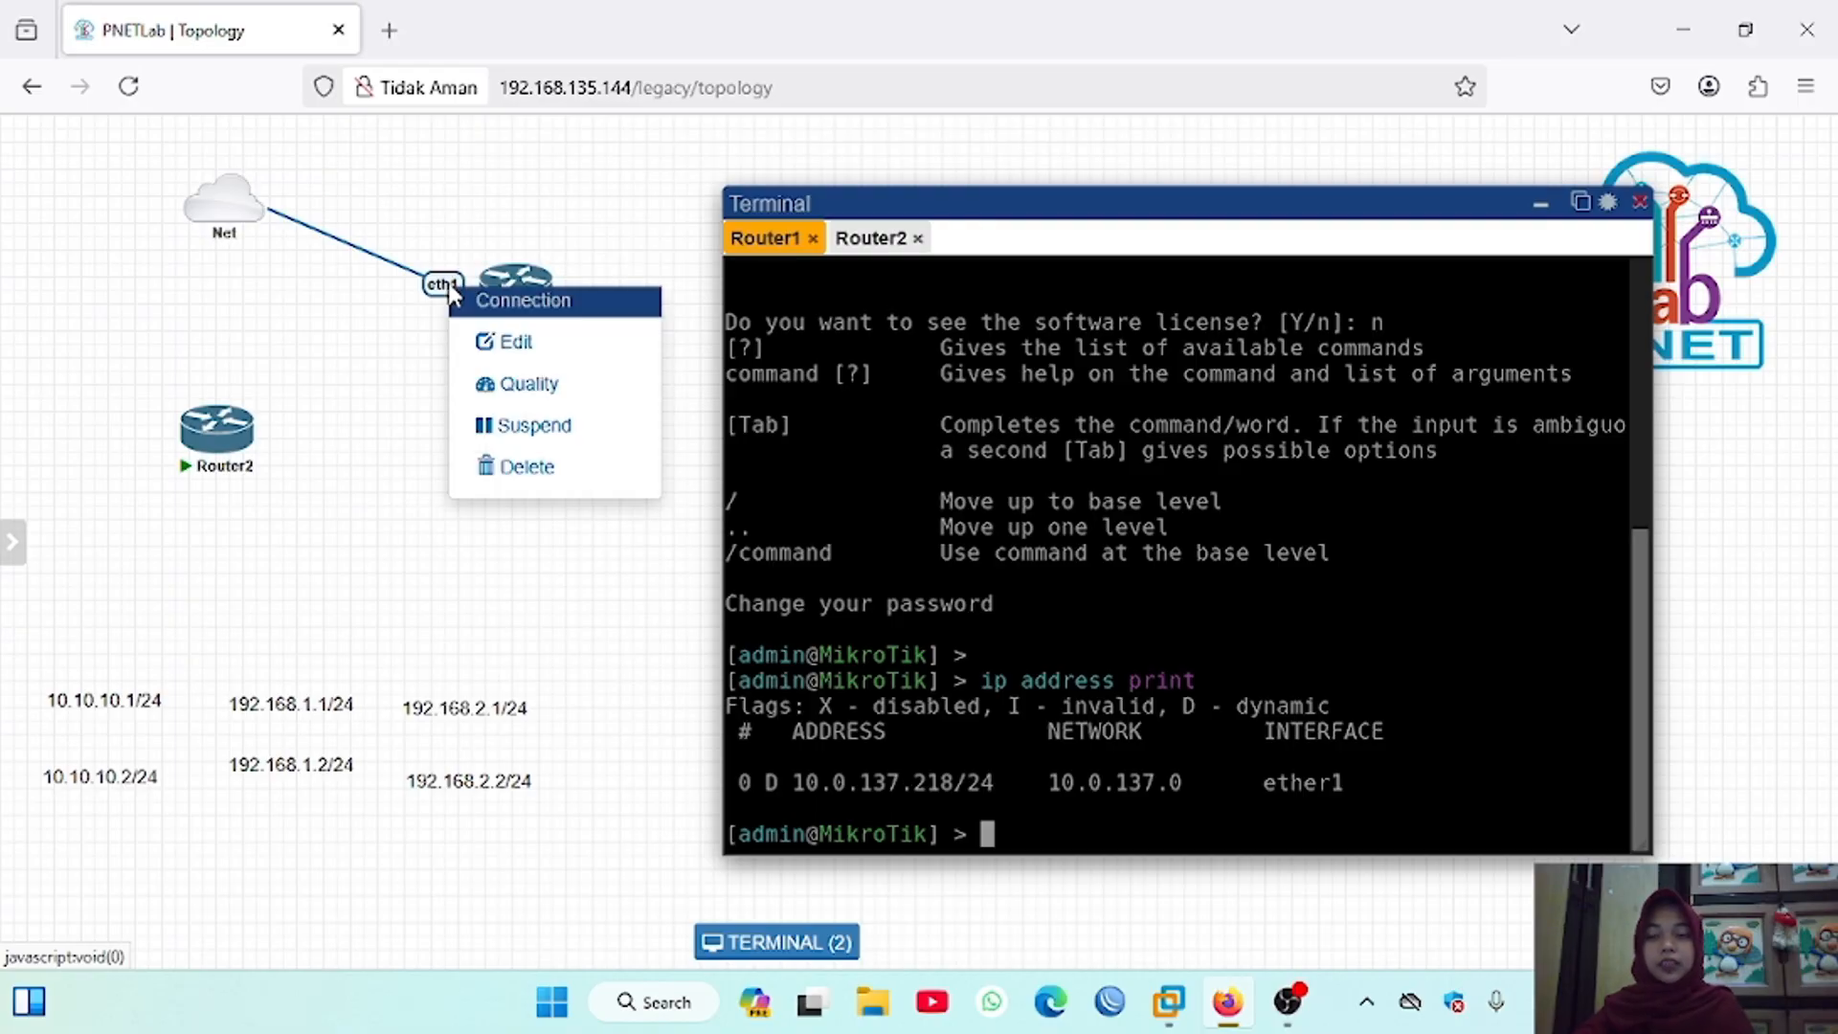
click(495, 342)
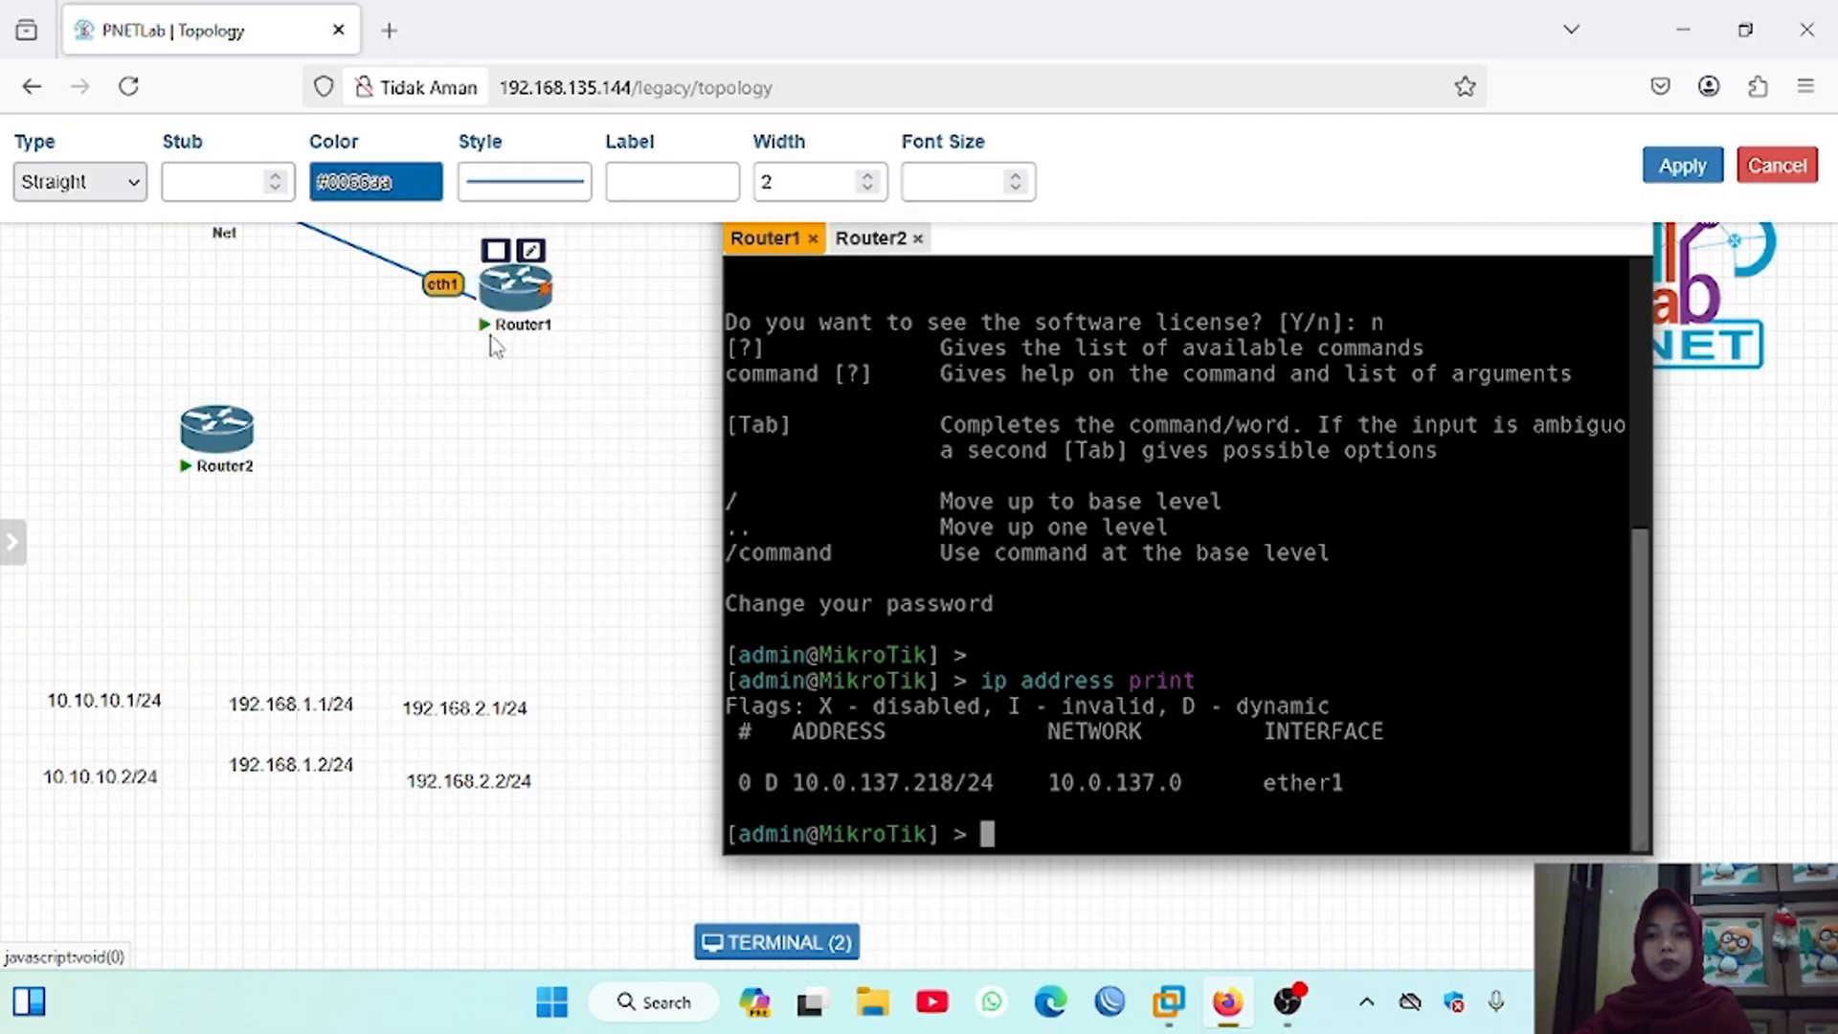
click(632, 181)
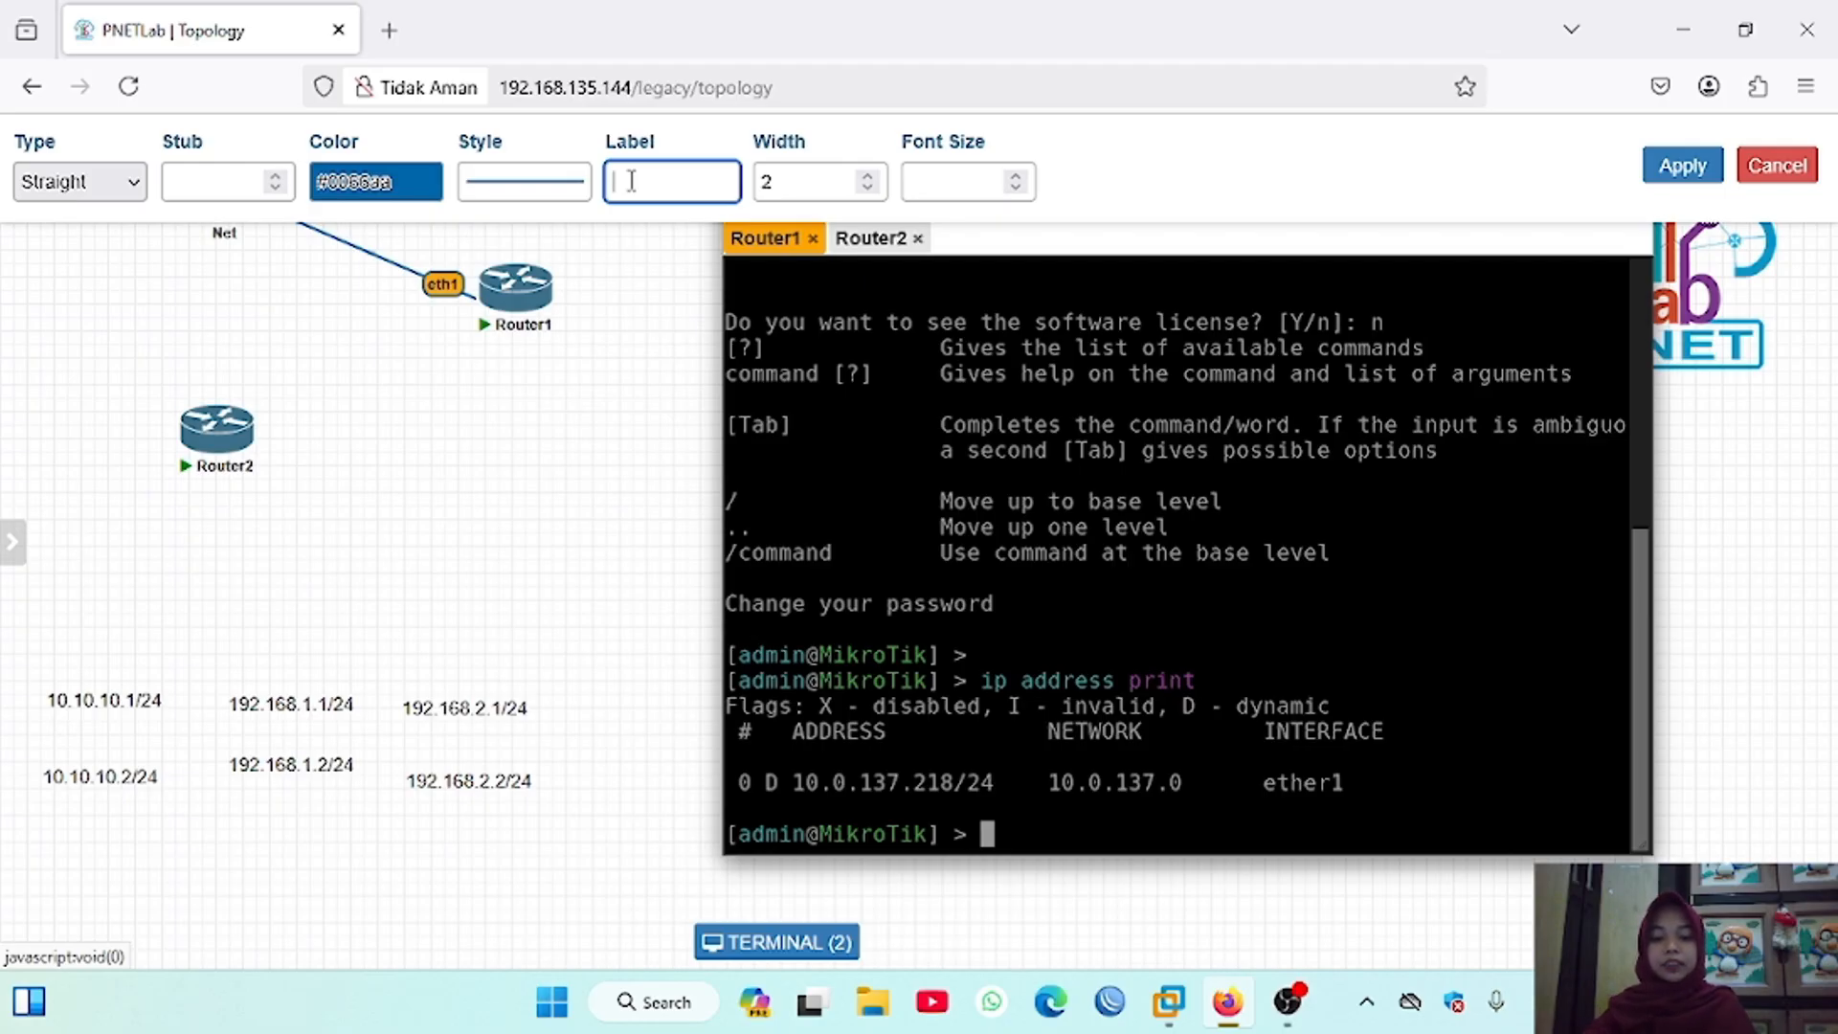
text(10.0.137)
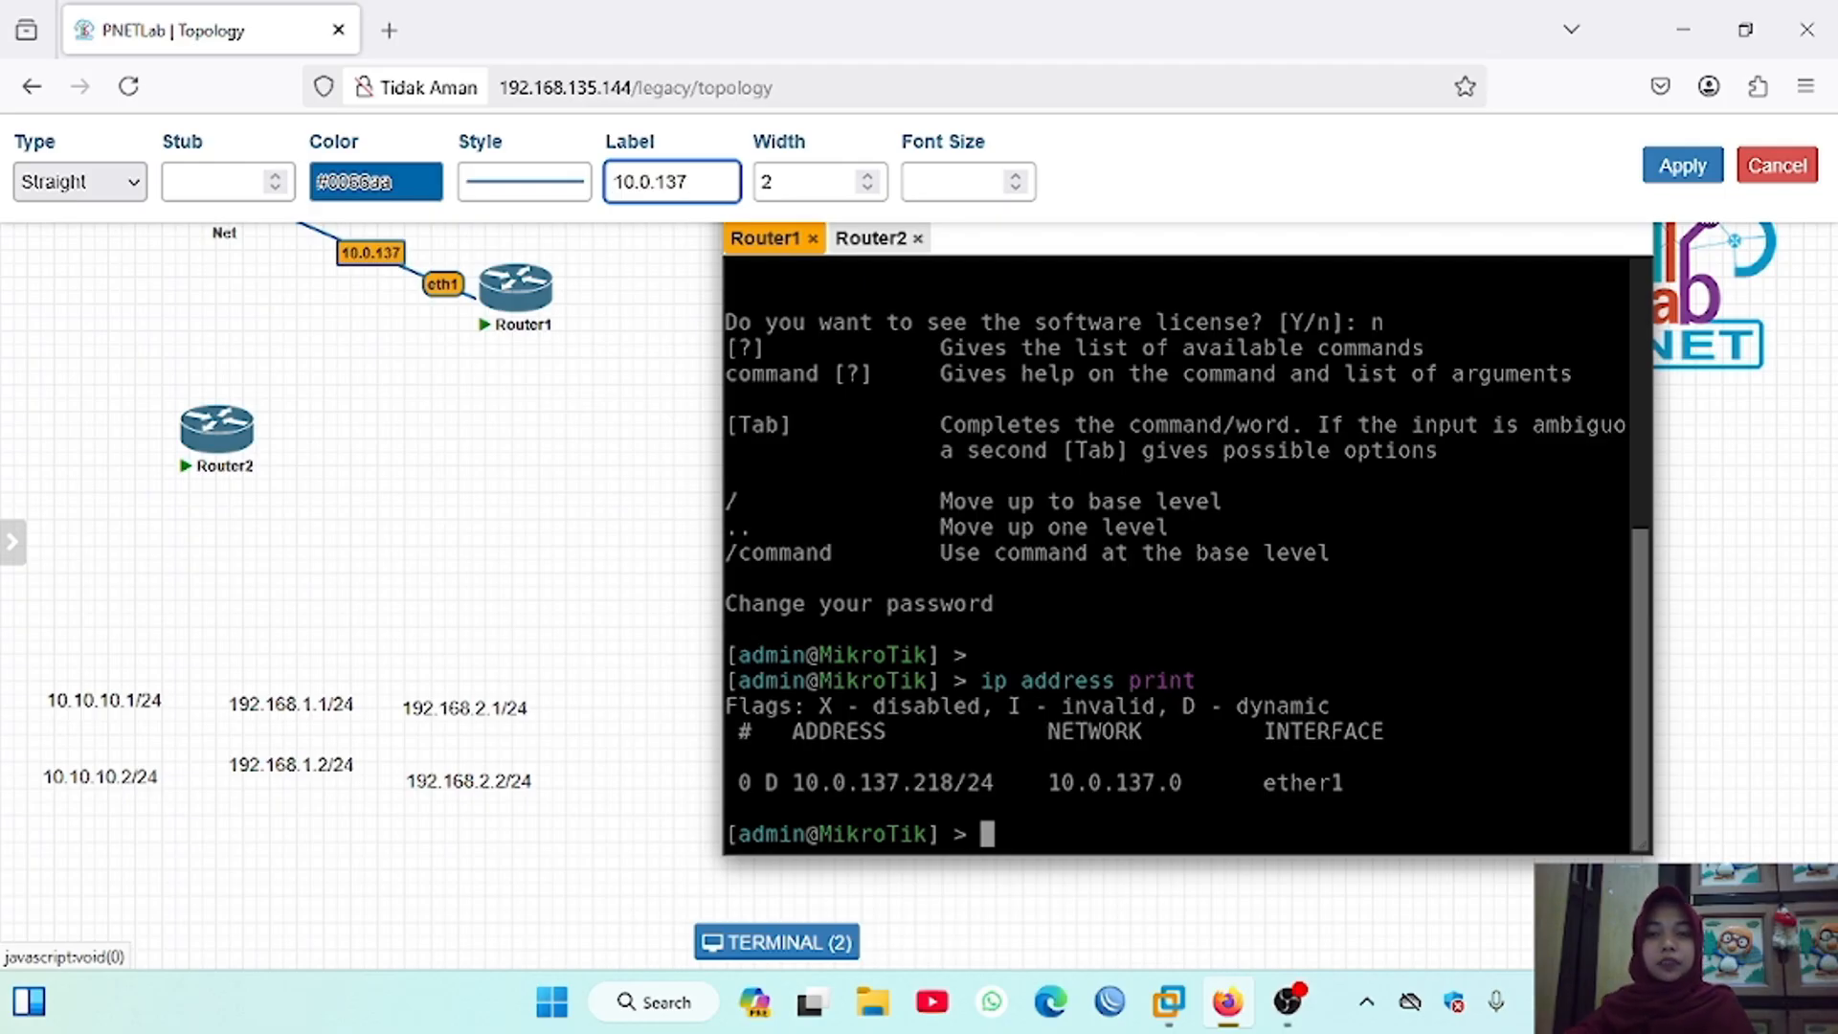
text(.x)
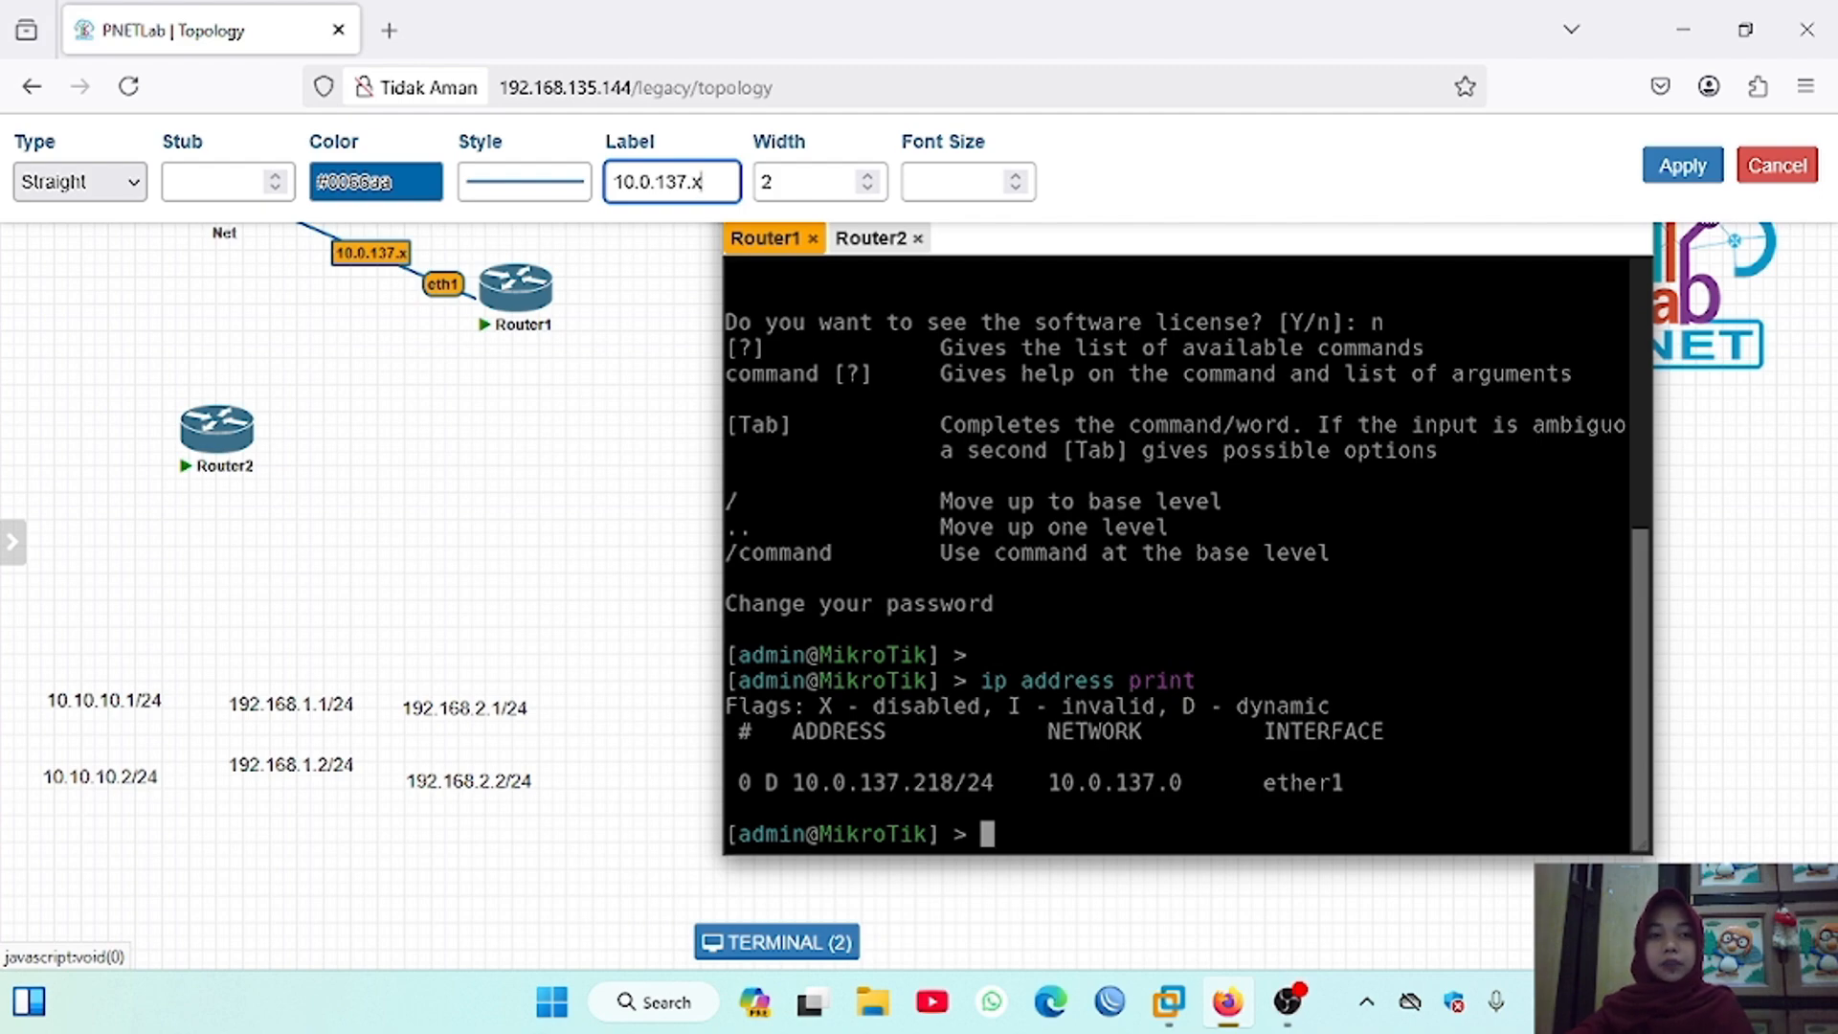
click(1700, 177)
Step: Add a text annotation reading 10.0.137.x and place it just above Router1
right_click(433, 468)
click(517, 649)
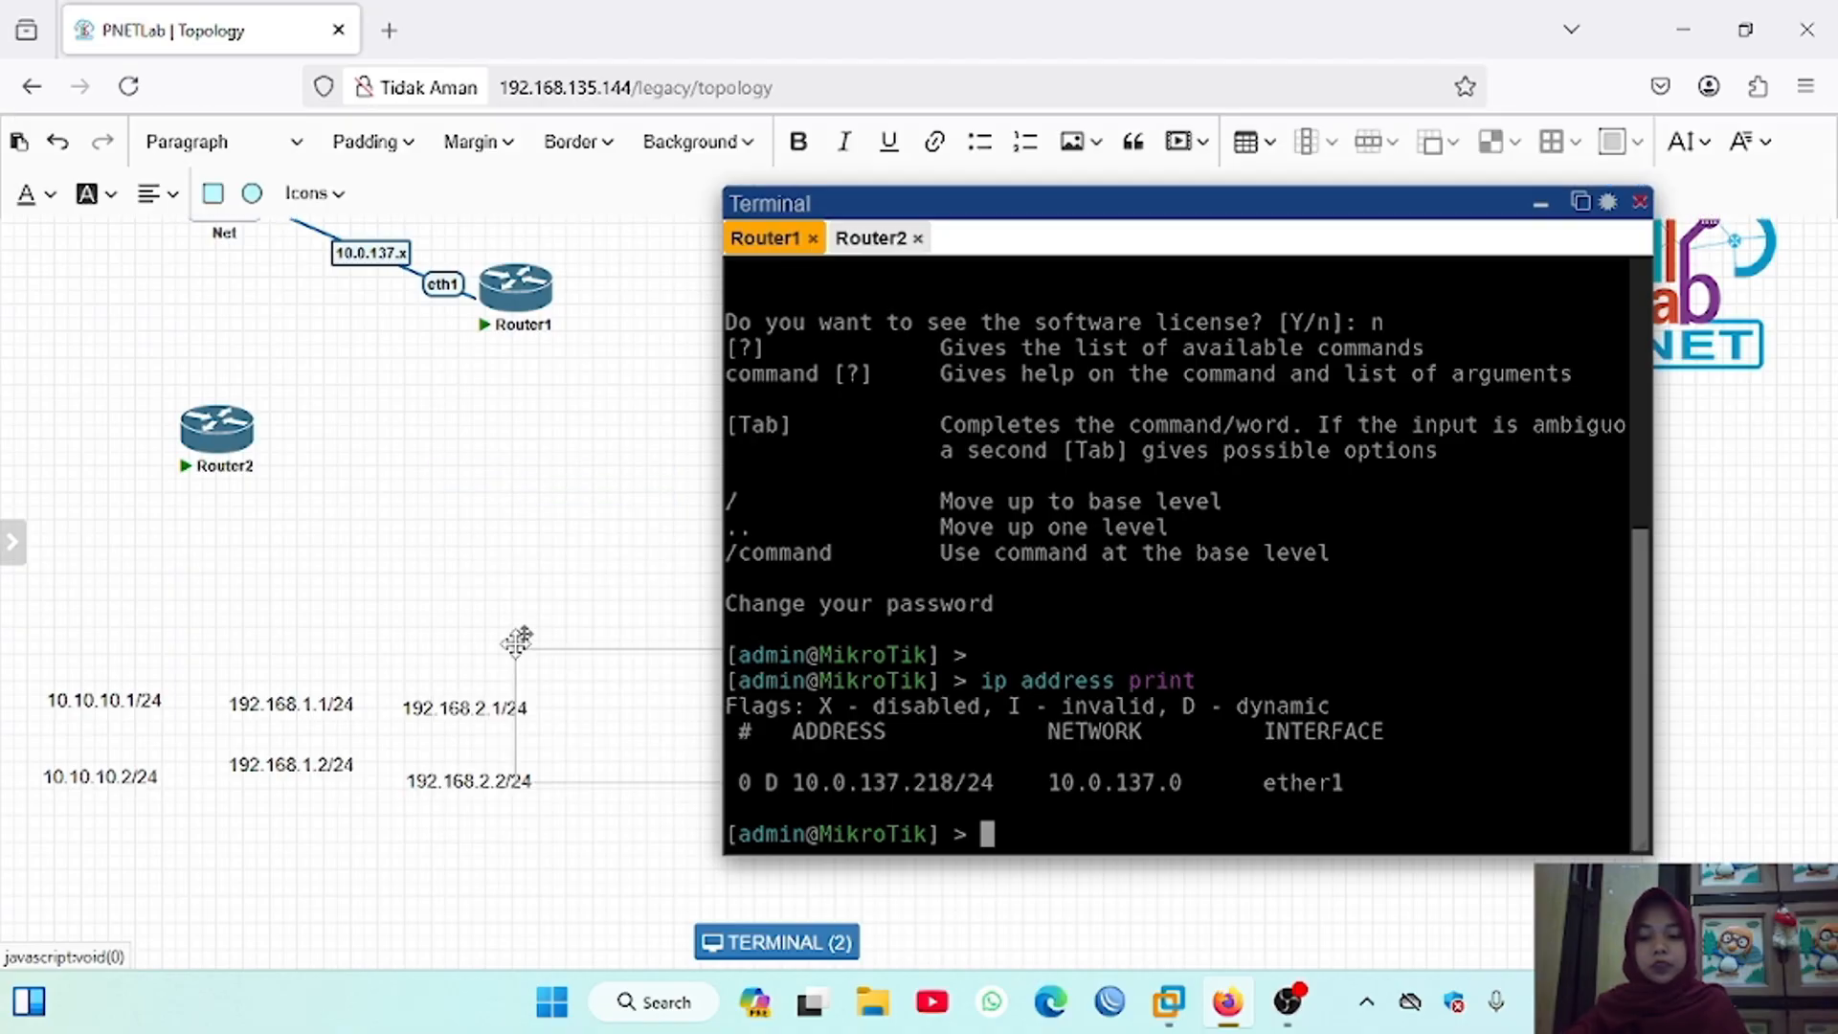
drag(517, 634, 350, 465)
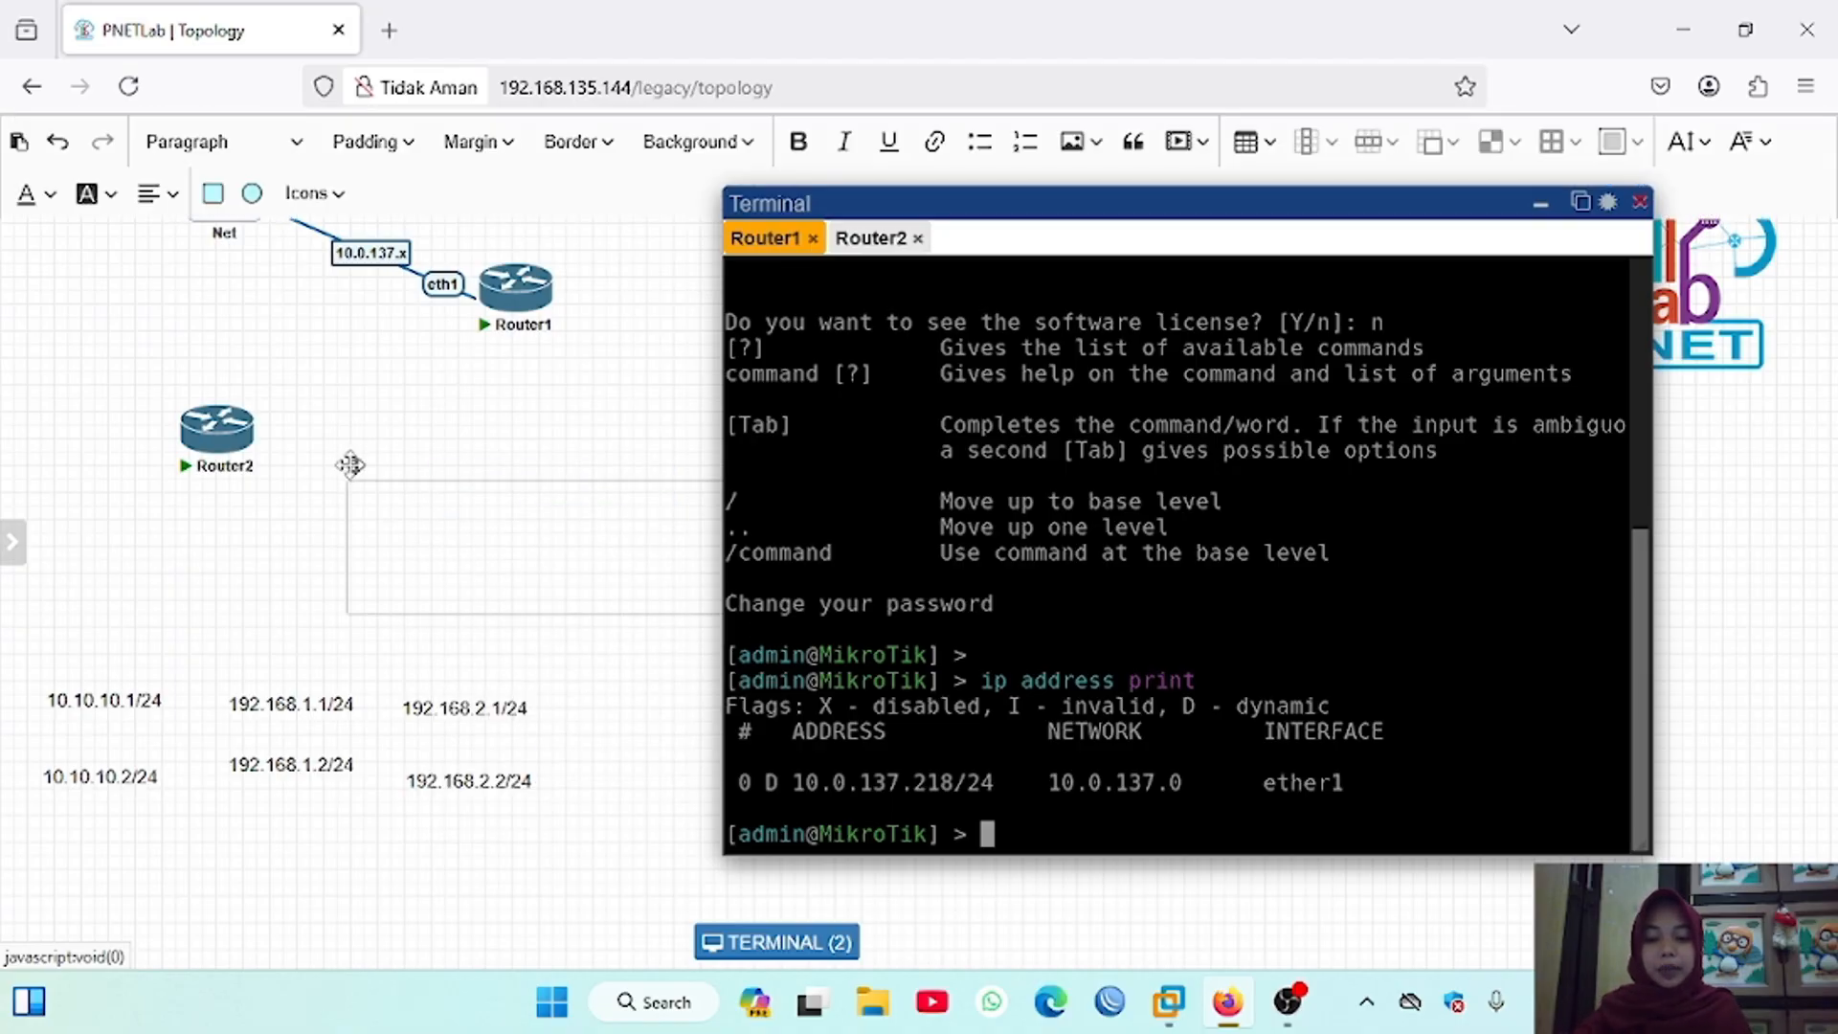
text(10)
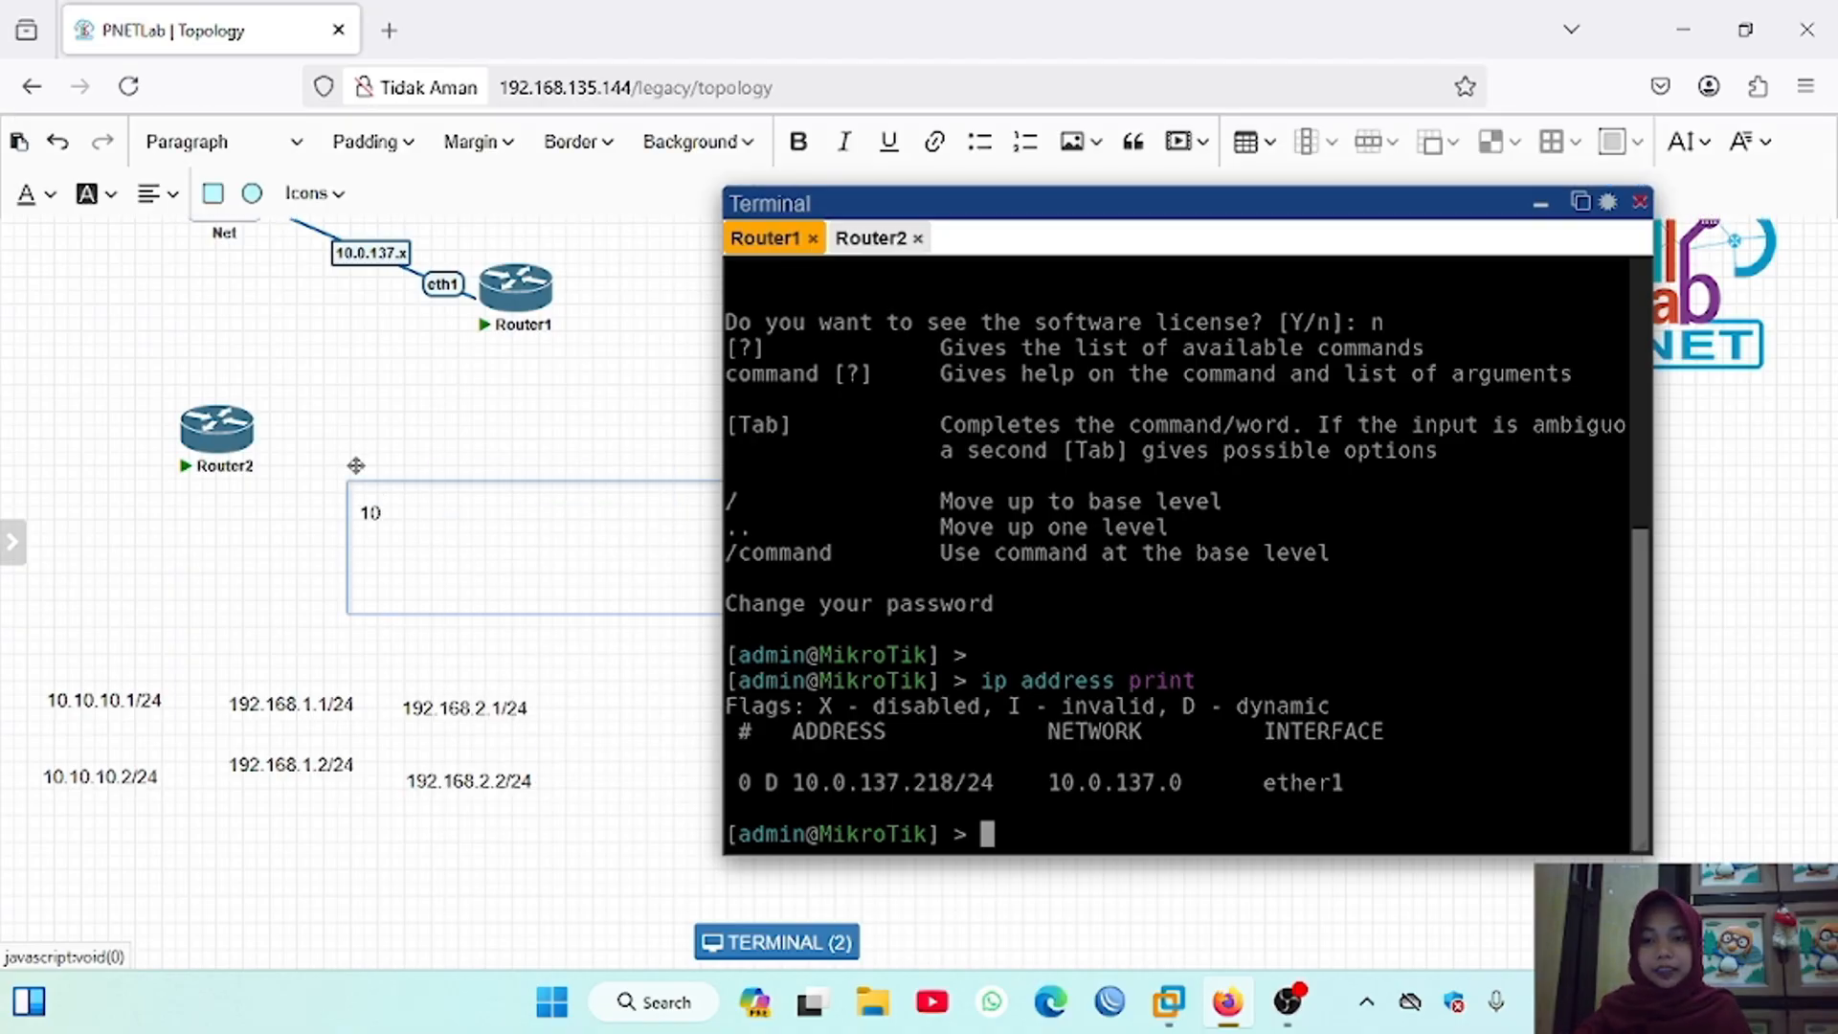
text(.0.137.x)
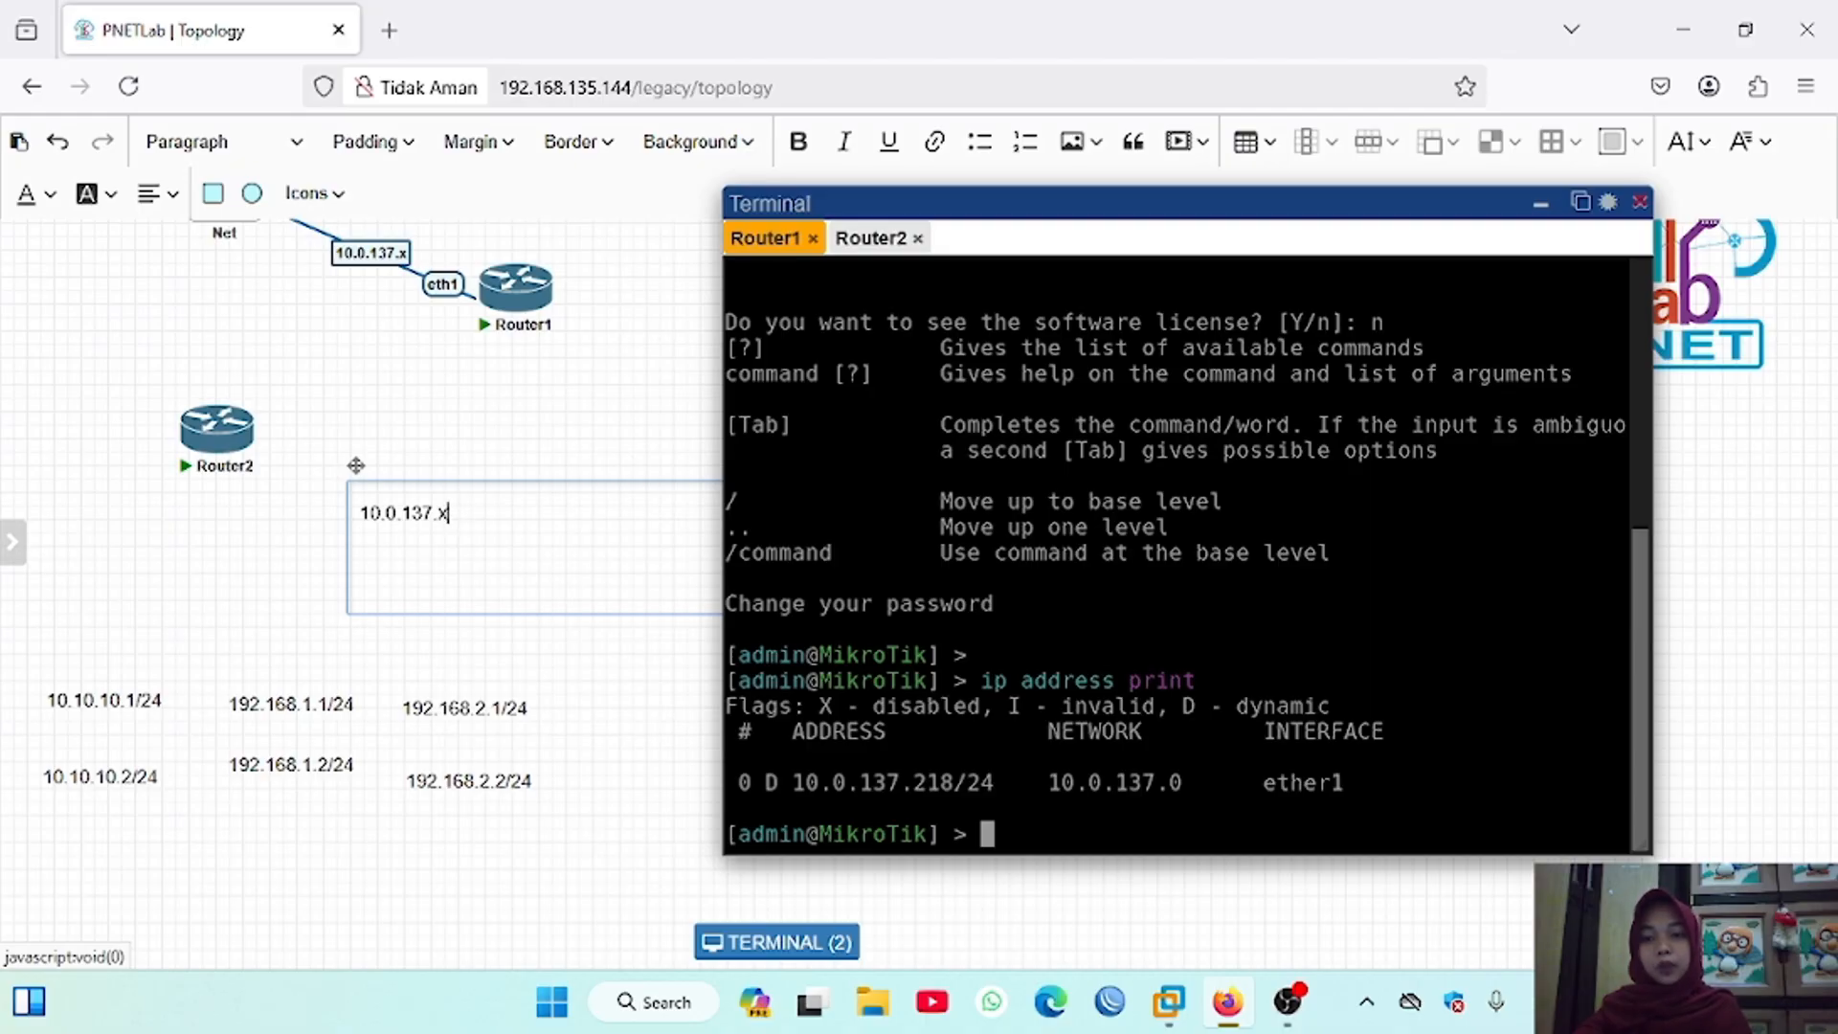
drag(356, 465, 469, 199)
click(542, 299)
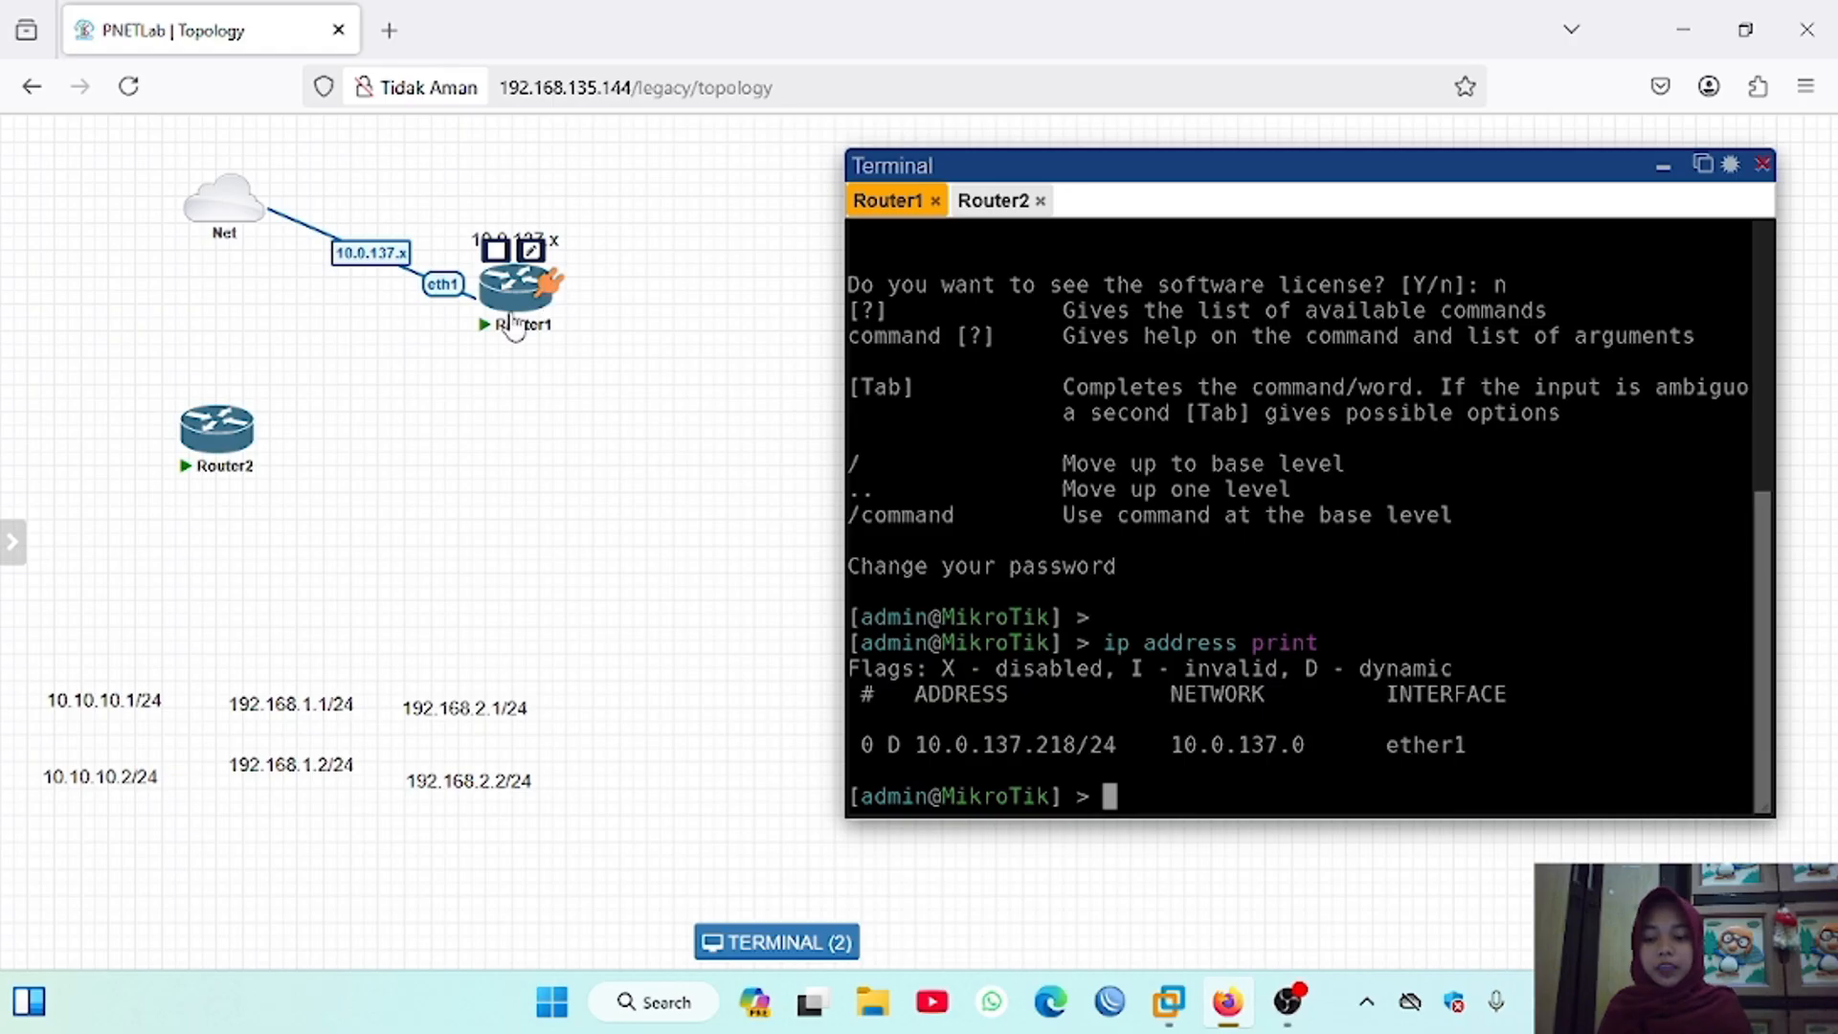
Step: Connect Router1 eth2 to Router2 eth1, Router1 eth3 to VPC1 eth0, and Router2 eth2 to VPC2 eth0
drag(550, 283, 216, 429)
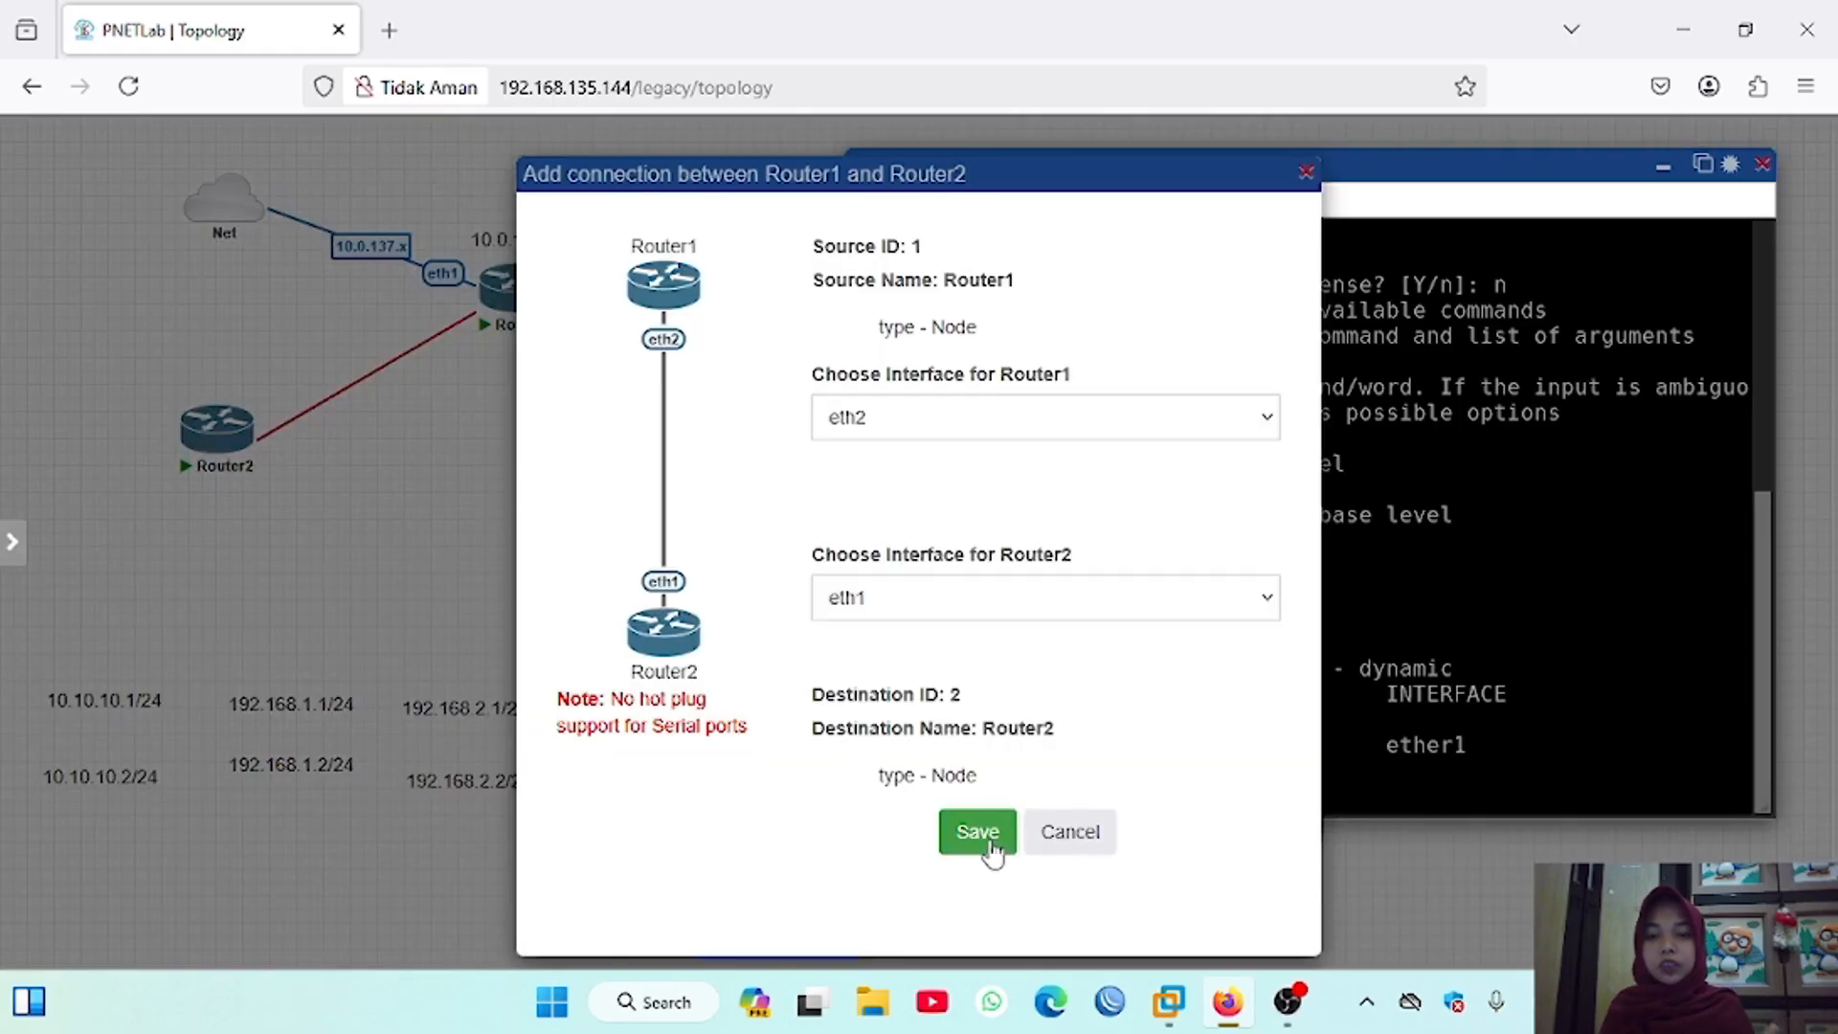
click(986, 833)
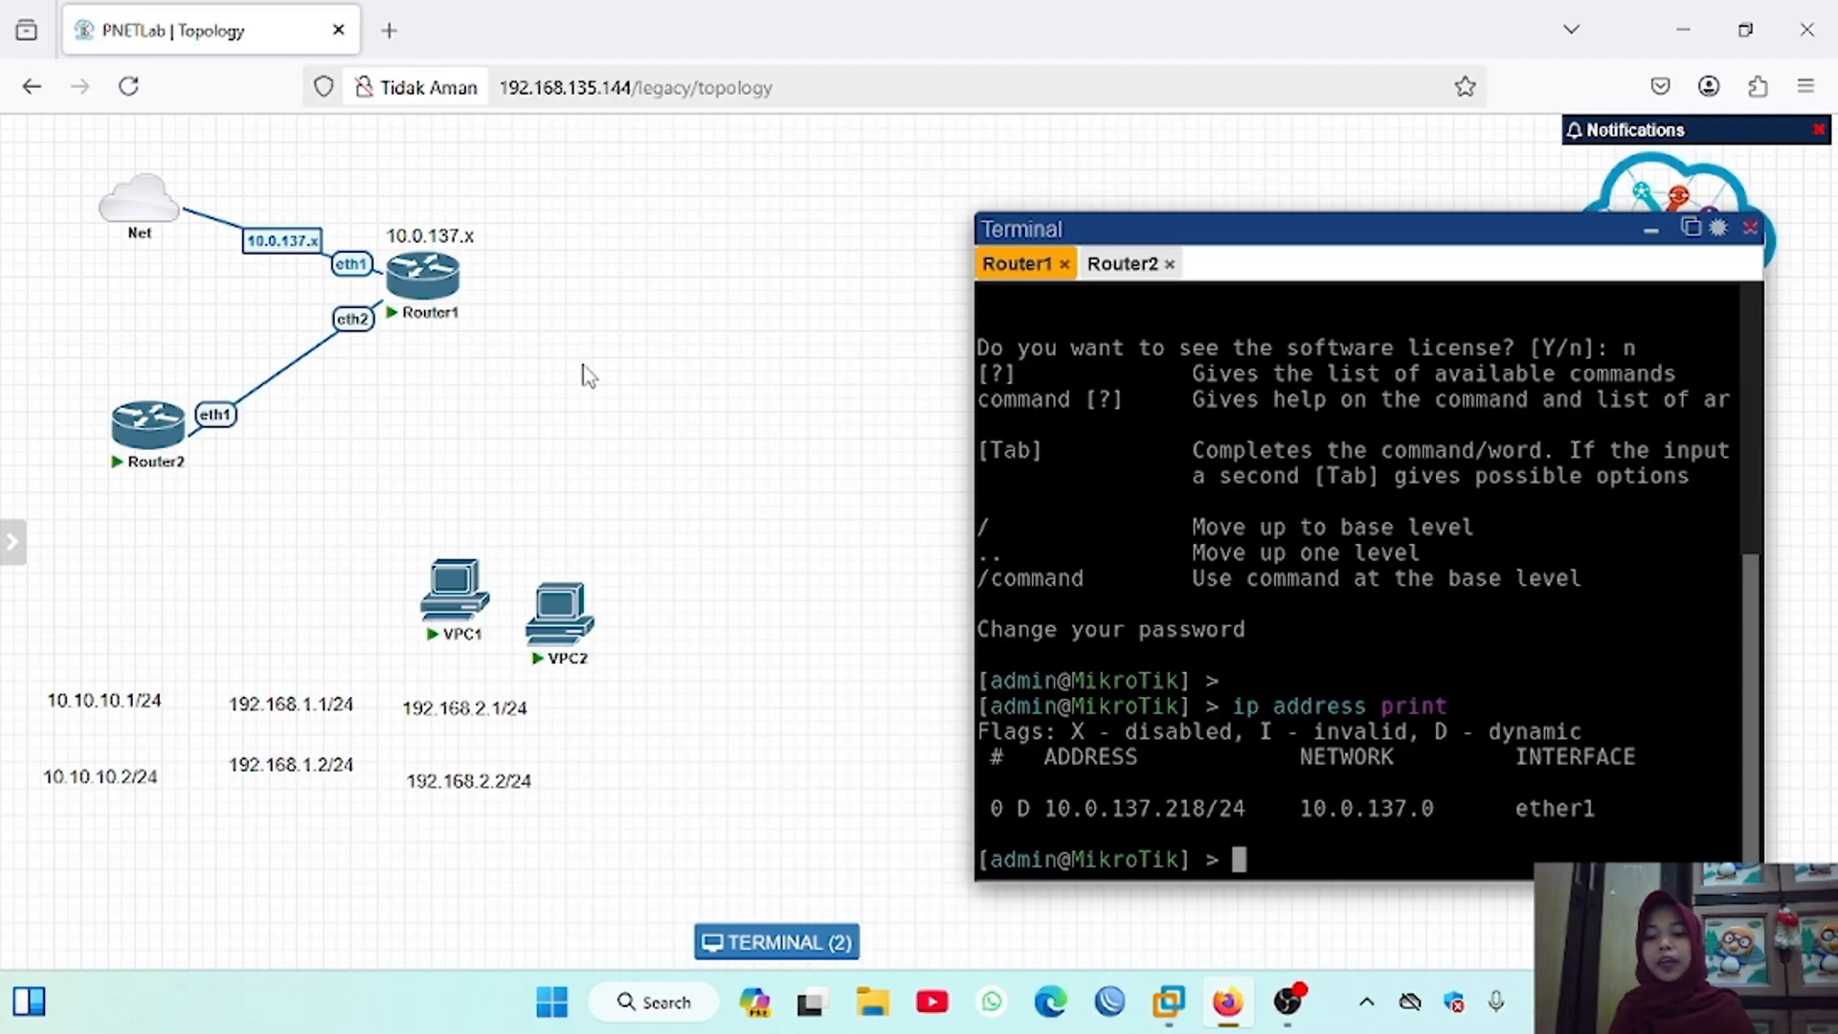
drag(426, 280, 727, 283)
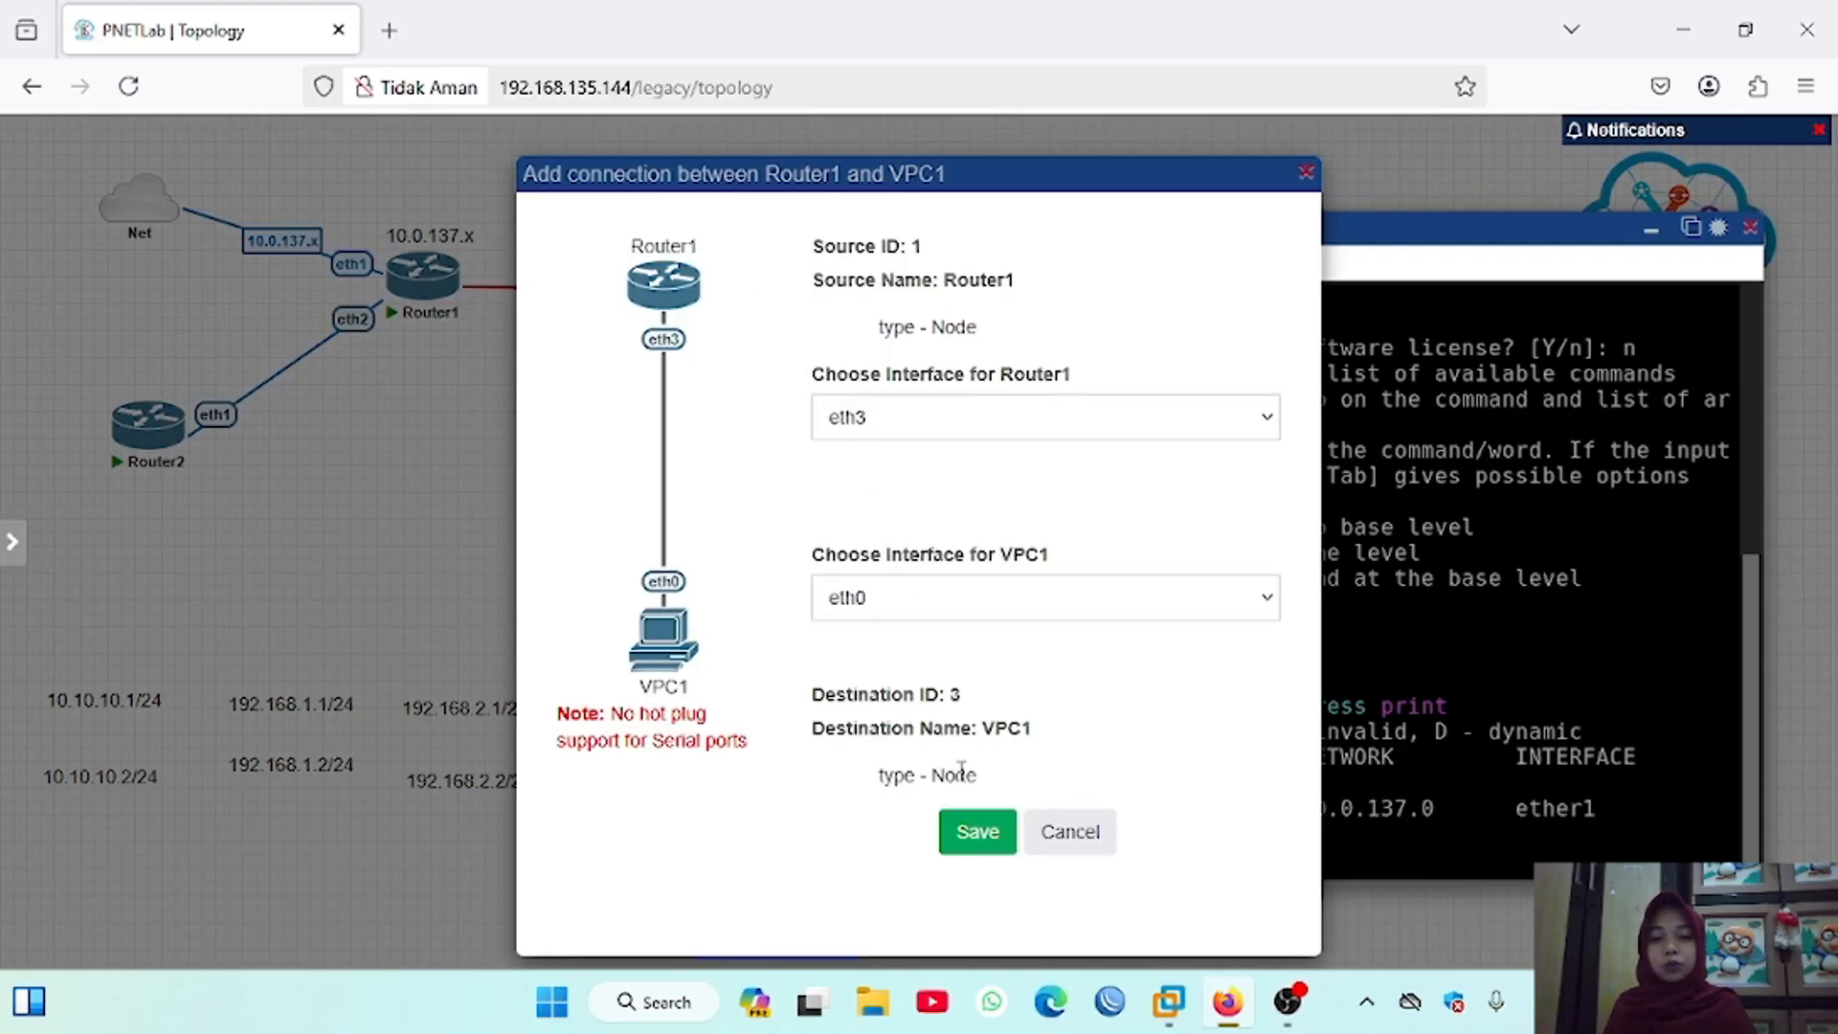
click(977, 832)
drag(148, 424, 584, 430)
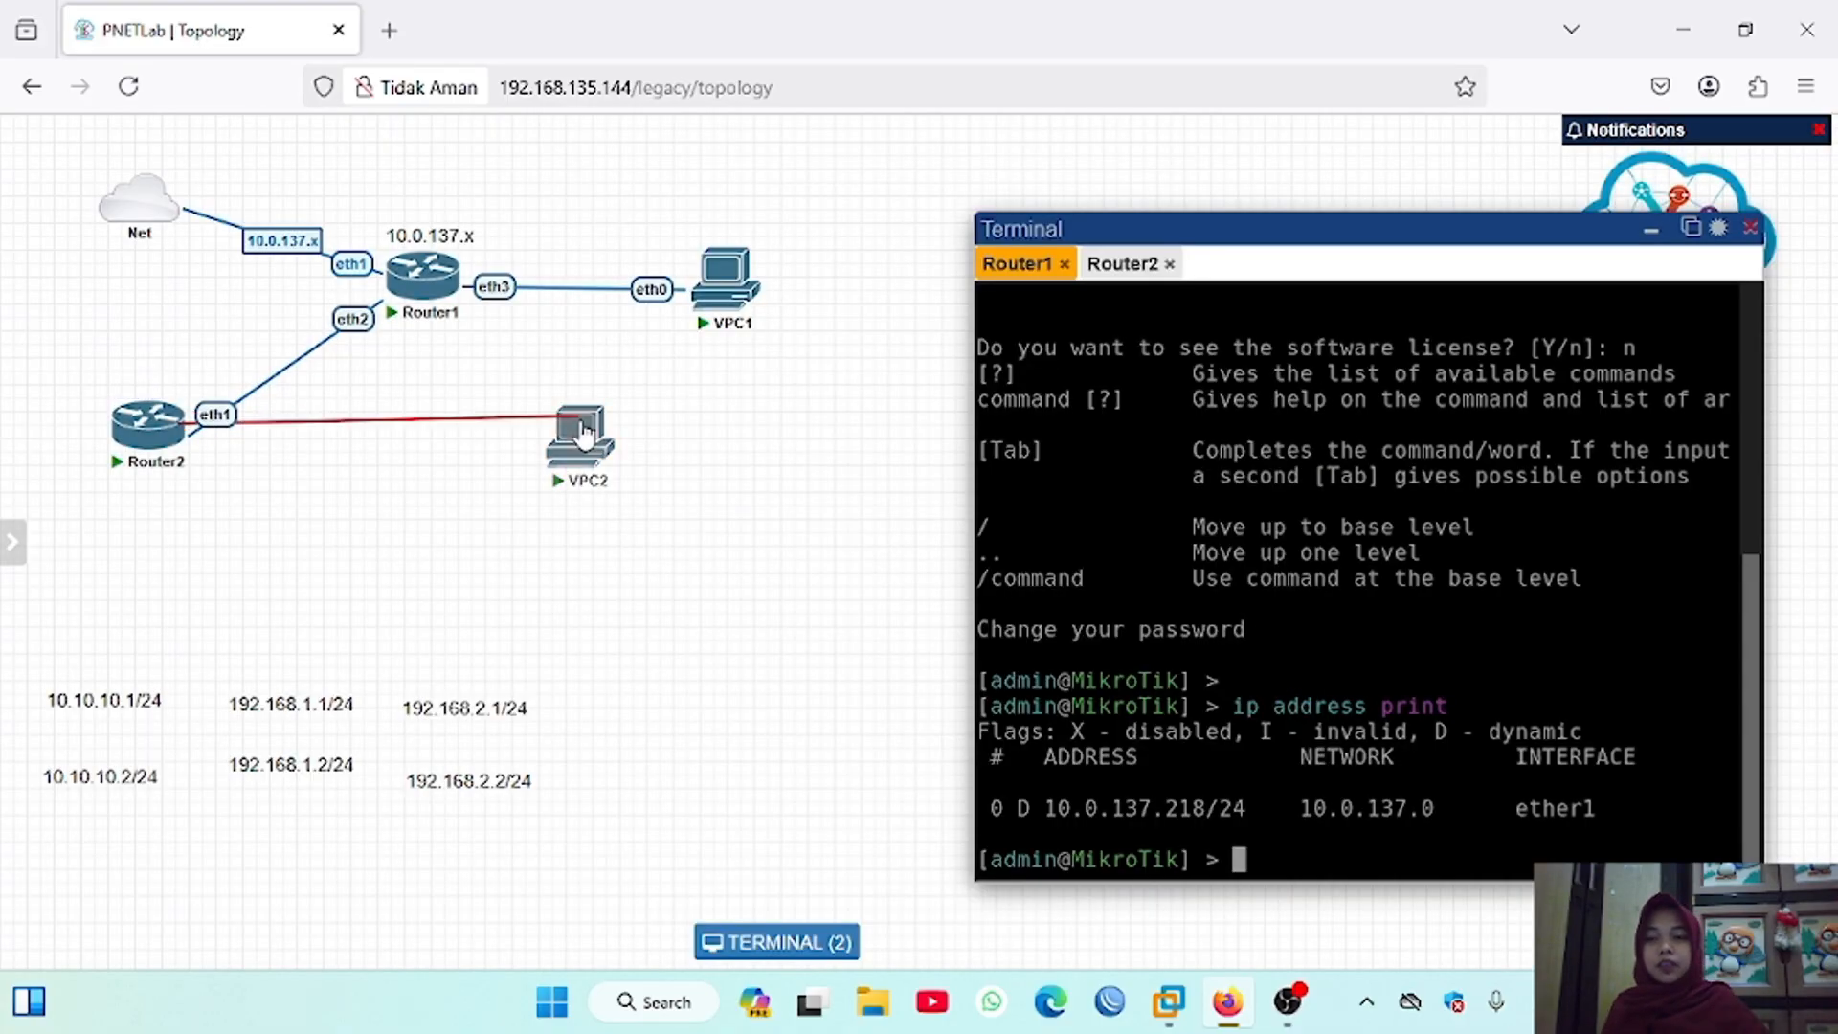
click(975, 831)
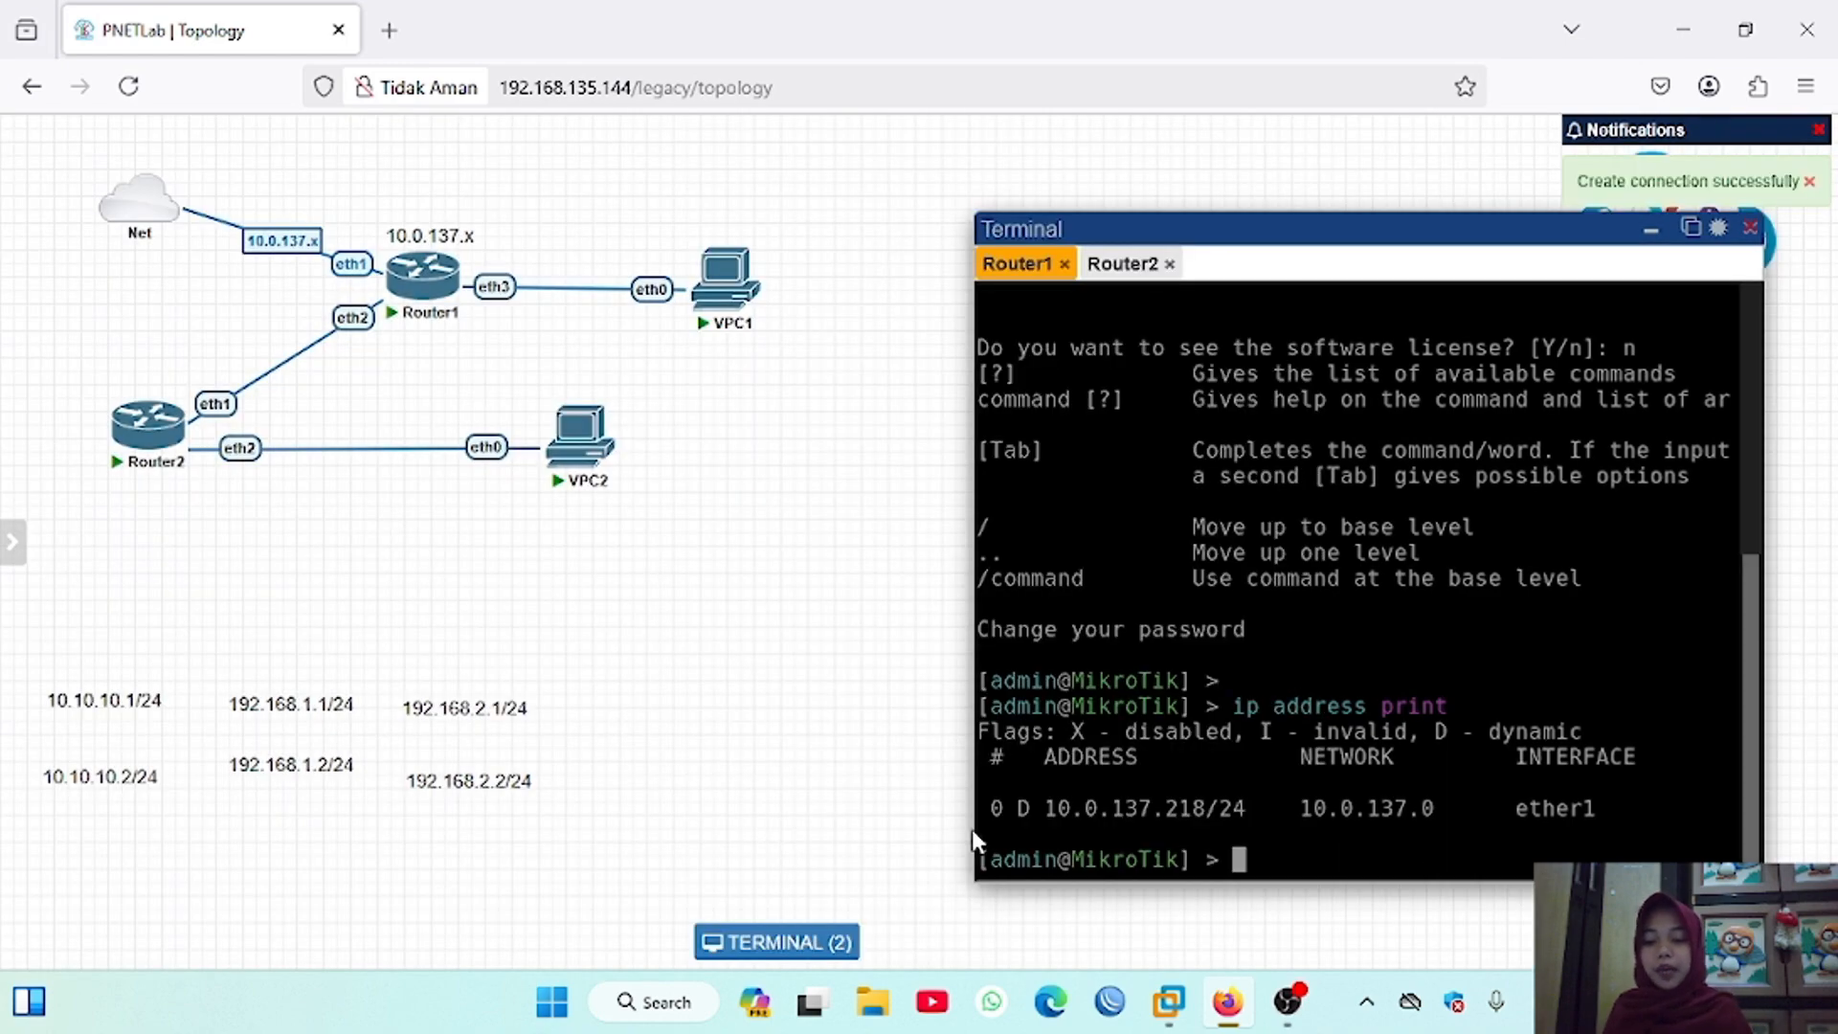
Step: Place the 10.10.10.1/24 text below Router1, 10.10.10.2/24 above Router2, and 192.168.1.1/24 above Router1's eth3 port
drag(132, 708, 431, 356)
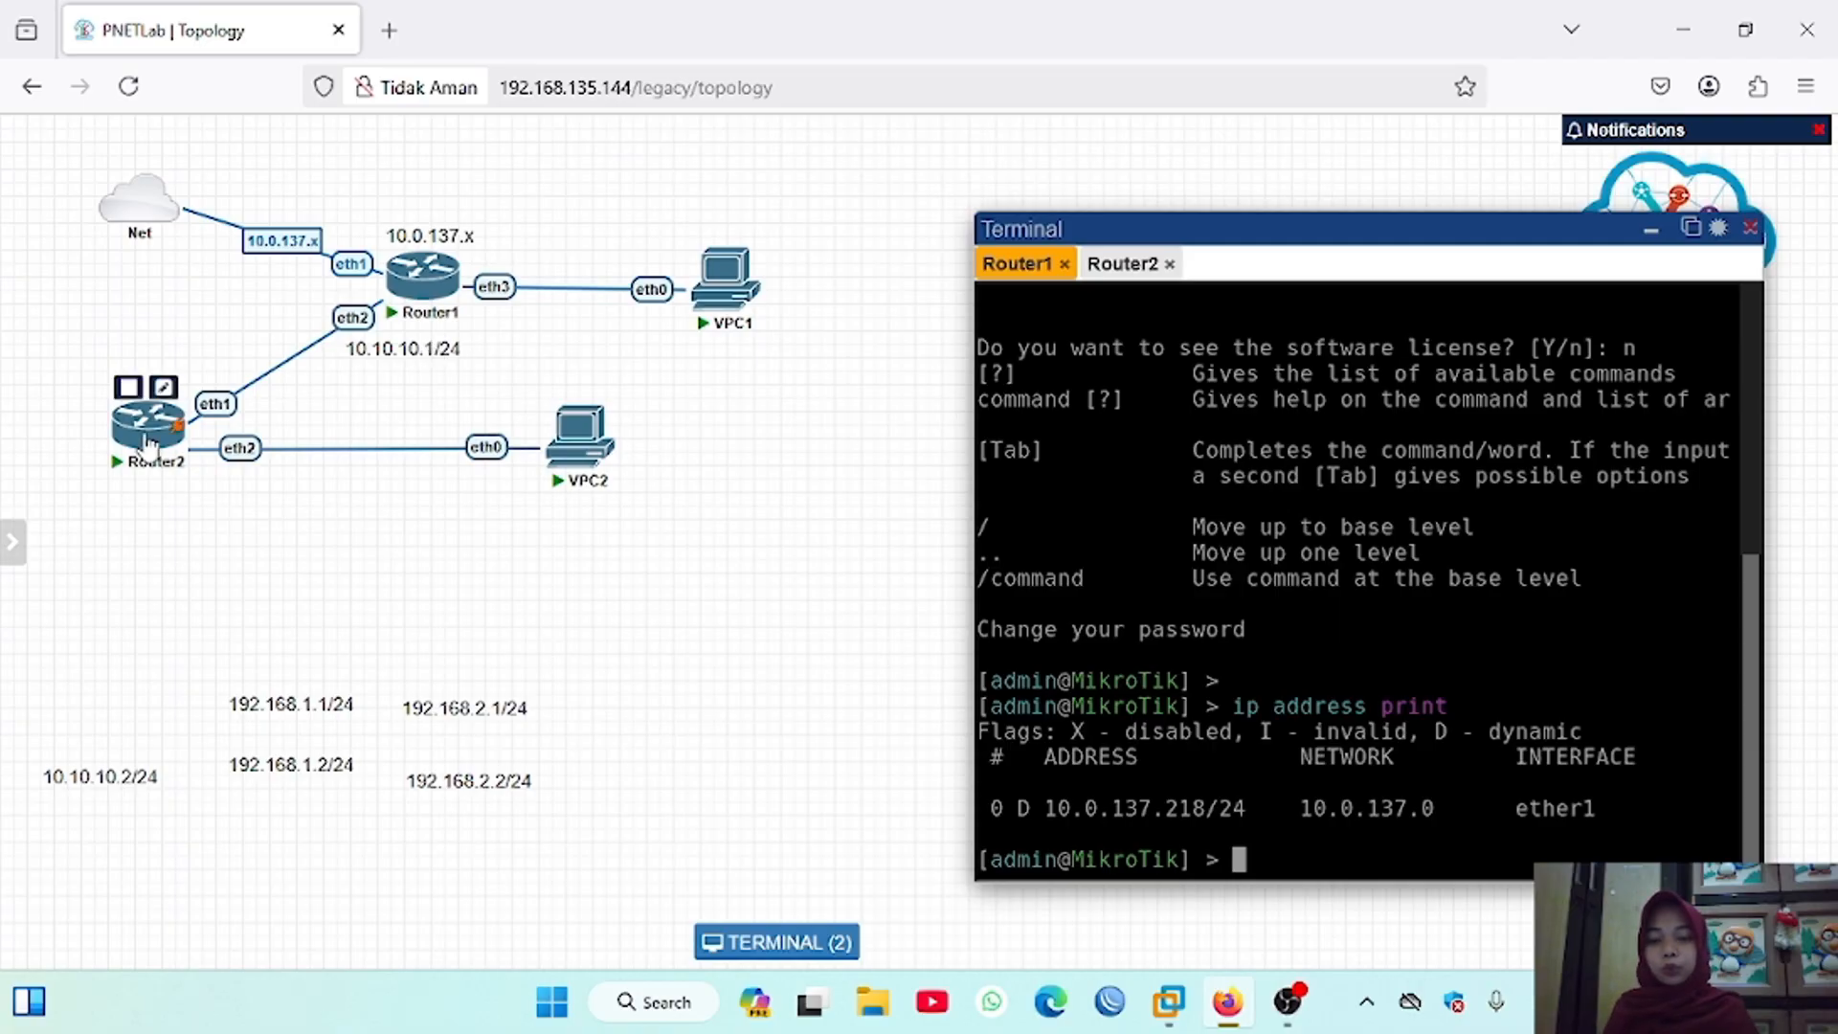
drag(139, 434, 162, 394)
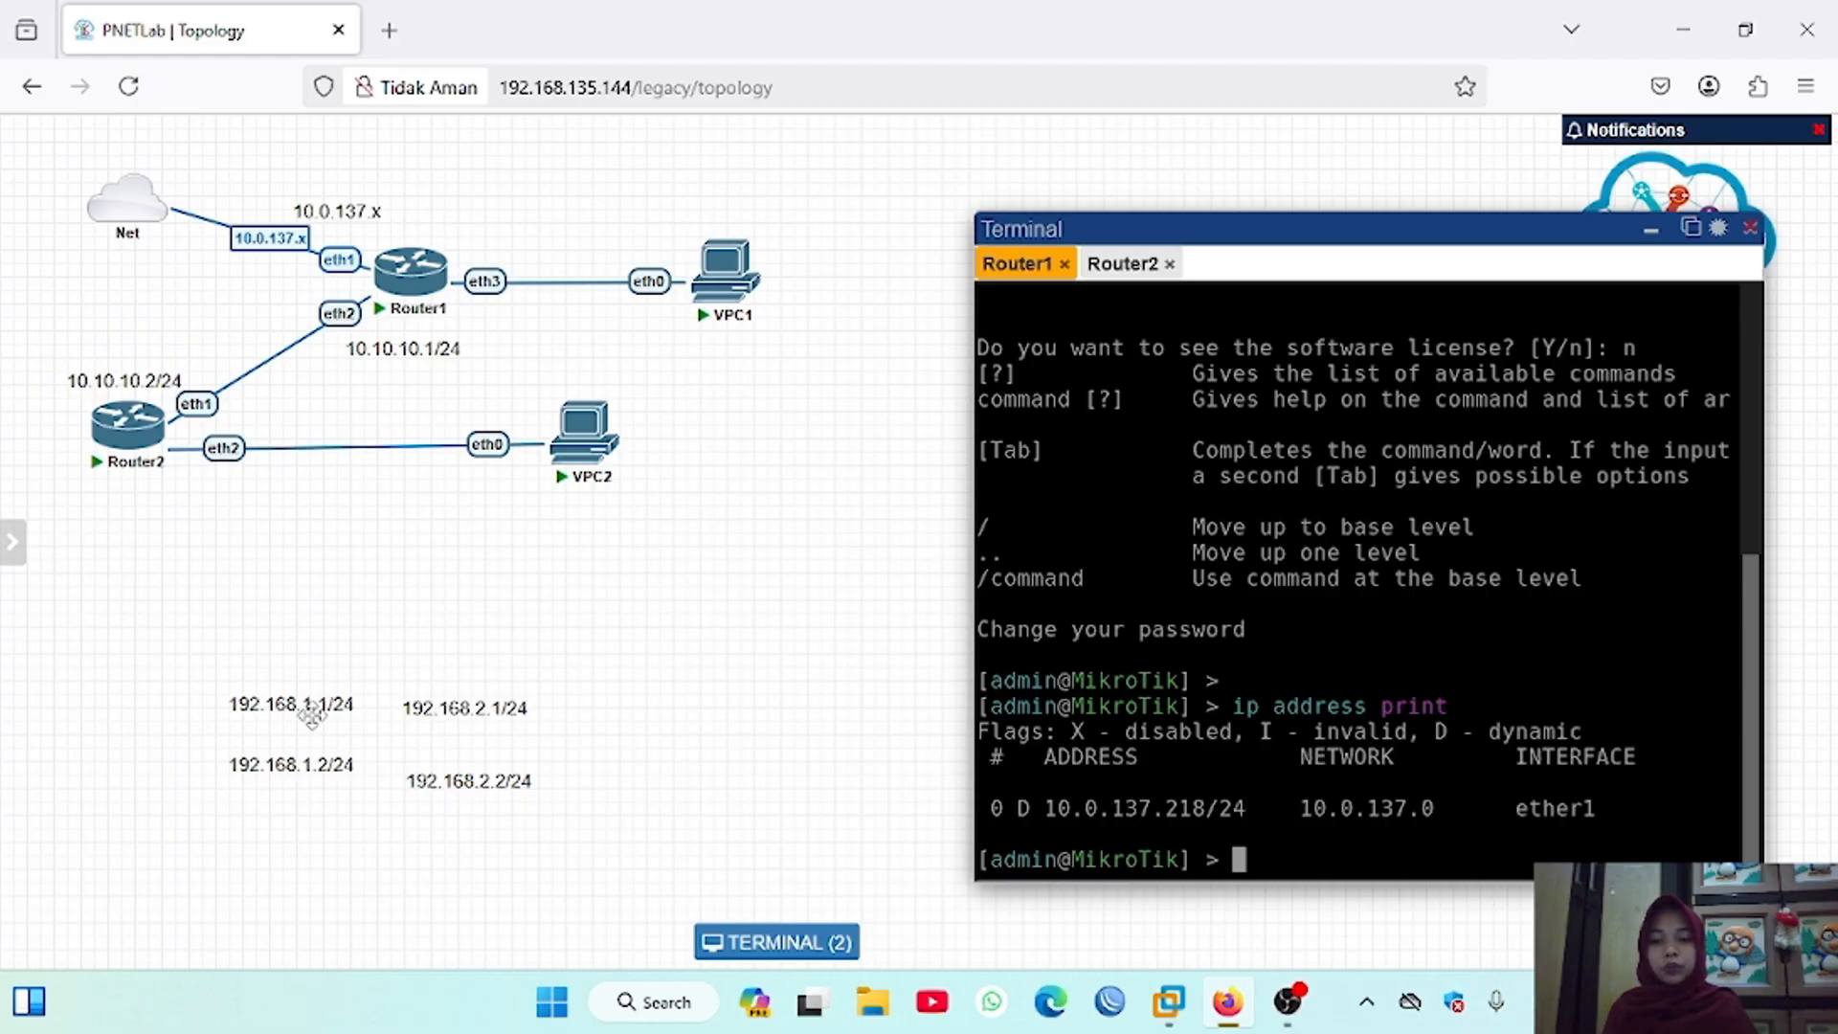
drag(341, 709, 529, 247)
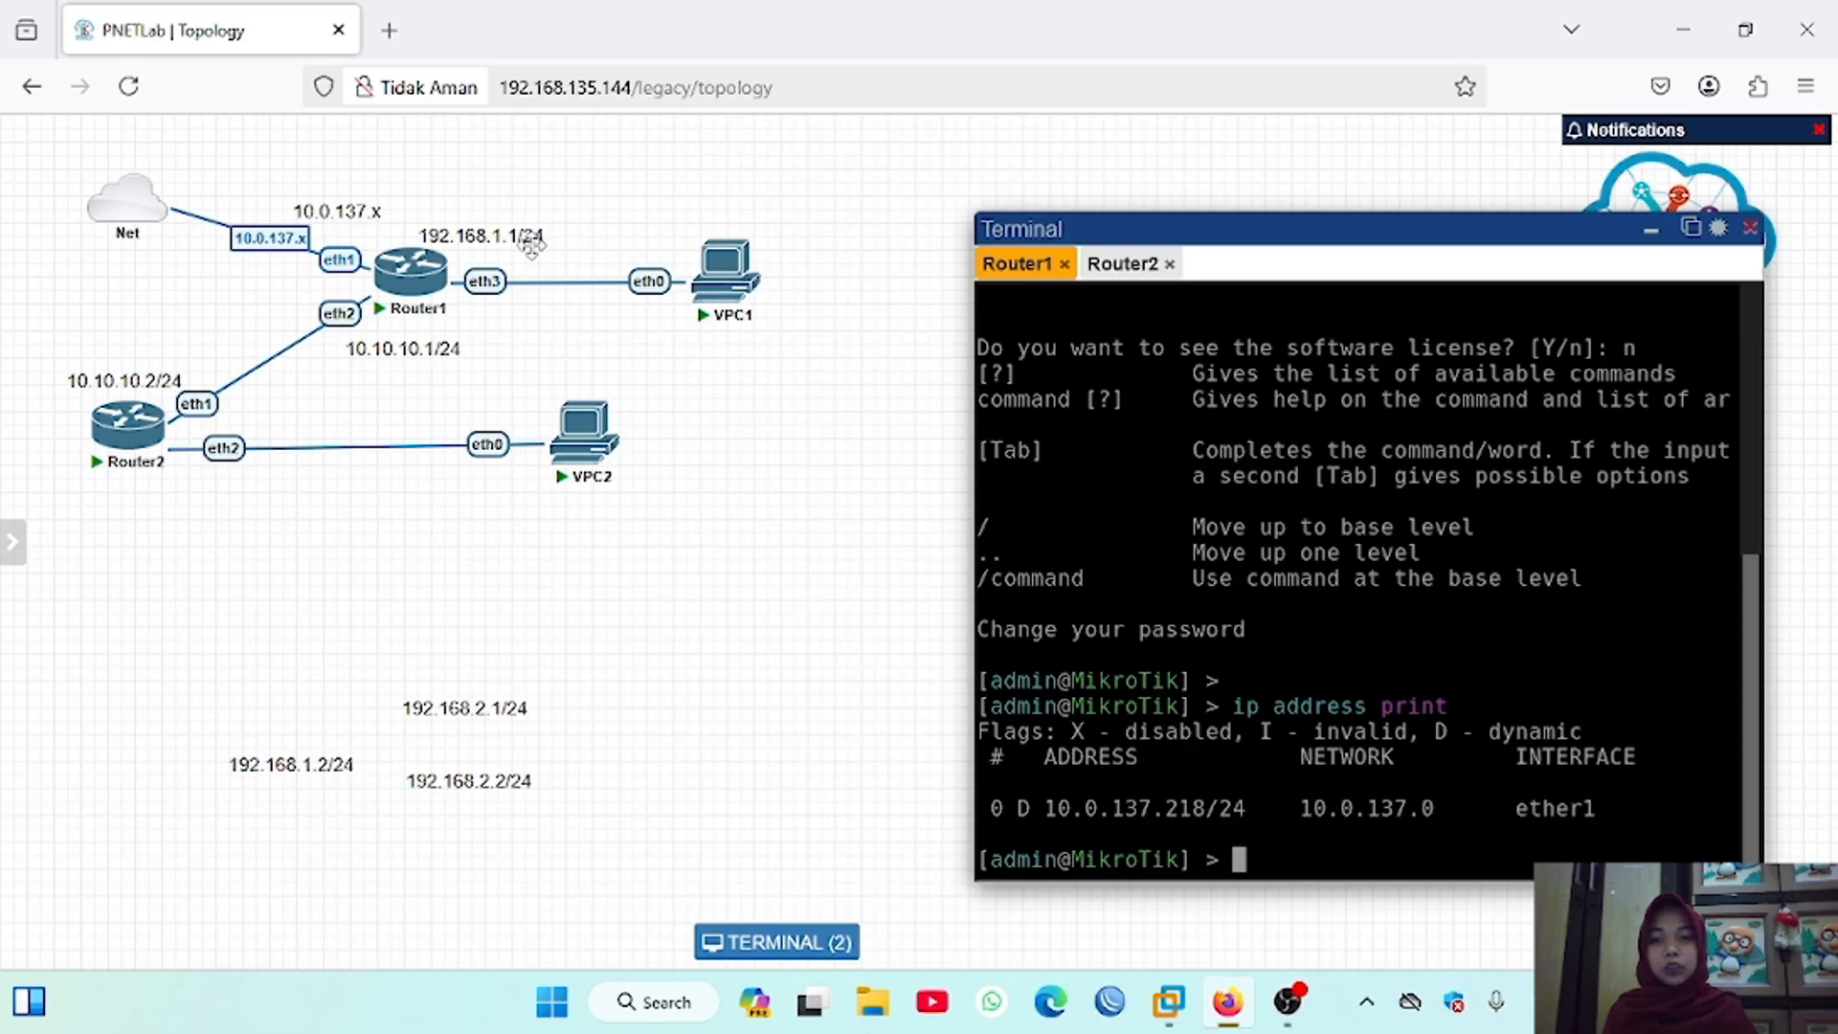
Step: Move VPC1 farther from Router1 and place 192.168.1.2/24 above it, 192.168.2.1/24 below Router2's eth2 port, and 192.168.2.2/24 below VPC2
drag(747, 282, 797, 273)
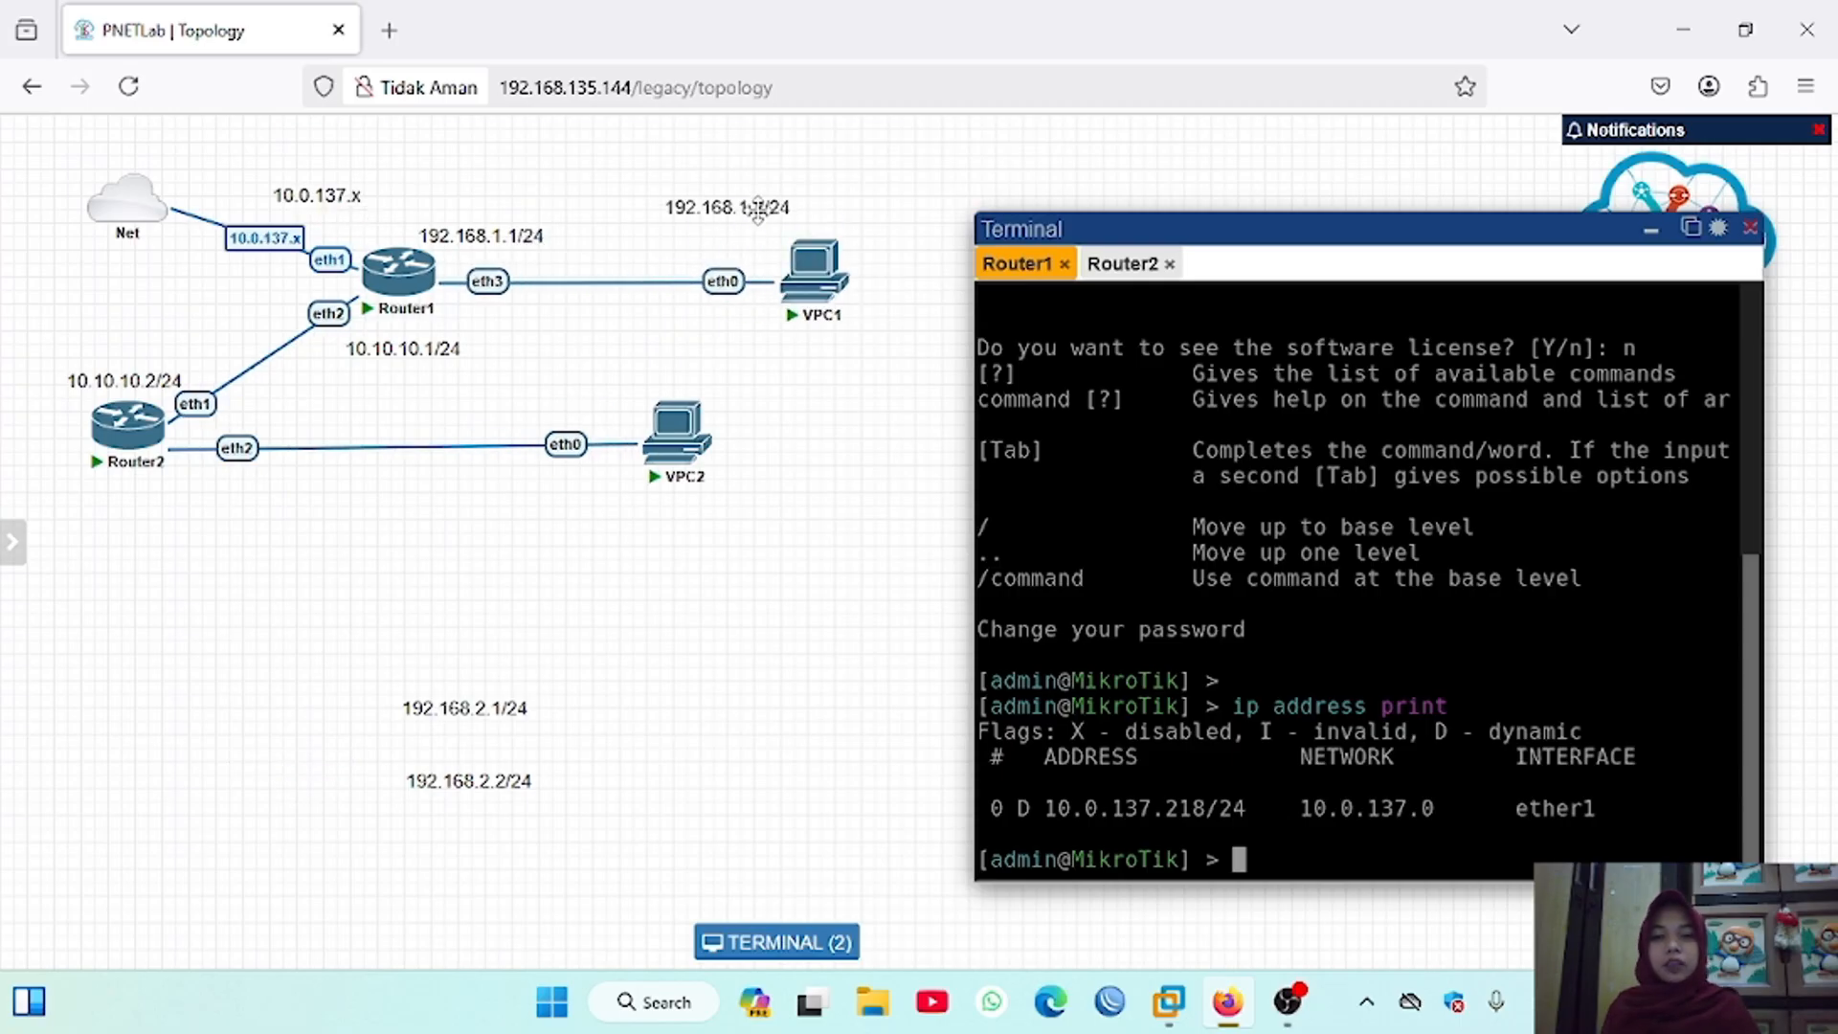
mouse_move(756, 208)
mouse_down()
mouse_move(805, 222)
mouse_move(791, 215)
mouse_up()
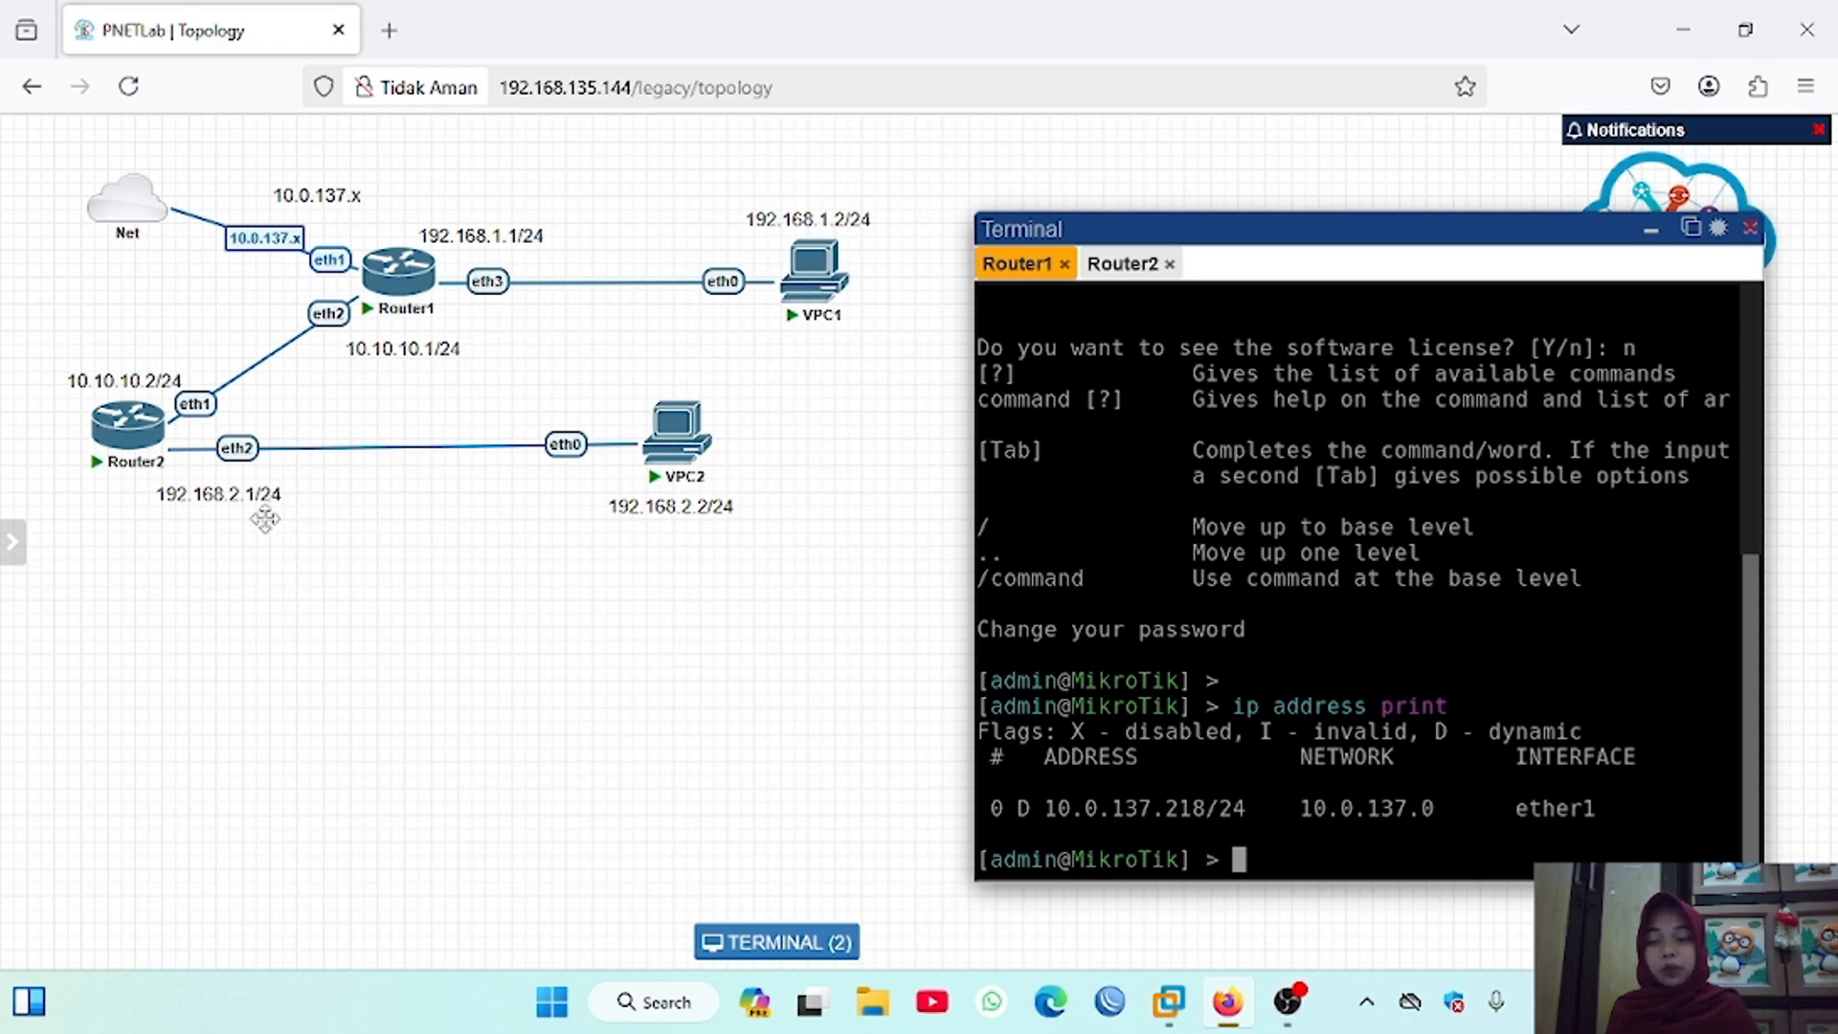
drag(240, 518, 255, 514)
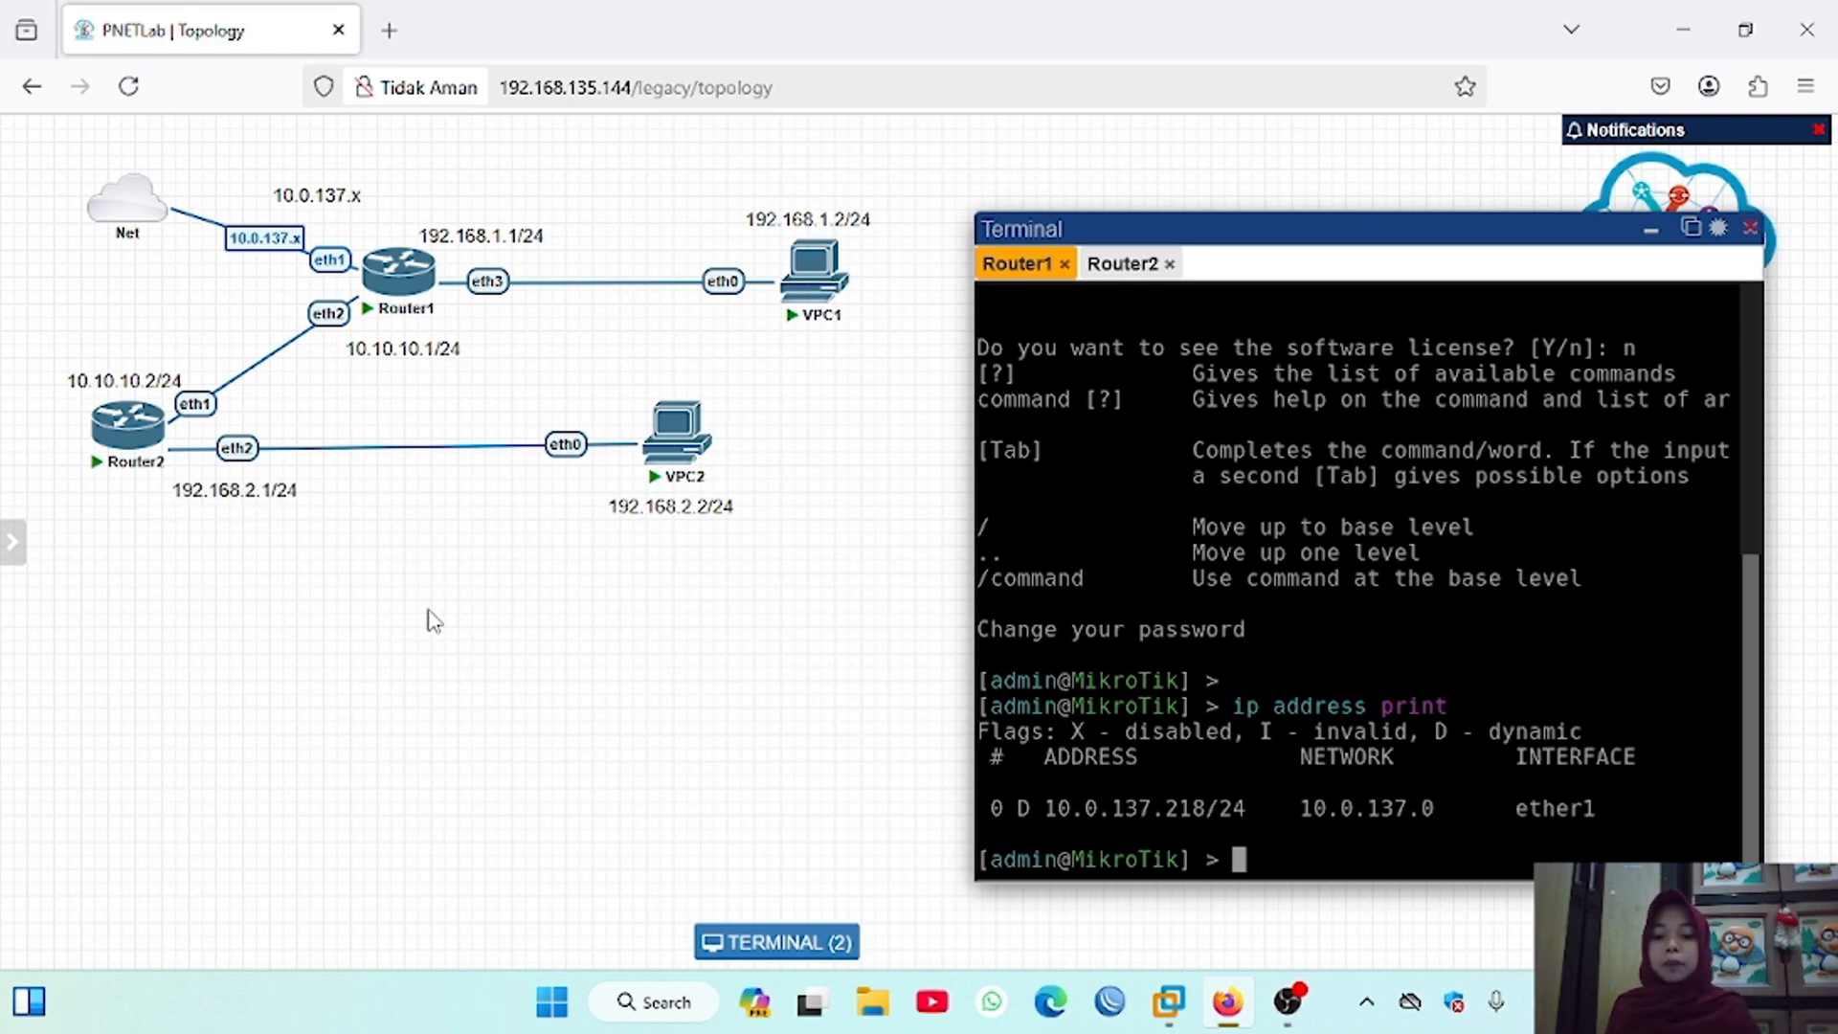
drag(685, 554, 698, 512)
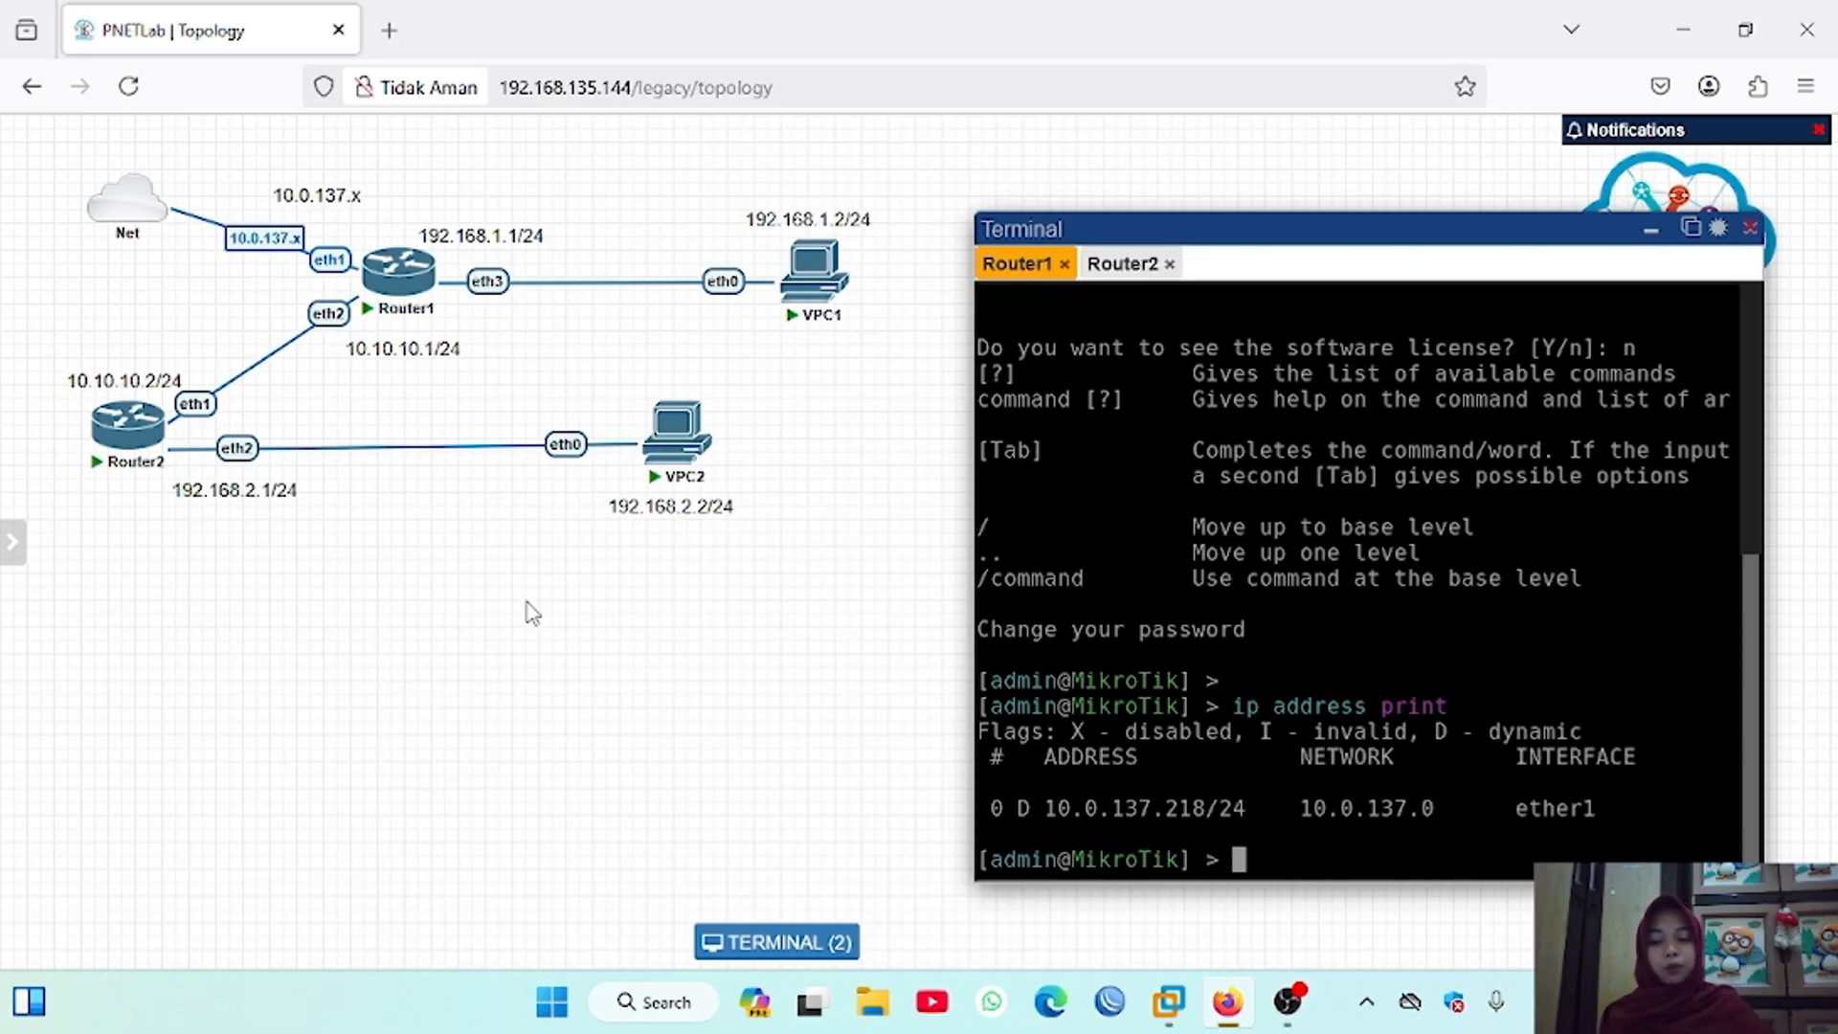
Step: Label the connection between Router1 and VPC1 as 192.168.1.0
right_click(587, 284)
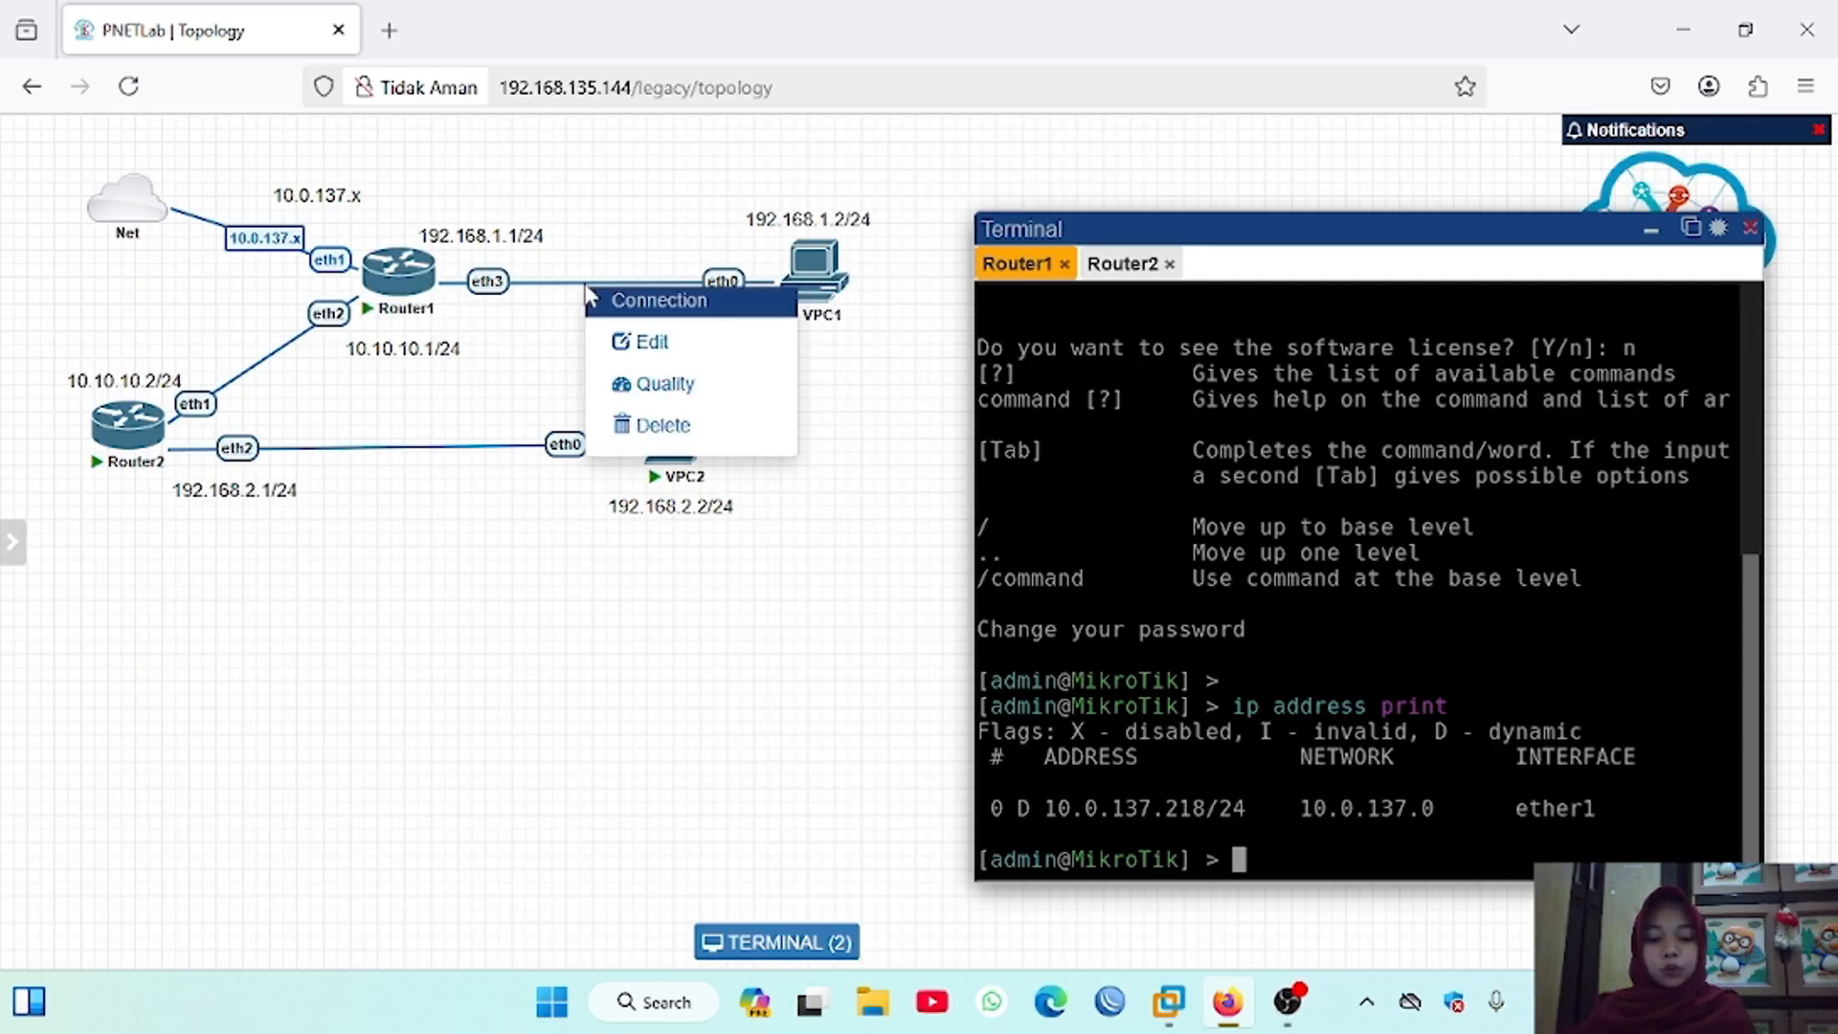
click(650, 345)
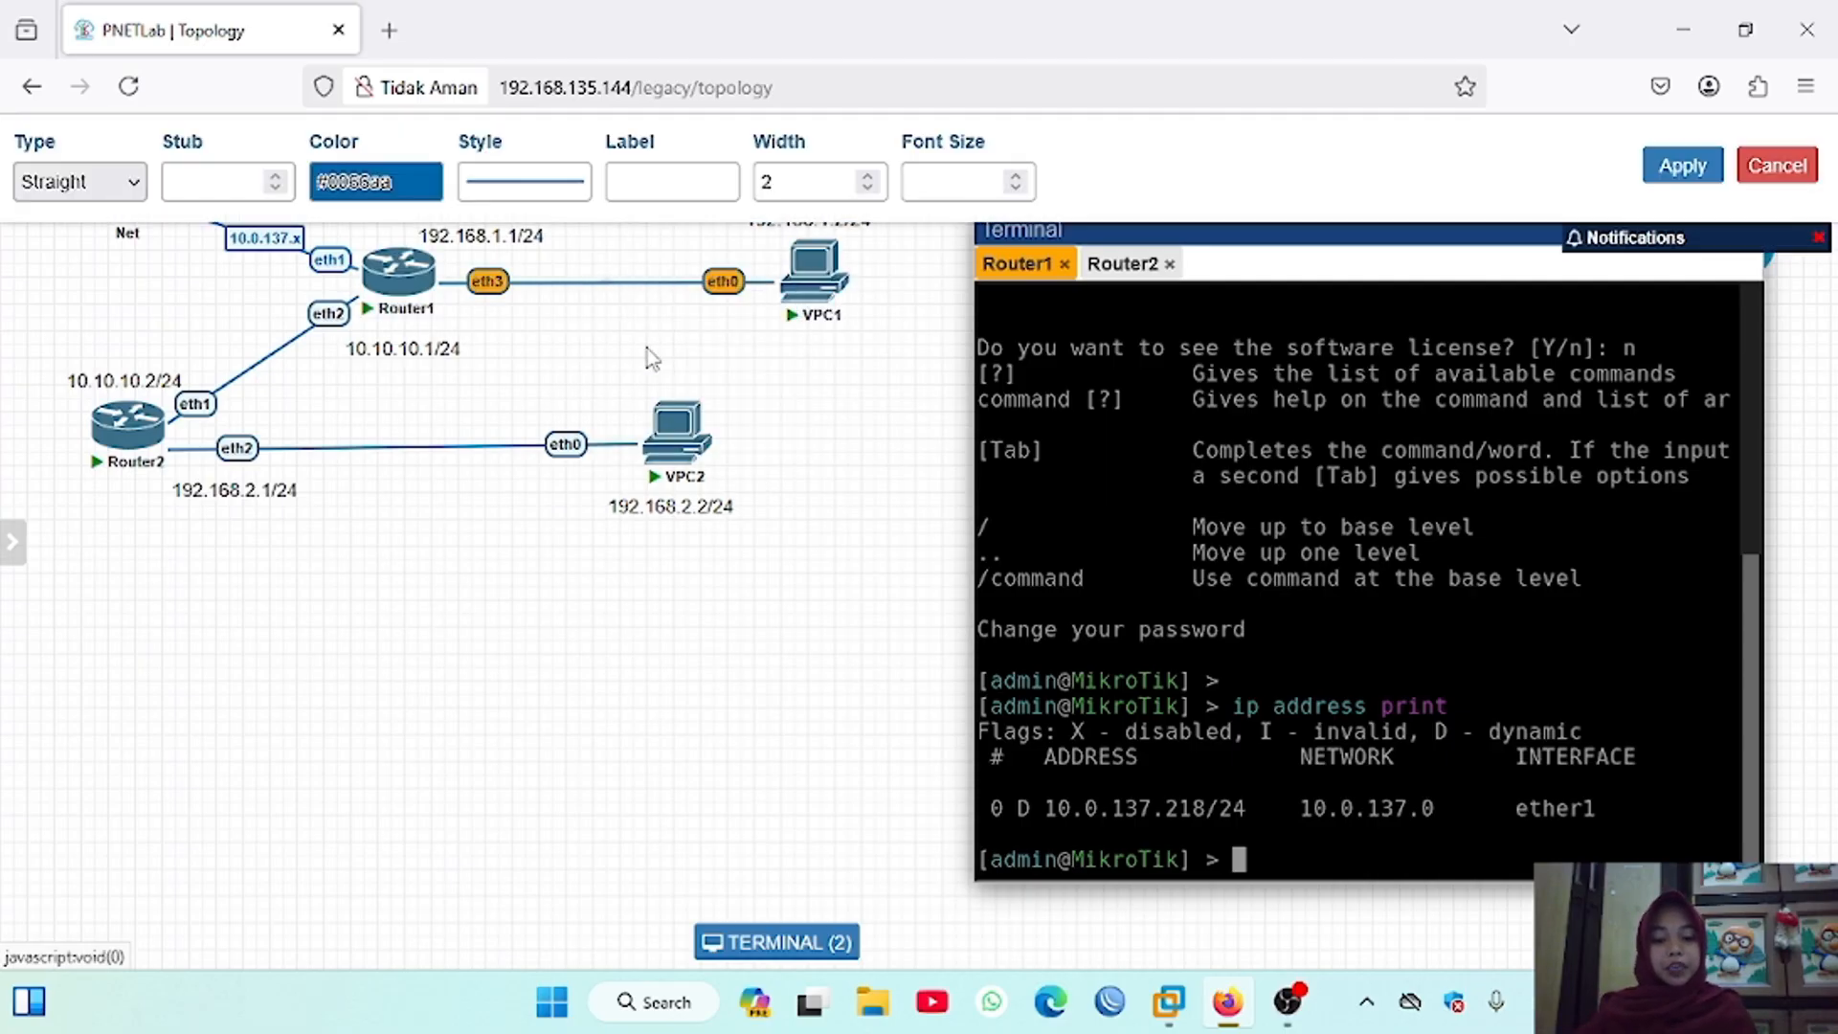
click(671, 181)
text(192.168)
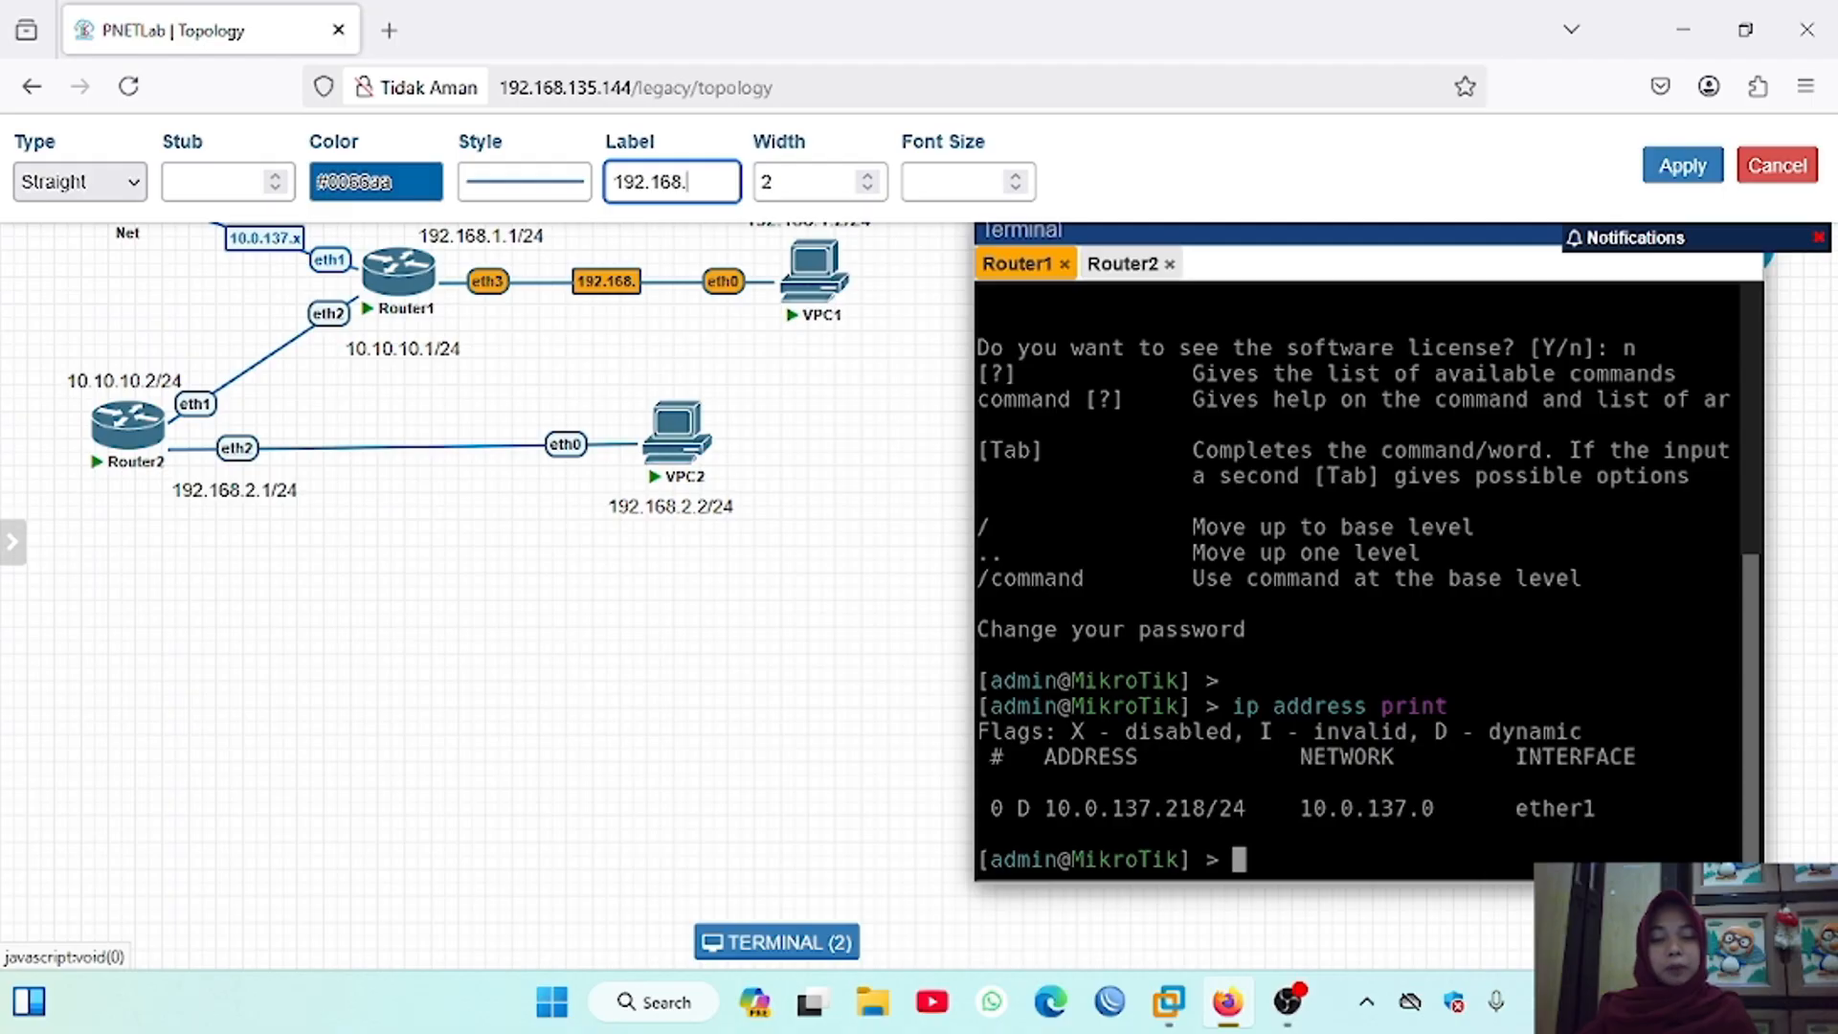
text(.1.0)
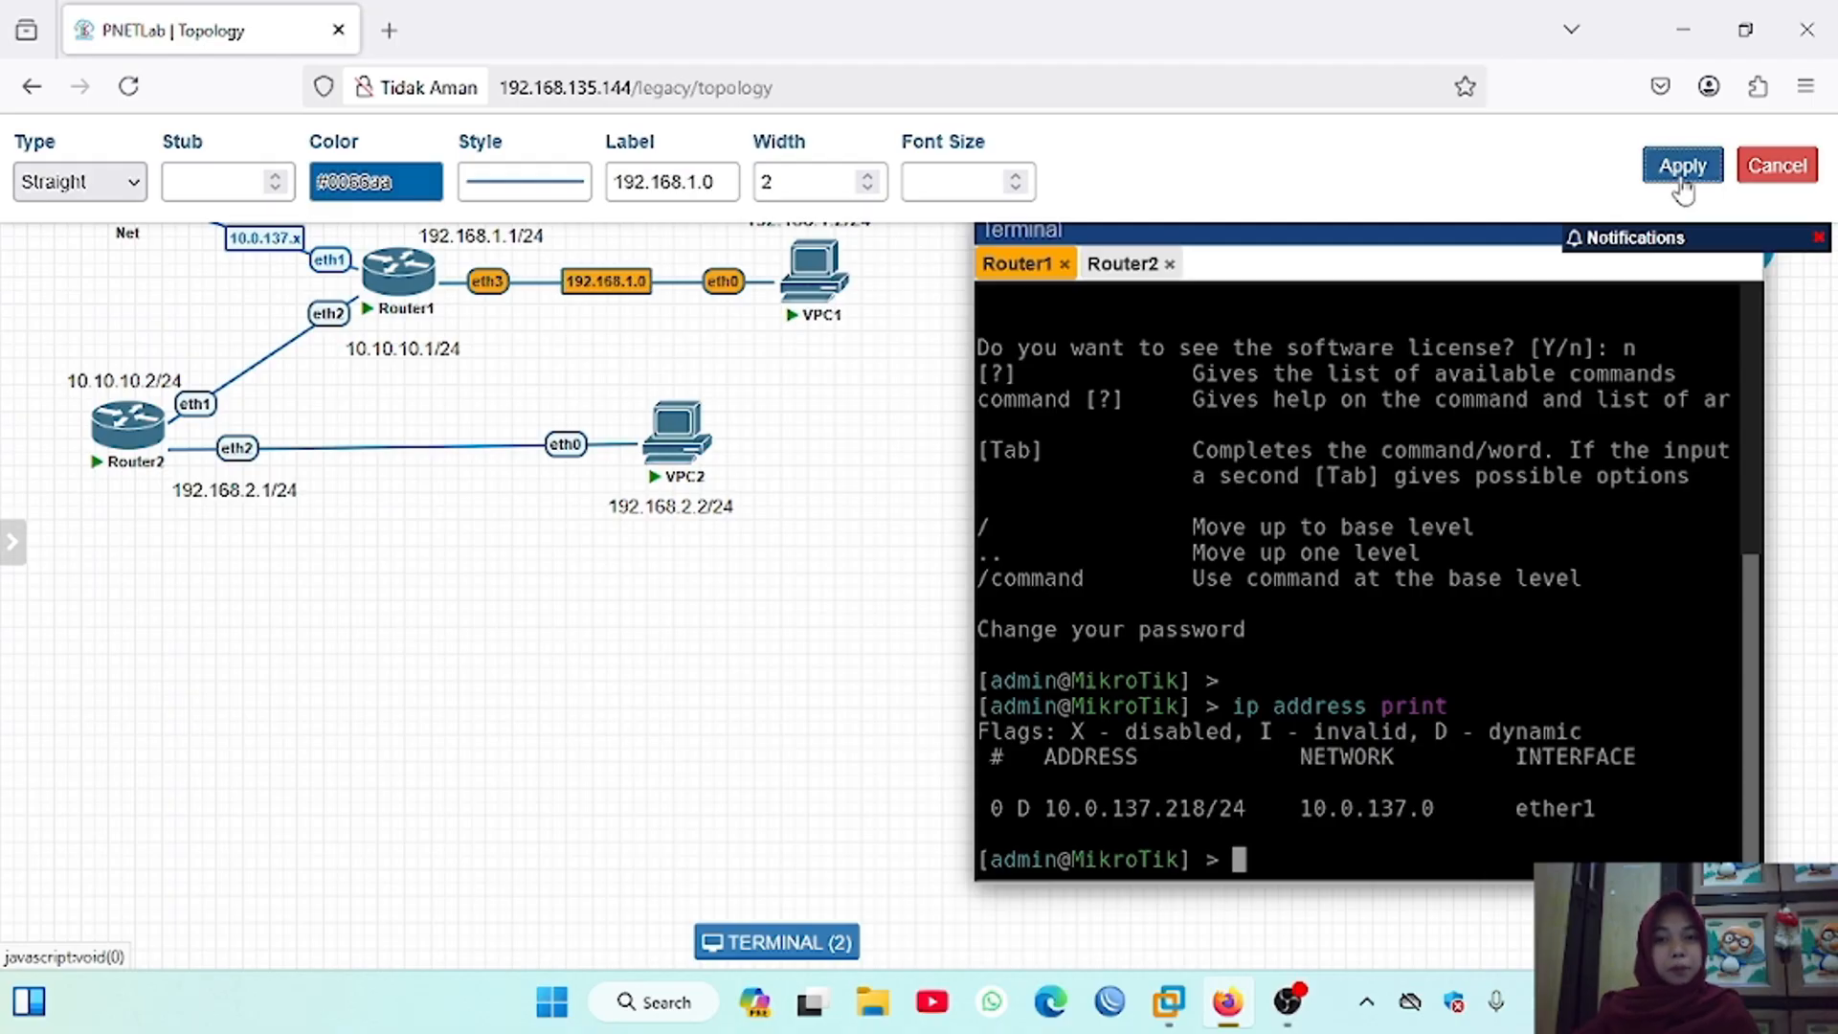
click(1683, 168)
Step: Label the connection between Router2 and VPC2 as 192.168.2.0
right_click(394, 454)
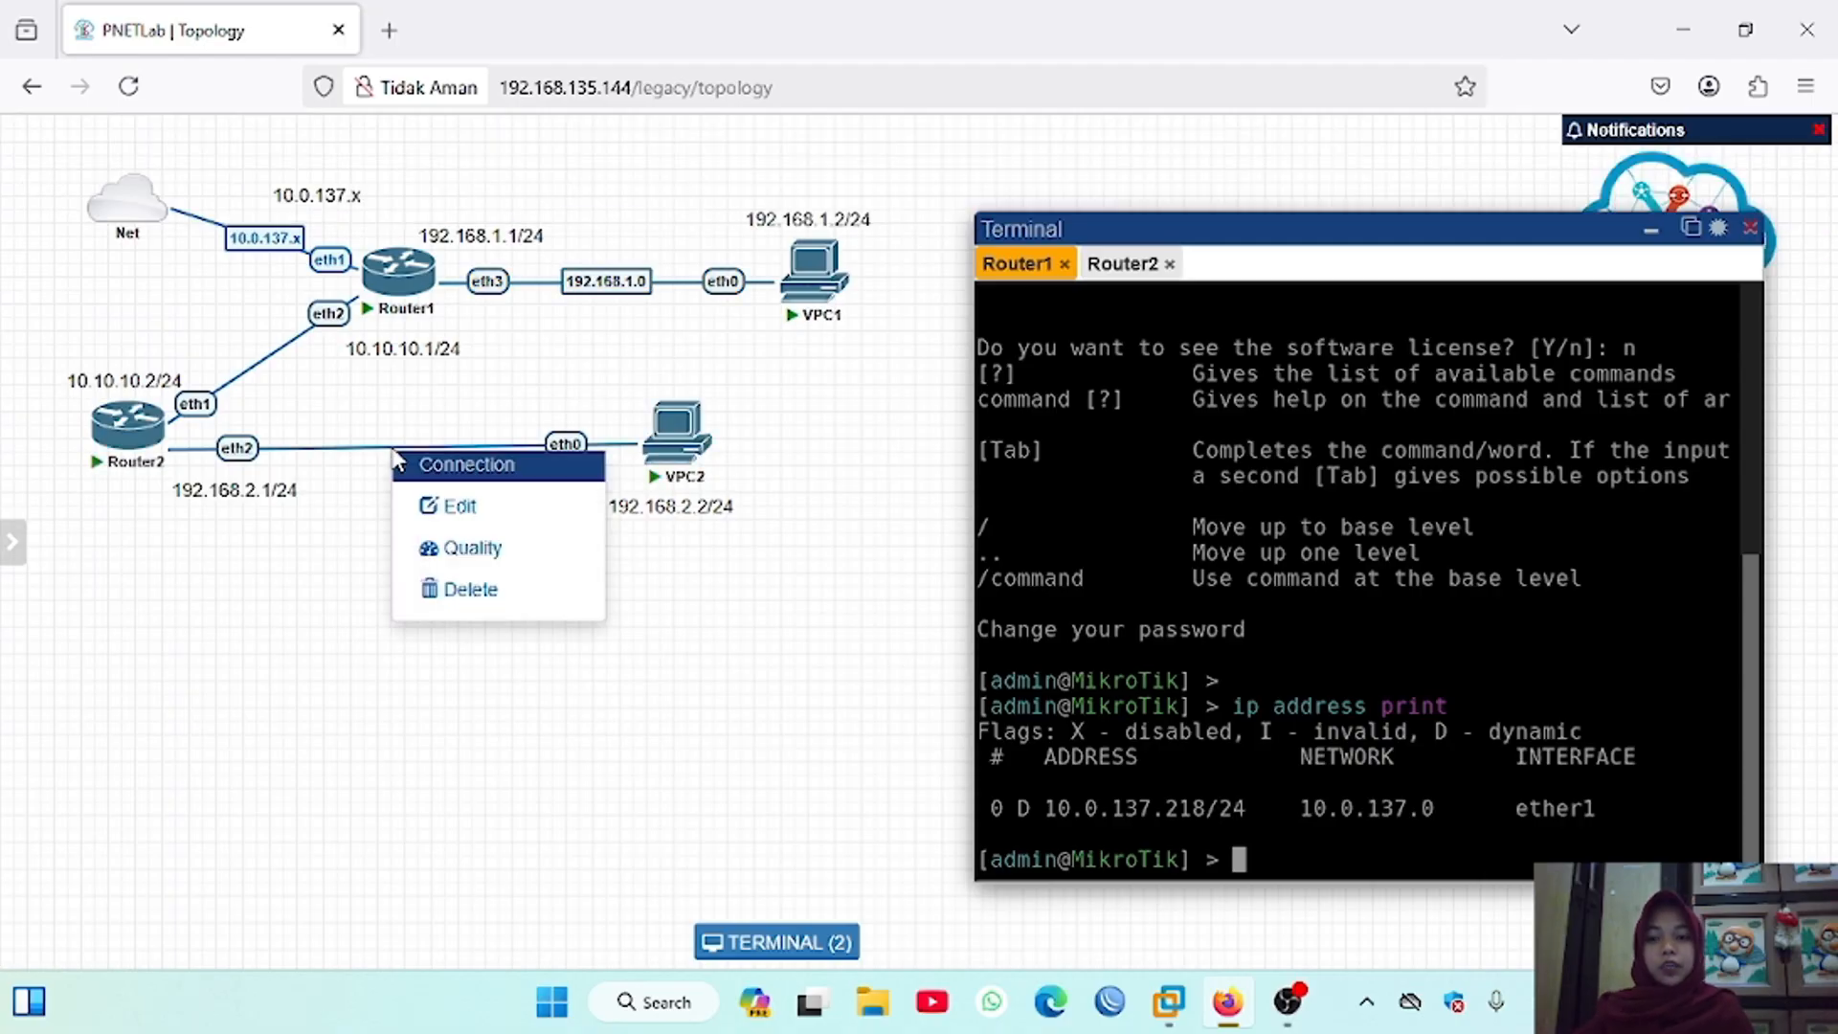
click(455, 505)
click(639, 172)
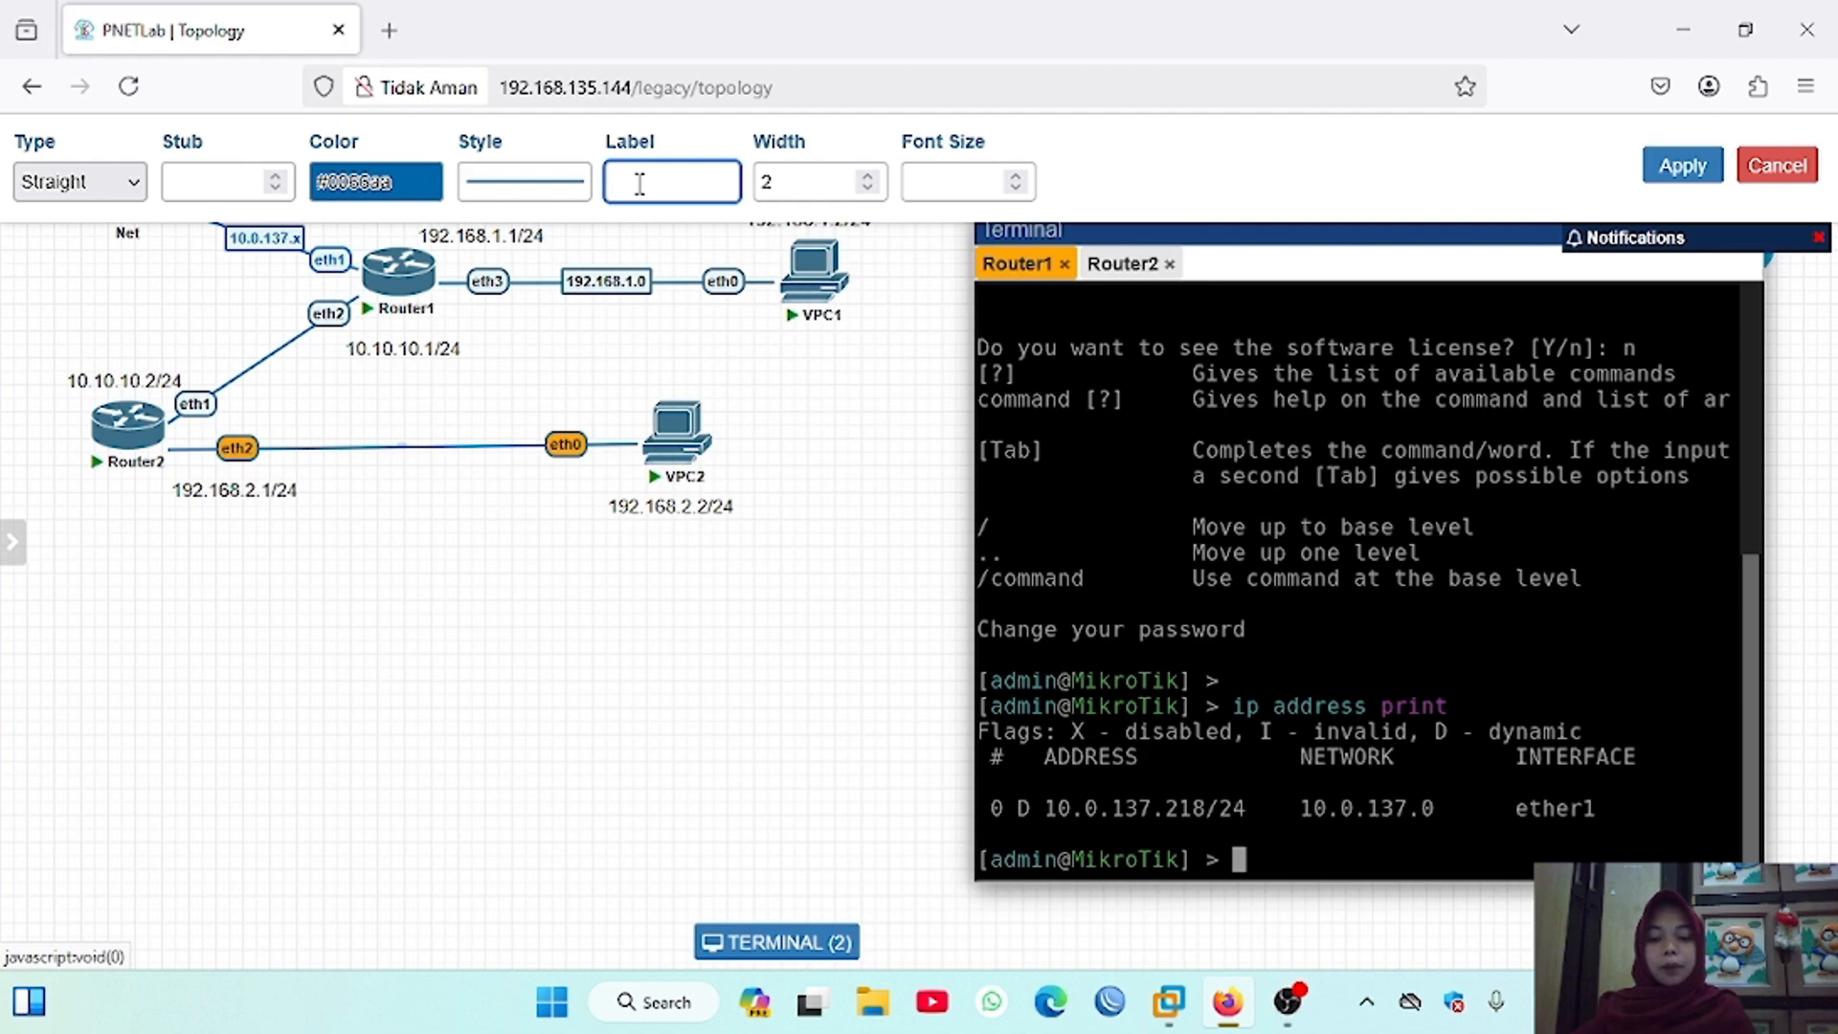
text(192.168)
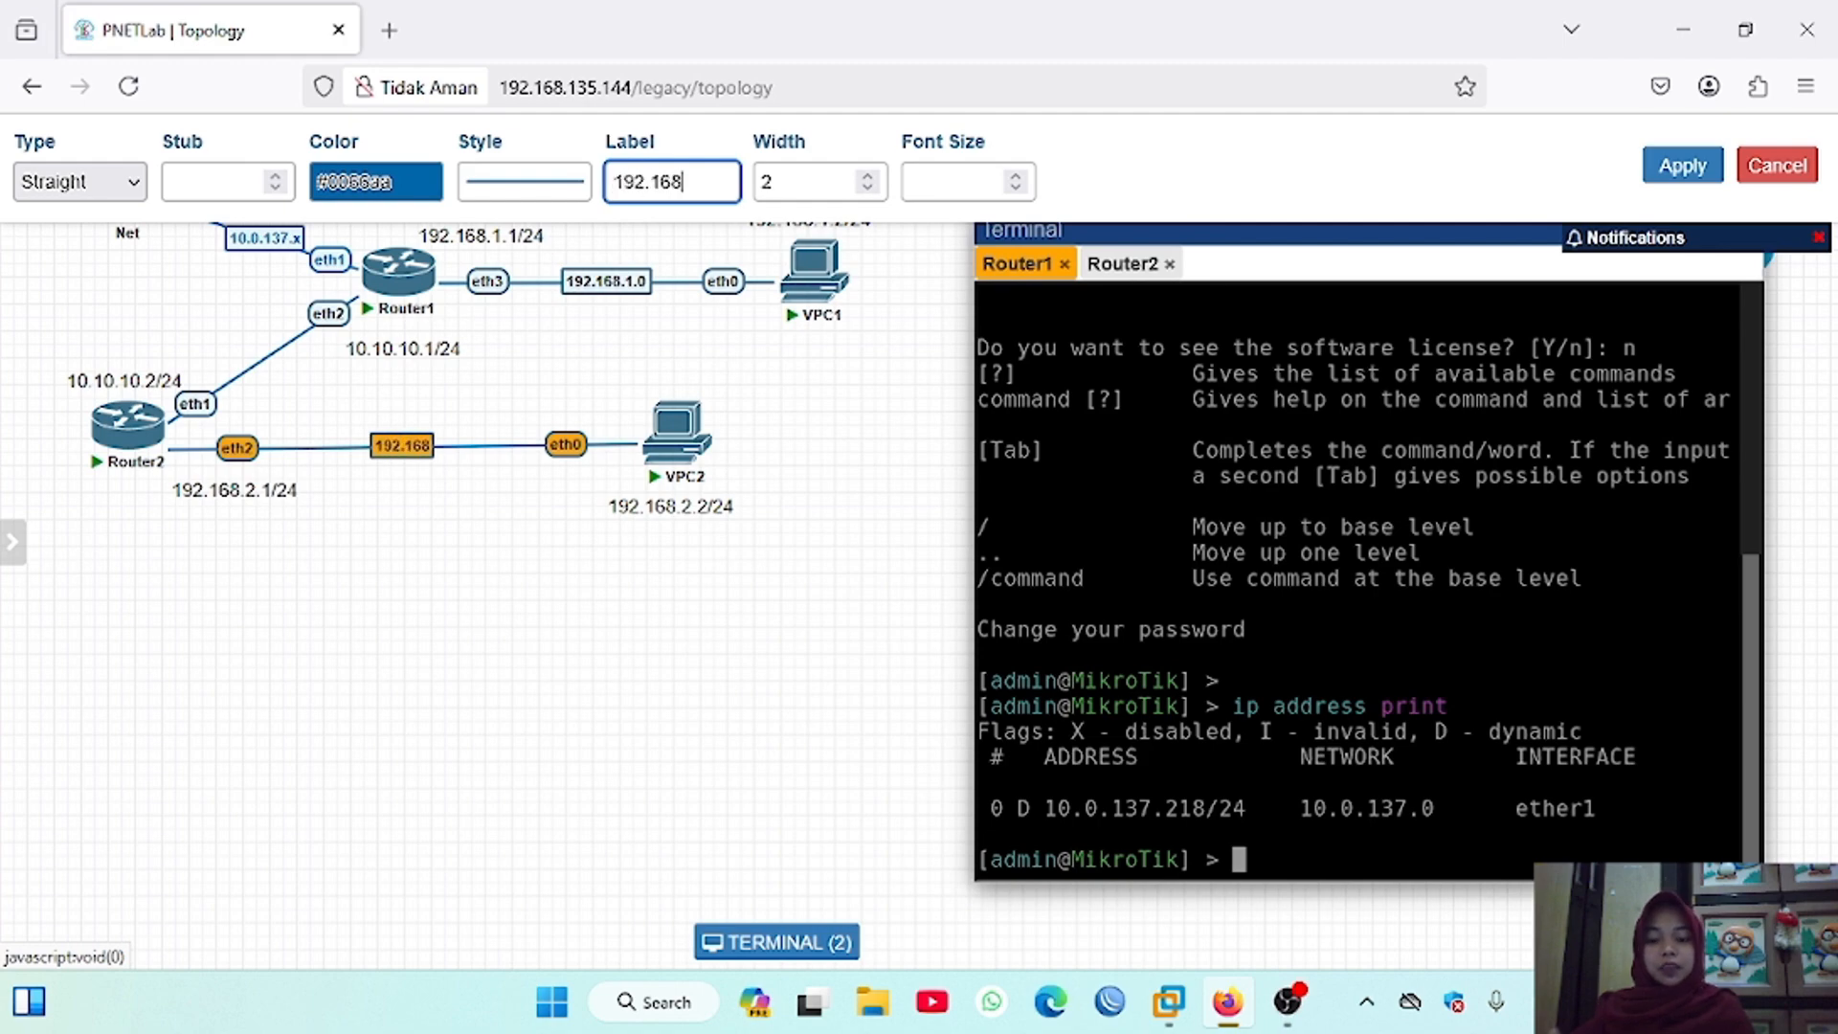
text(.)
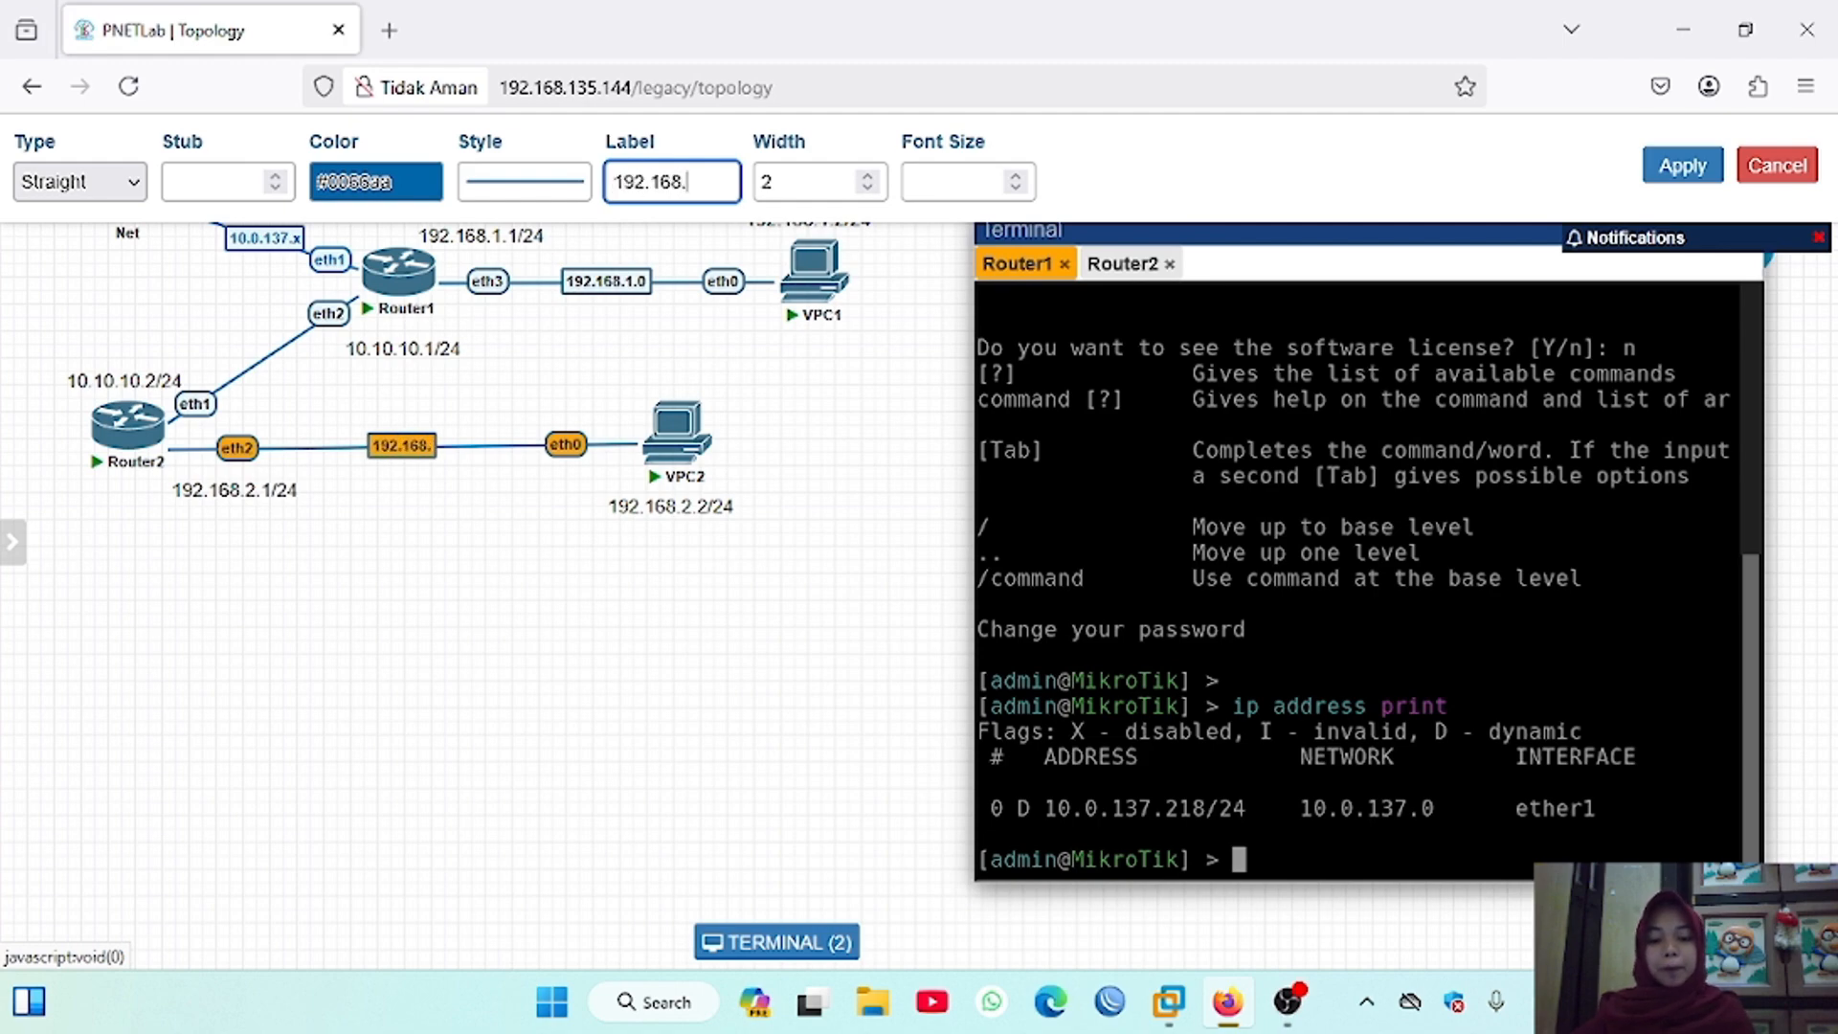
text(2.0)
click(1683, 170)
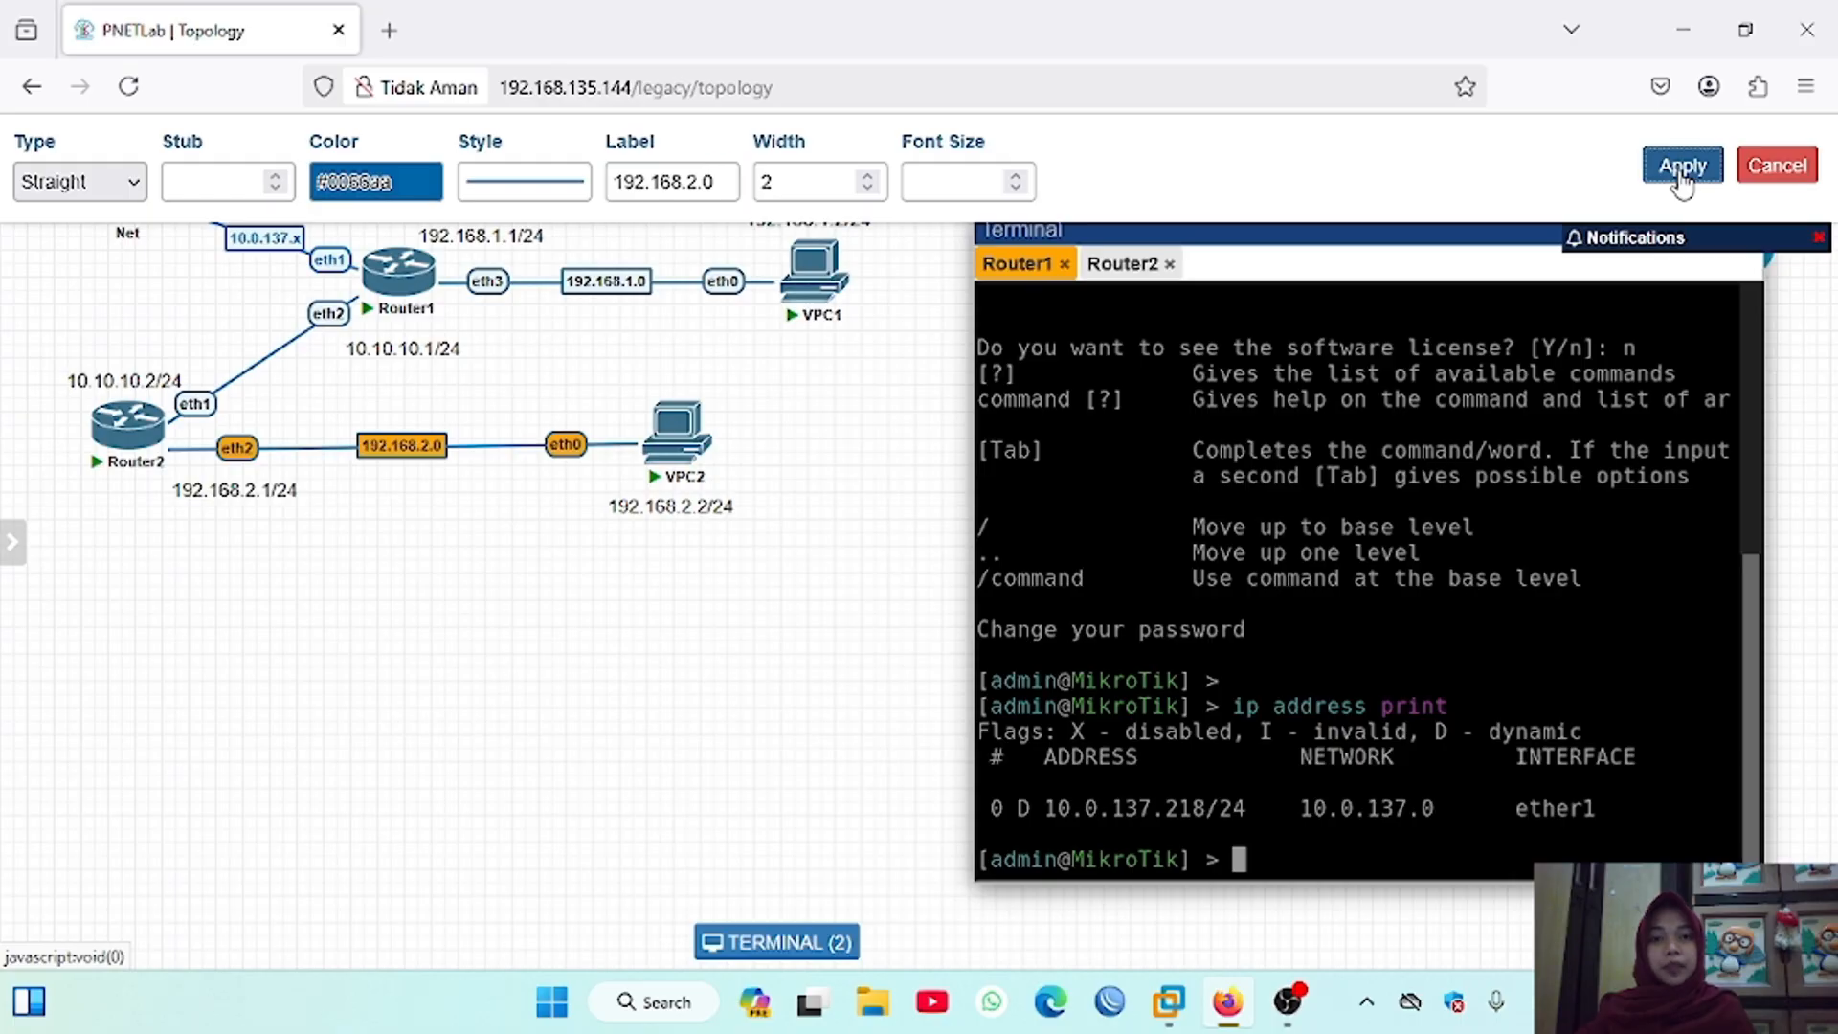
Step: Label the connection between Router1 and Router2 as 10.10.10.0
click(660, 192)
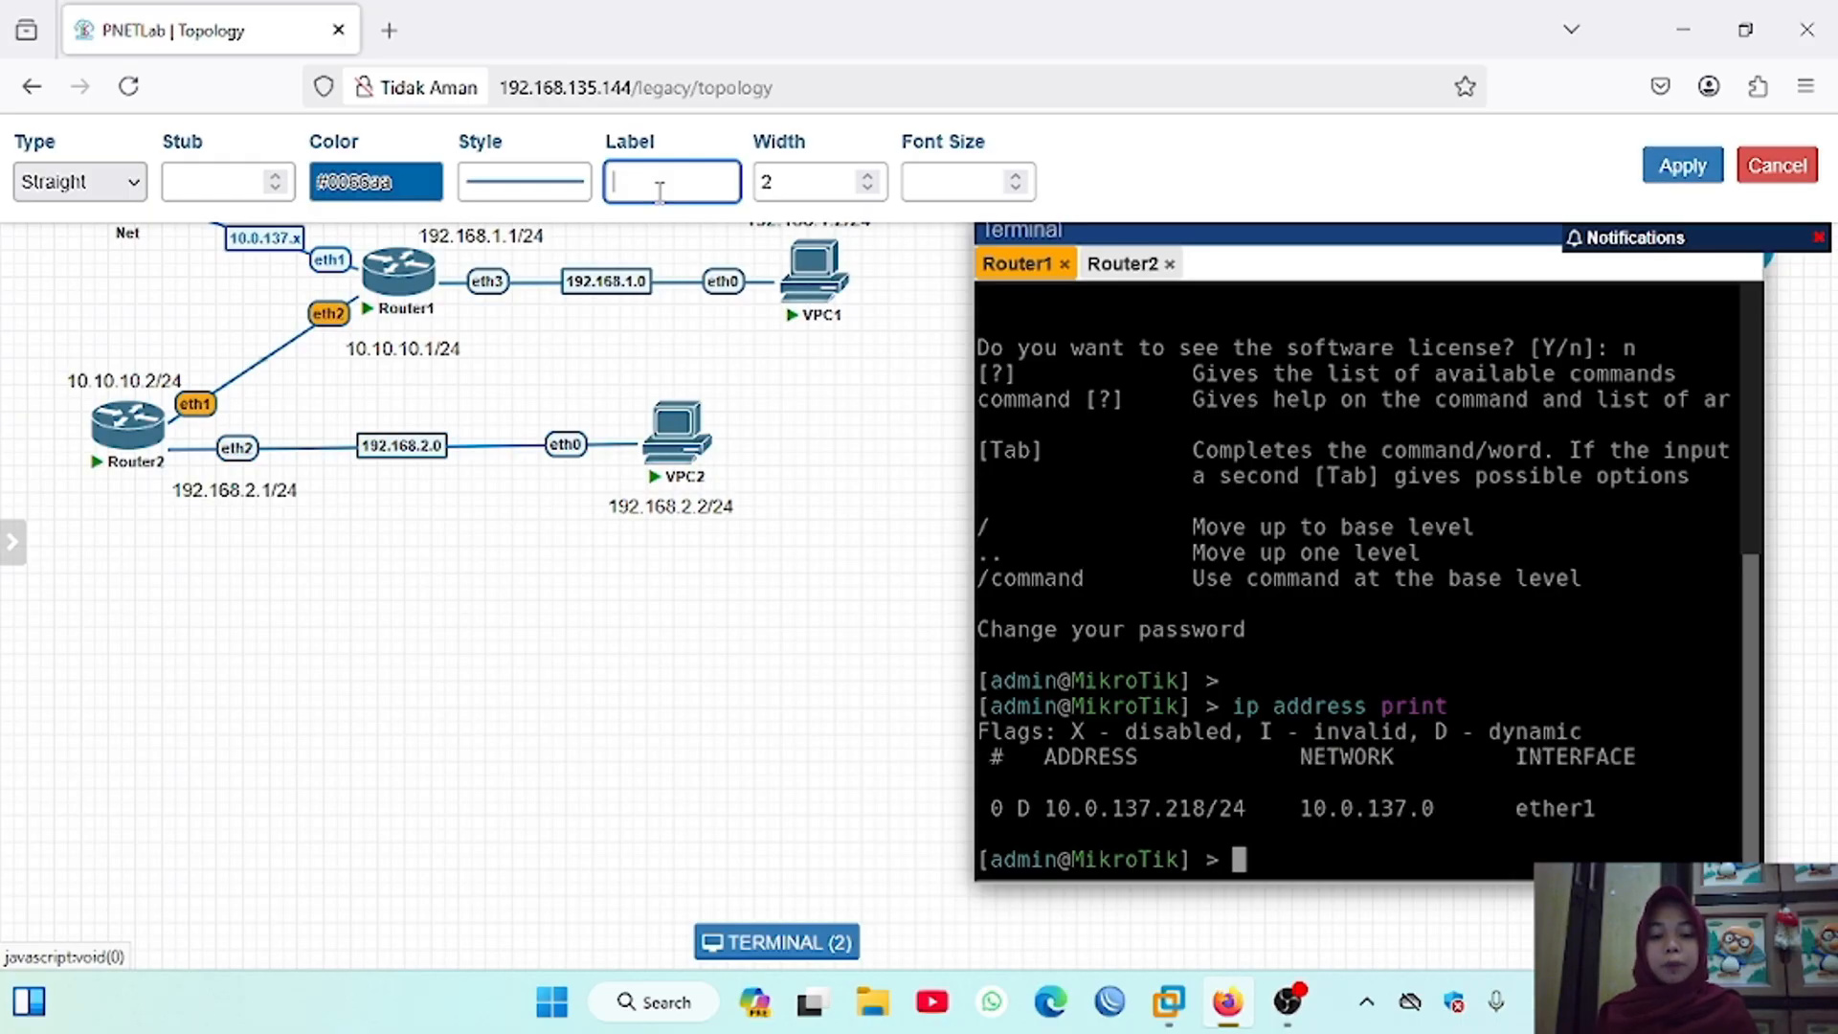
text(10.10.10.)
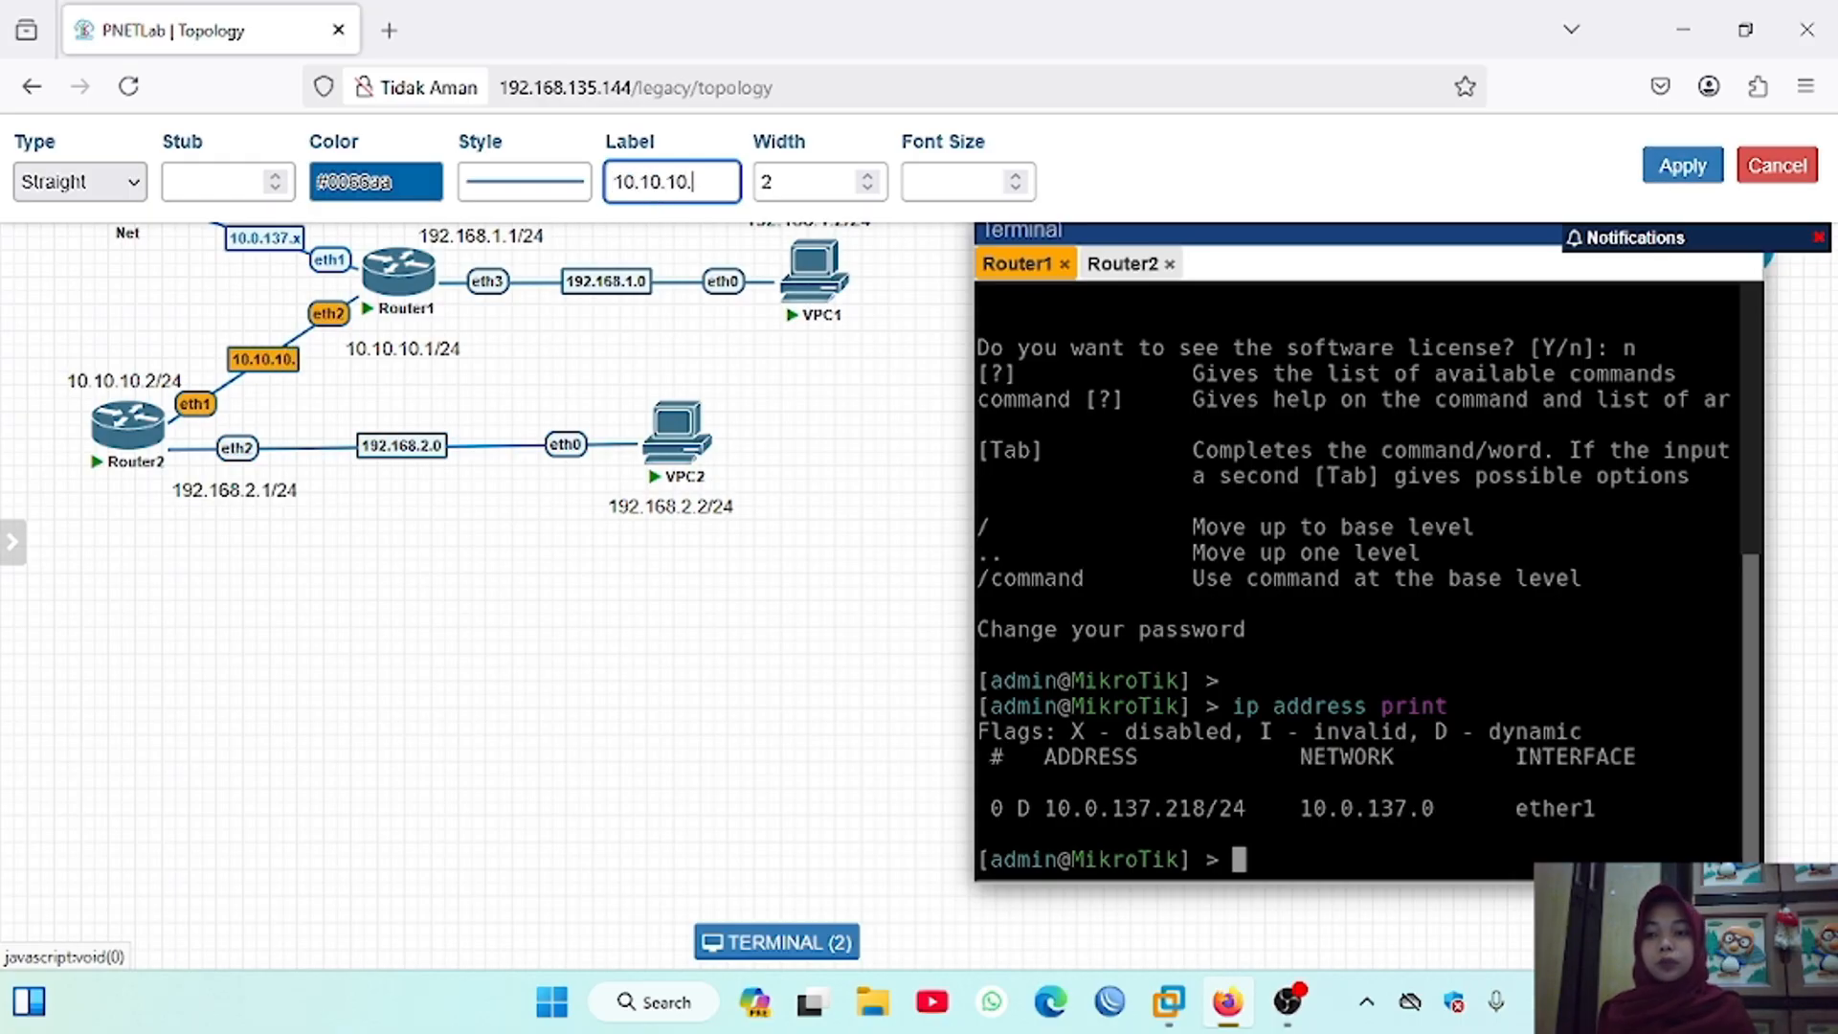
text(0)
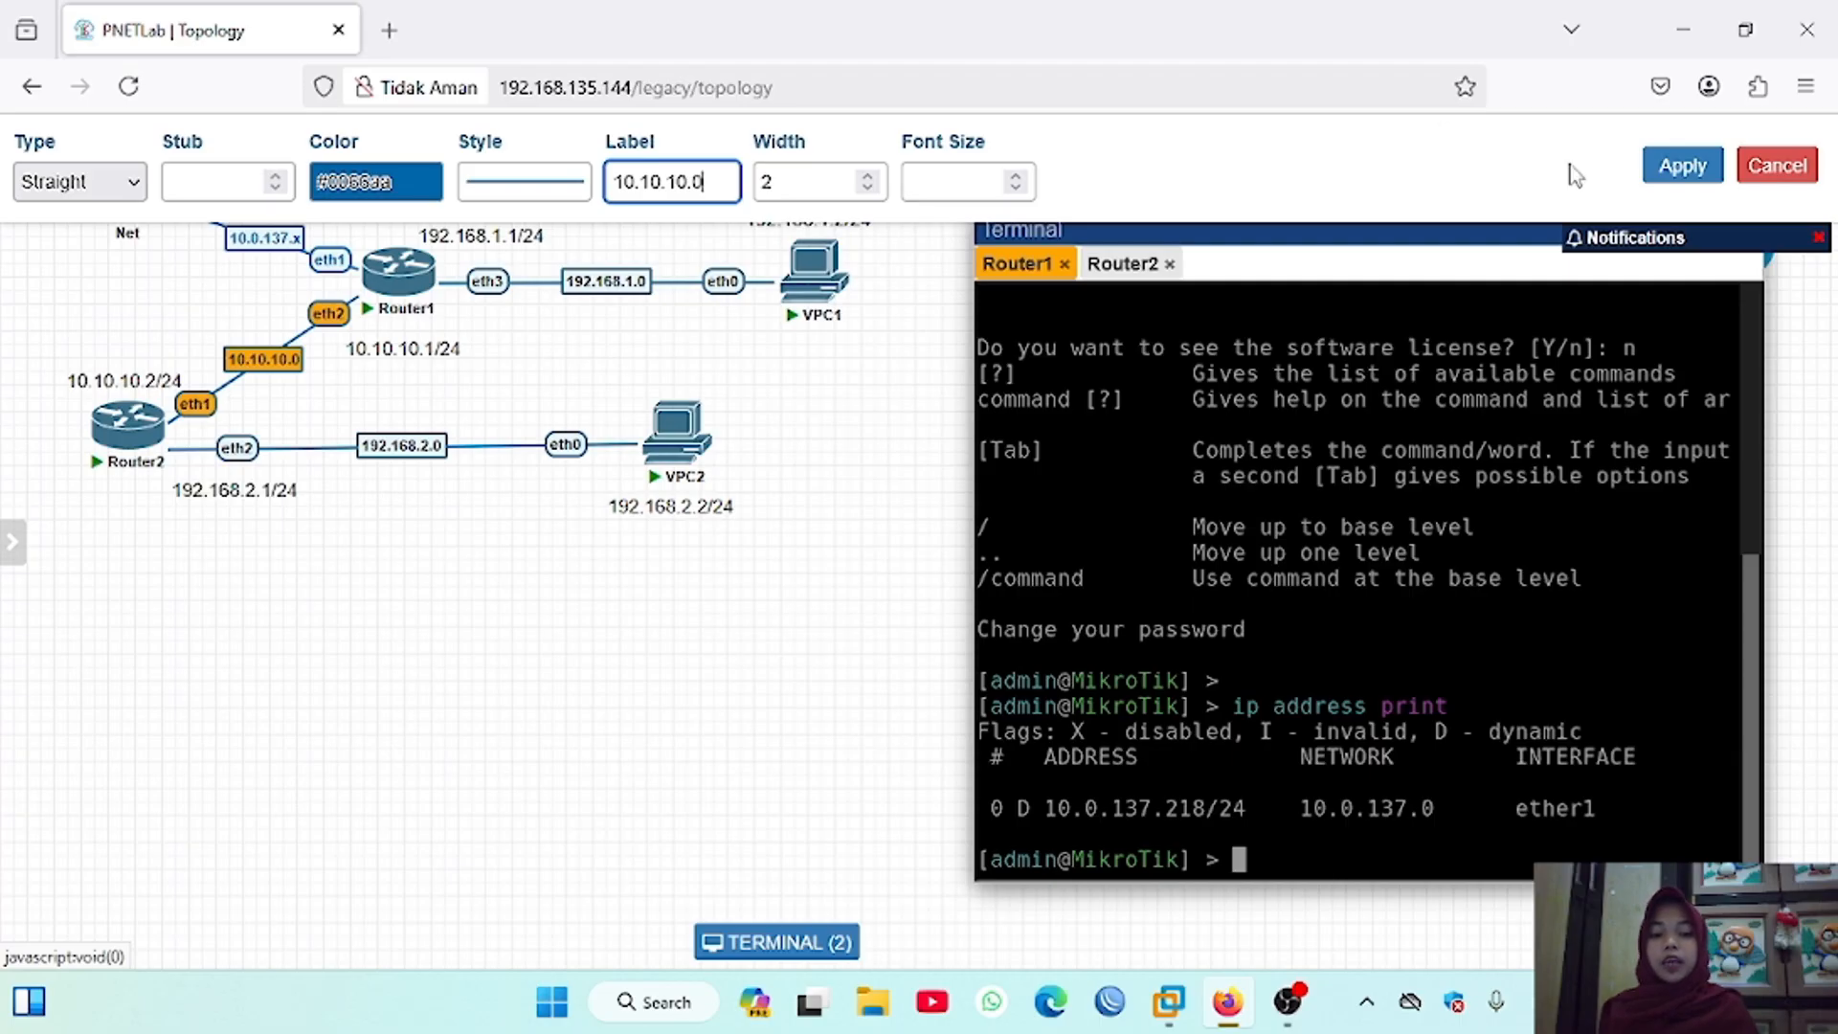
click(1682, 167)
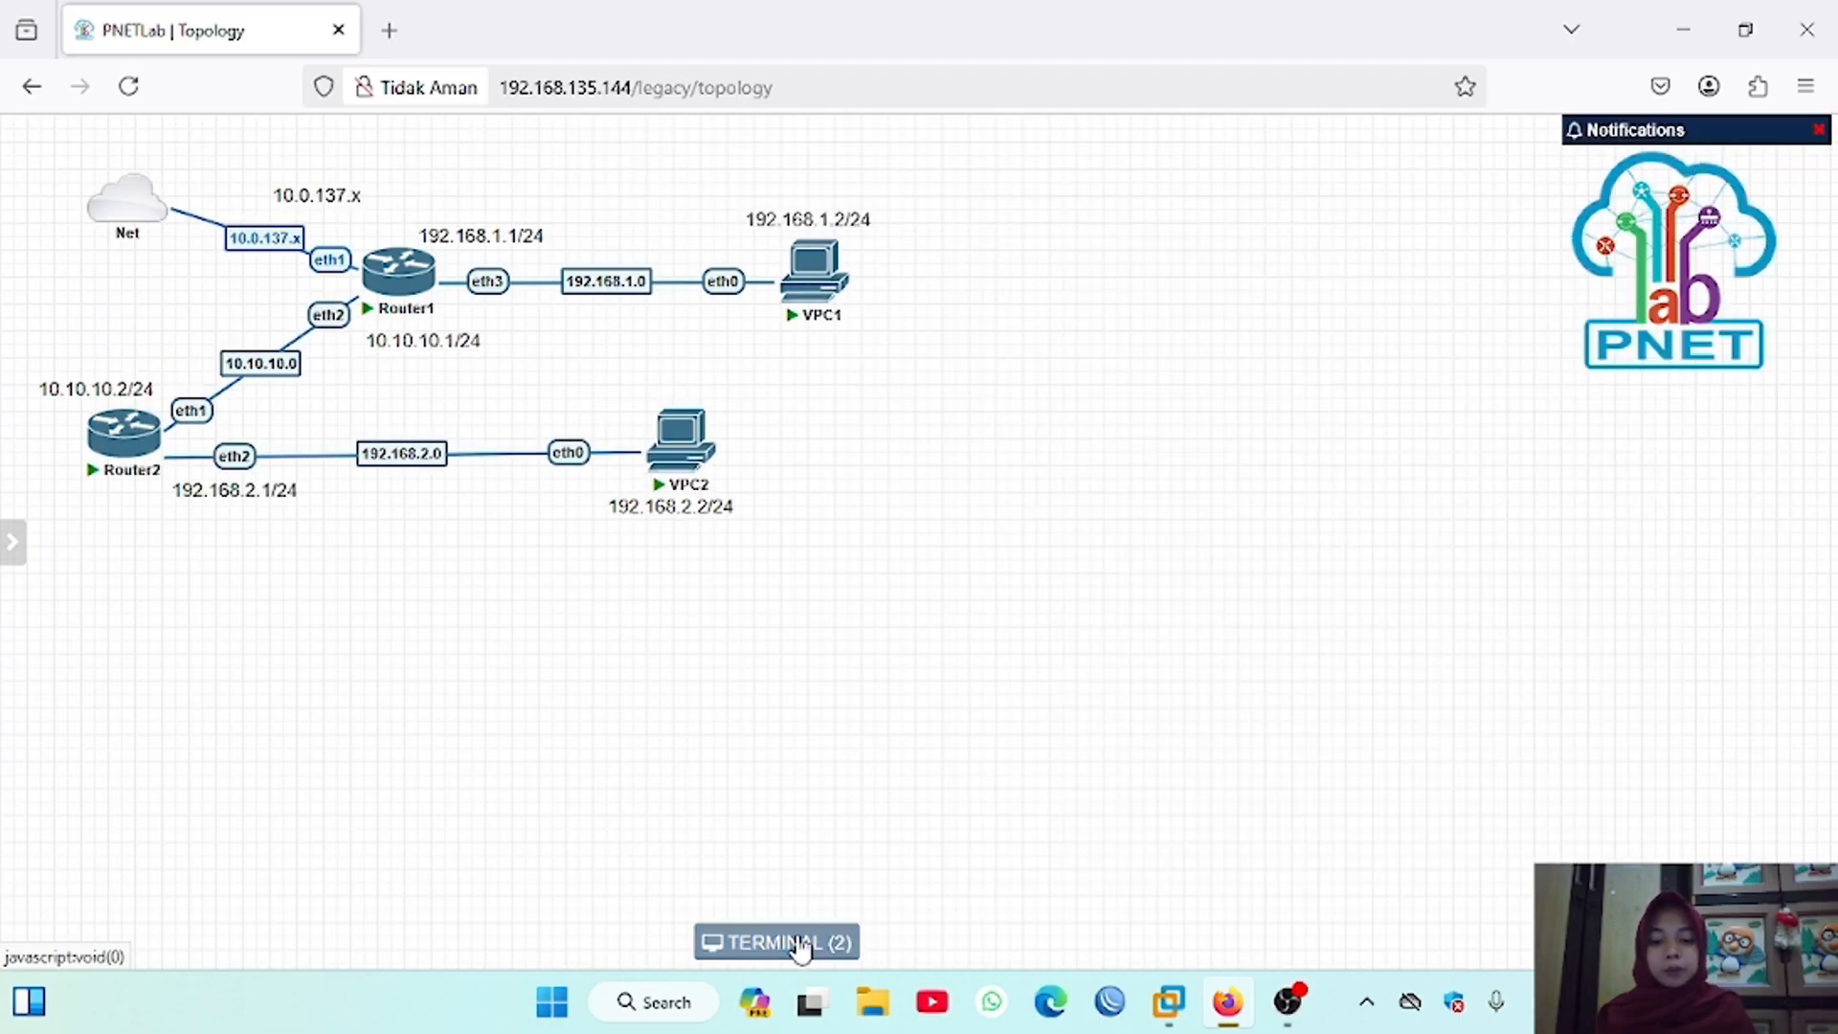
Step: Restore the router terminal beside the topology, set Router1's system identity name to Router1, and print the identity
click(807, 942)
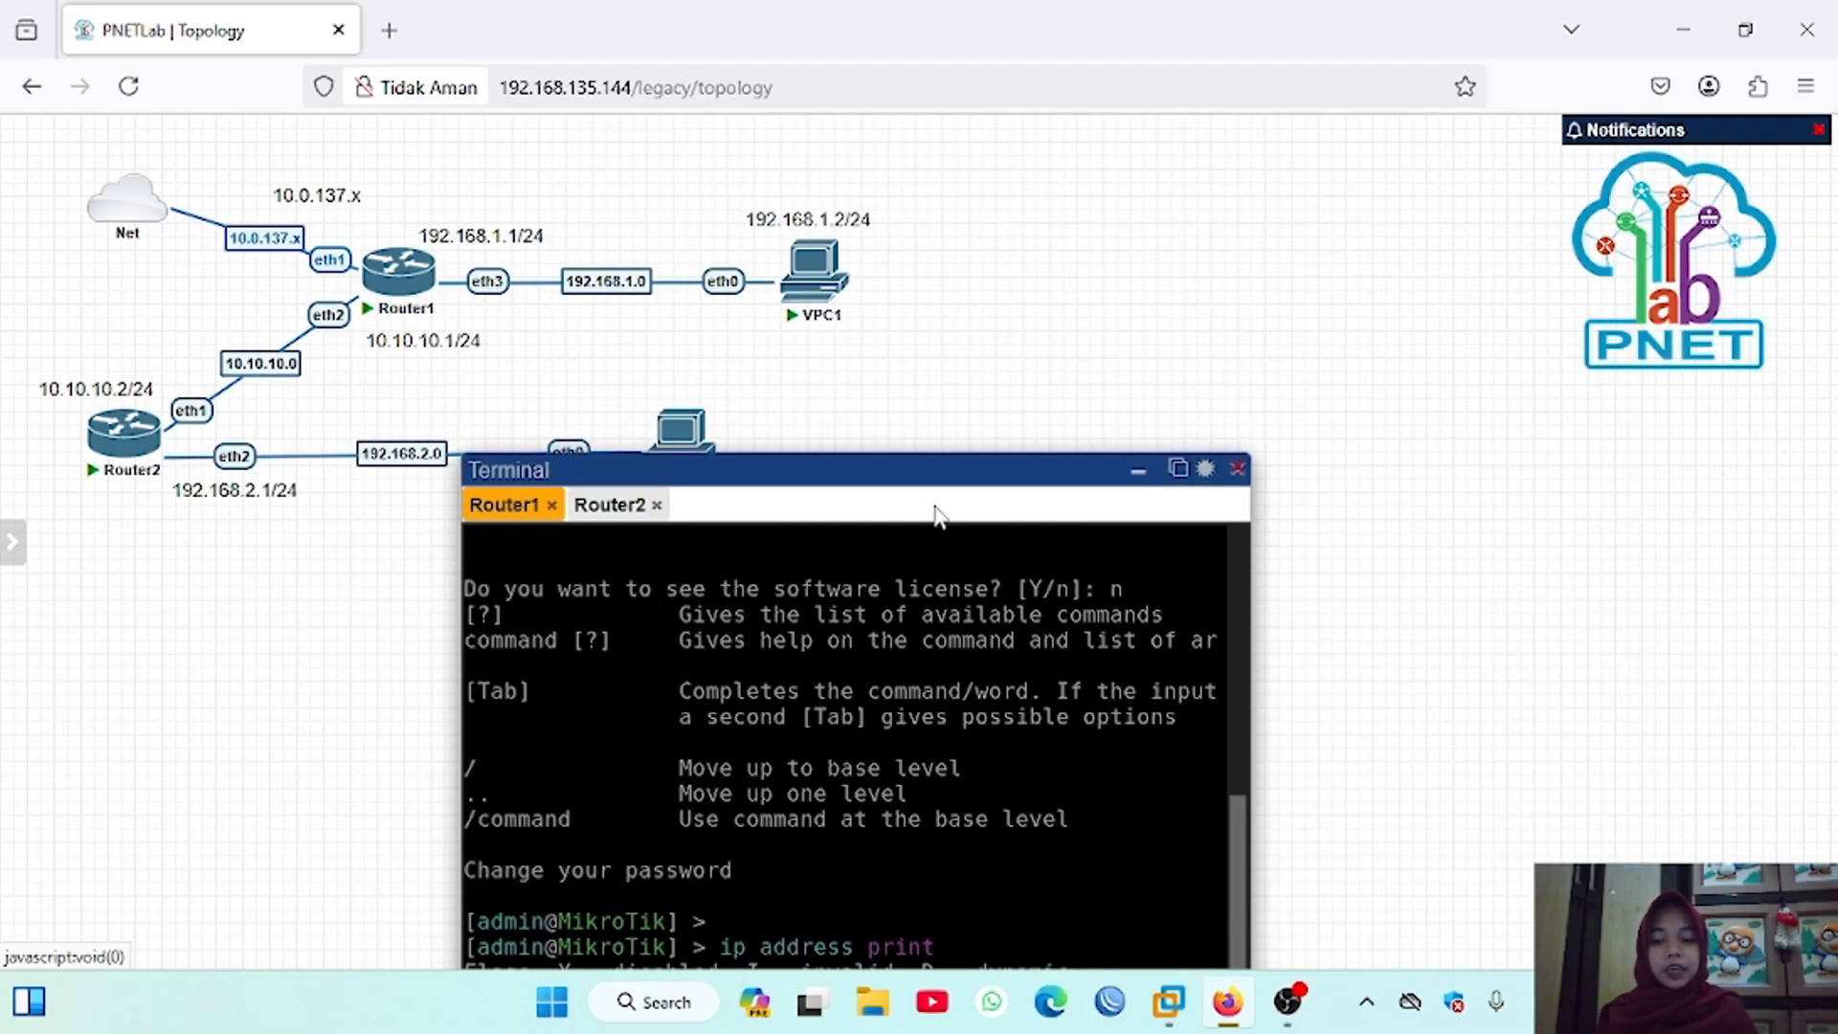
drag(961, 453, 1394, 177)
key(Return)
text(system identity)
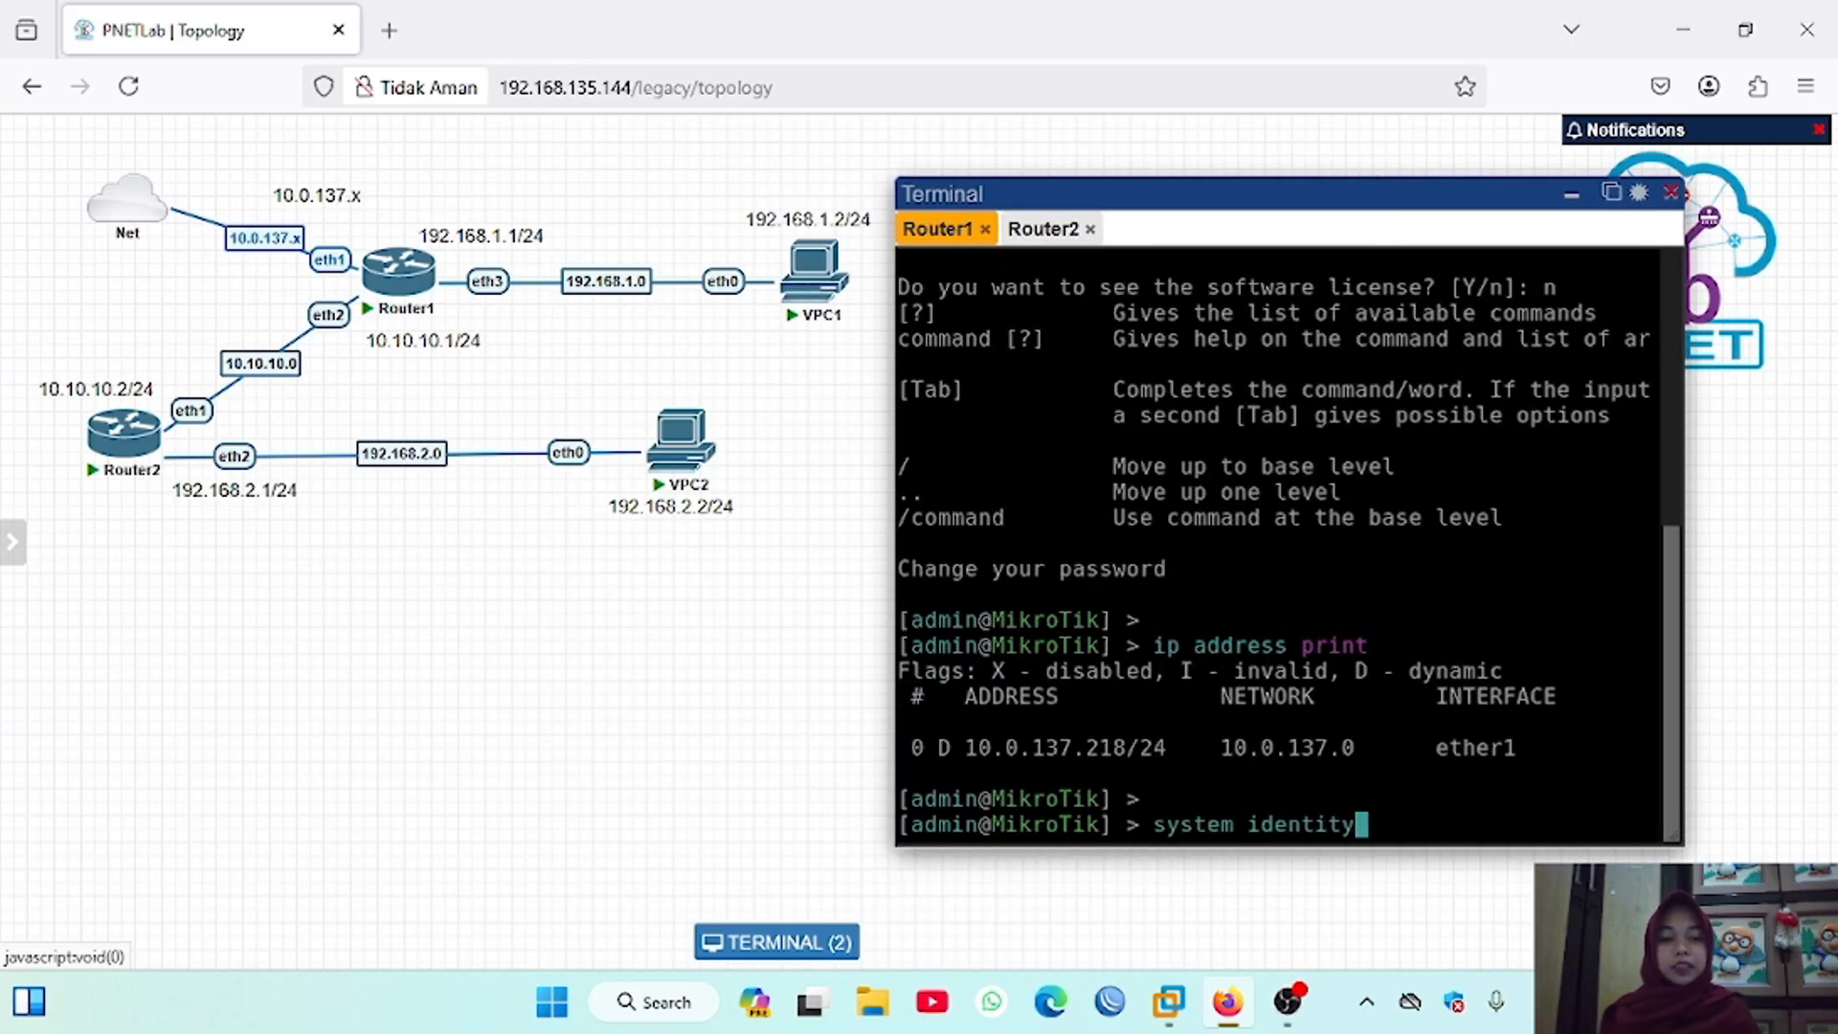
key(Return)
text(set name=Router1)
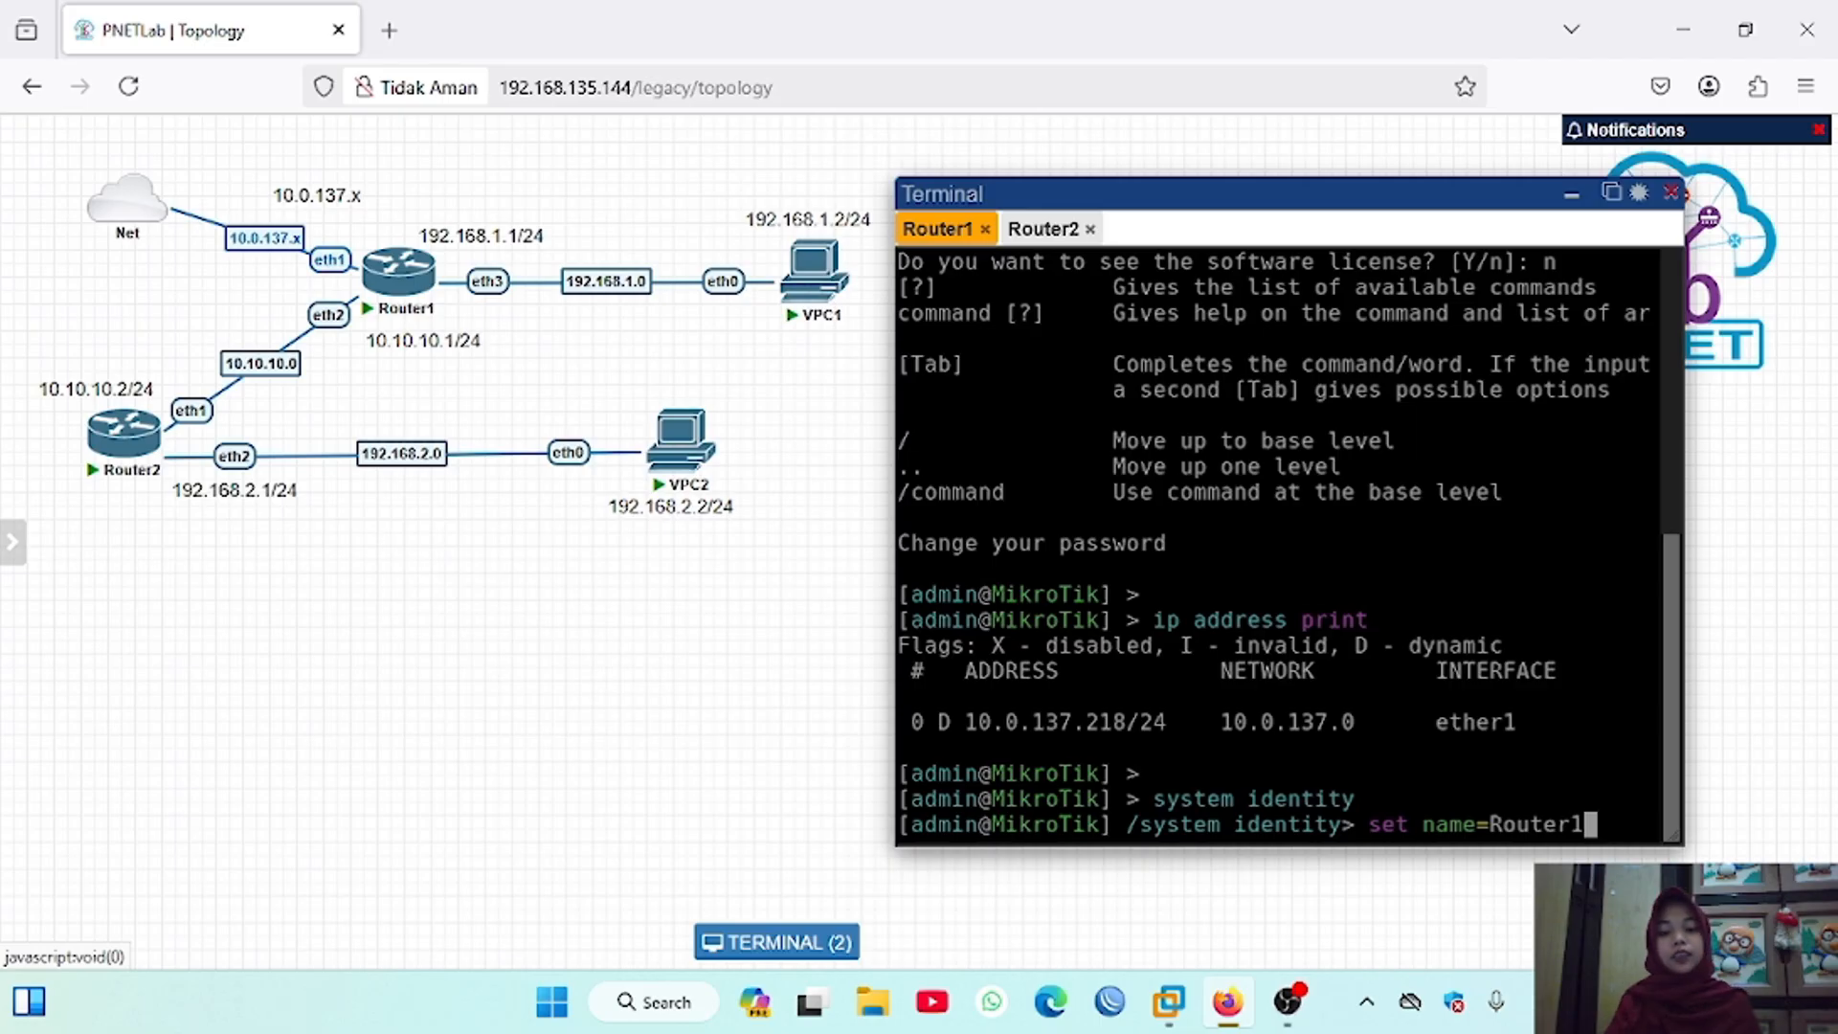
key(Return)
text(print)
key(Return)
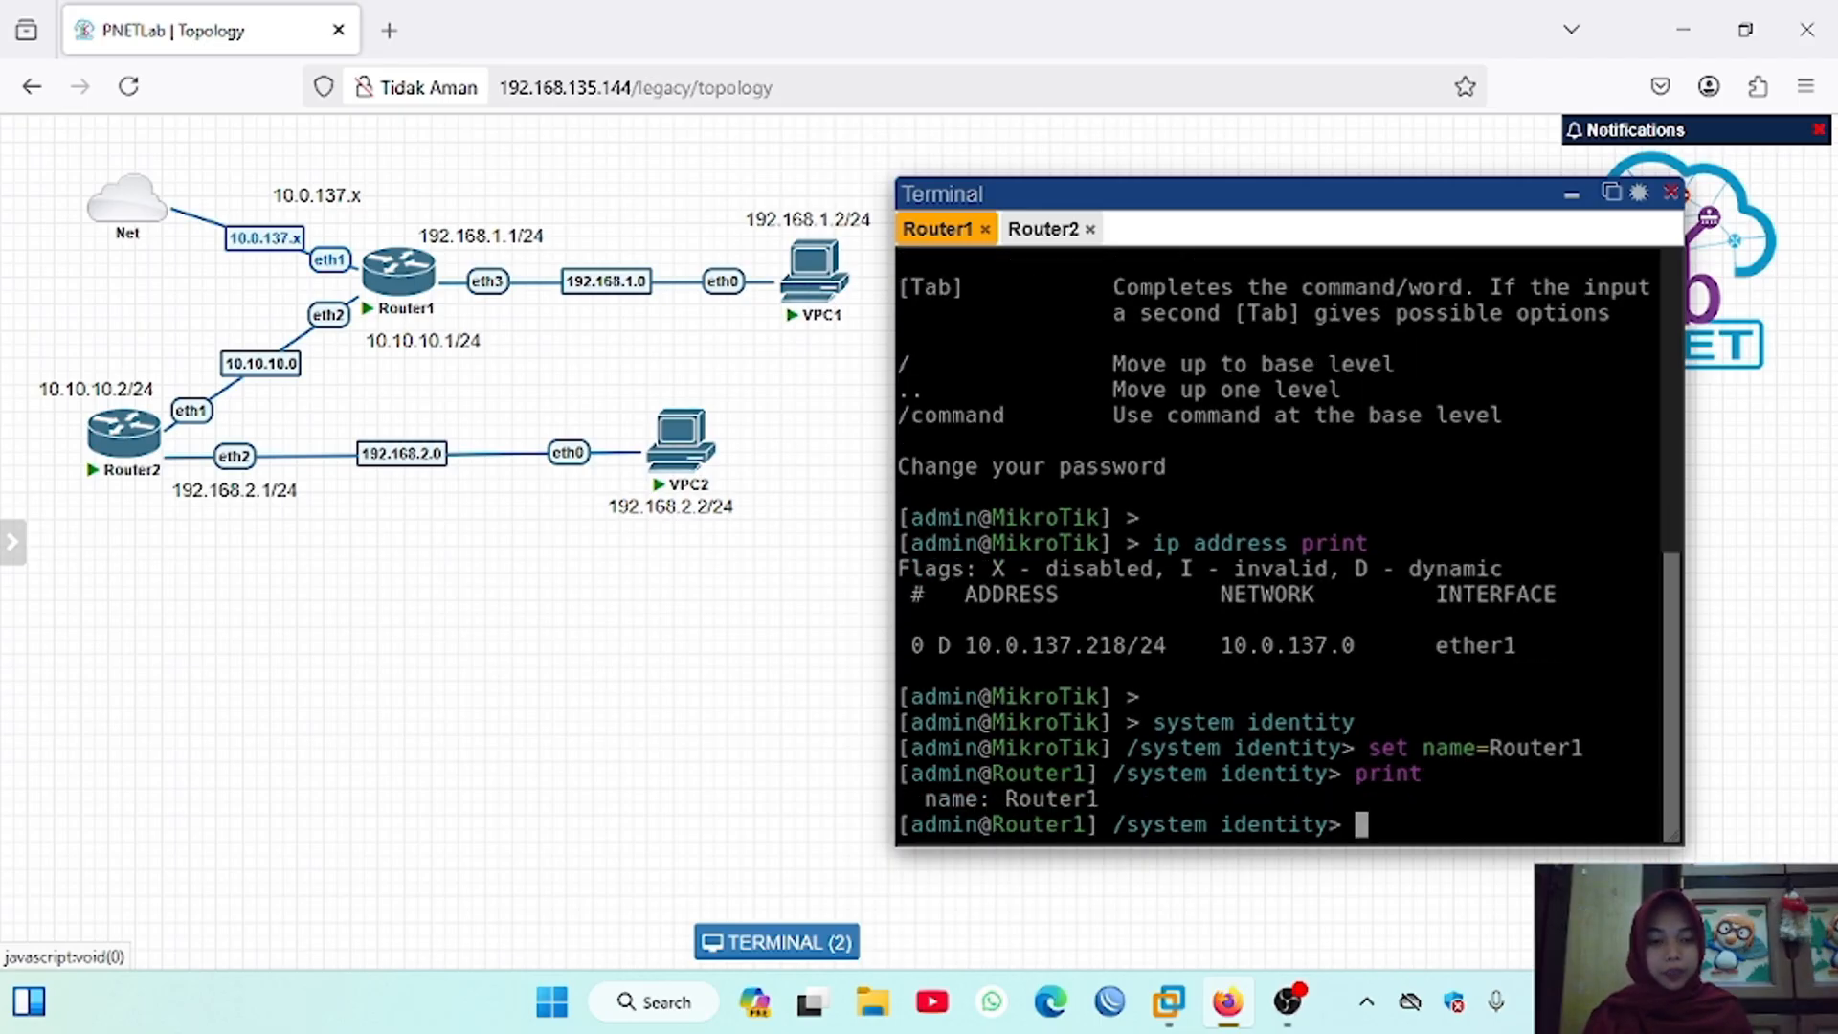
Step: In Router2's terminal session, set the system identity name to Router2 and print the identity
click(1047, 230)
key(Return)
text(i)
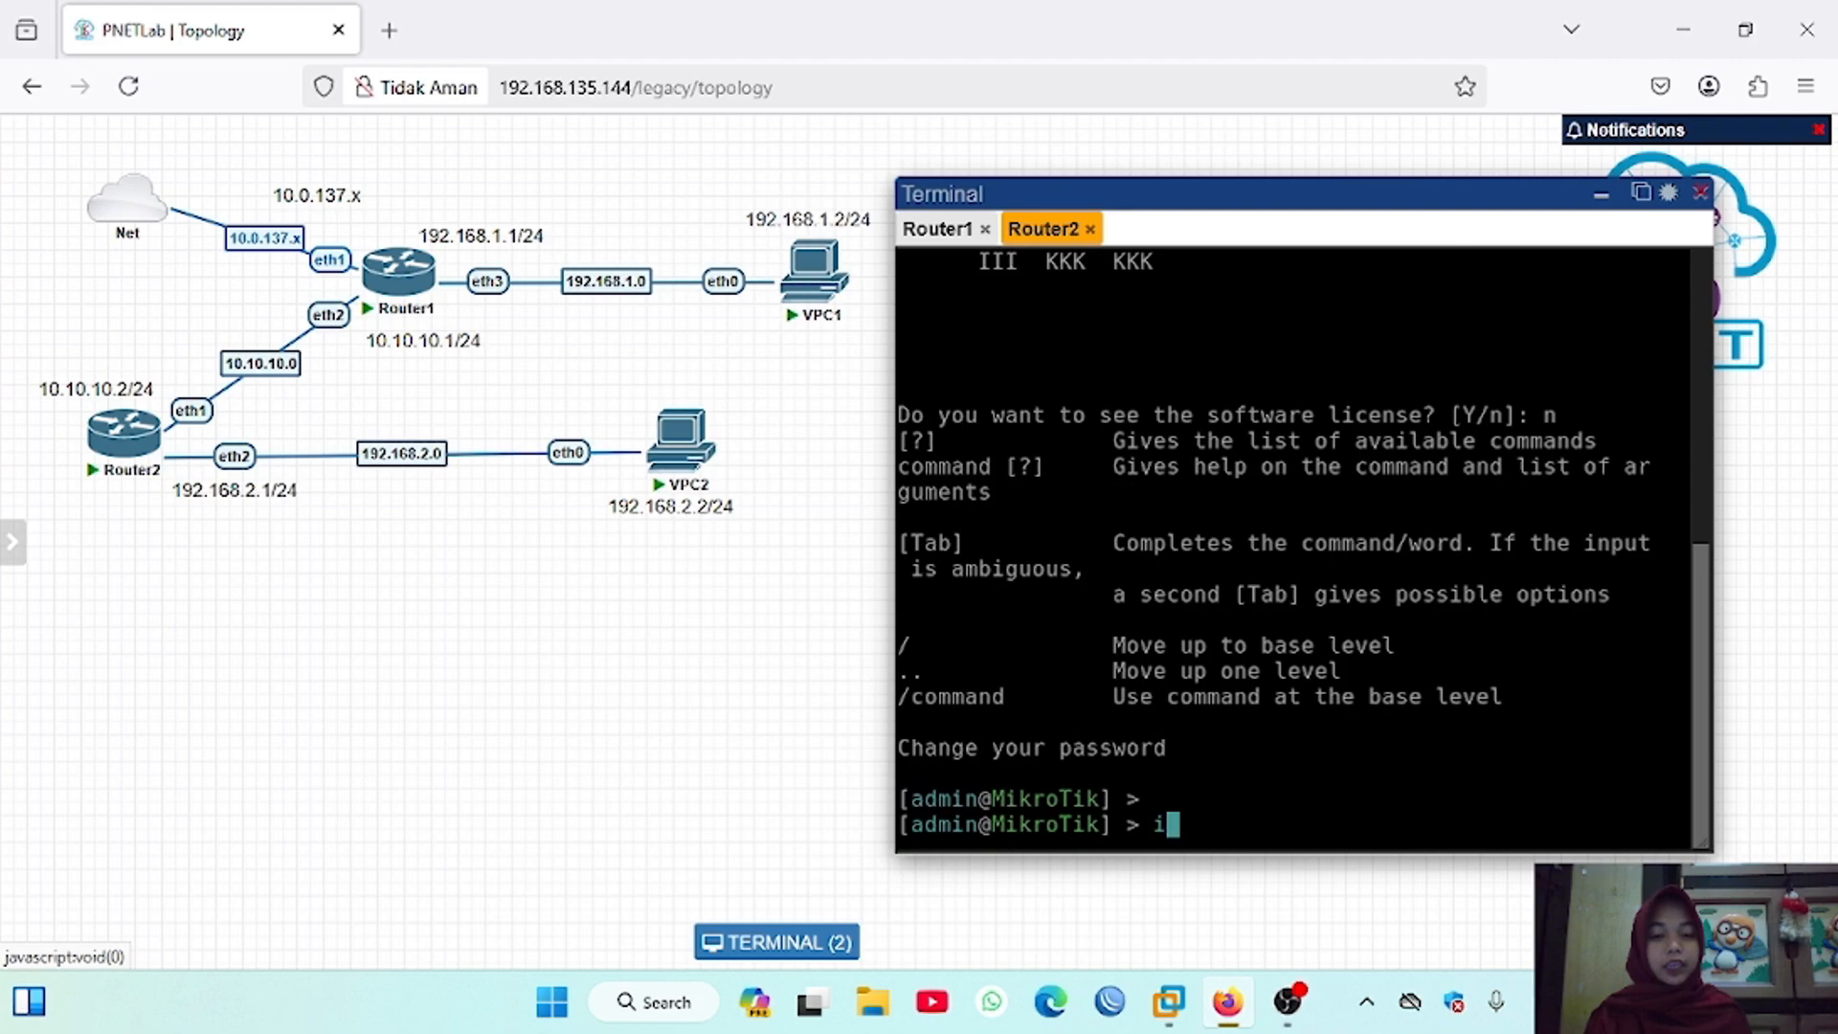
key(BackSpace)
text(system identity)
key(Return)
text(set)
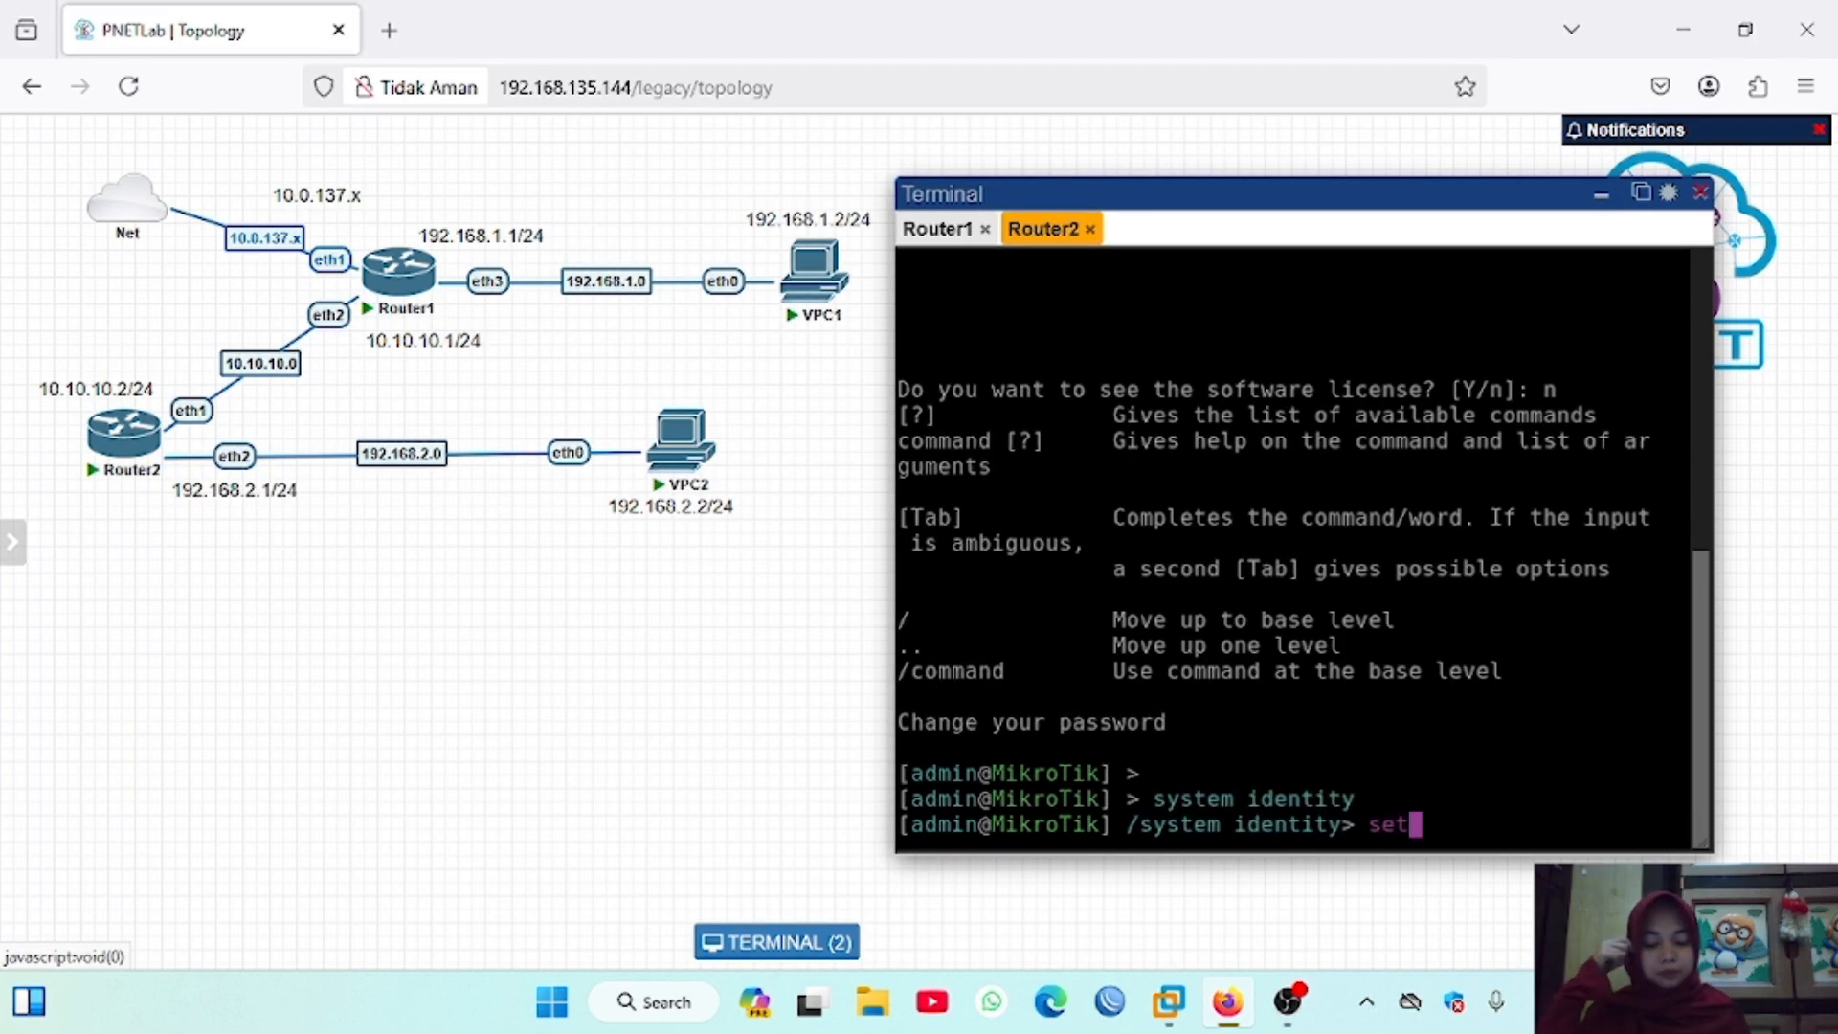
text( name=Router2)
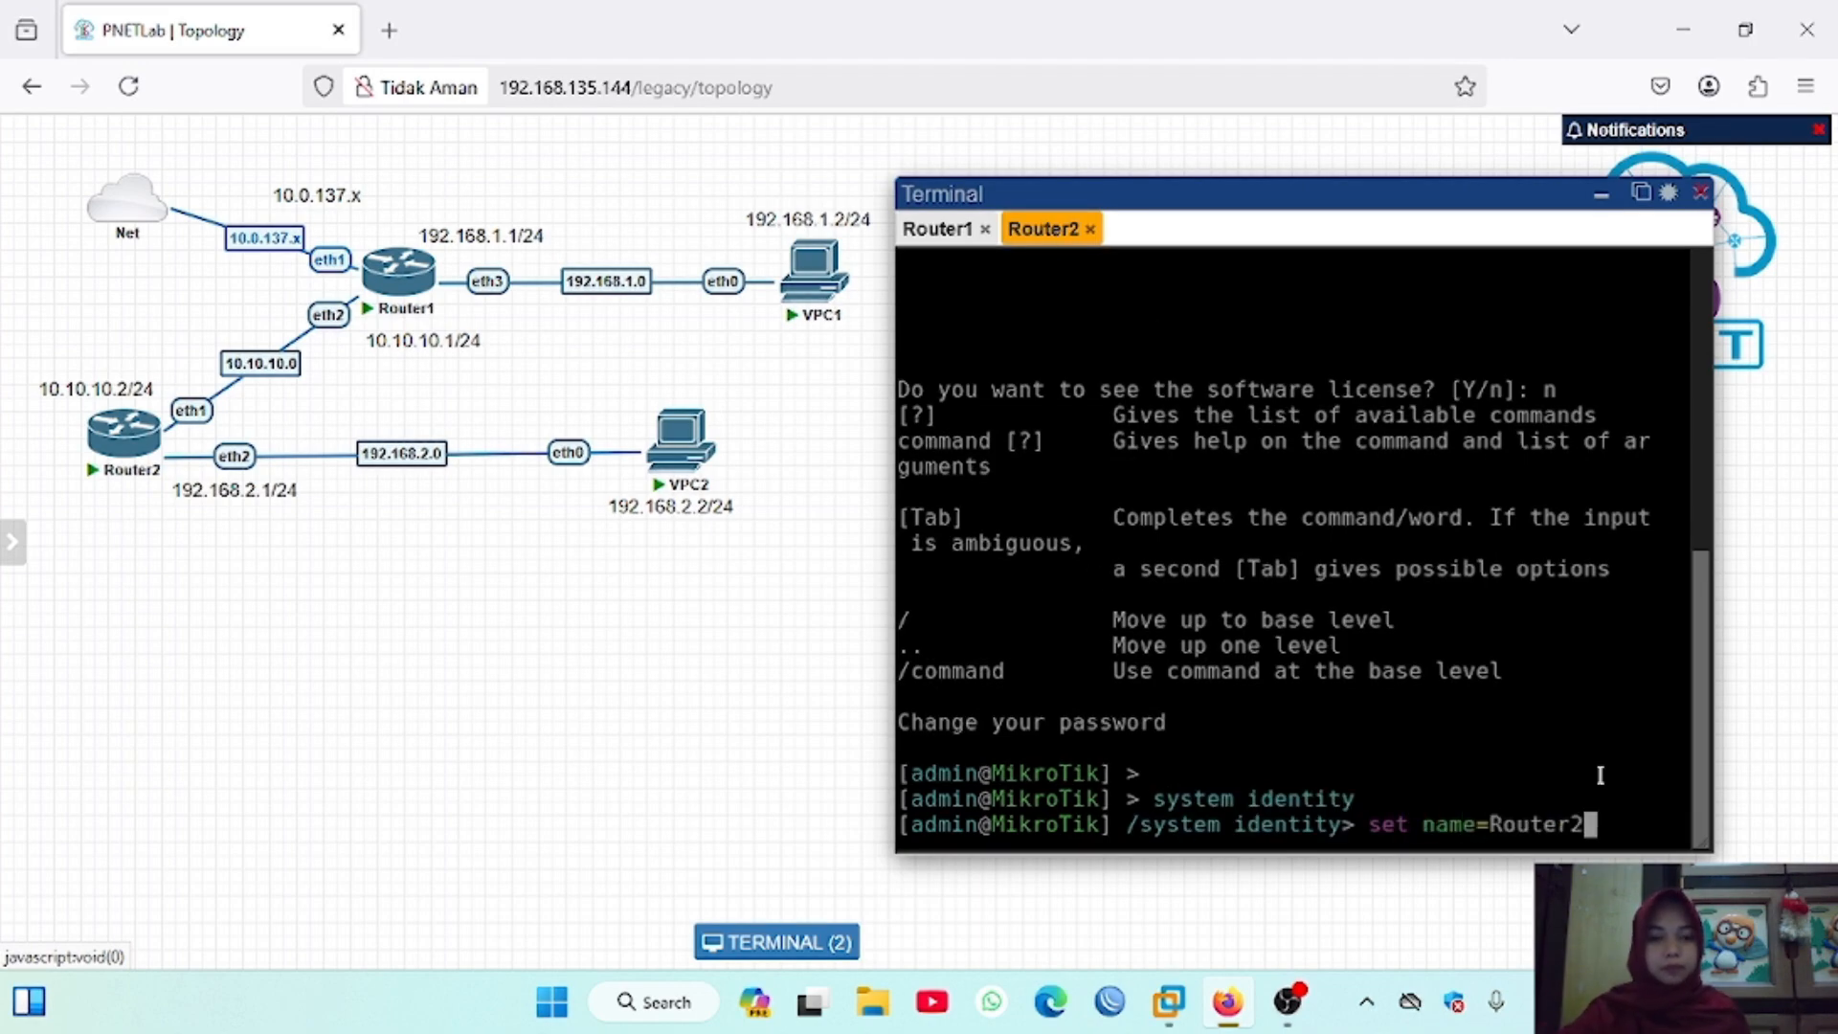
key(Return)
text(print)
key(Return)
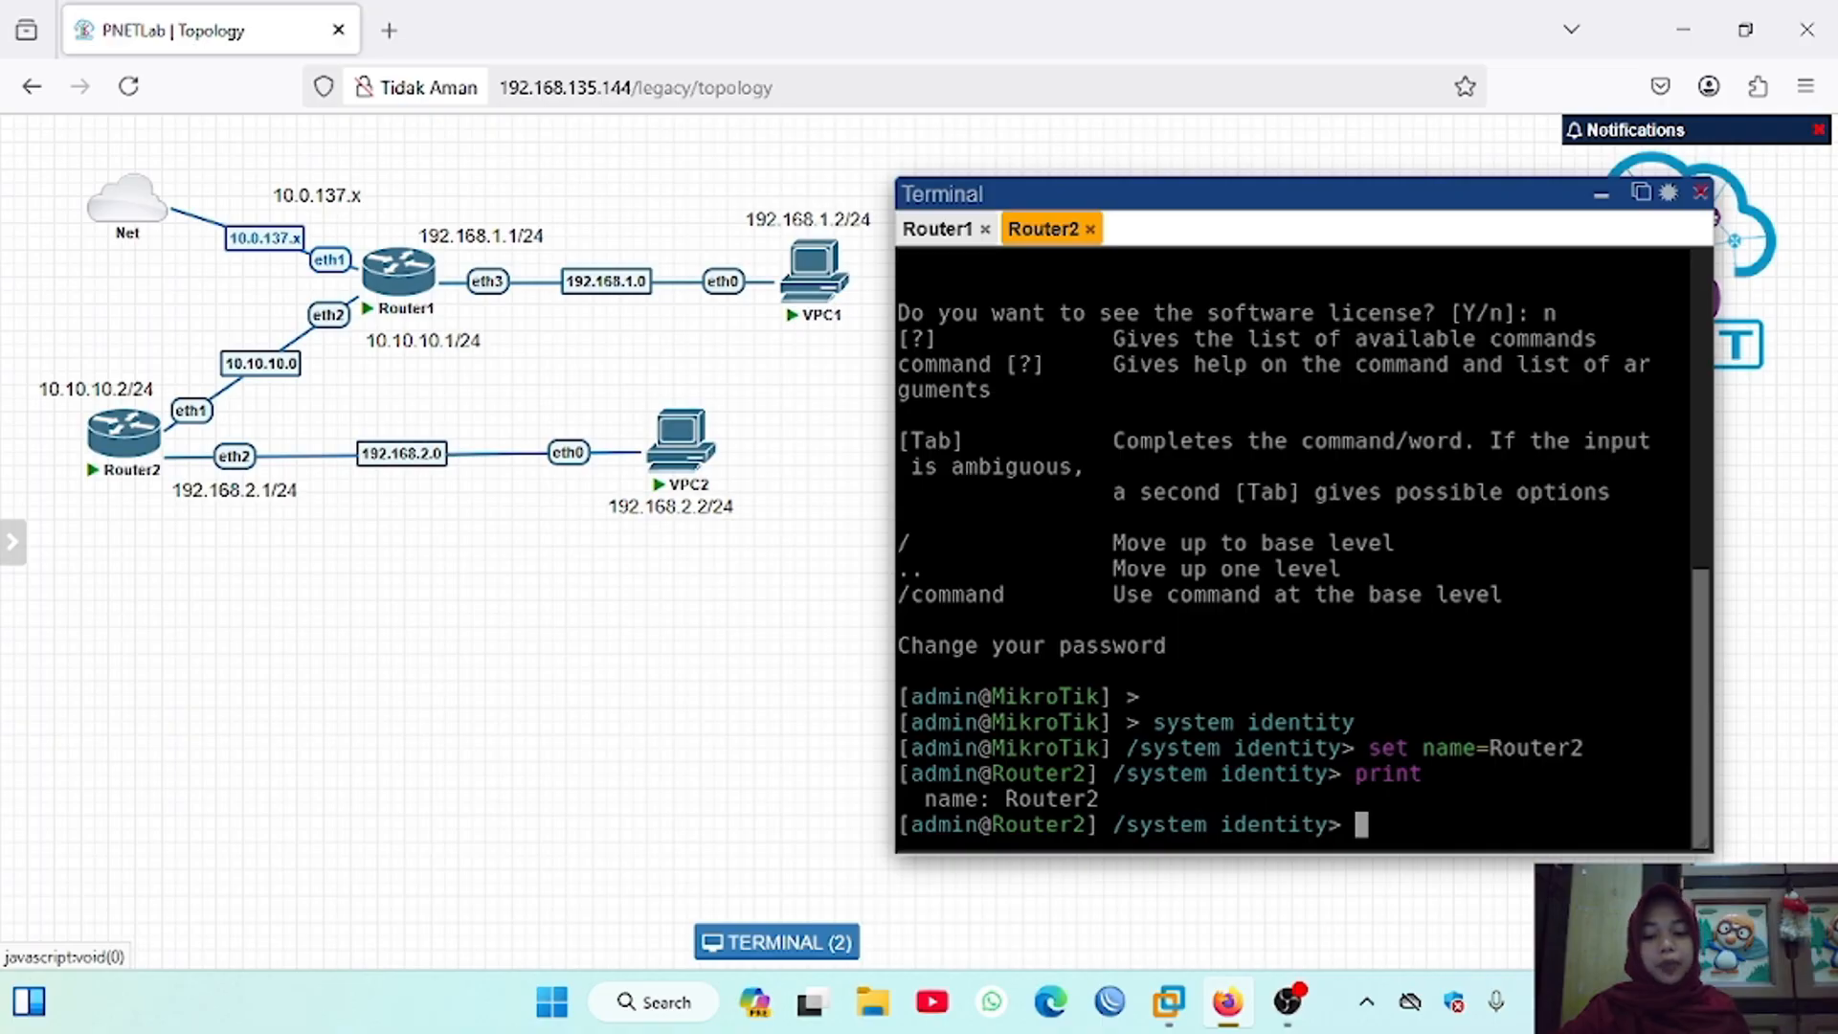
Step: Return Router1's terminal session to the base level and print its IP neighbor list
click(938, 230)
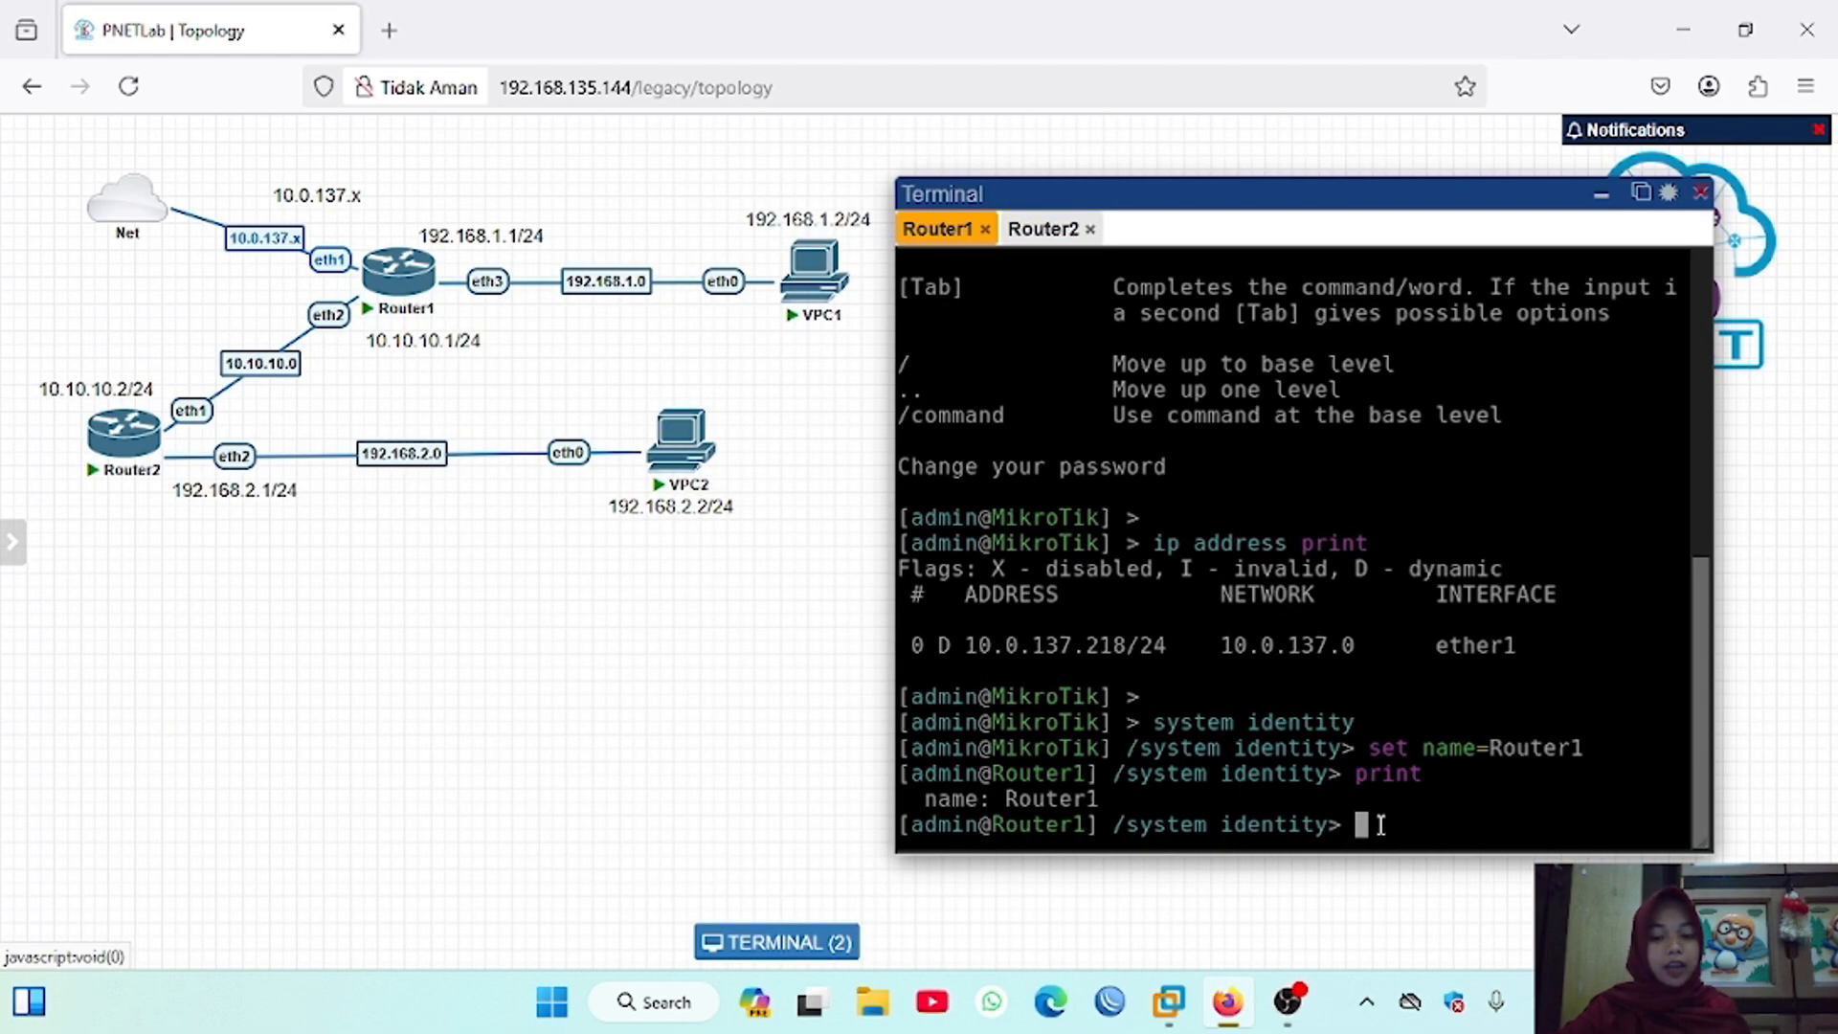
text(/)
key(Return)
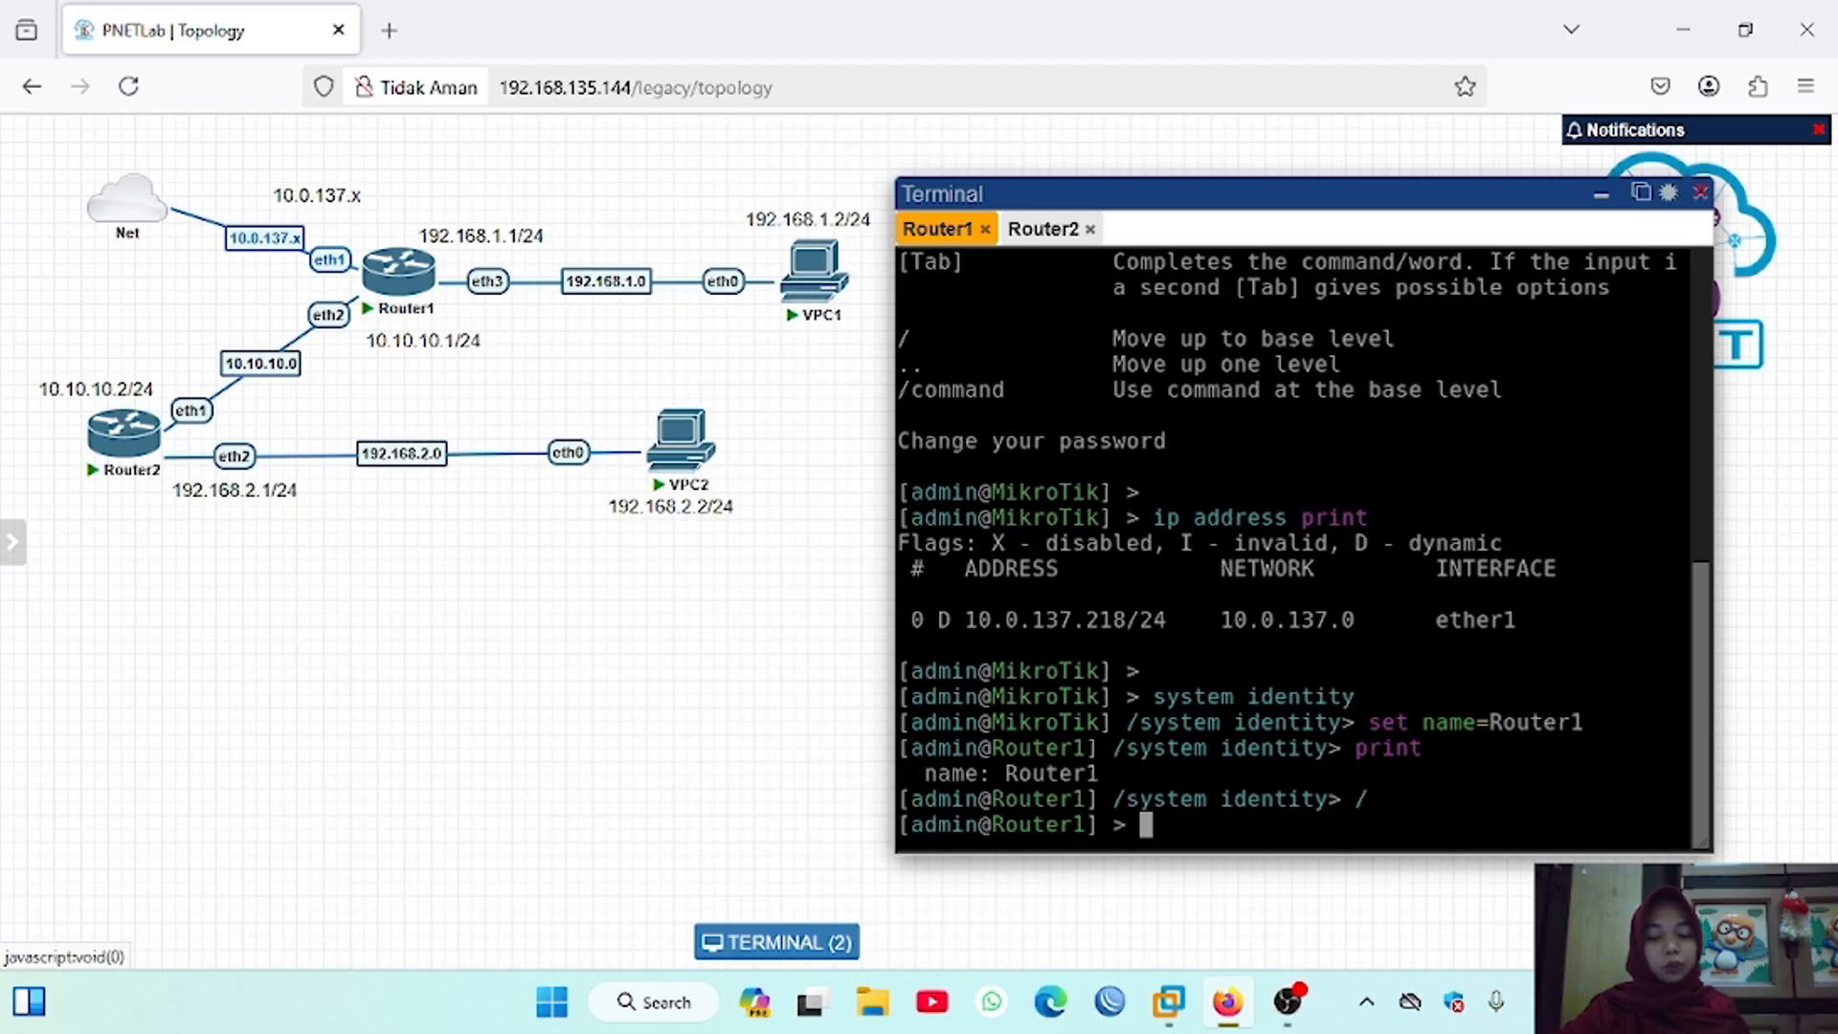
key(Return)
text(ip neighbor)
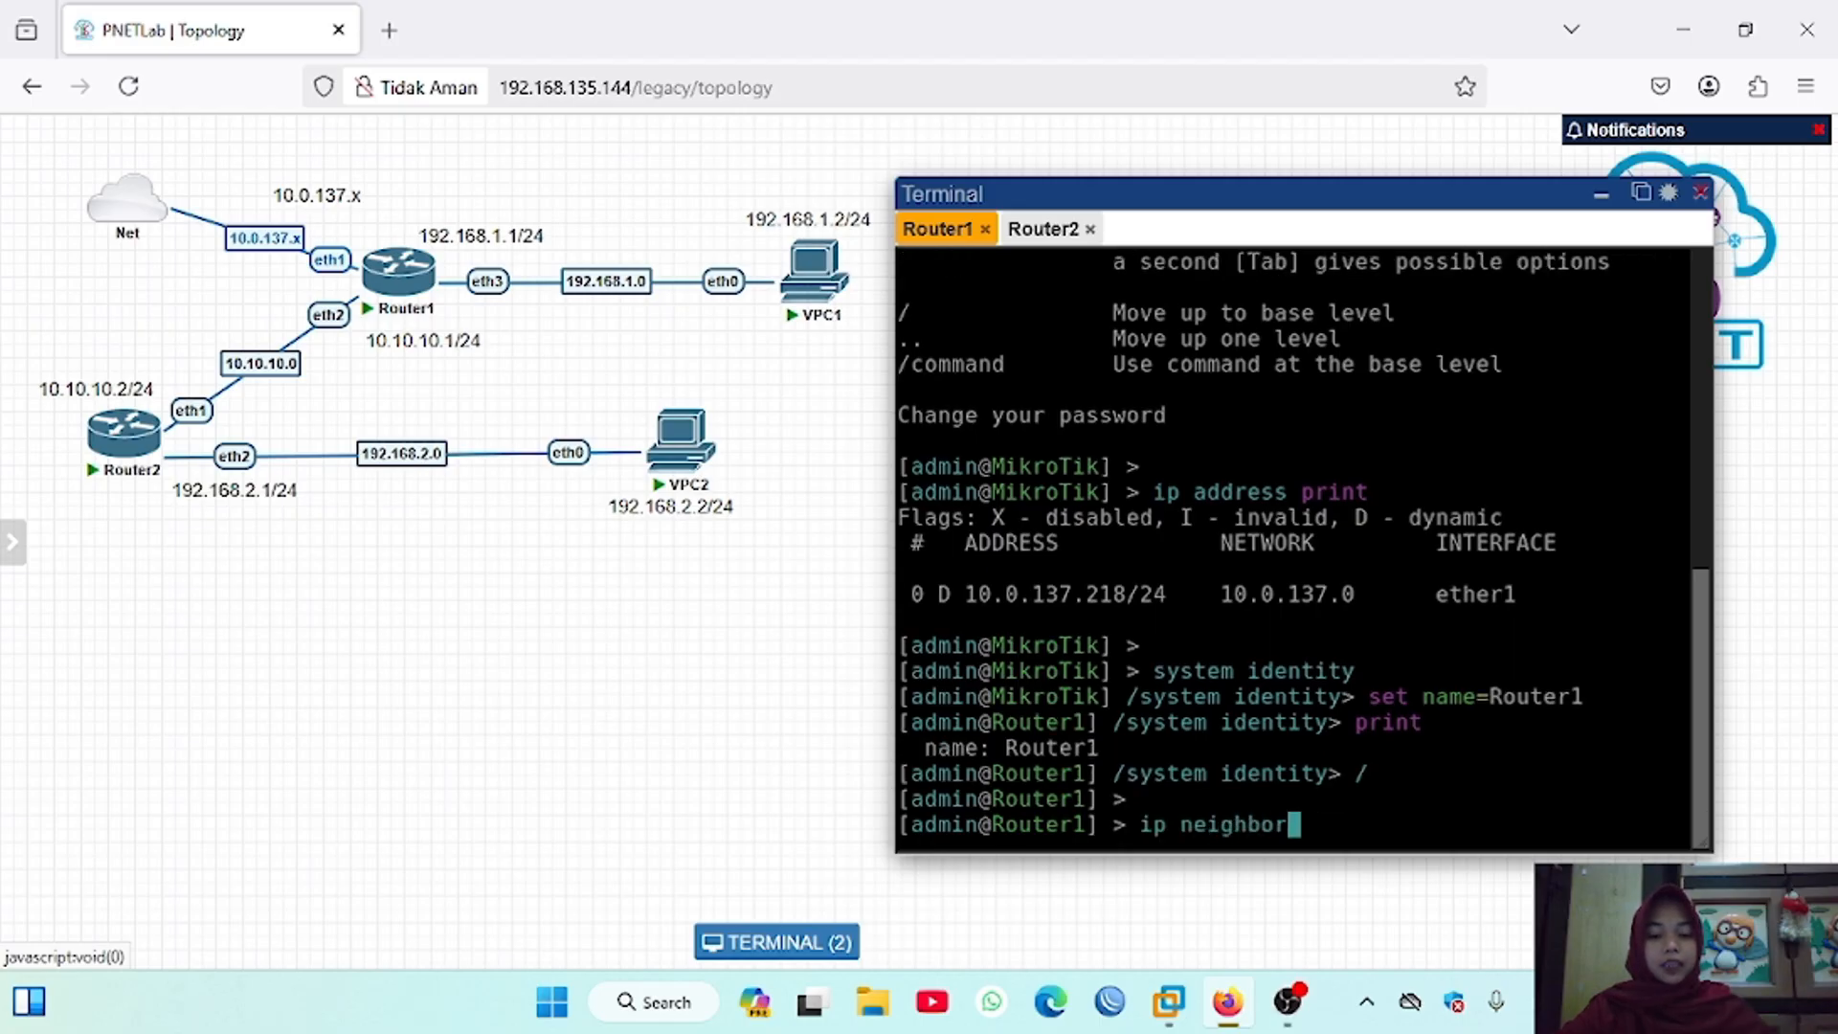
text( print)
key(Return)
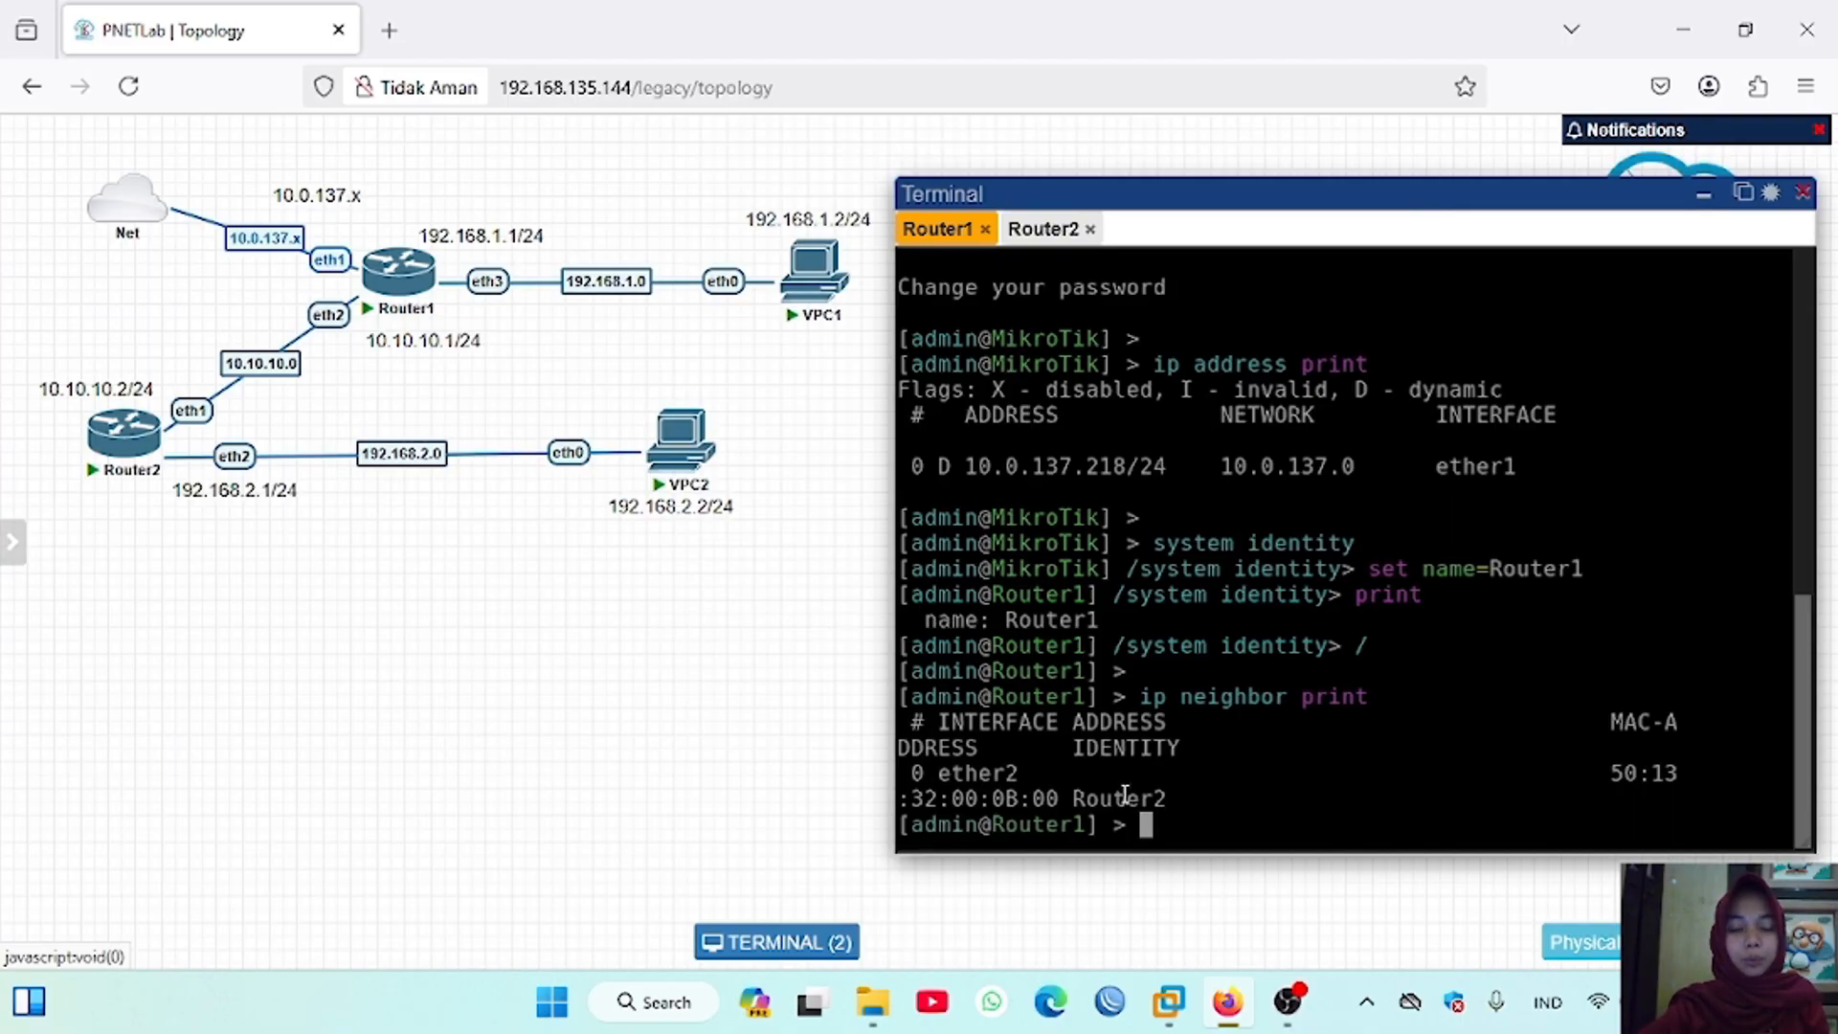
Step: In an administrator Command Prompt, add a route to 10.0.137.0 with mask 255.255.255.0 through gateway 192.168.135.144
key(super)
text(cmd)
click(1083, 566)
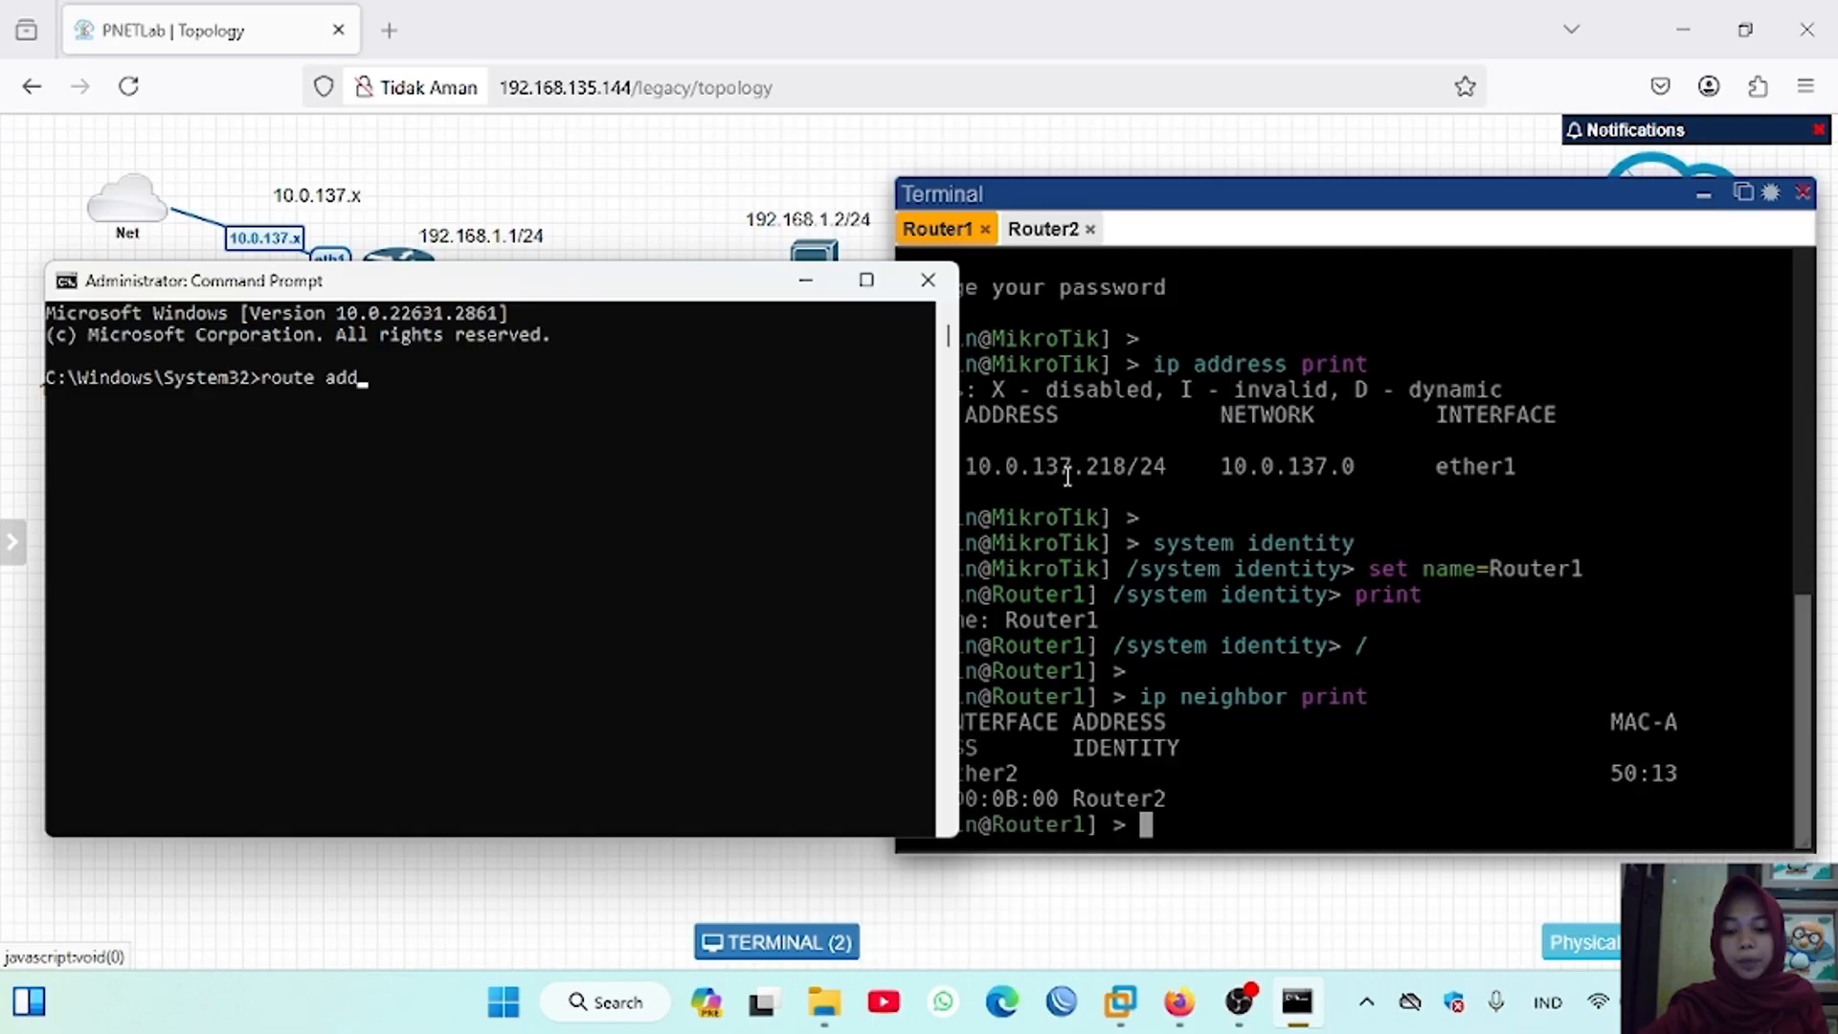
text(10.0.137)
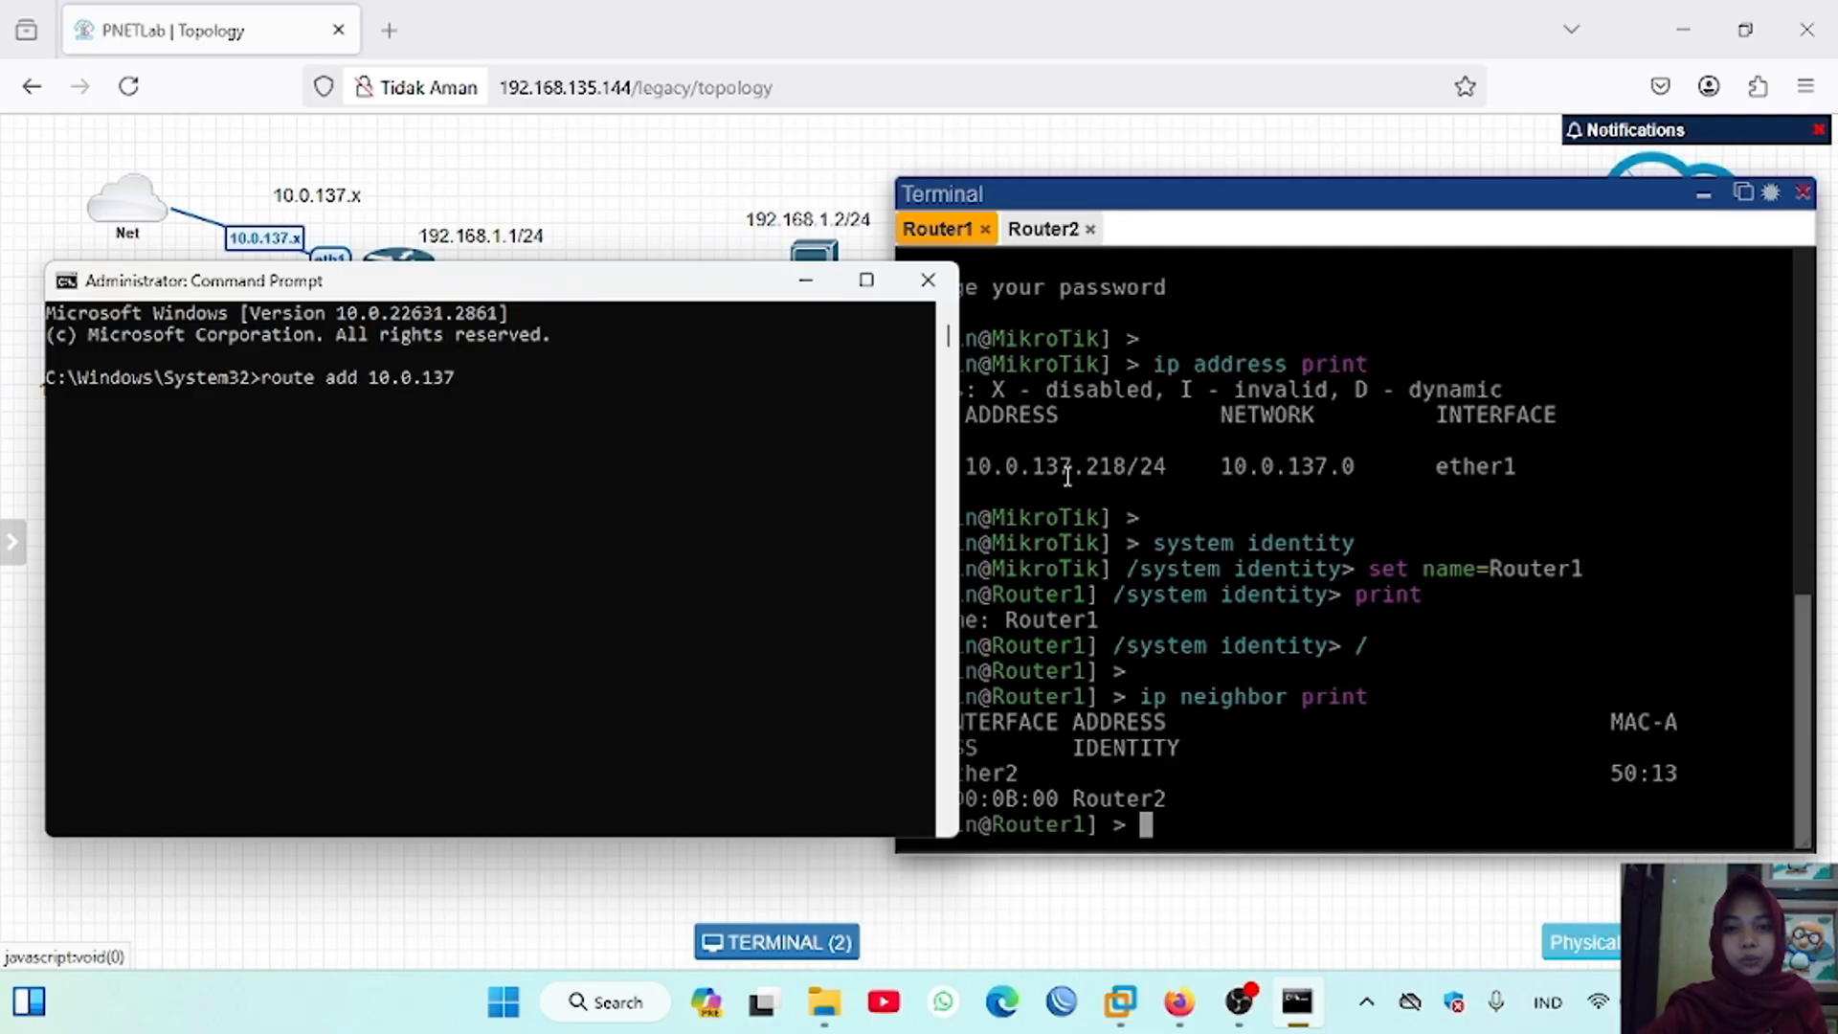
text(.0 mask)
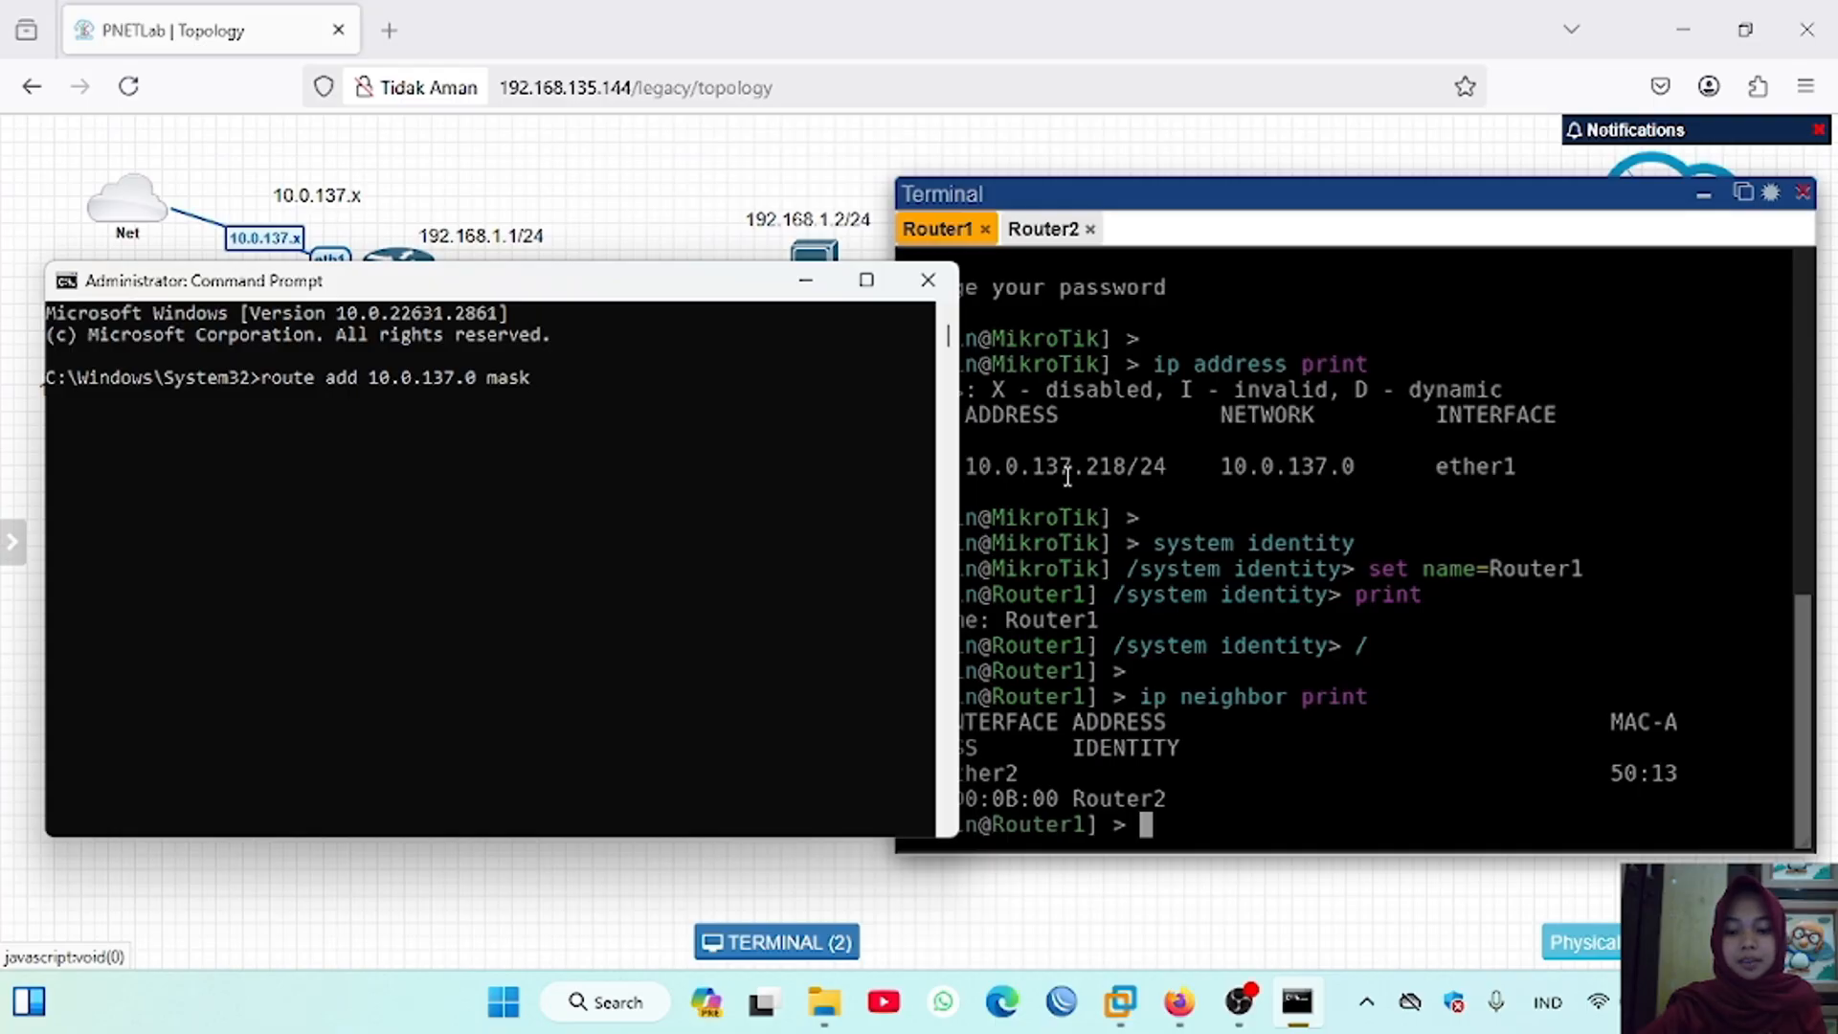
text( 255.255.255.0)
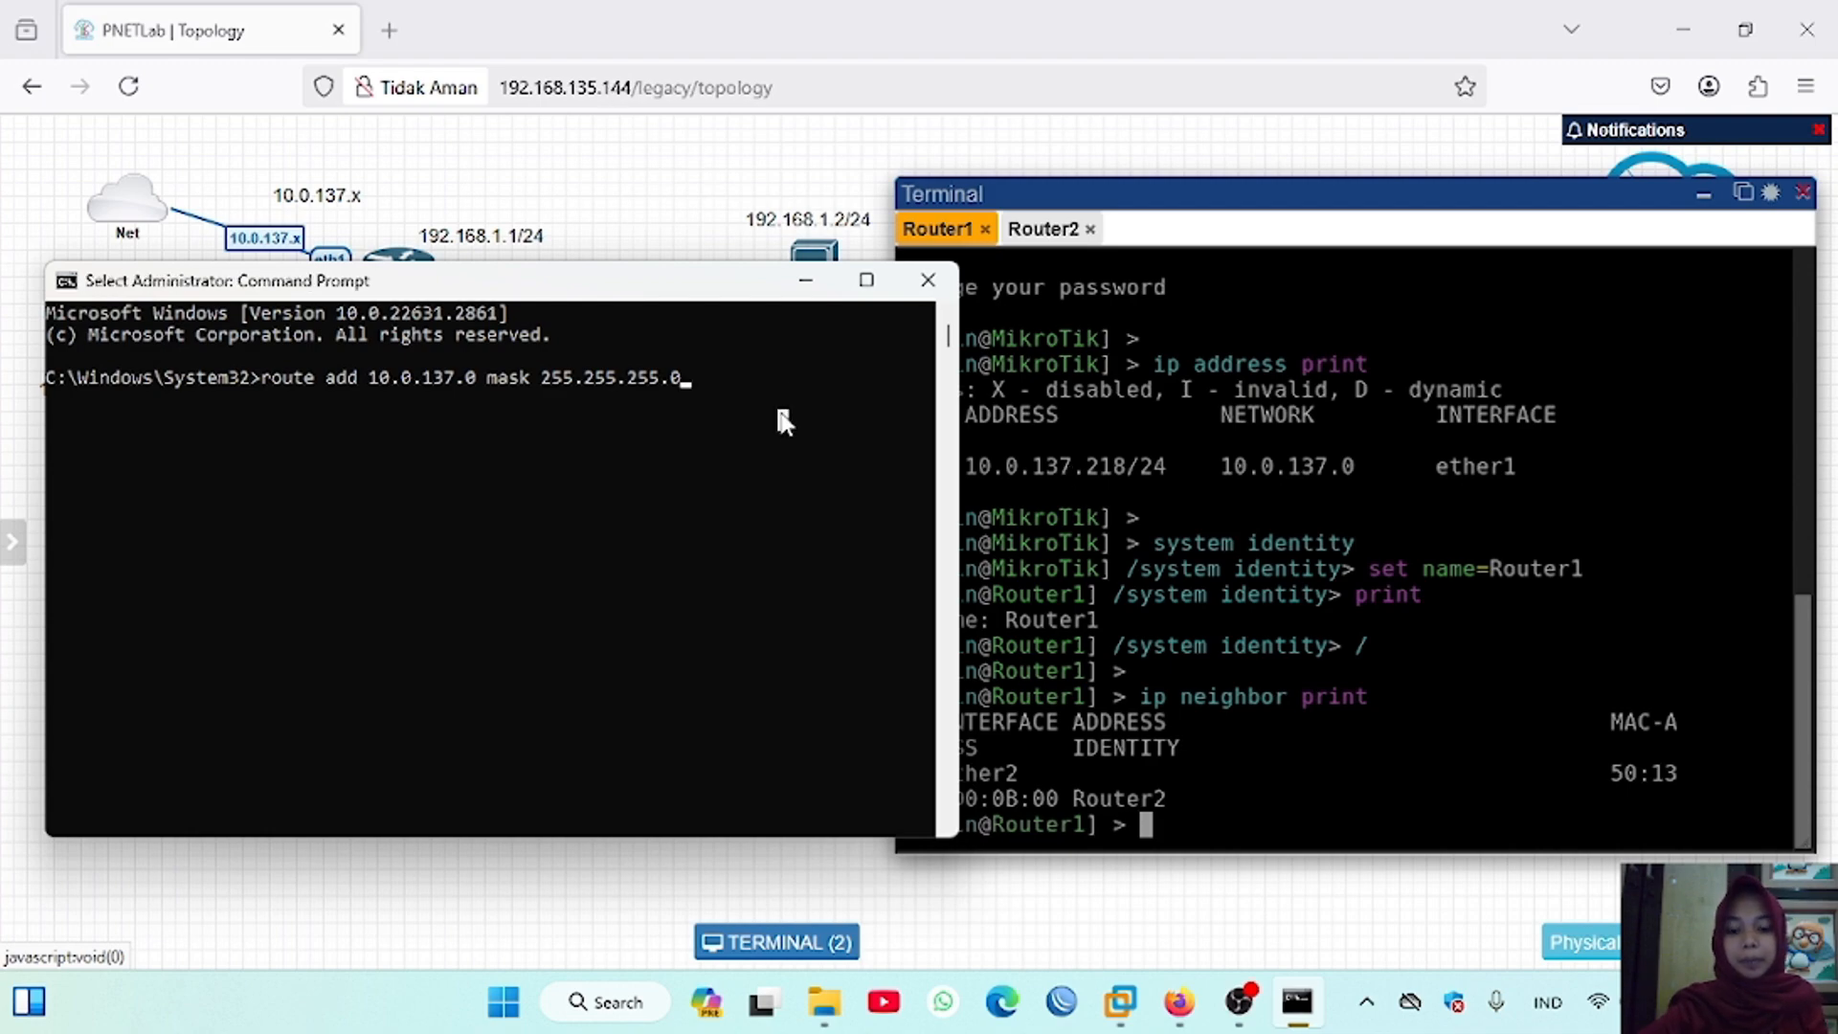
text(192.168.135)
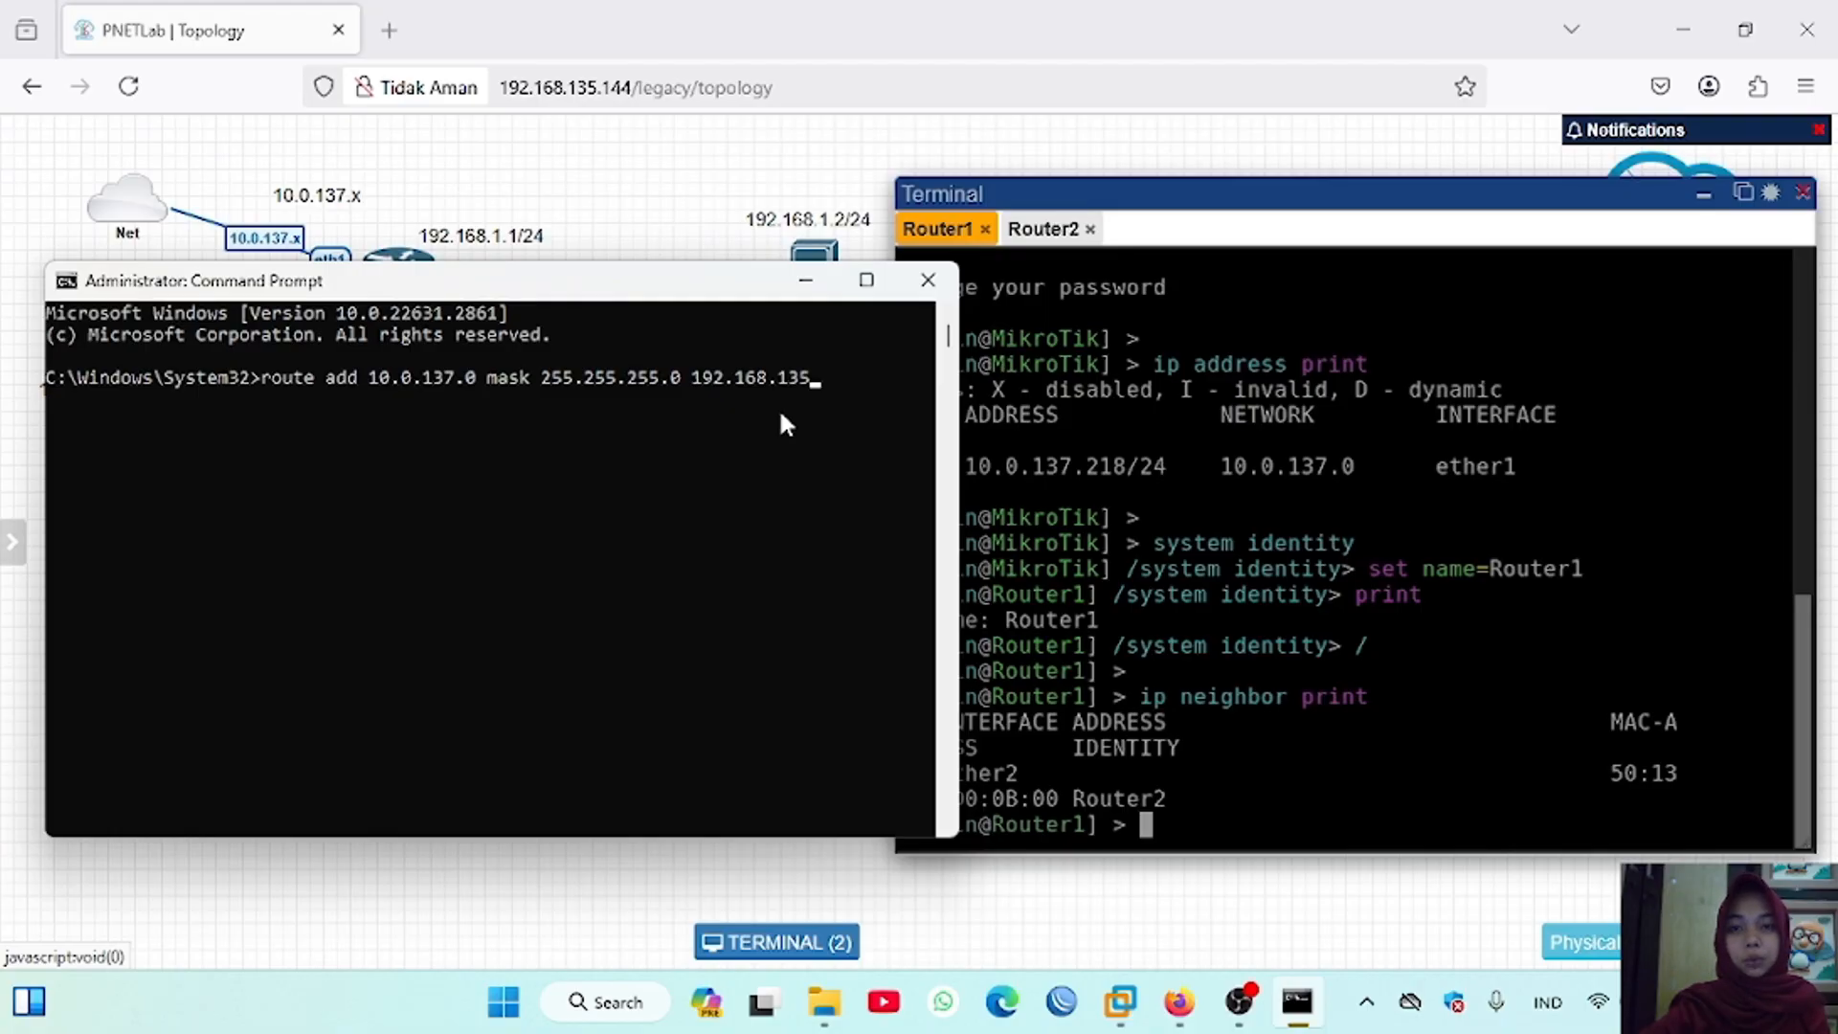
text(.144)
key(Return)
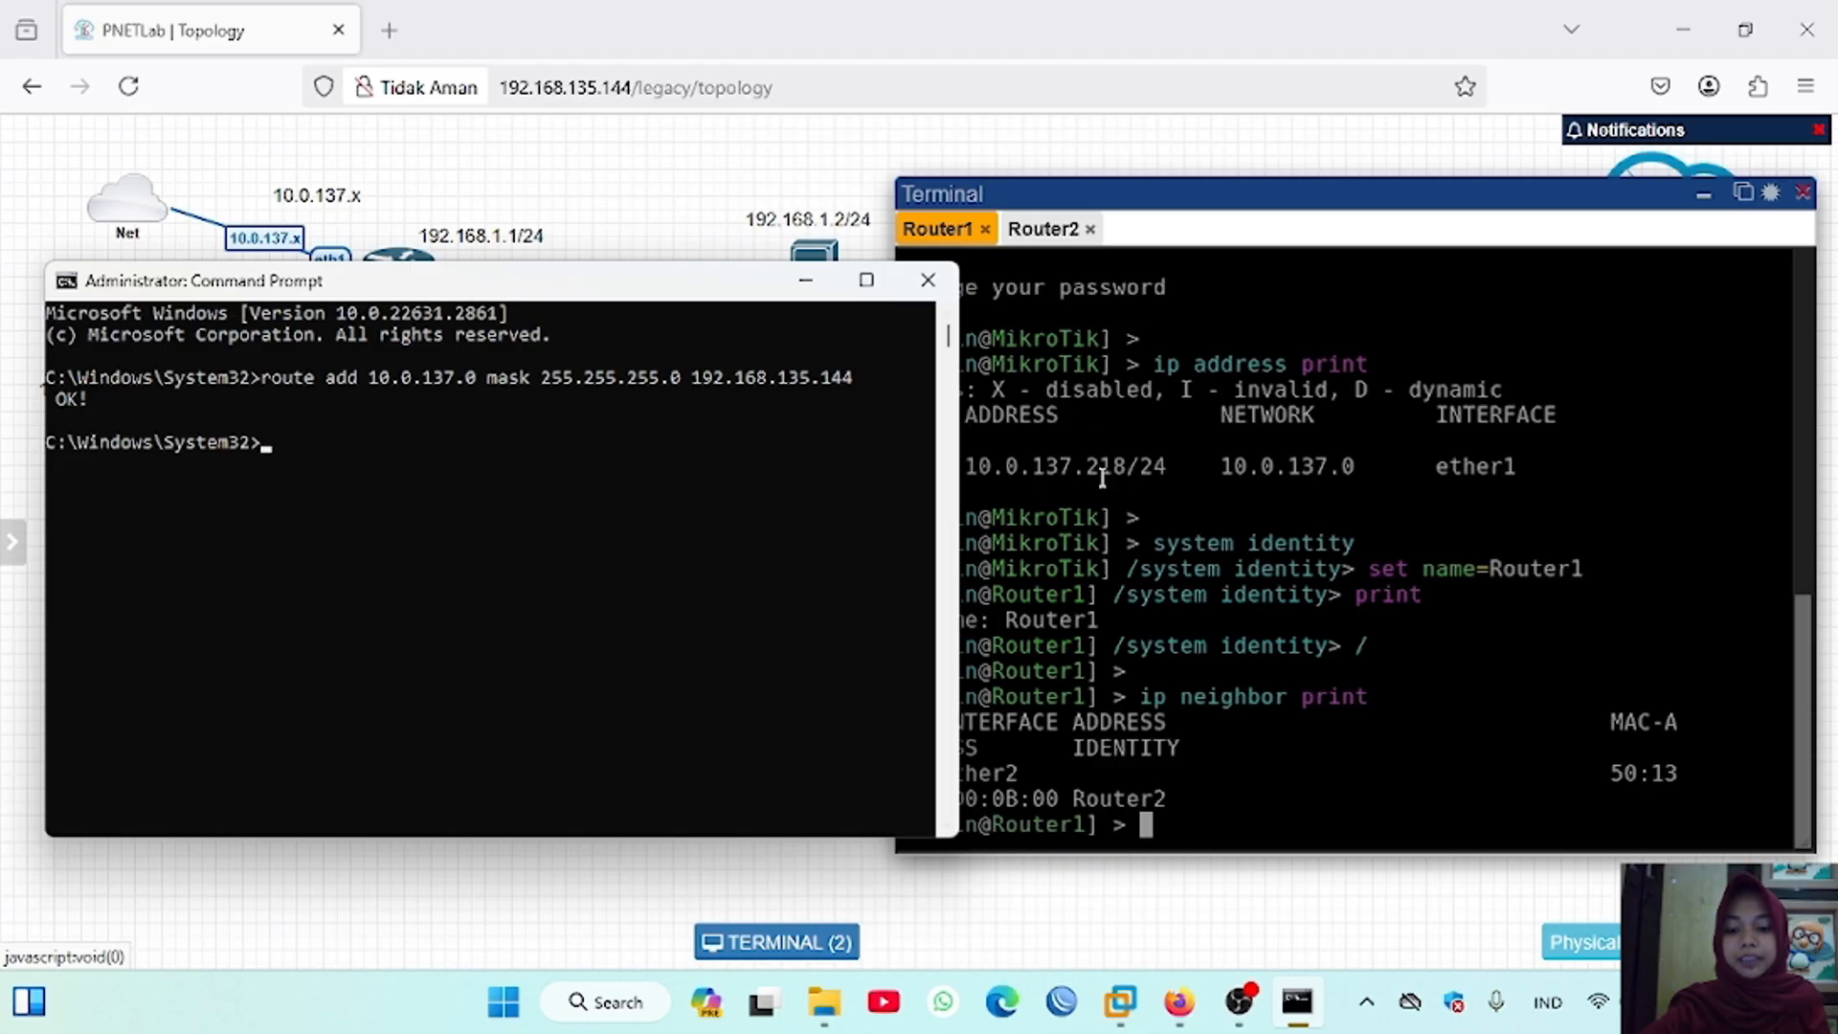
Step: Ping Router1's address 10.0.137.218 from the Command Prompt
click(321, 444)
text(1)
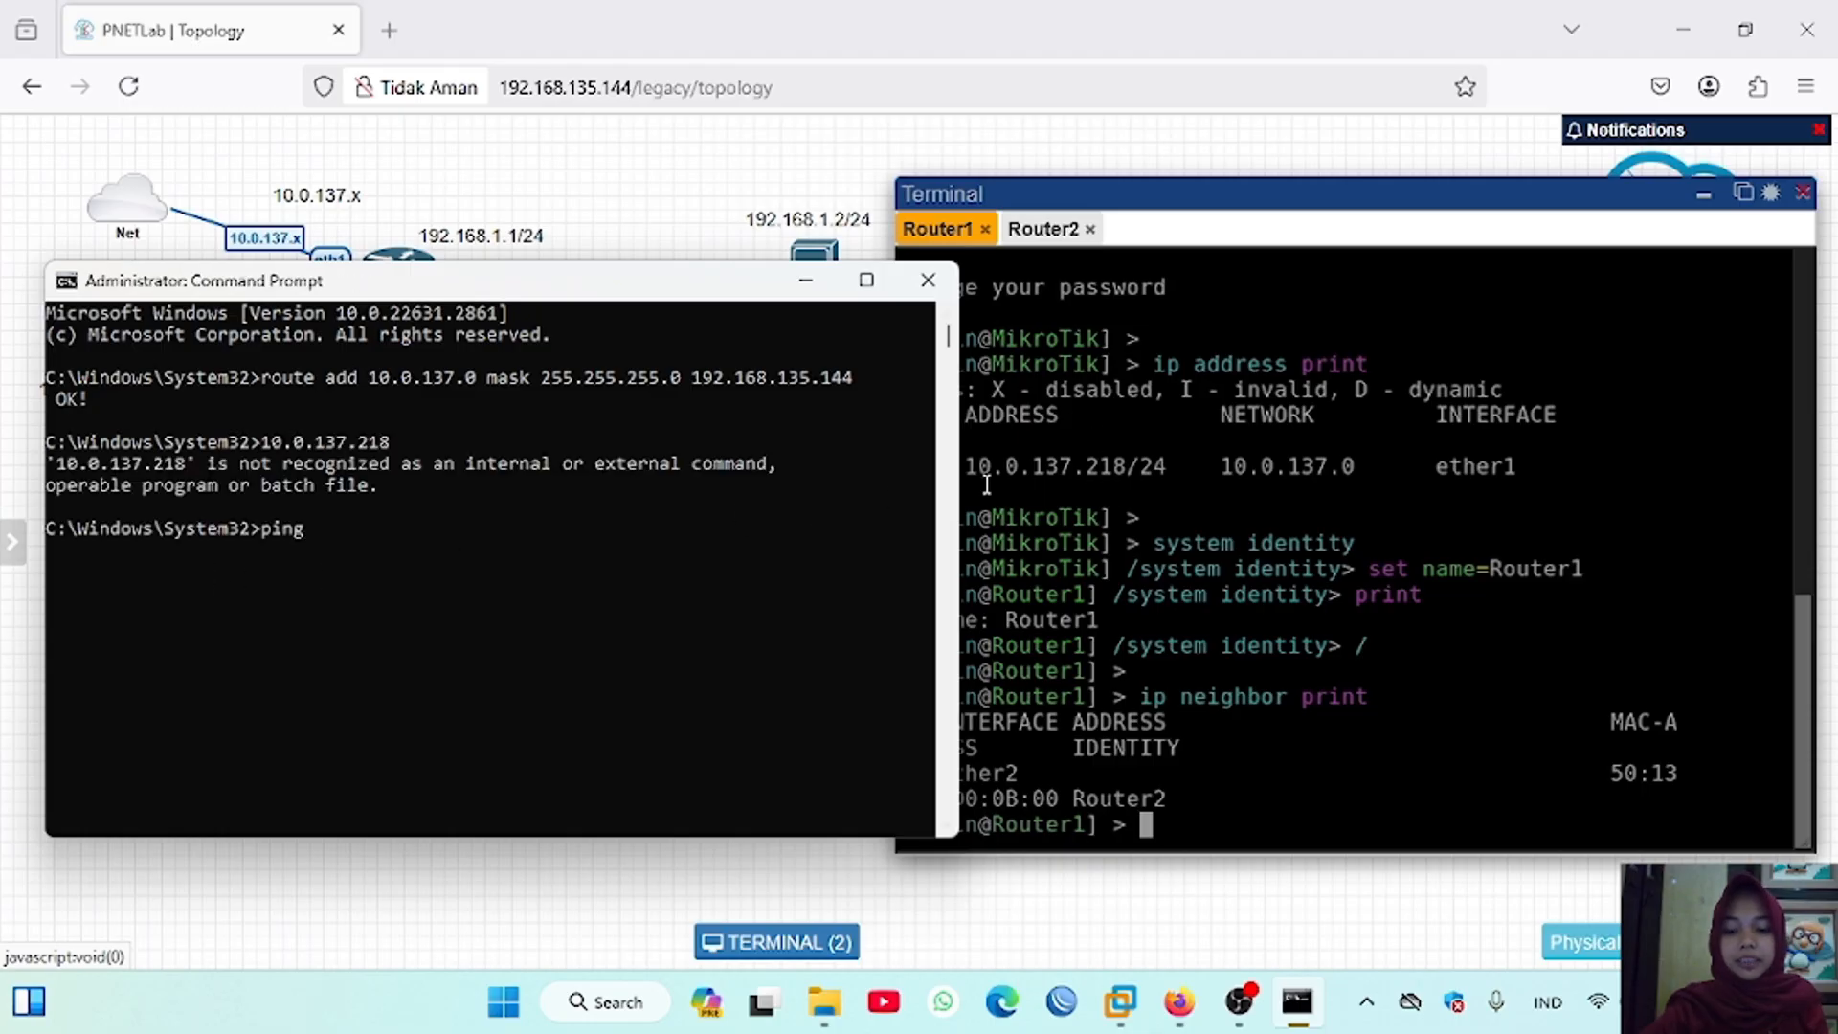
text(10.)
text(0.)
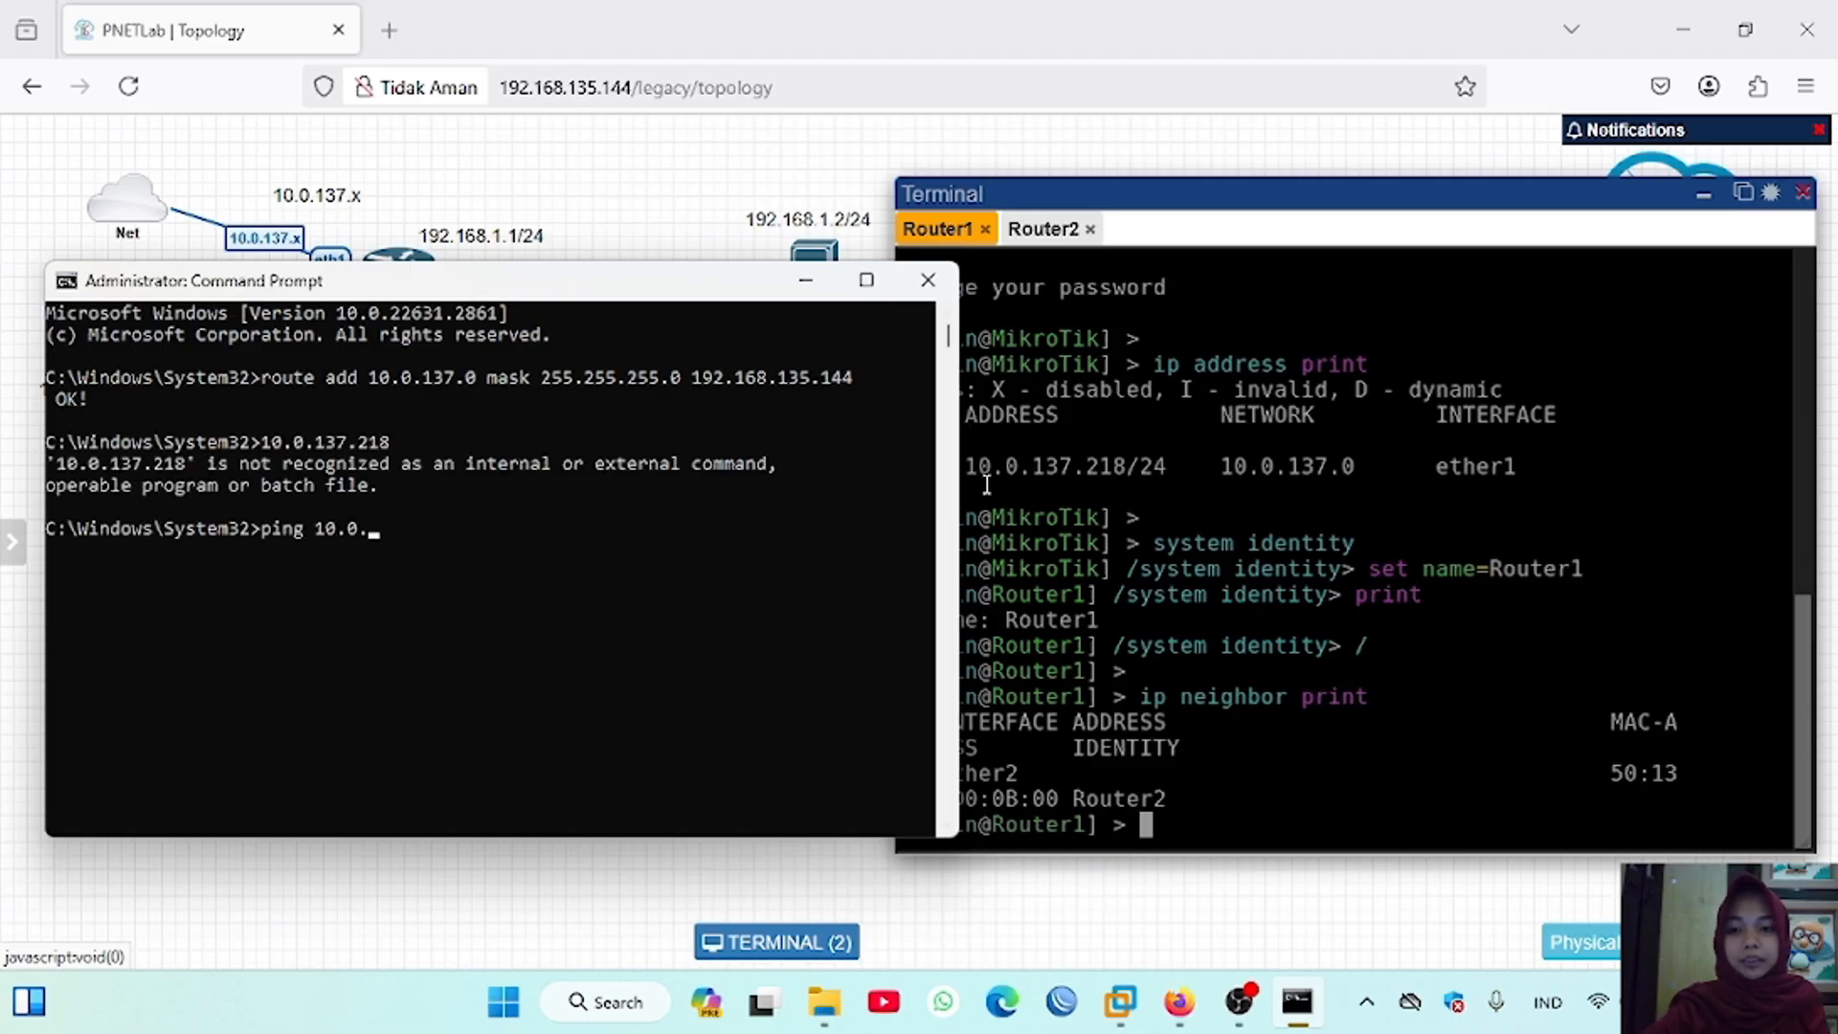
text(137.218)
key(Return)
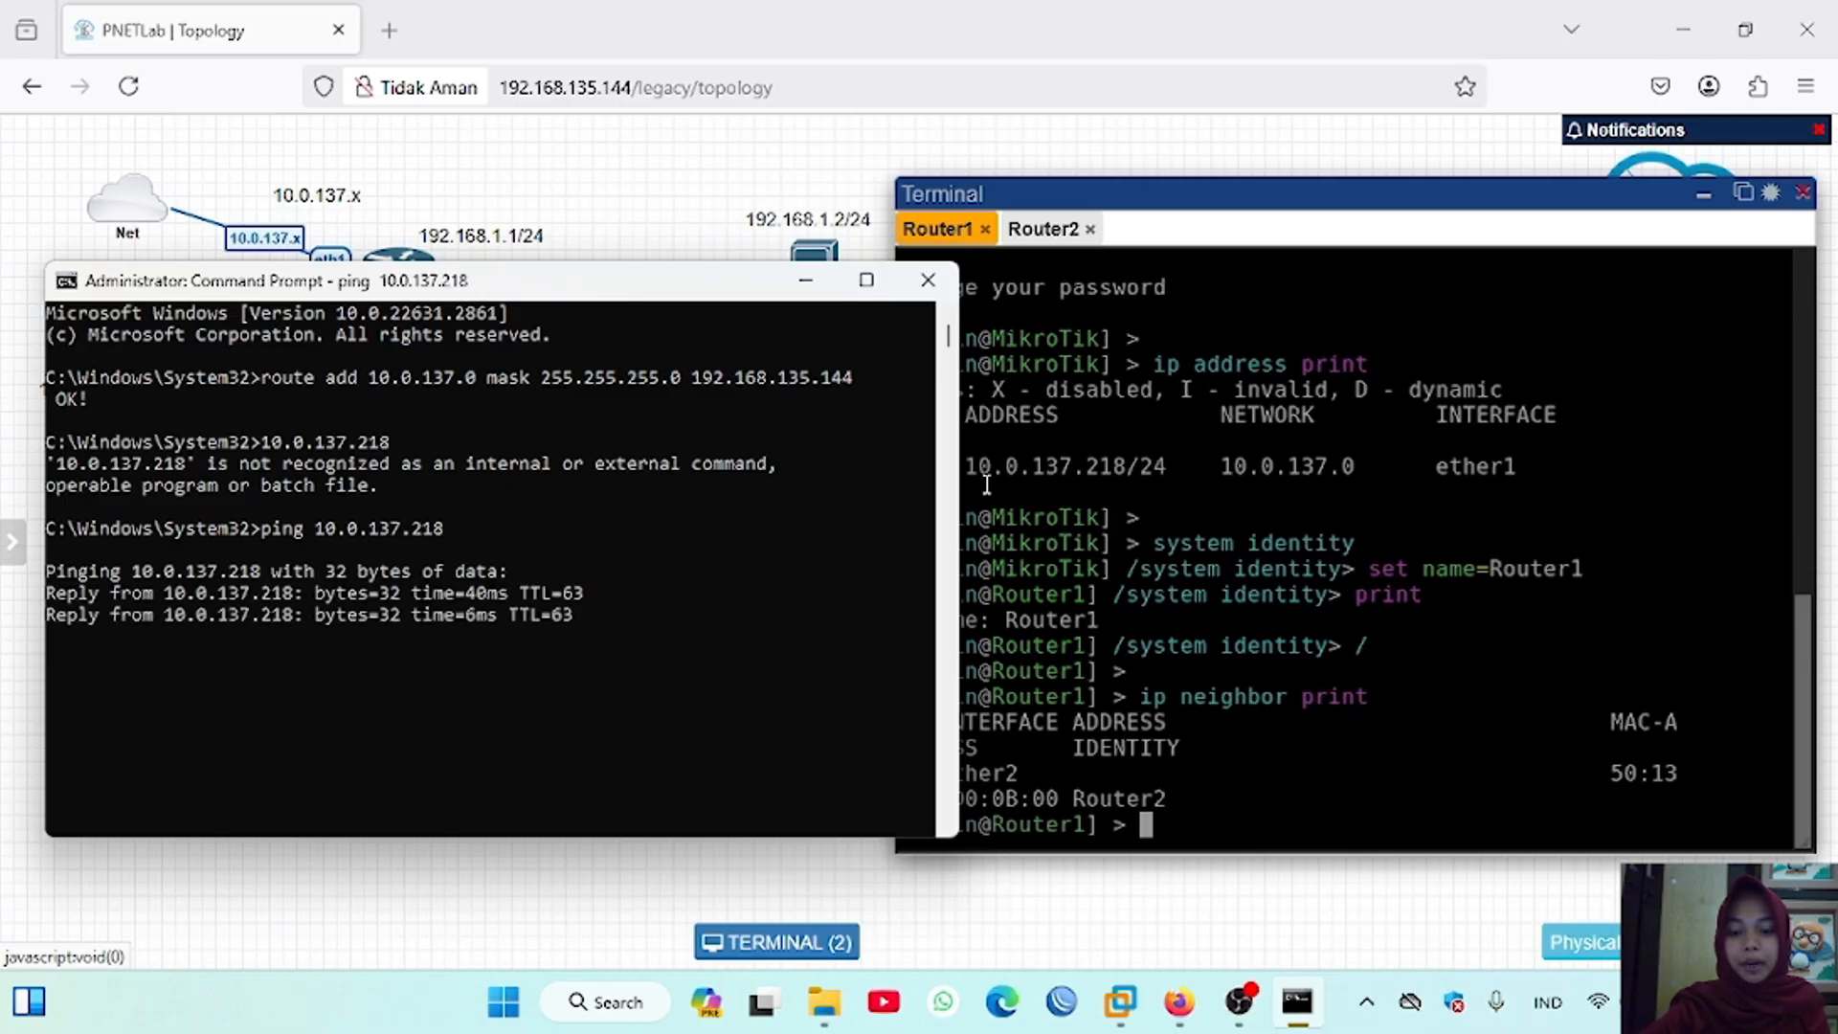
Step: Switch to WinBox and connect to Router1 at 10.0.137.218 with the admin login
click(1063, 1015)
text(10.0.137.218)
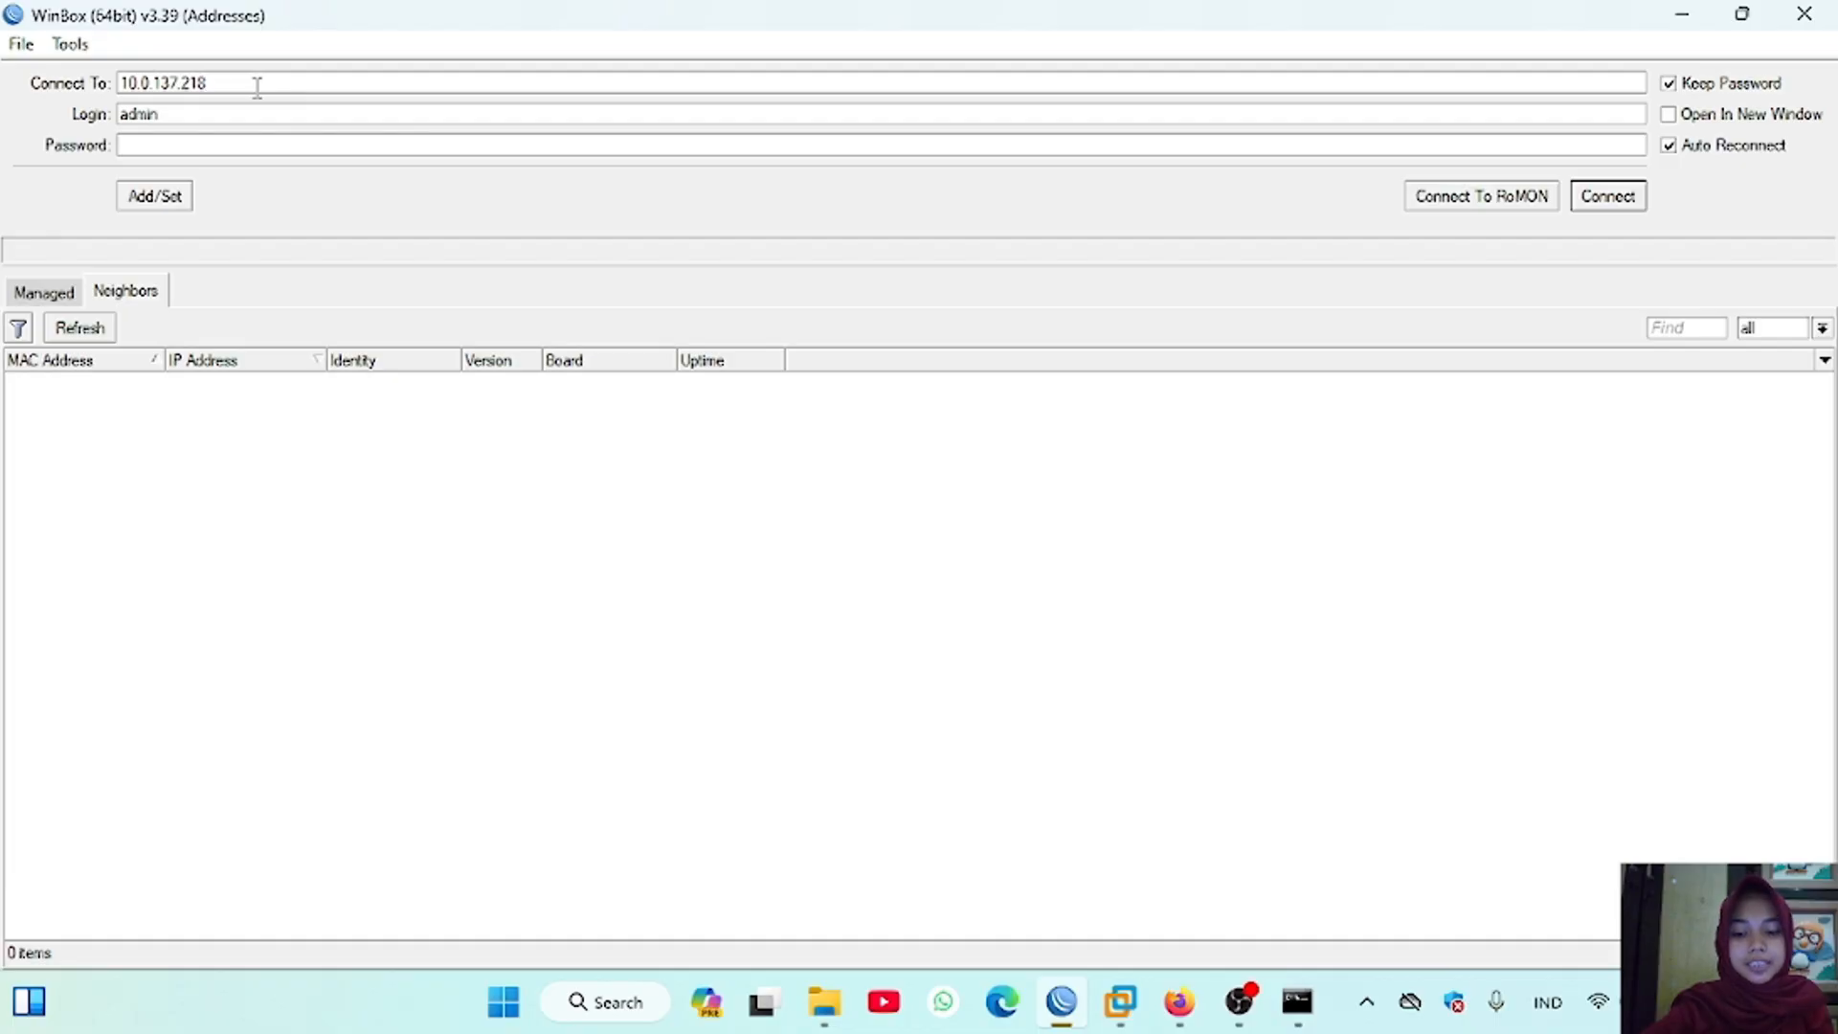
click(1609, 198)
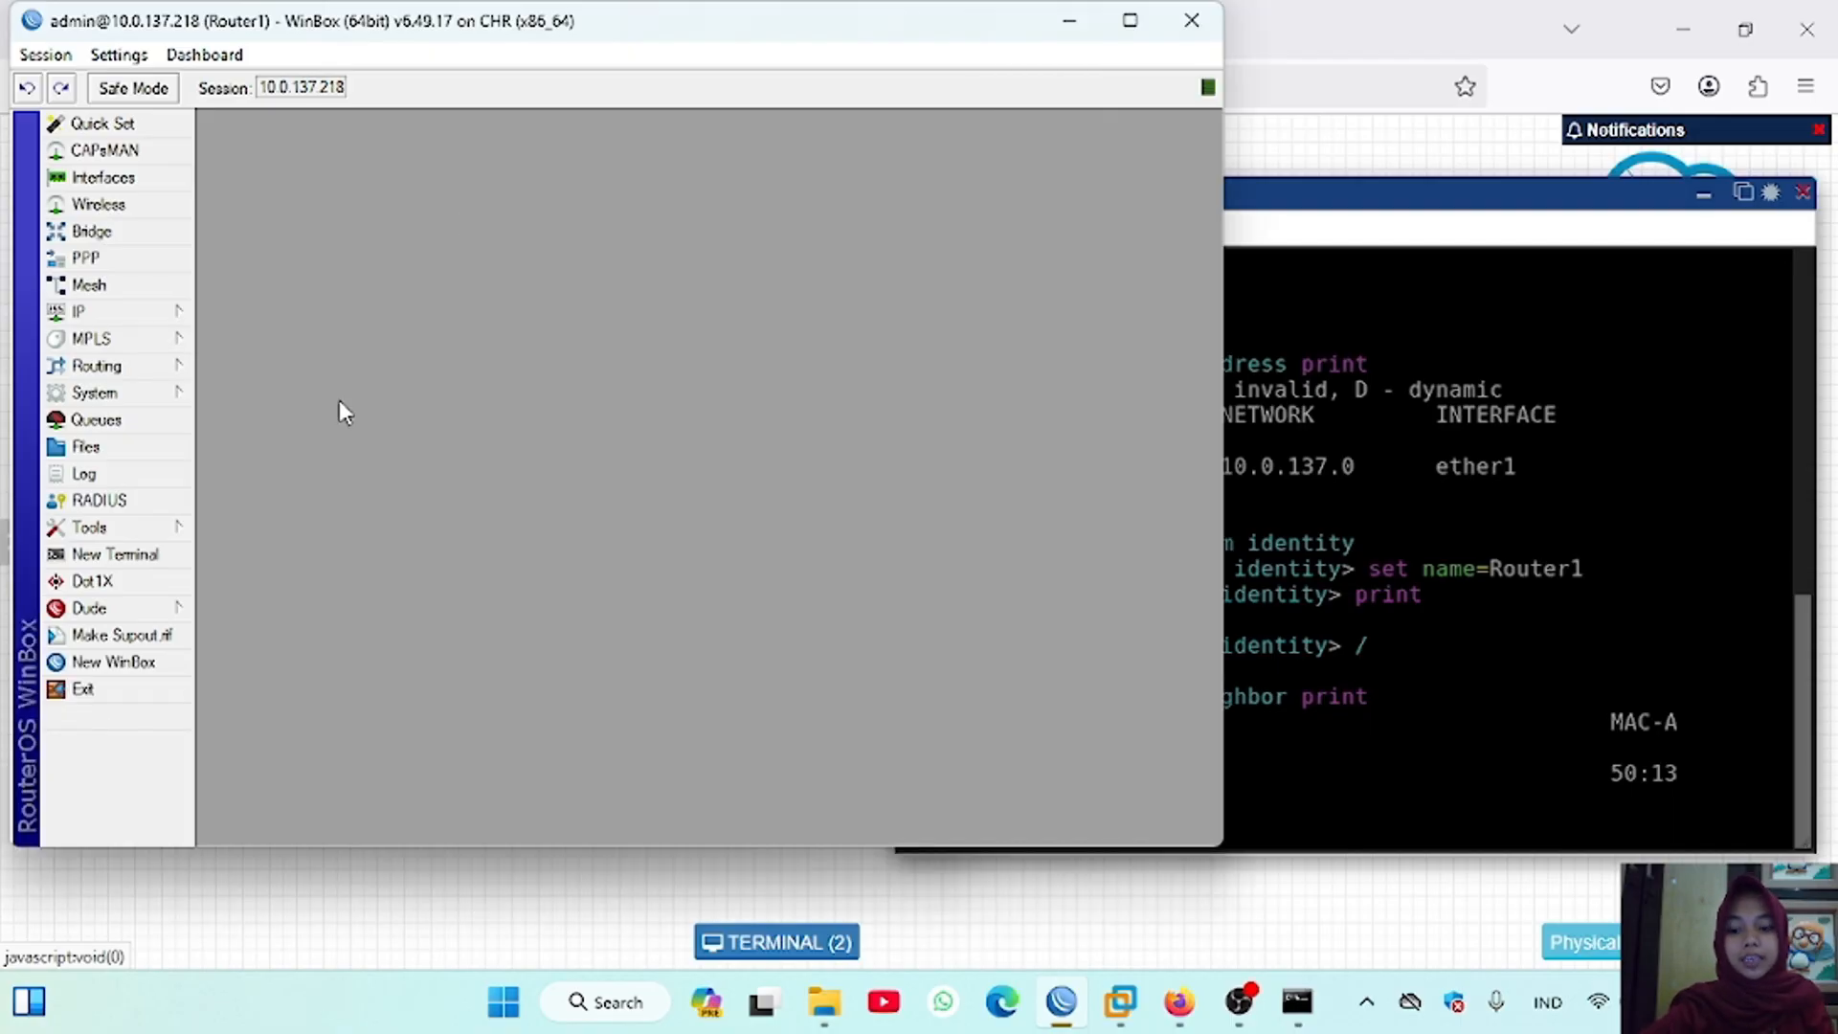
Step: Enable RoMON on Router1 in WinBox and save its settings
click(174, 532)
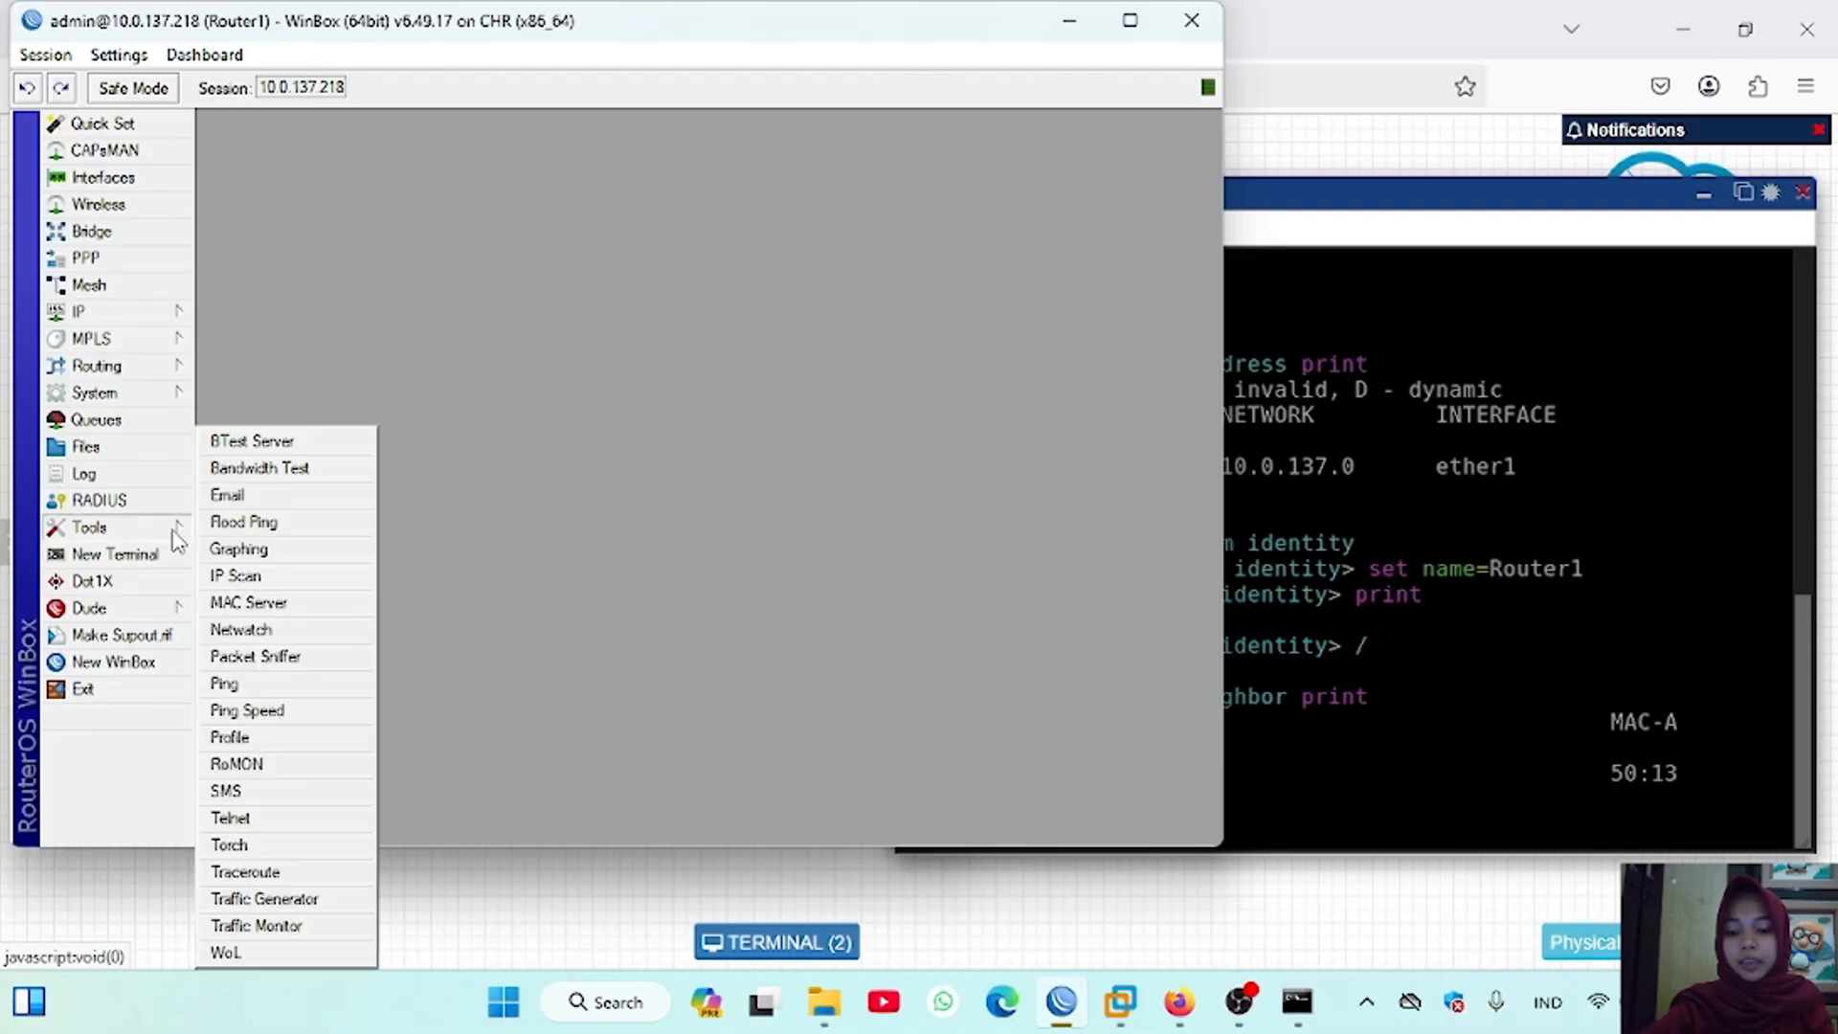
click(287, 772)
click(604, 397)
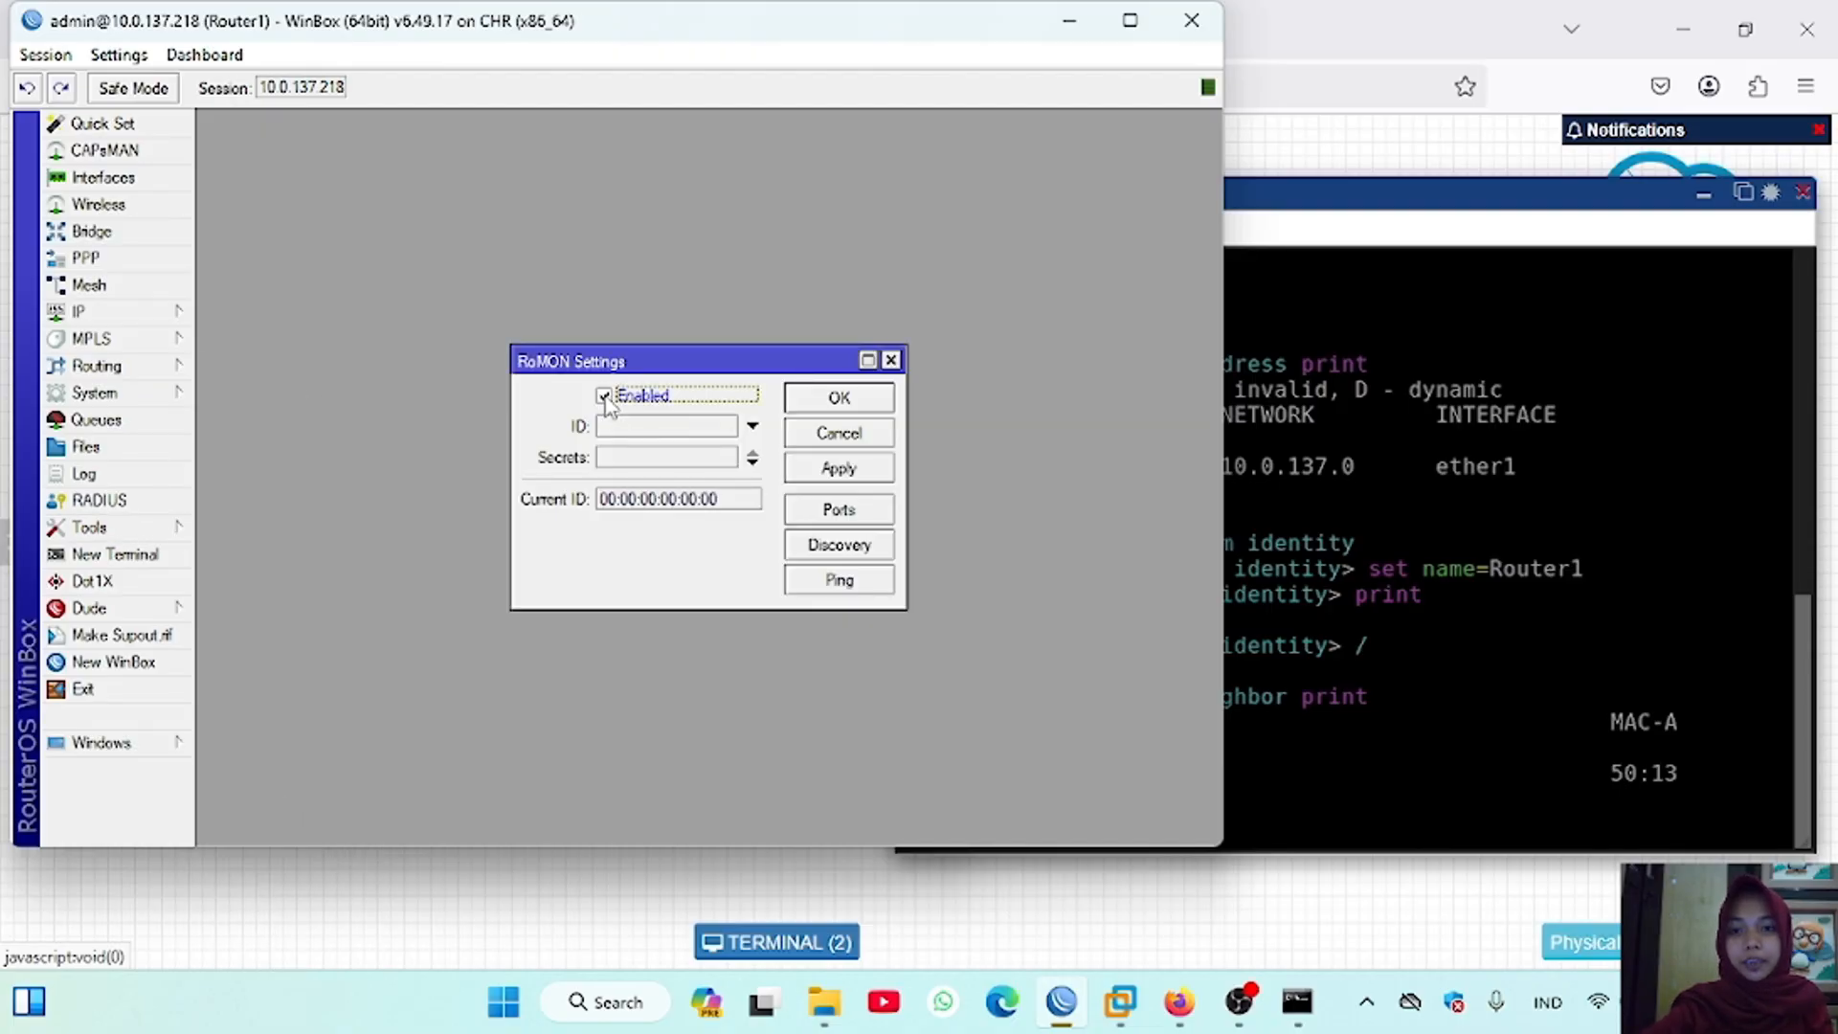
click(839, 397)
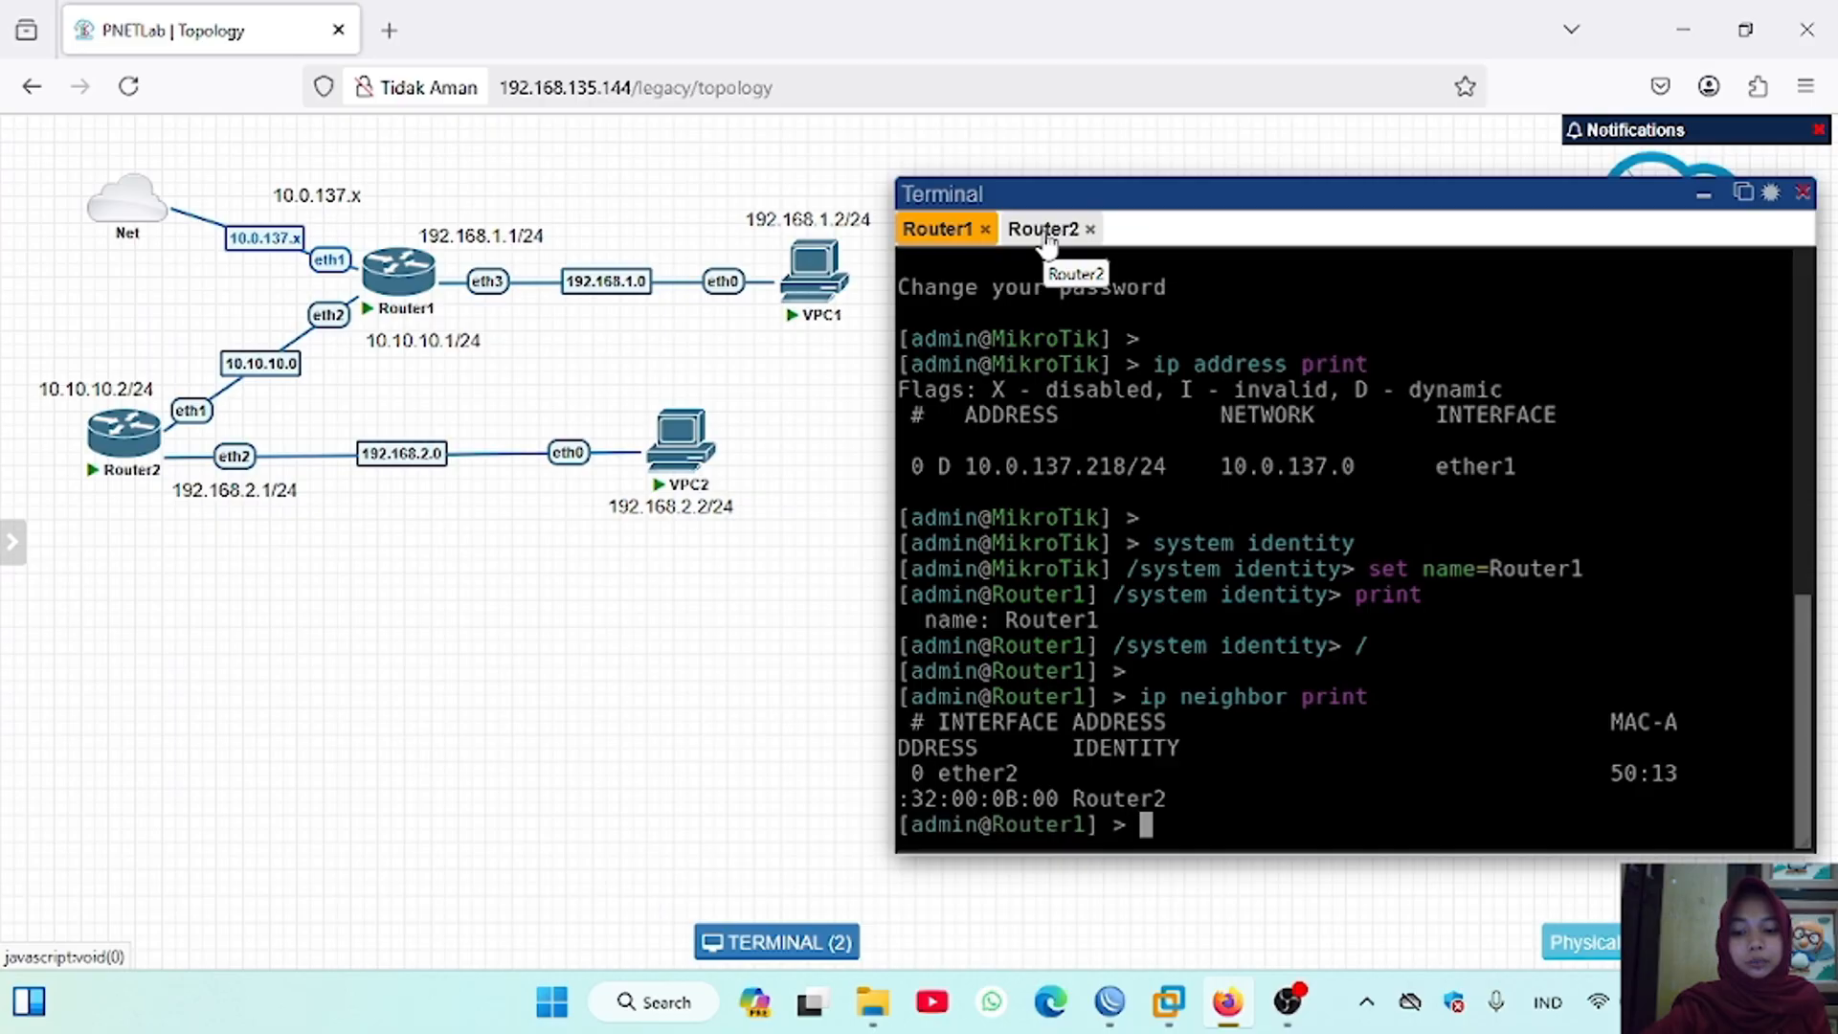
Step: In Router2's PNETLab terminal session, go to tool romon from the base level, set enabled=yes, and print the RoMON settings
click(1048, 233)
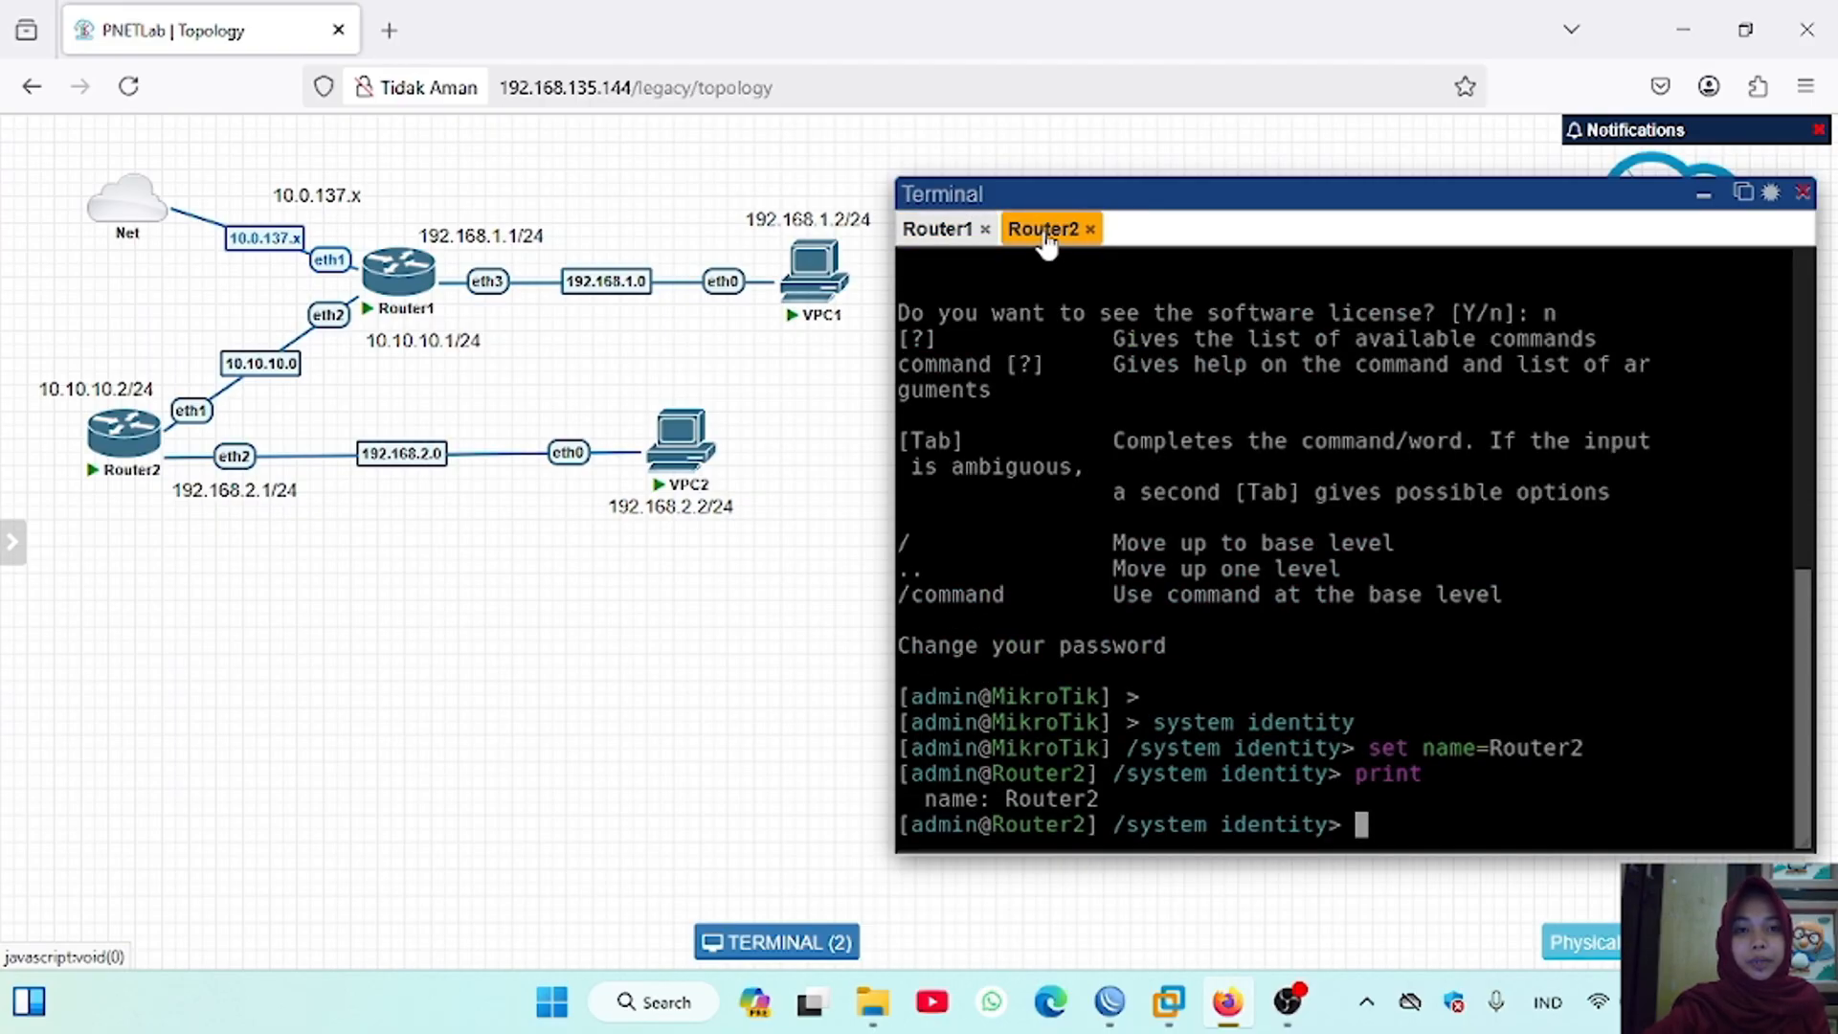
text(/)
key(Return)
text(tool)
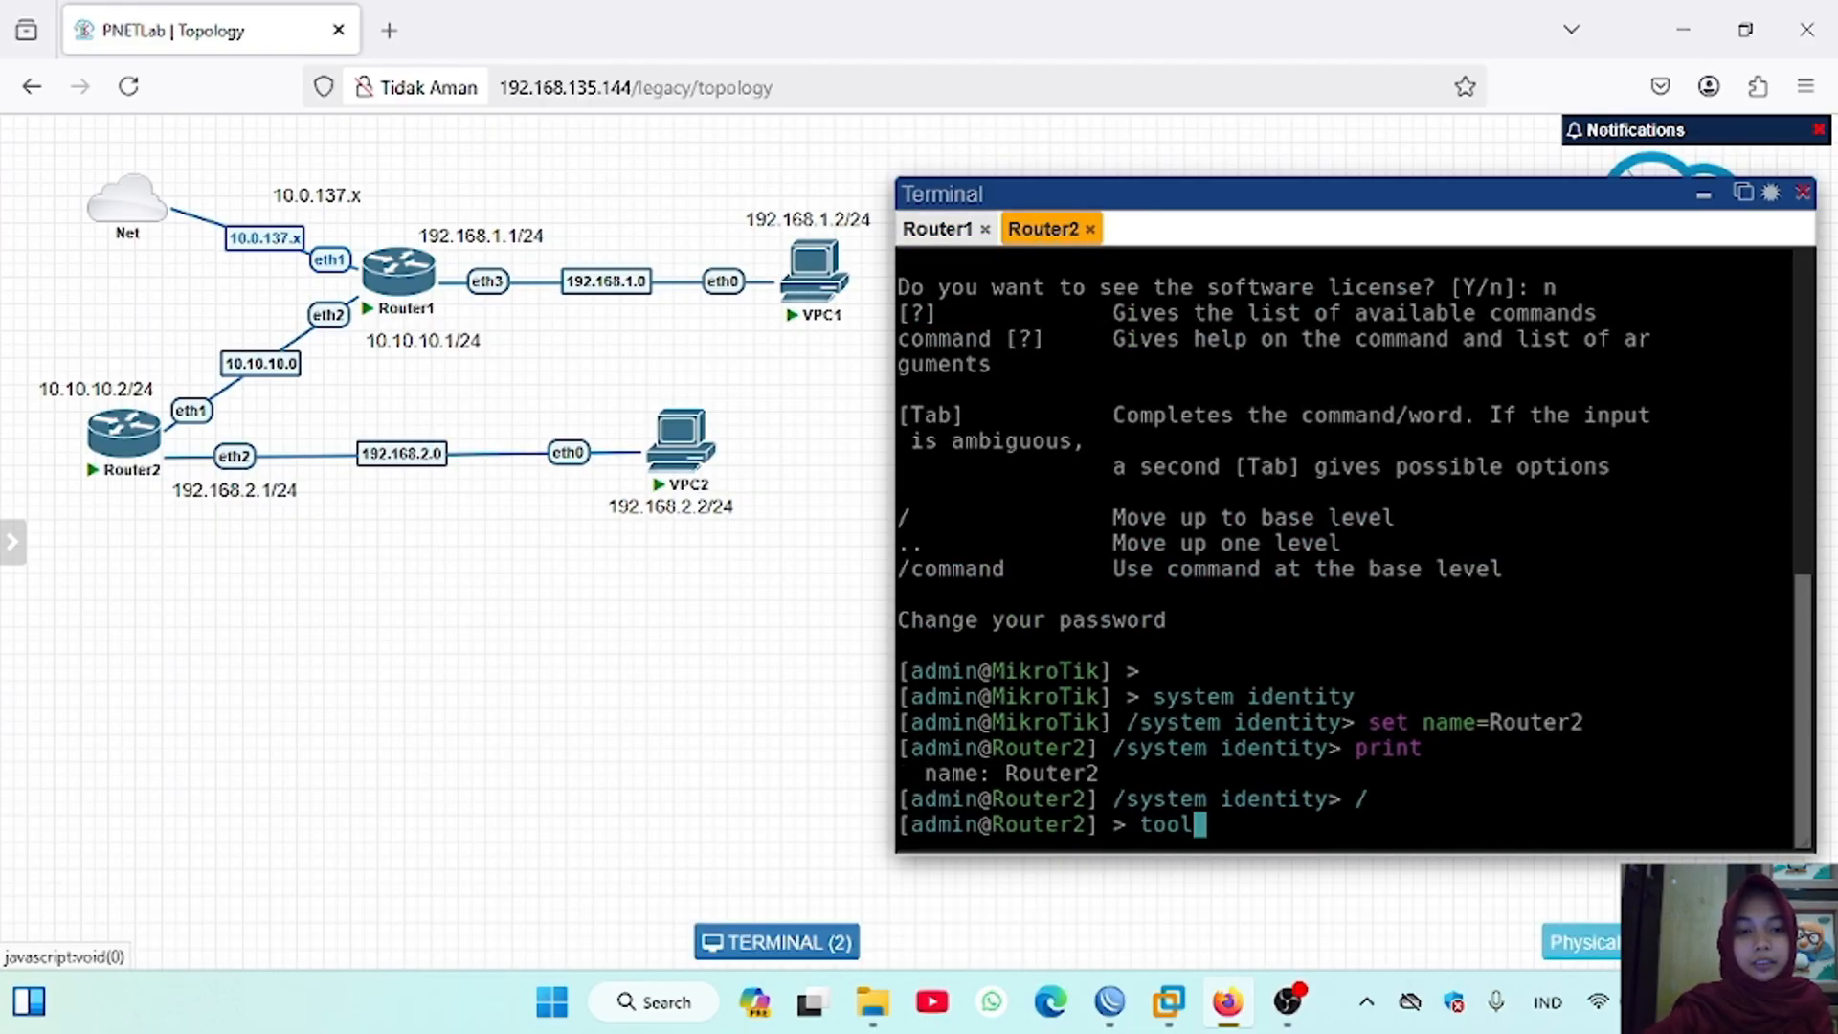
key(Return)
text(romon)
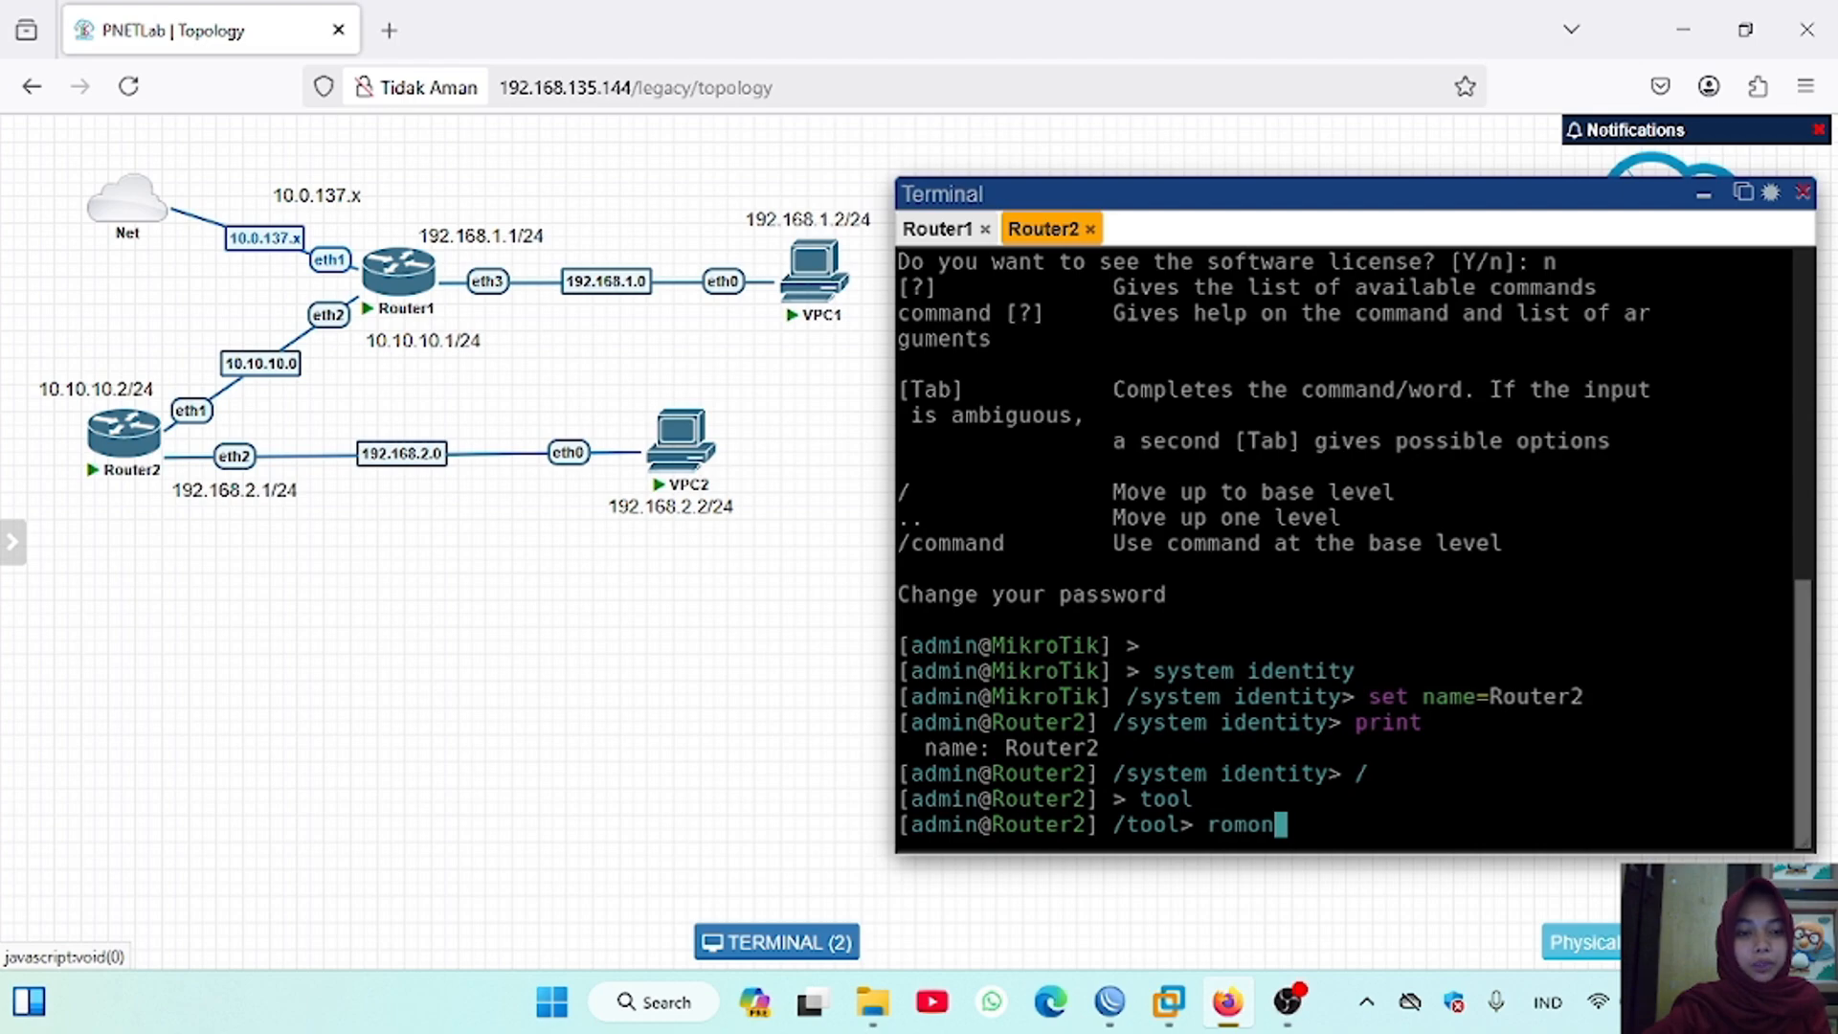
key(Return)
text(set enabl)
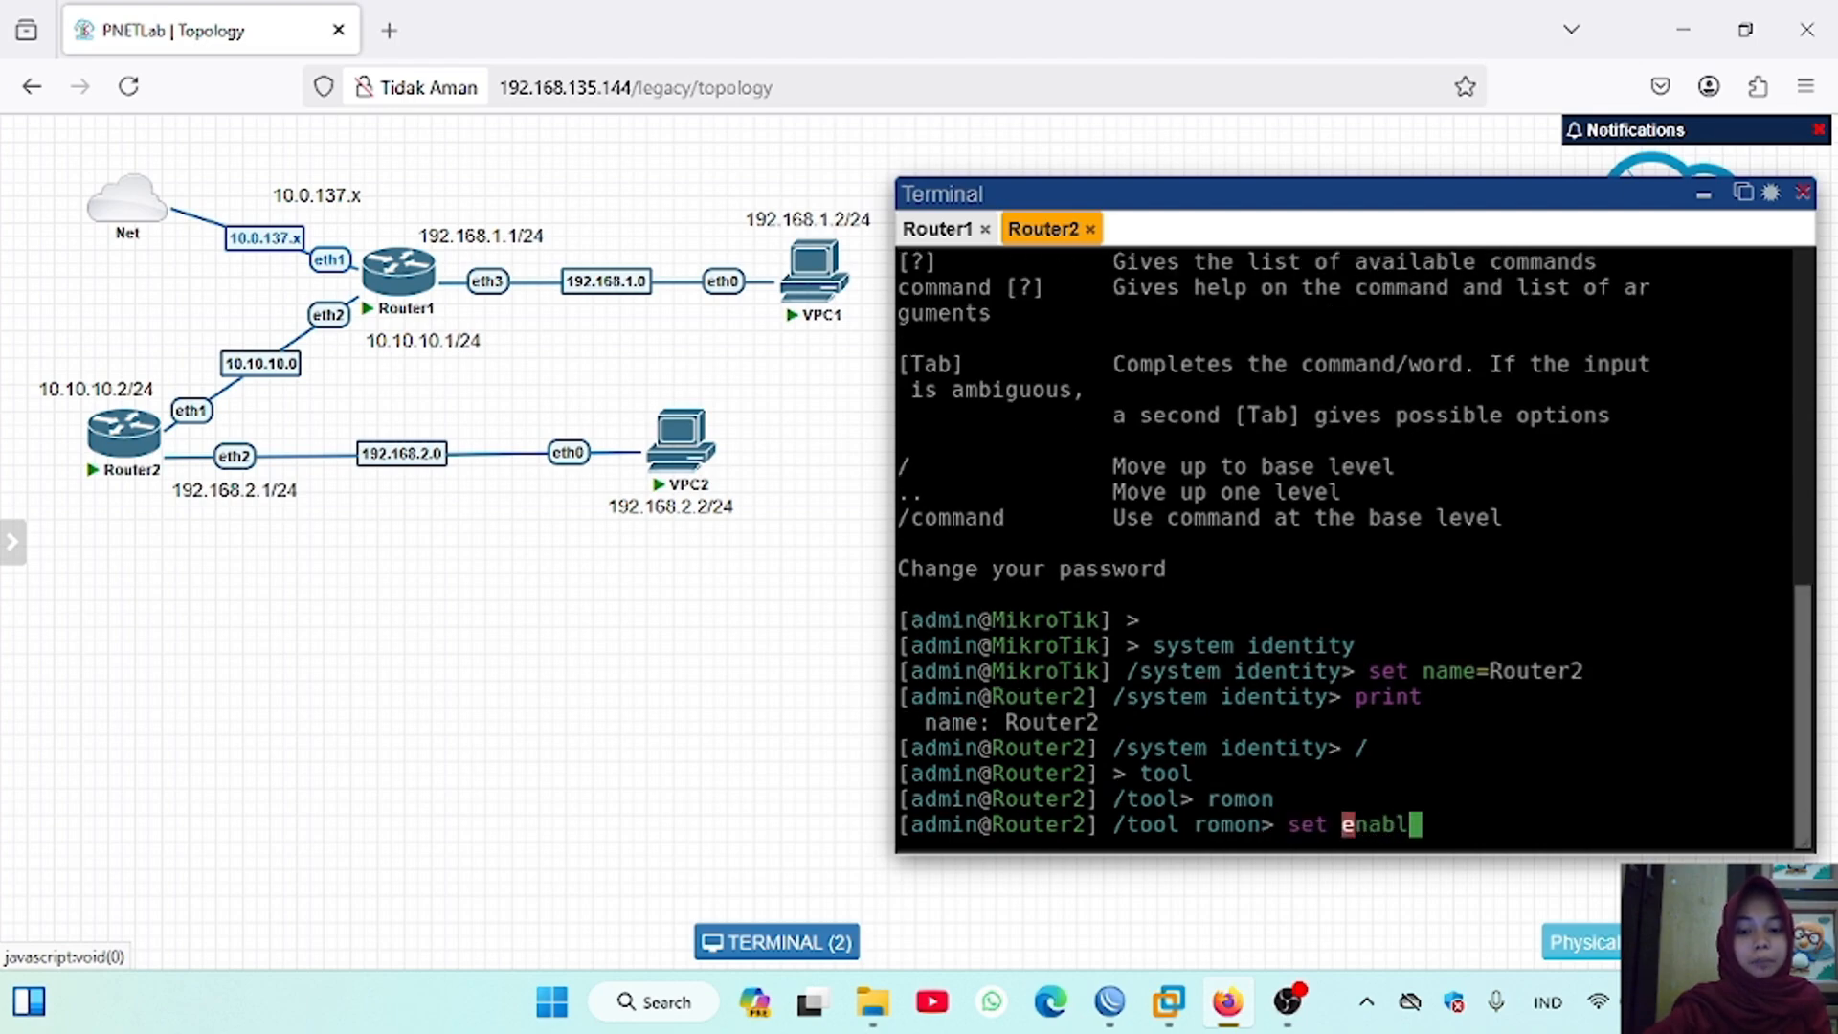
text(ed=yes)
key(Return)
text(print)
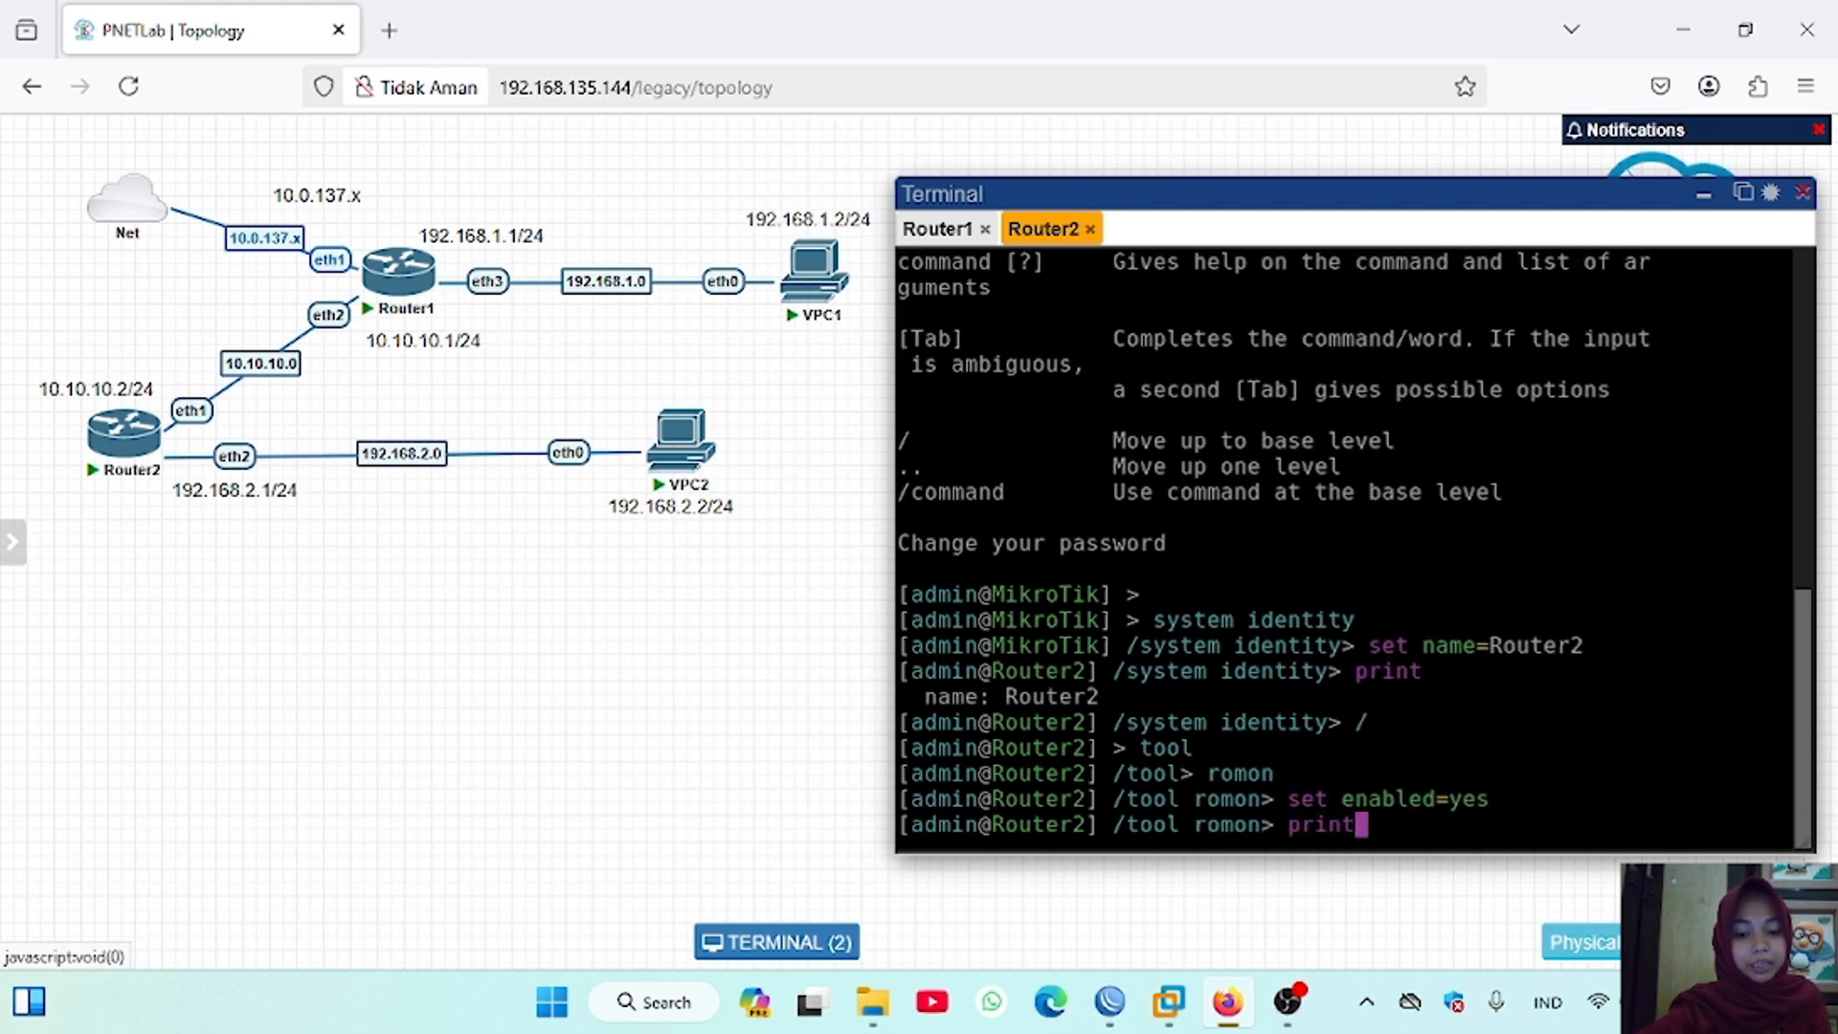
key(Return)
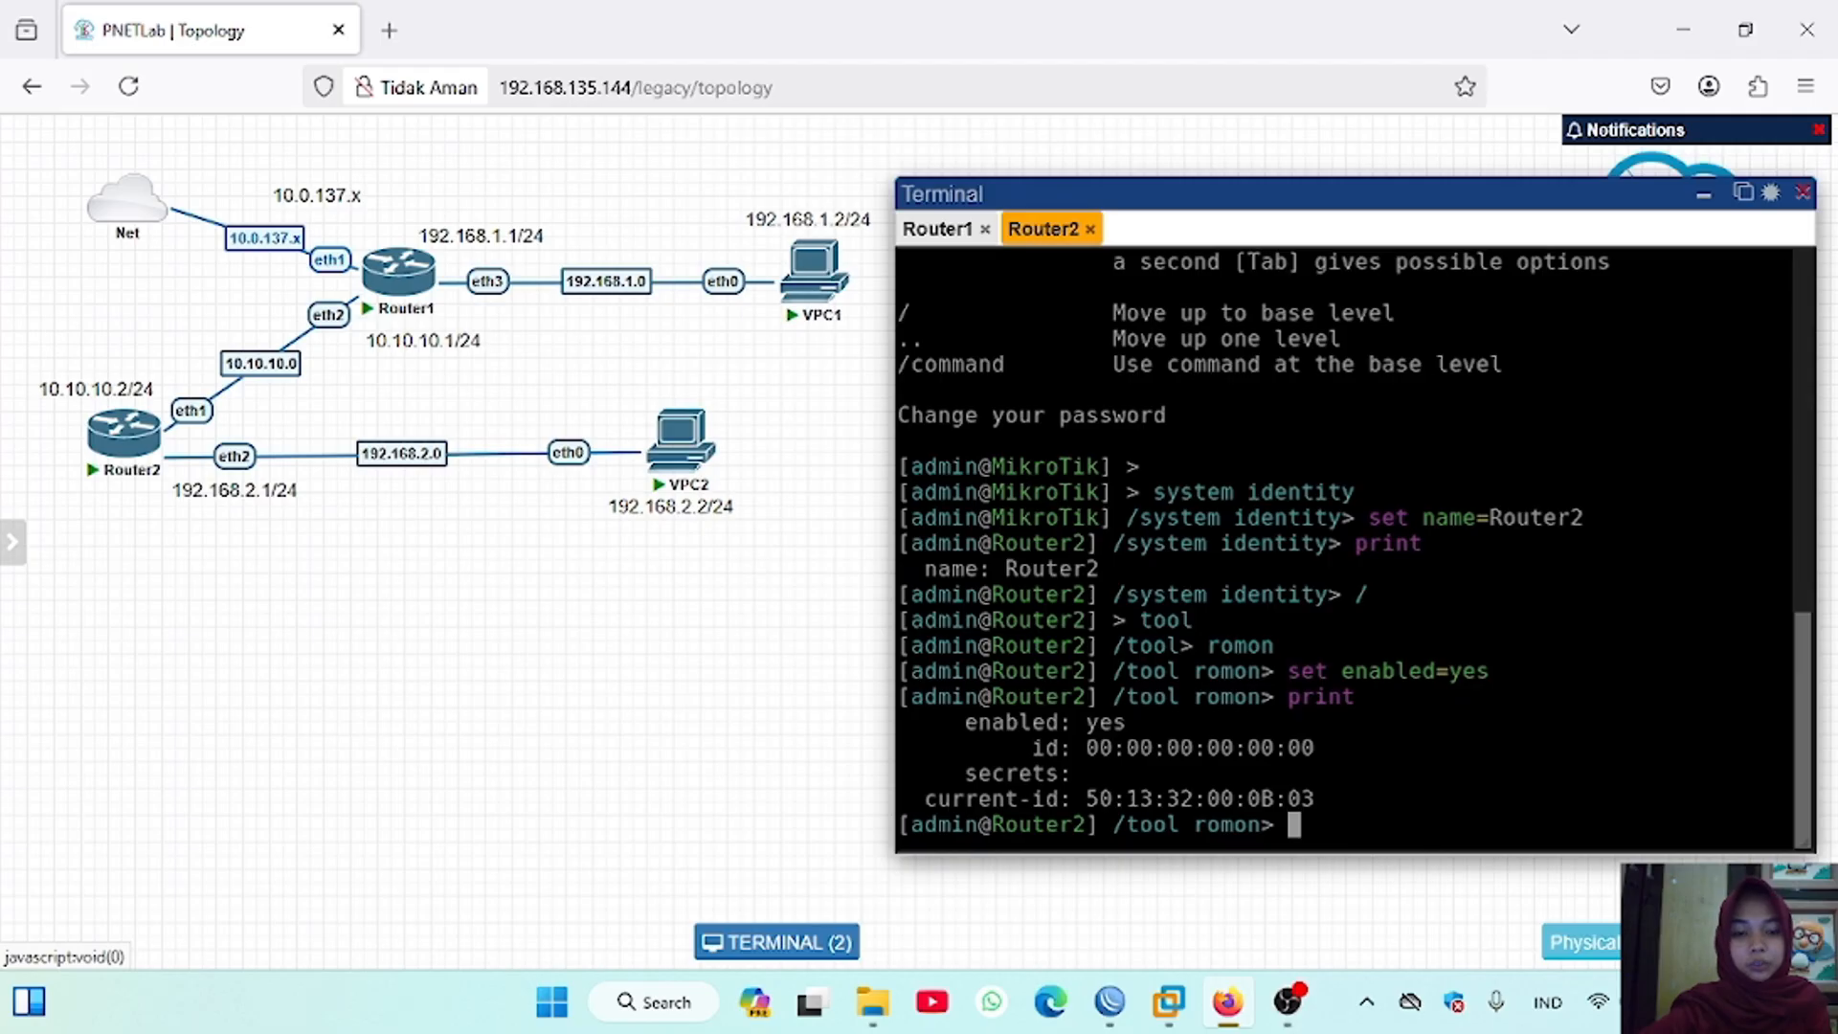
Step: Switch to WinBox, open a new login window from Router1's session, and connect to RoMON using 10.0.137.218 as agent
click(1110, 1001)
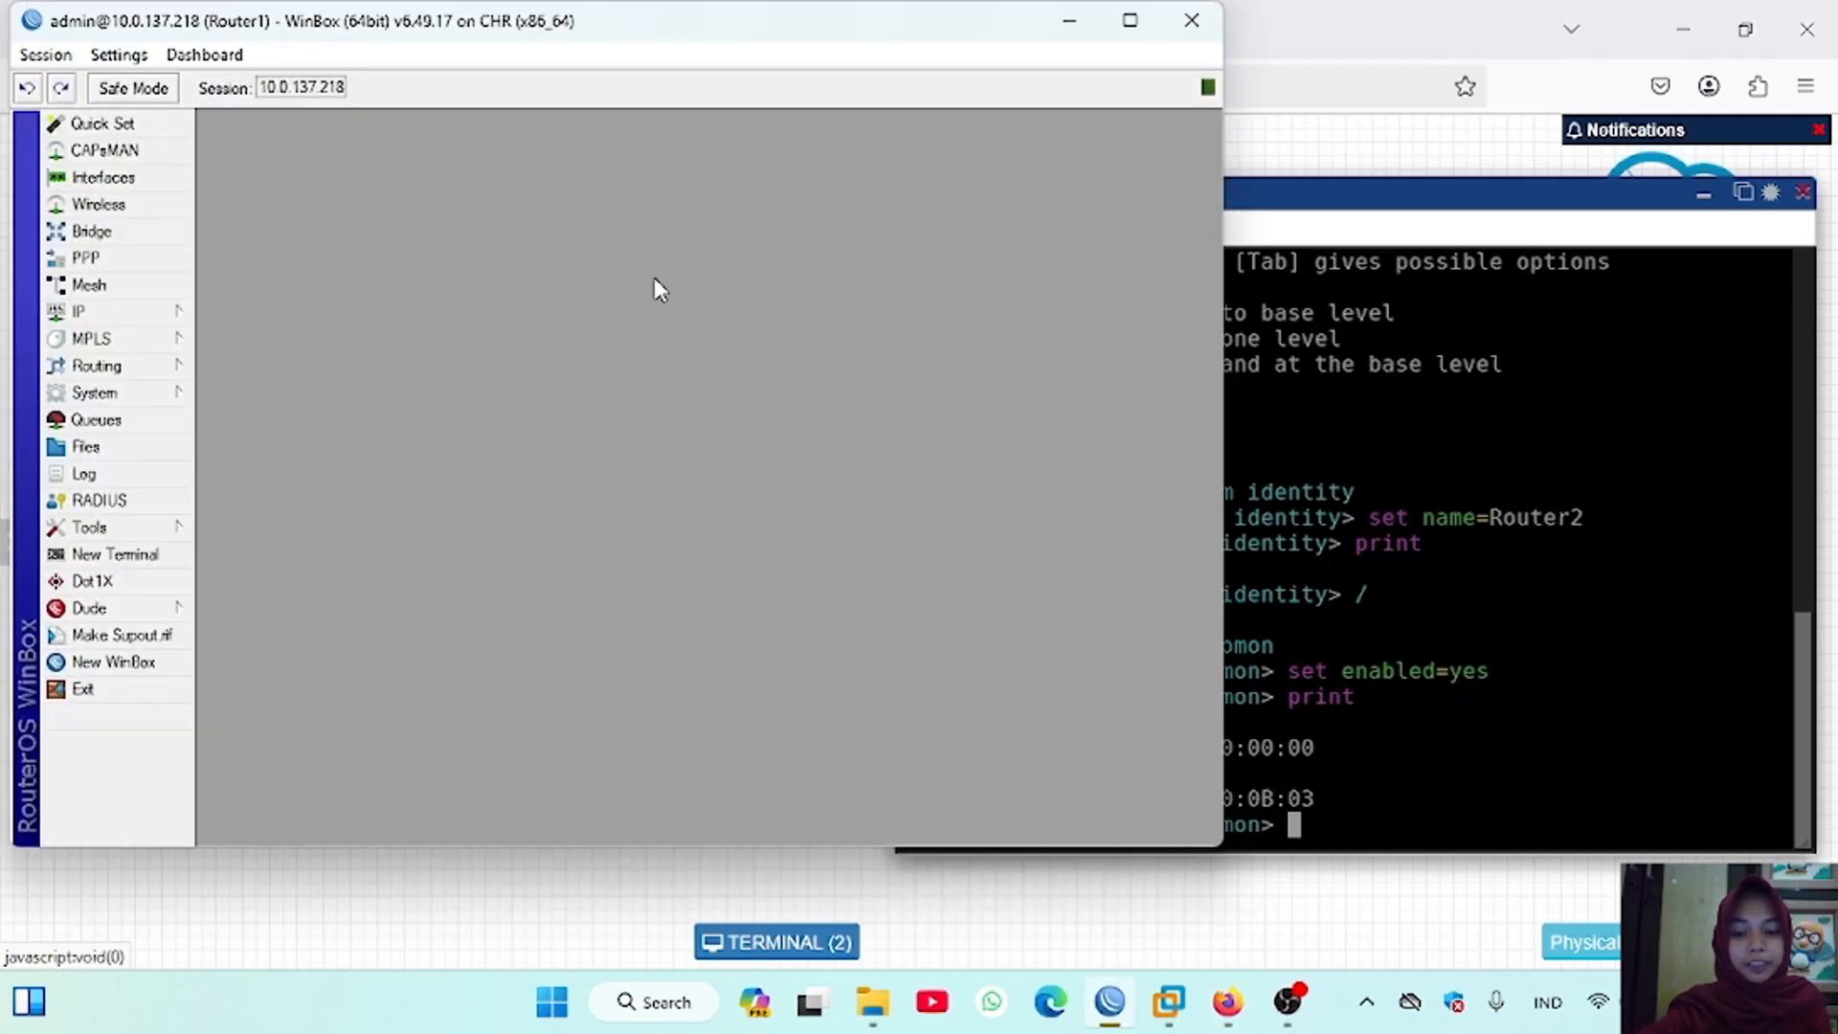
click(221, 726)
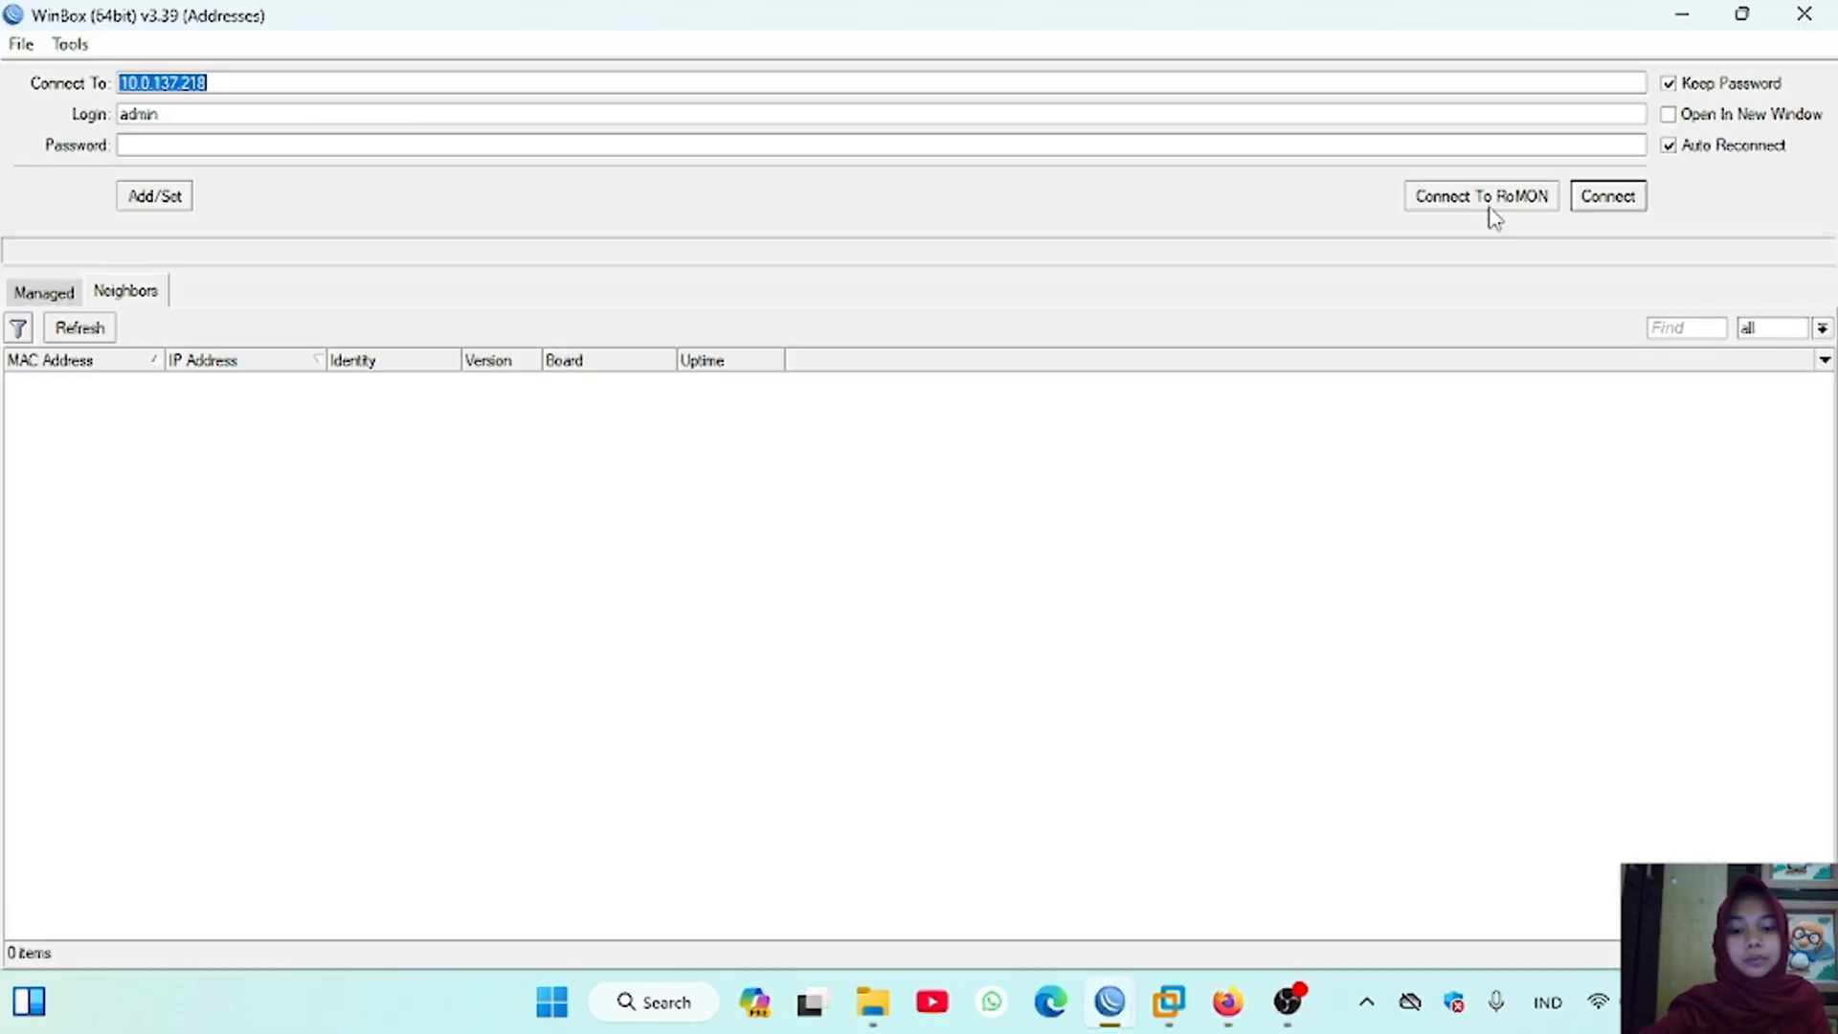
click(1489, 202)
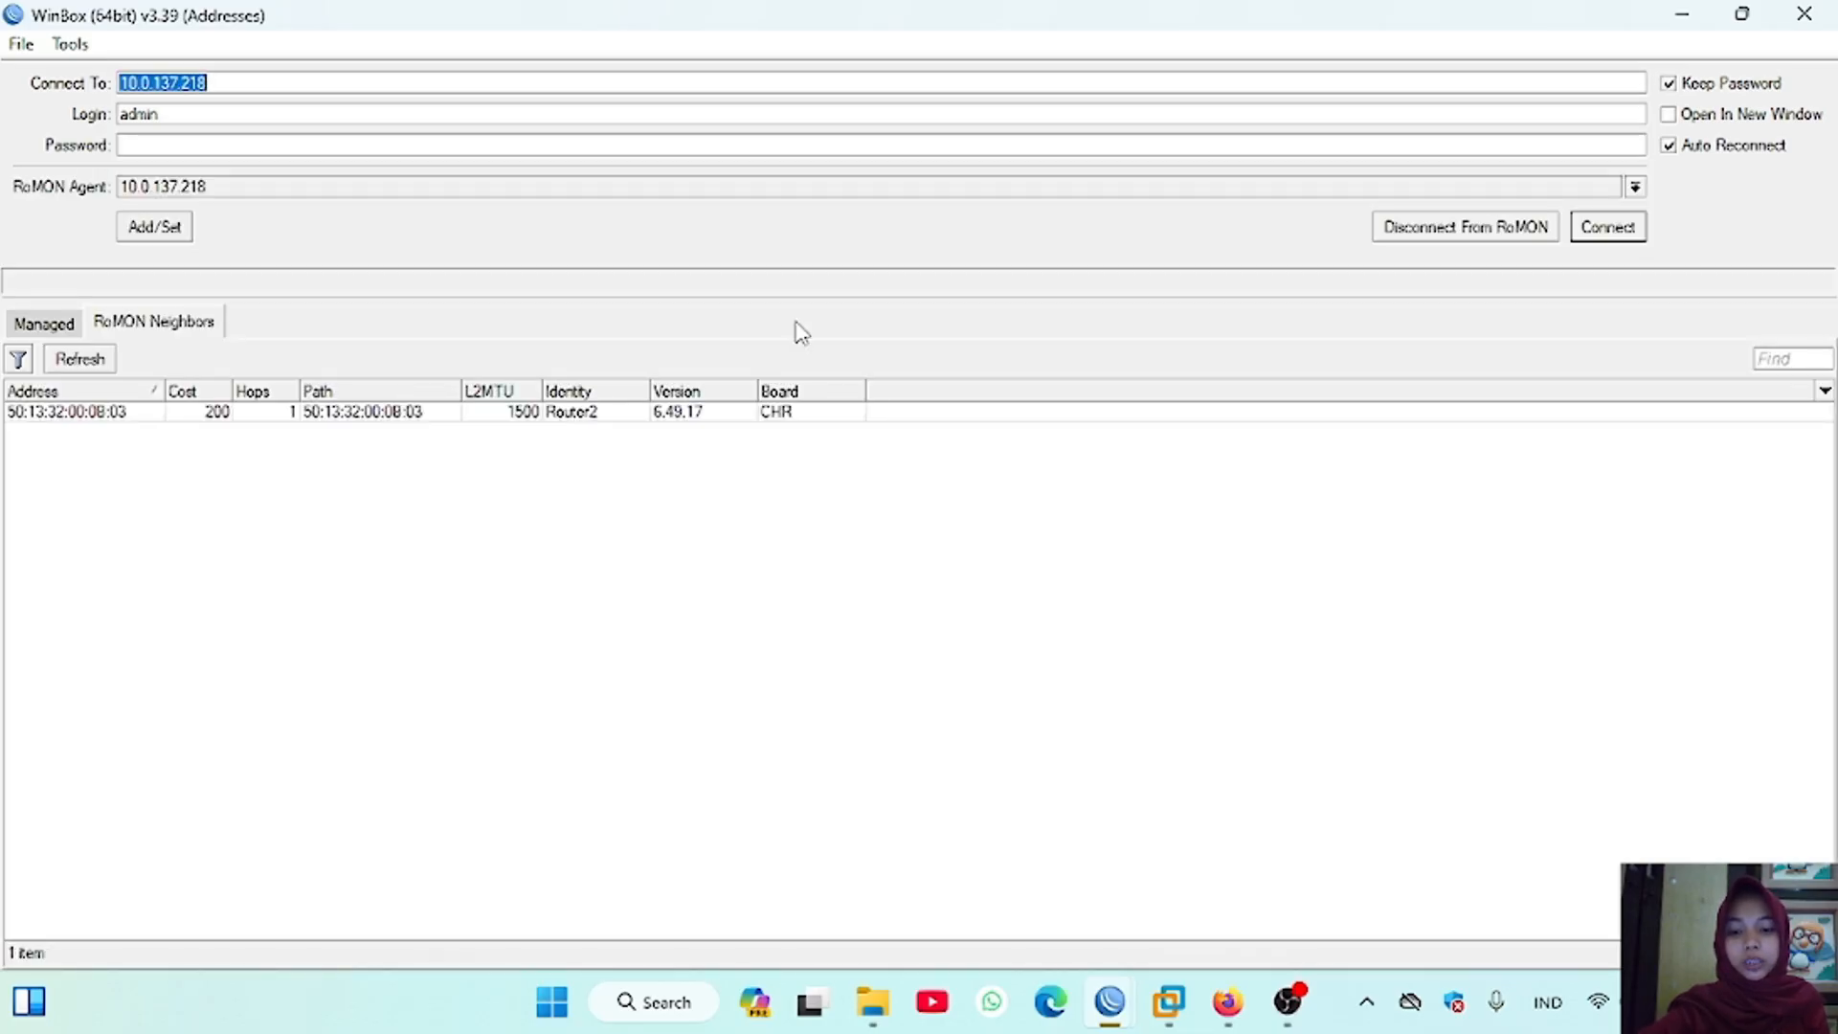
Step: Connect to the RoMON neighbor Router2 with the admin login and dismiss the password change request
click(997, 409)
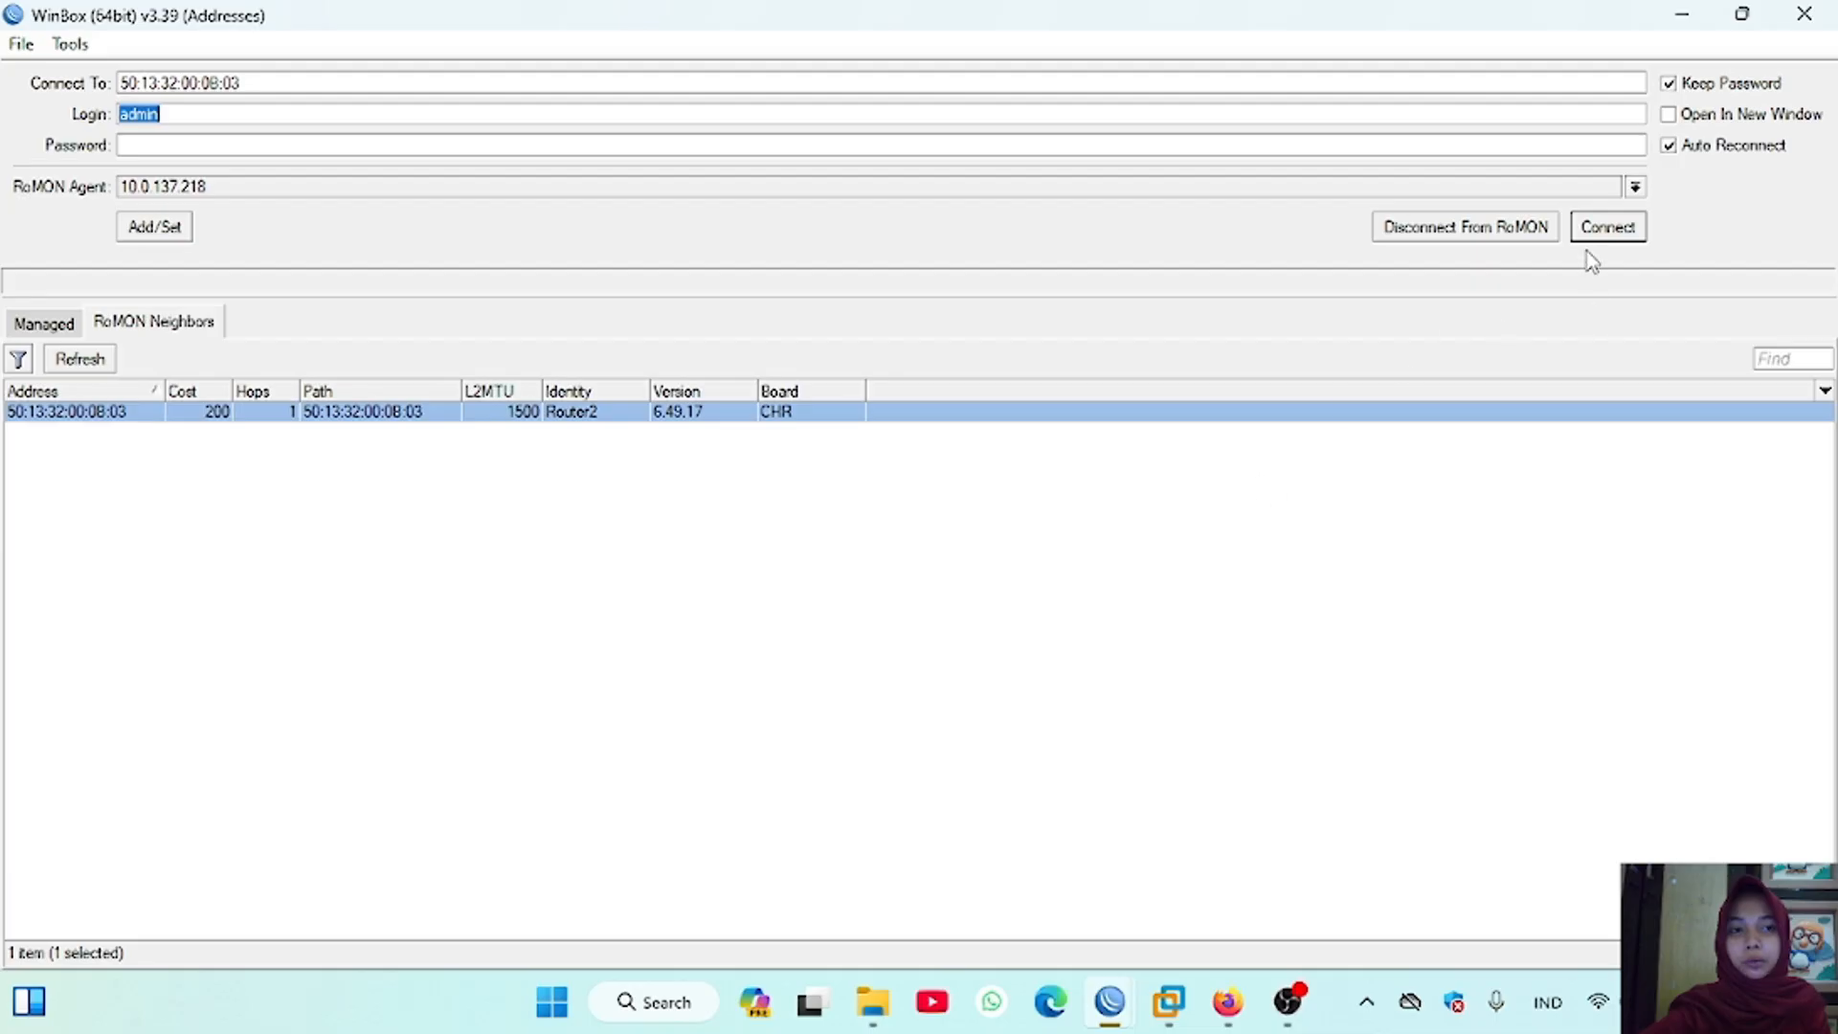
click(1609, 232)
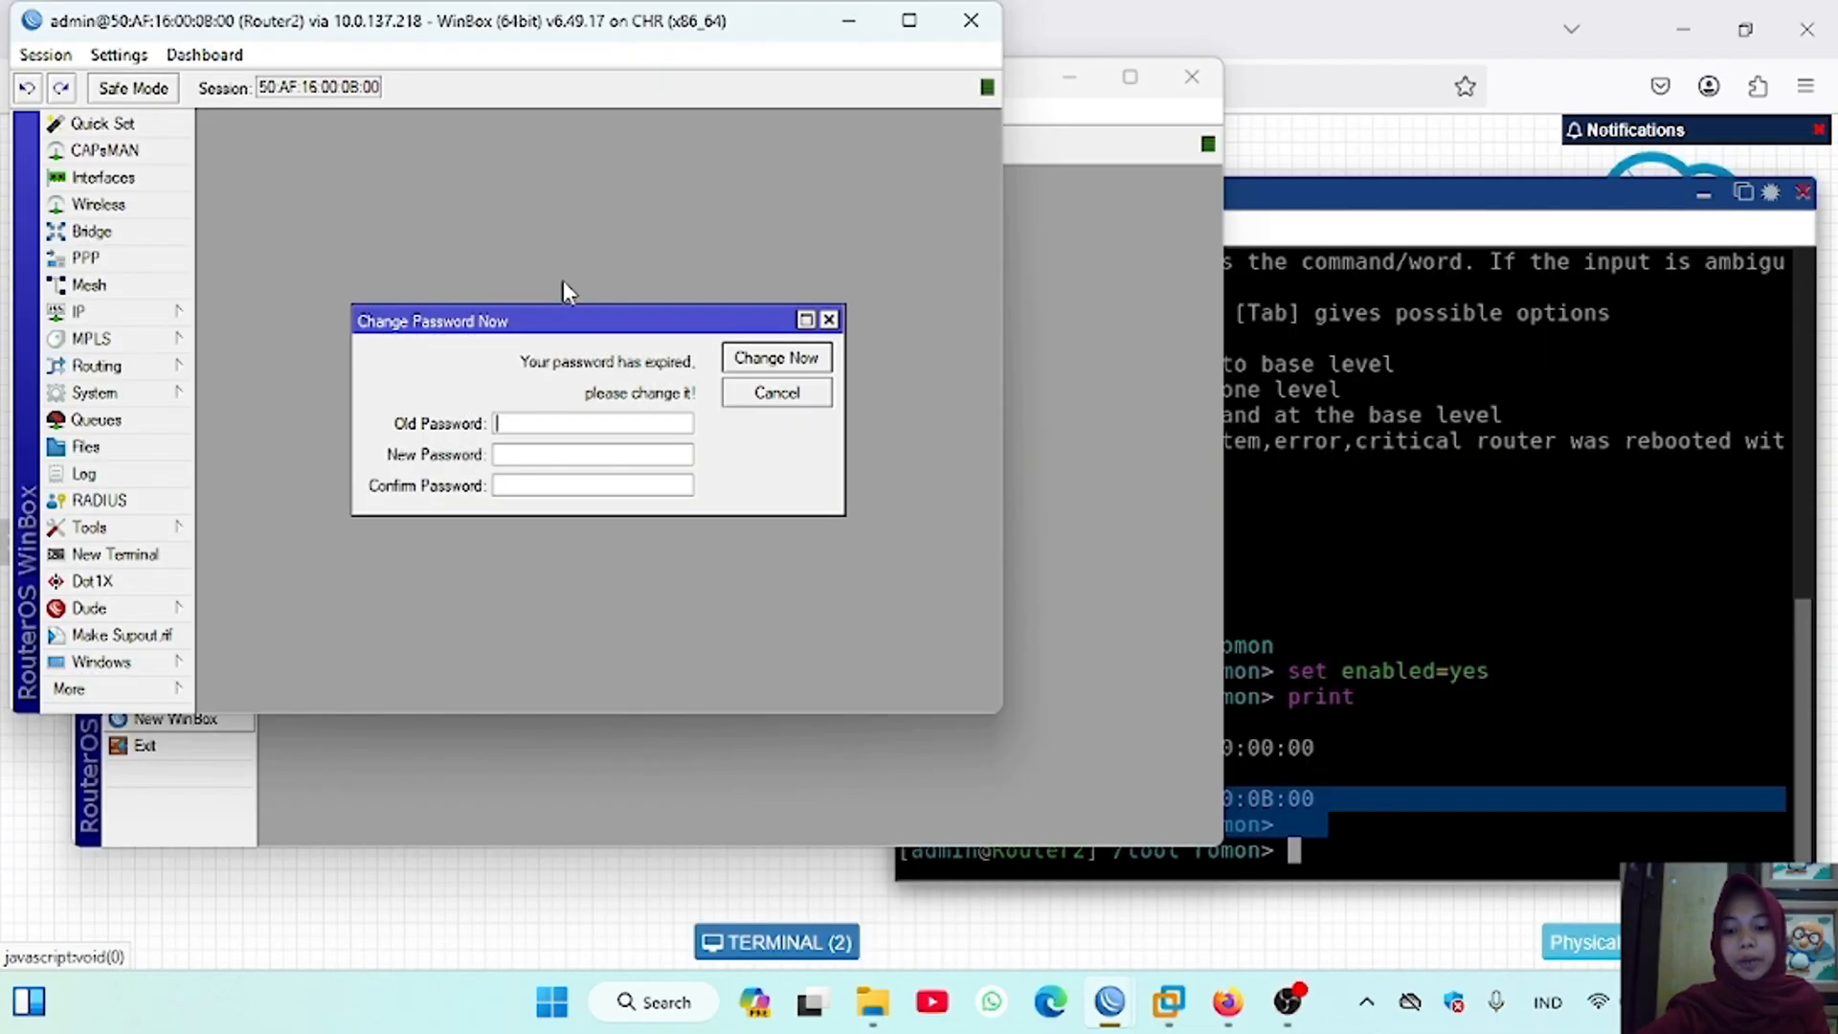
click(829, 320)
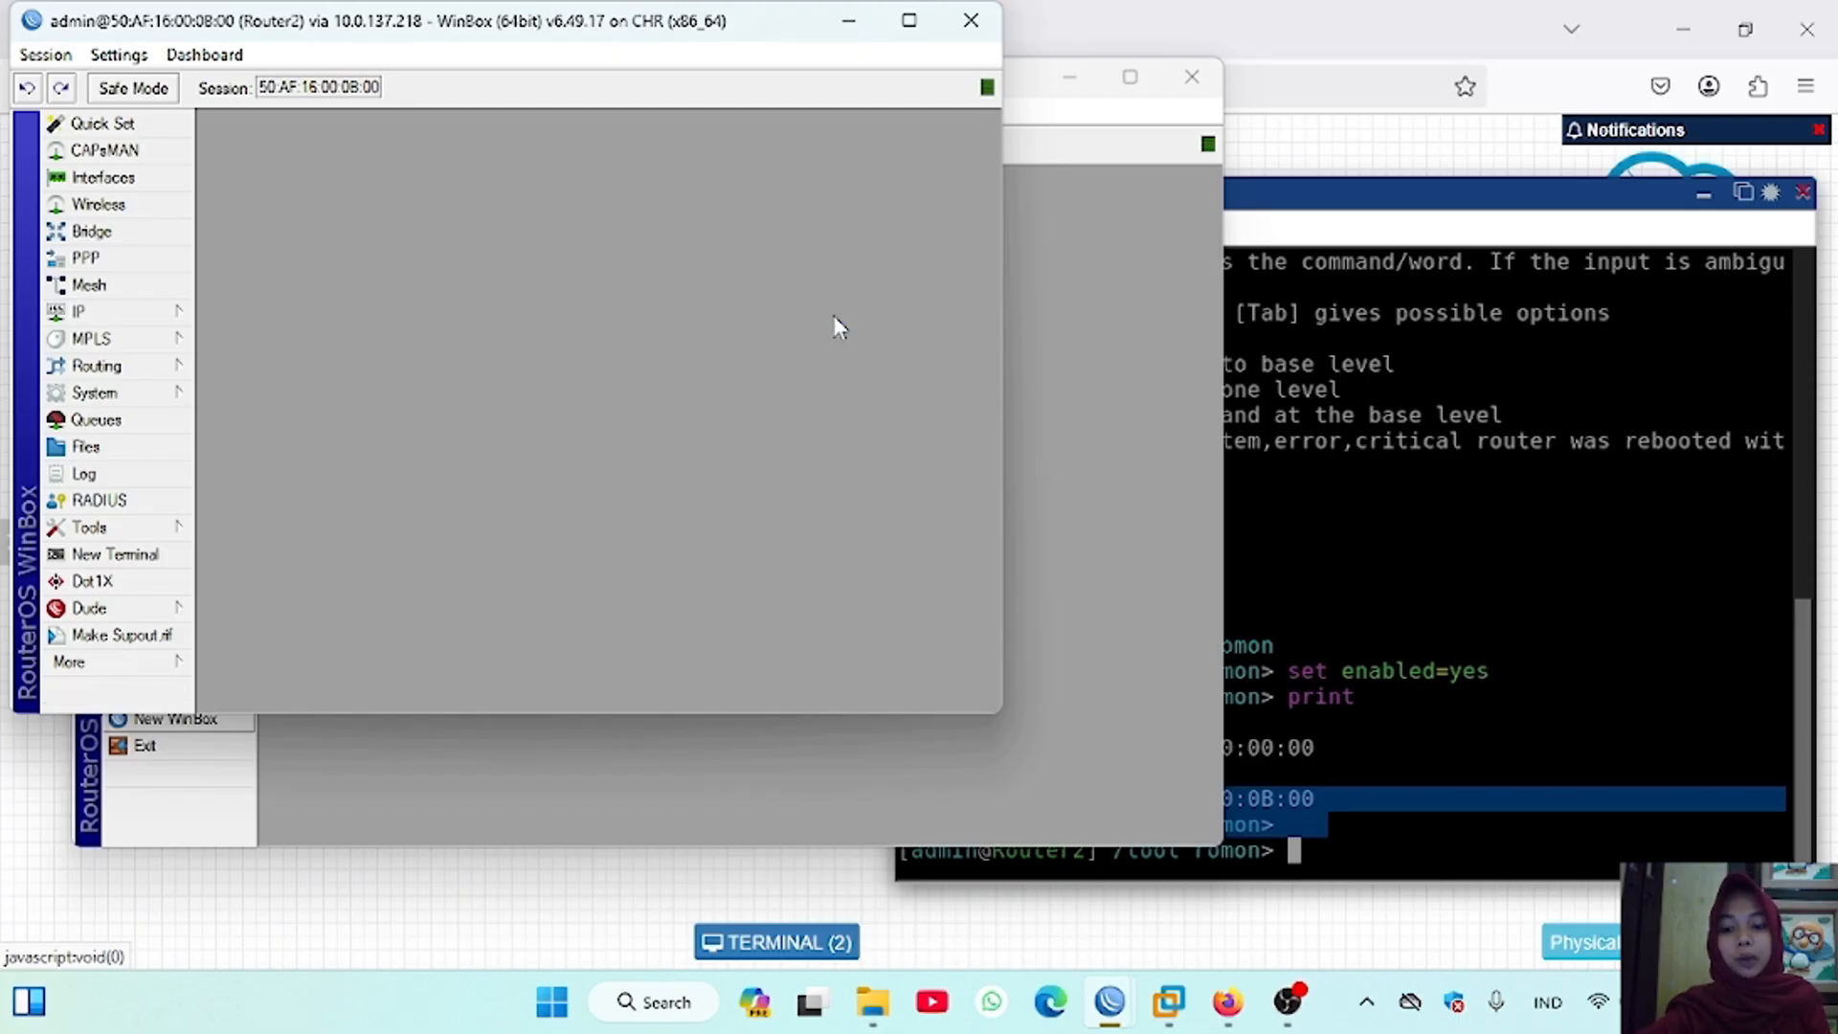
Step: In Router1's WinBox session, add the IP address 192.168.1.1/24 on interface ether3
click(863, 9)
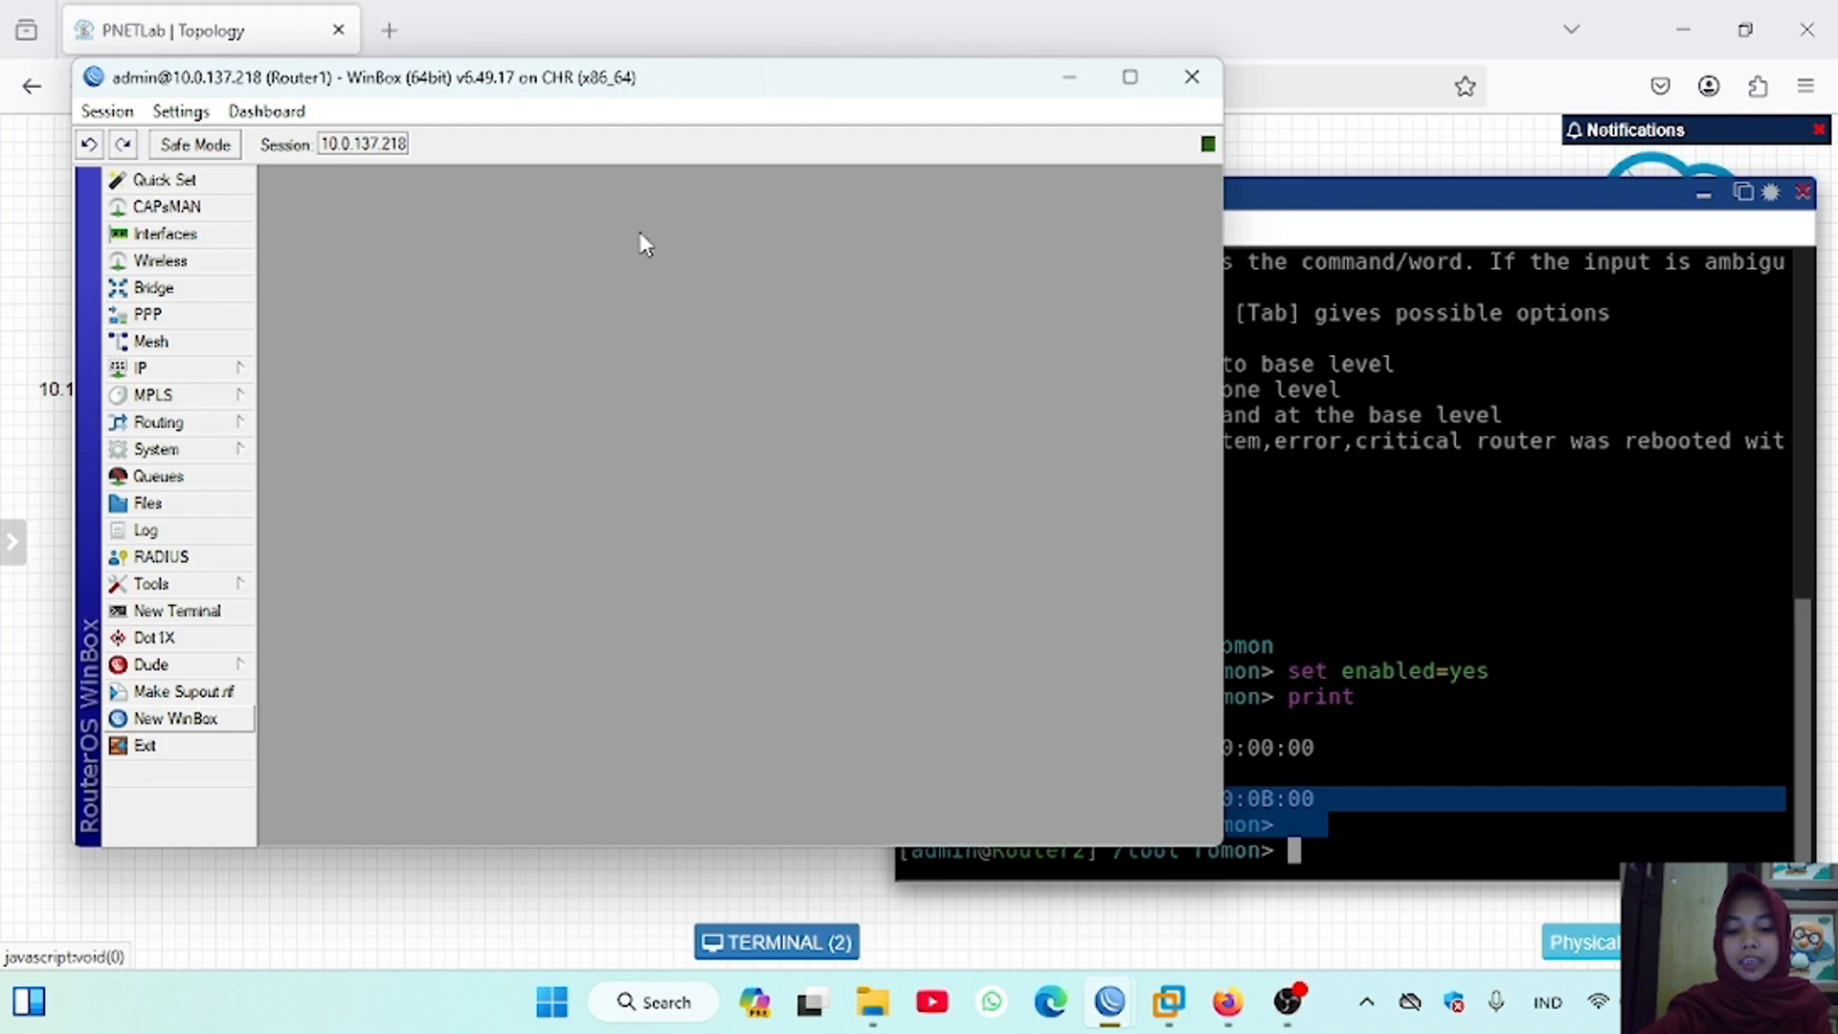
click(140, 367)
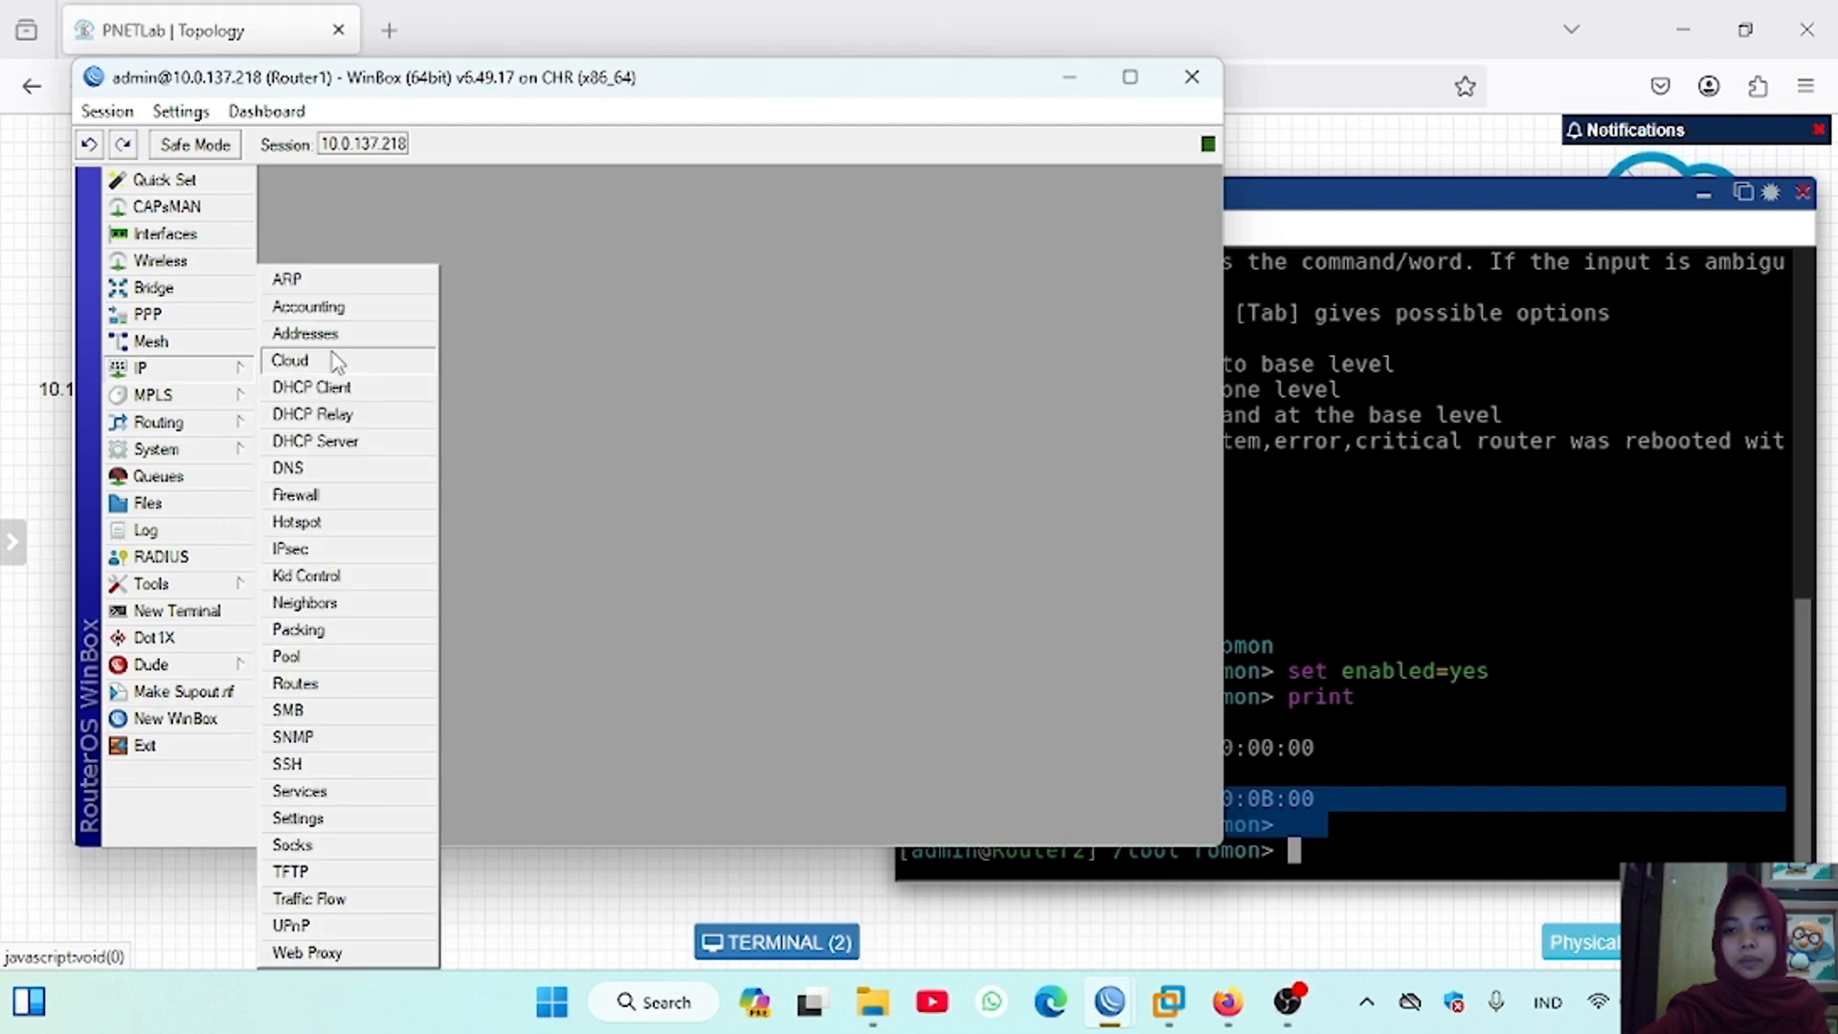
click(364, 341)
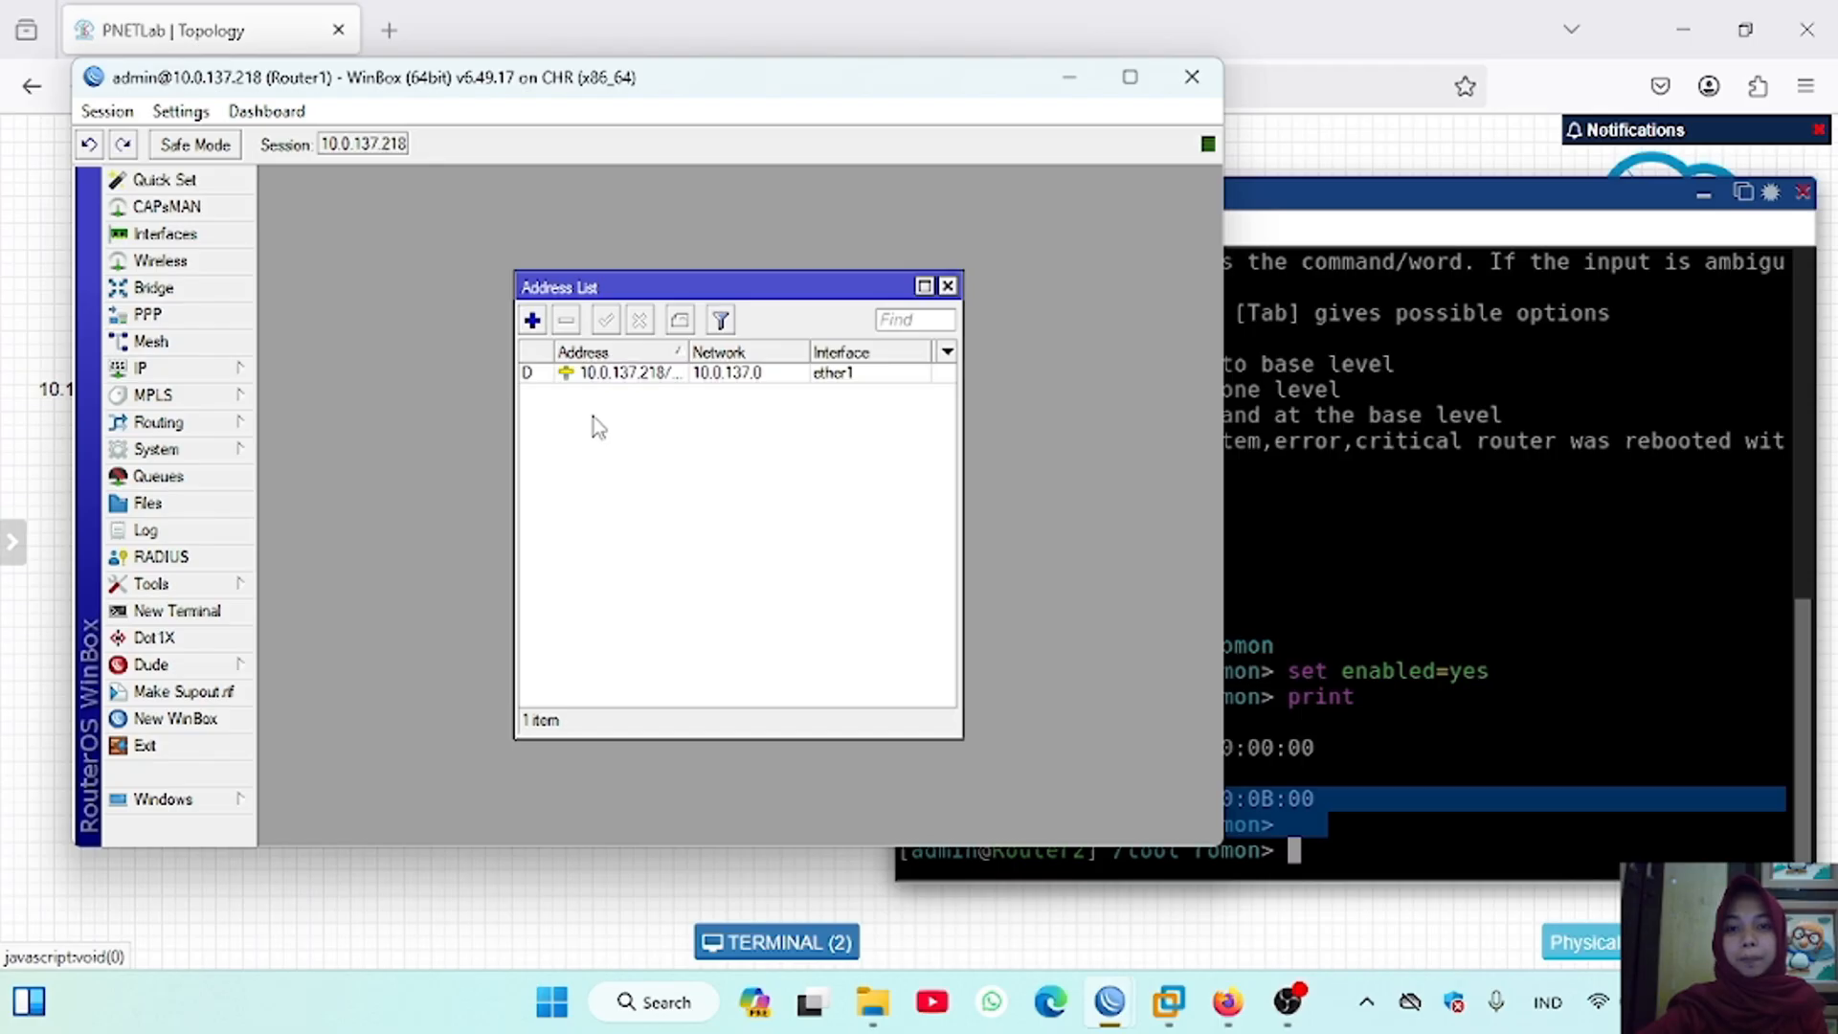
click(533, 321)
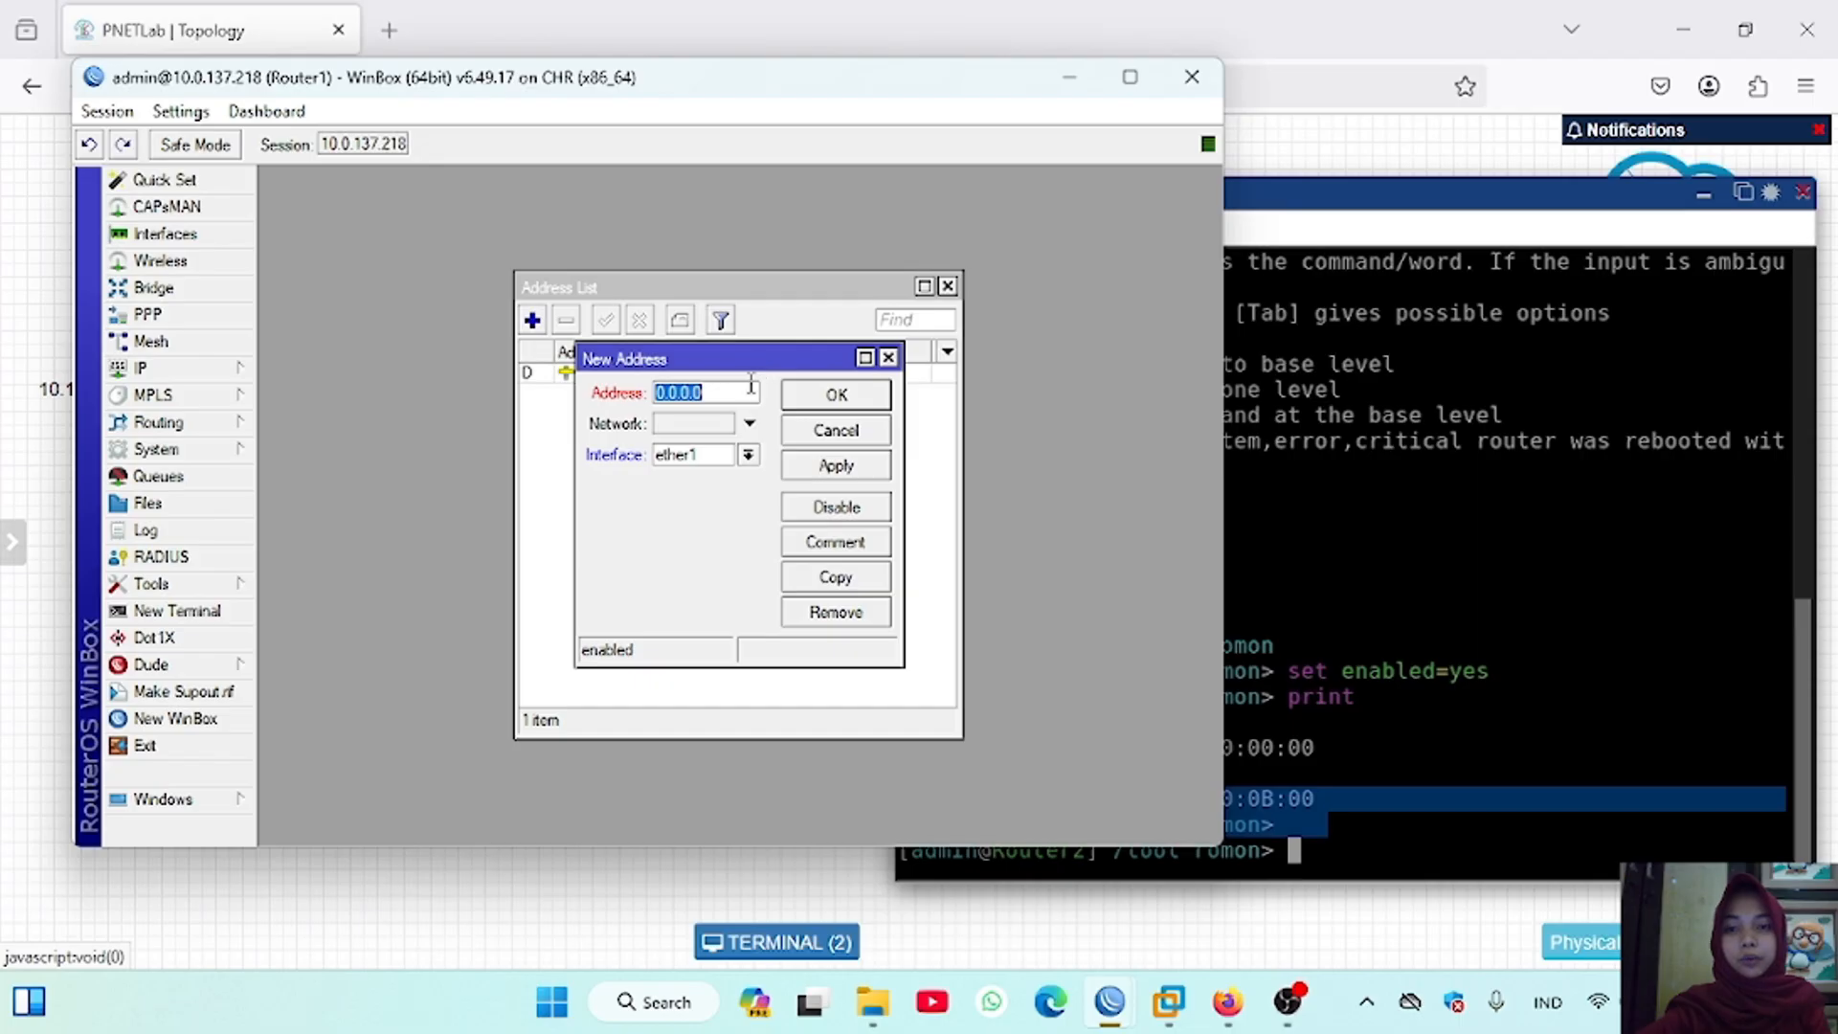
text(192.1)
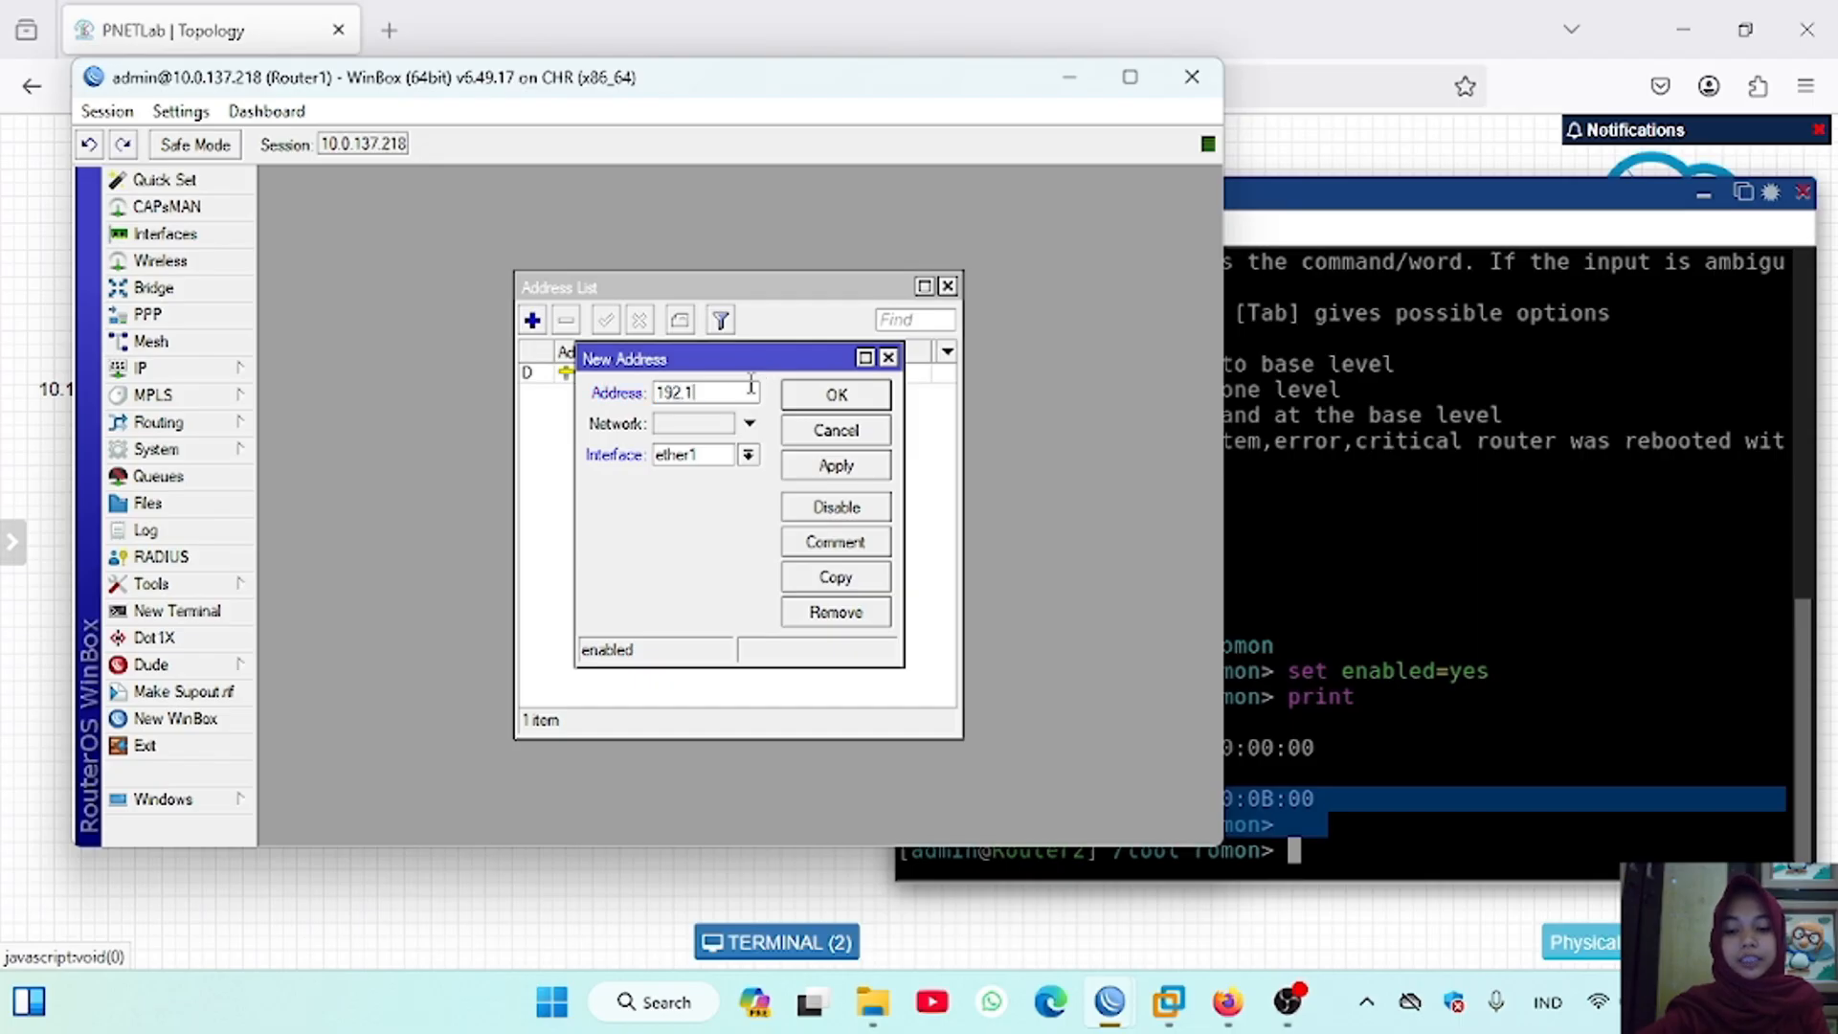
text(68.1.1/24)
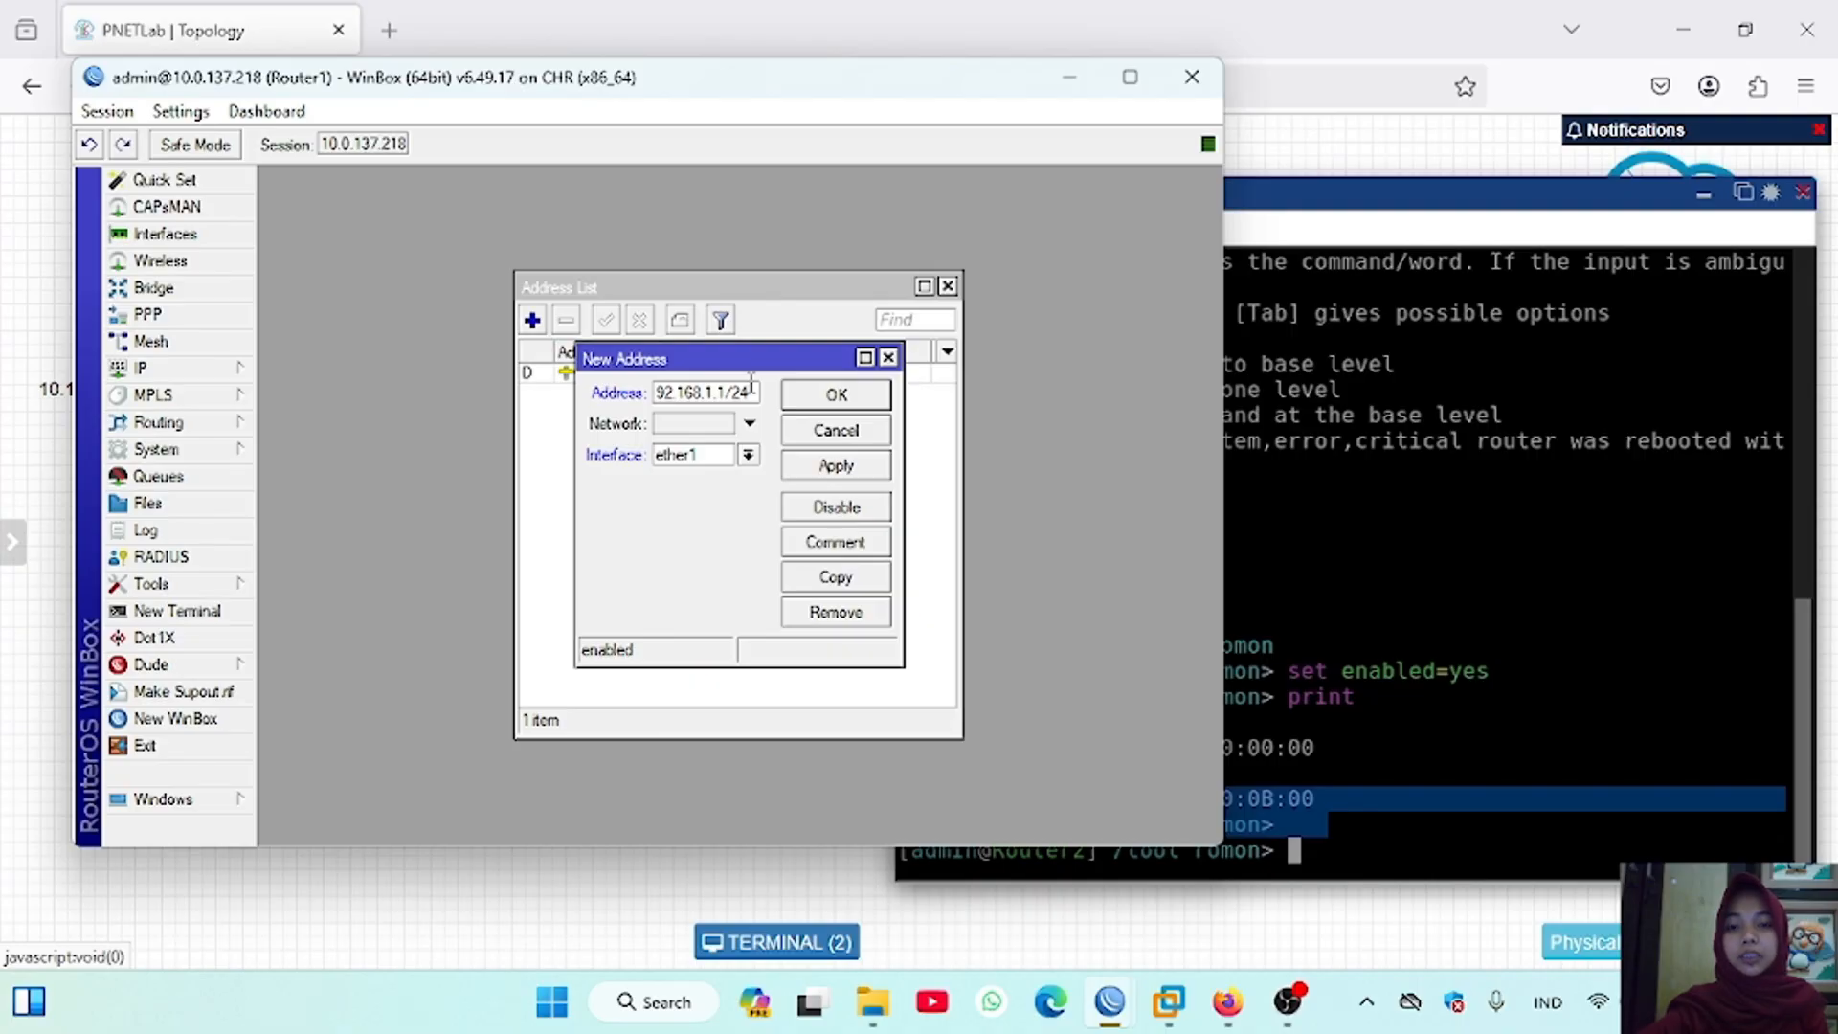
click(747, 455)
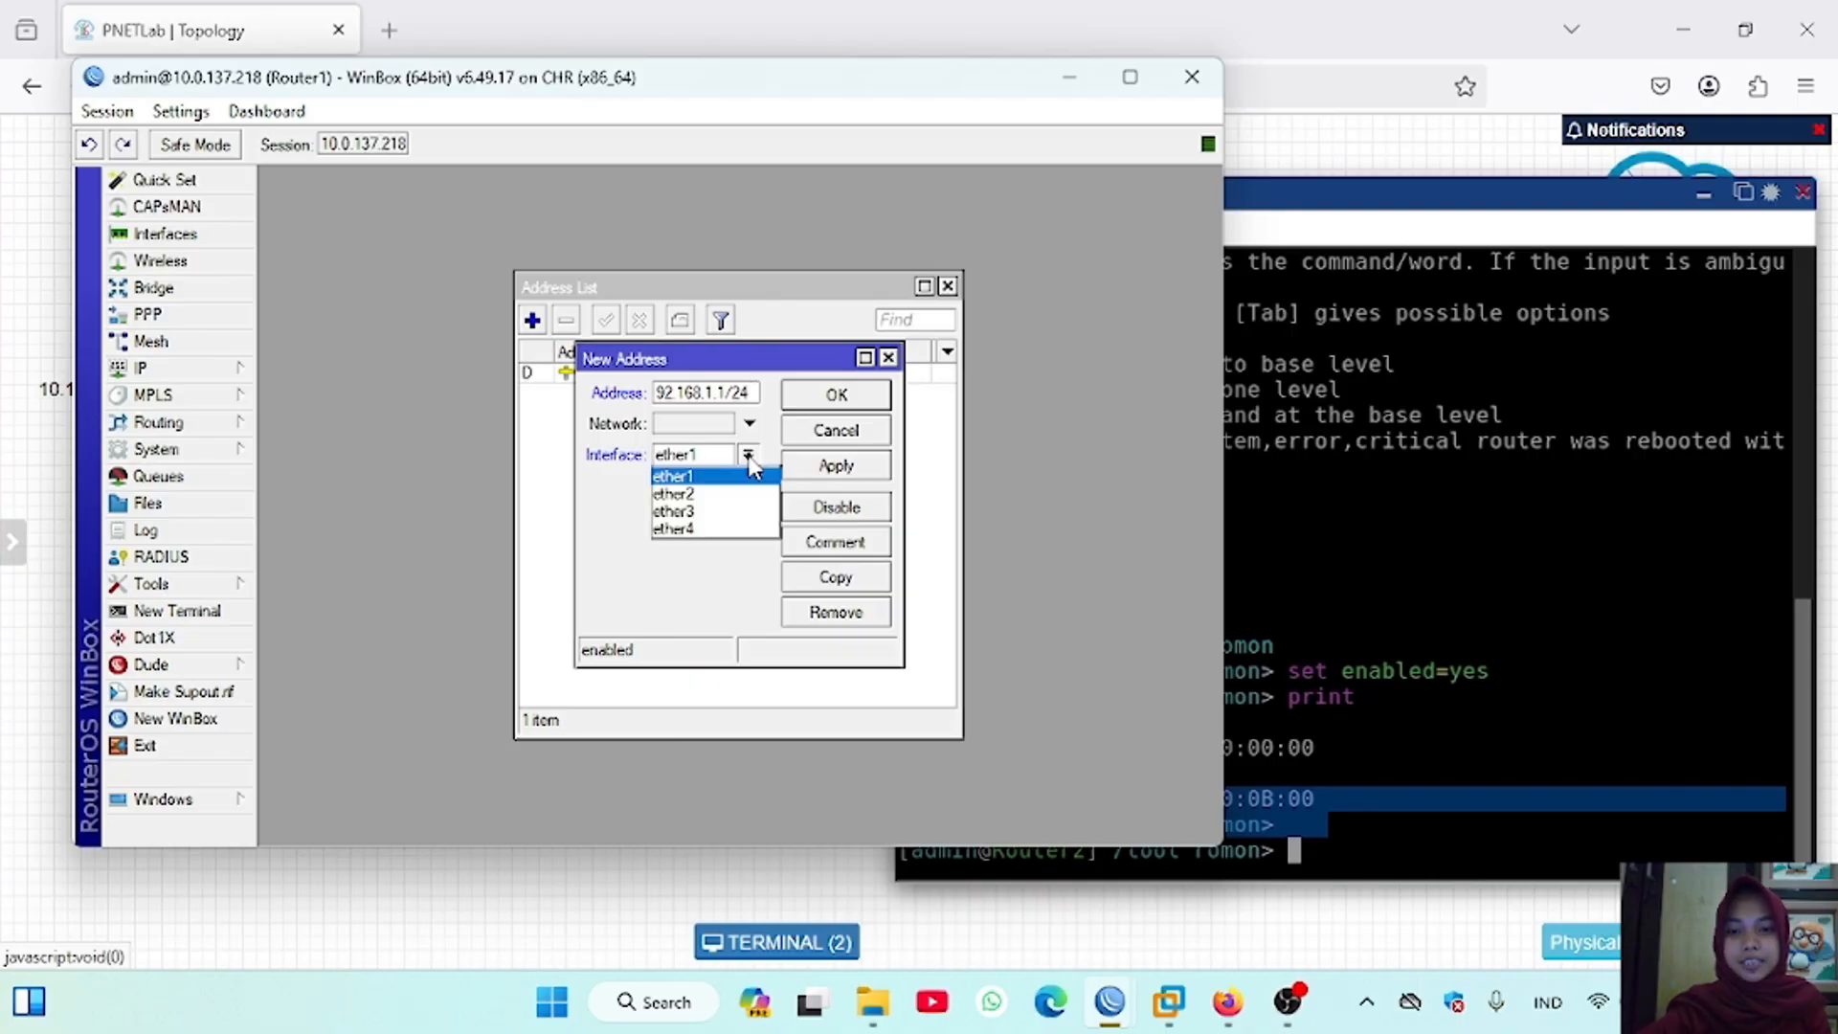
click(710, 514)
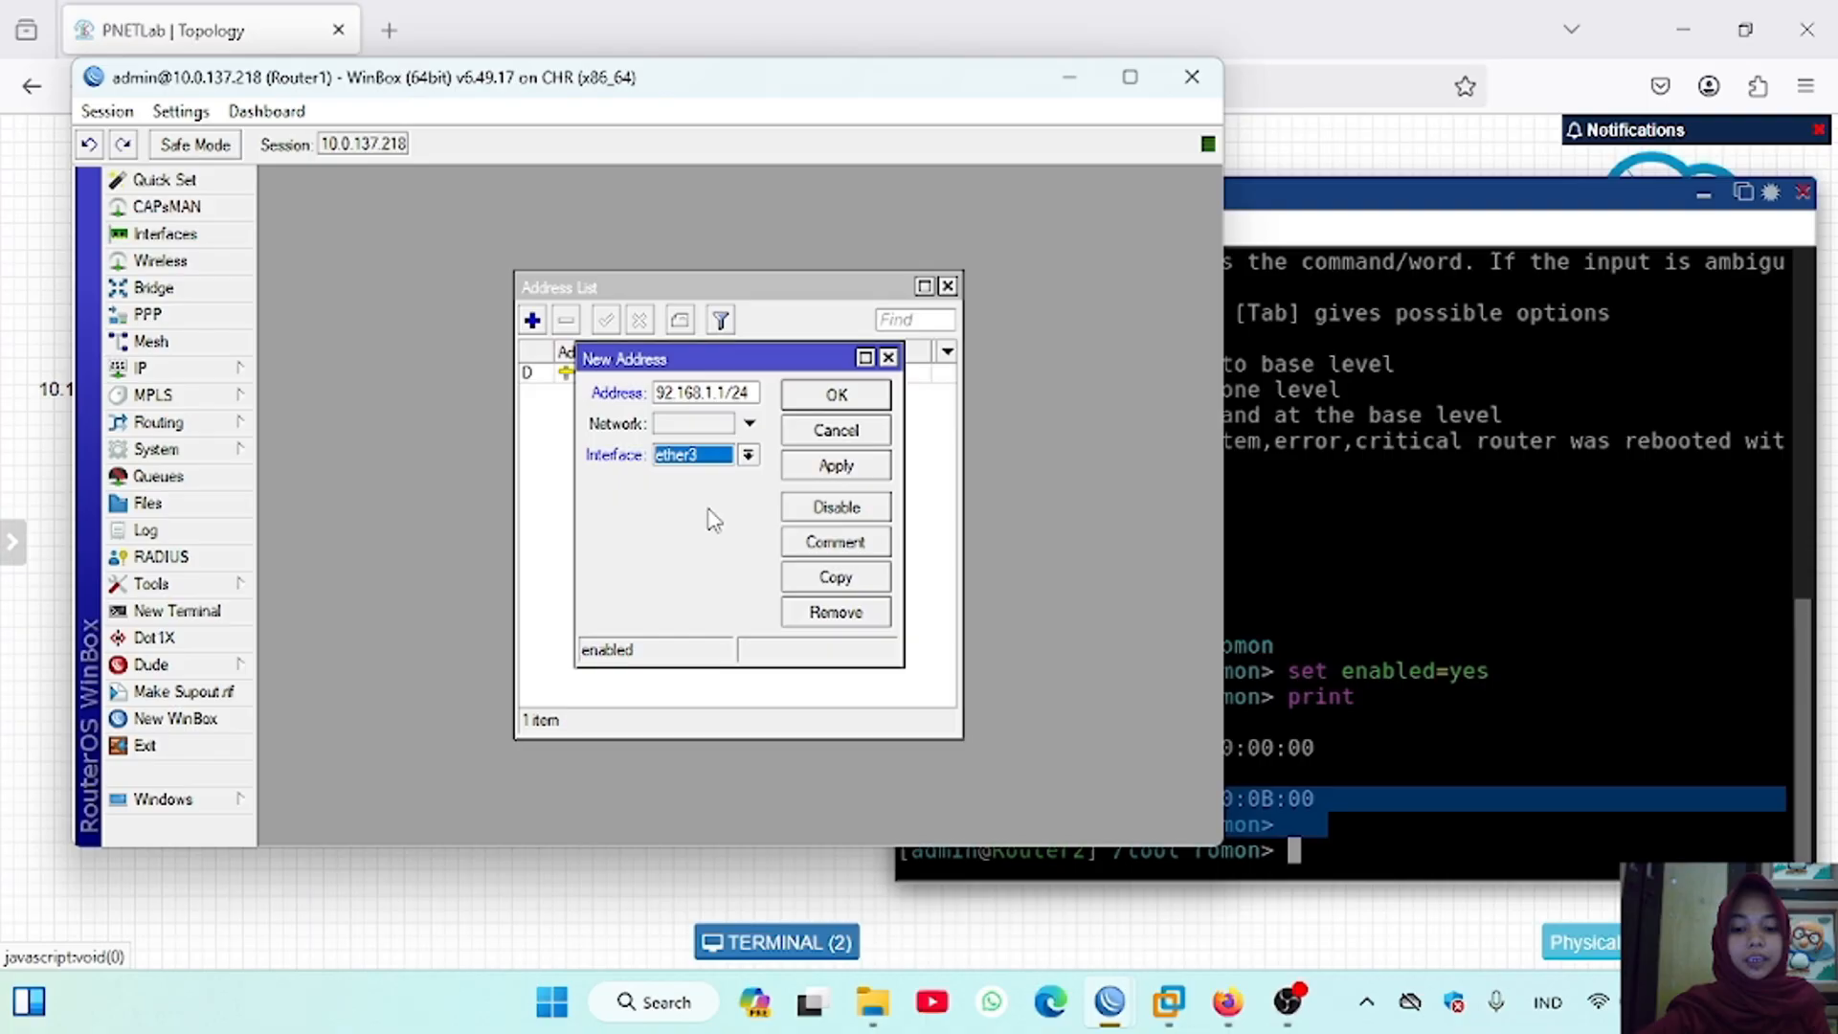
click(866, 470)
click(905, 396)
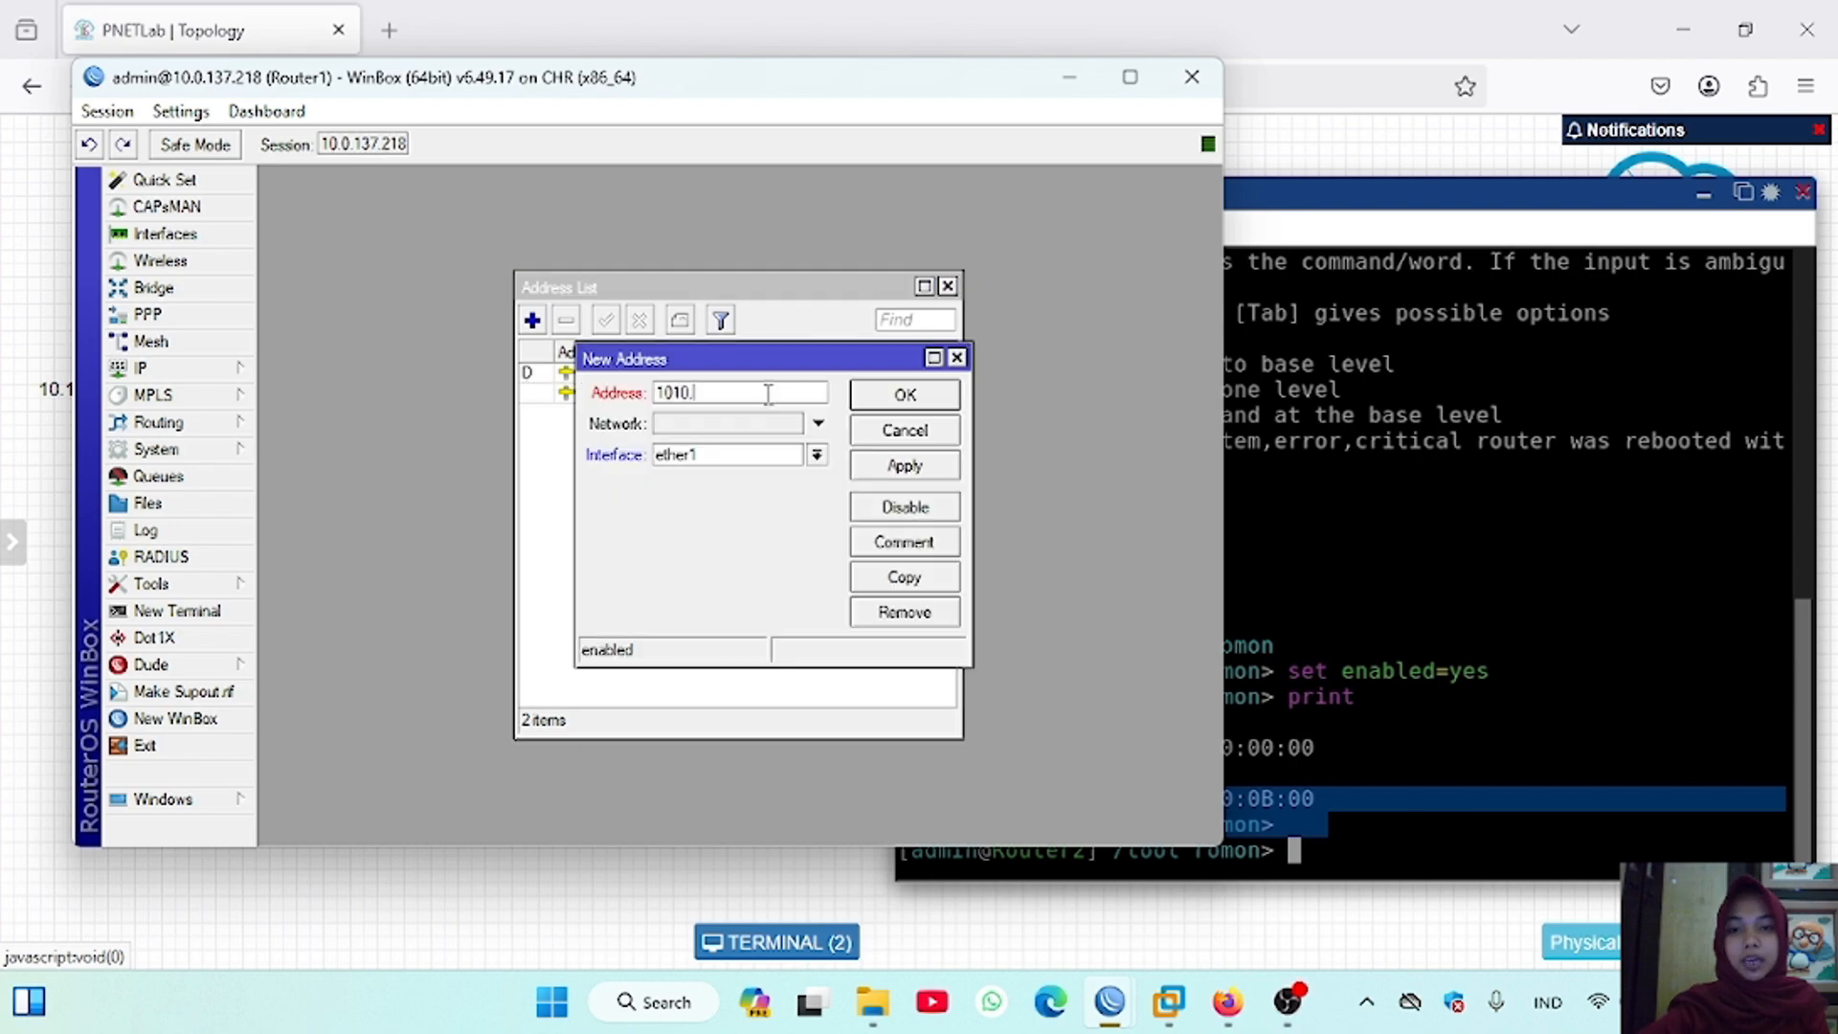
Step: Add the IP address 10.10.10.1/24 on Router1's ether2 interface
key(BackSpace)
key(BackSpace)
key(BackSpace)
text(.1)
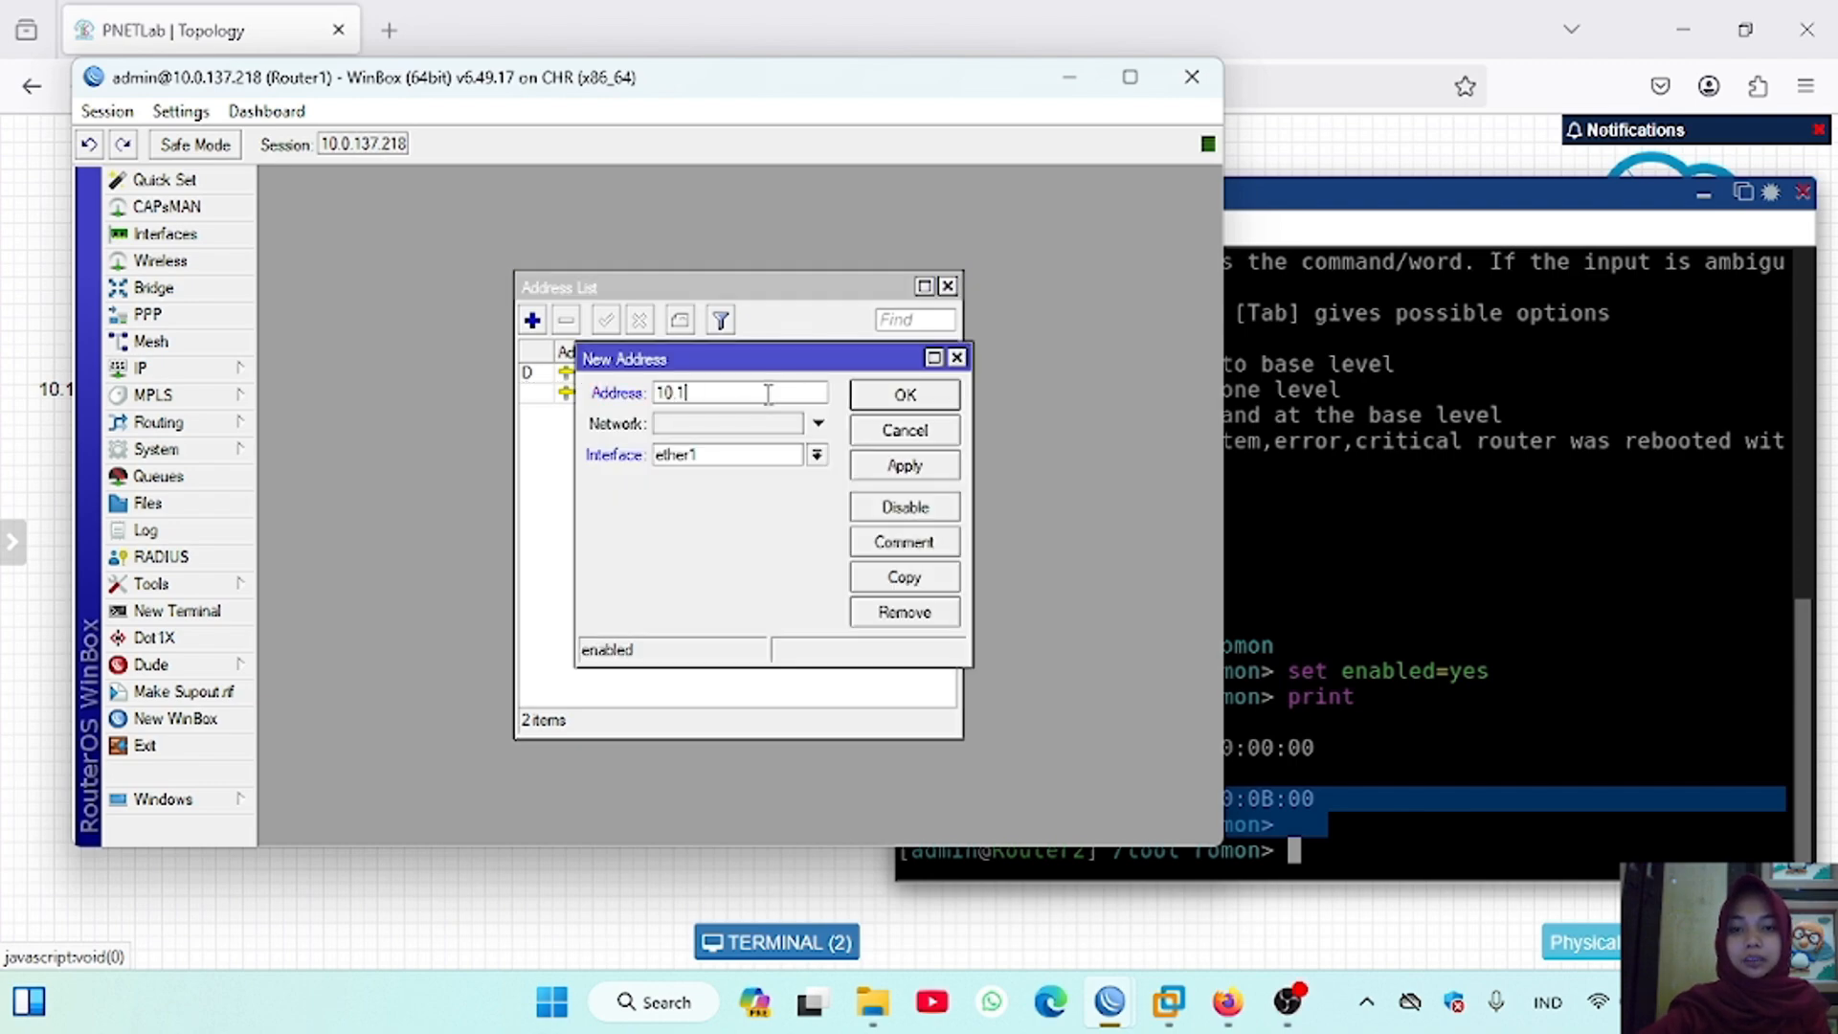
text(0.10)
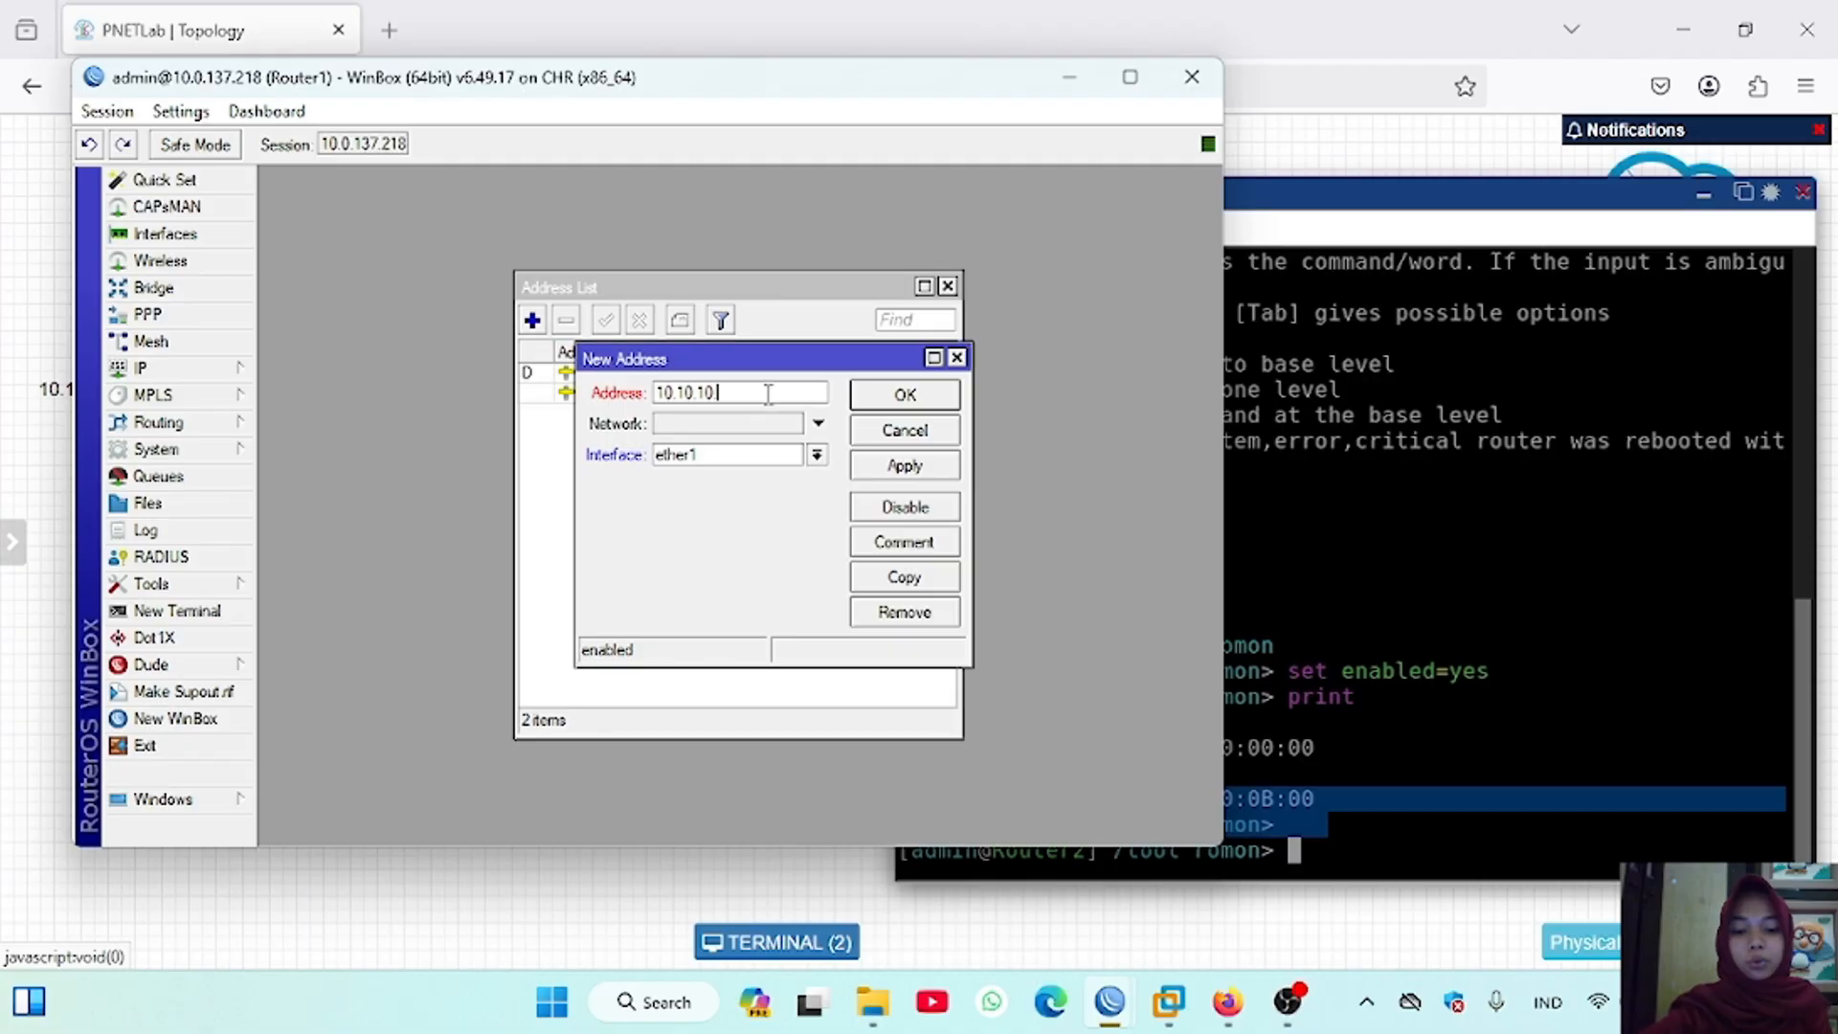
text(.1/24)
click(816, 455)
click(749, 494)
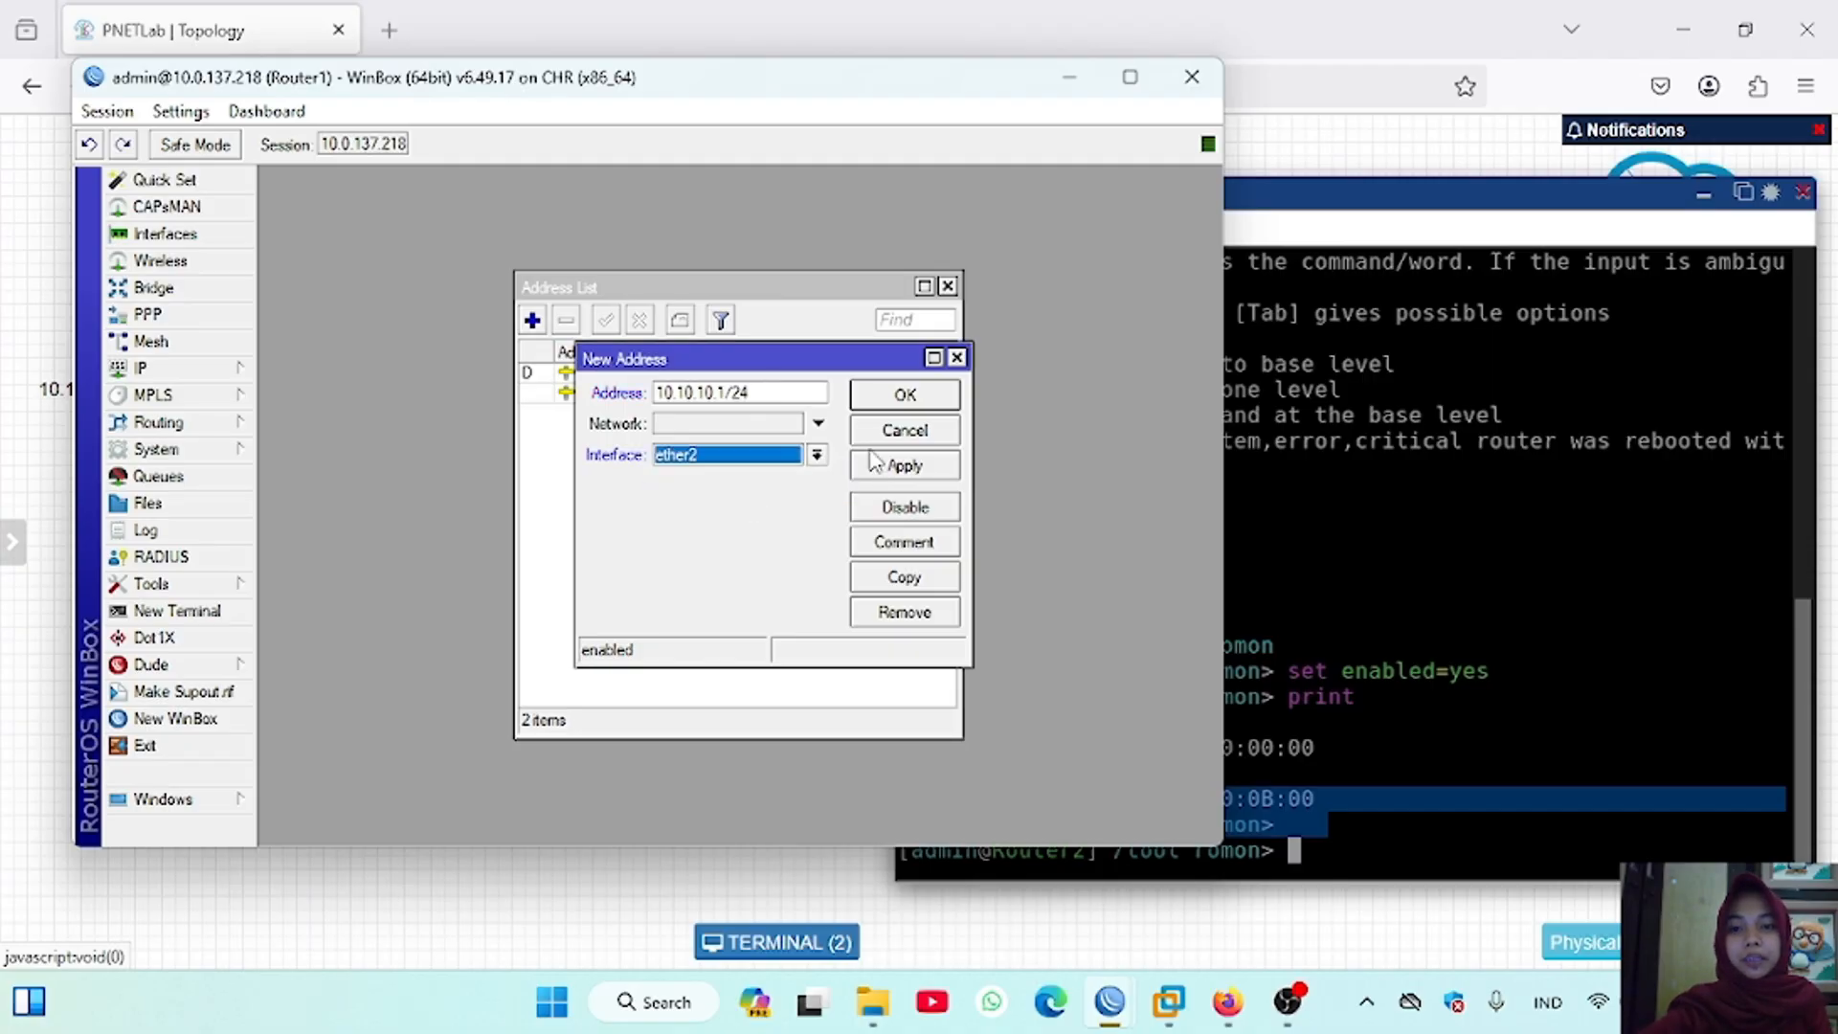
click(907, 470)
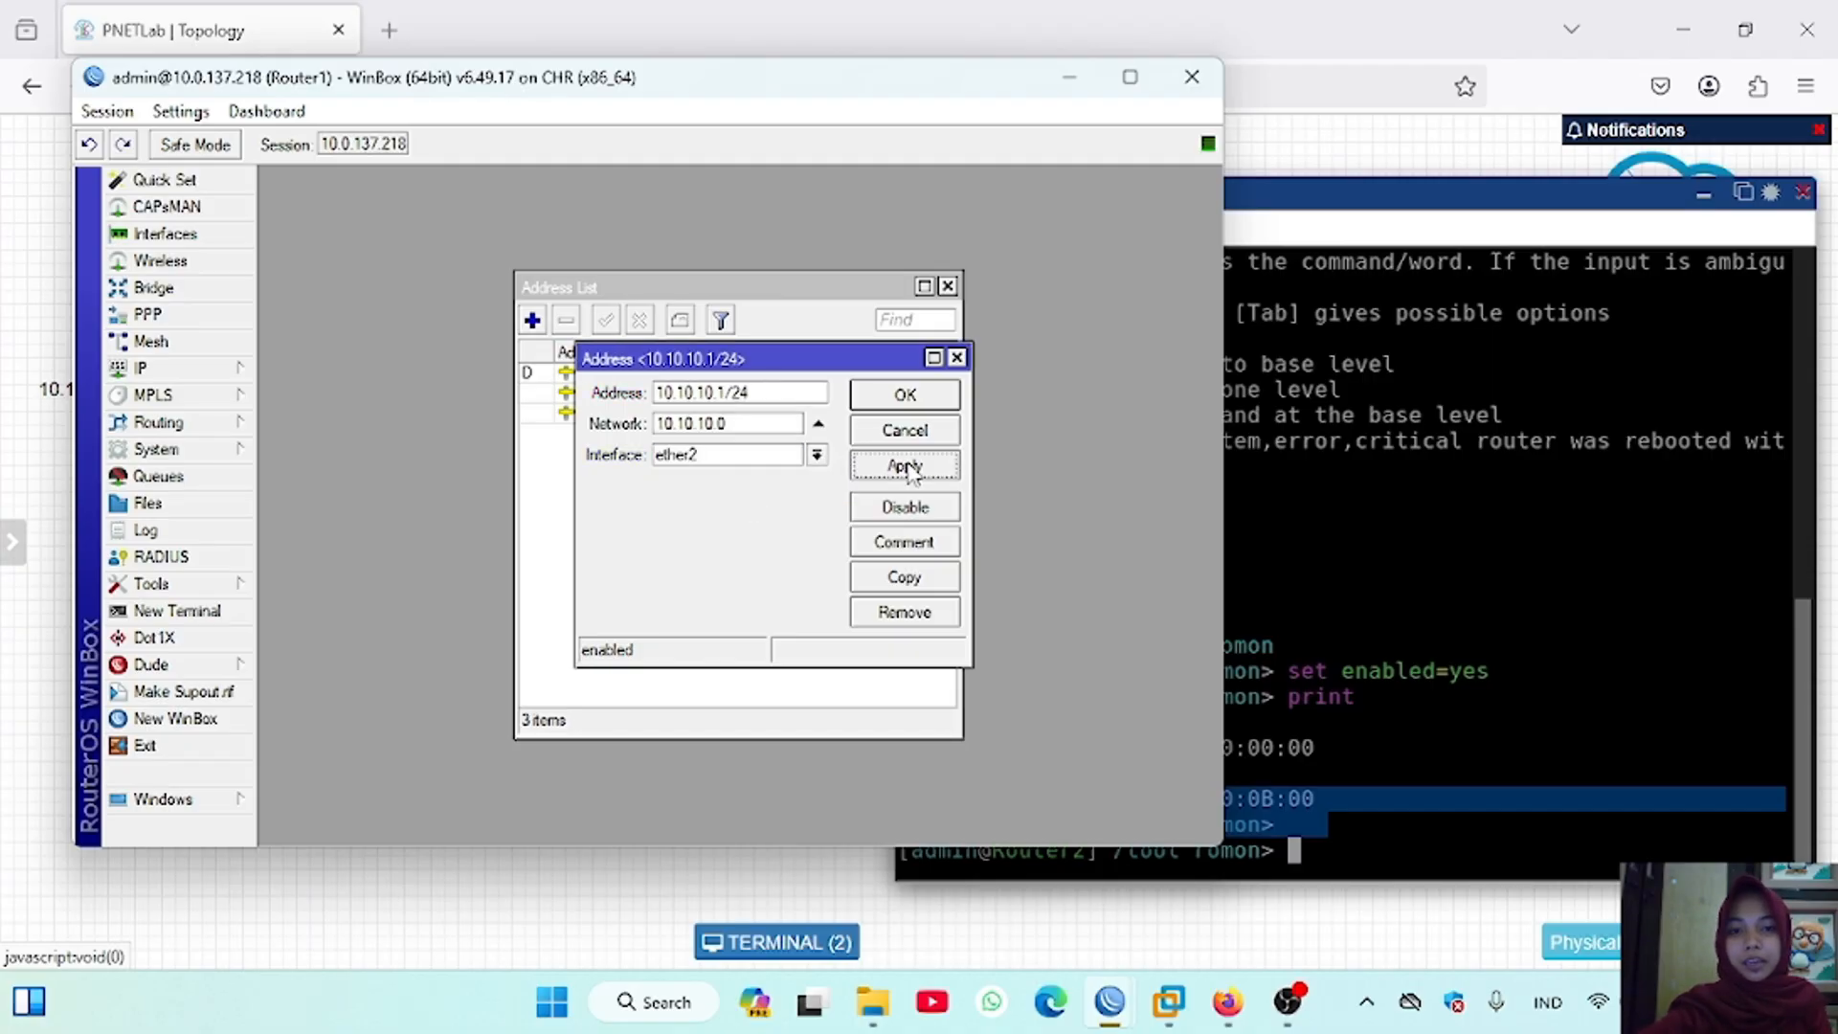
click(906, 396)
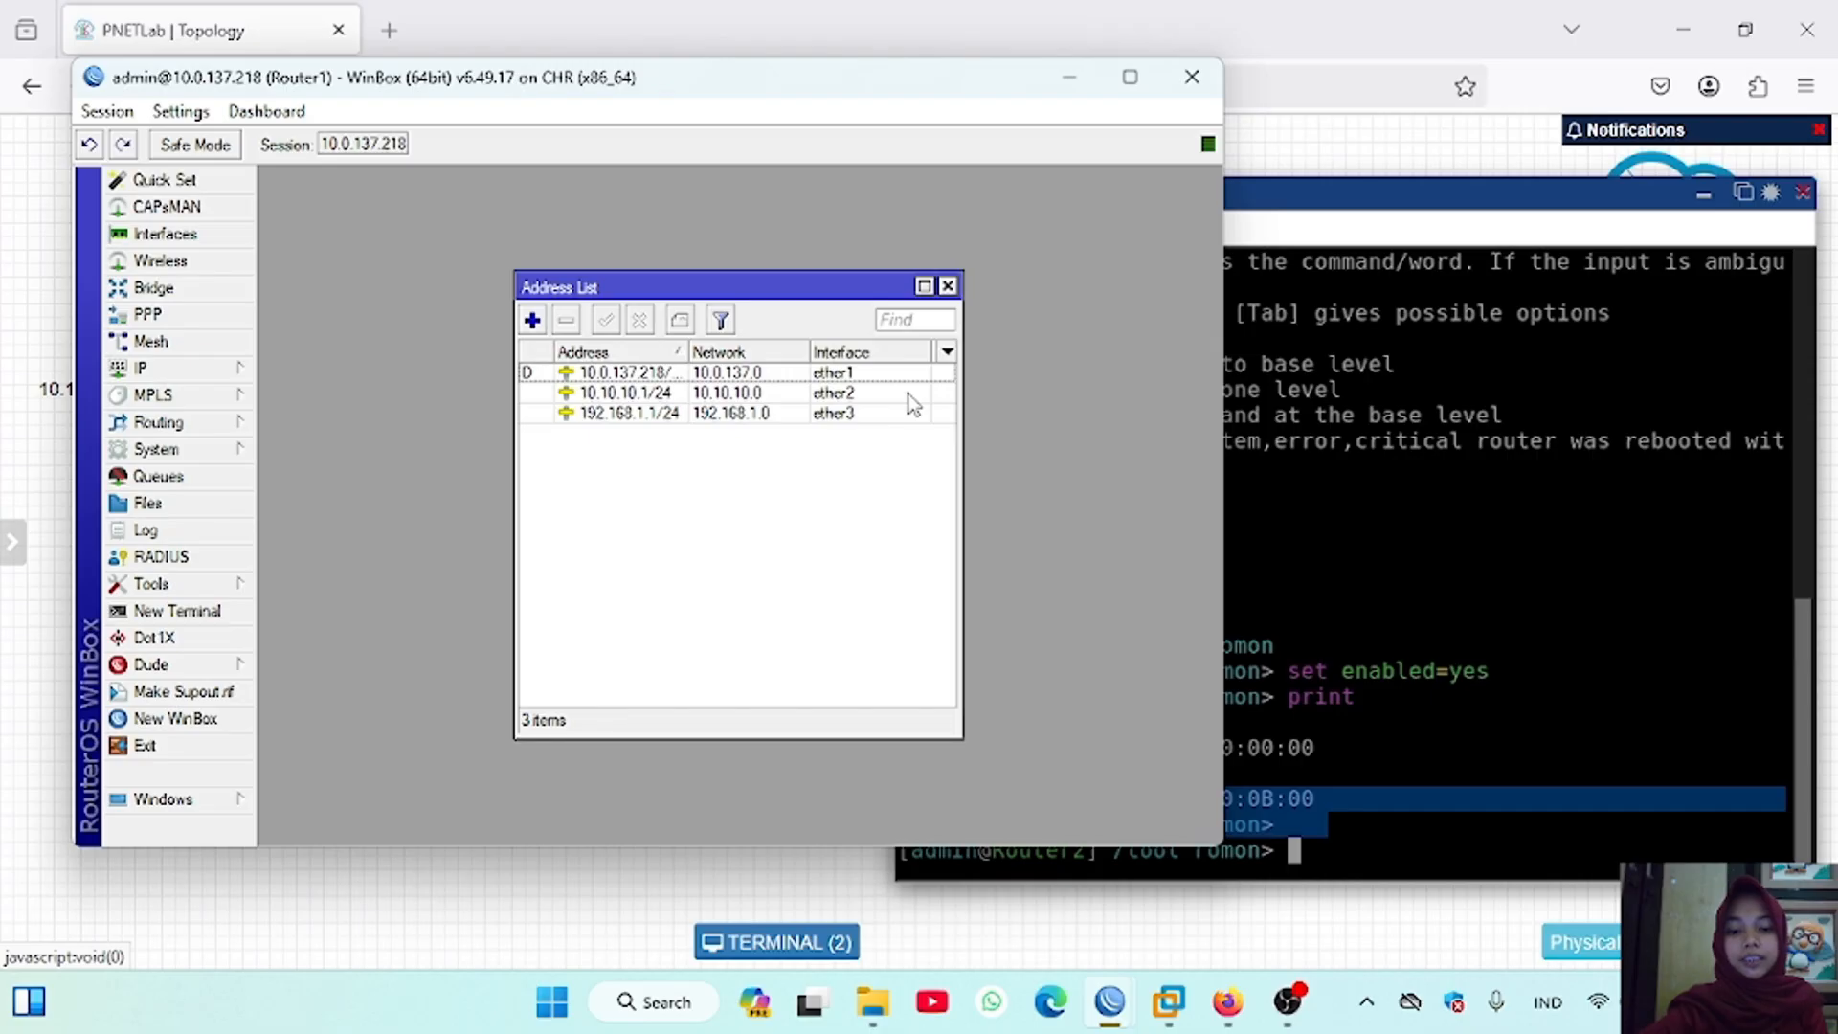
Step: Bring up Router2's WinBox session and add the IP address 10.10.10.2/24 on interface ether1
mouse_move(1110, 1002)
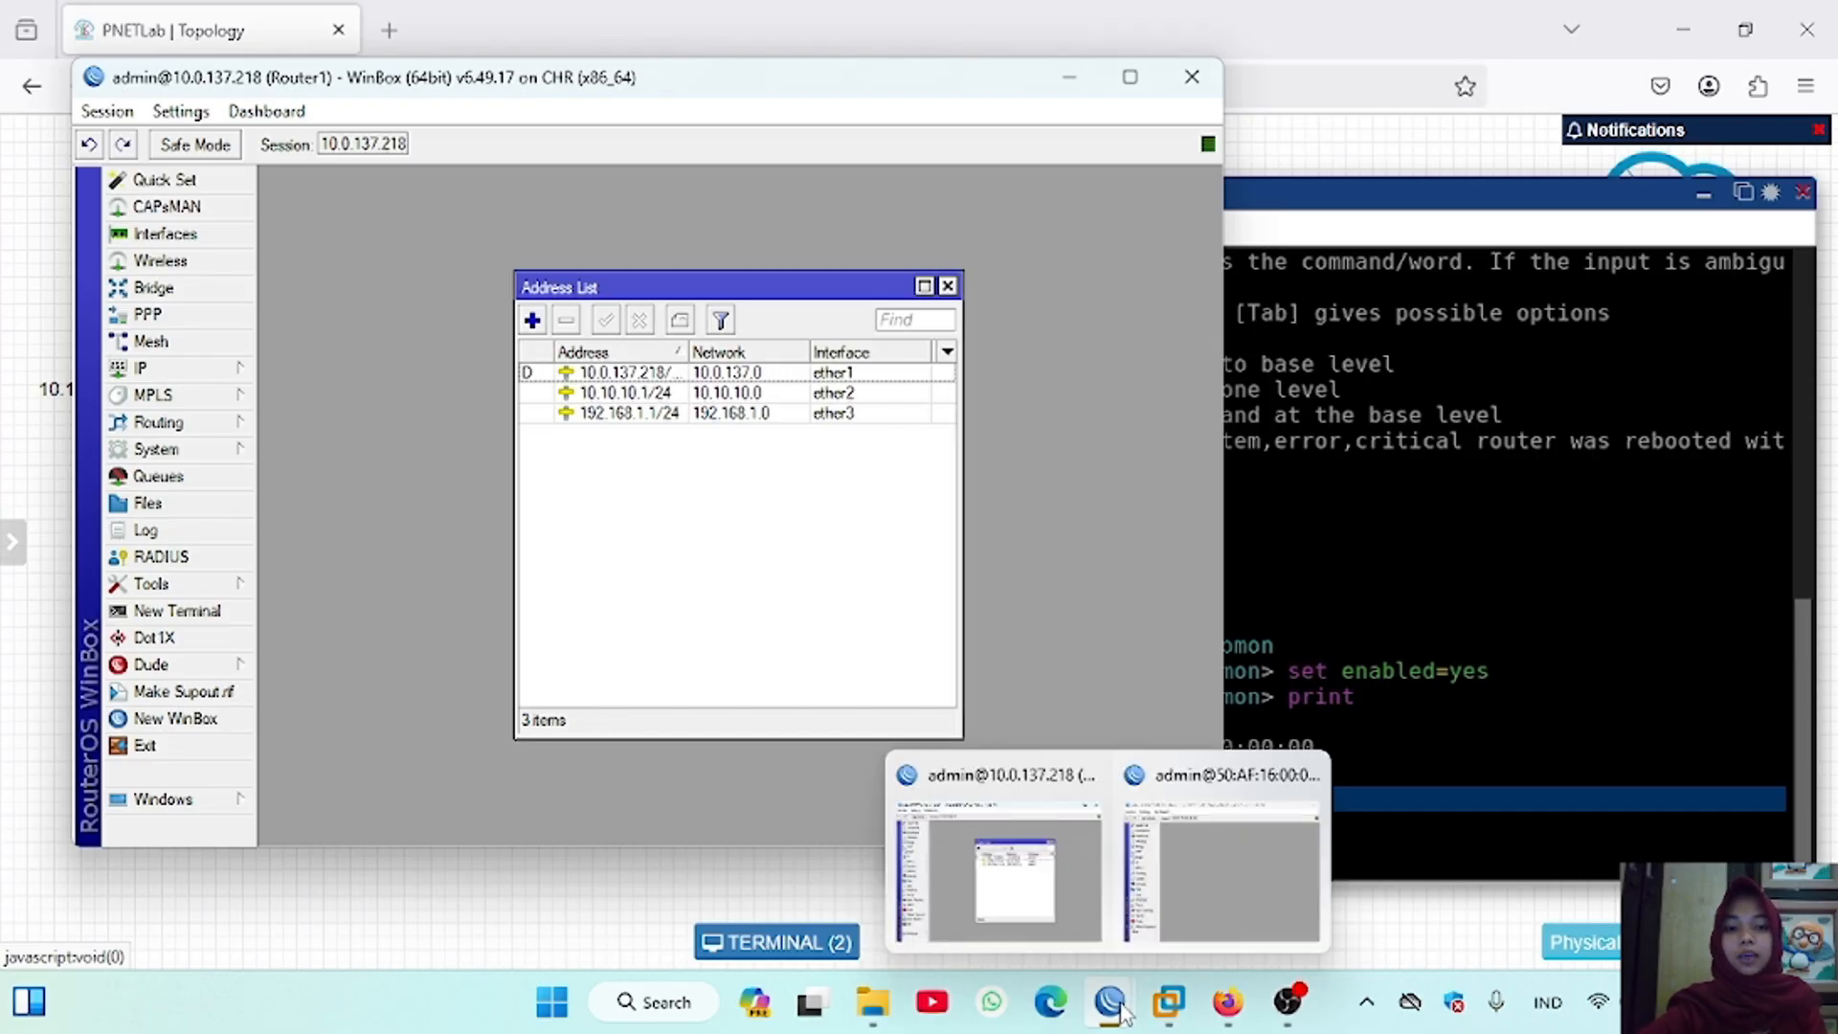
click(1221, 865)
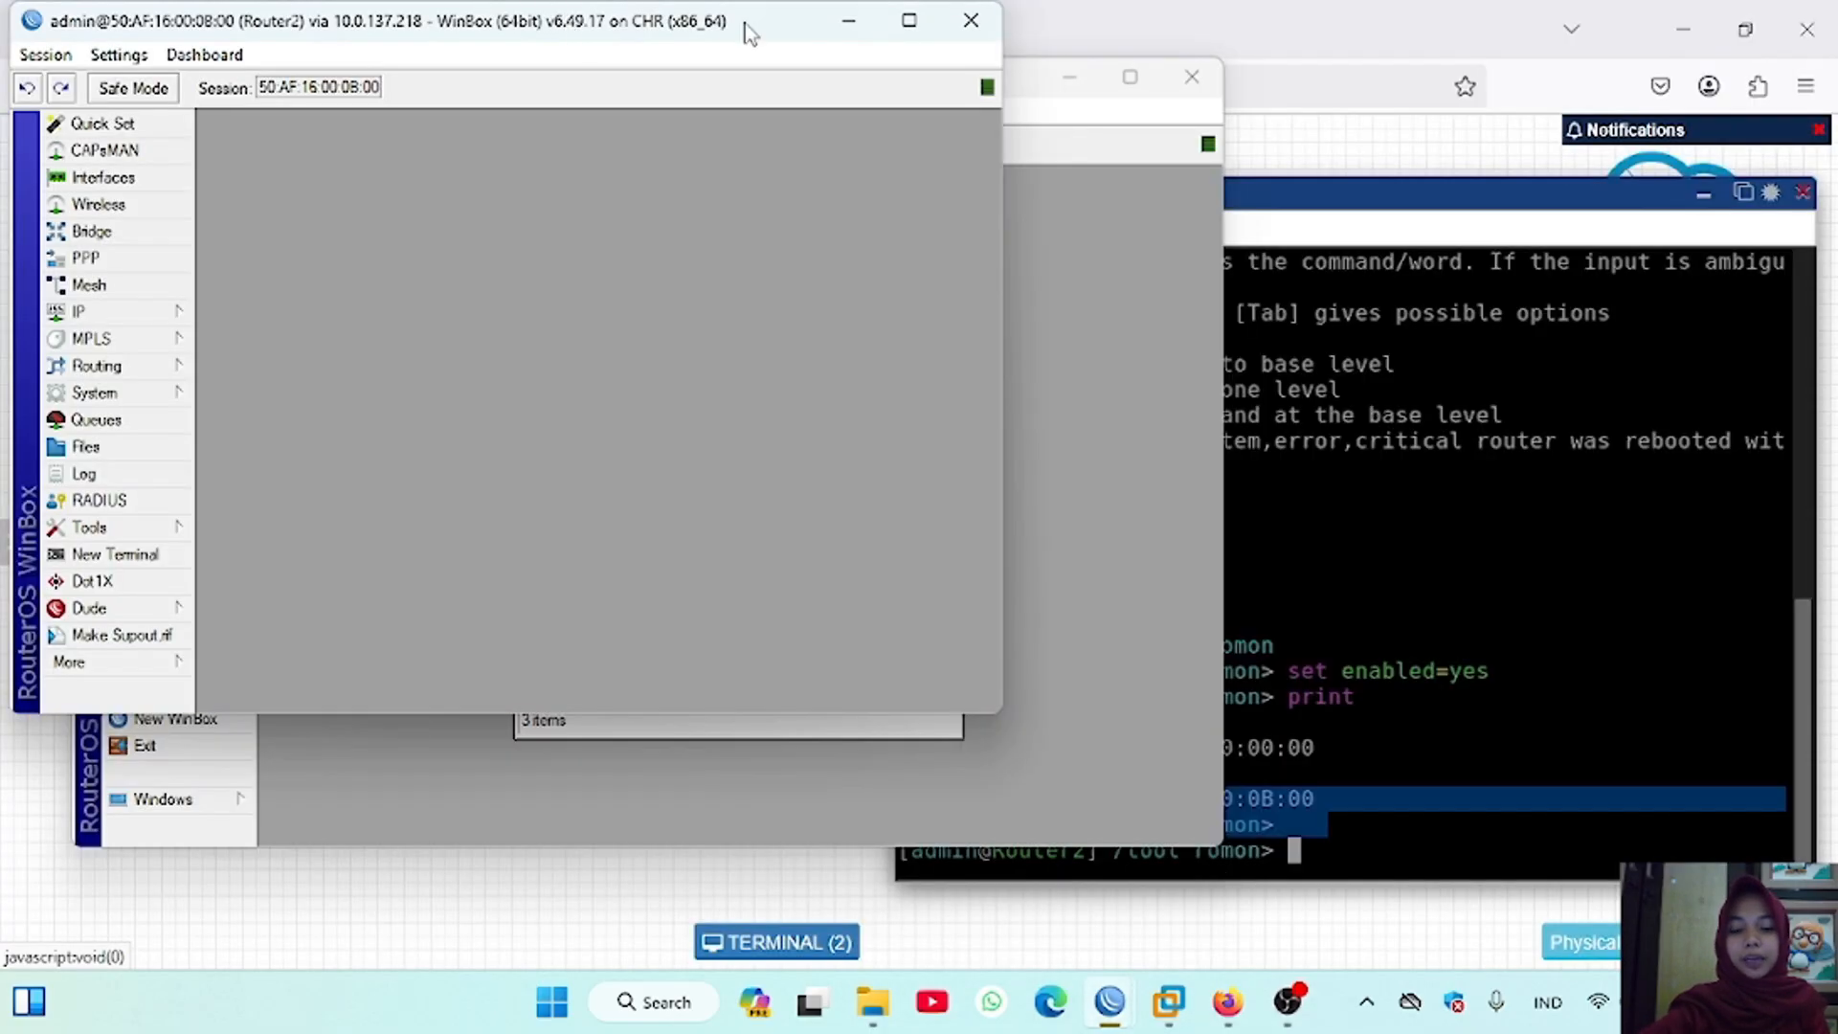
double_click(763, 8)
click(77, 361)
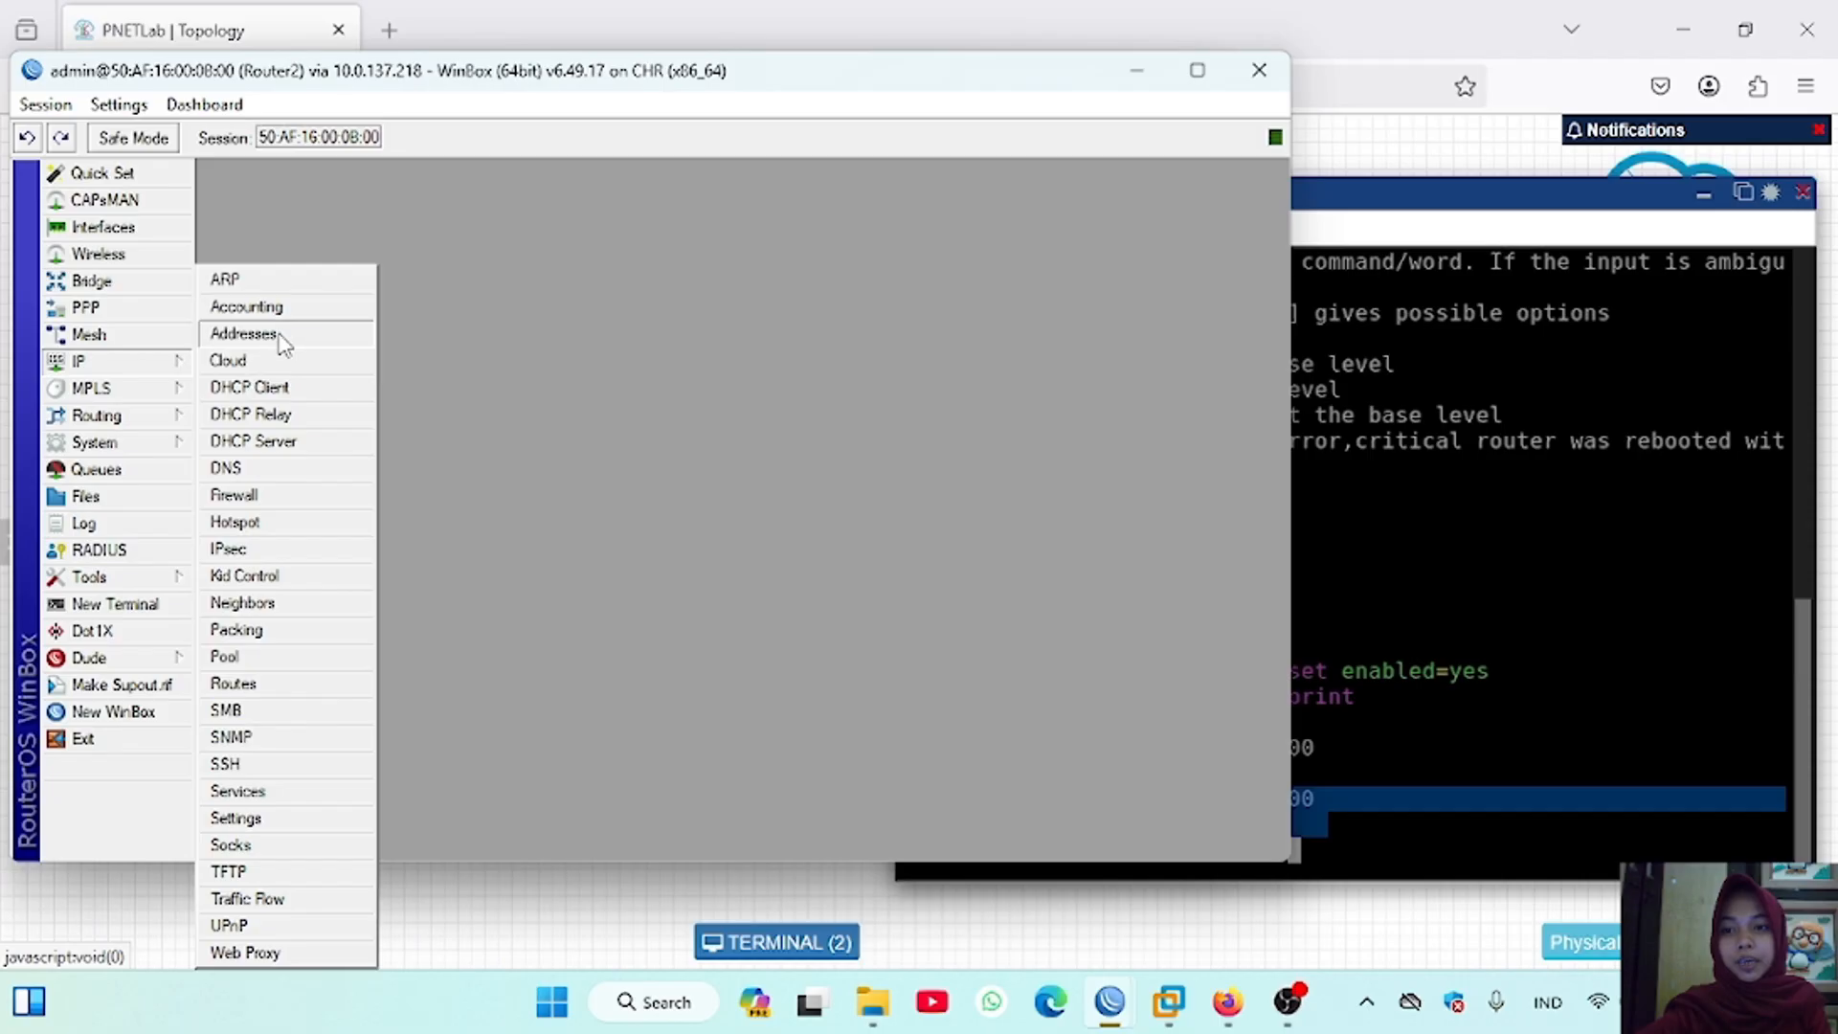
click(277, 341)
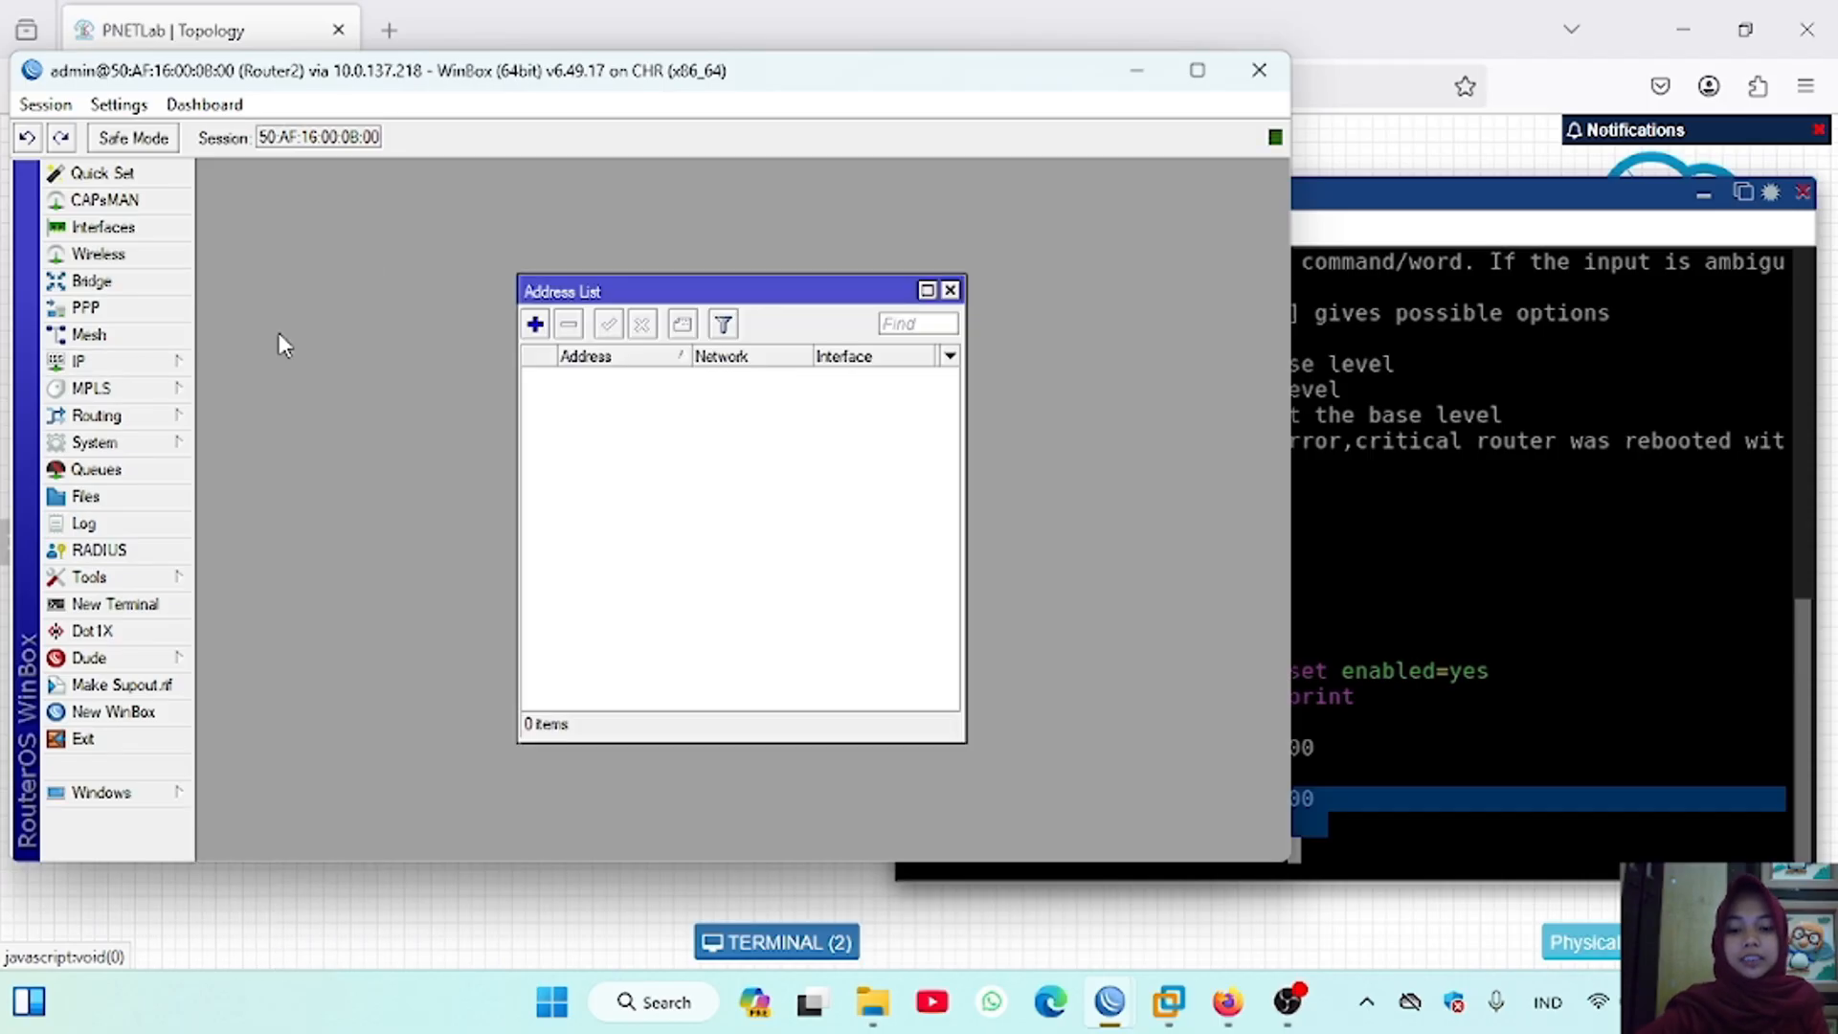
click(535, 325)
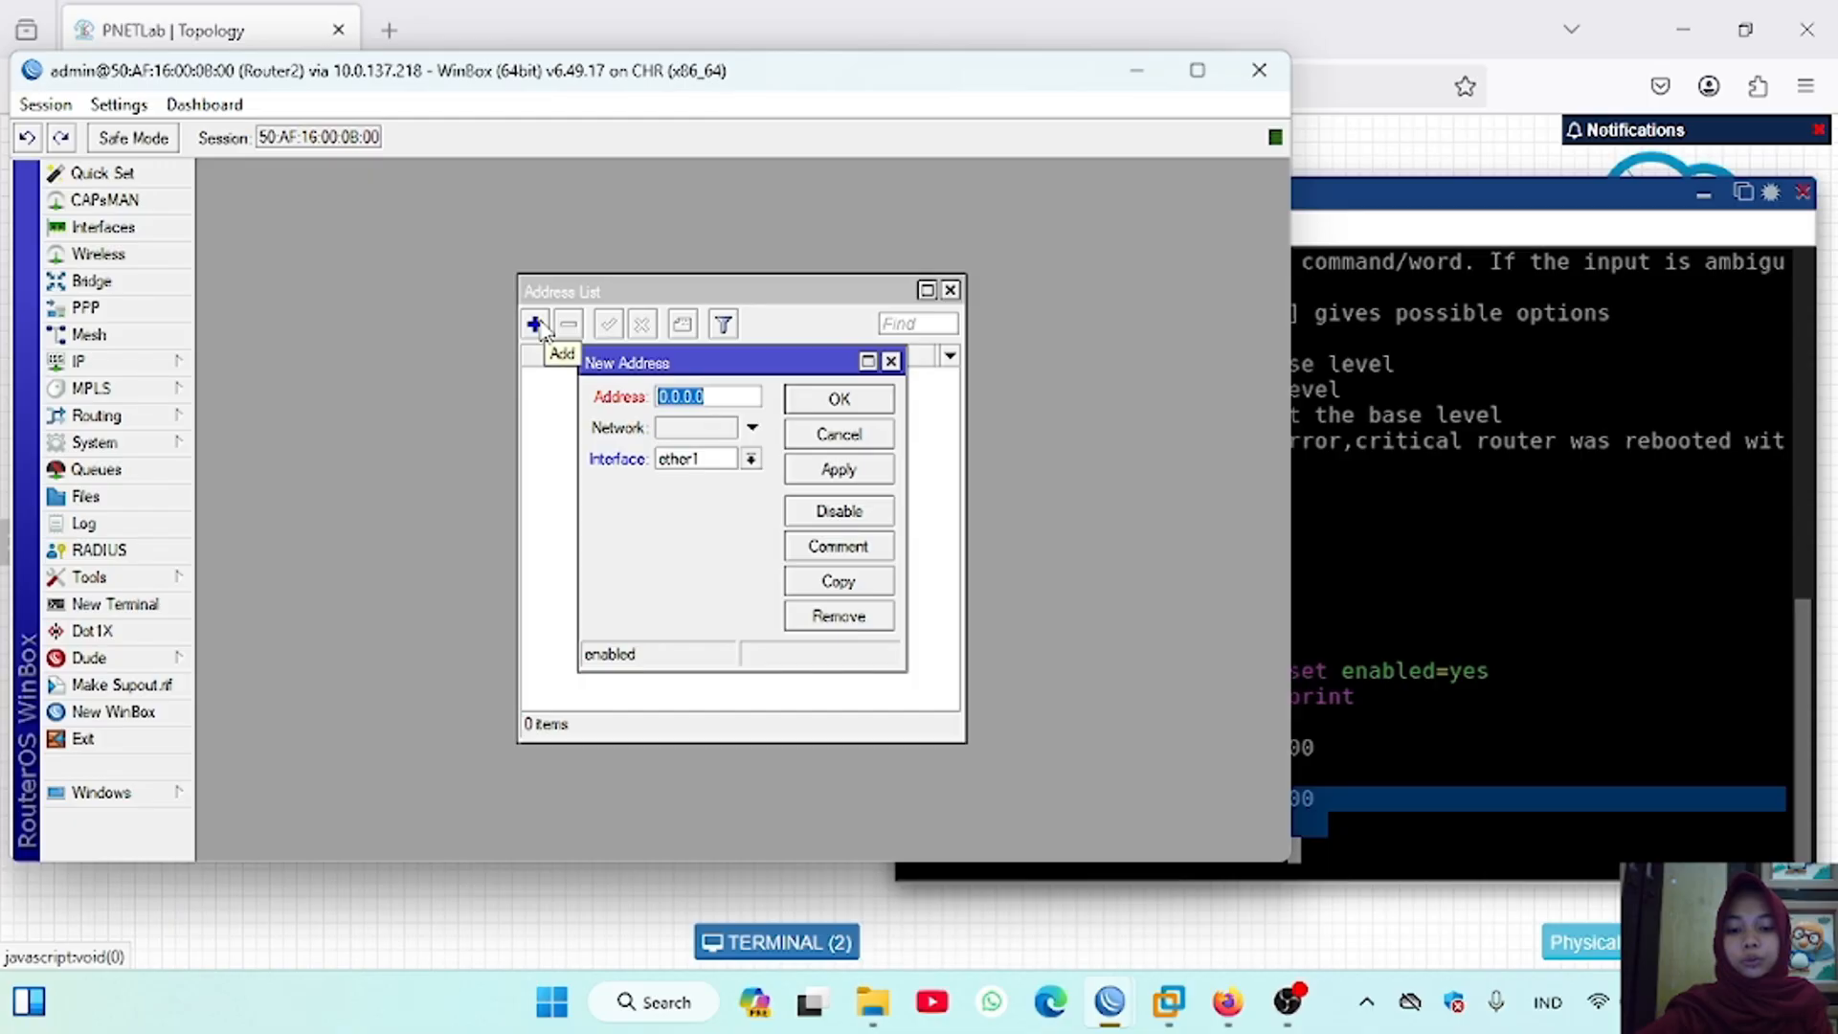
text(10.)
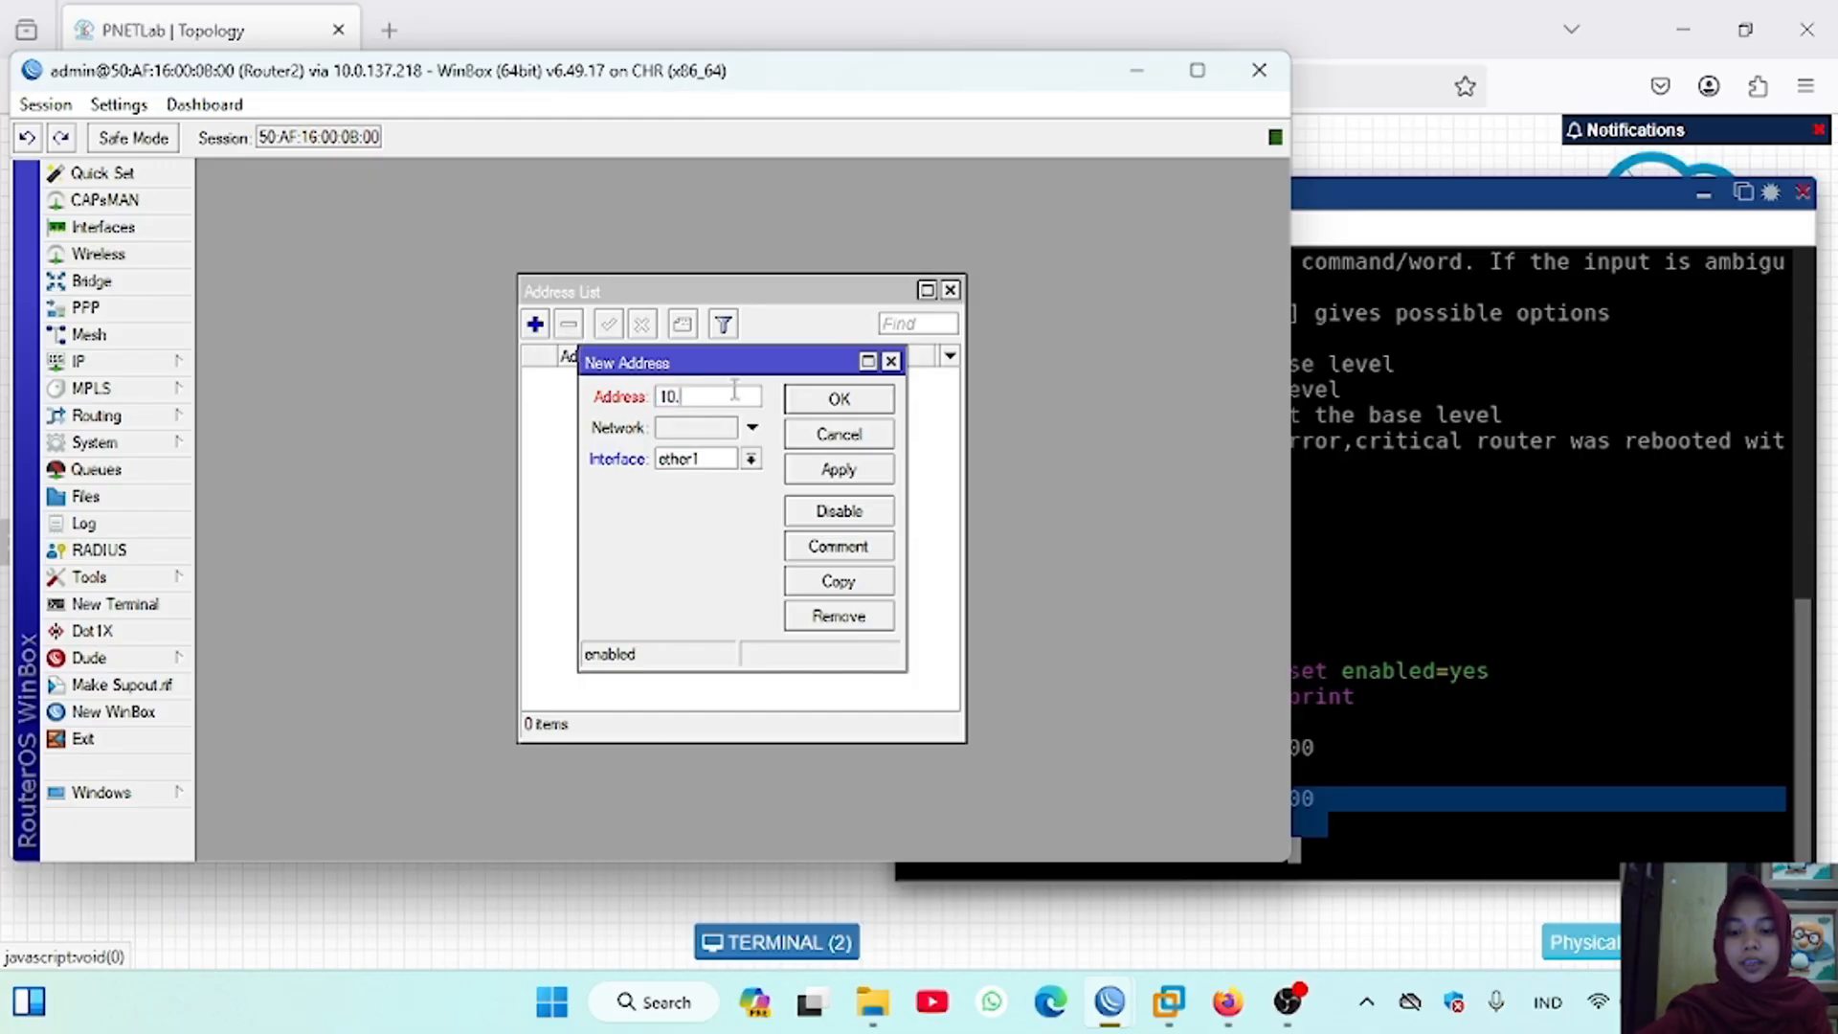
text(10.10.2/24)
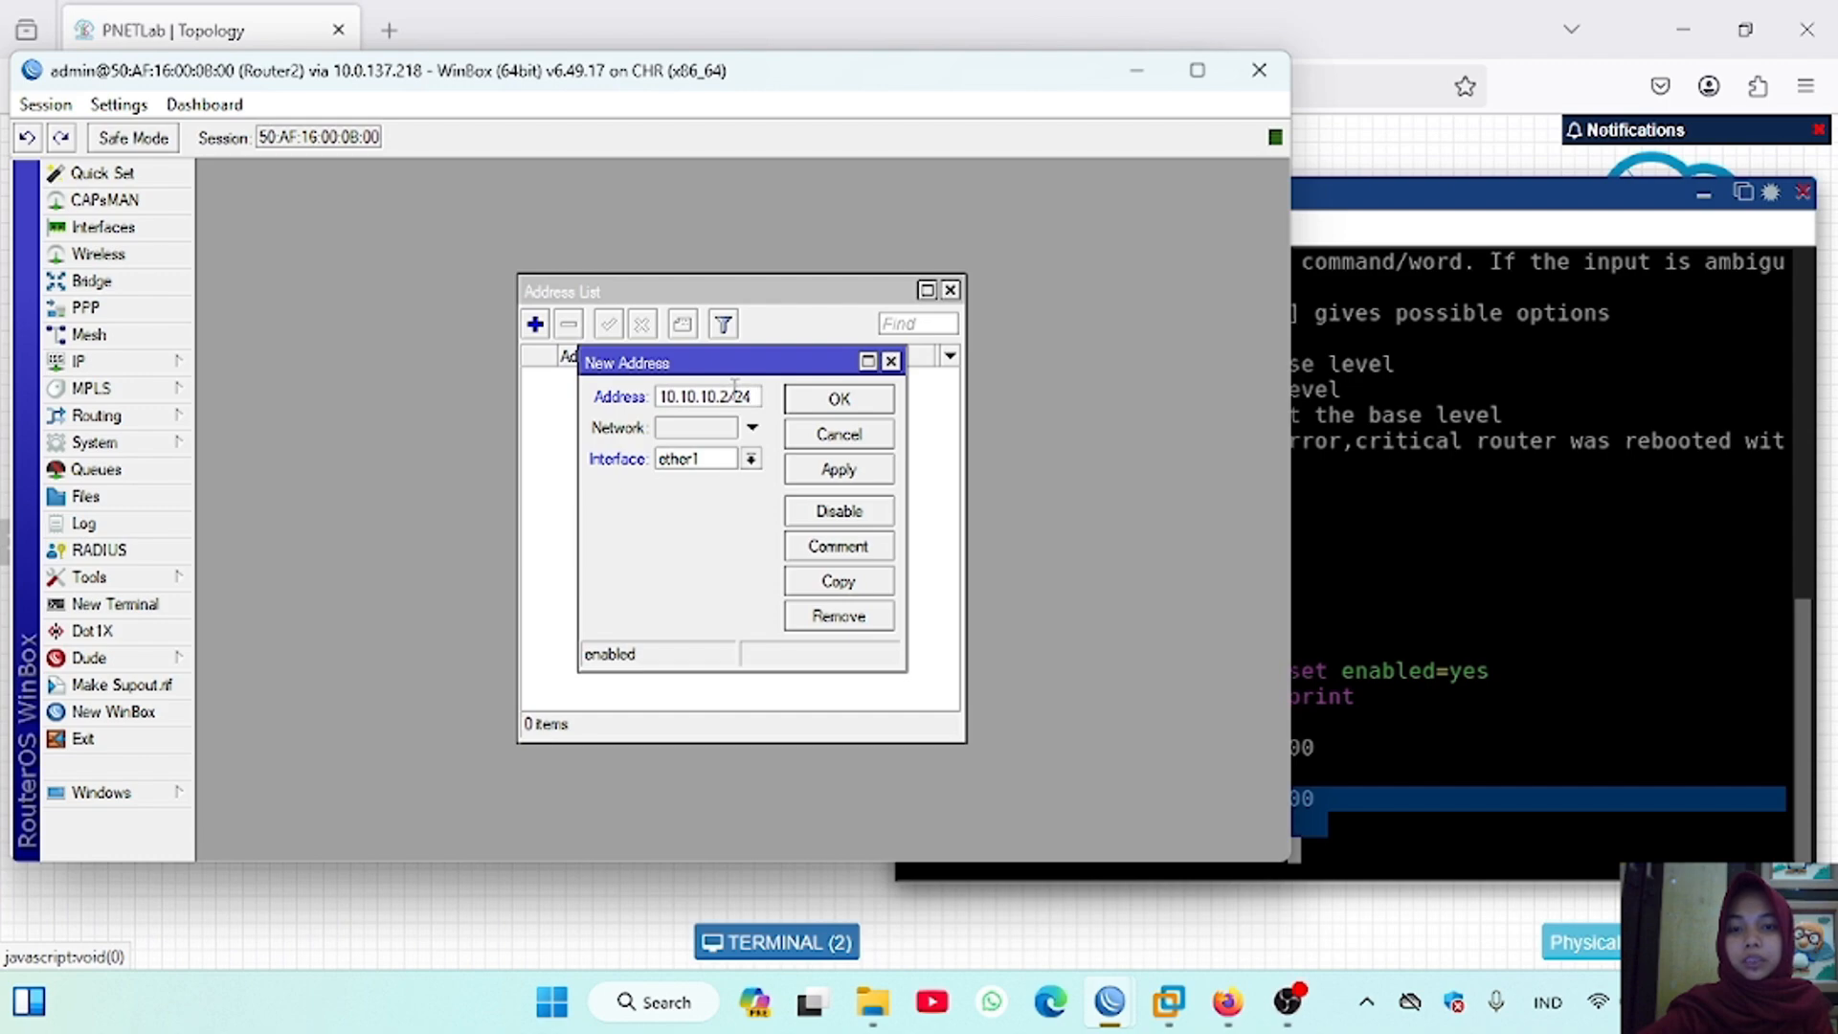
click(702, 467)
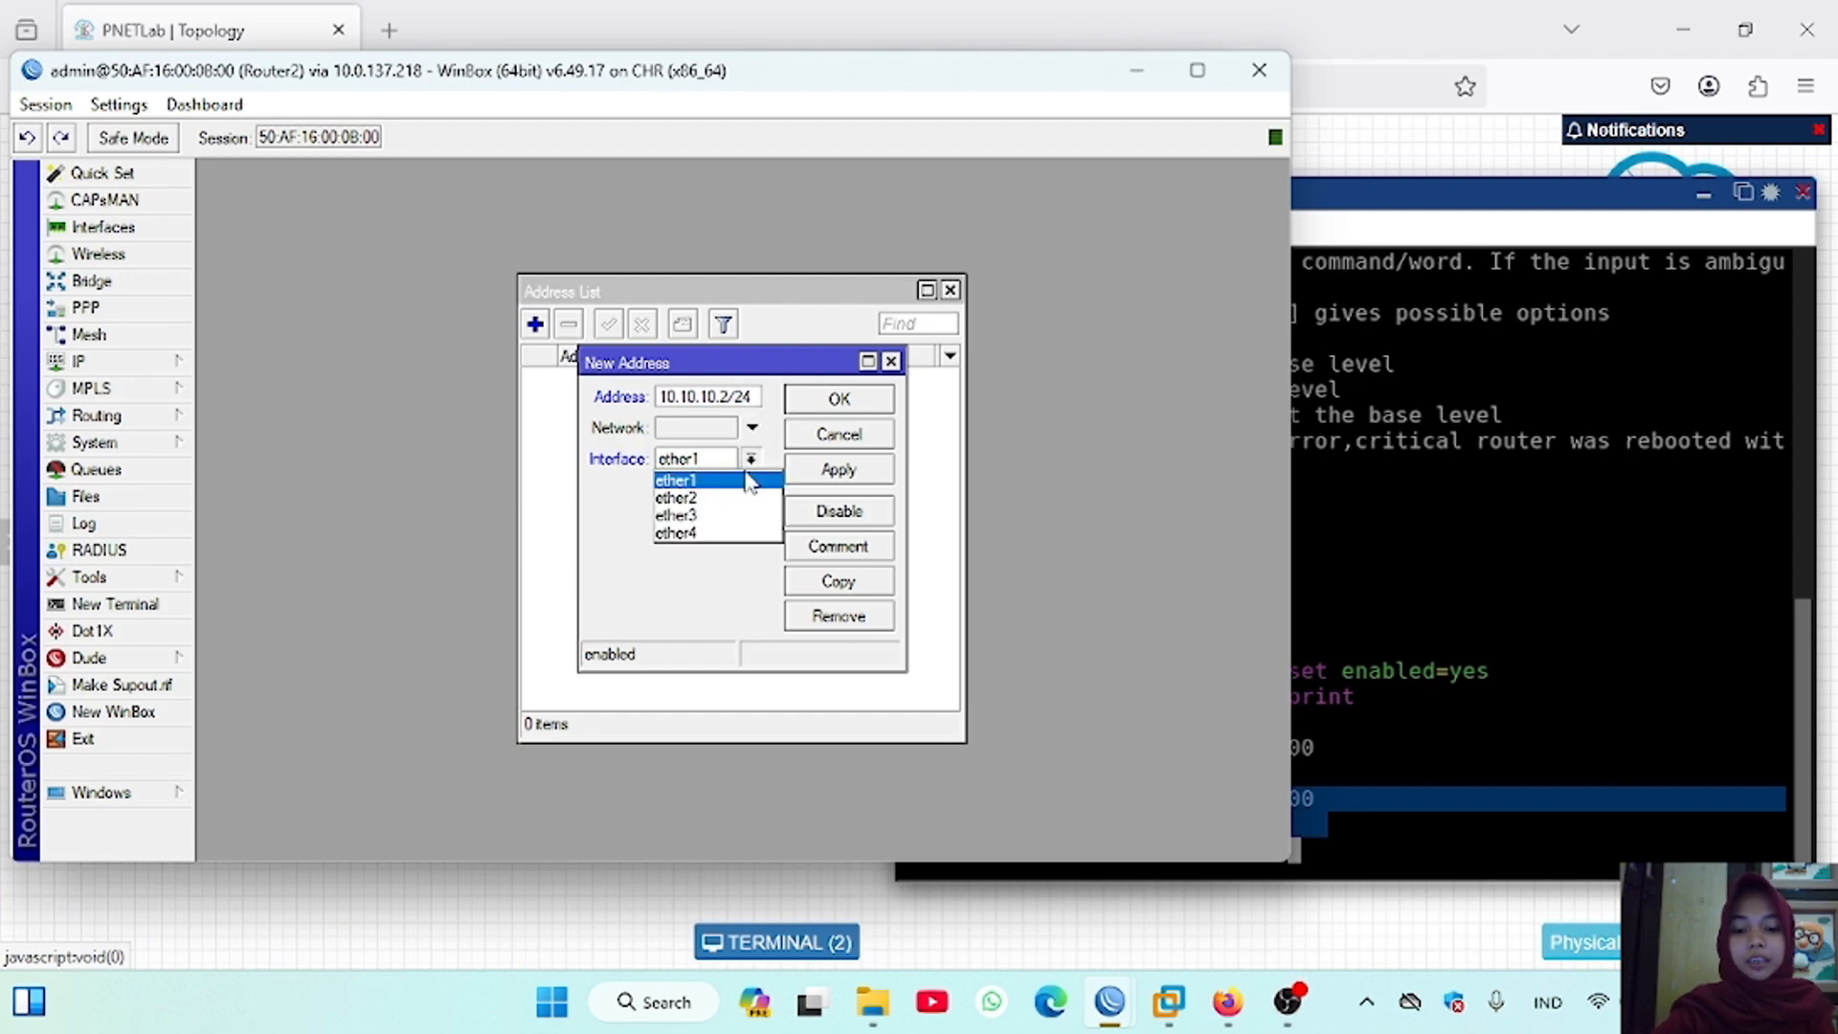
click(727, 478)
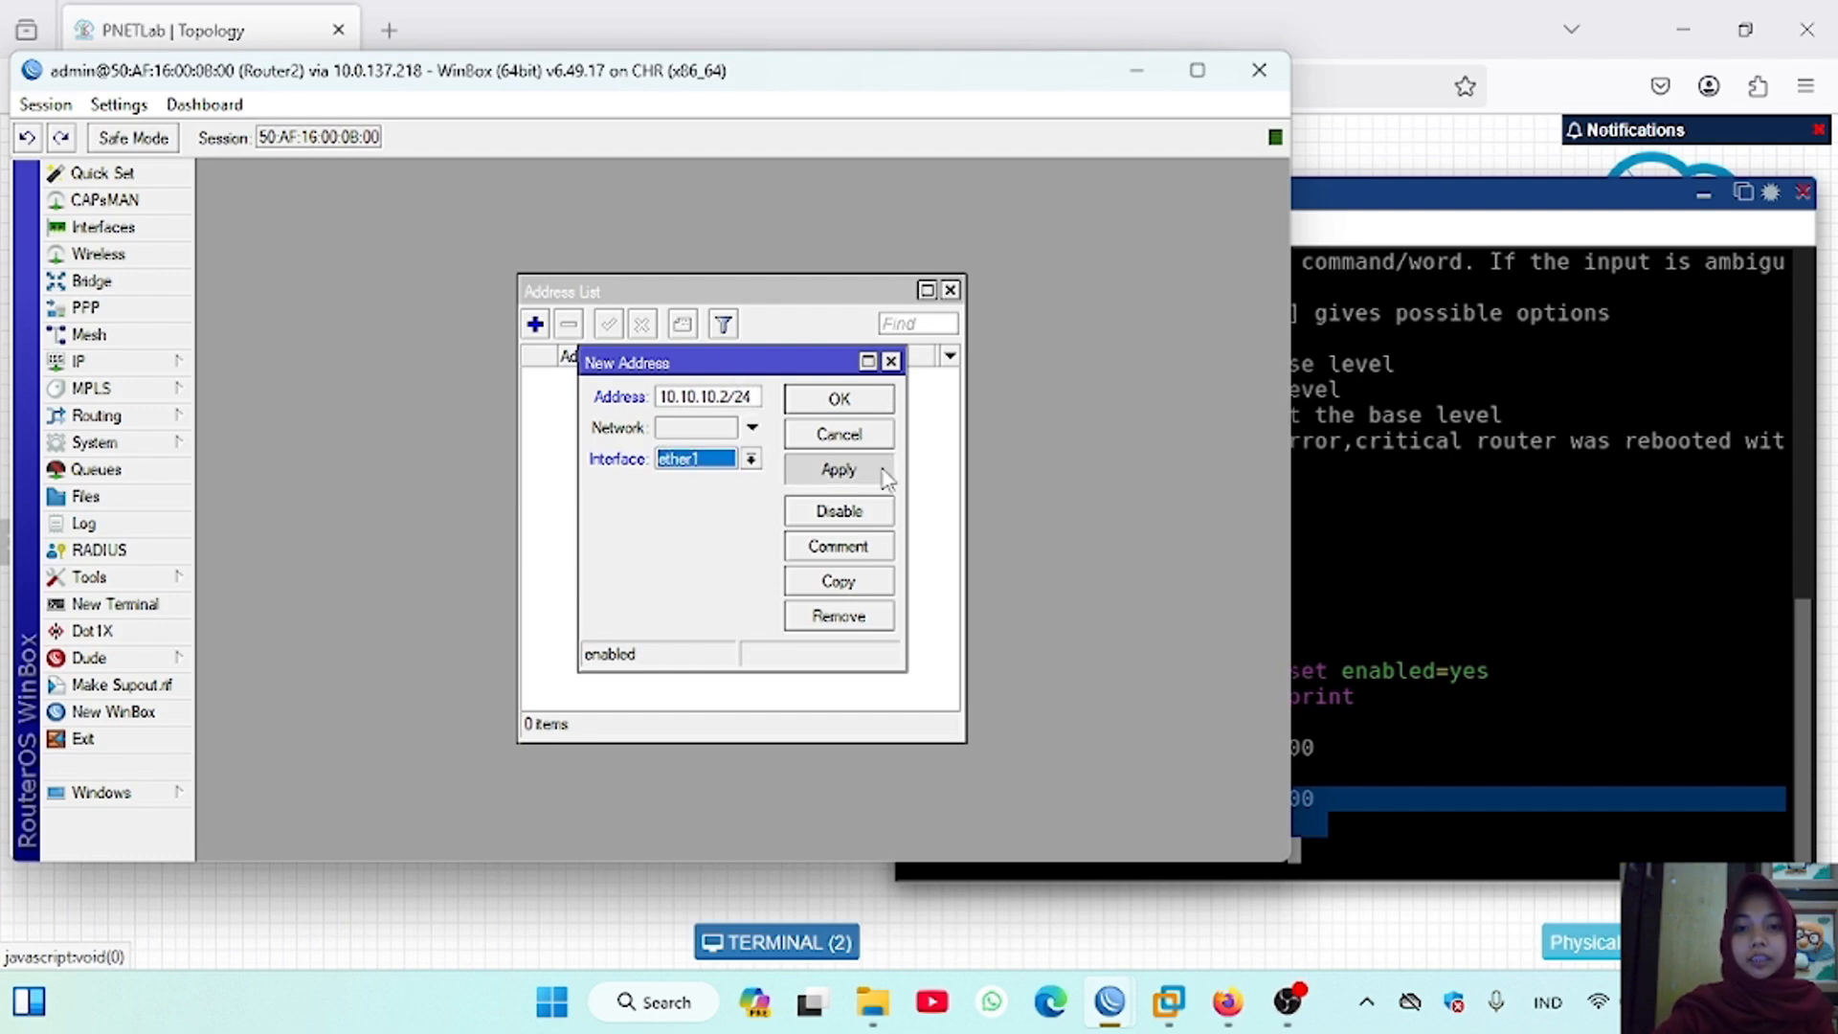
click(882, 468)
click(868, 398)
Step: Add the IP address 192.168.2.1/24 on Router2's ether2 interface
click(535, 324)
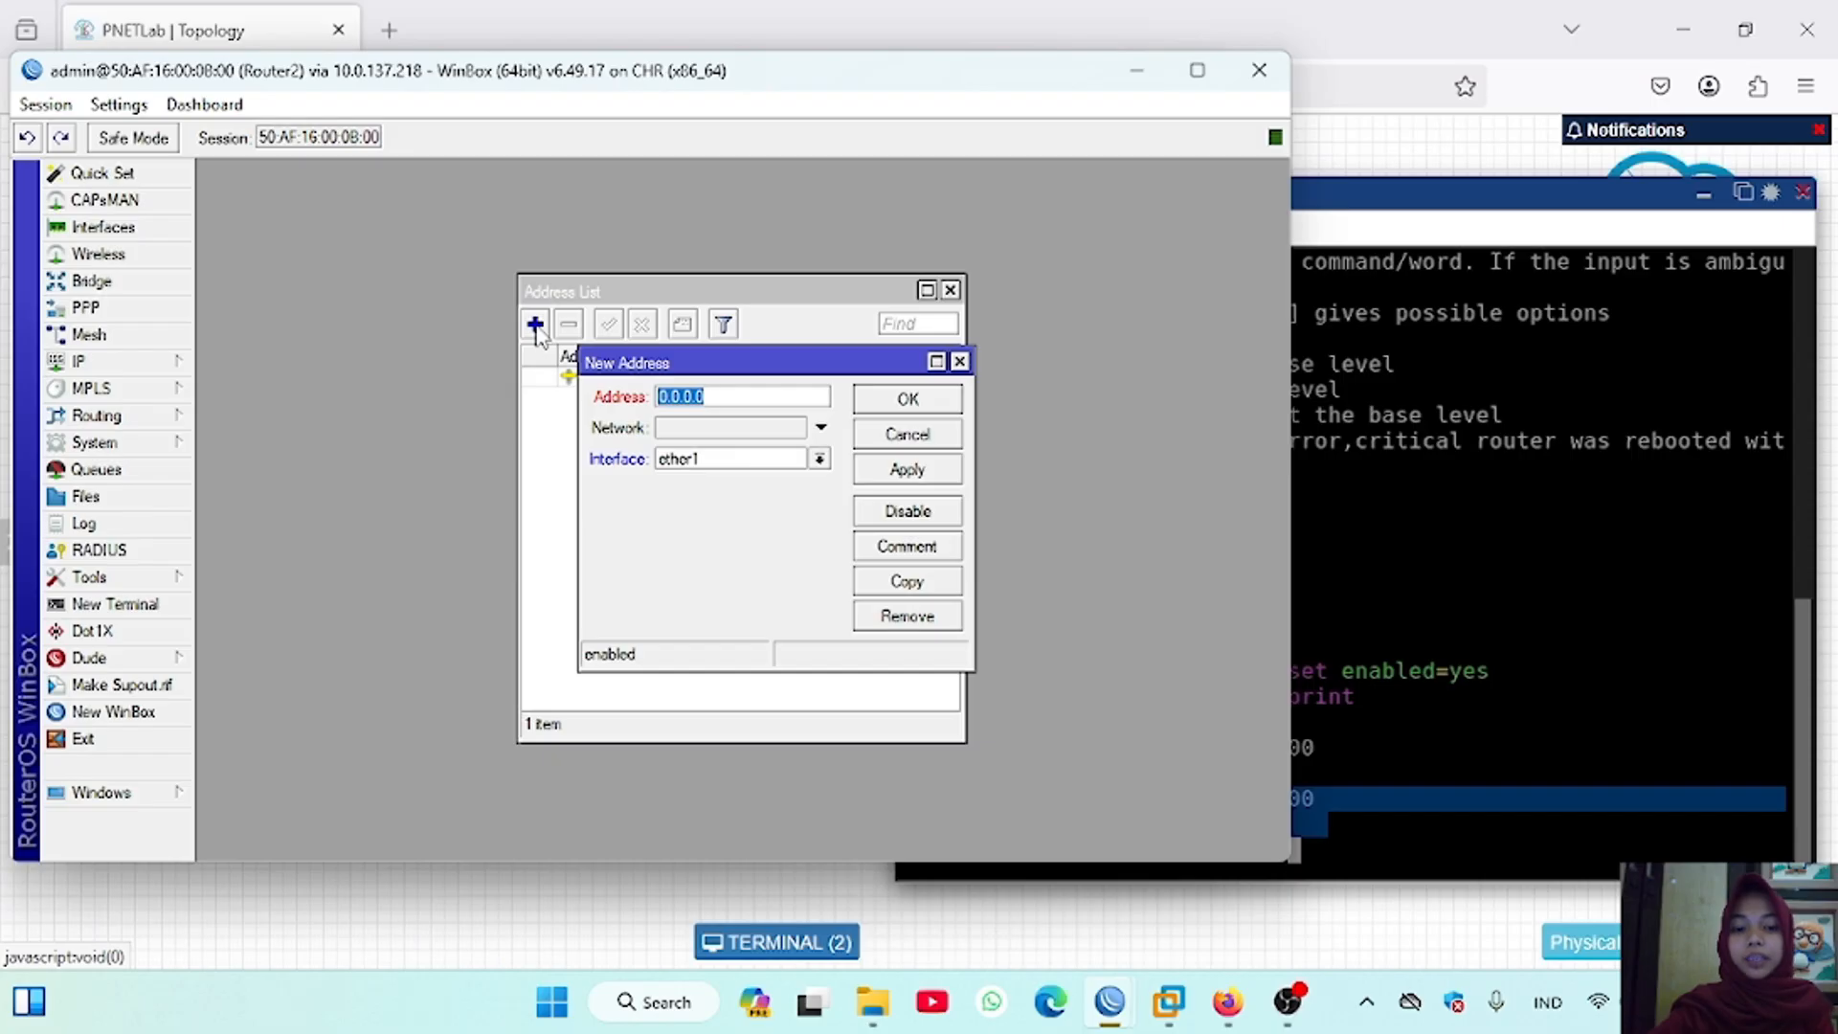
key(BackSpace)
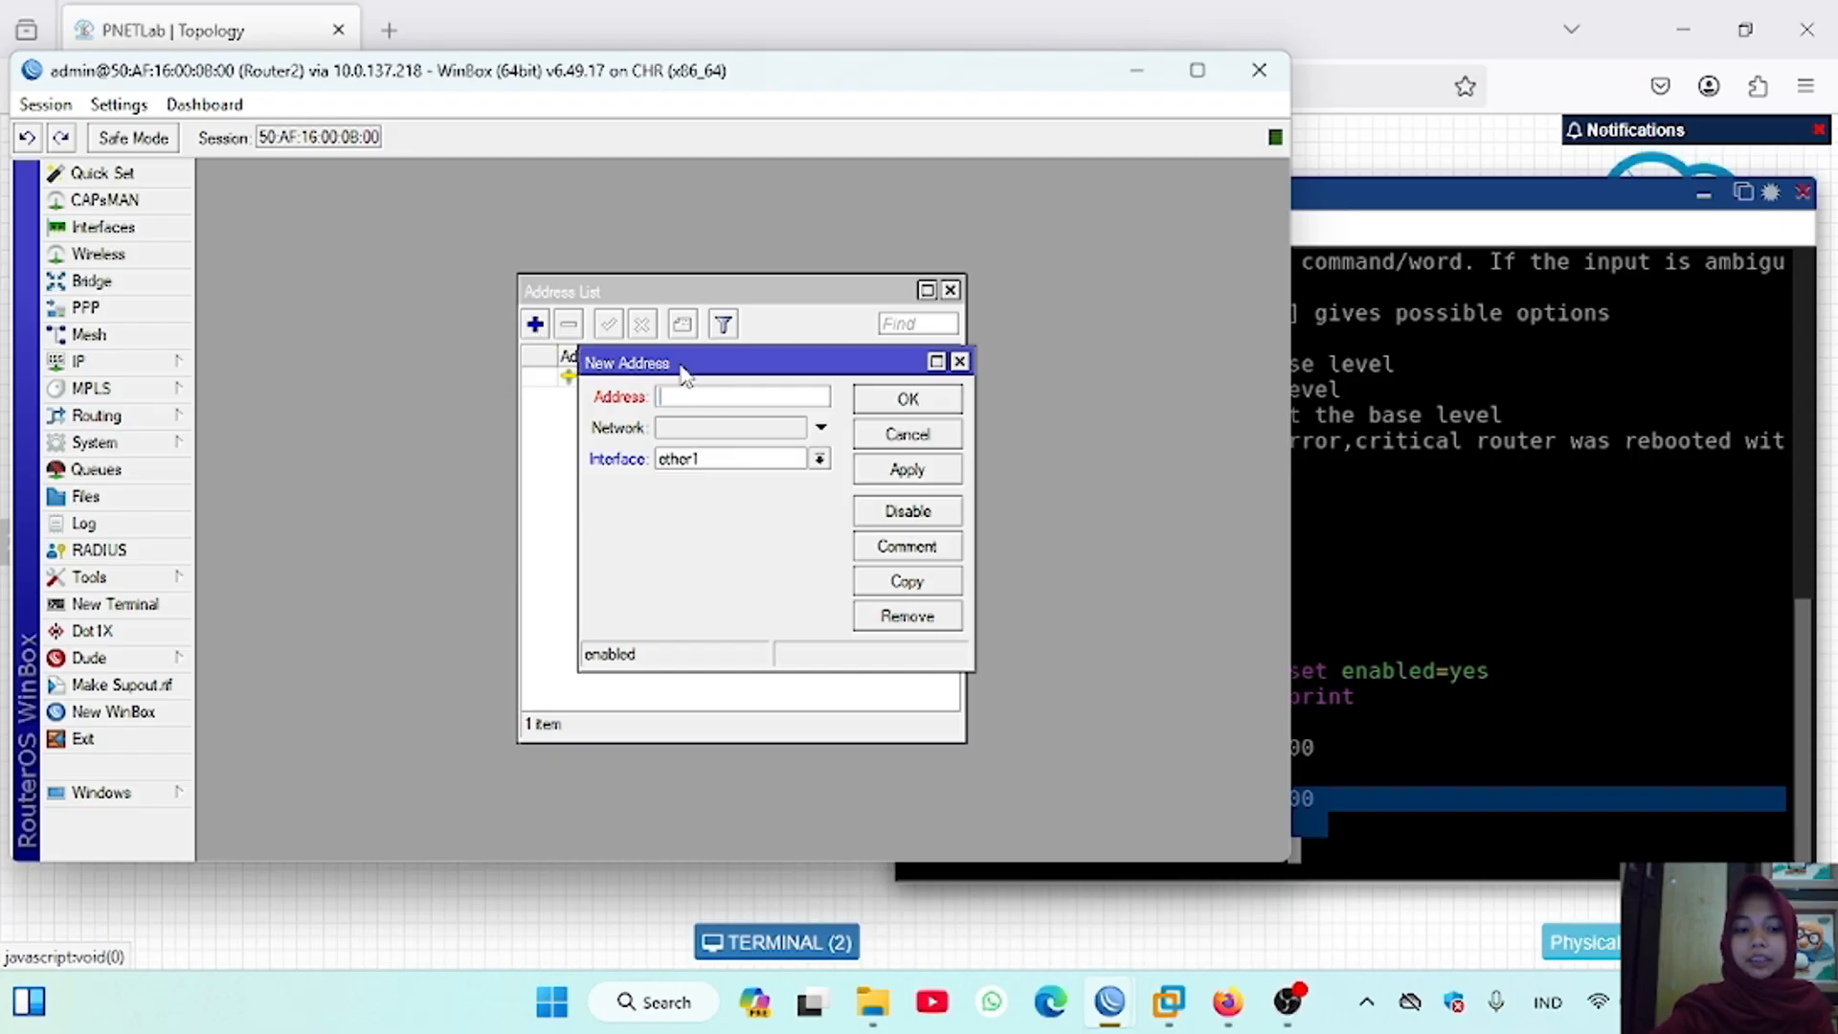
text(192.168.2.1/24)
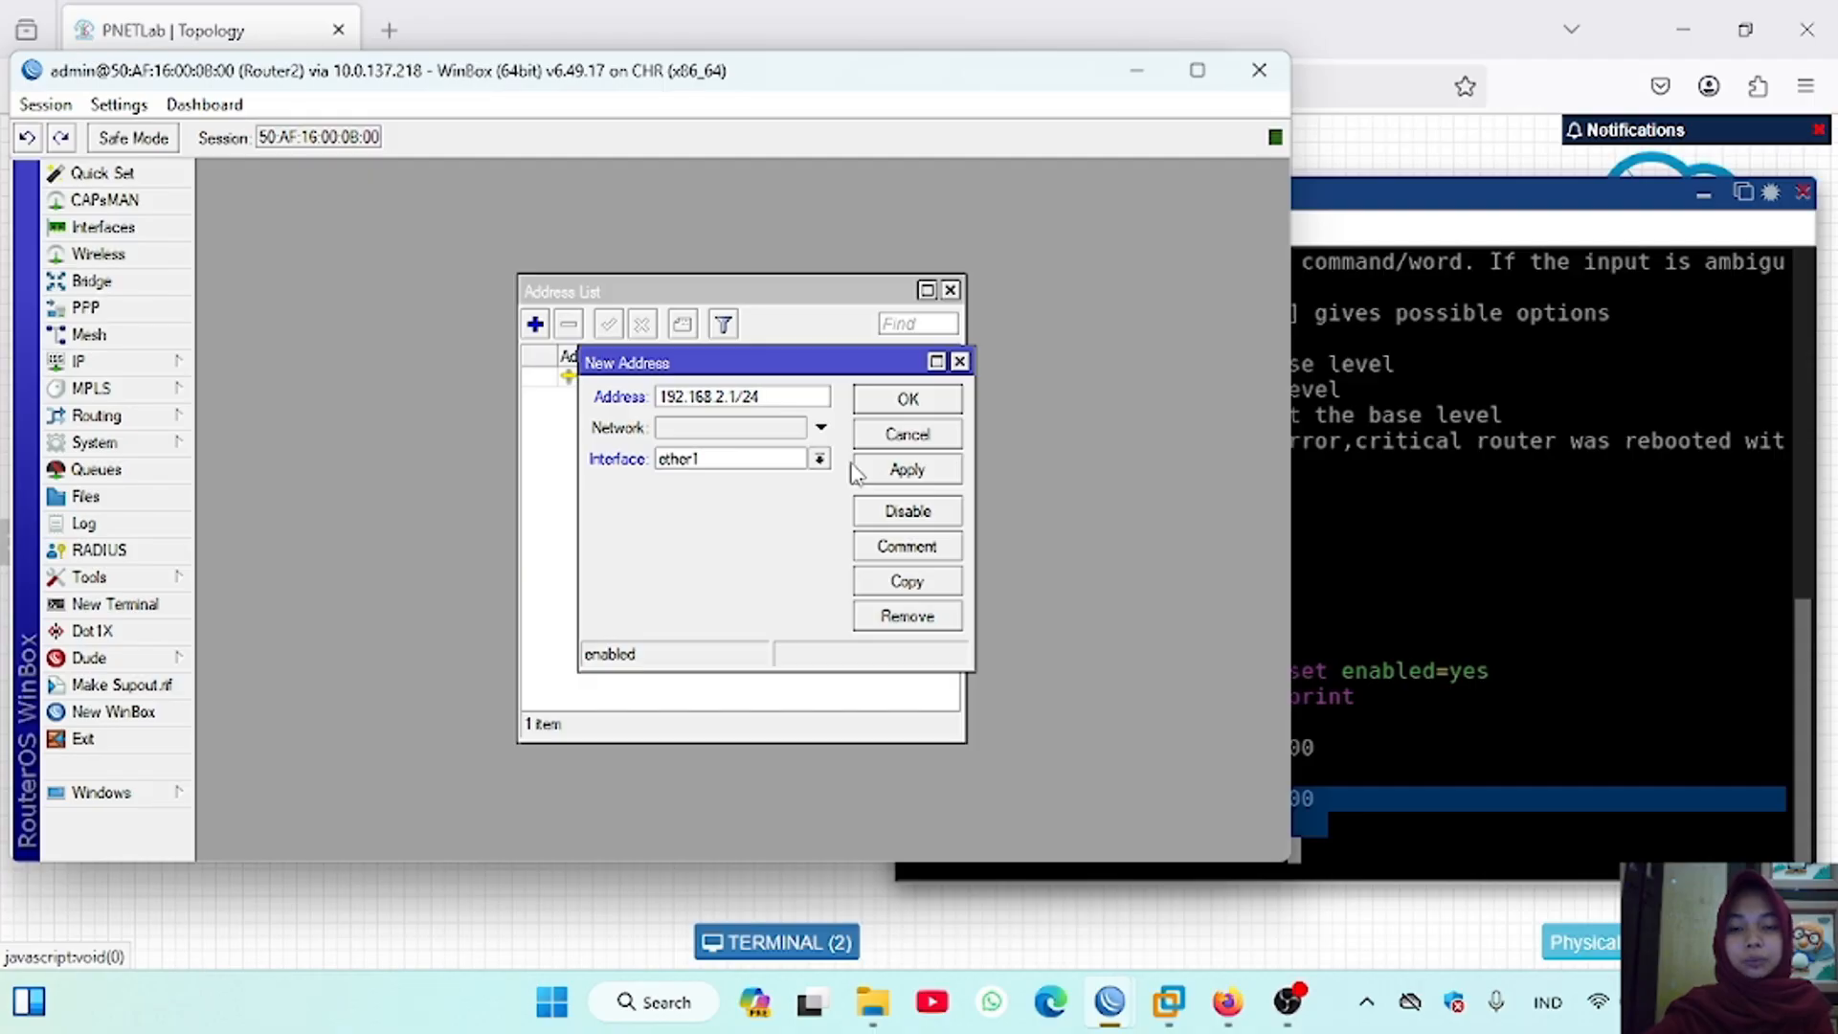
click(819, 458)
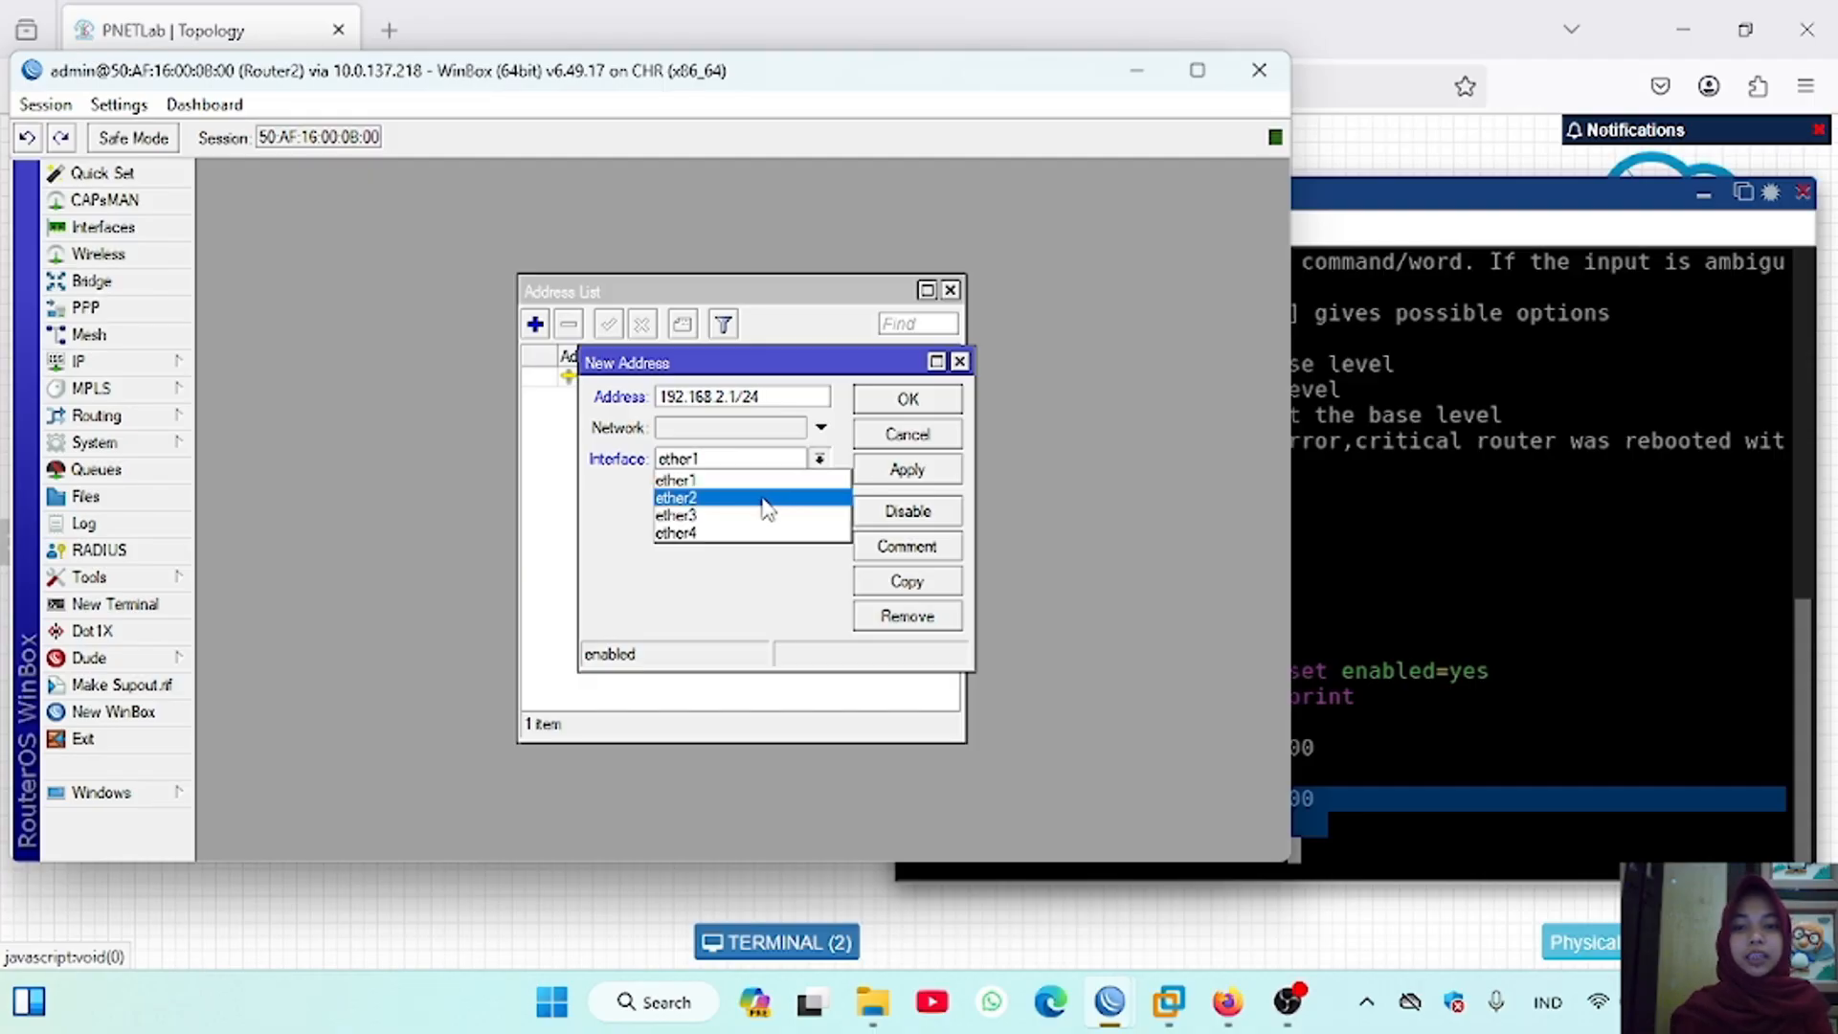
click(767, 499)
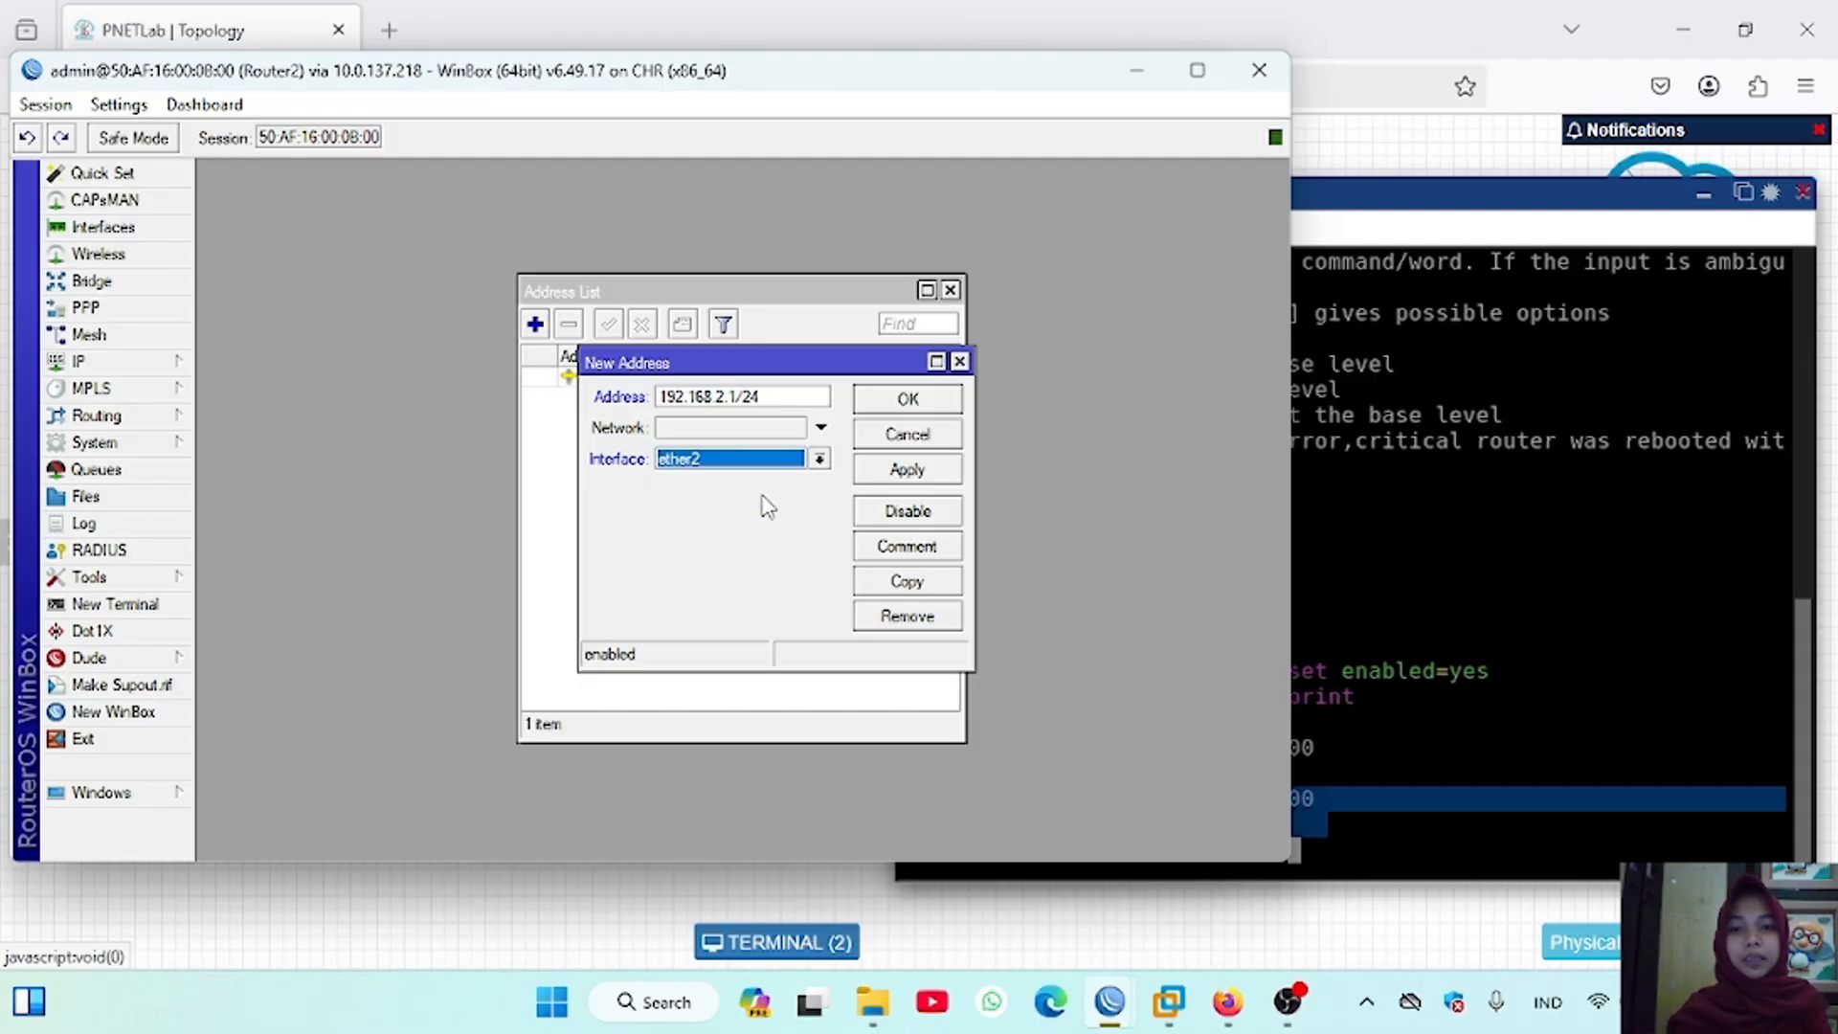
click(922, 471)
click(924, 402)
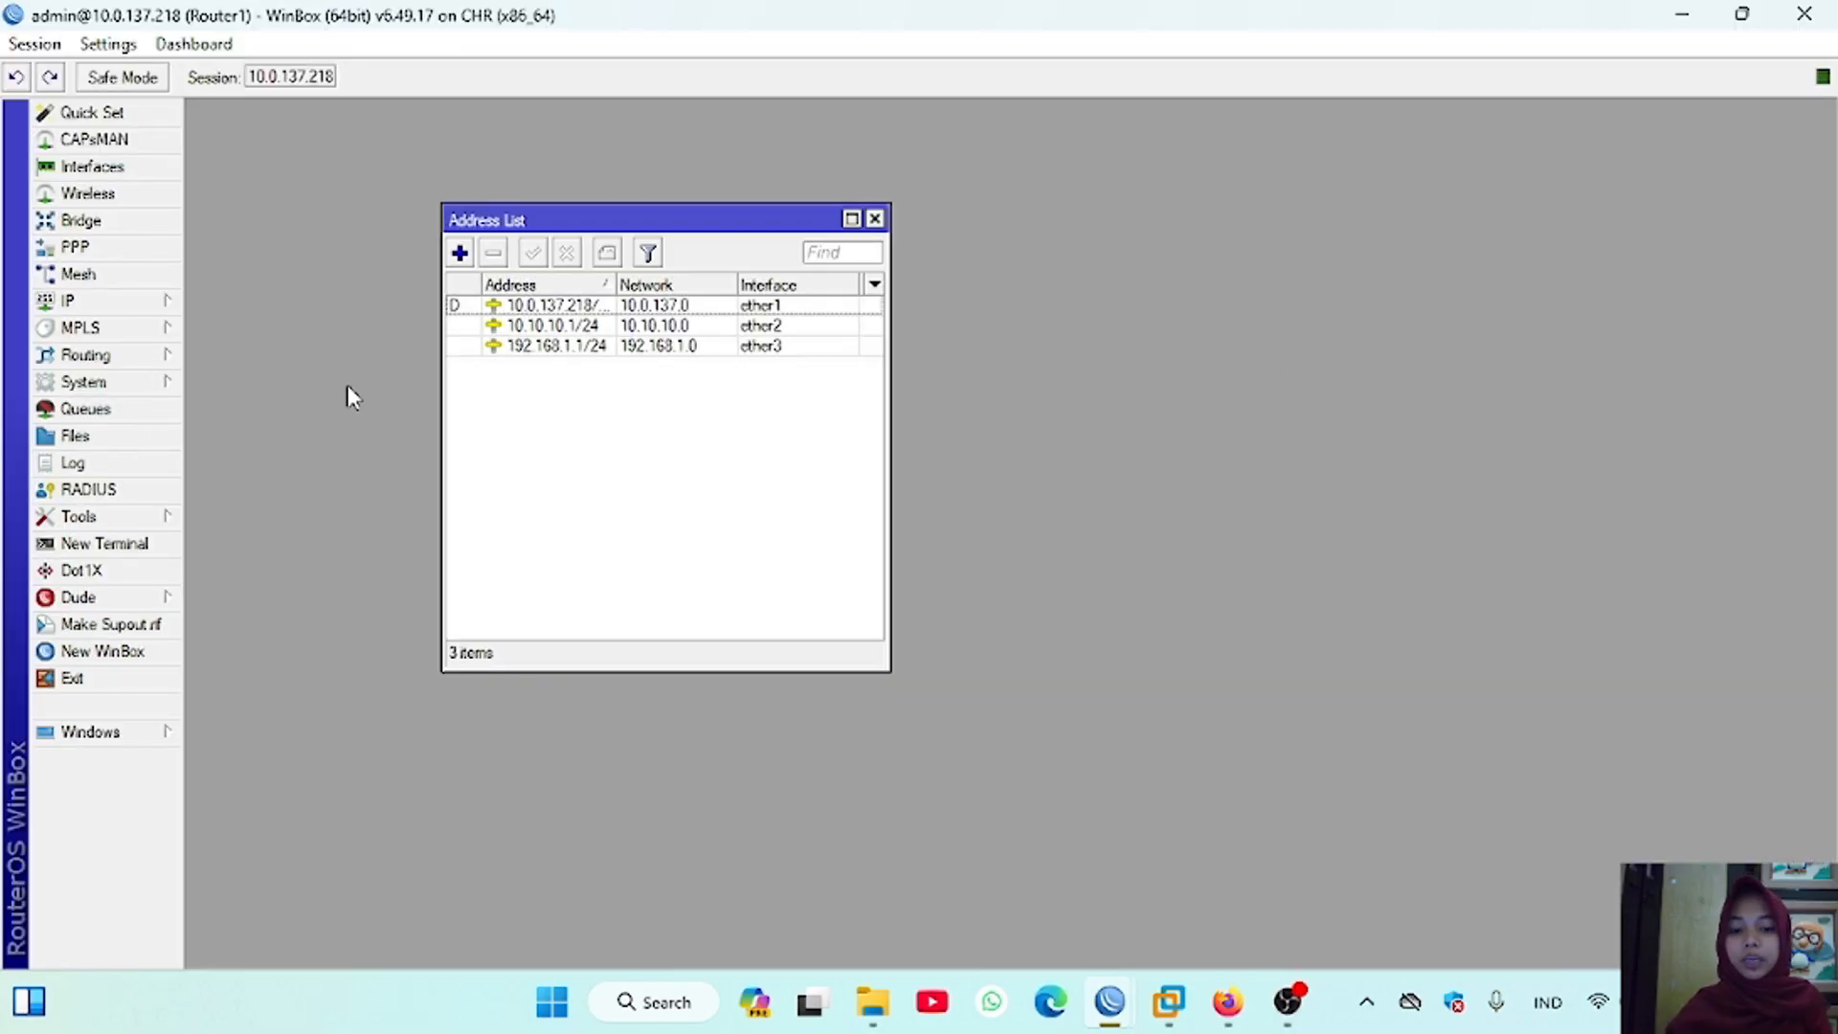
Step: Open the IP route lists in both Router1's and Router2's WinBox sessions, and return to Router1's session
click(67, 299)
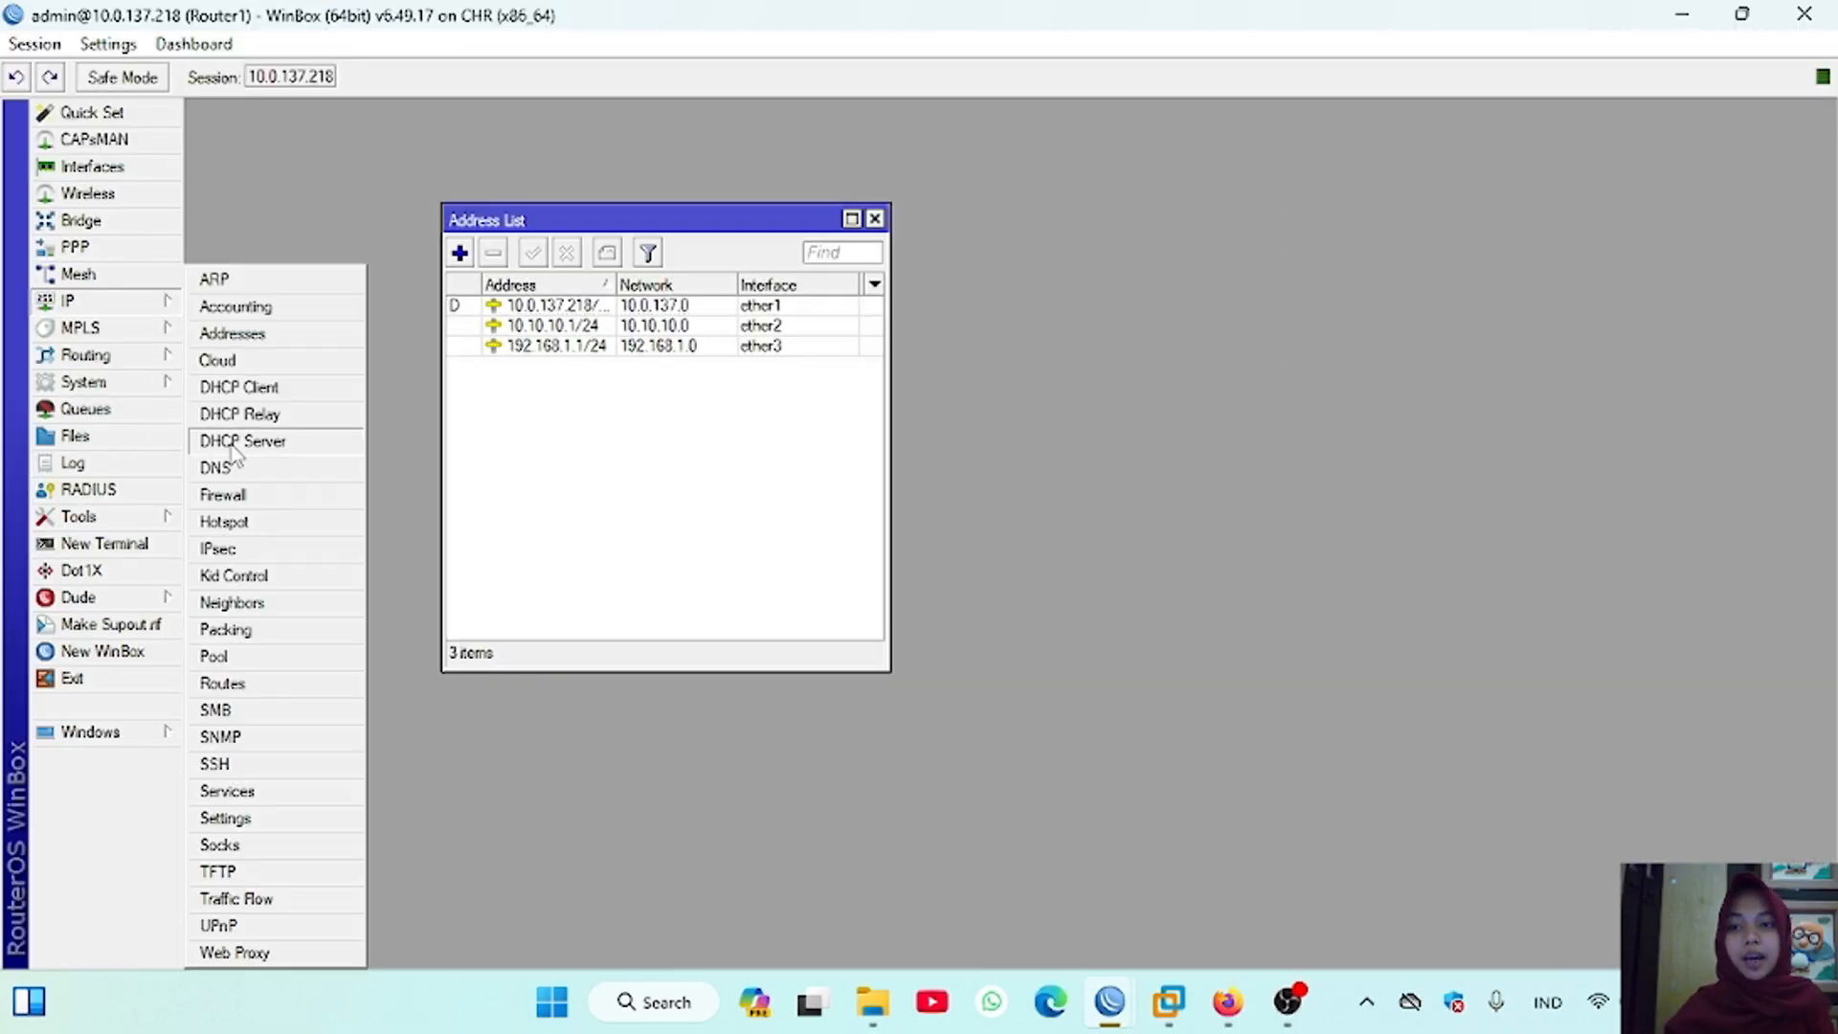
click(239, 677)
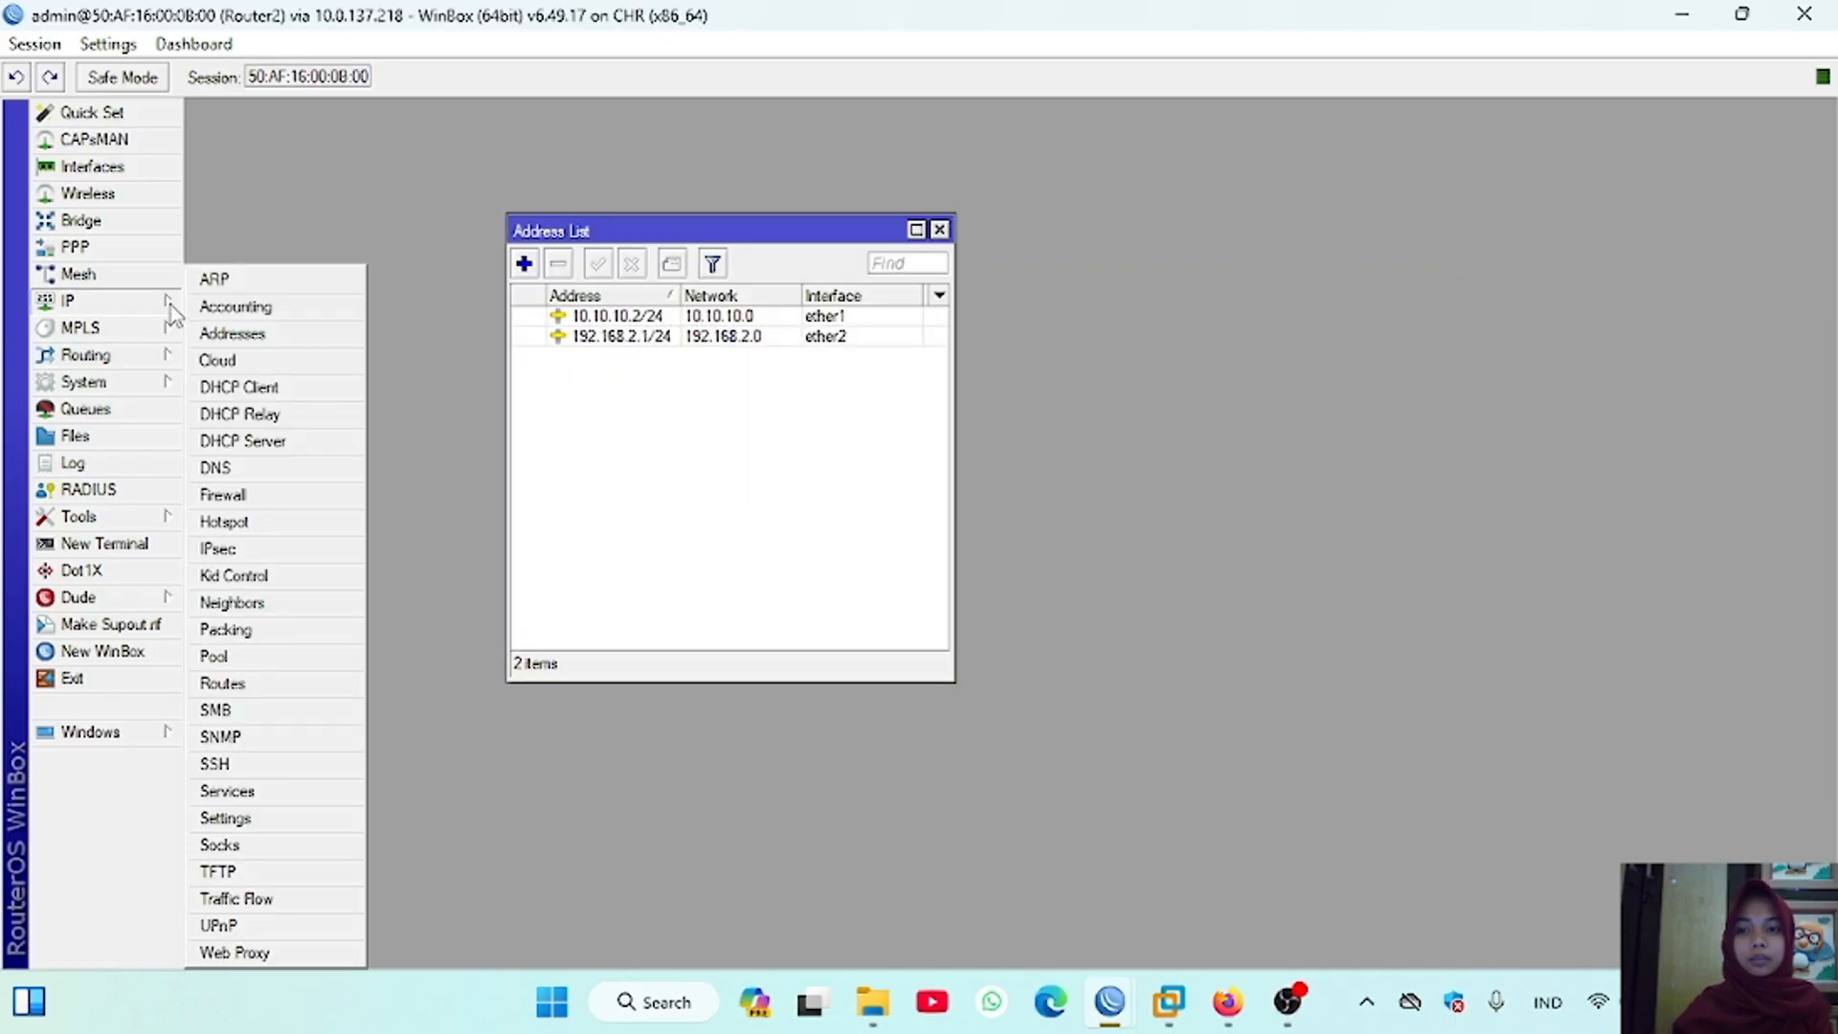
click(244, 677)
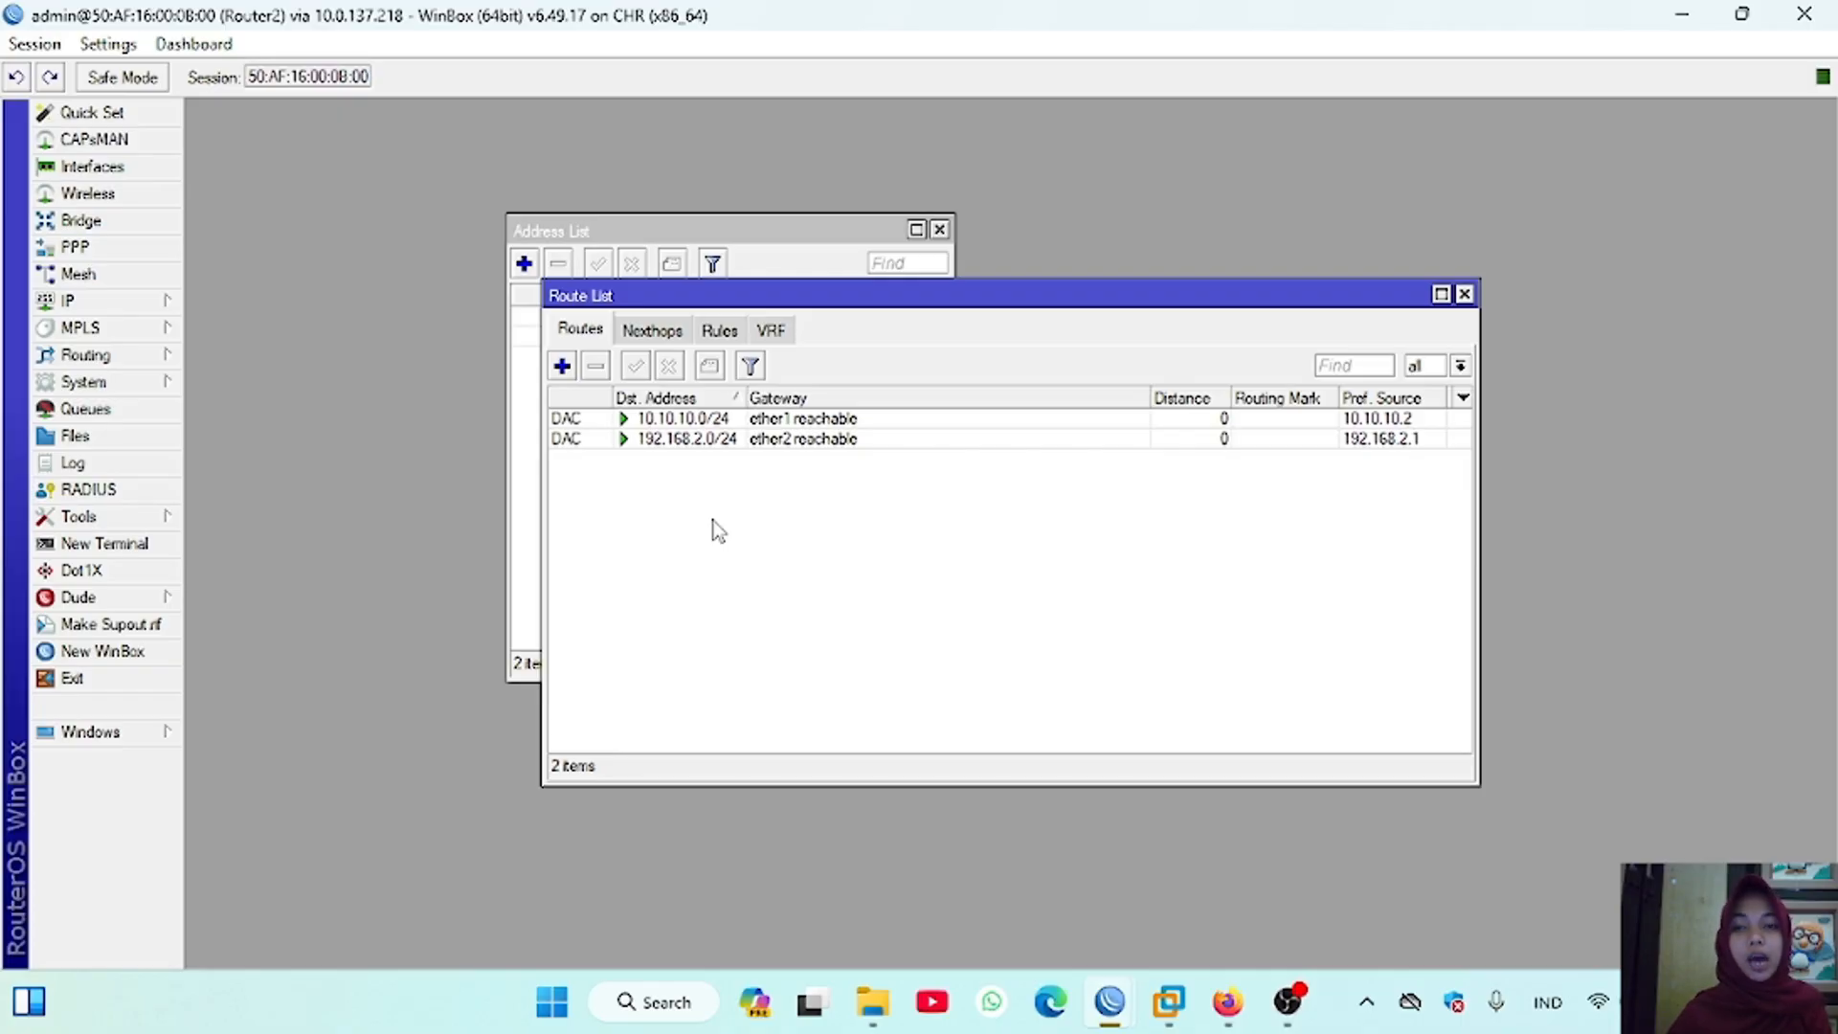
click(1101, 995)
click(961, 876)
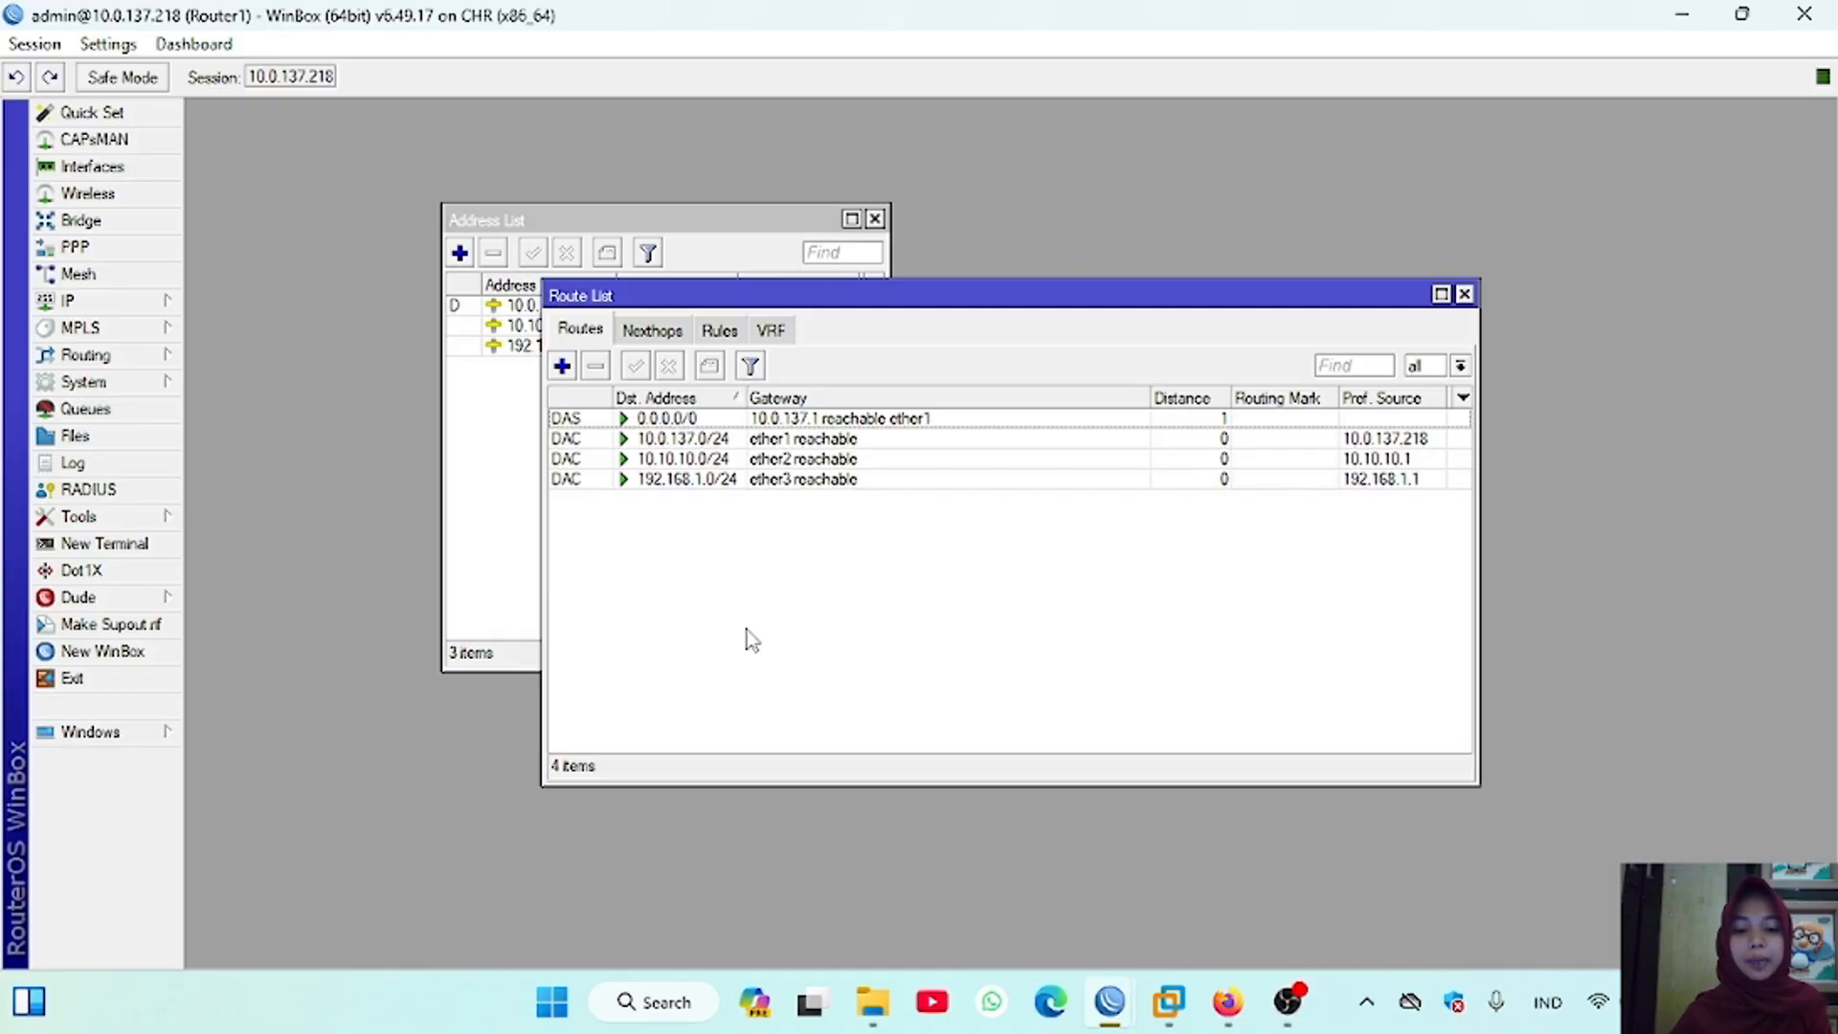
Step: Add a static route on Router1 to destination 192.168.2.0/24 via gateway 10.10.10.2
click(562, 366)
text(192)
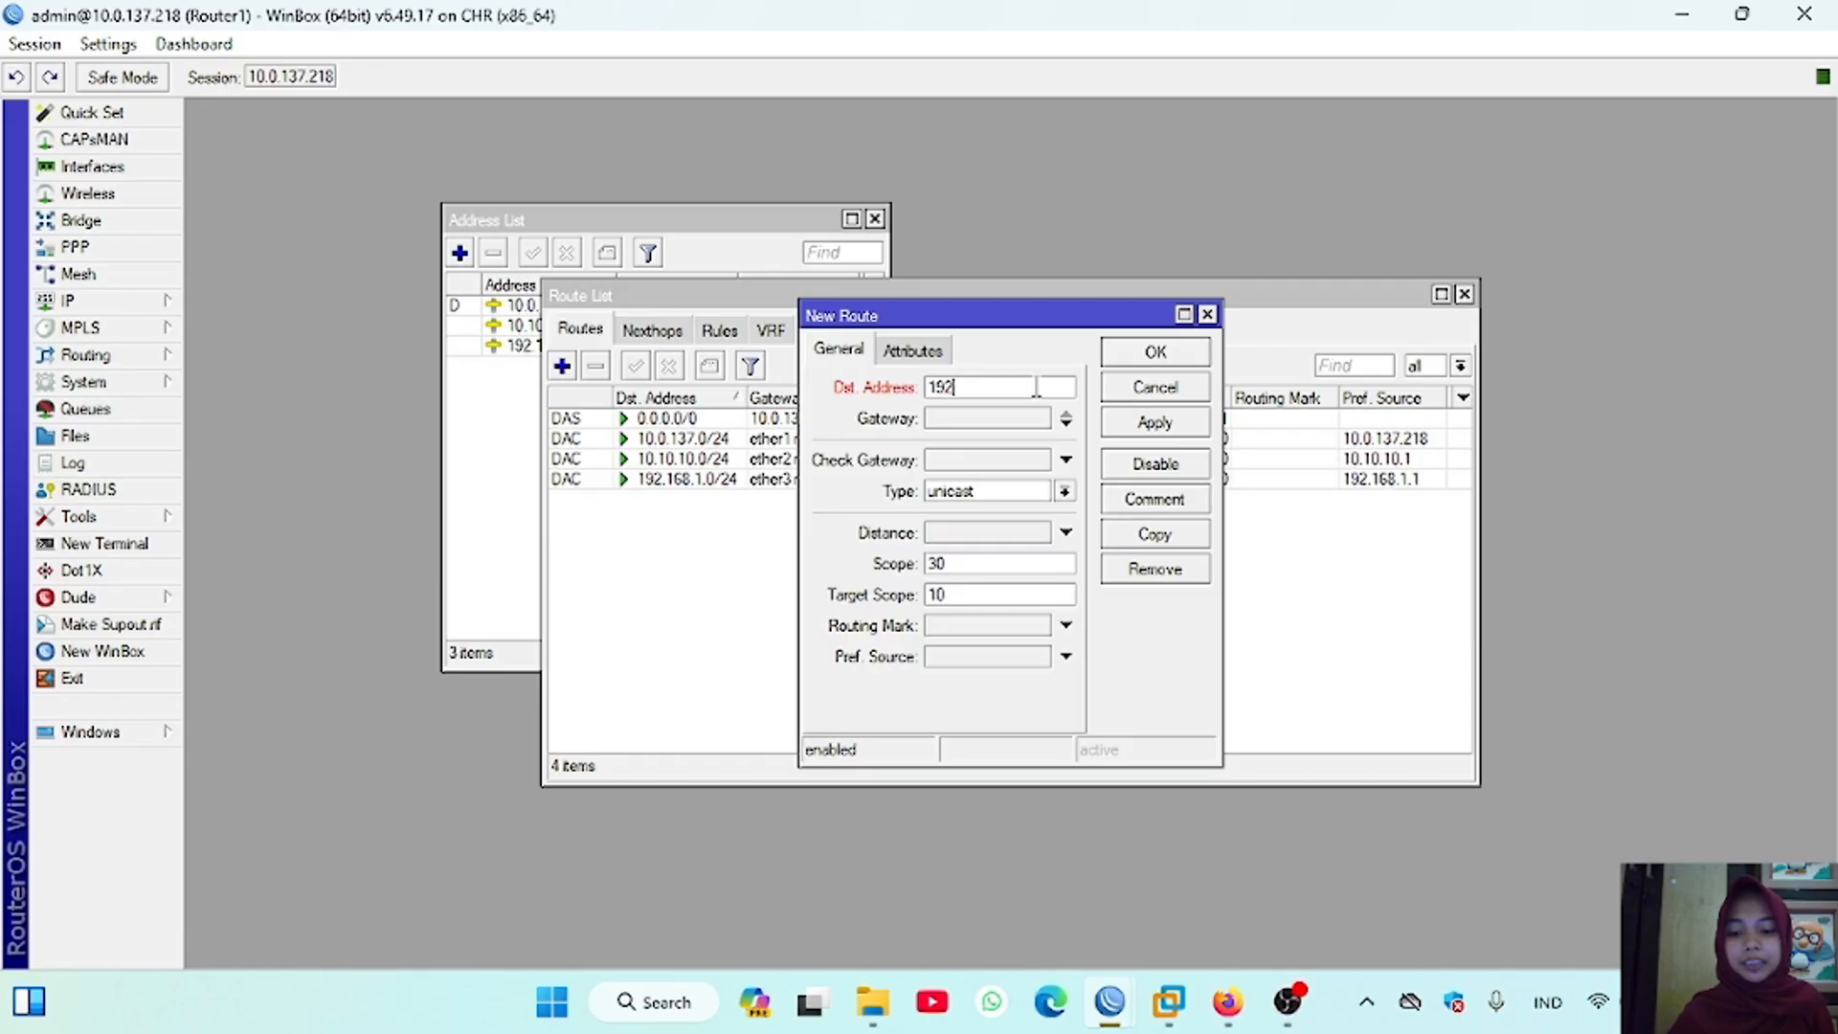
text(.168)
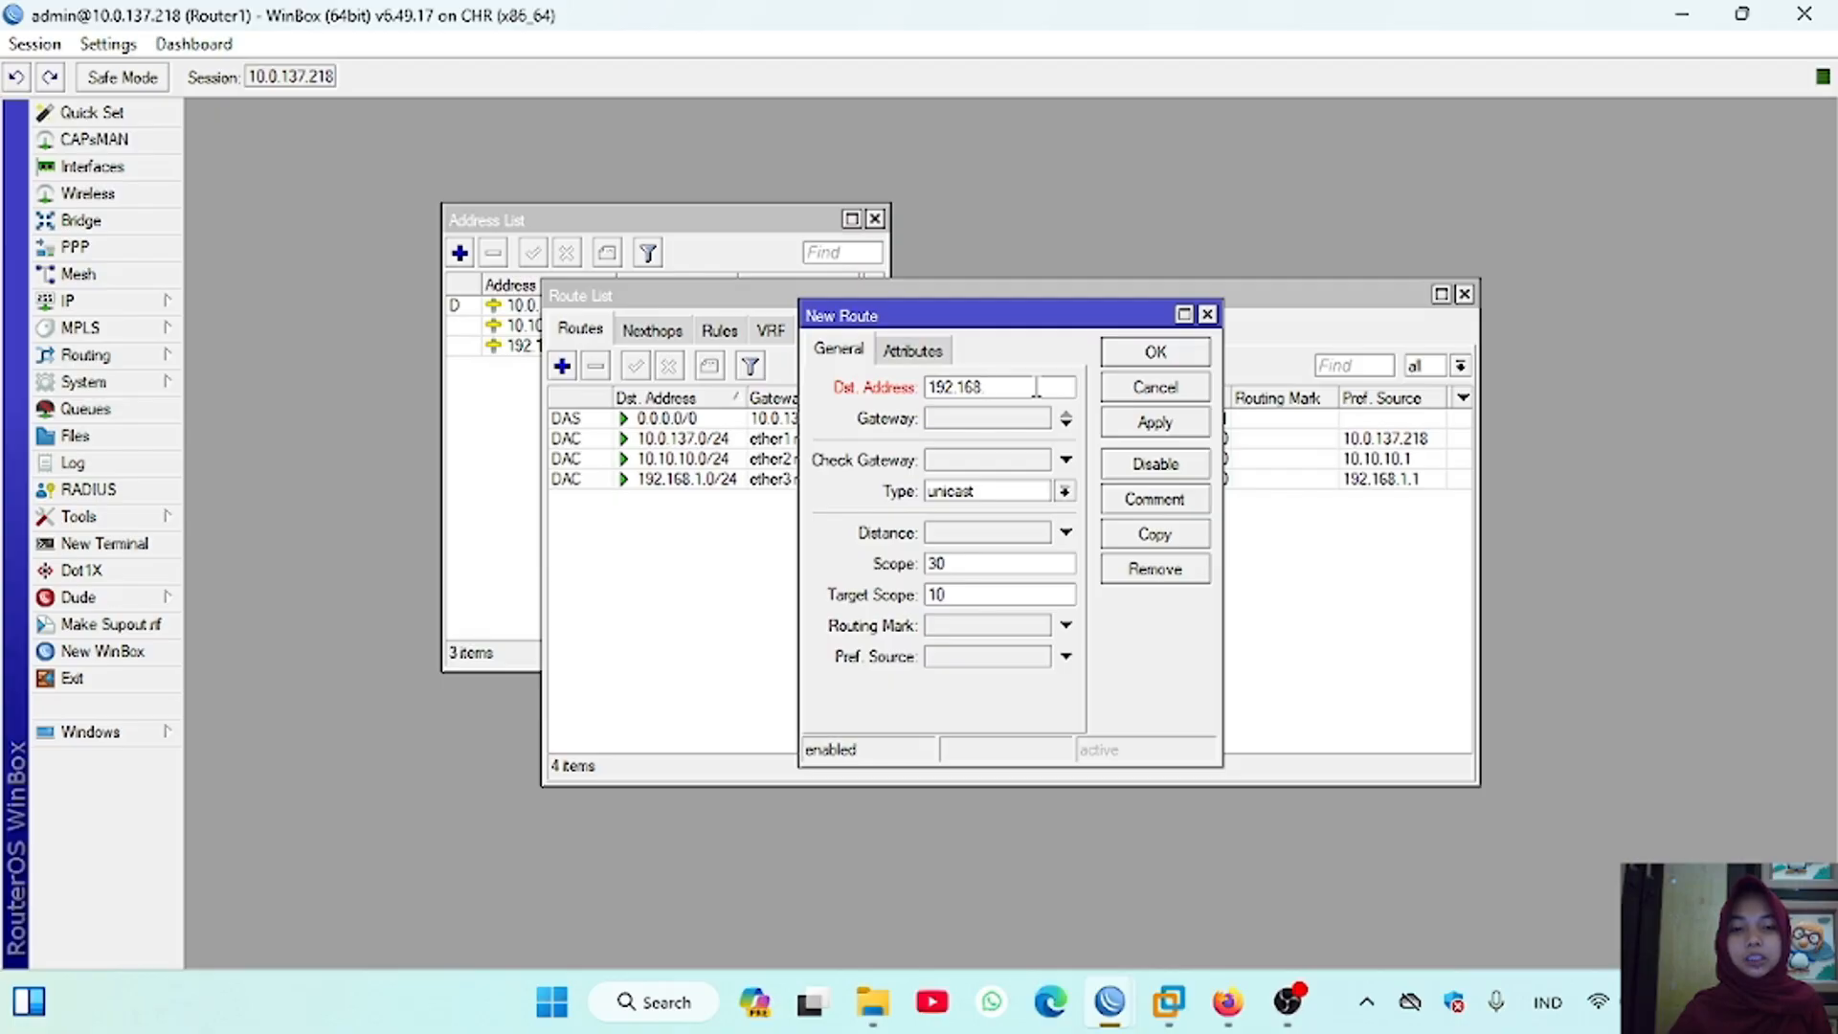
text(10.1)
text(0.10)
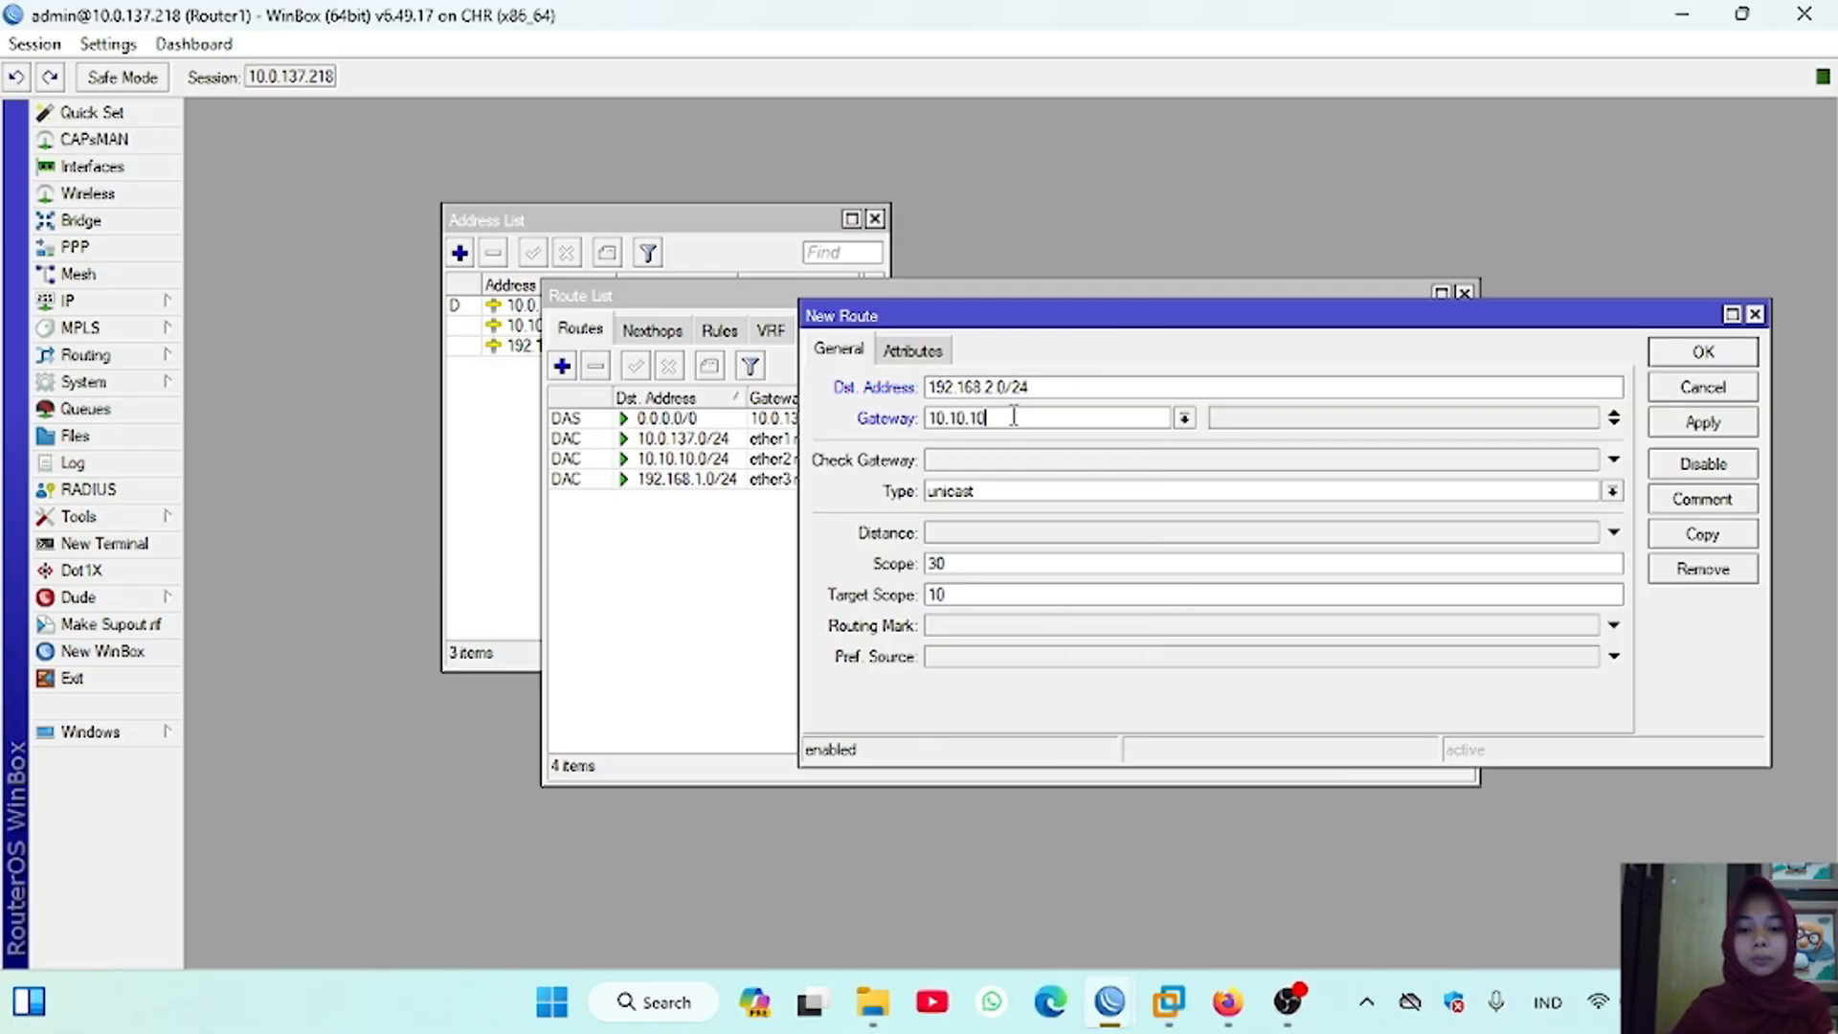
text(.2)
click(1703, 422)
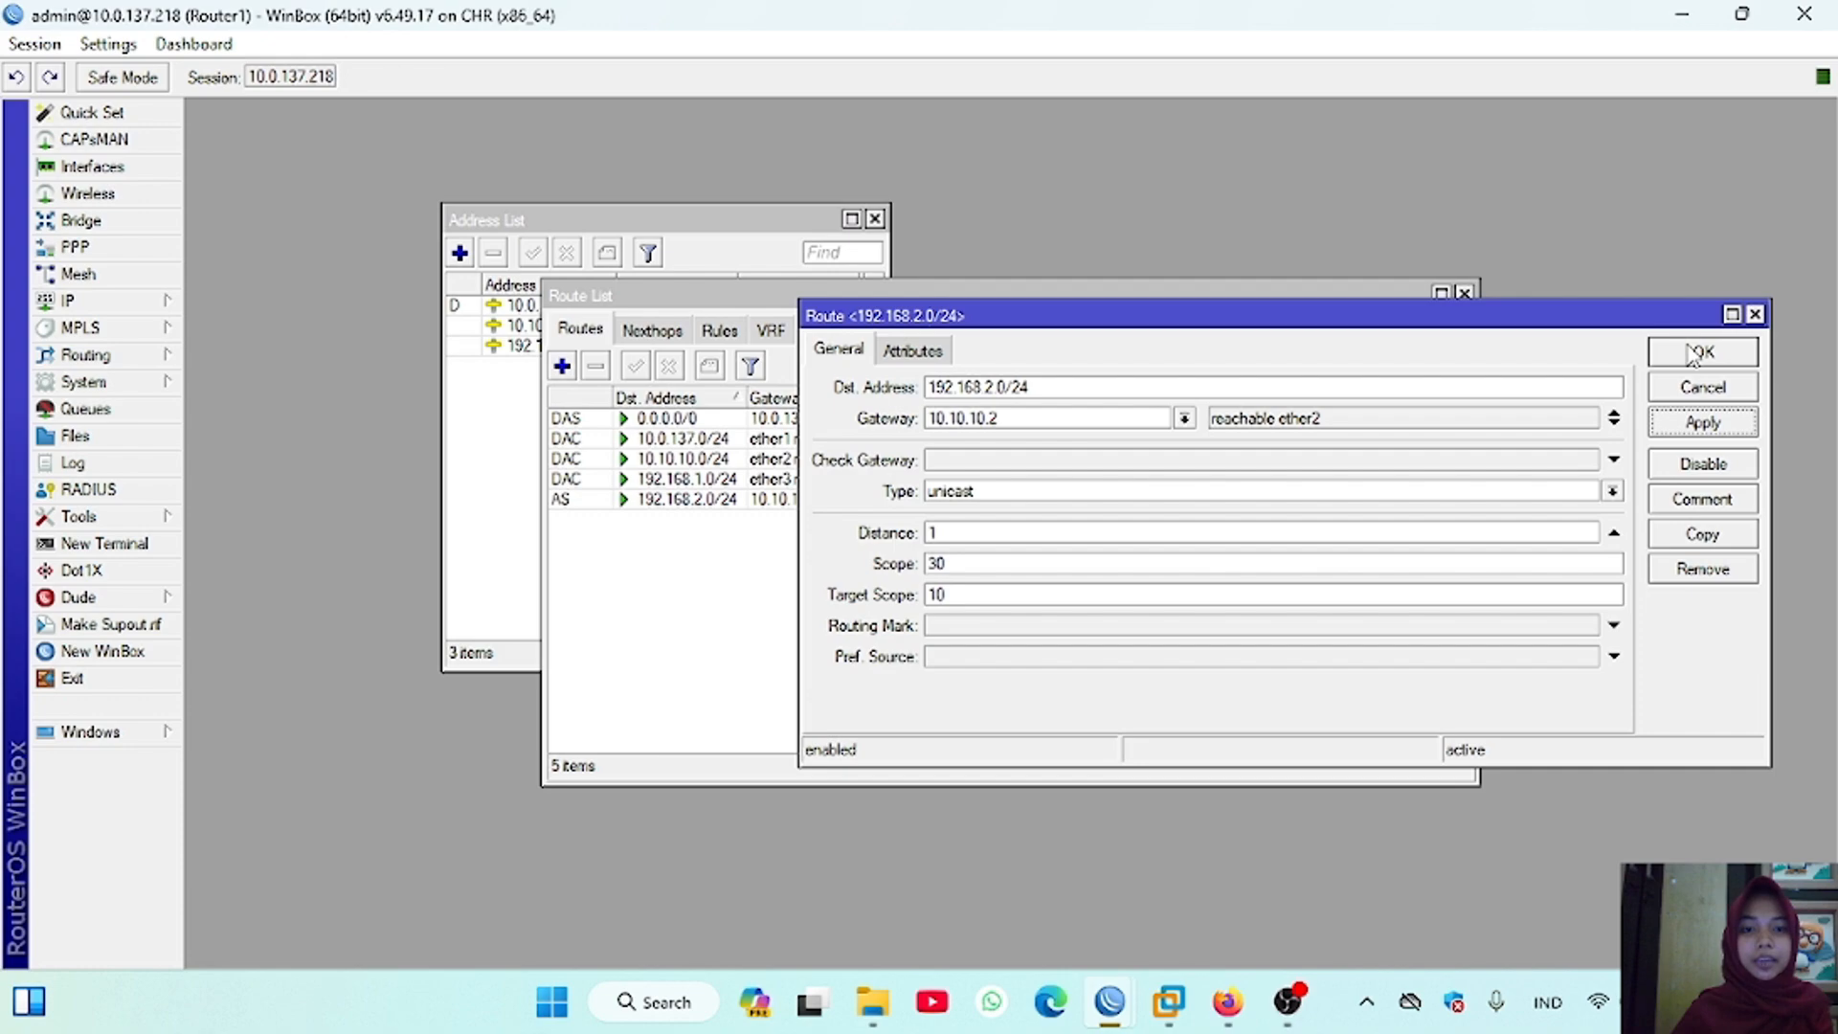
click(1701, 352)
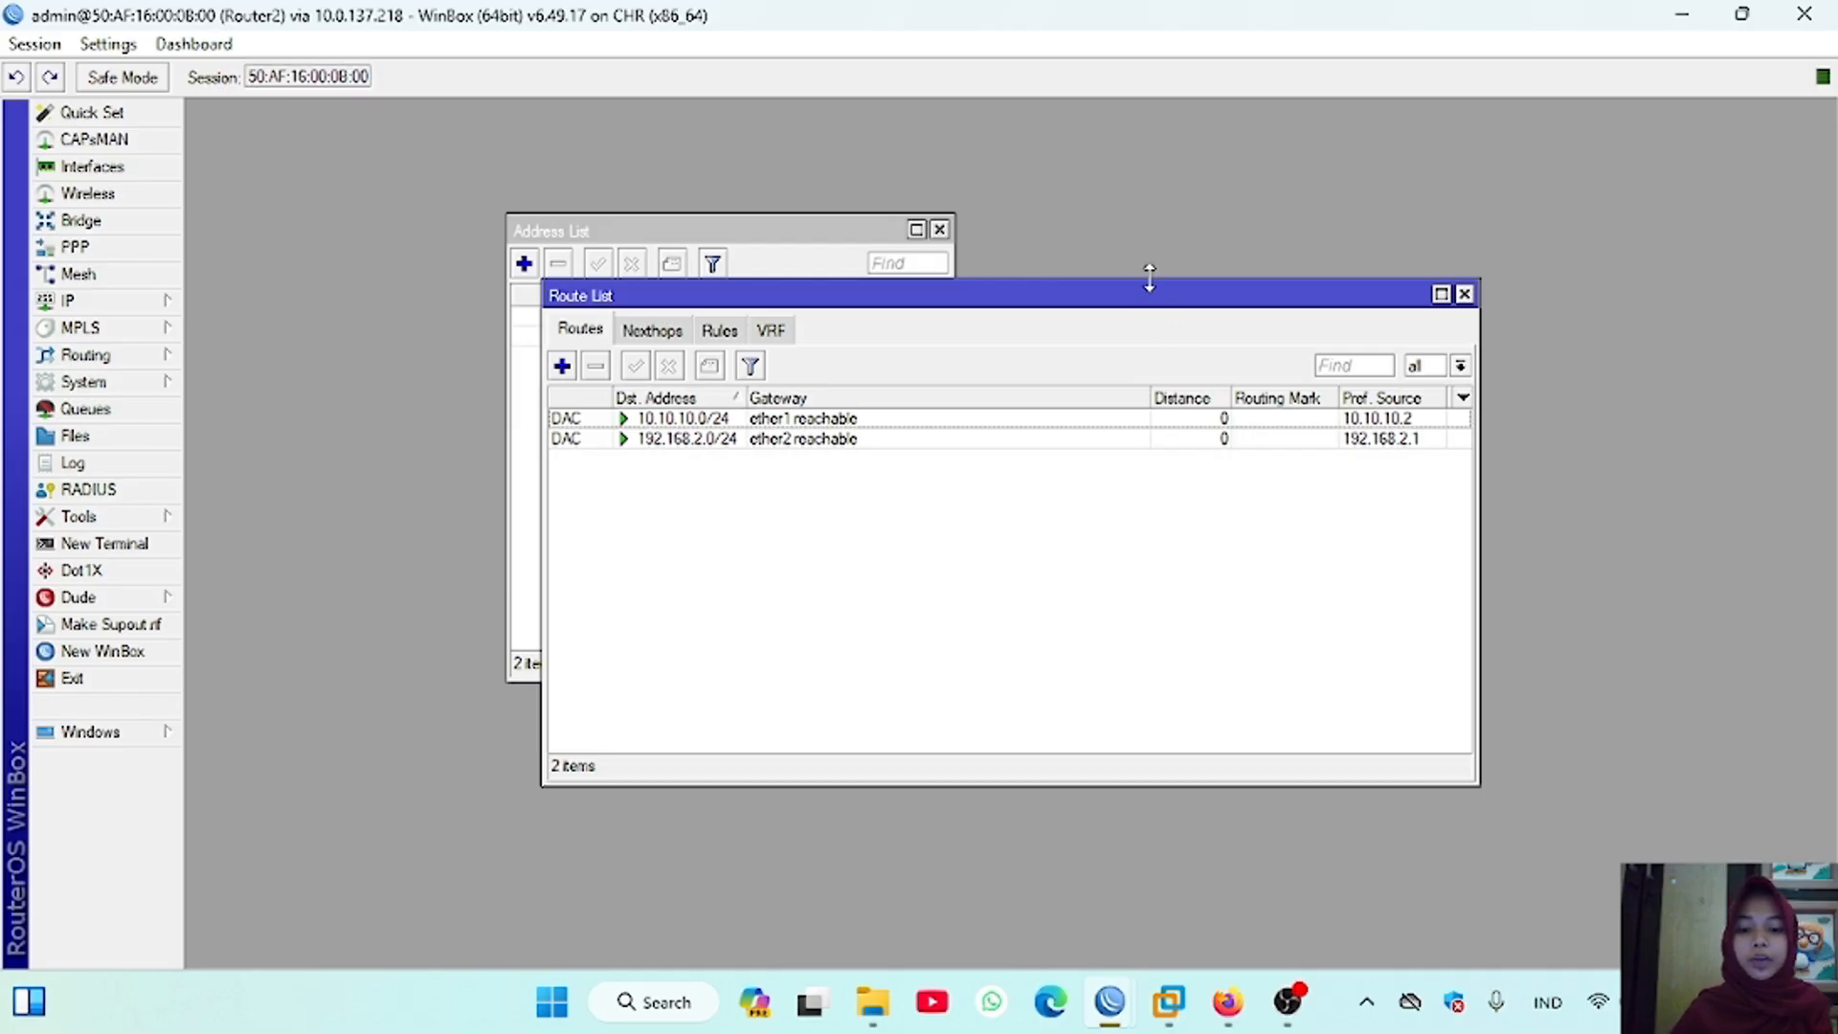
Step: In Router2's WinBox session, enlarge the route list and start a new route with destination 192.168.1.0/24
drag(1147, 280, 1147, 191)
drag(542, 288, 499, 288)
click(523, 282)
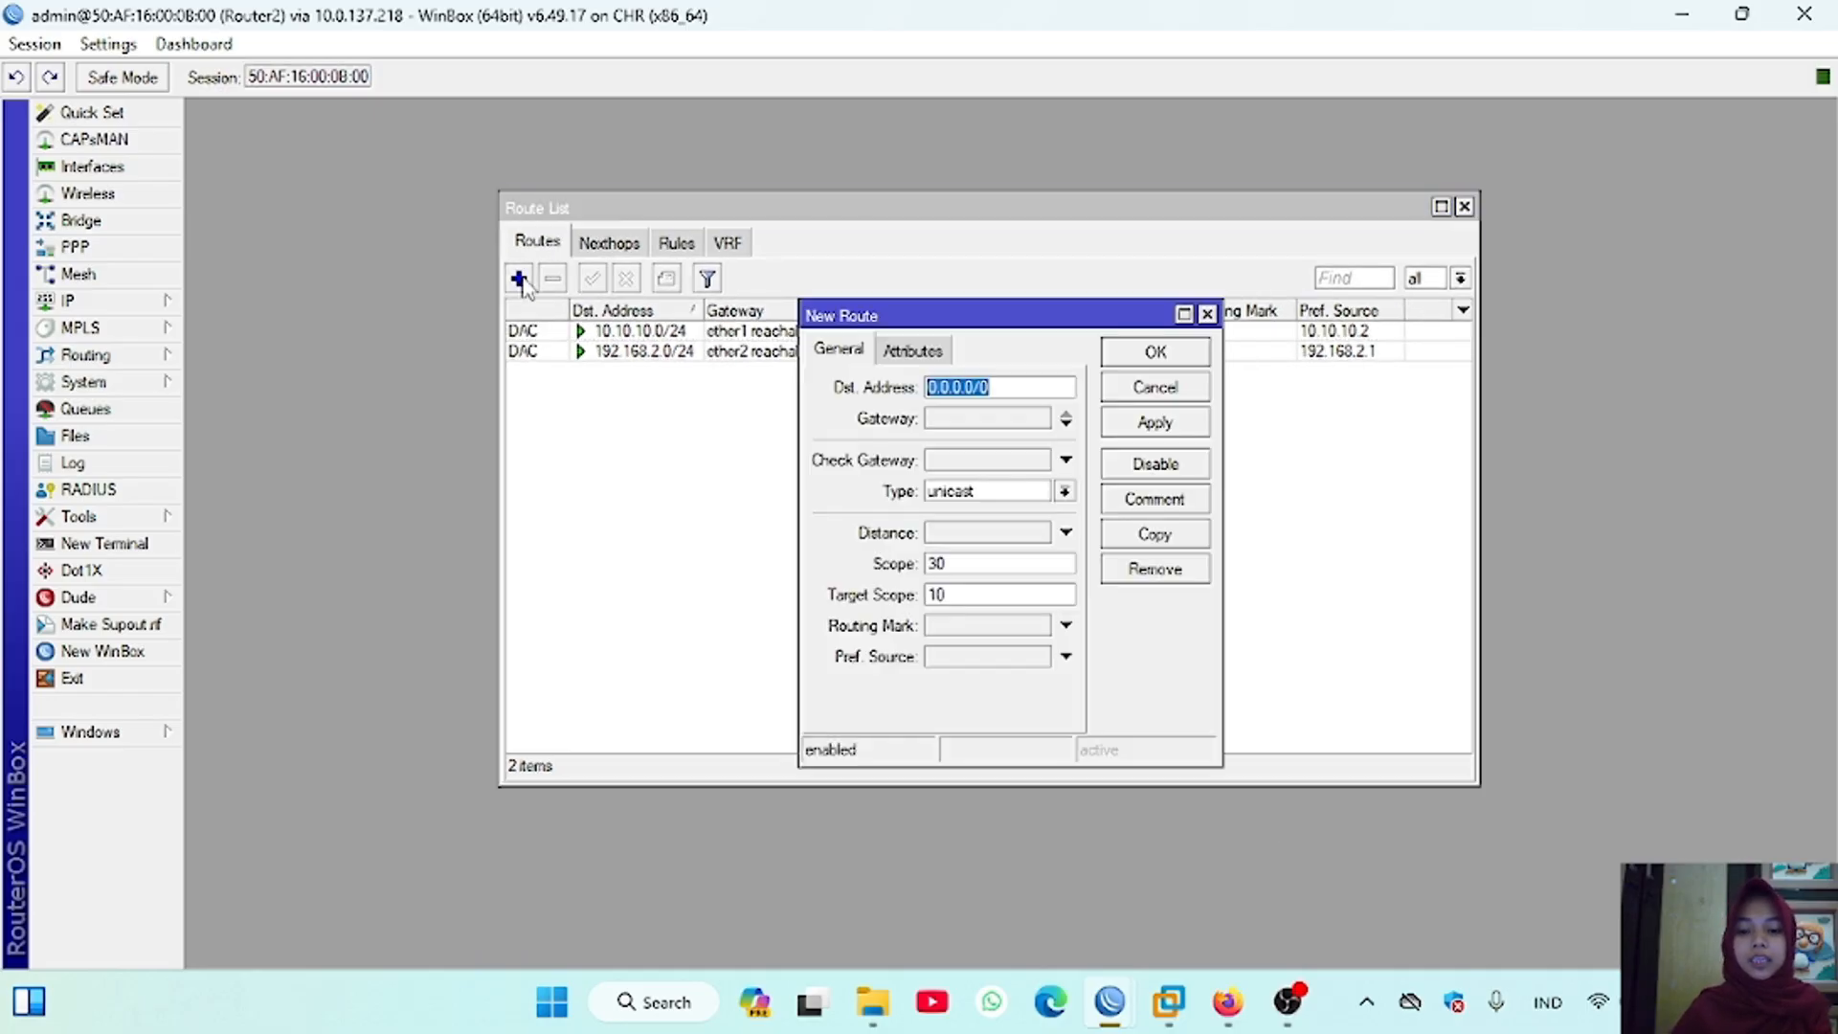
key(BackSpace)
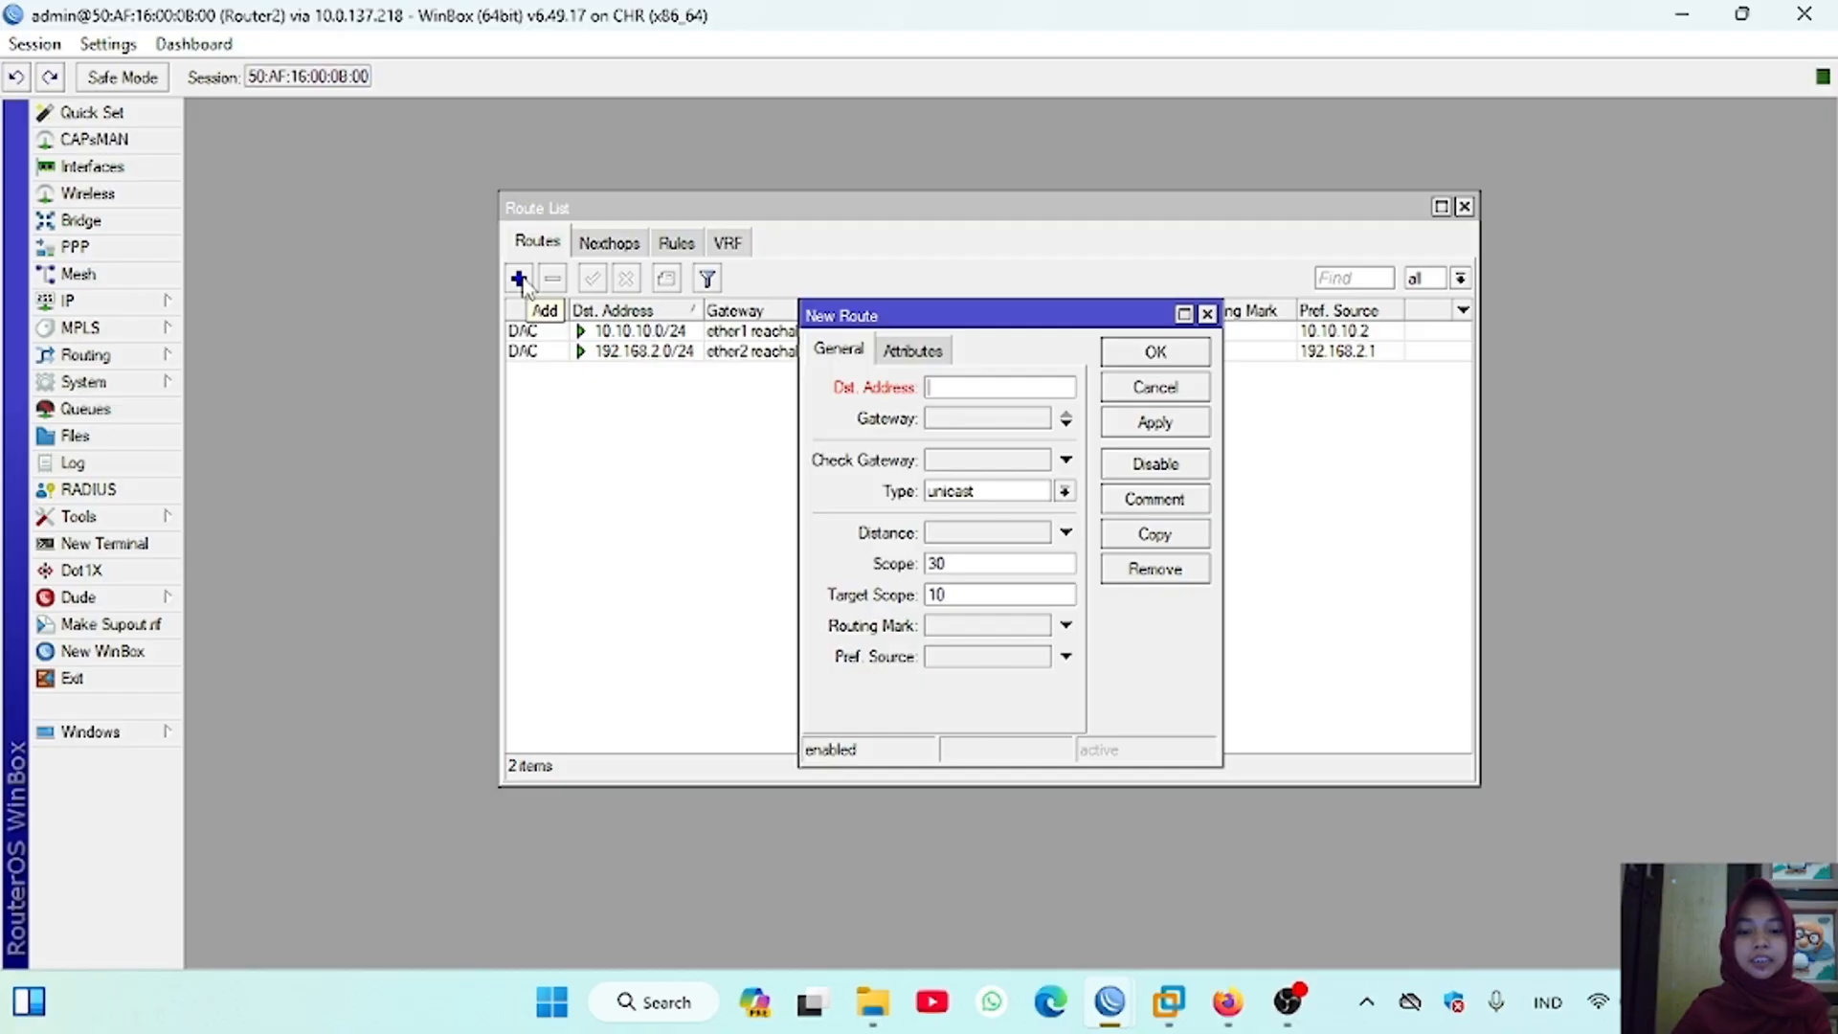
text(192.168)
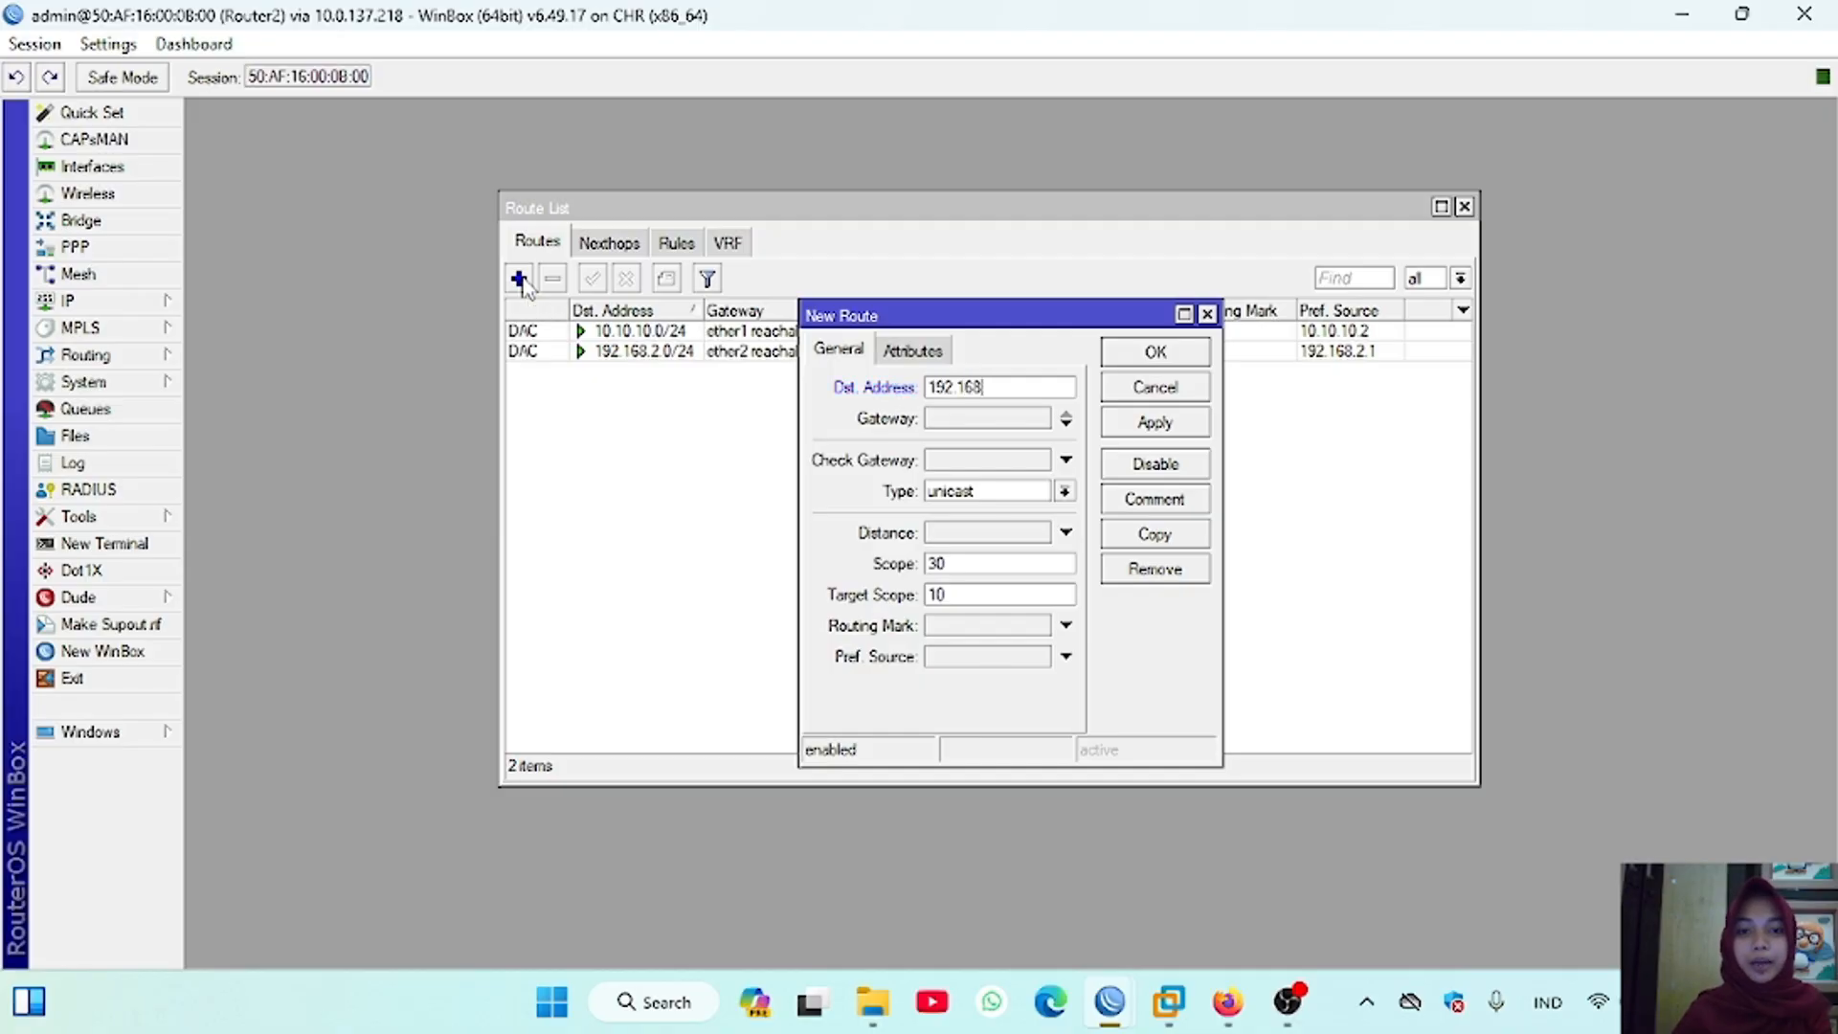
text(.1.0)
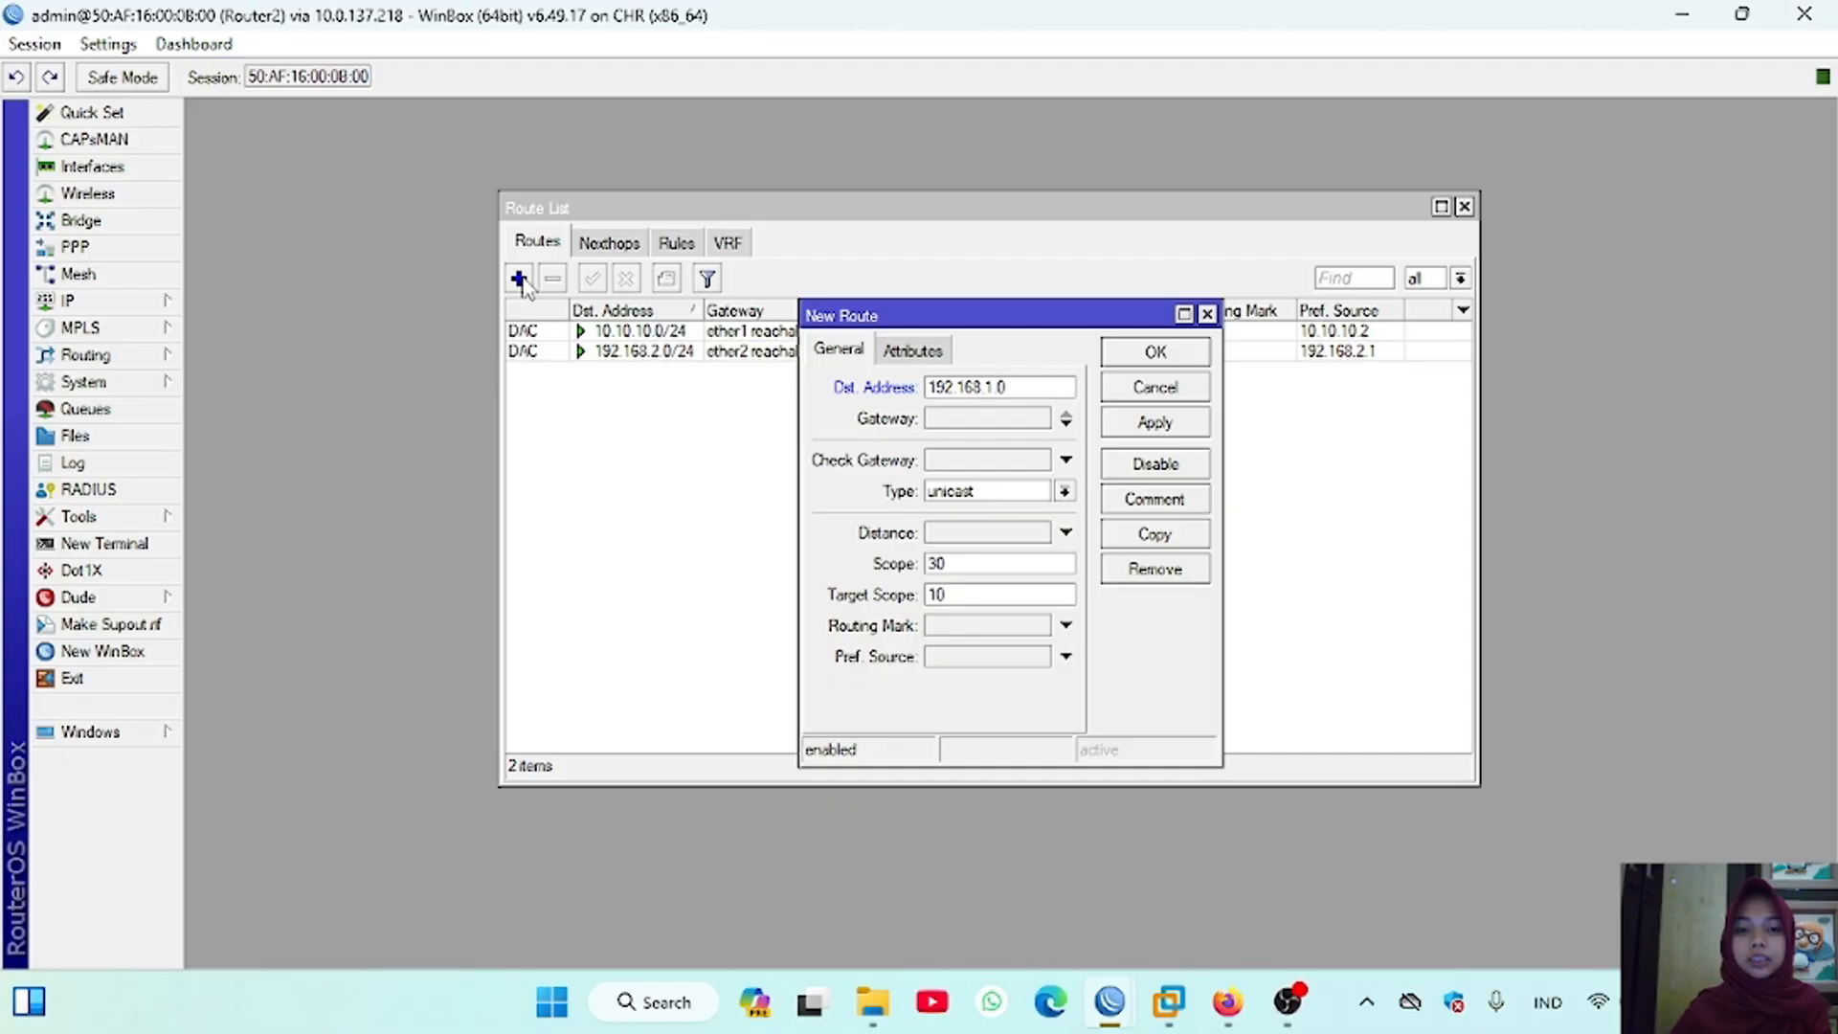
text(/24)
Step: Set the new Router2 route's gateway to 10.10.10.1 and save the route
click(1014, 418)
text(10)
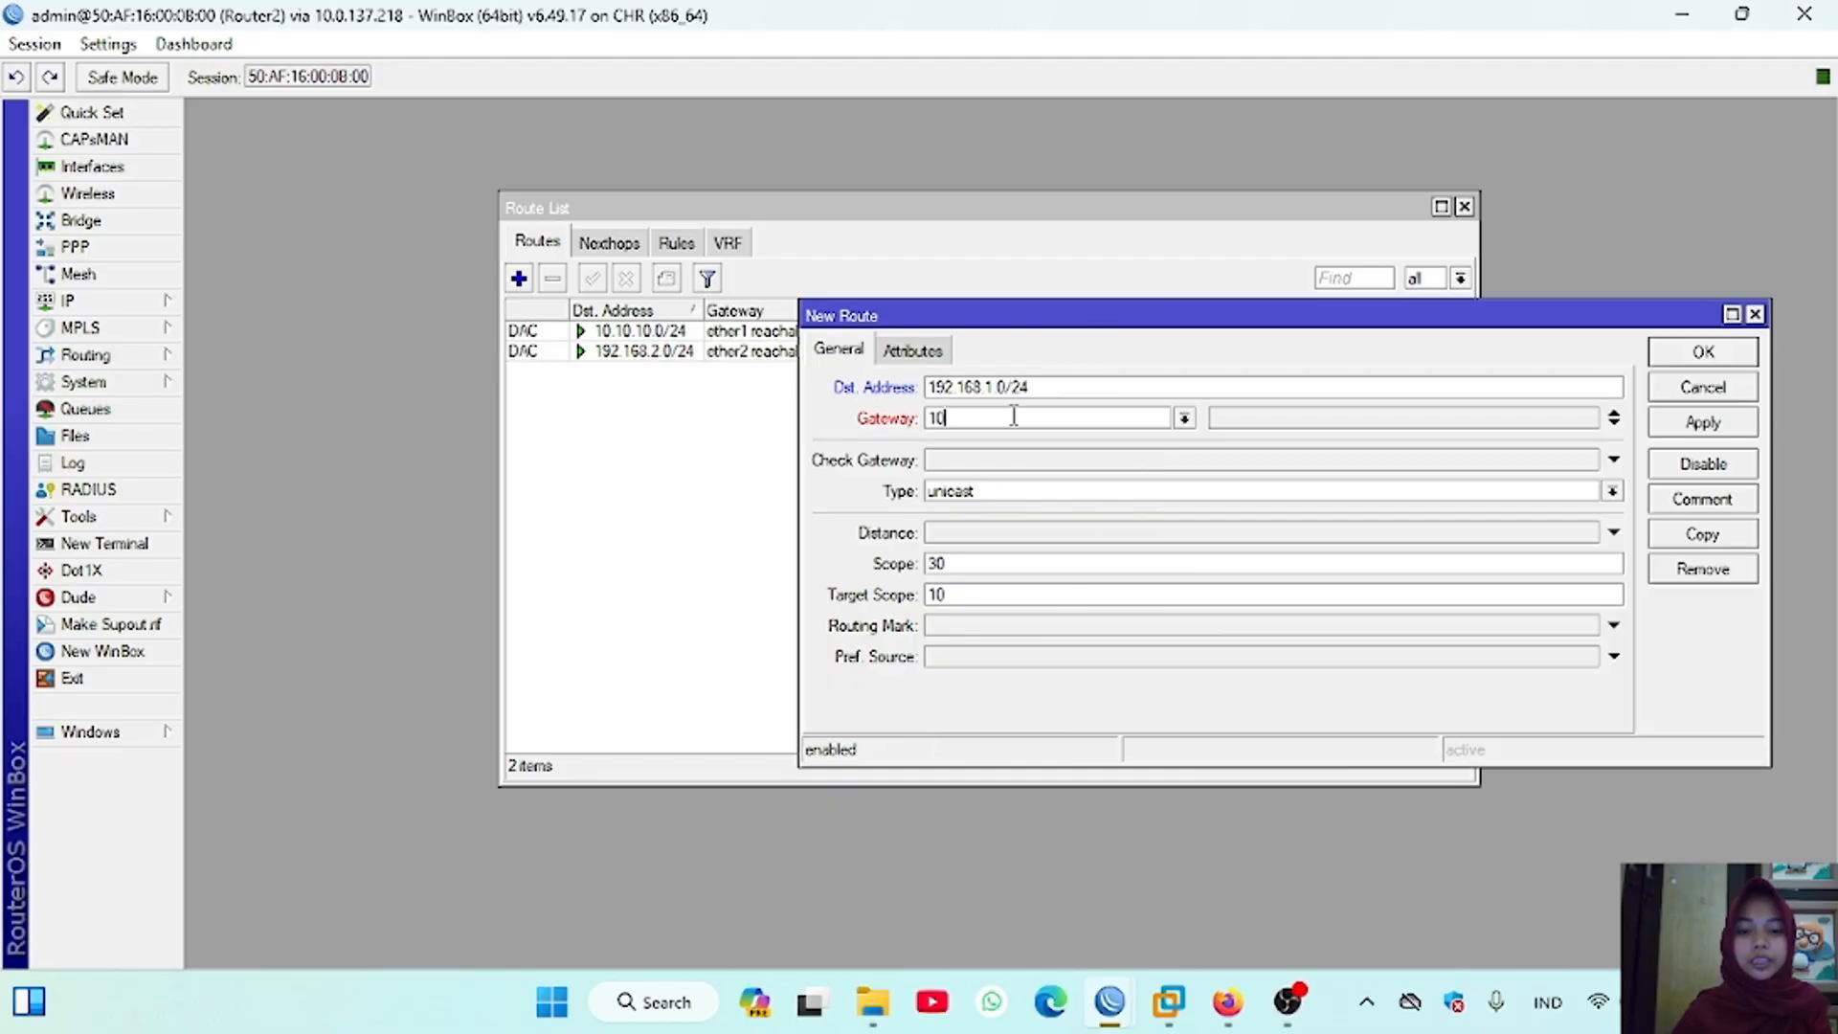
text(.10)
key(BackSpace)
key(BackSpace)
key(BackSpace)
key(BackSpace)
text(0.10.10.1)
click(1703, 351)
Step: Open a terminal on Router2, skip the password change, and list the routing table with "ip route print"
click(105, 543)
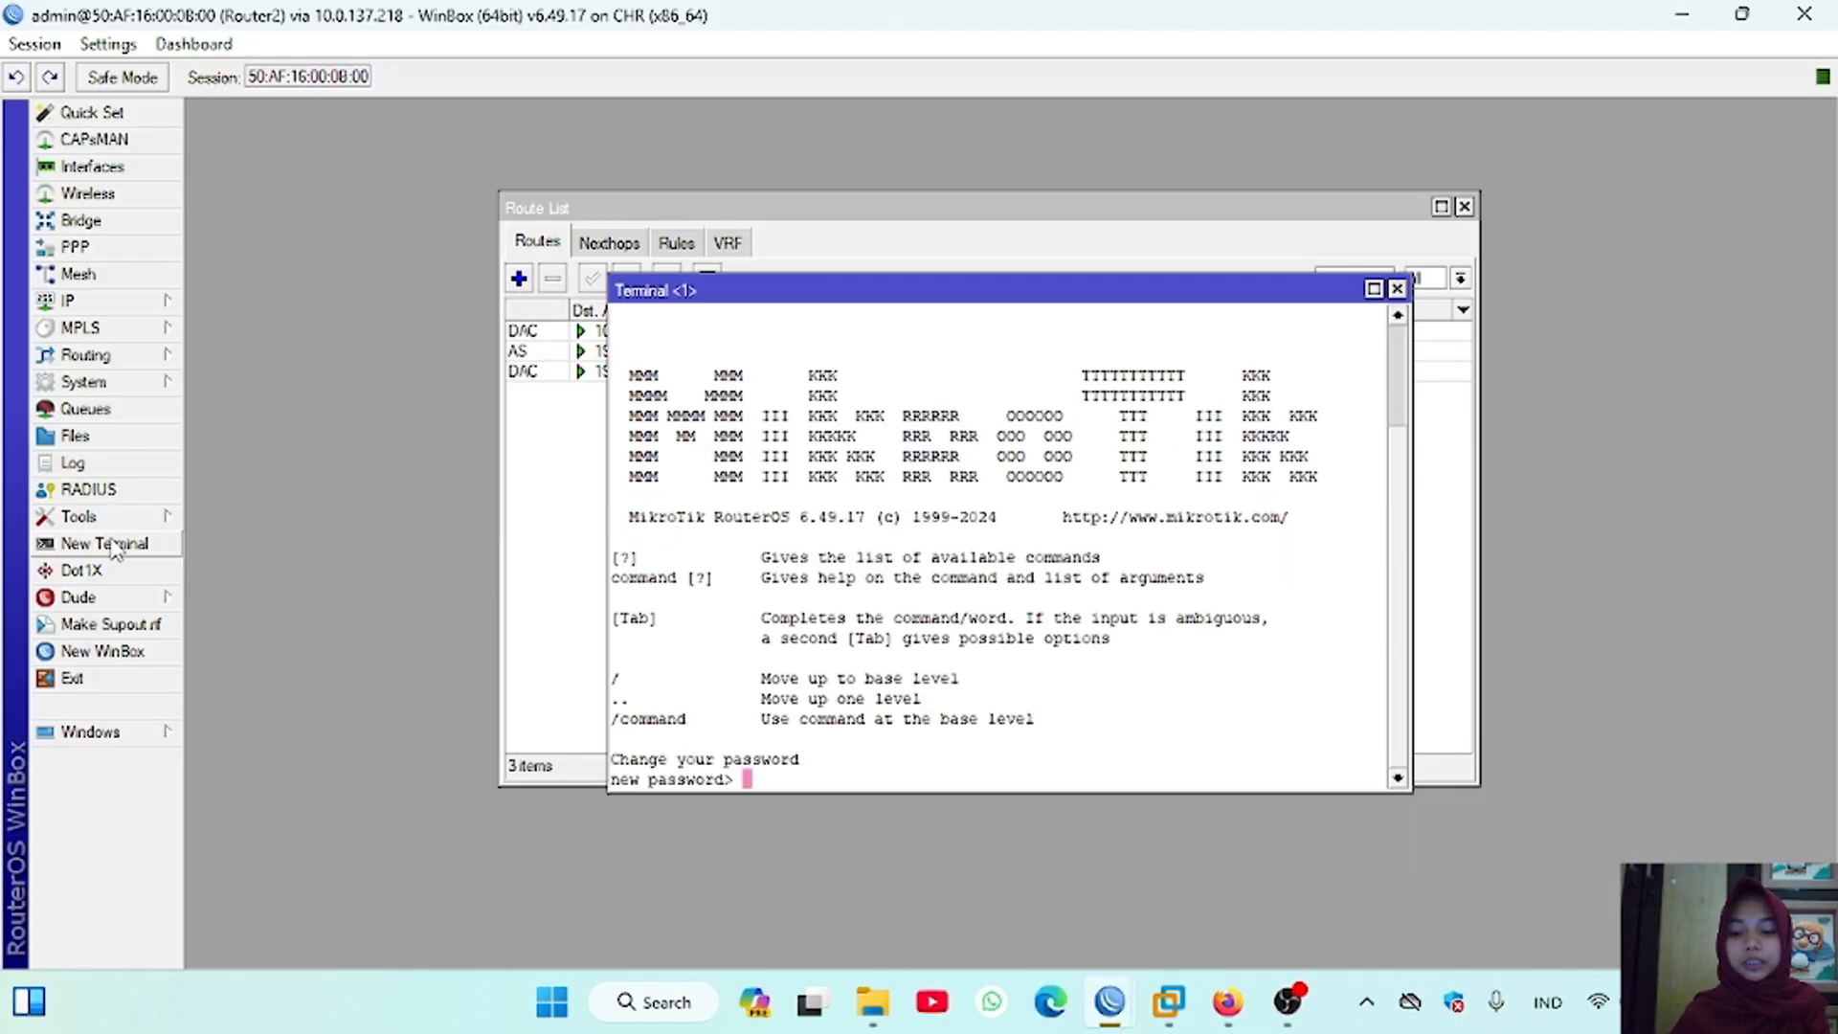
key(Return)
key(Return)
text(ip route )
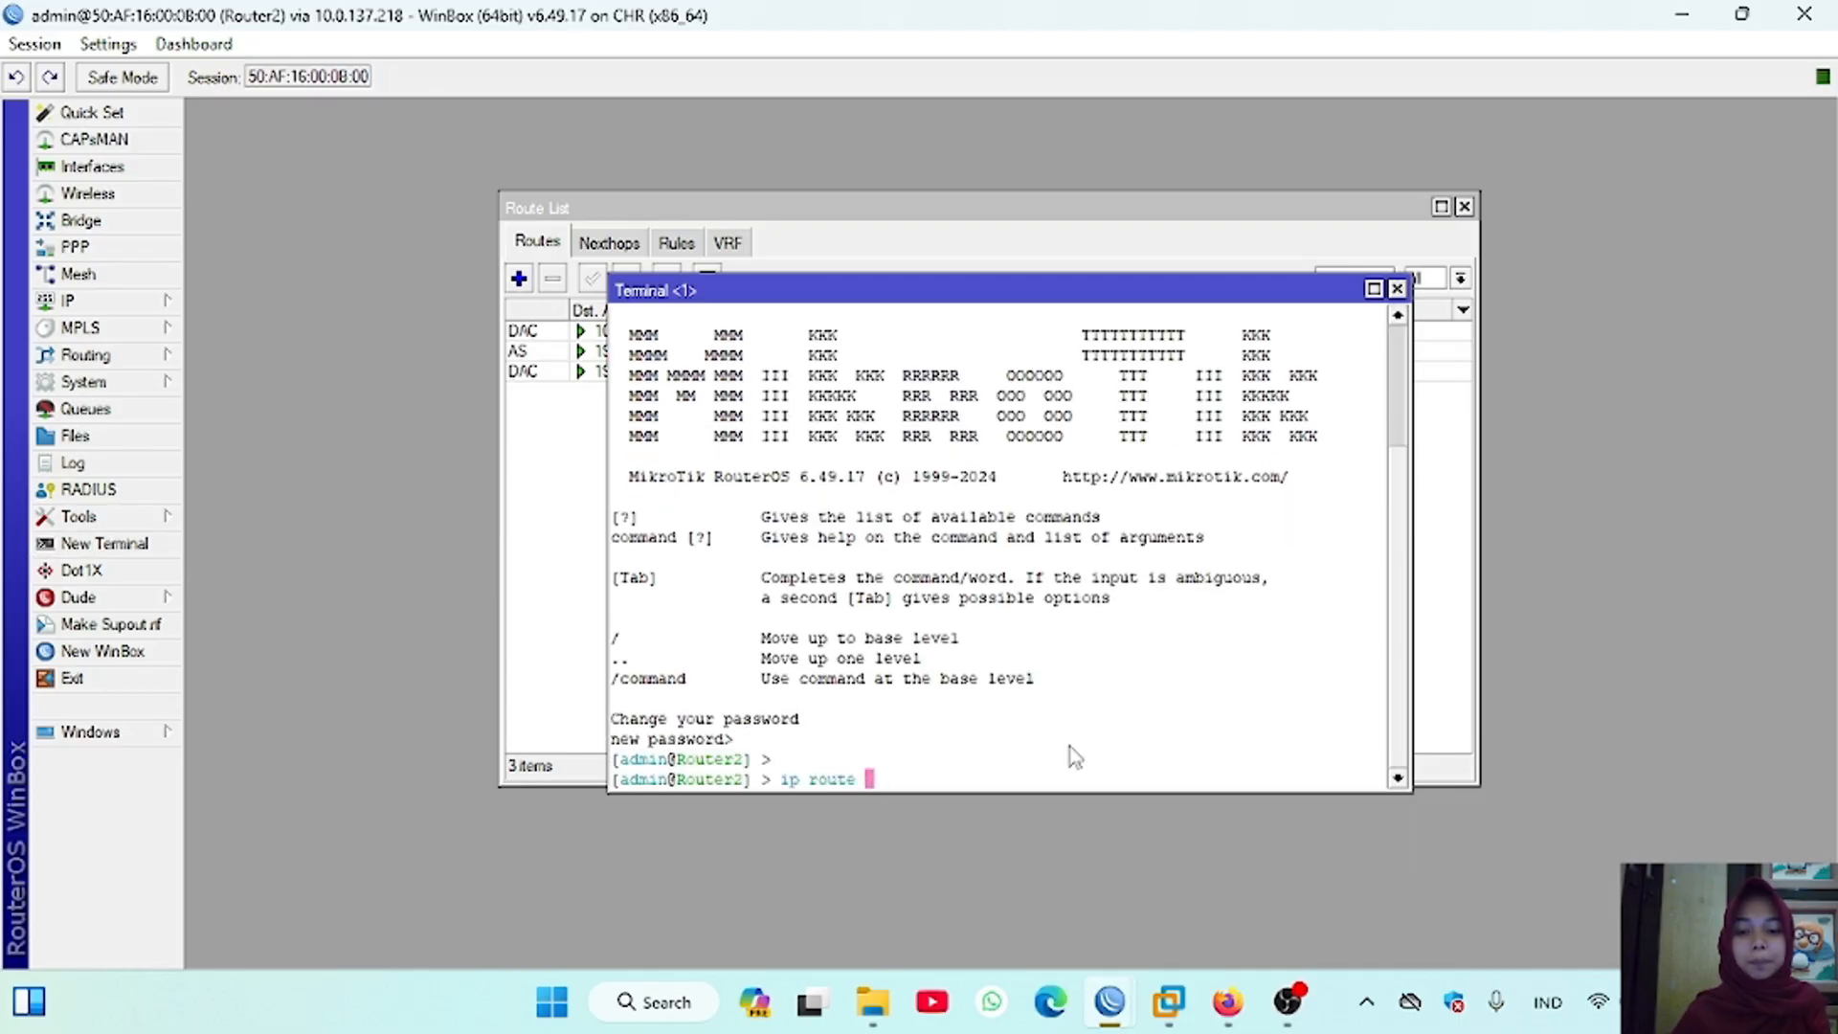
text(print)
key(Return)
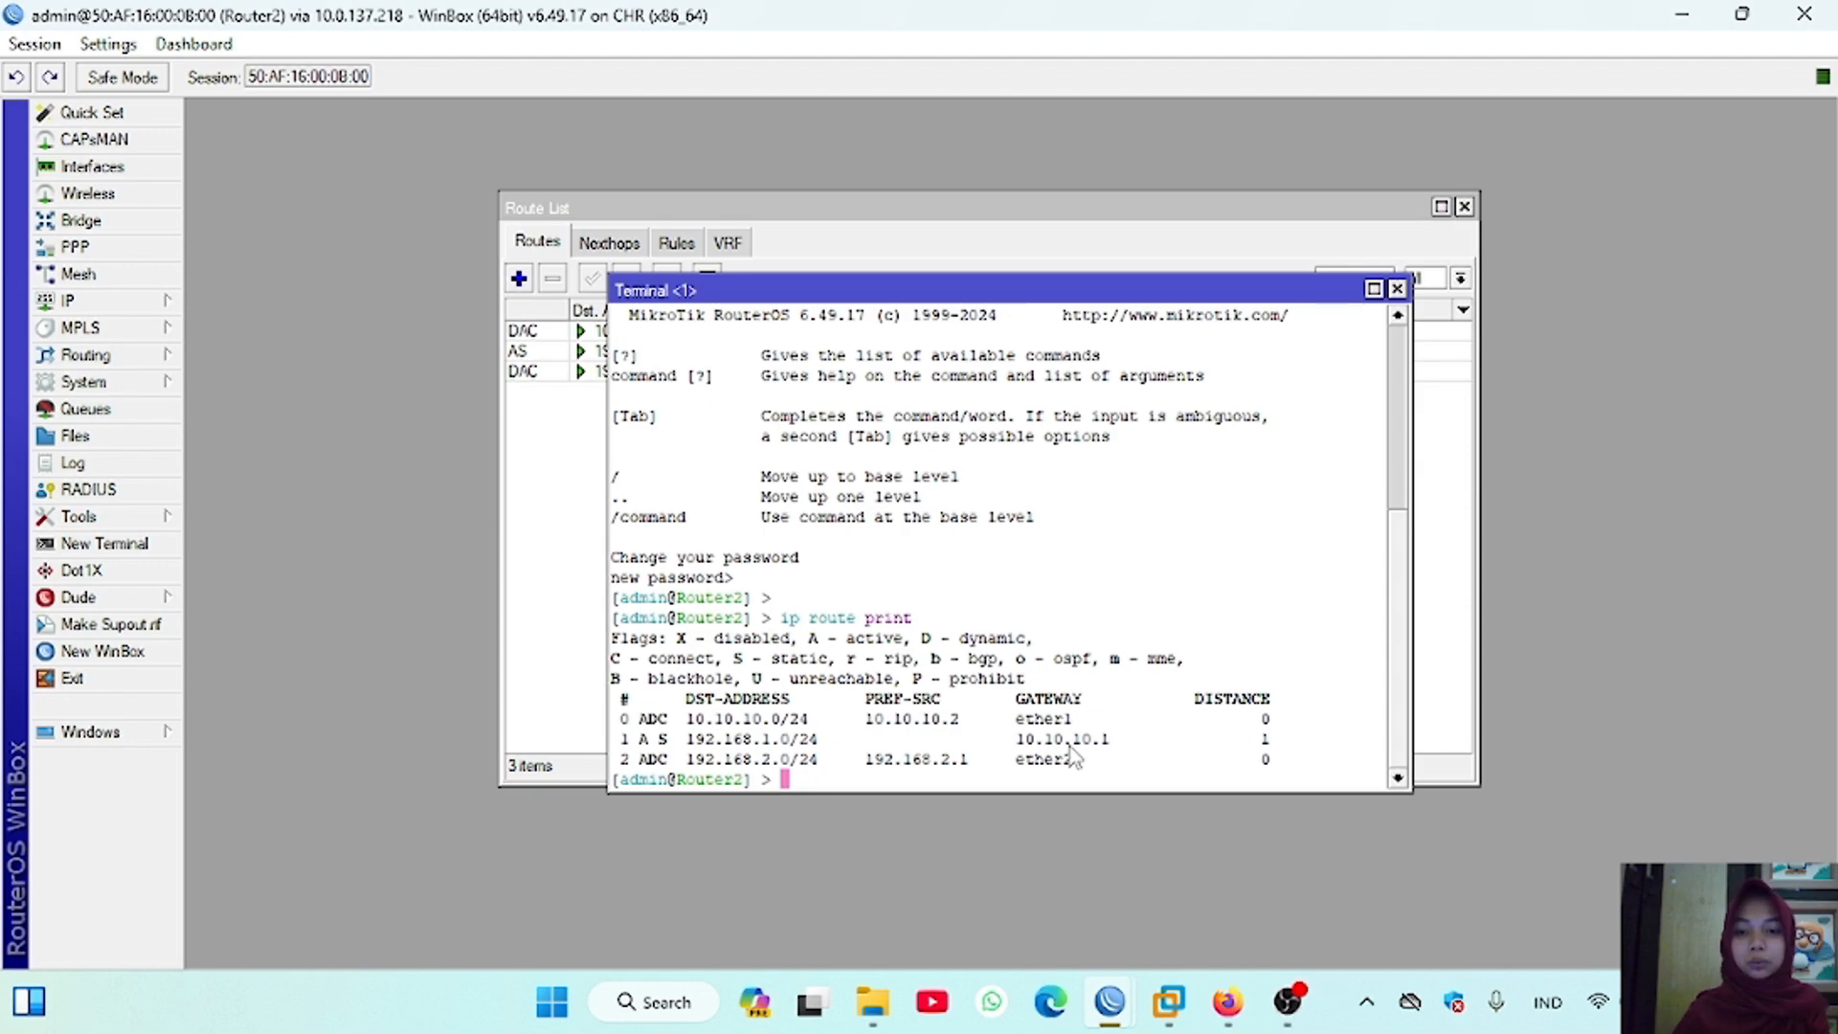
Step: Ping 192.168.1.1 from Router2's terminal and stop the ping after a few replies
key(Return)
text(ping 192.168)
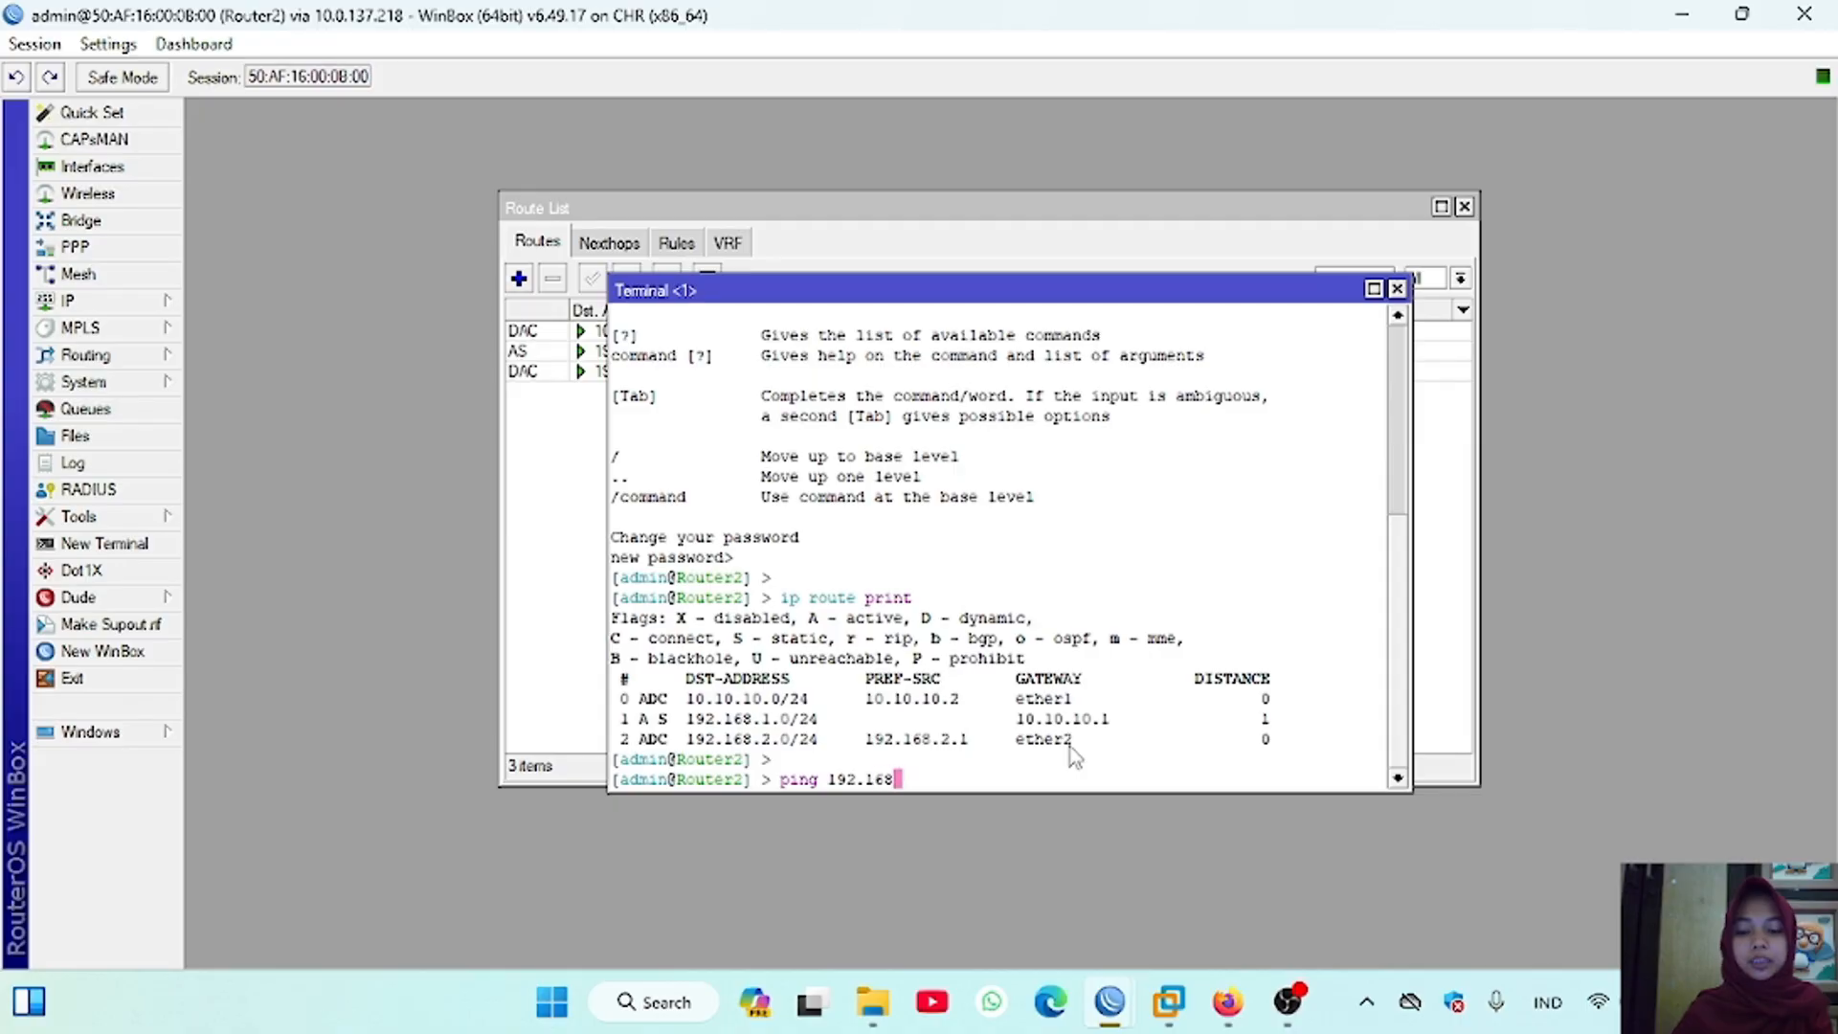
text(.1.1)
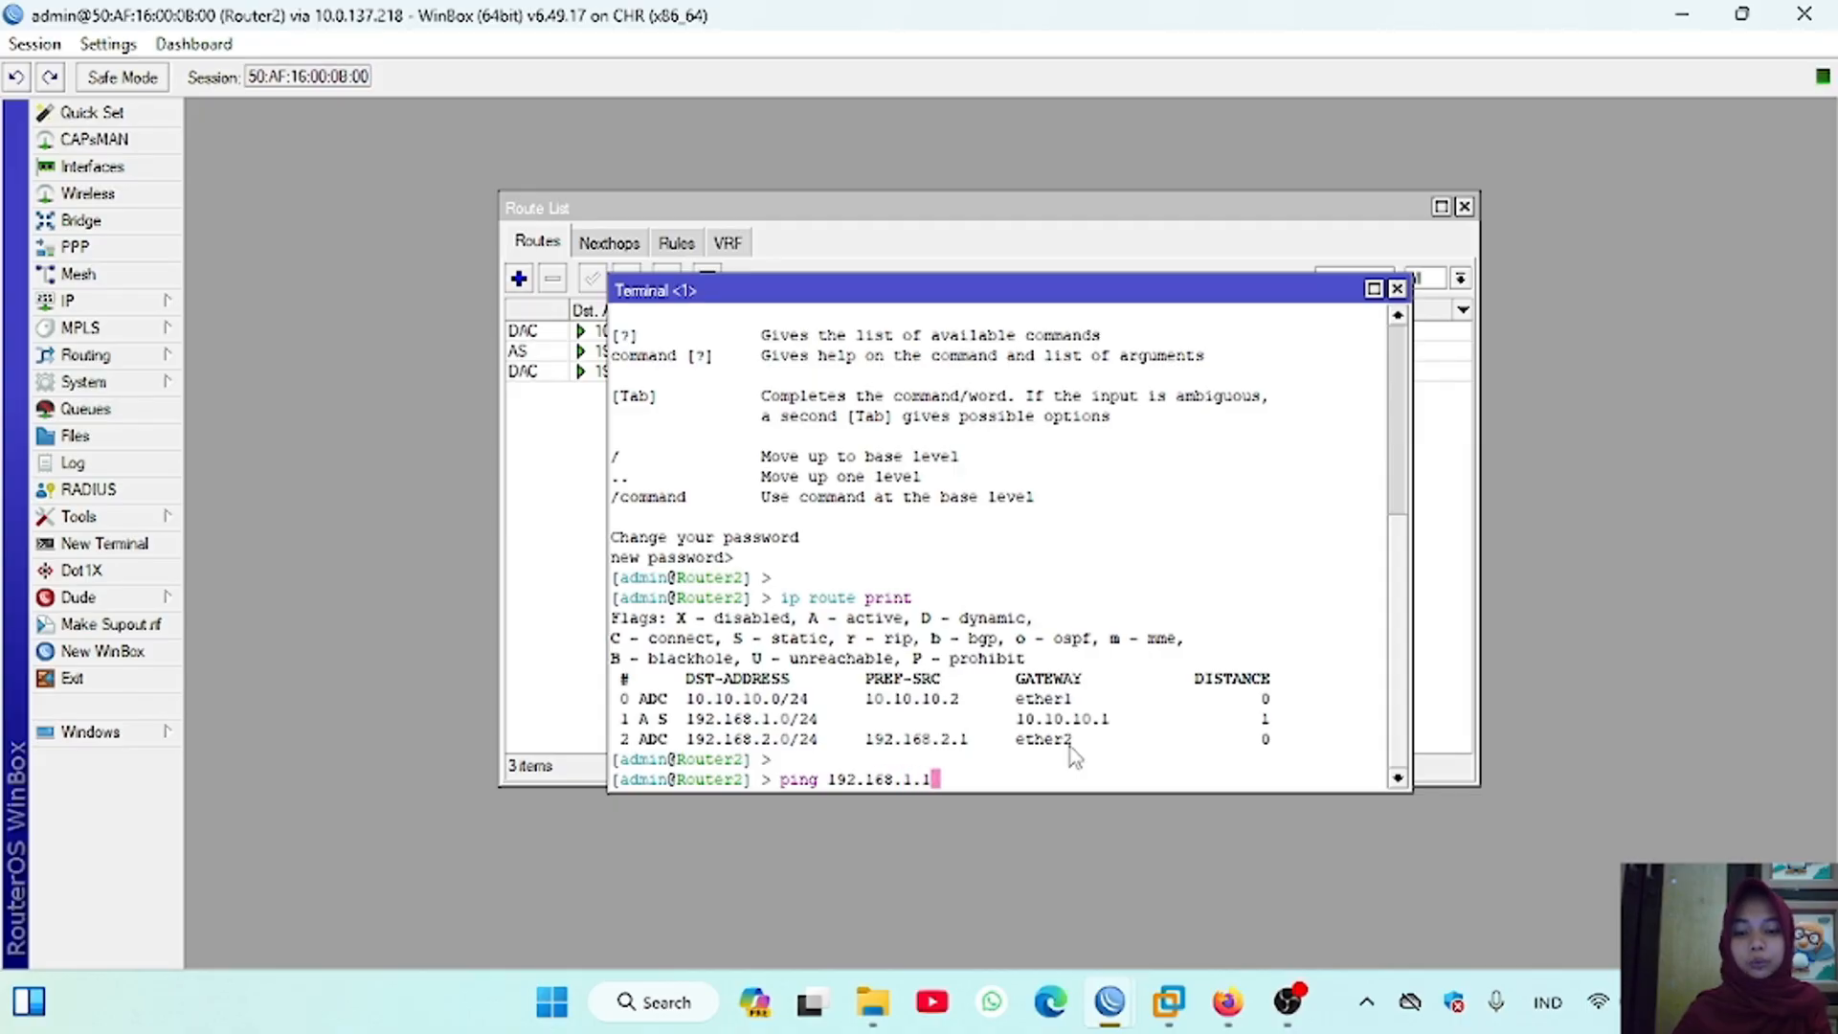
key(Return)
key(ctrl+c)
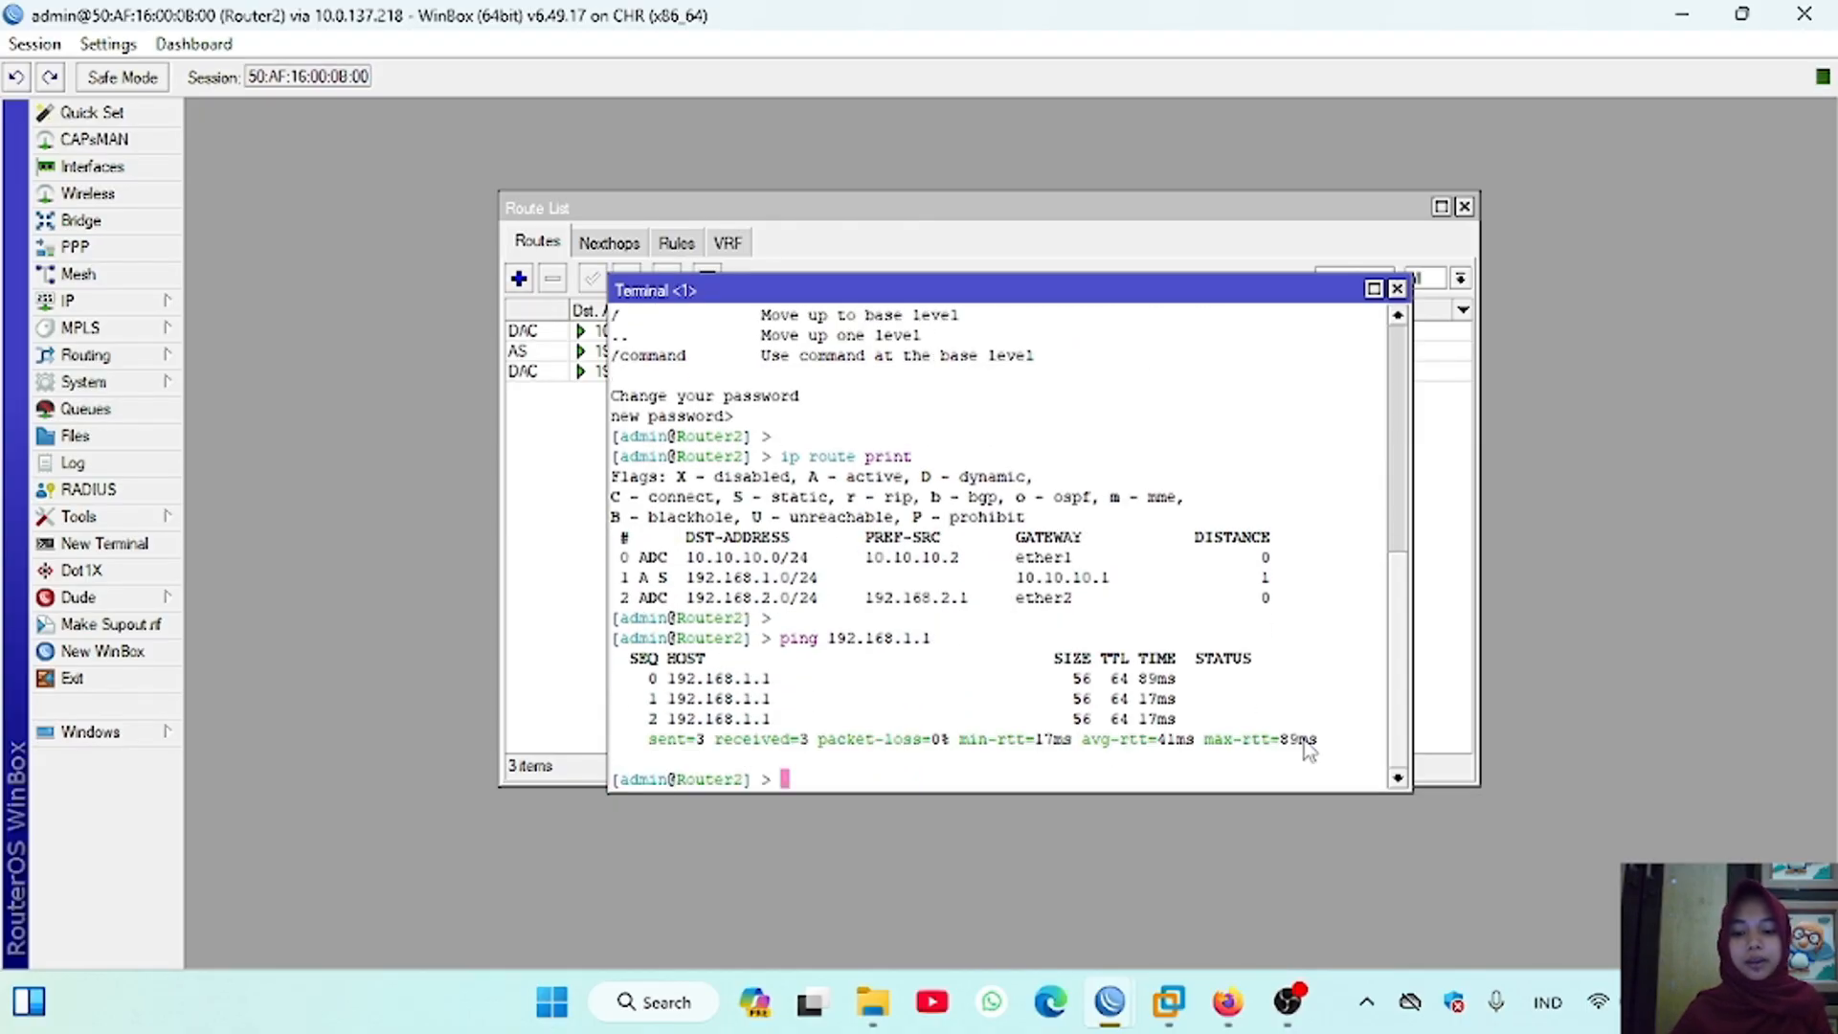
Step: Switch to the PNETLab topology and check VPC1's IP settings with "show ip" in its console
click(680, 440)
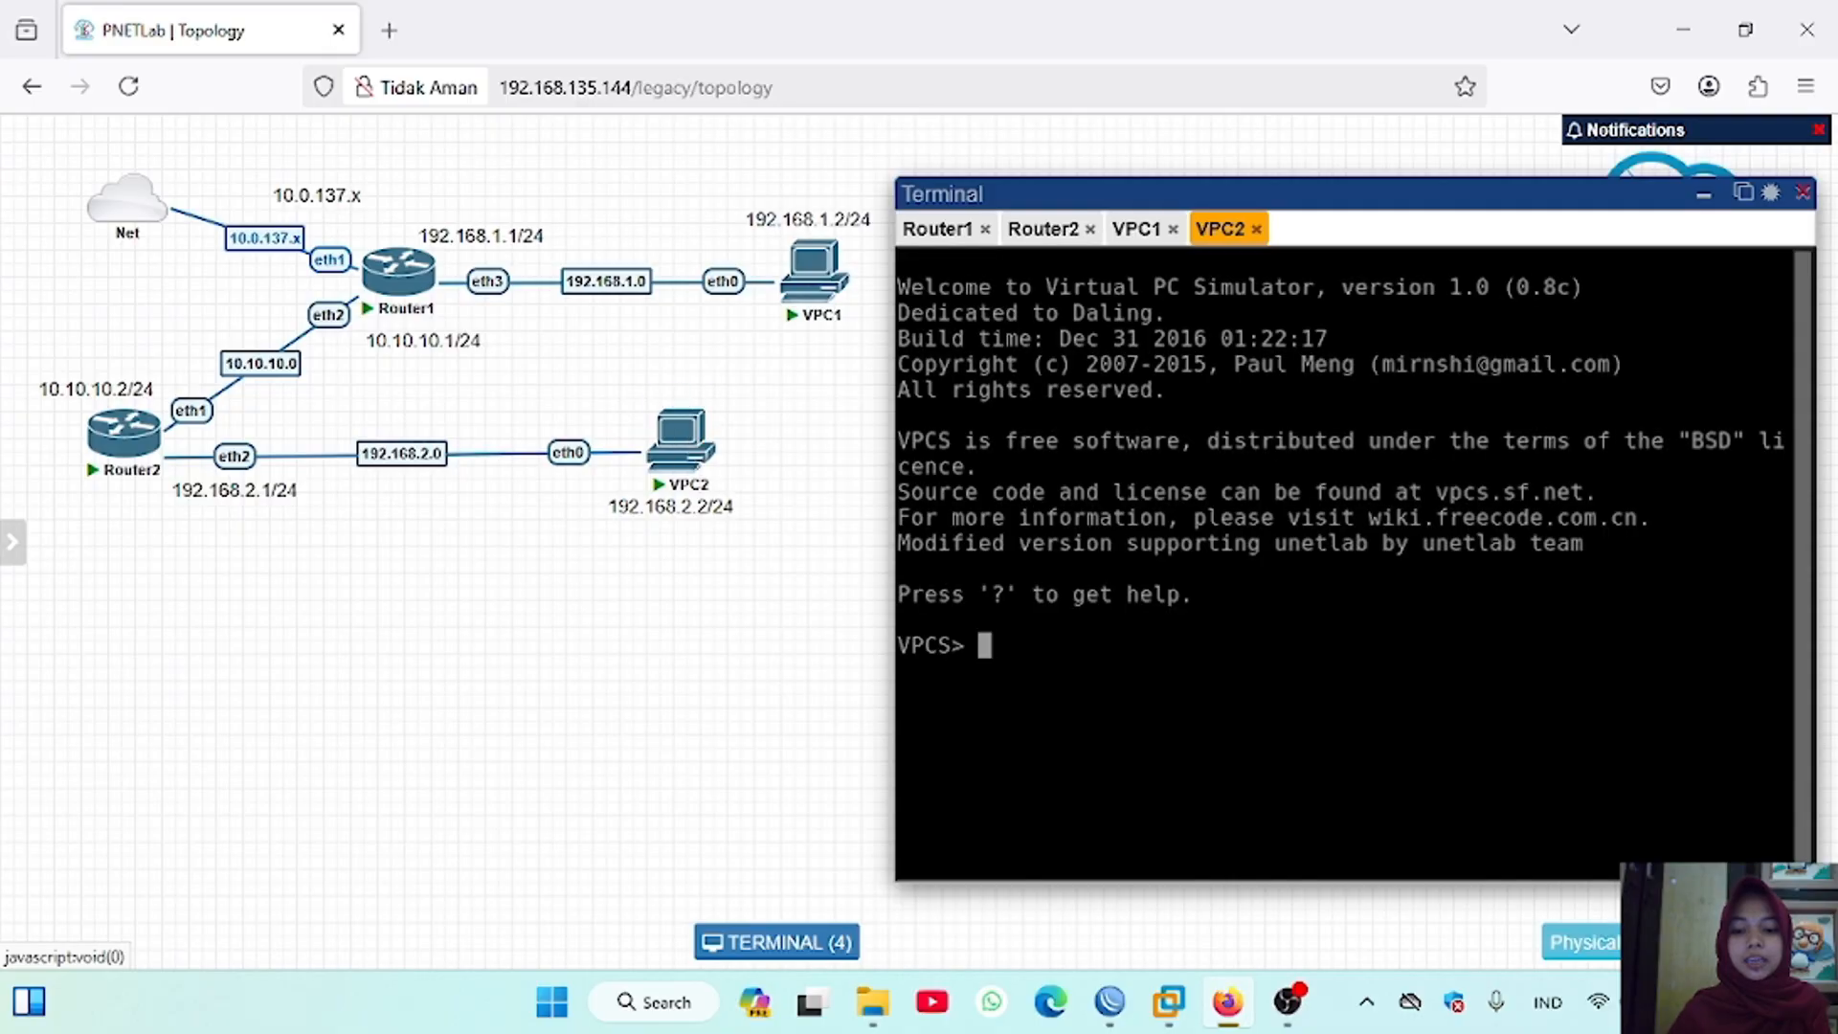
click(1138, 230)
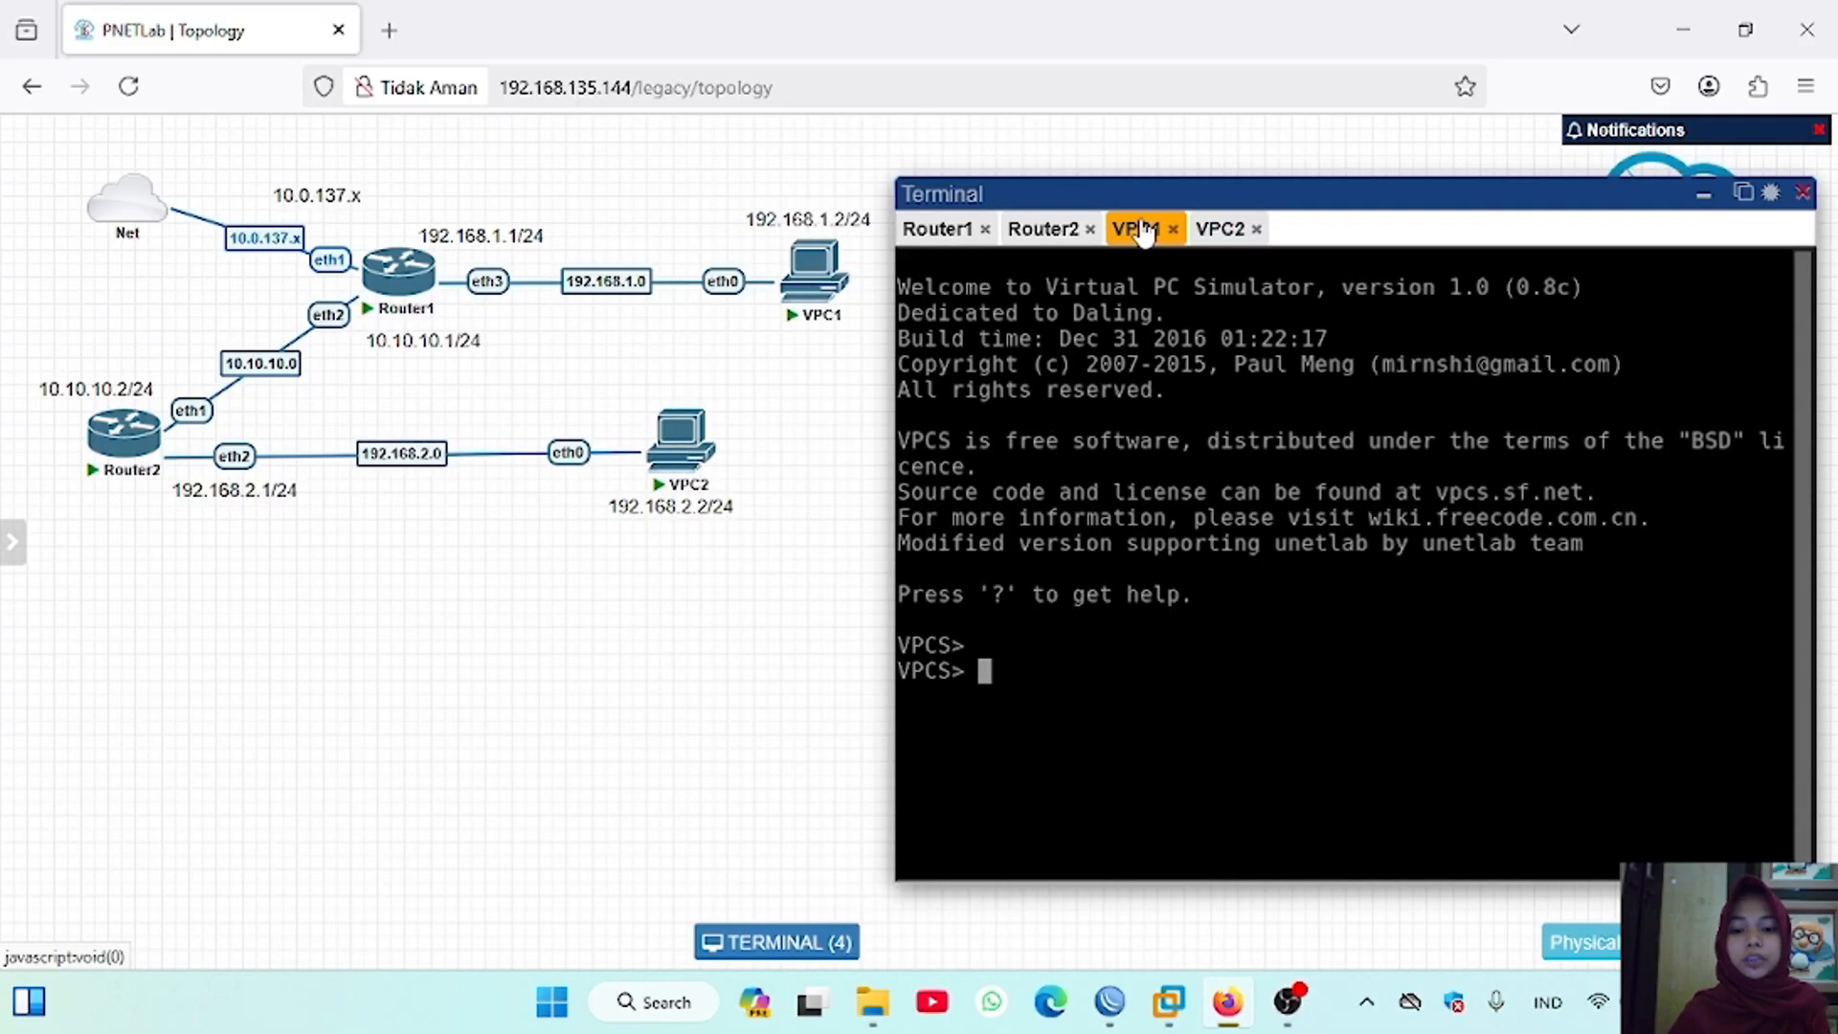
text(show ip)
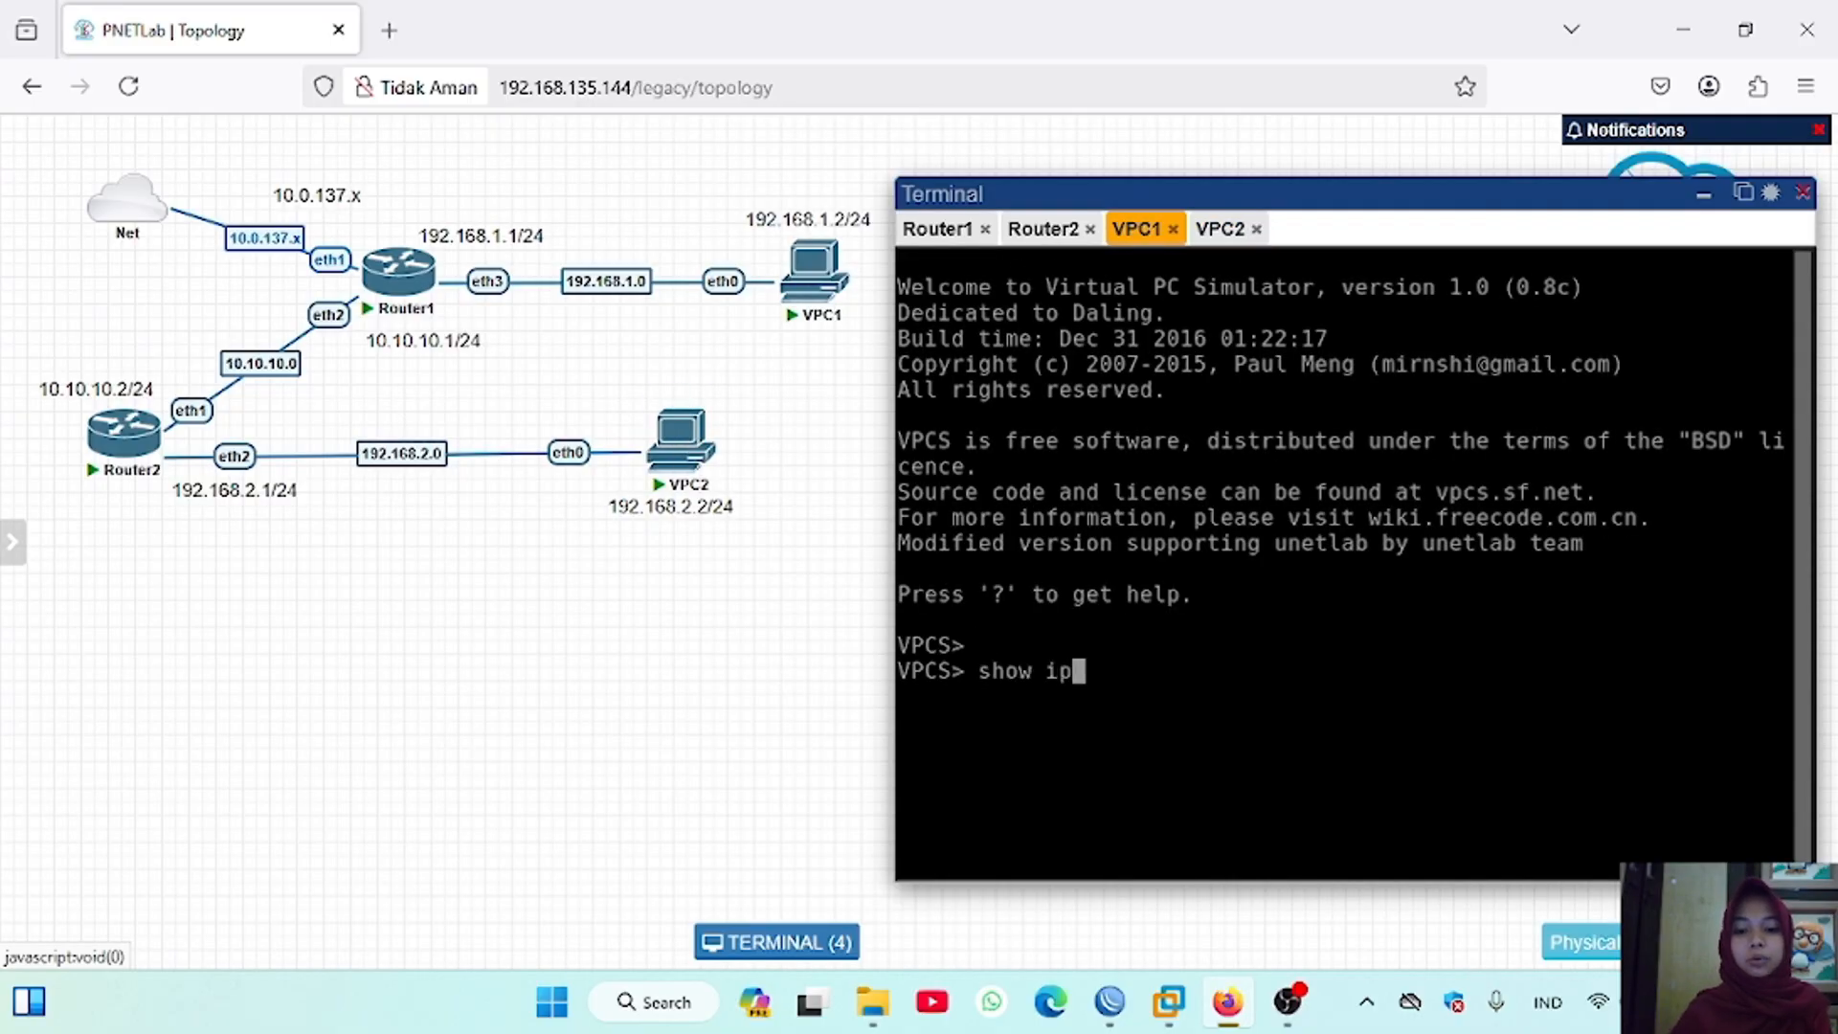
key(Return)
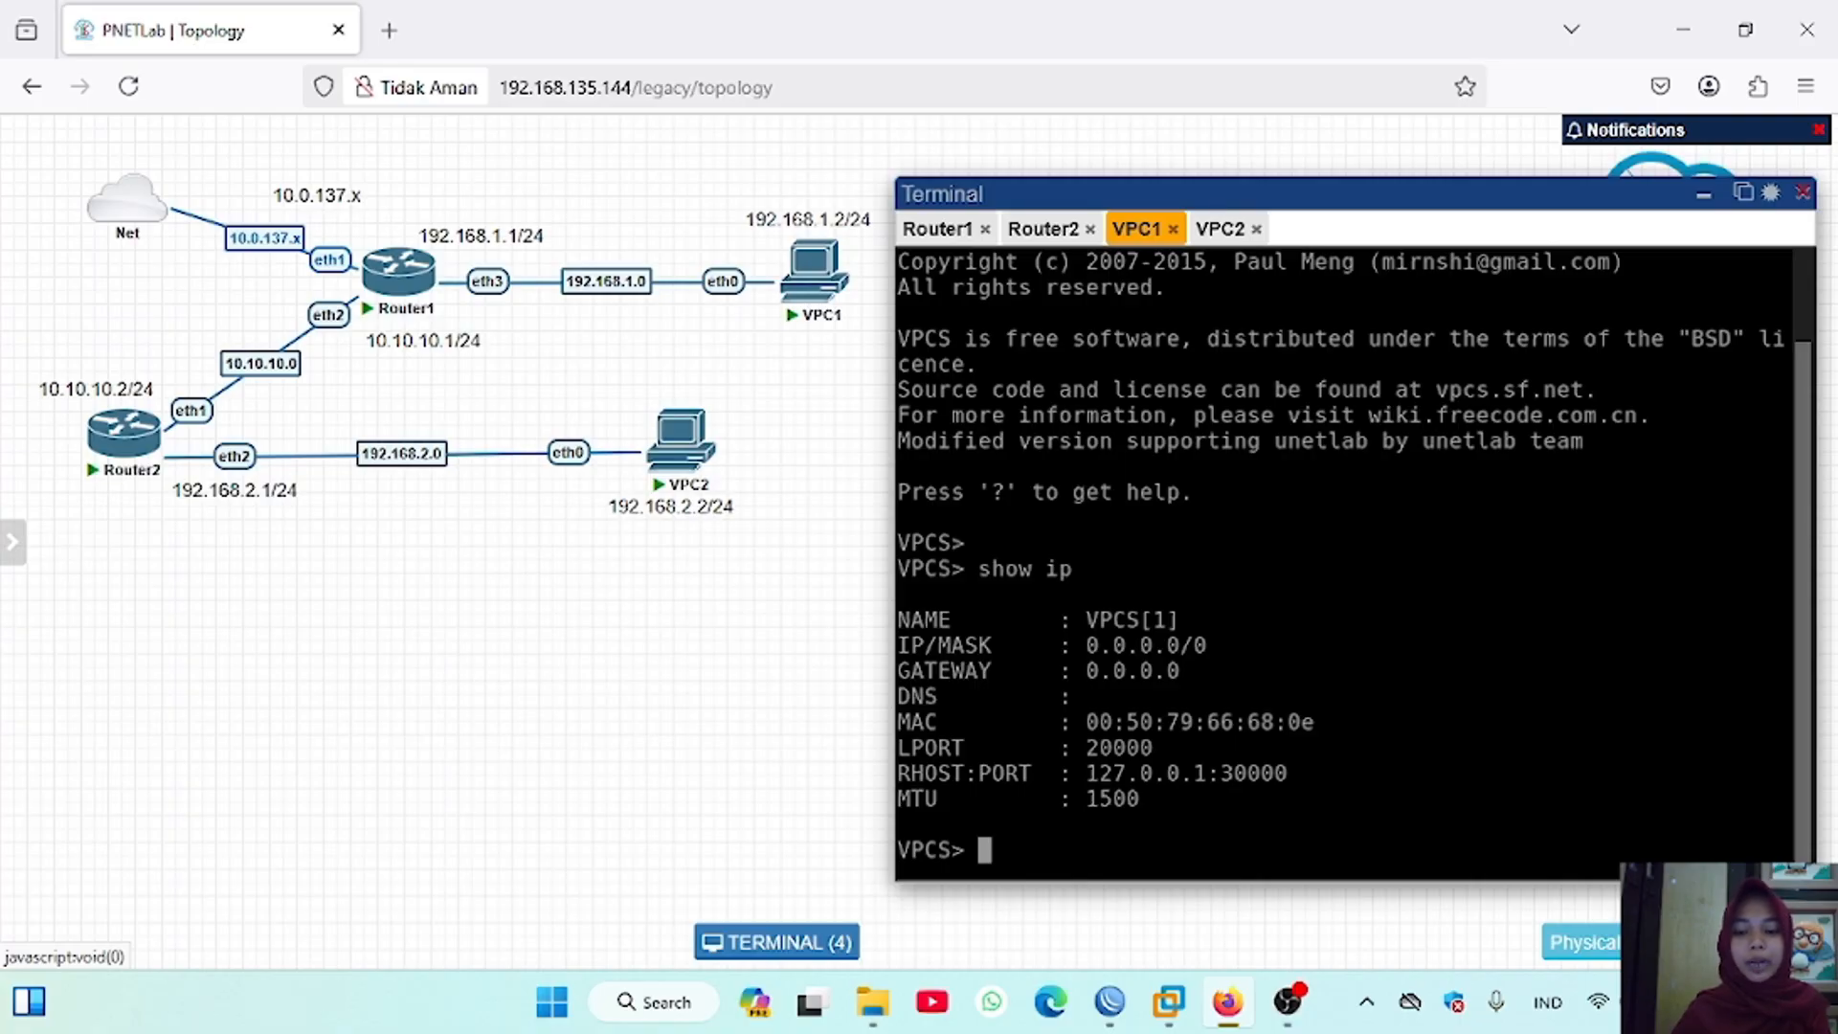
Step: Assign VPC1 its address and gateway with the command "ip 192.168.1.2/24 192.168.1.1/24"
key(Return)
text(i)
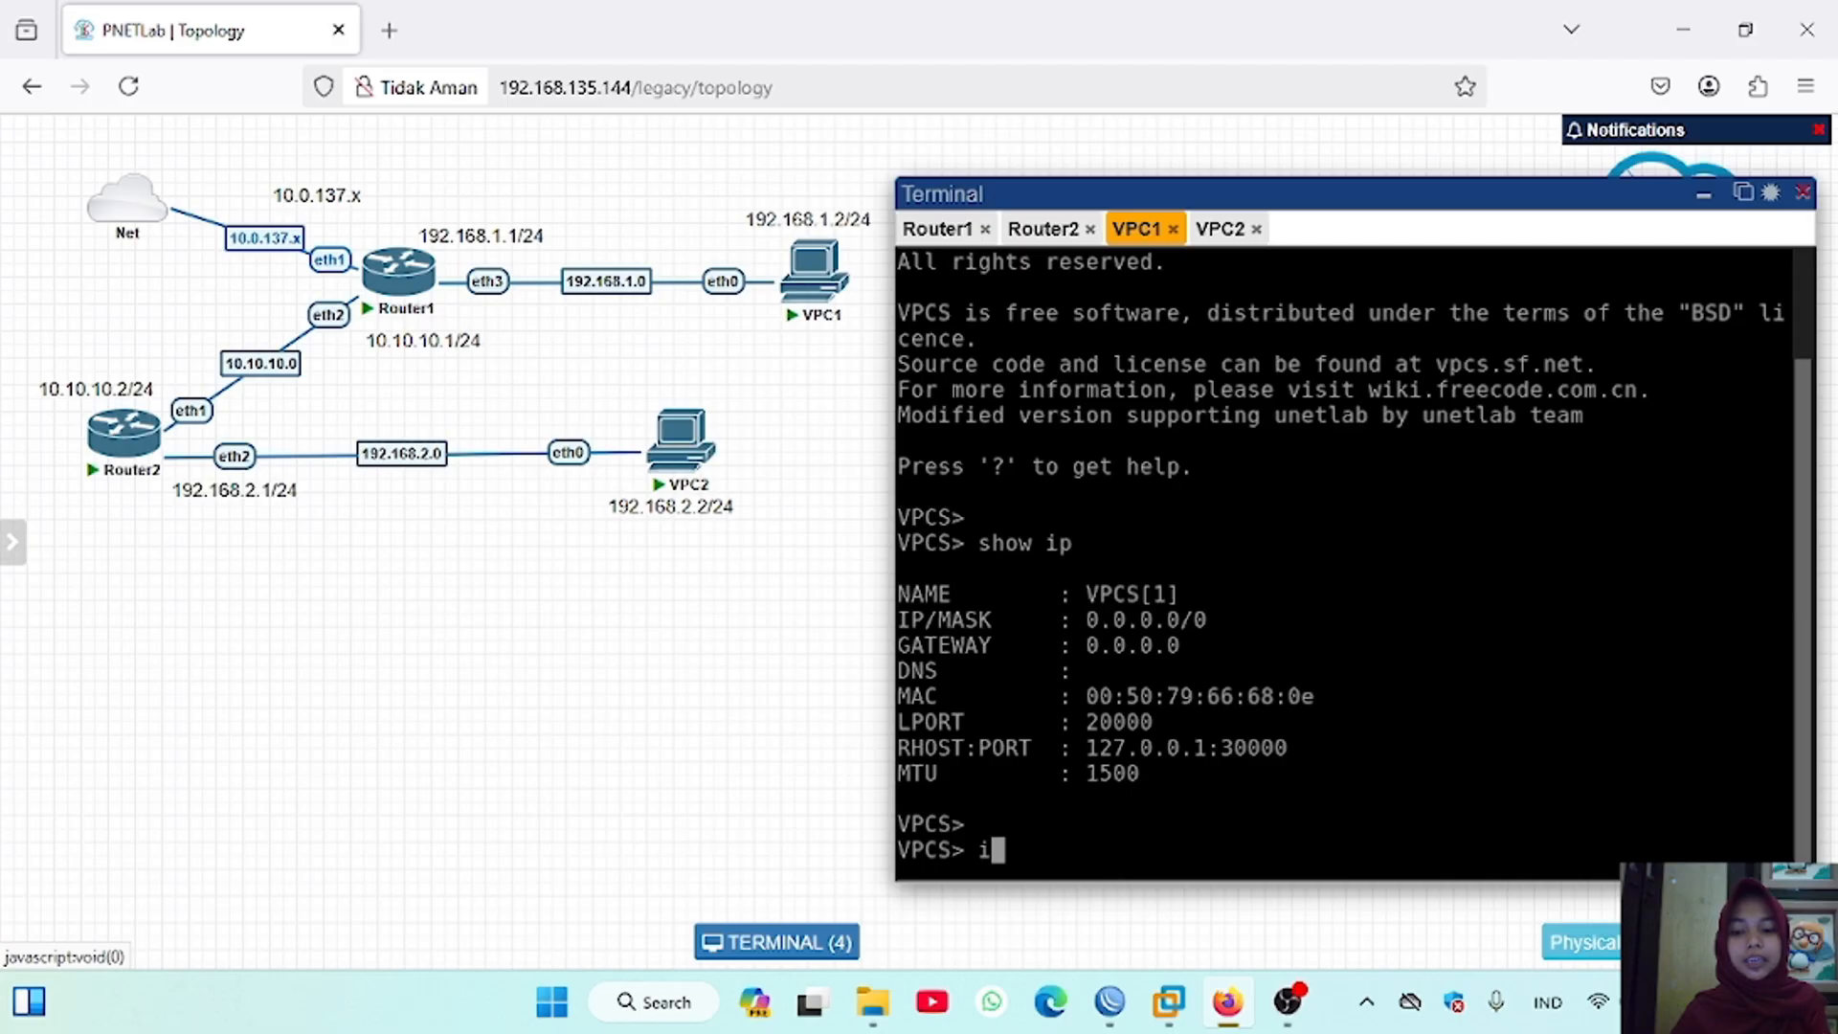
text(p 192.)
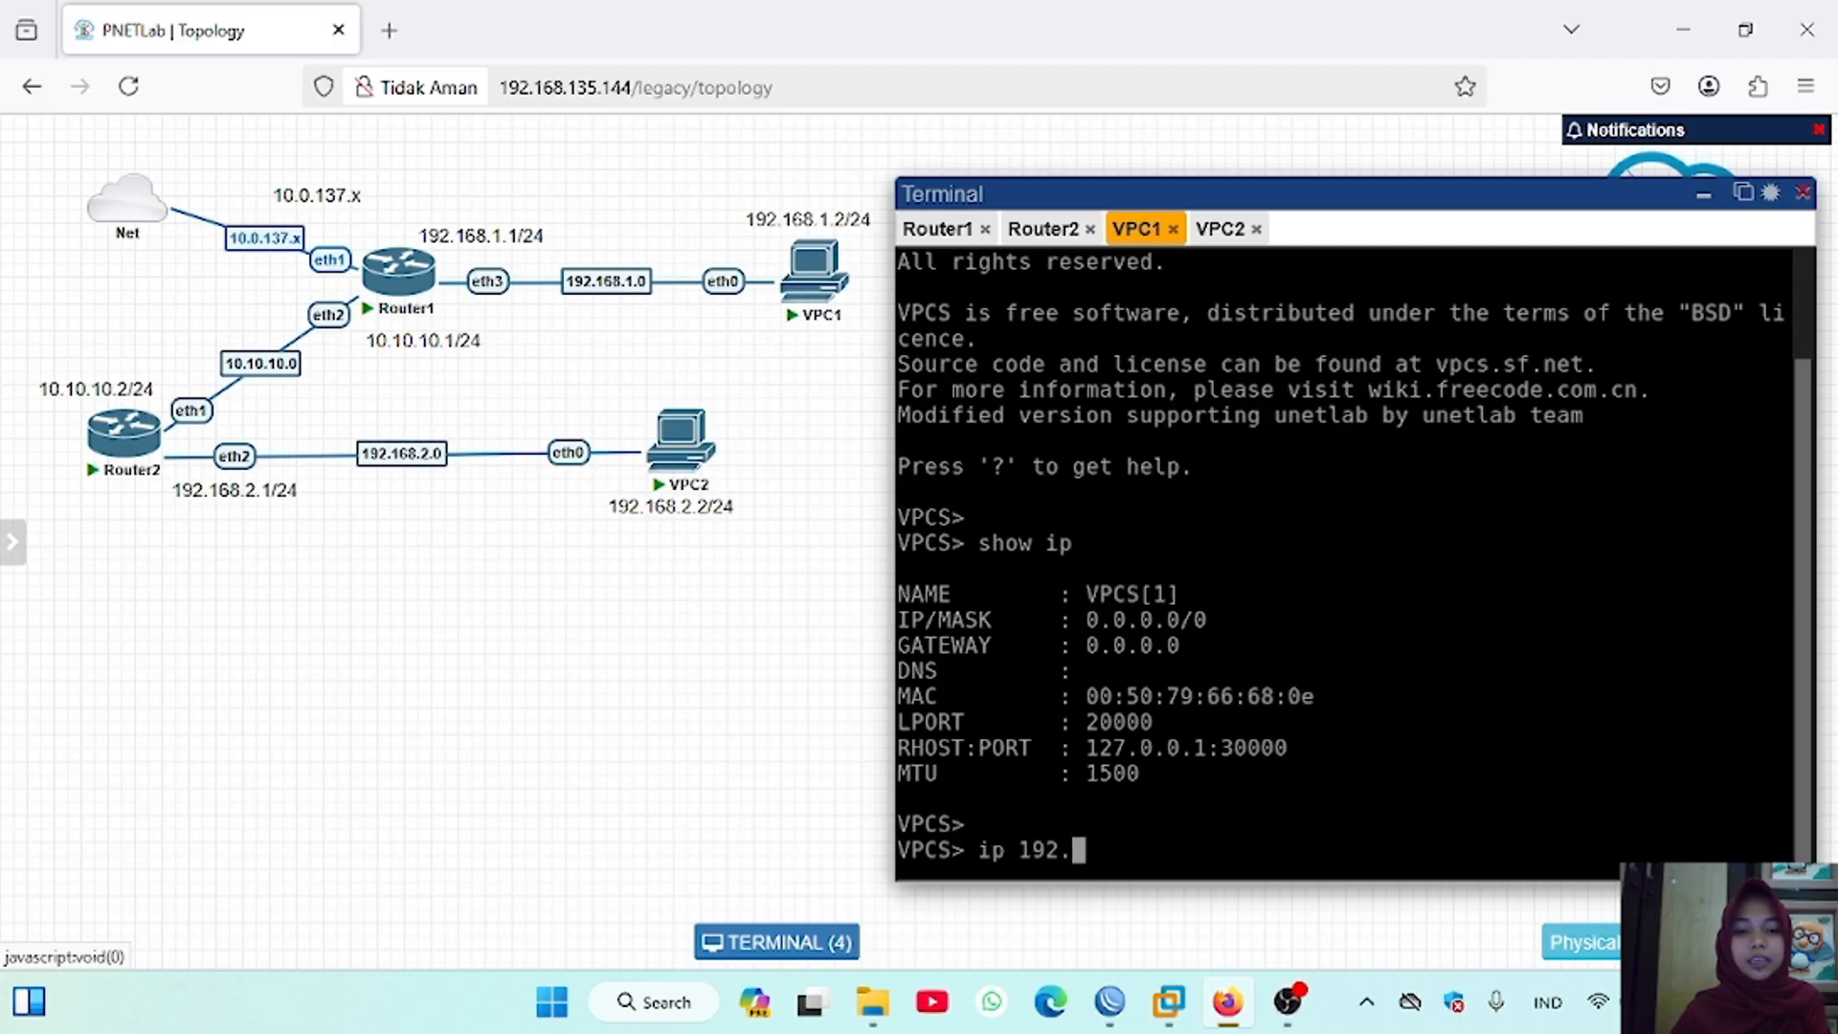
text(168.1)
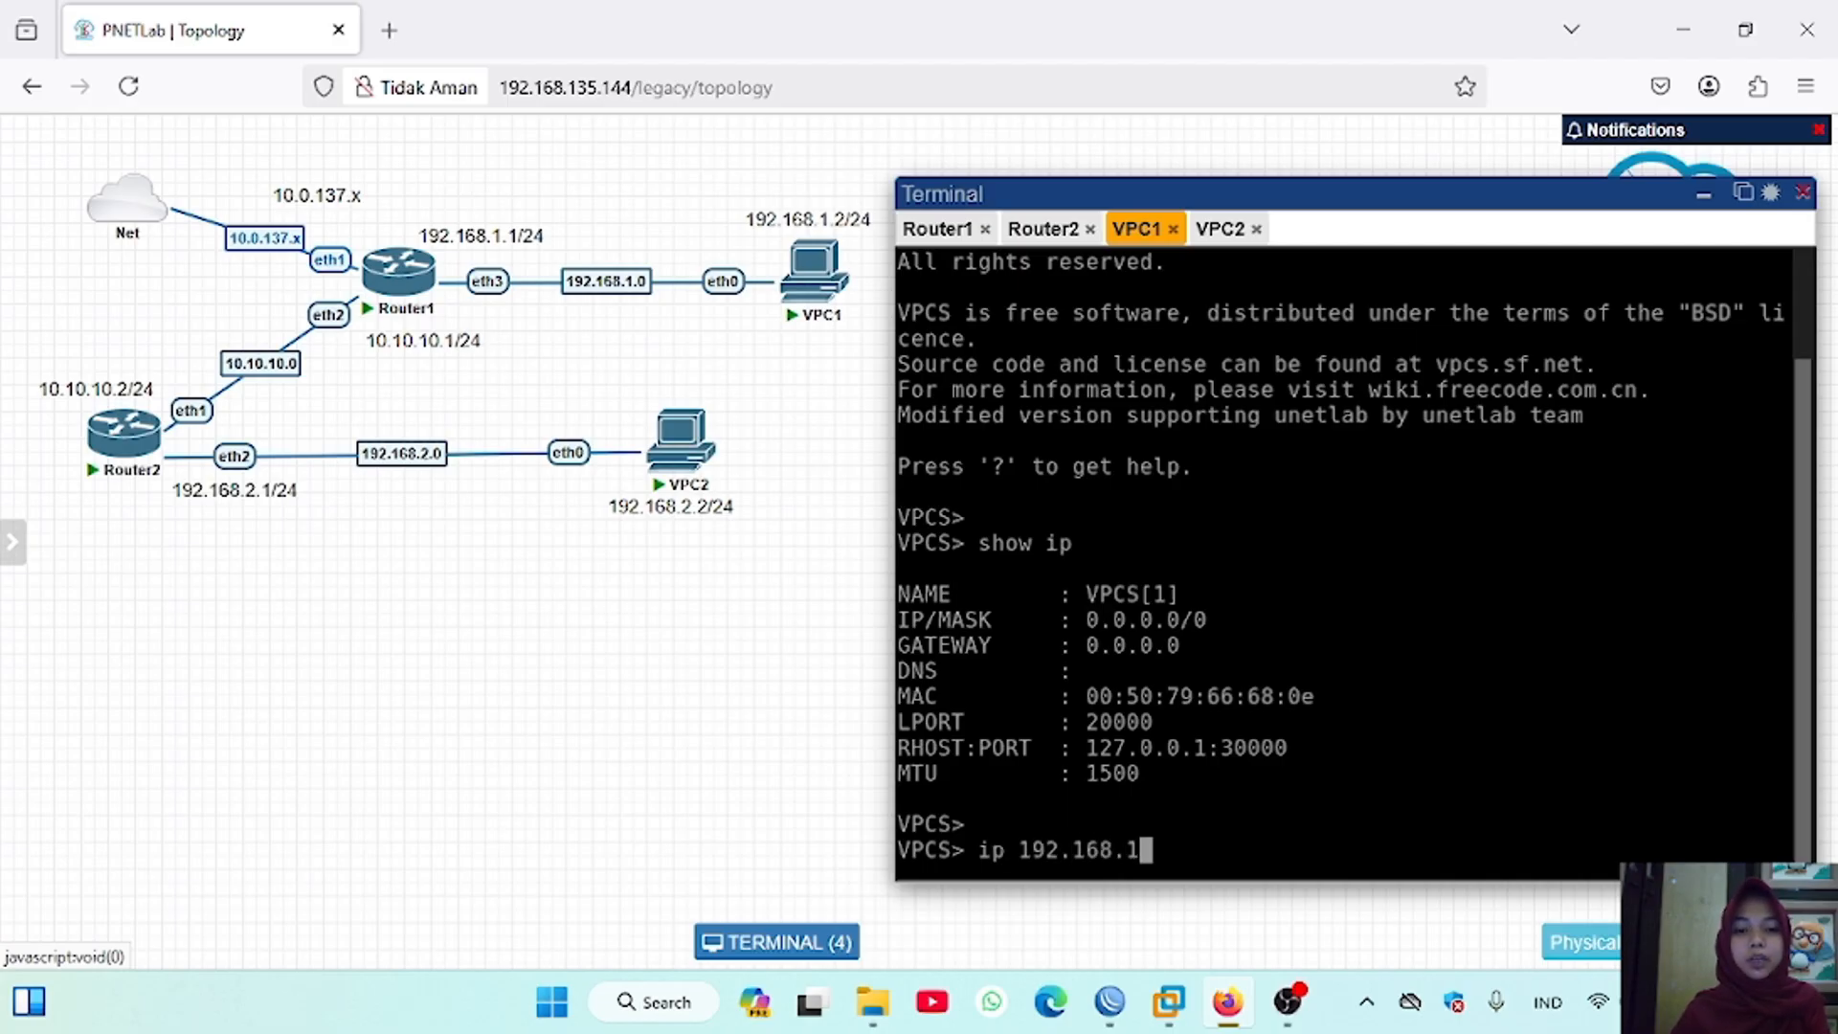
text(.2/24)
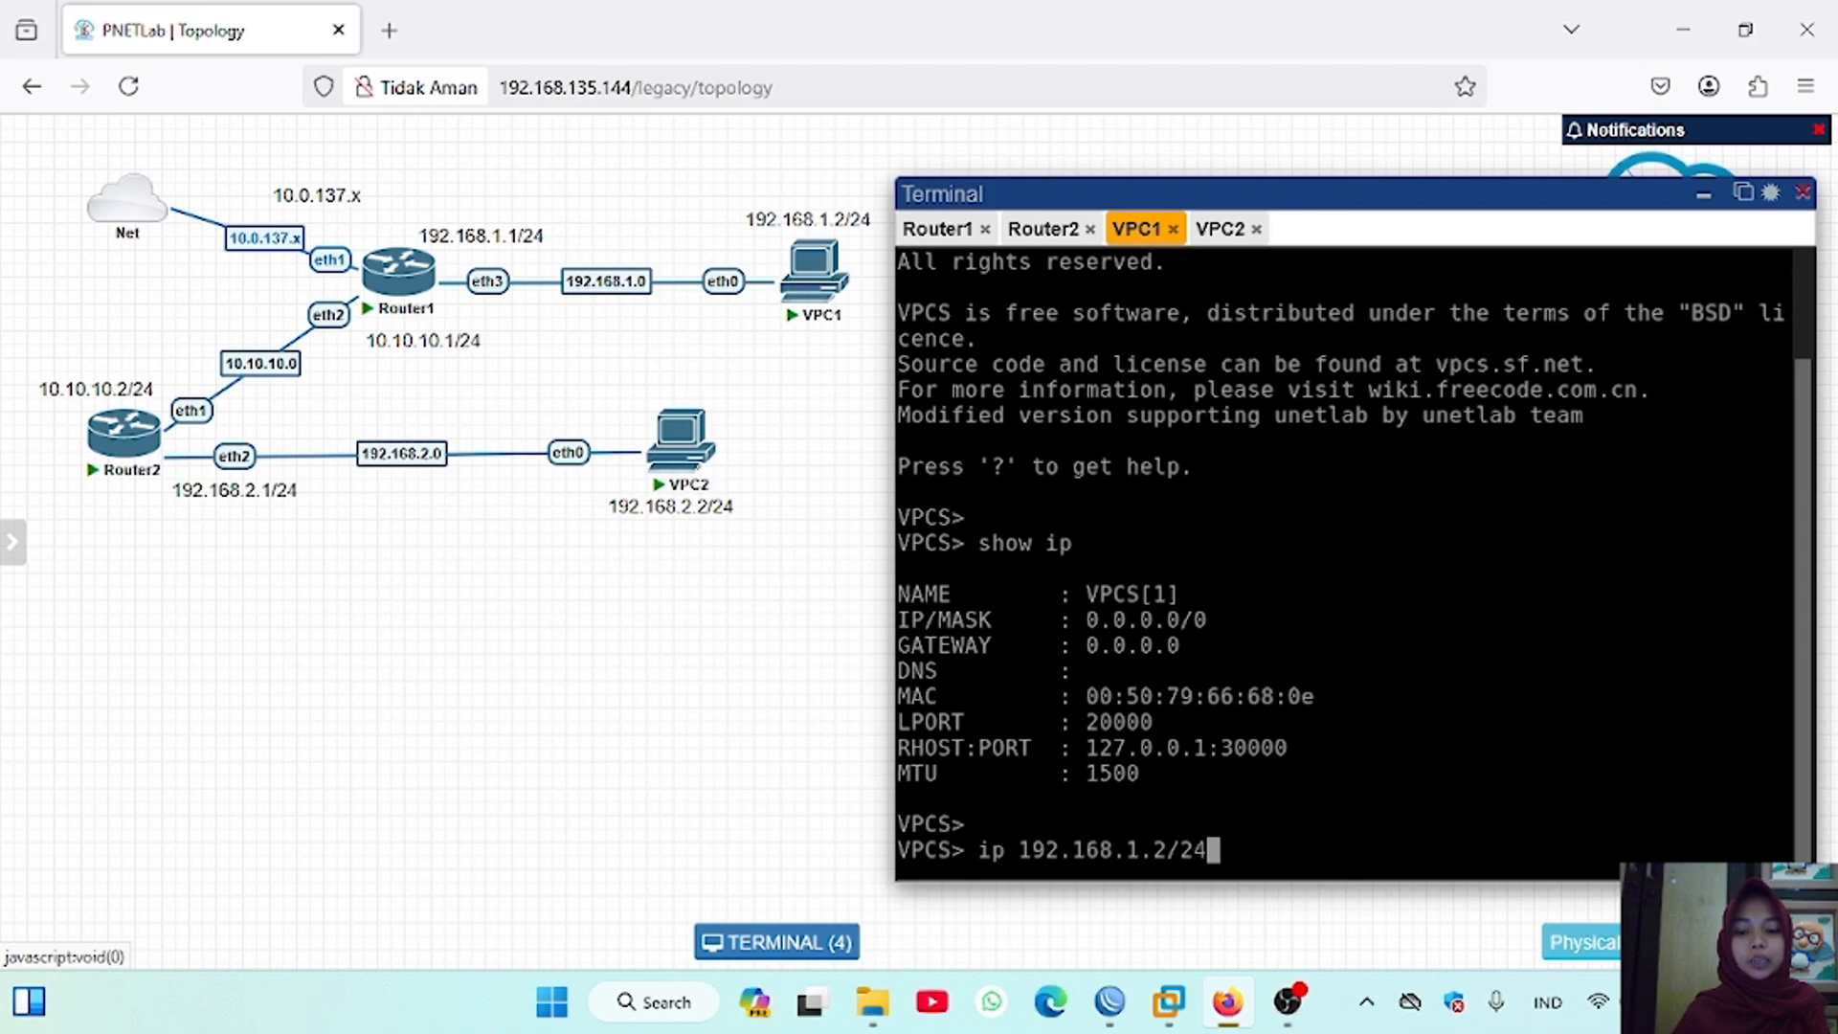
text( 192.168)
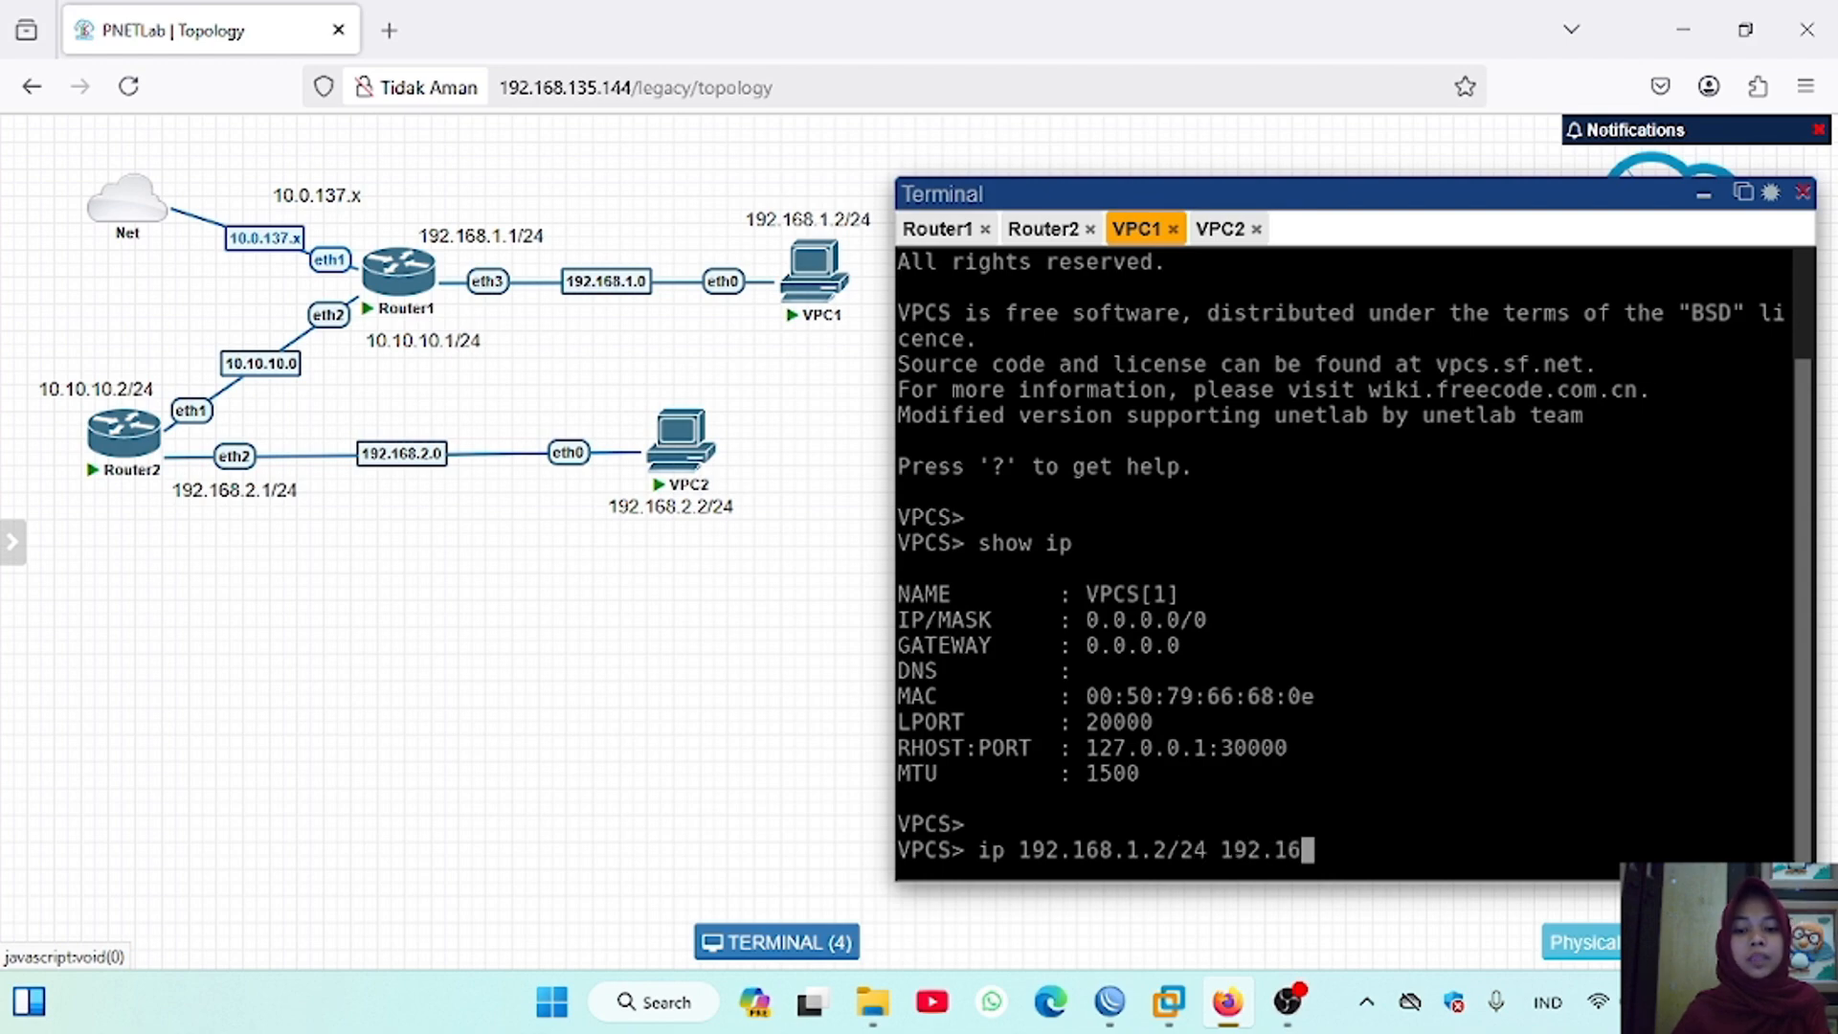
text(.1.1)
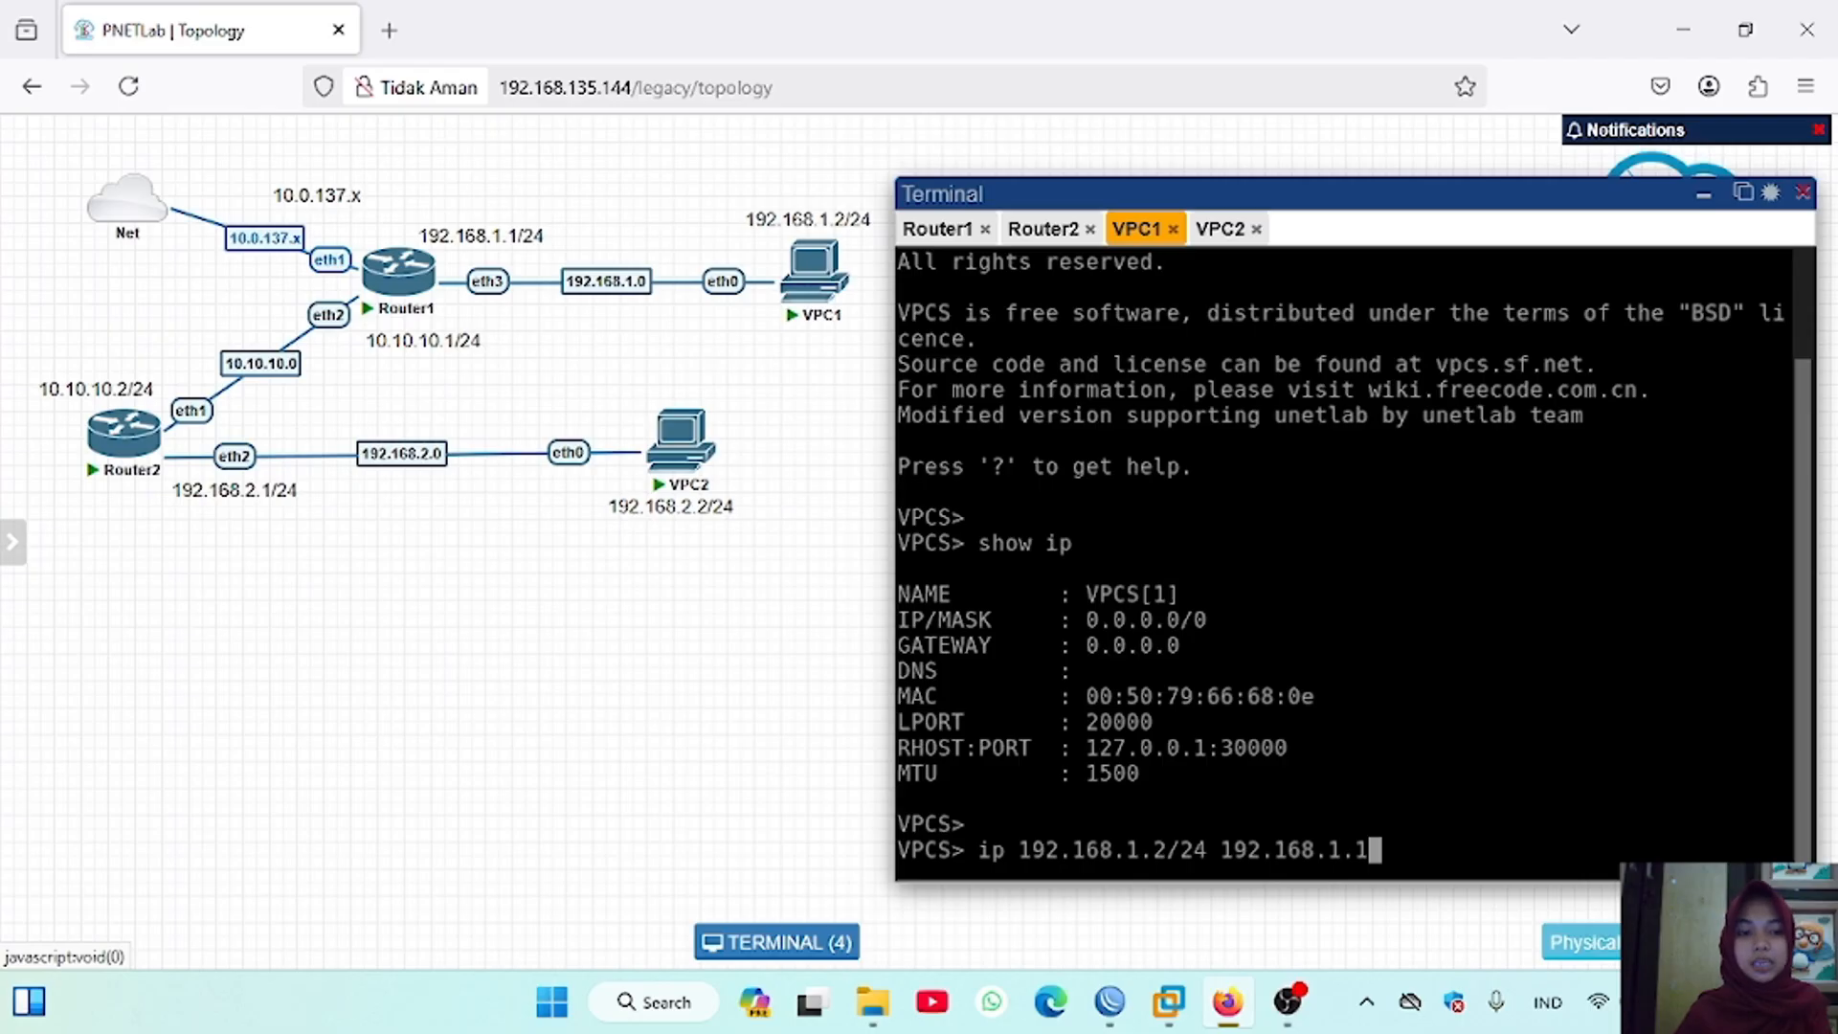
text(/24)
key(Return)
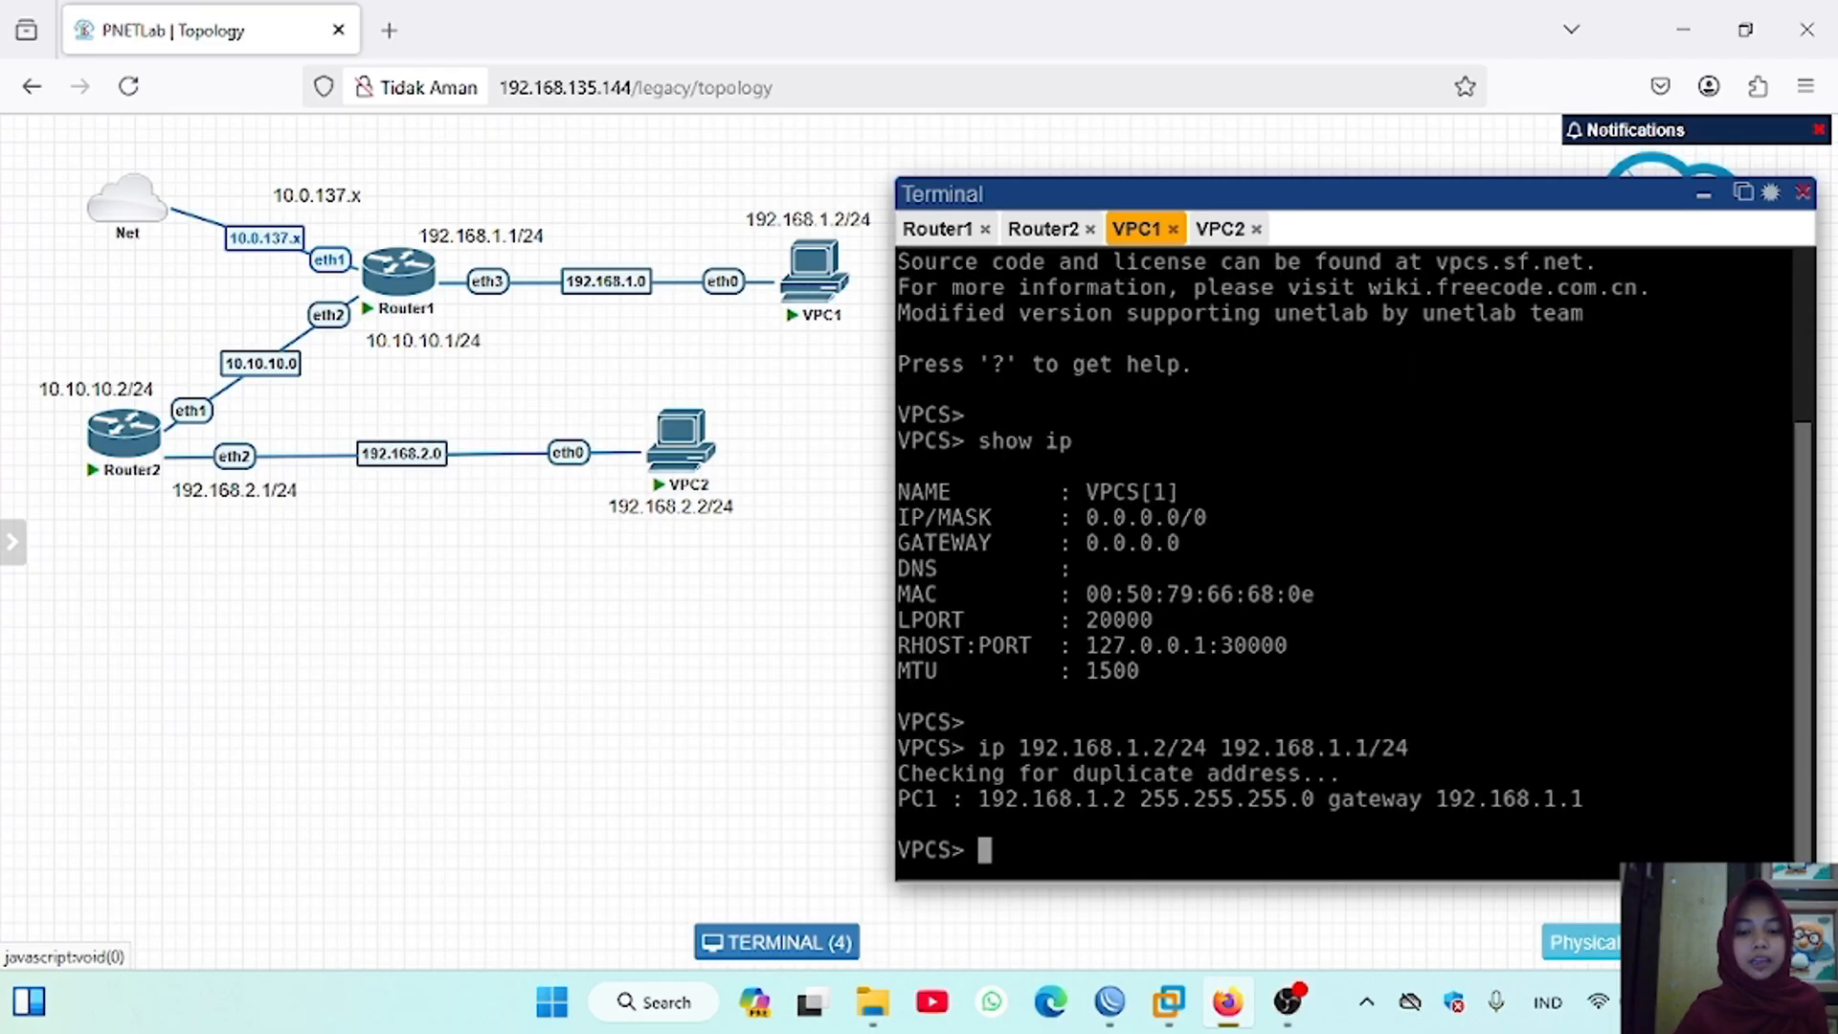
Step: Assign VPC2 its address and gateway in its console with the command "ip 192.168.2.2/24 192.168.2.1/24"
click(1220, 229)
key(Return)
text(ip)
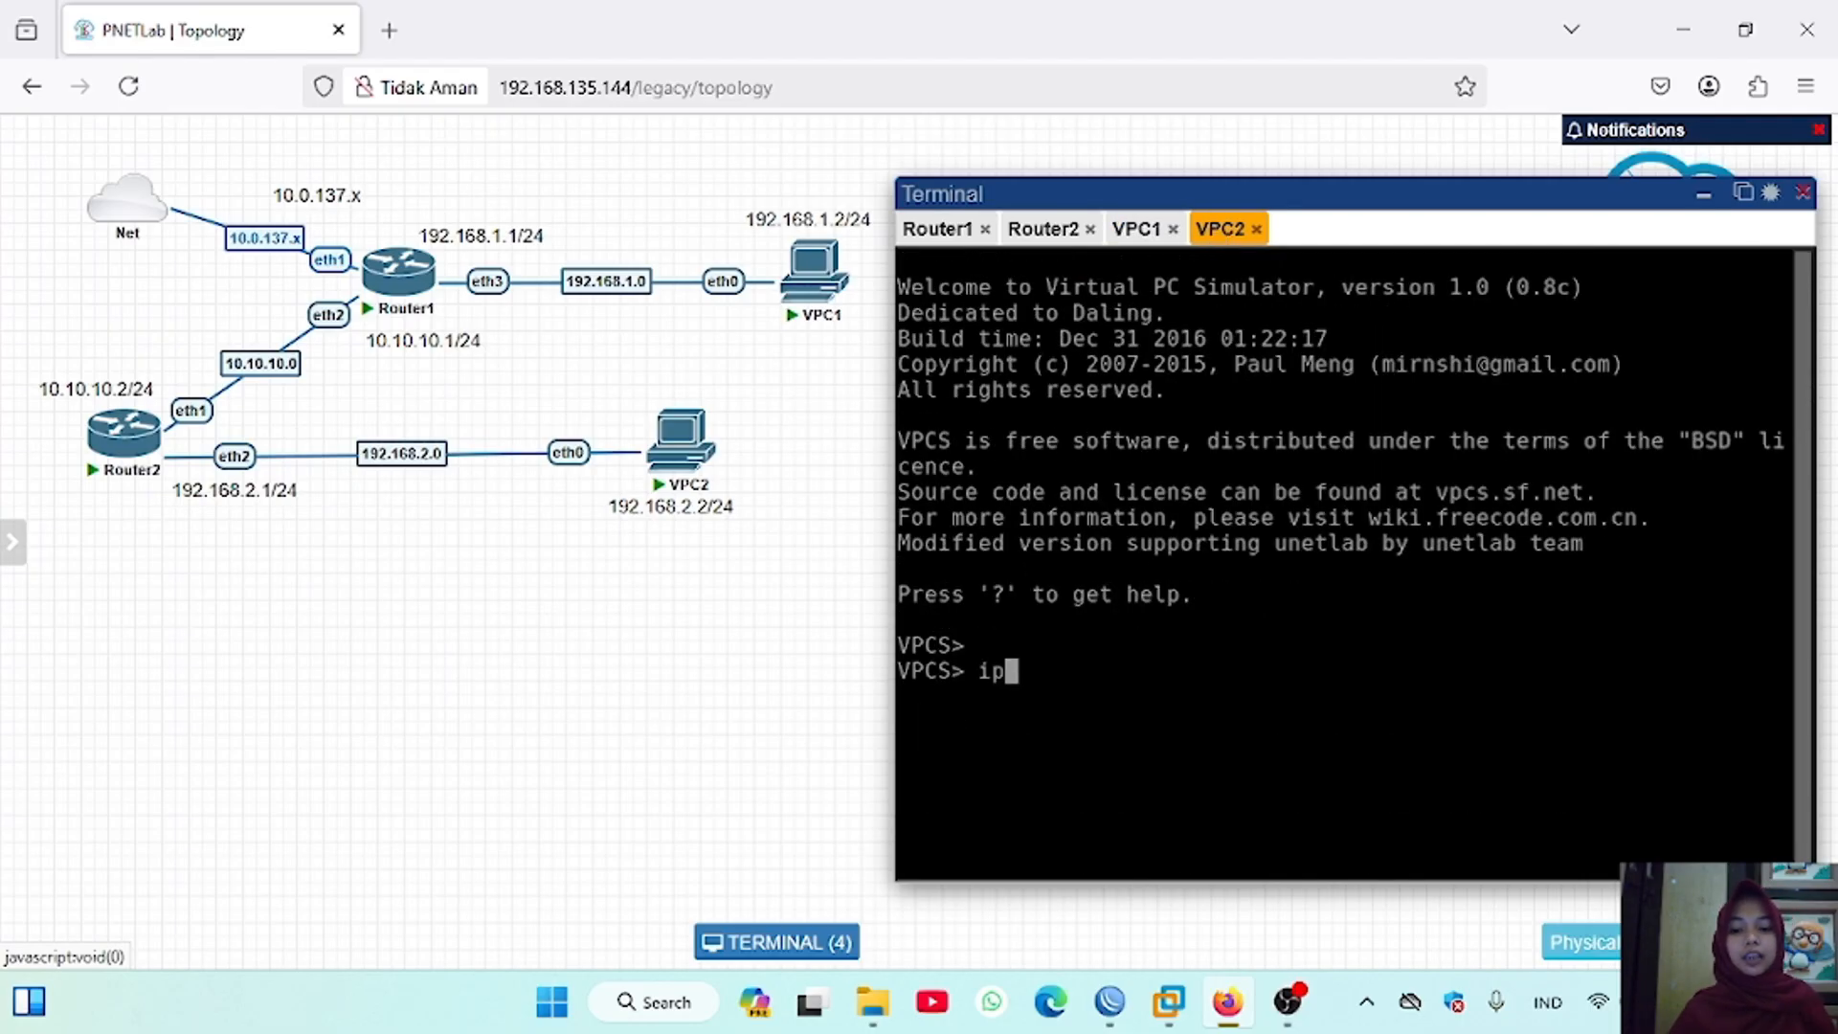
text( 192.168)
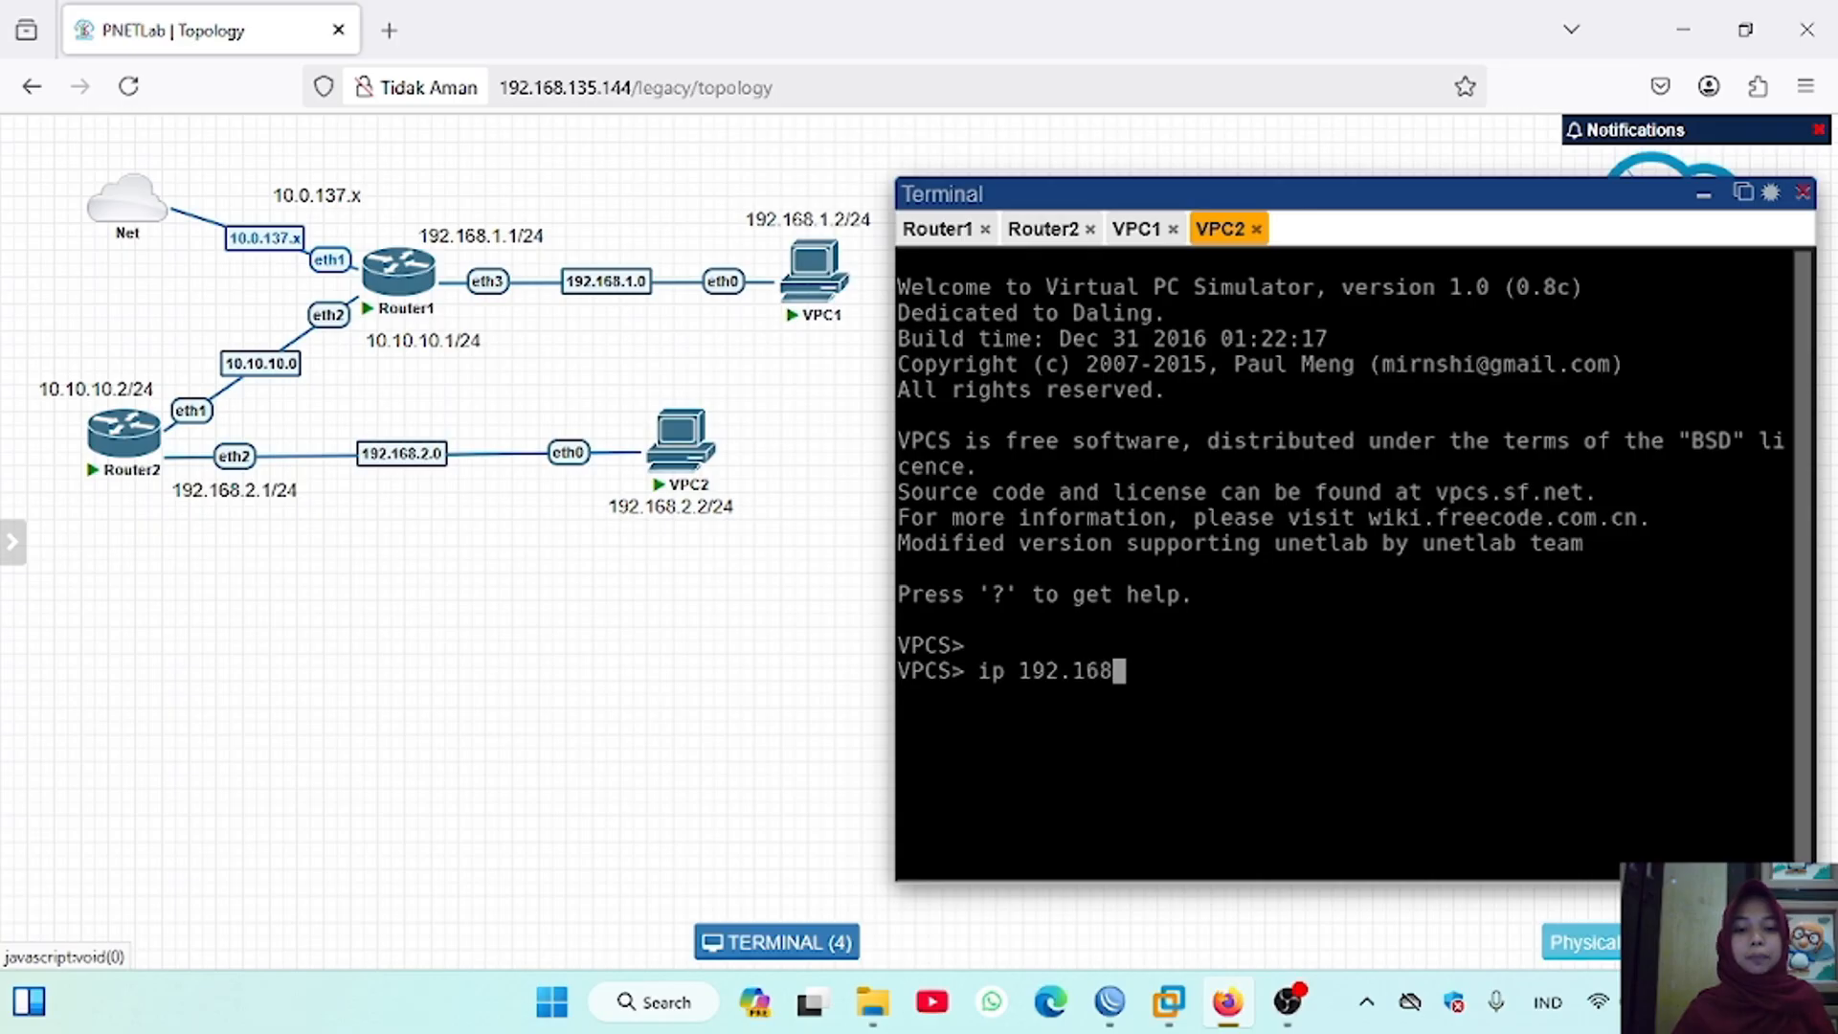
text(.2)
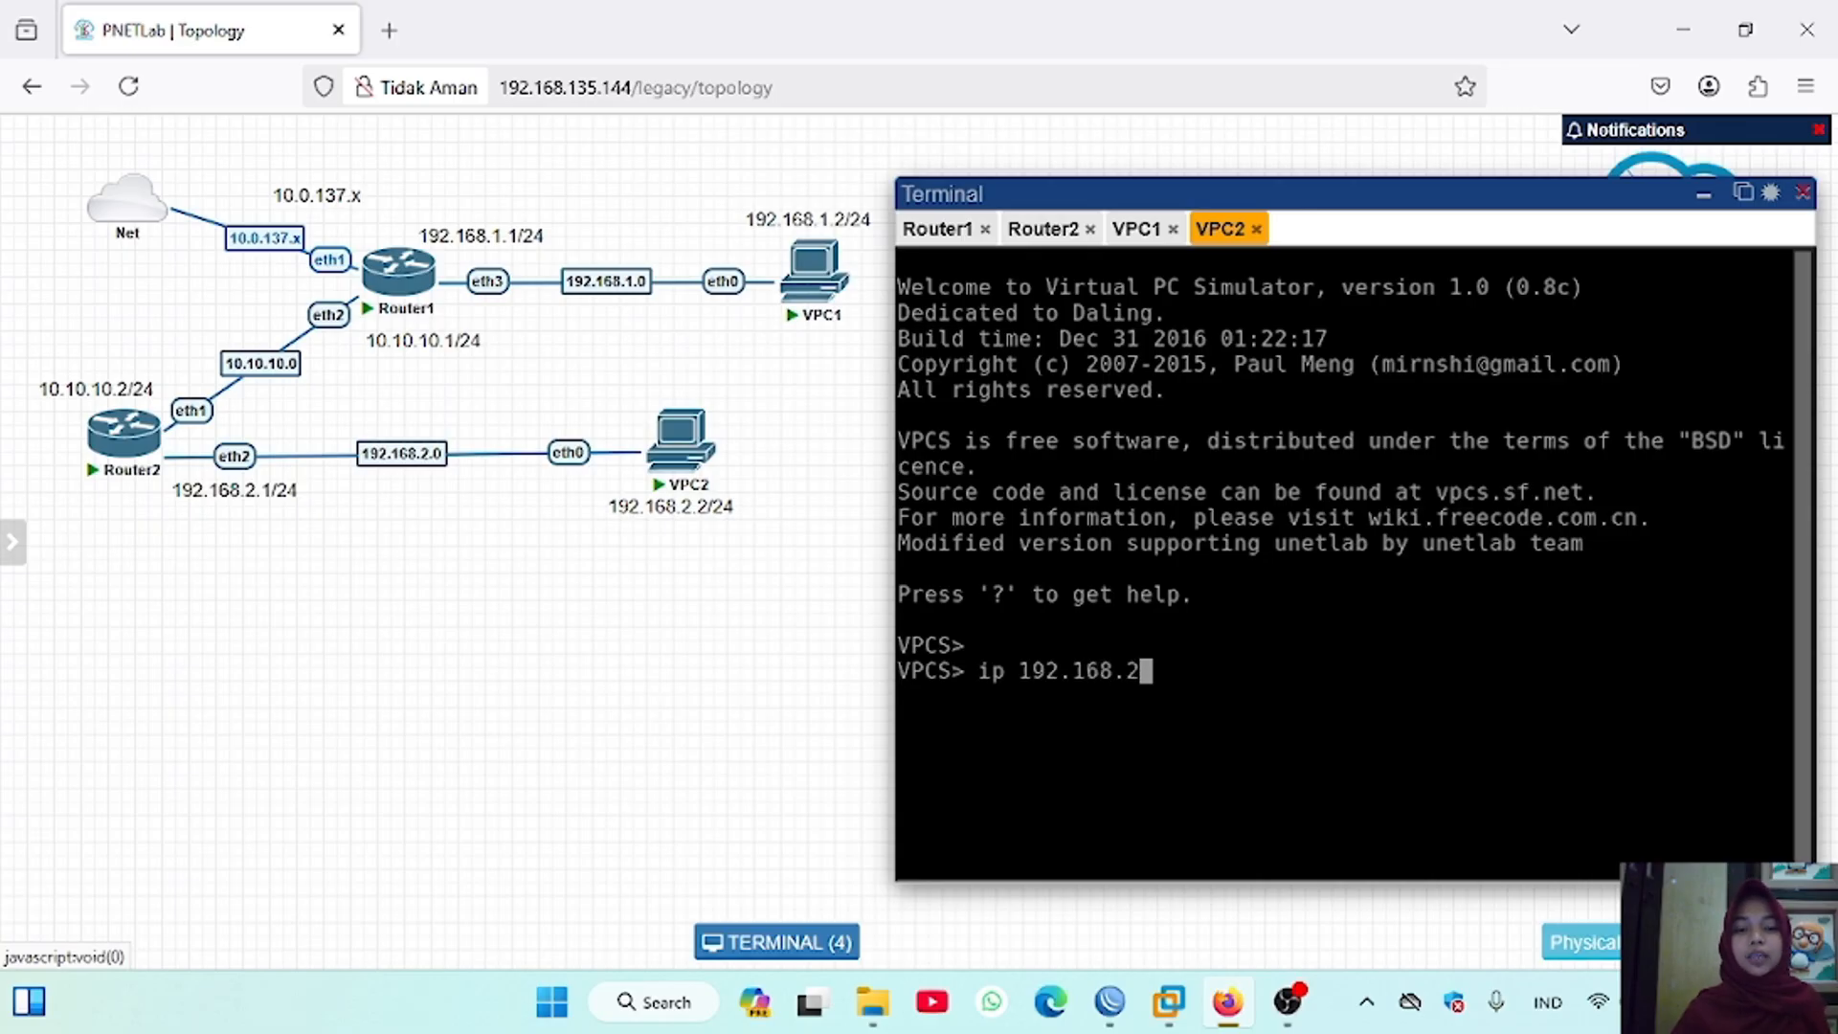
text(.2/24)
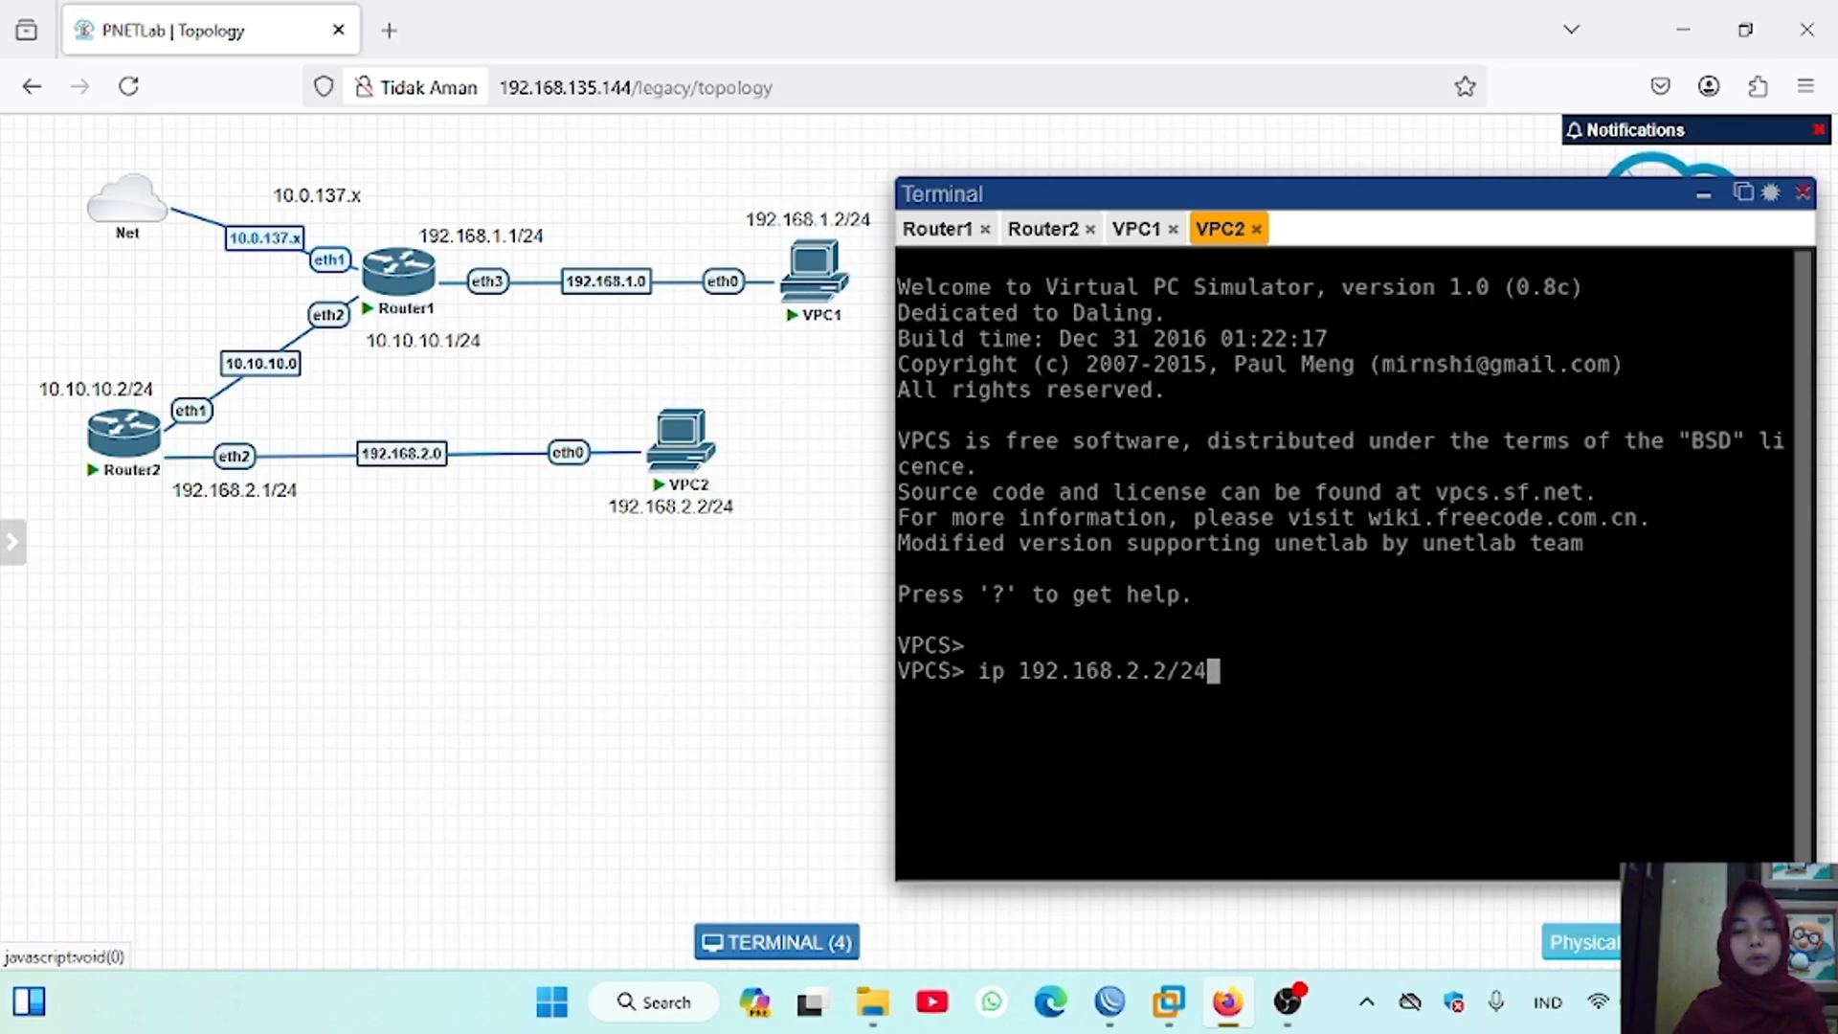
text( 192.168.)
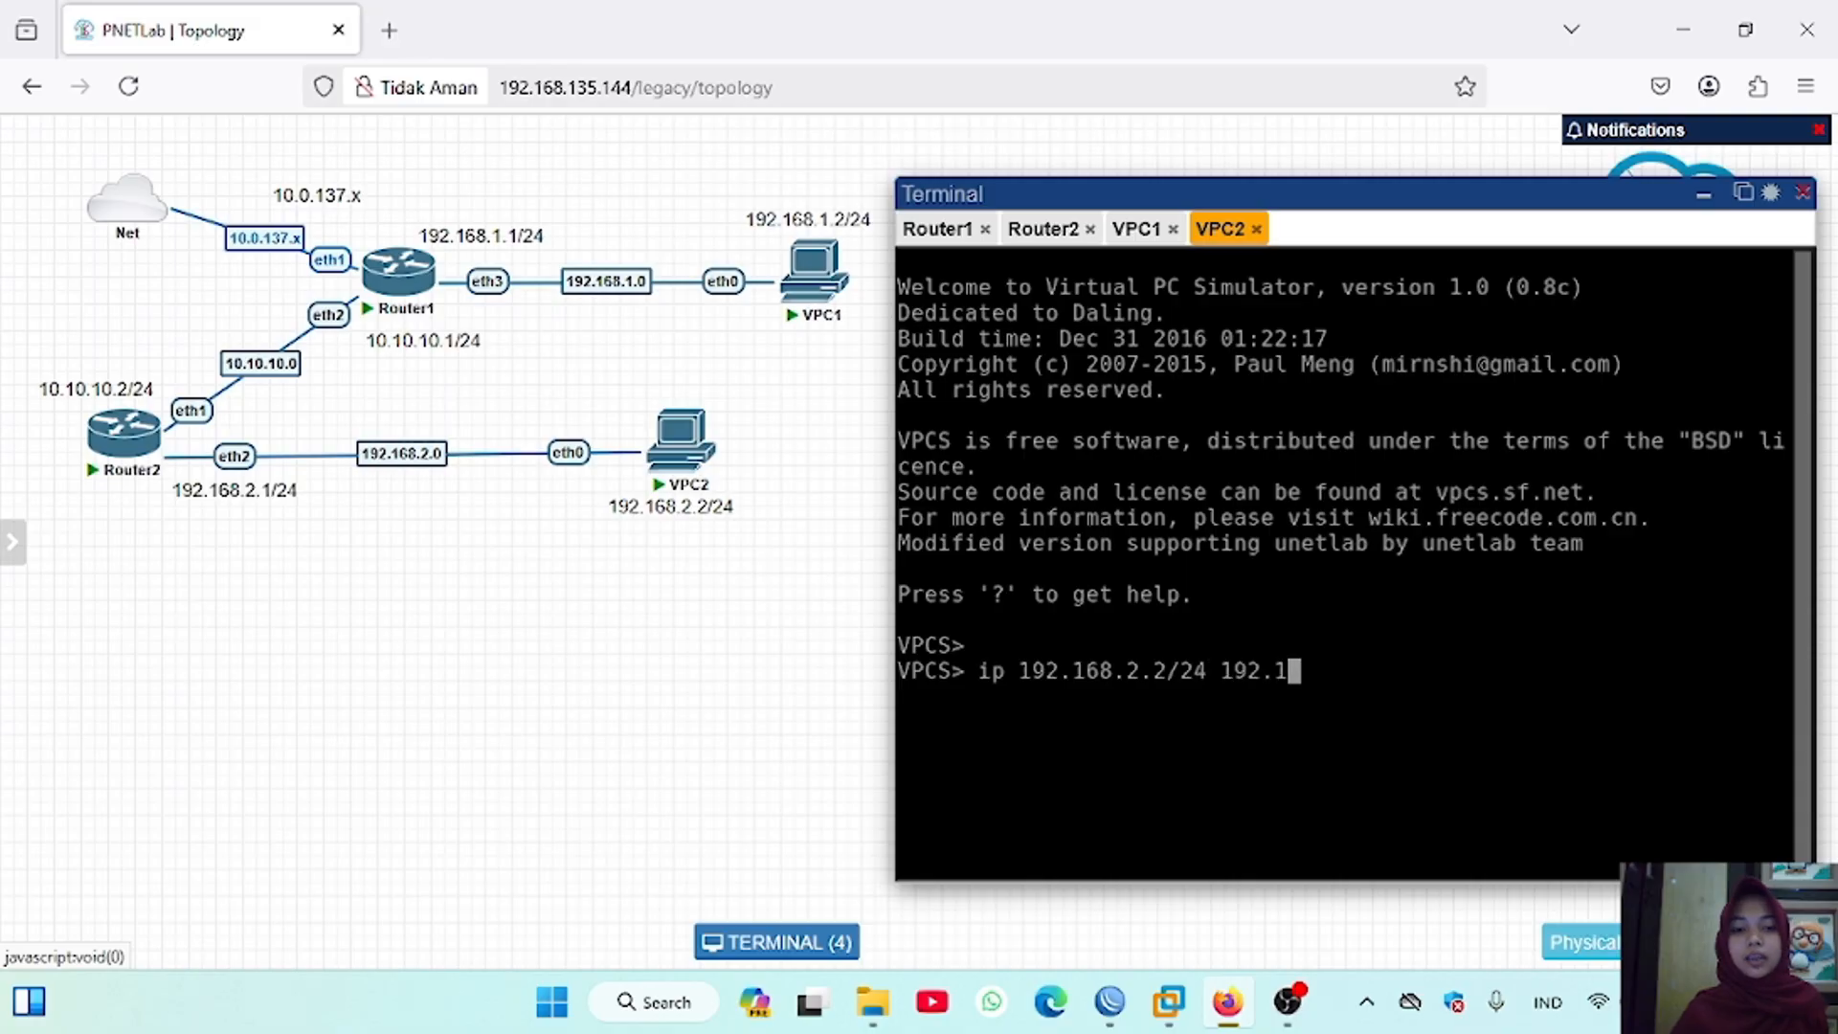
text(2)
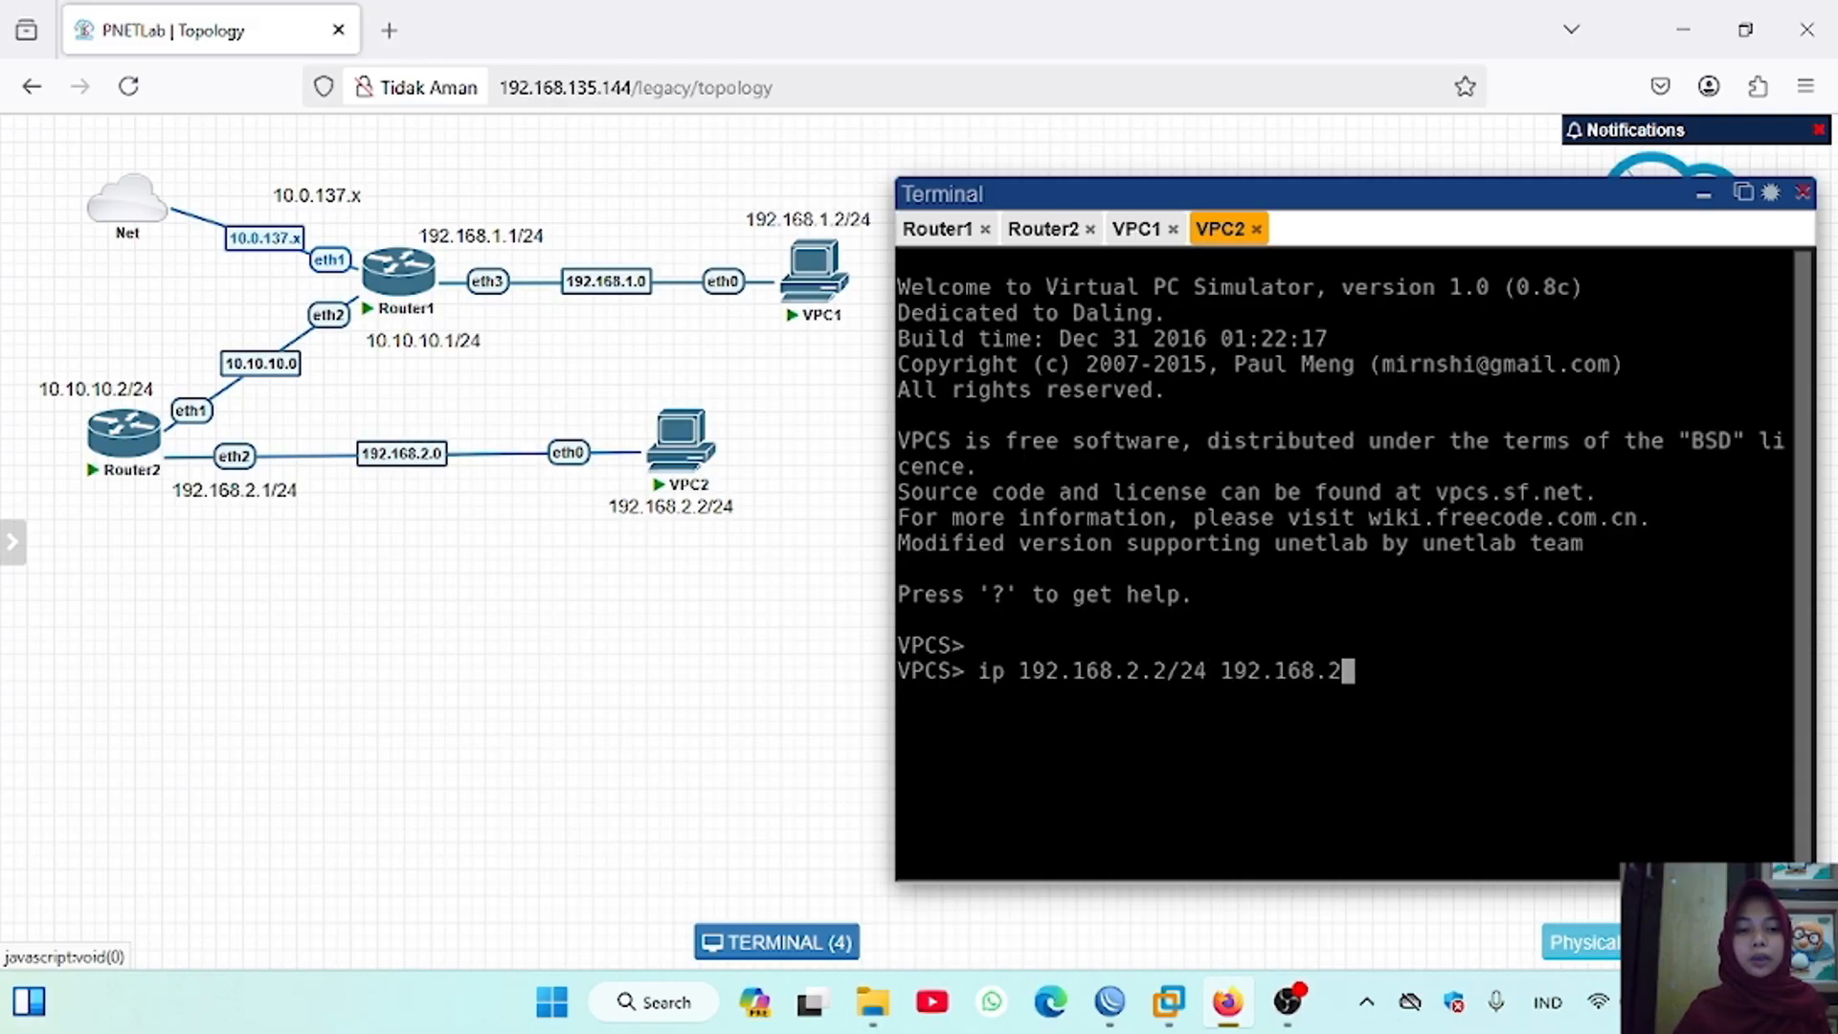
text(.1/24)
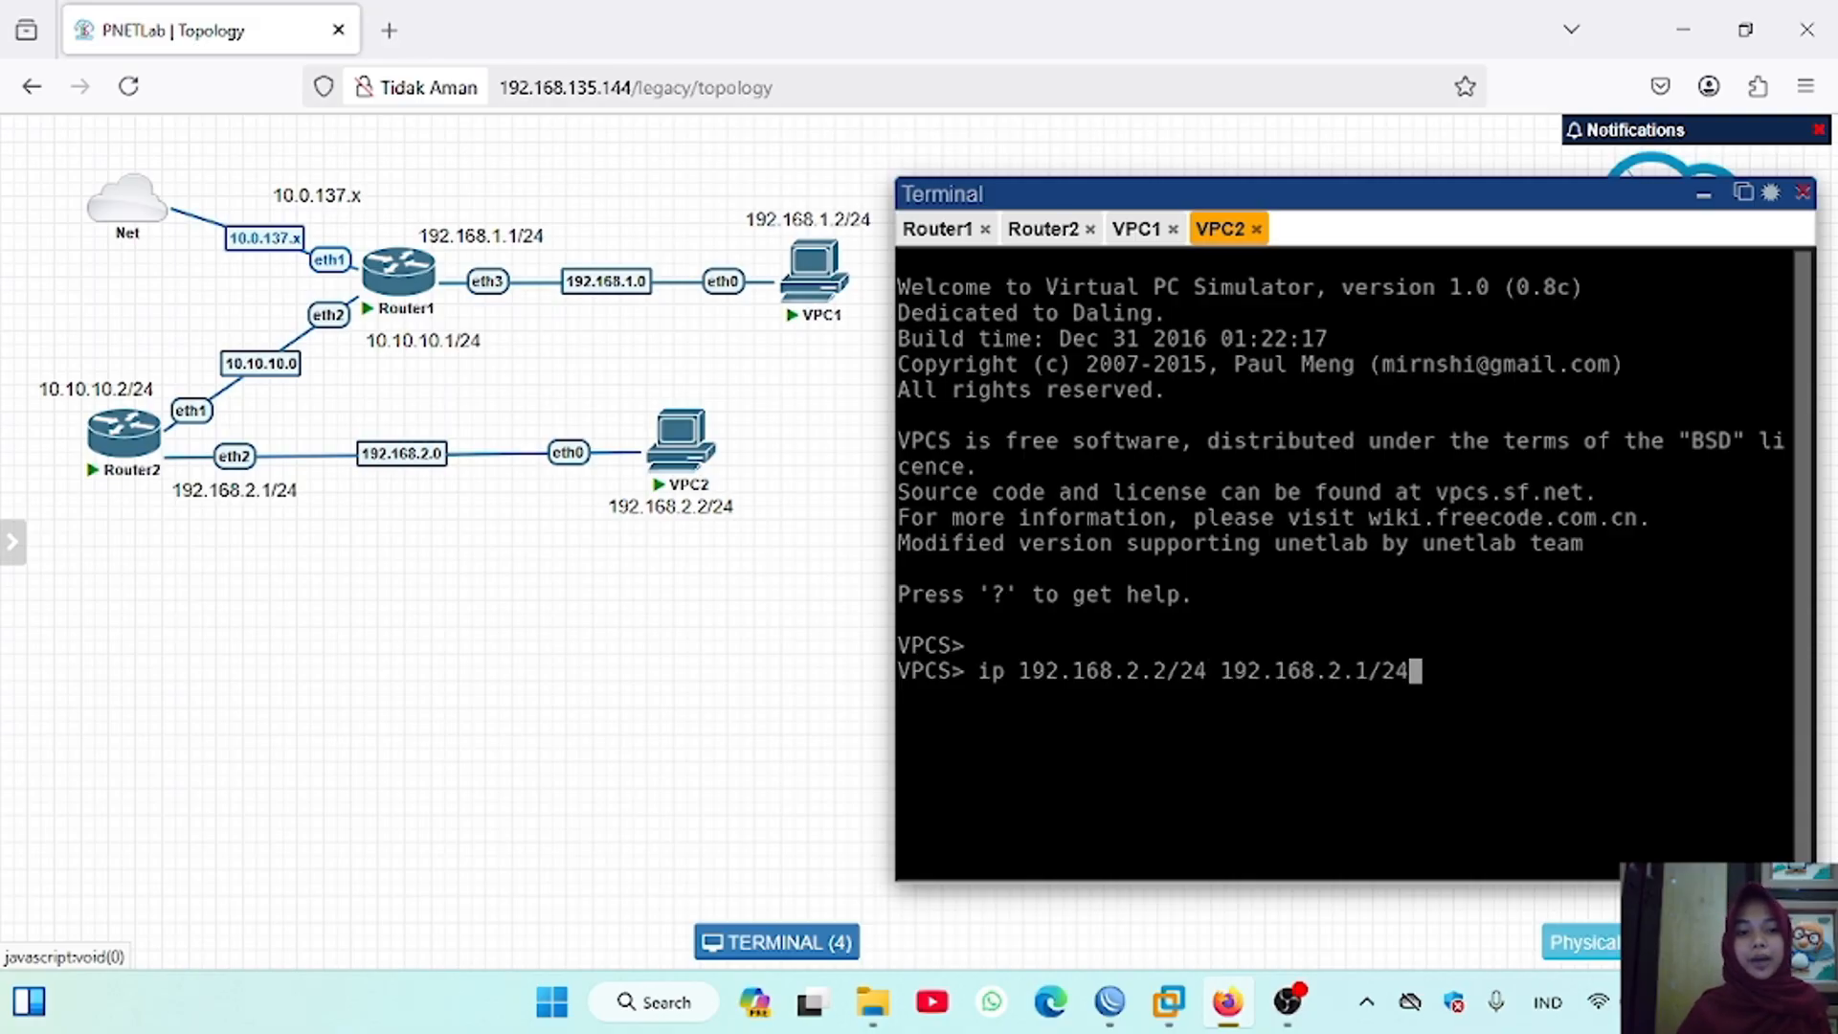
key(Return)
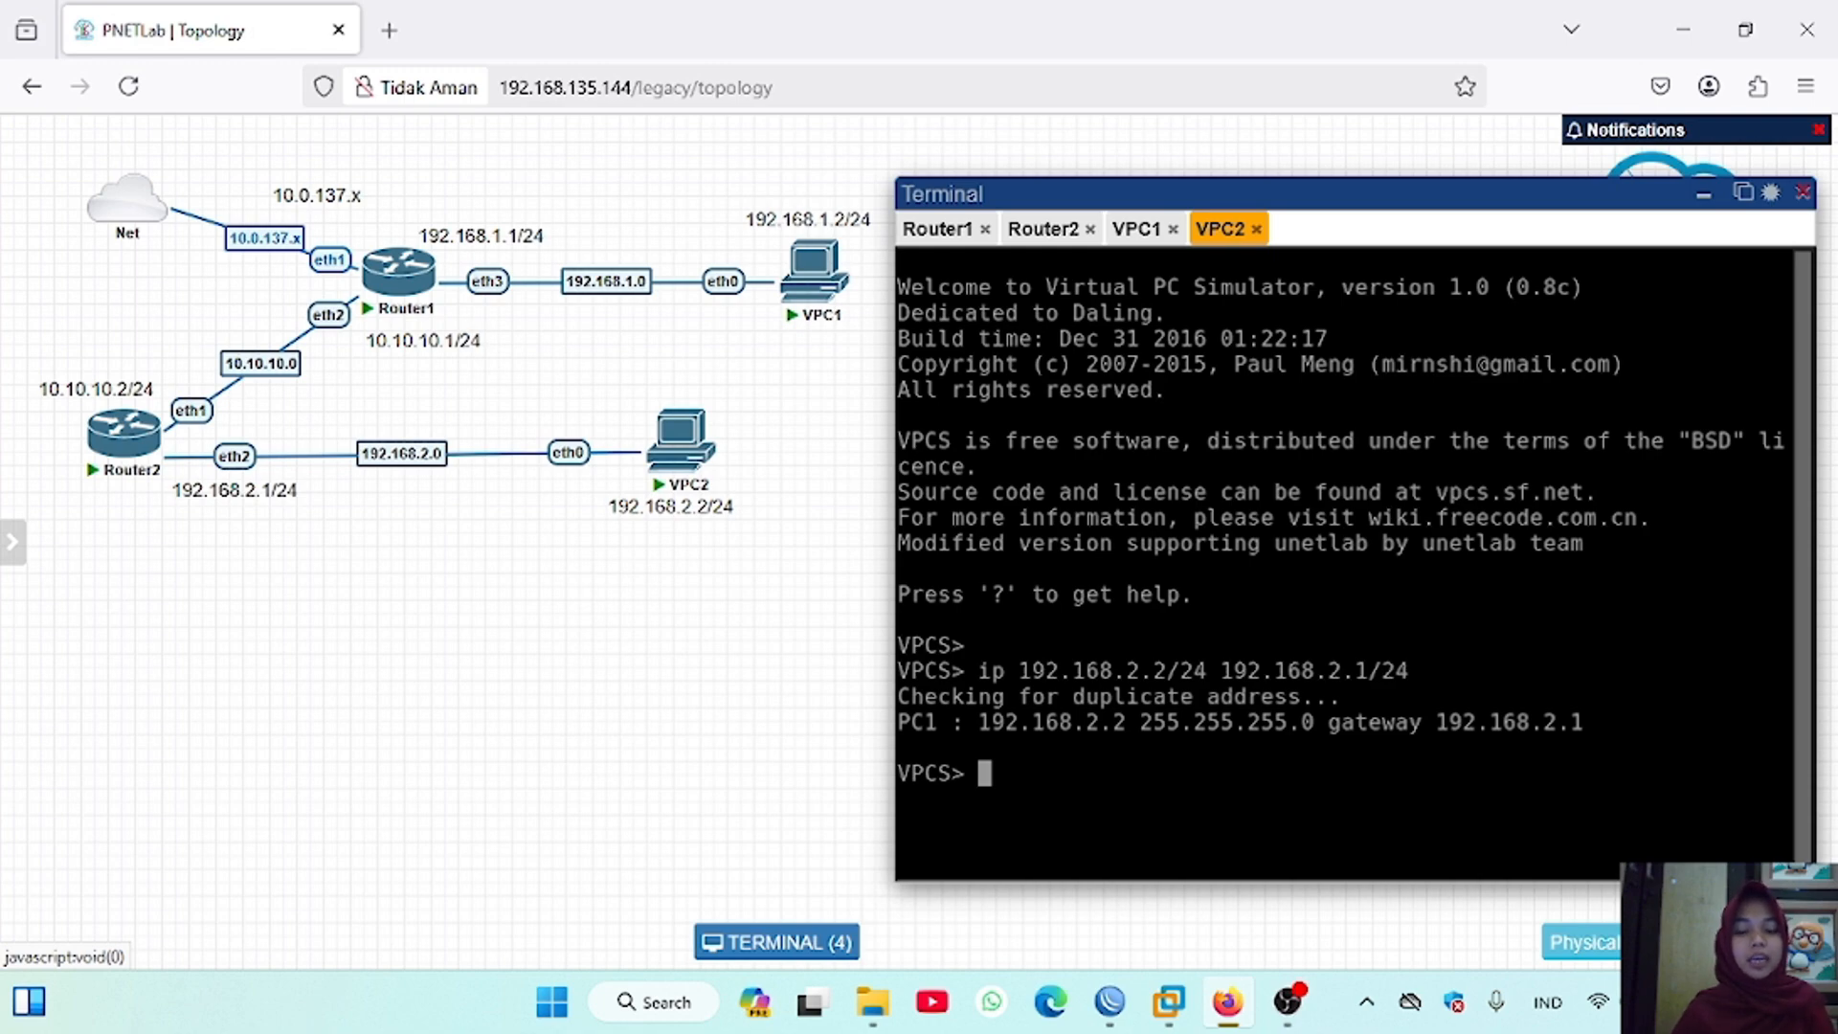
Step: Ping the gateway 192.168.2.1 from VPC2's console and stop the ping after a few replies
key(Return)
text(ping 192.168)
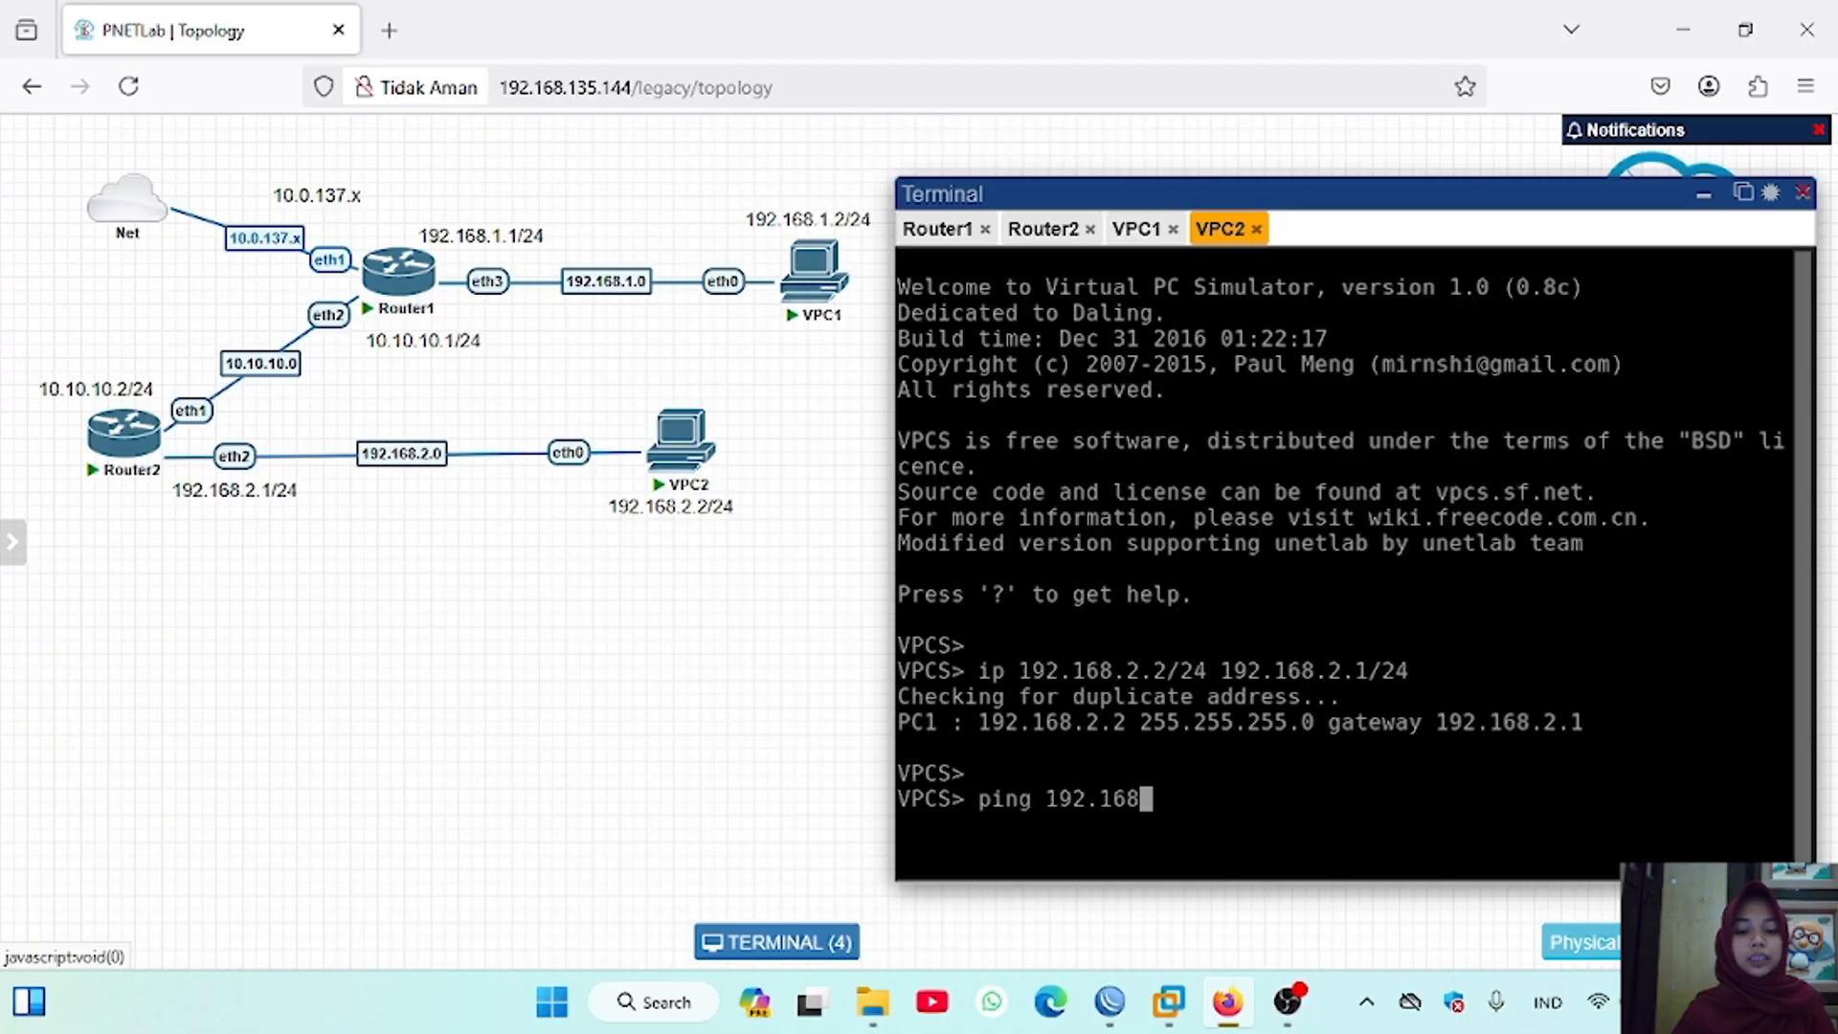
text(.2.1)
key(Return)
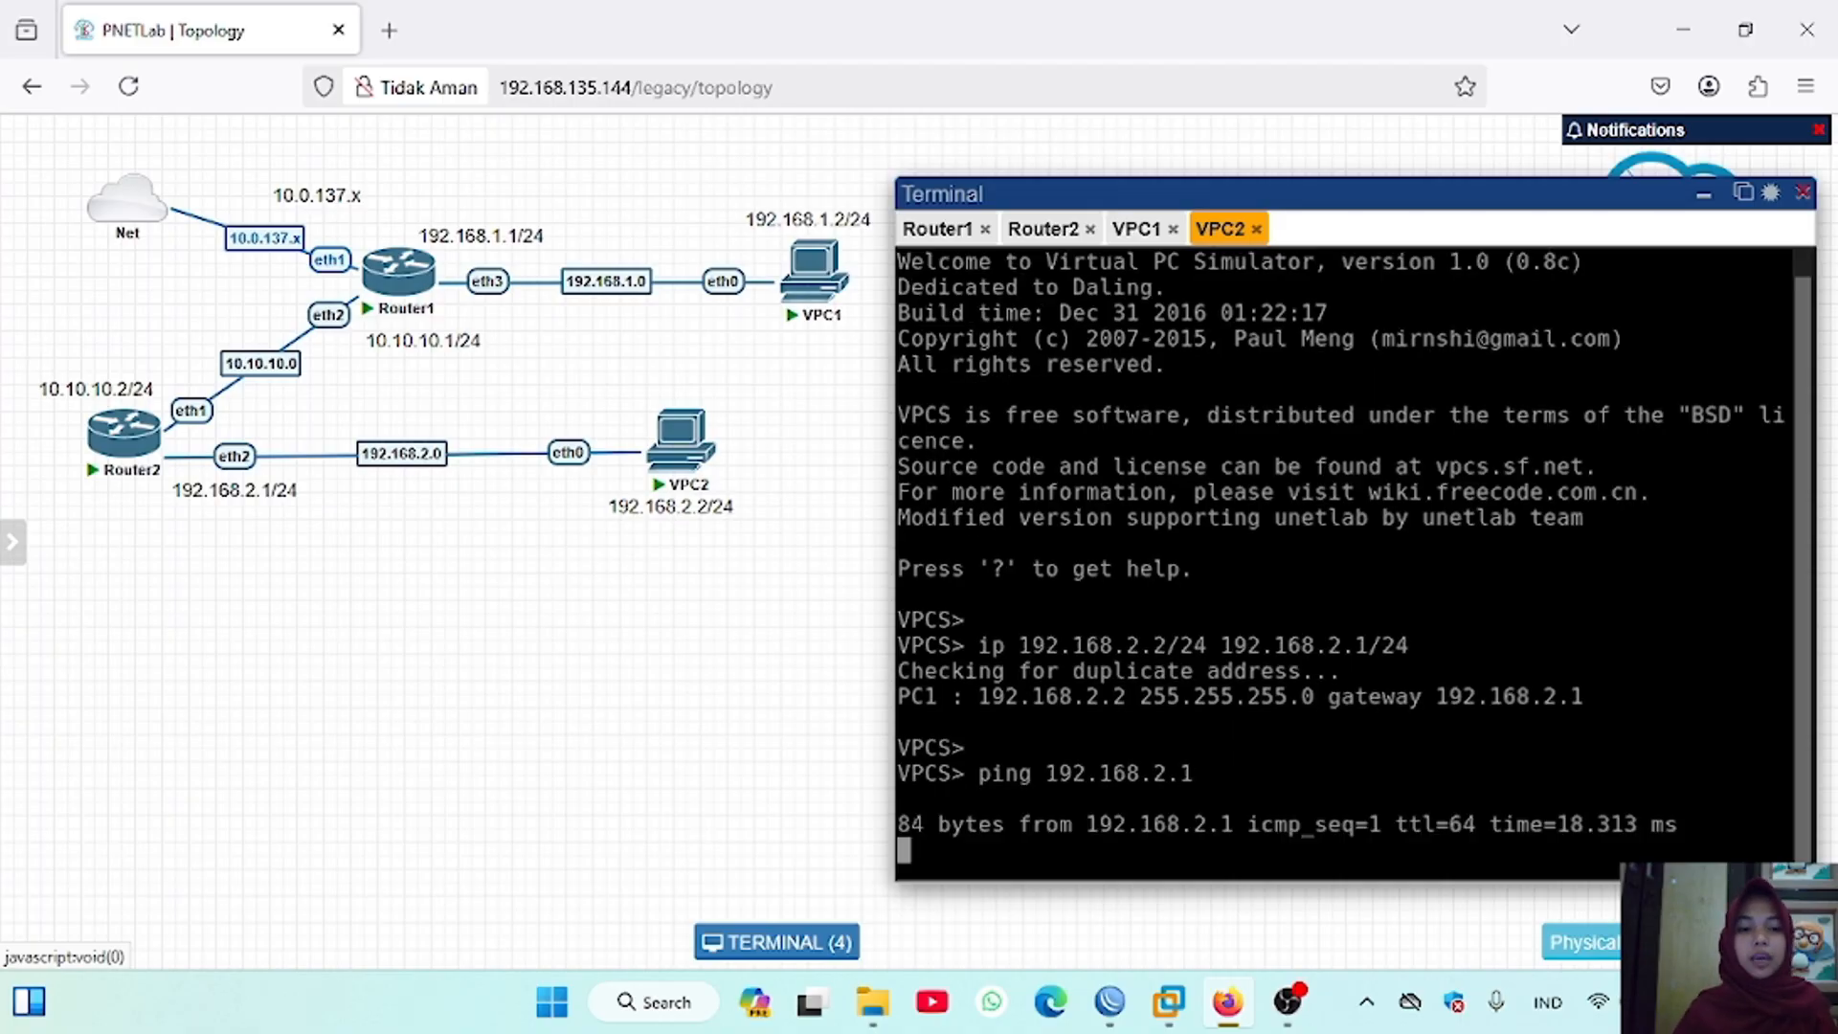
key(ctrl+c)
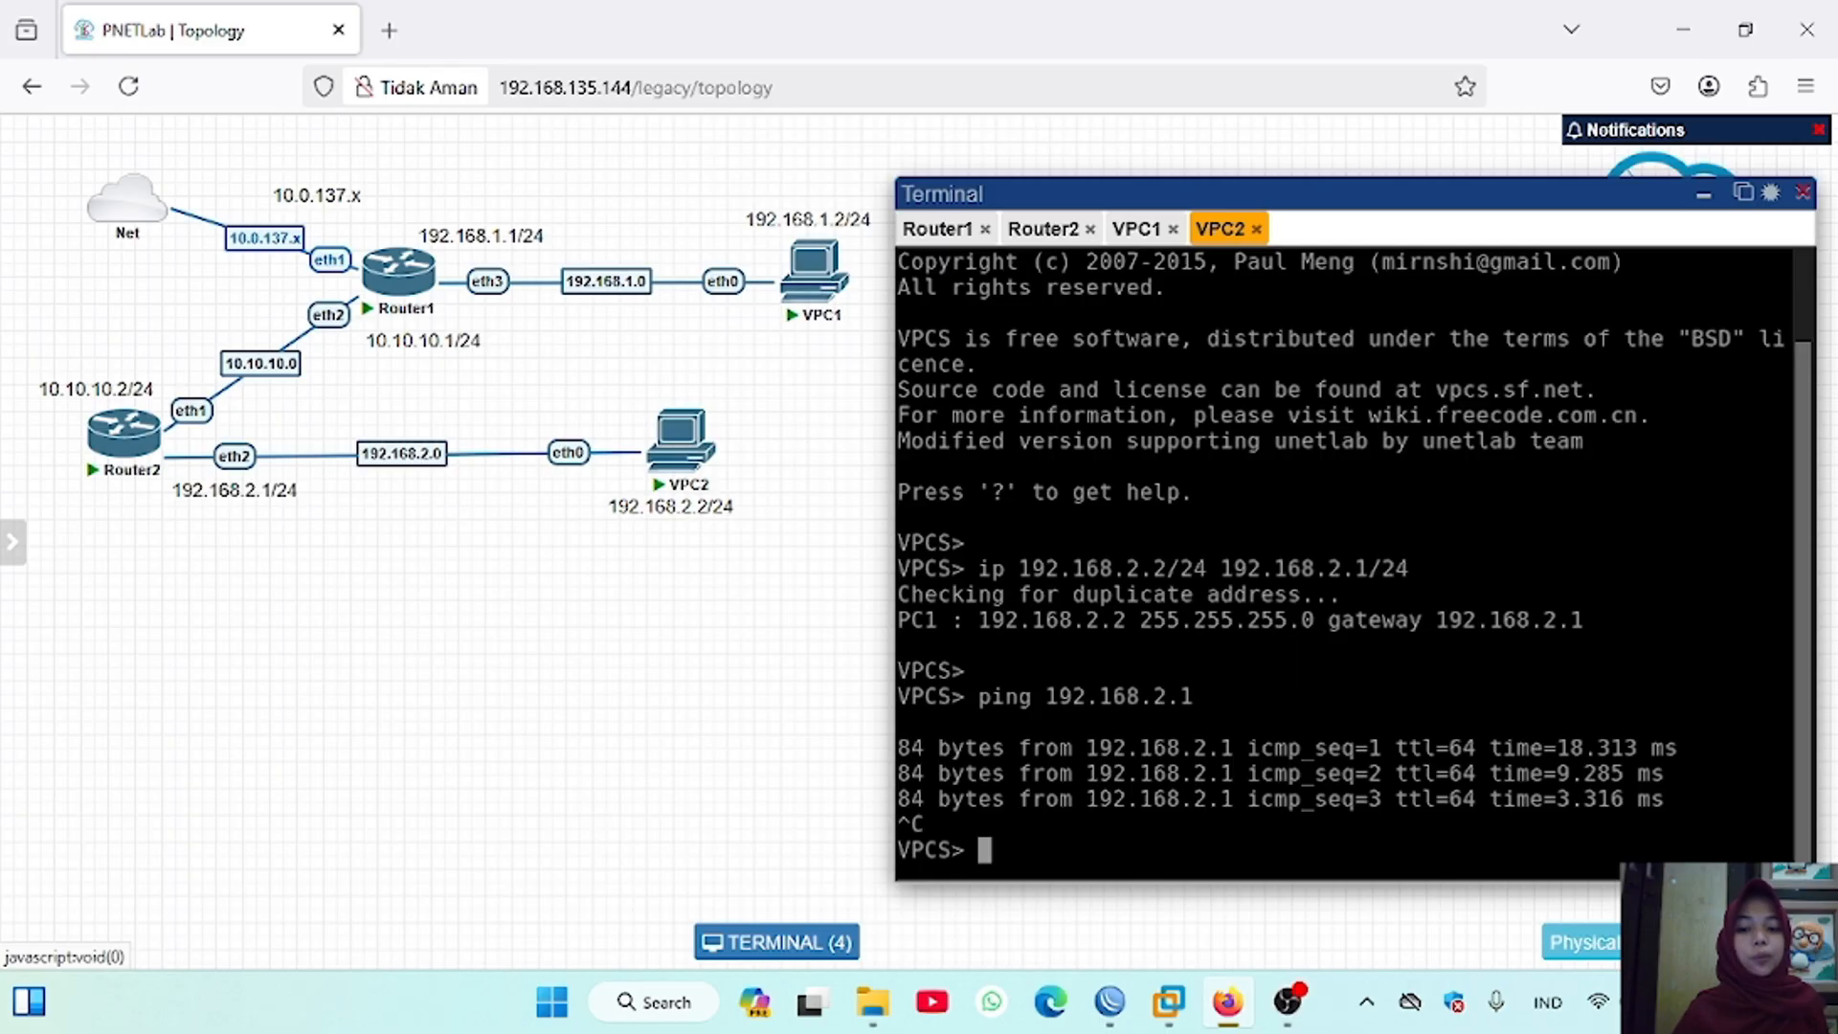
Step: Ping VPC1 at 192.168.1.2 from VPC2's console and stop the ping after a few replies
key(Up)
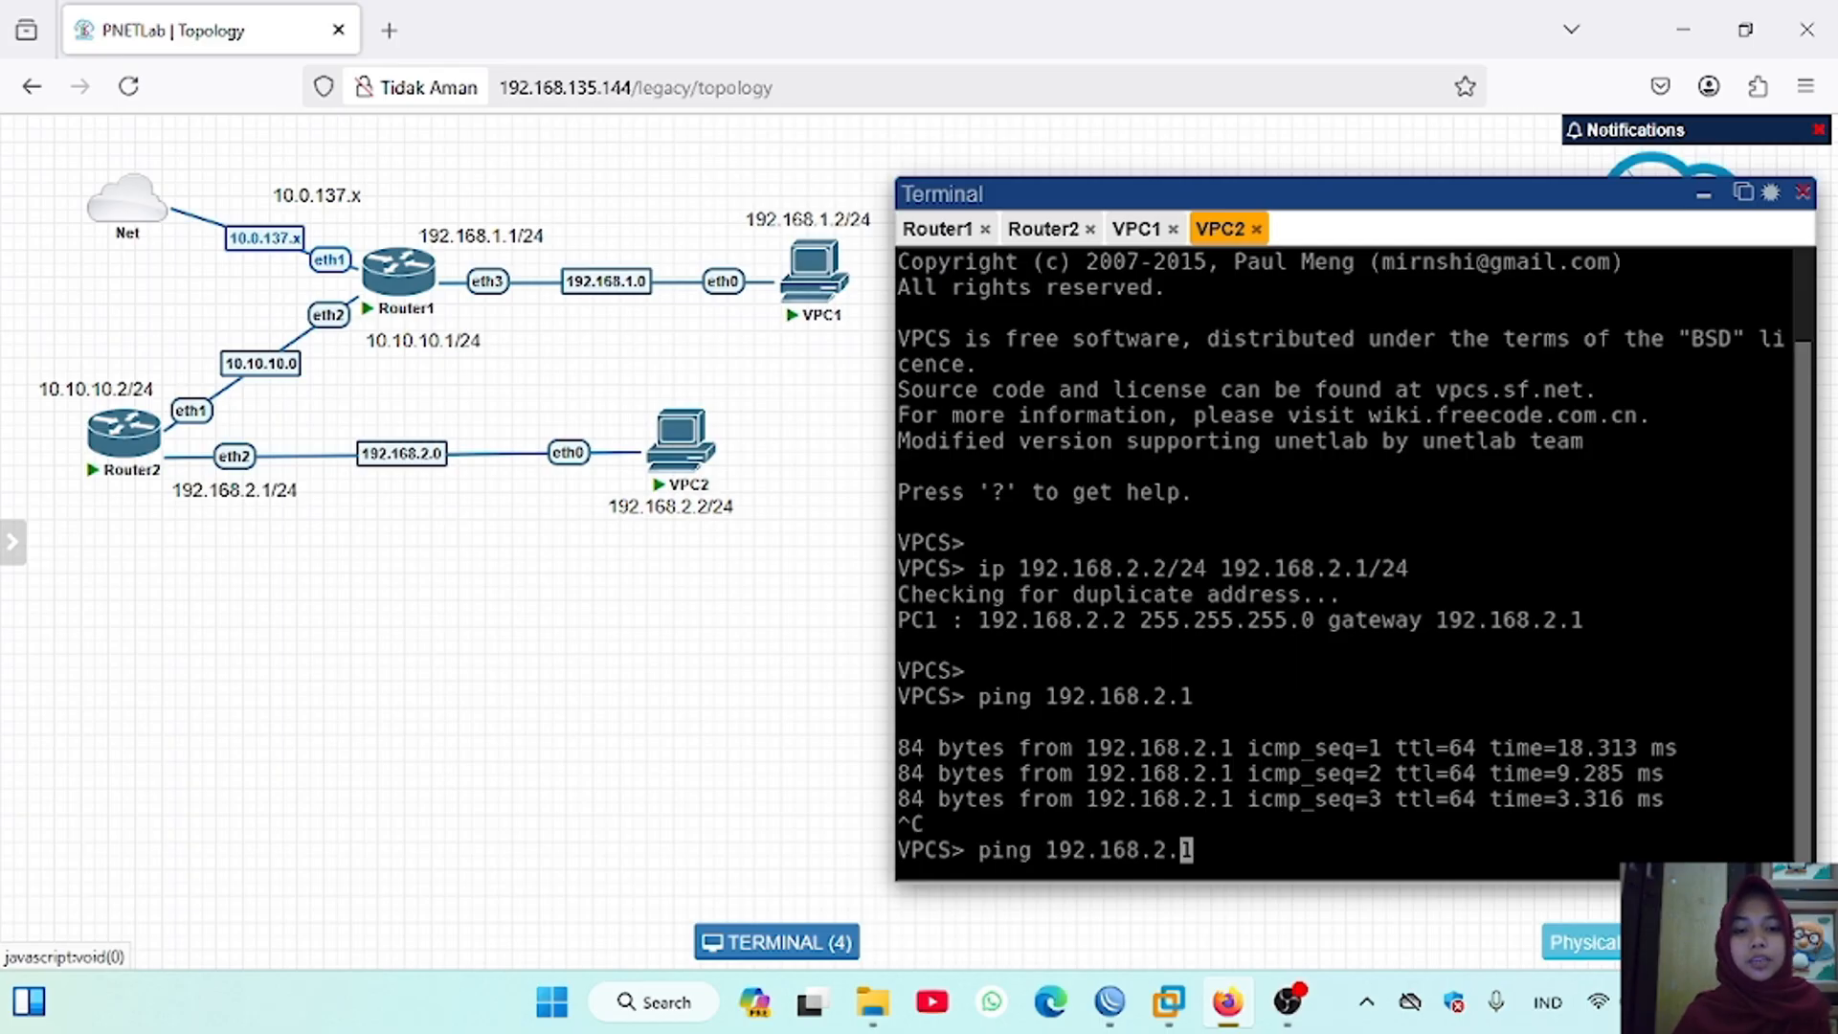
key(BackSpace)
key(BackSpace)
key(BackSpace)
key(BackSpace)
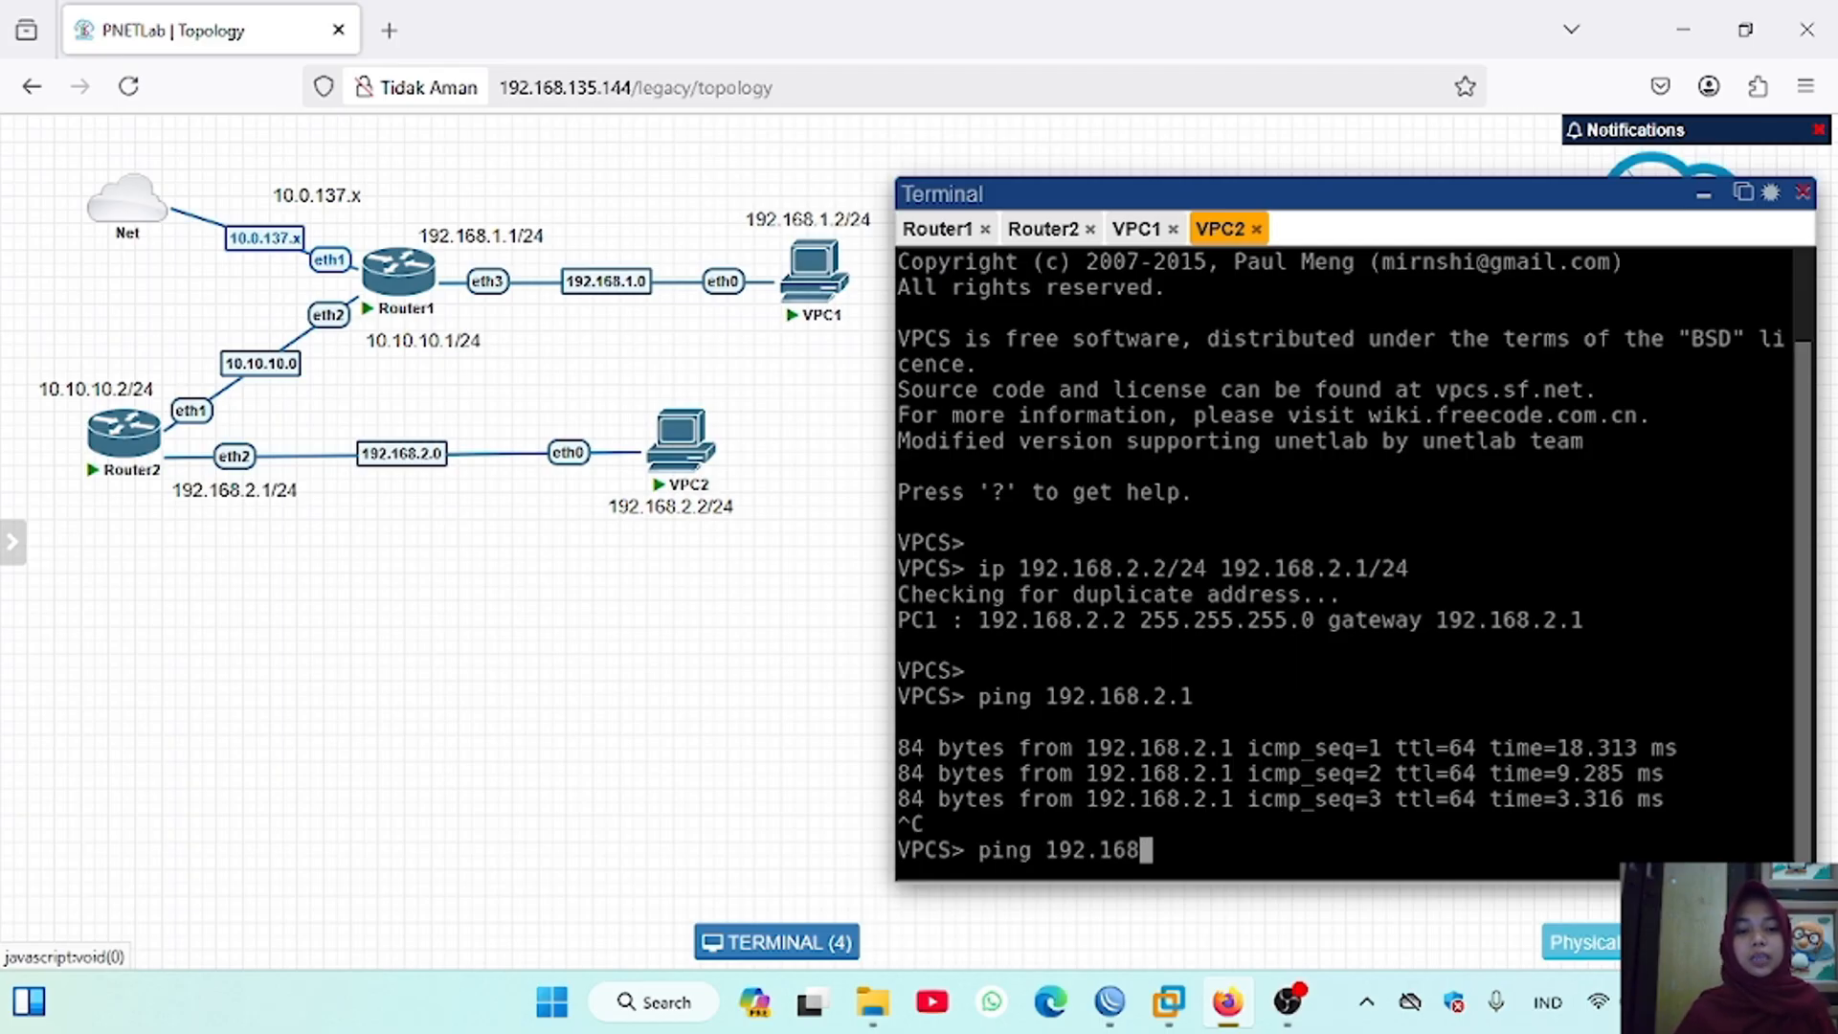
text(.1.2)
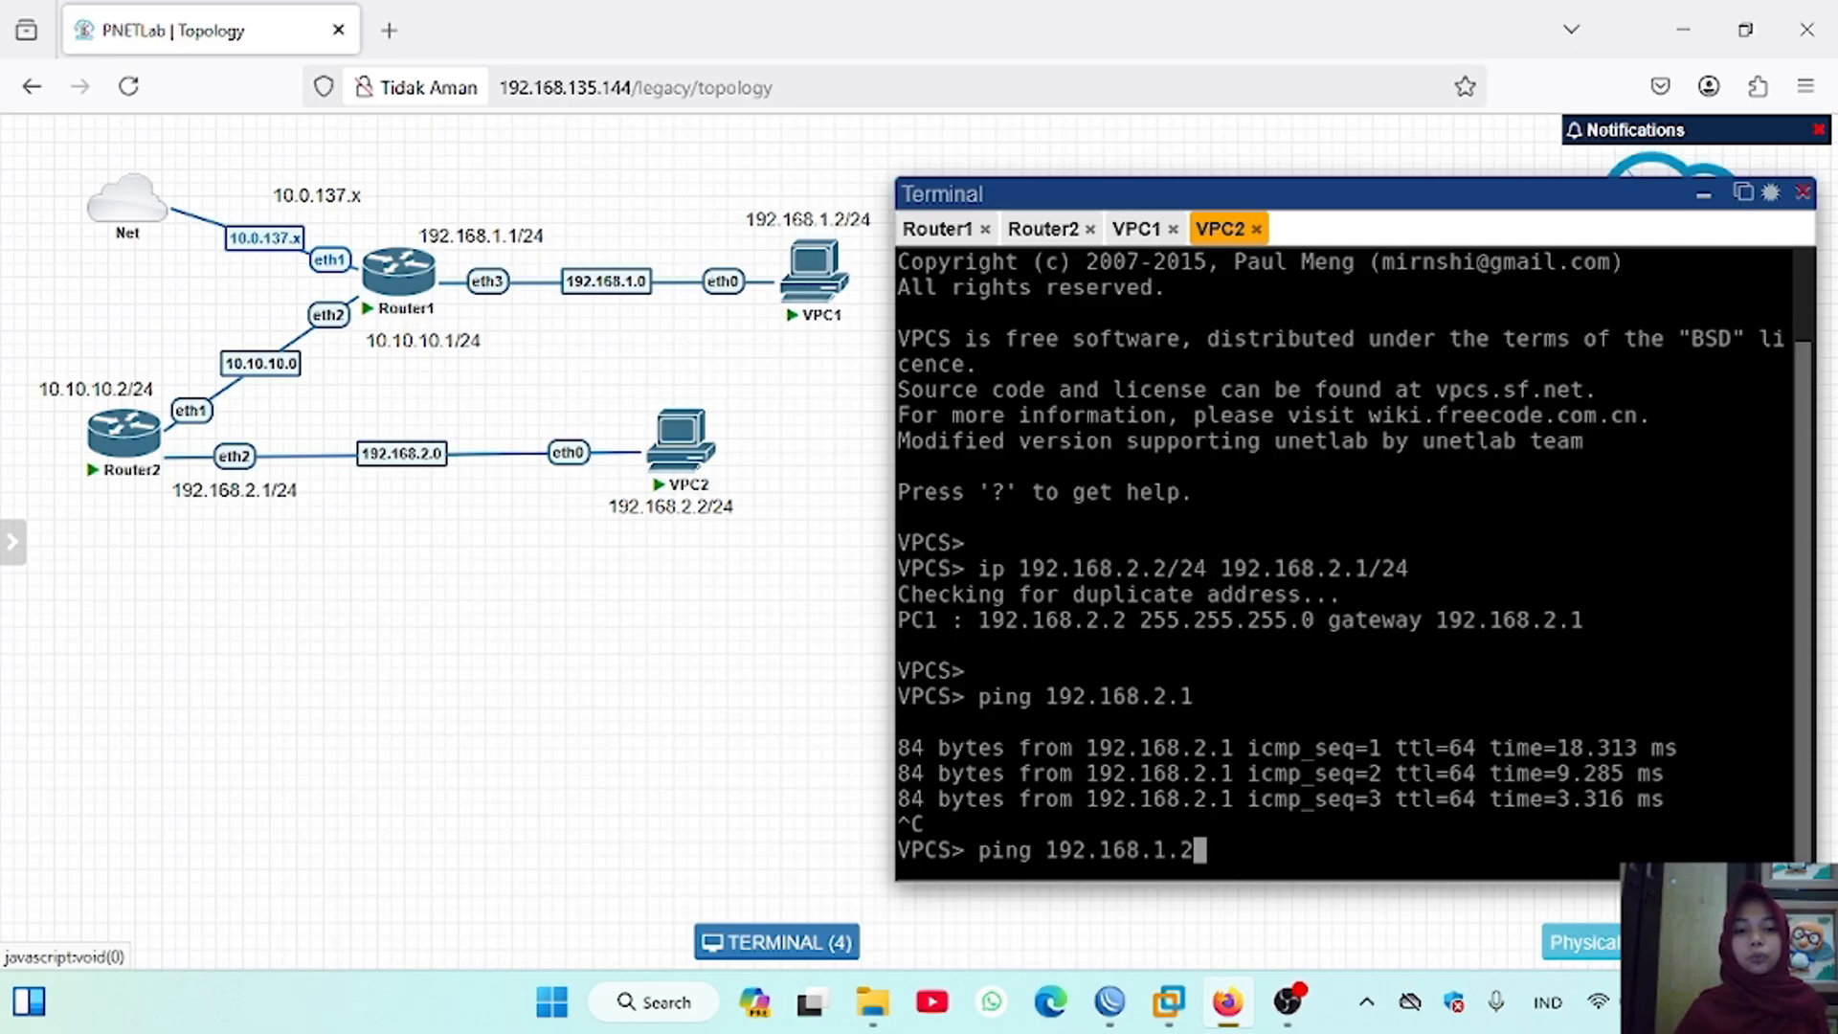
key(Return)
key(ctrl+c)
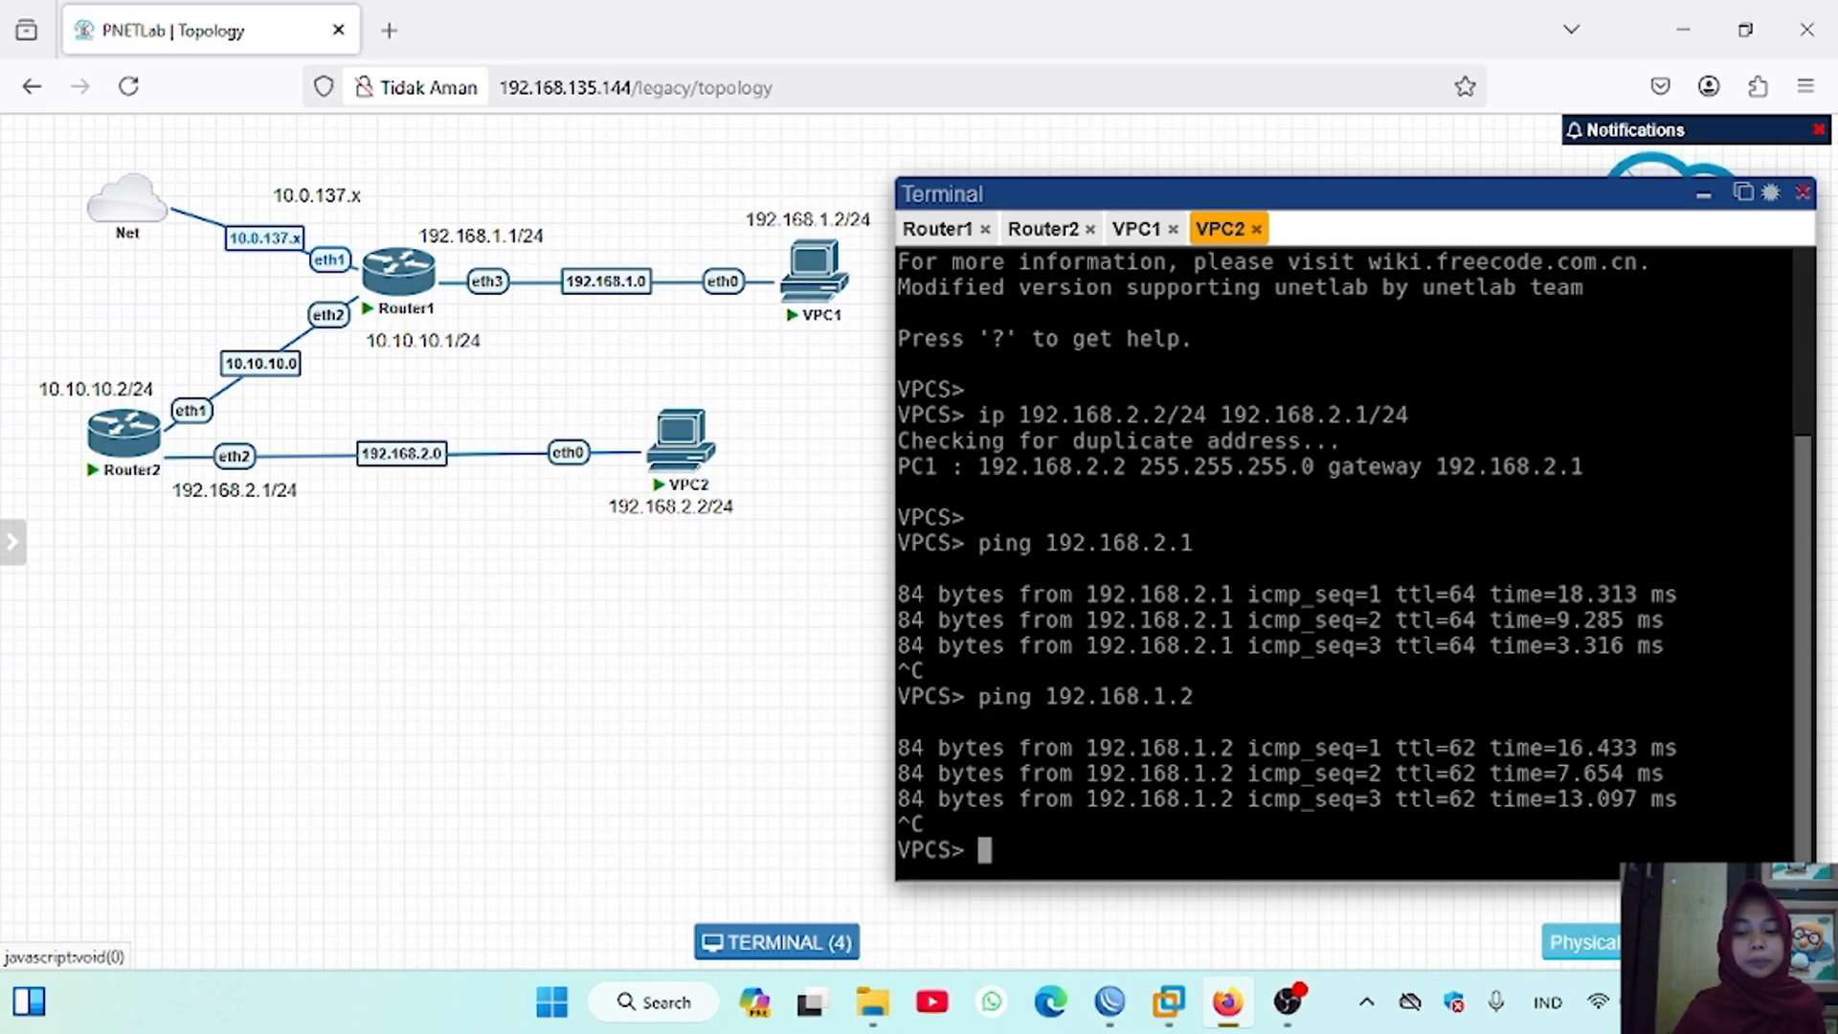
Step: Ping VPC2 at 192.168.2.2 from VPC1's console and stop the ping after a couple of replies
click(1141, 230)
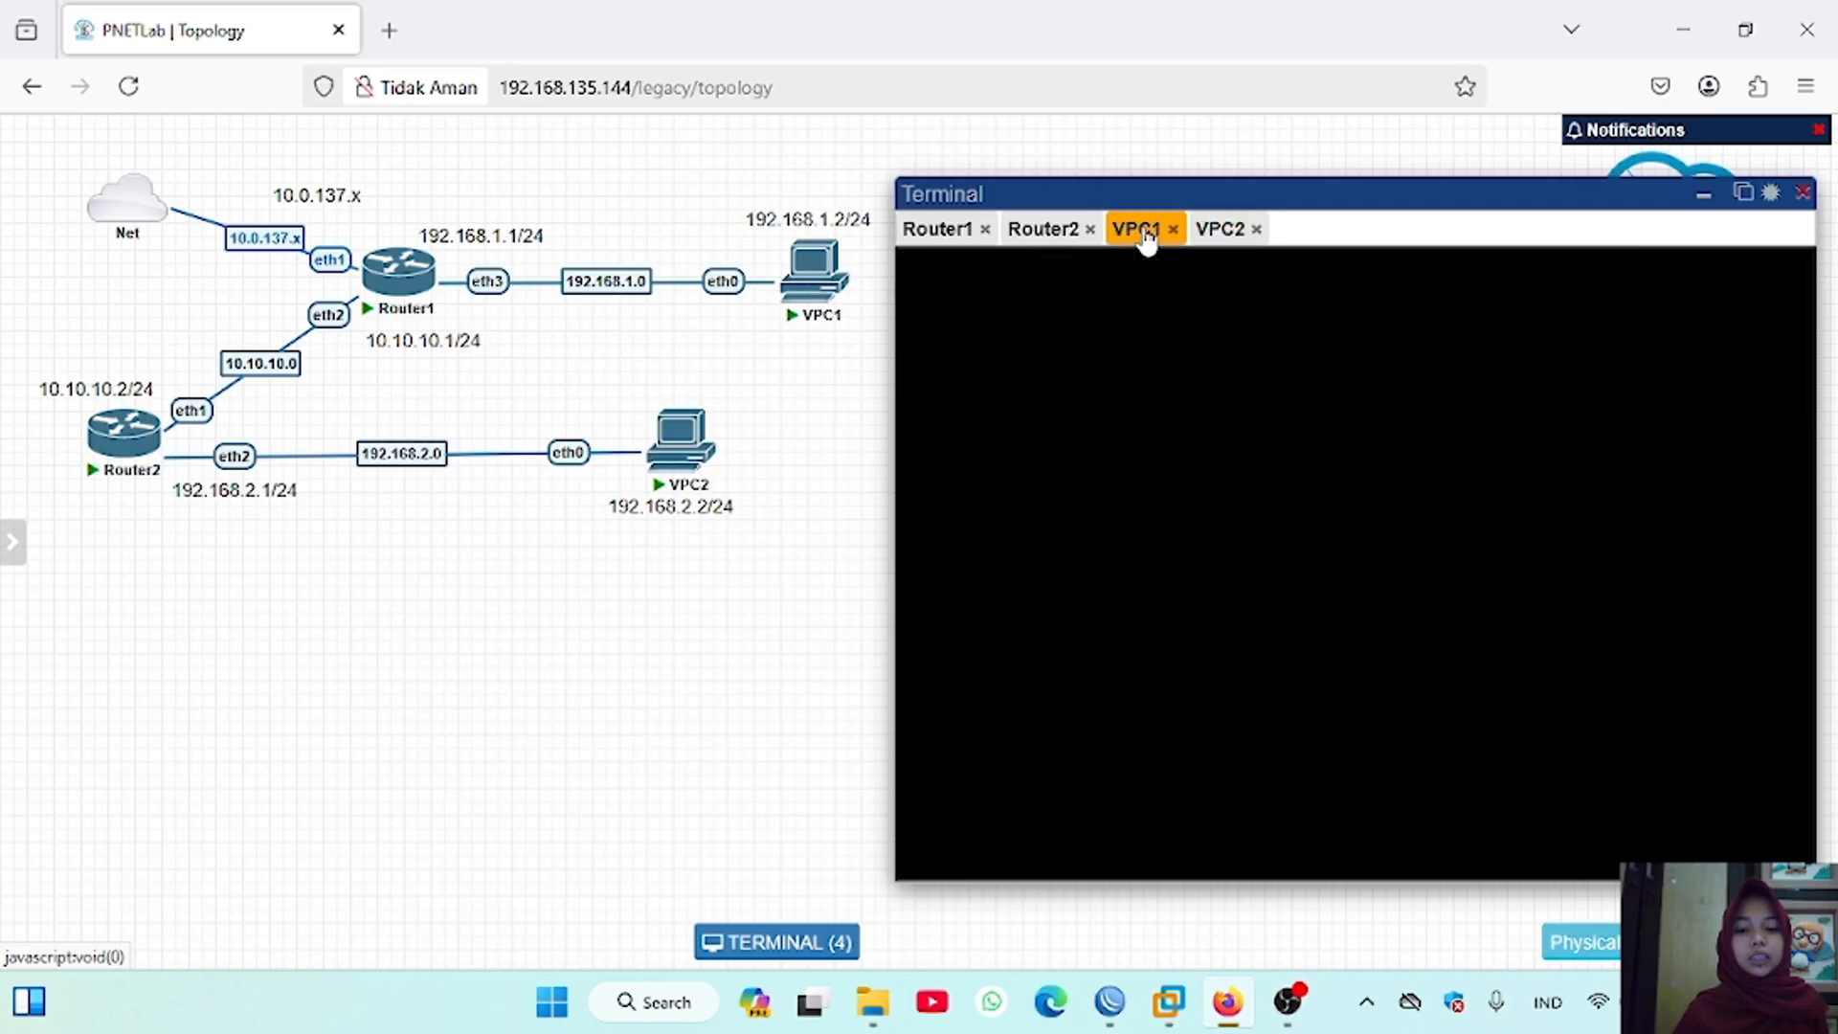
key(Return)
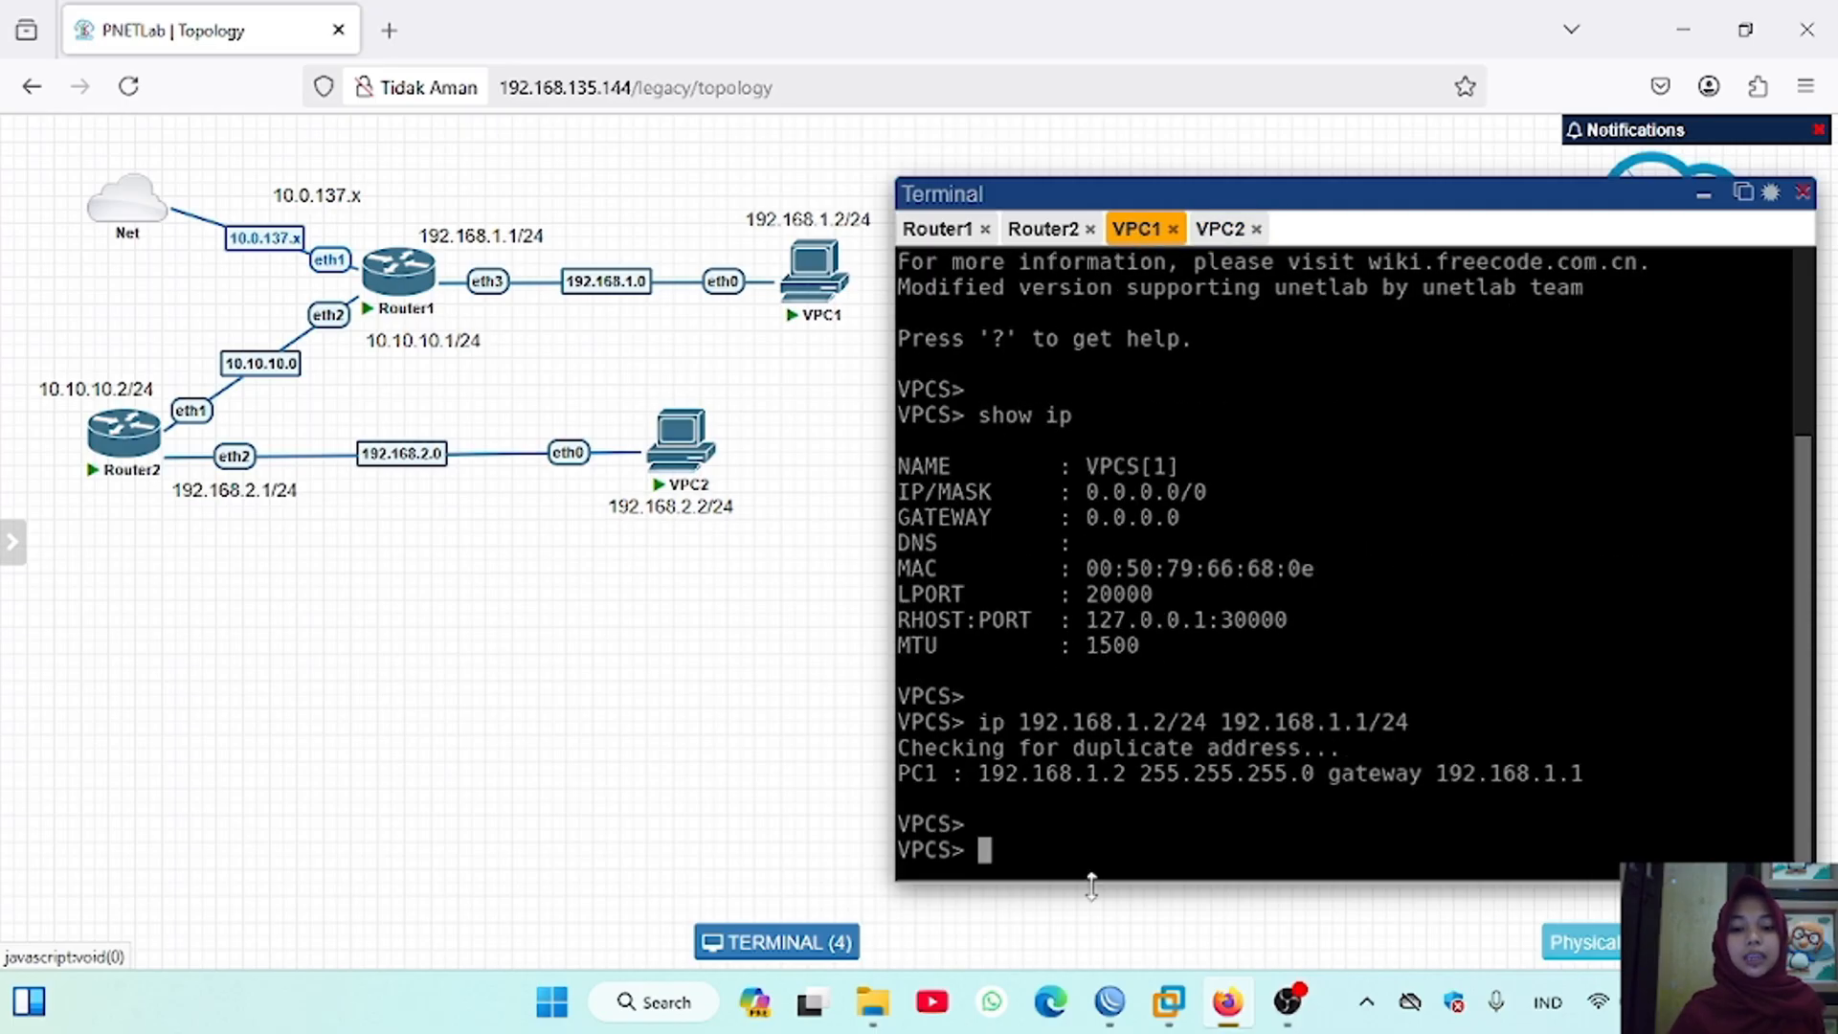
text(ping )
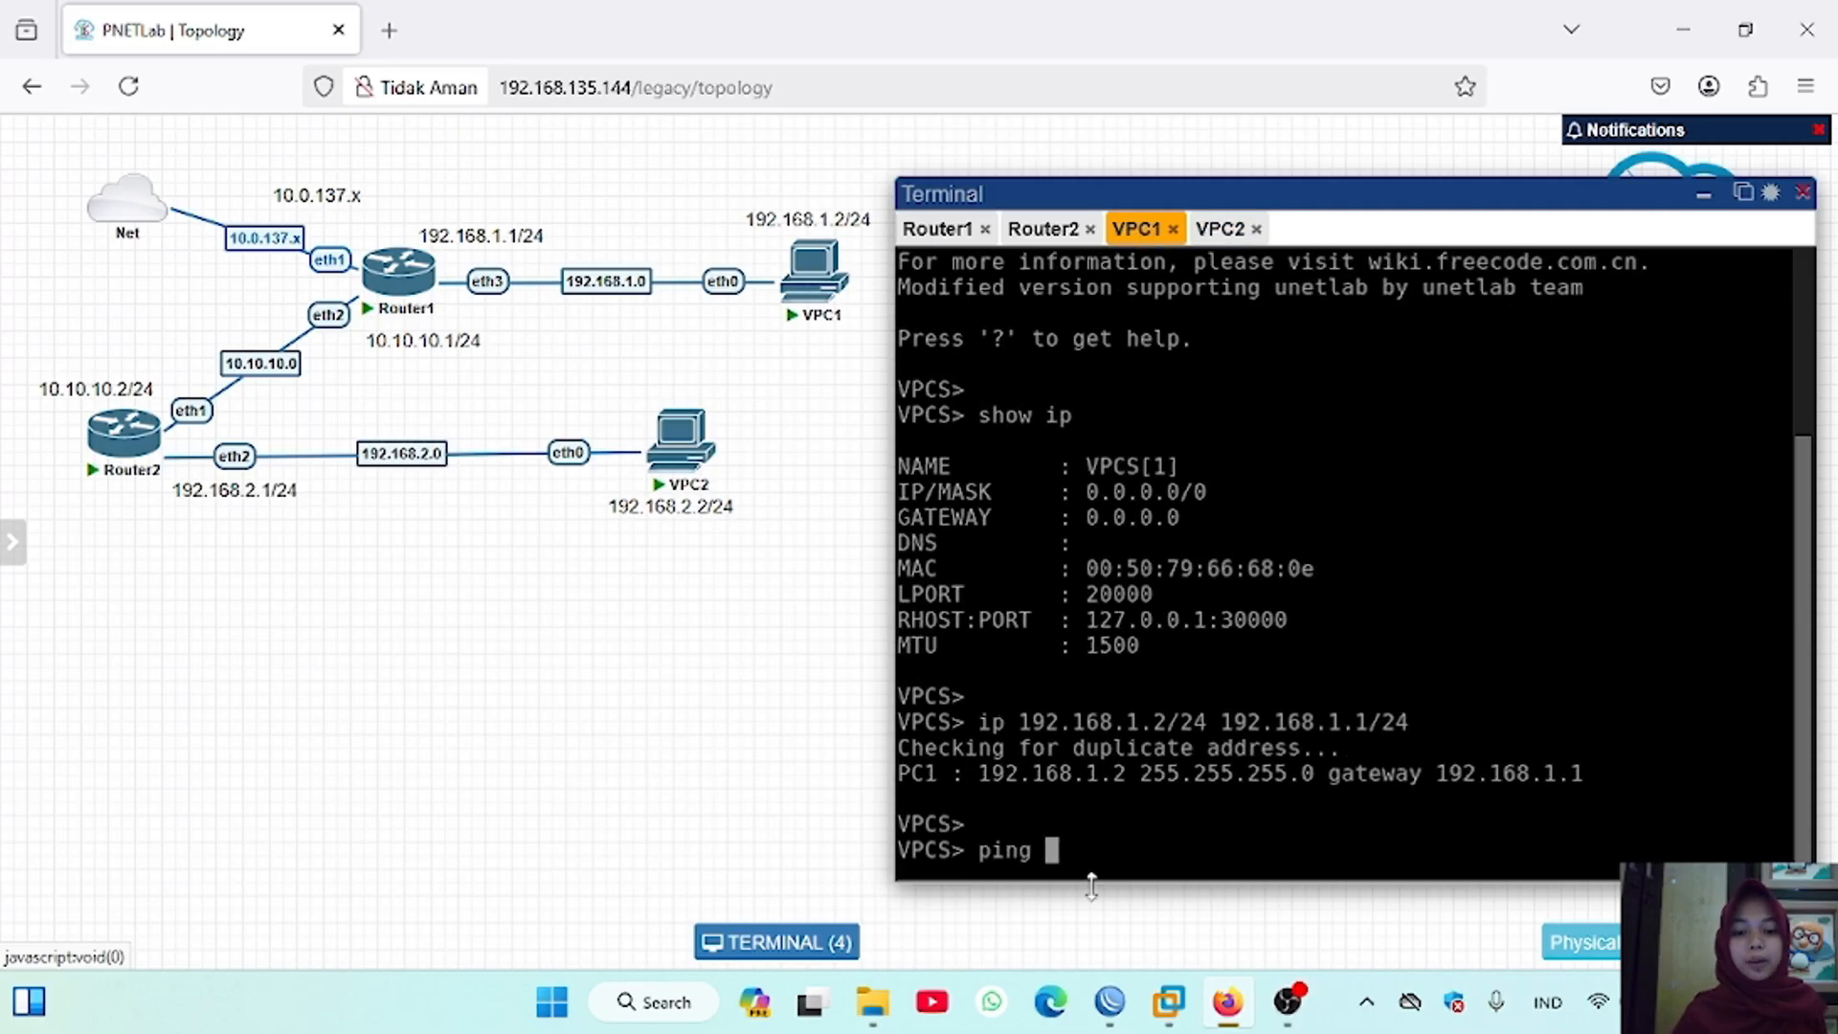
text(192.168)
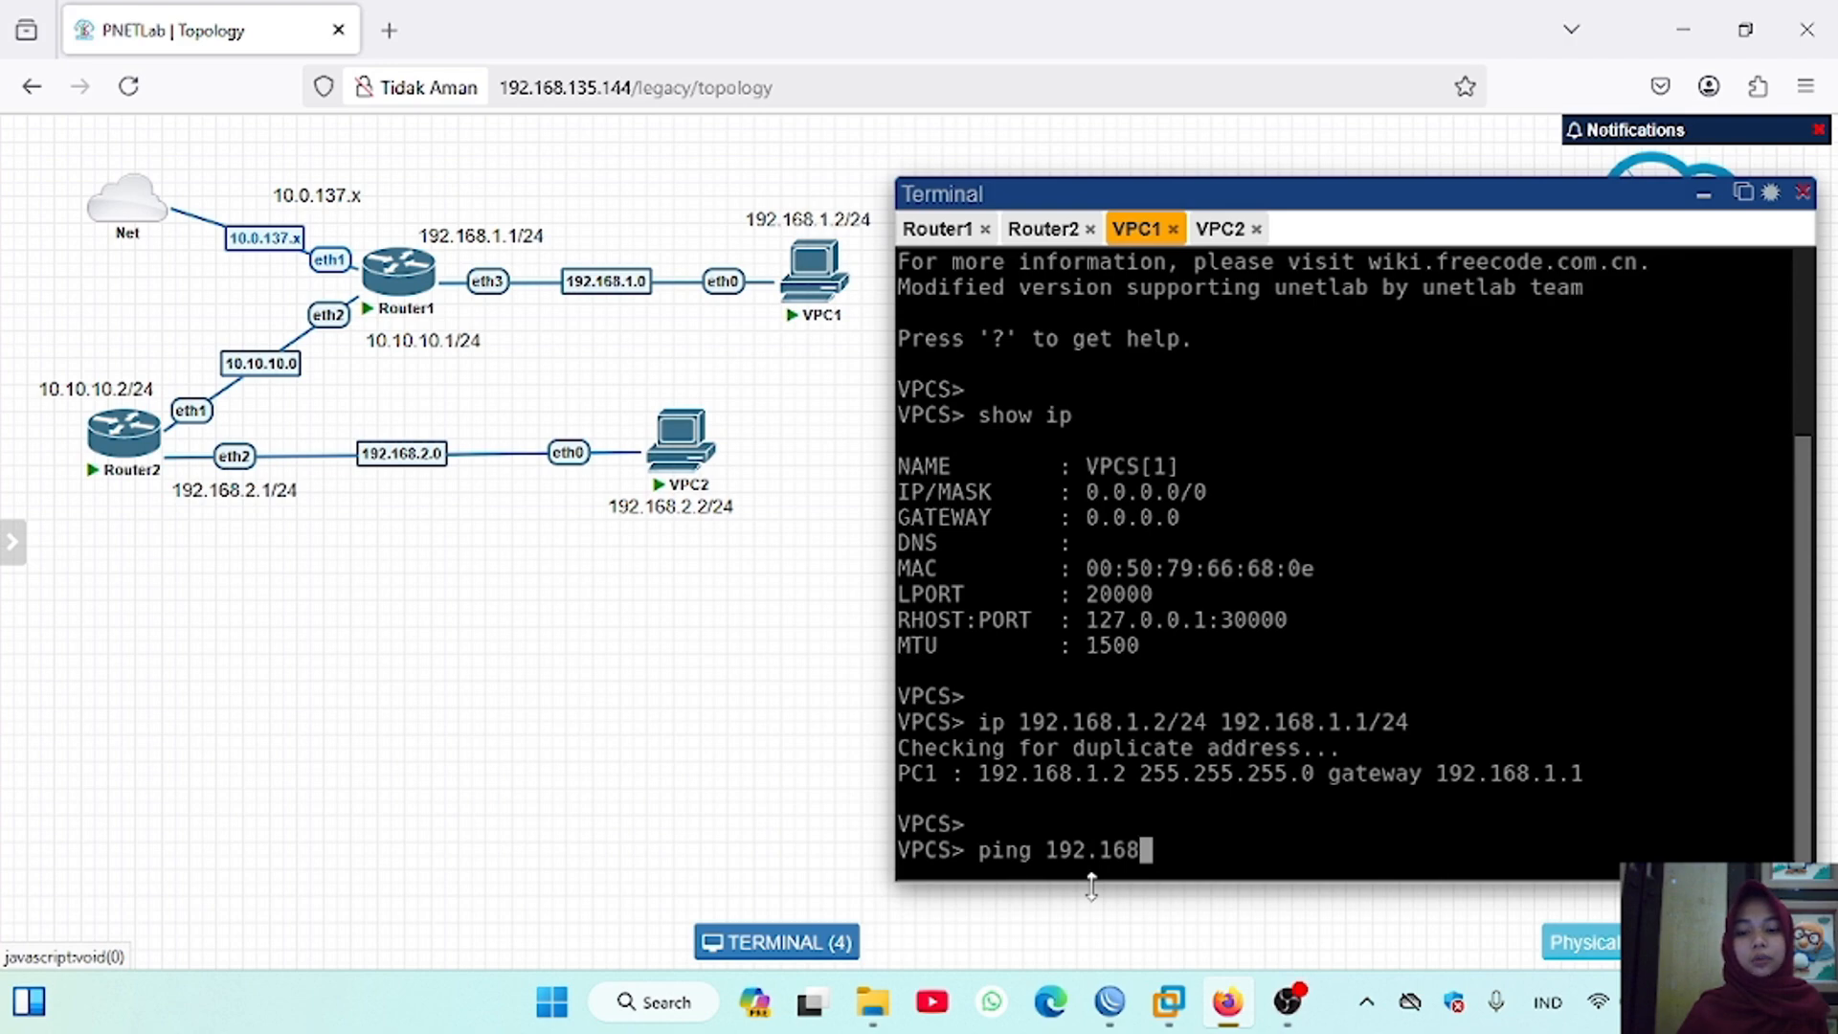
text(.2.2)
key(Return)
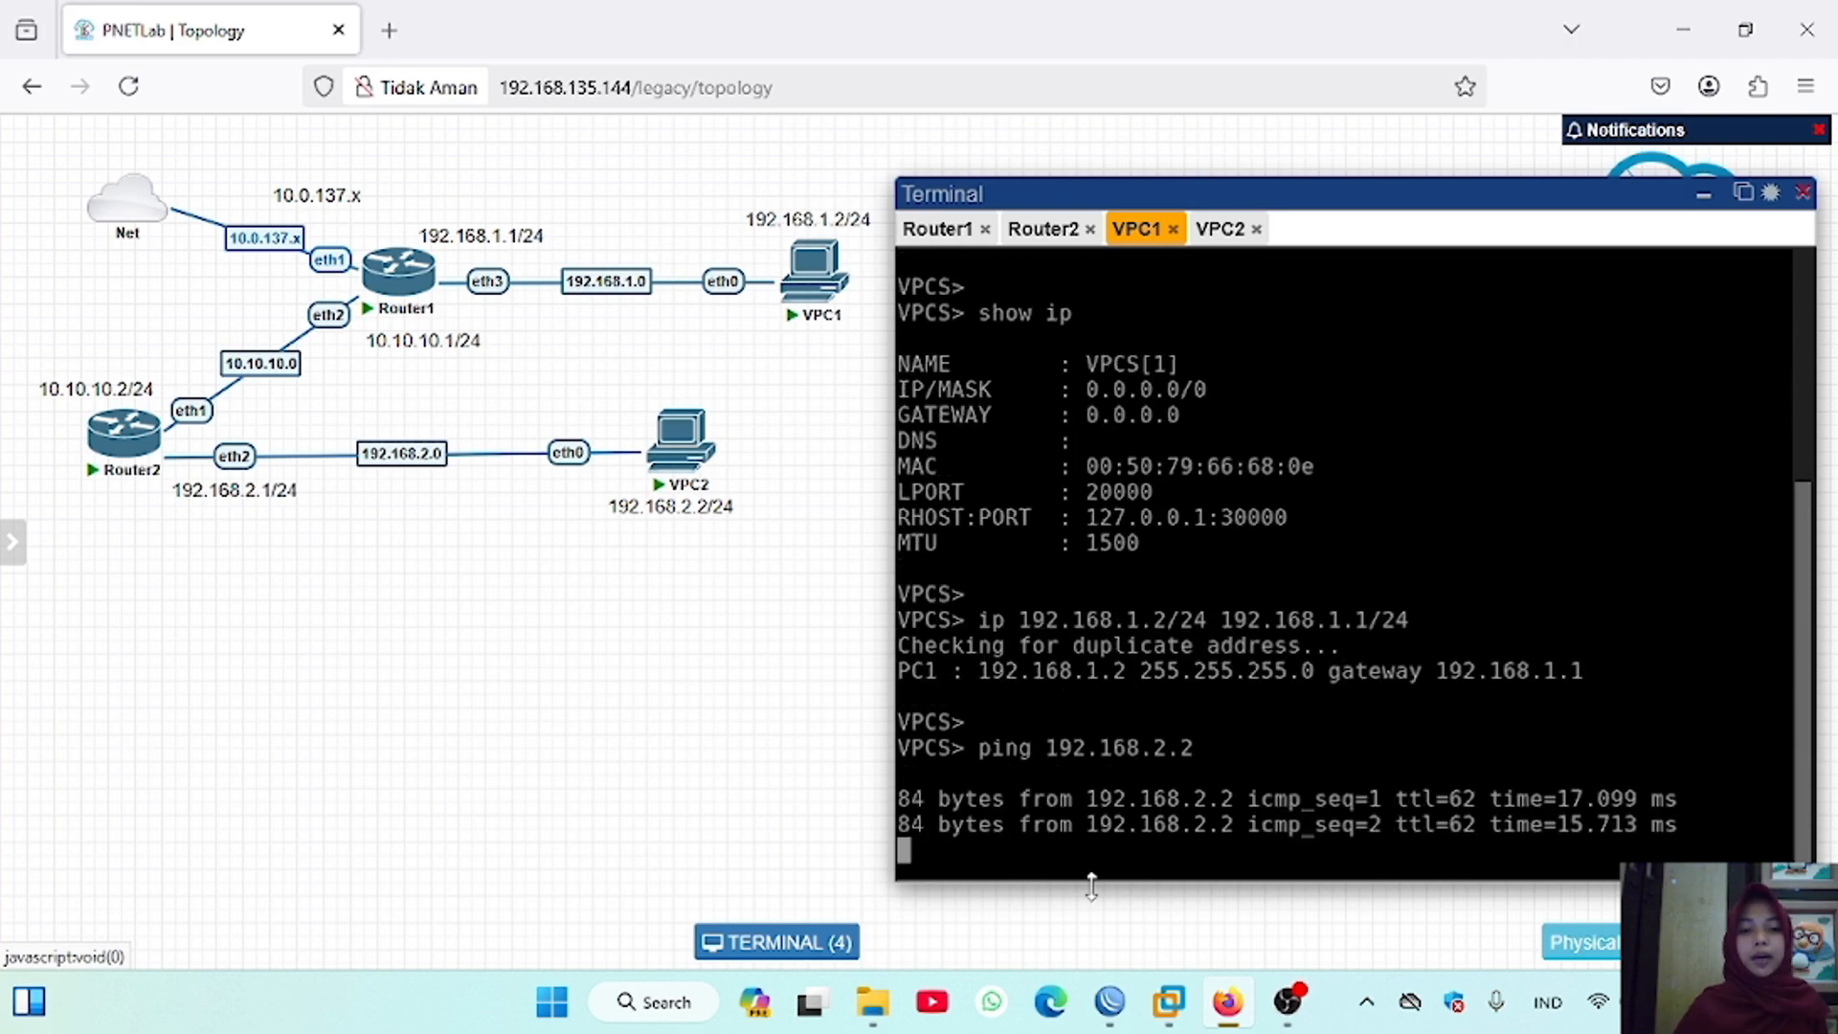
key(ctrl+c)
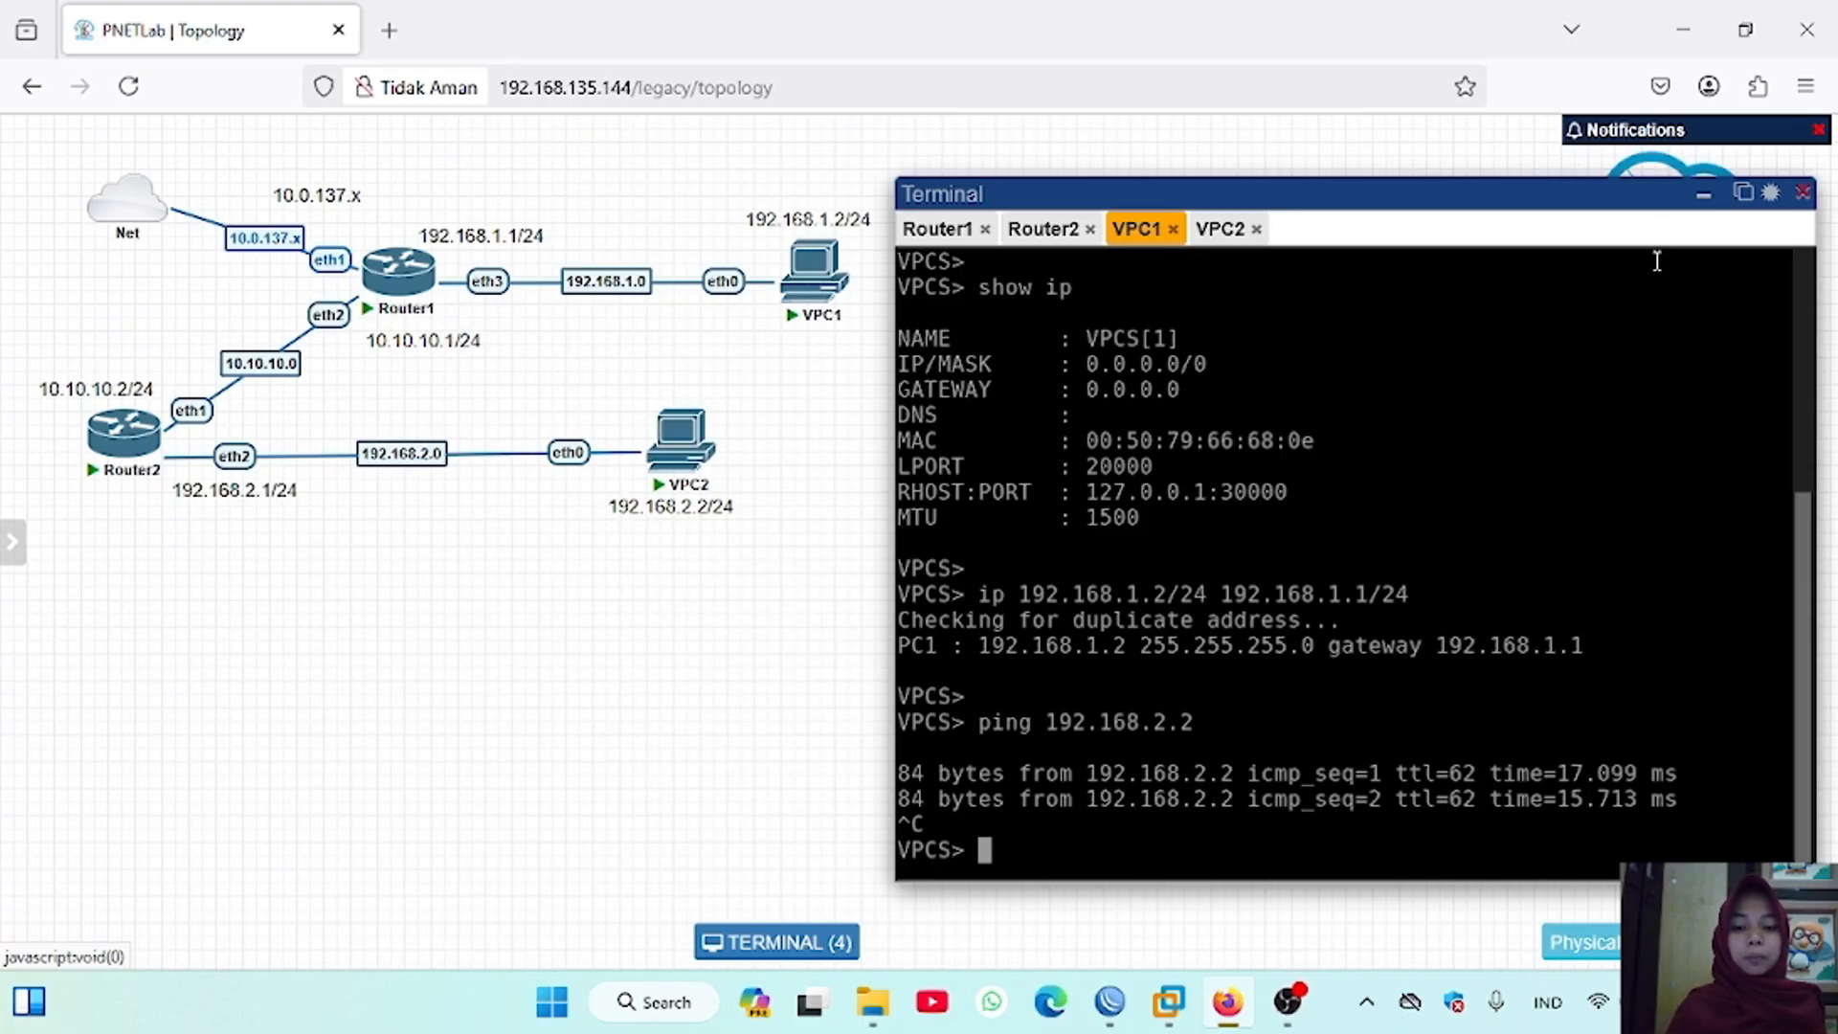
Step: Add one MikroTik RouterOS node named Router3 to the topology below Router2 and start it
click(1703, 194)
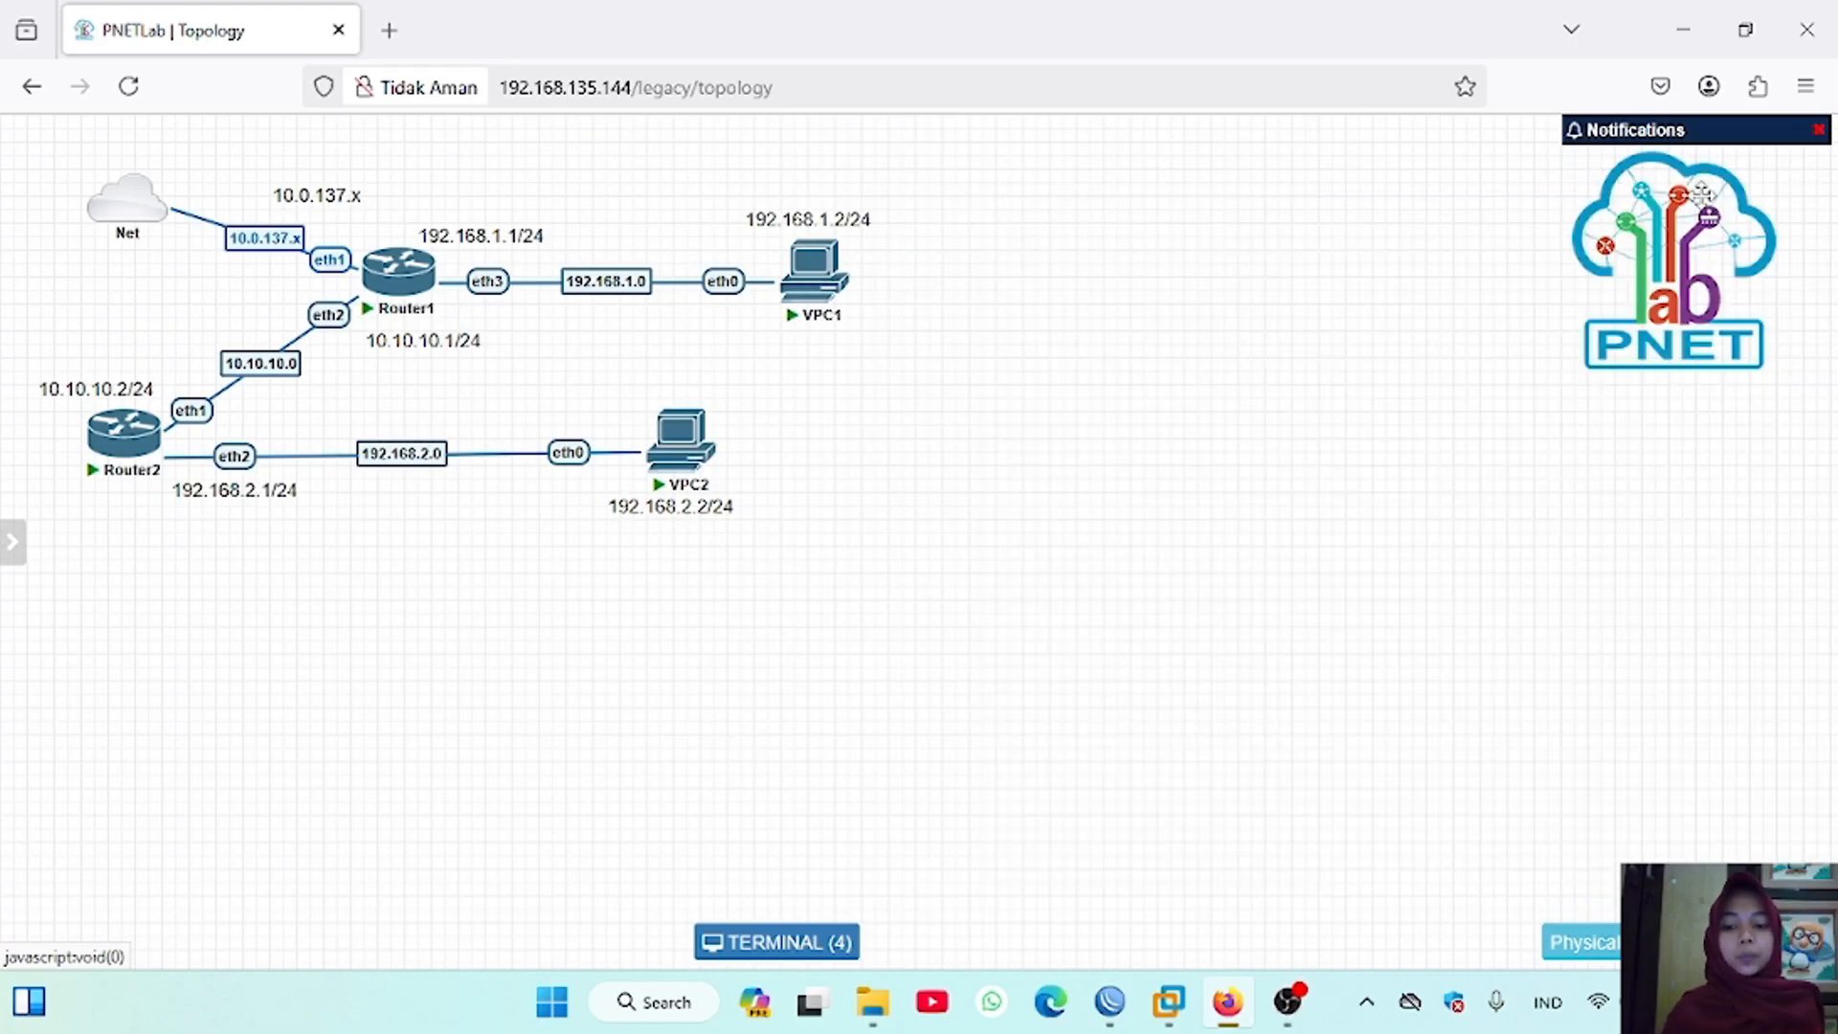
right_click(975, 393)
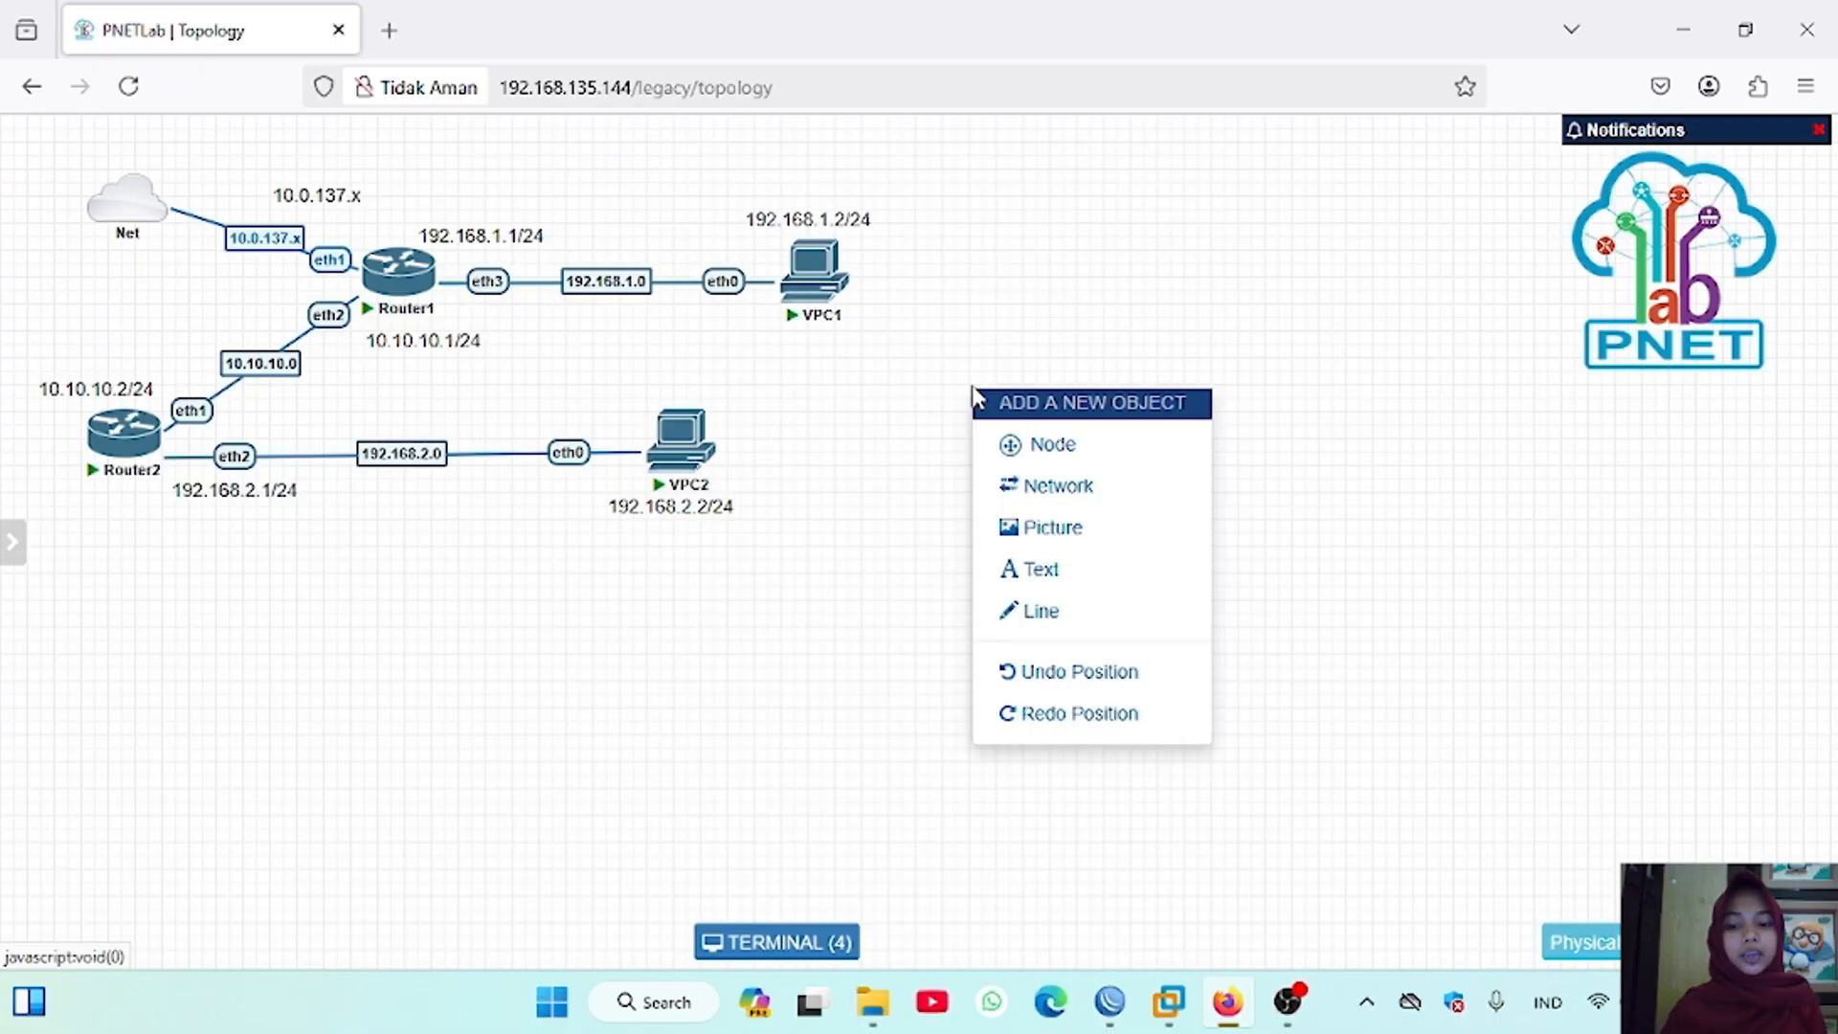
click(1024, 446)
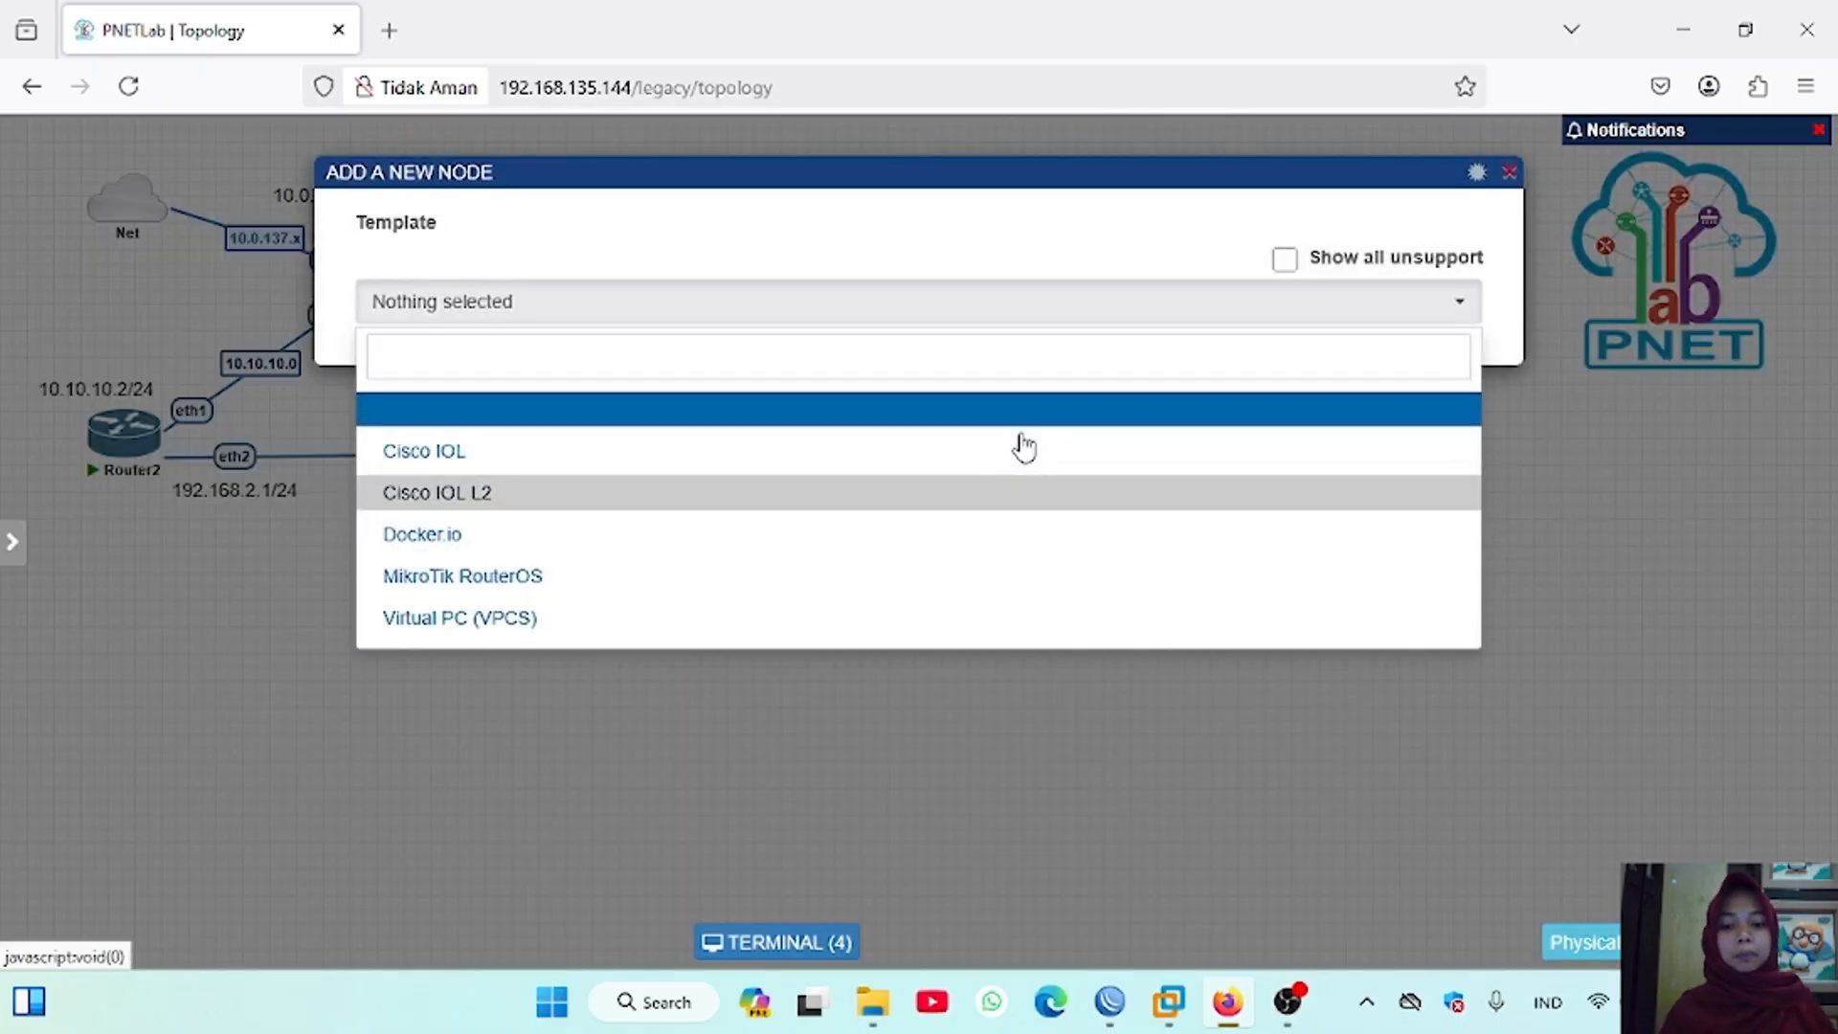
click(657, 575)
double_click(411, 499)
key(BackSpace)
text(Router5)
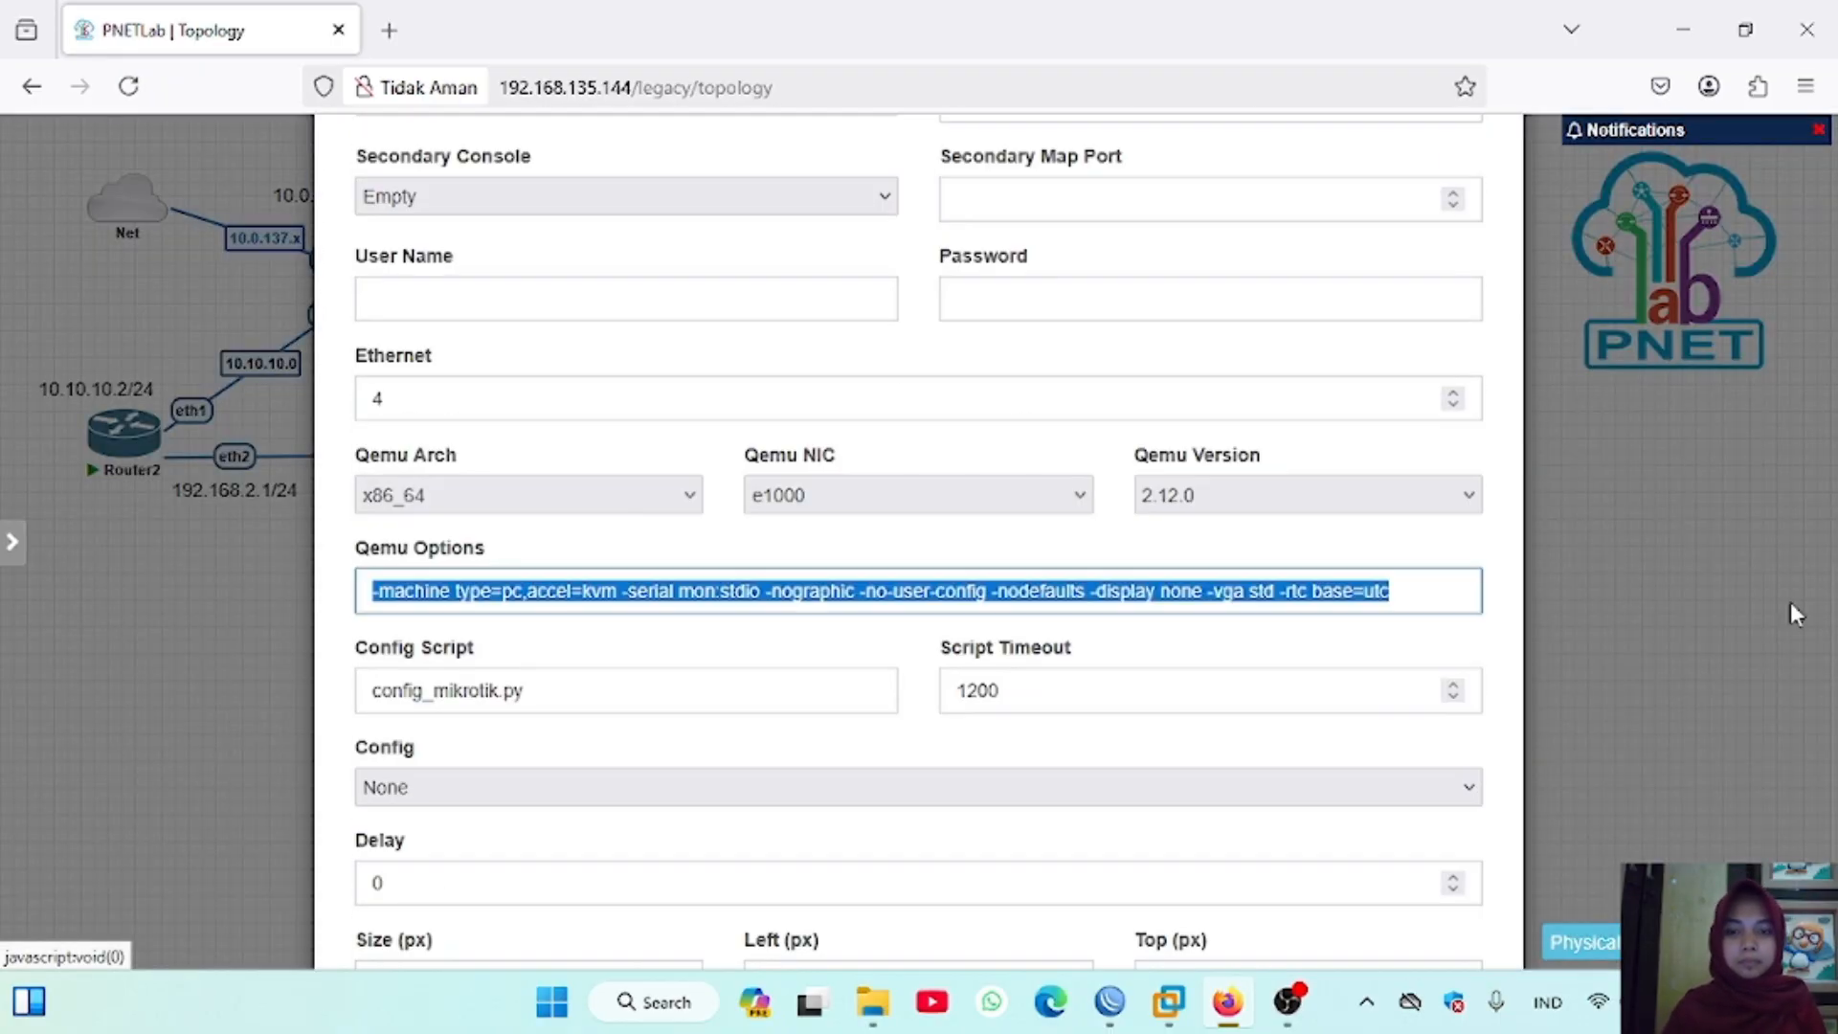
key(BackSpace)
scroll(1140, 521, down, 2)
click(861, 882)
mouse_move(969, 422)
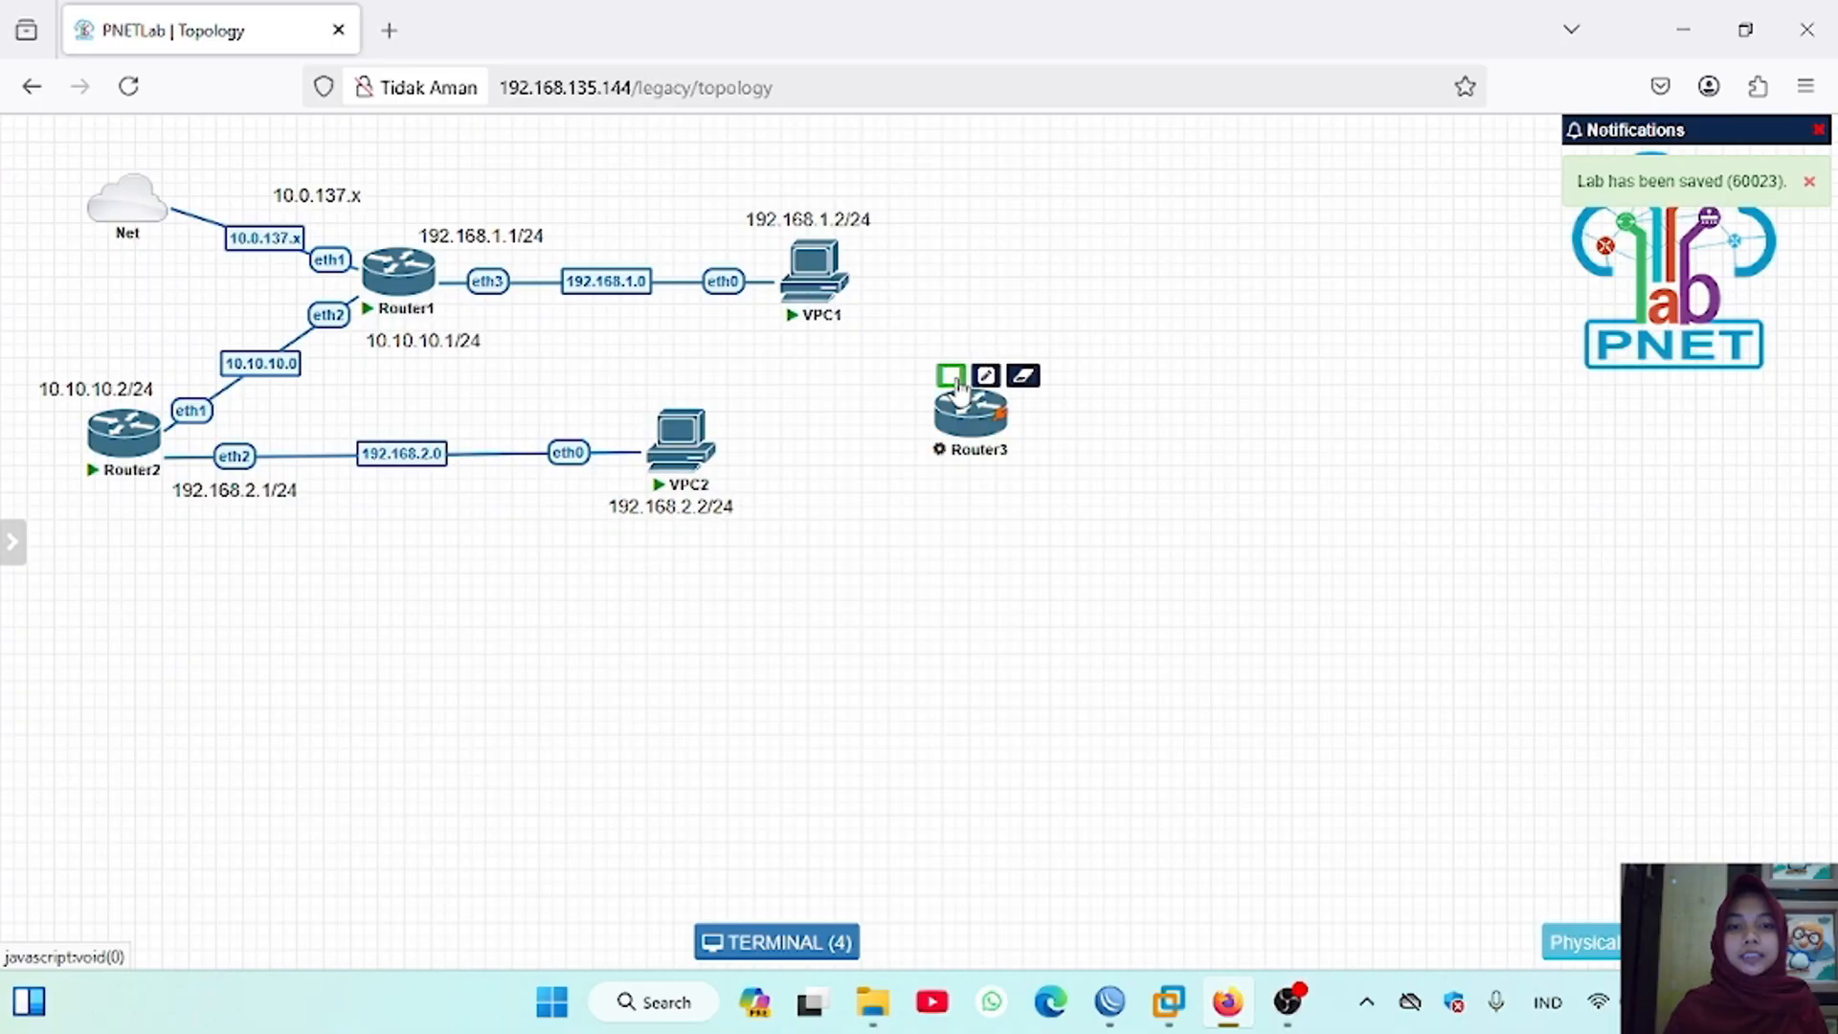
Step: Add a Virtual PC (VPCS) node named VPC3 to the empty area of the topology beyond VPC2
right_click(1021, 513)
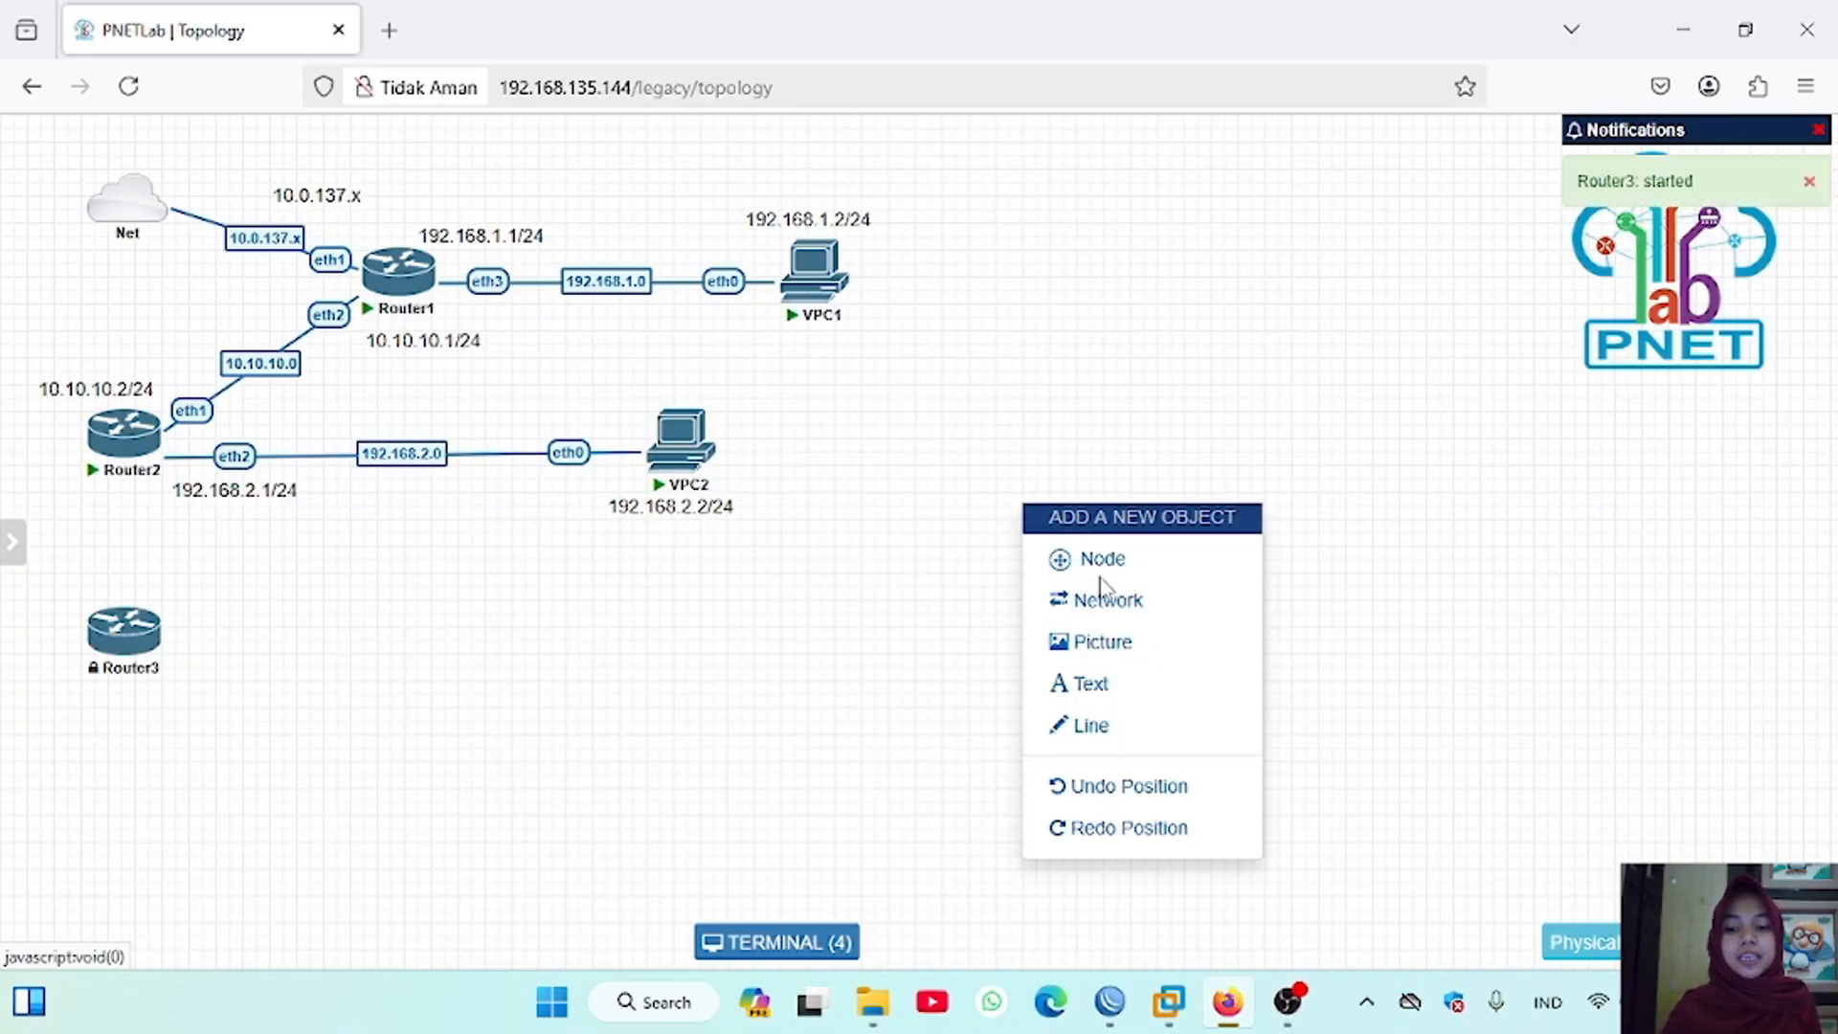
click(1102, 560)
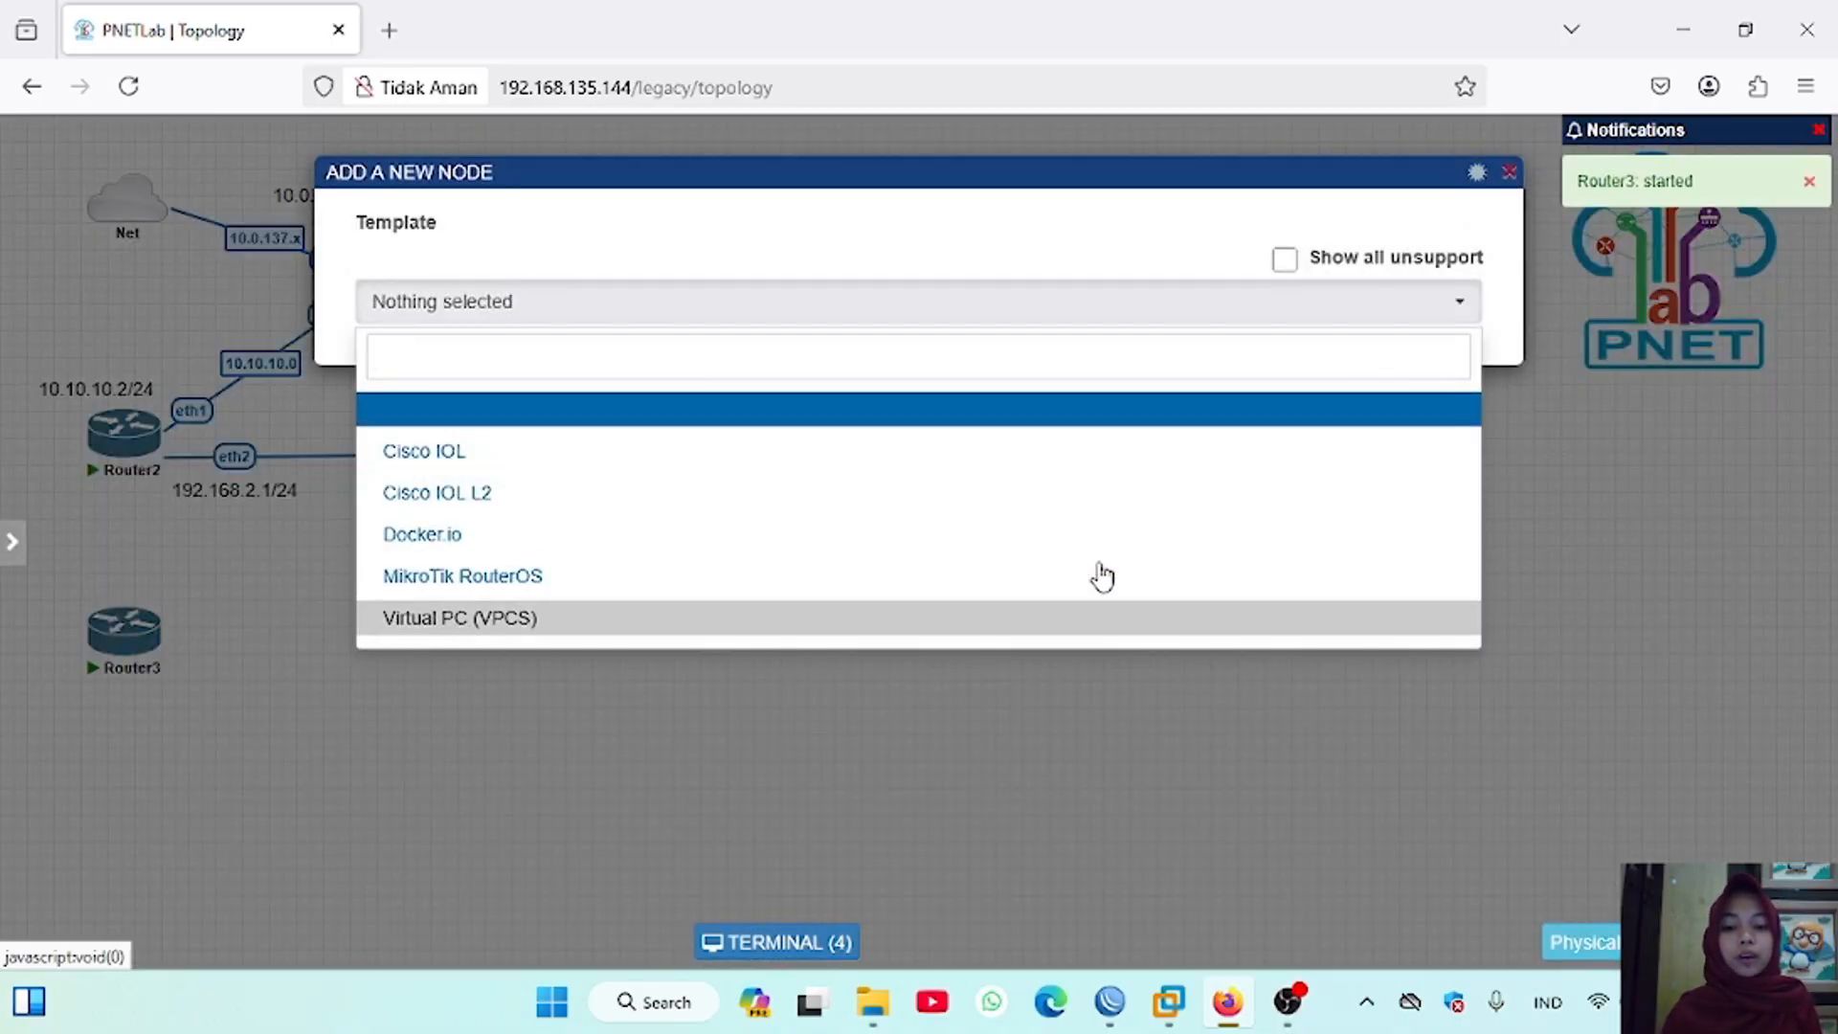
click(686, 621)
click(636, 501)
text(3)
scroll(802, 532, down, 5)
click(862, 882)
Step: Move Router1, VPC1 and the 192.168.1.1/24 label upward to free space in the topology
drag(142, 638, 134, 646)
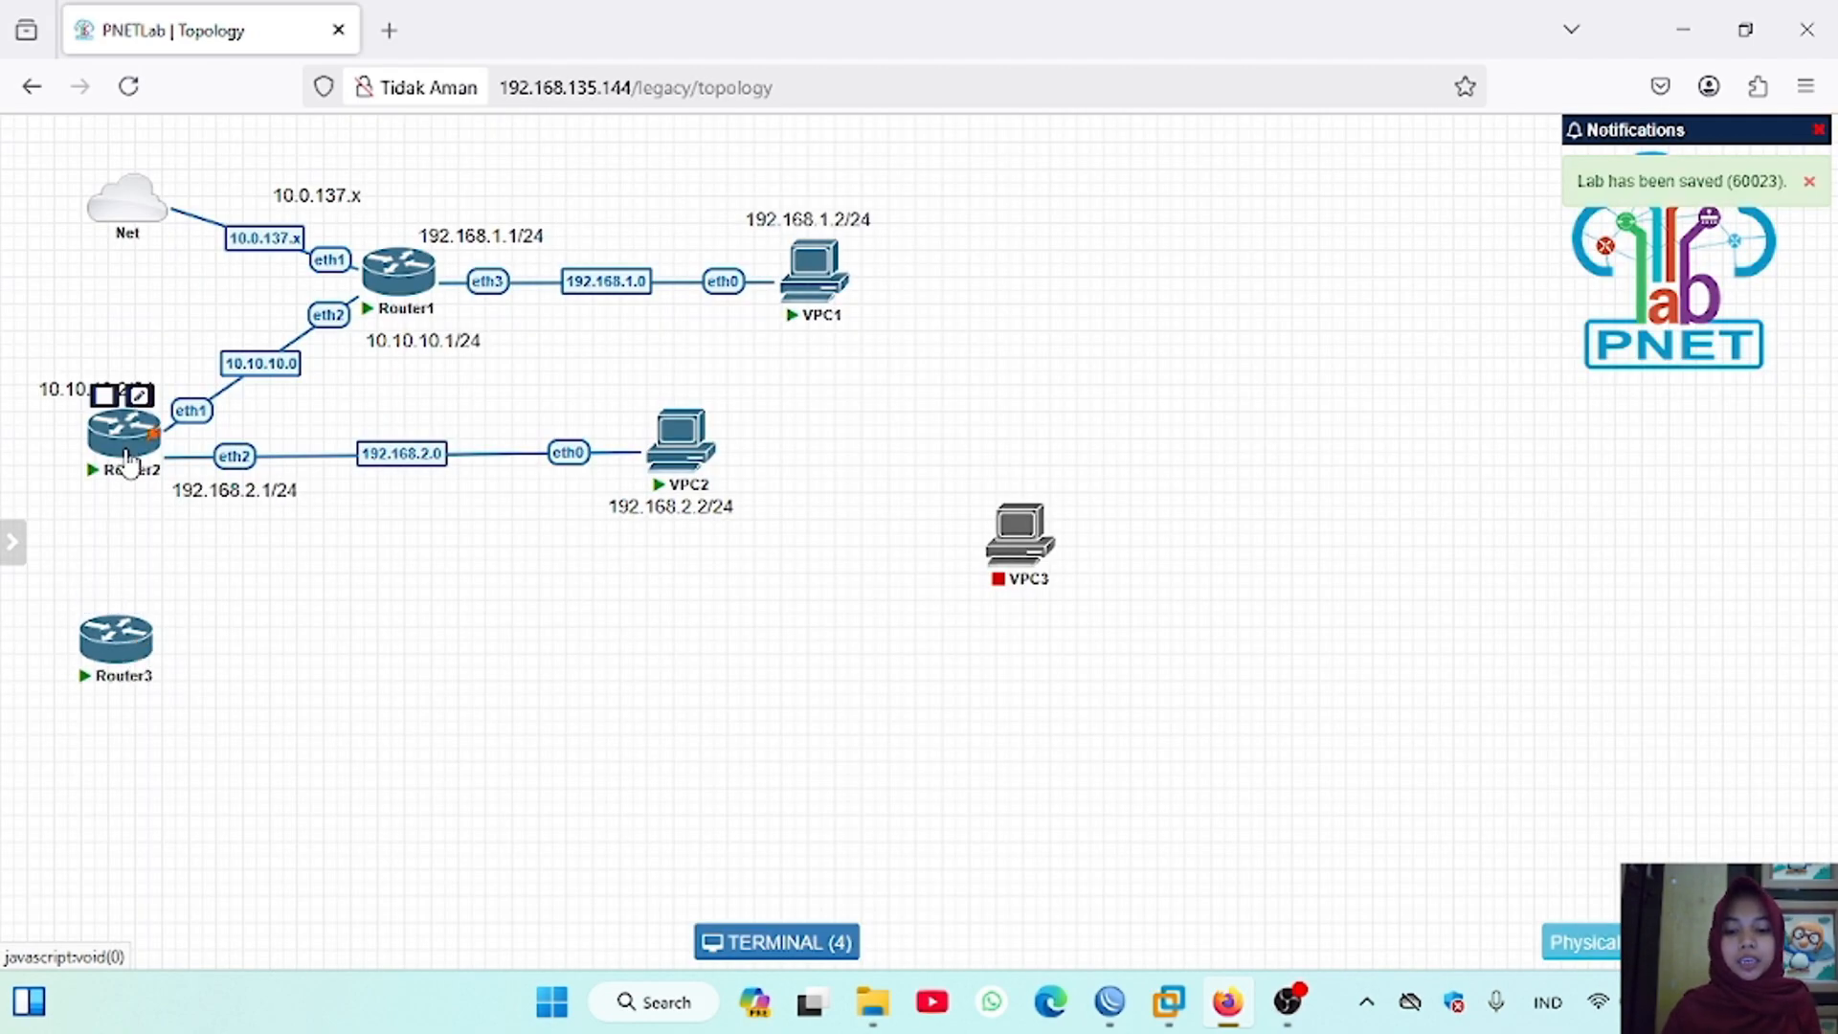
drag(130, 461, 134, 463)
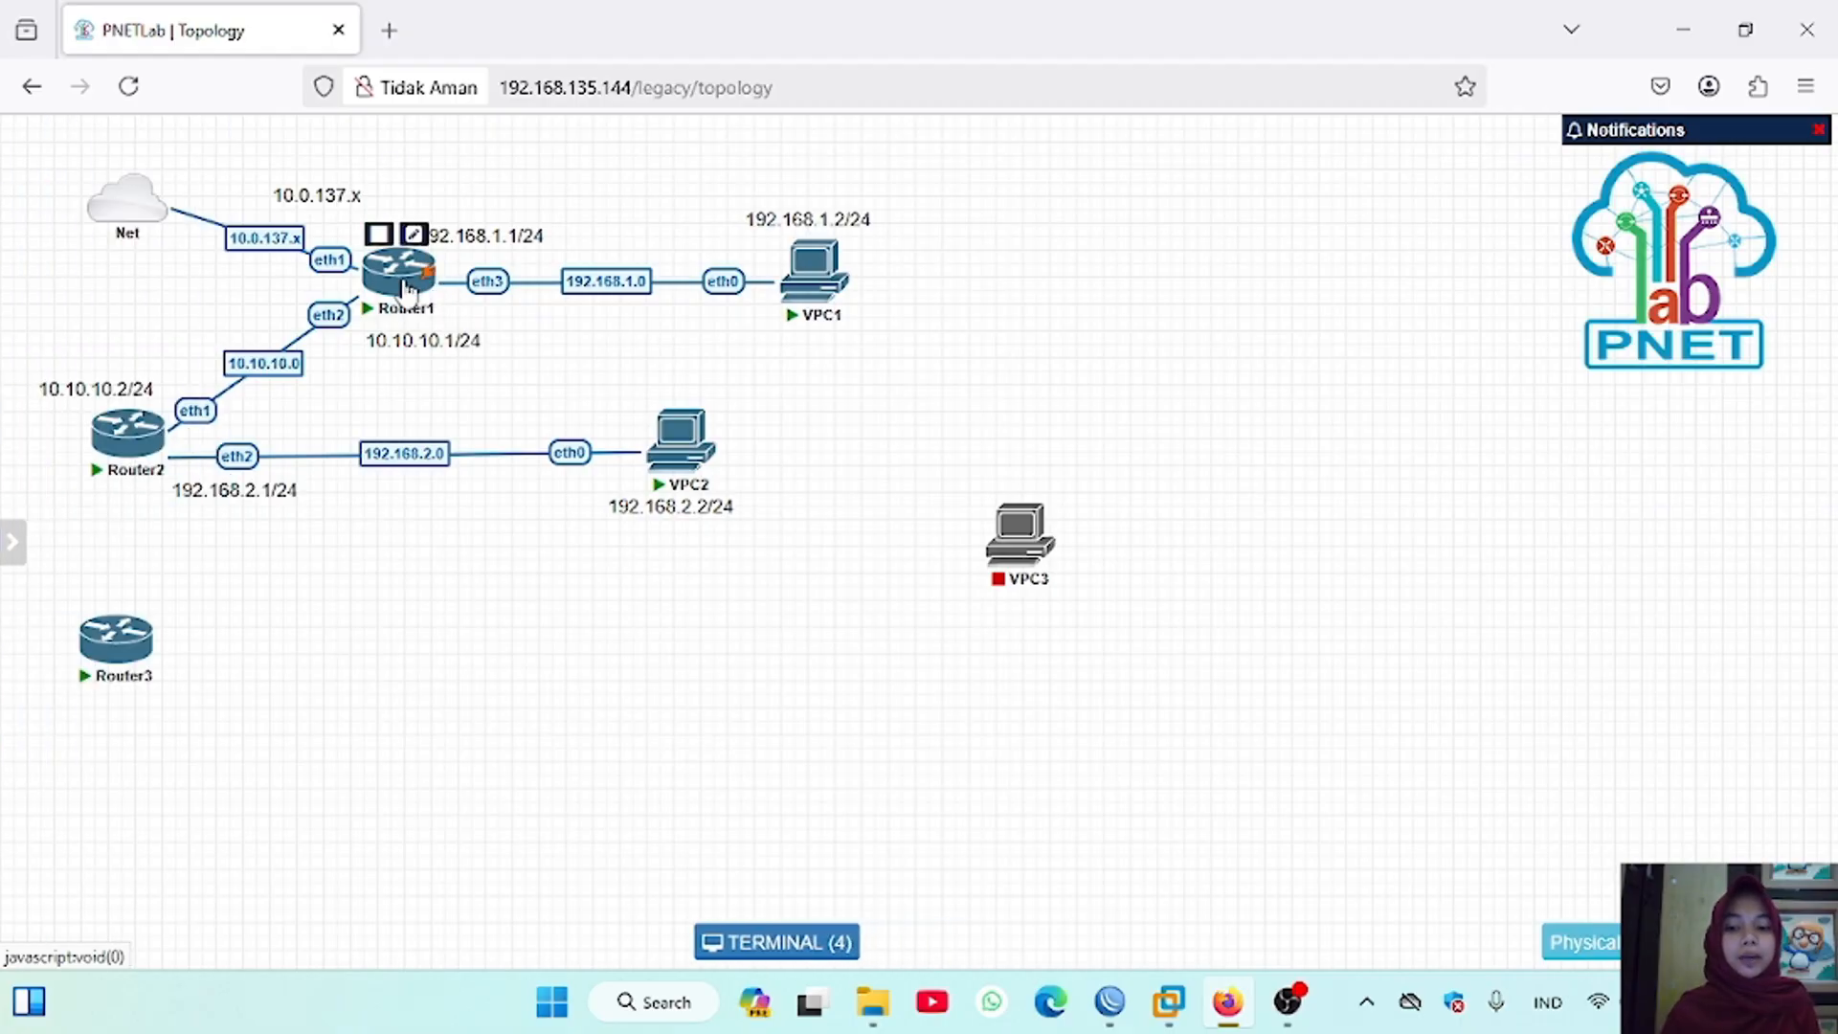
drag(407, 288, 410, 241)
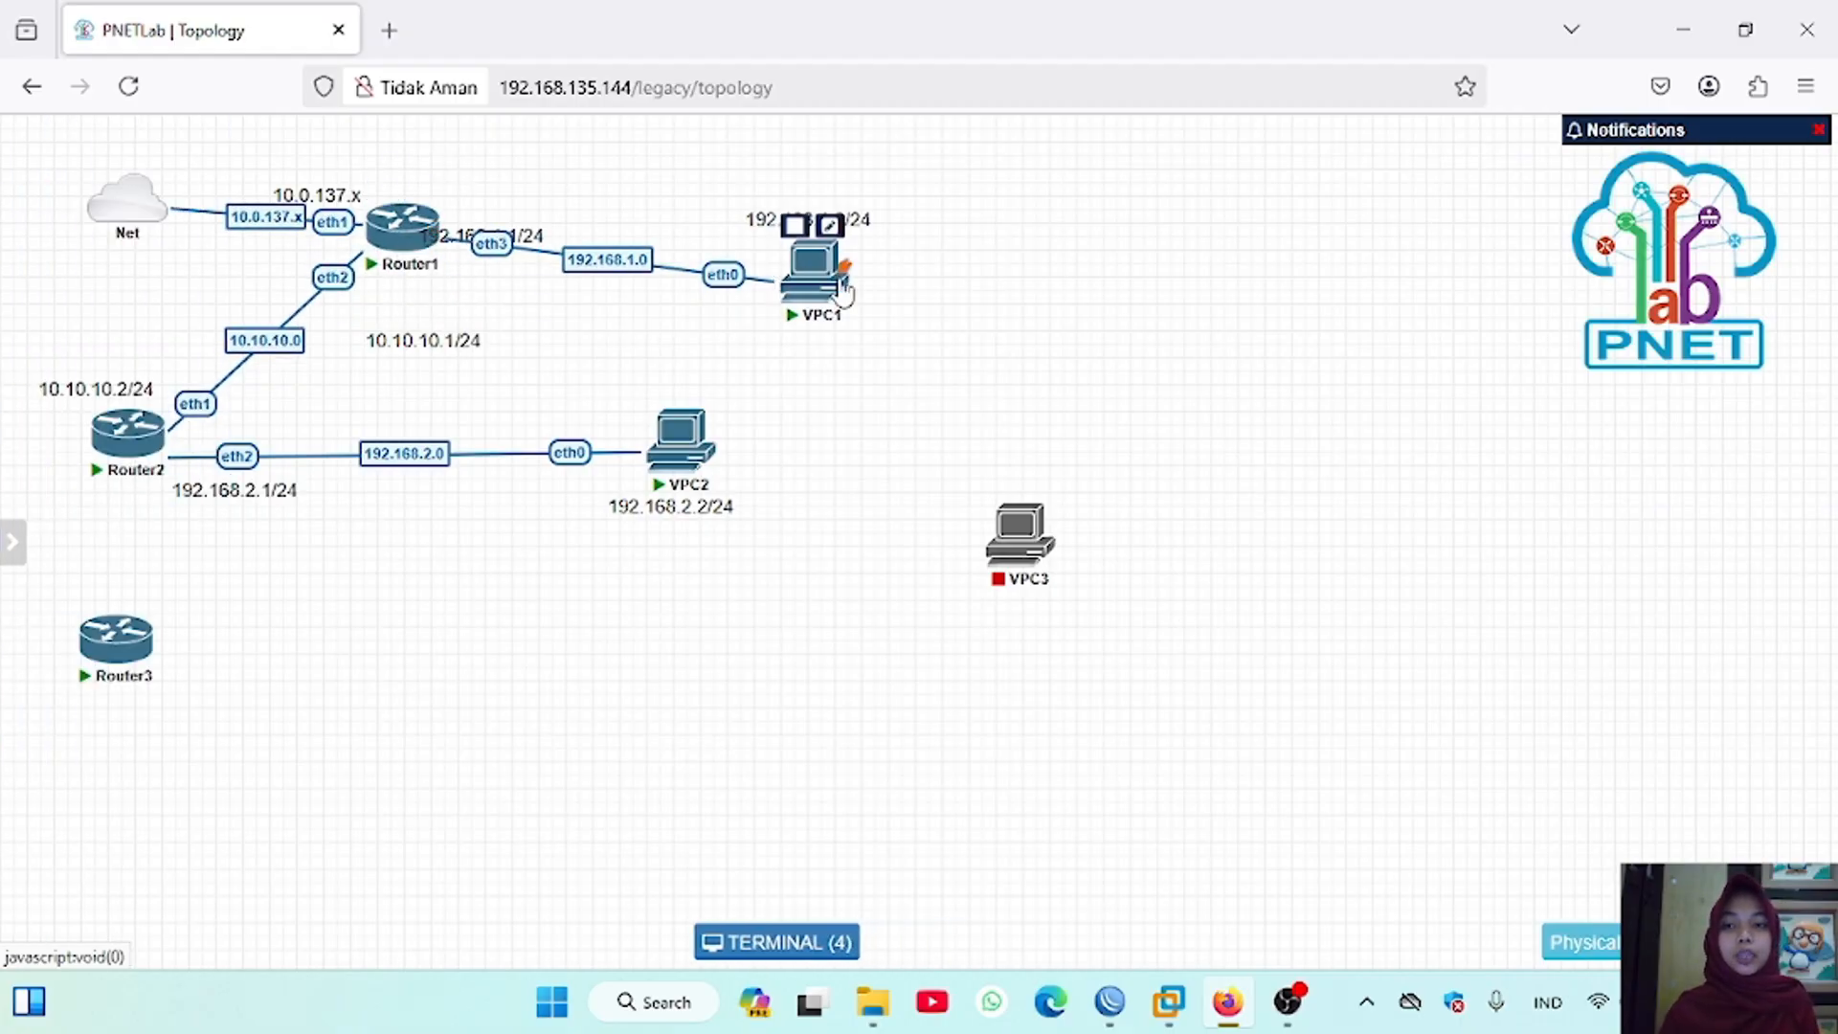
drag(541, 237, 553, 185)
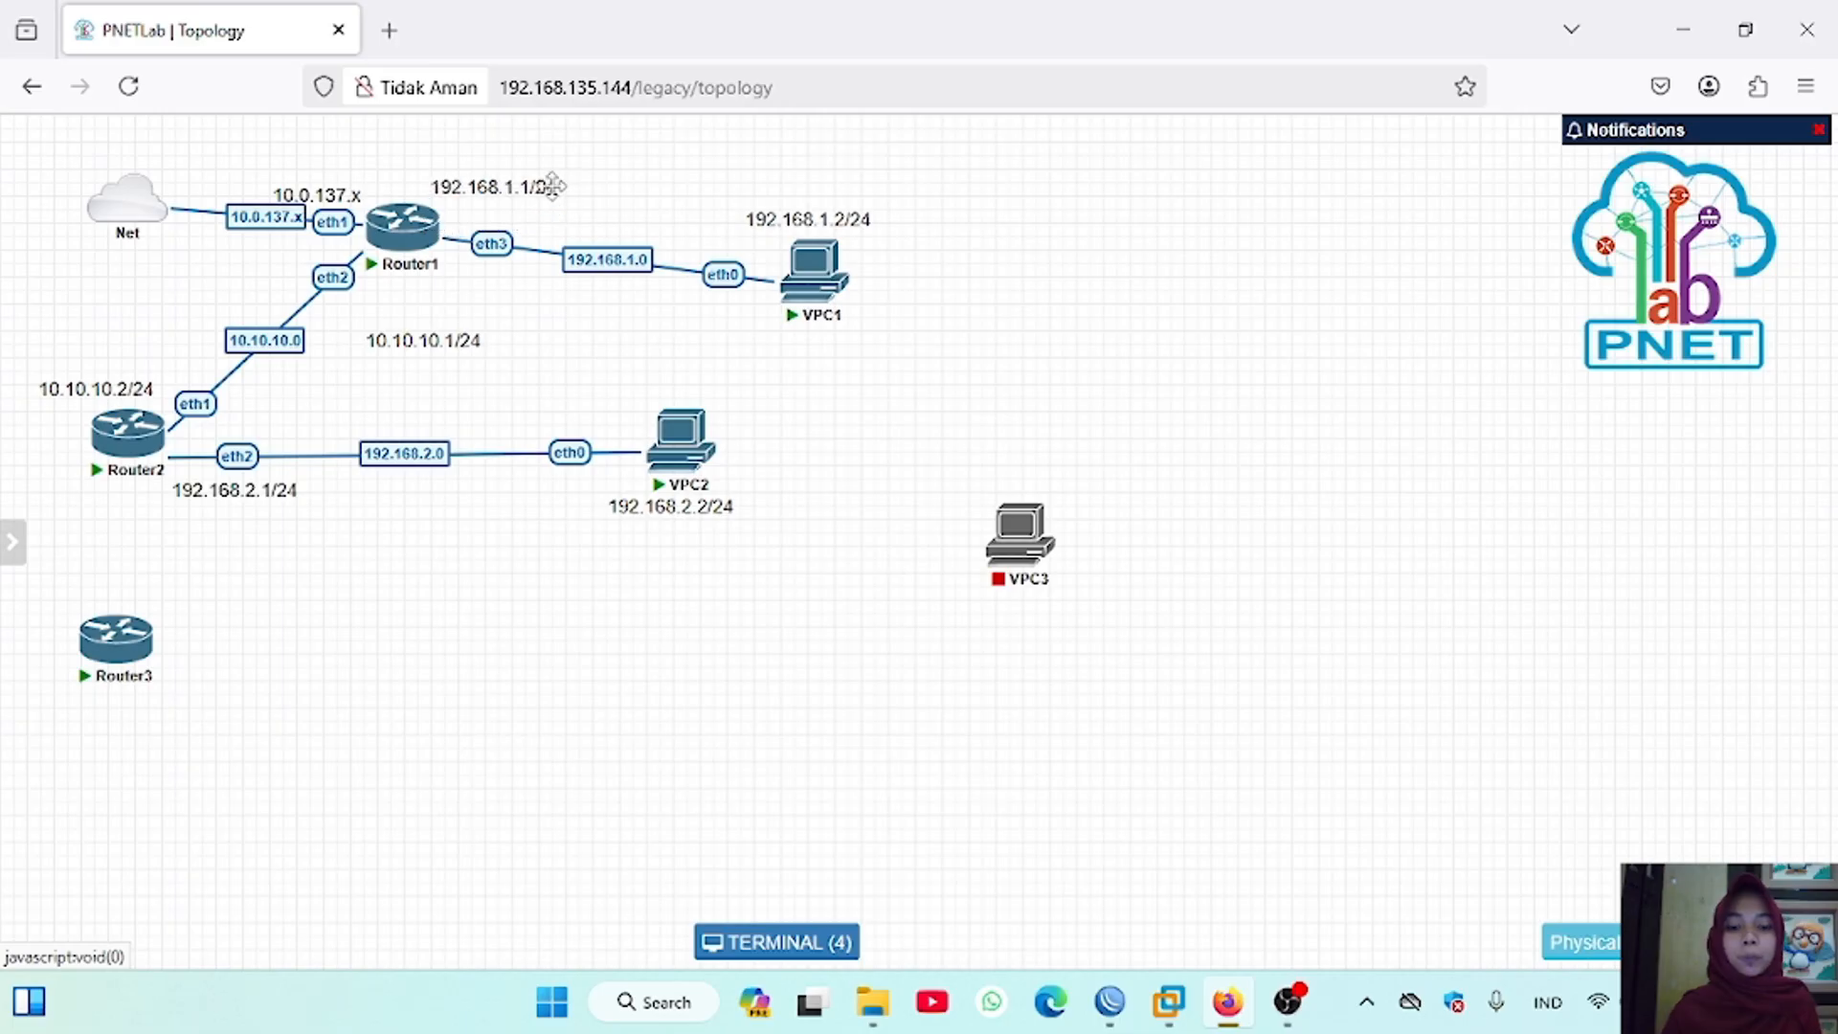
drag(814, 268, 839, 233)
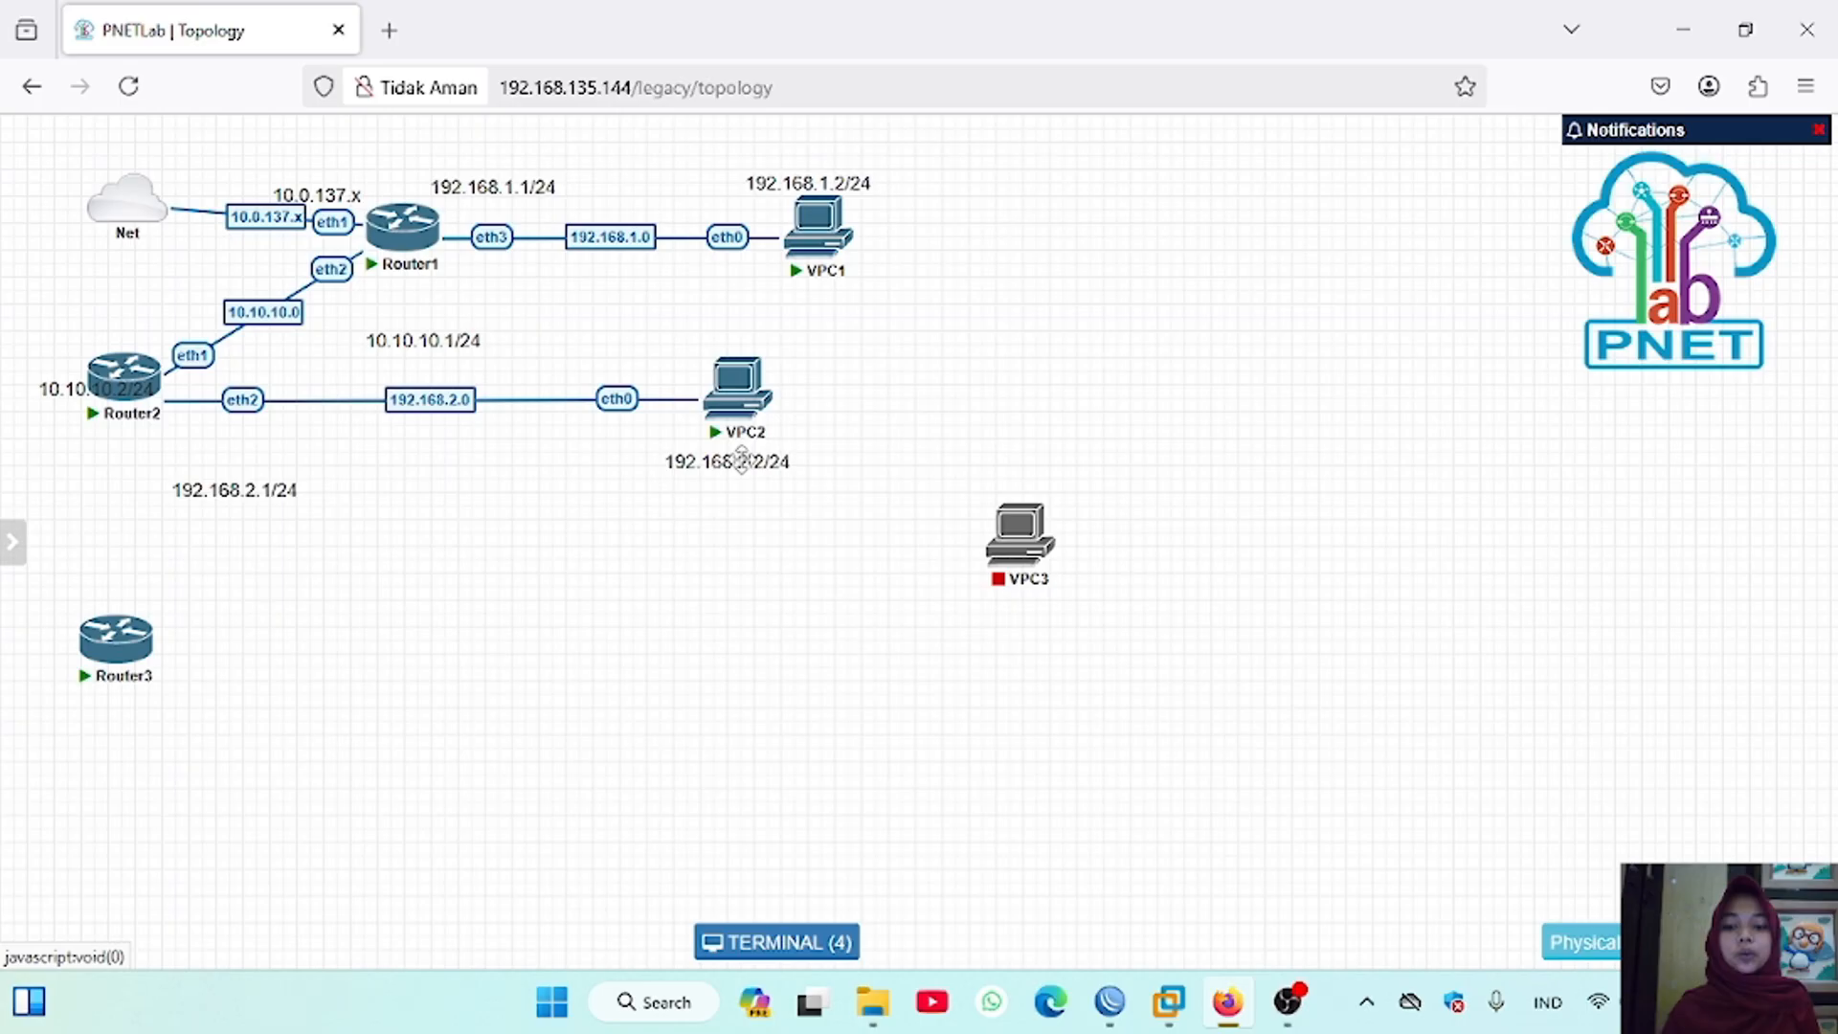
Step: Move the Router2 and VPC2 row upward and reposition the 10.10.10.1/24, 10.10.10.2/24, 192.168.2.1/24 and 192.168.2.2/24 labels beside their interfaces
drag(743, 460, 780, 348)
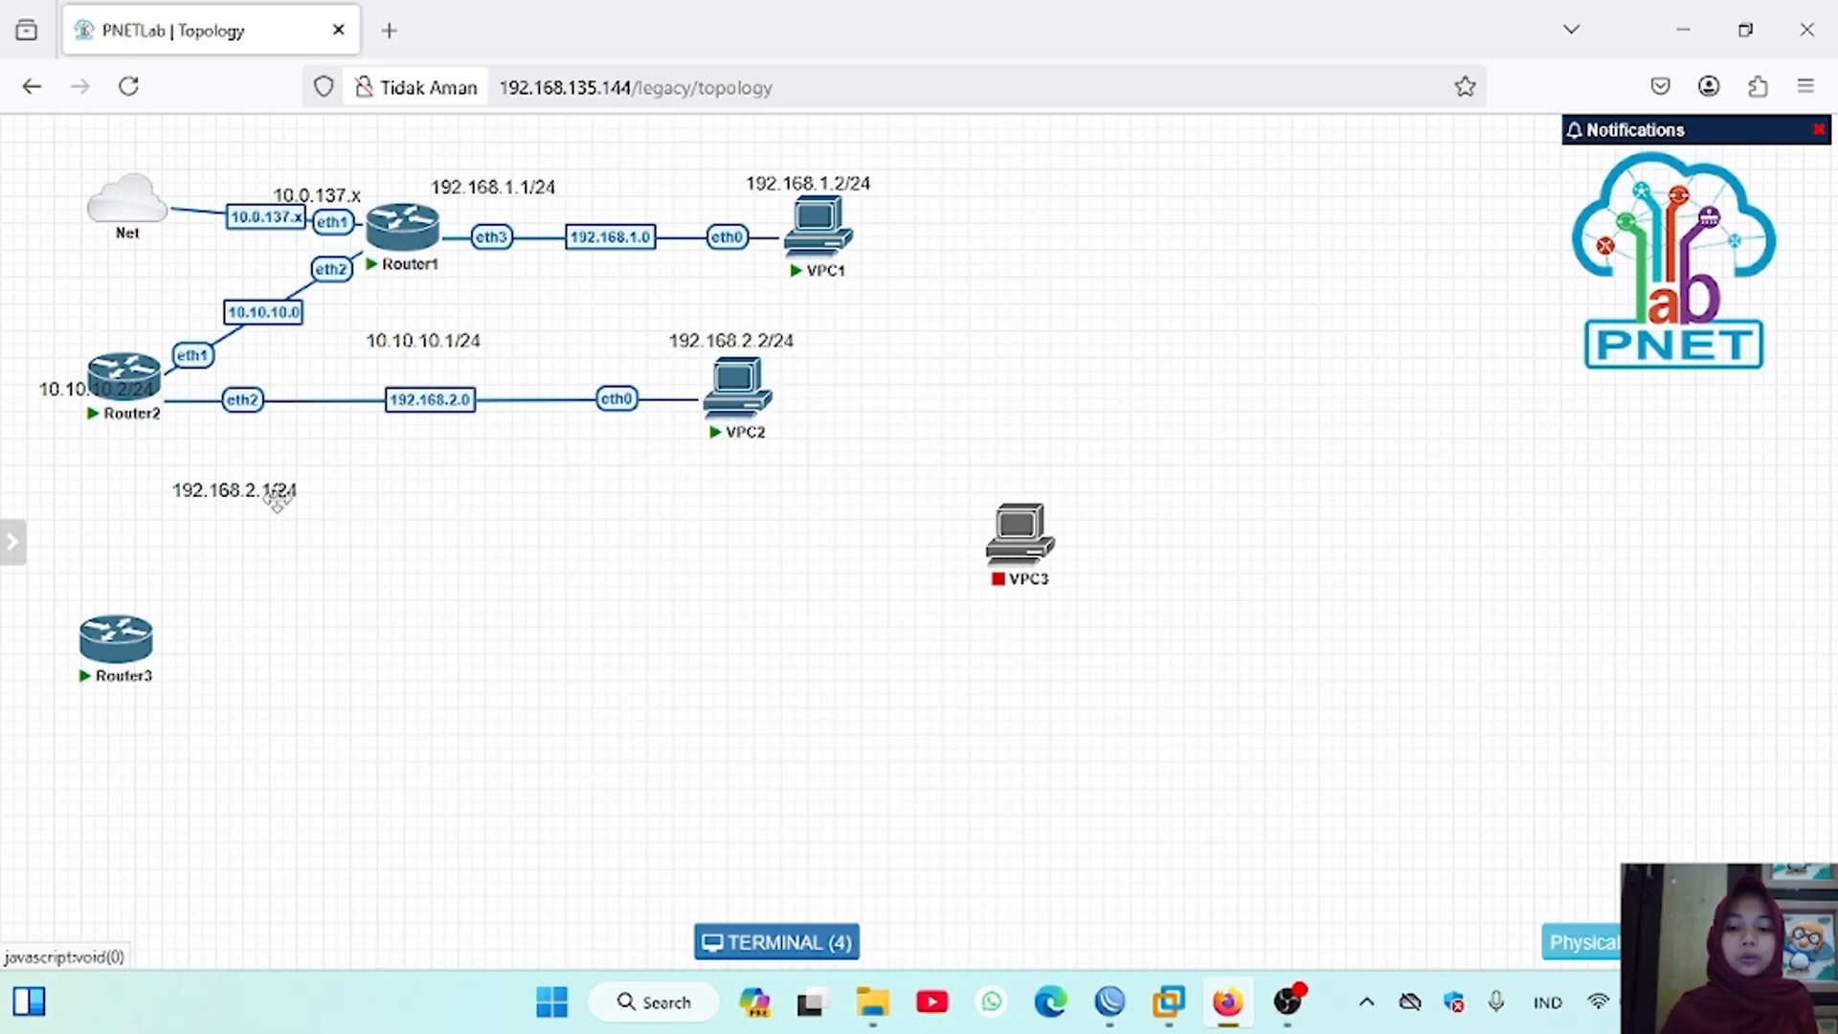
mouse_move(276, 498)
mouse_down()
mouse_move(287, 415)
mouse_move(288, 509)
mouse_up()
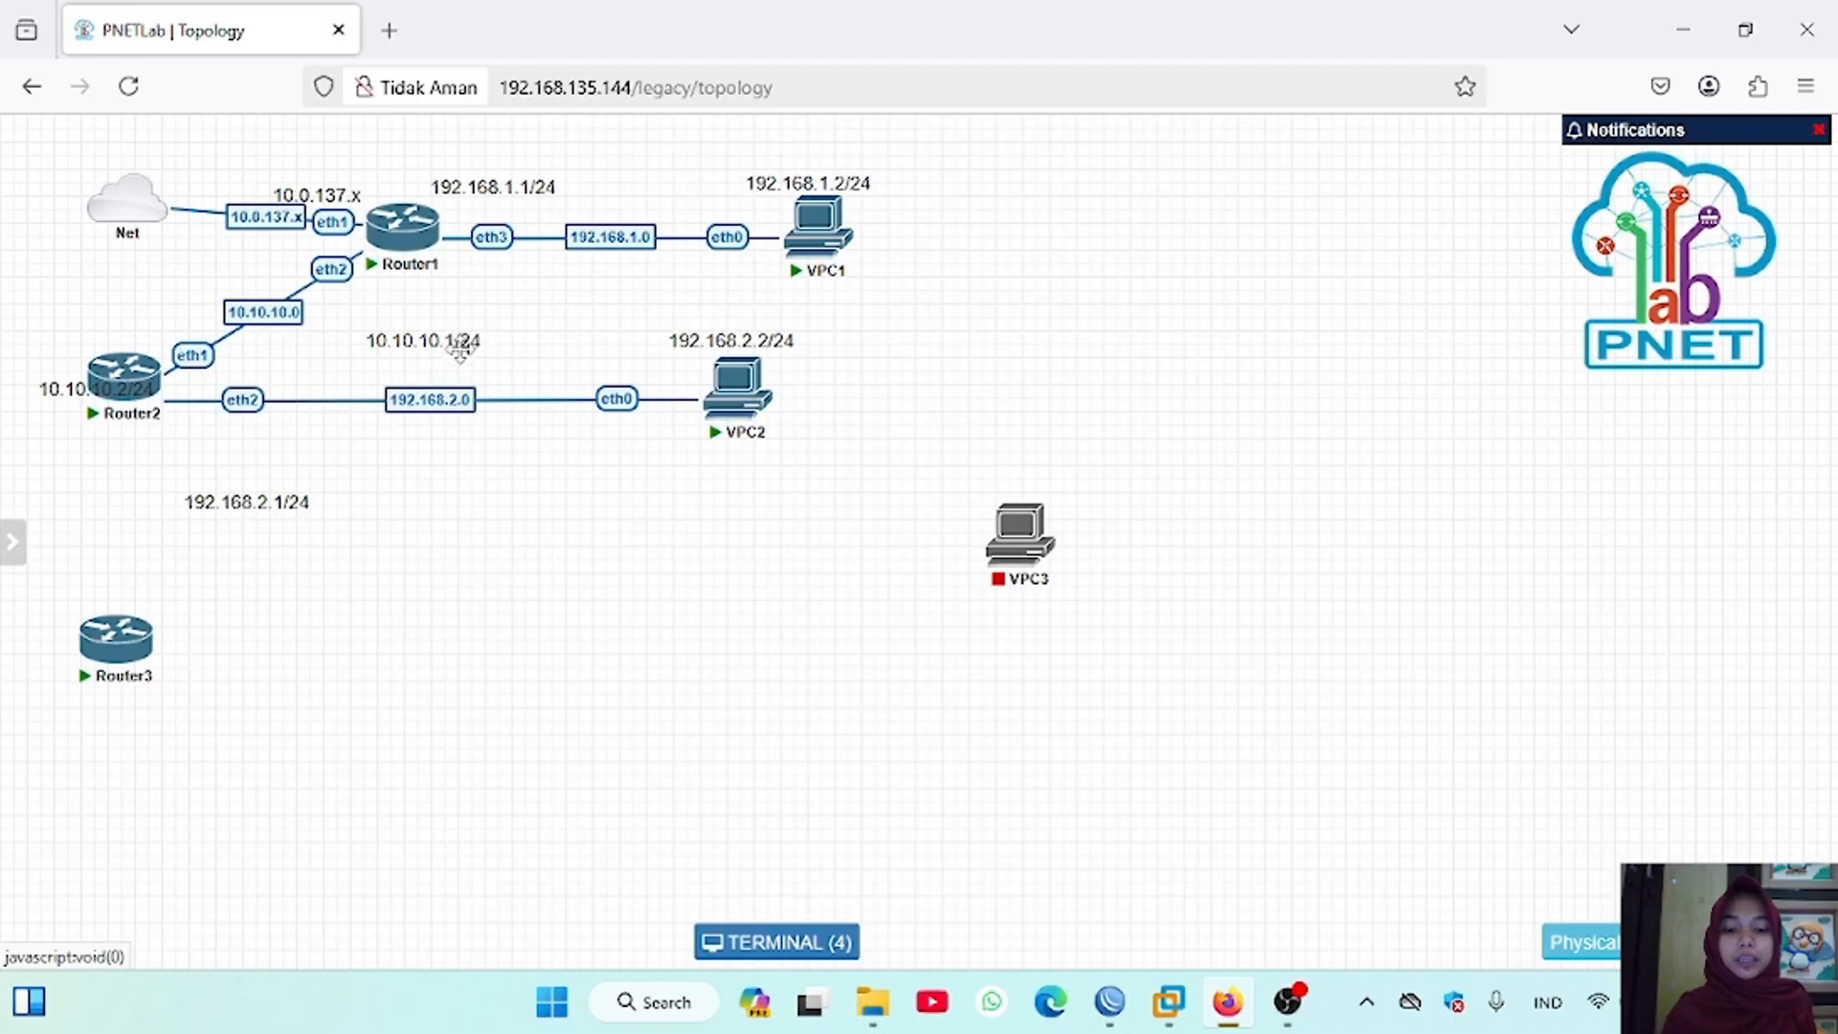
drag(459, 342, 460, 303)
drag(321, 496, 309, 432)
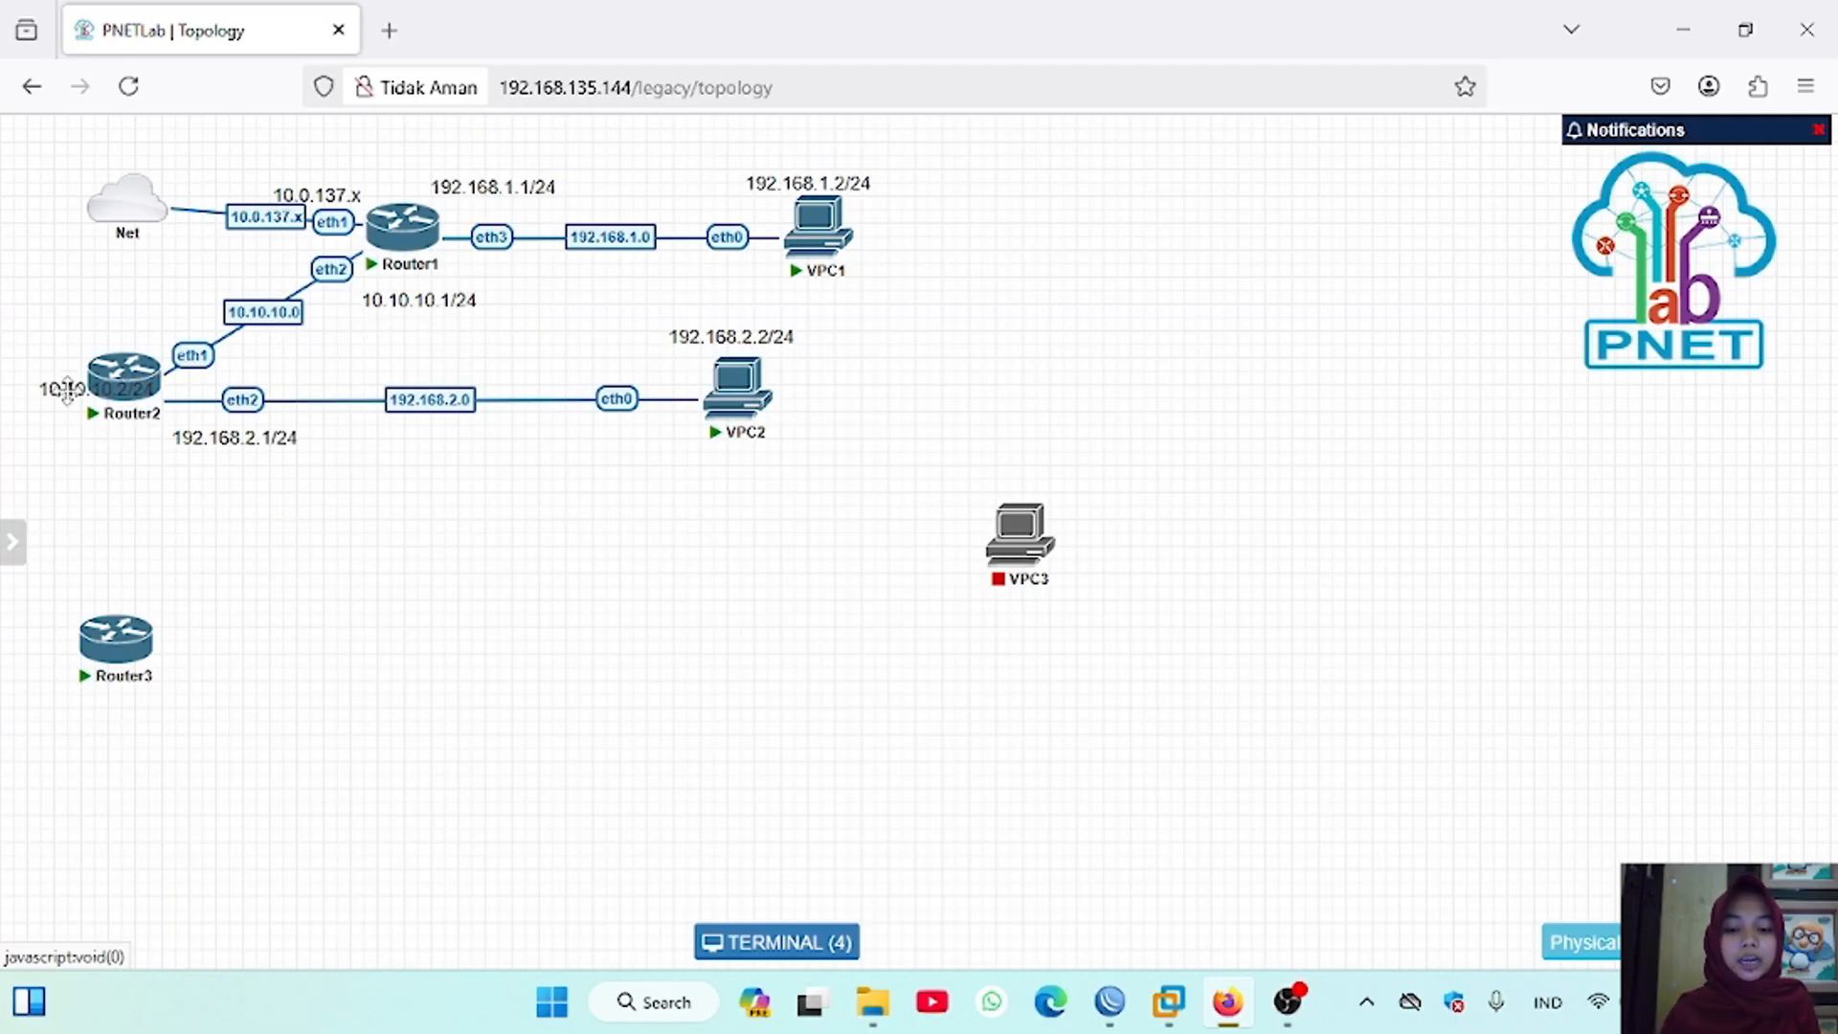
drag(66, 389, 69, 334)
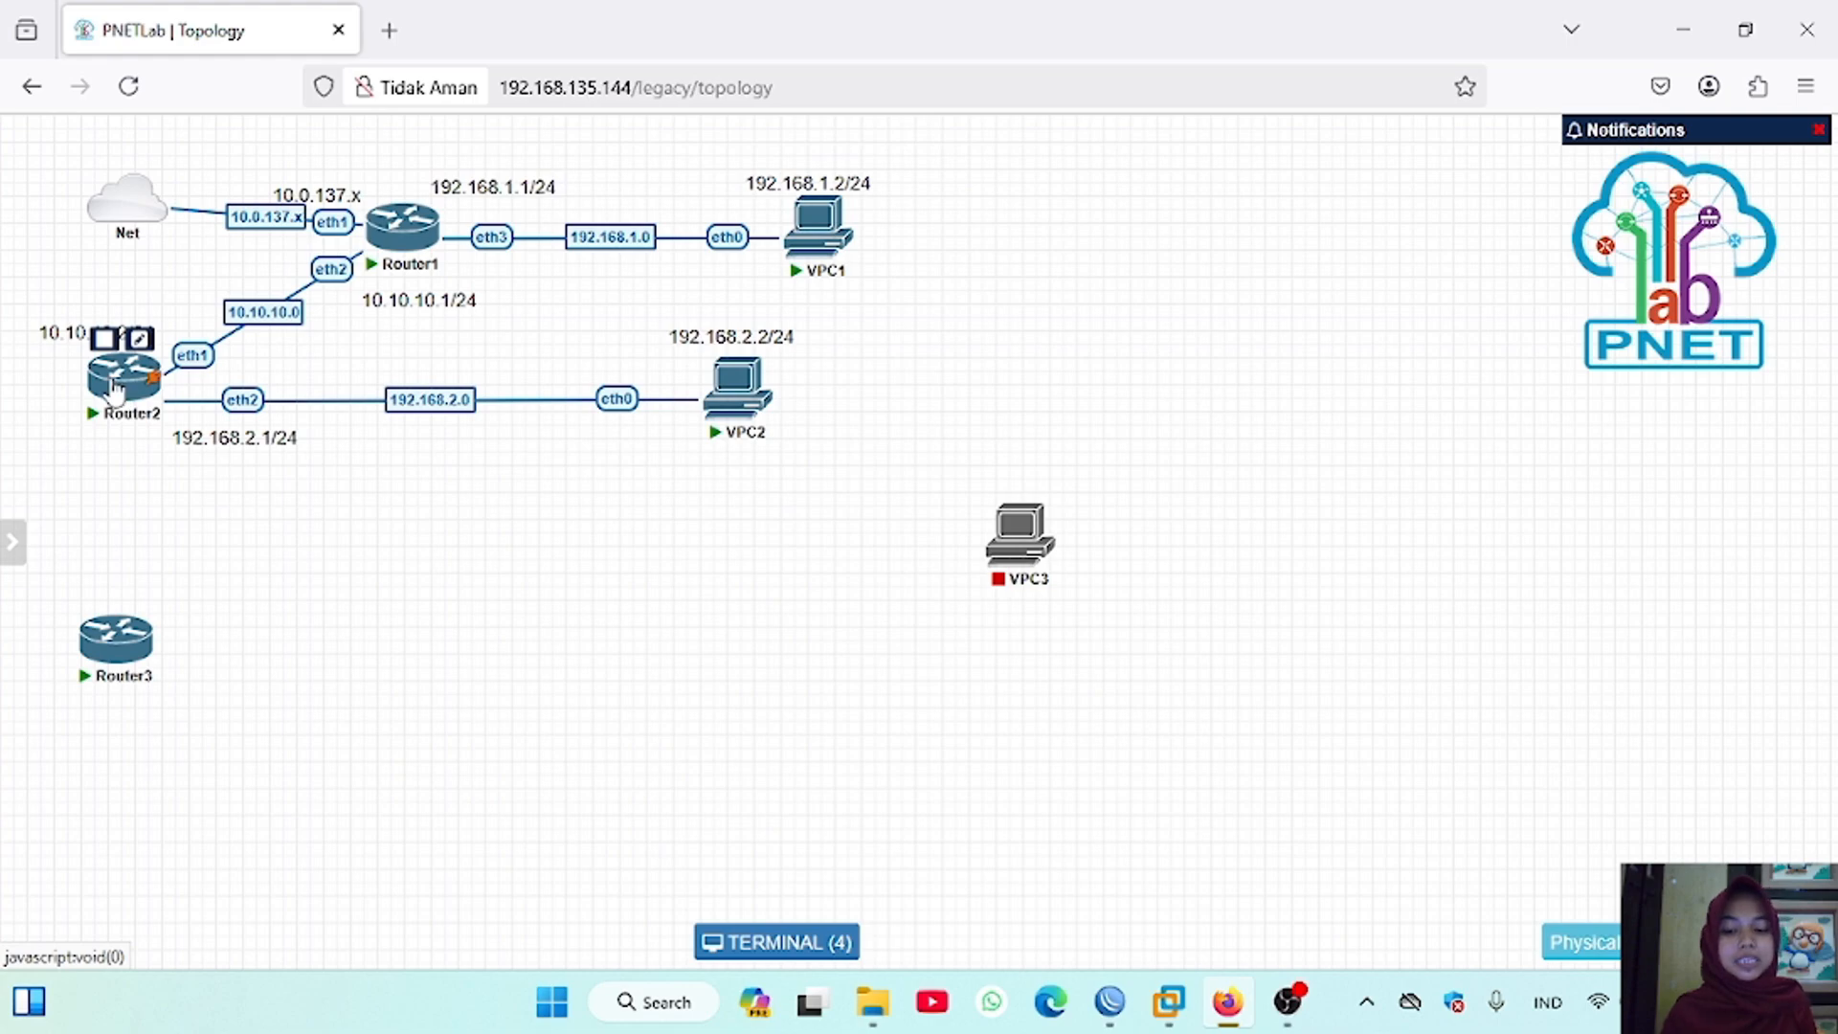
drag(117, 392, 113, 395)
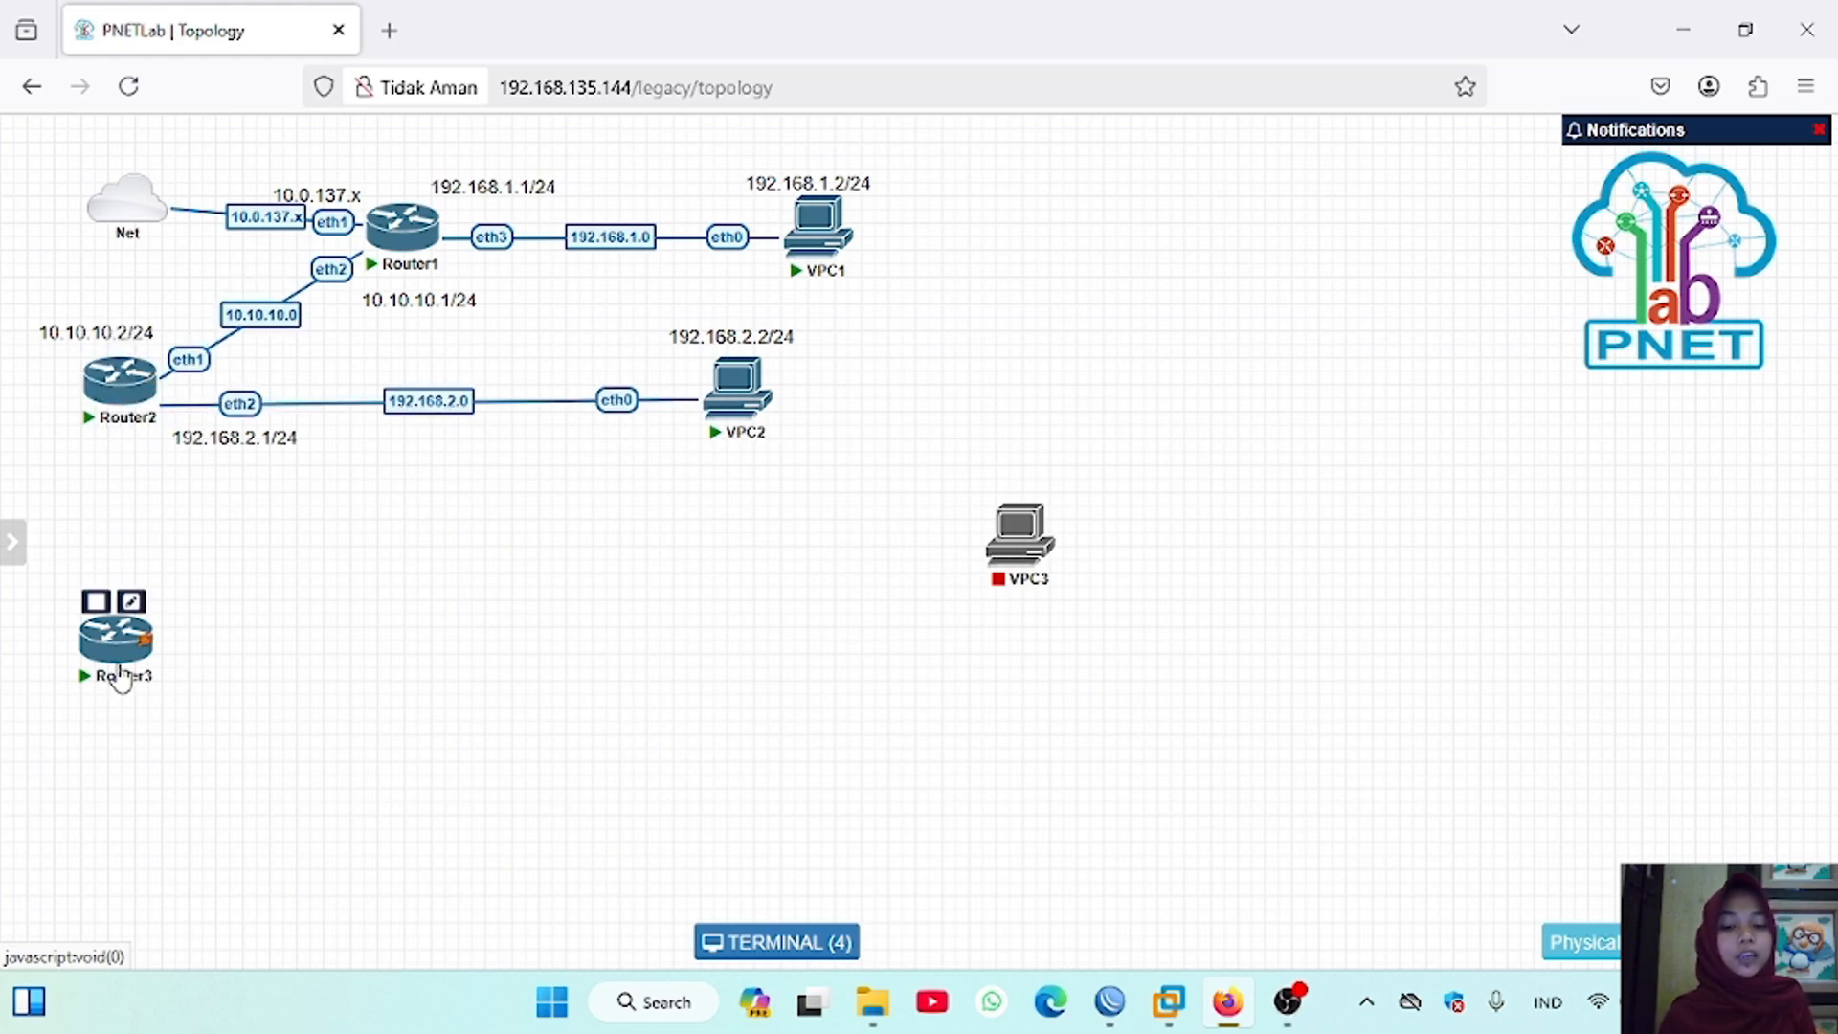
Step: Place Router3 closer beneath Router2 and bring VPC3 into the same row below VPC2
drag(116, 660, 112, 585)
drag(1029, 553, 626, 572)
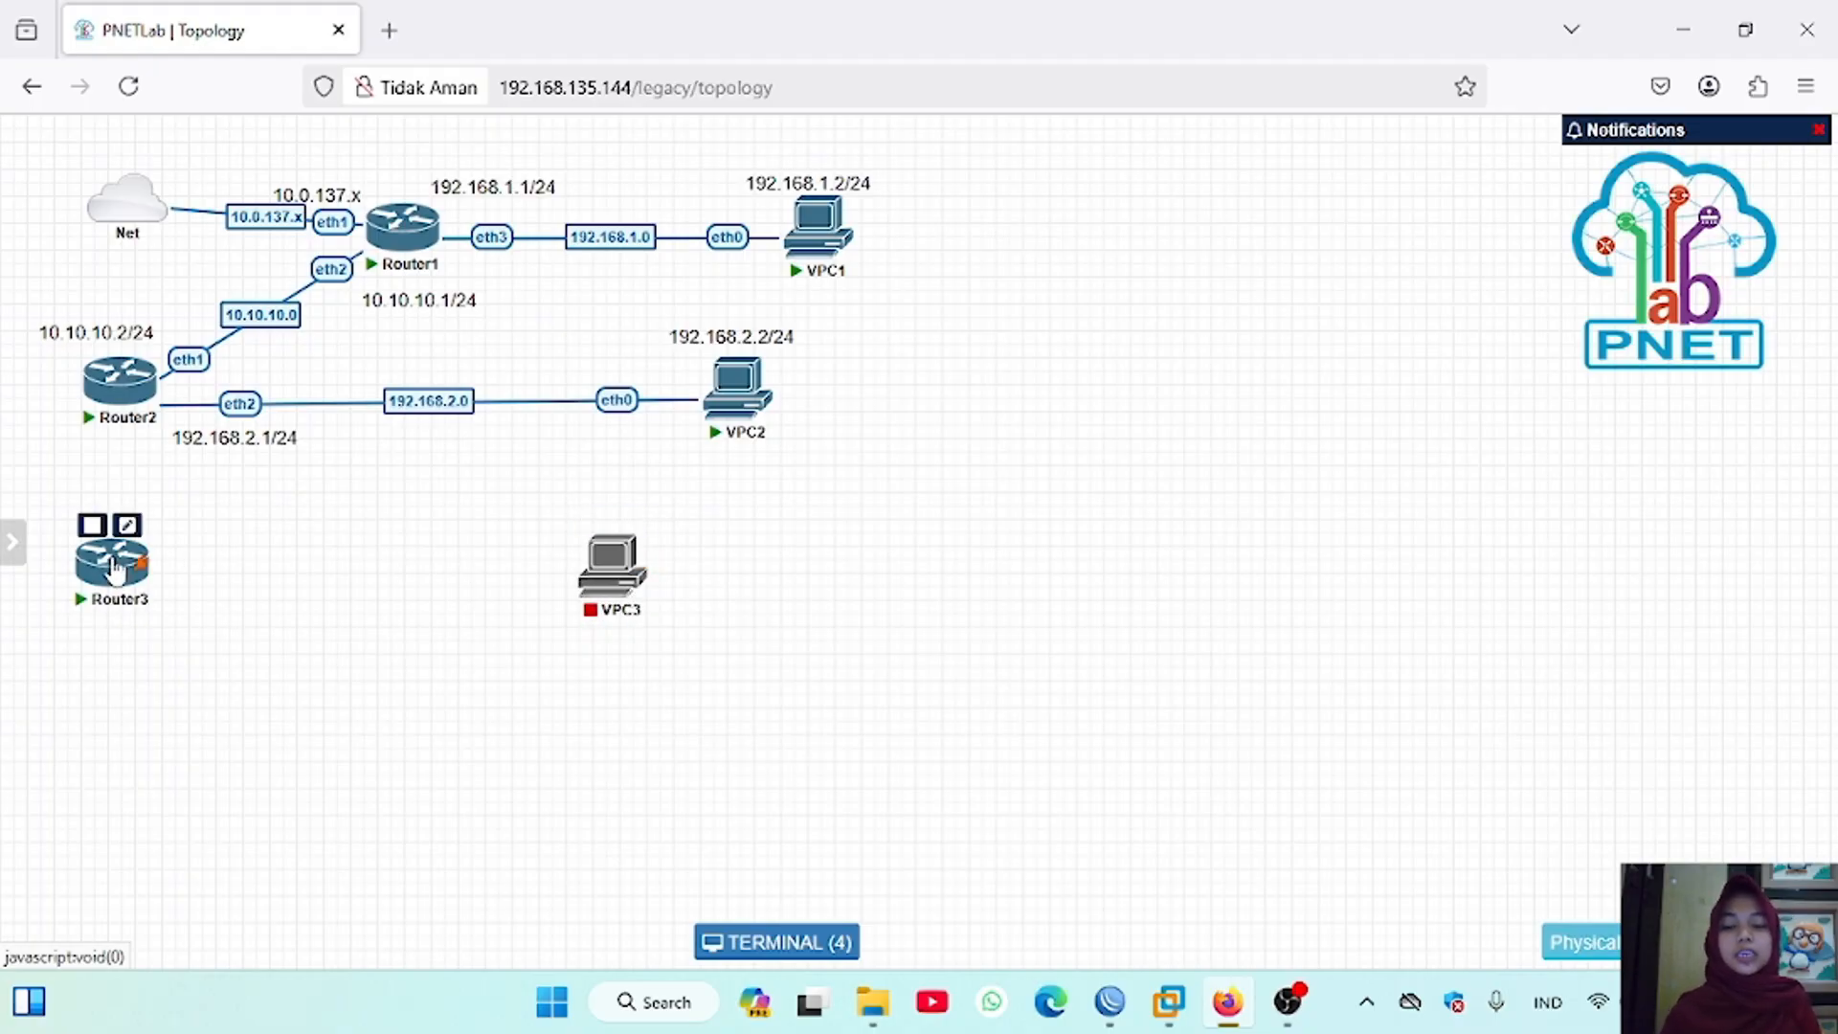
drag(113, 572, 113, 578)
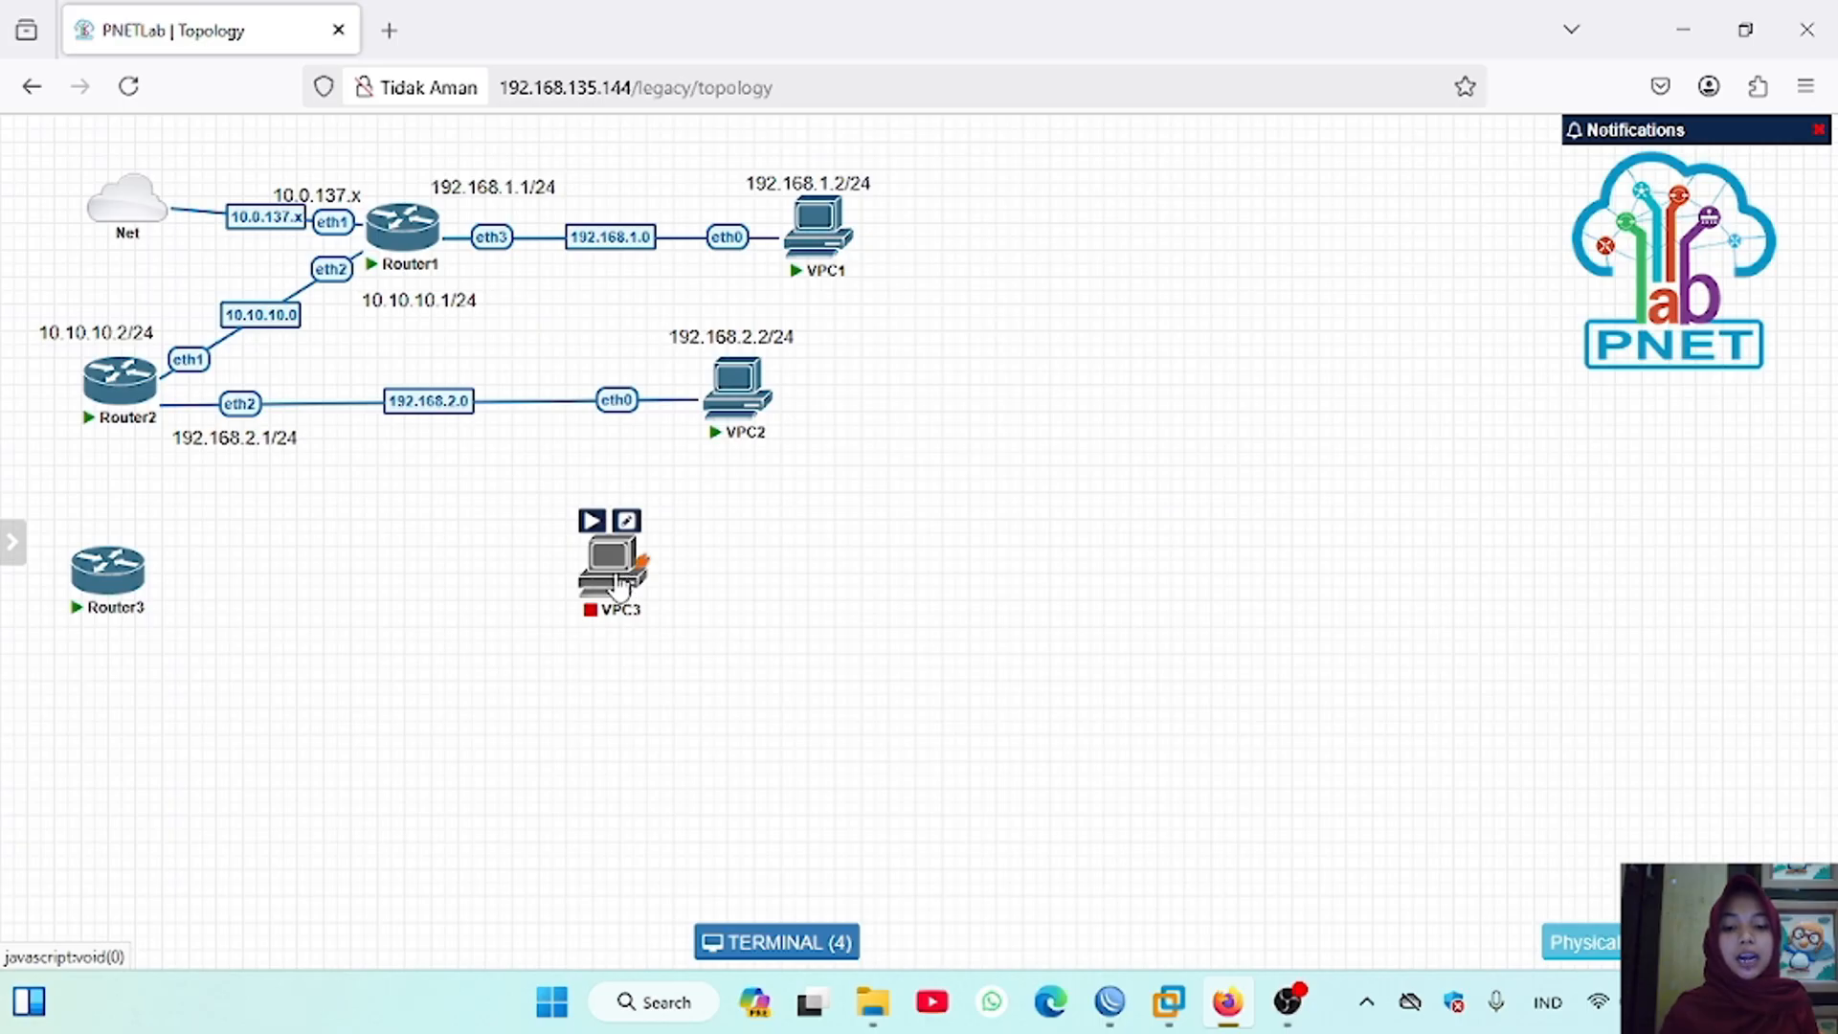
drag(624, 582, 619, 599)
mouse_move(4, 611)
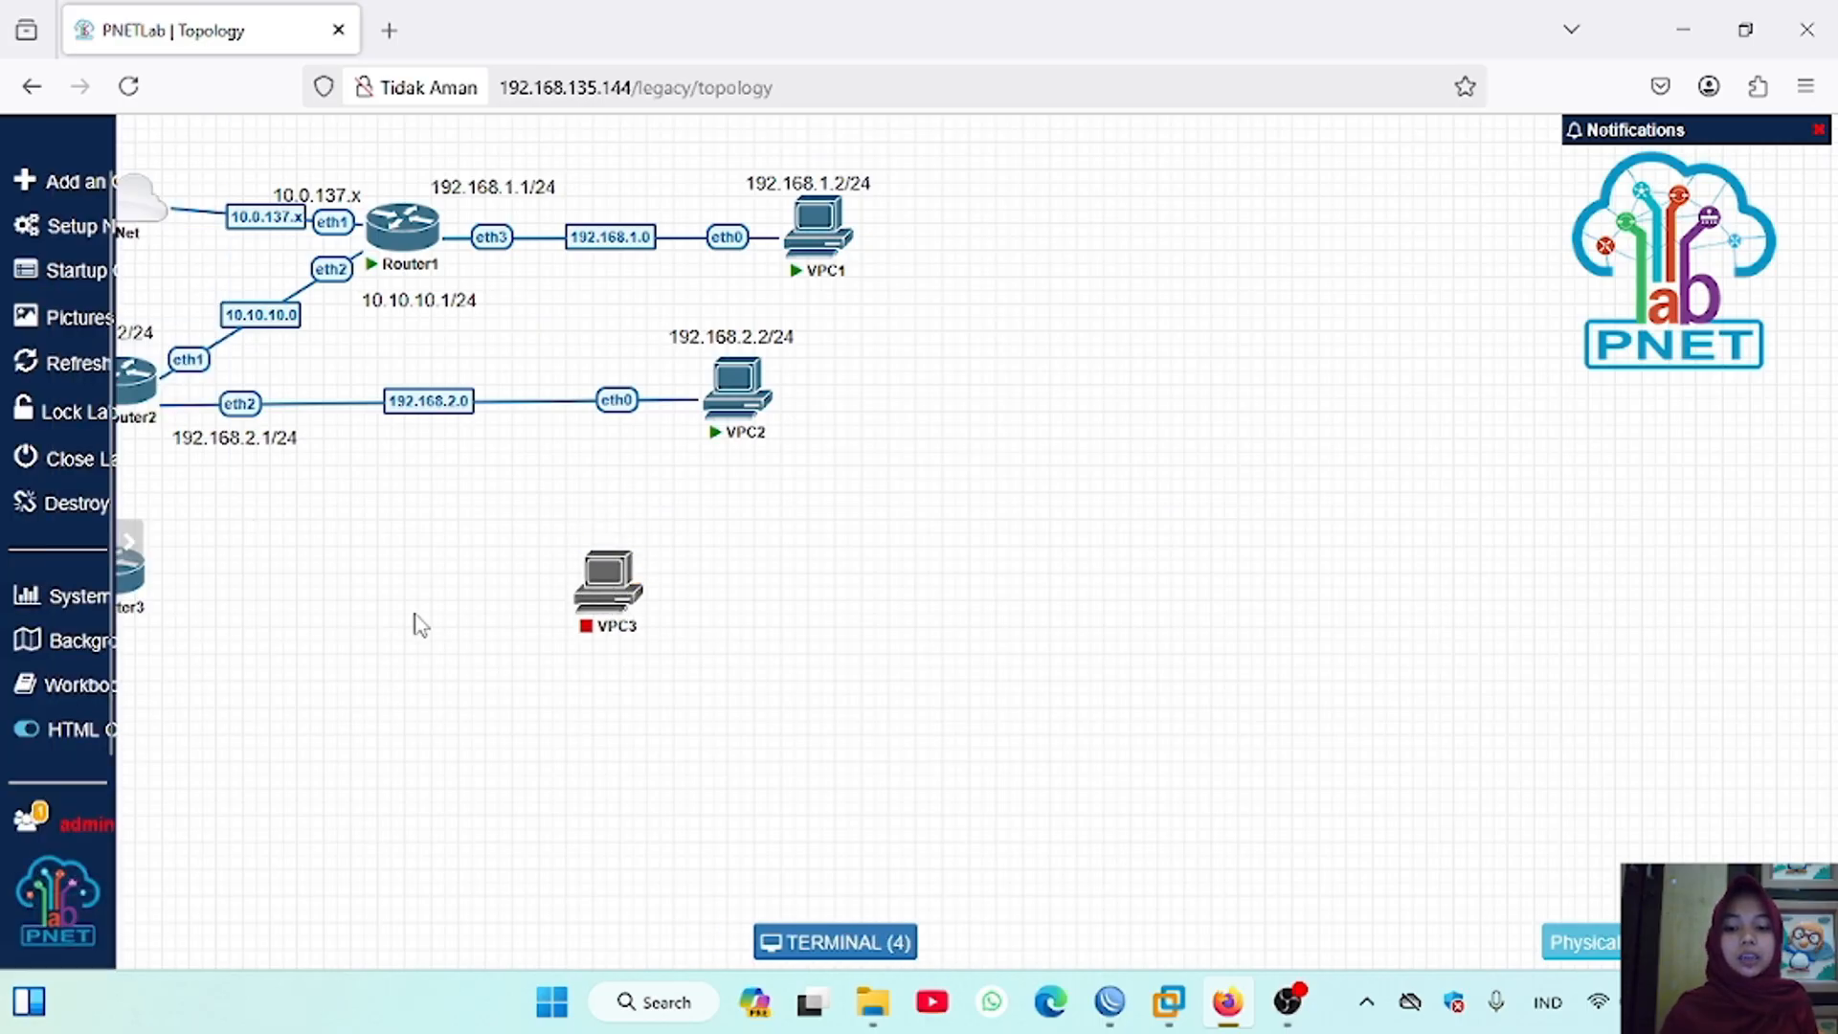
drag(107, 567, 608, 599)
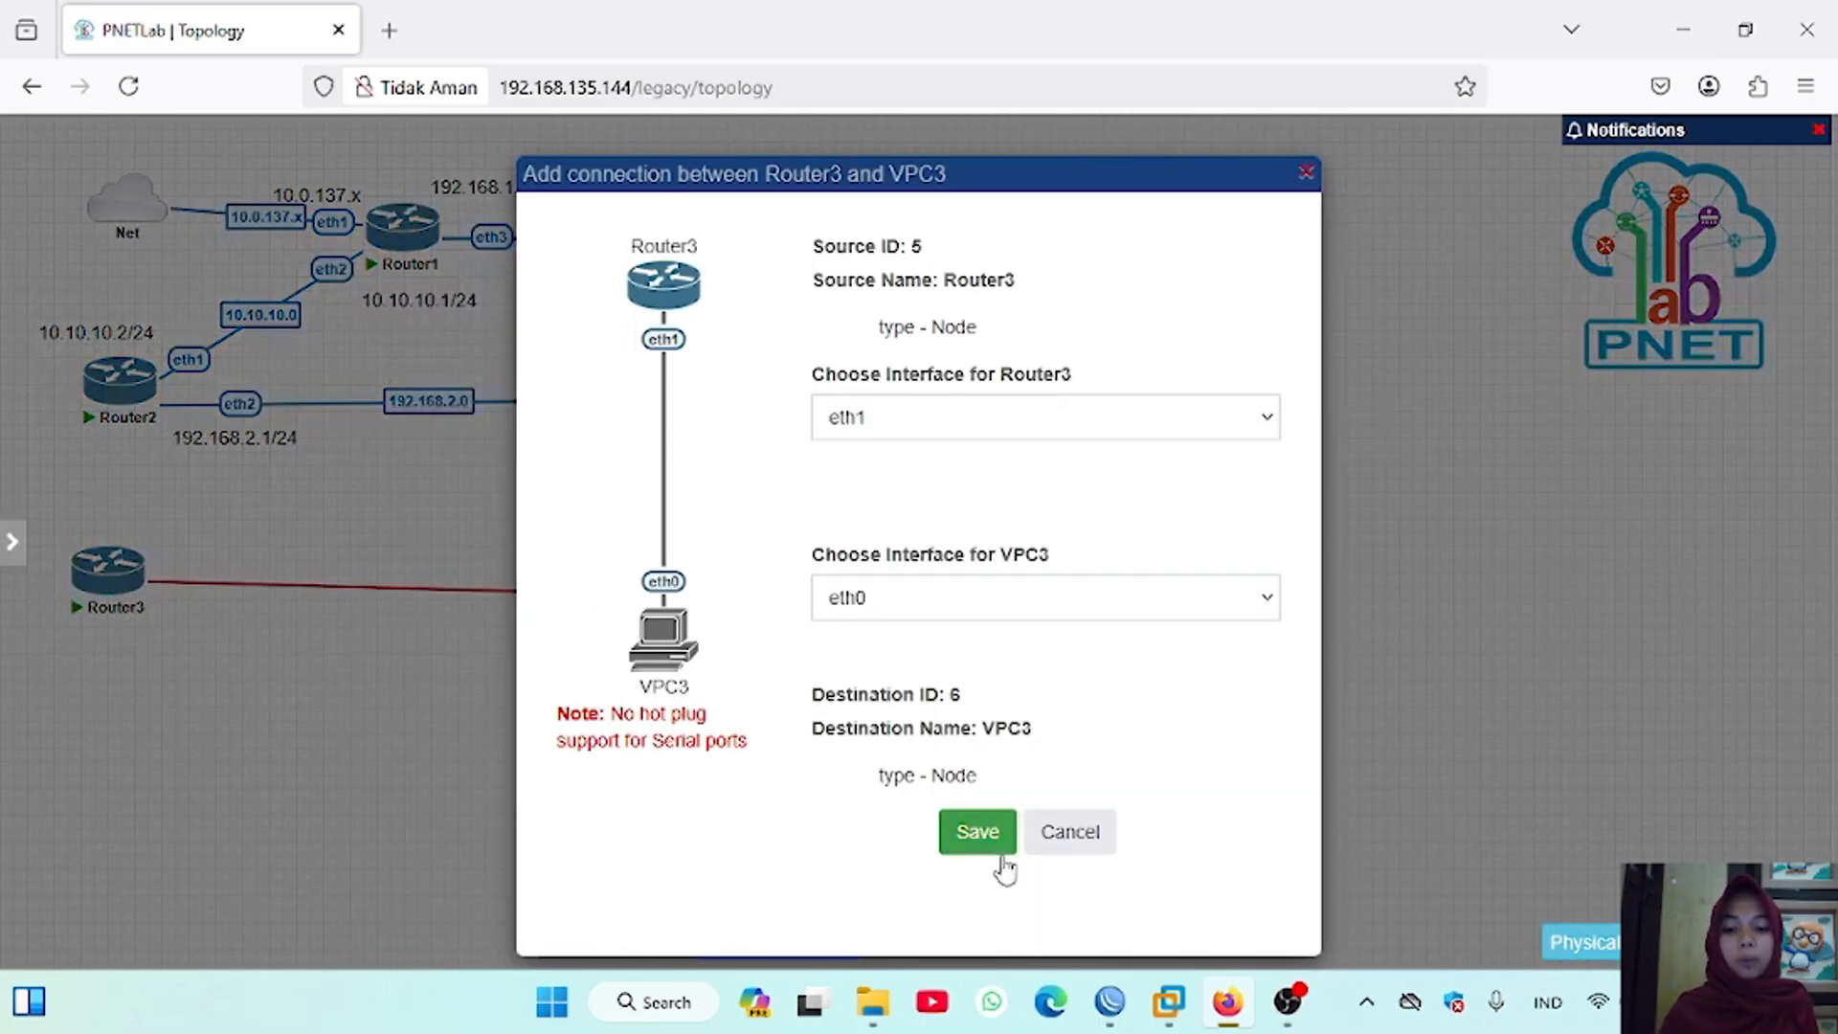
click(1089, 842)
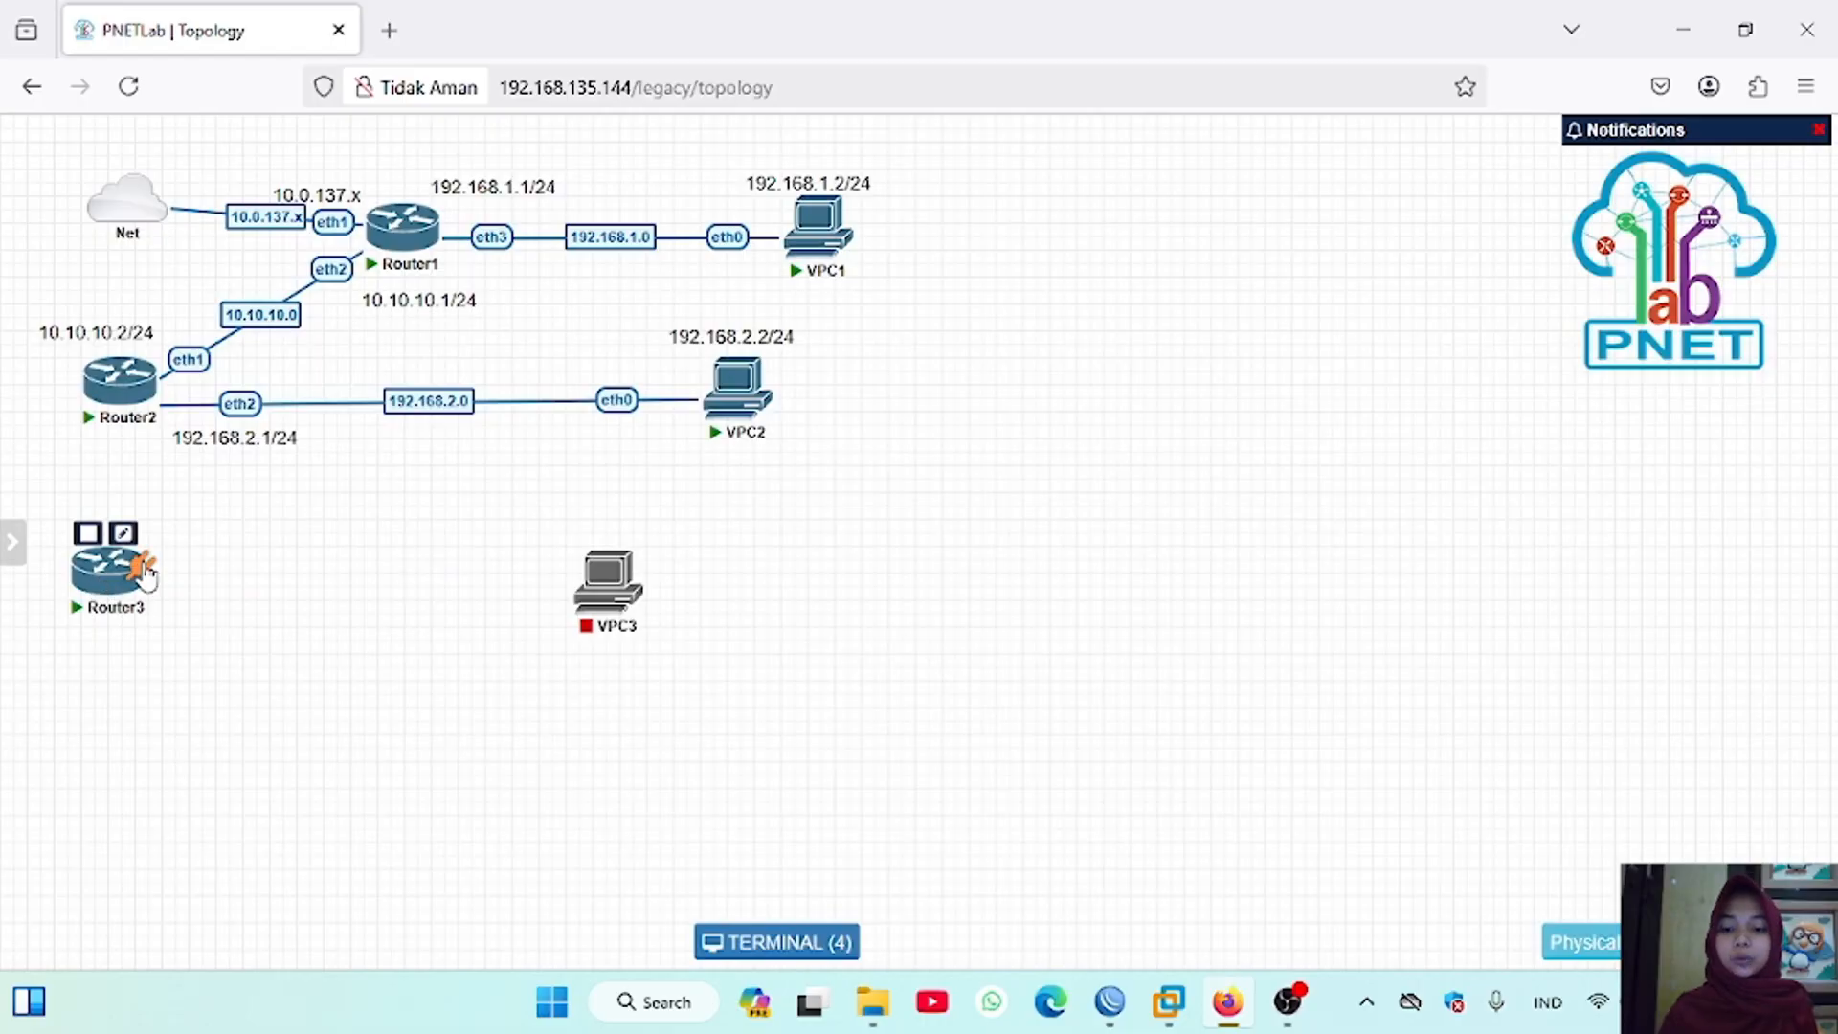
Step: Connect Router3's eth1 interface to Router2's eth3 interface
drag(144, 573, 120, 374)
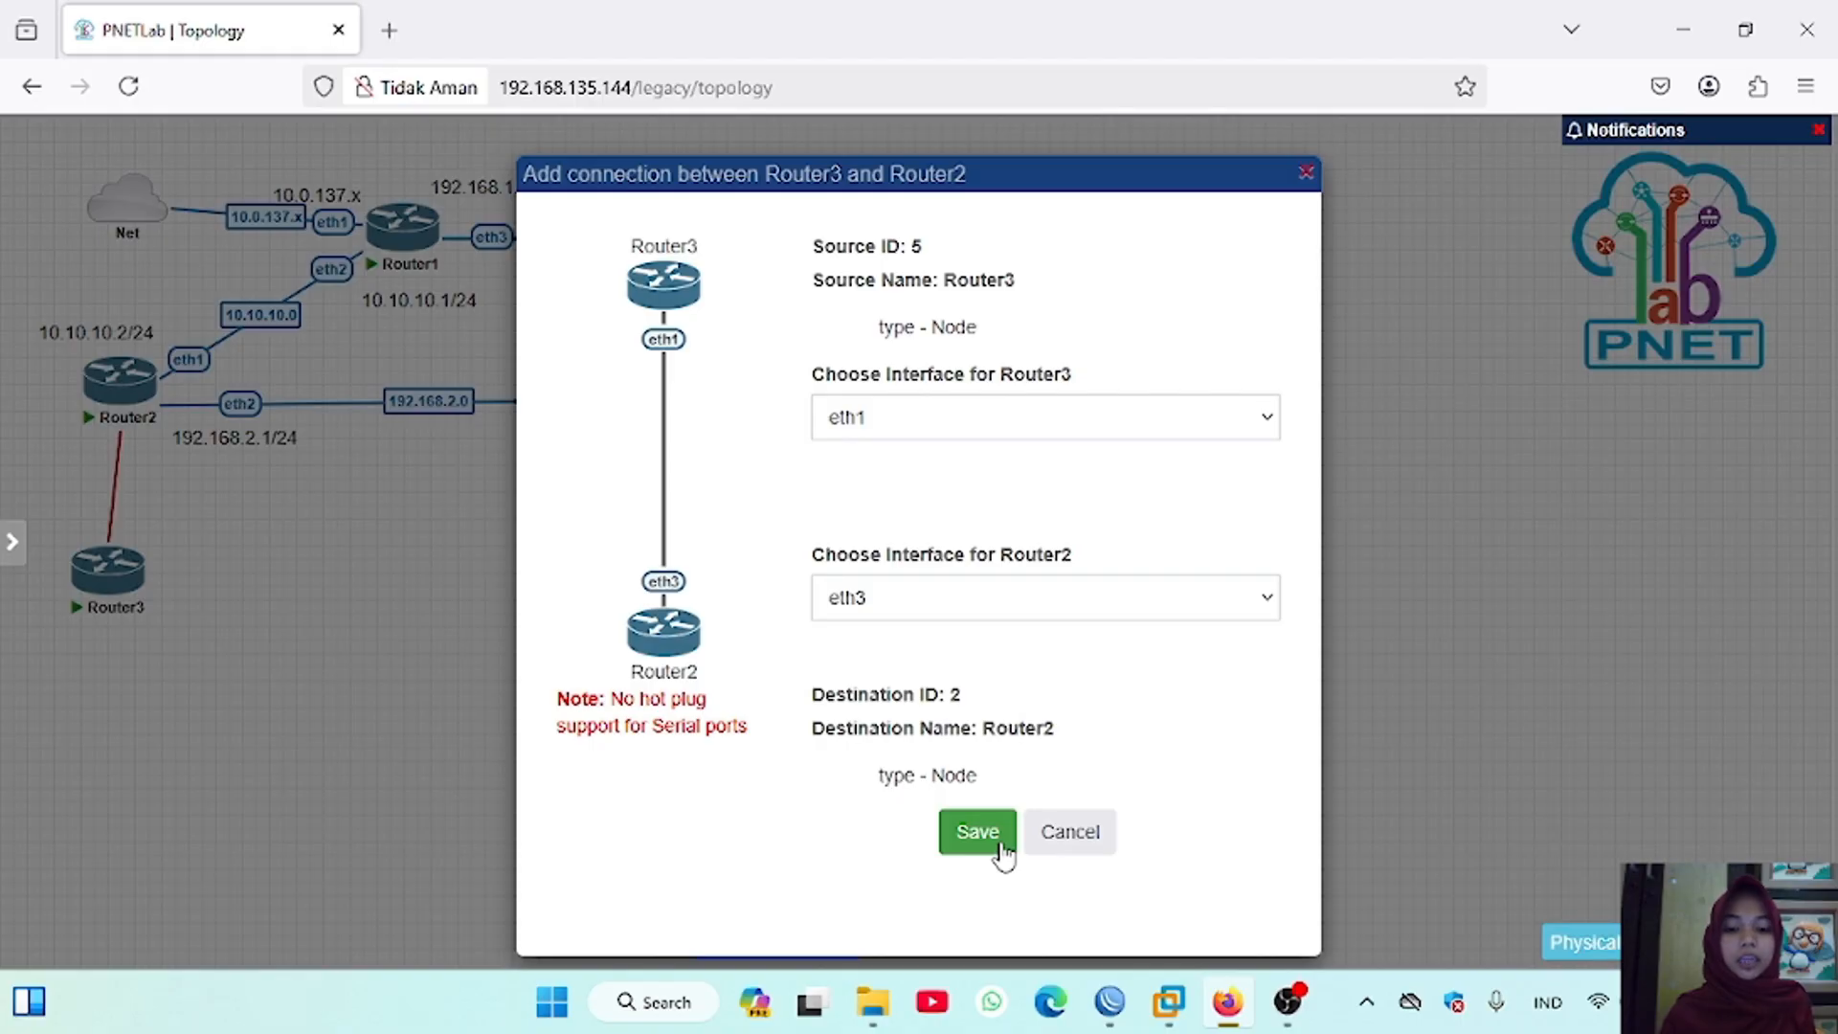
click(977, 832)
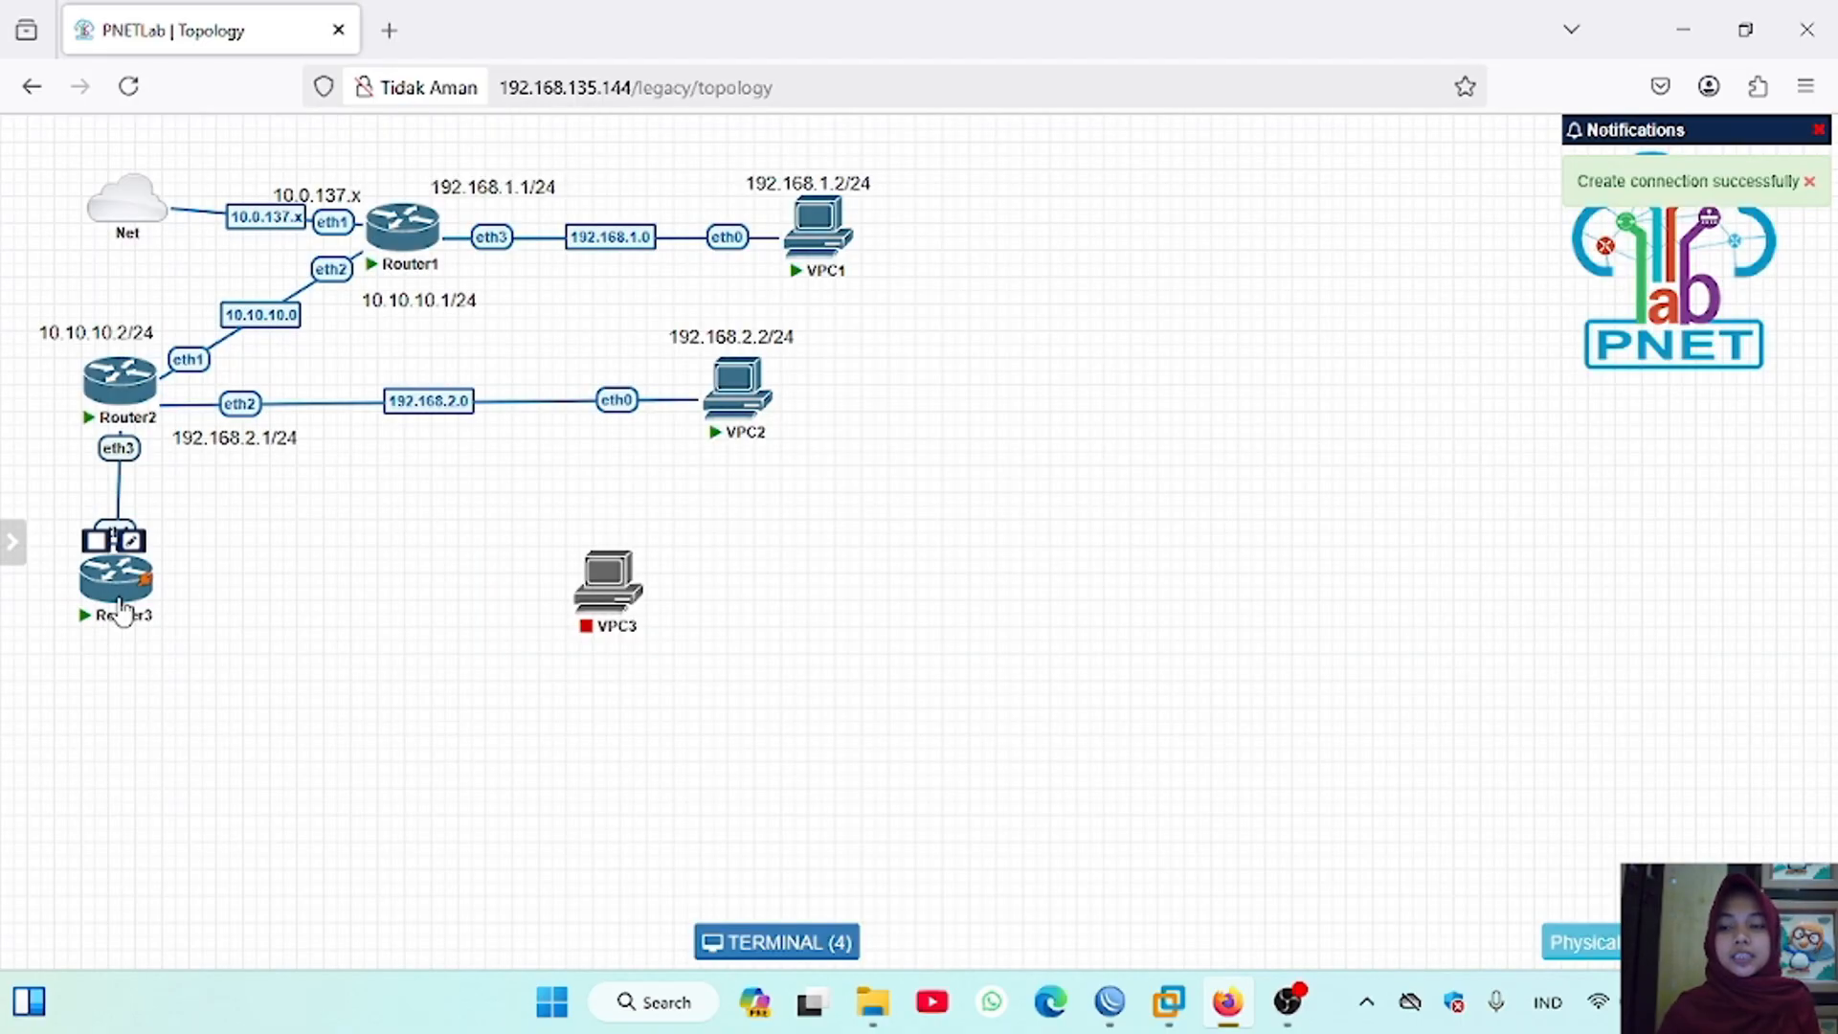
Step: Open Router3's console and log in as admin, declining to view the software license
click(130, 608)
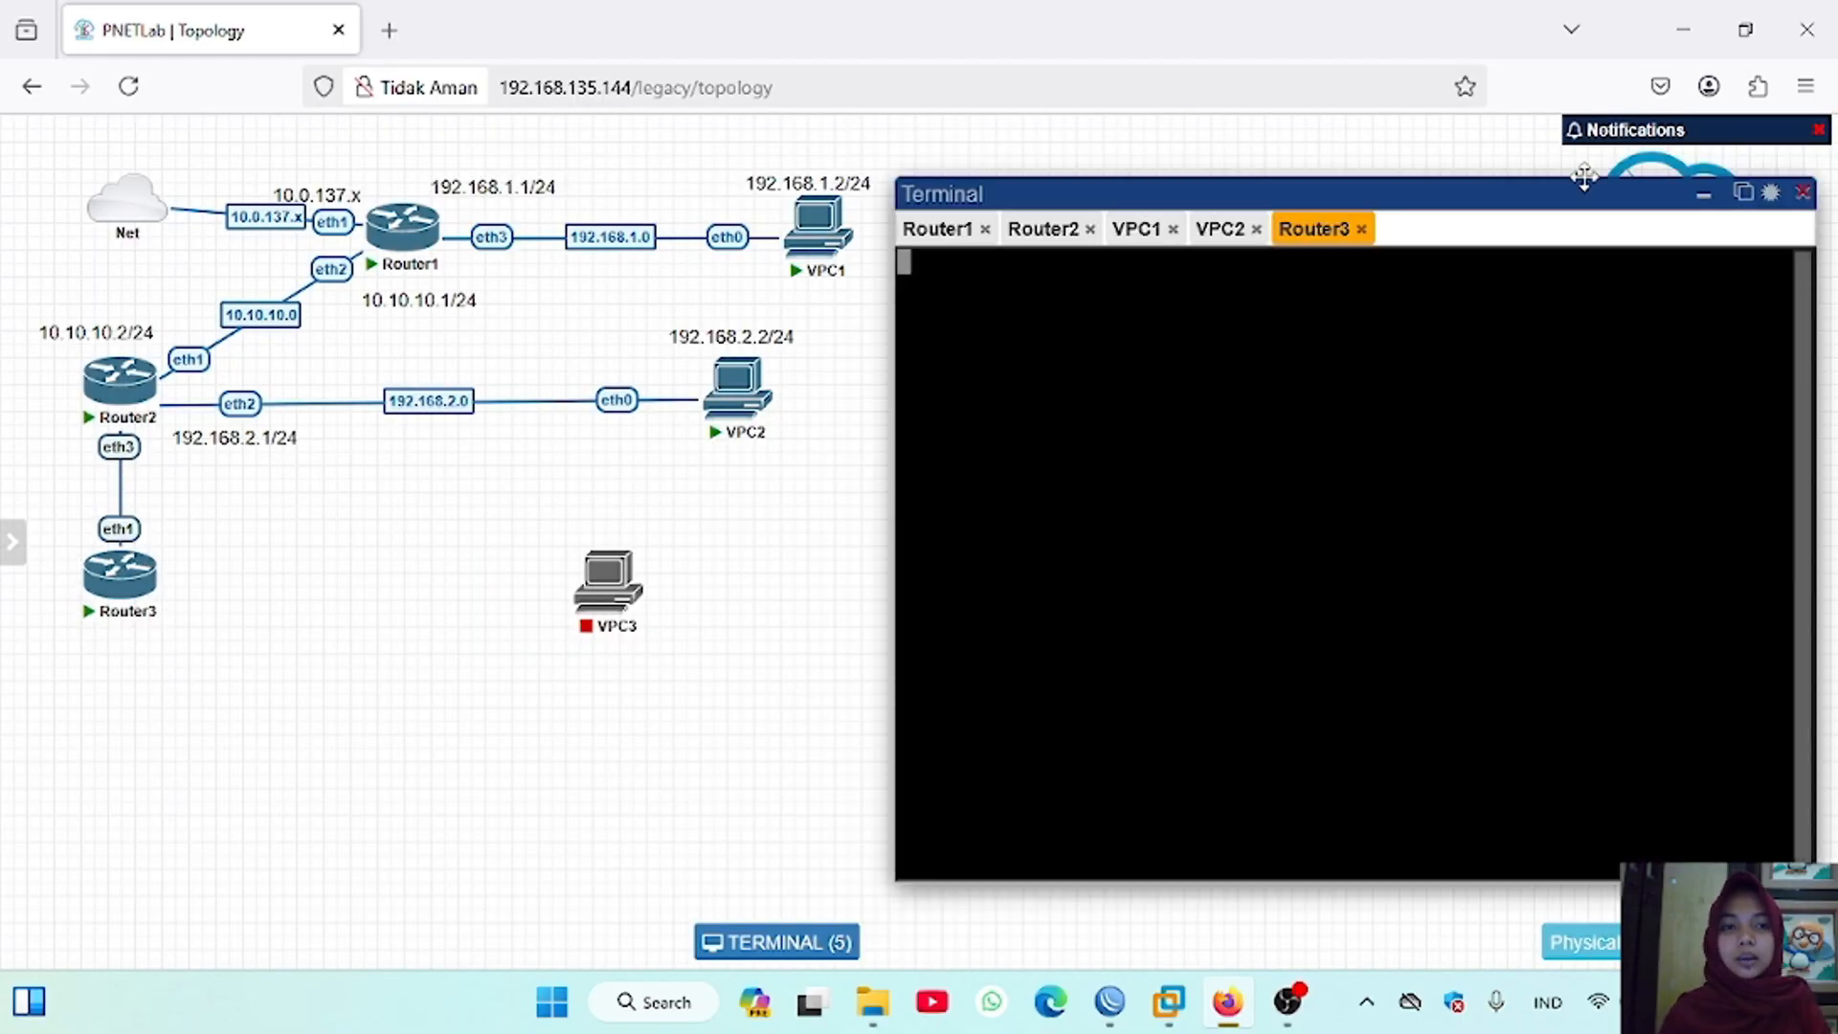
drag(1559, 177, 1529, 191)
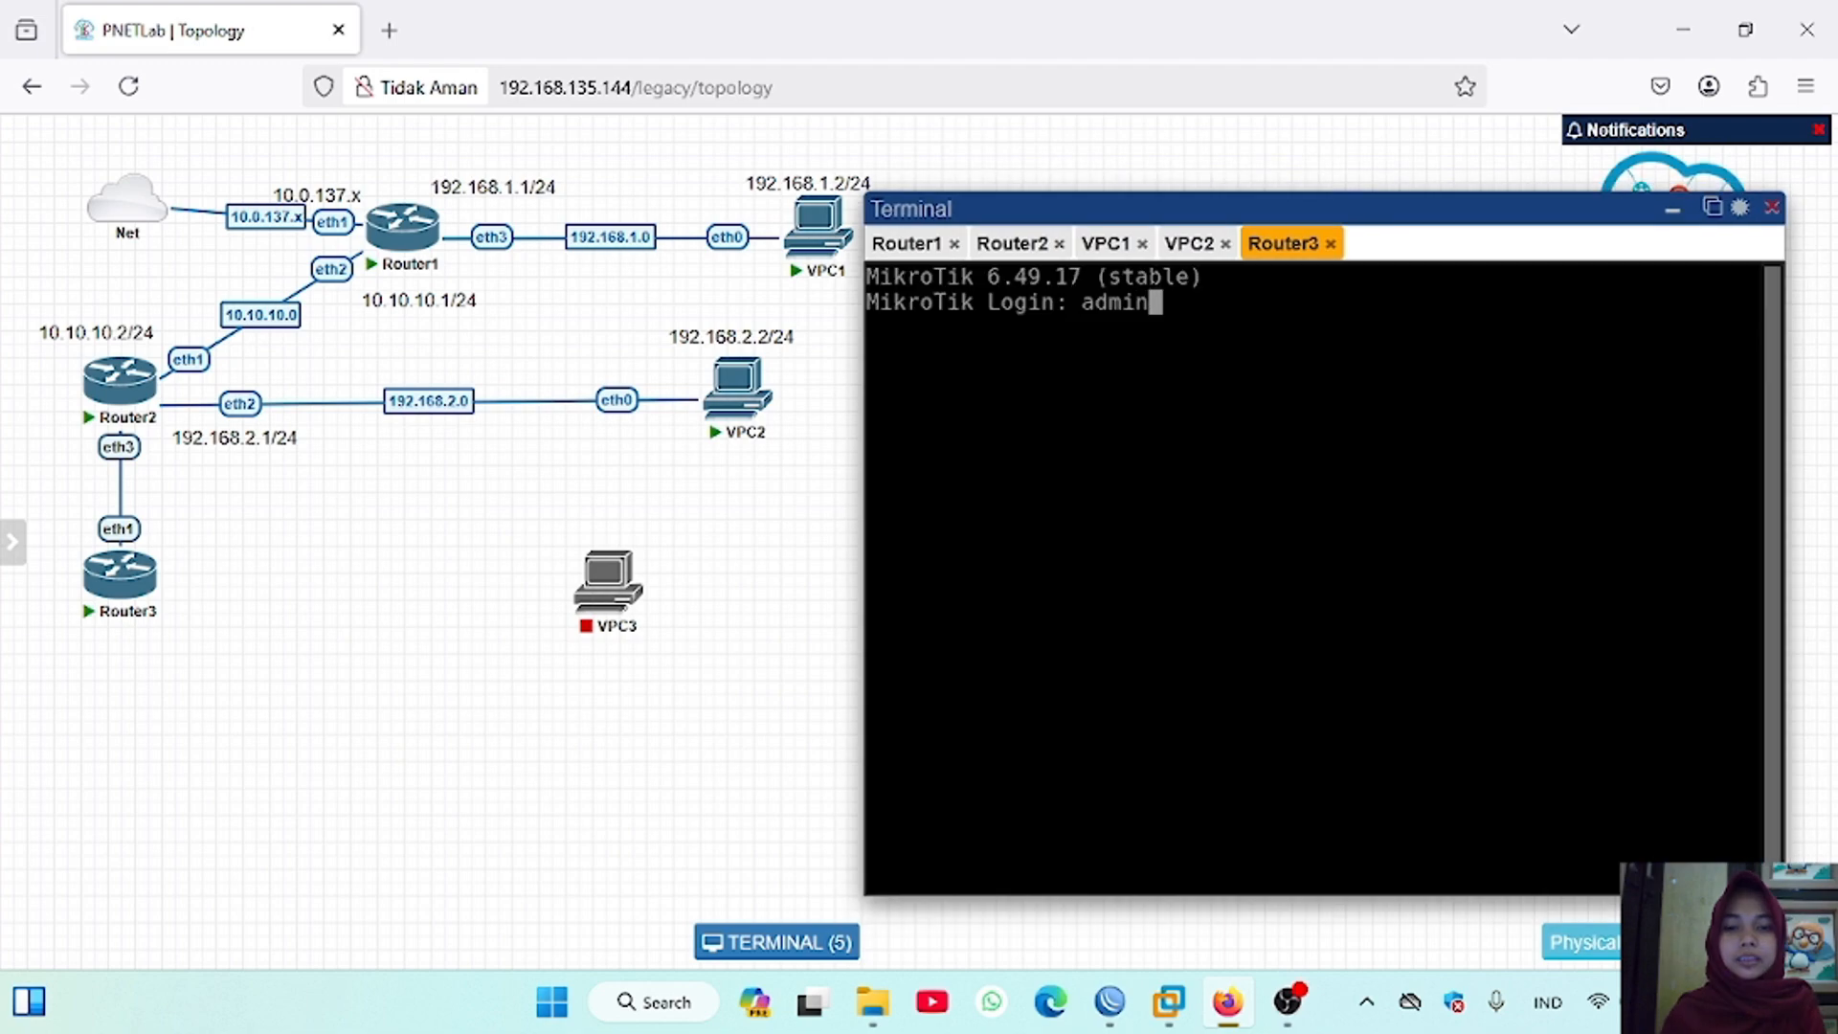
key(Return)
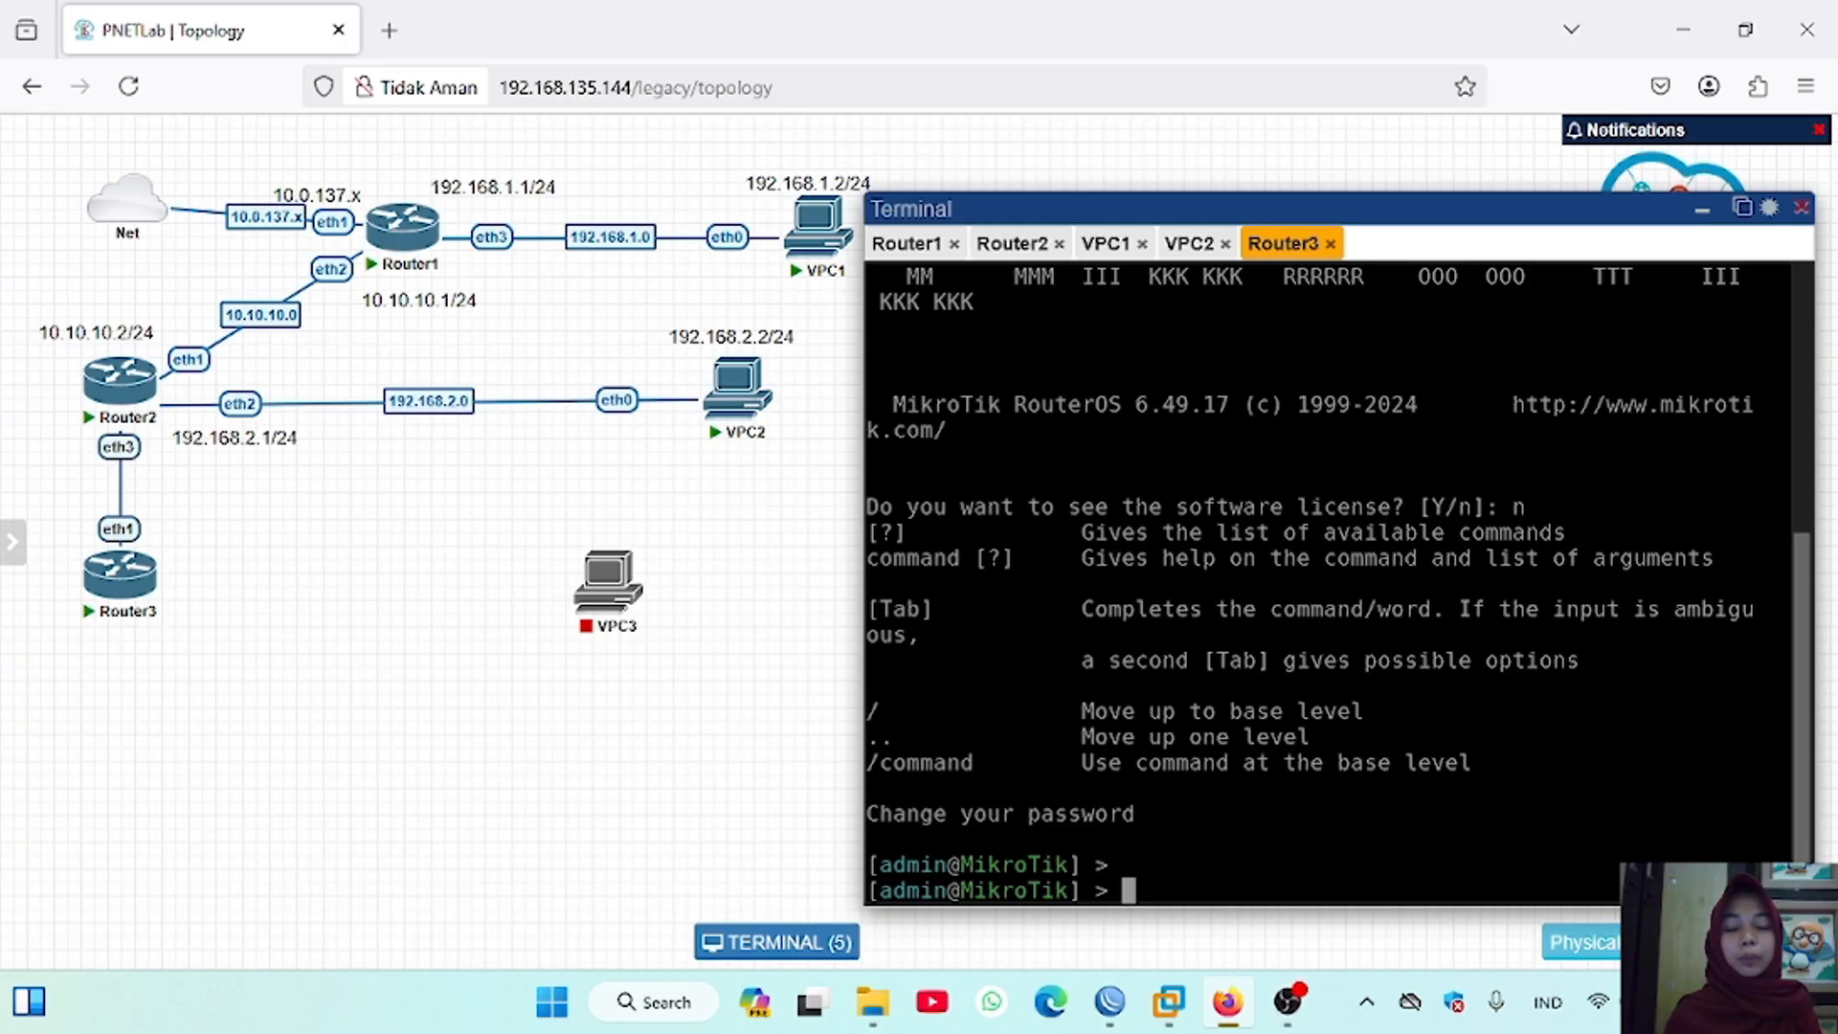
Step: Set the new router's system identity name to Router3 and print the identity to check it, returning to the base command level
text(system identit)
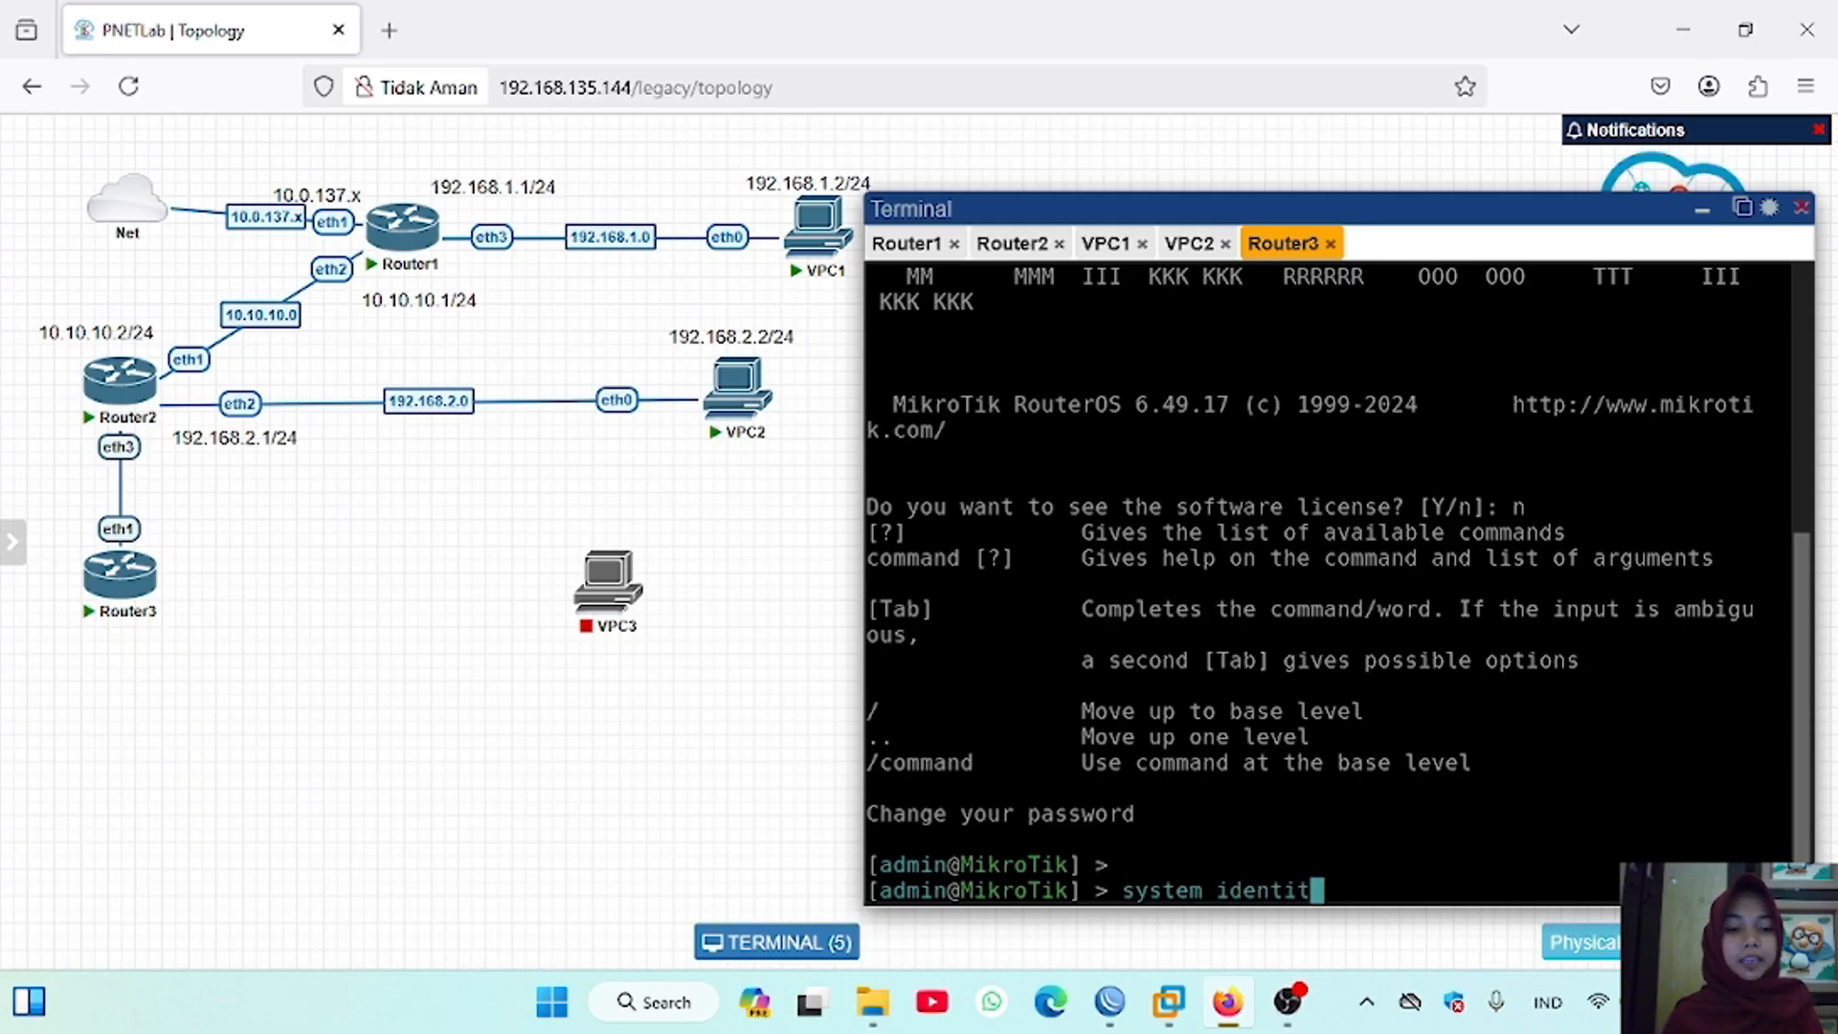
text(y)
key(Return)
text(set name)
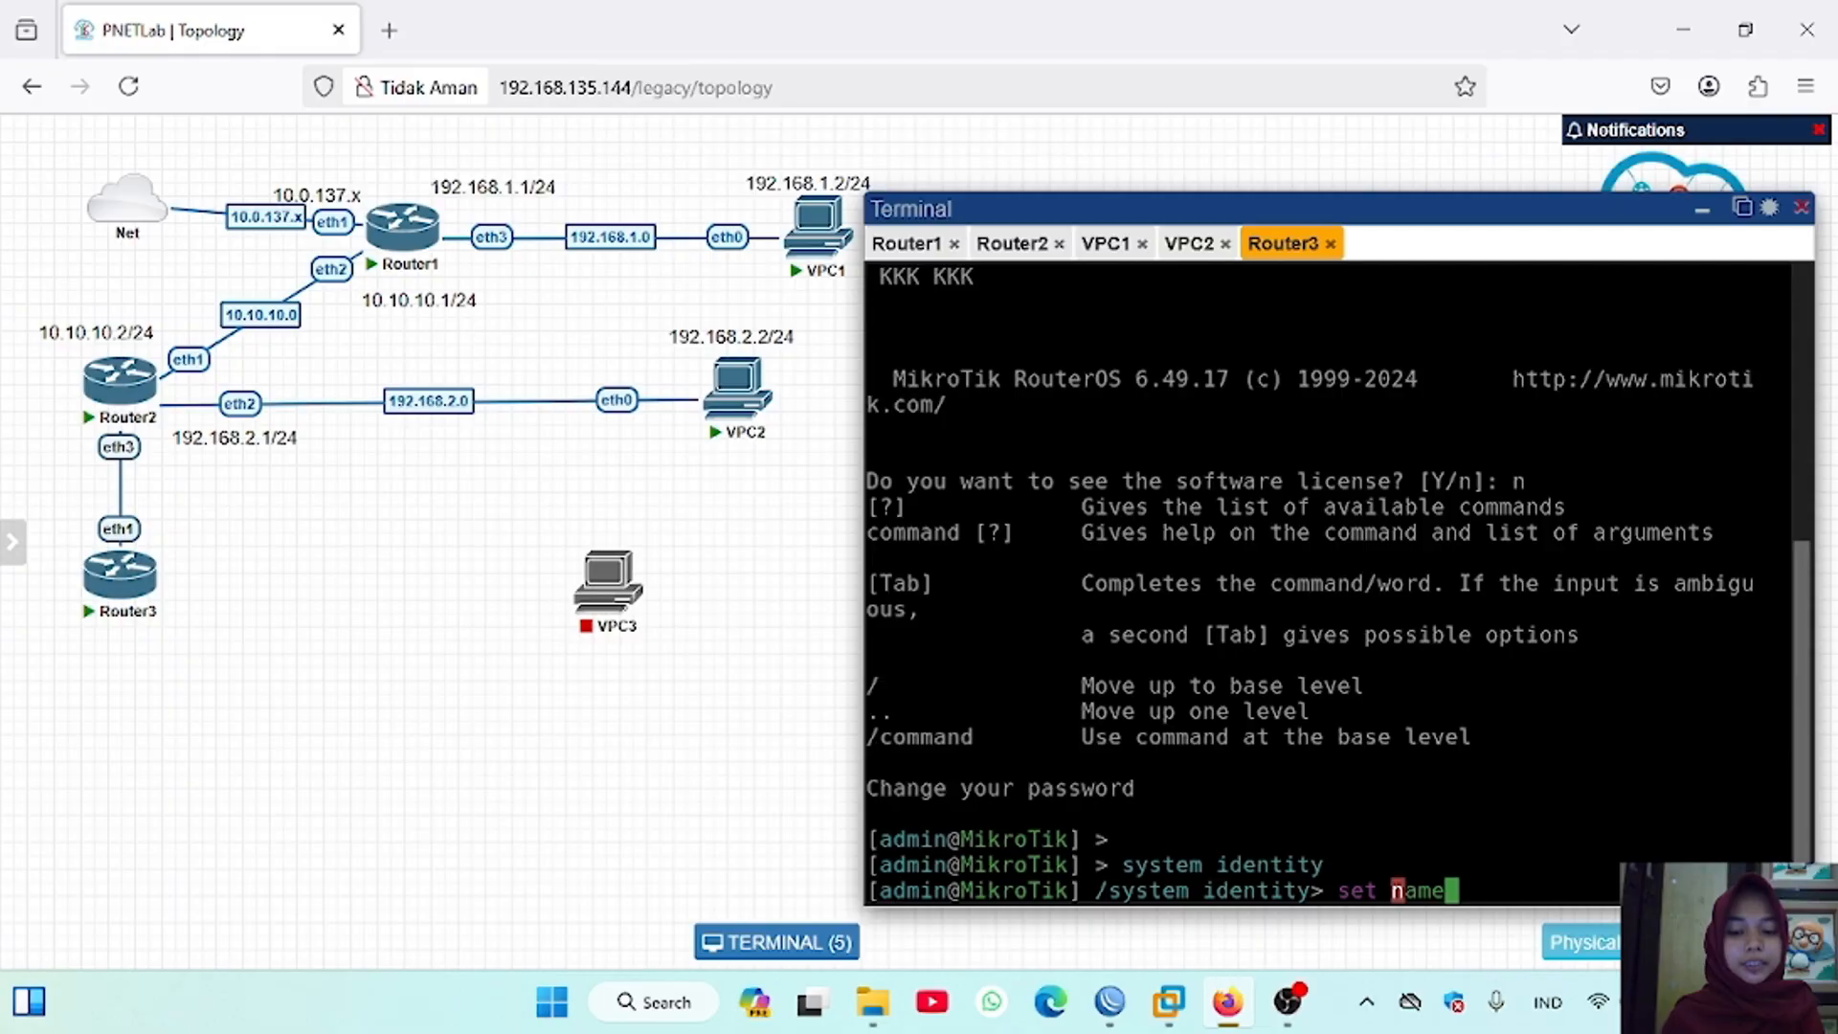
text(=Router3)
key(Return)
text(print)
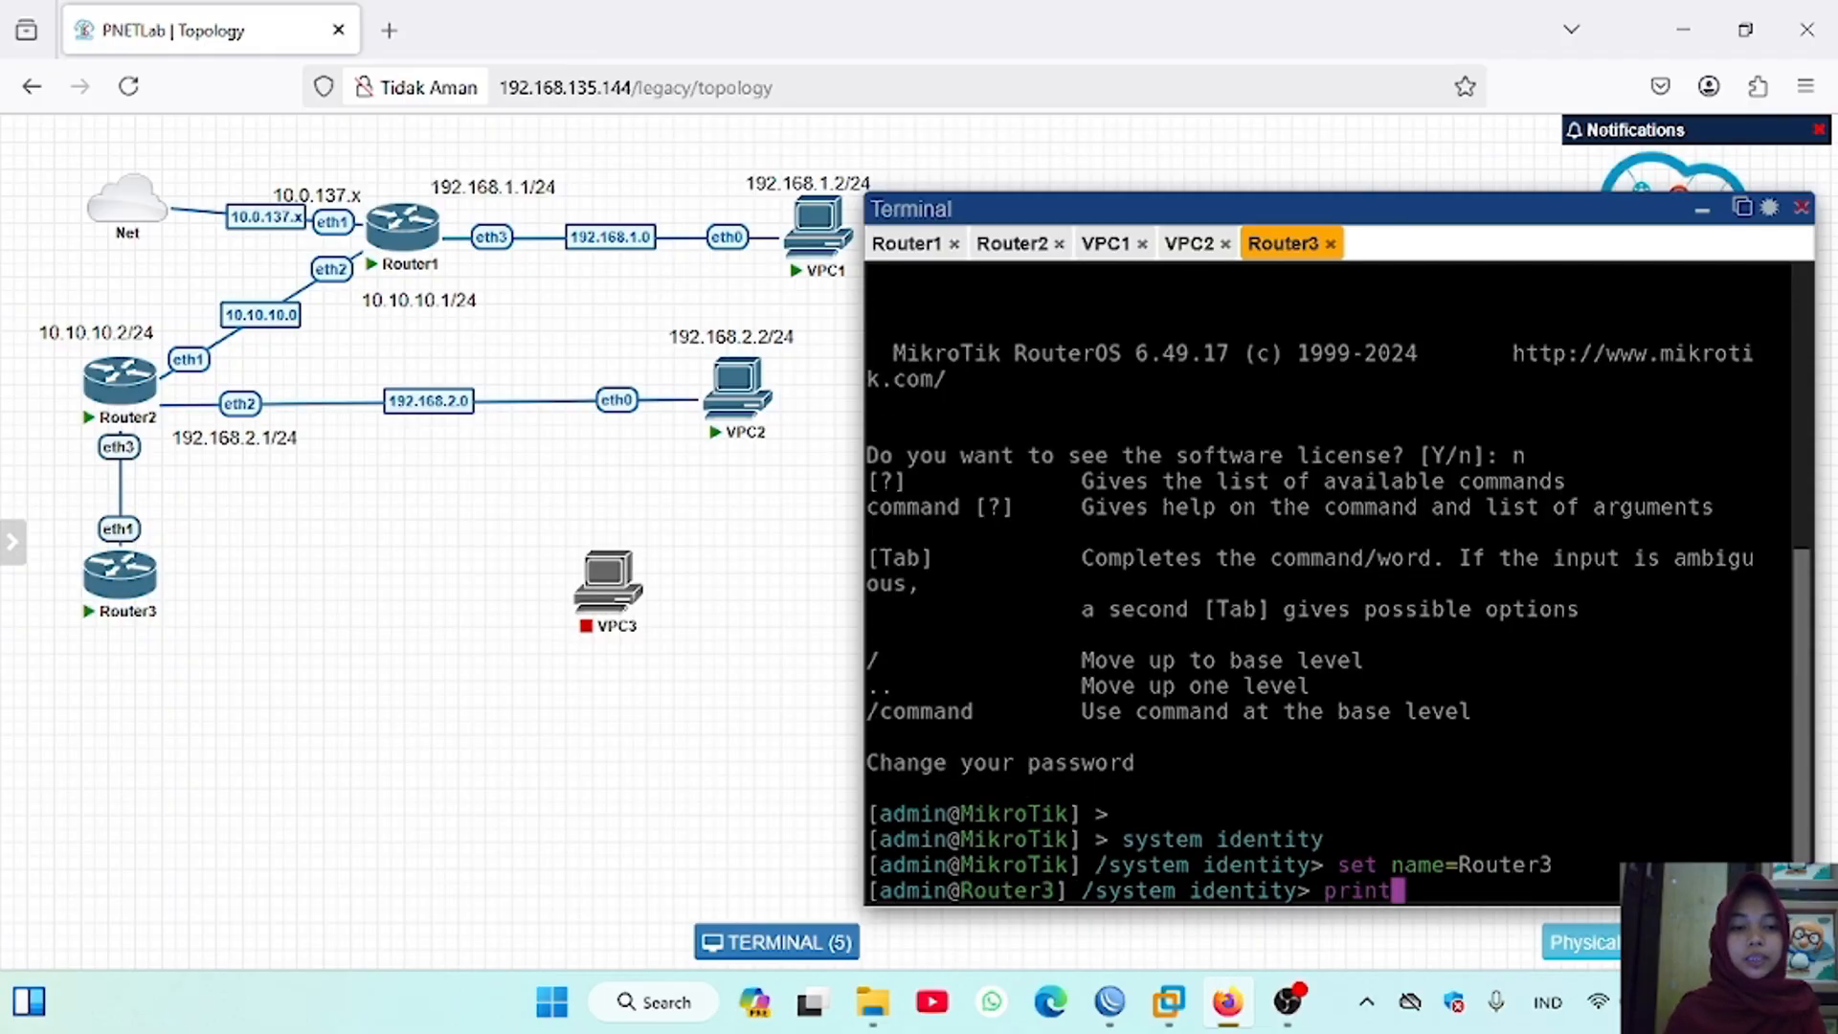
key(Return)
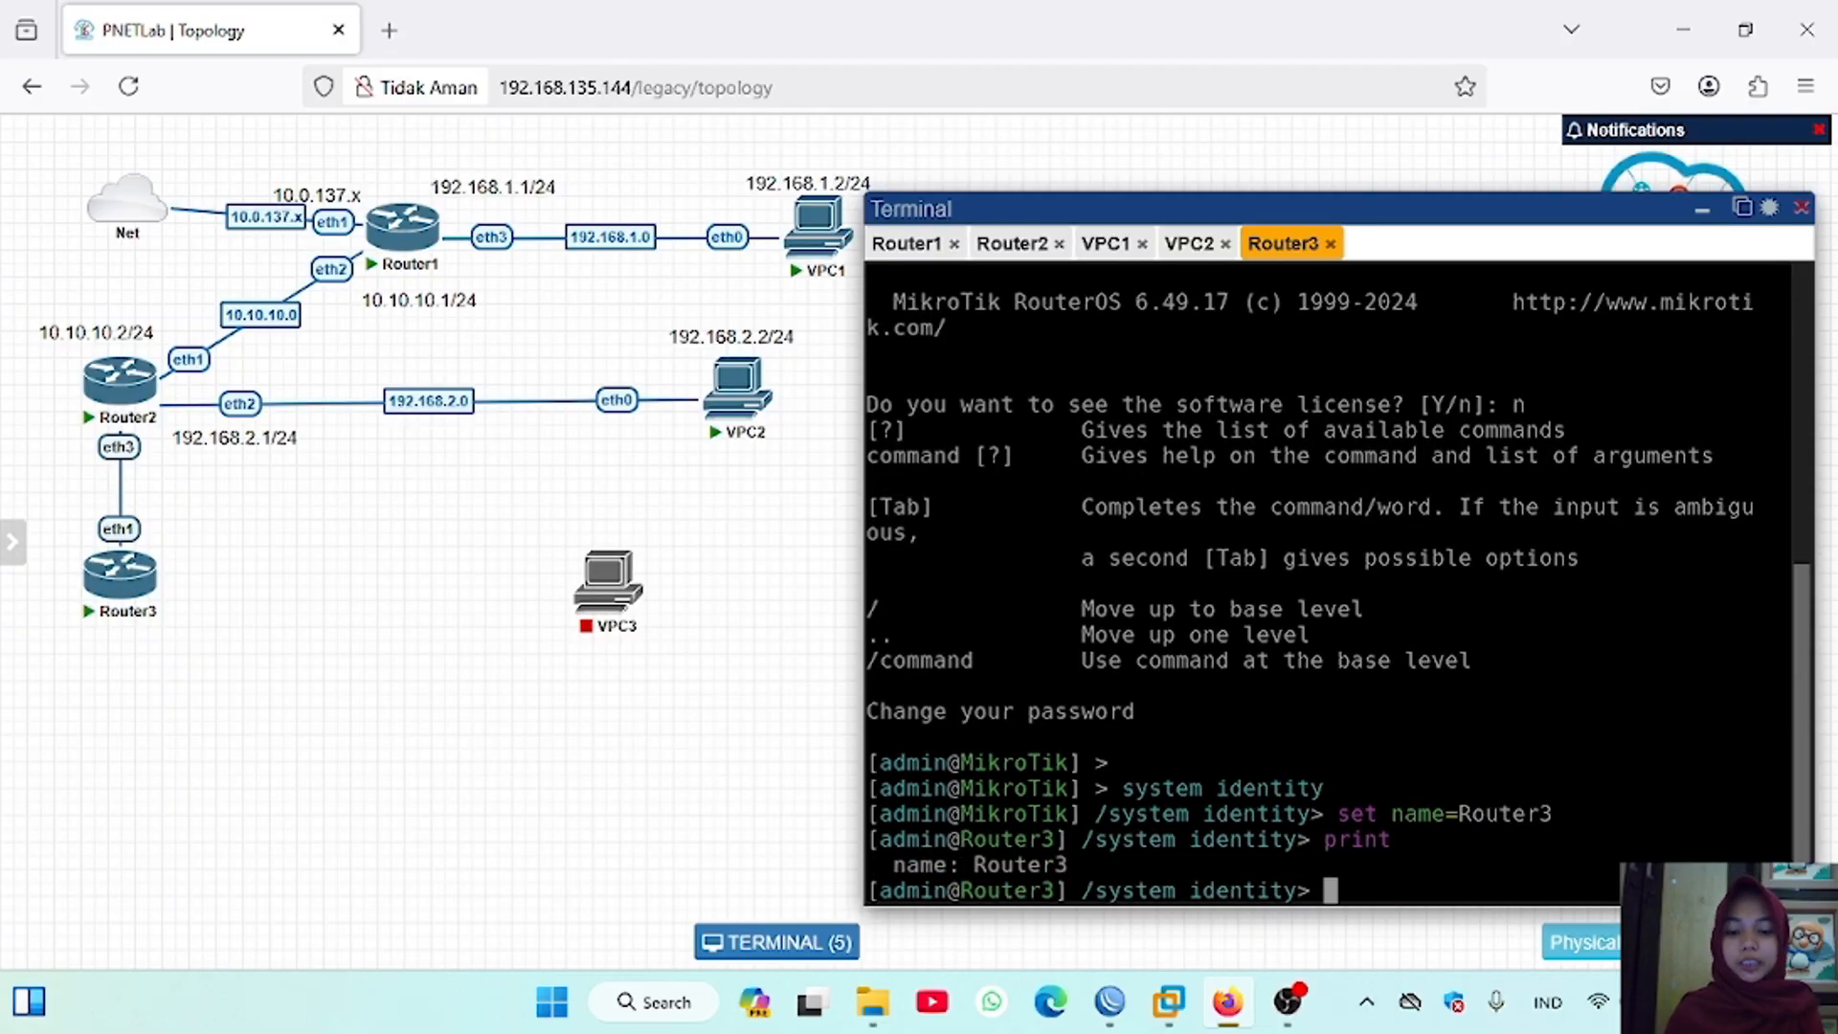
text(/)
key(Return)
Step: Connect Router3's eth2 interface to VPC3's eth0 interface
mouse_move(152, 569)
drag(152, 569, 605, 592)
click(975, 833)
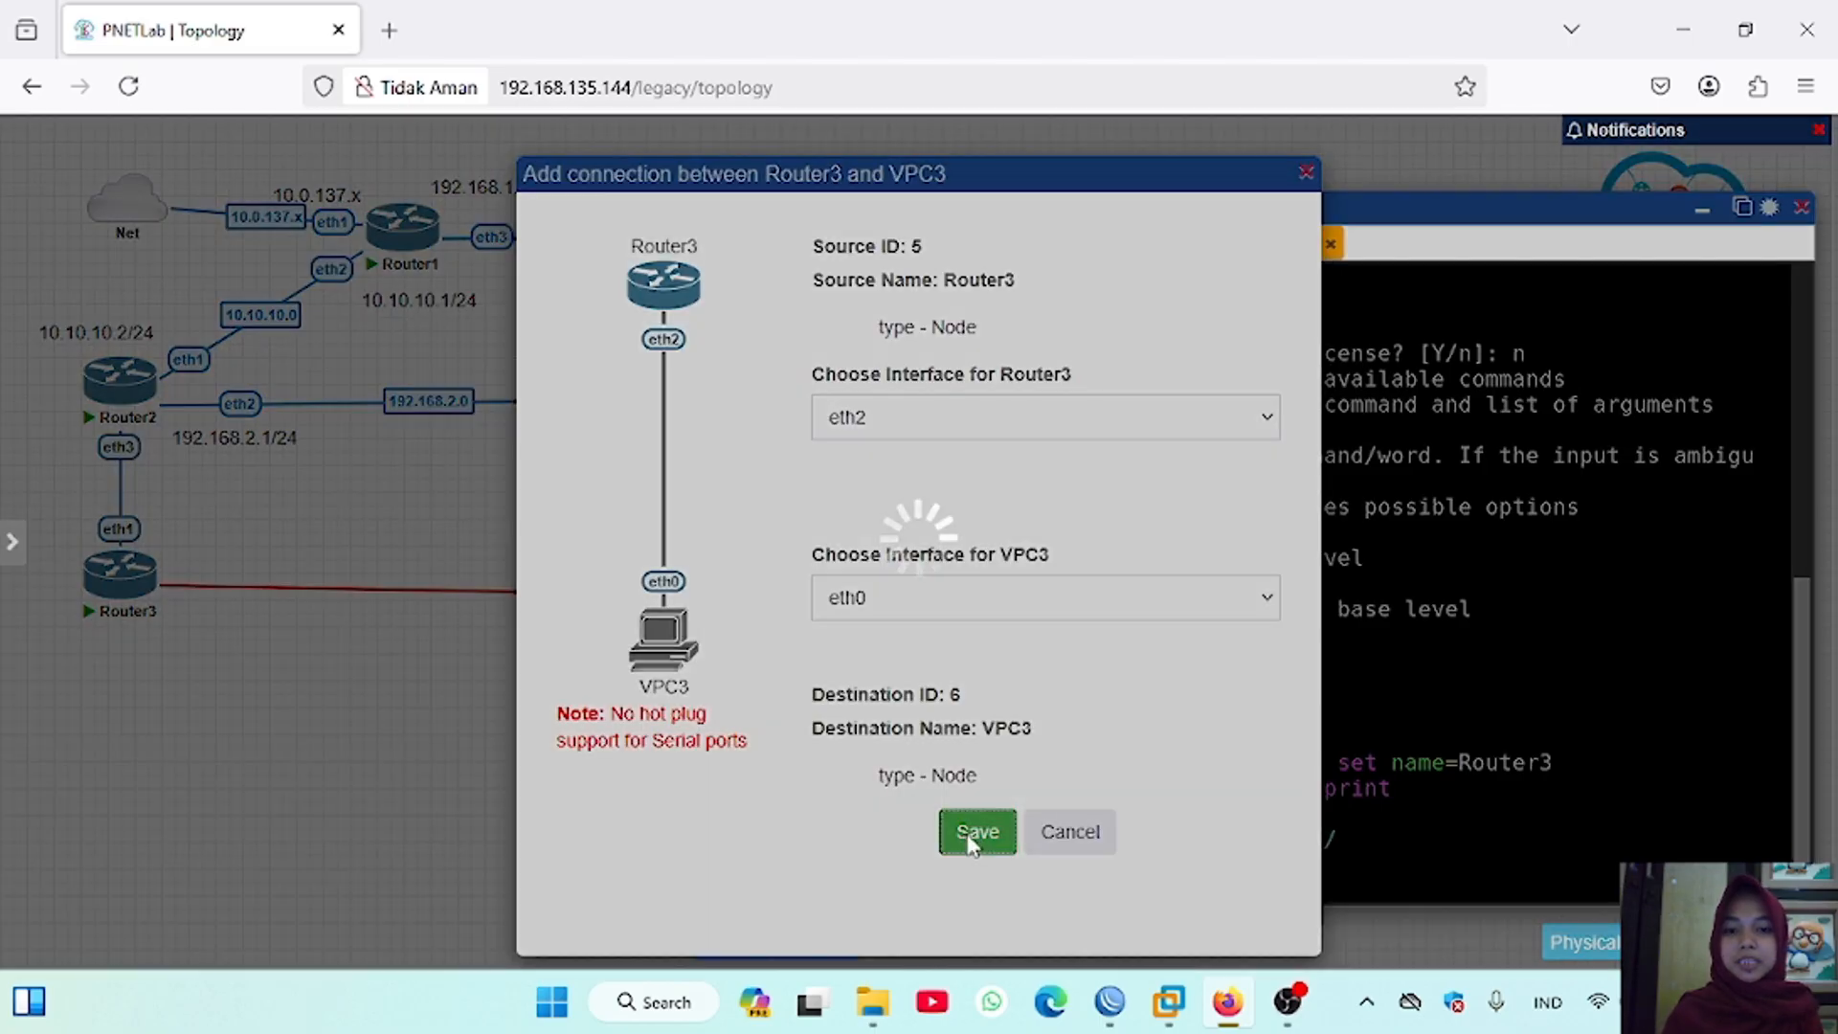
Step: Print the IP neighbor list in Router3's console
text(ip neighb)
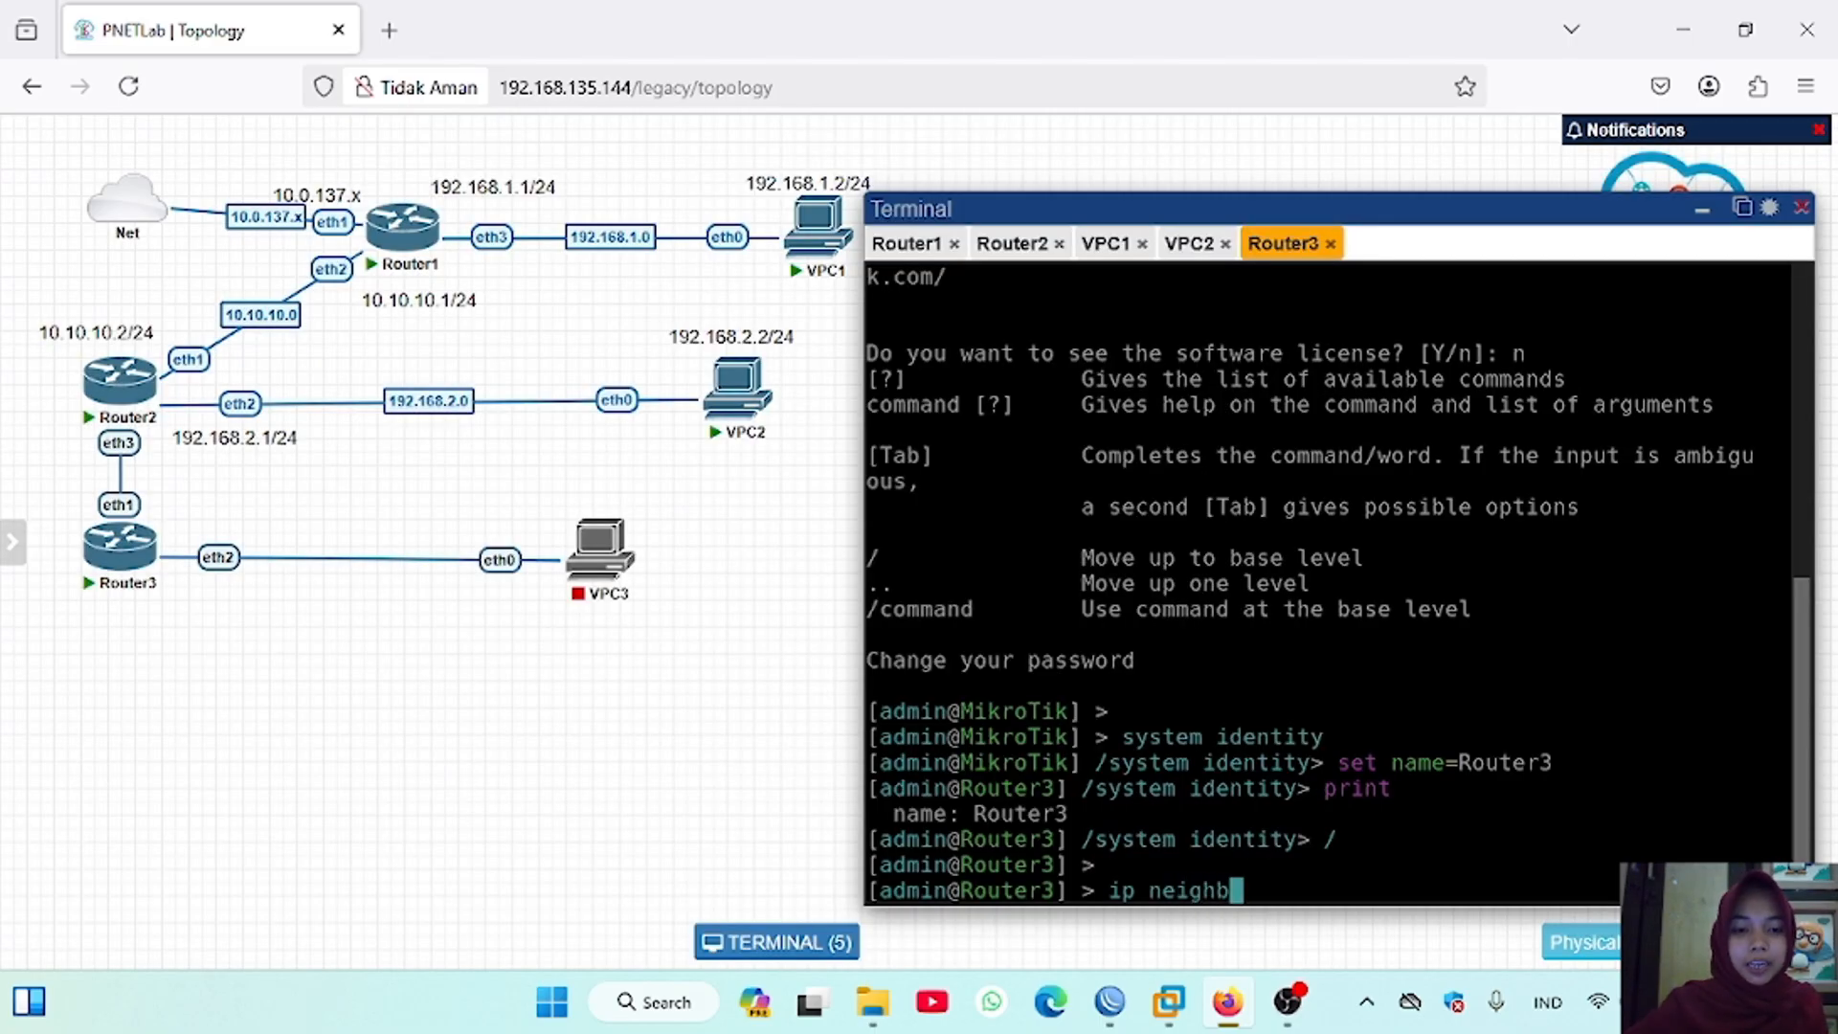
text(or print)
key(Return)
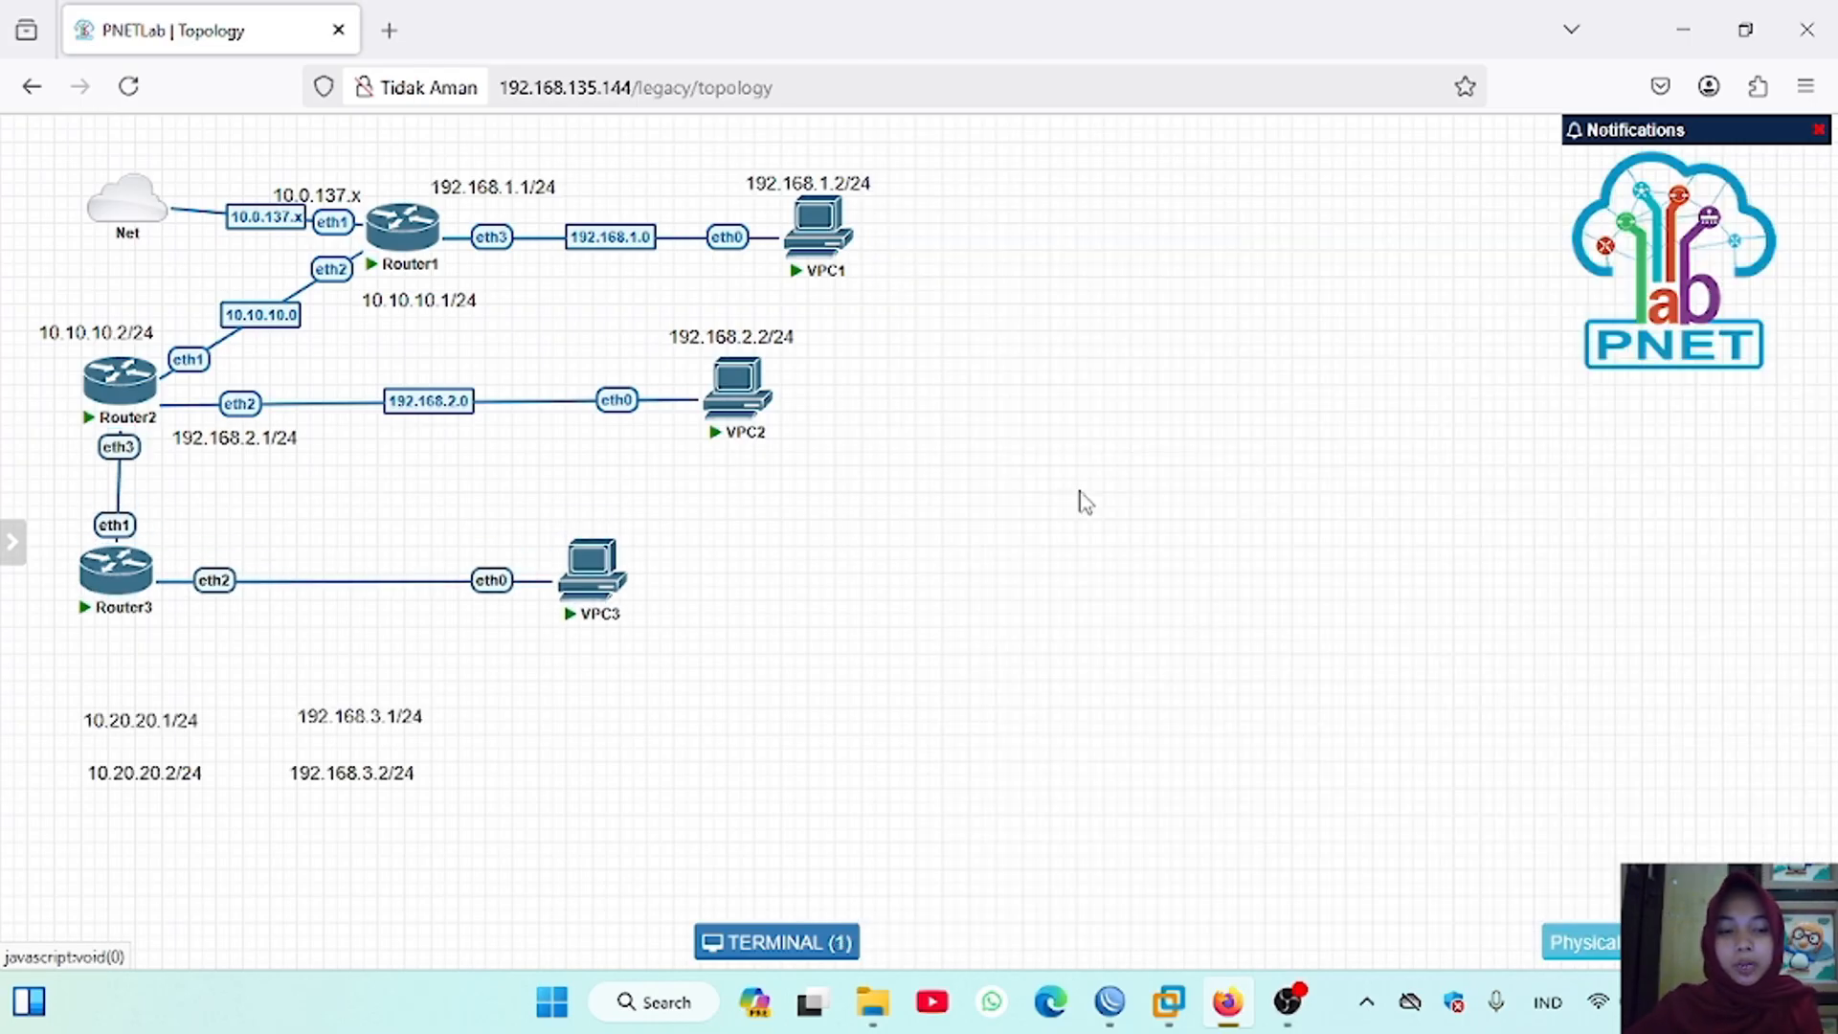
Step: Place the 10.20.20.1/24 label by Router2's eth3 and 10.20.20.2/24 by Router3, aligning the two routers vertically
drag(177, 728, 102, 485)
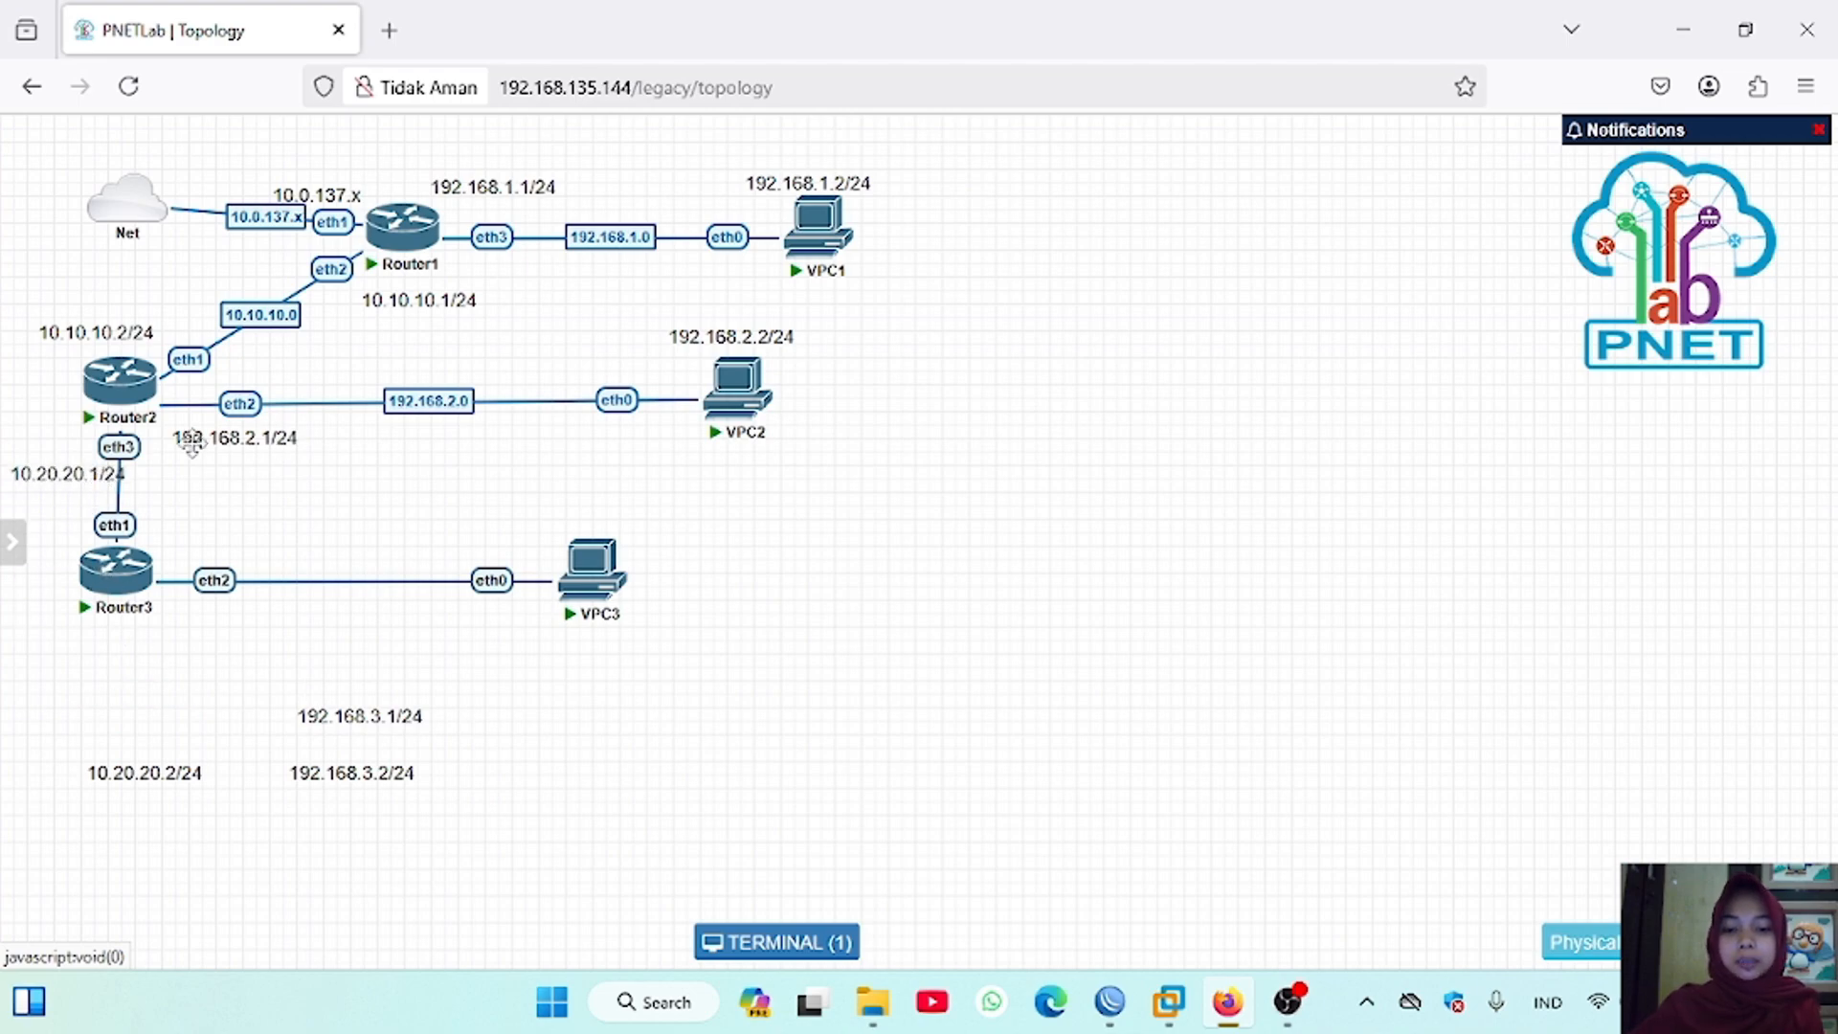
mouse_move(134, 395)
drag(132, 395, 149, 390)
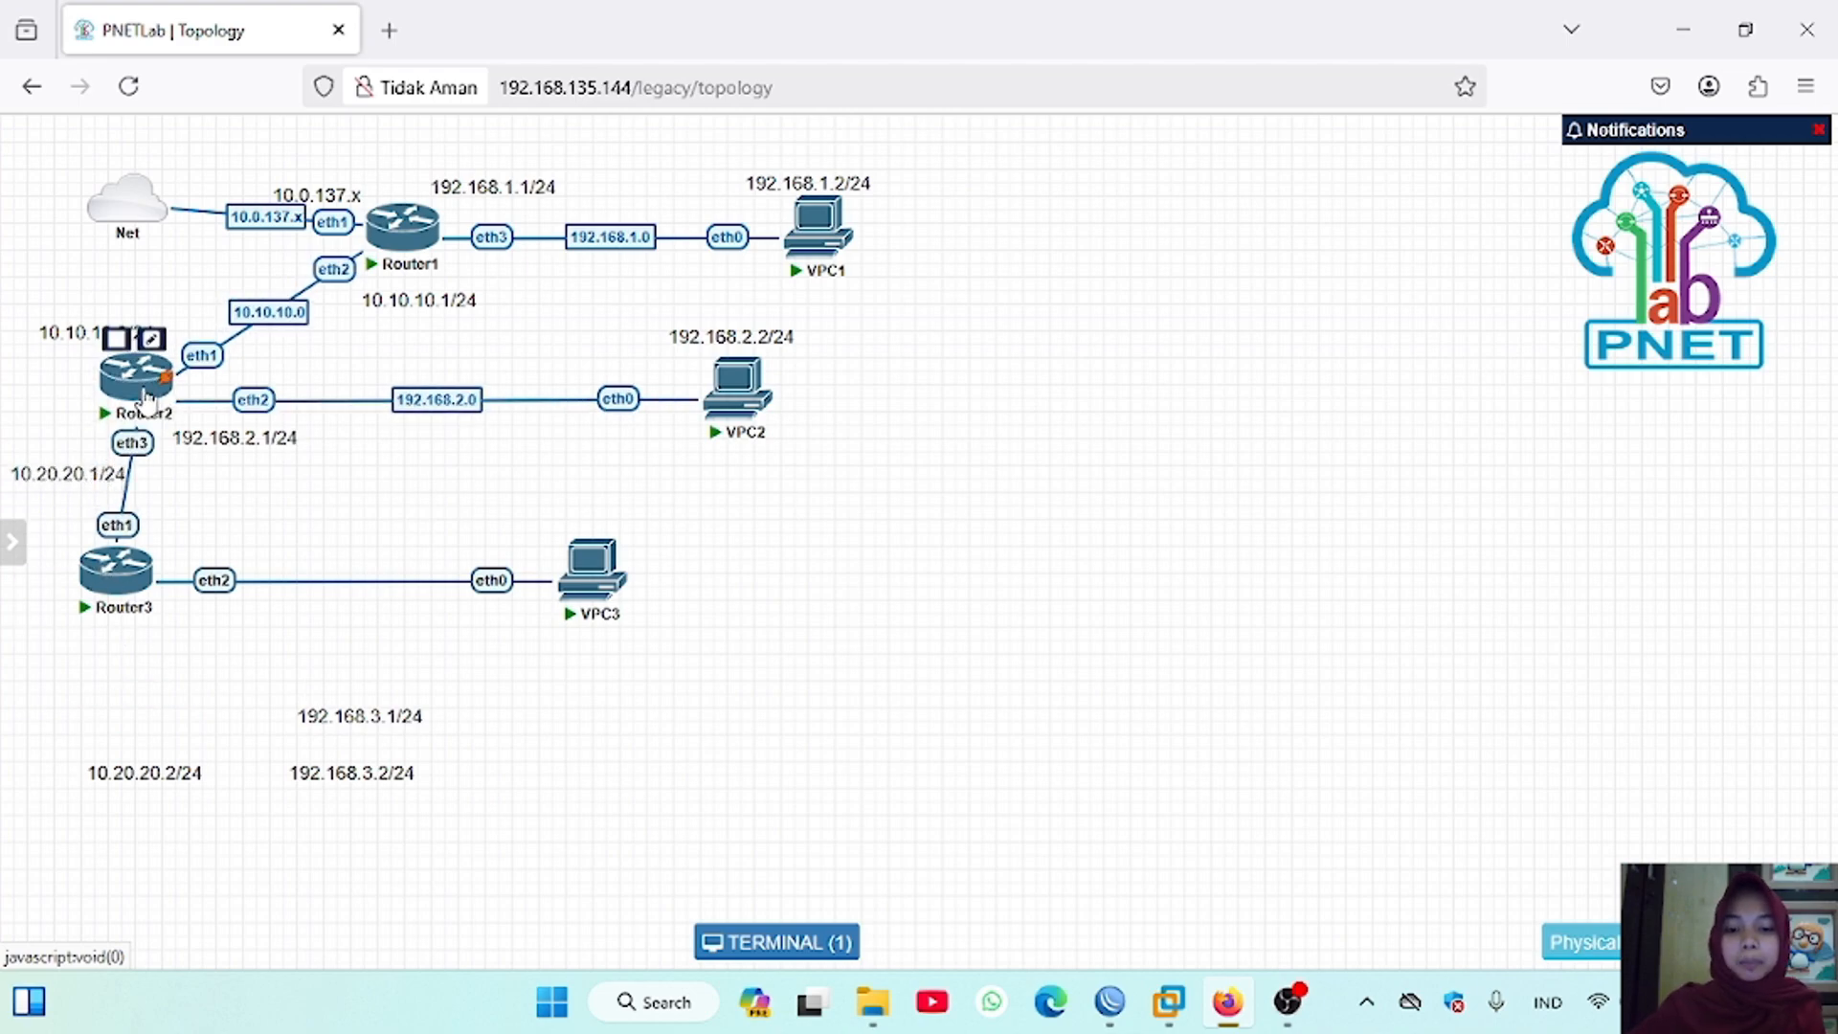
drag(114, 578, 131, 574)
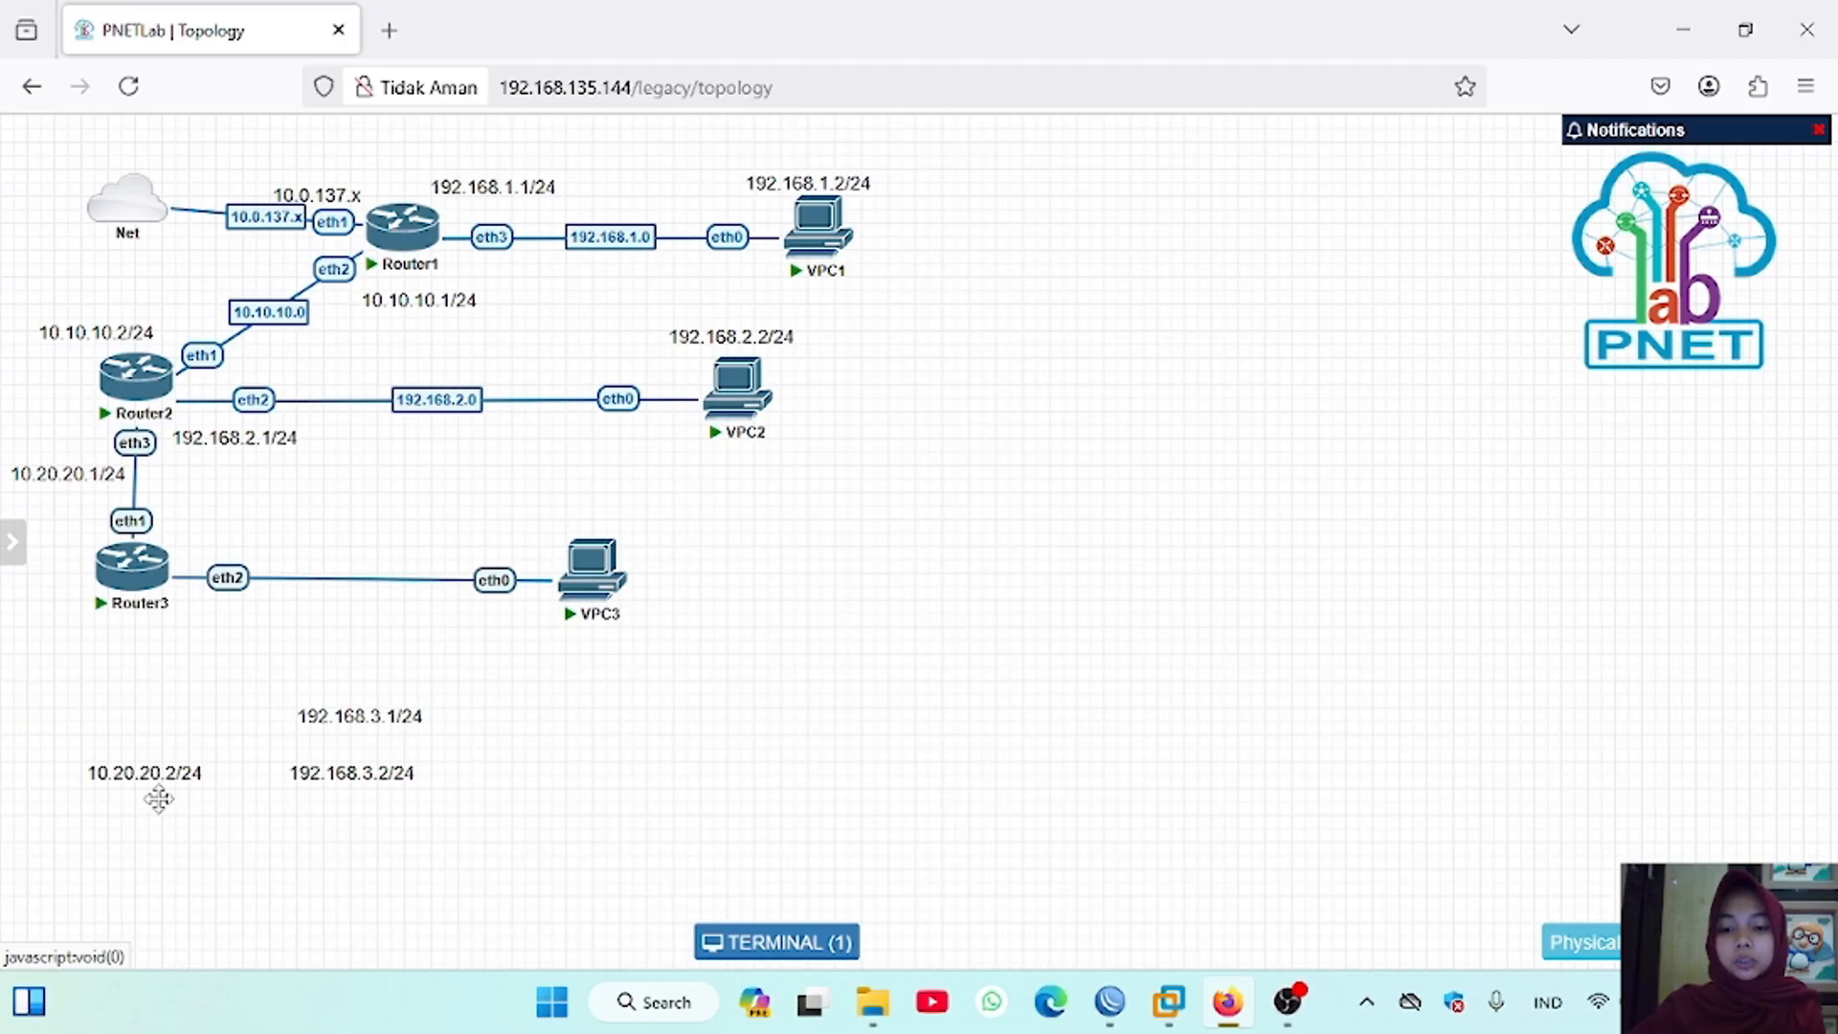
drag(153, 777, 91, 644)
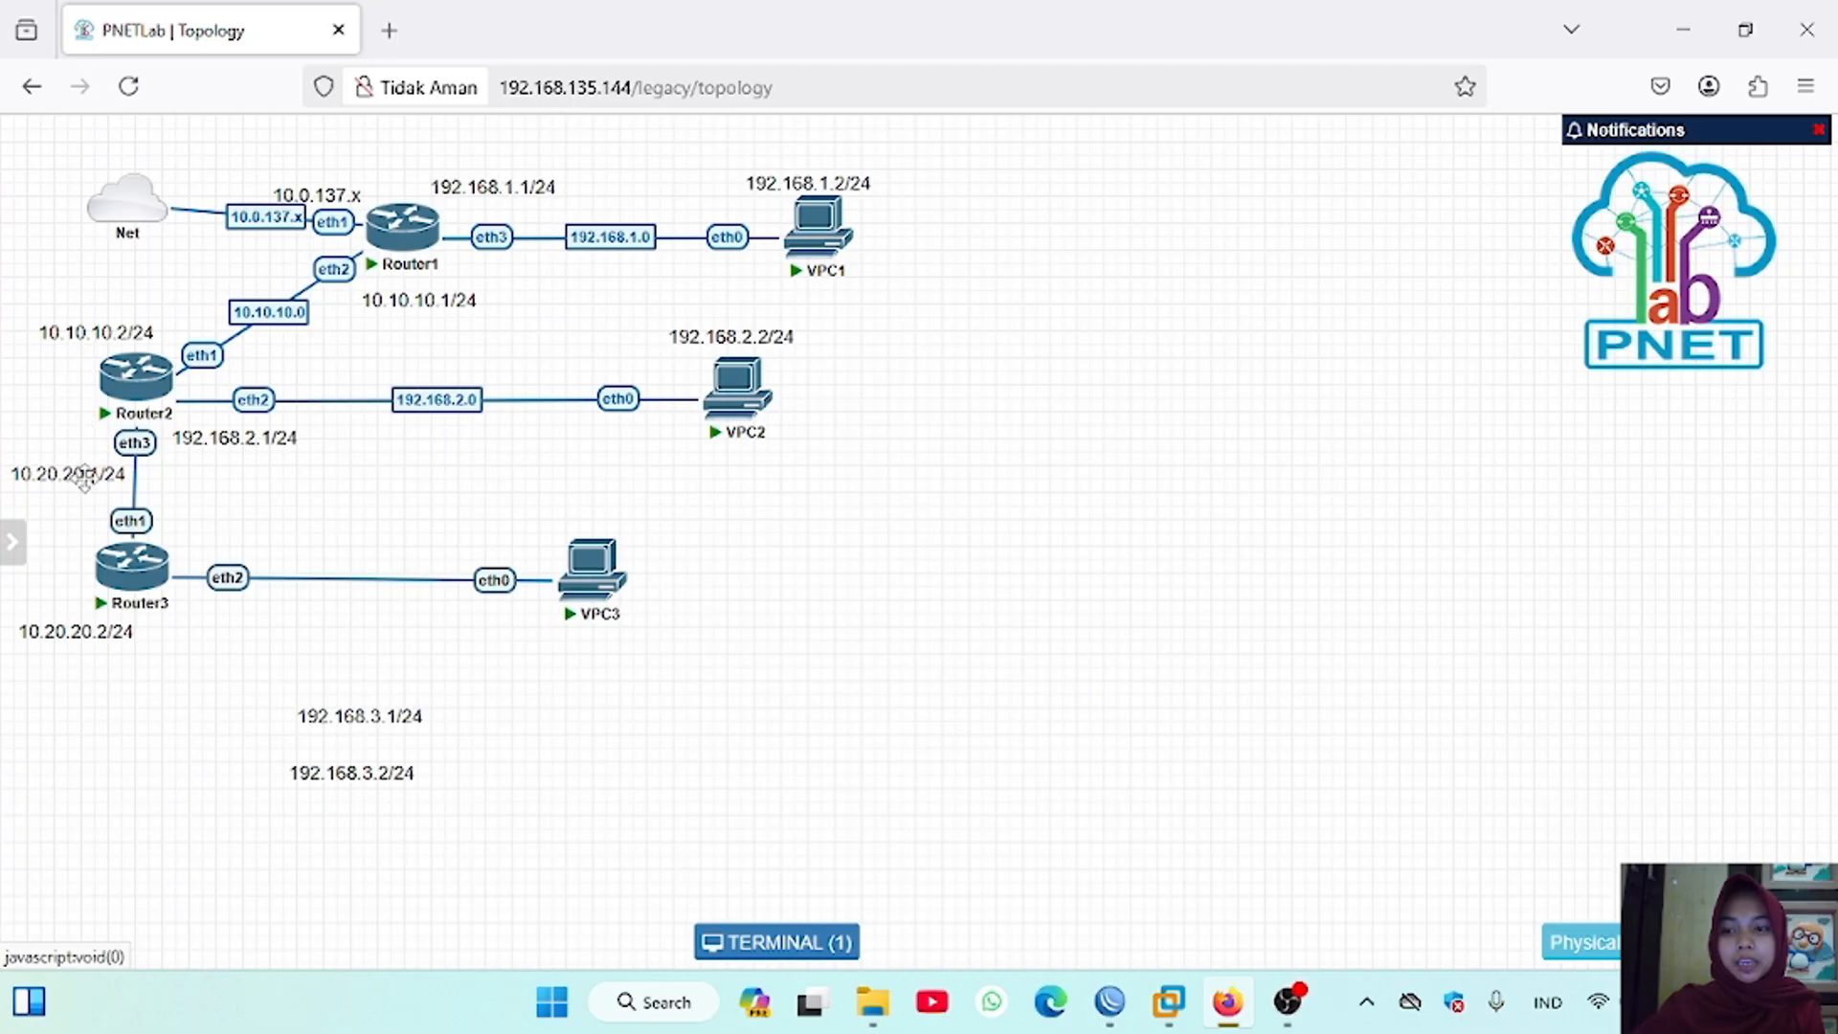
drag(87, 482, 87, 474)
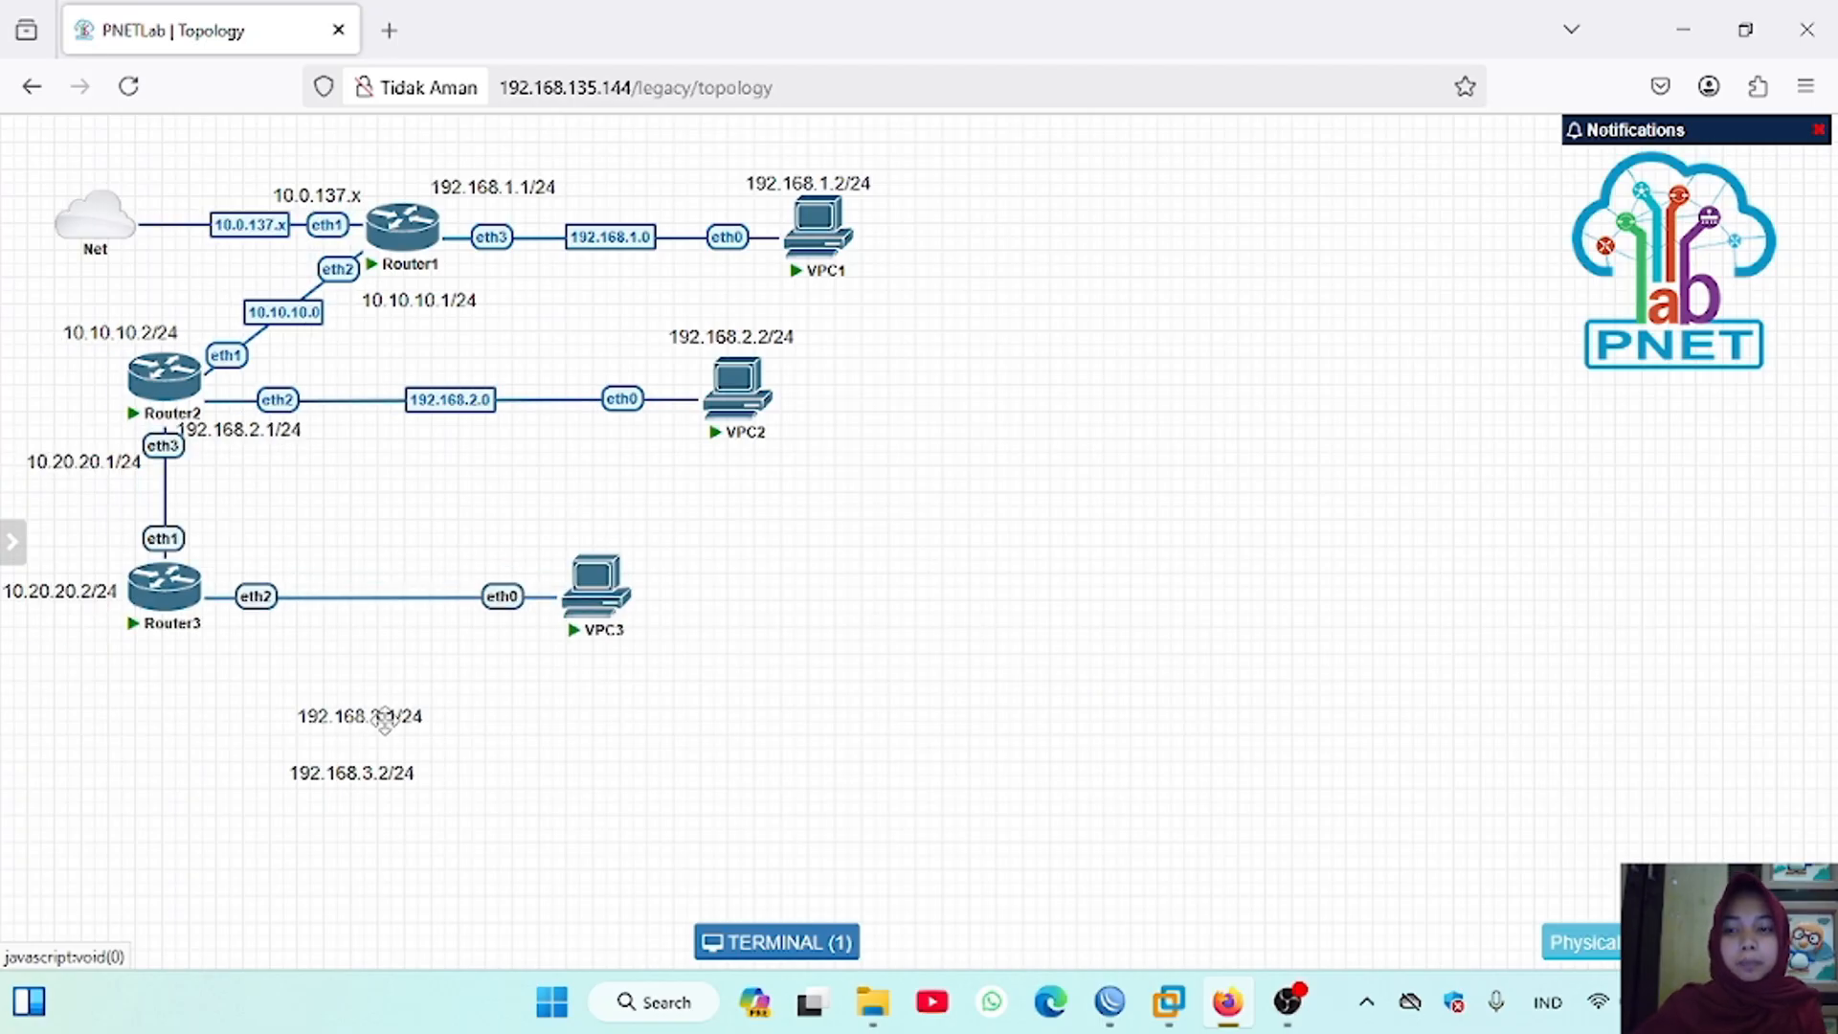
Step: Place the 192.168.3.1/24 label by Router3's eth2 and 192.168.3.2/24 by VPC3, and tidy the 10.10.10.1/24 label under Router1
drag(384, 720, 300, 635)
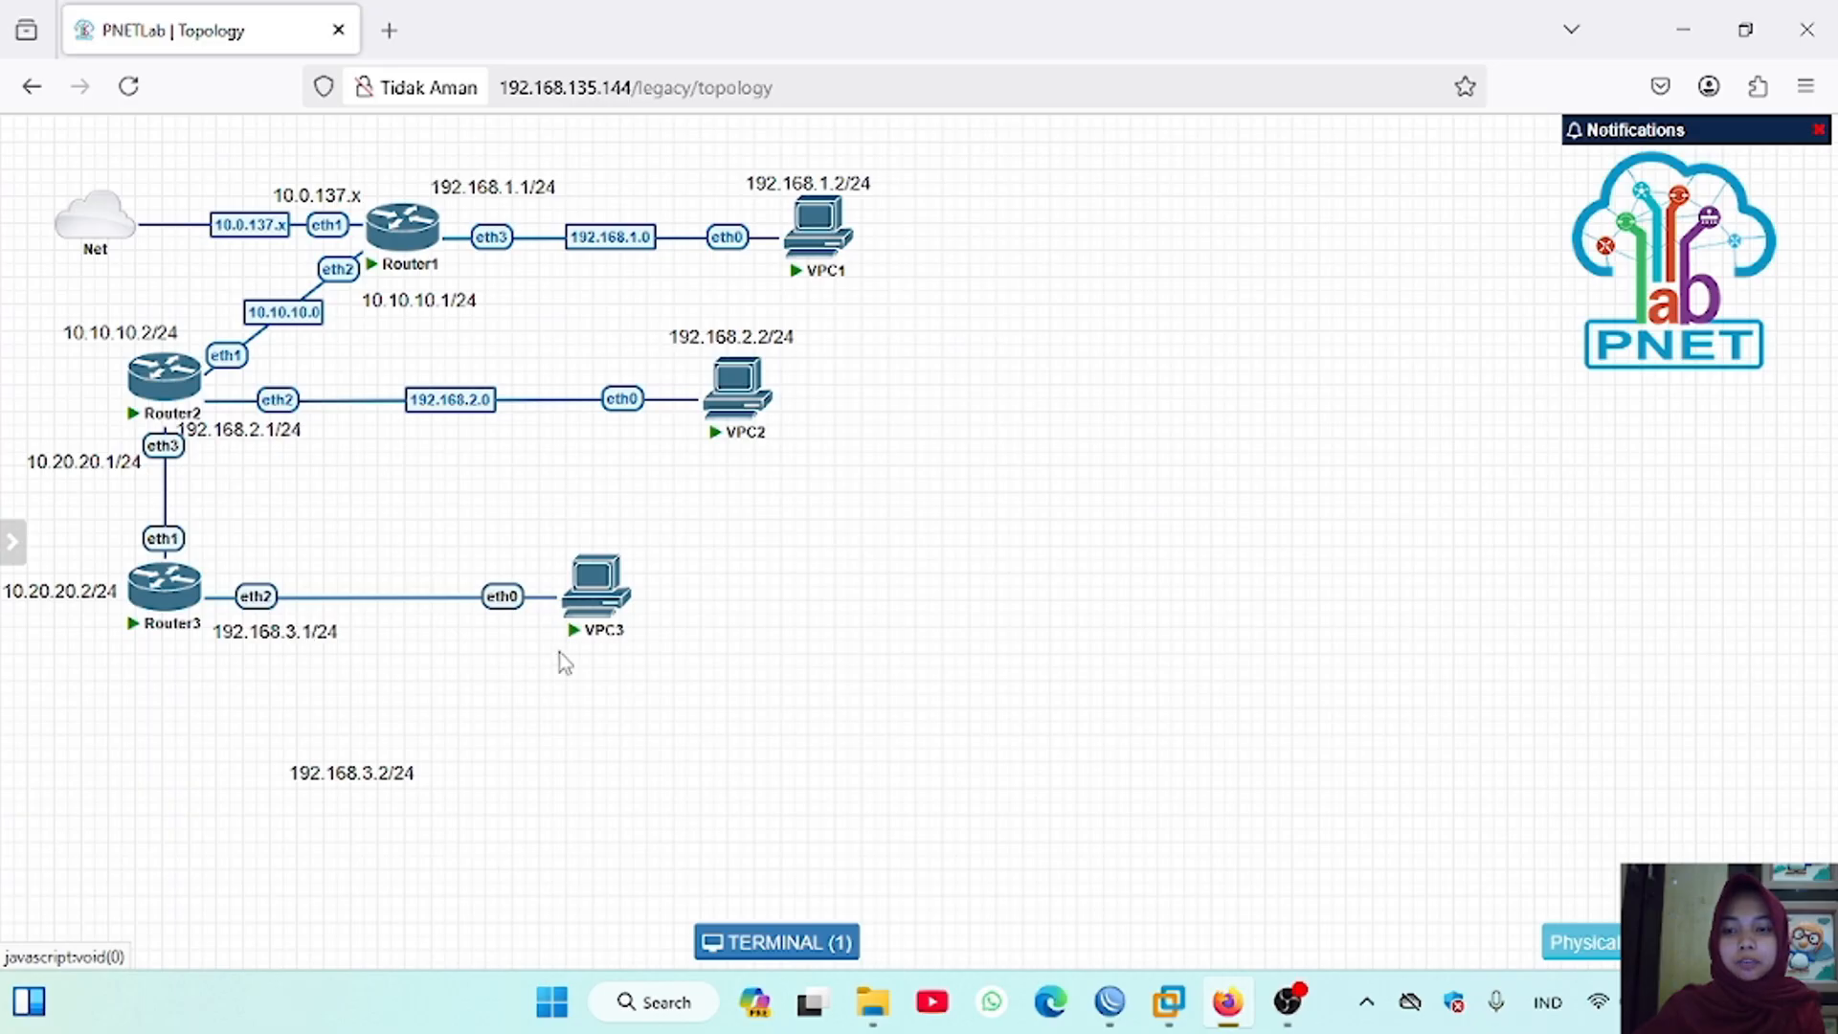
mouse_move(595, 605)
drag(595, 601, 596, 599)
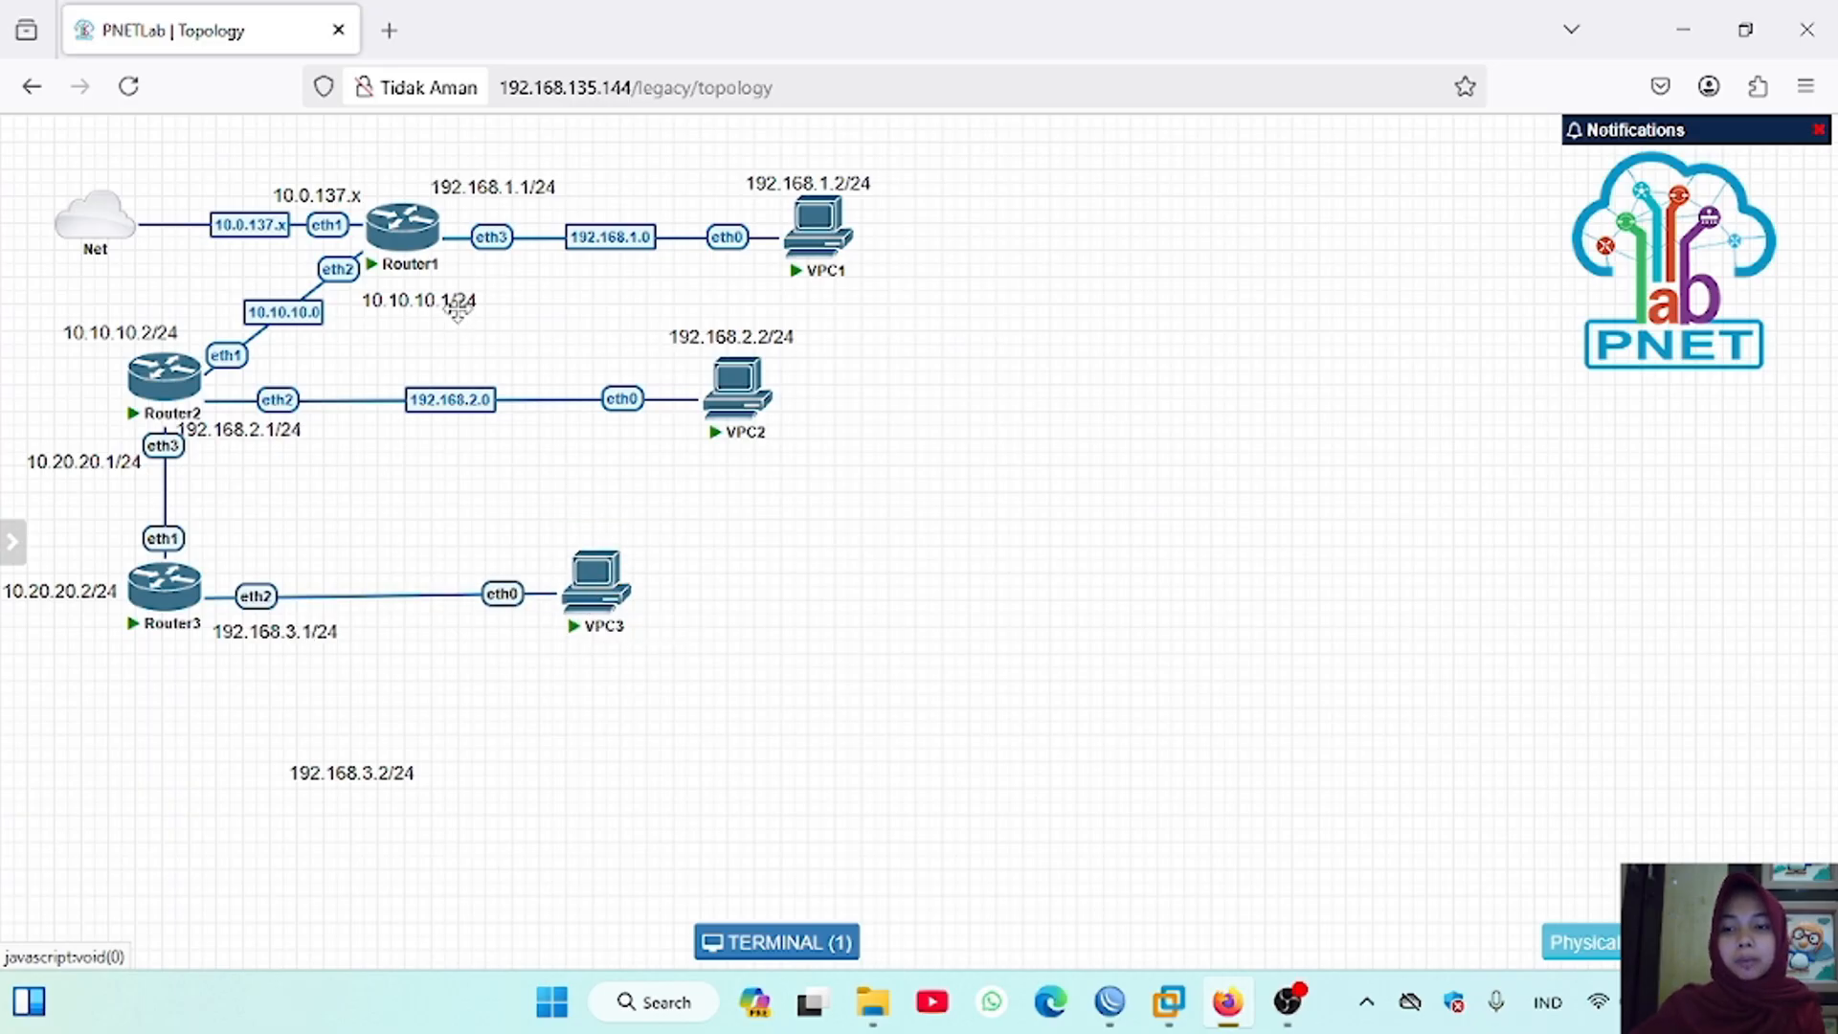
drag(457, 313, 503, 293)
drag(355, 773, 536, 651)
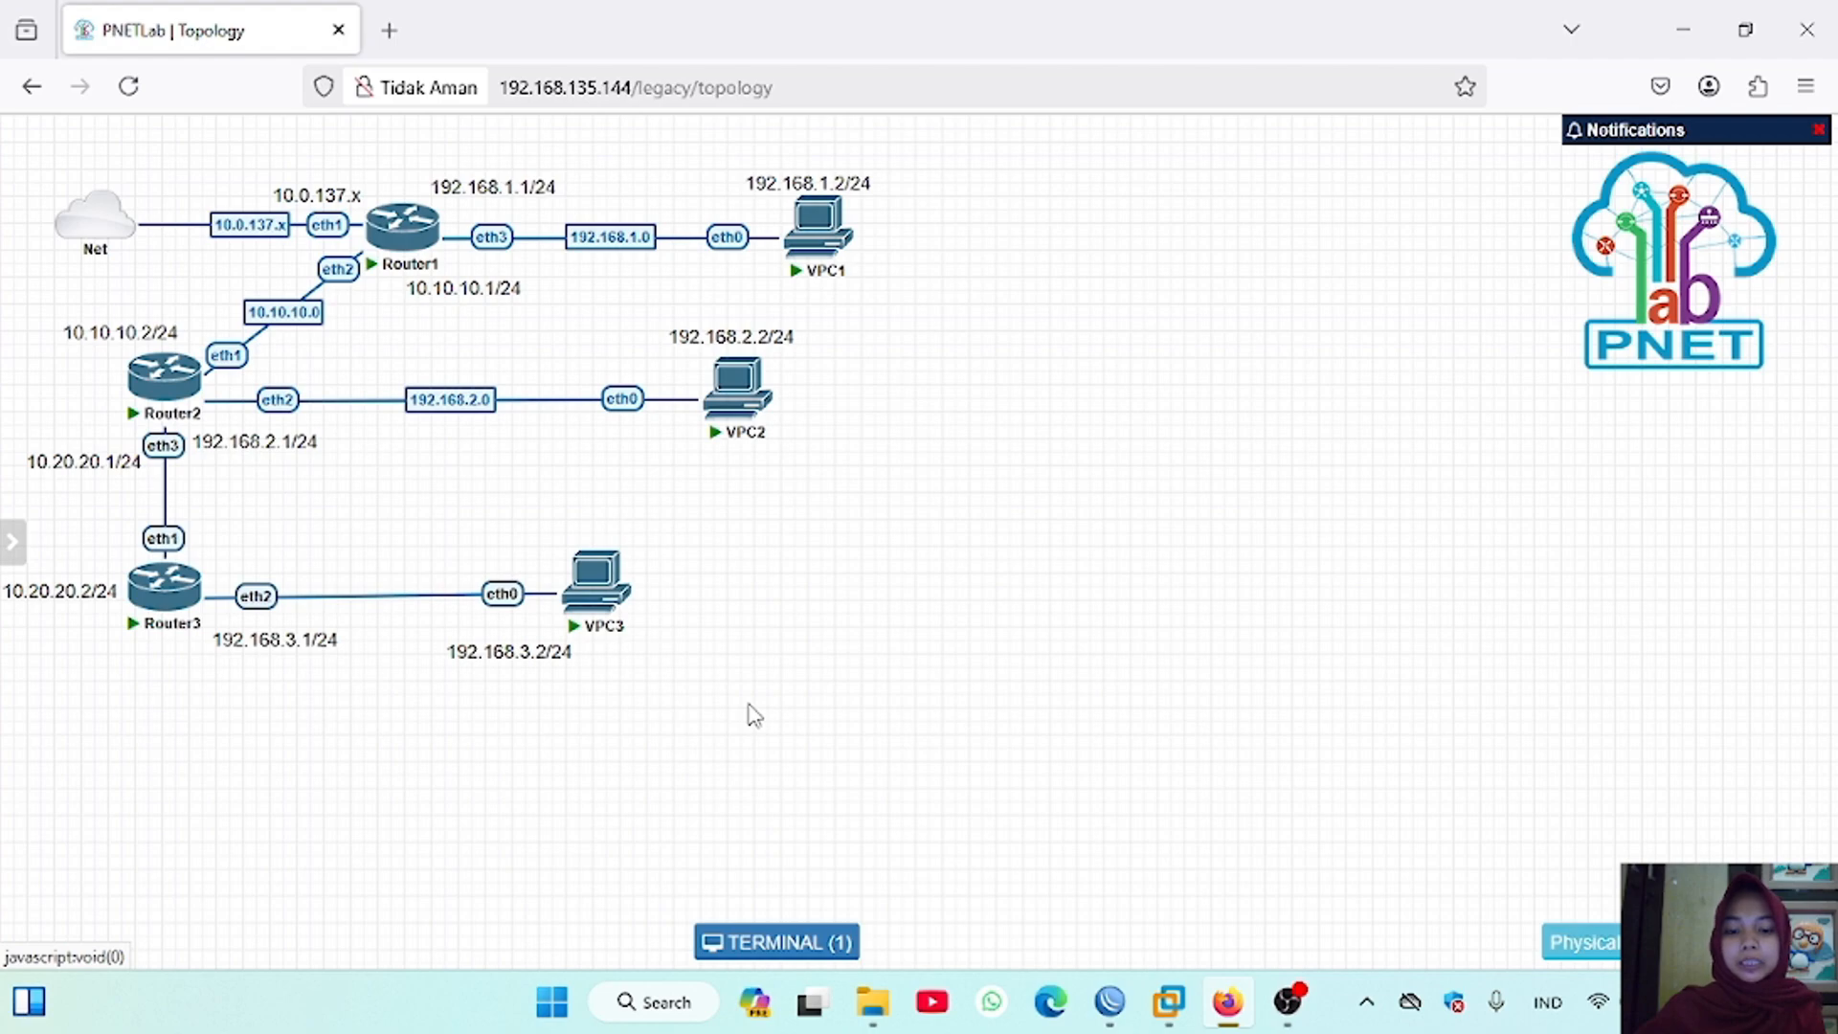
Step: Reposition the 192.168.3.2/24 label just below VPC3's eth0 connection
drag(506, 665, 347, 793)
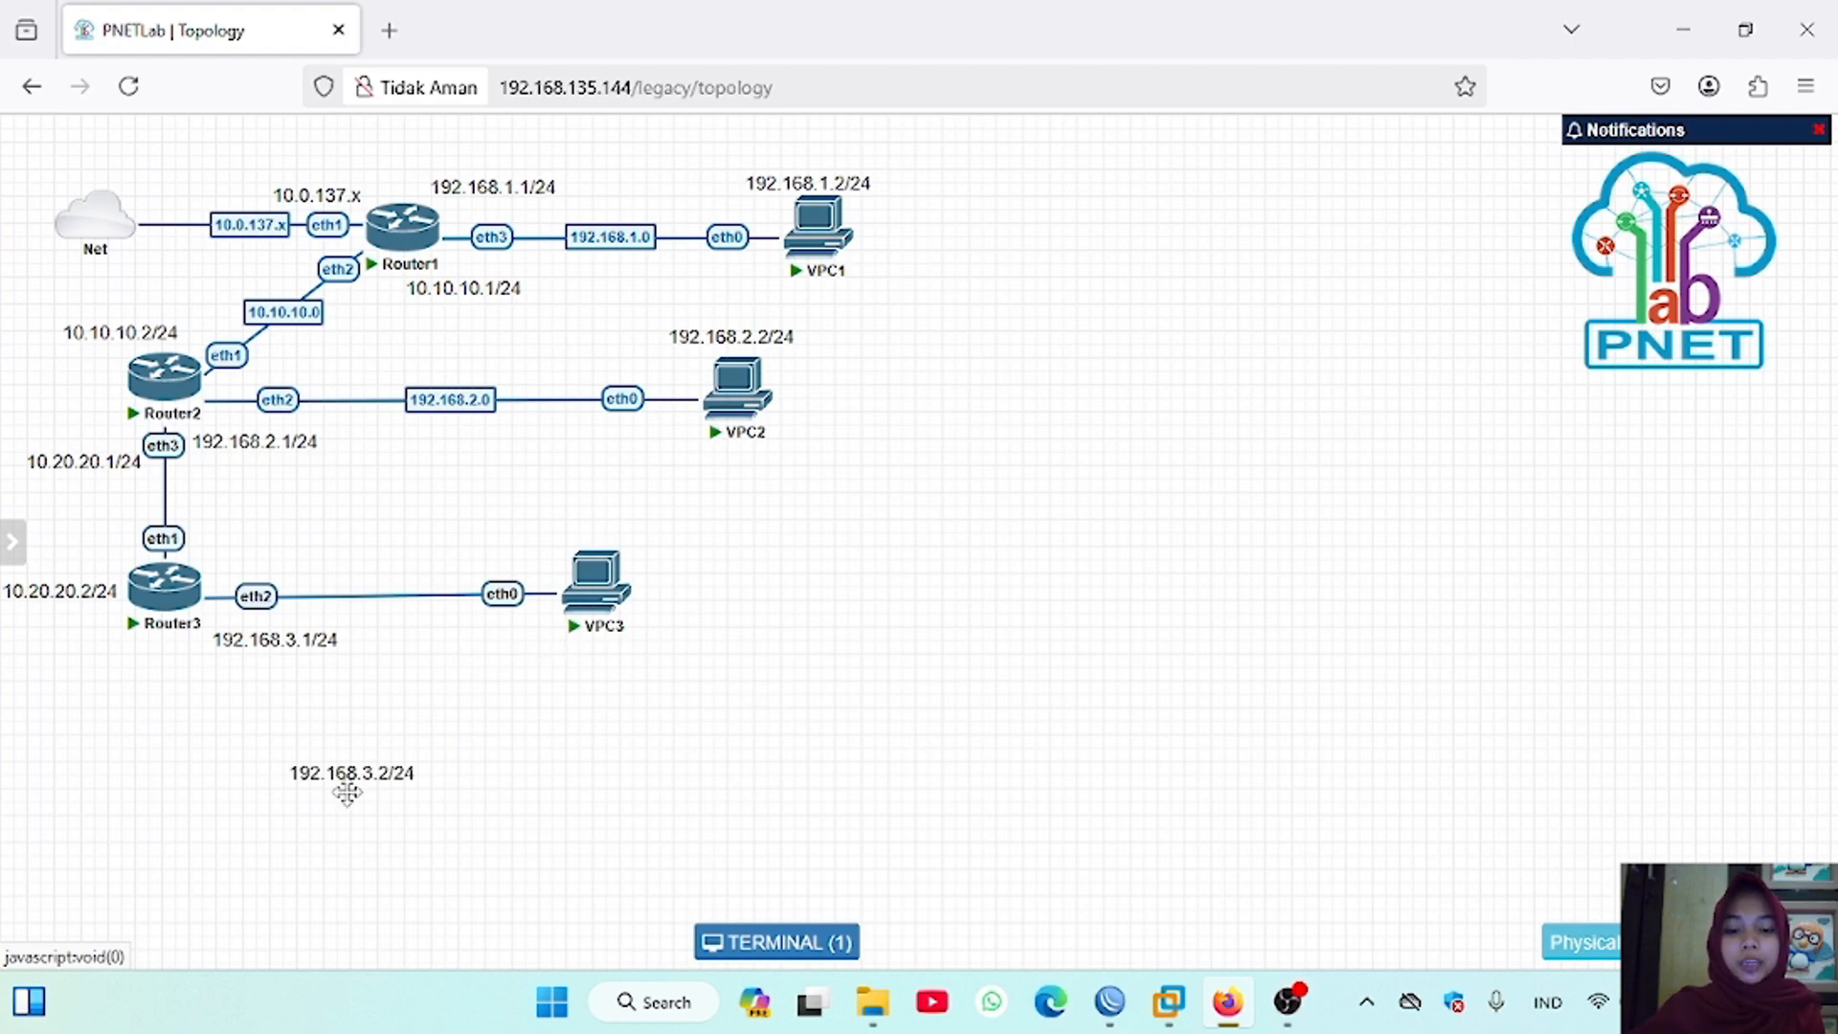
drag(347, 793, 535, 651)
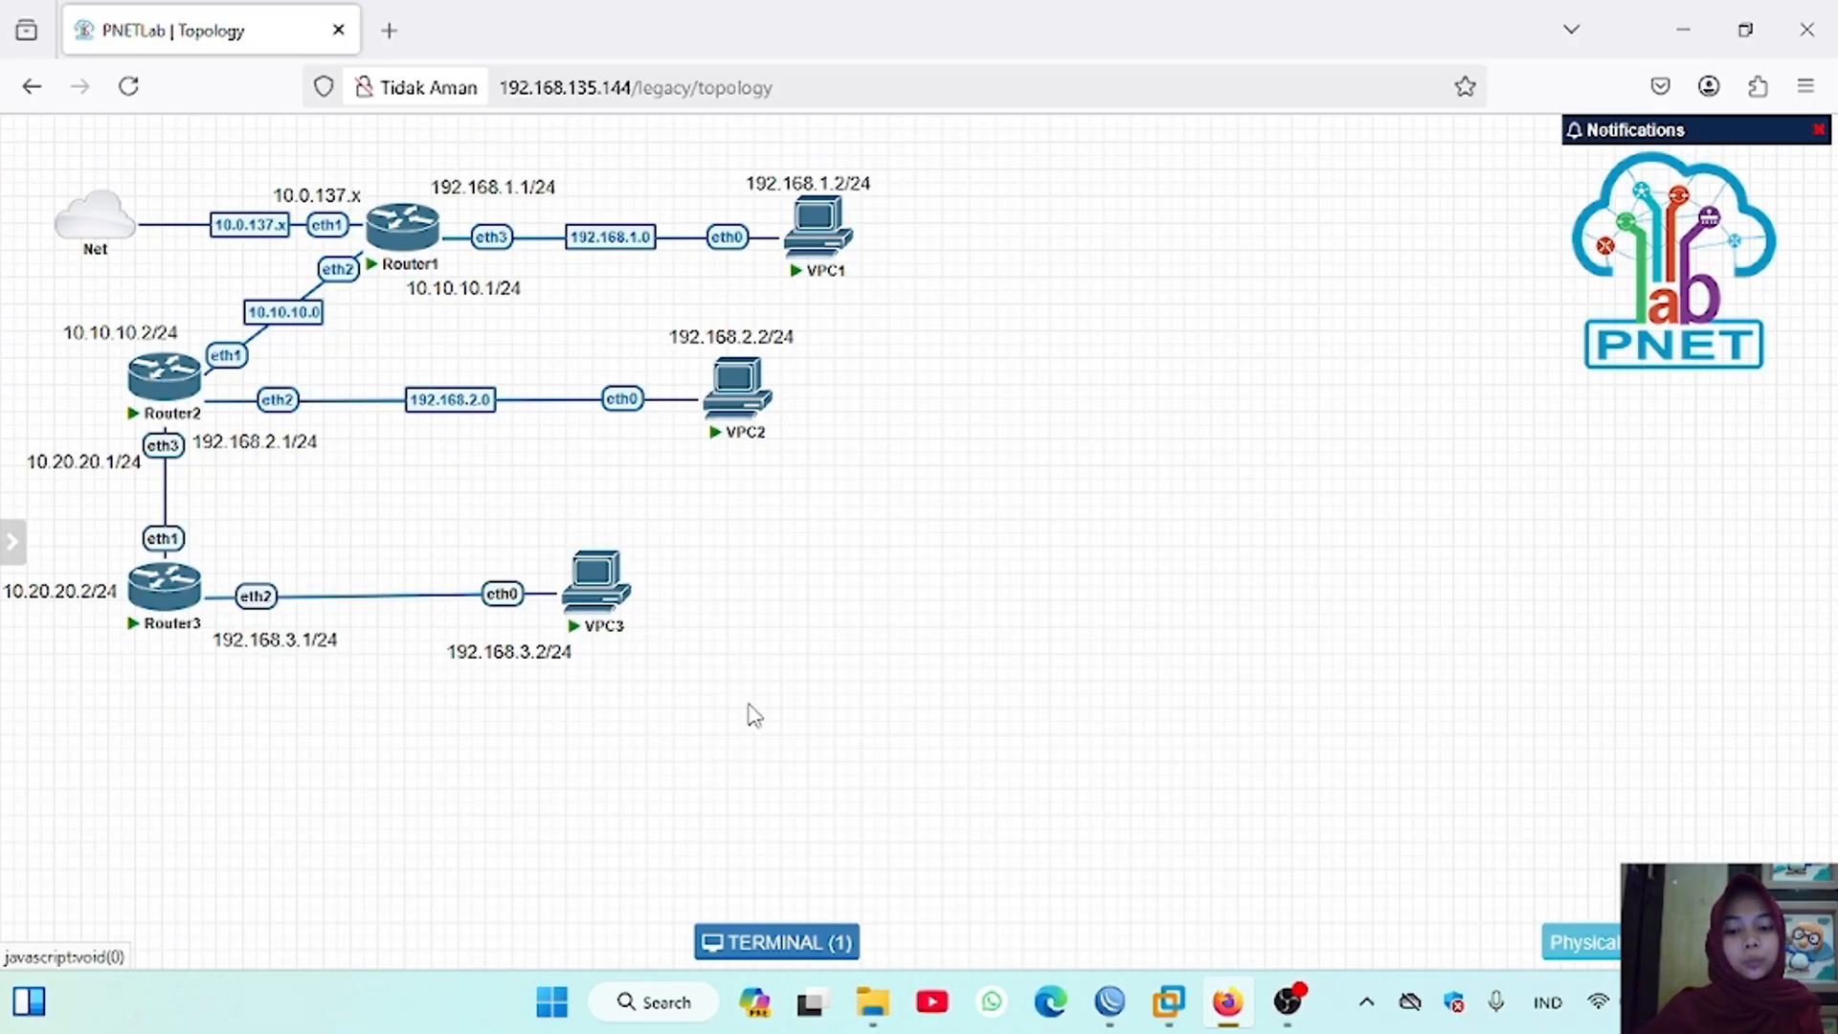
Step: Clear Router3's console, enable RoMON under tool romon with enabled=yes, and print its settings
click(172, 599)
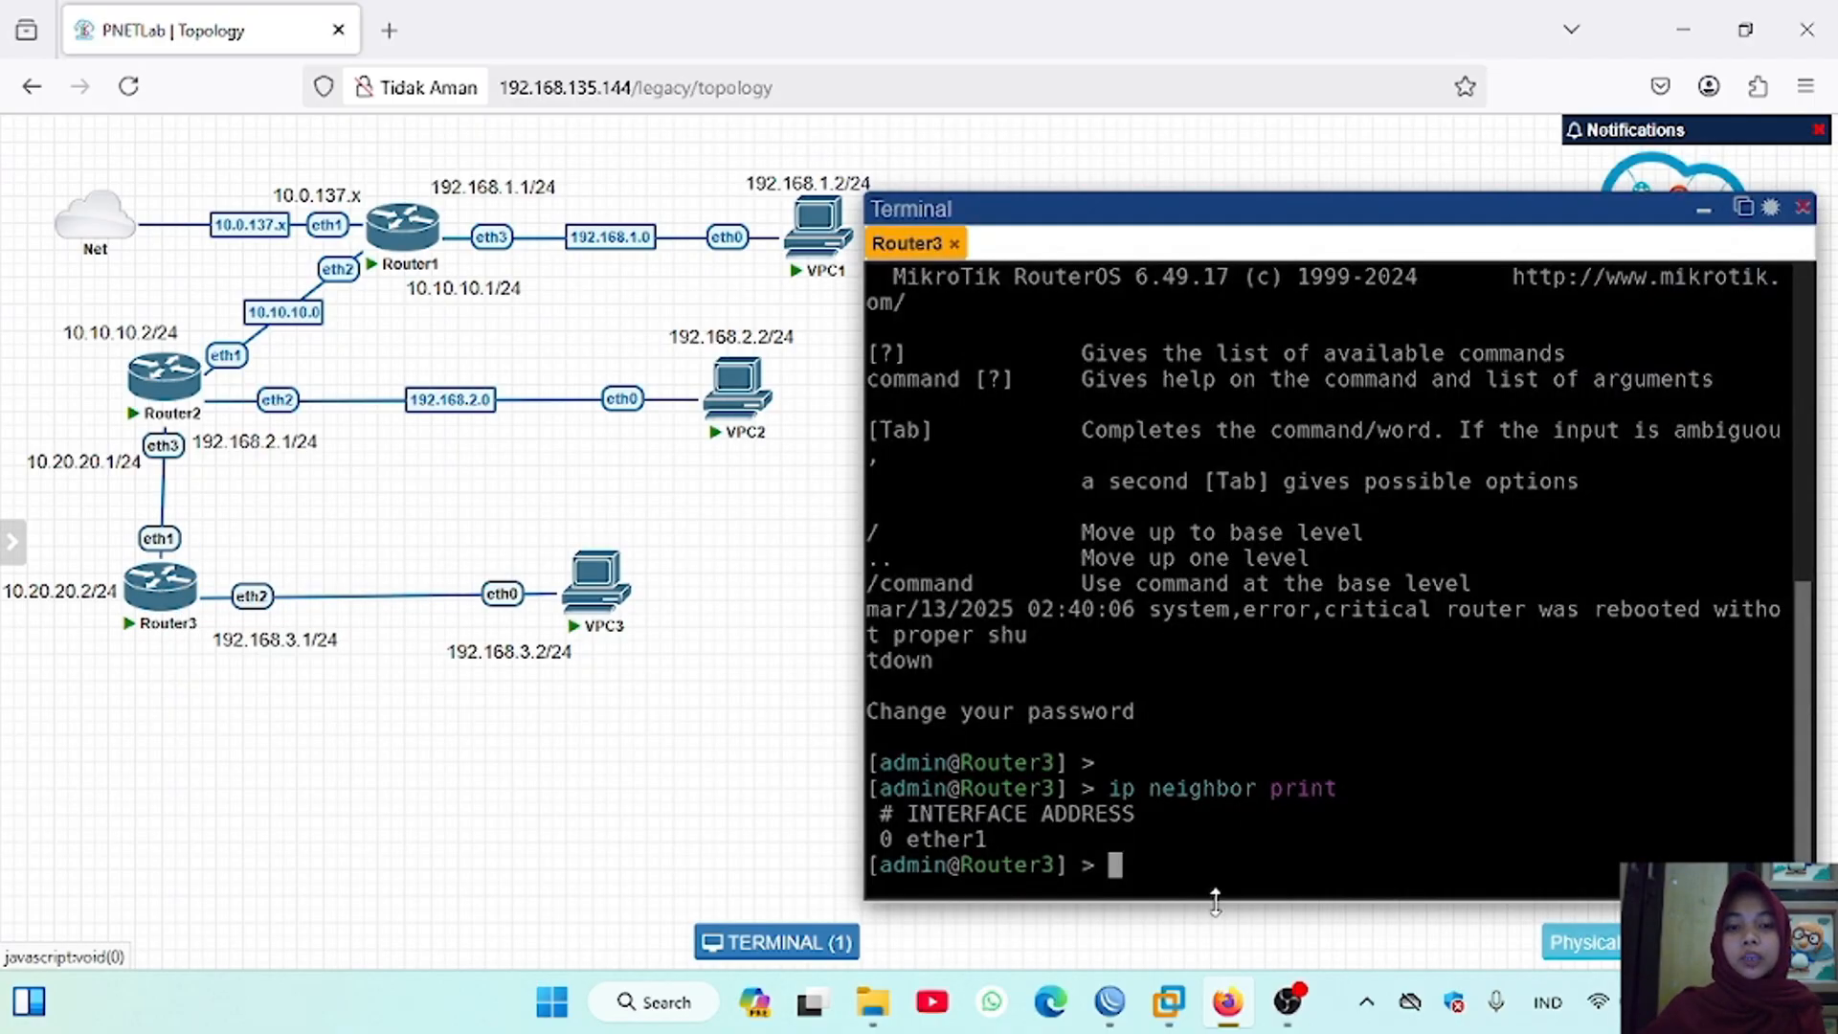
key(ctrl+l)
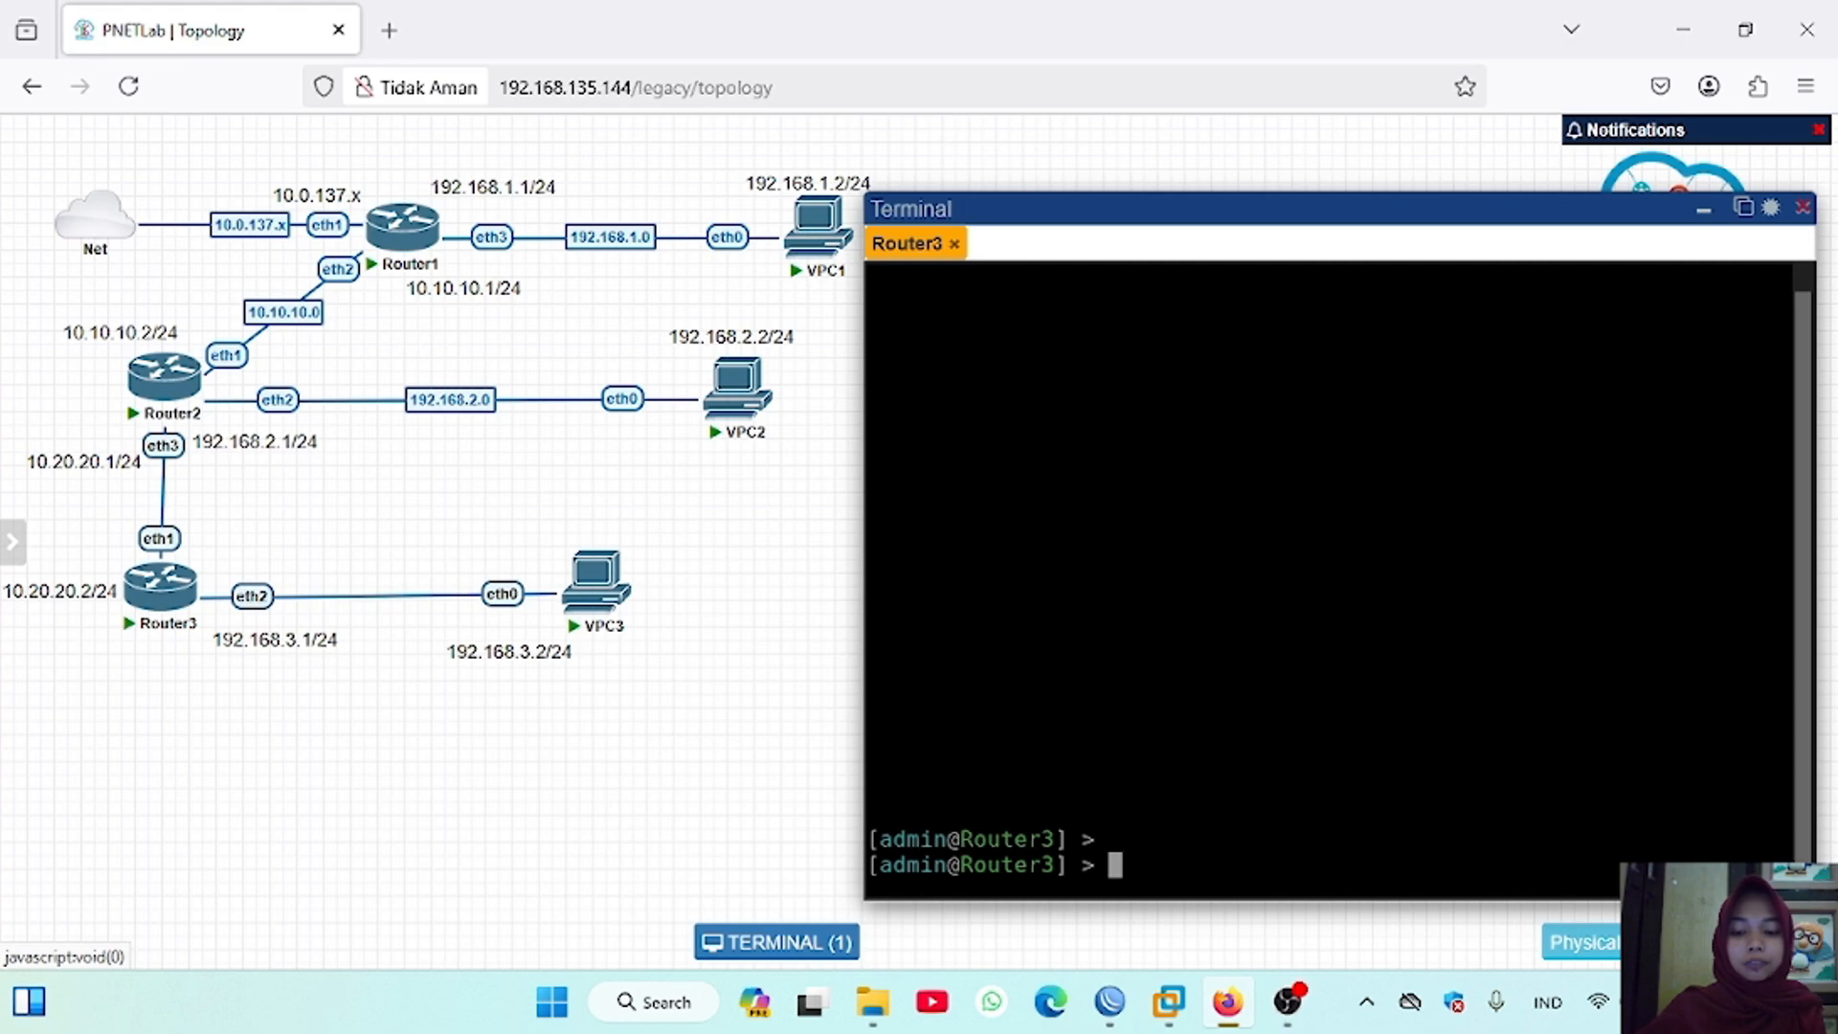
text(tool)
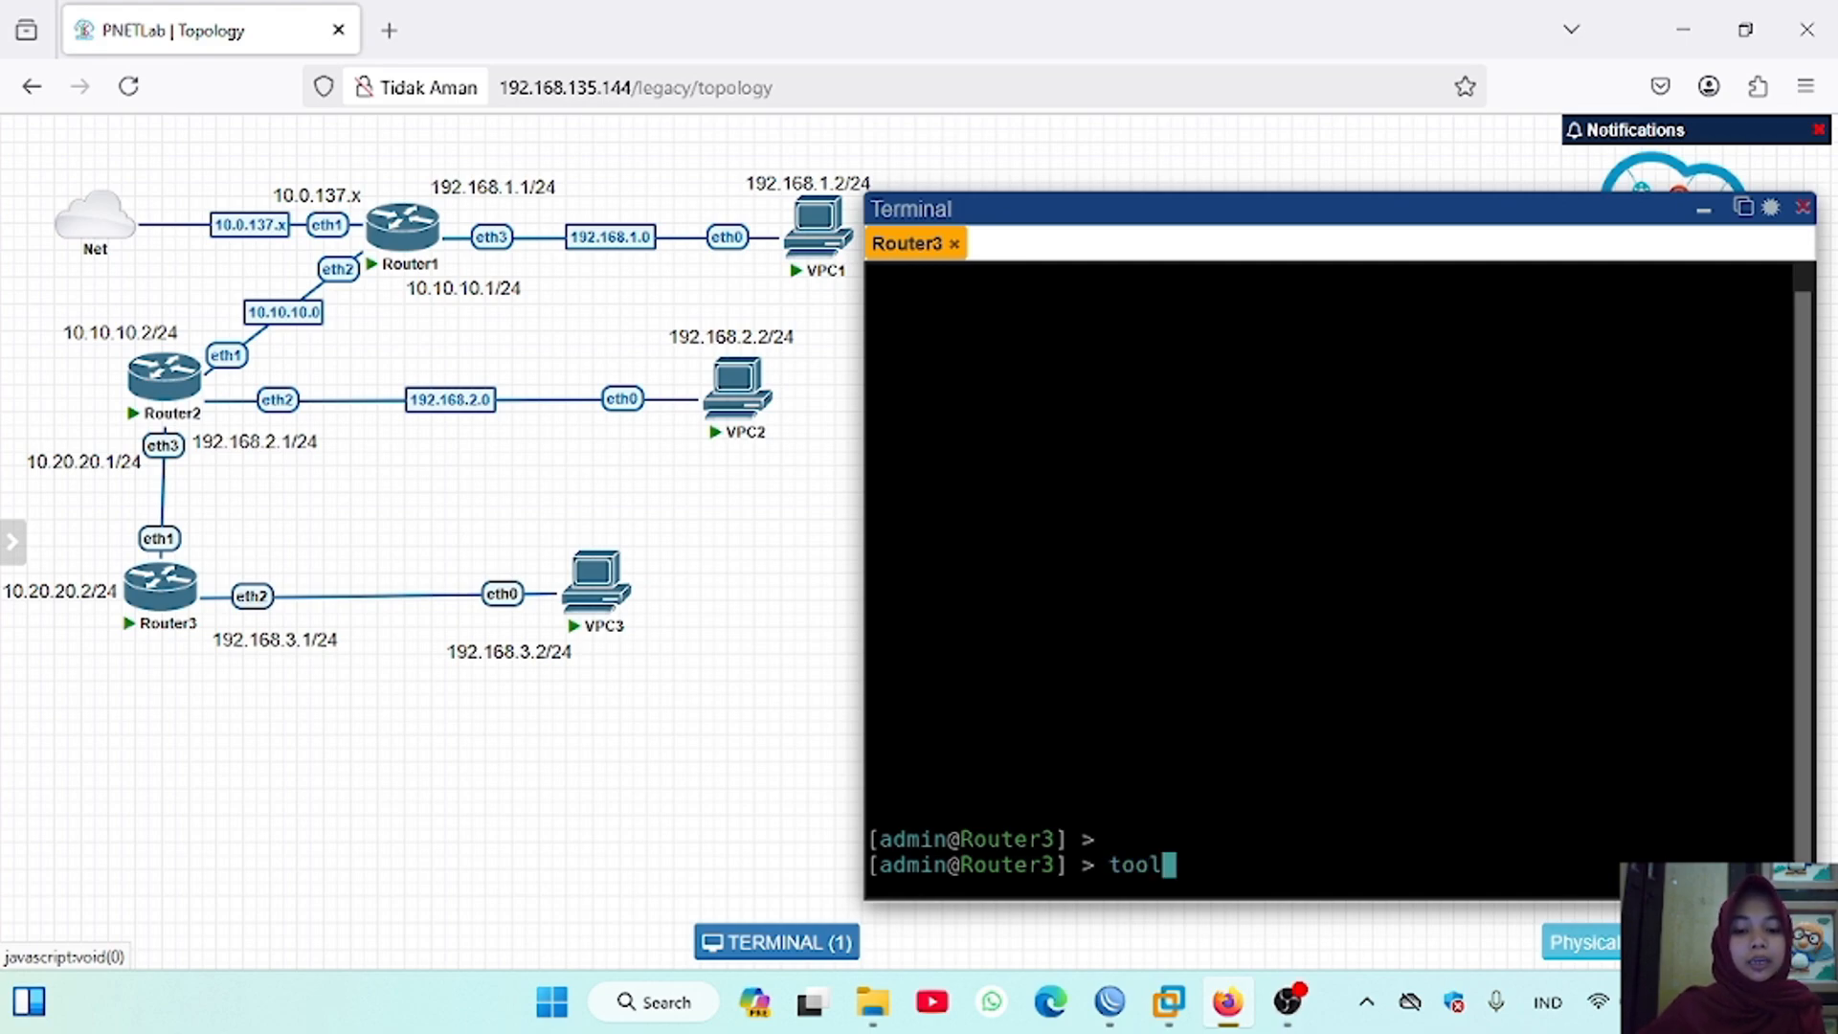
key(Return)
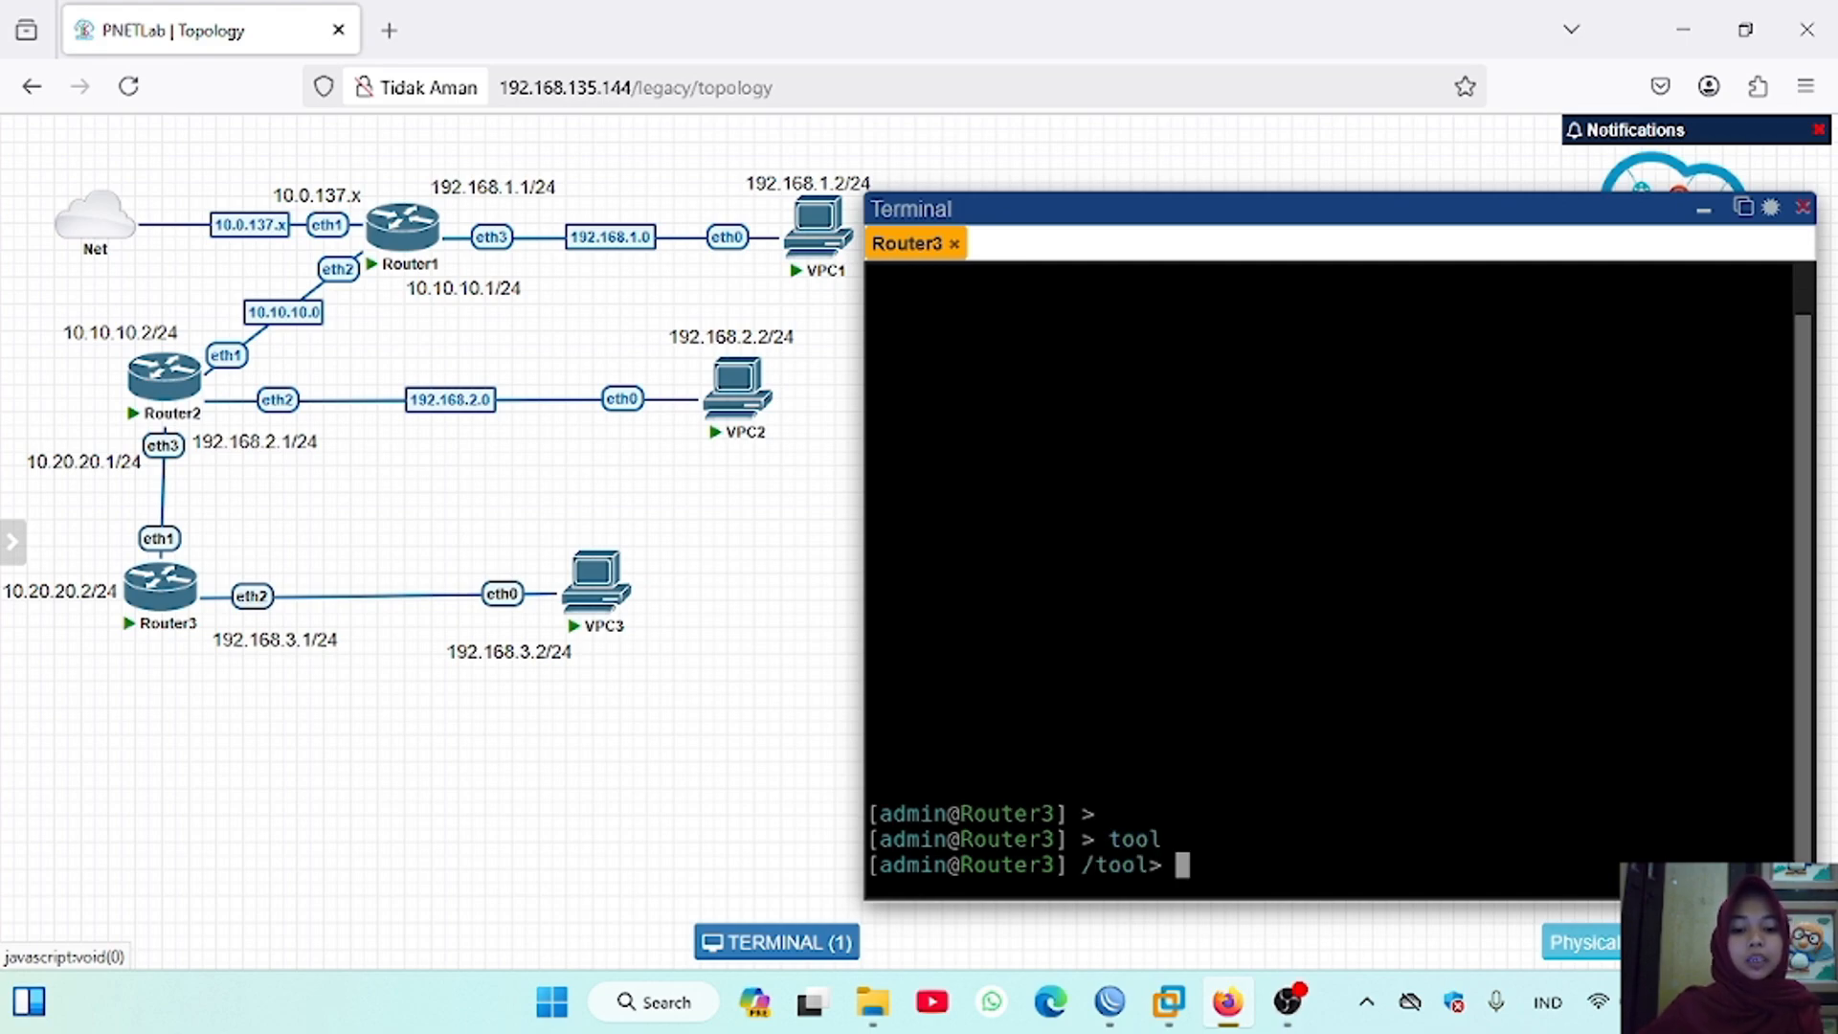
text(romon)
key(Return)
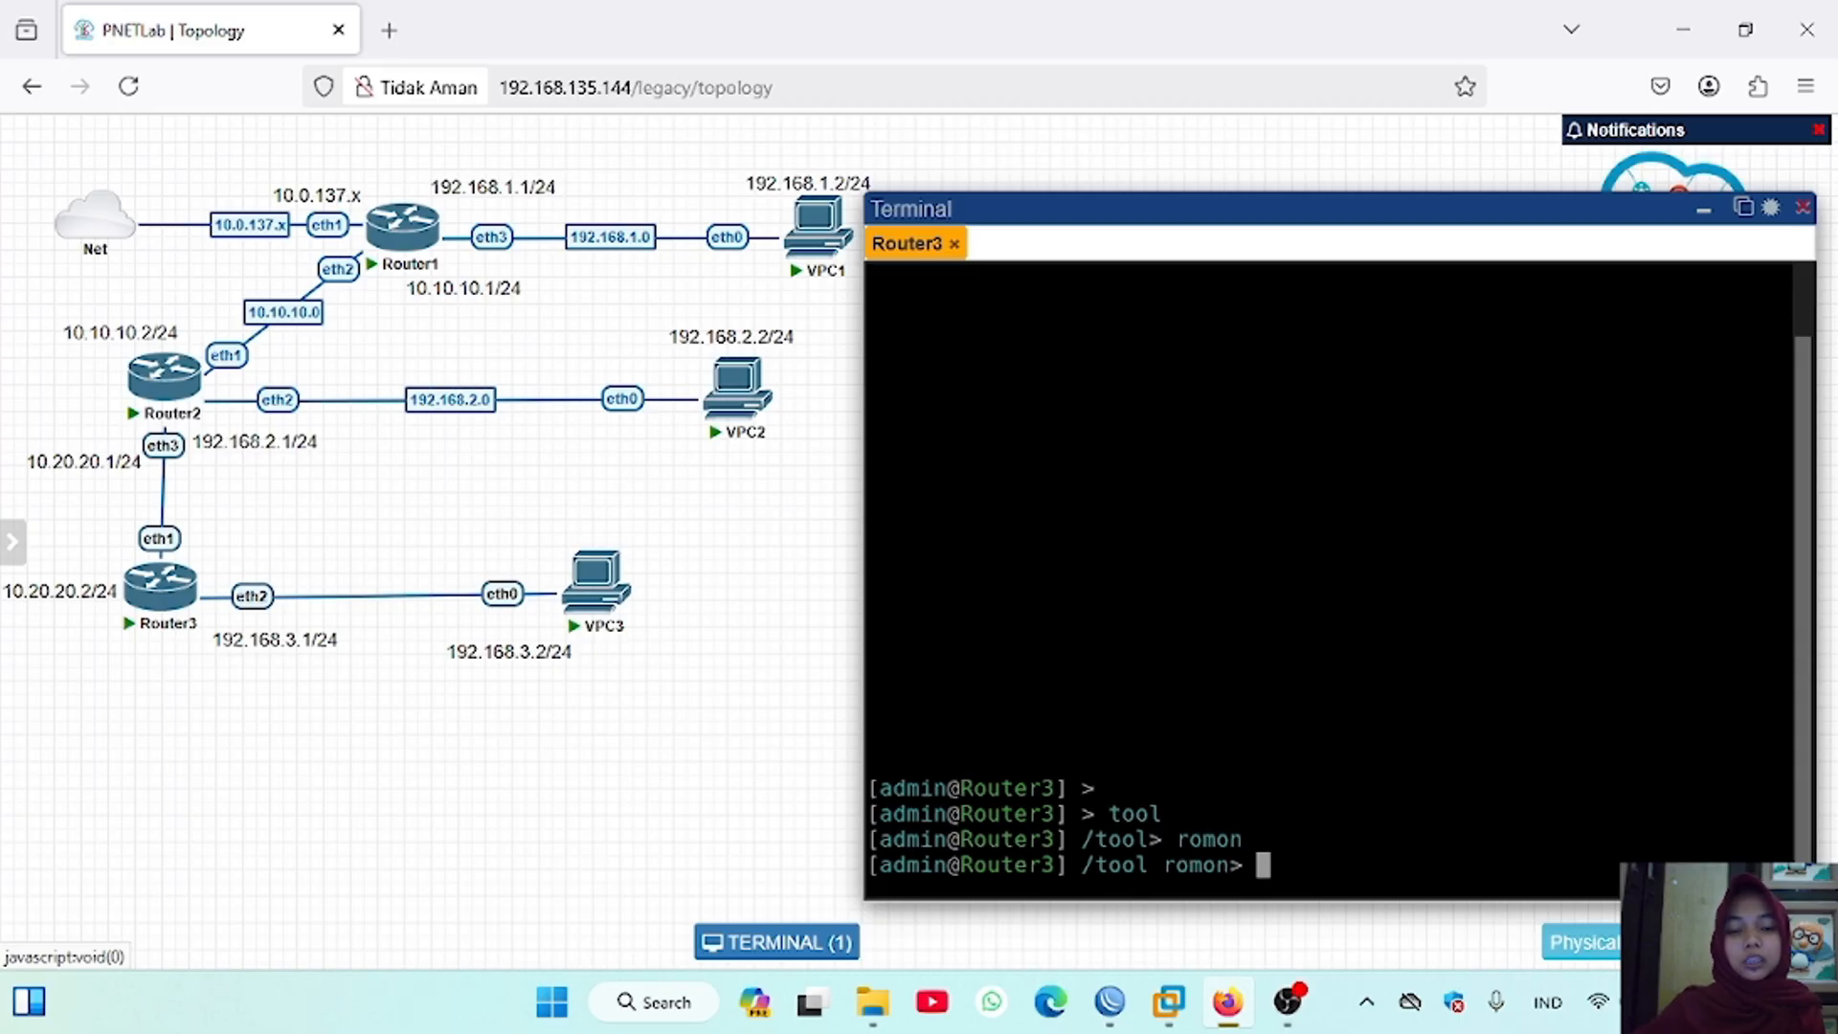
text(set enab)
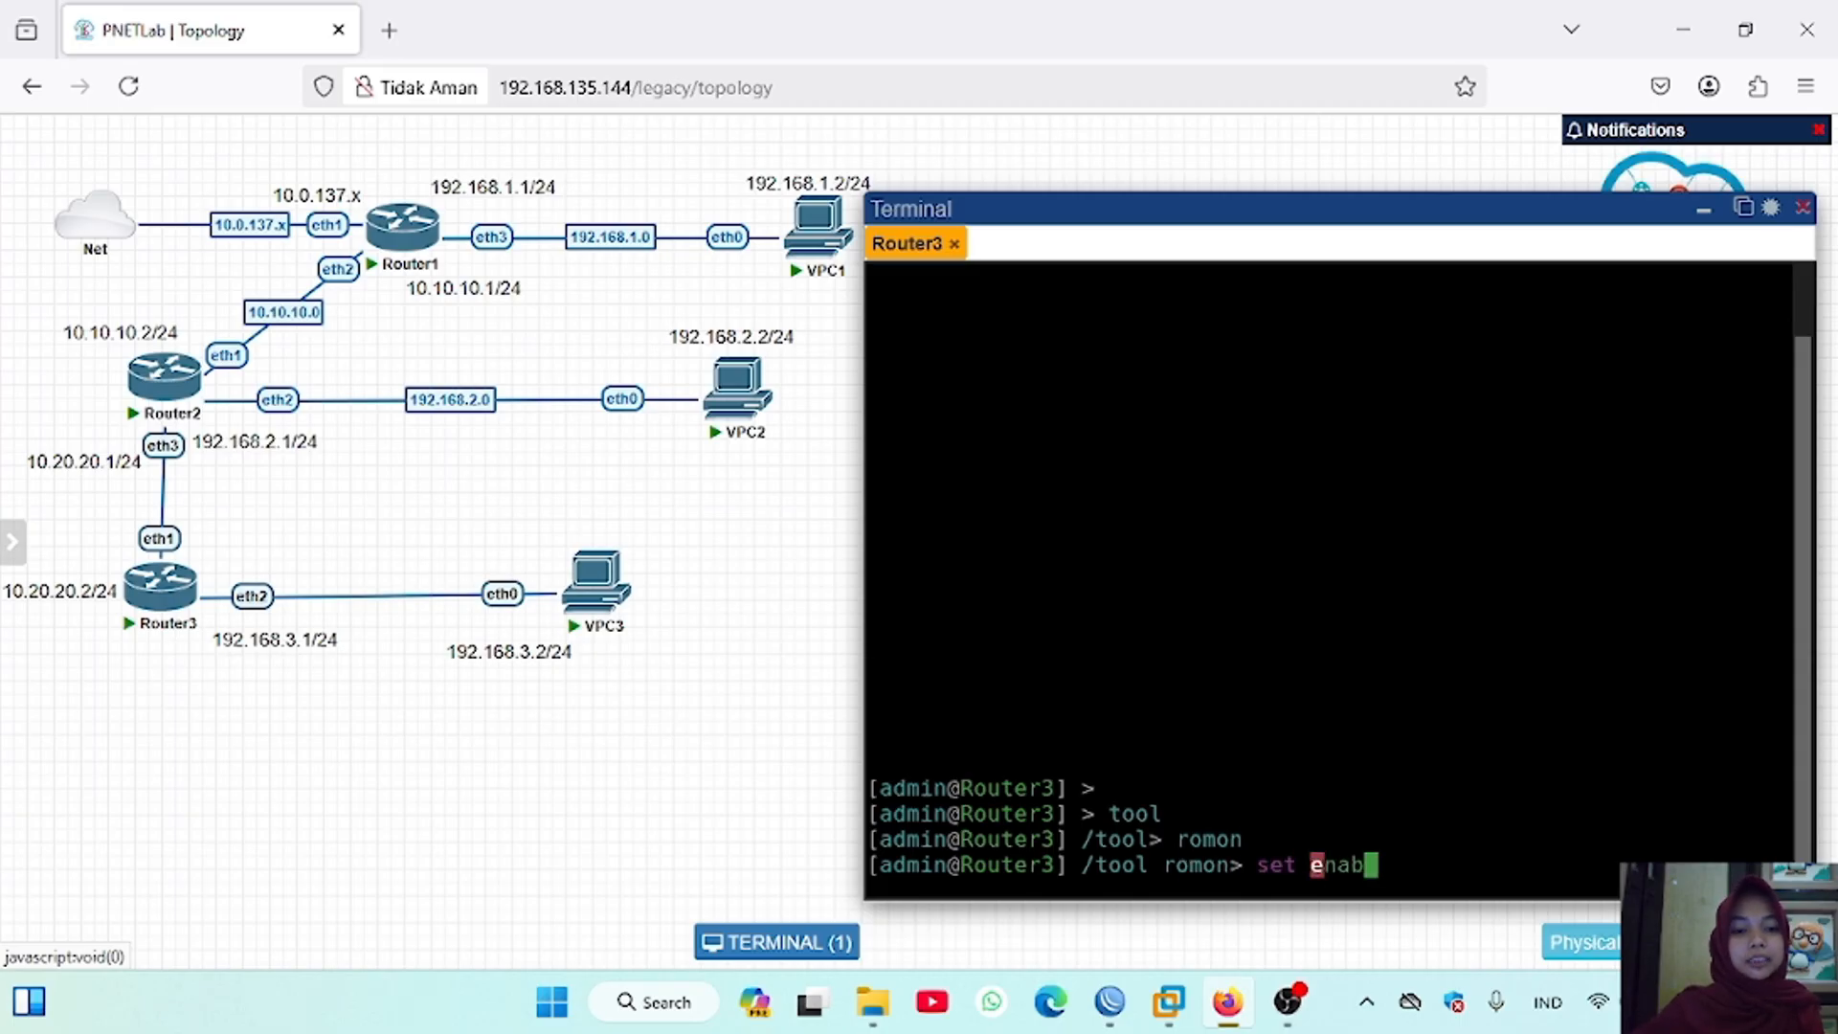
text(led=yes)
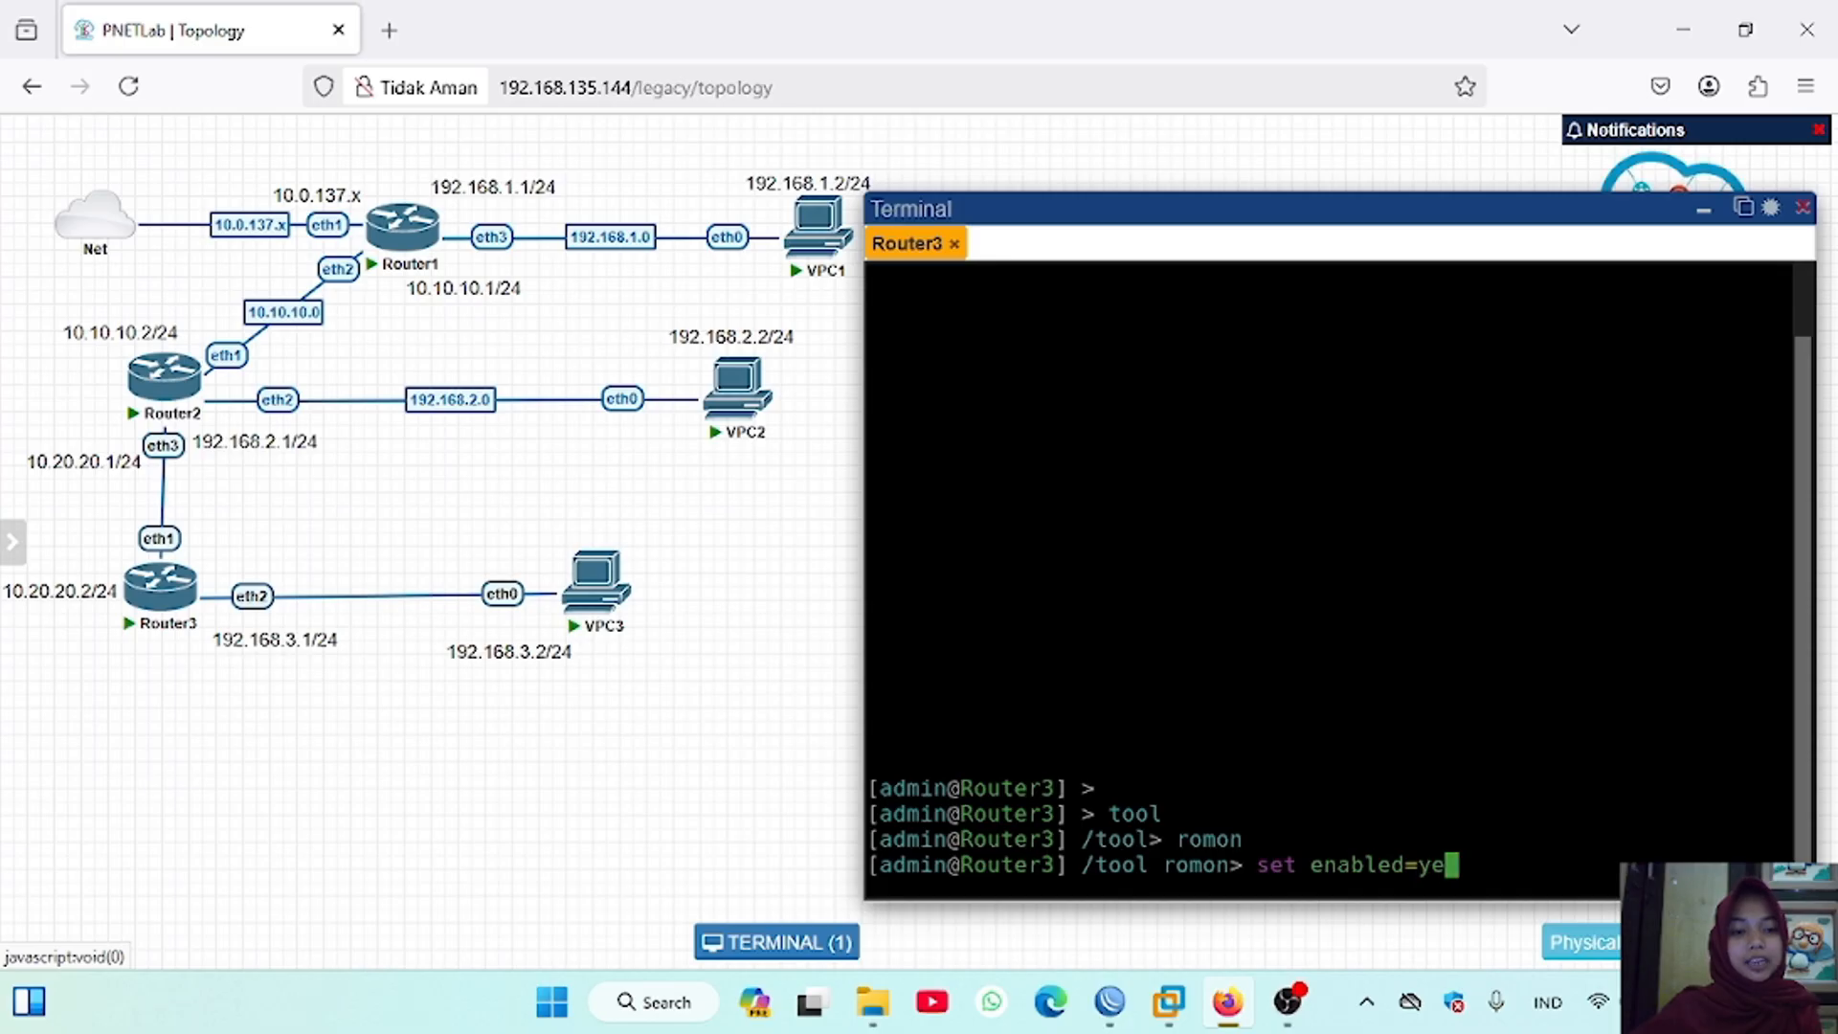
key(Return)
text(print)
key(Return)
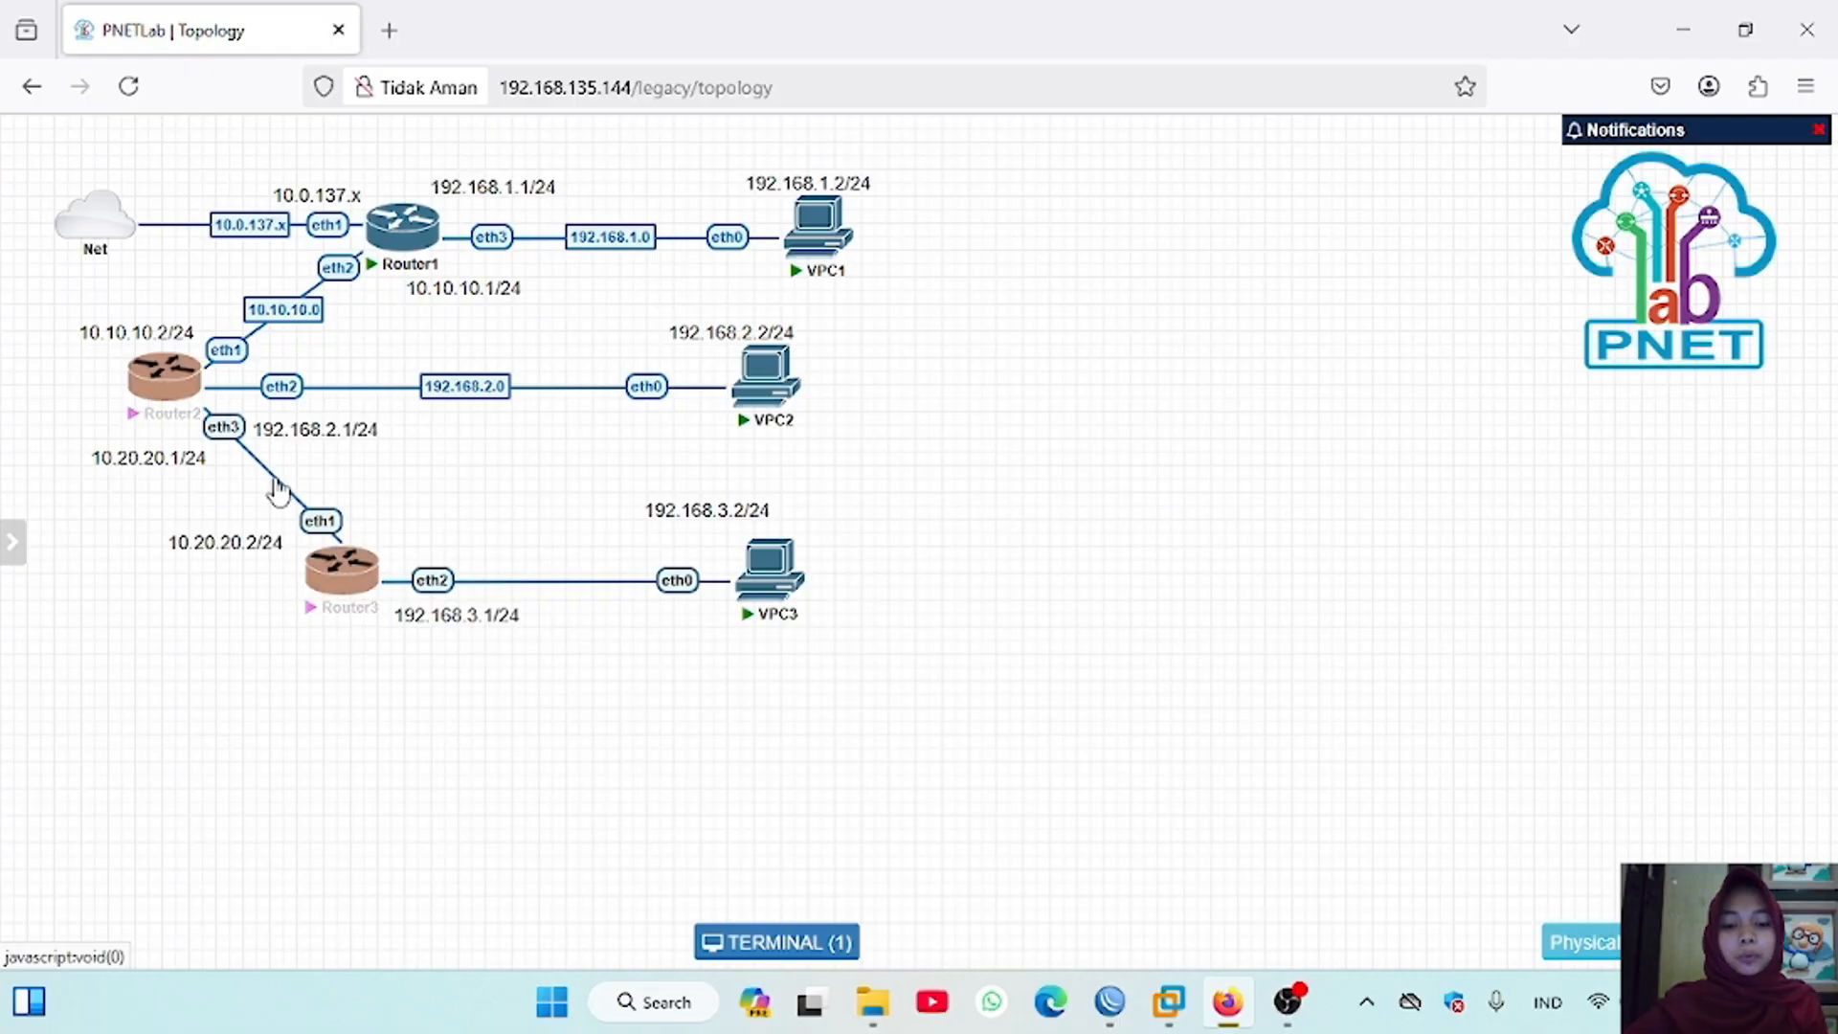
Step: Label the connection between Router2's eth3 and Router3's eth1 as 10.20.20.0
right_click(279, 481)
click(347, 536)
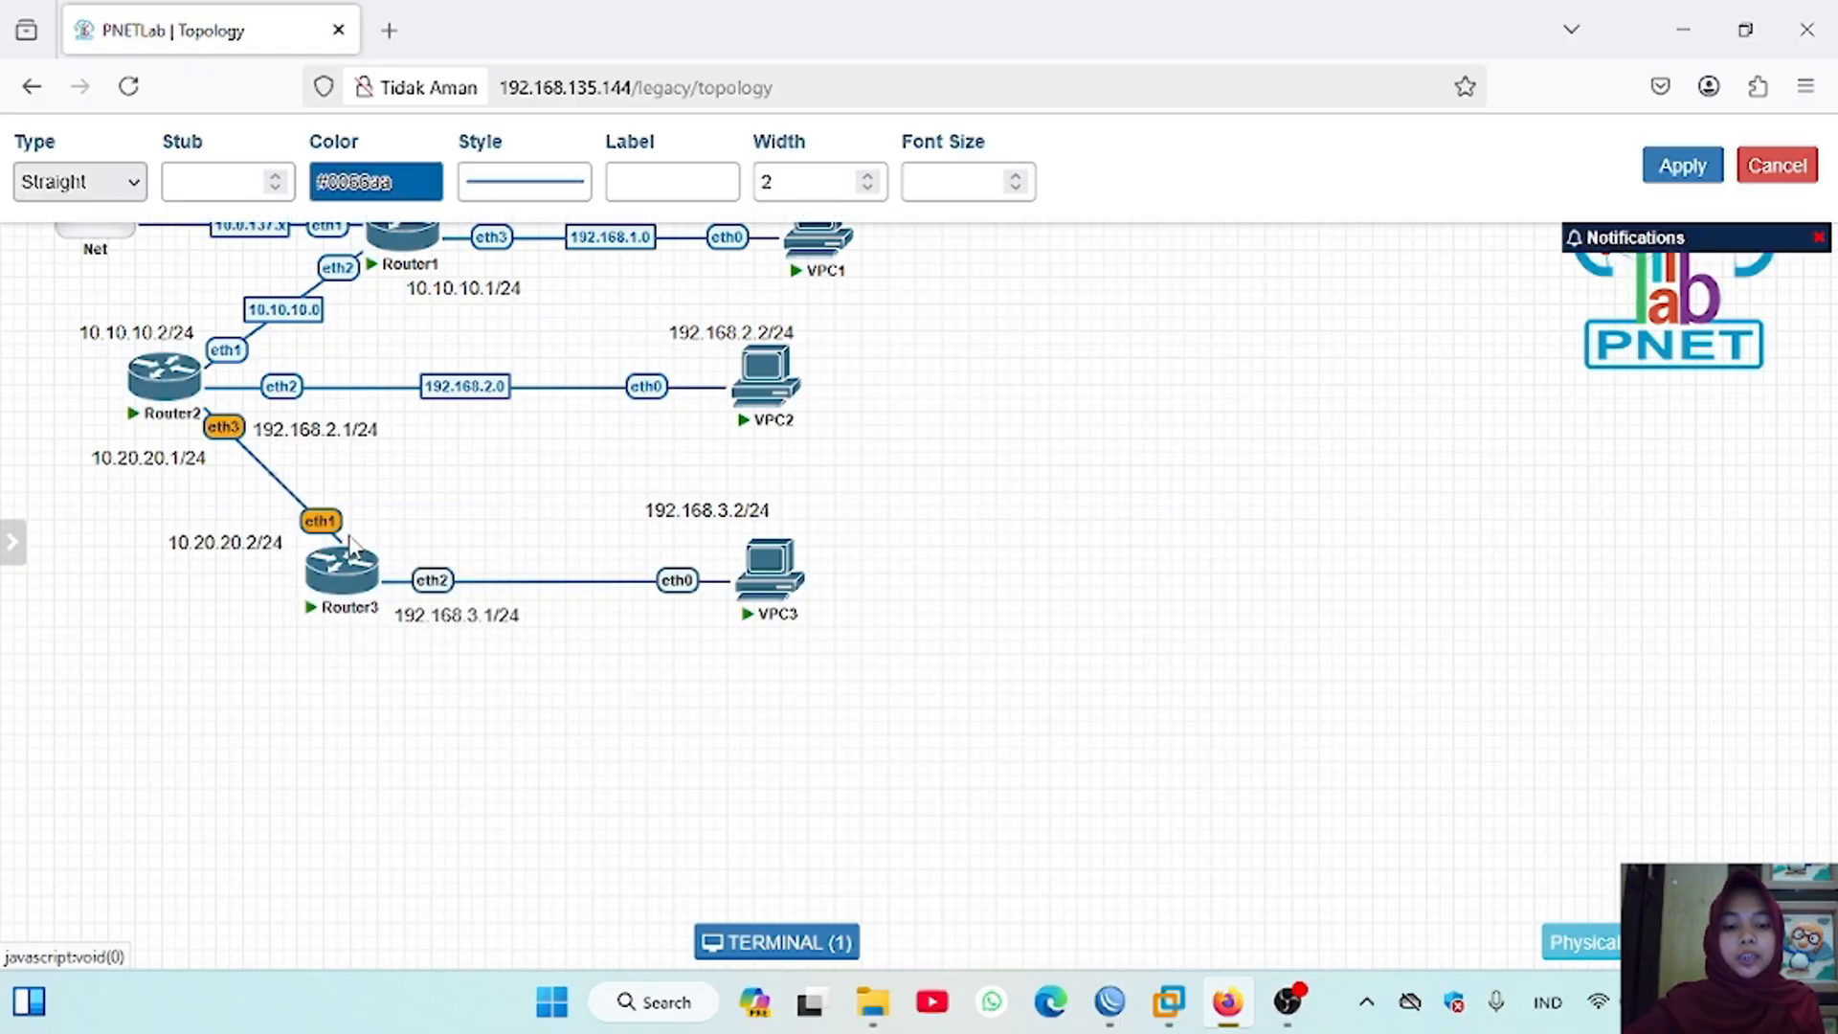
click(634, 182)
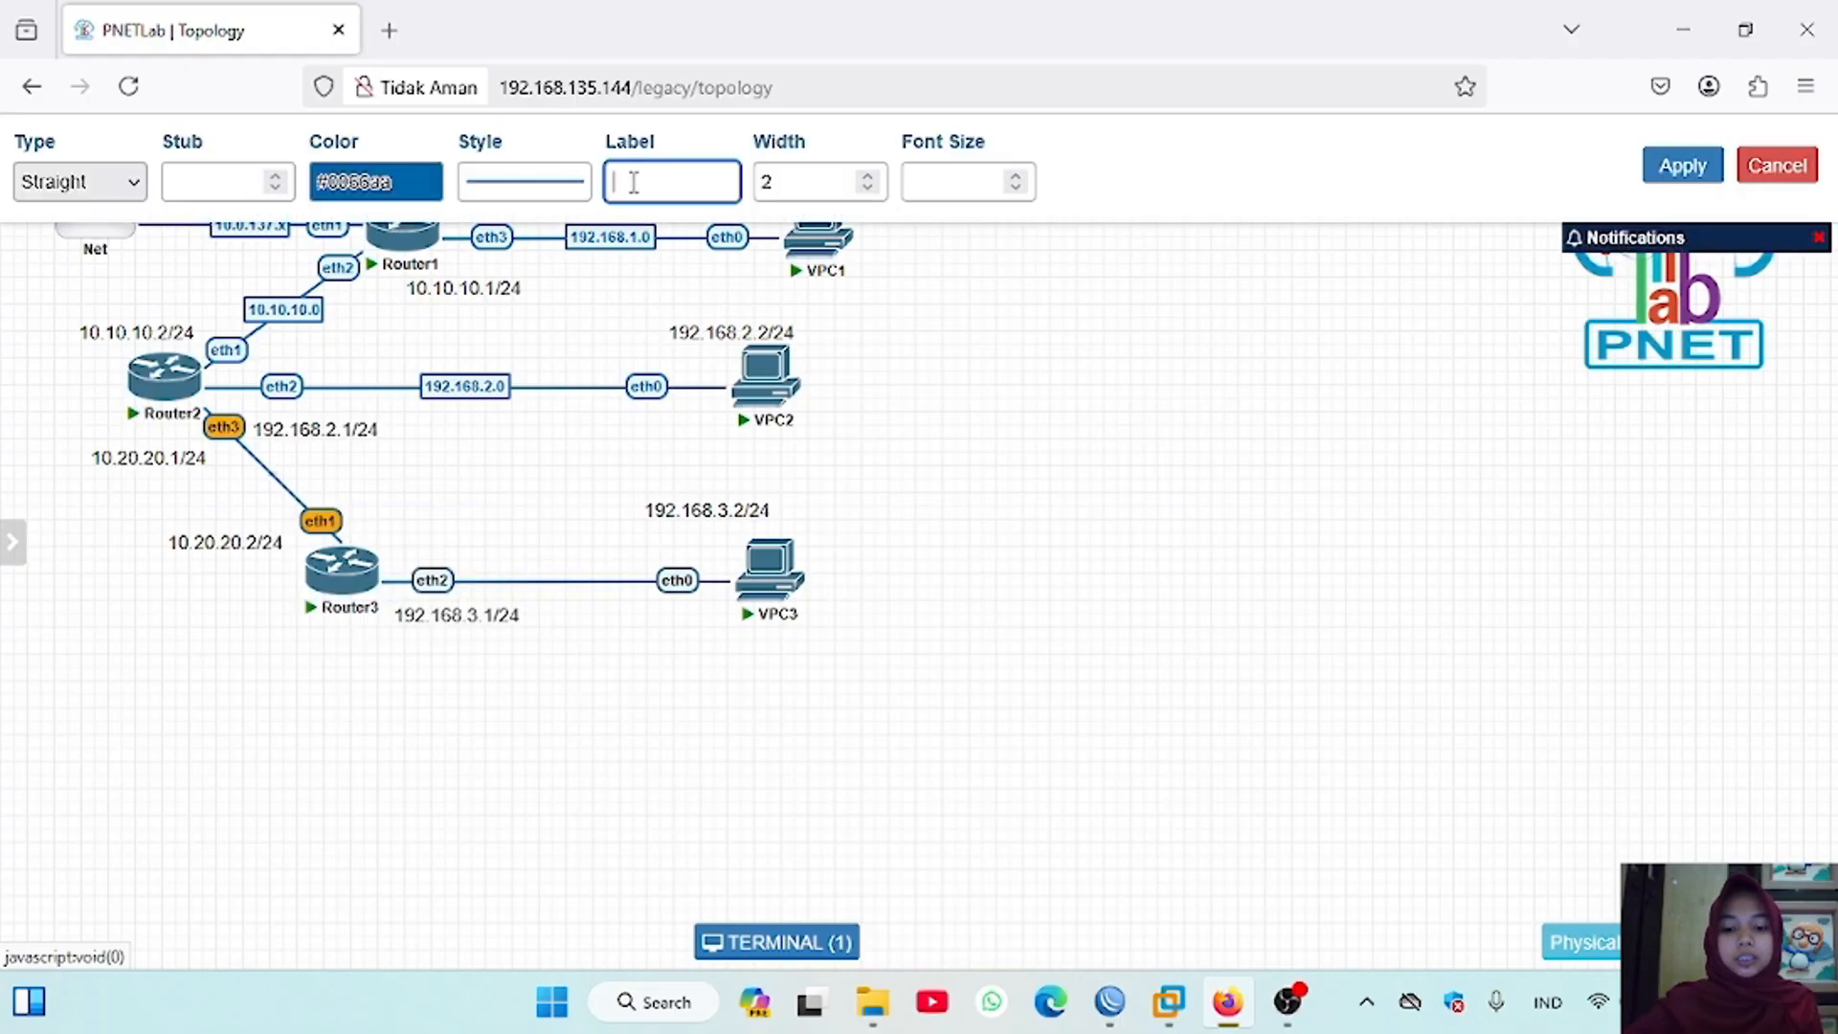
text(10.20.20.0)
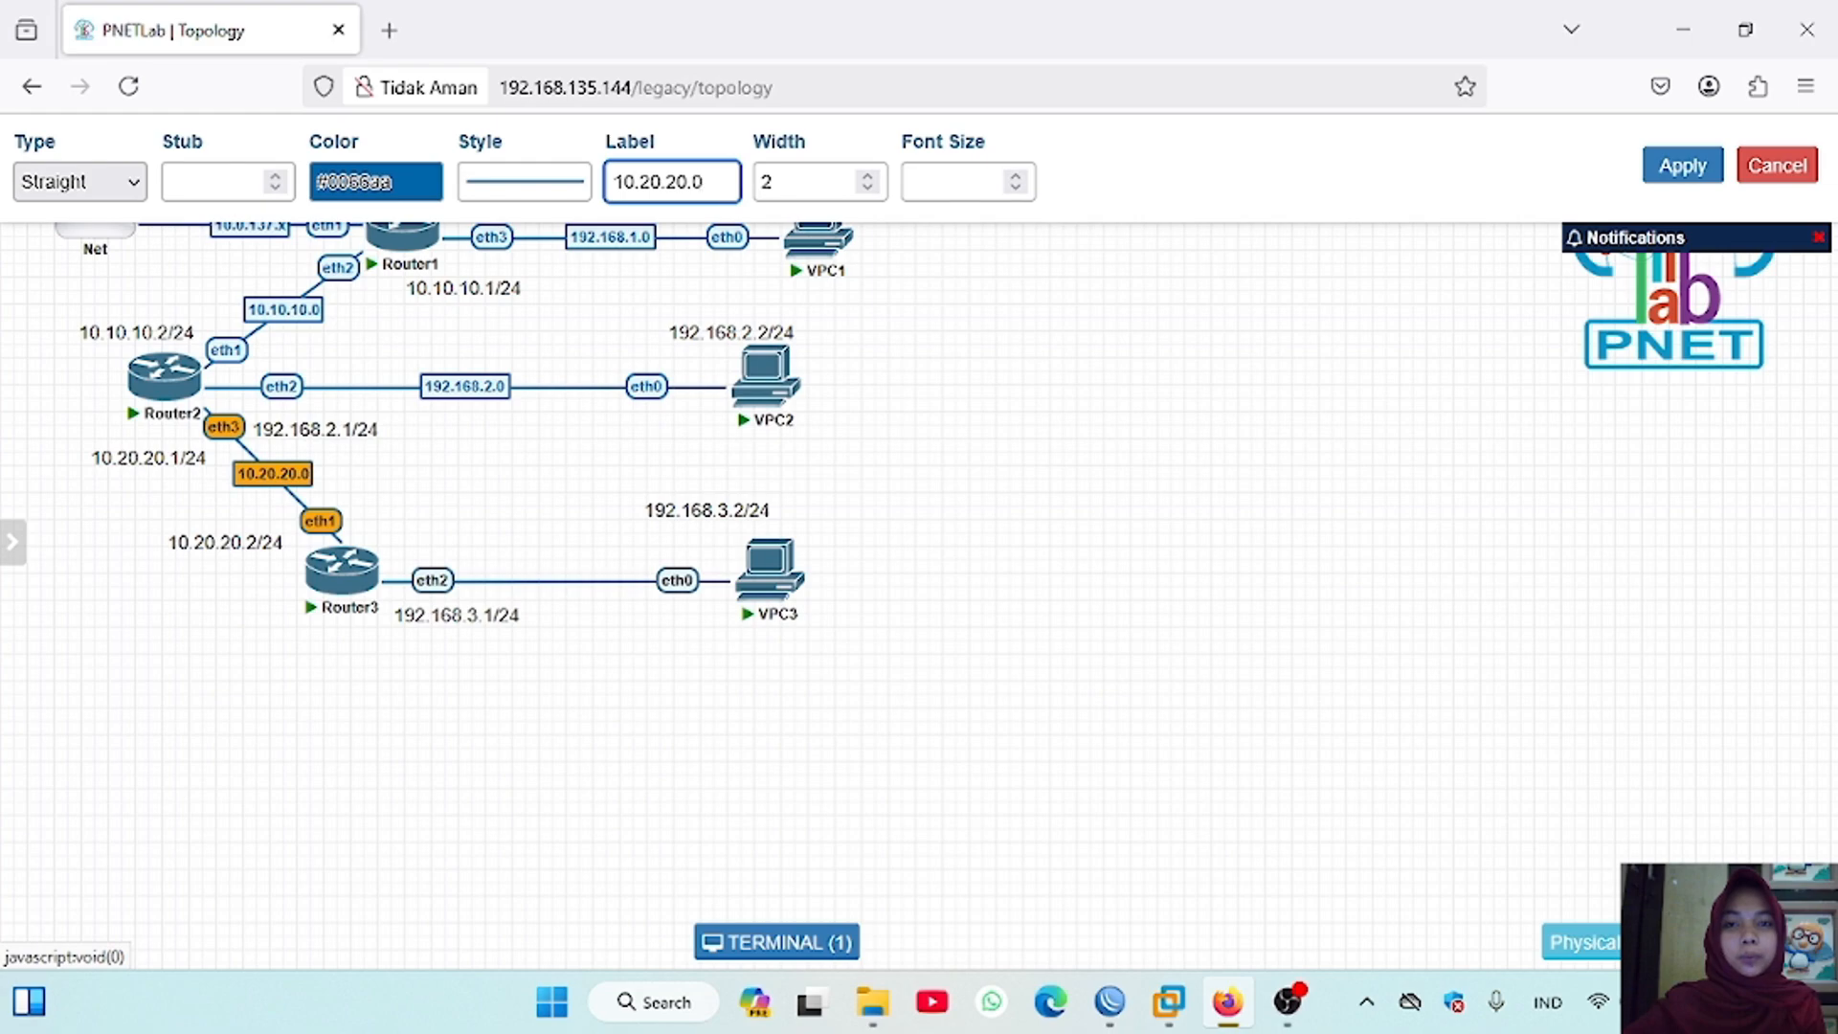
click(1681, 176)
Step: Label the connection between Router3's eth2 and VPC3's eth0 as 192.168.3.0
right_click(537, 583)
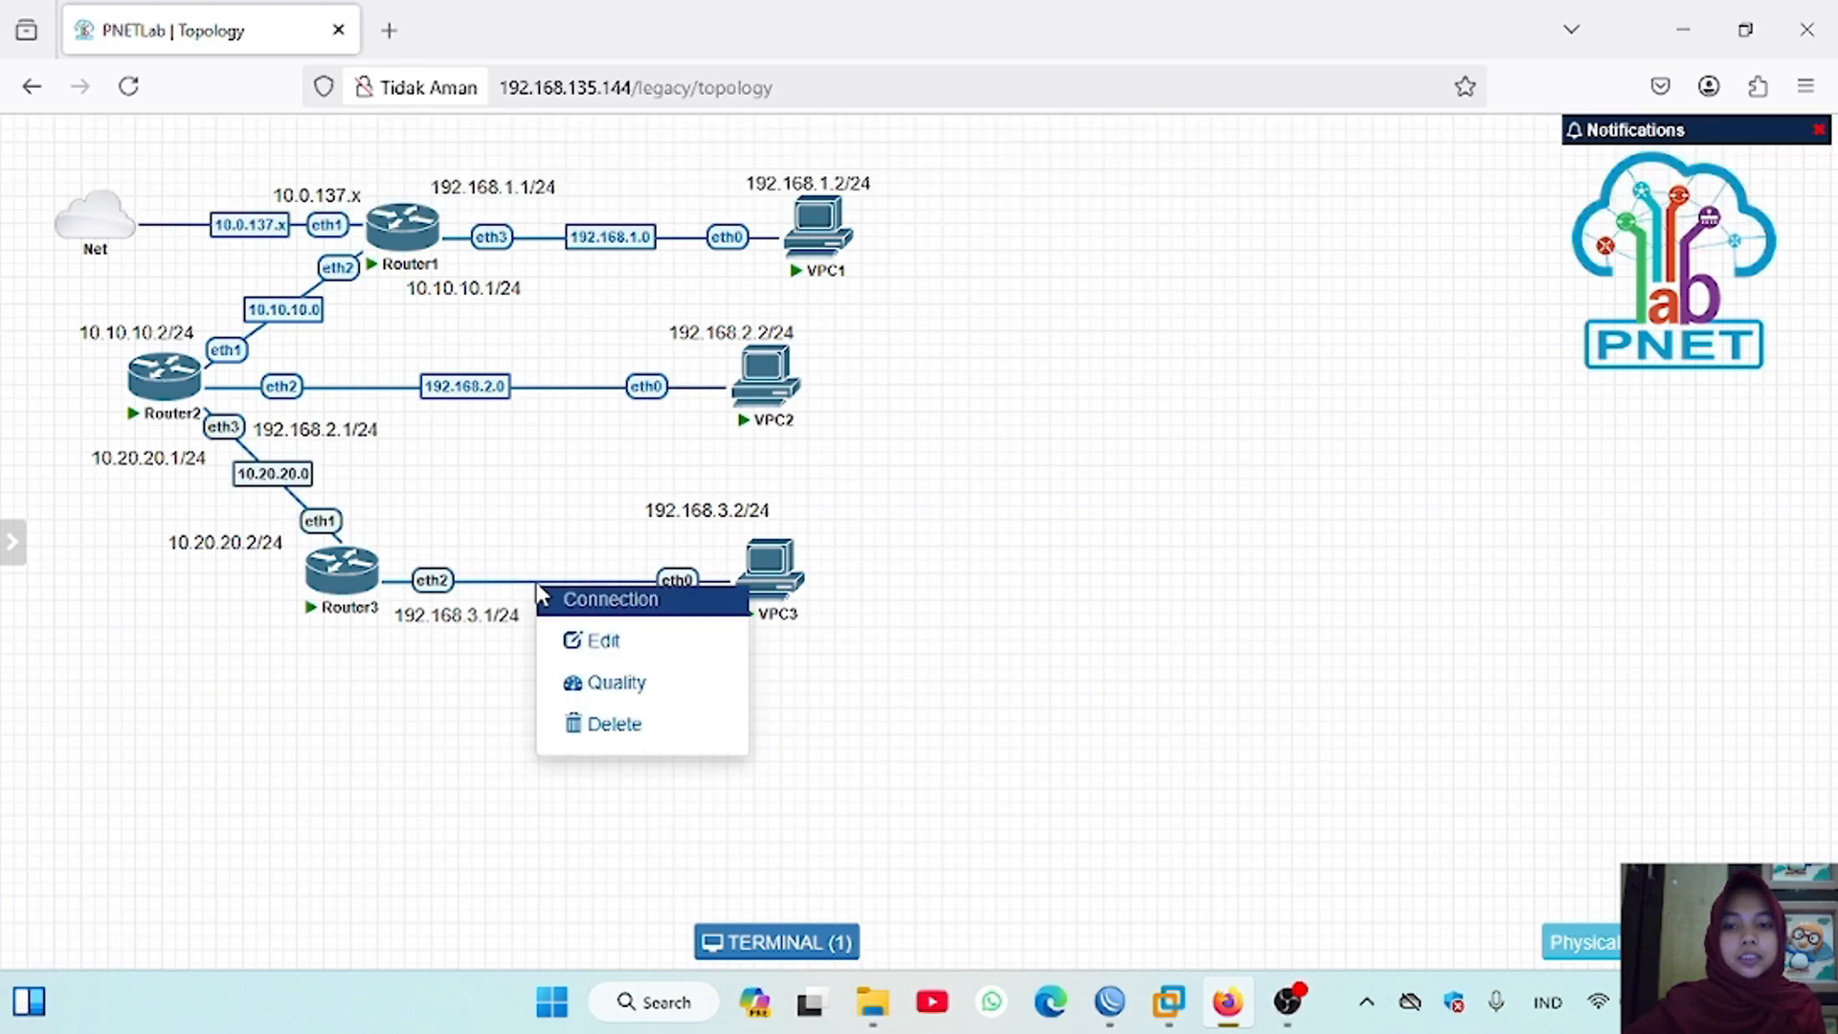
click(598, 641)
click(640, 182)
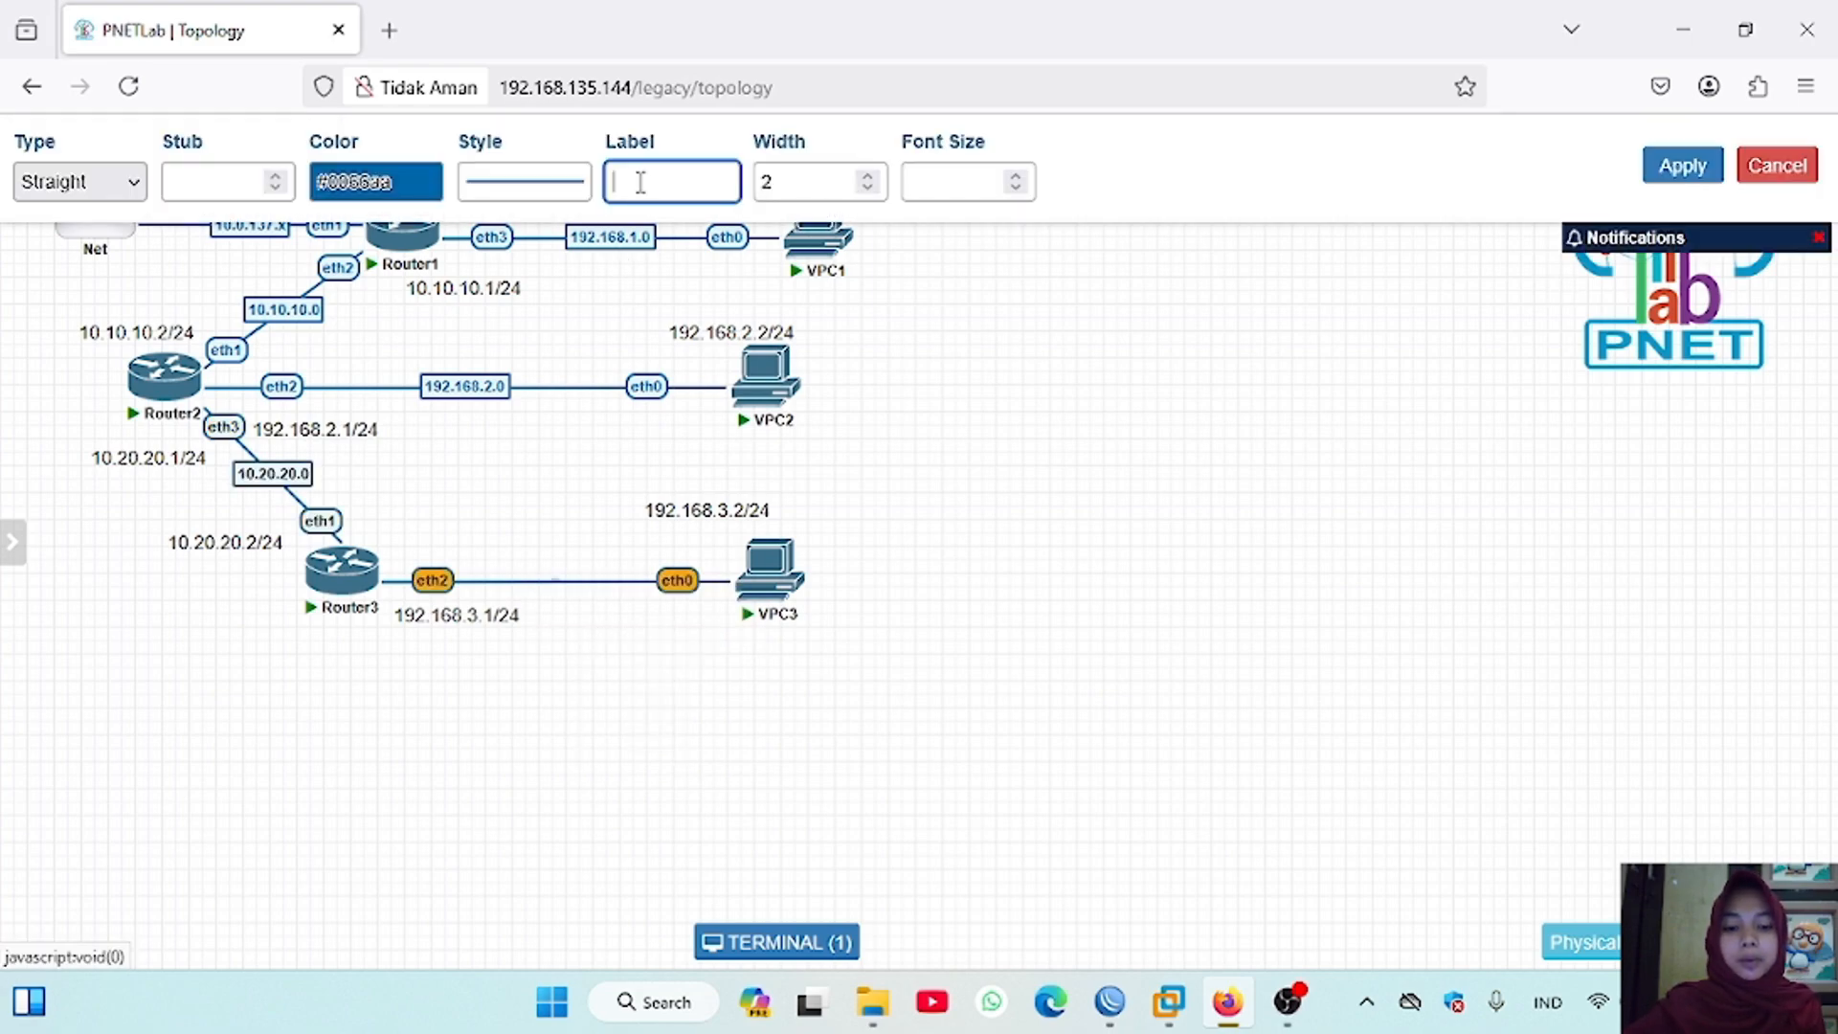
text(192.168.3.0)
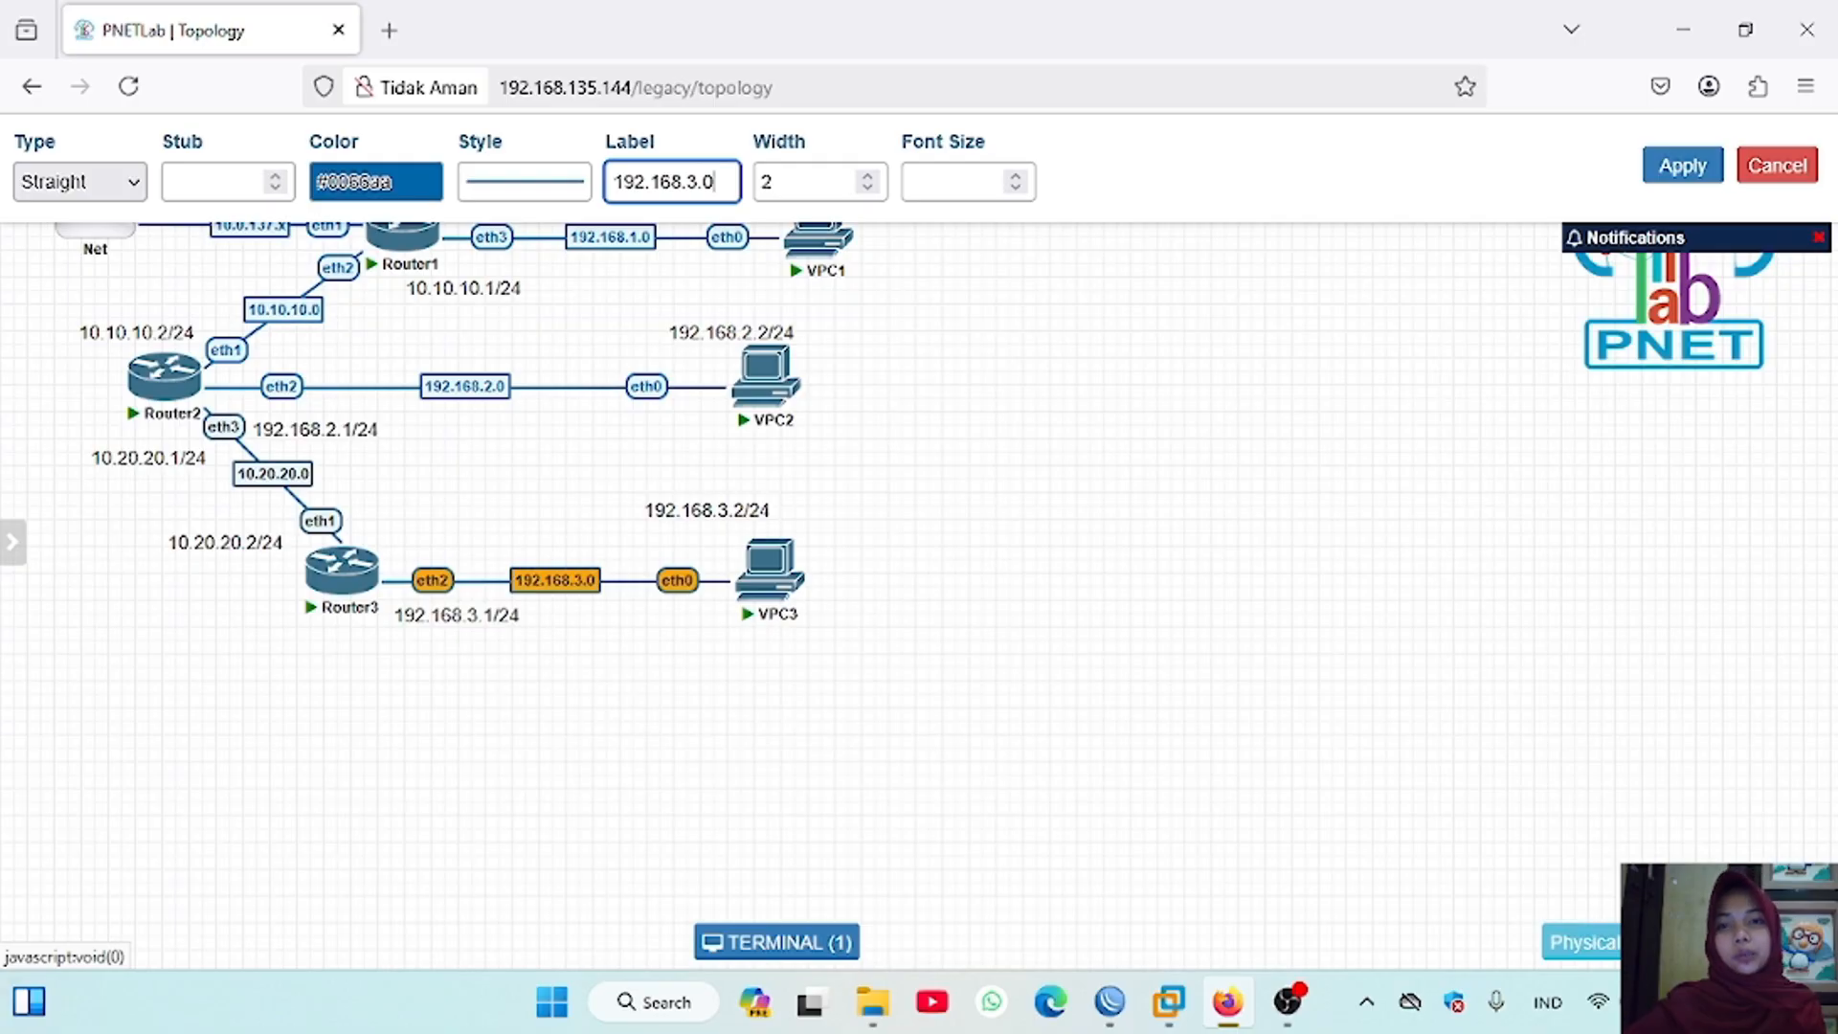
Step: Switch to Router1's WinBox session, launch a new WinBox from it, and connect to RoMON through agent 10.0.137.218
mouse_move(1109, 1002)
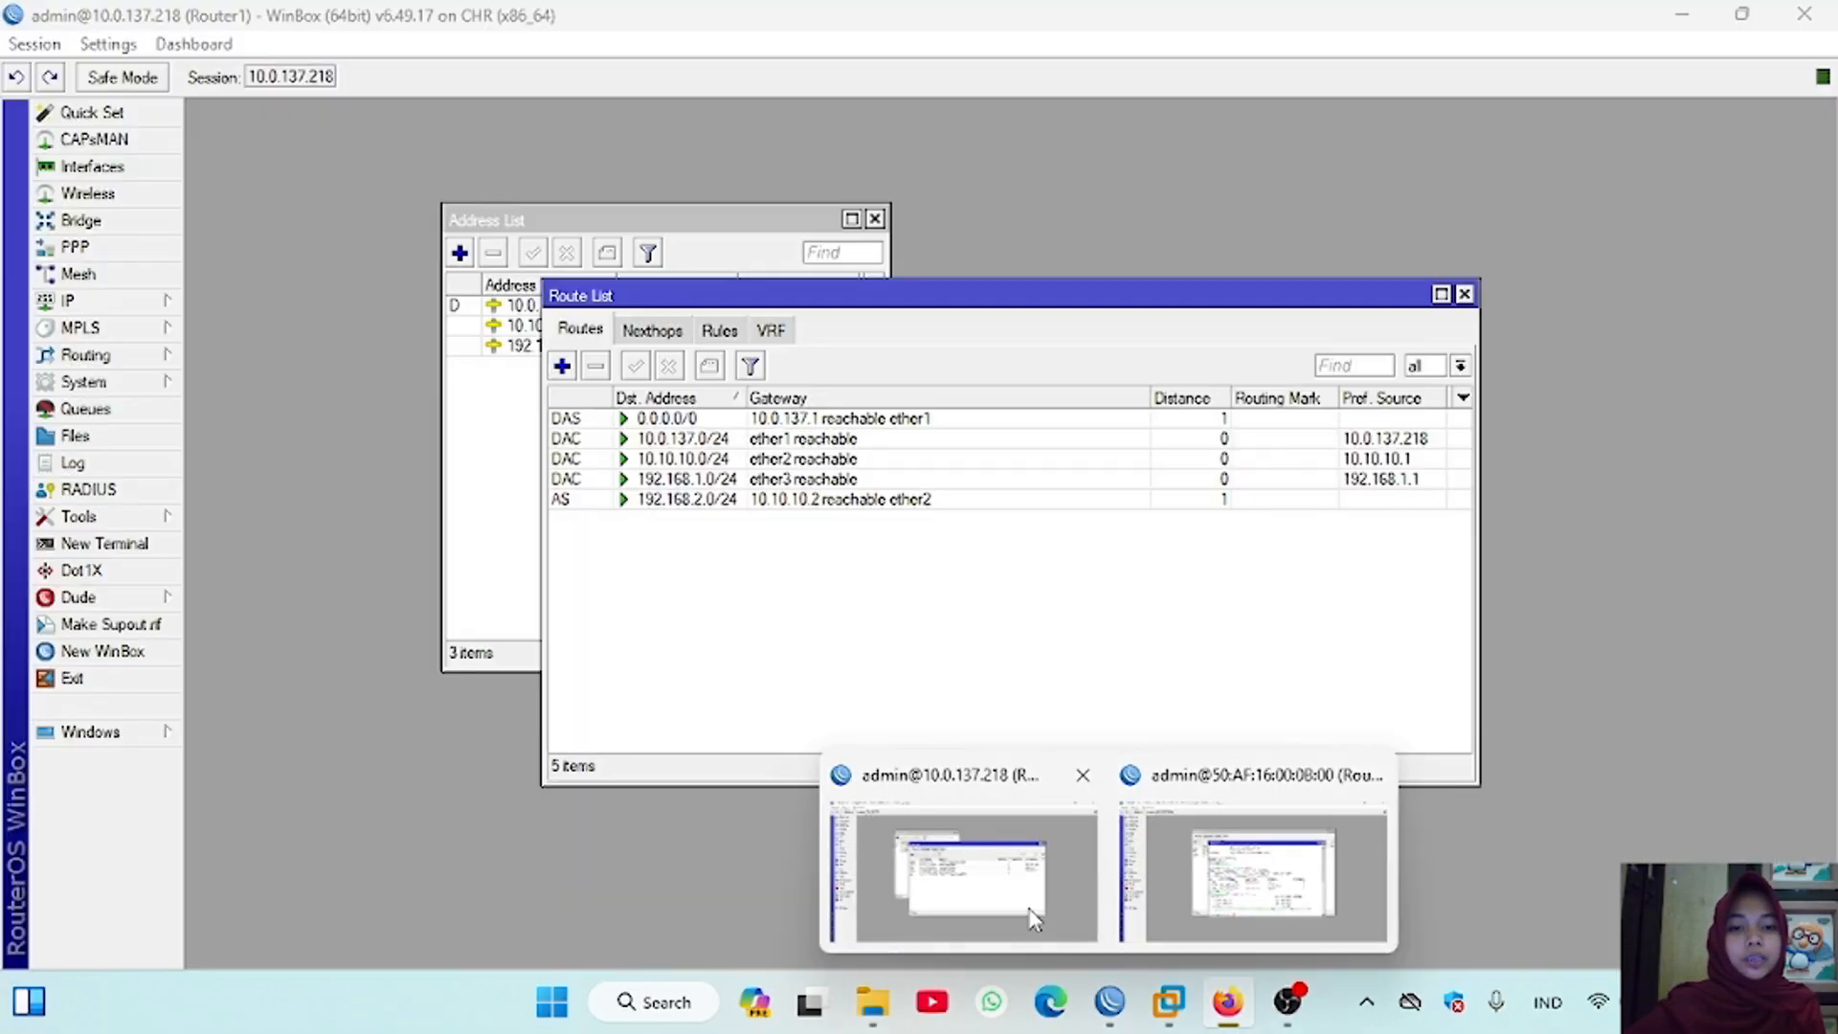
click(1029, 907)
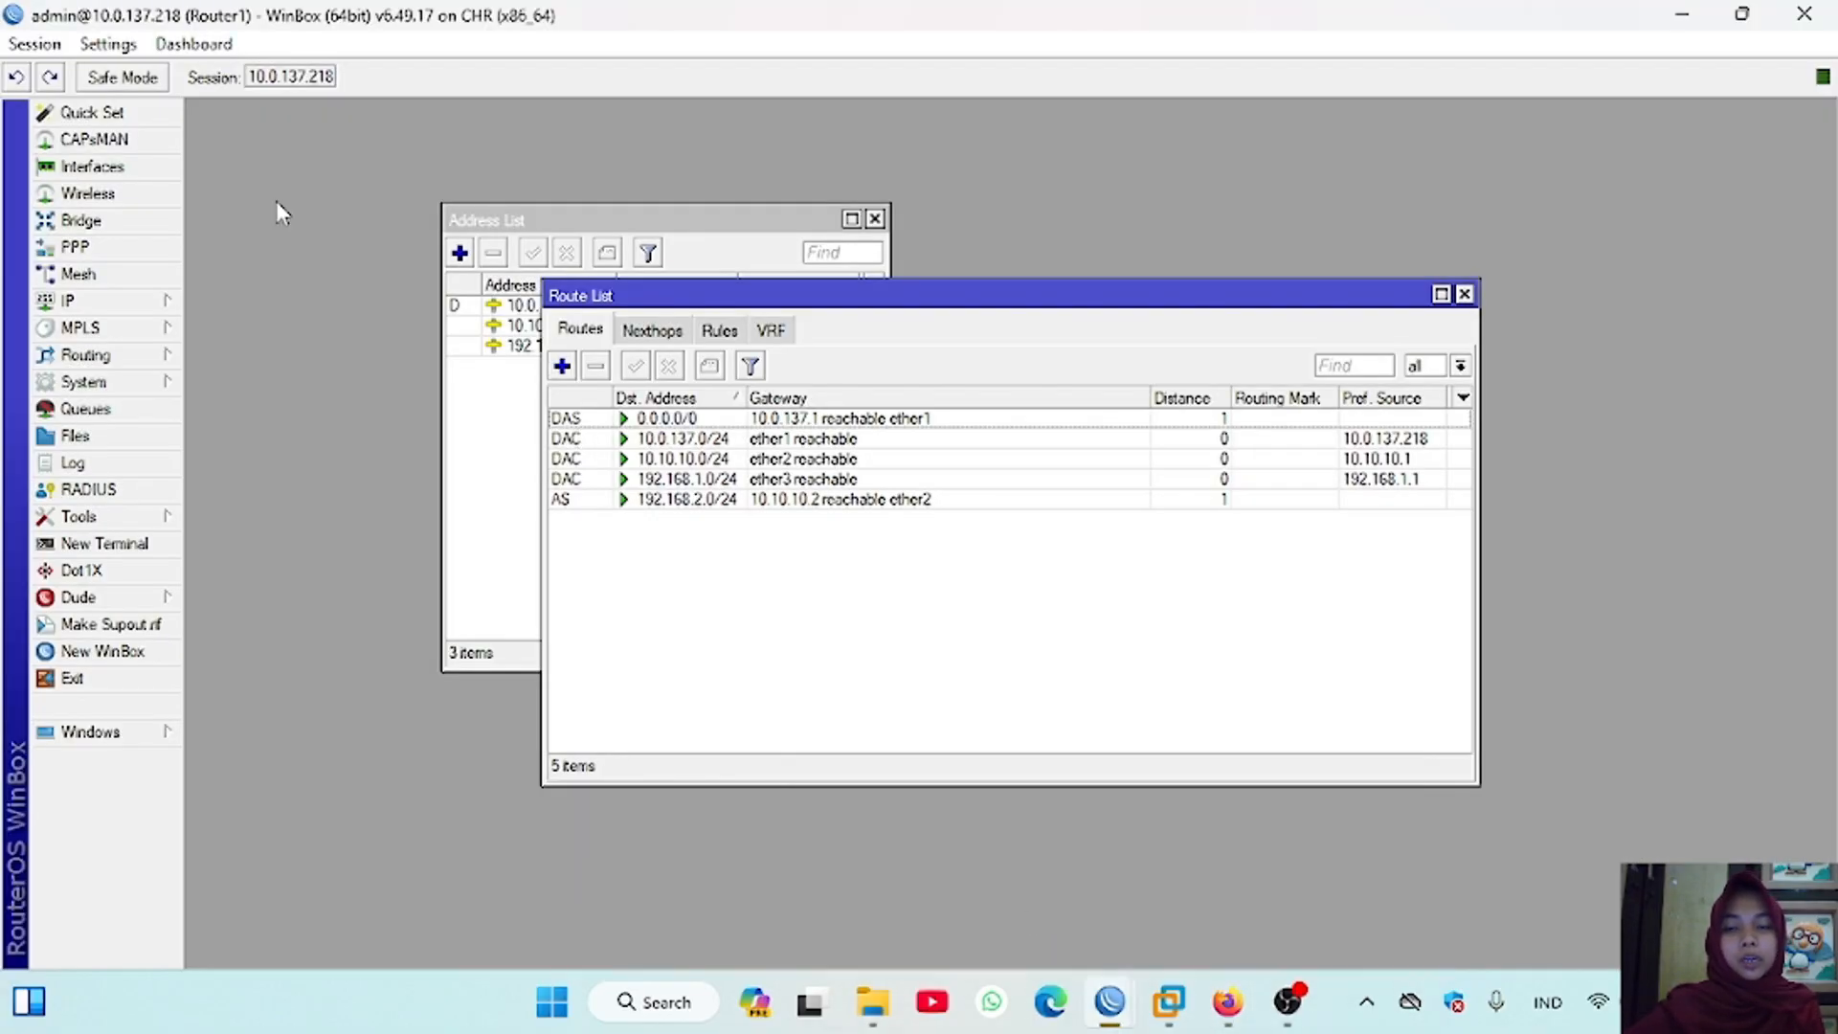
click(144, 653)
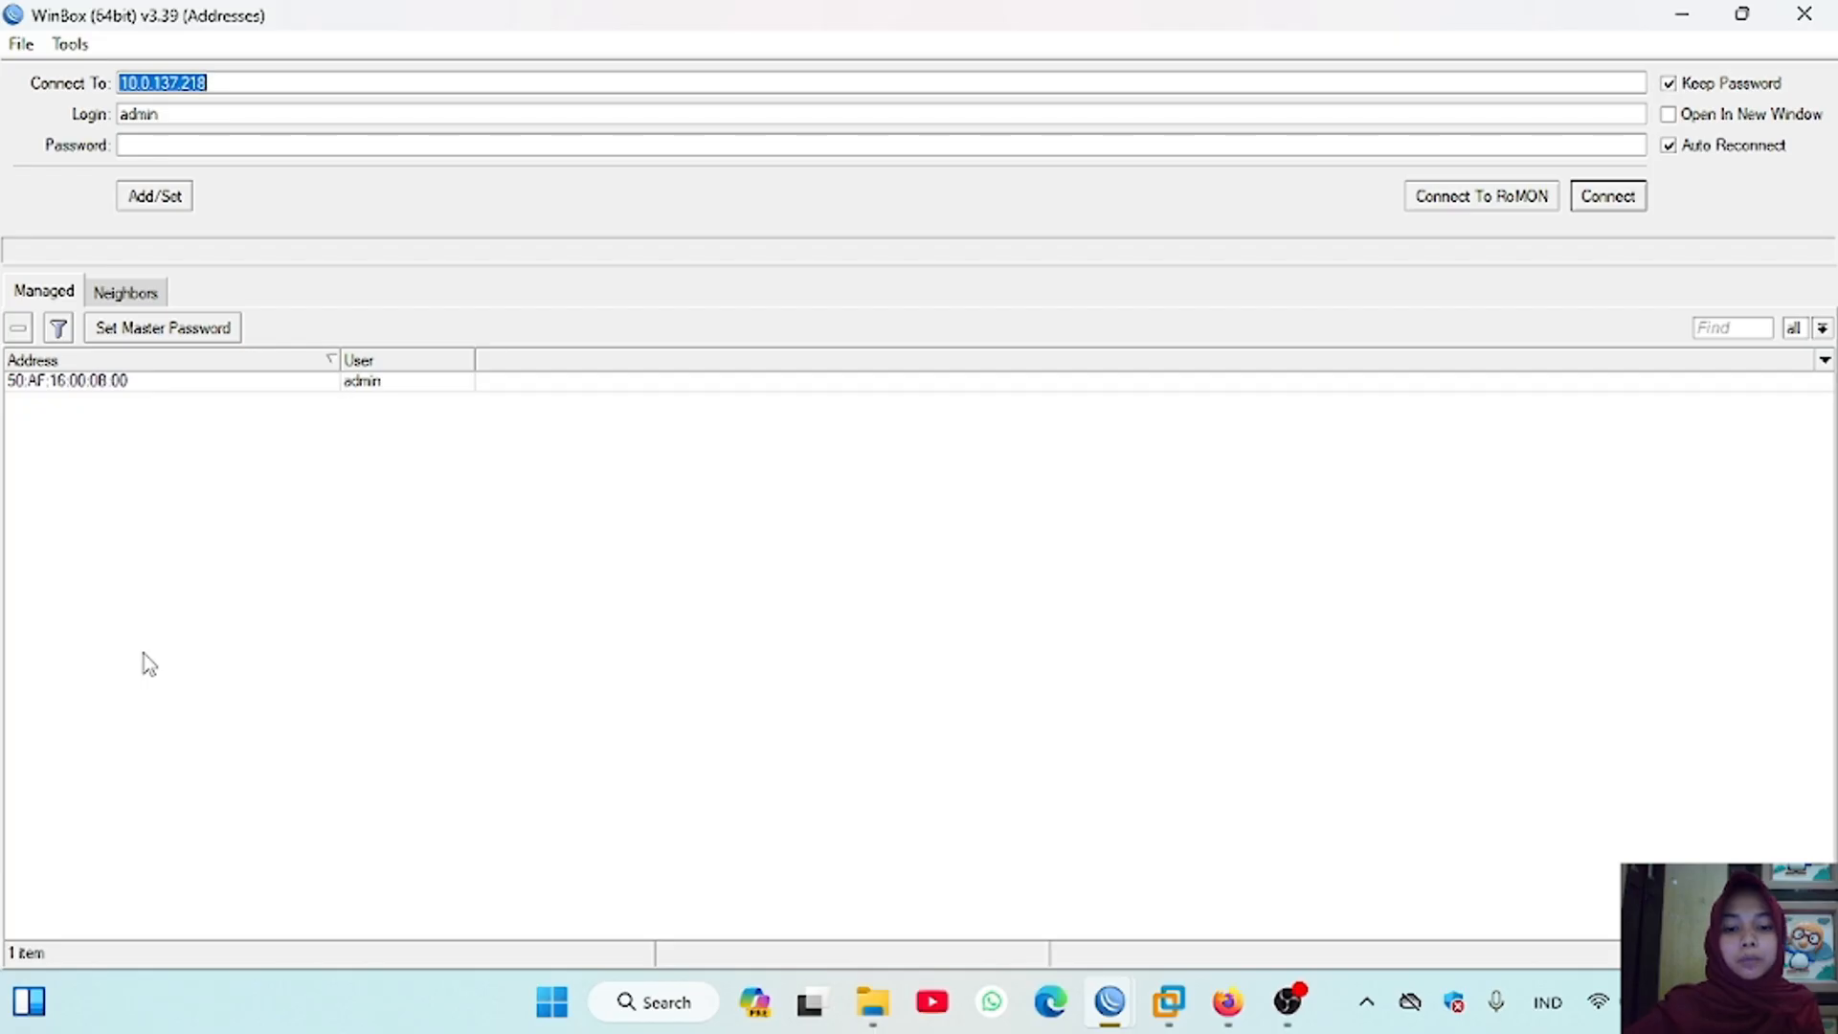
click(1484, 196)
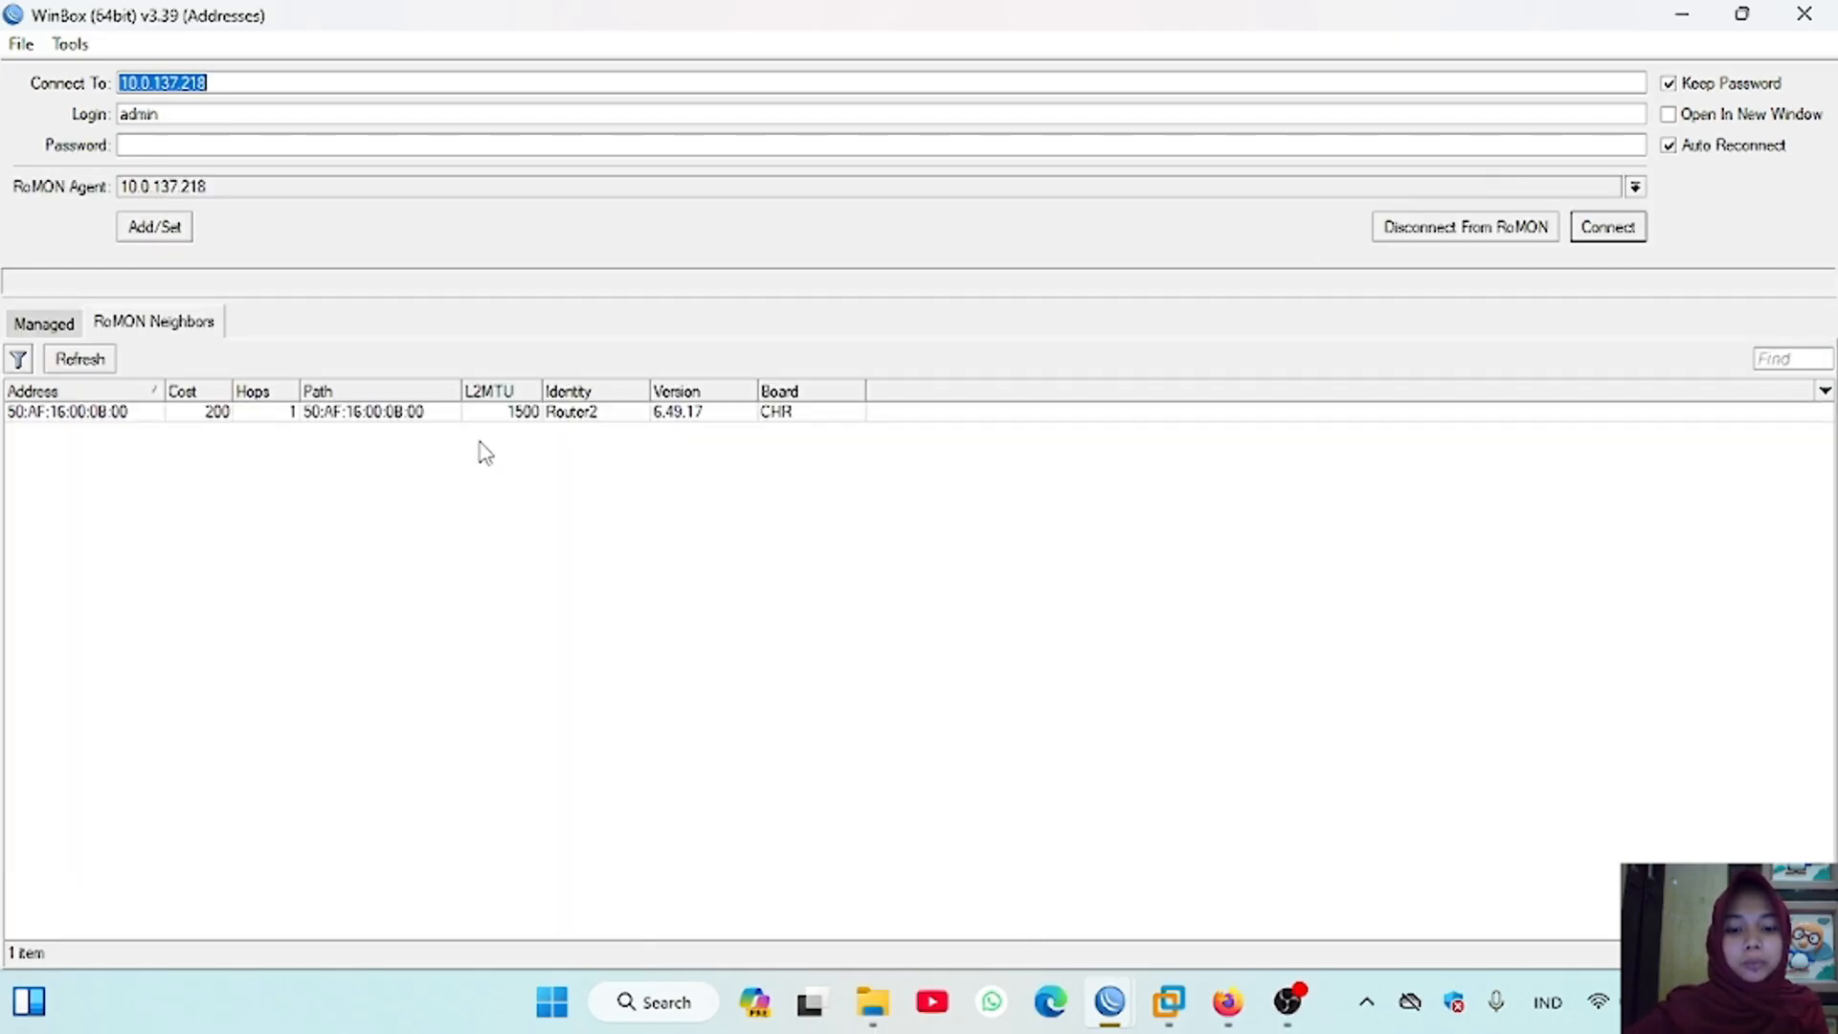
Step: Connect to Router3 from the RoMON neighbors as admin and maximize its session window
click(488, 411)
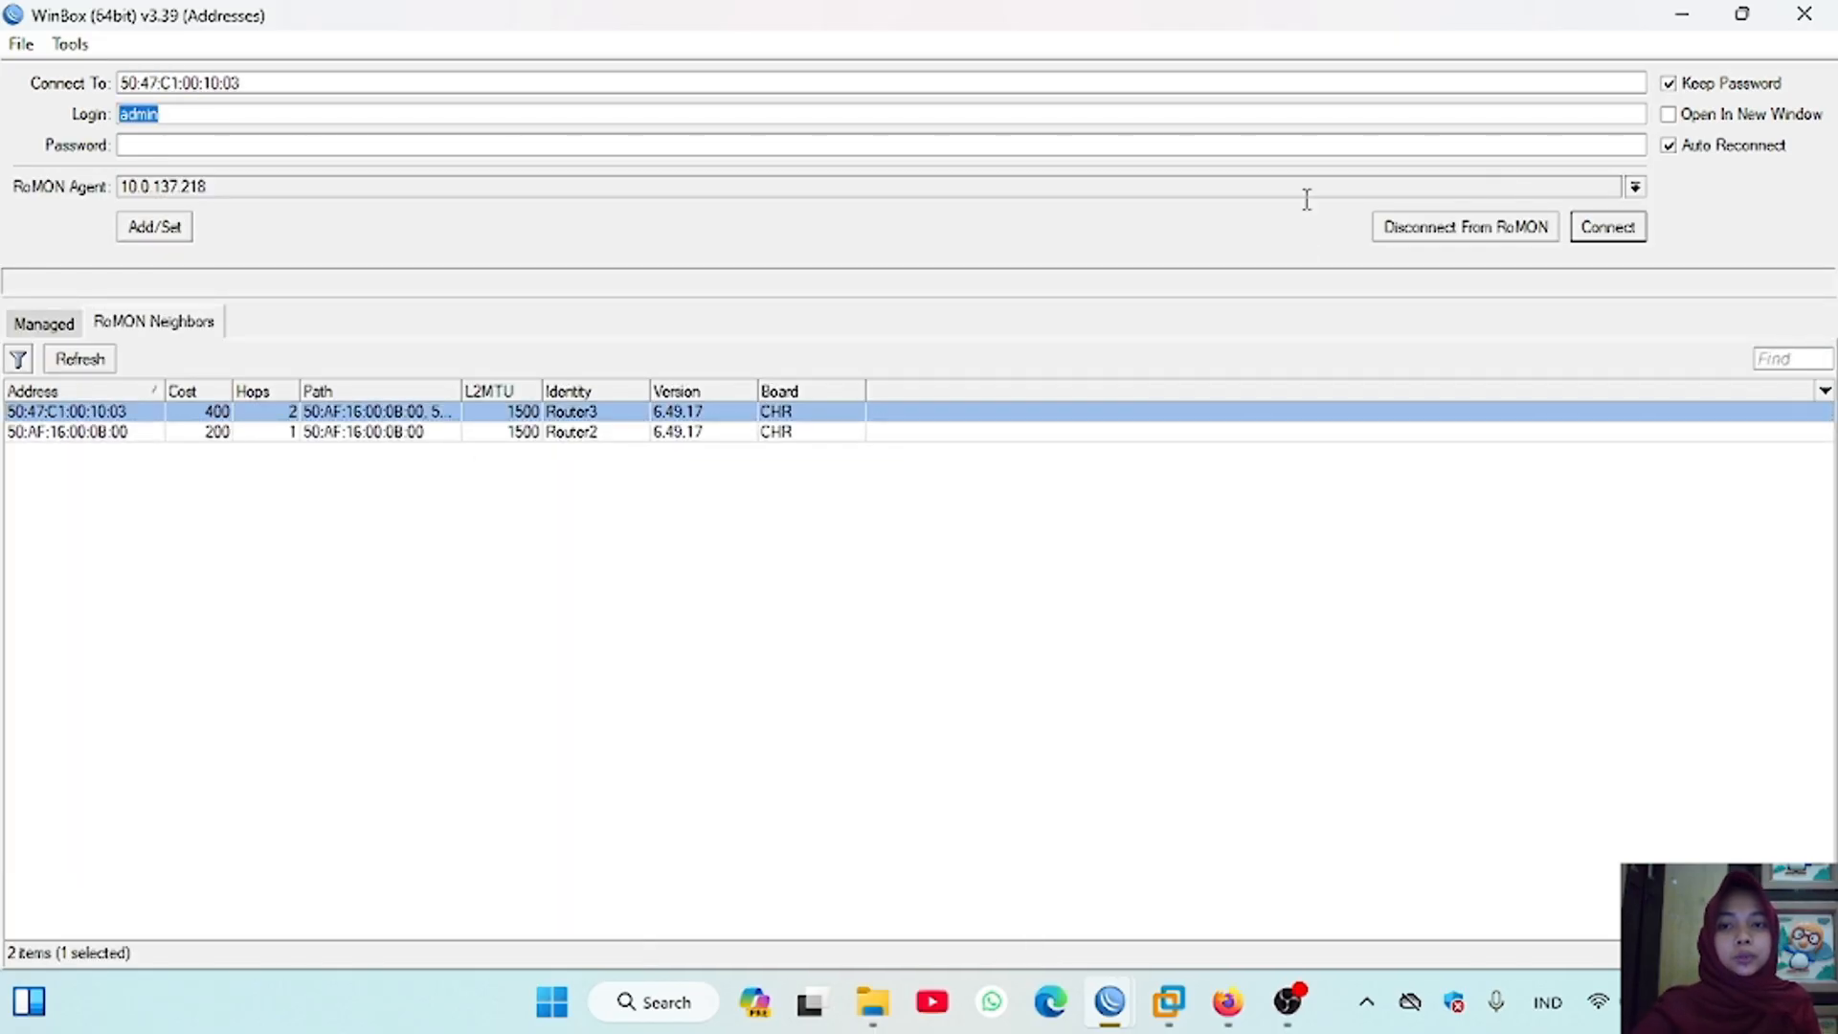
click(1609, 230)
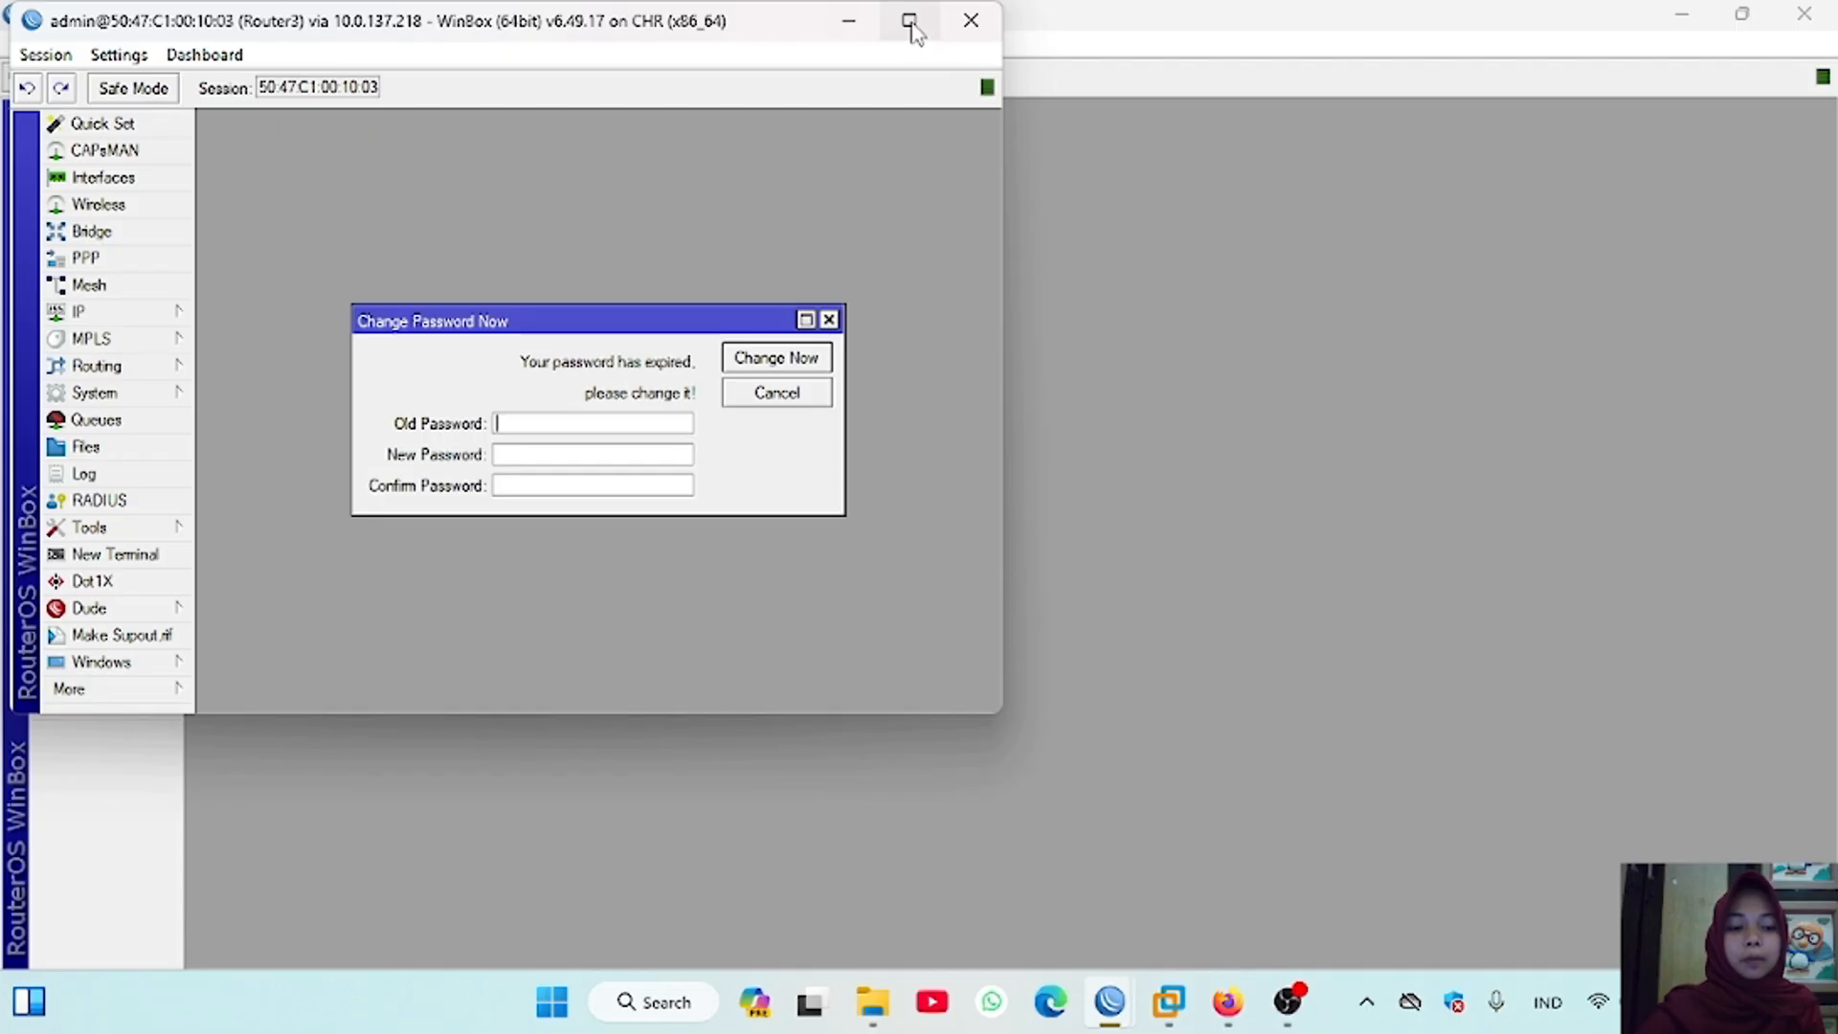
click(910, 23)
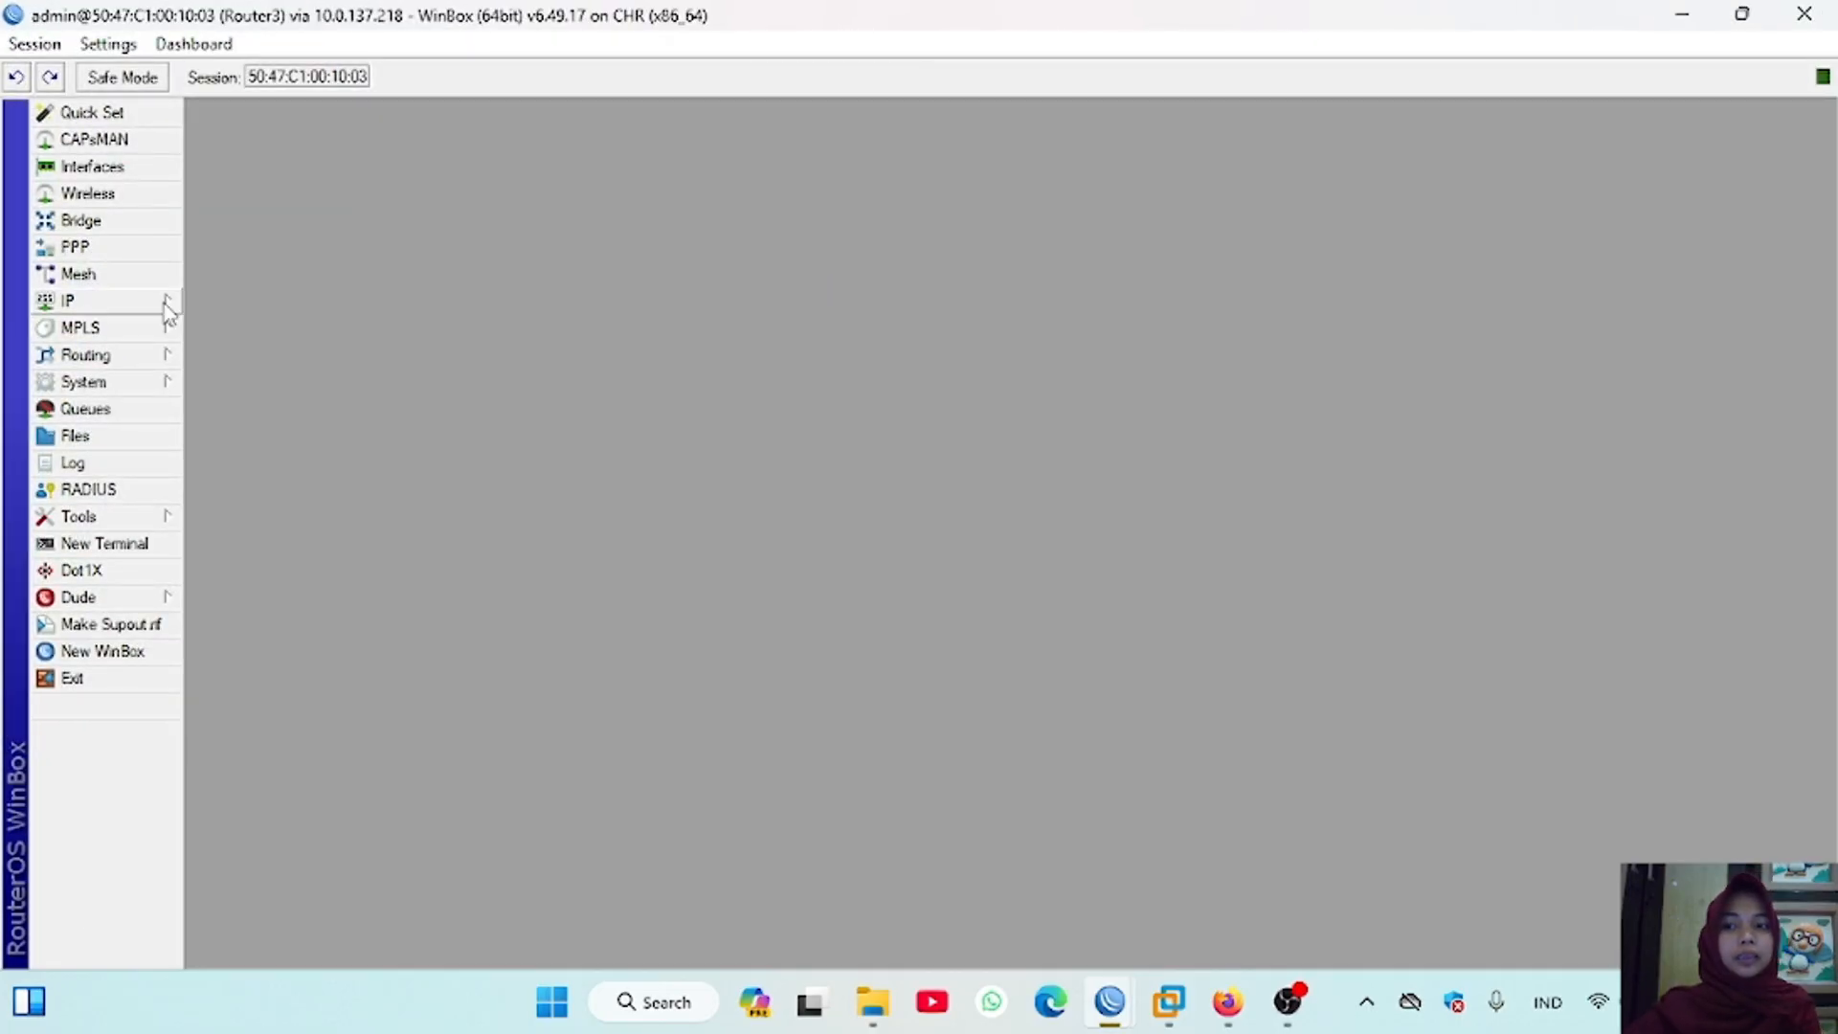
Step: Add the IP address 192.168.3.1/24 to Router3's ether2 interface
click(164, 302)
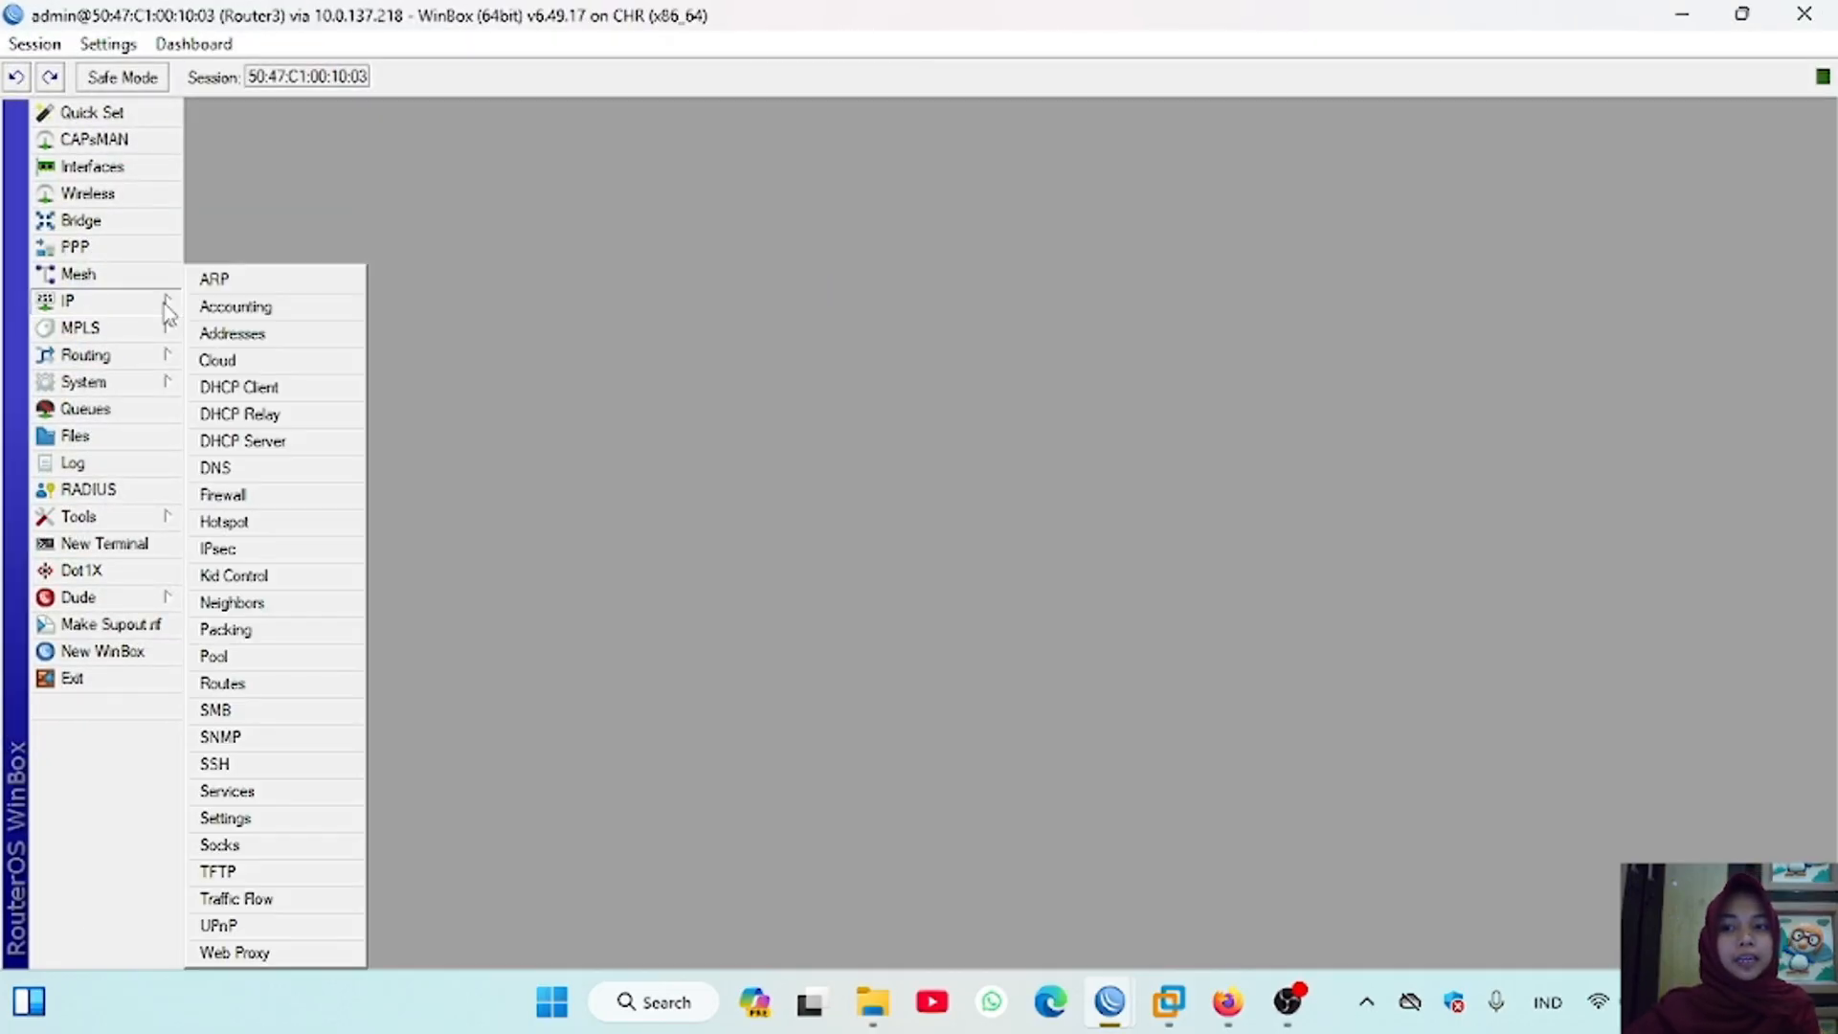
click(231, 333)
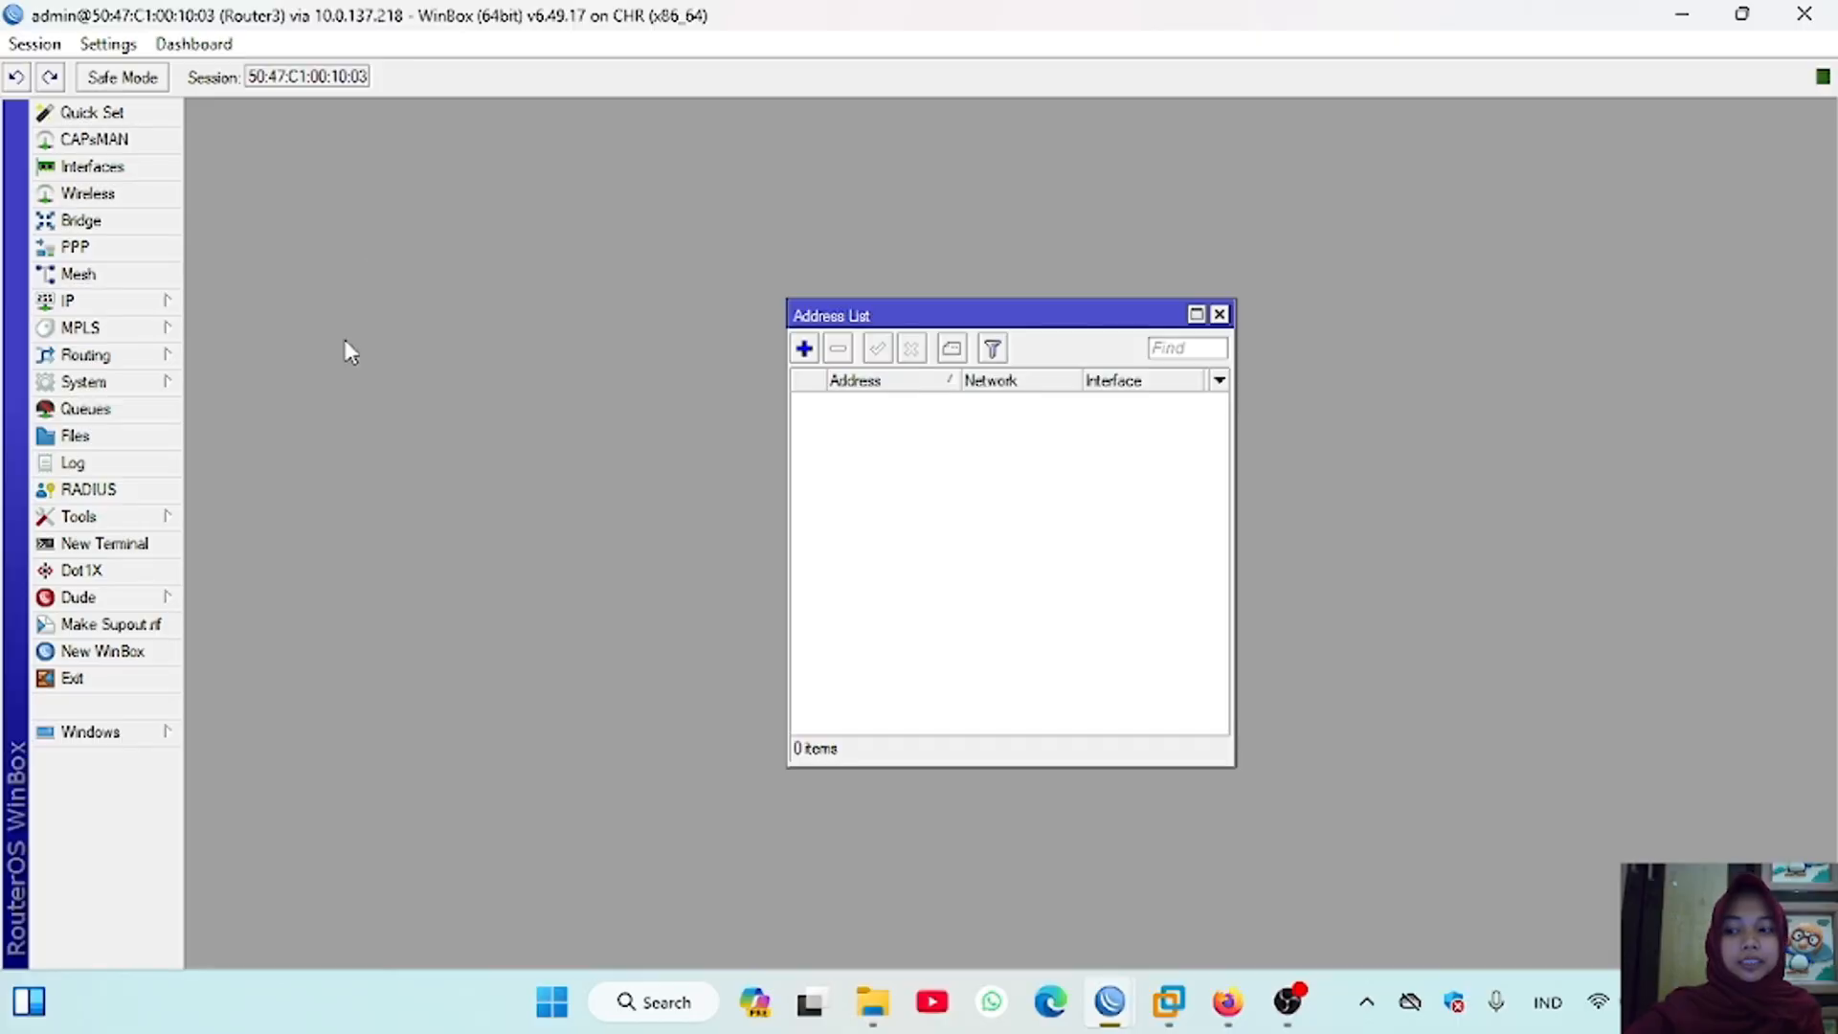
click(346, 350)
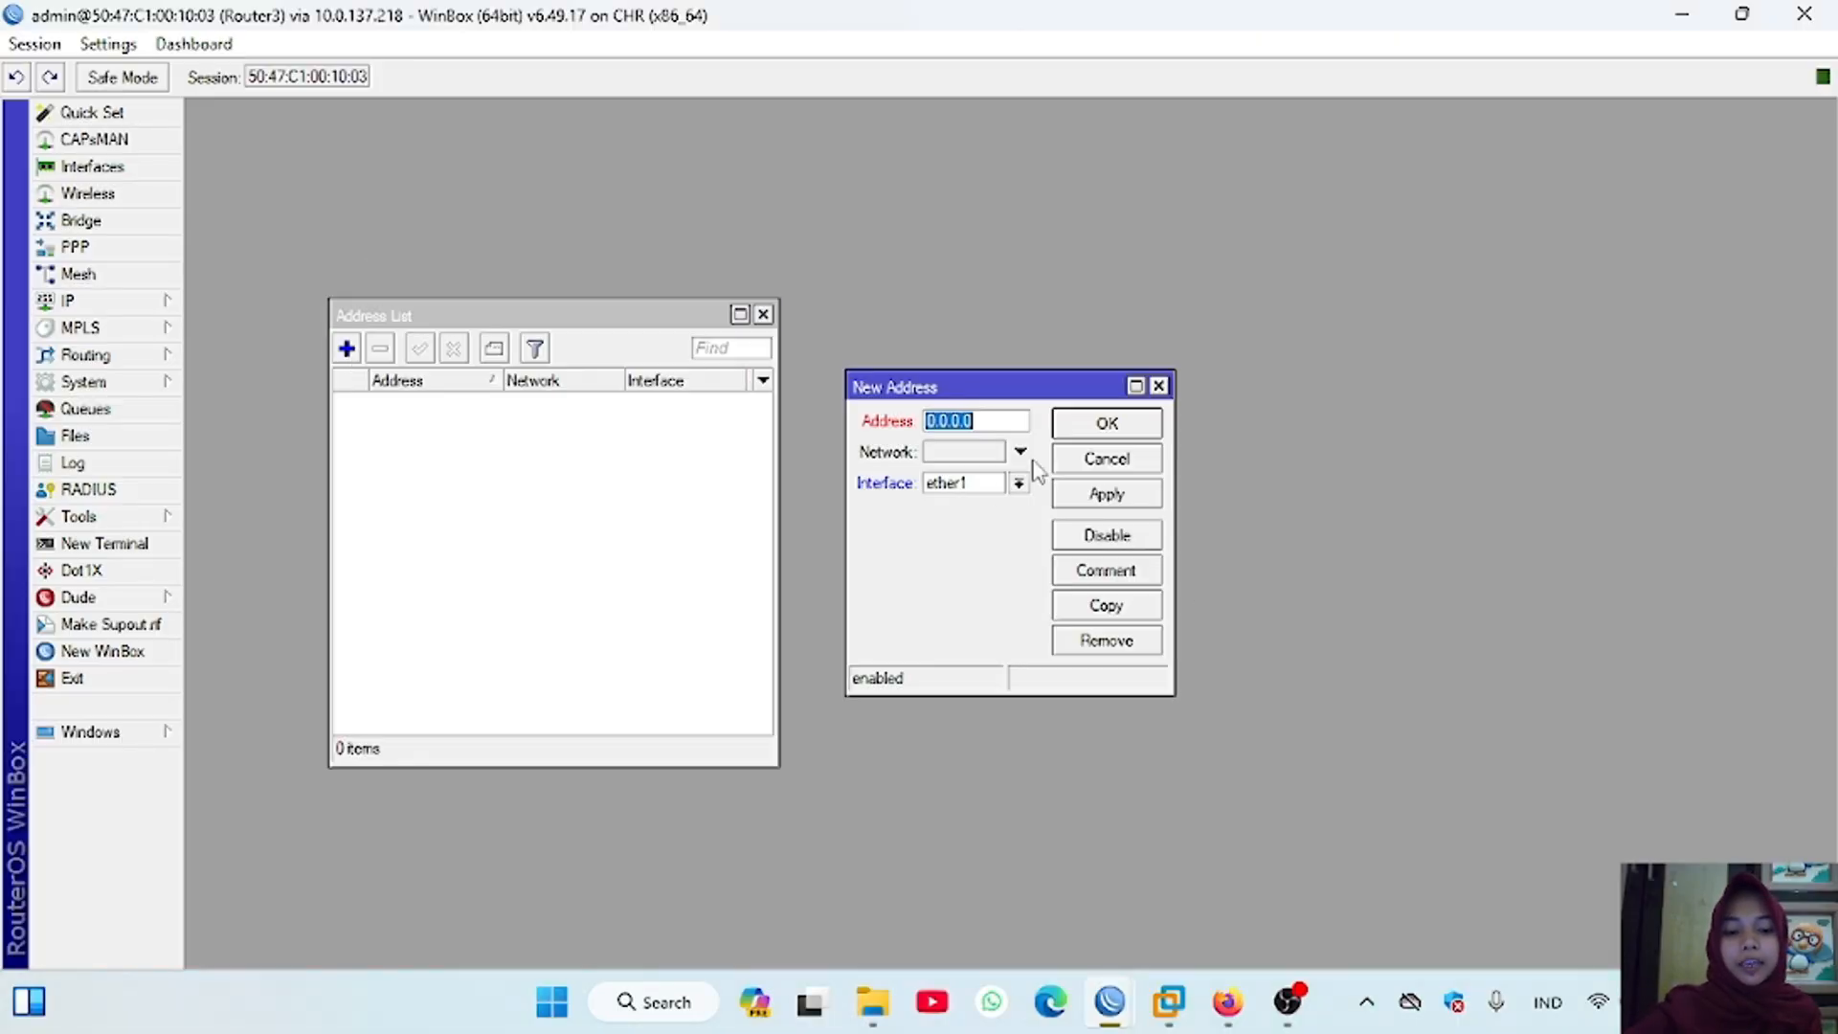
text(192.168.3.1/24)
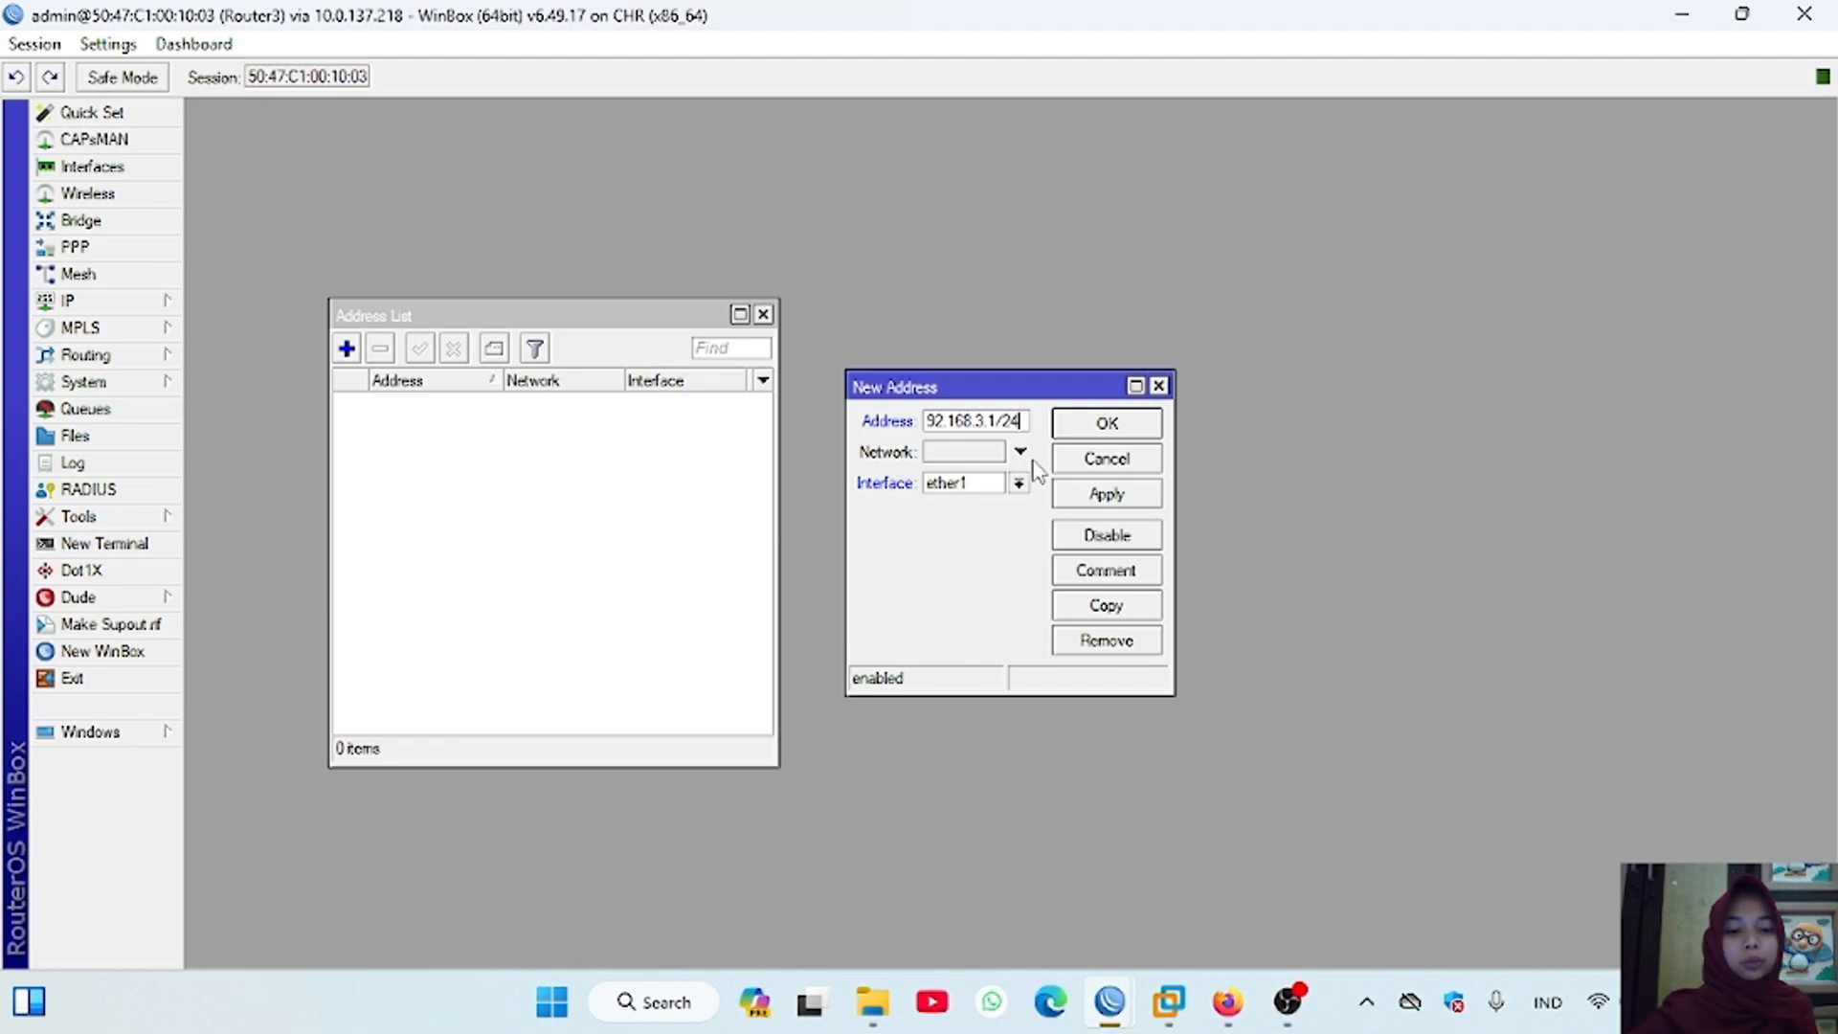
click(1019, 482)
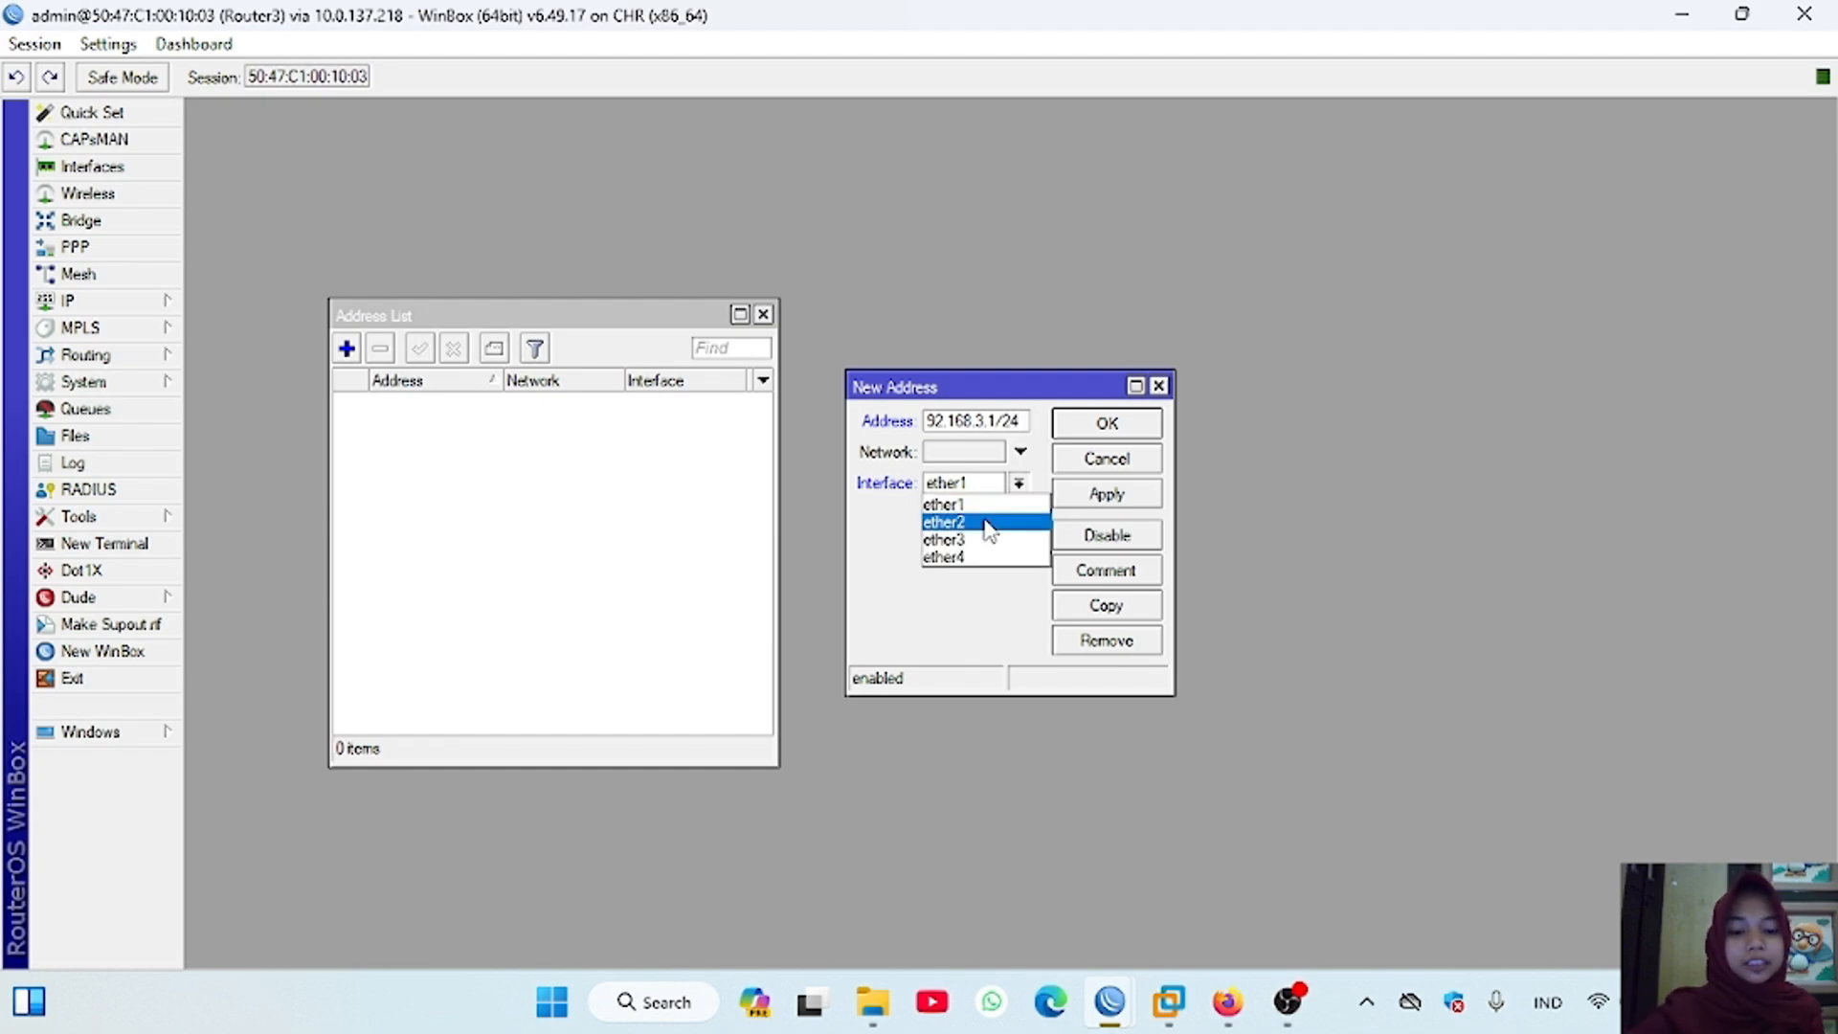
click(986, 522)
click(1118, 501)
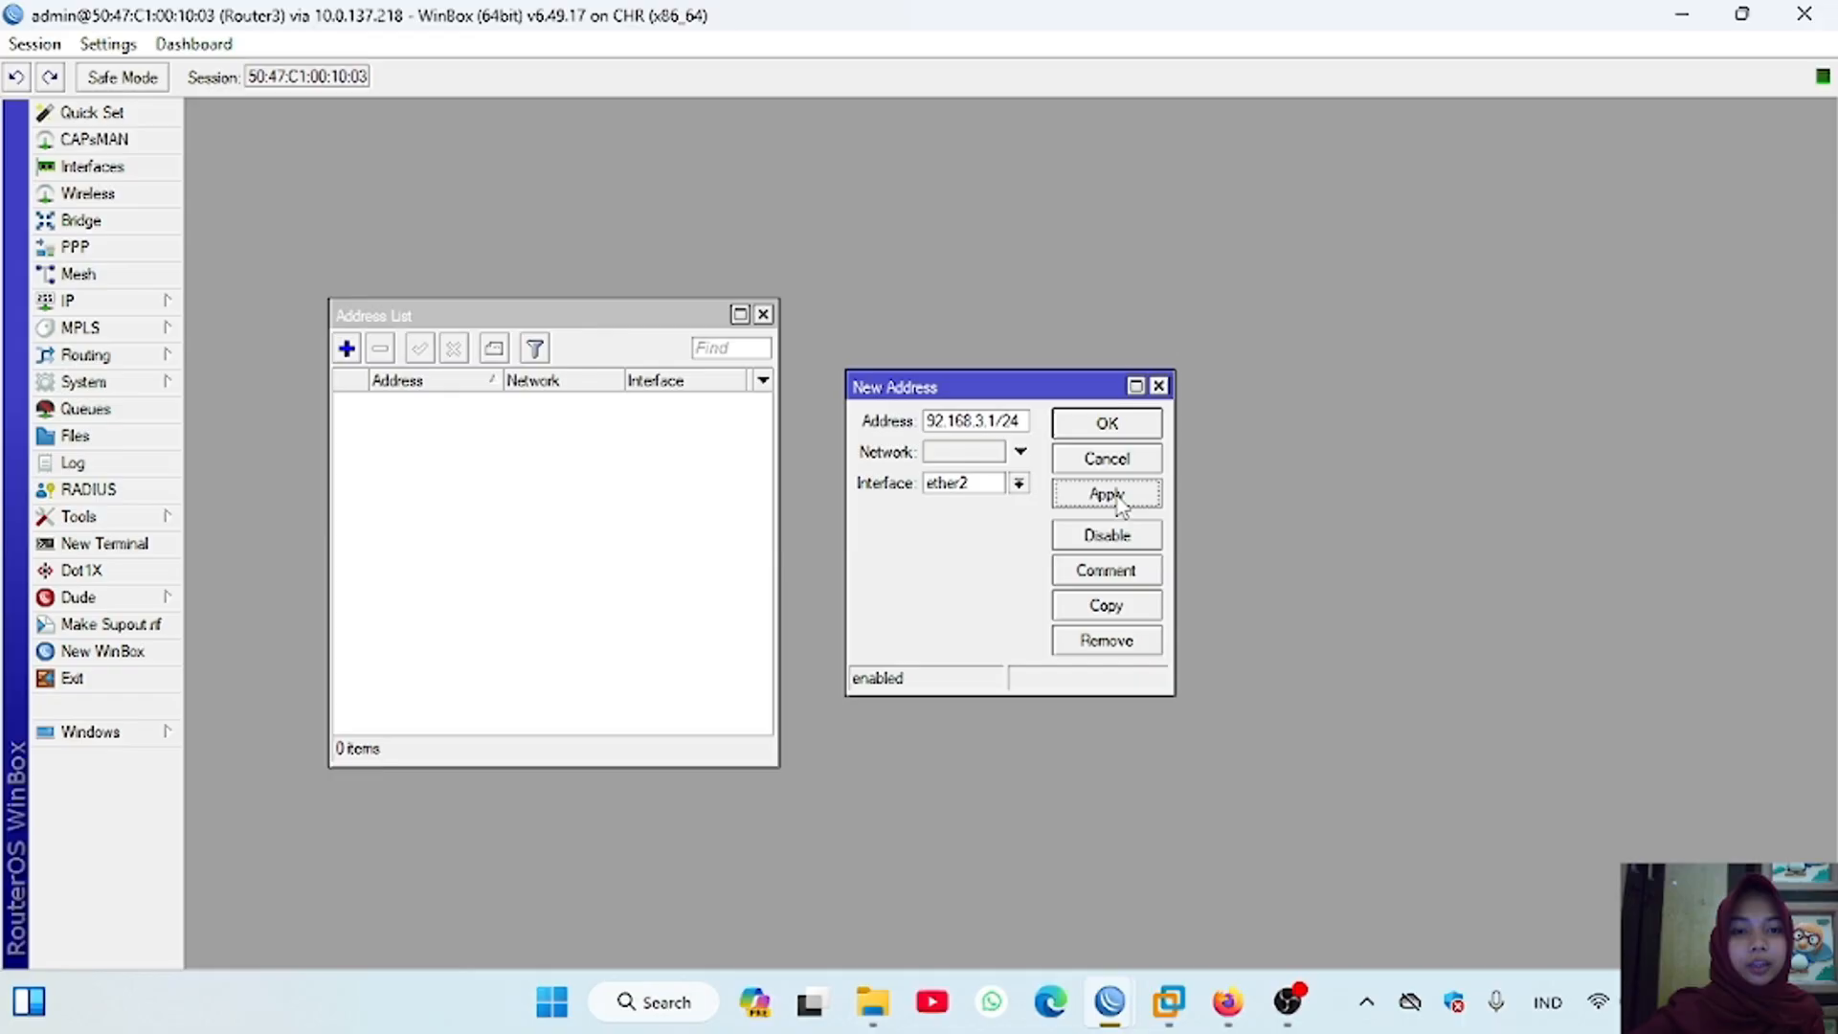
click(1136, 429)
Step: Add the IP address 10.20.20.2/24 to Router3's ether1 interface
click(346, 351)
text(10.)
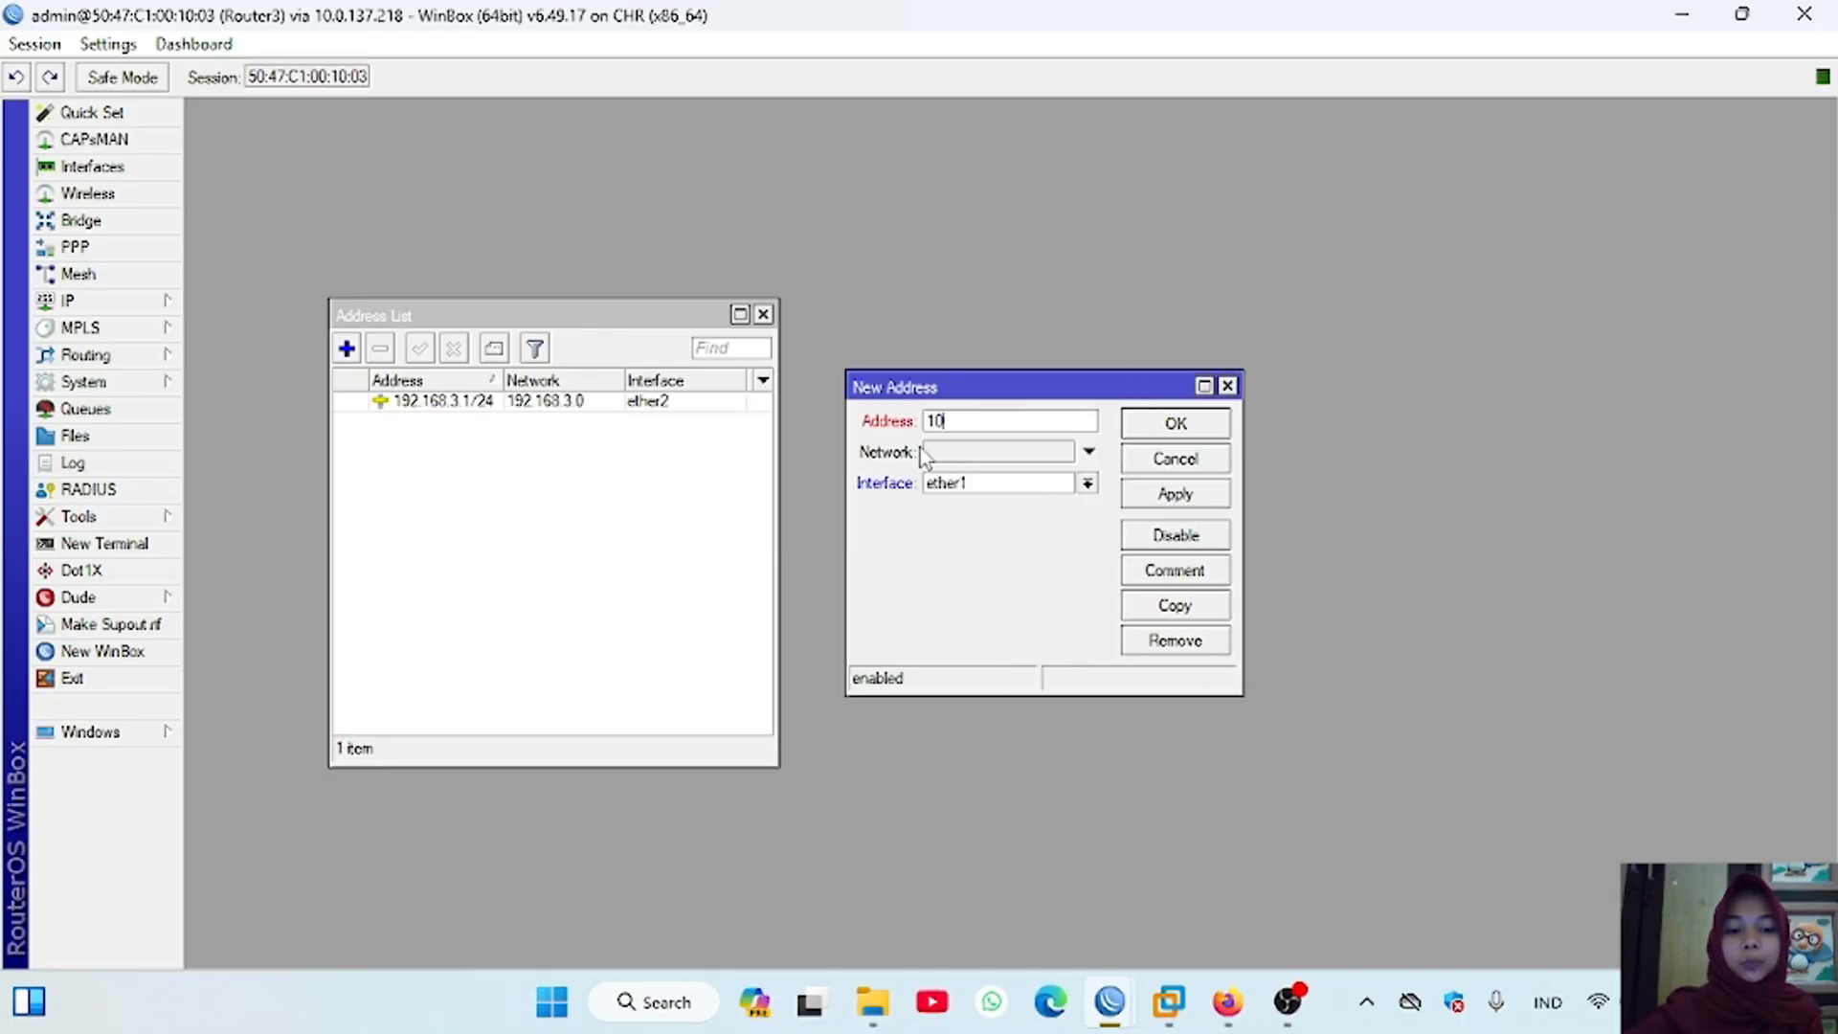
text(20.20.)
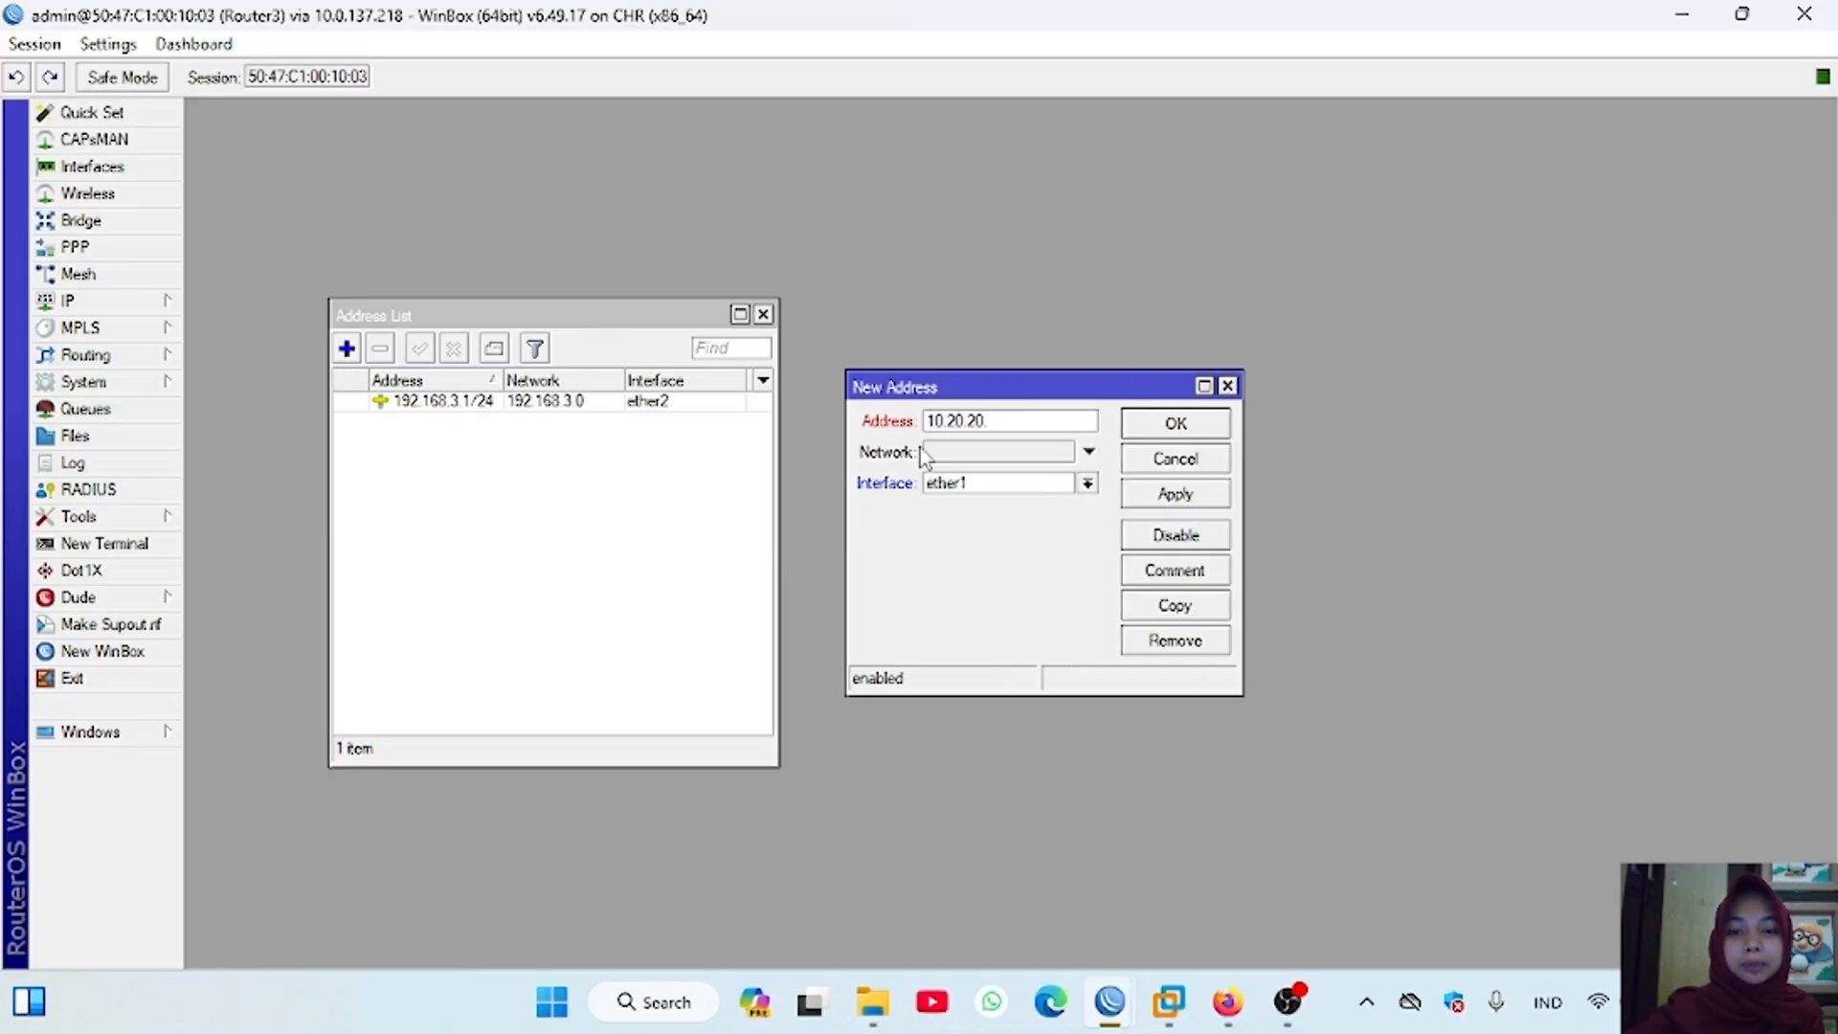
text(2/24)
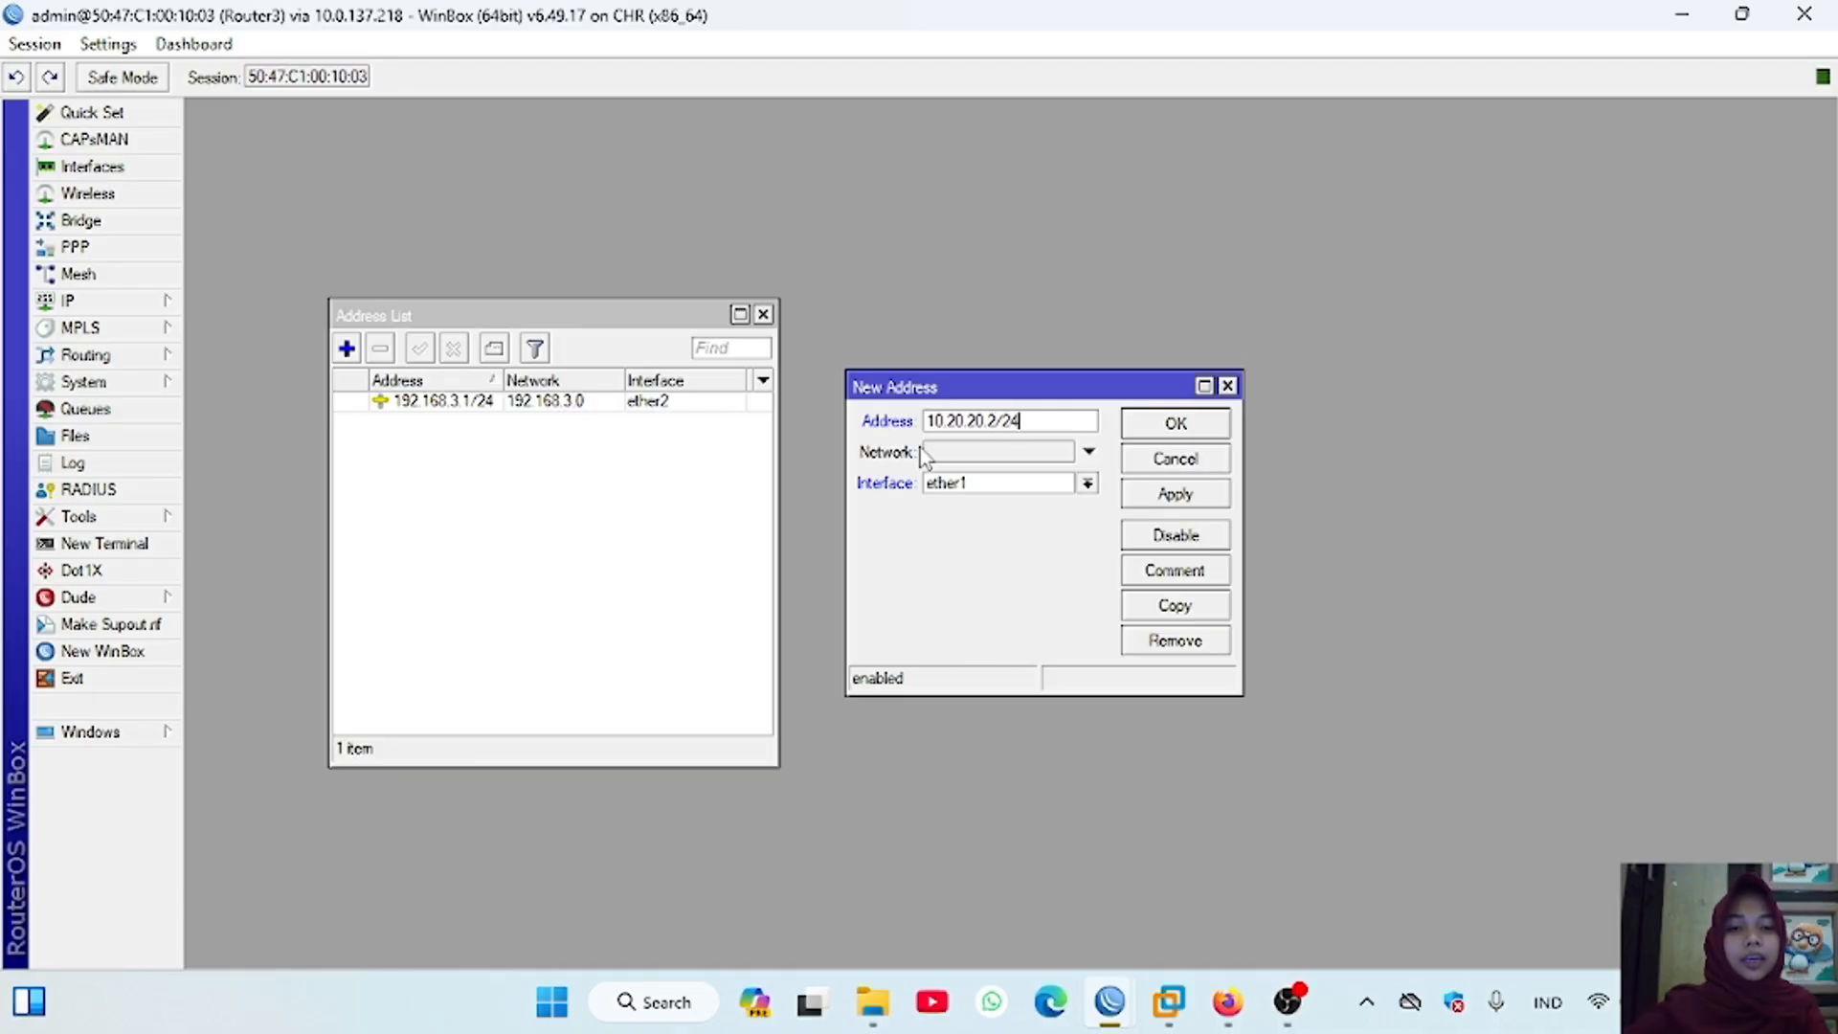
click(1176, 495)
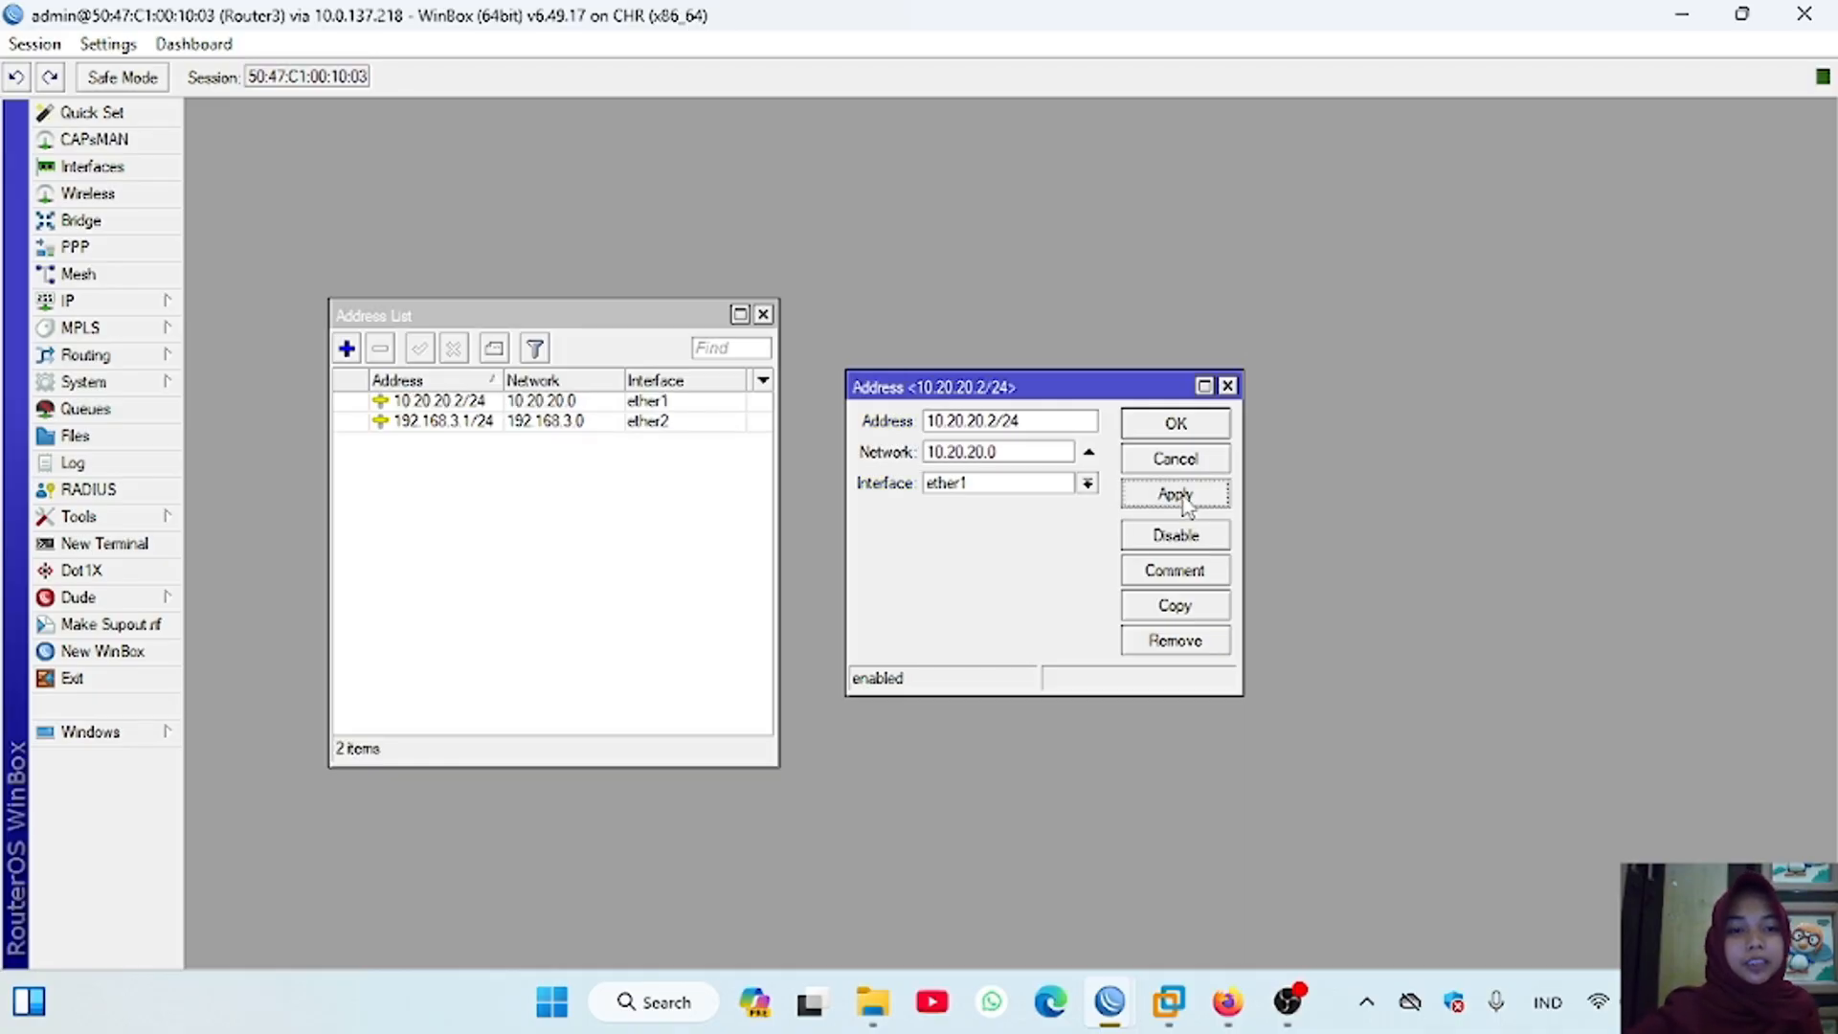
click(1214, 417)
Step: Switch to Router2's WinBox session and close its terminal window
mouse_move(1110, 1002)
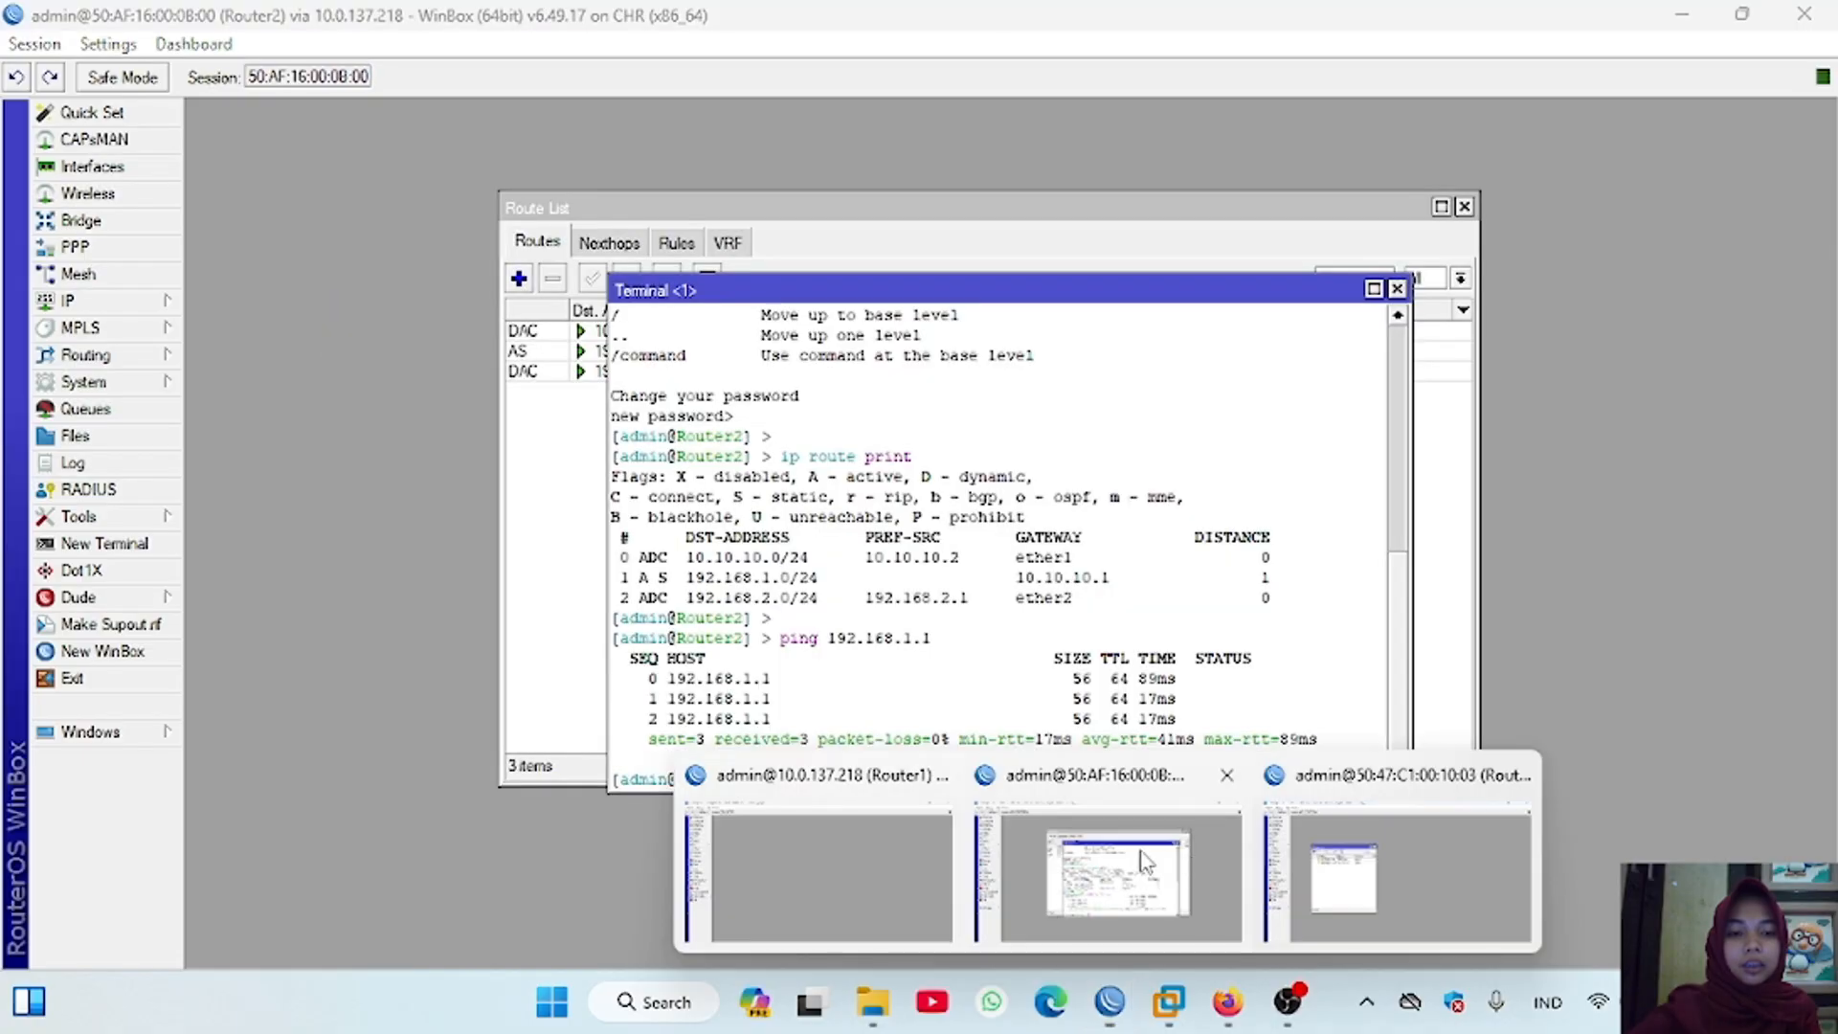
click(1340, 871)
click(1397, 289)
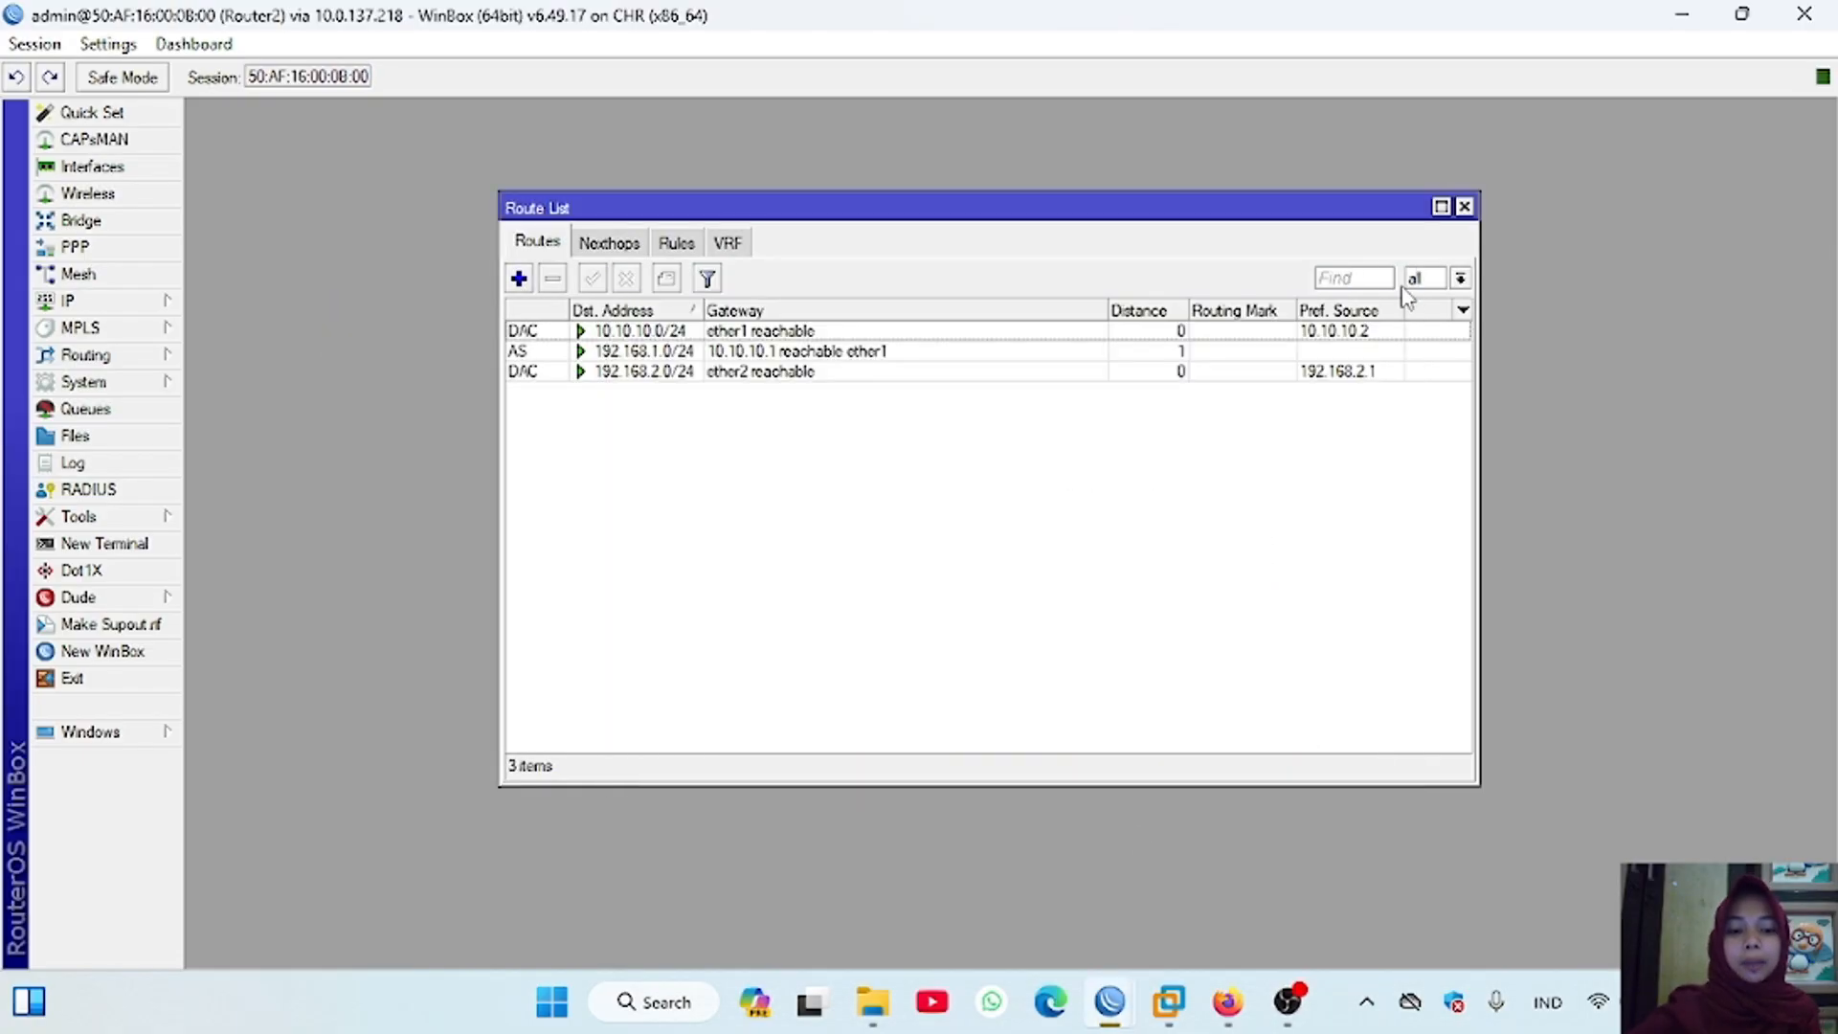
Step: Close Router2's open list windows and add the IP address 10.20.20.1/24 to its ether3 interface
click(1465, 207)
click(939, 229)
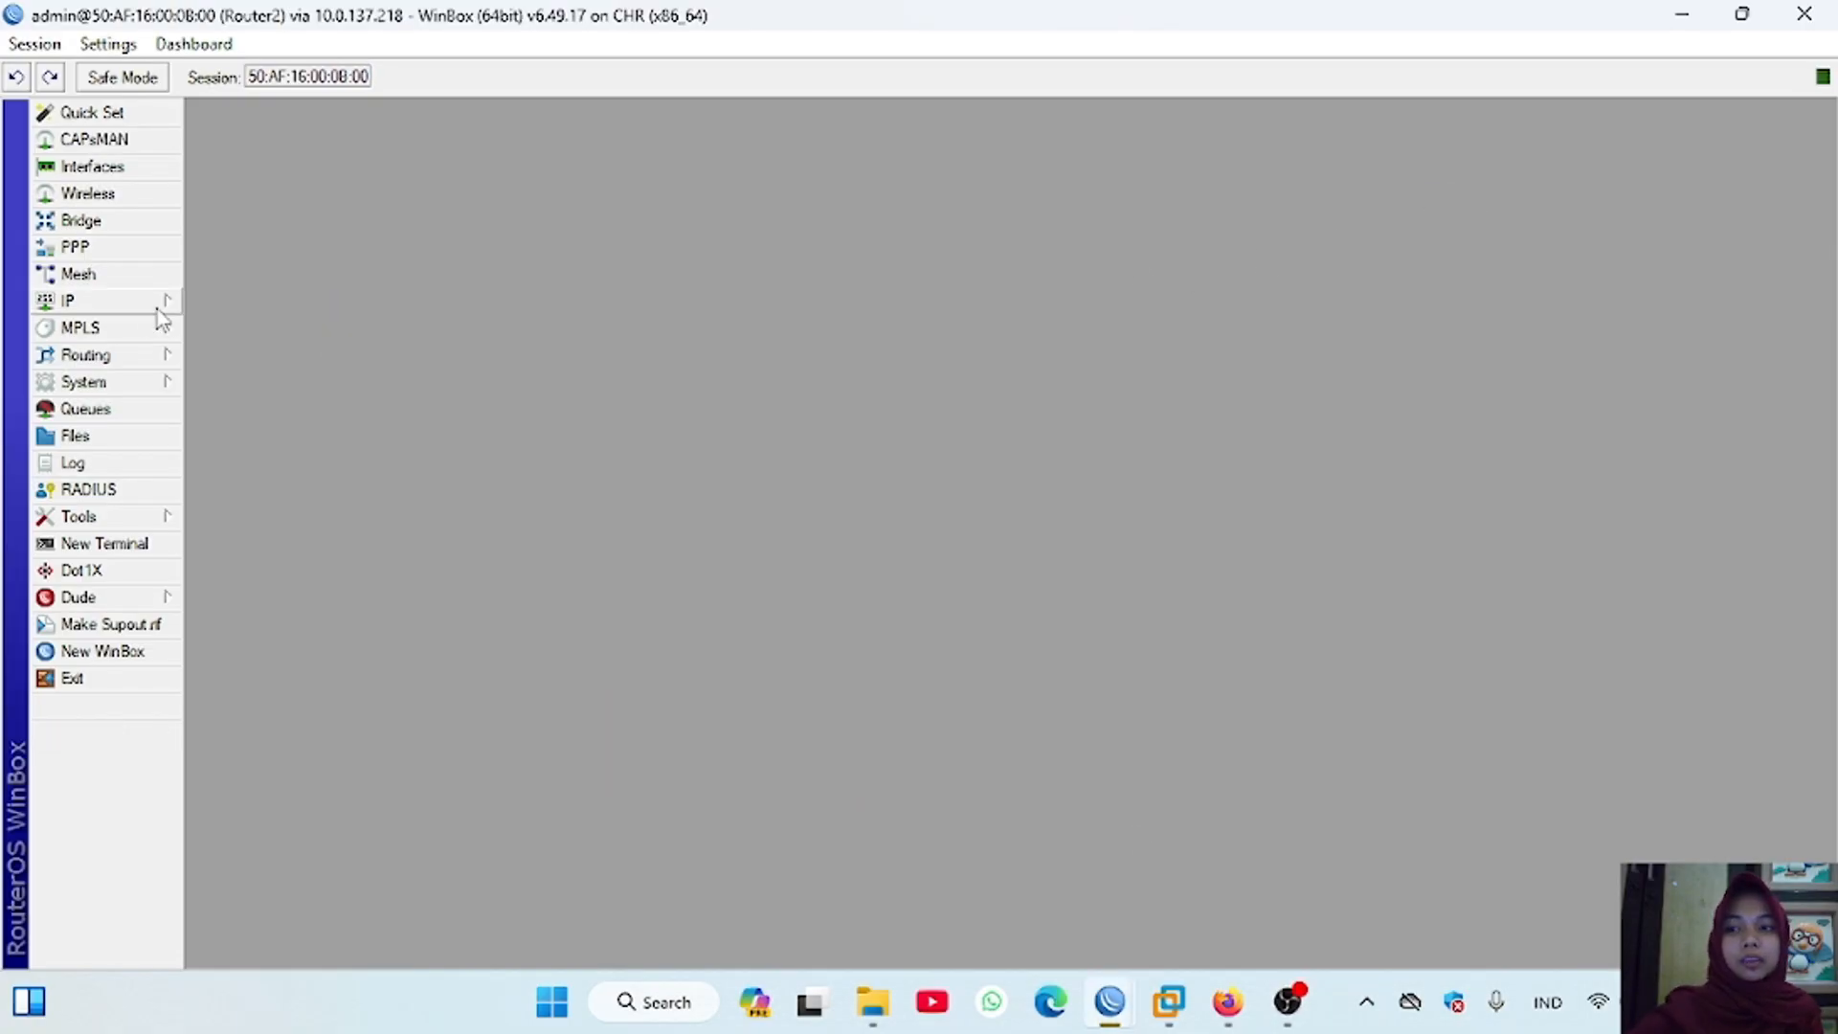
click(156, 309)
click(266, 335)
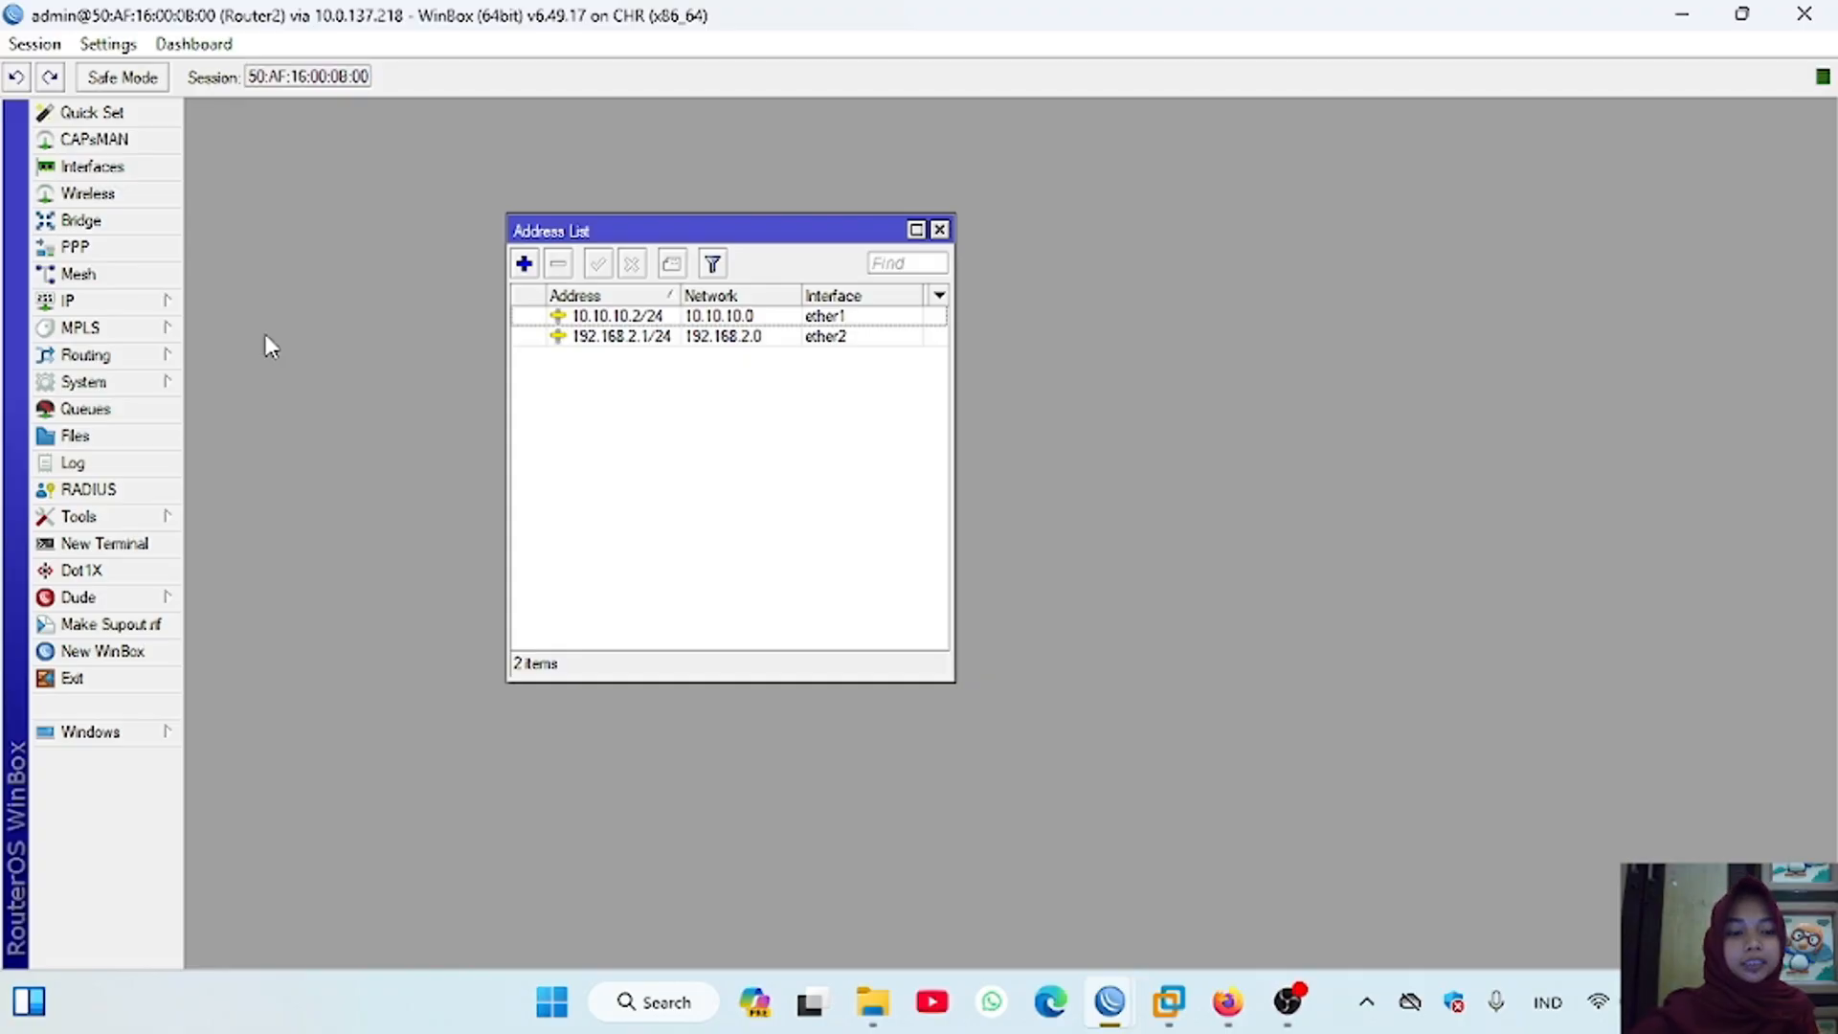
click(226, 263)
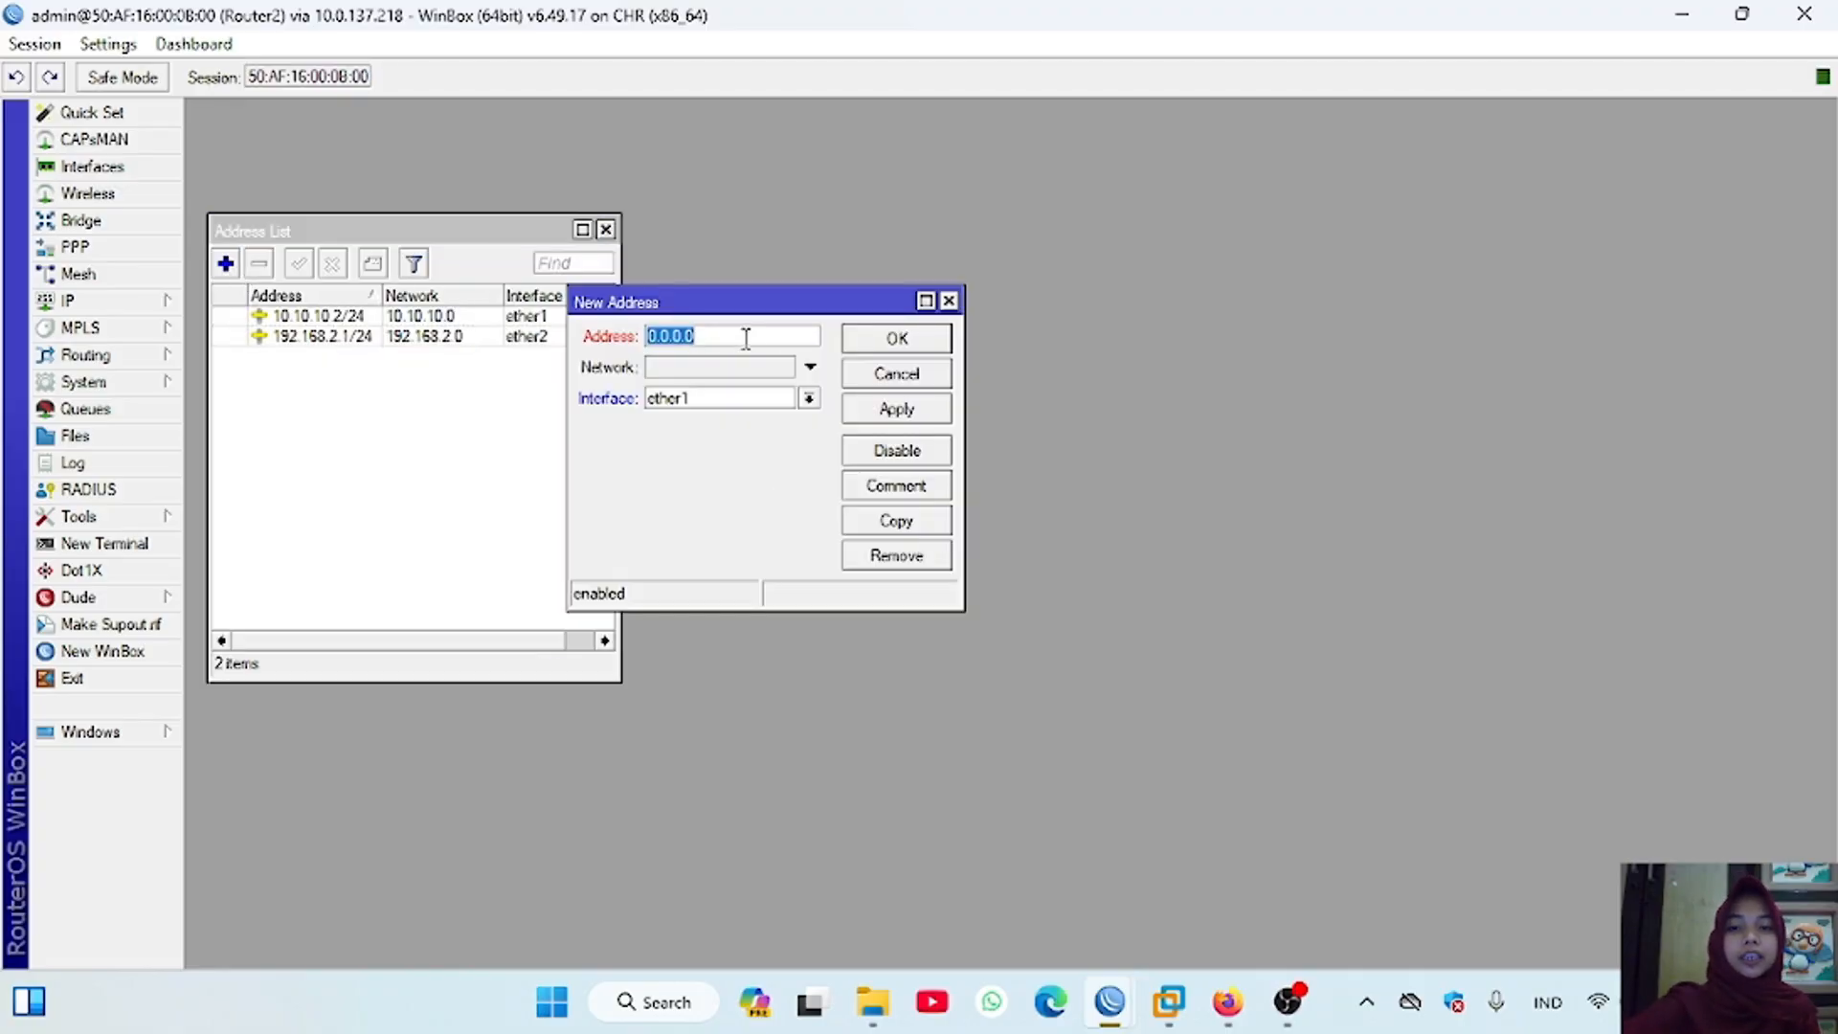
text(10.20.20)
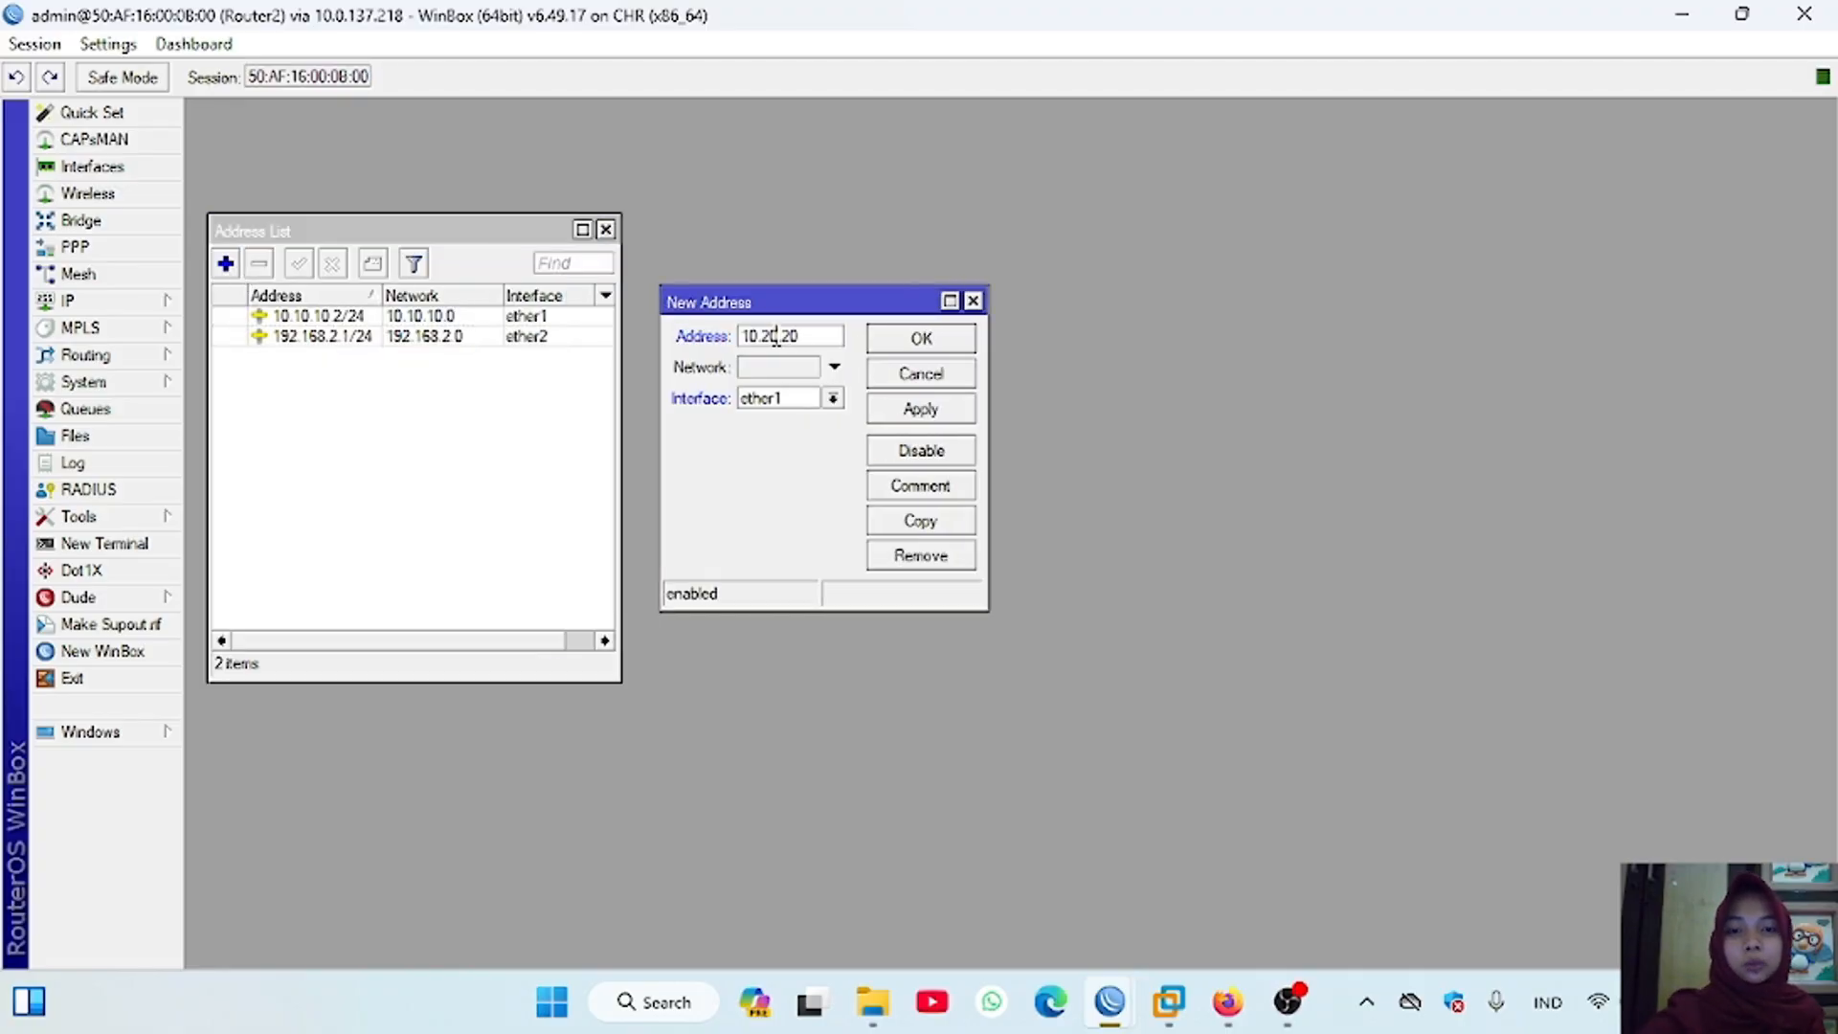
text(.1/24)
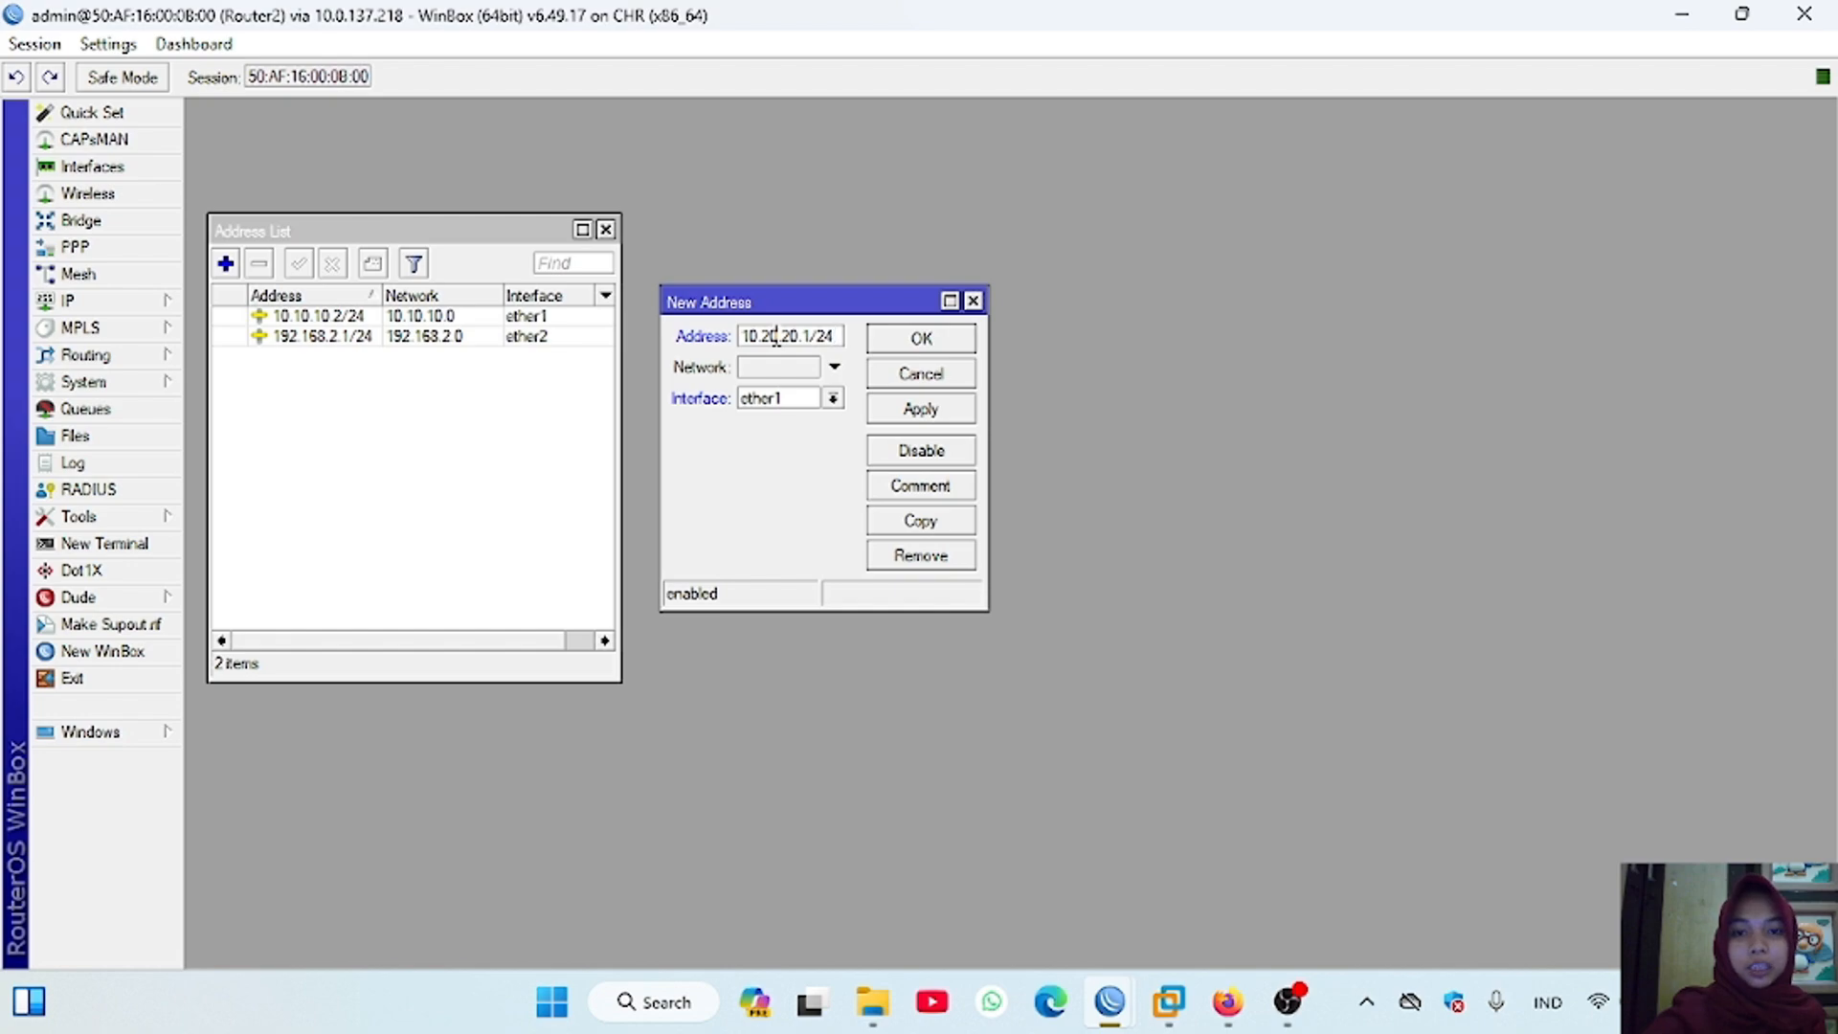
click(833, 399)
click(810, 456)
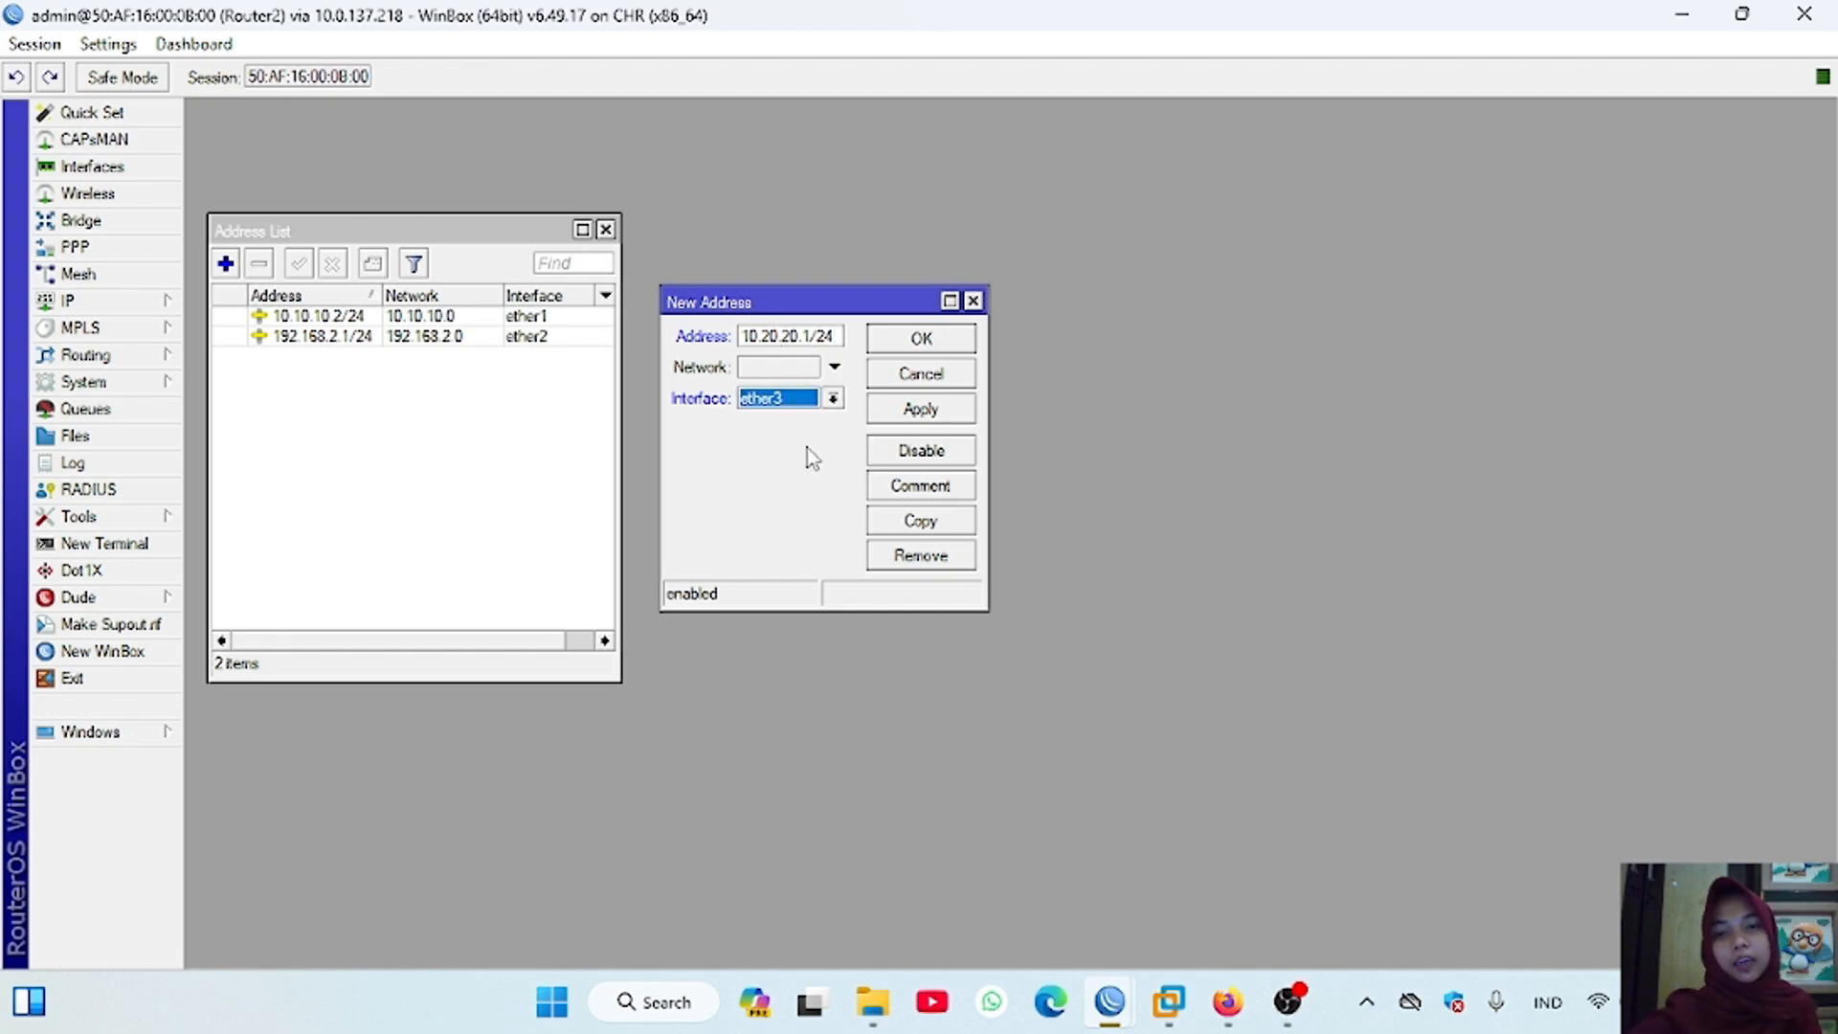
click(921, 409)
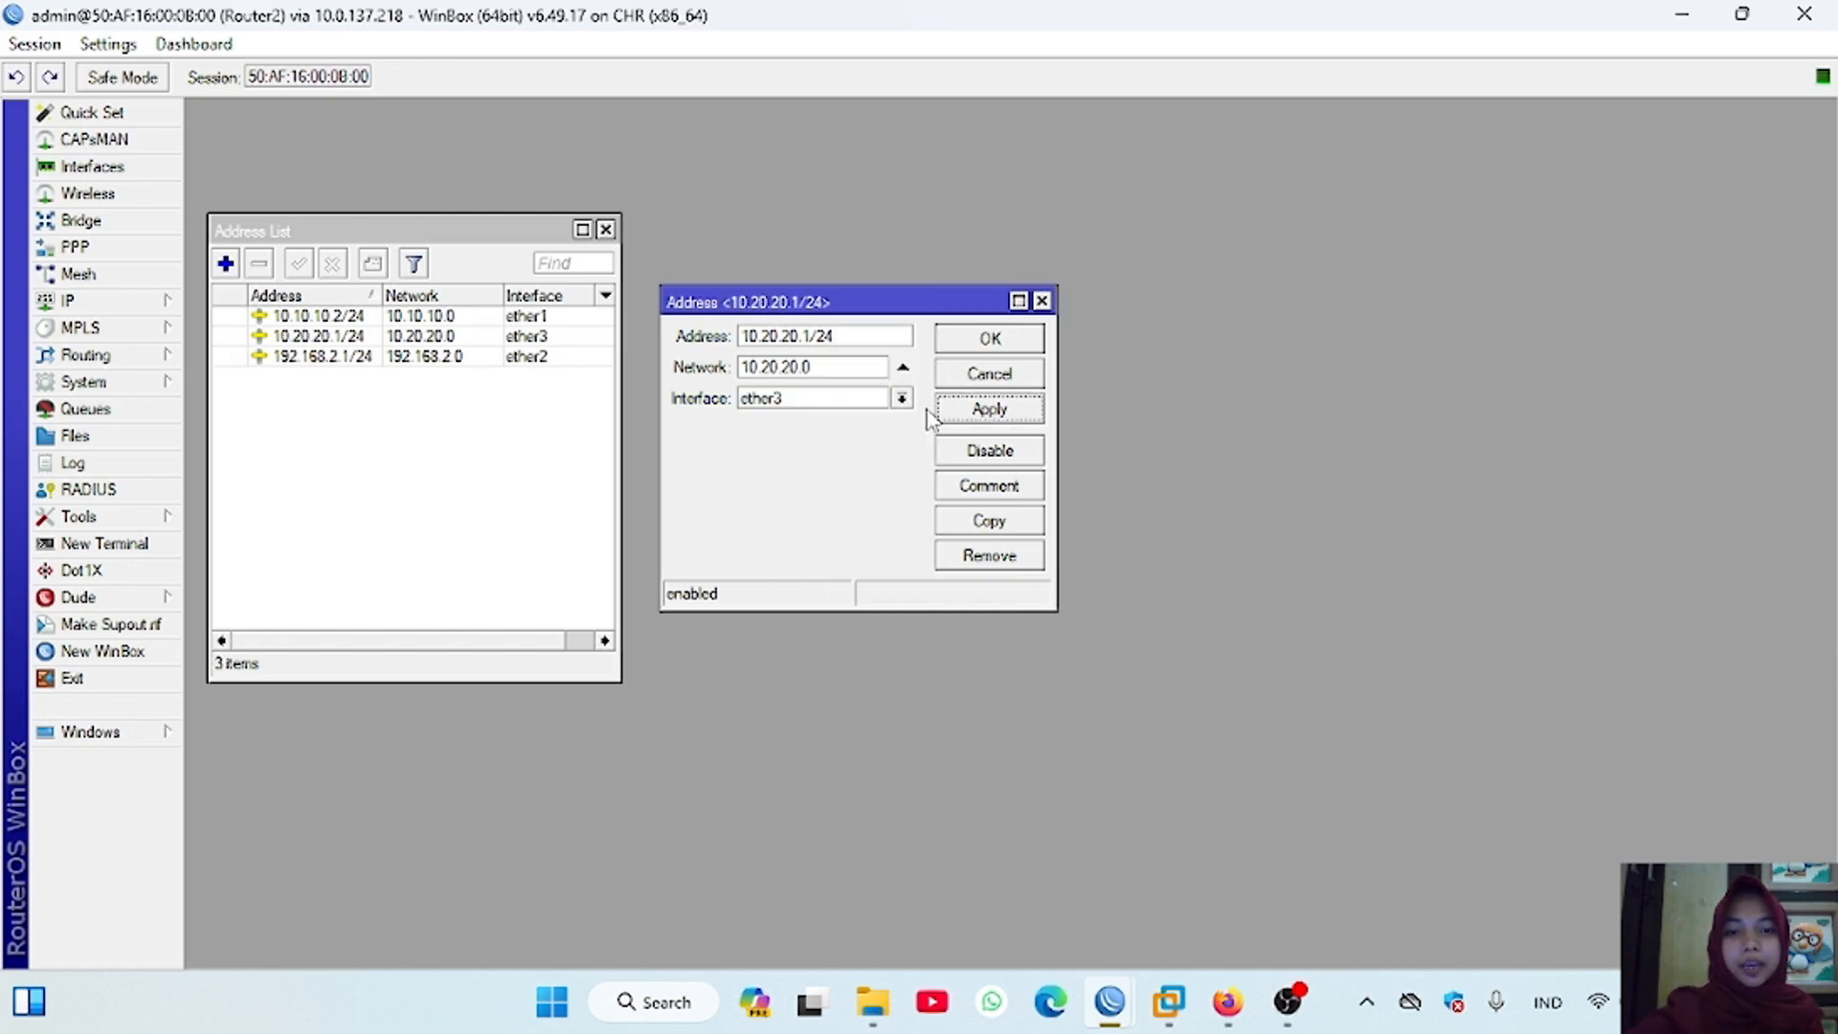
click(956, 341)
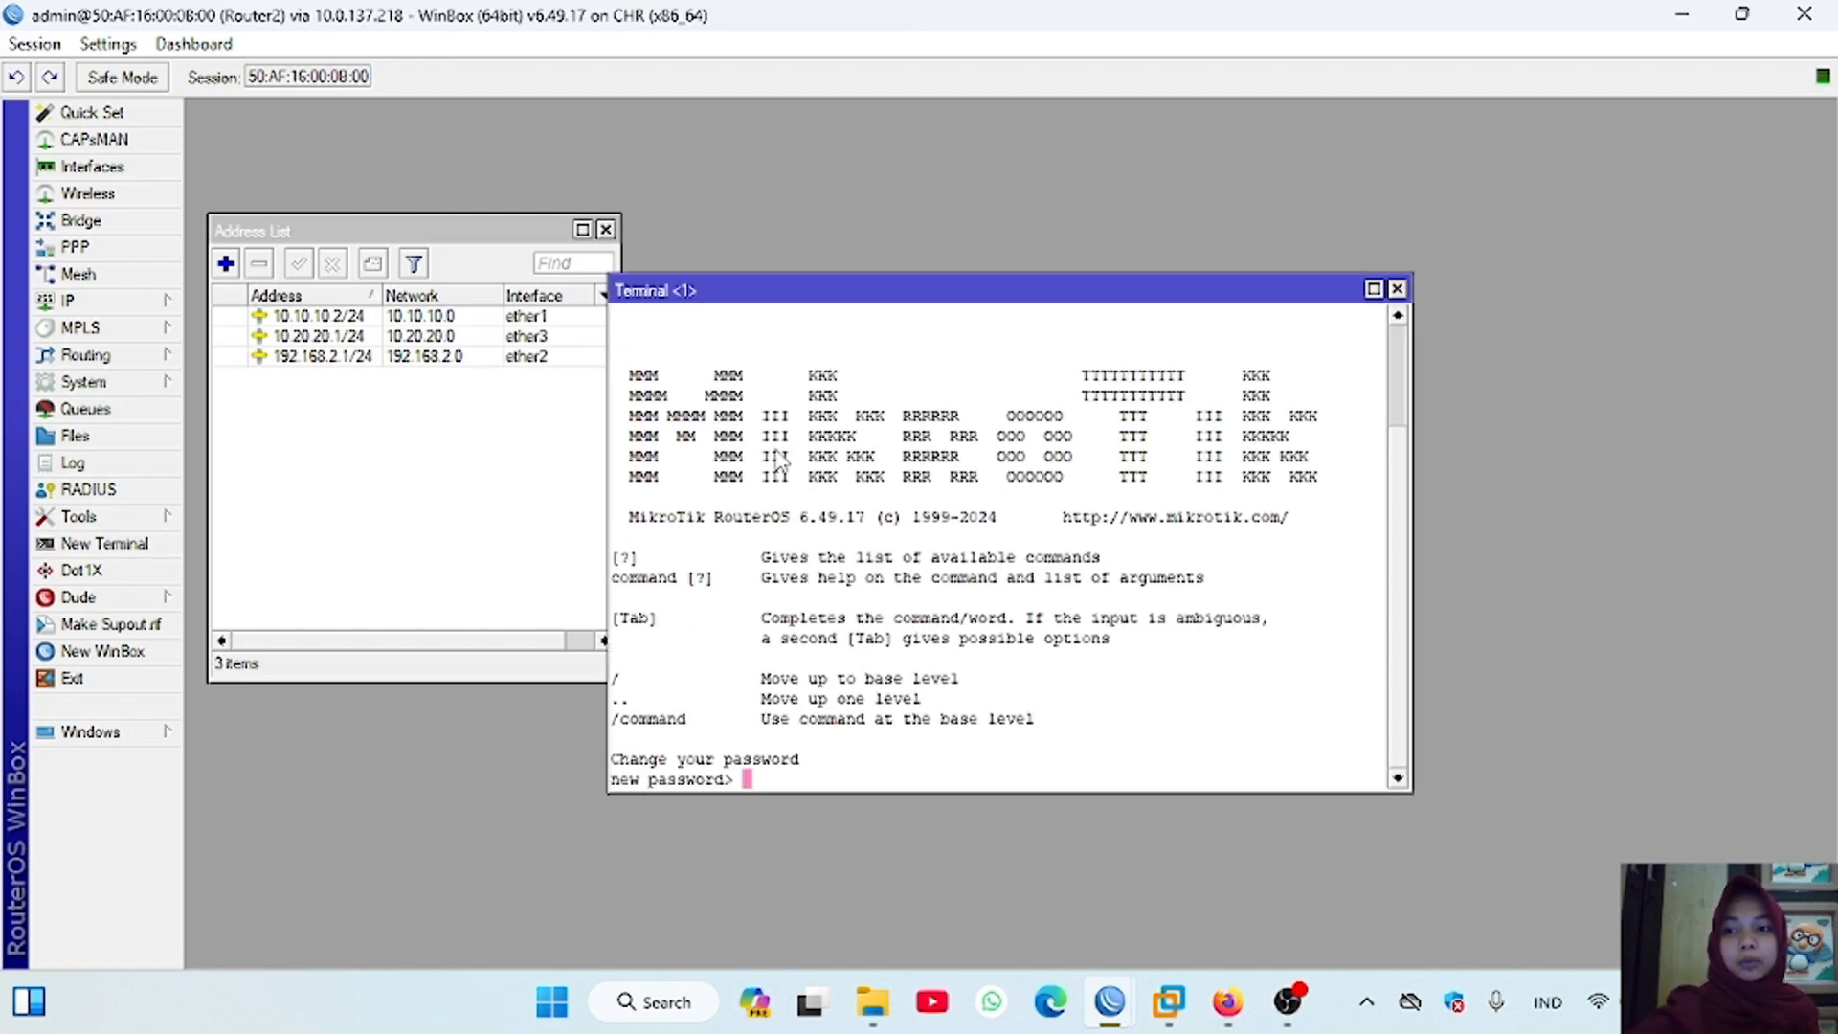
Step: Skip the password change in a new Router2 terminal and ping Router3 at 10.20.20.2
key(Return)
key(Return)
key(Return)
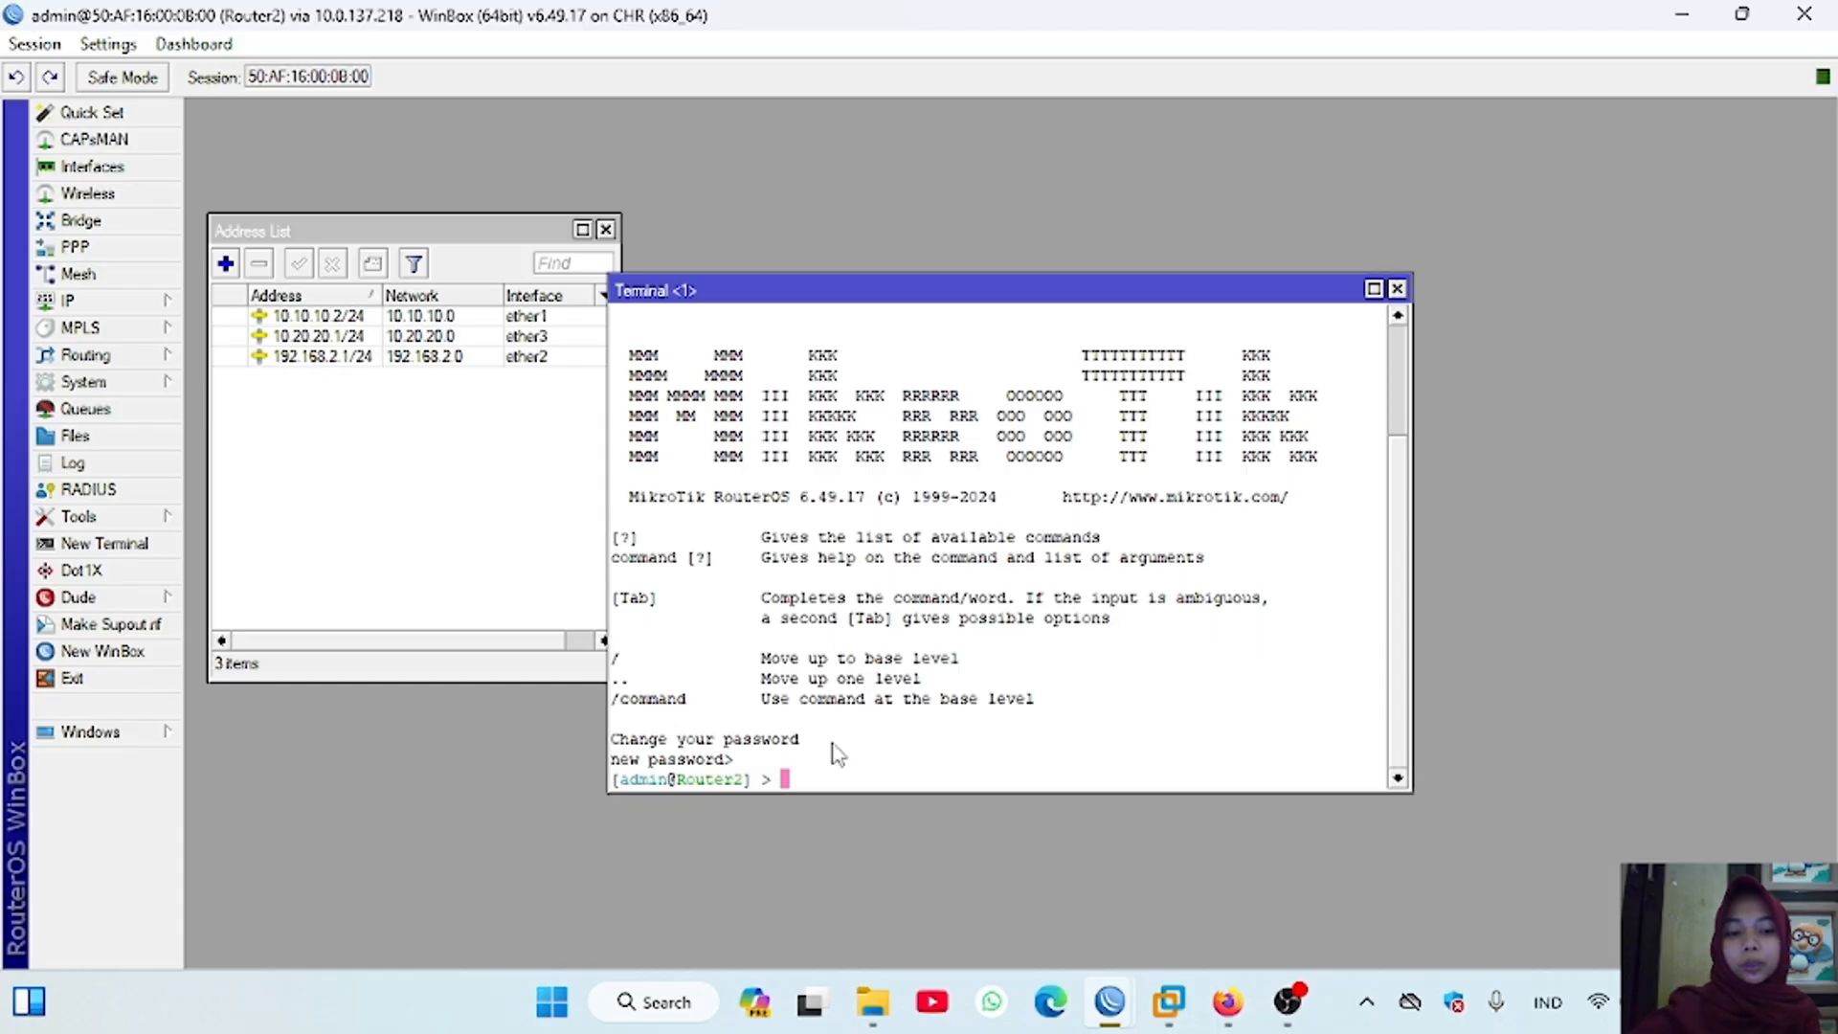
text(ping 1)
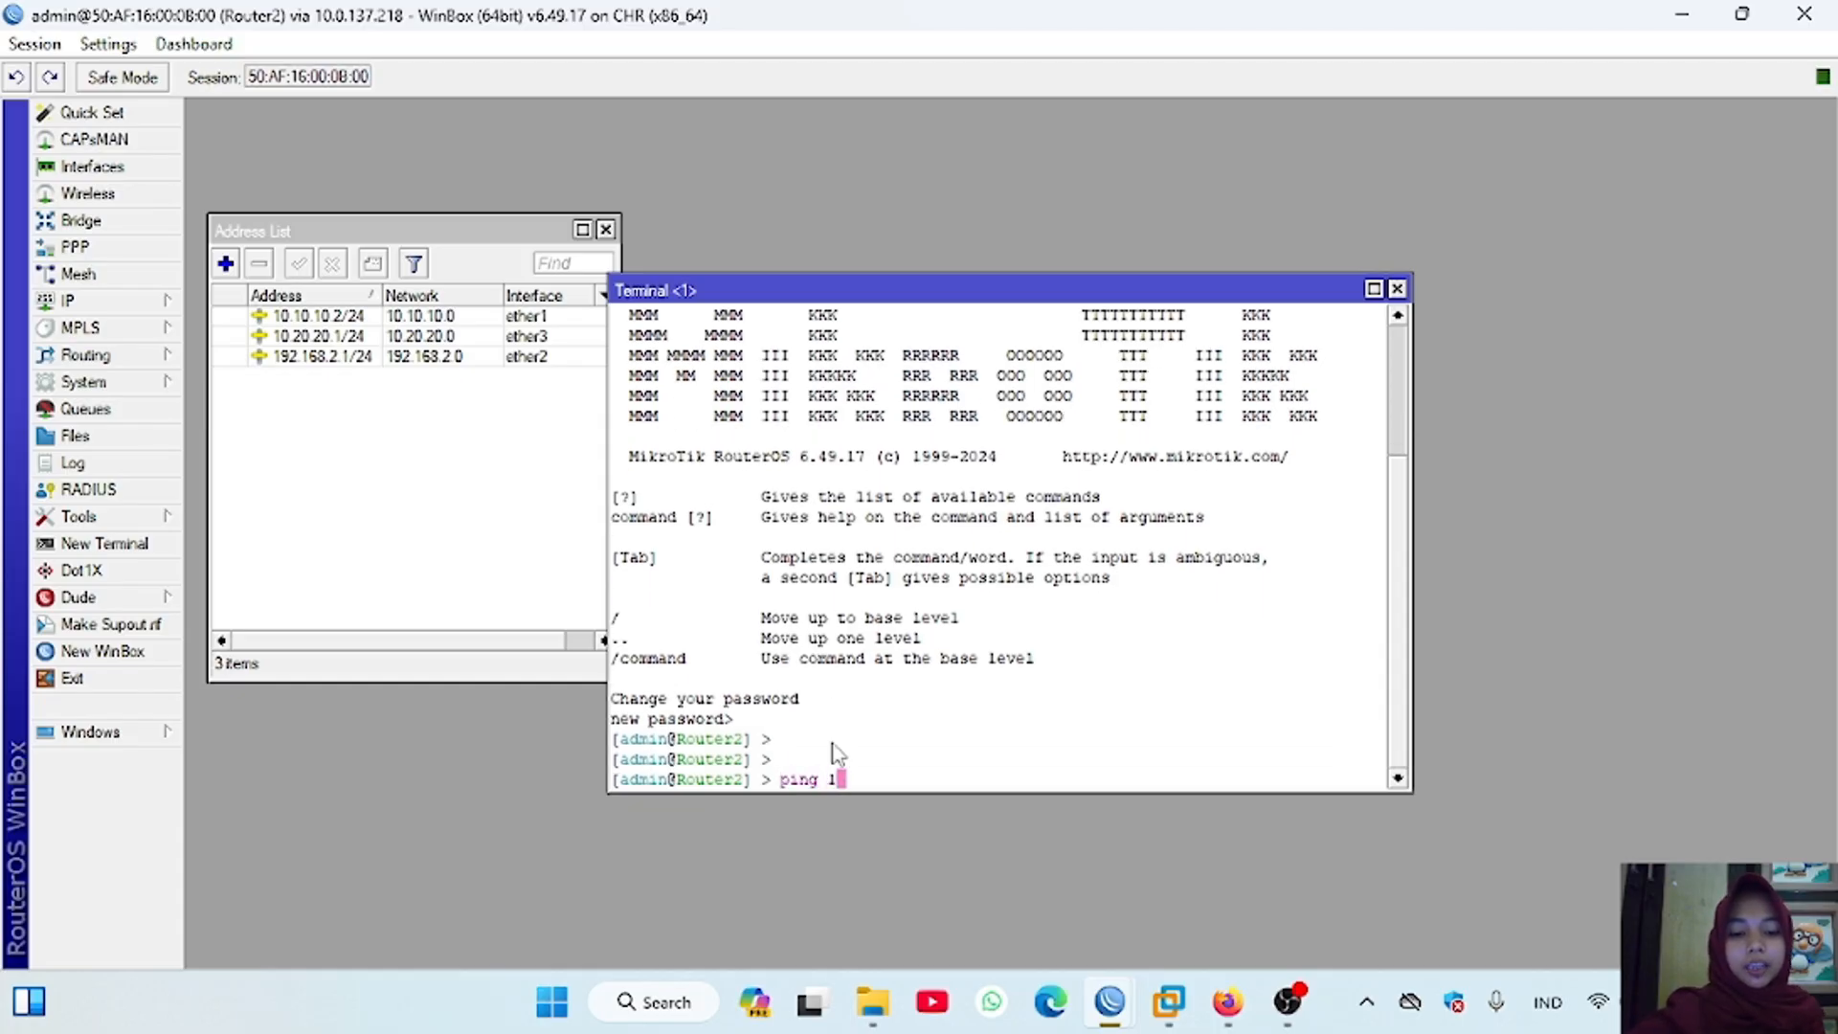
text(0.20.20)
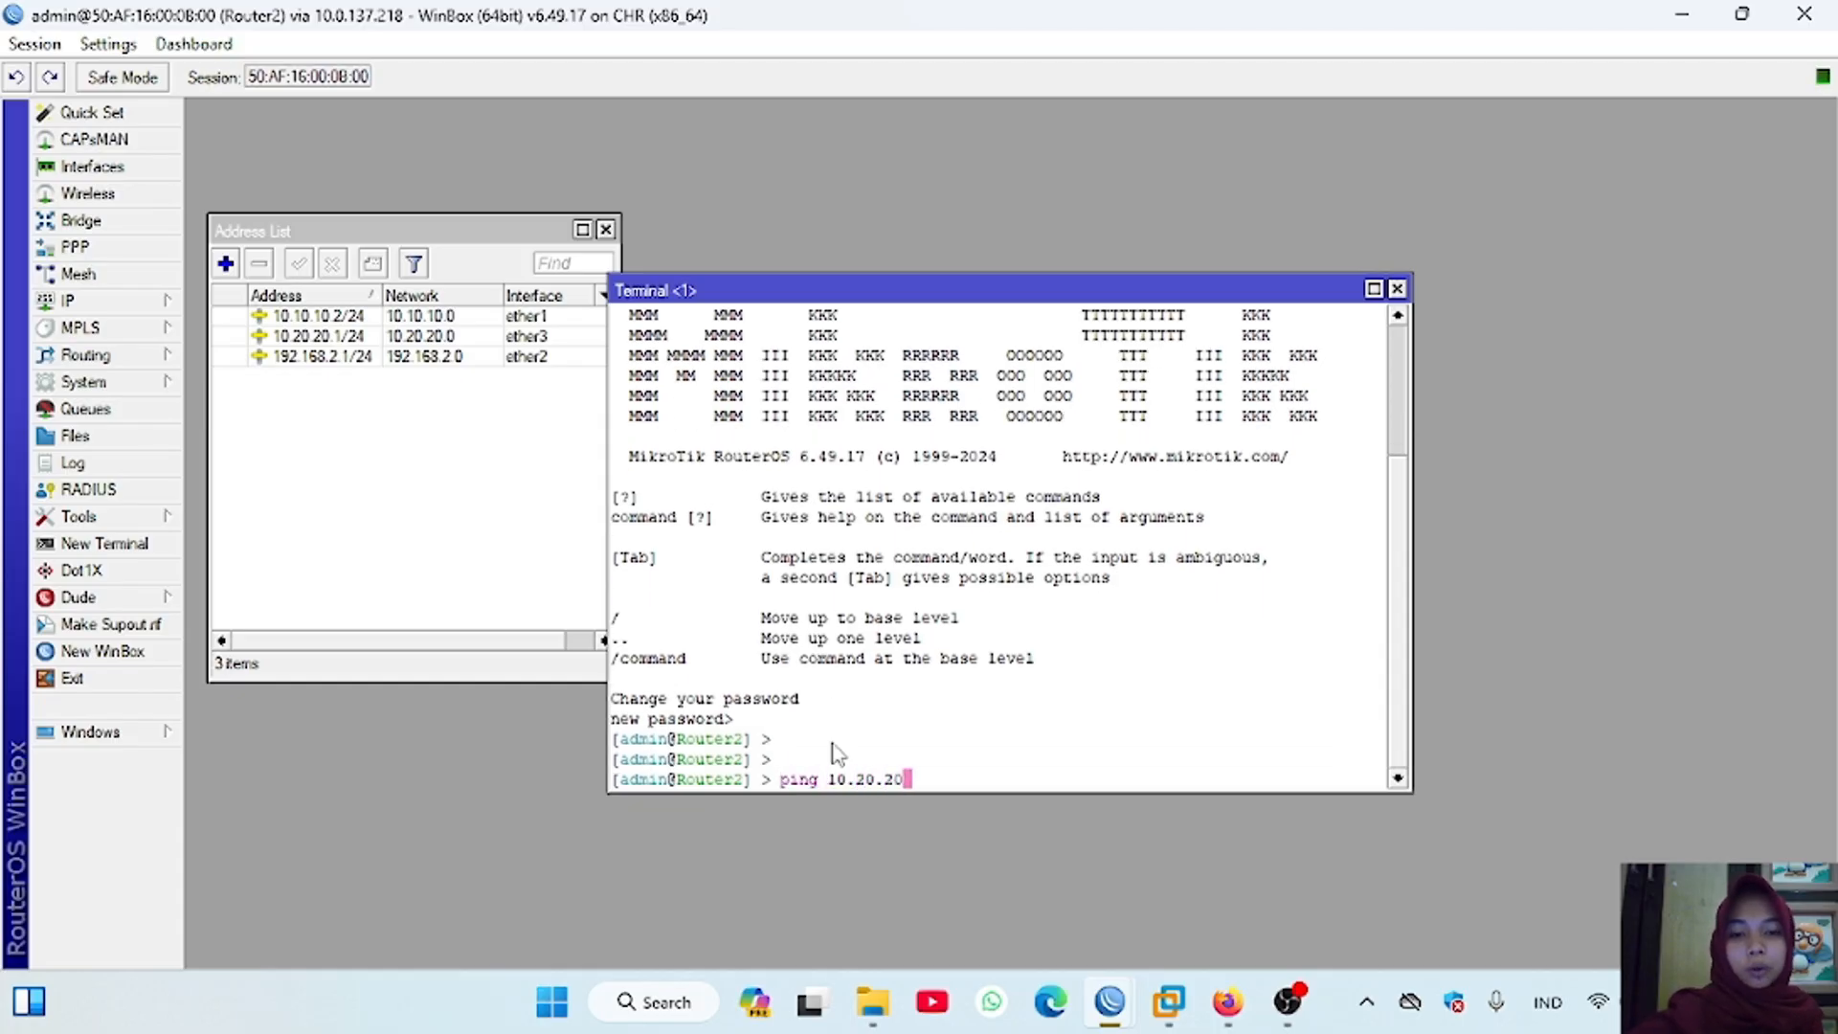
text(.2)
key(Return)
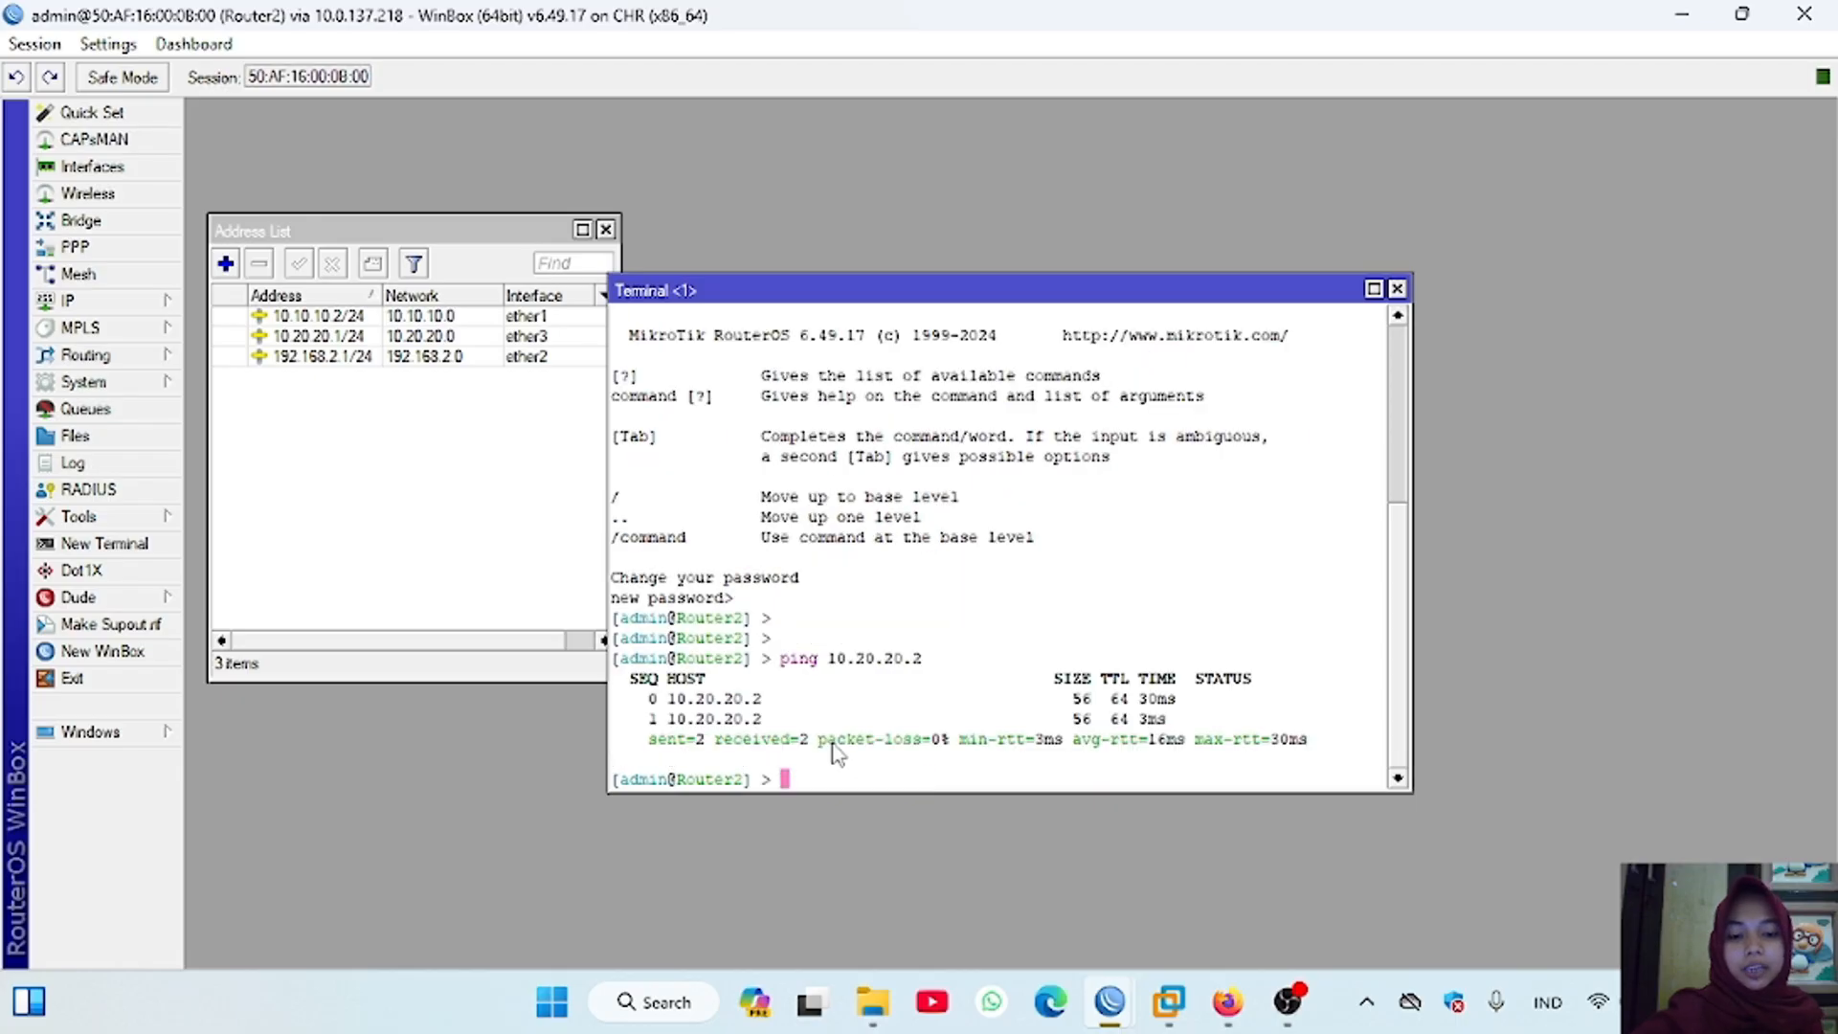
Step: Switch to Router3's WinBox session and open its IP route list, widening the window
mouse_move(1109, 1002)
click(1425, 871)
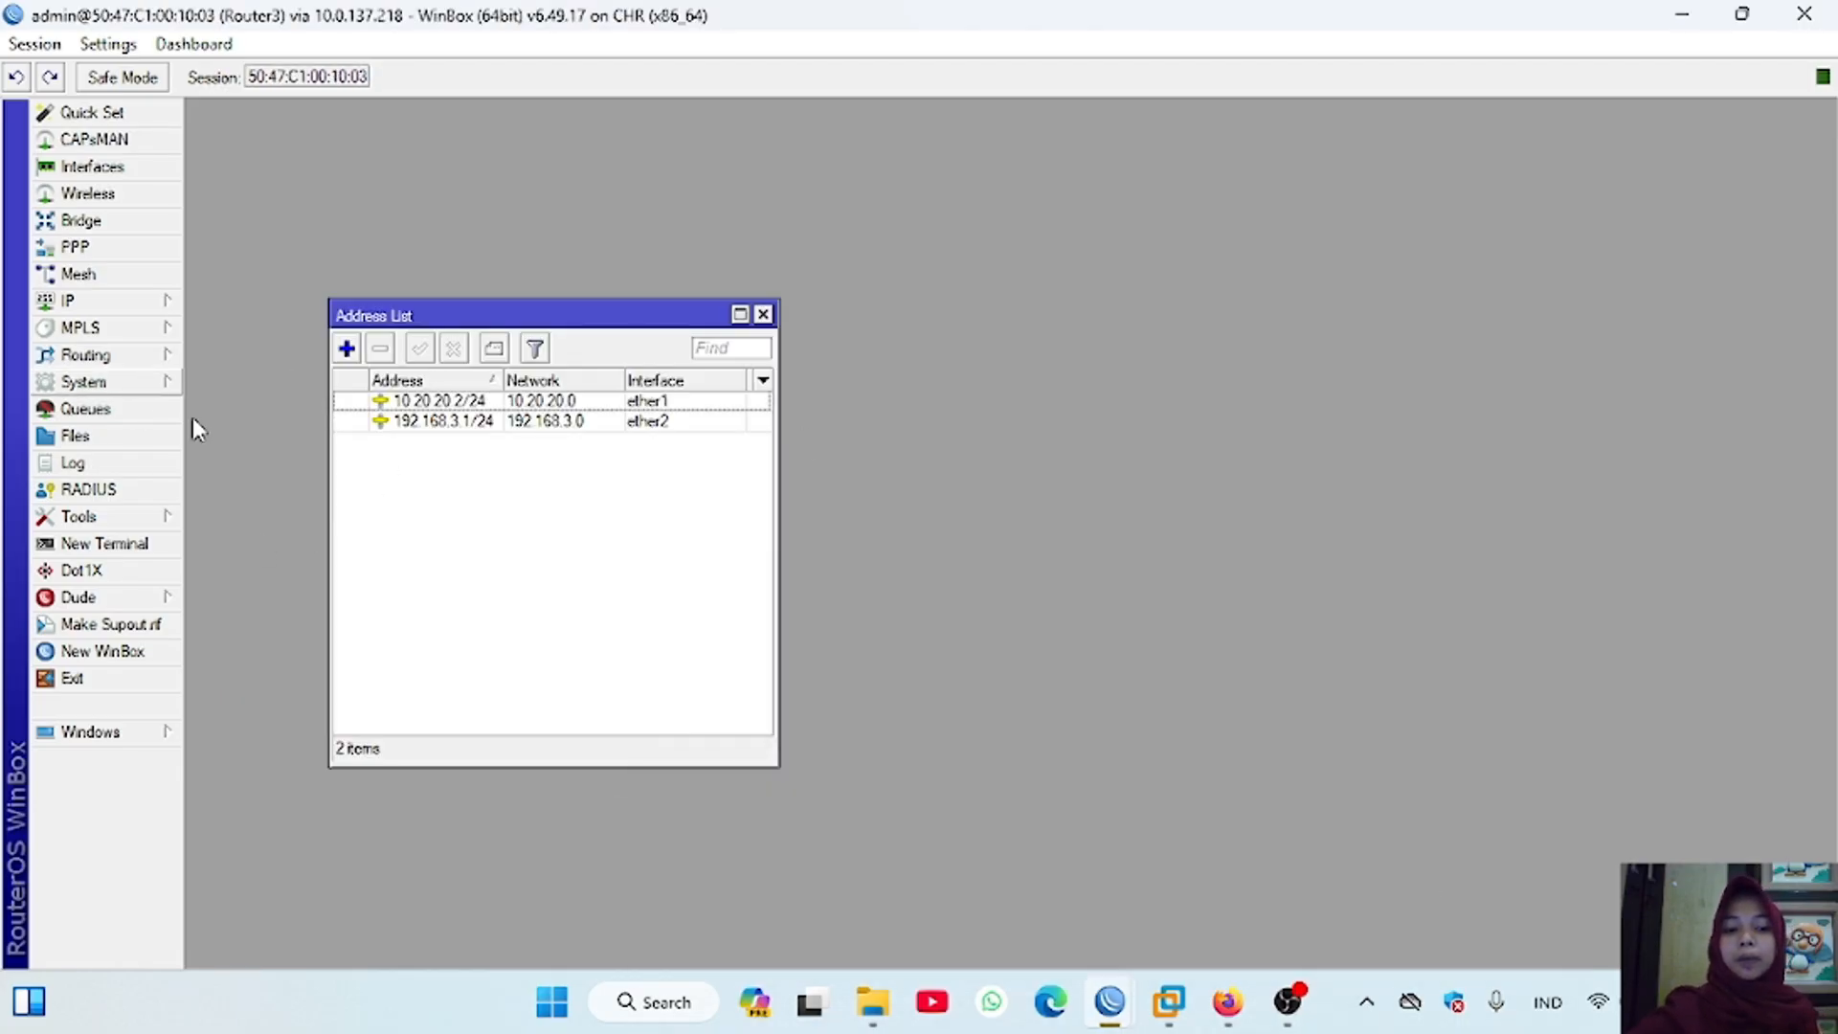
click(143, 301)
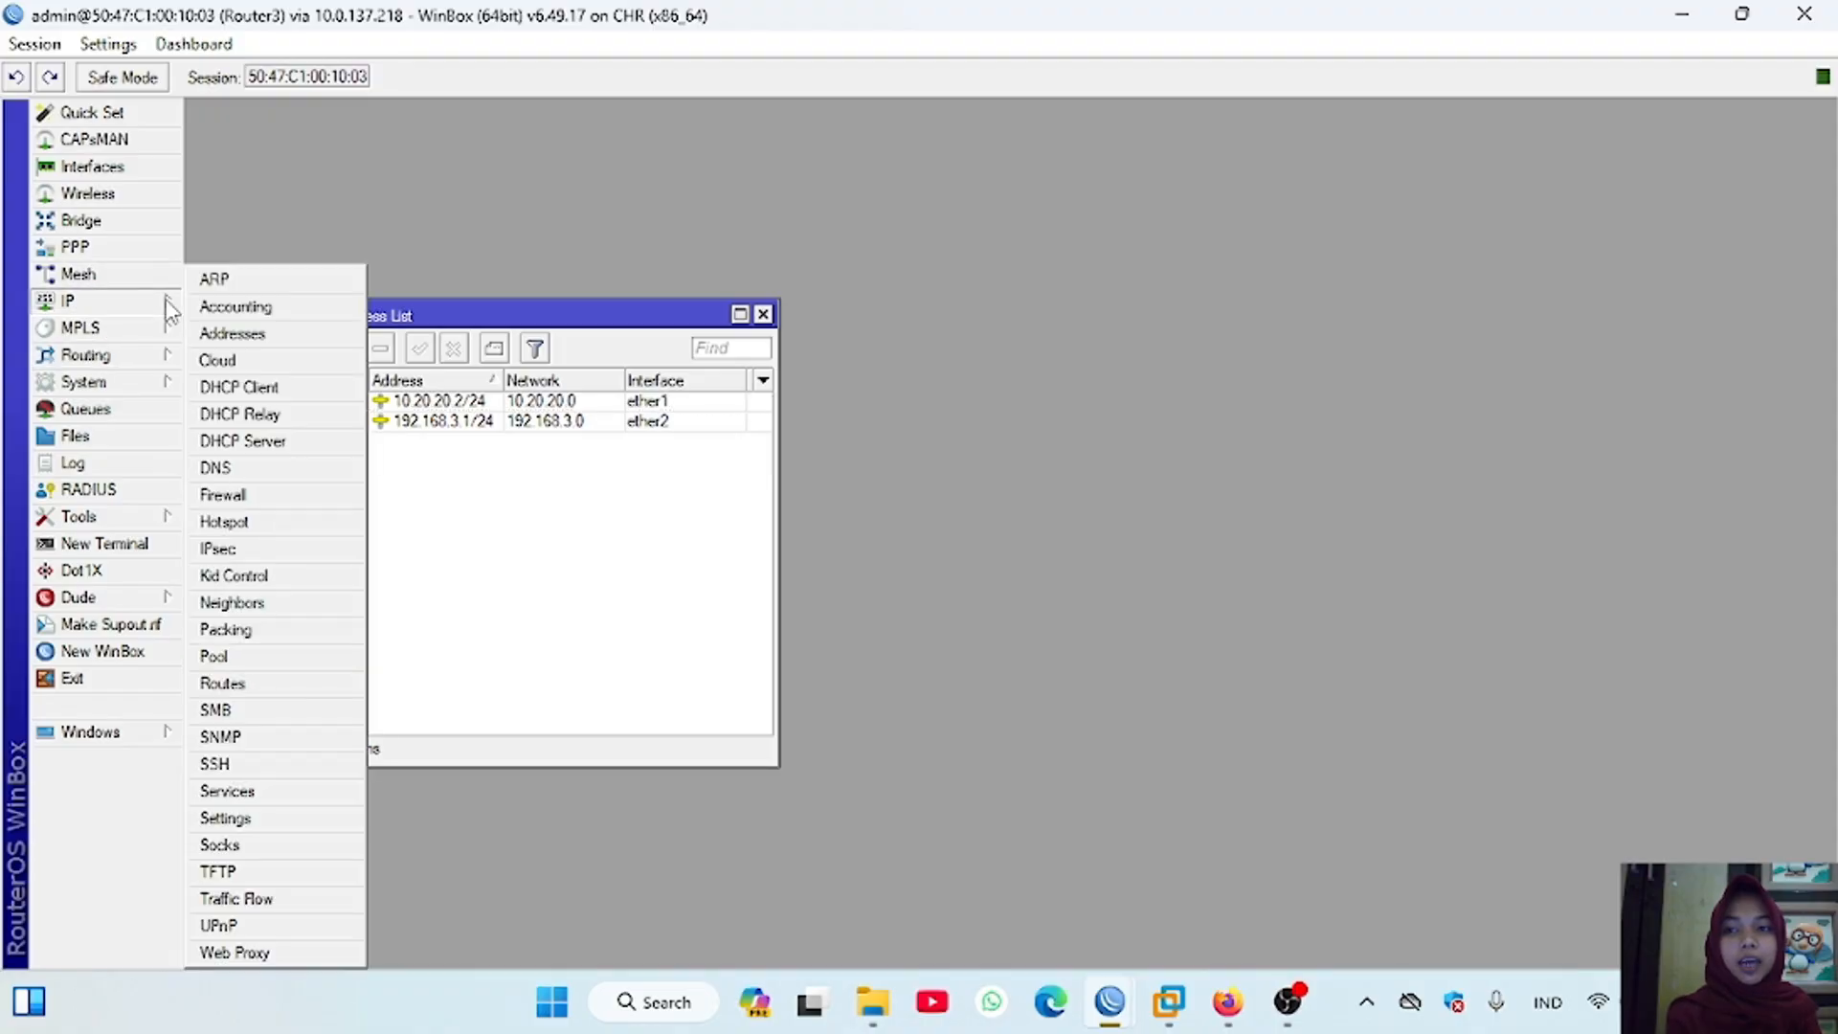
click(273, 683)
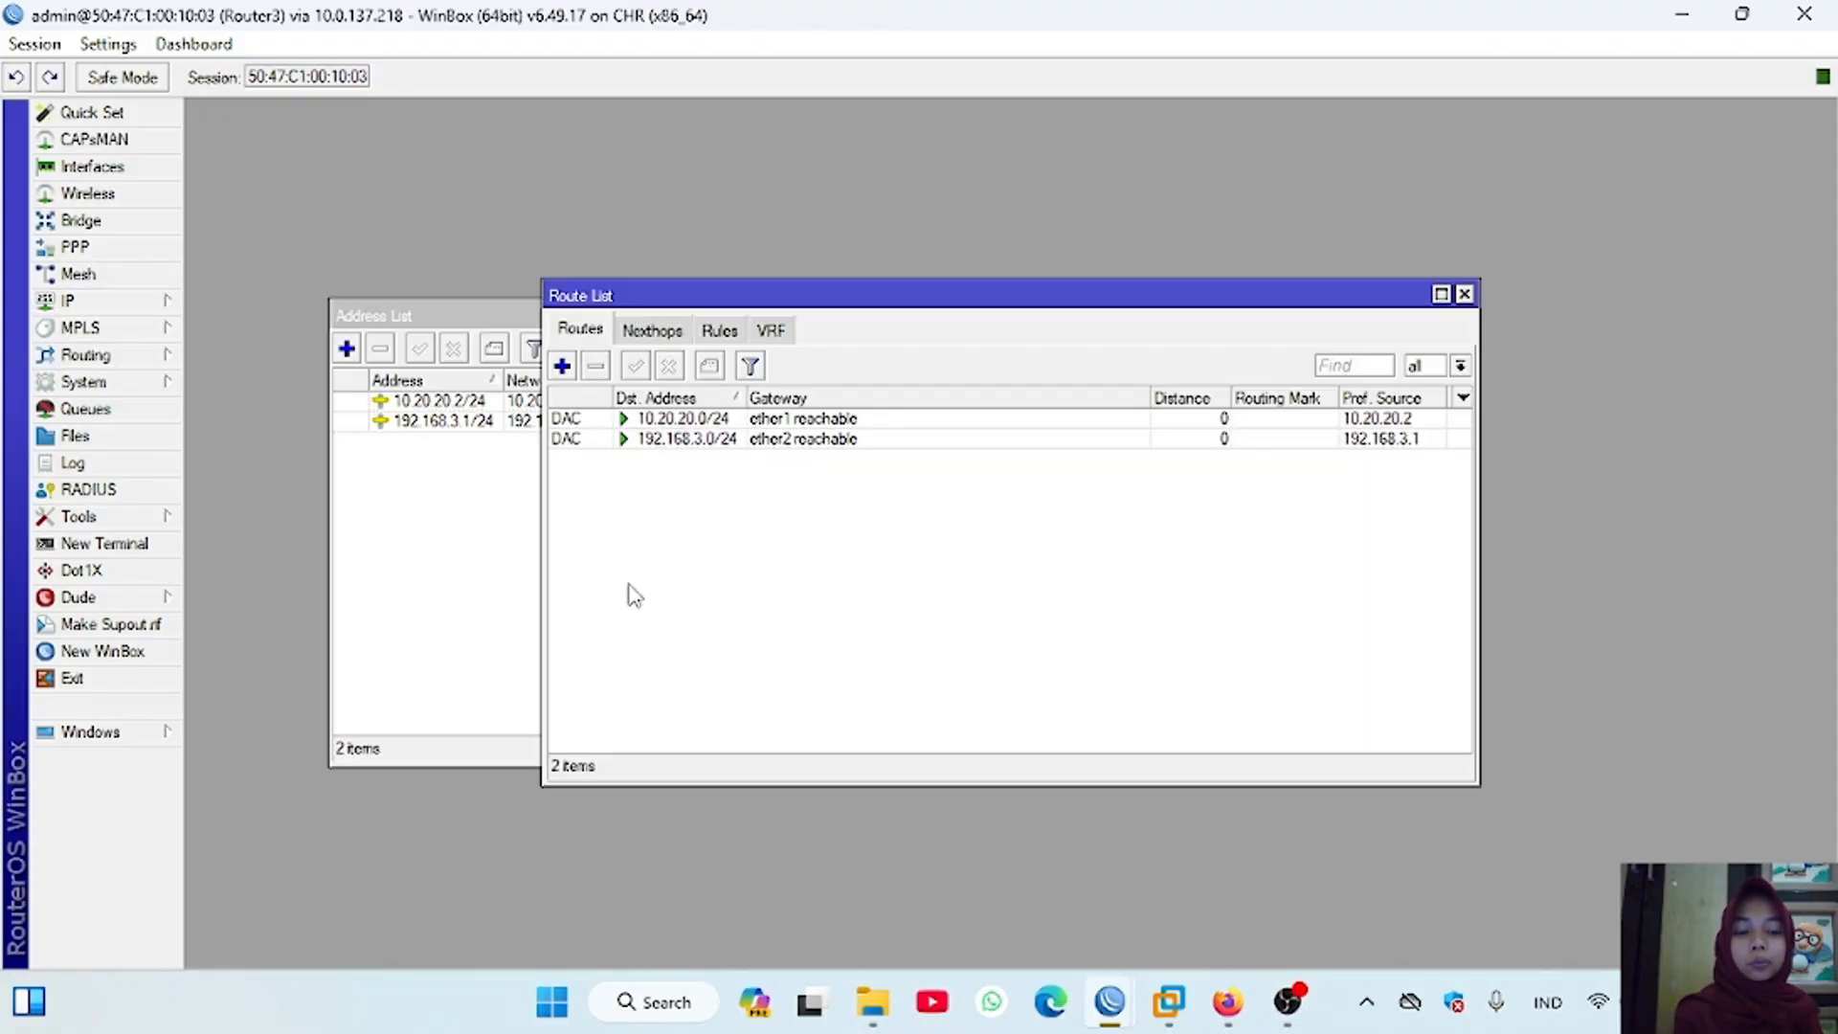
drag(542, 383, 301, 383)
Step: Add a static route on Router3 to 192.168.2.0/24 through gateway 10.20.20.1
click(320, 364)
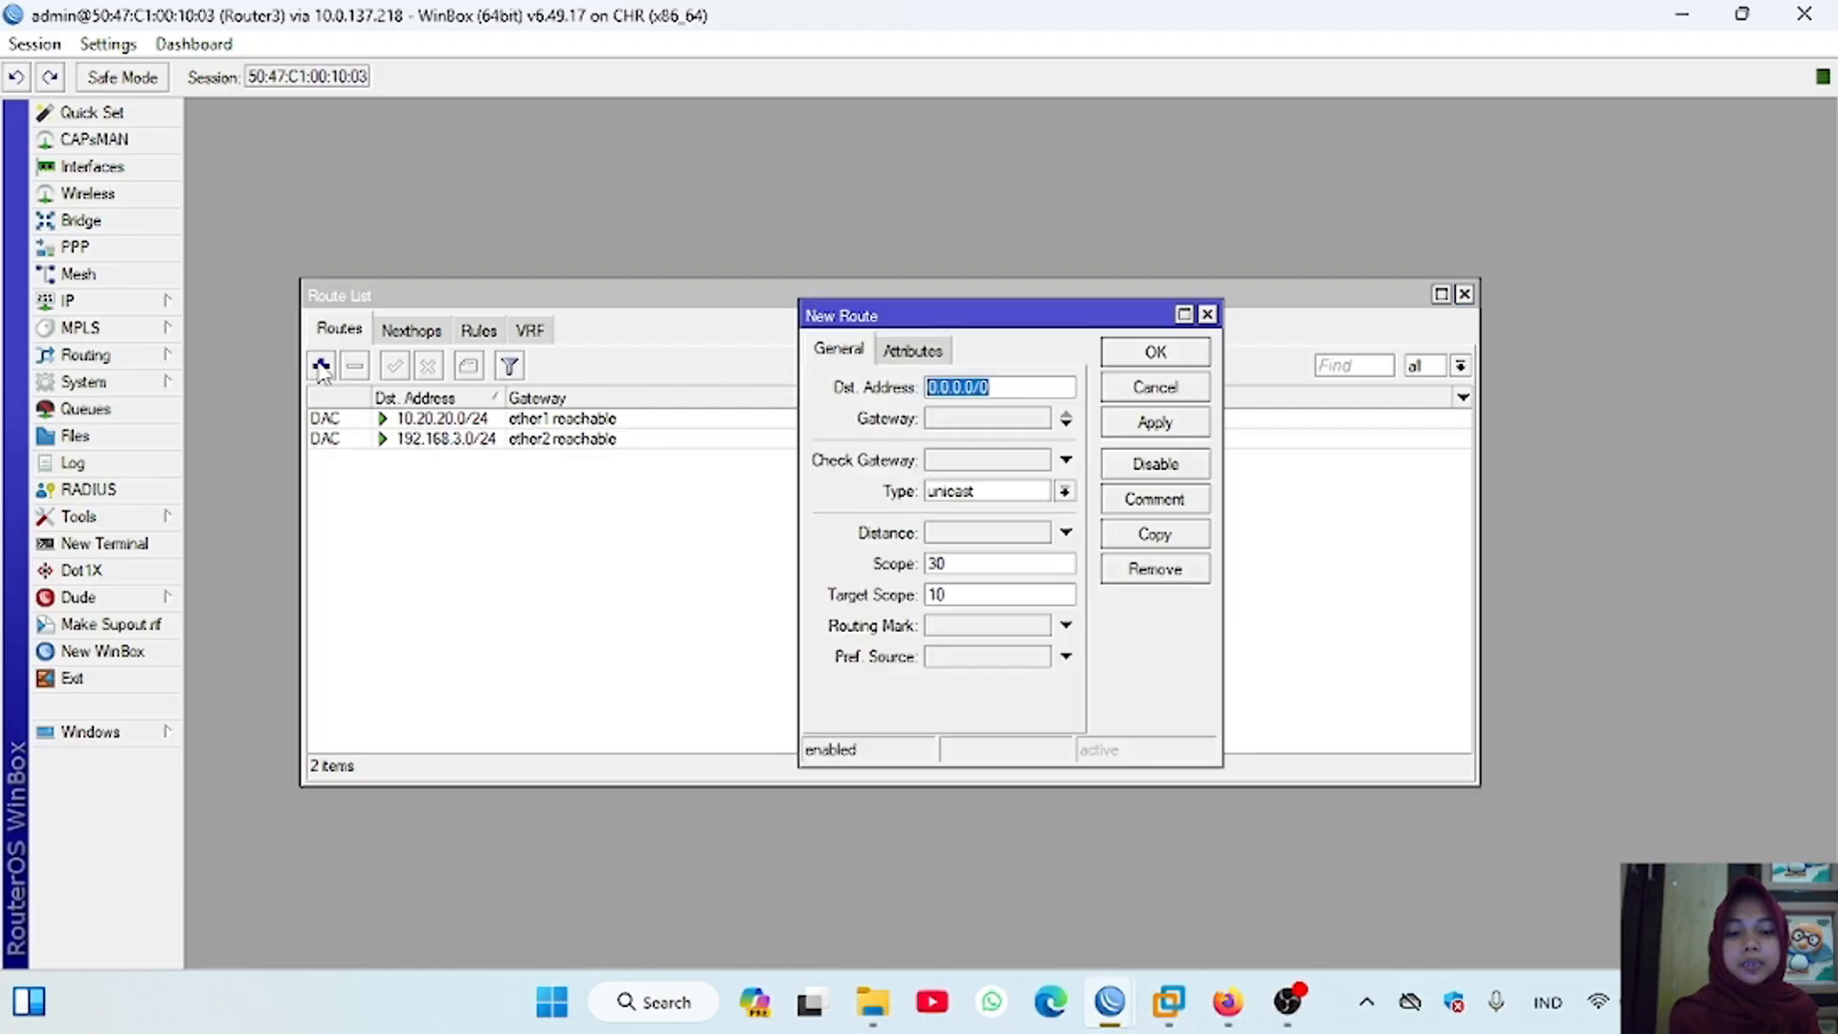
text(192.168)
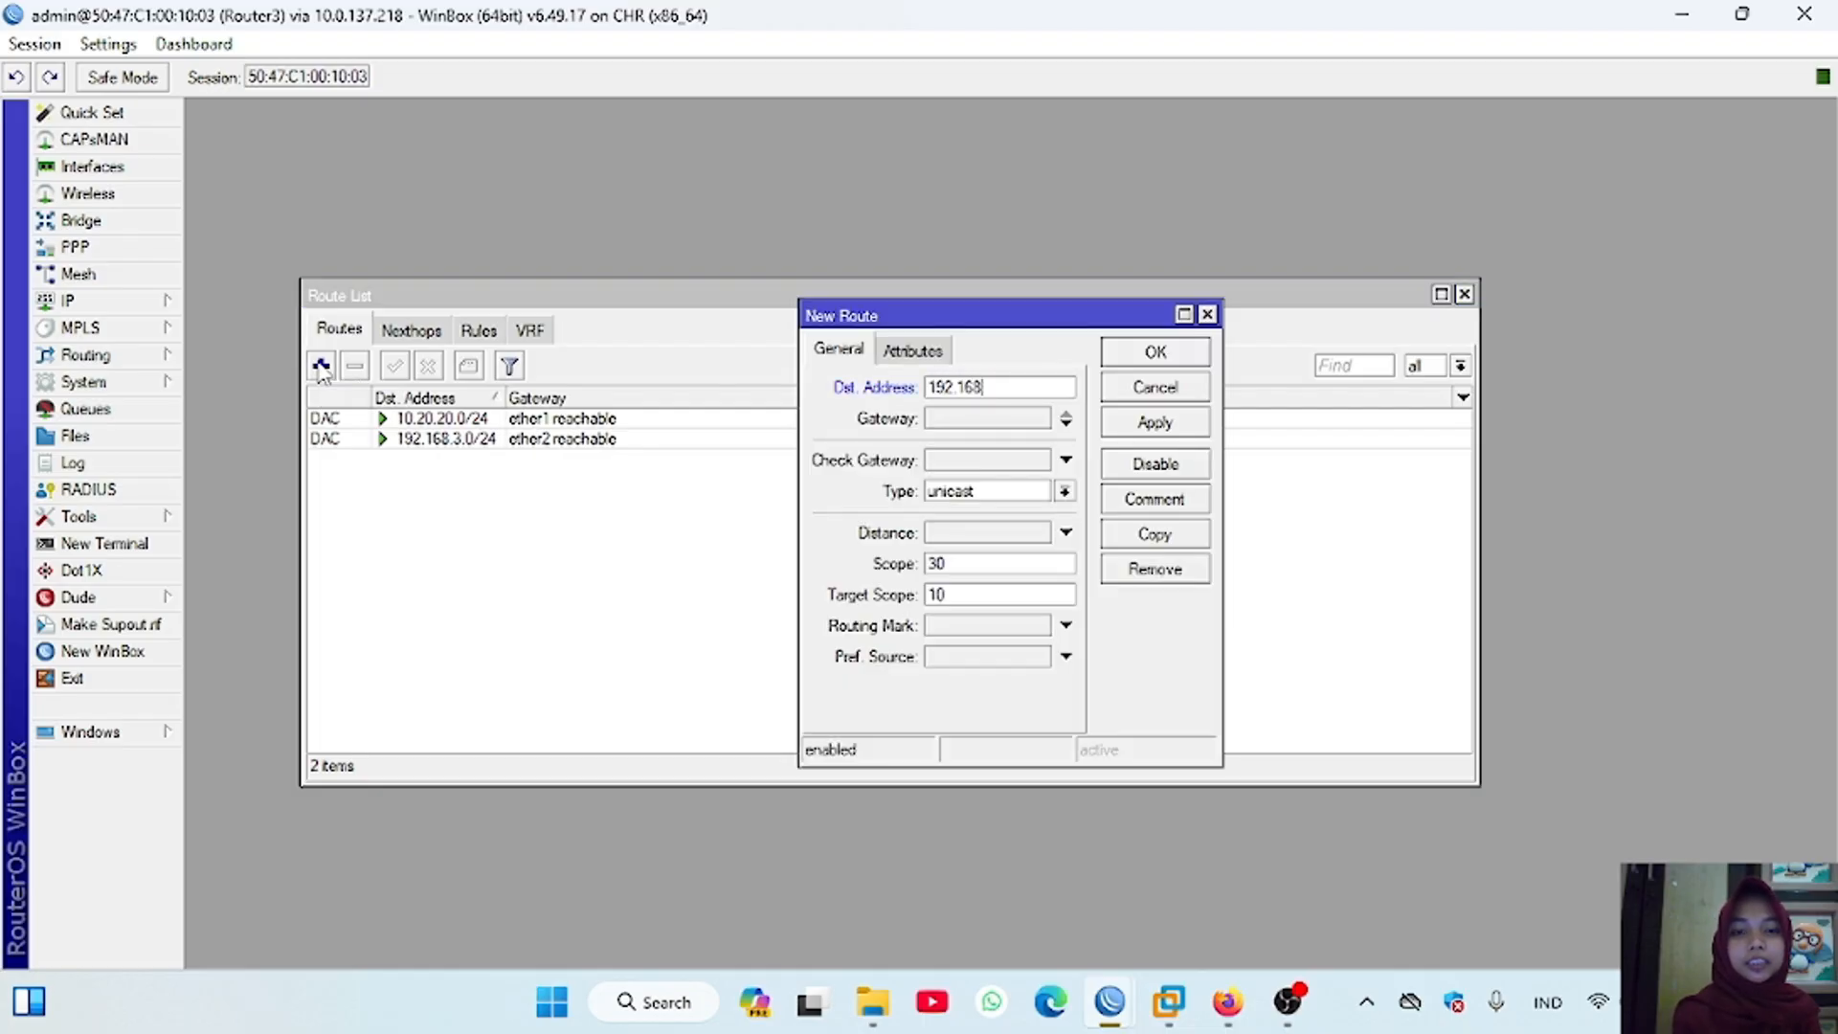
text(.2.0/24)
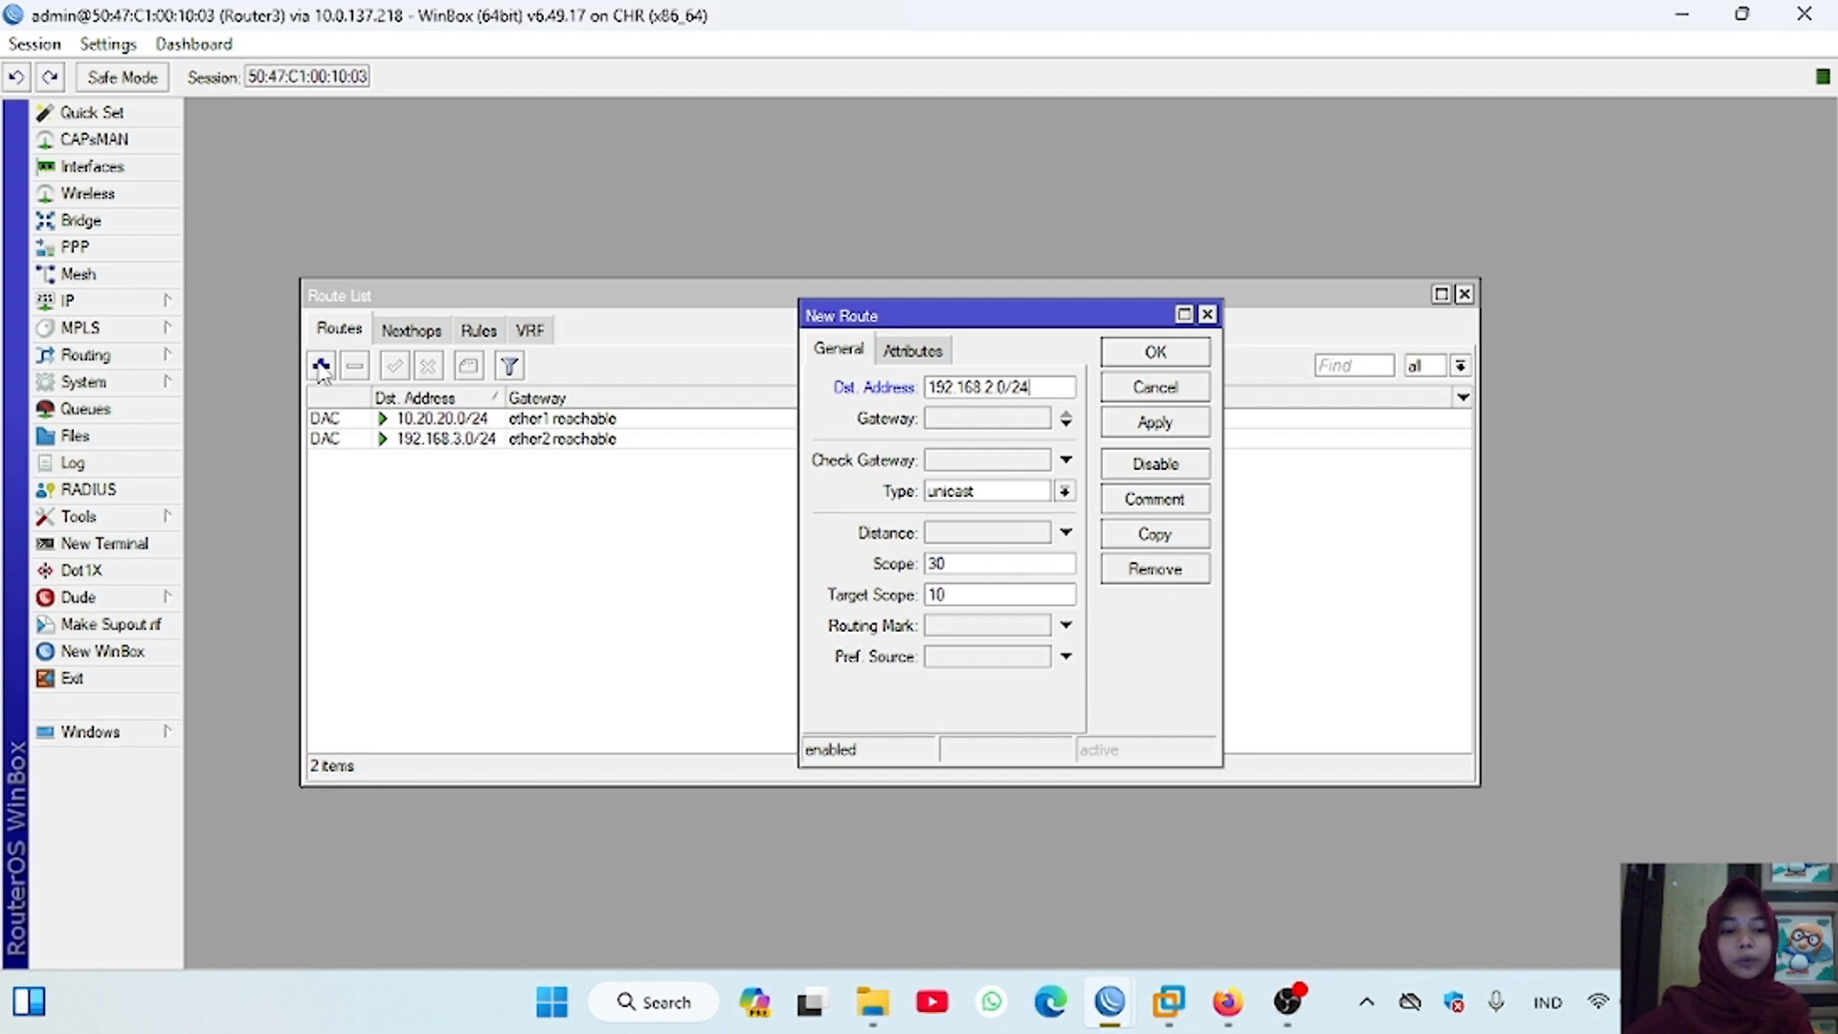
click(950, 421)
text(10.20.20.)
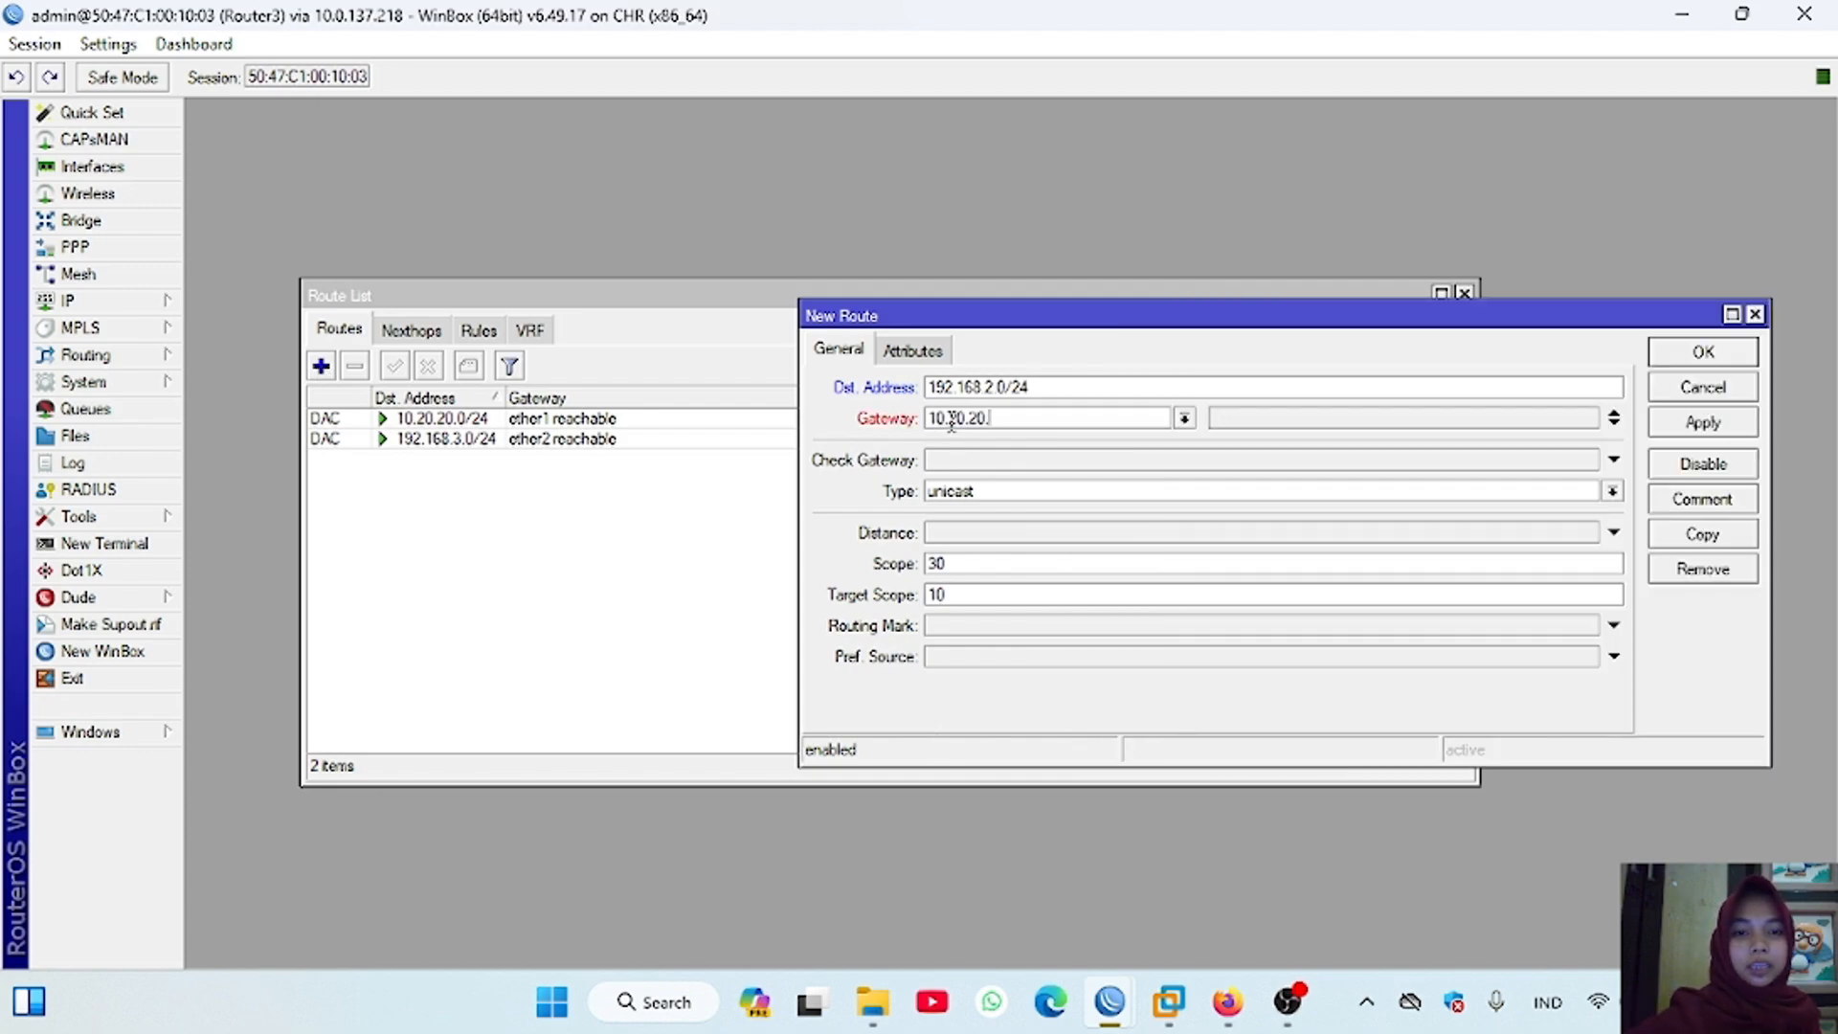
text(1)
click(1704, 423)
click(1703, 353)
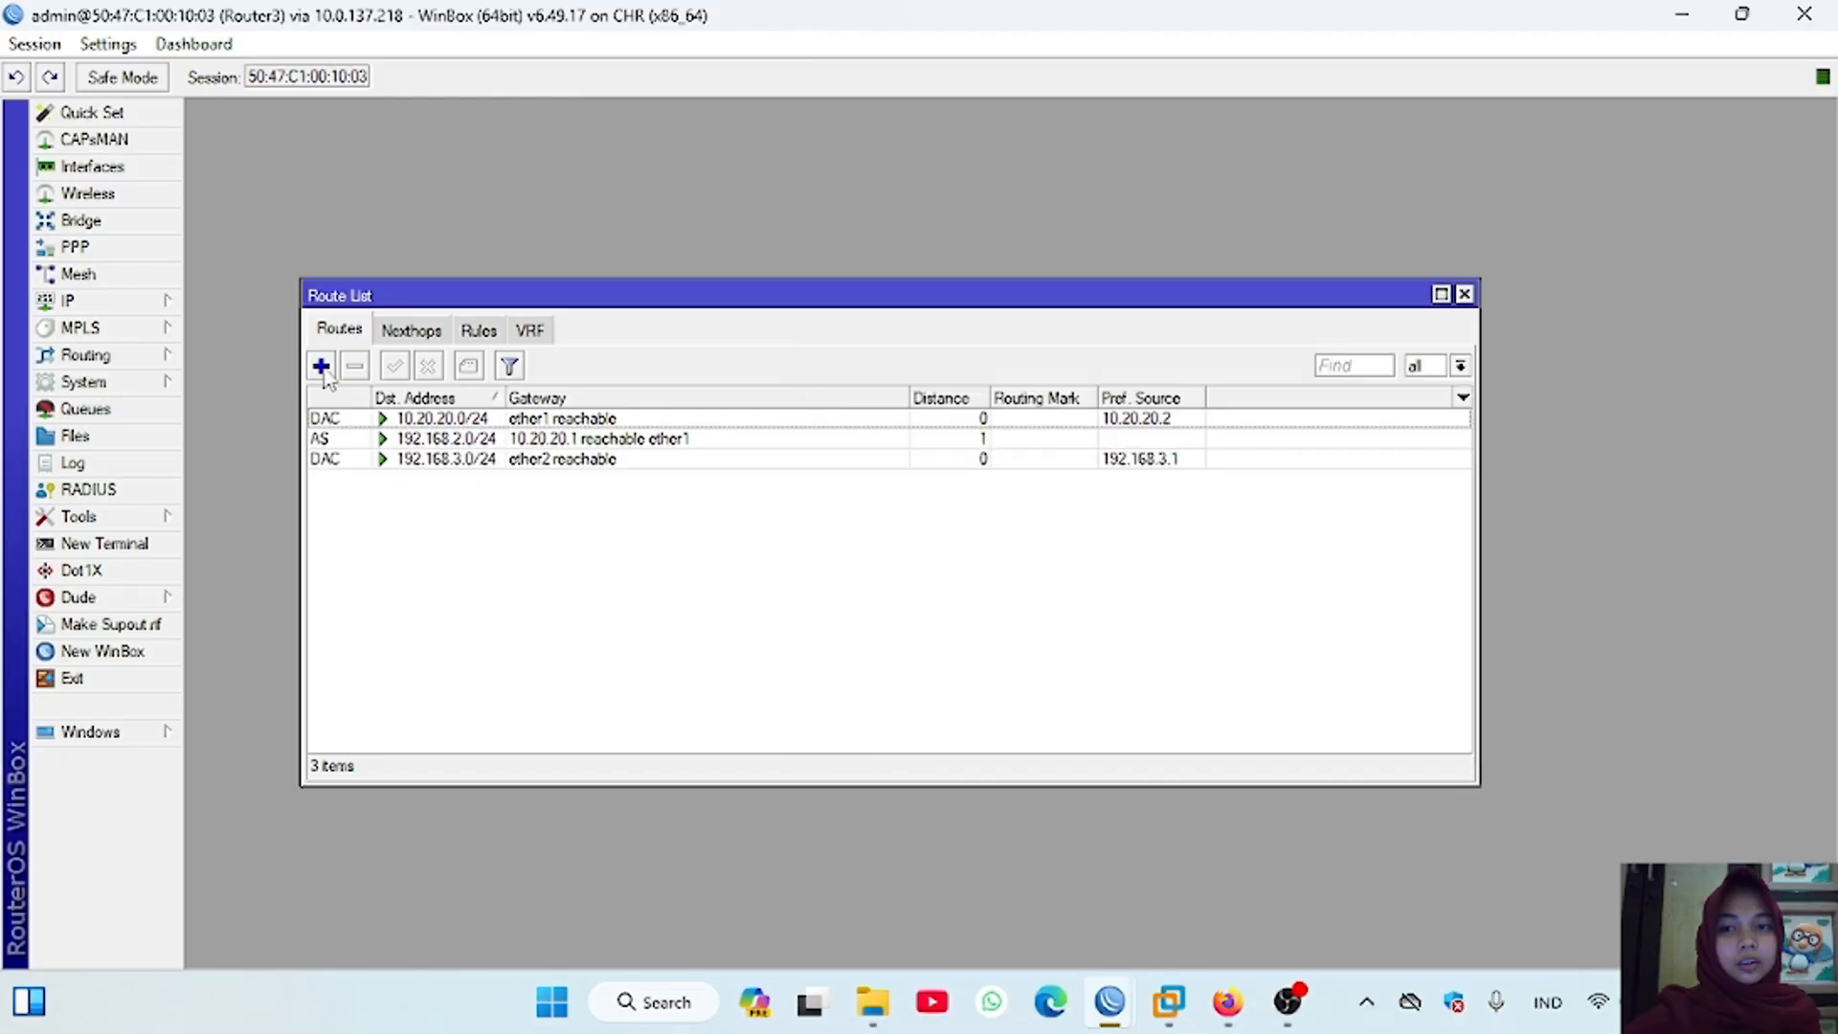
Step: Add a static route on Router3 to 10.10.10.0/24 through gateway 10.20.20.1
click(322, 366)
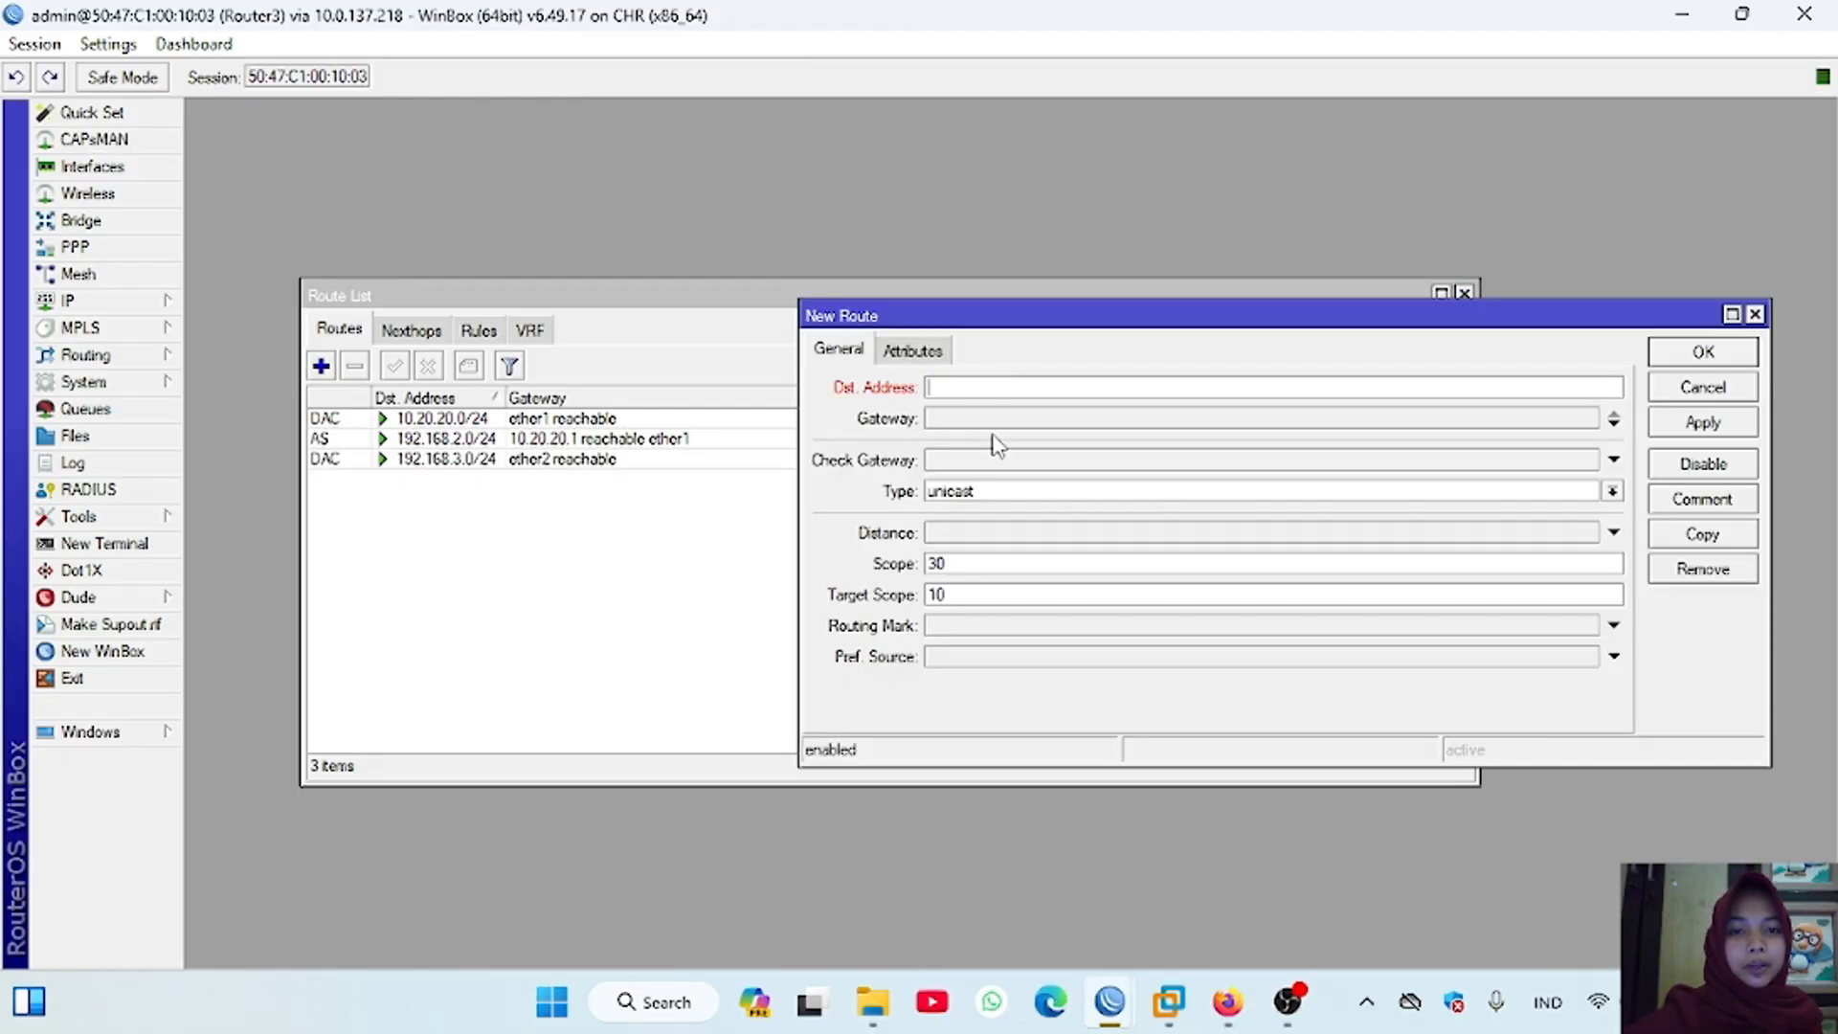
text(10)
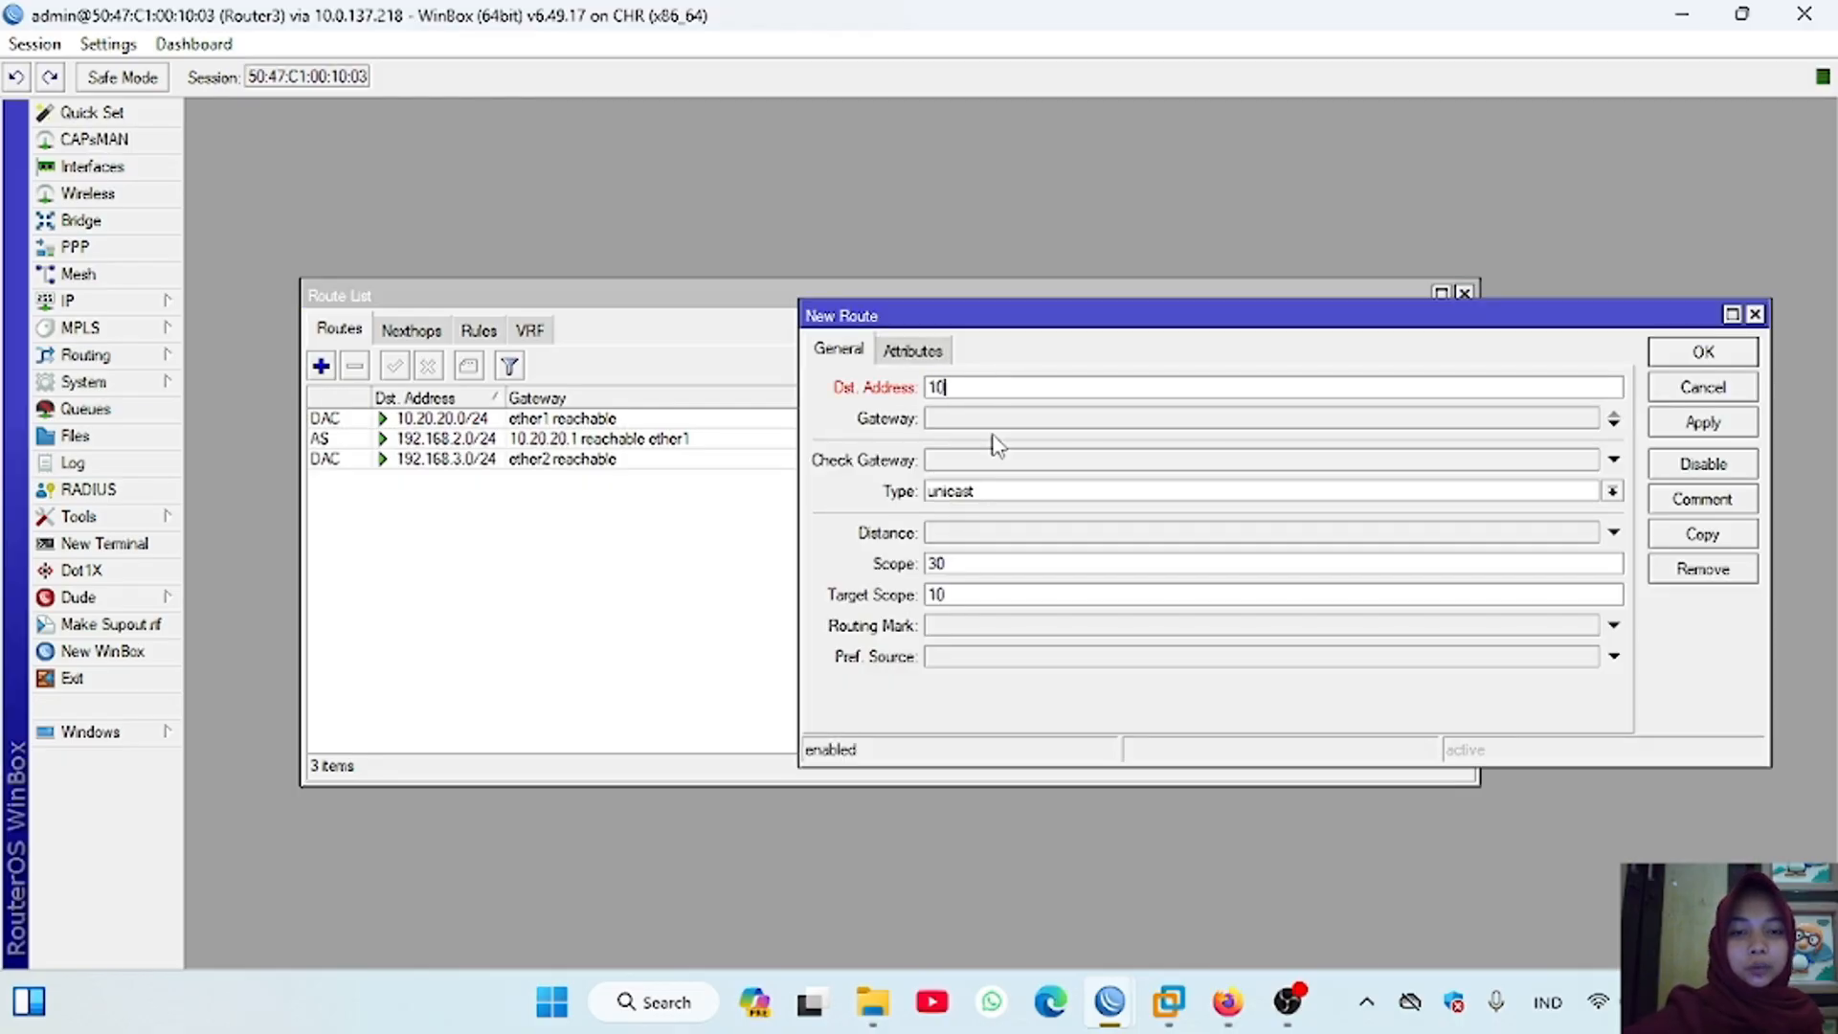
text(.10.10.0/24)
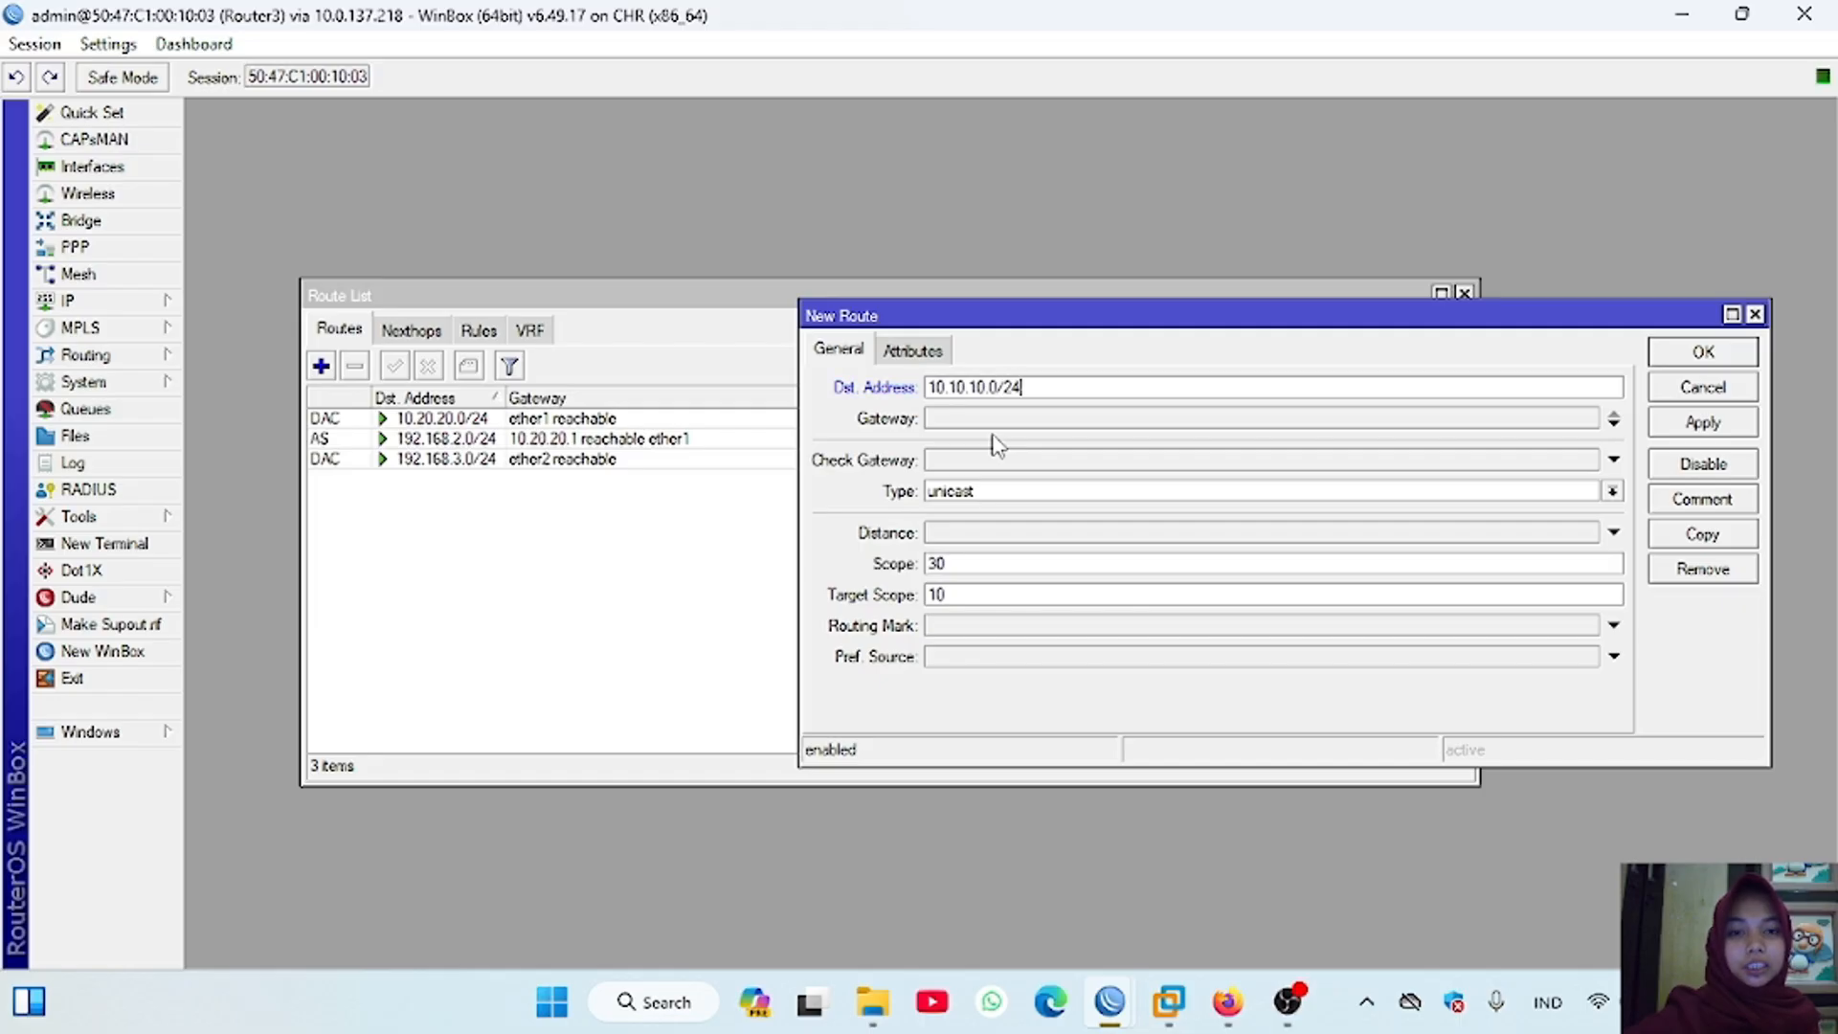
click(992, 418)
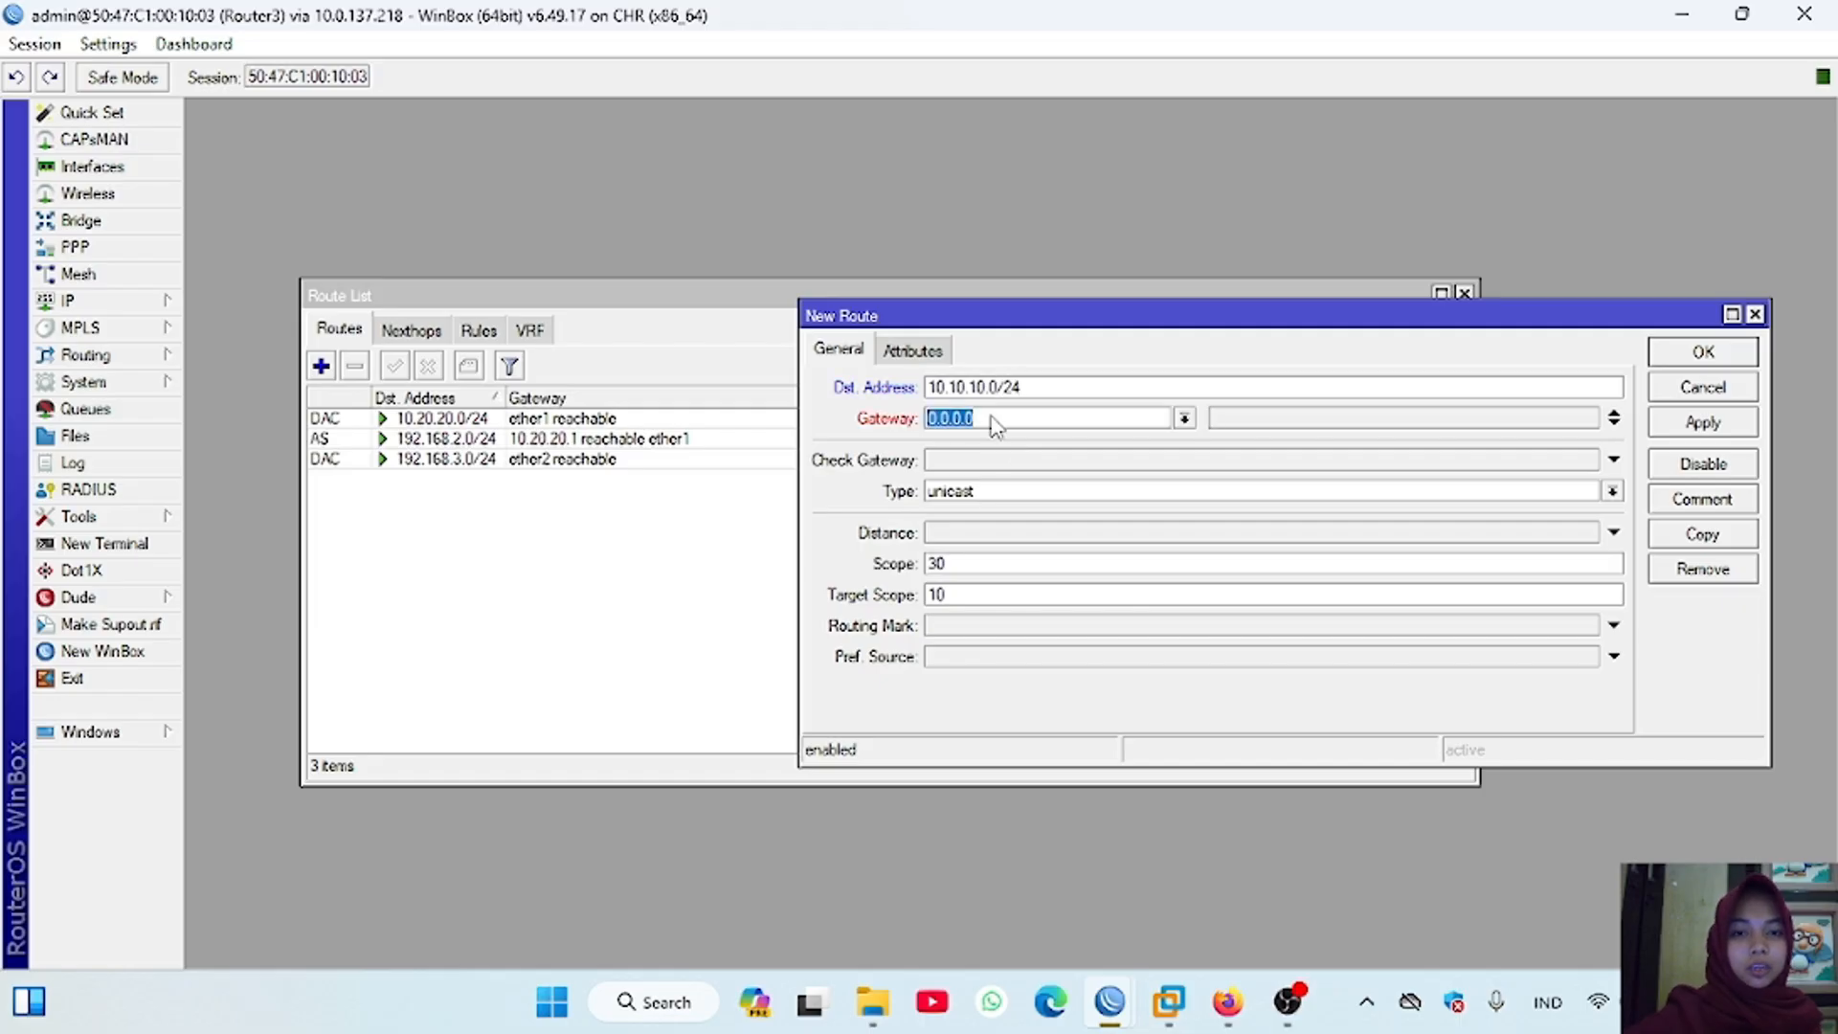
text(10.20.20.1)
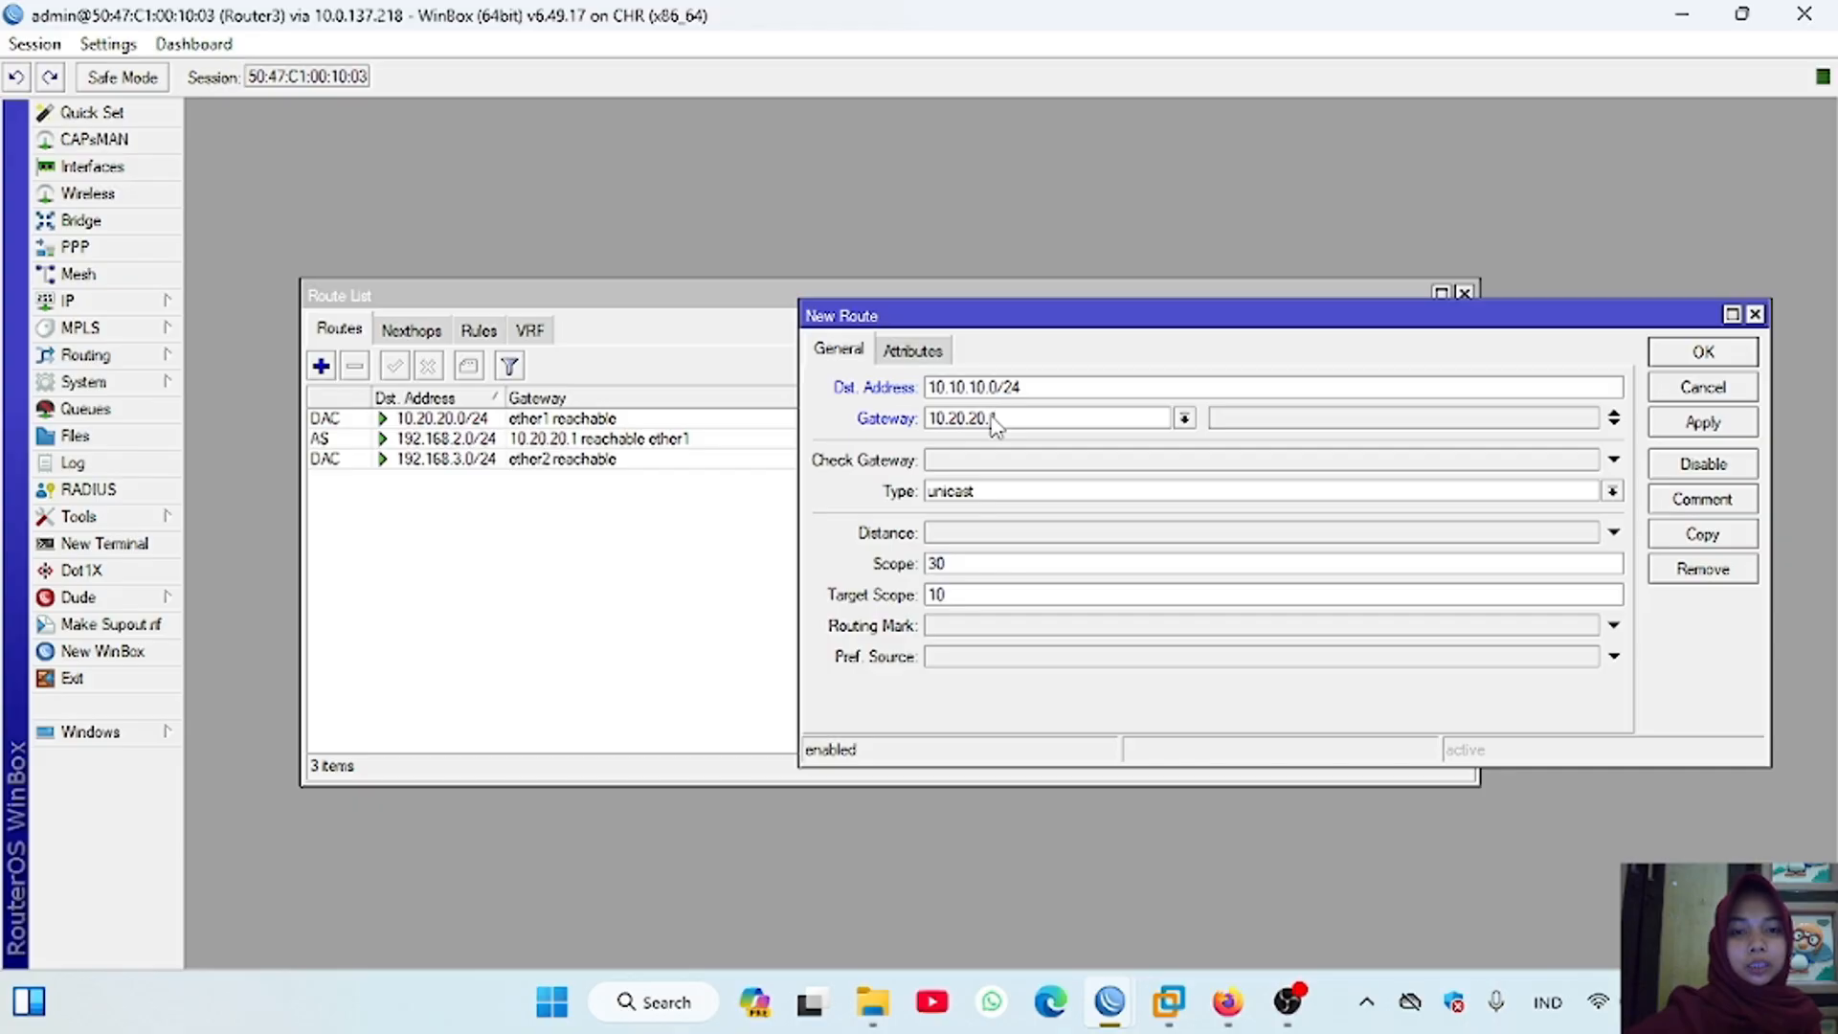
click(1703, 422)
click(1703, 352)
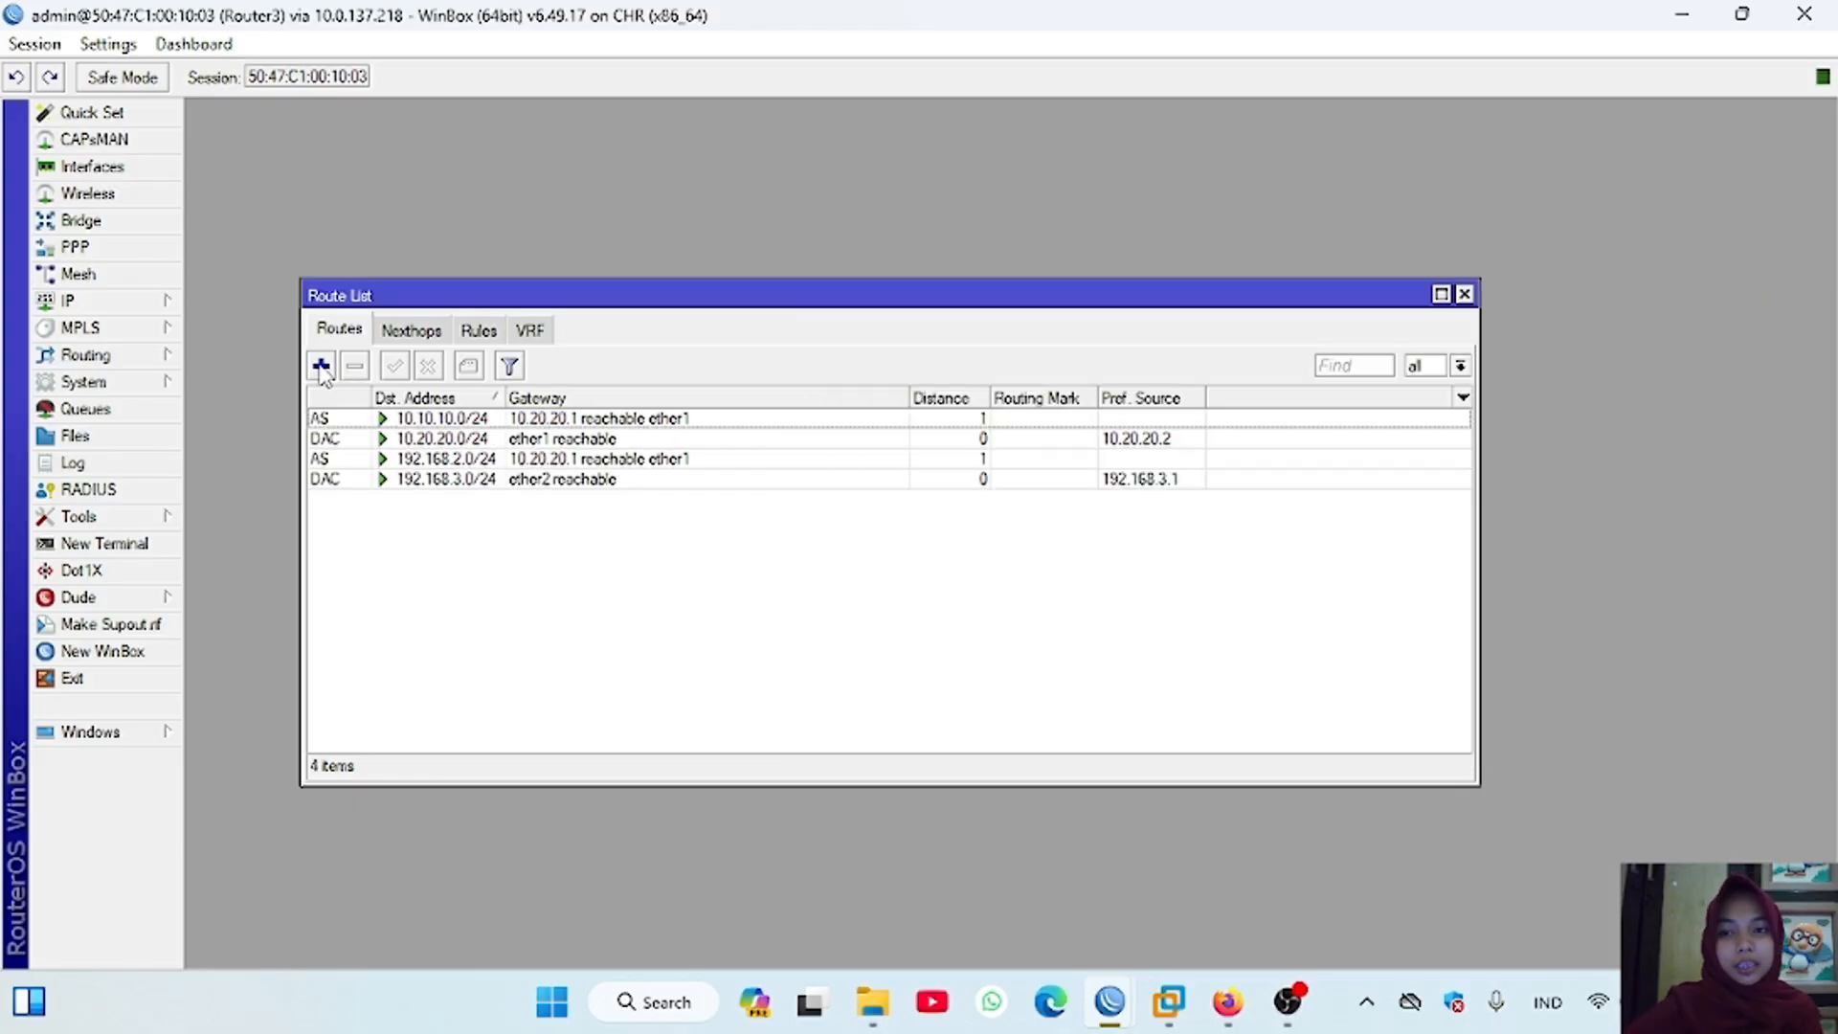
Step: Add a static route on Router3 to 192.168.1.0/24 through gateway 10.20.20.1
click(321, 366)
text(192.168.)
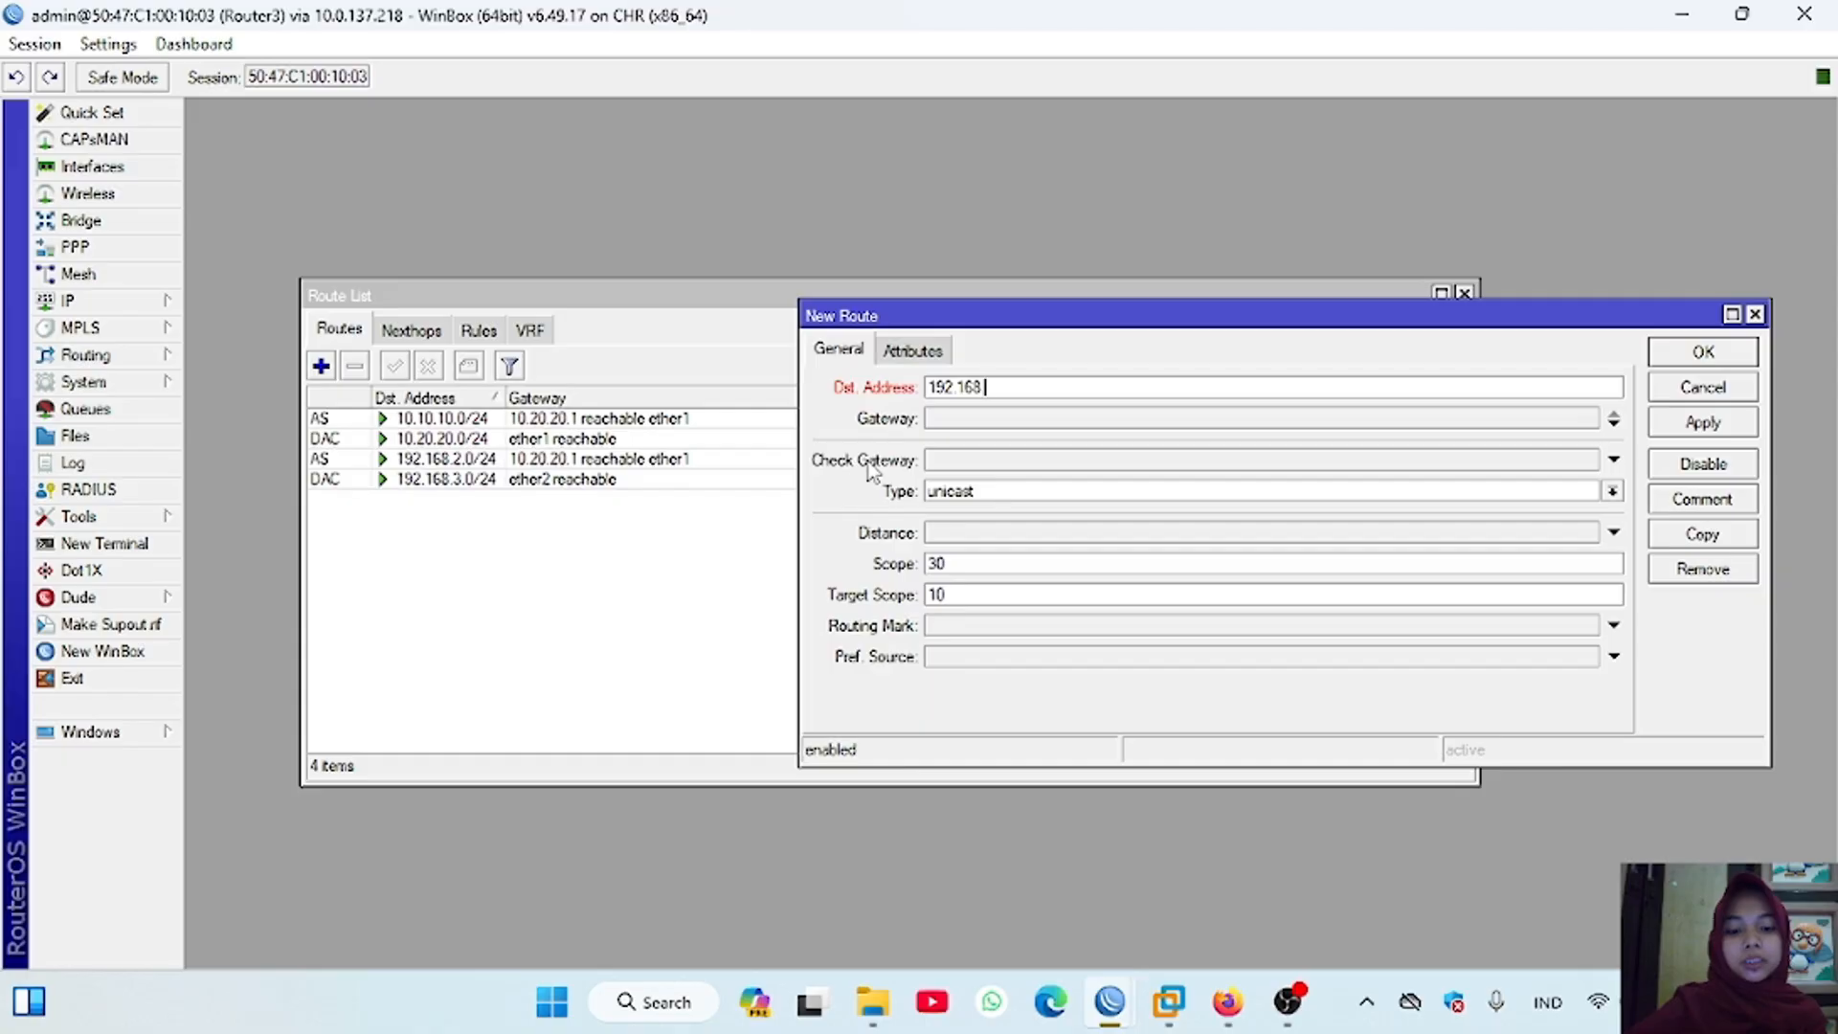
text(1.0/24)
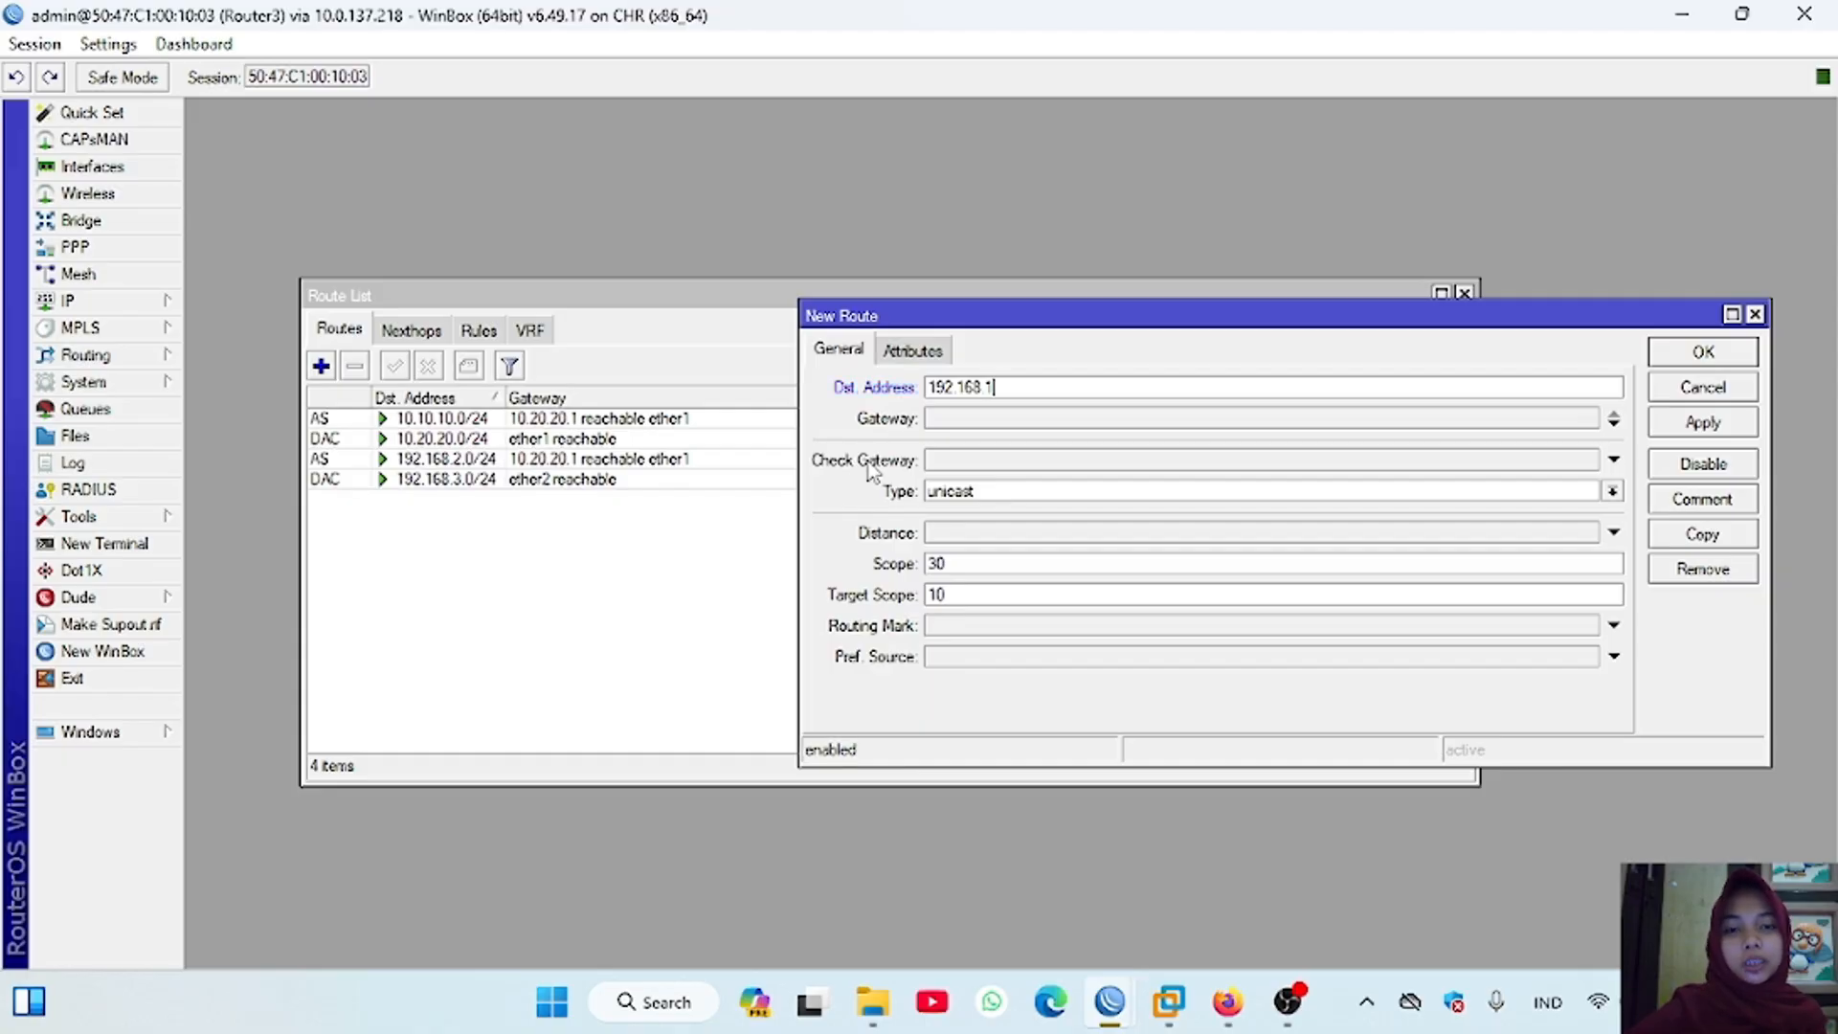
click(978, 422)
text(10.20.20)
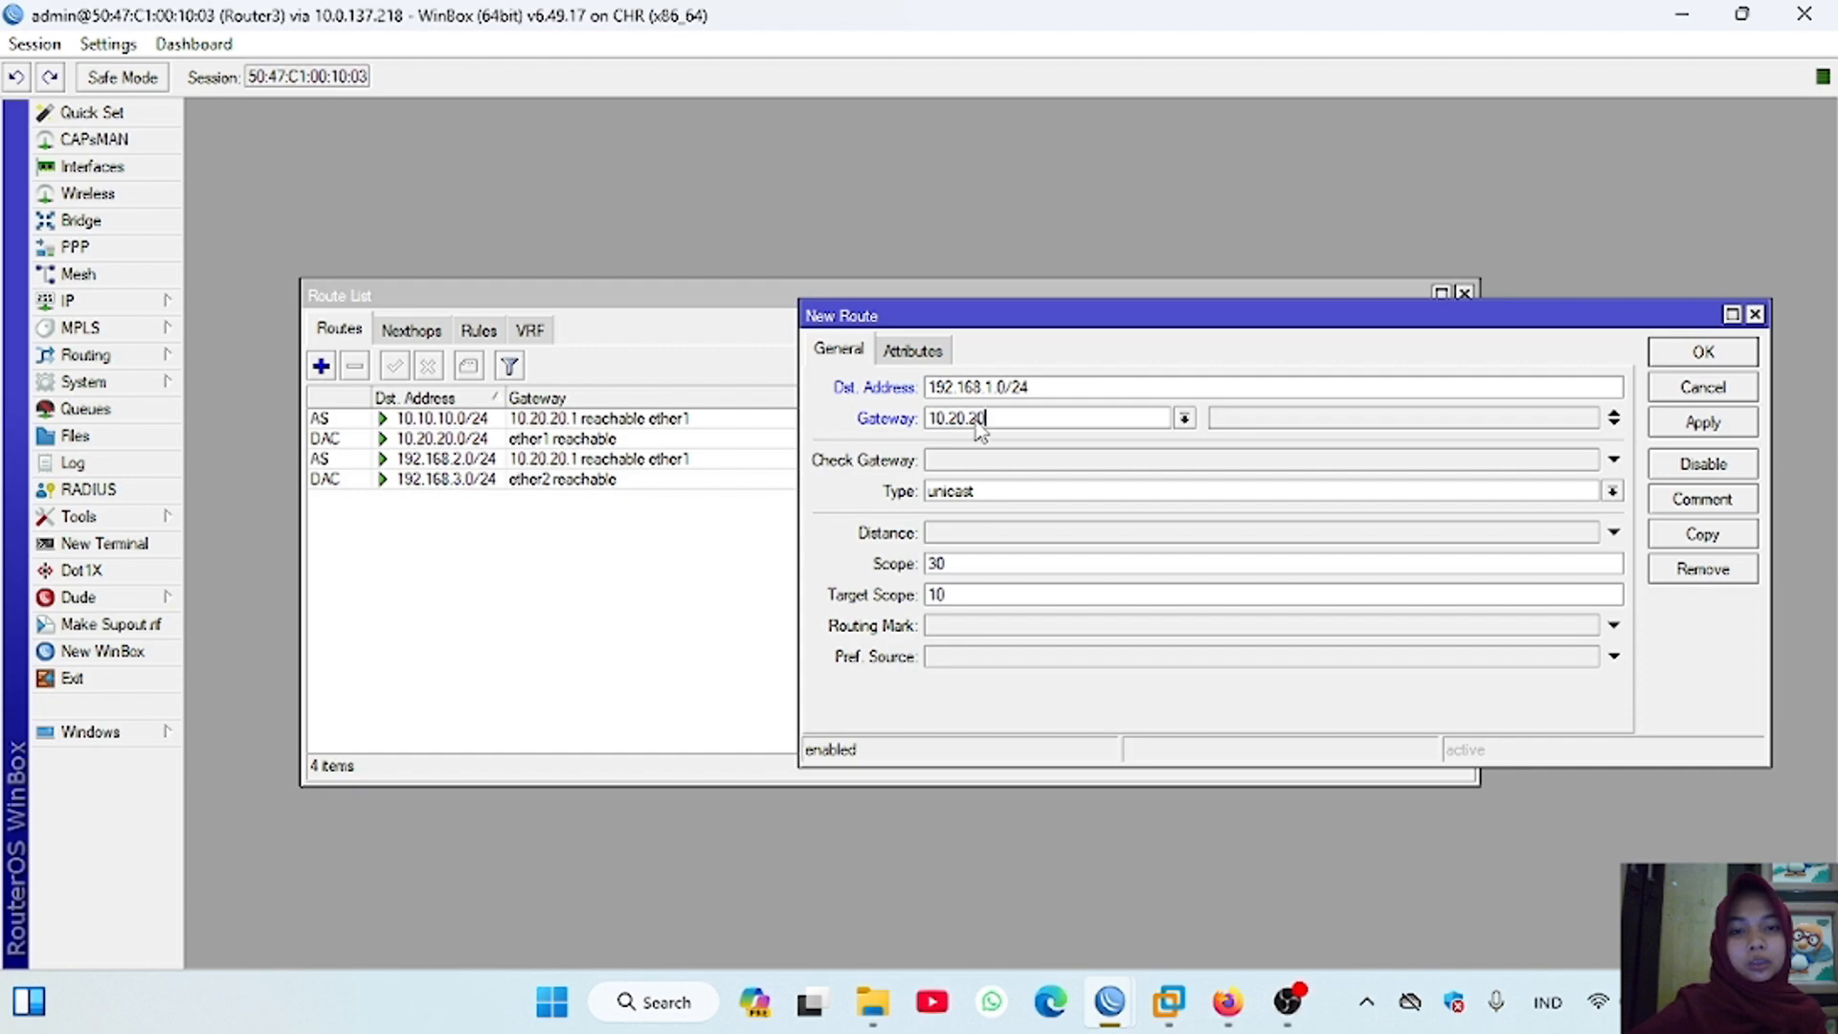
text(.1)
click(1700, 422)
click(1693, 366)
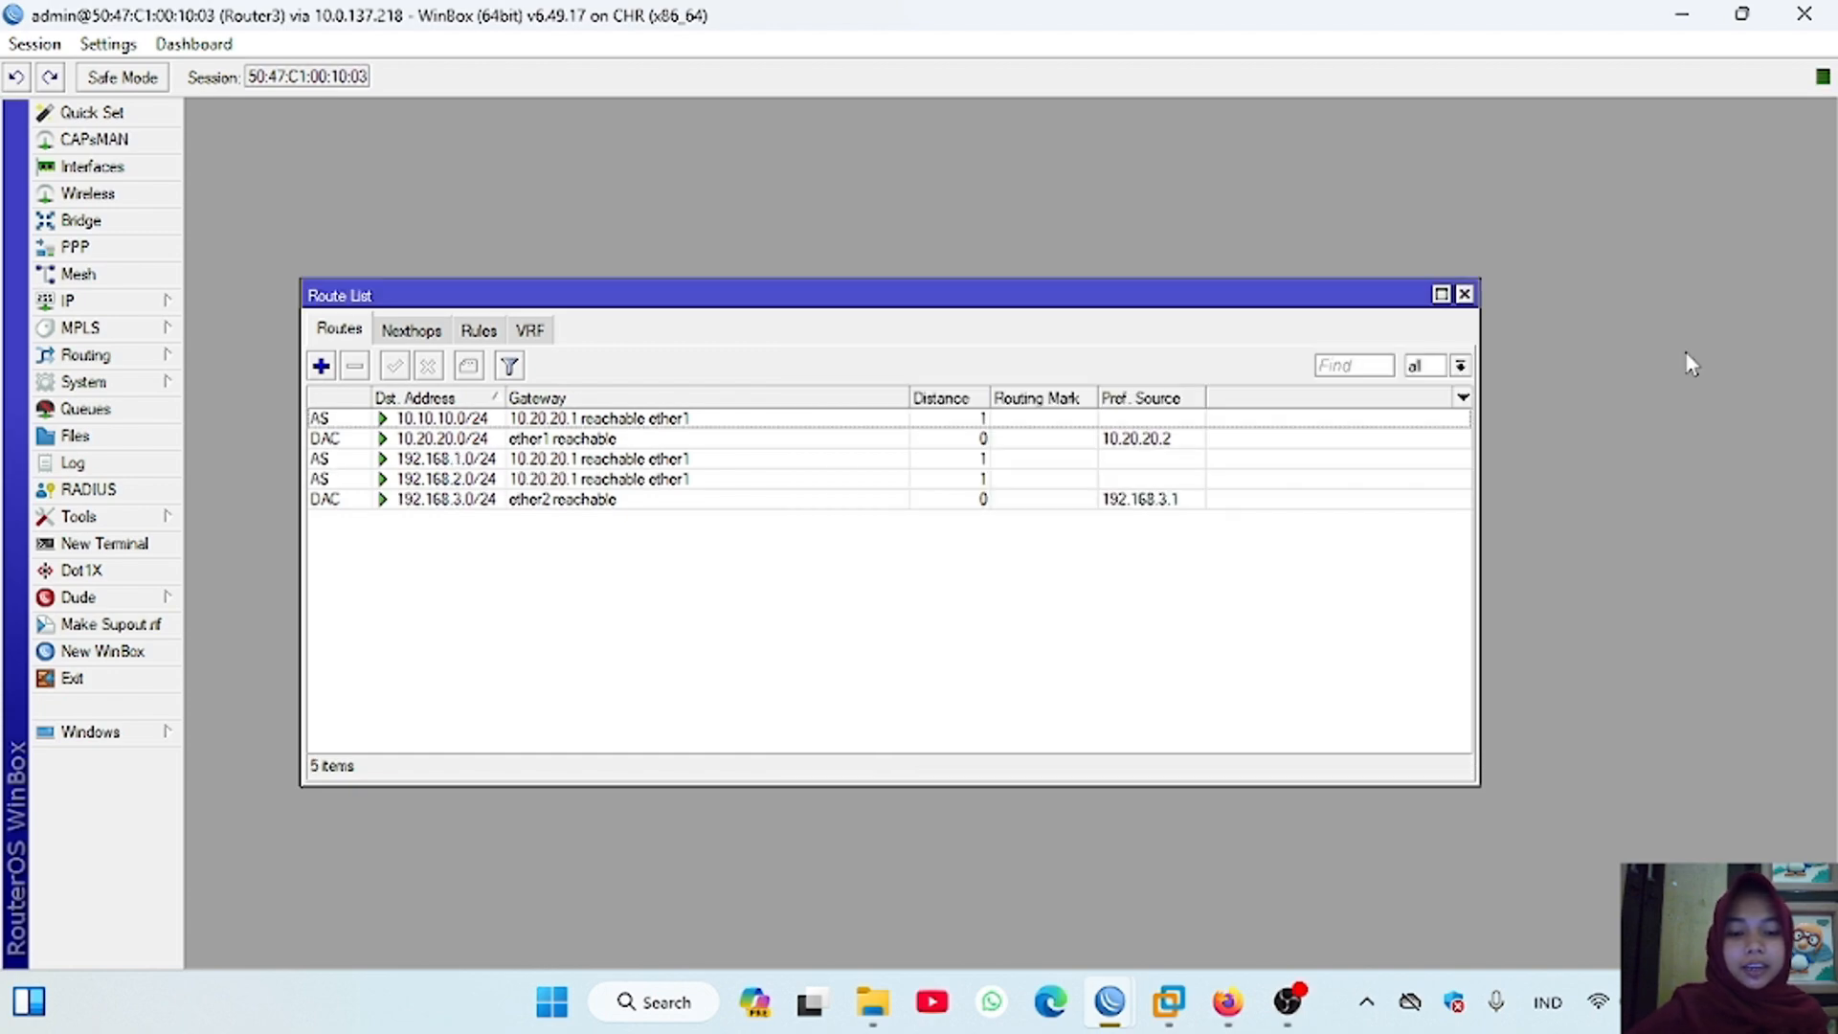
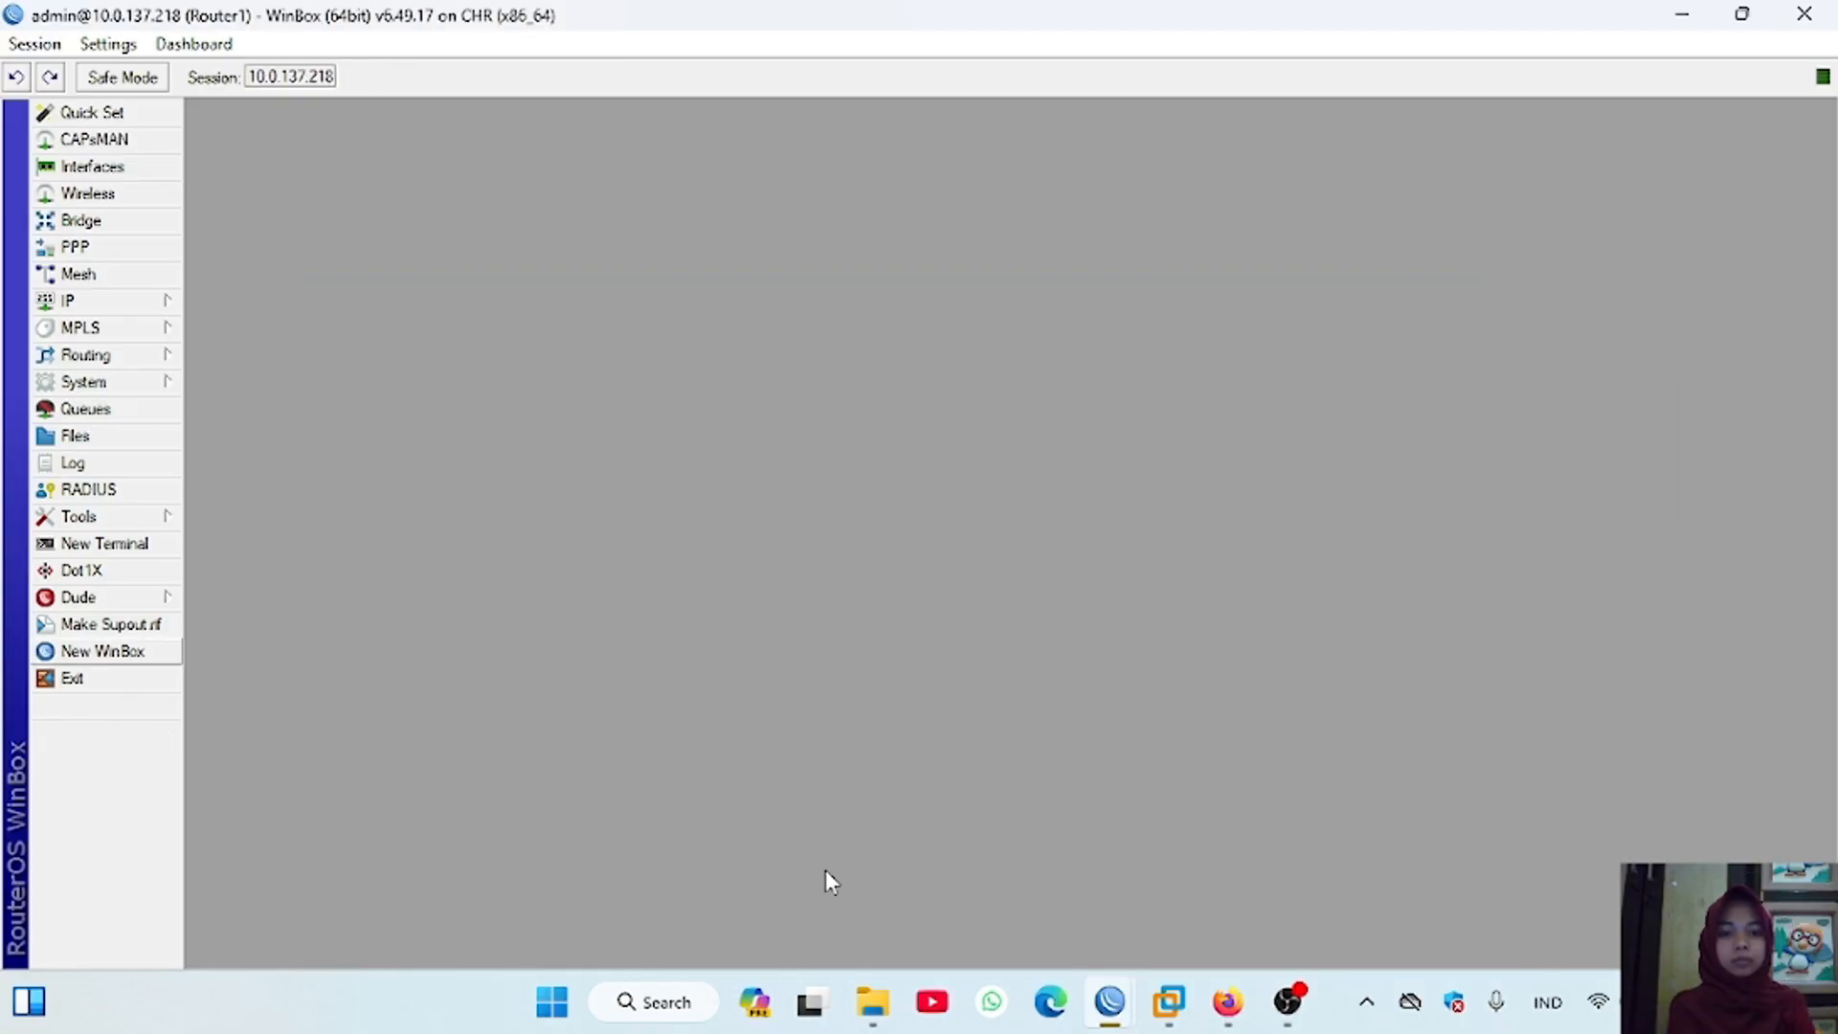
Step: Open Router1's IP route list and add a static route to 10.20.20.0/24 through gateway 10.10.10.2
click(165, 300)
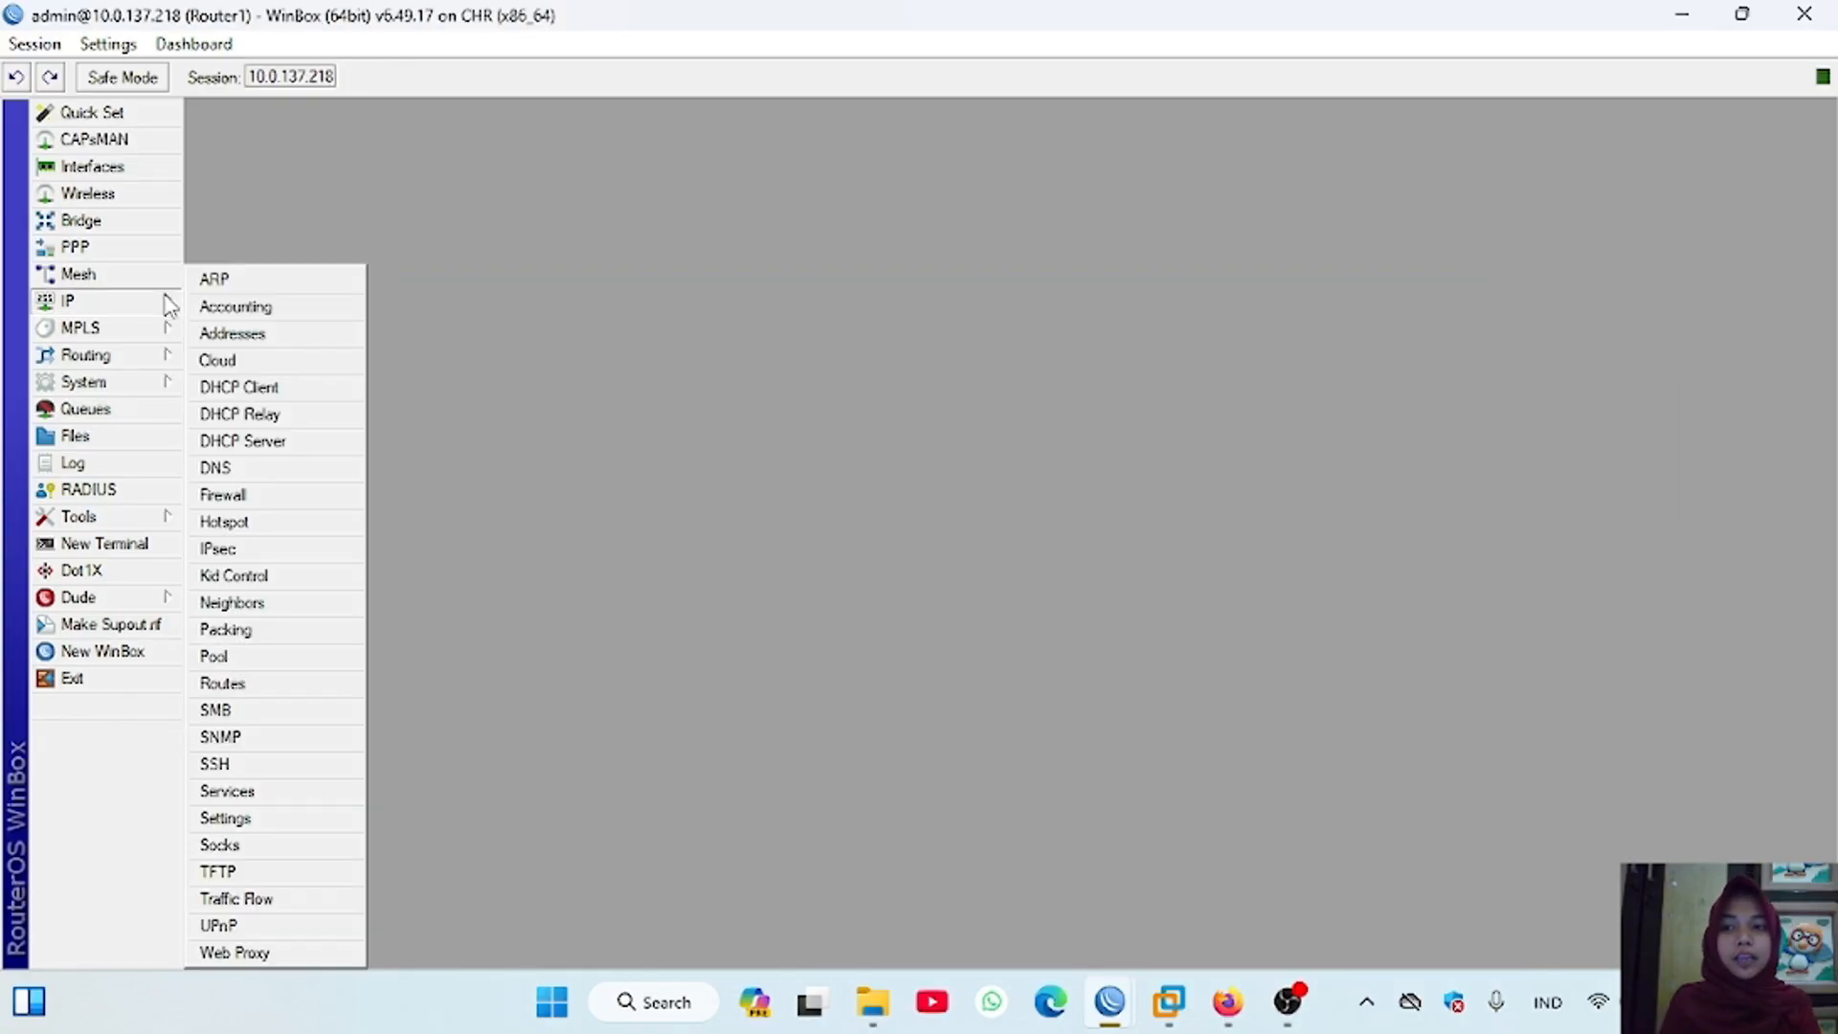
click(267, 683)
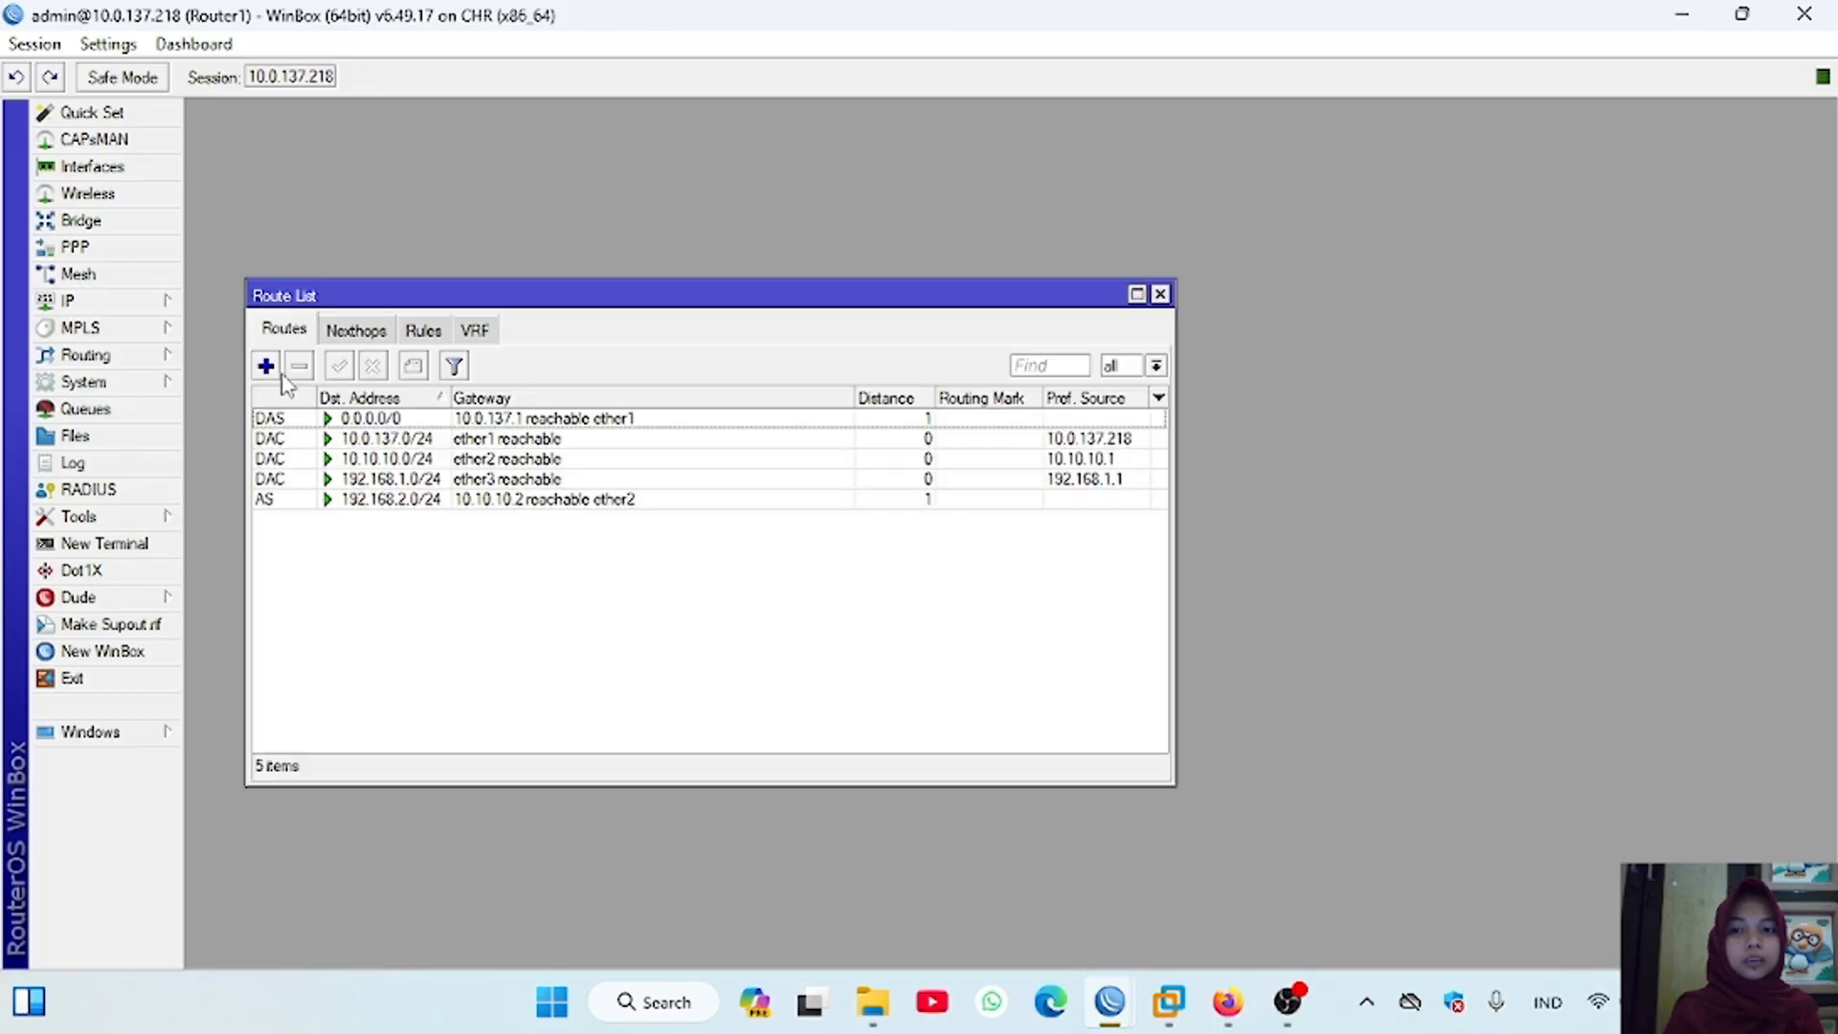
click(267, 366)
text(1)
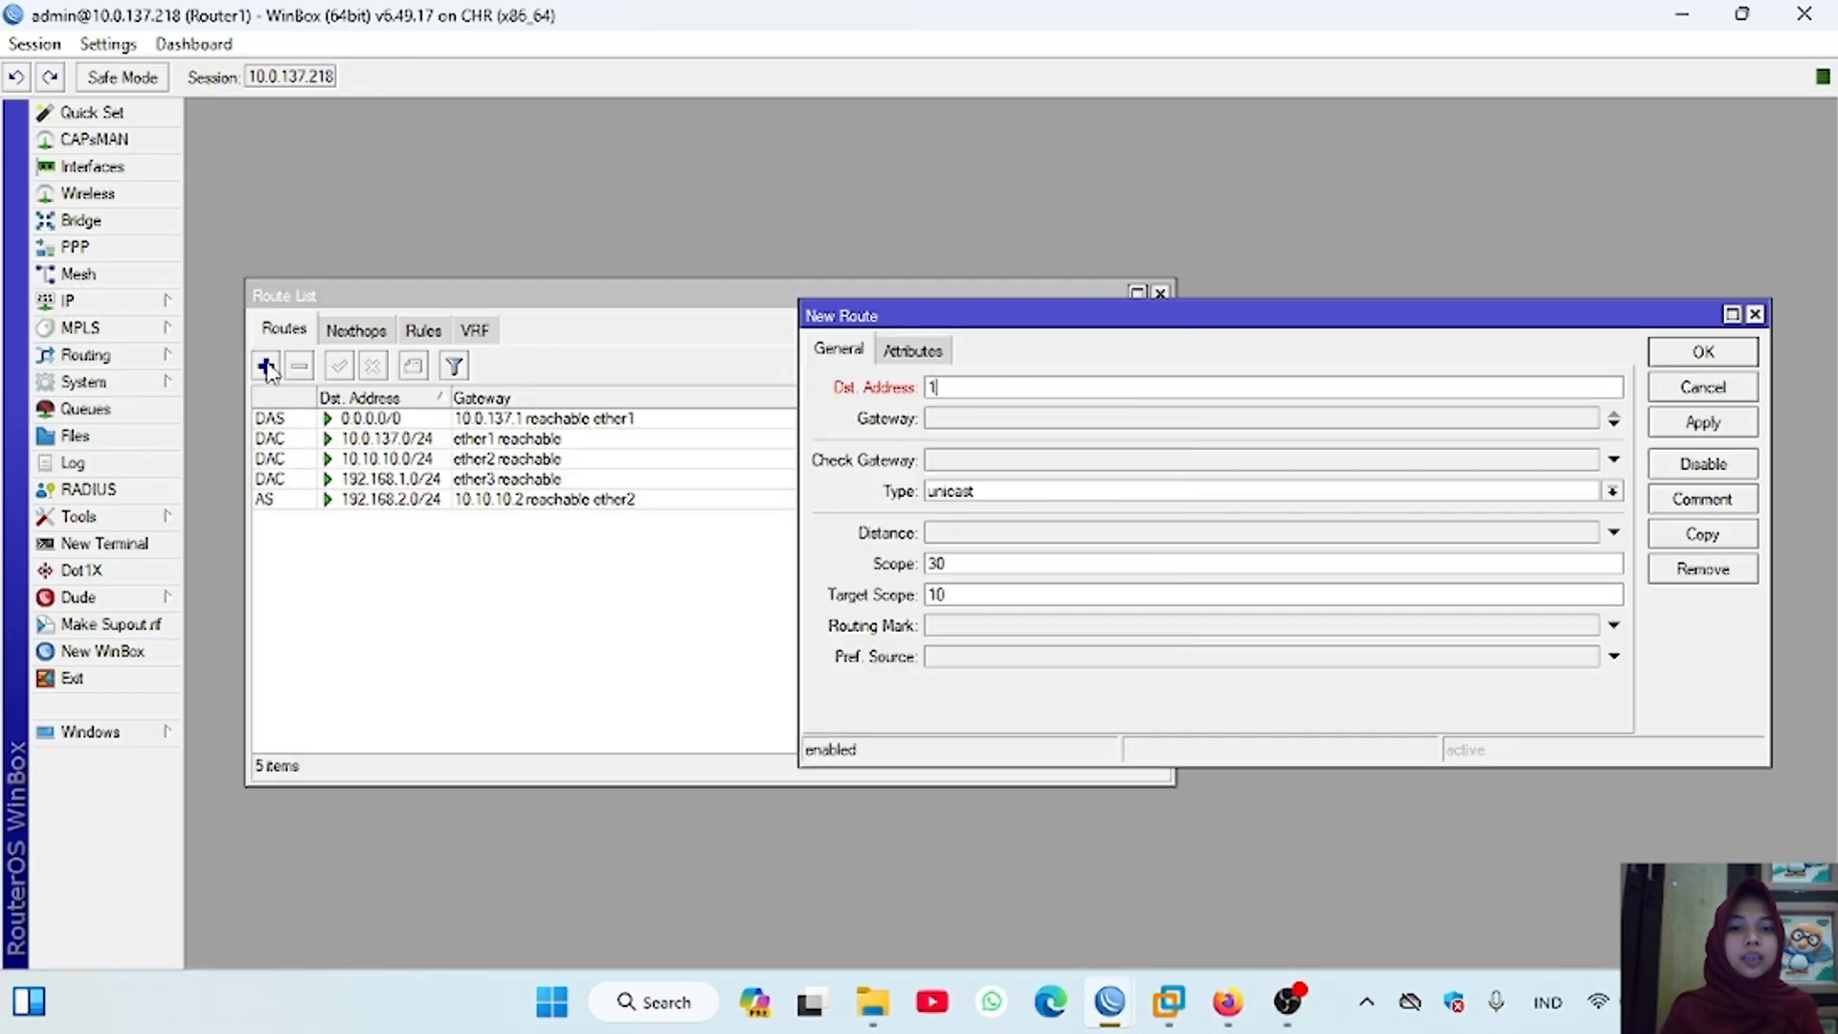
text(0.20.20.)
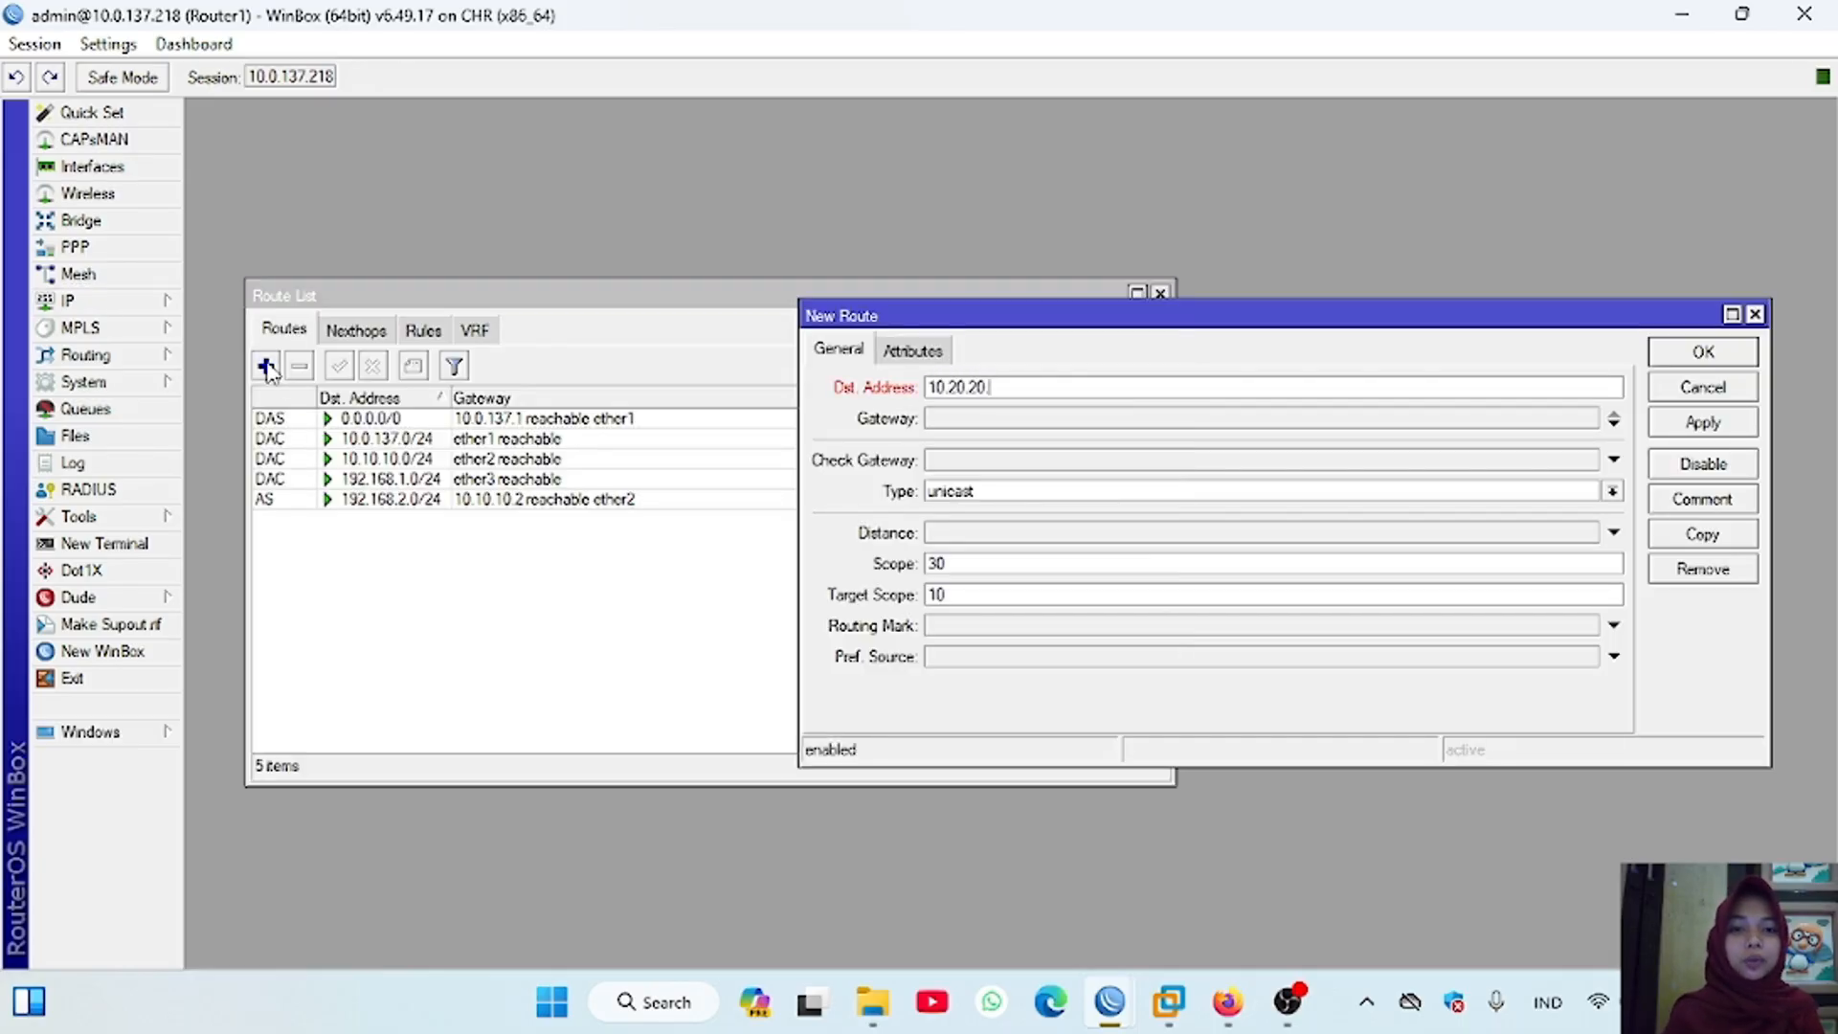
text(0)
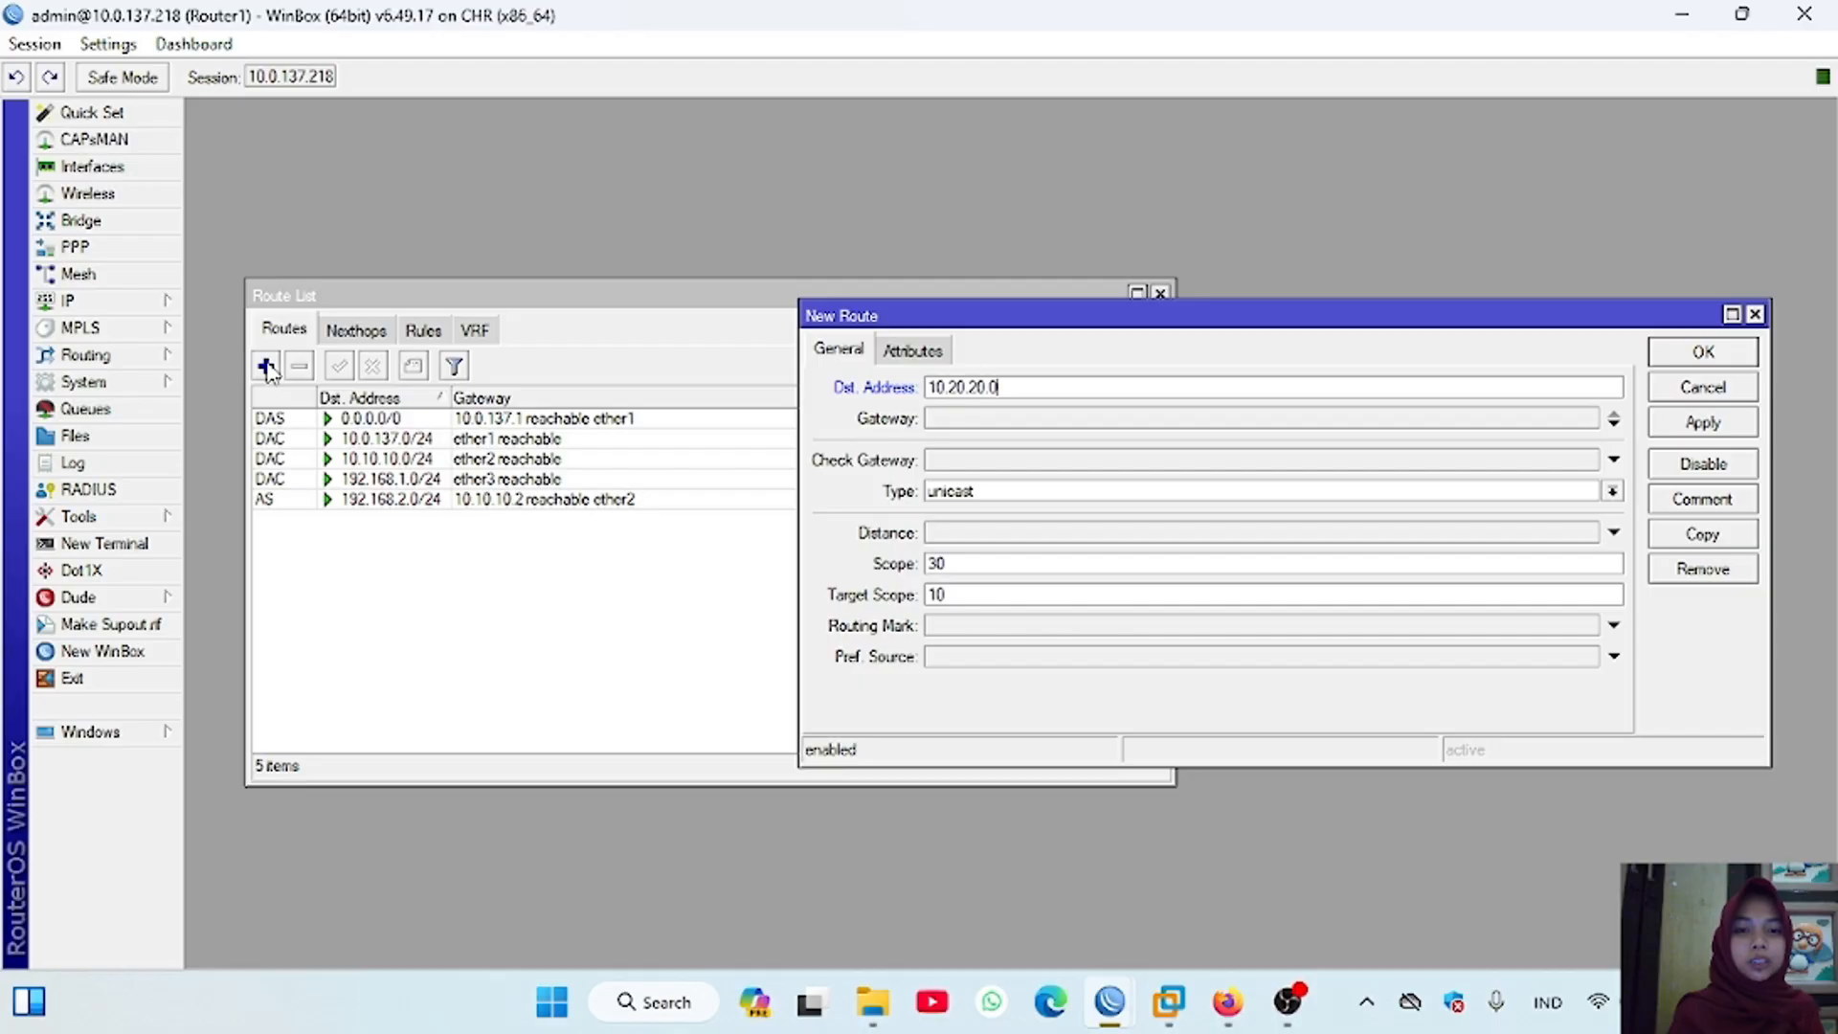
text(/24)
click(962, 419)
text(10.)
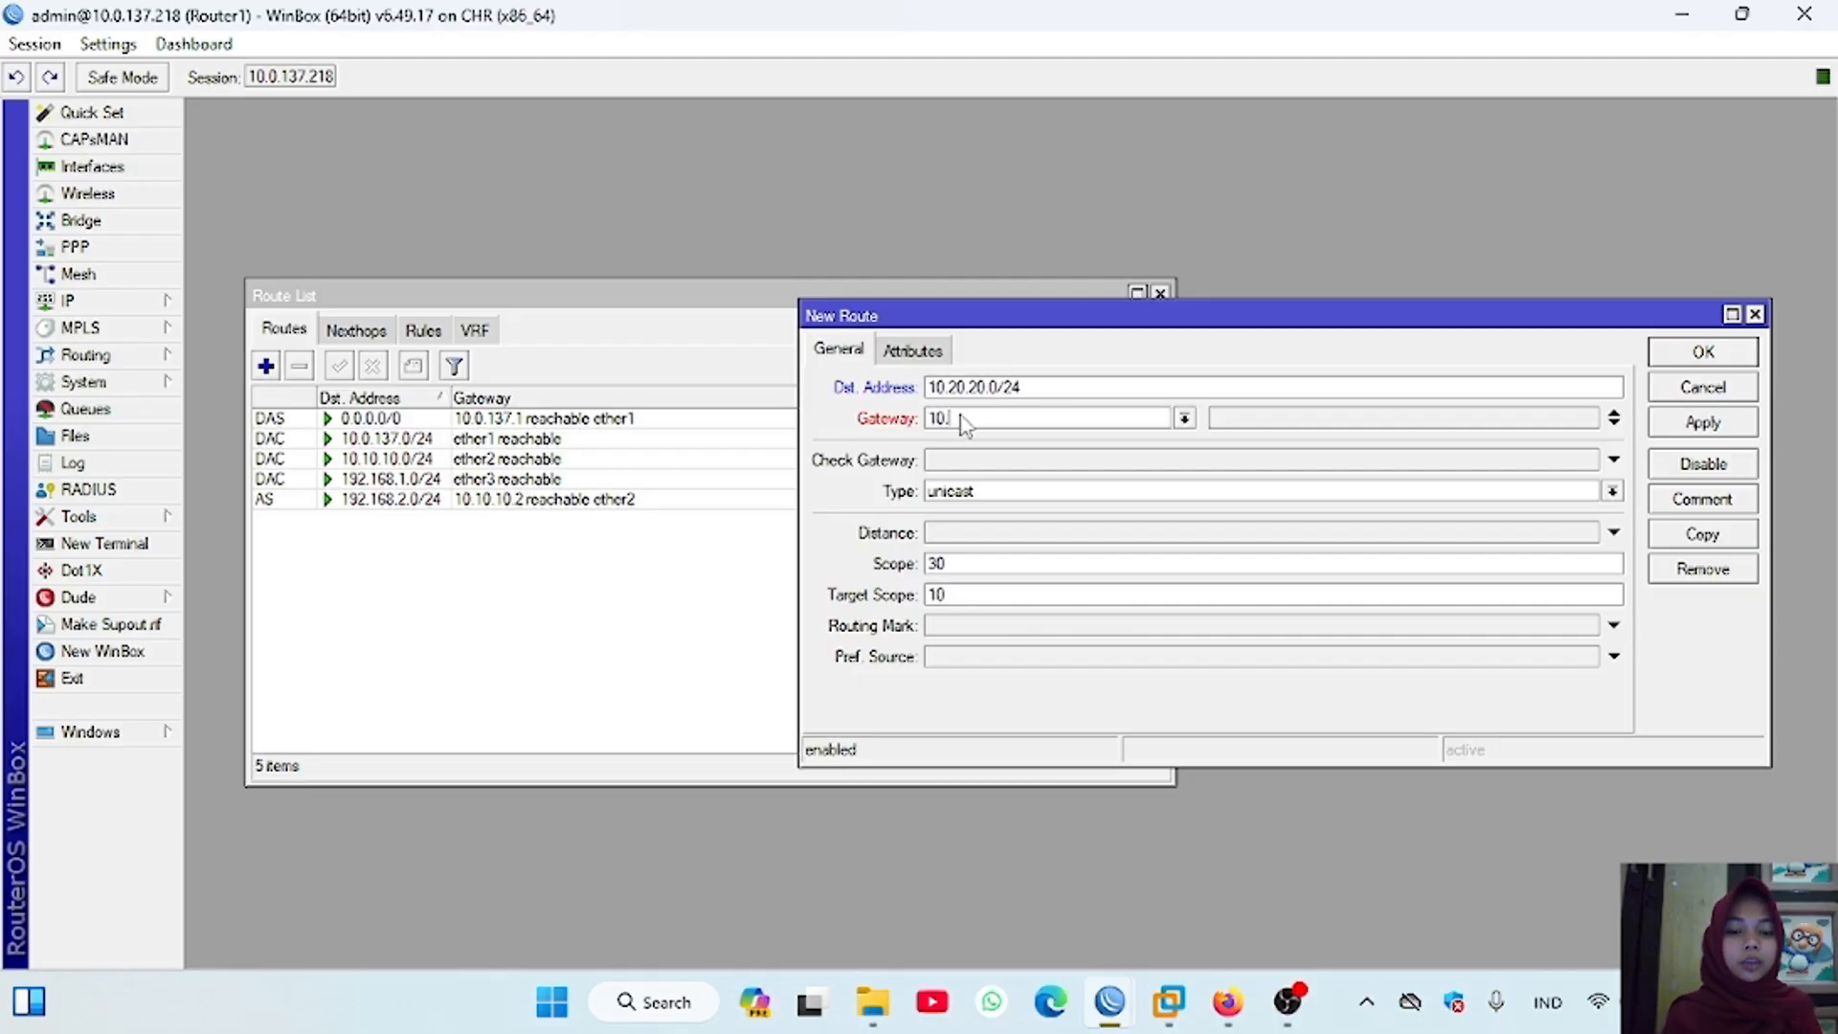
text(10.10.2)
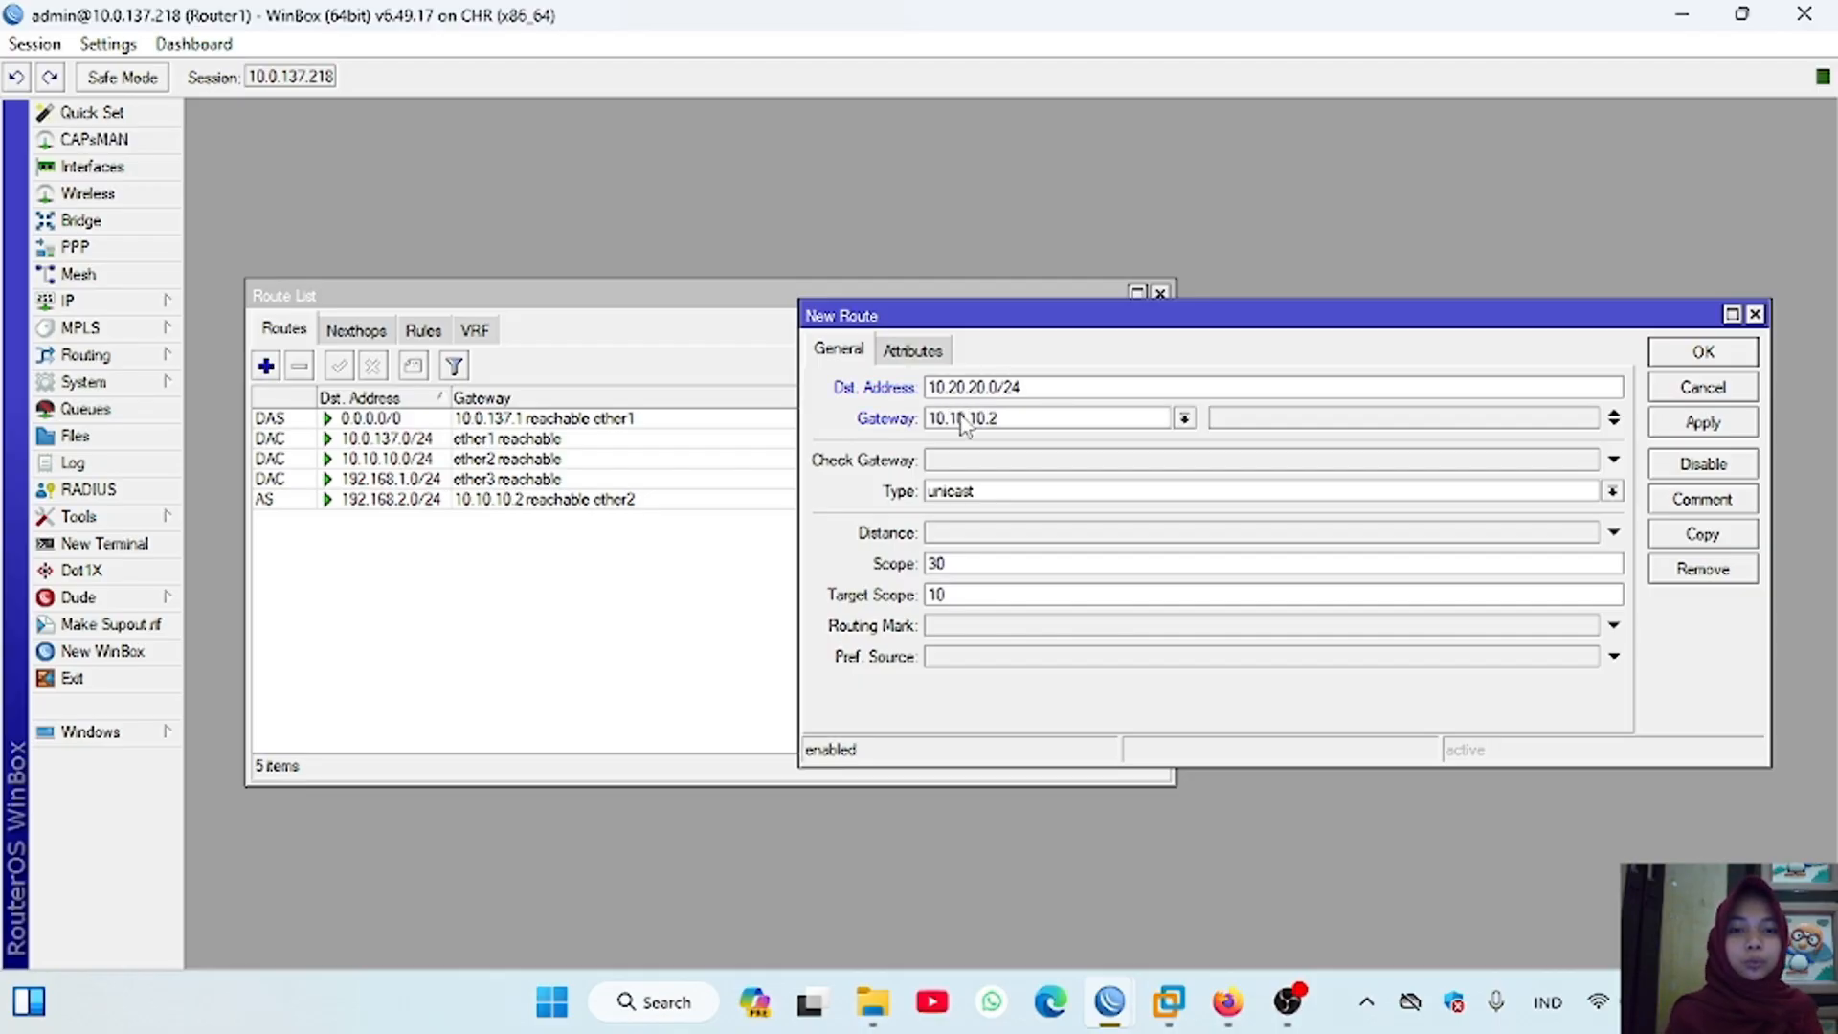
click(1703, 422)
Step: Add a static route on Router1 to 192.168.3.0/24 through gateway 10.10.10.2
click(266, 365)
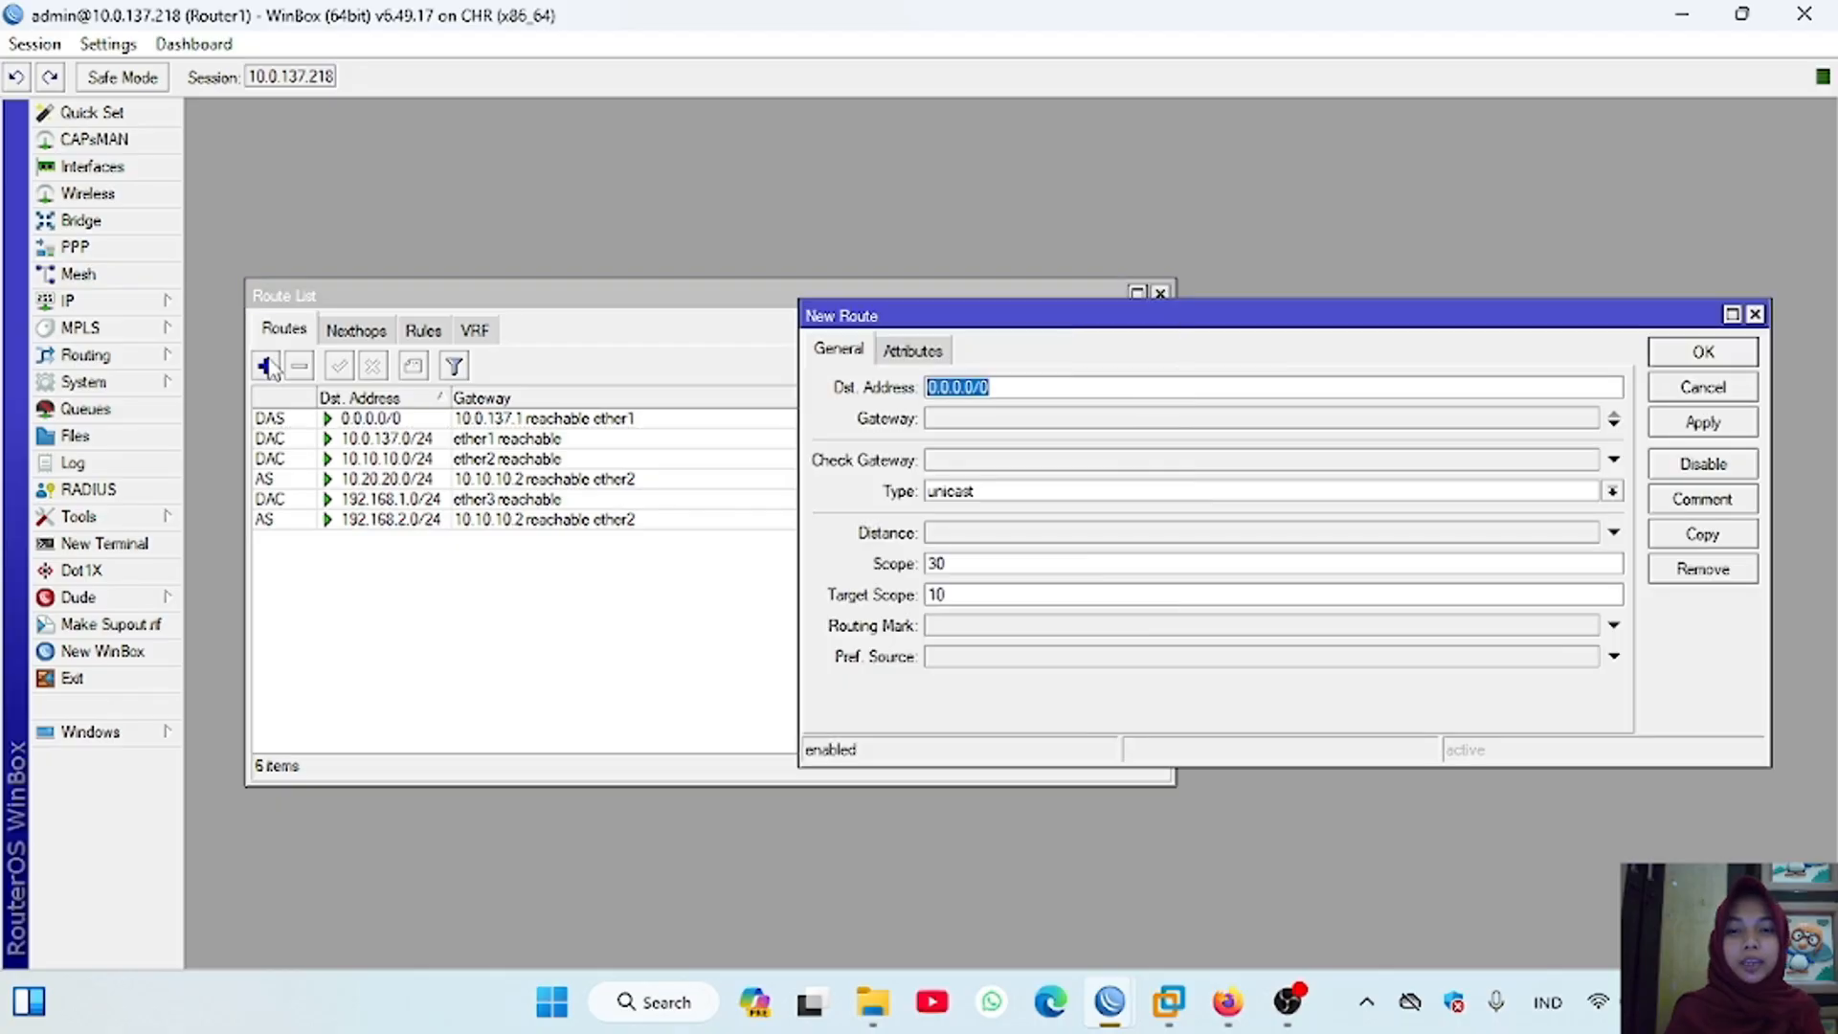
text(192.168.3.0/24)
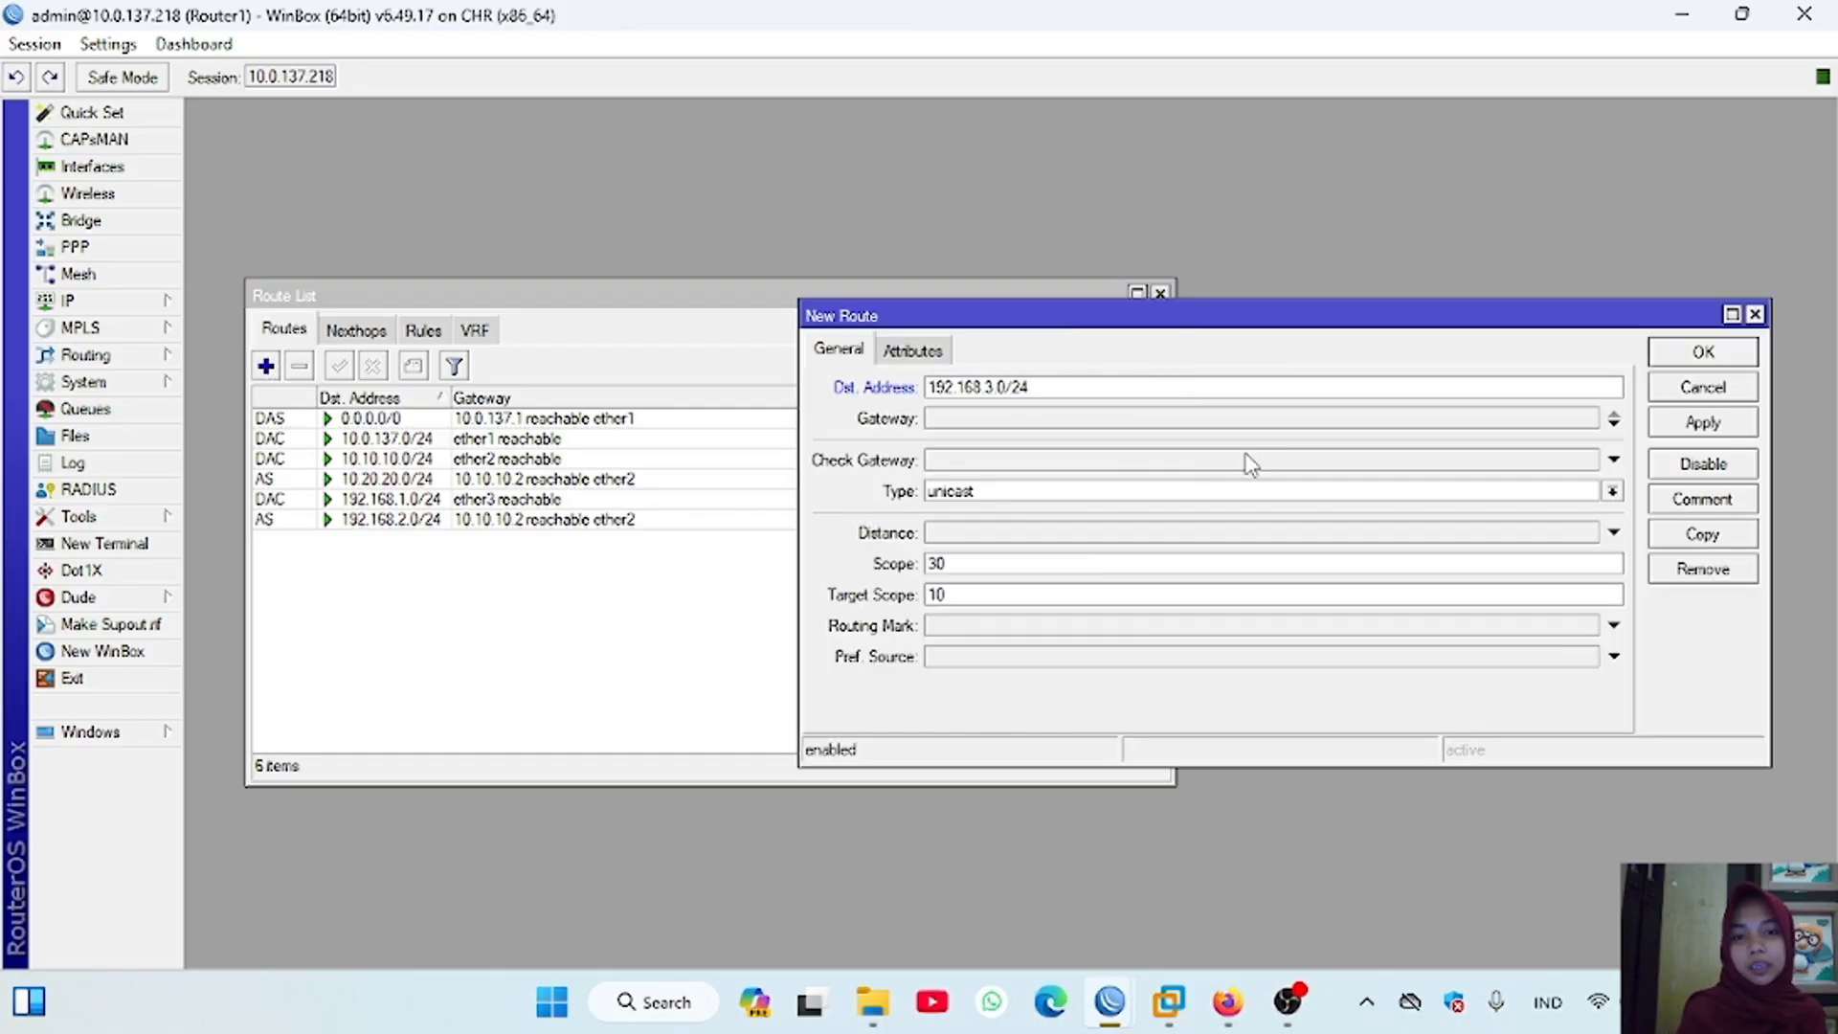
click(1021, 423)
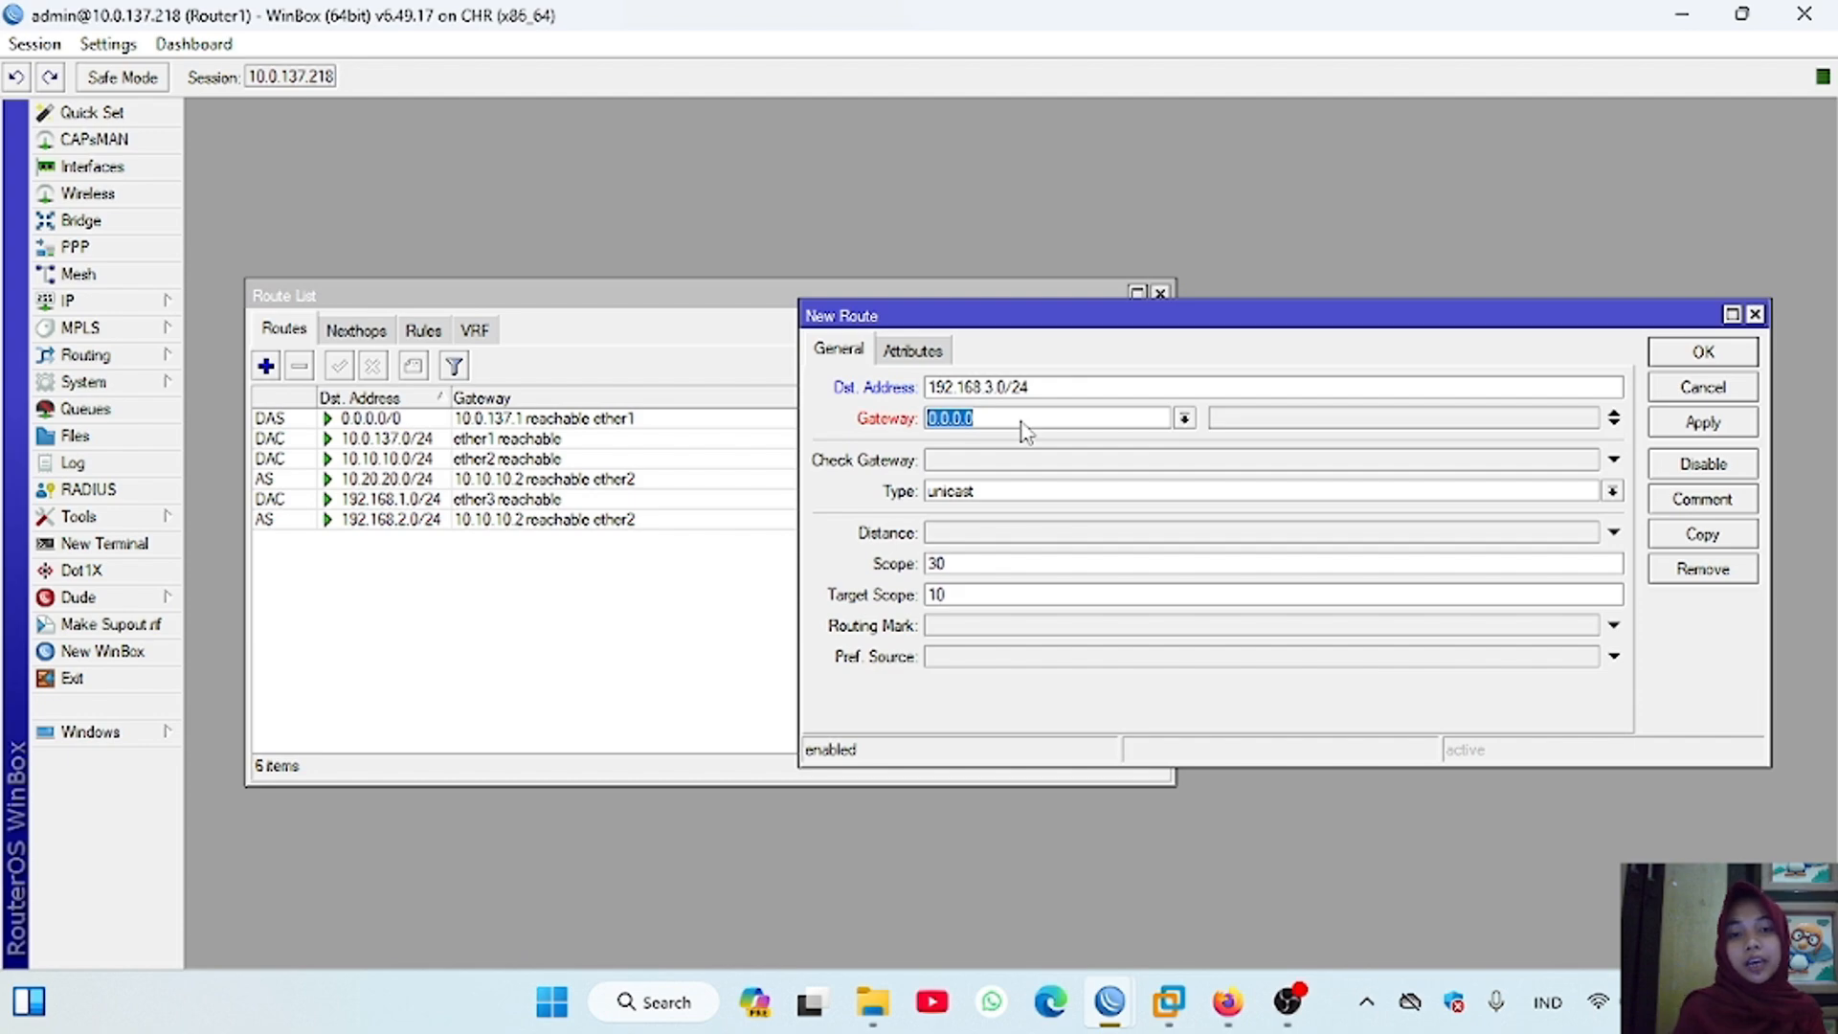
text(10.10.10.2)
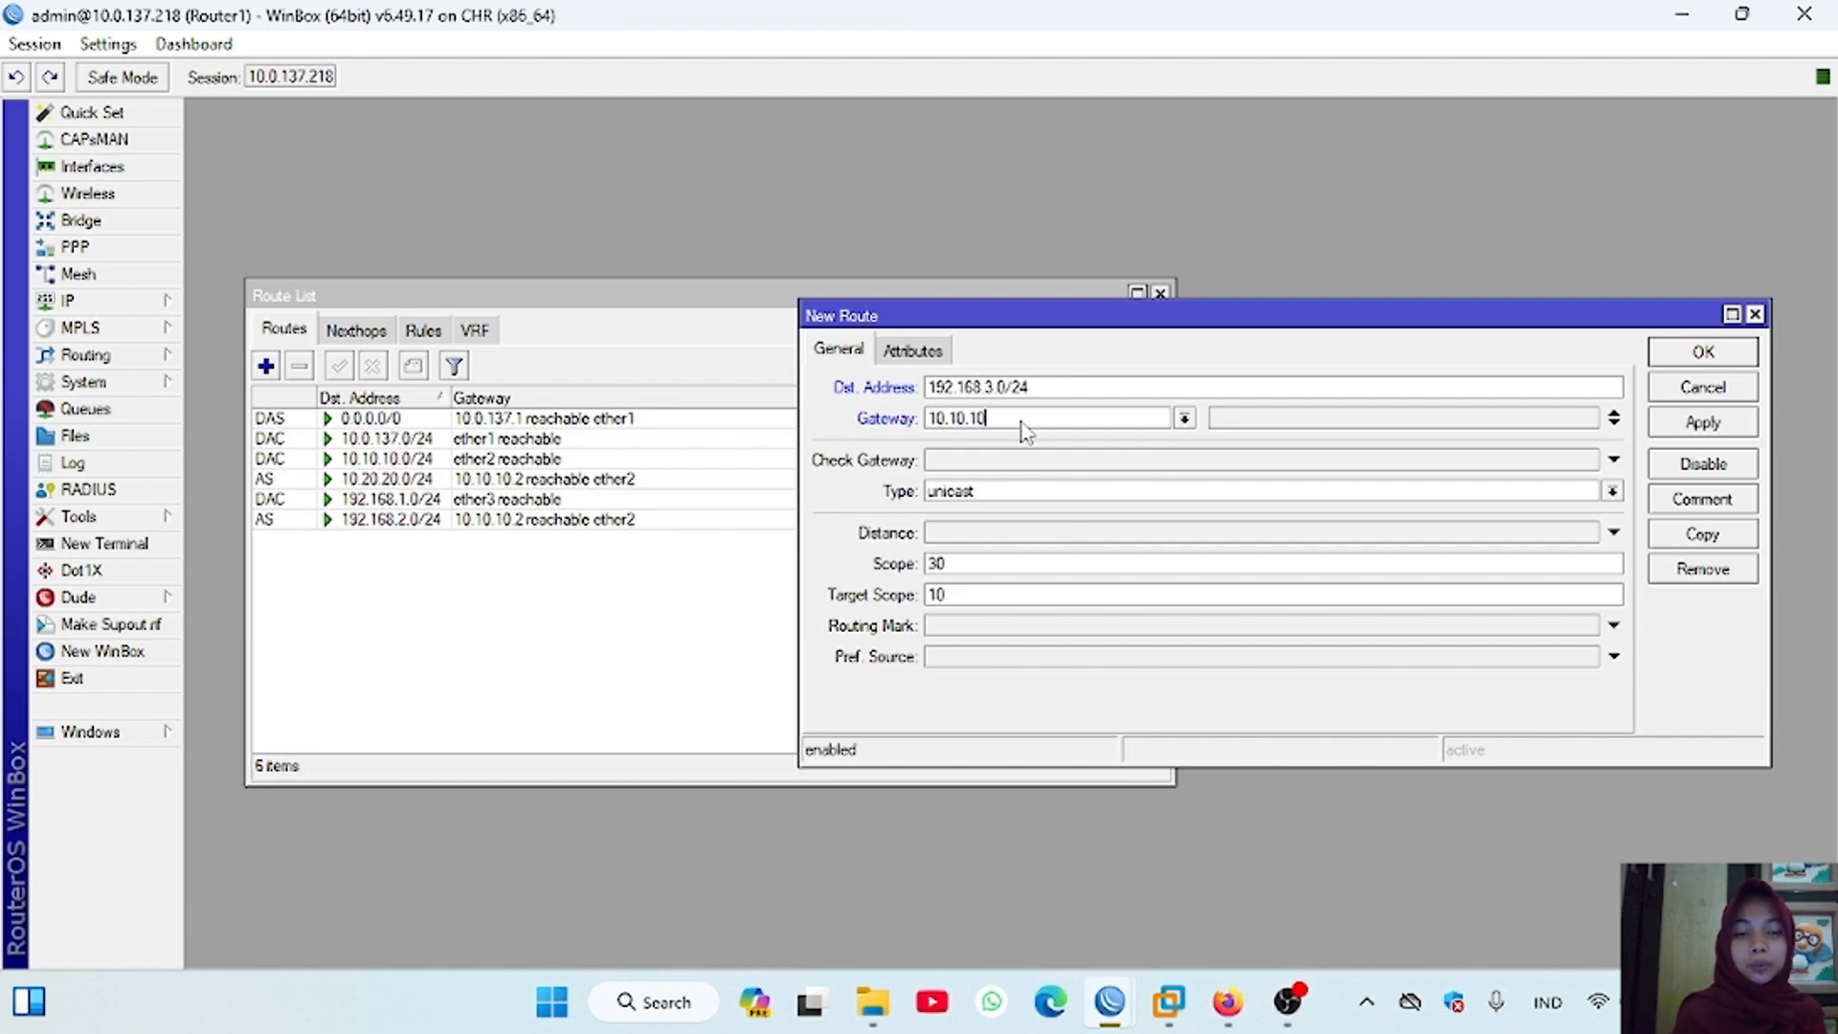
click(1722, 427)
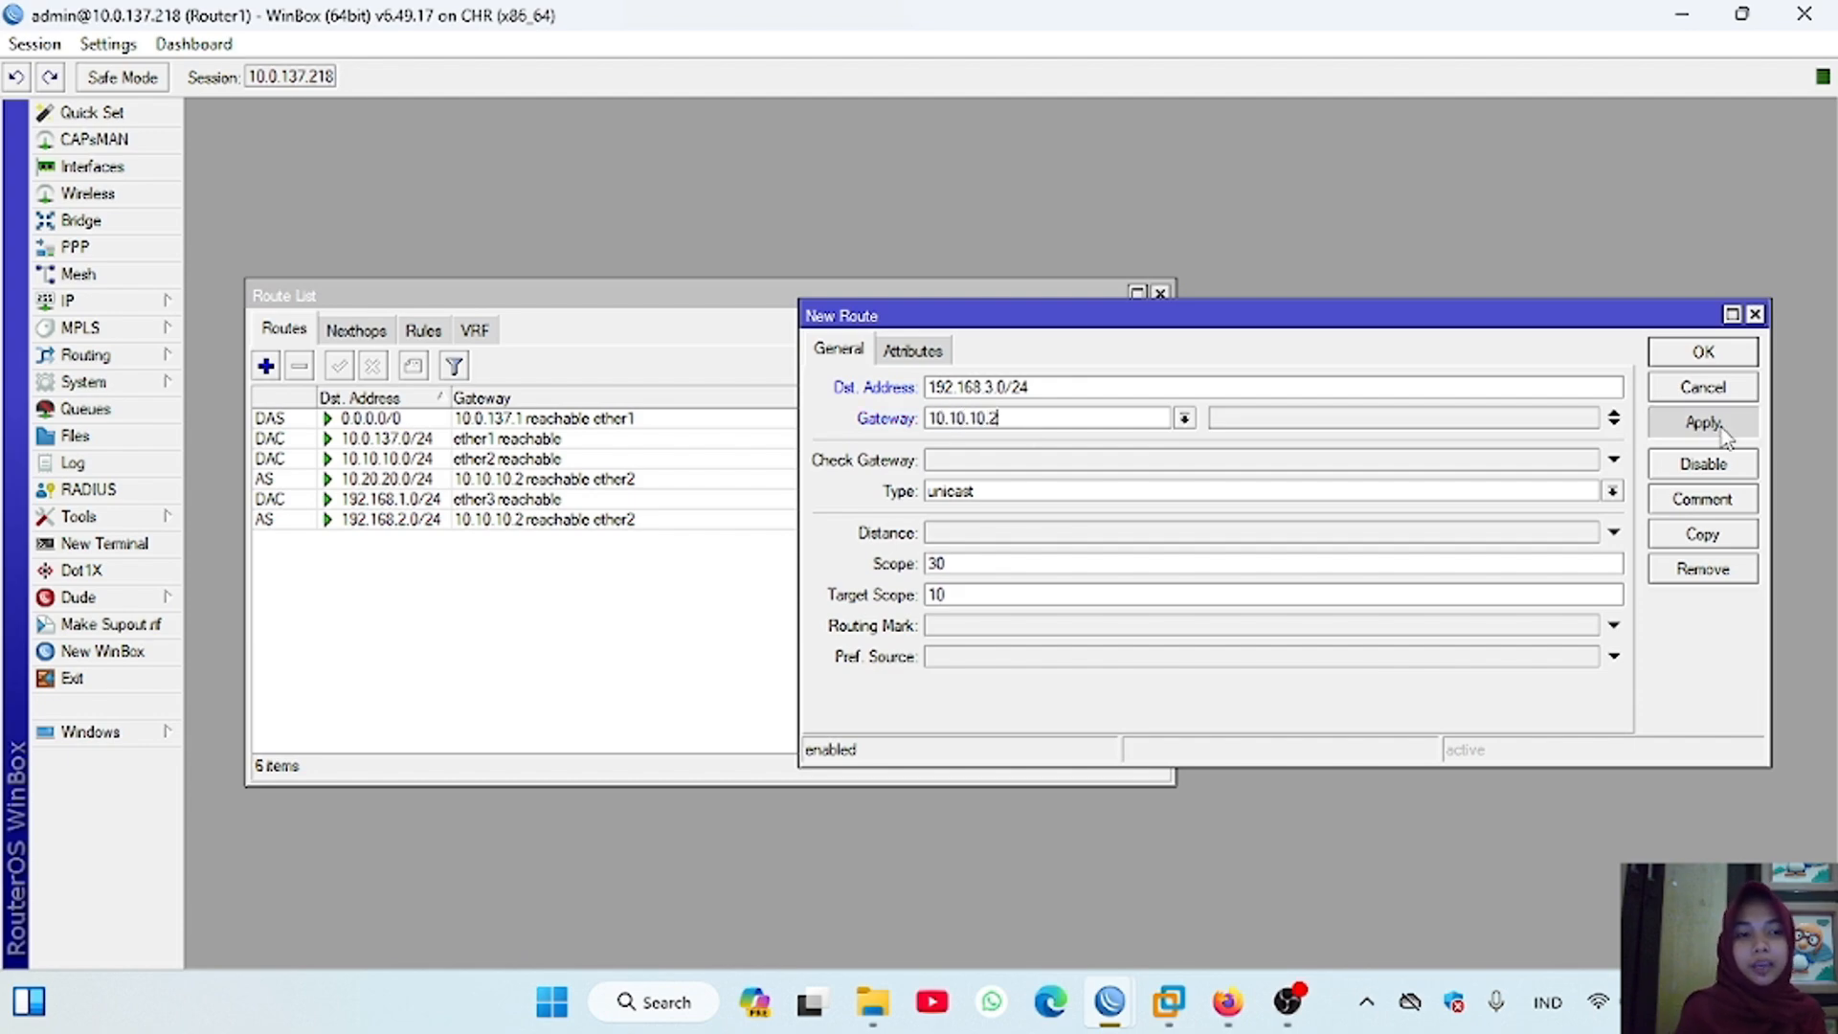
click(1724, 354)
Step: Switch to Router2's WinBox session and open its IP route list
mouse_move(1110, 1001)
click(1098, 896)
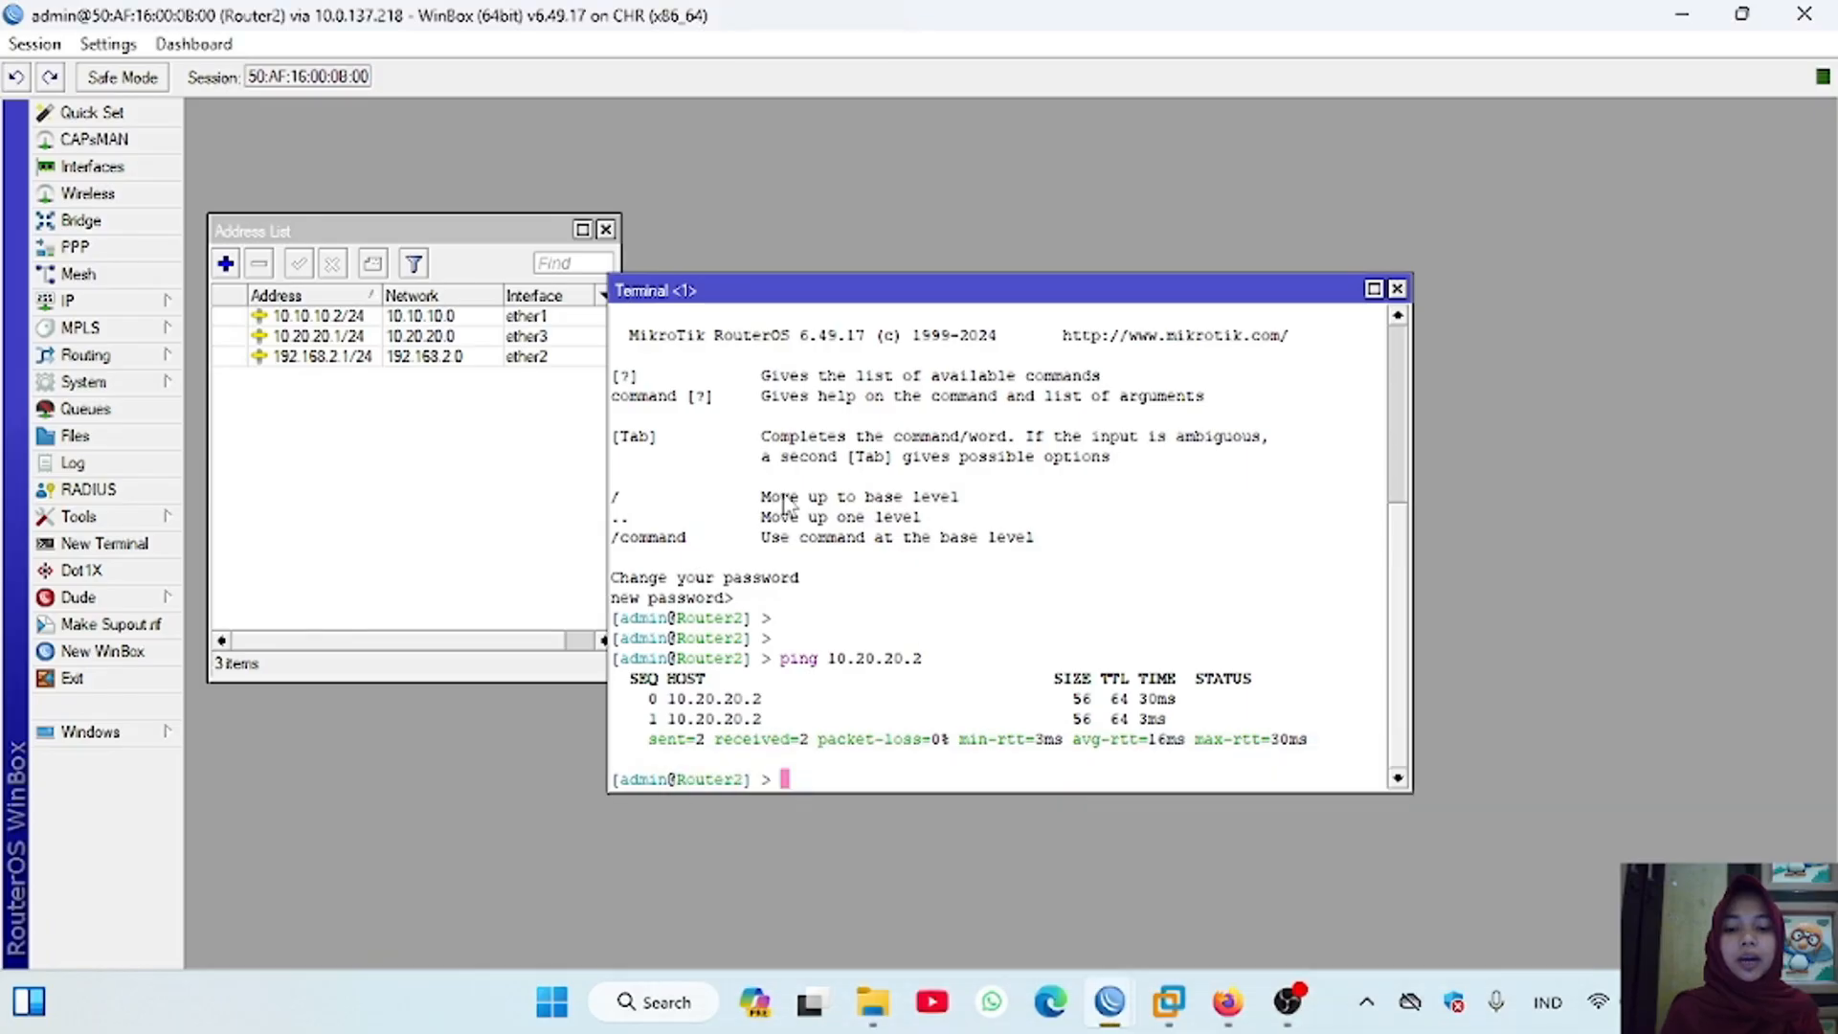
click(67, 301)
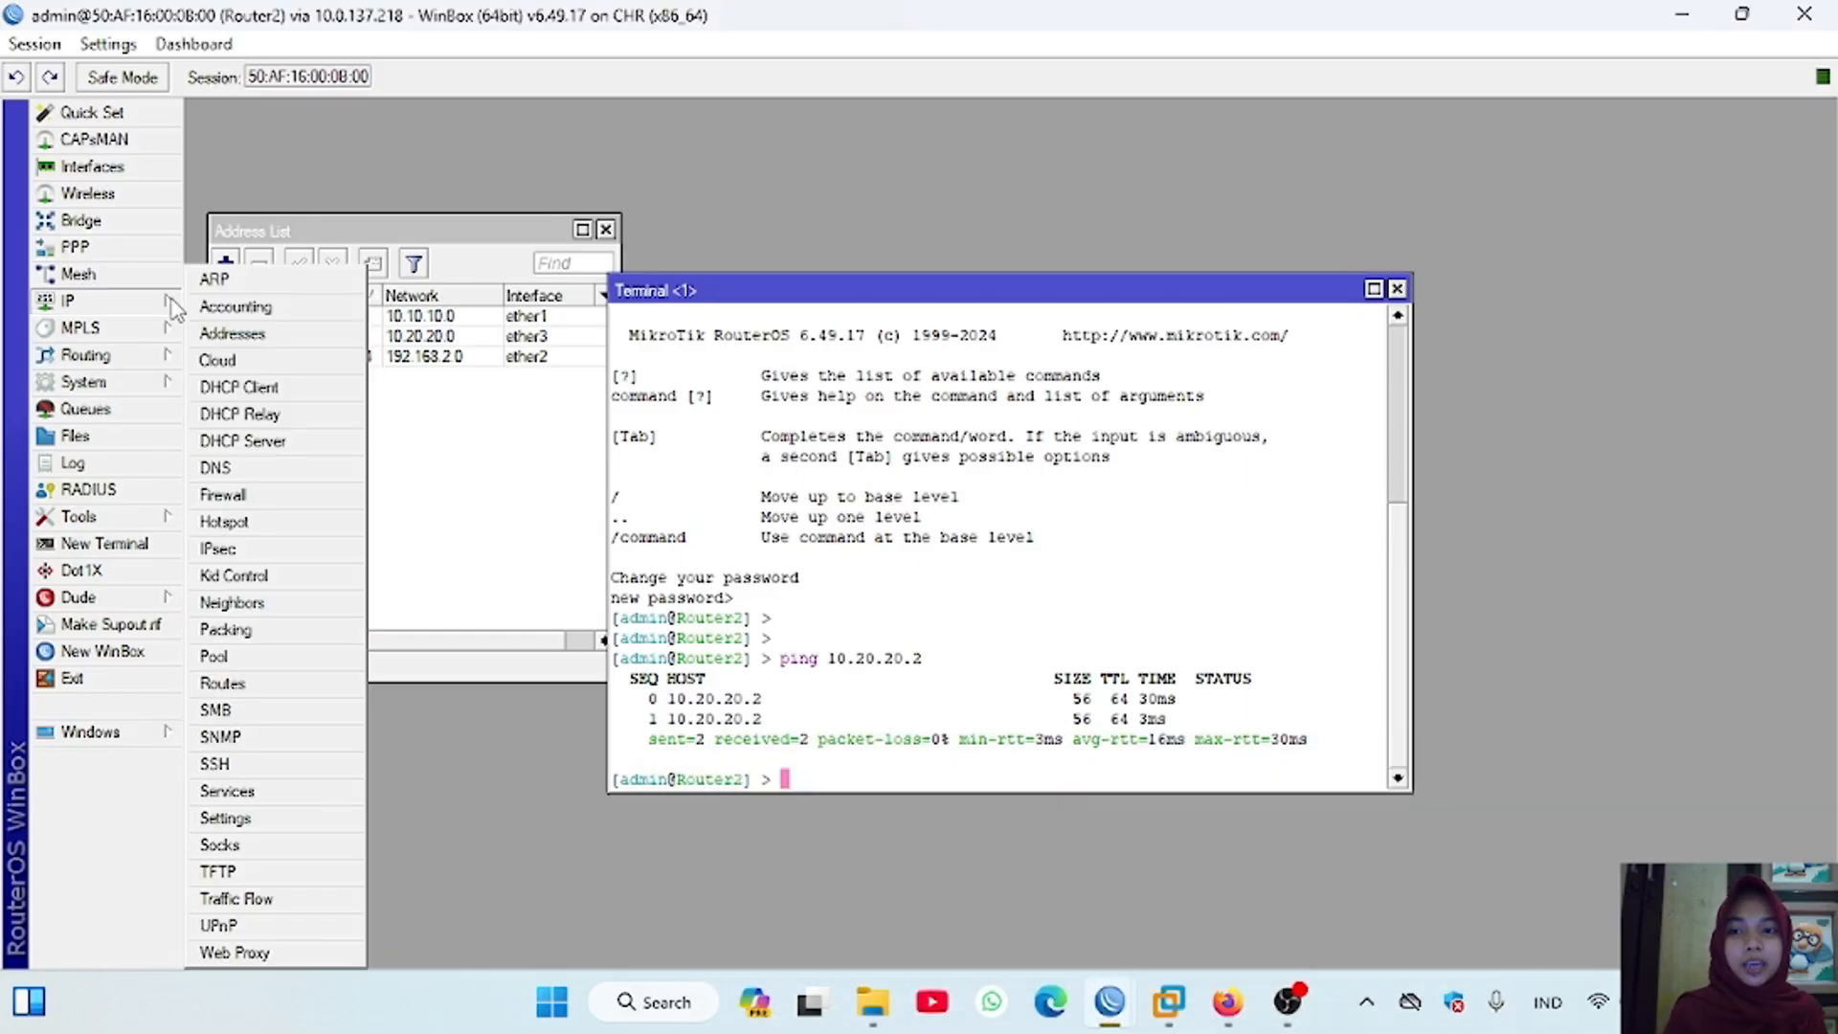
click(230, 683)
Step: Add a static route on Router2 to 192.168.3.0/24 through gateway 10.20.20.2
click(227, 278)
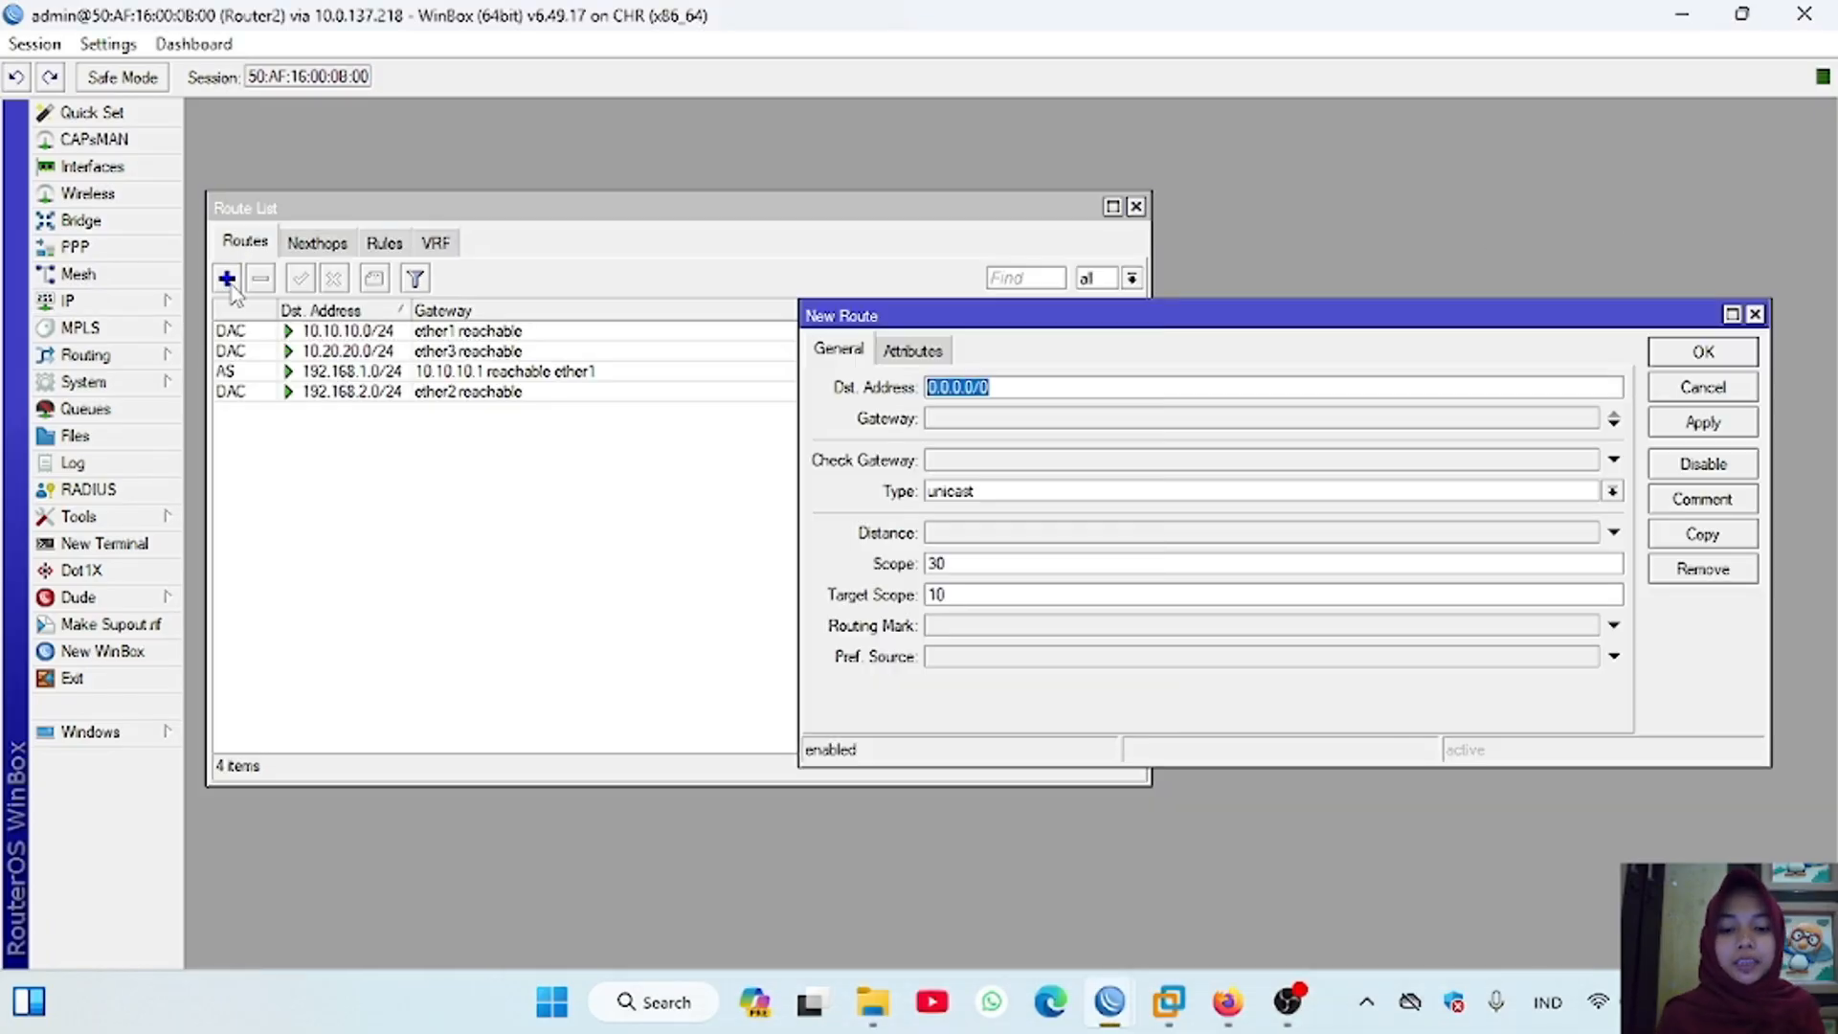
text(192.168)
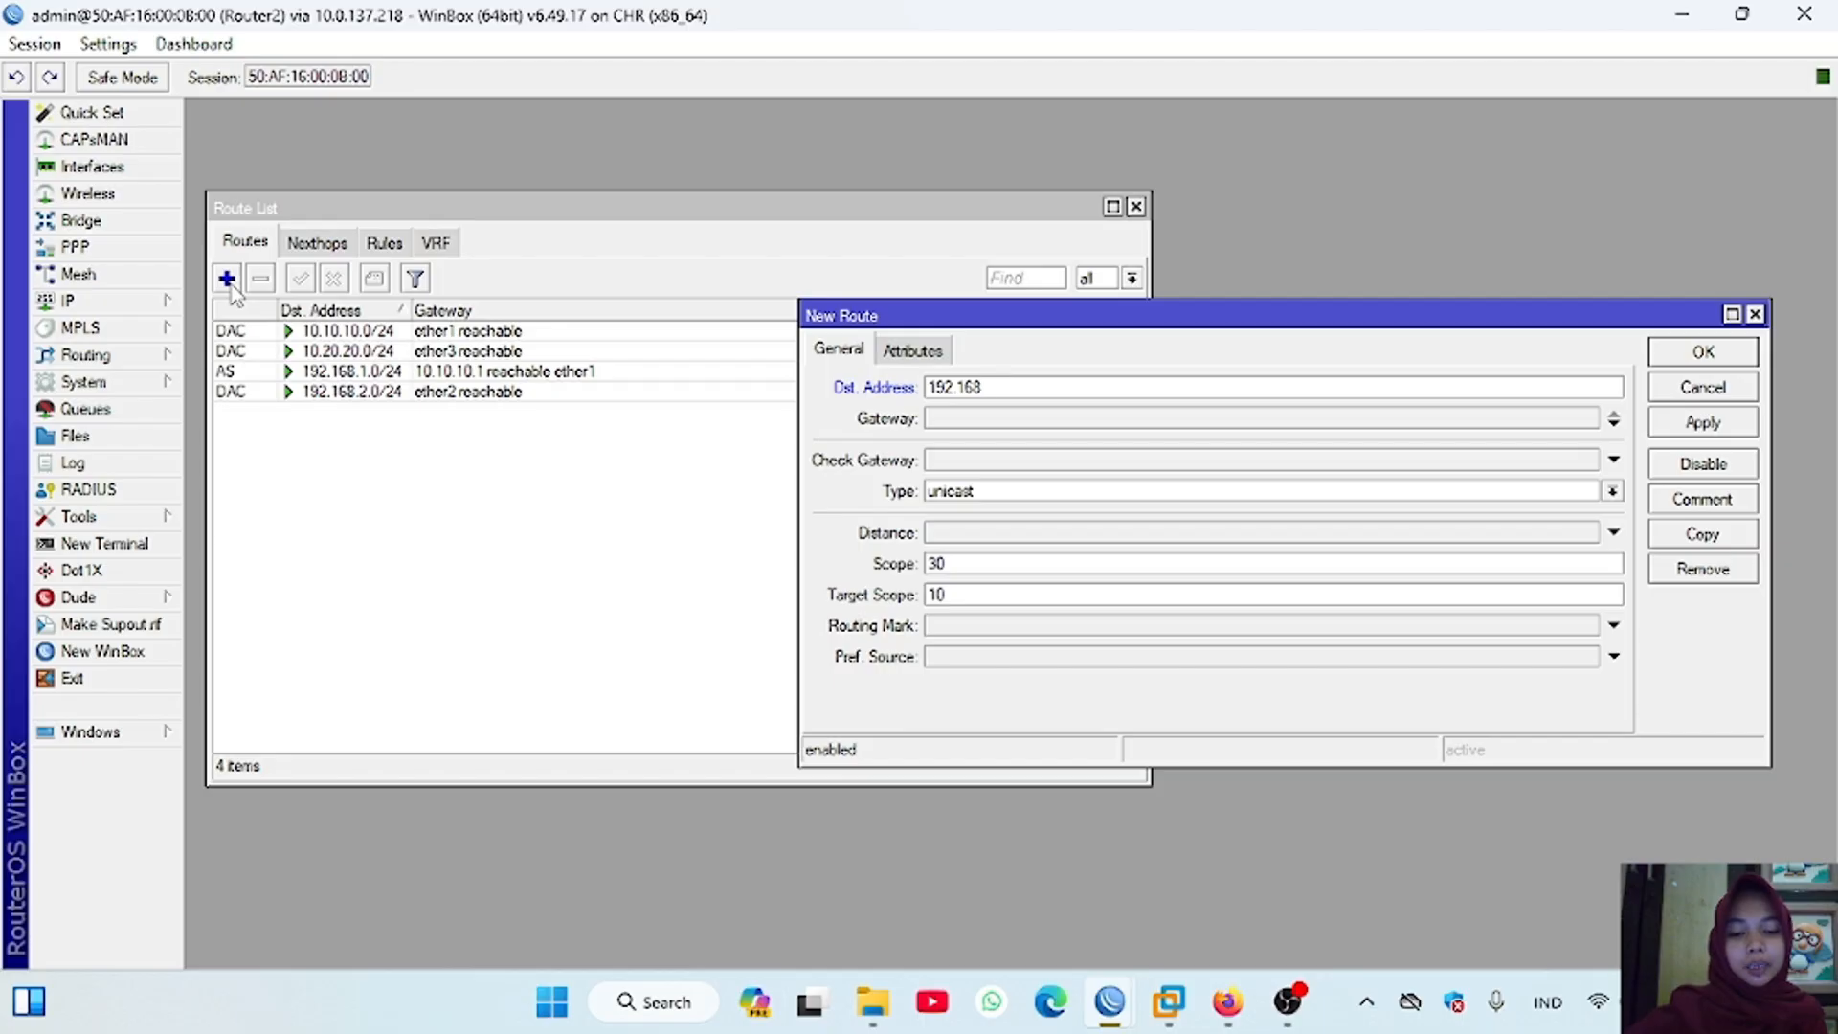
text(.3.0/24)
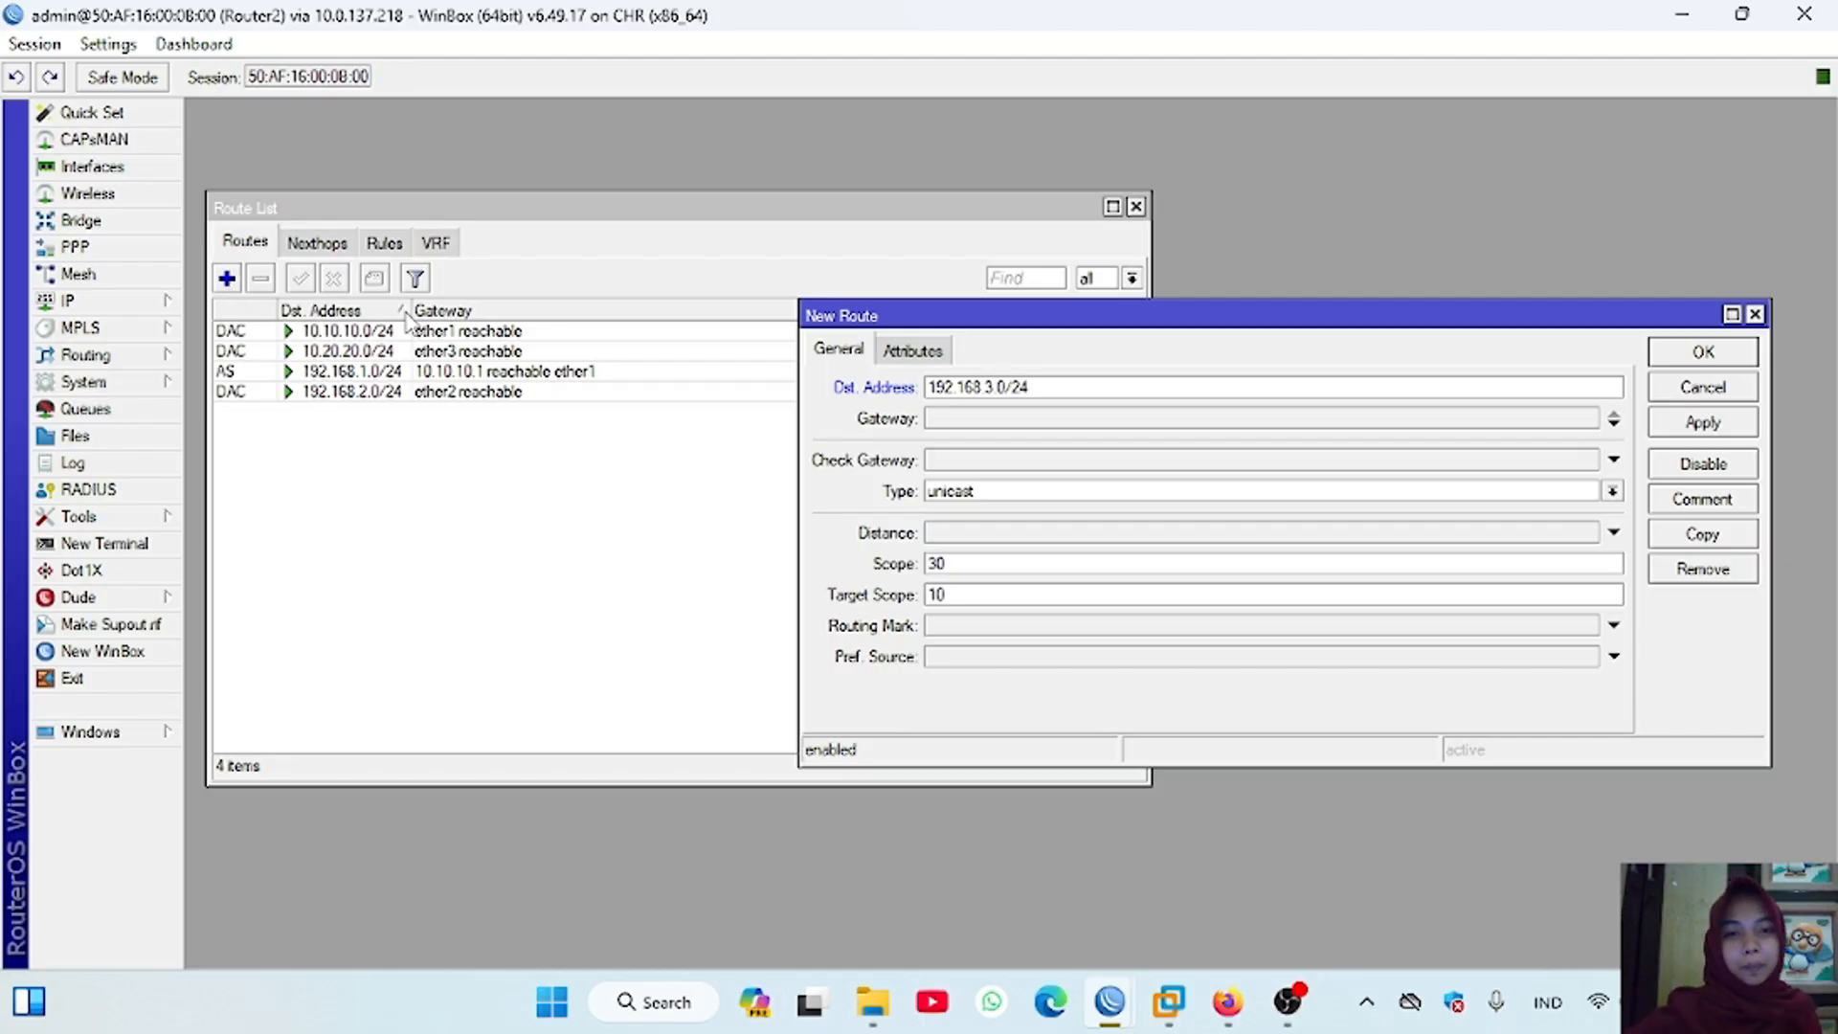
click(976, 427)
text(10.20.20.1)
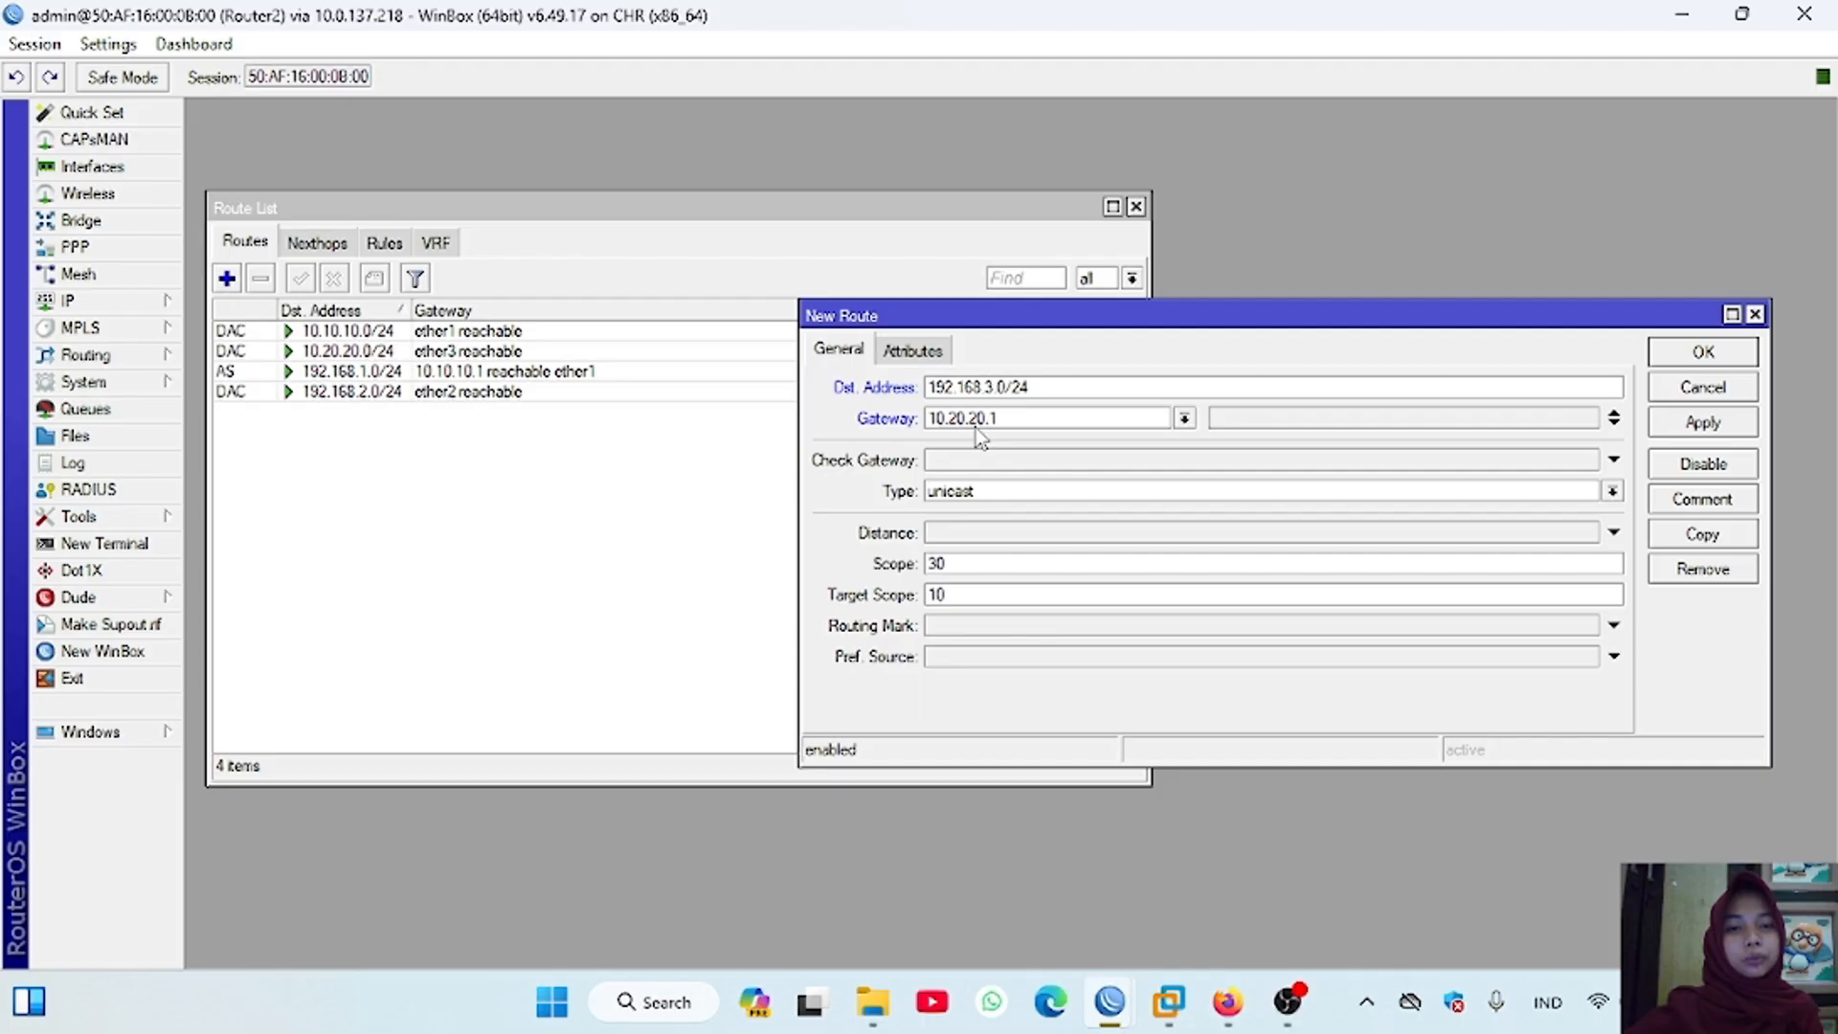
click(1700, 352)
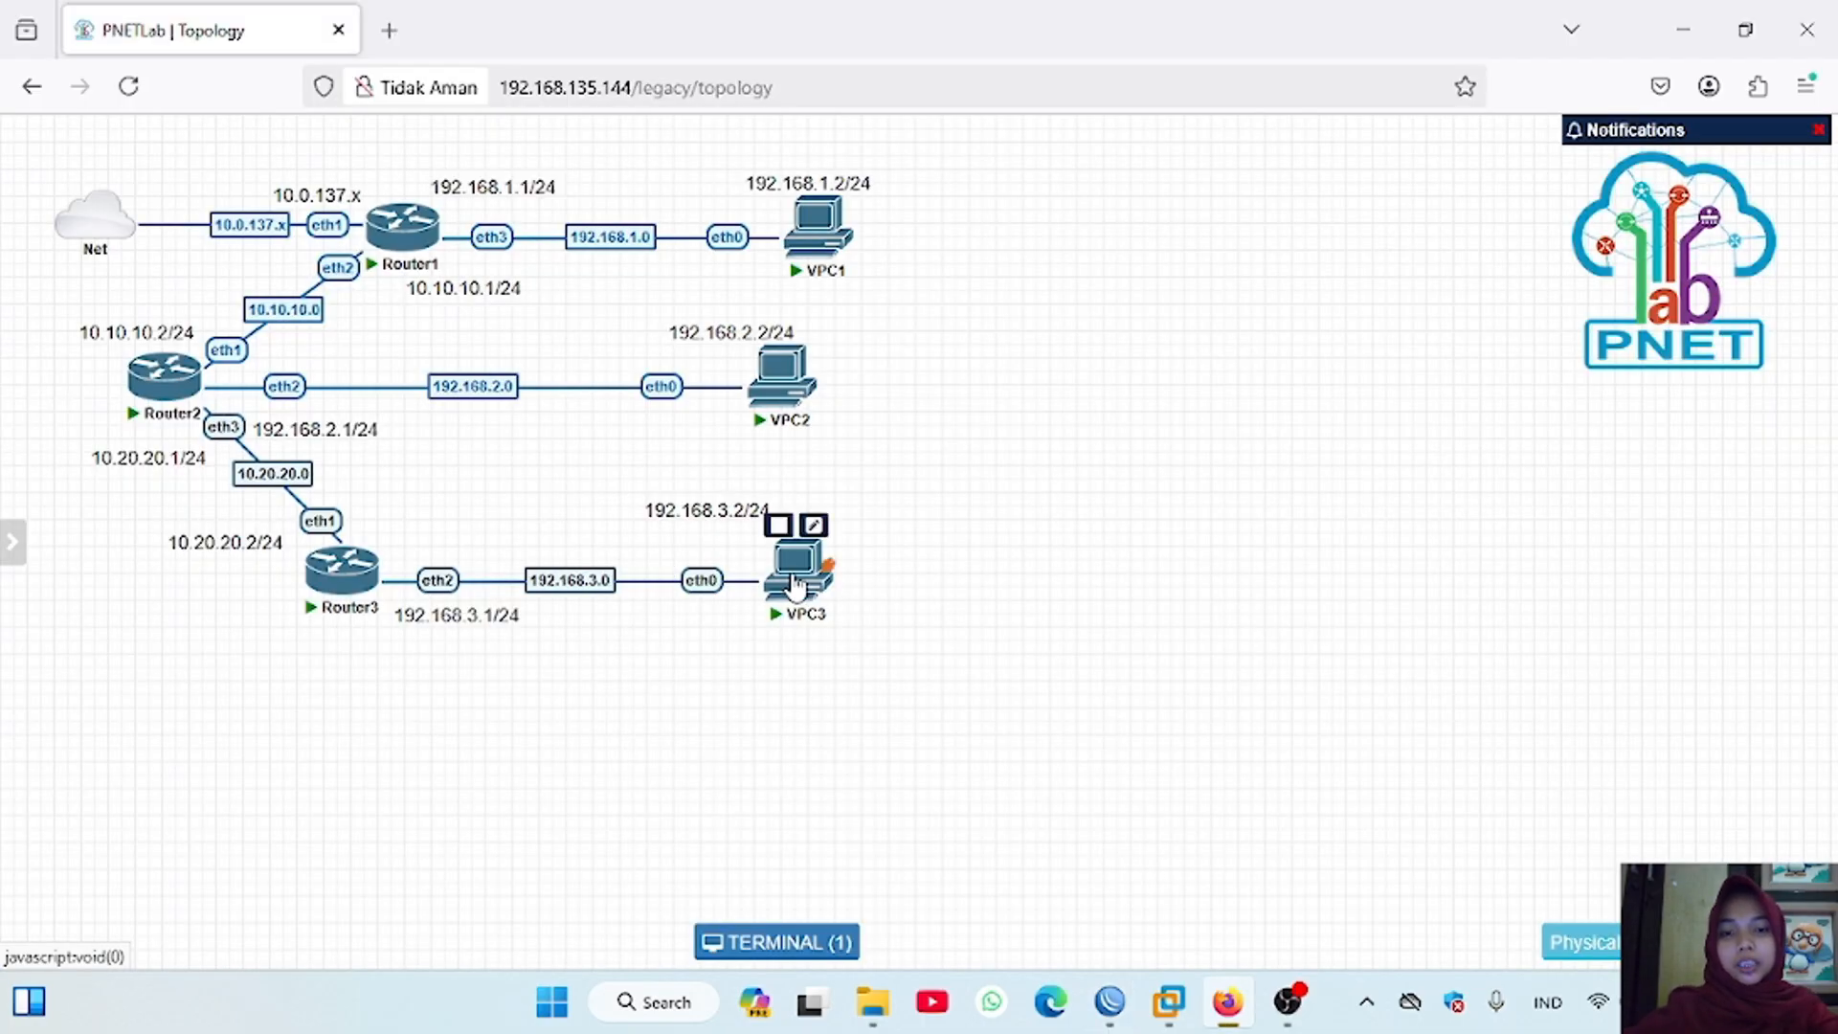
Step: Switch to the PNETLab topology in the browser and open VPC3's console, displaying its IP settings with show ip
click(795, 575)
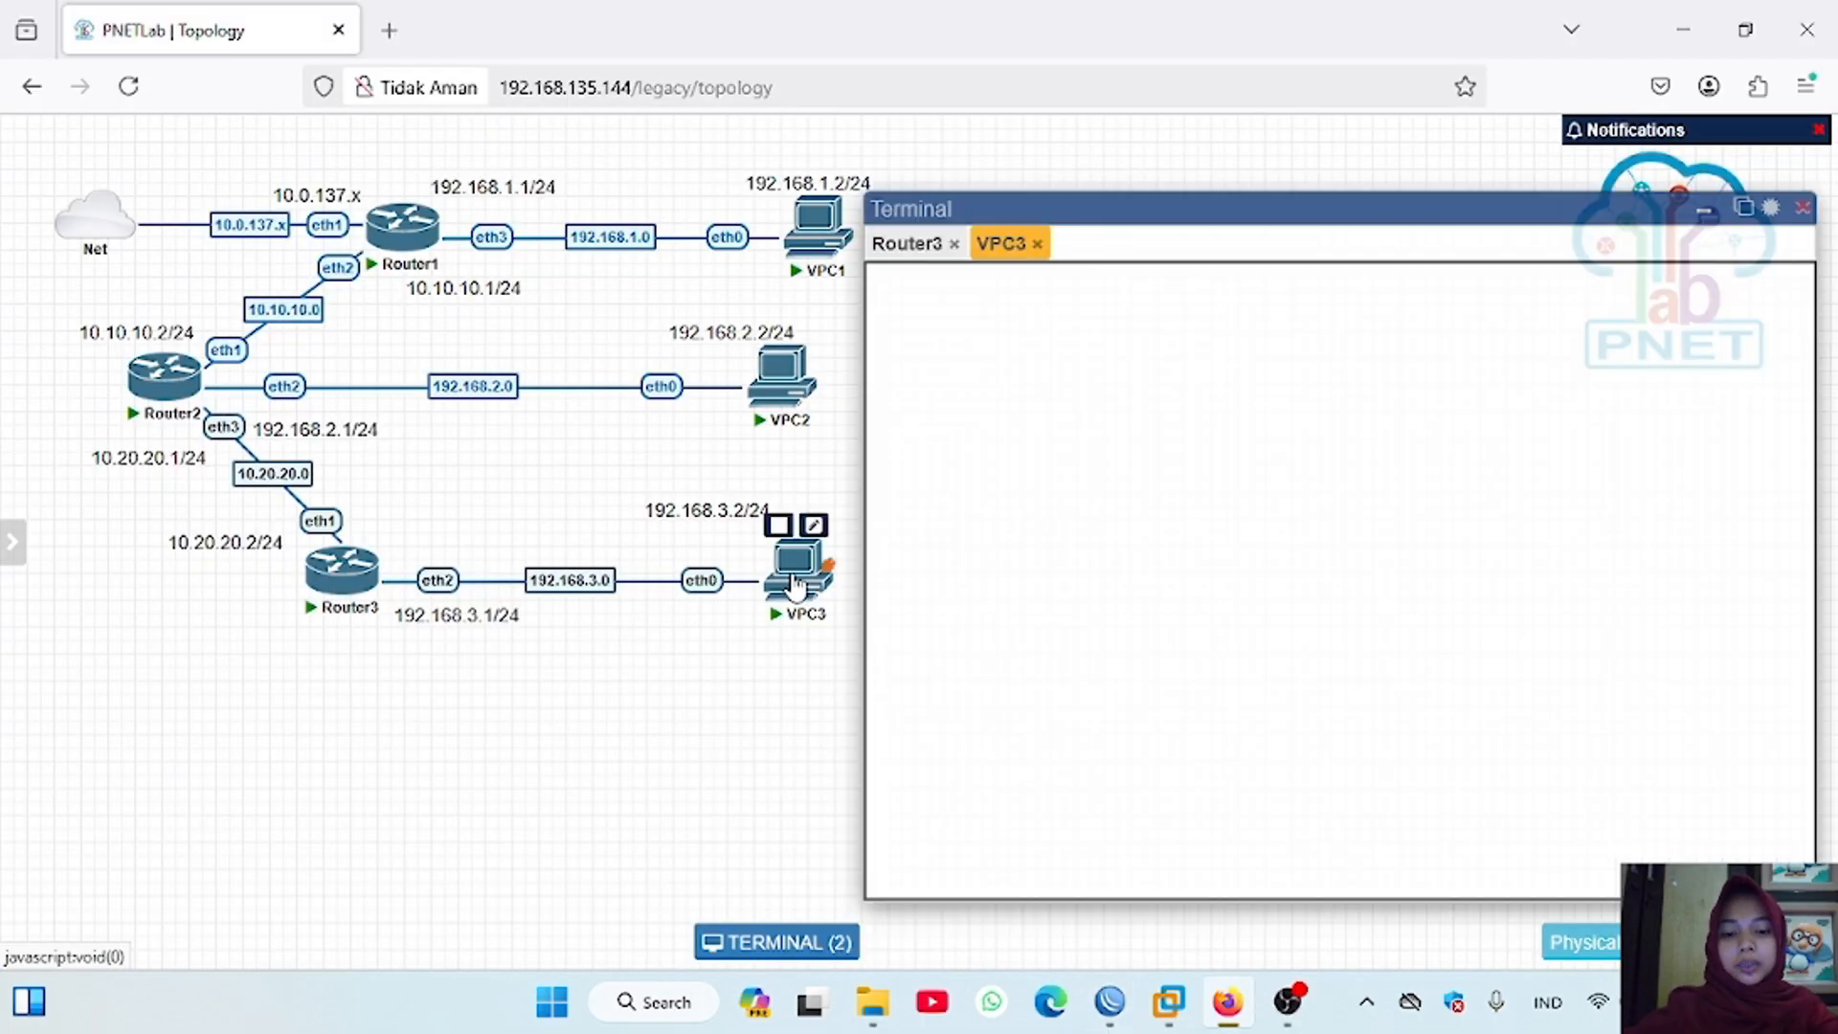
key(Return)
text(show ip)
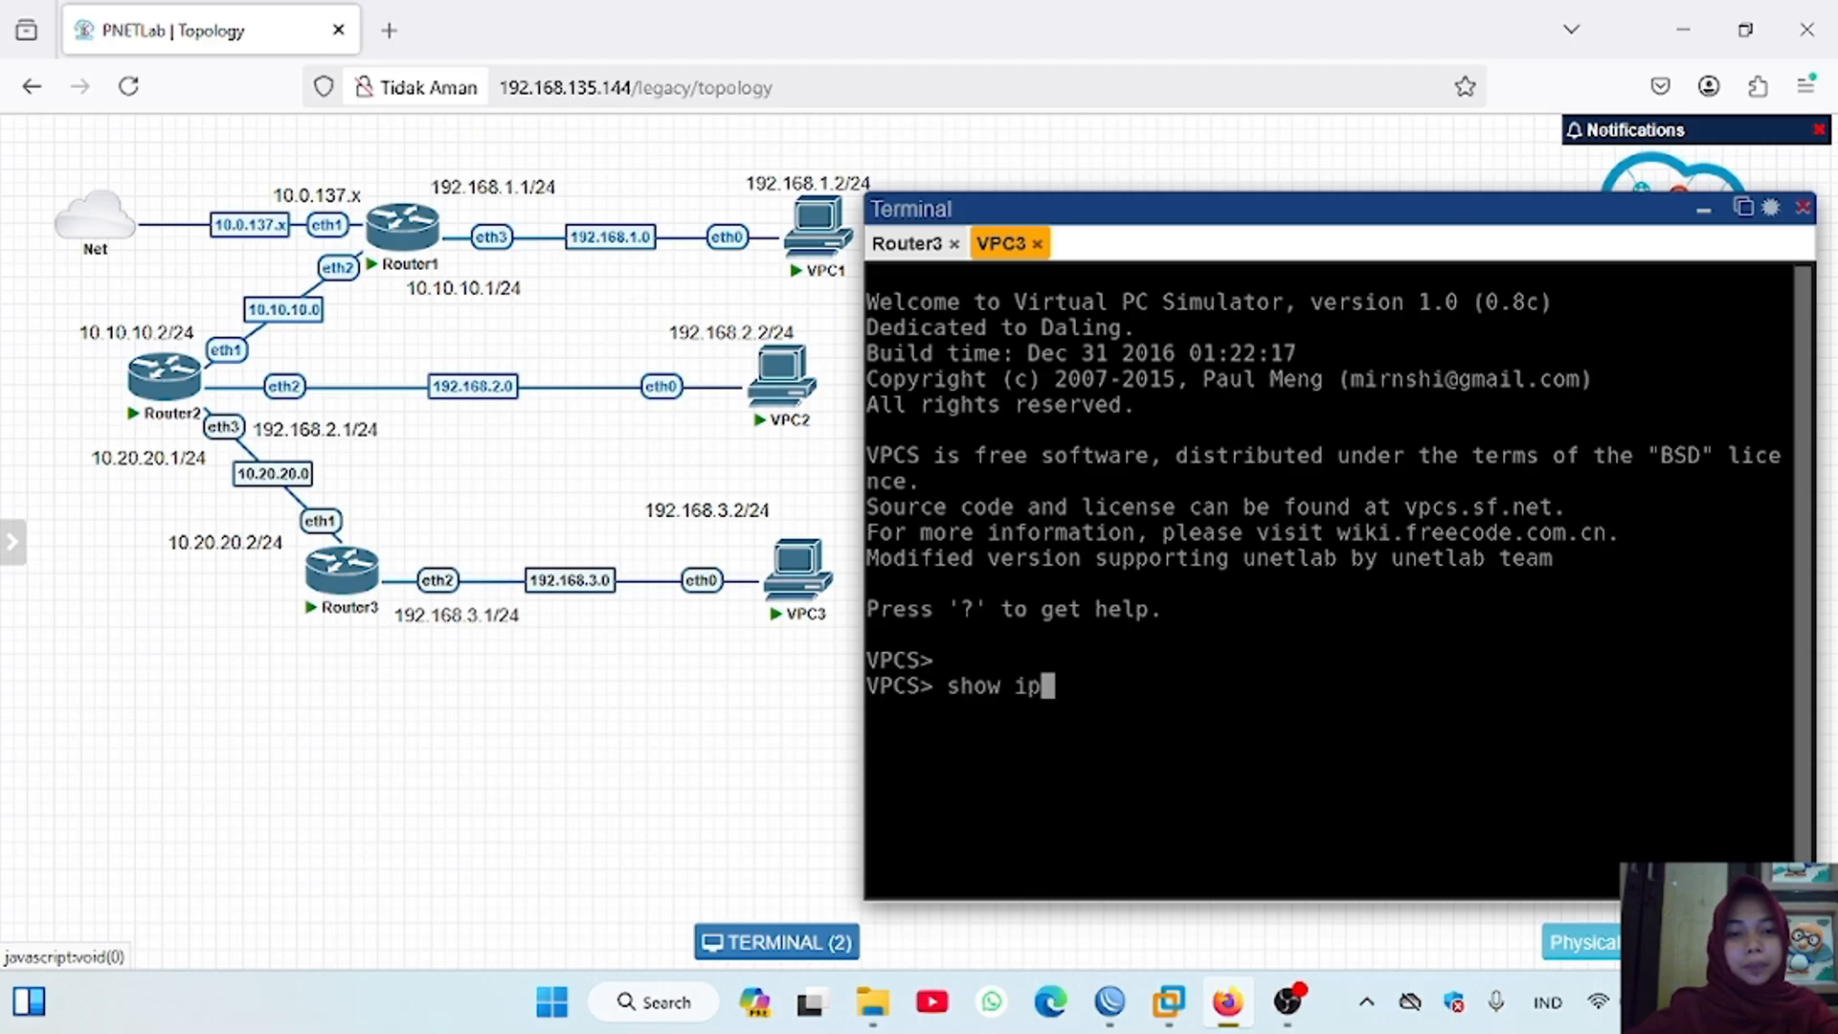
key(Return)
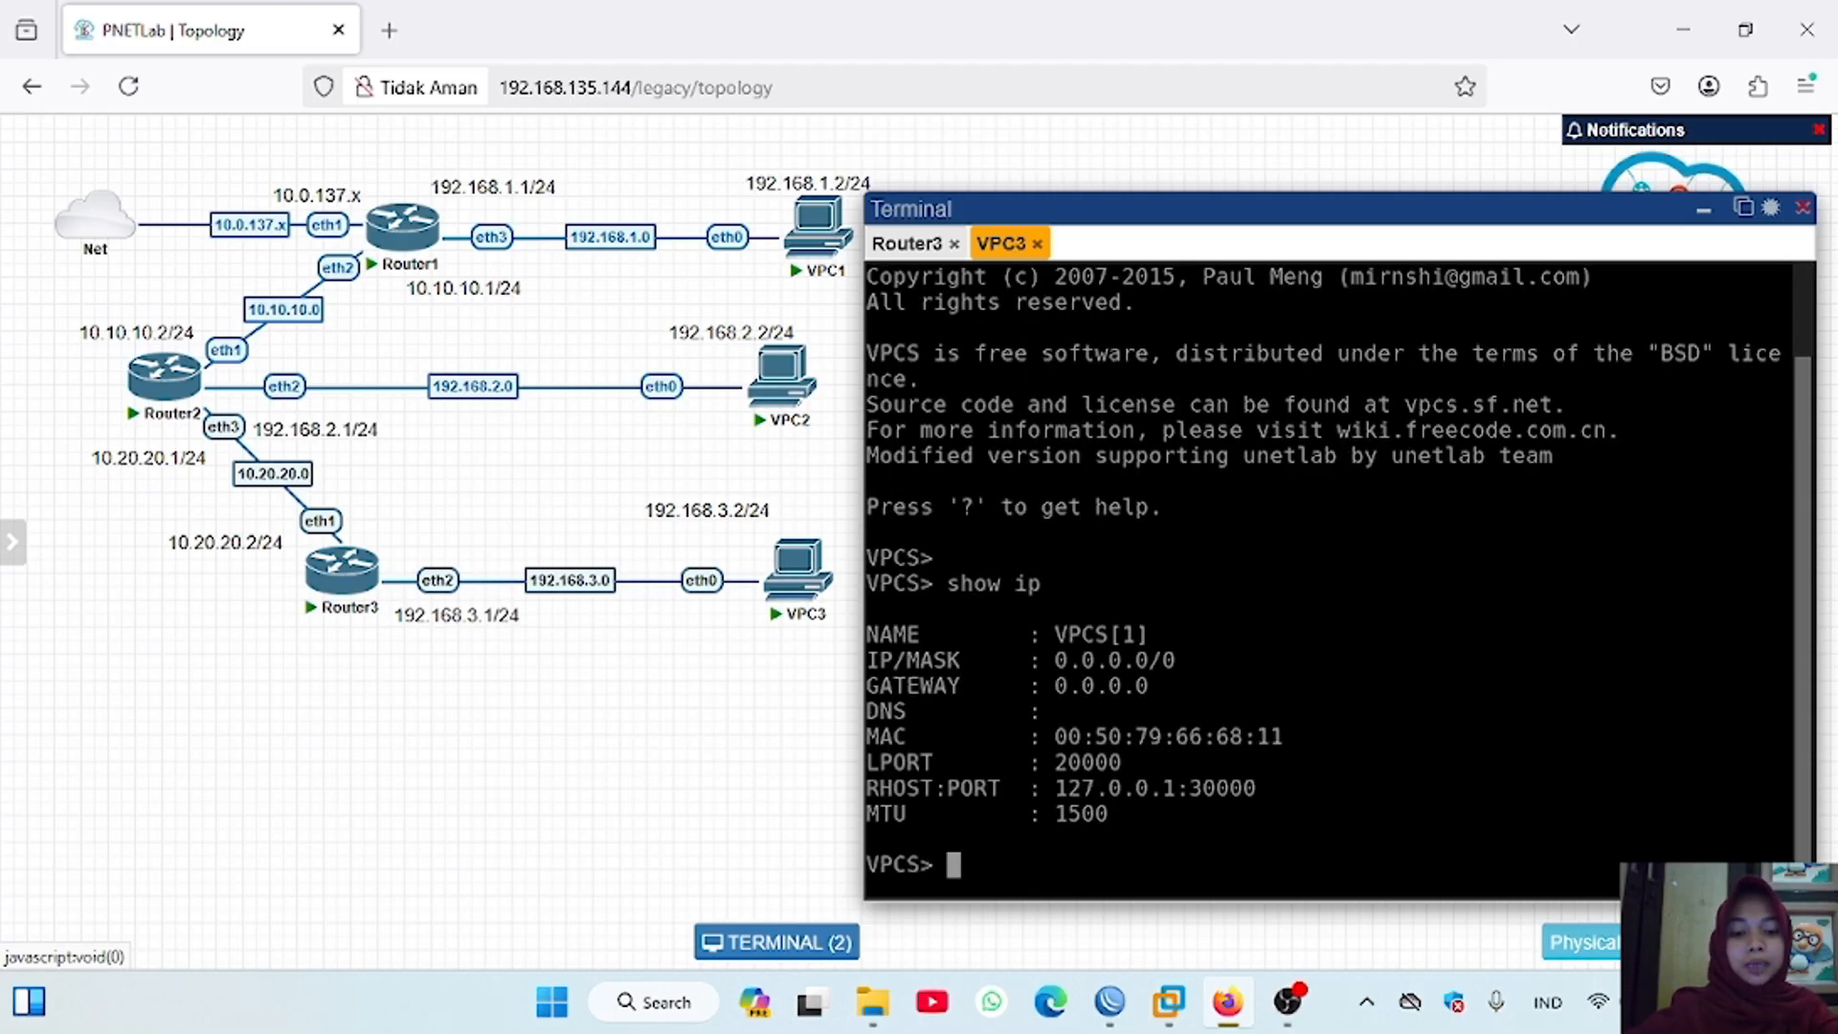
Step: Assign VPC3 the IP address 192.168.3.2/24 with gateway 192.168.3.1/24
text(ip 192.1)
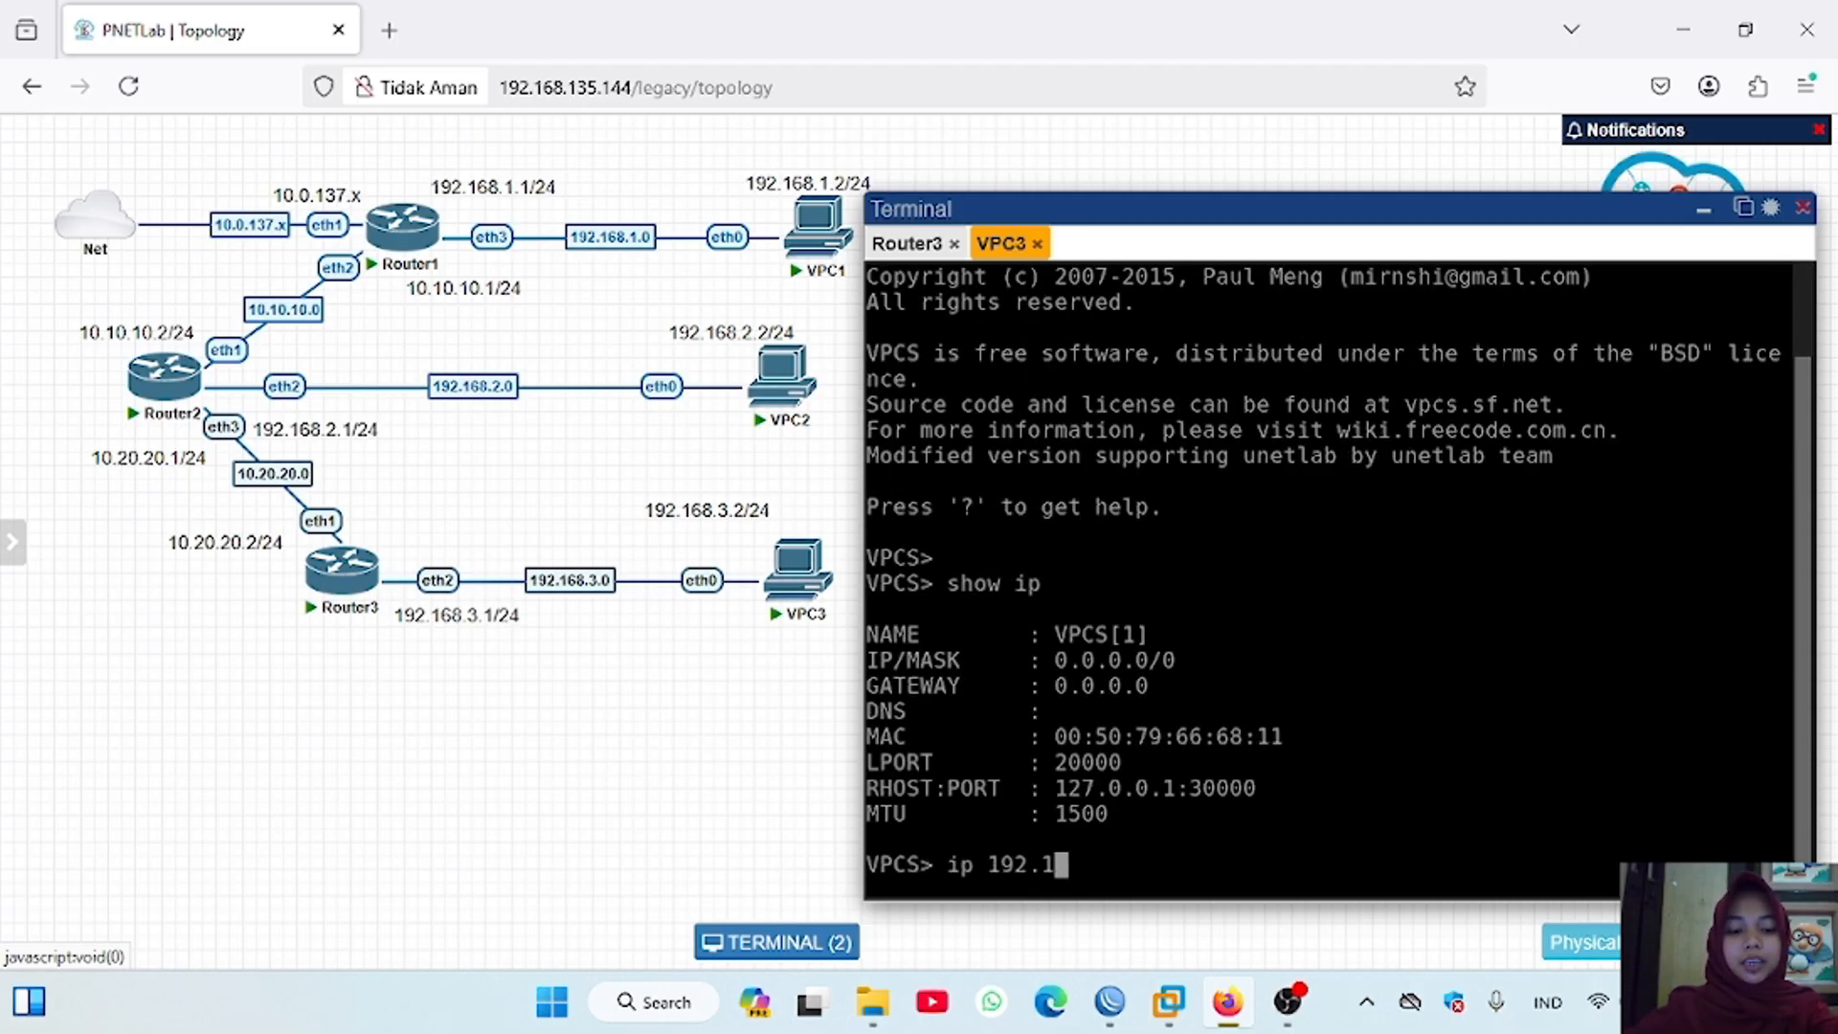
text(68.3.2/24)
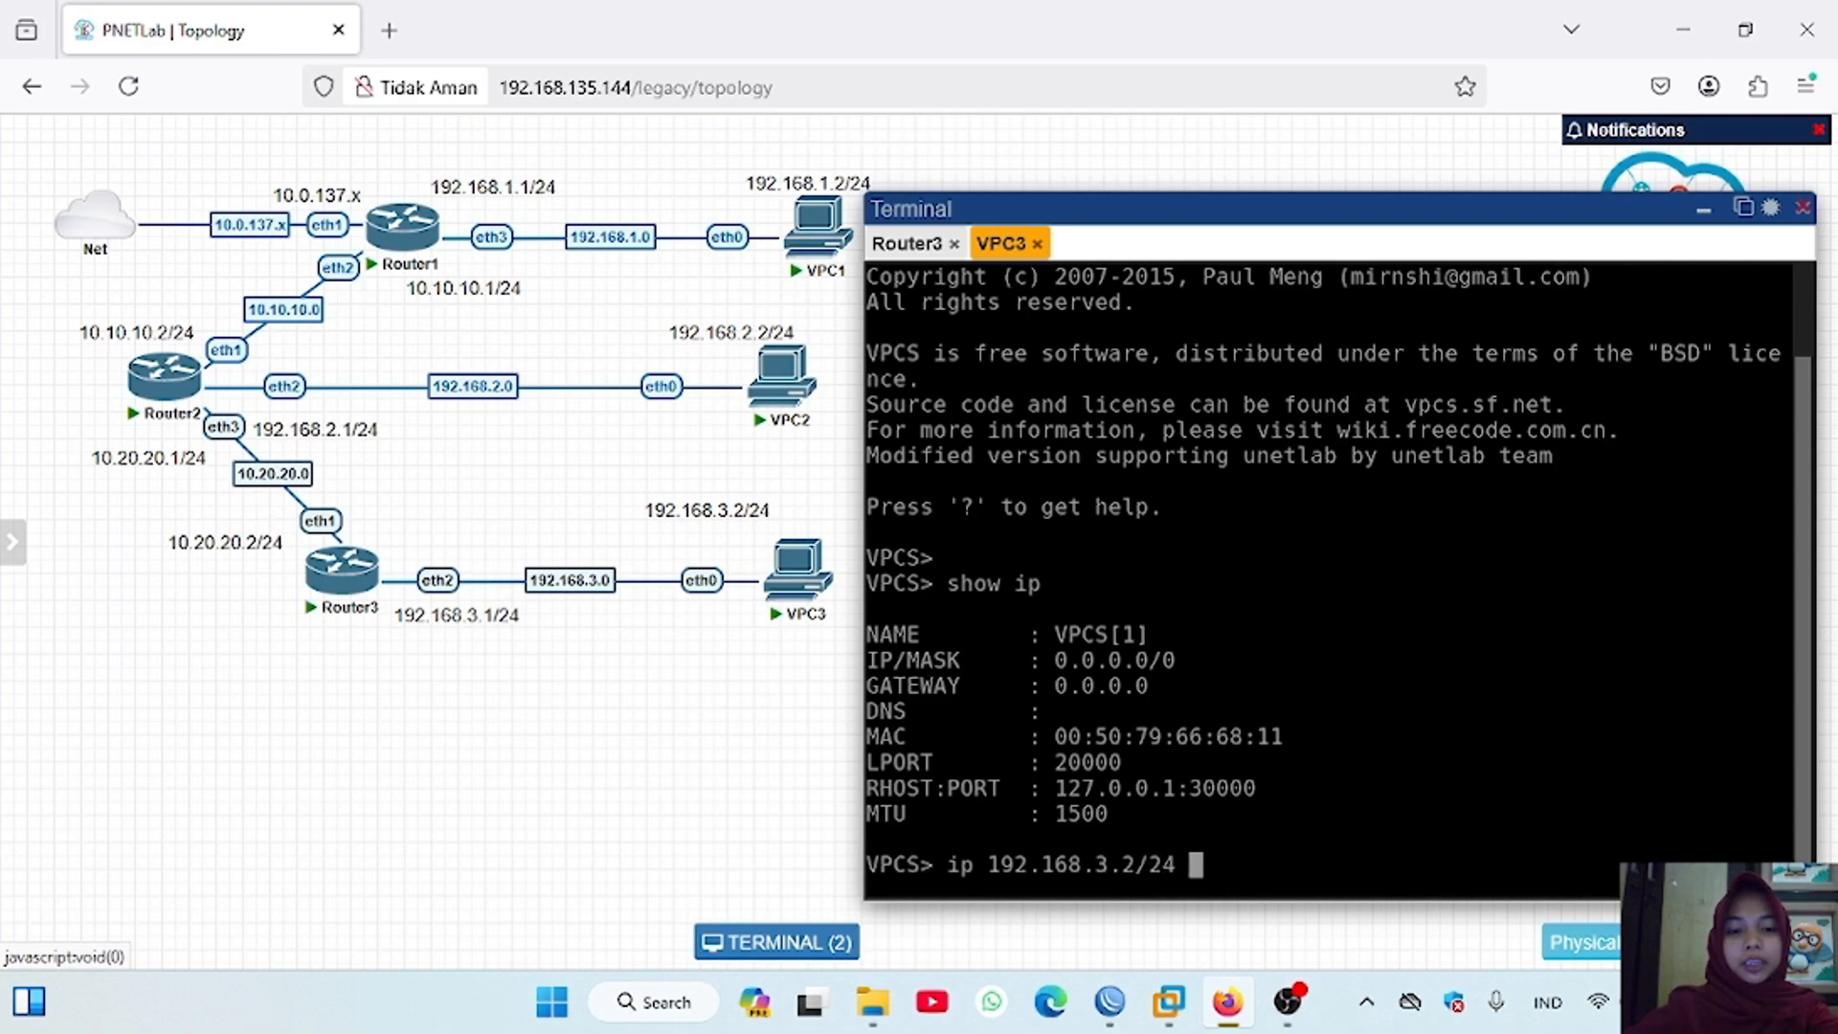
text( 192.168.3.1/)
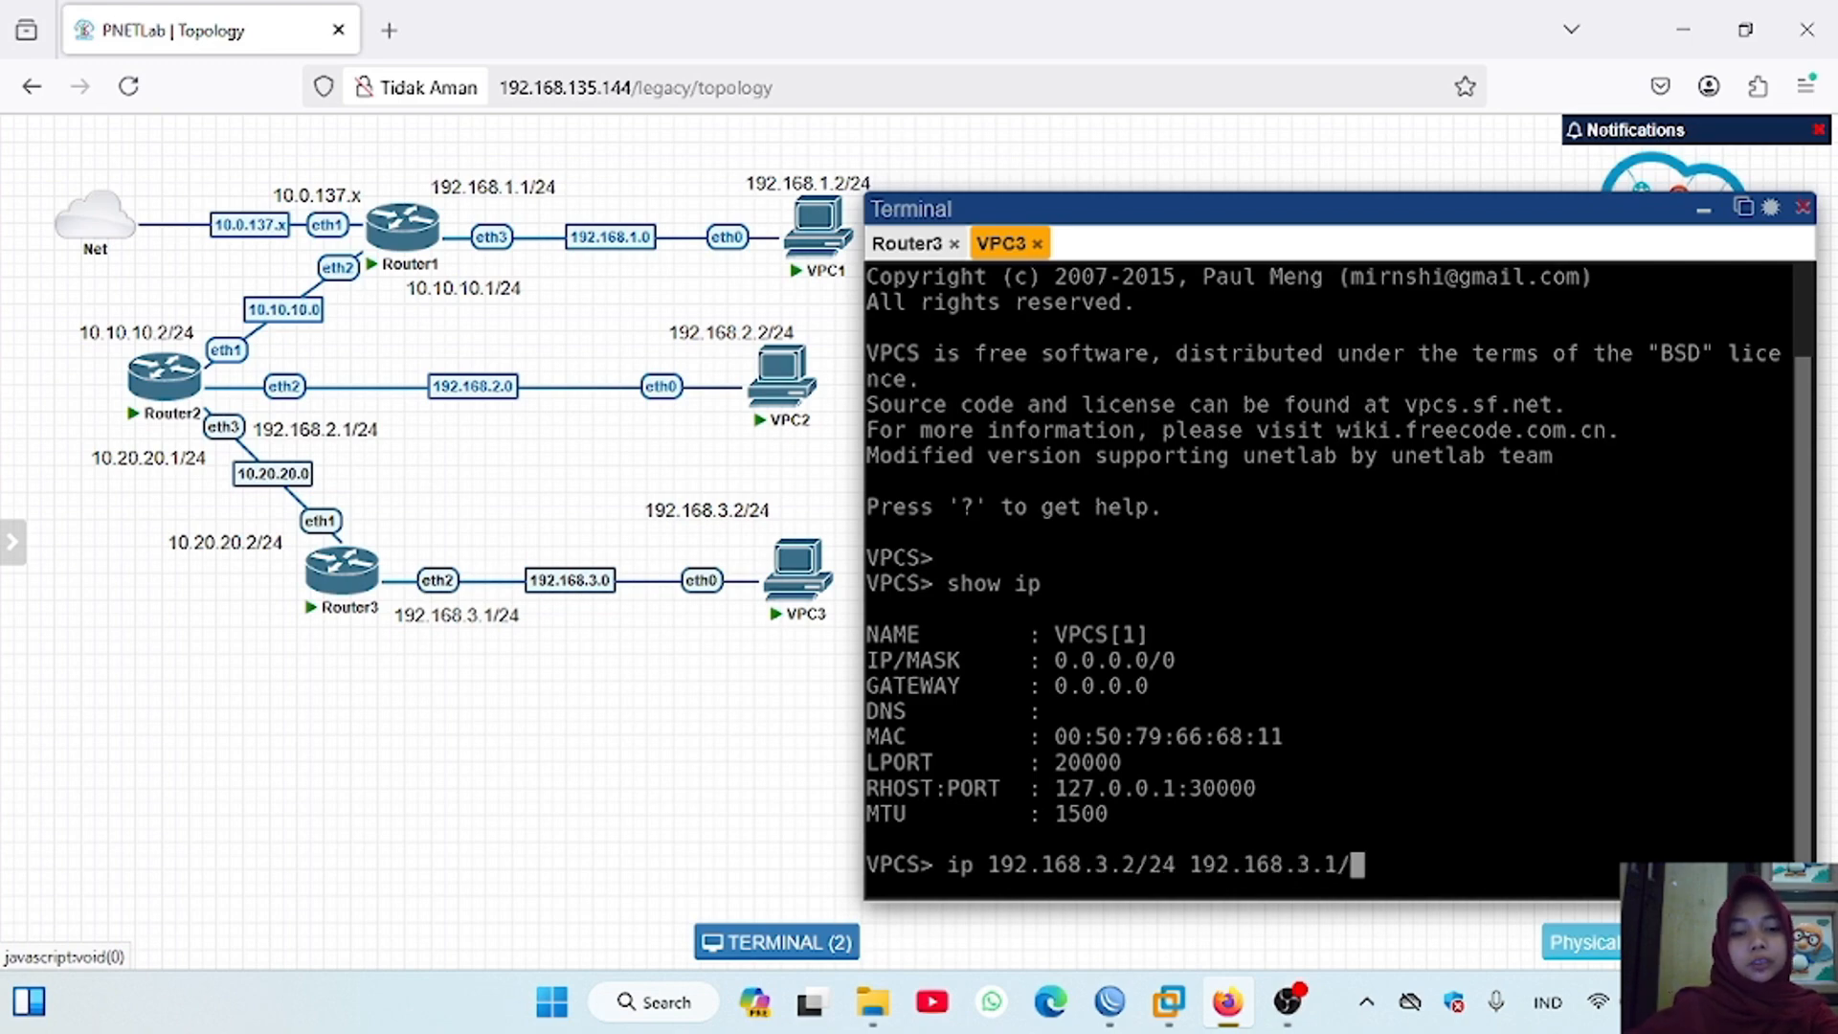
text(24)
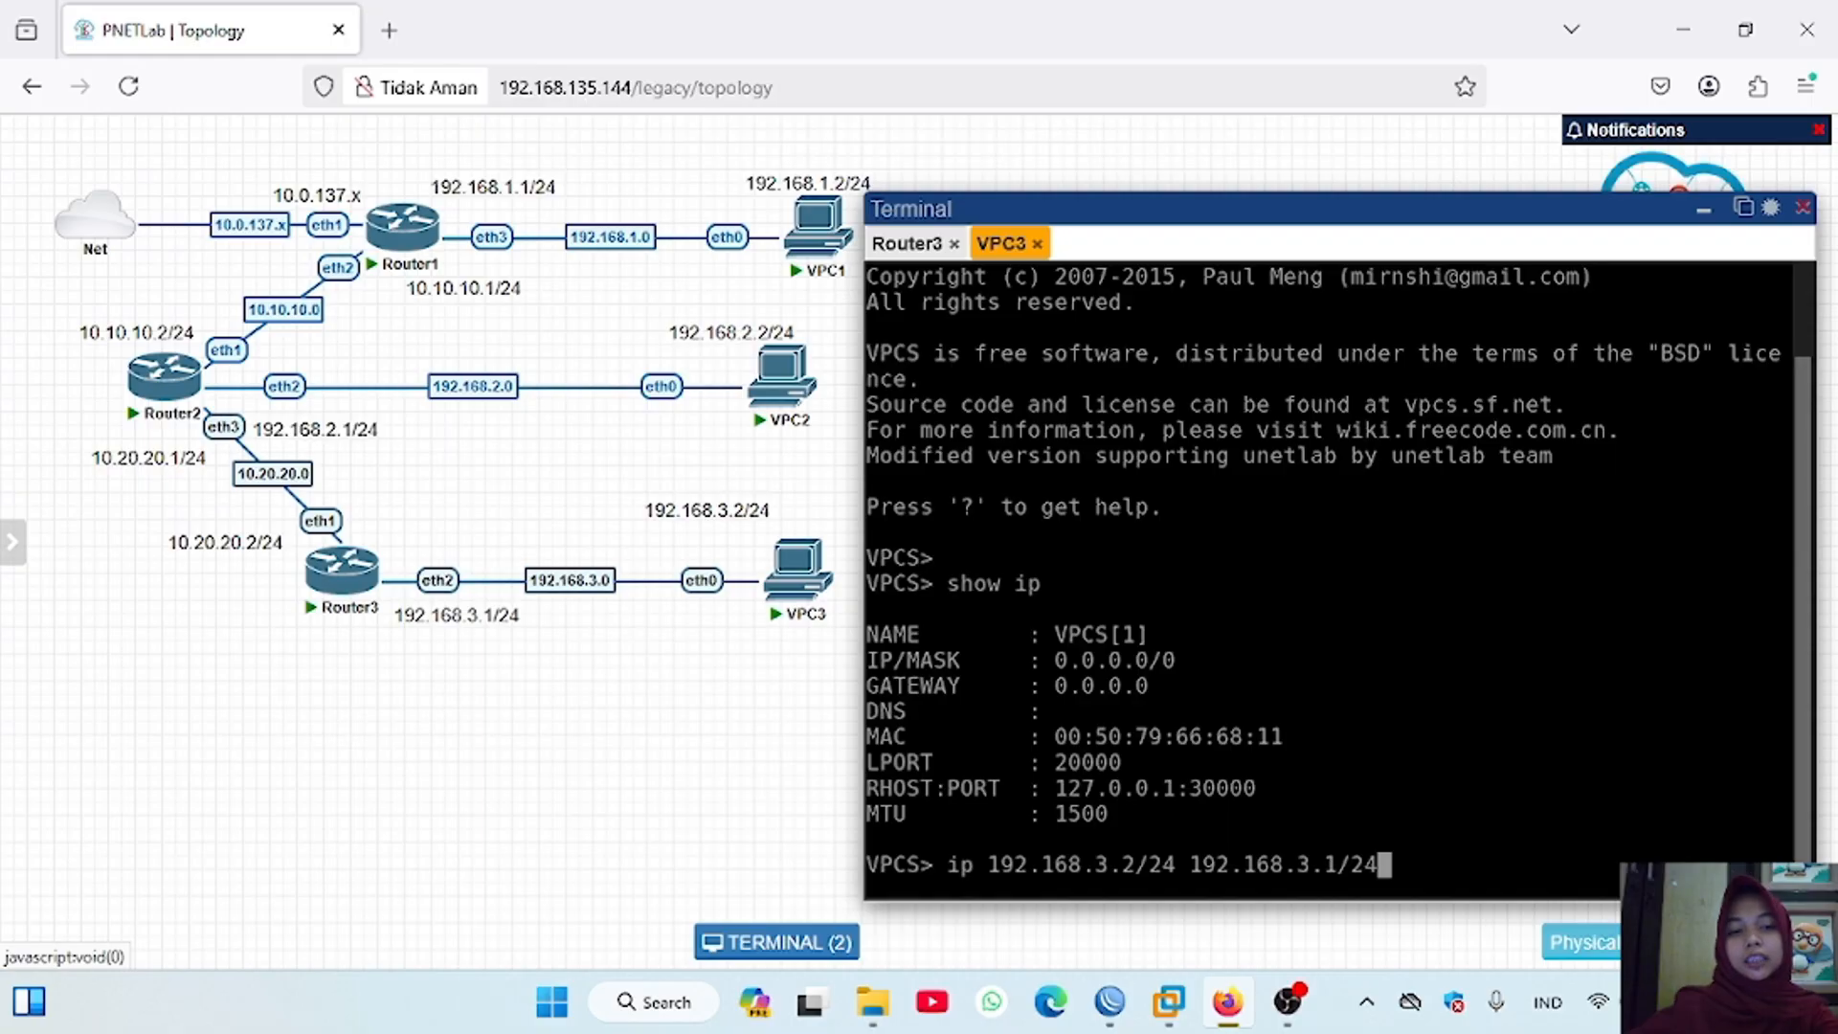
key(Return)
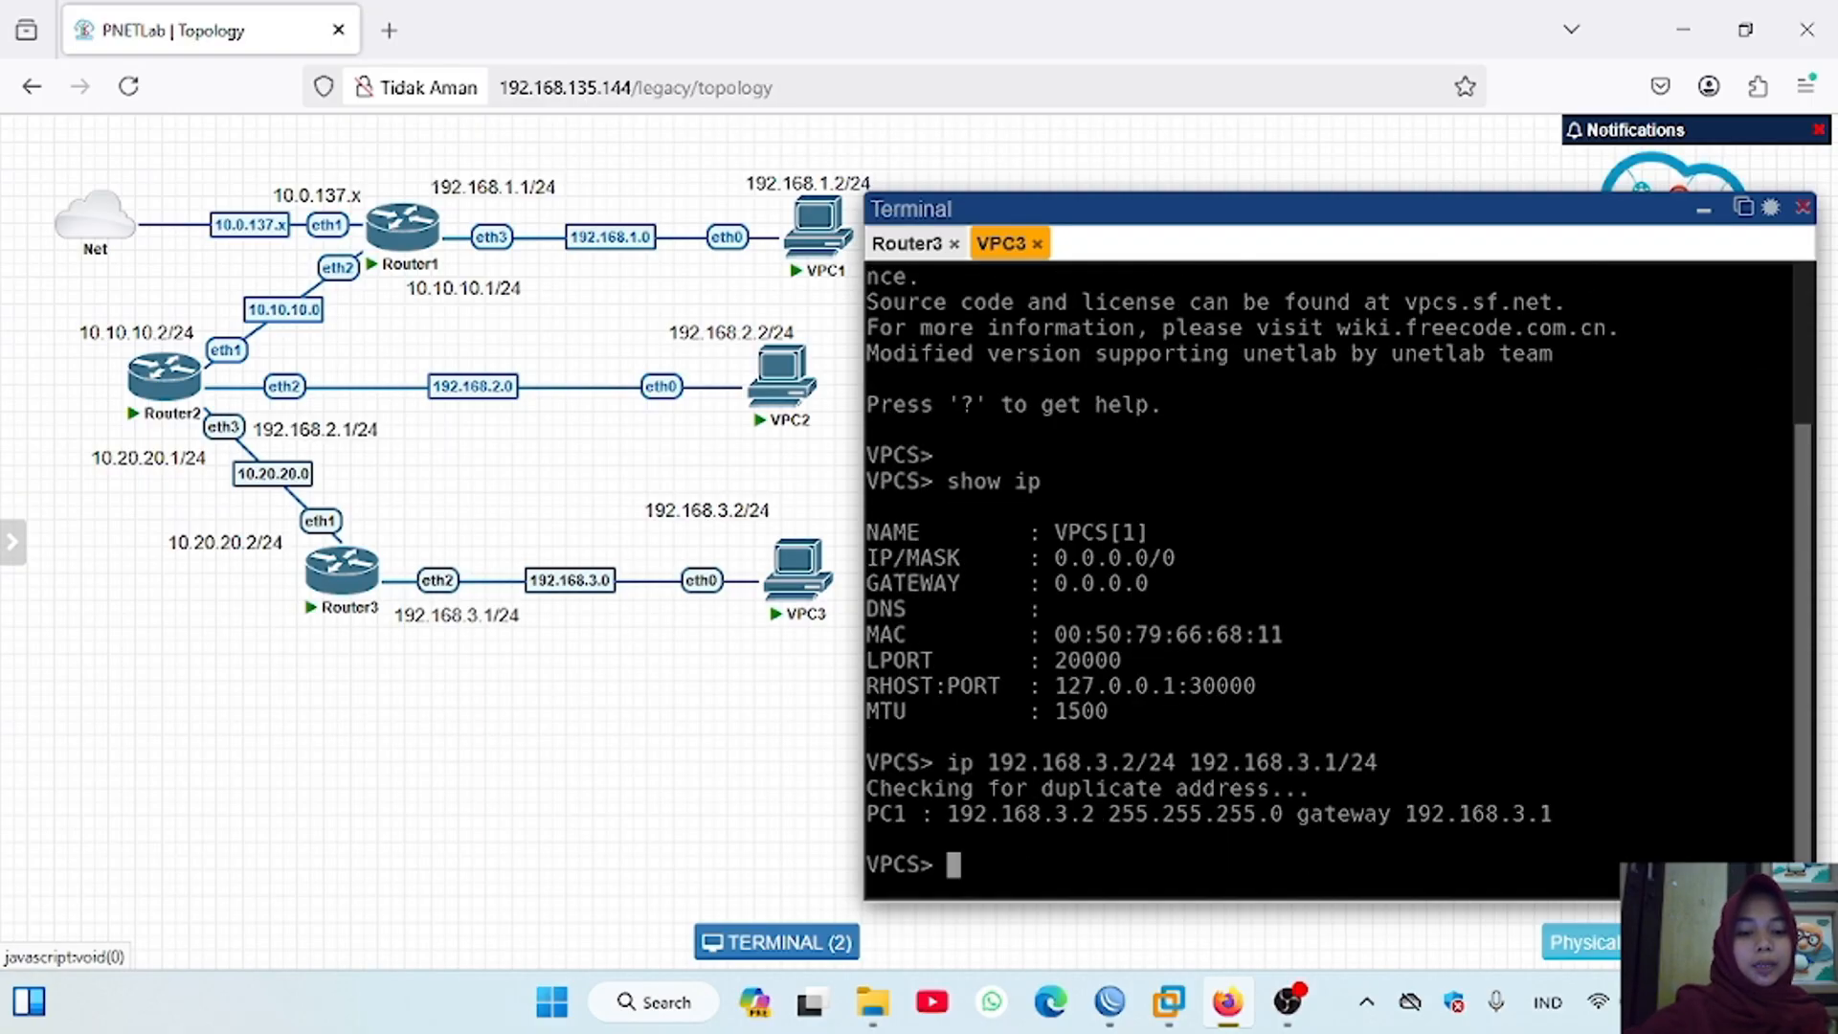
Step: Ping VPC1 at 192.168.1.2 from VPC3, stopping the ping after a few replies
key(Return)
text(ping 192.168.1.2)
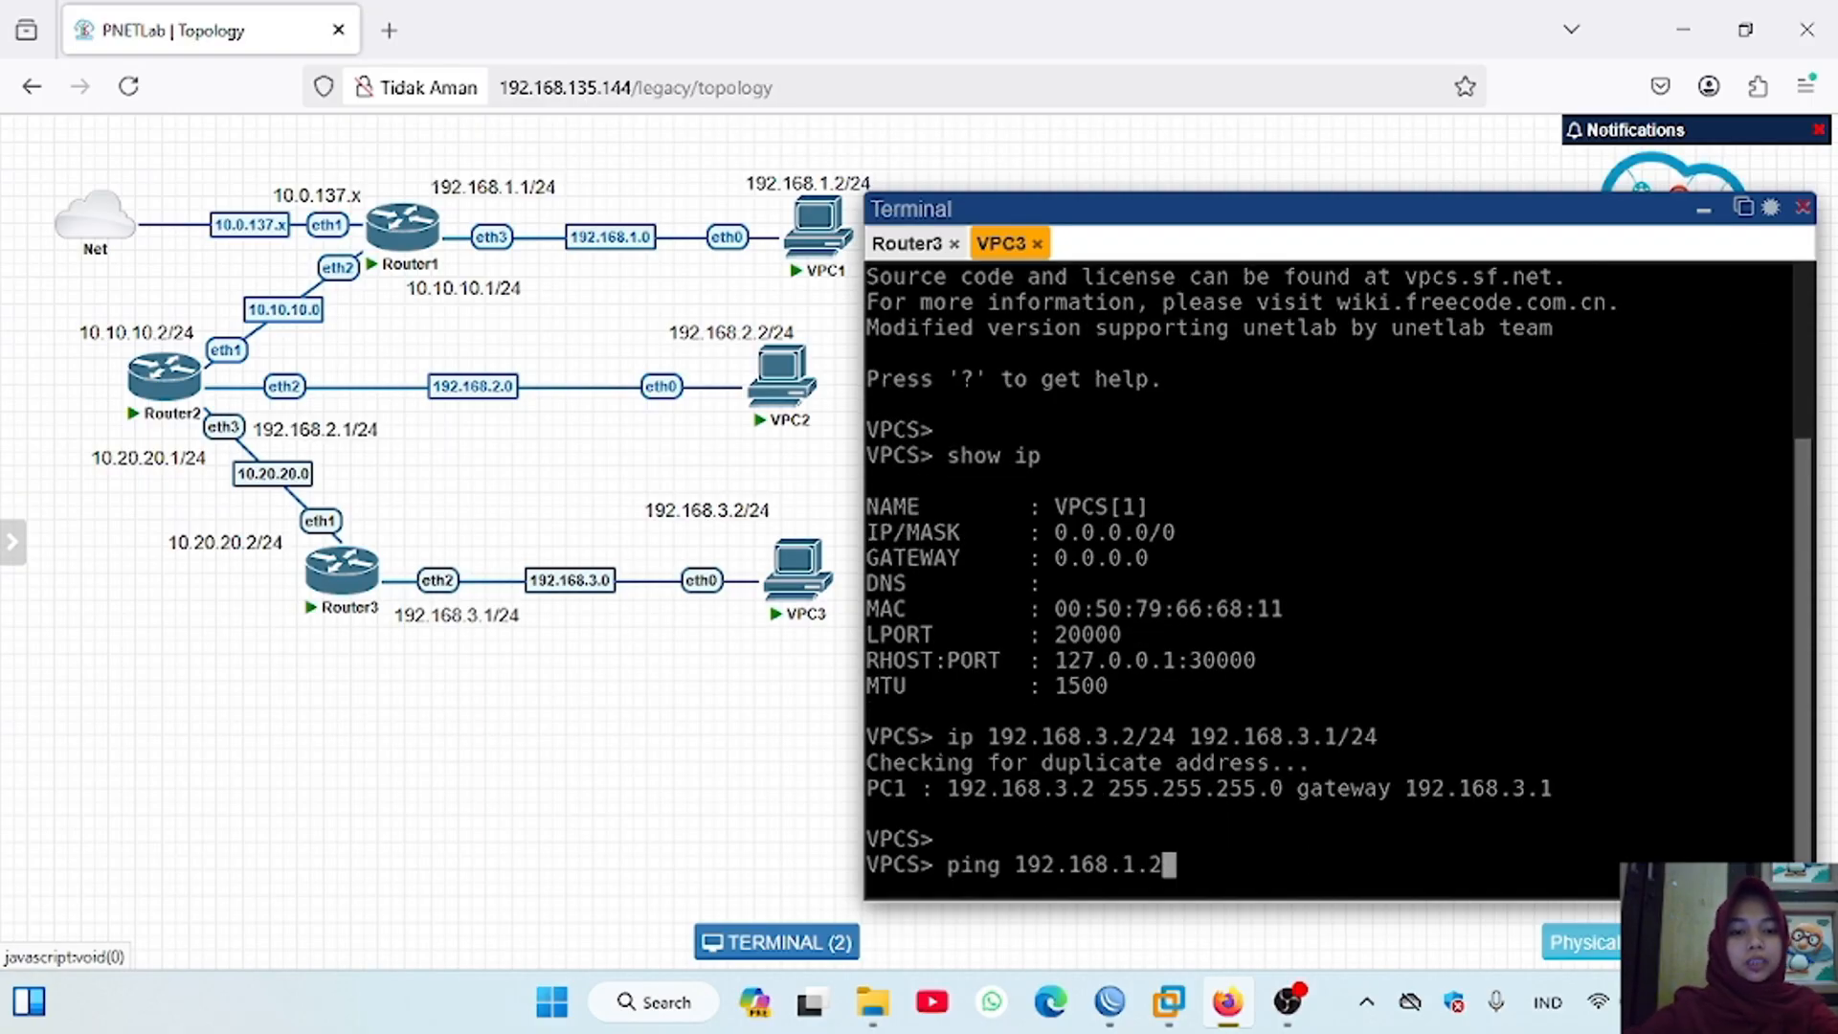
key(Return)
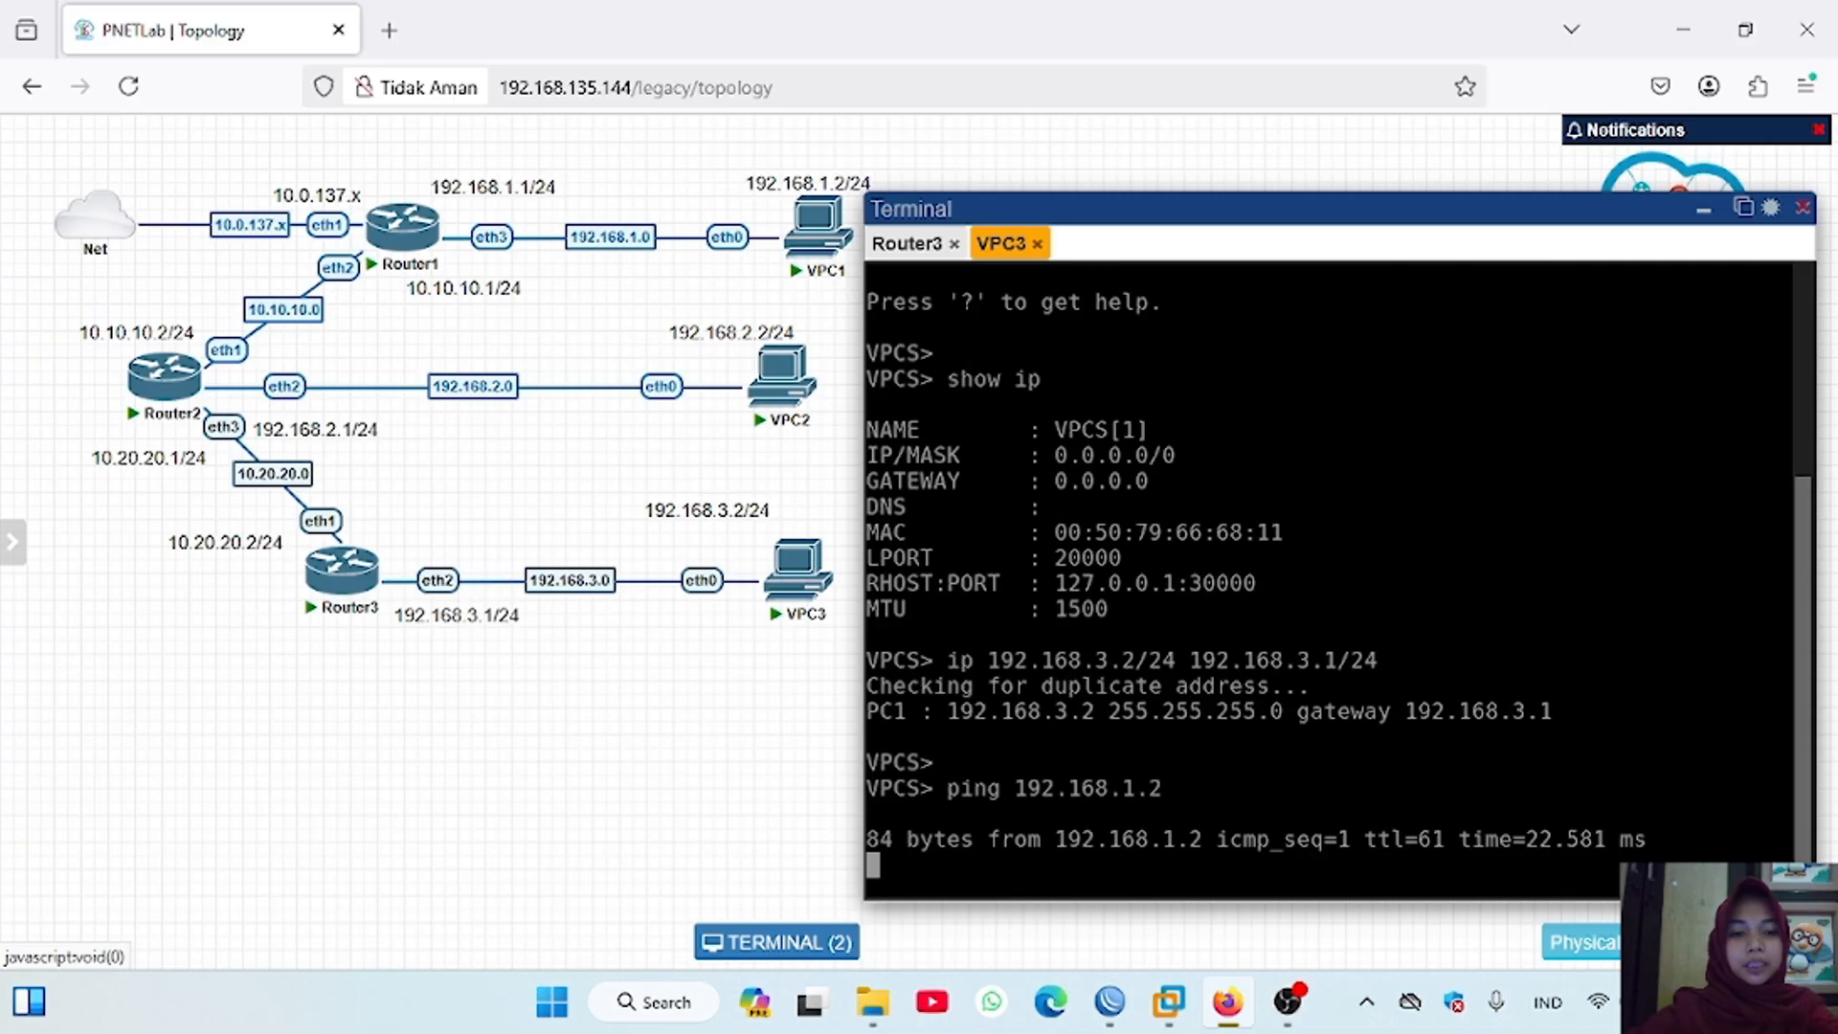
key(ctrl+c)
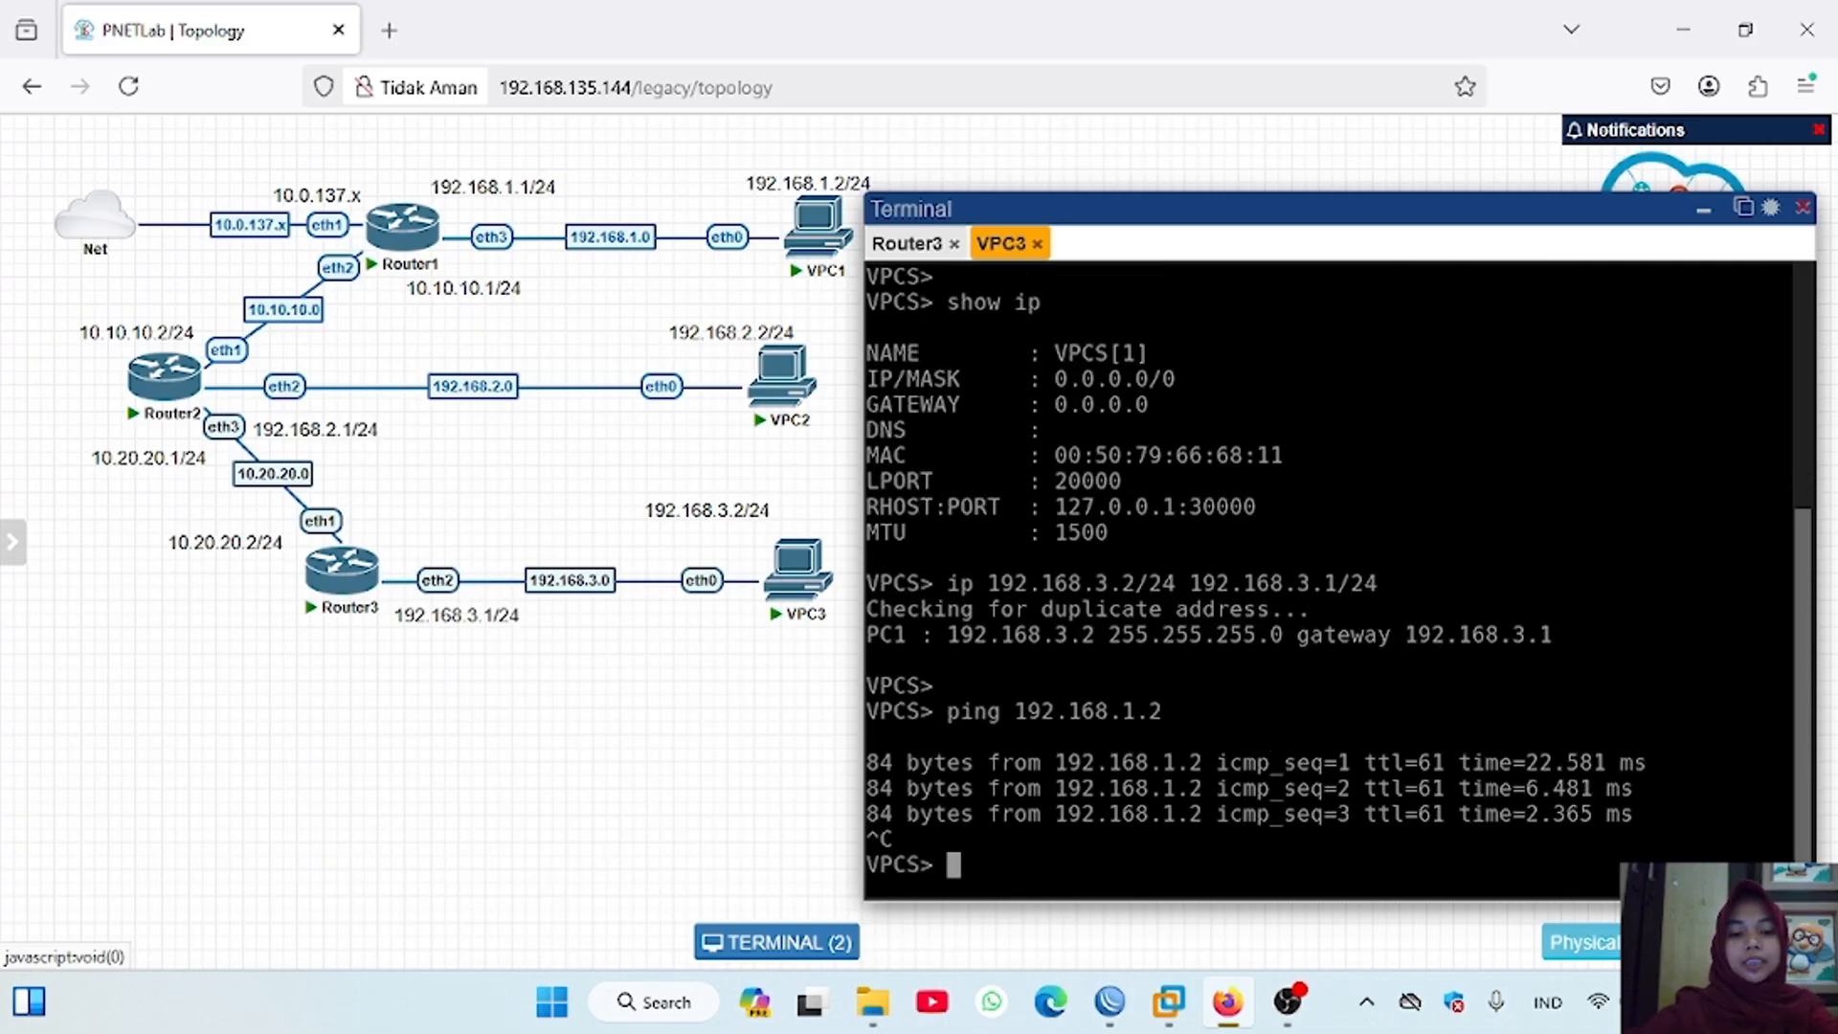
Step: Ping VPC2 at 192.168.2.2 from VPC3, stopping the ping after a few replies
key(Return)
text(pi)
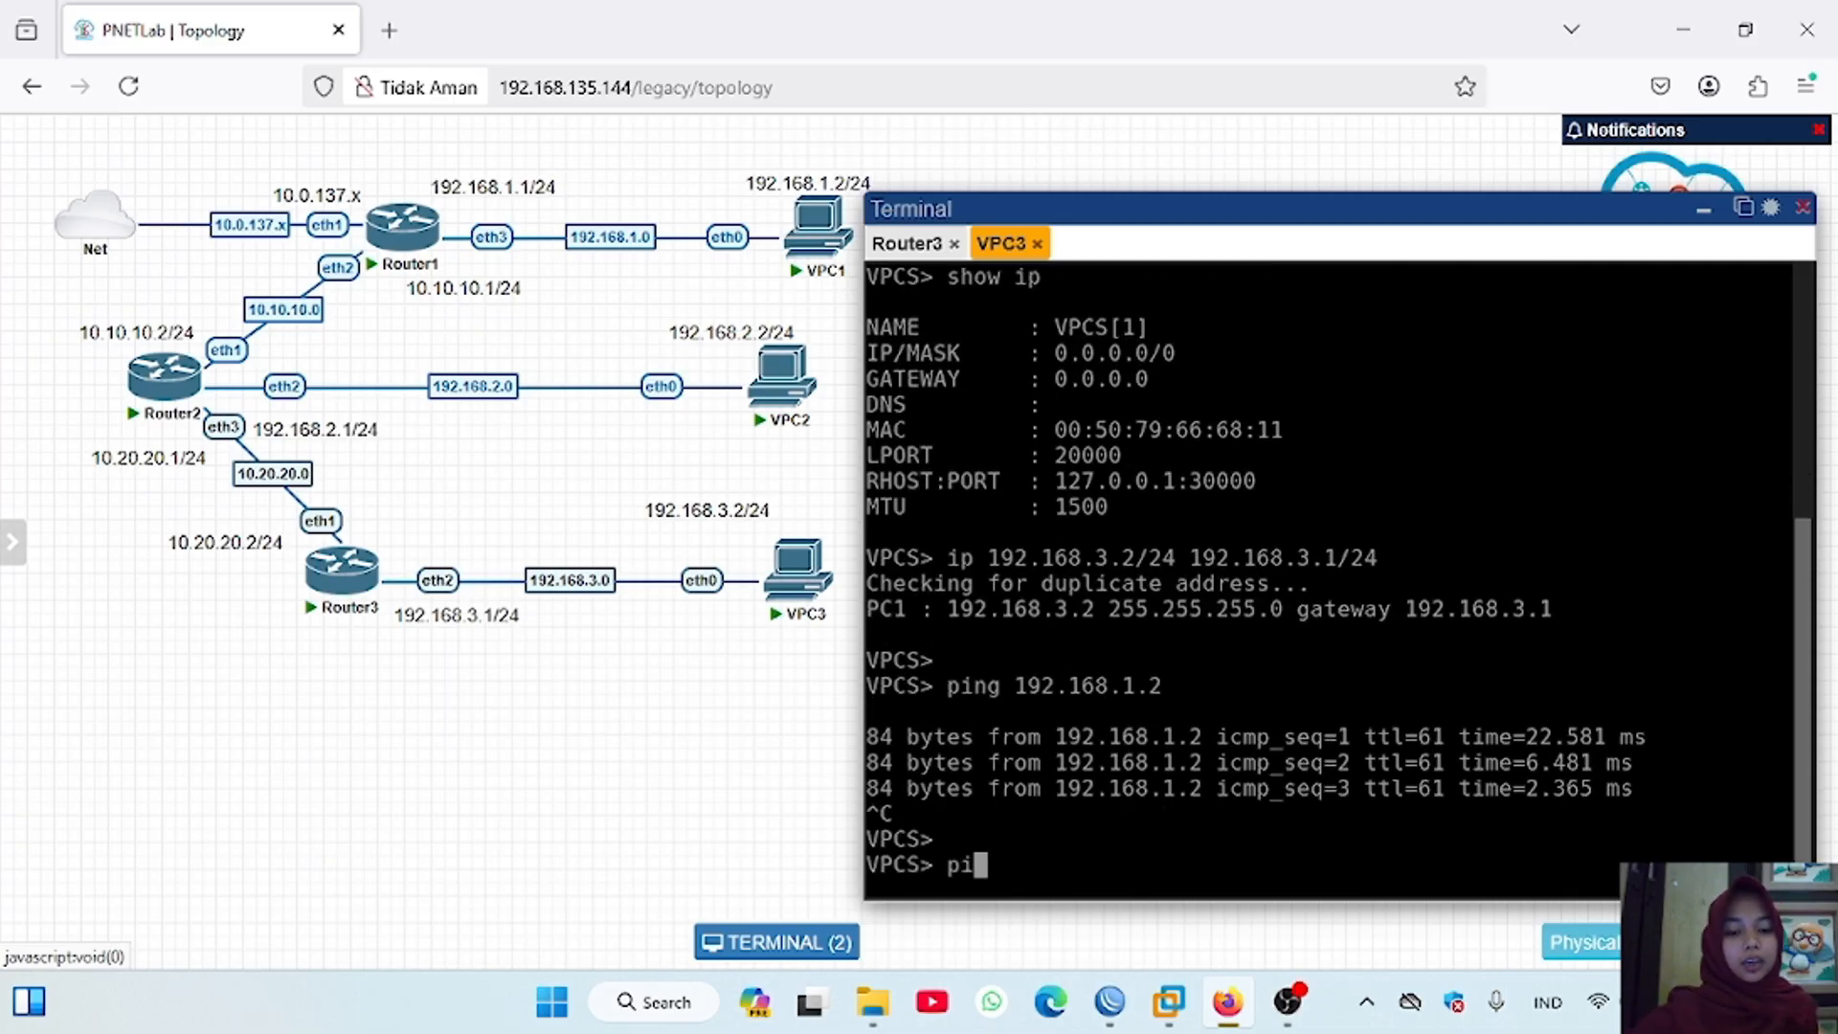
text(ng 192.168)
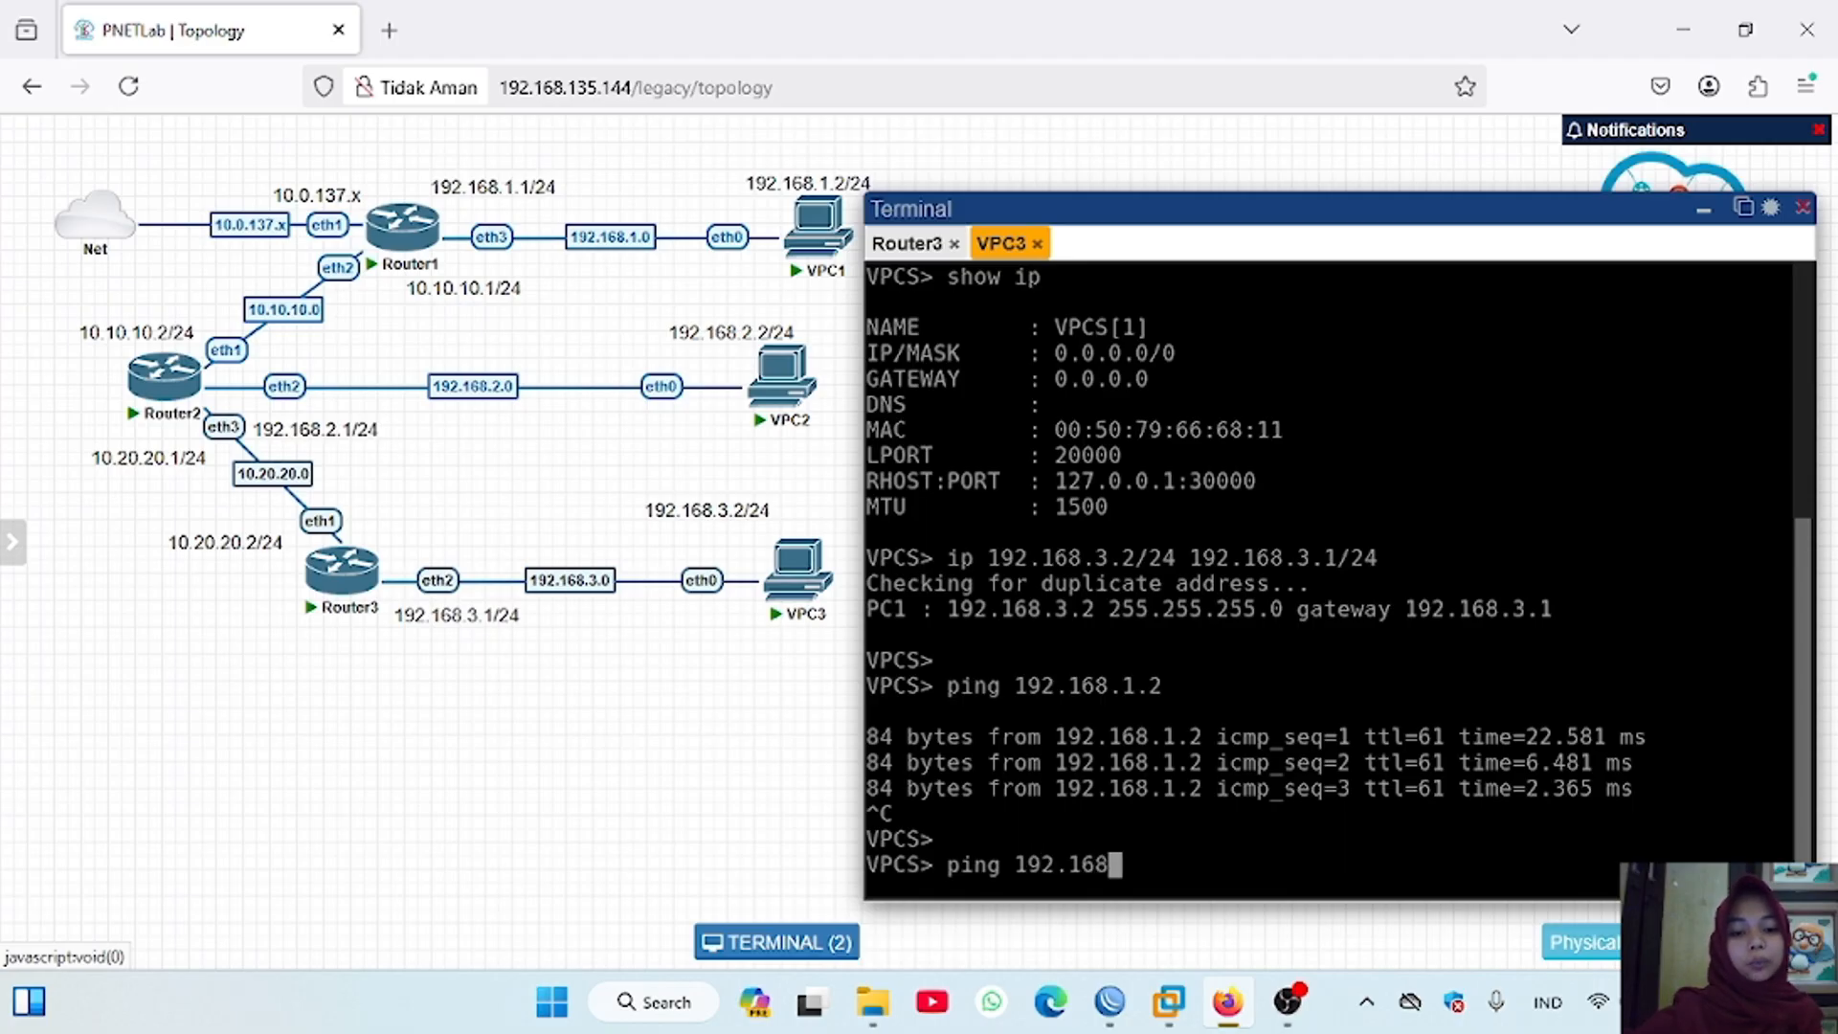
text(.2.2)
key(Return)
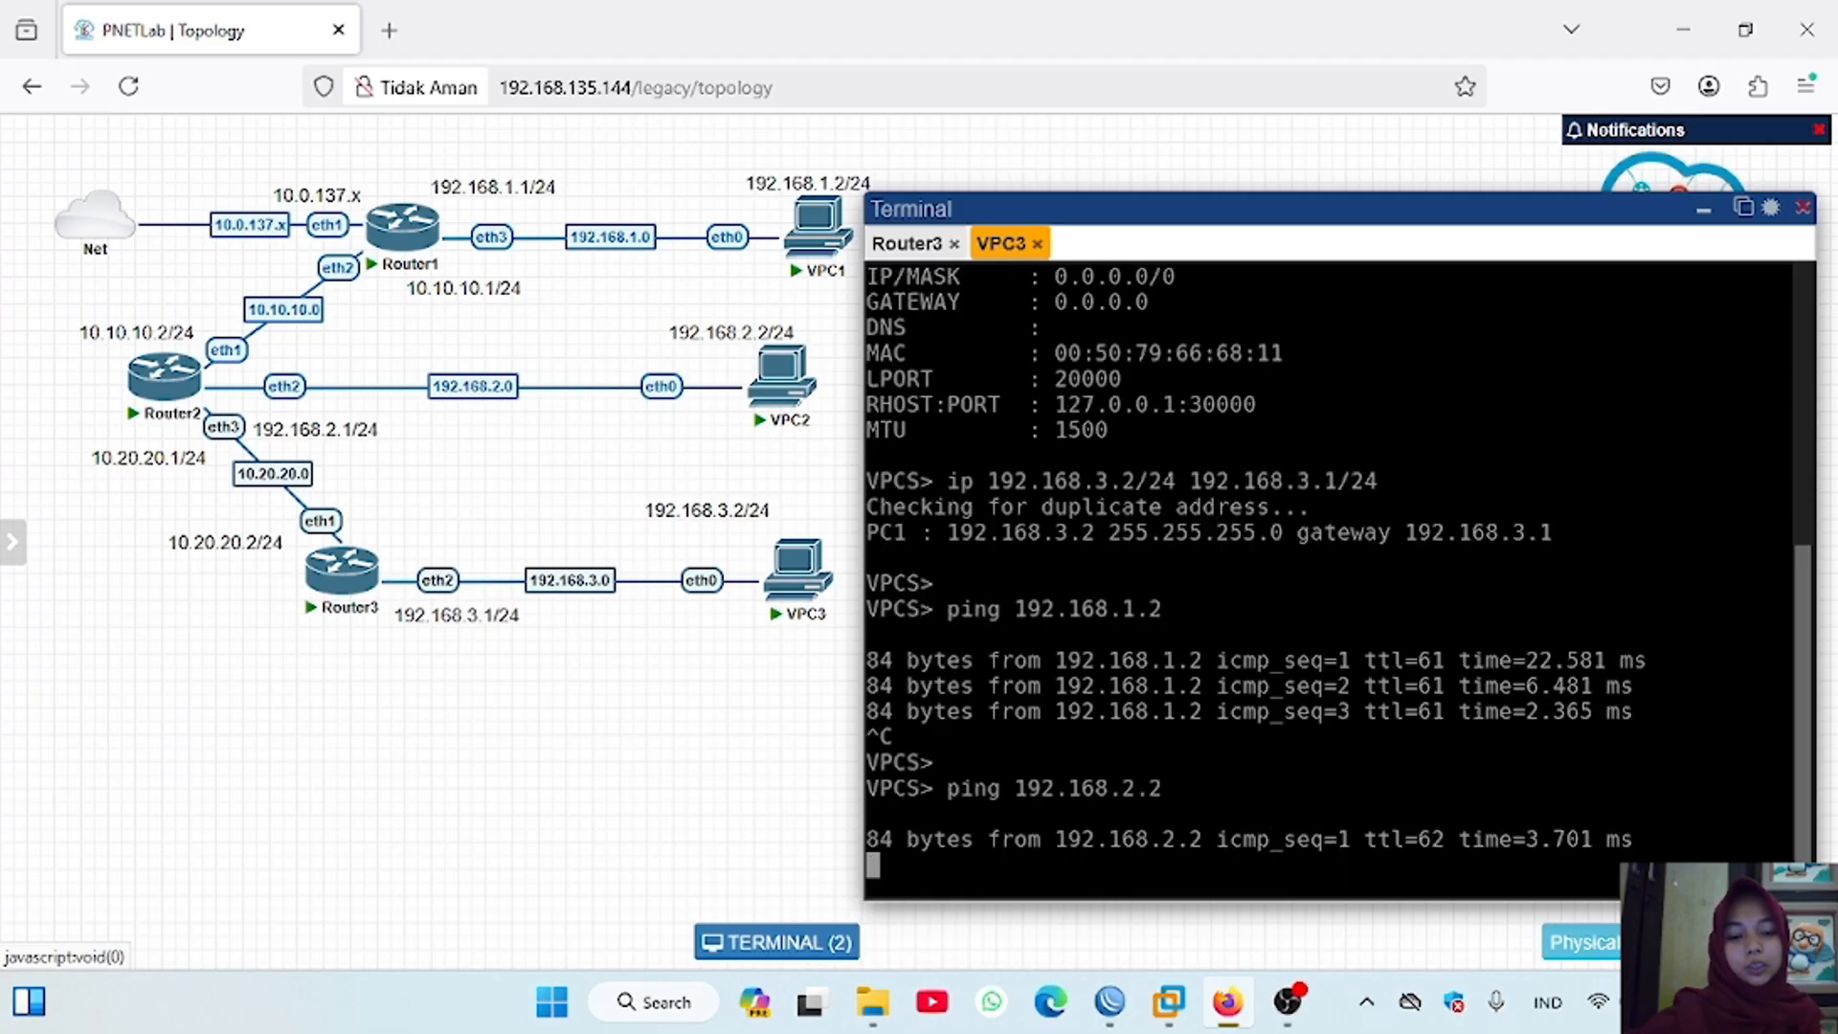
key(ctrl+c)
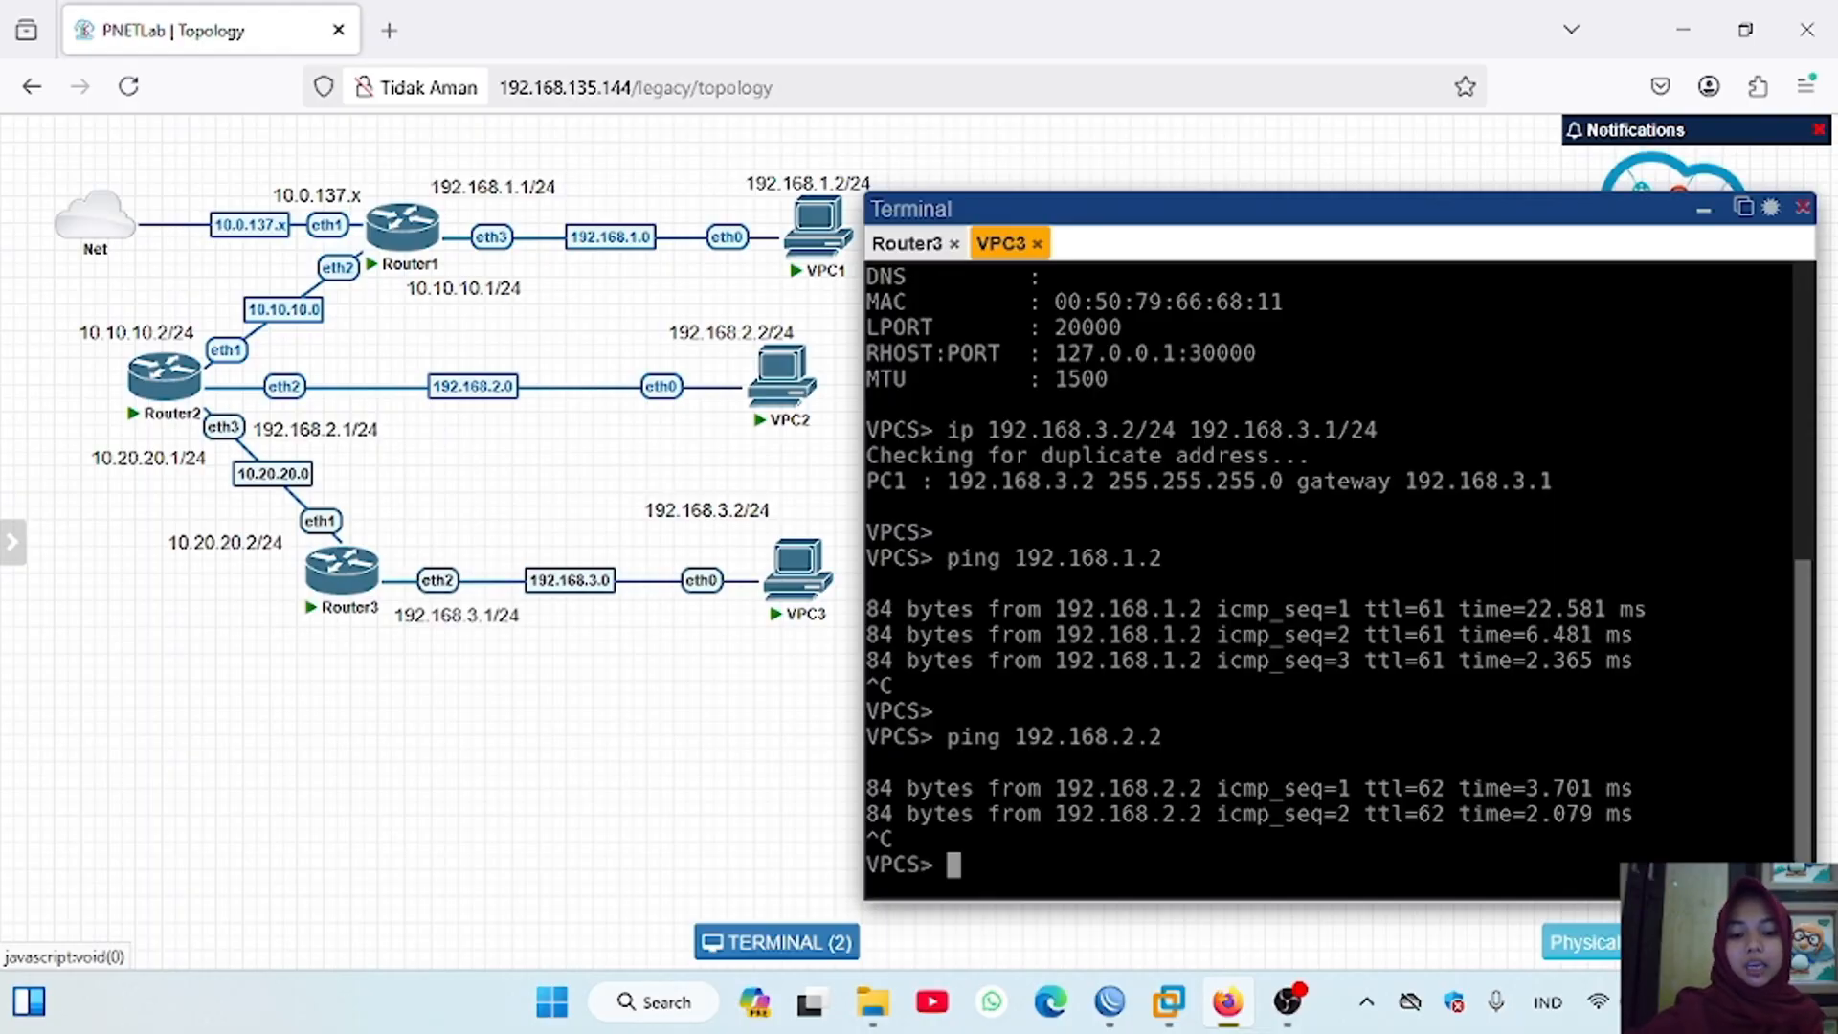
Step: Trace the route from VPC3 to VPC2 at 192.168.2.2
key(Return)
text(trace 19)
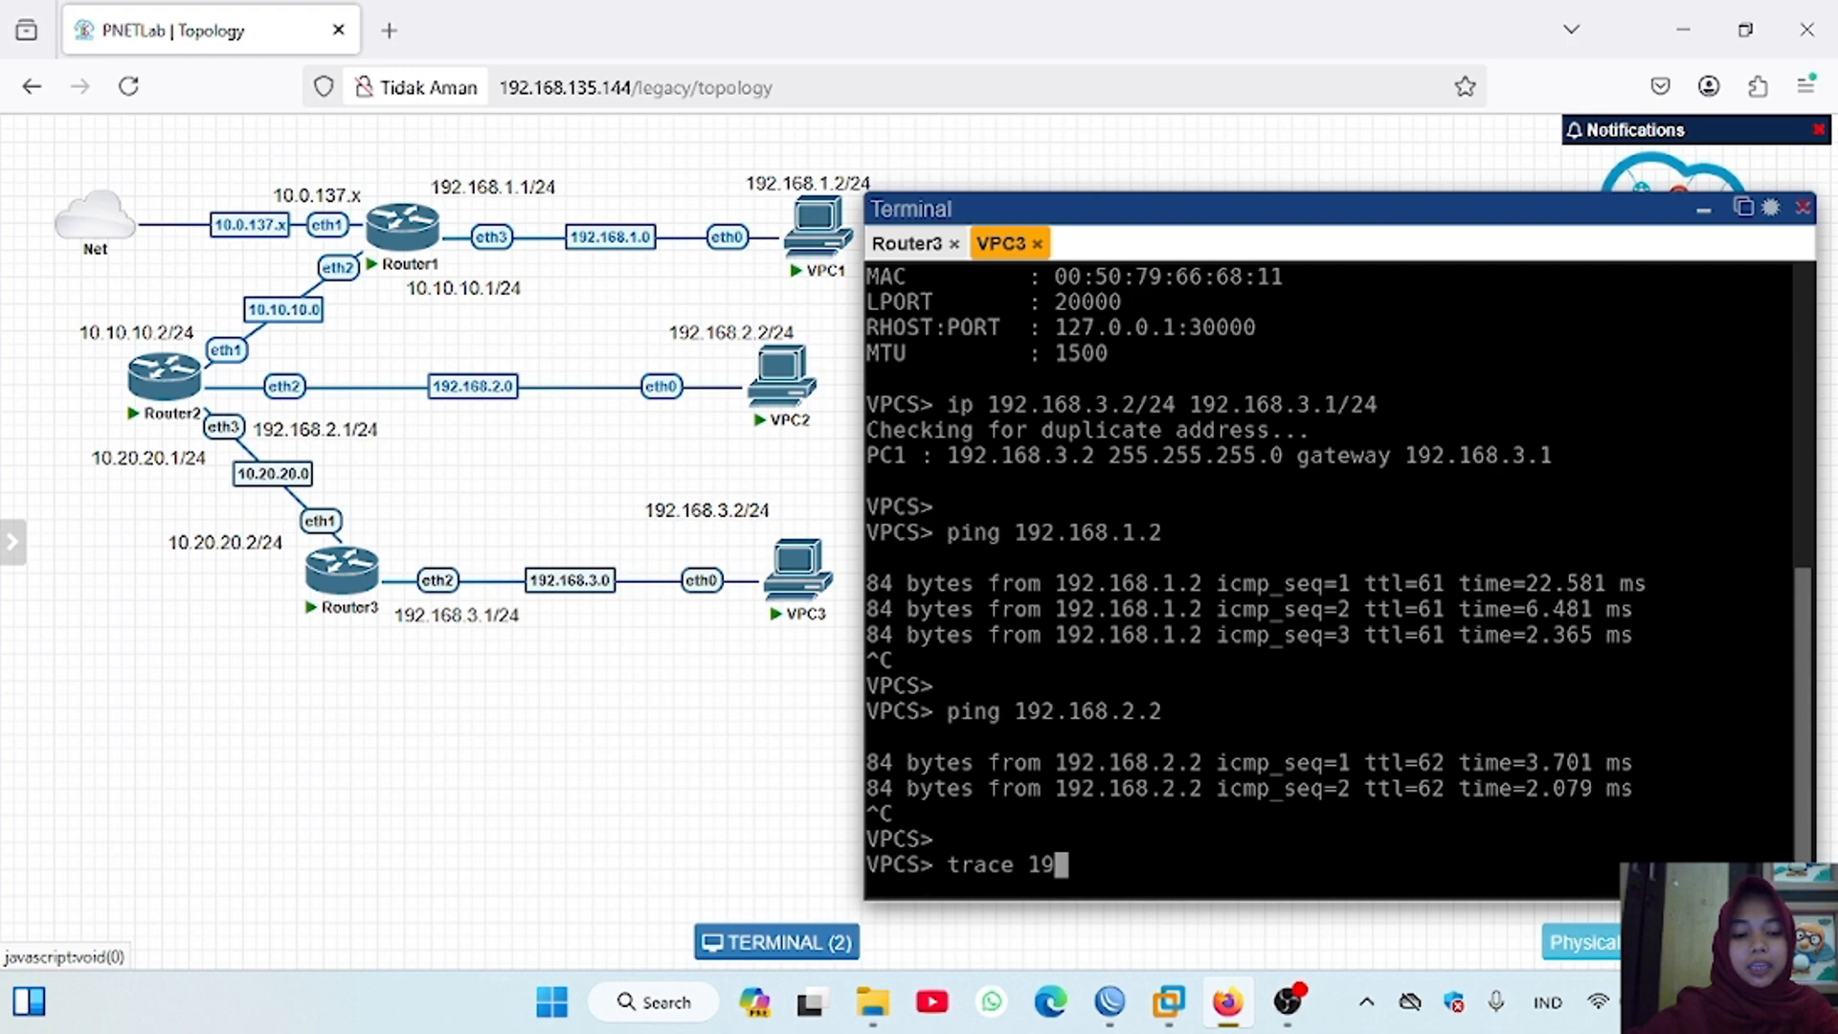
text(2.168.2.)
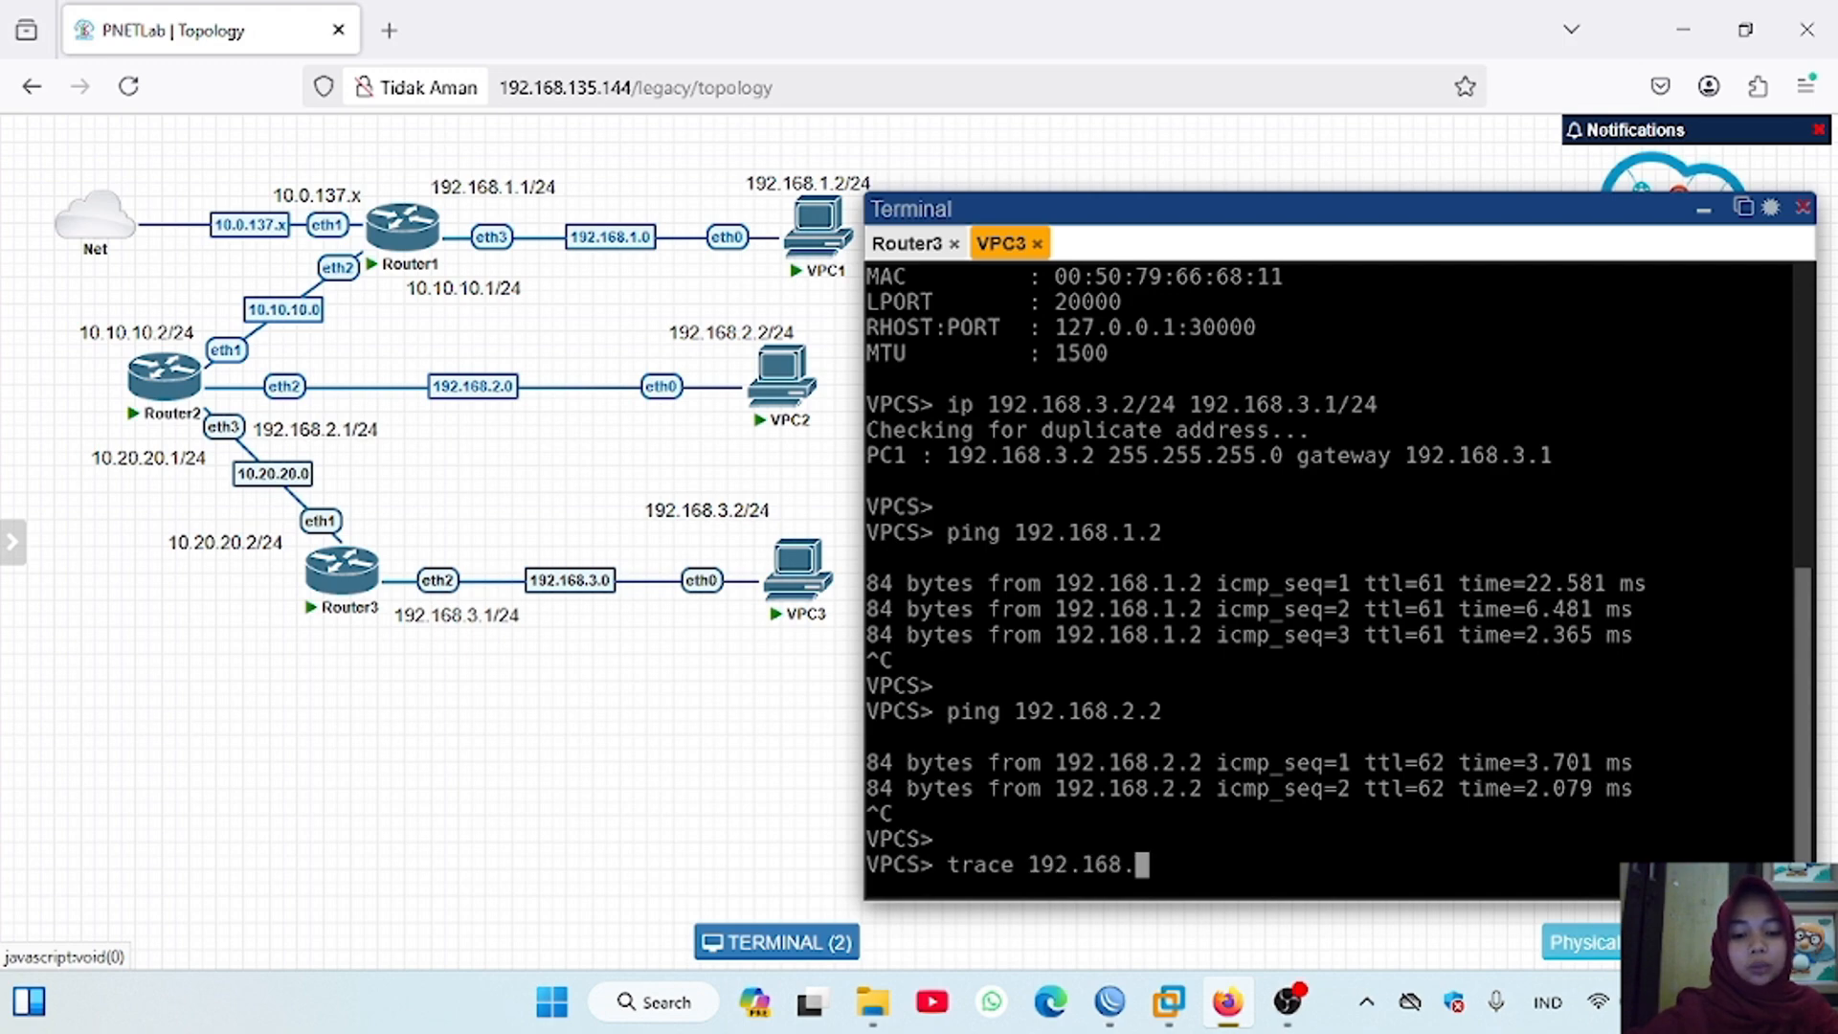
text(2)
key(Return)
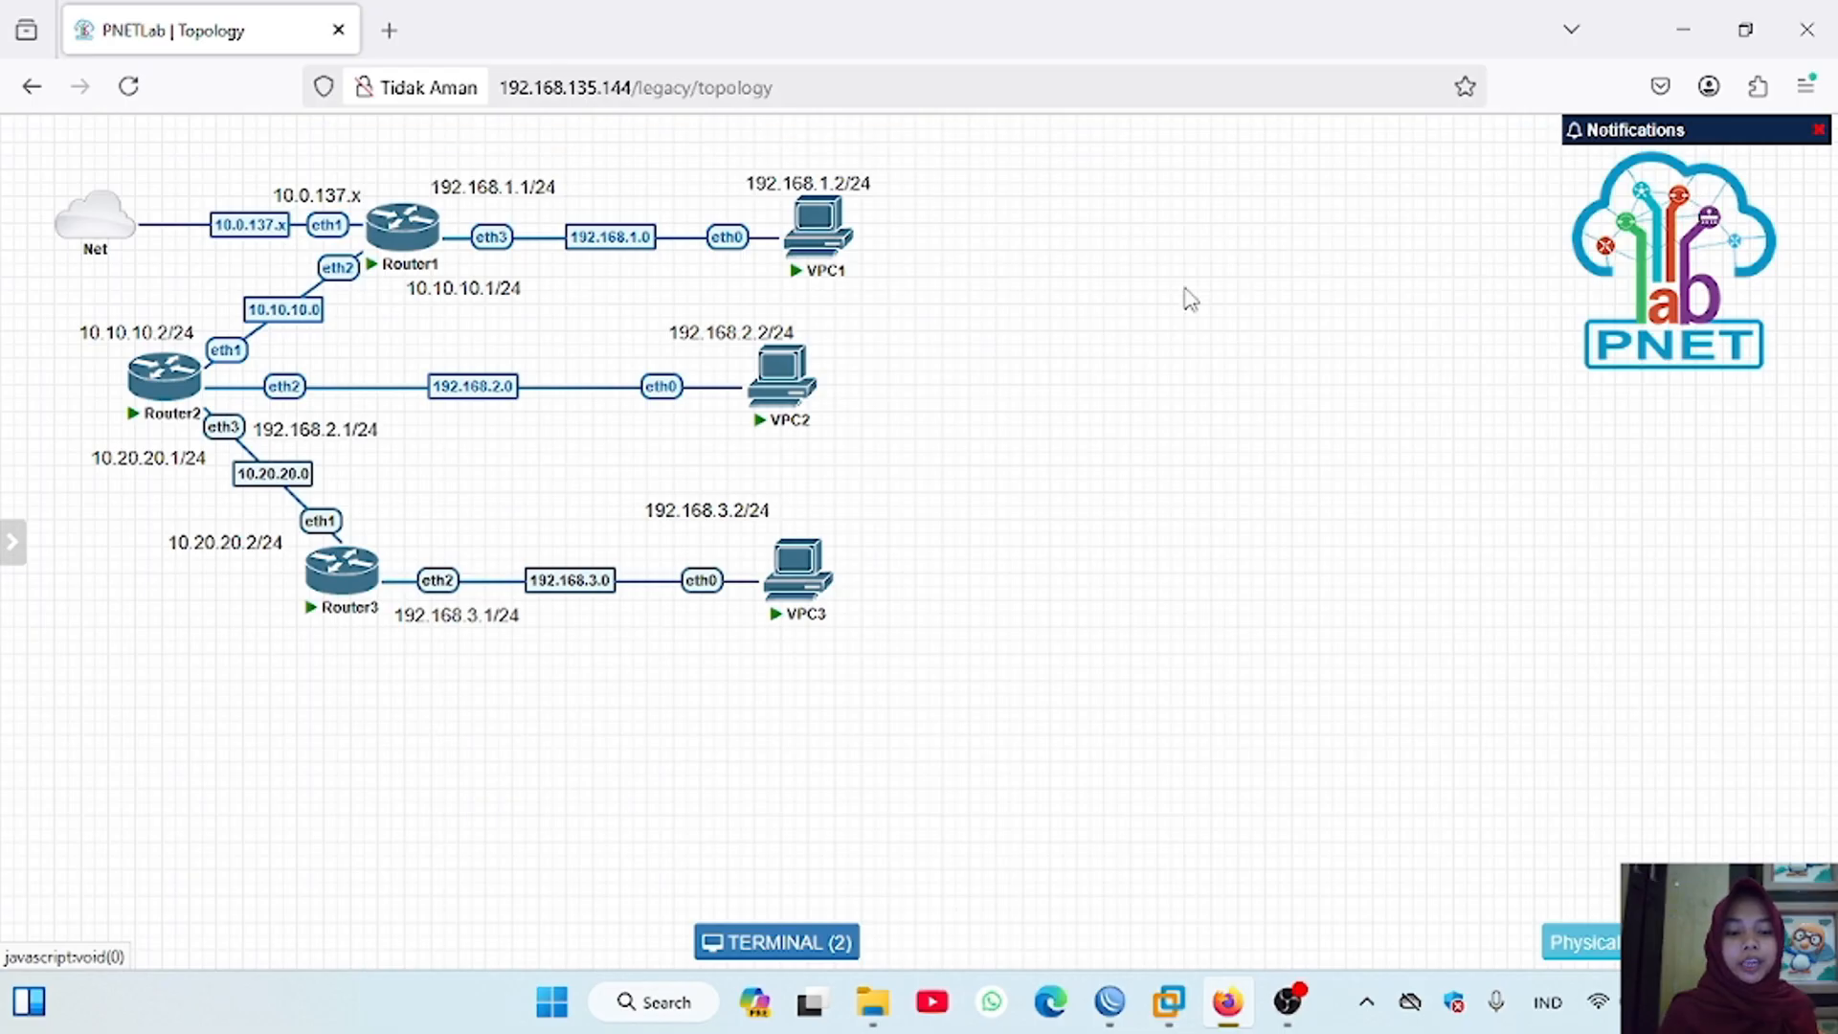
Step: Add a MikroTik RouterOS node named Router4 with image mikrotik-6.49.17, start it and place it below Router3
right_click(1101, 387)
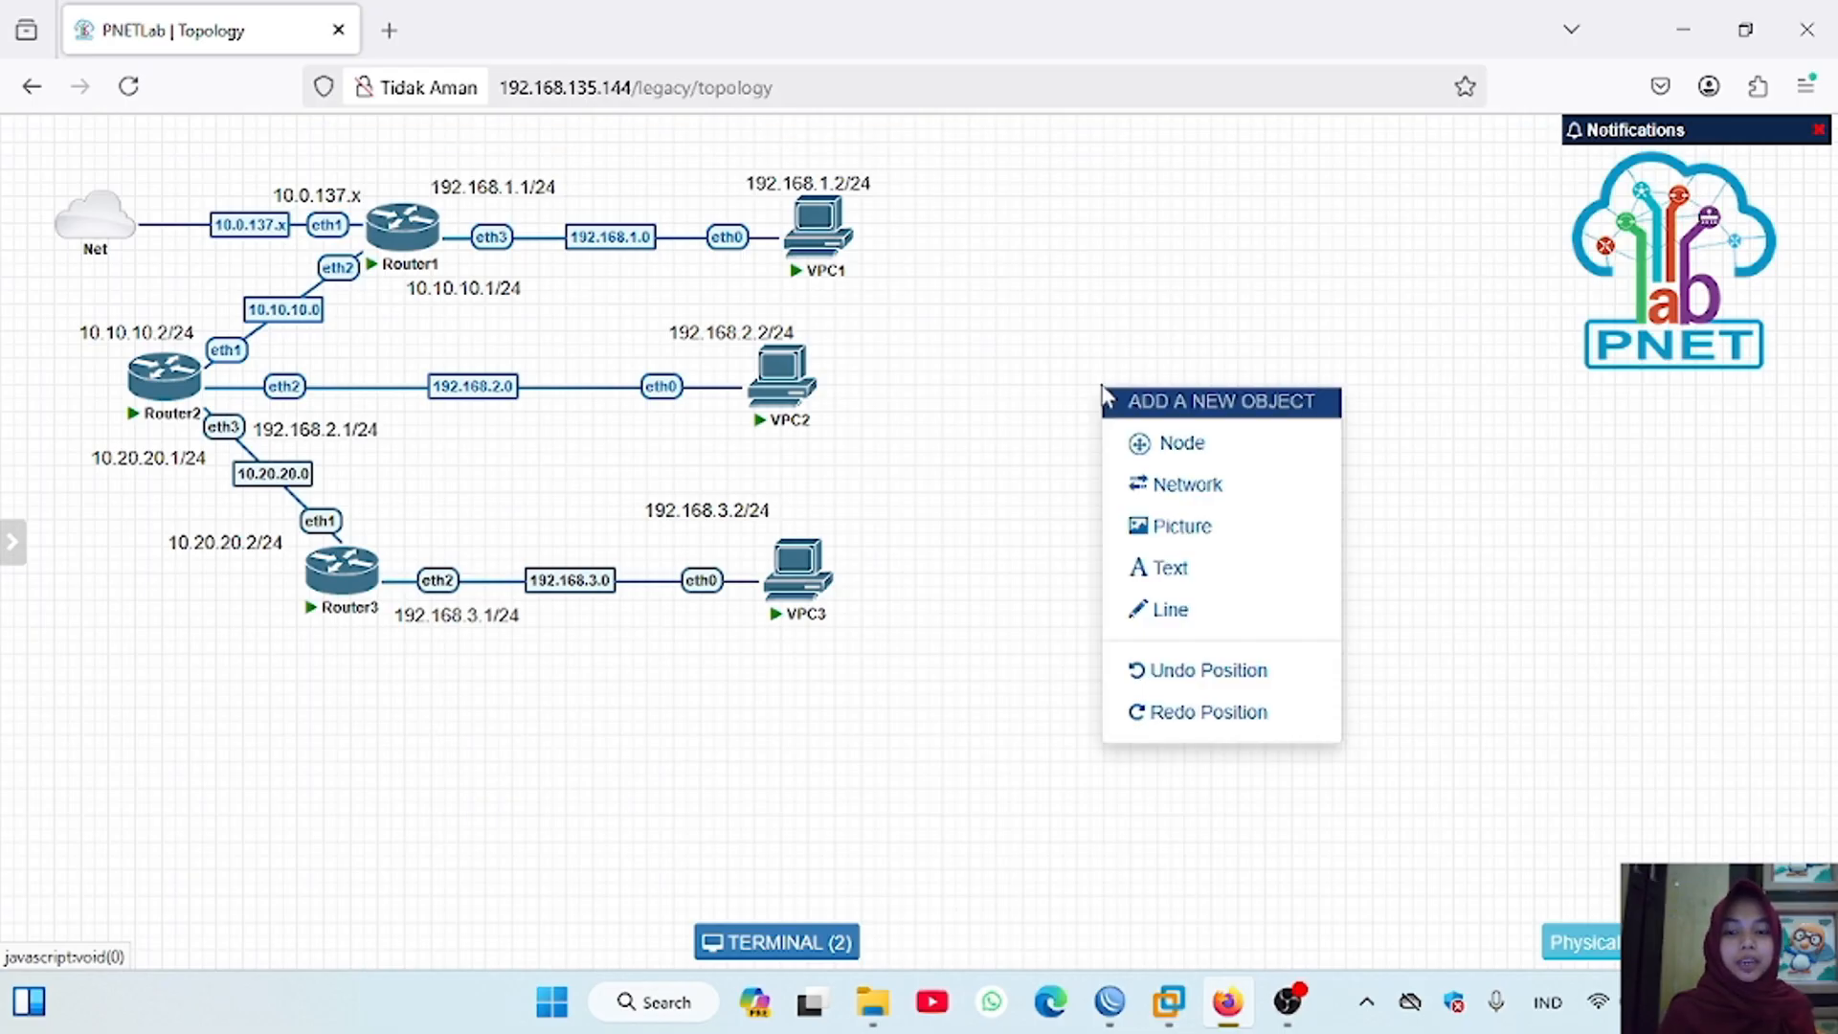
click(1150, 444)
click(740, 594)
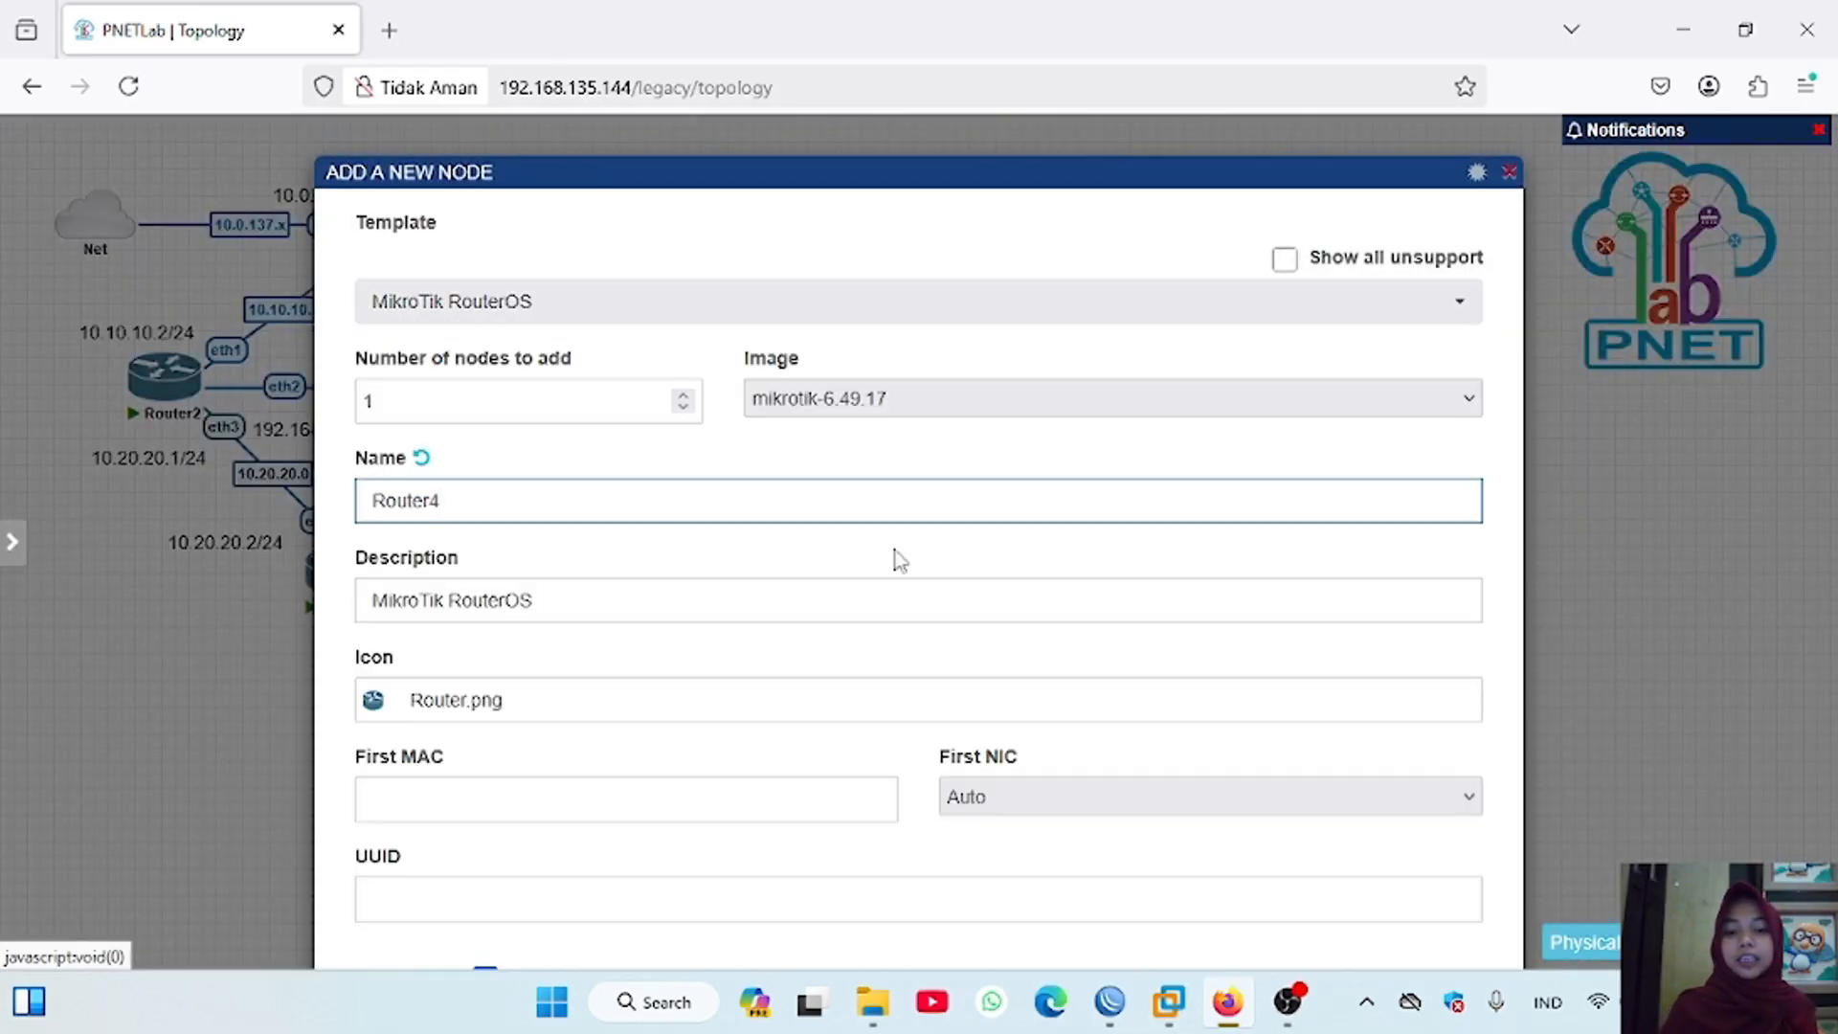
scroll(1149, 690, down, 5)
drag(366, 428, 1399, 410)
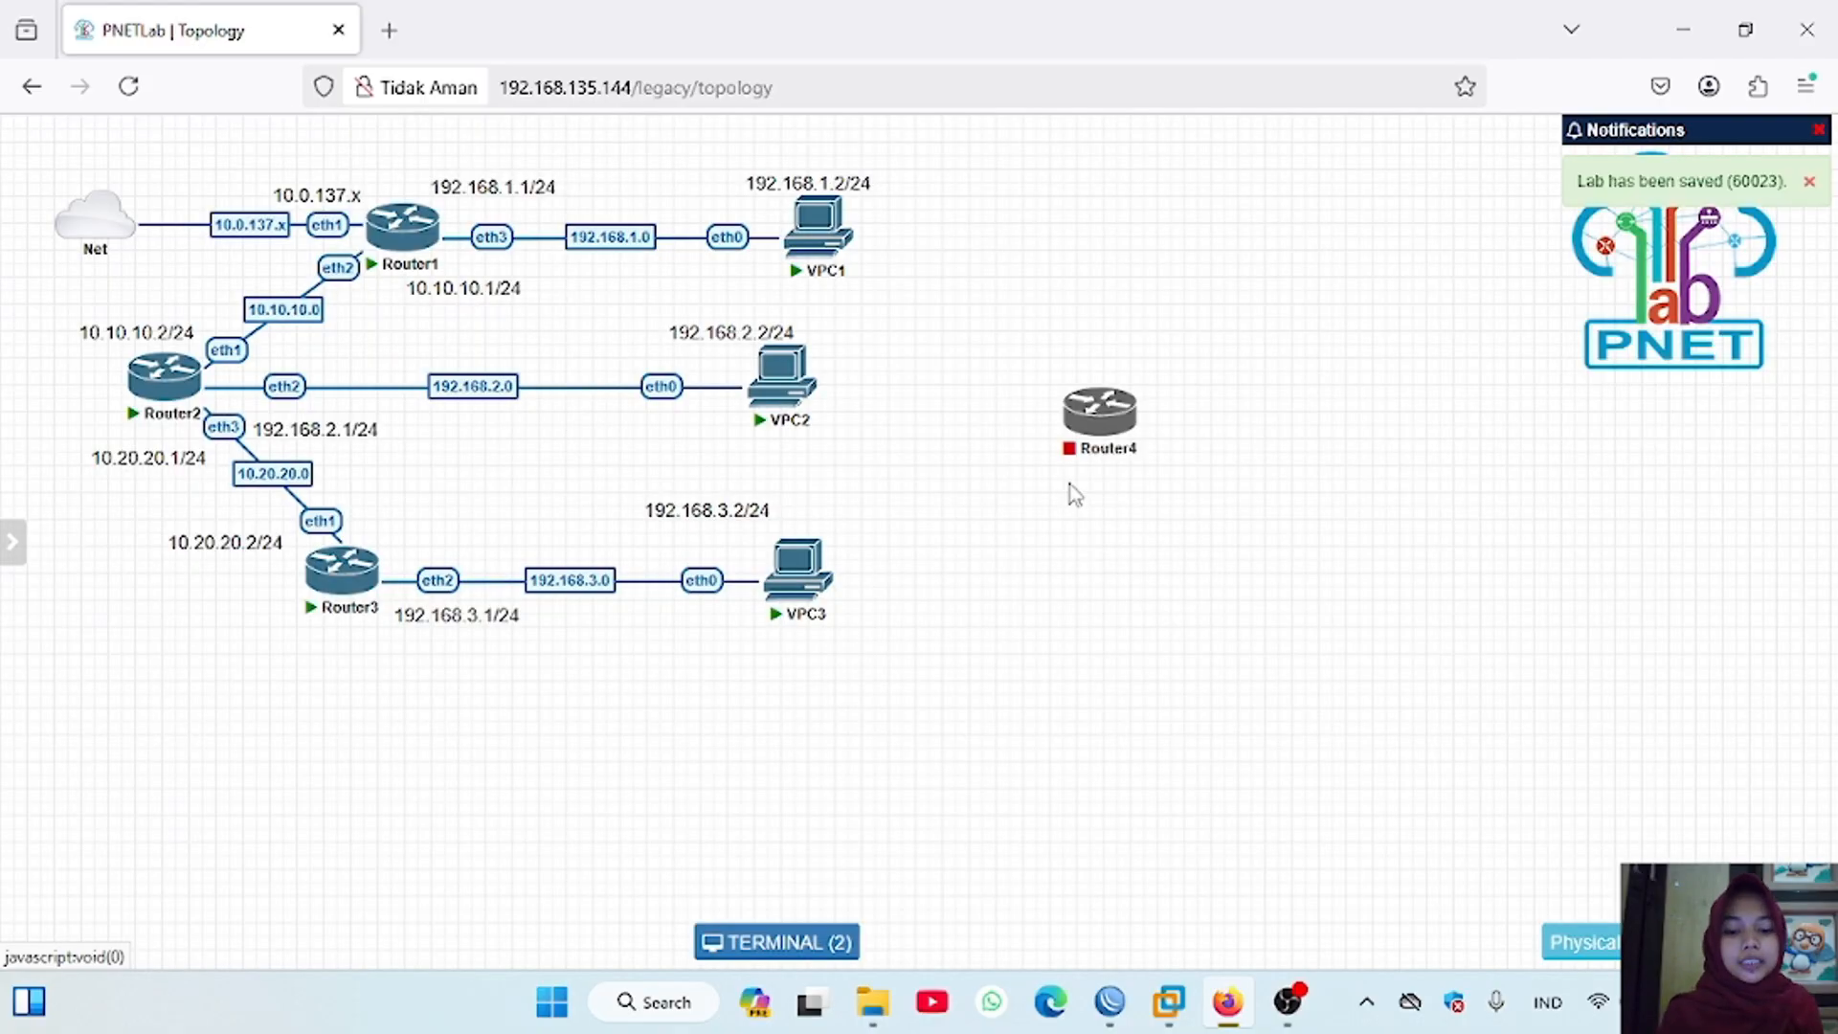
click(1080, 374)
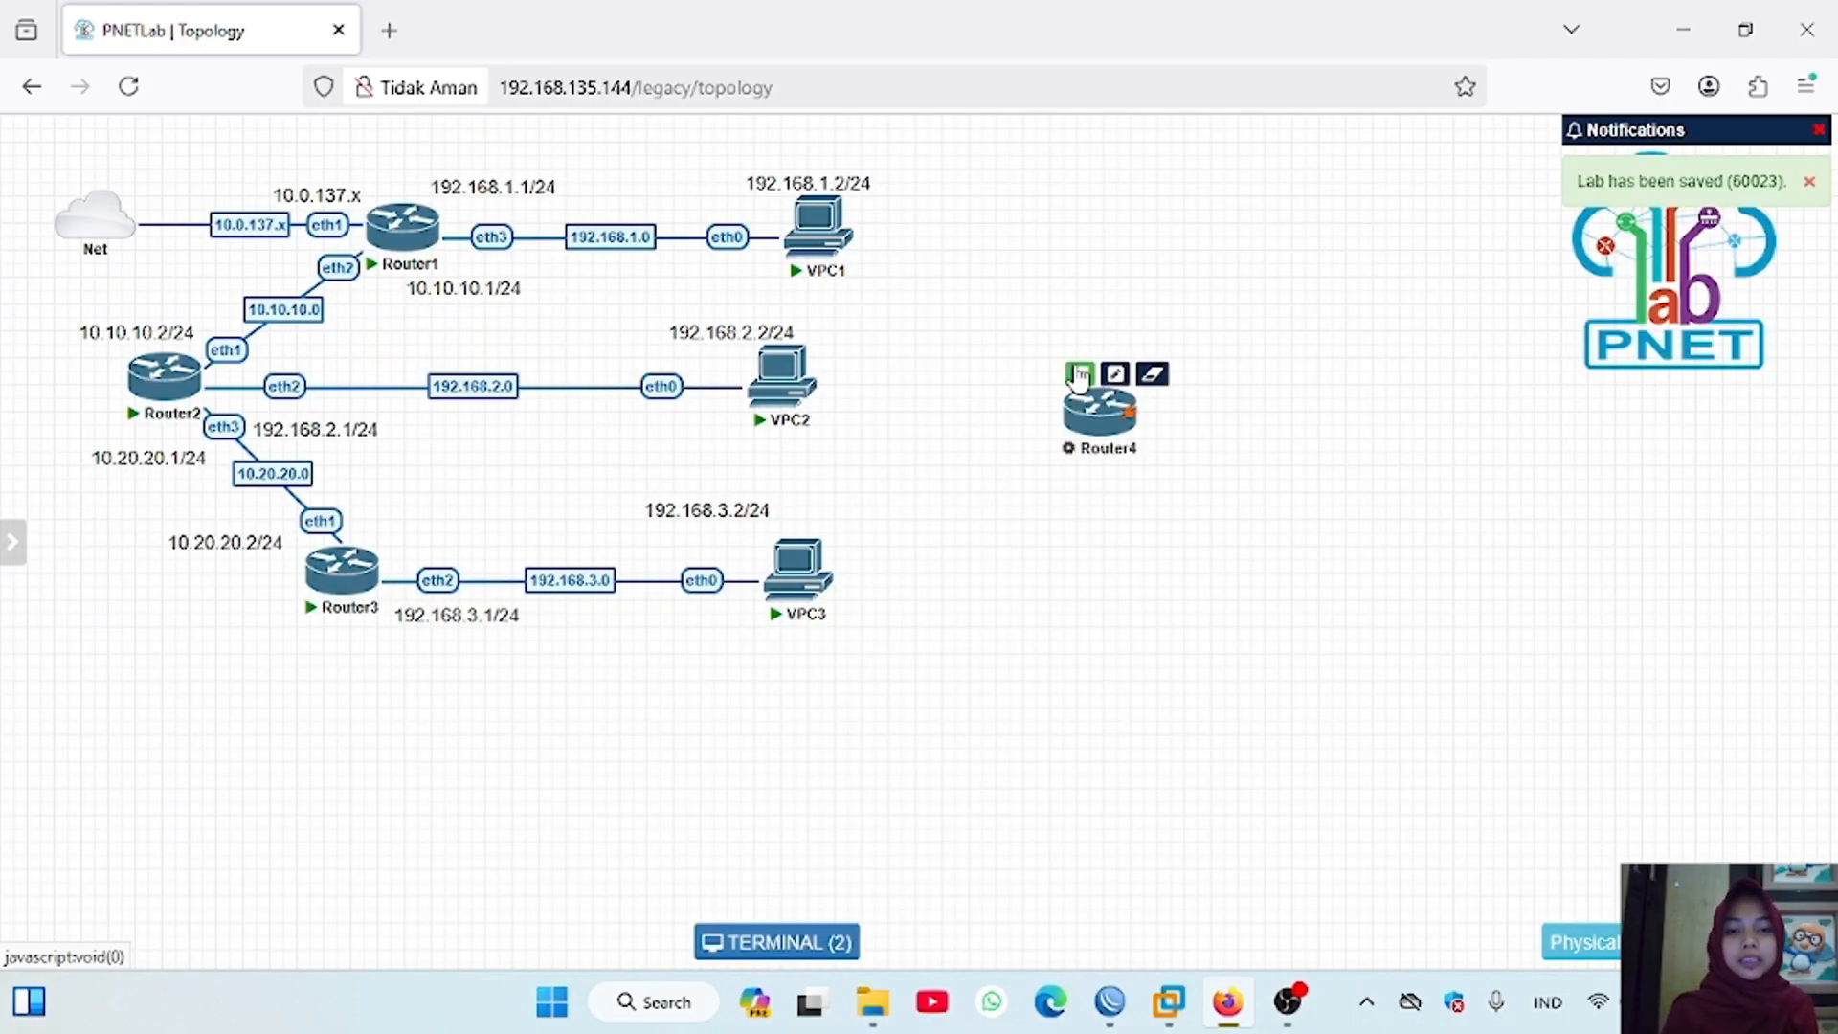
drag(1101, 418, 198, 733)
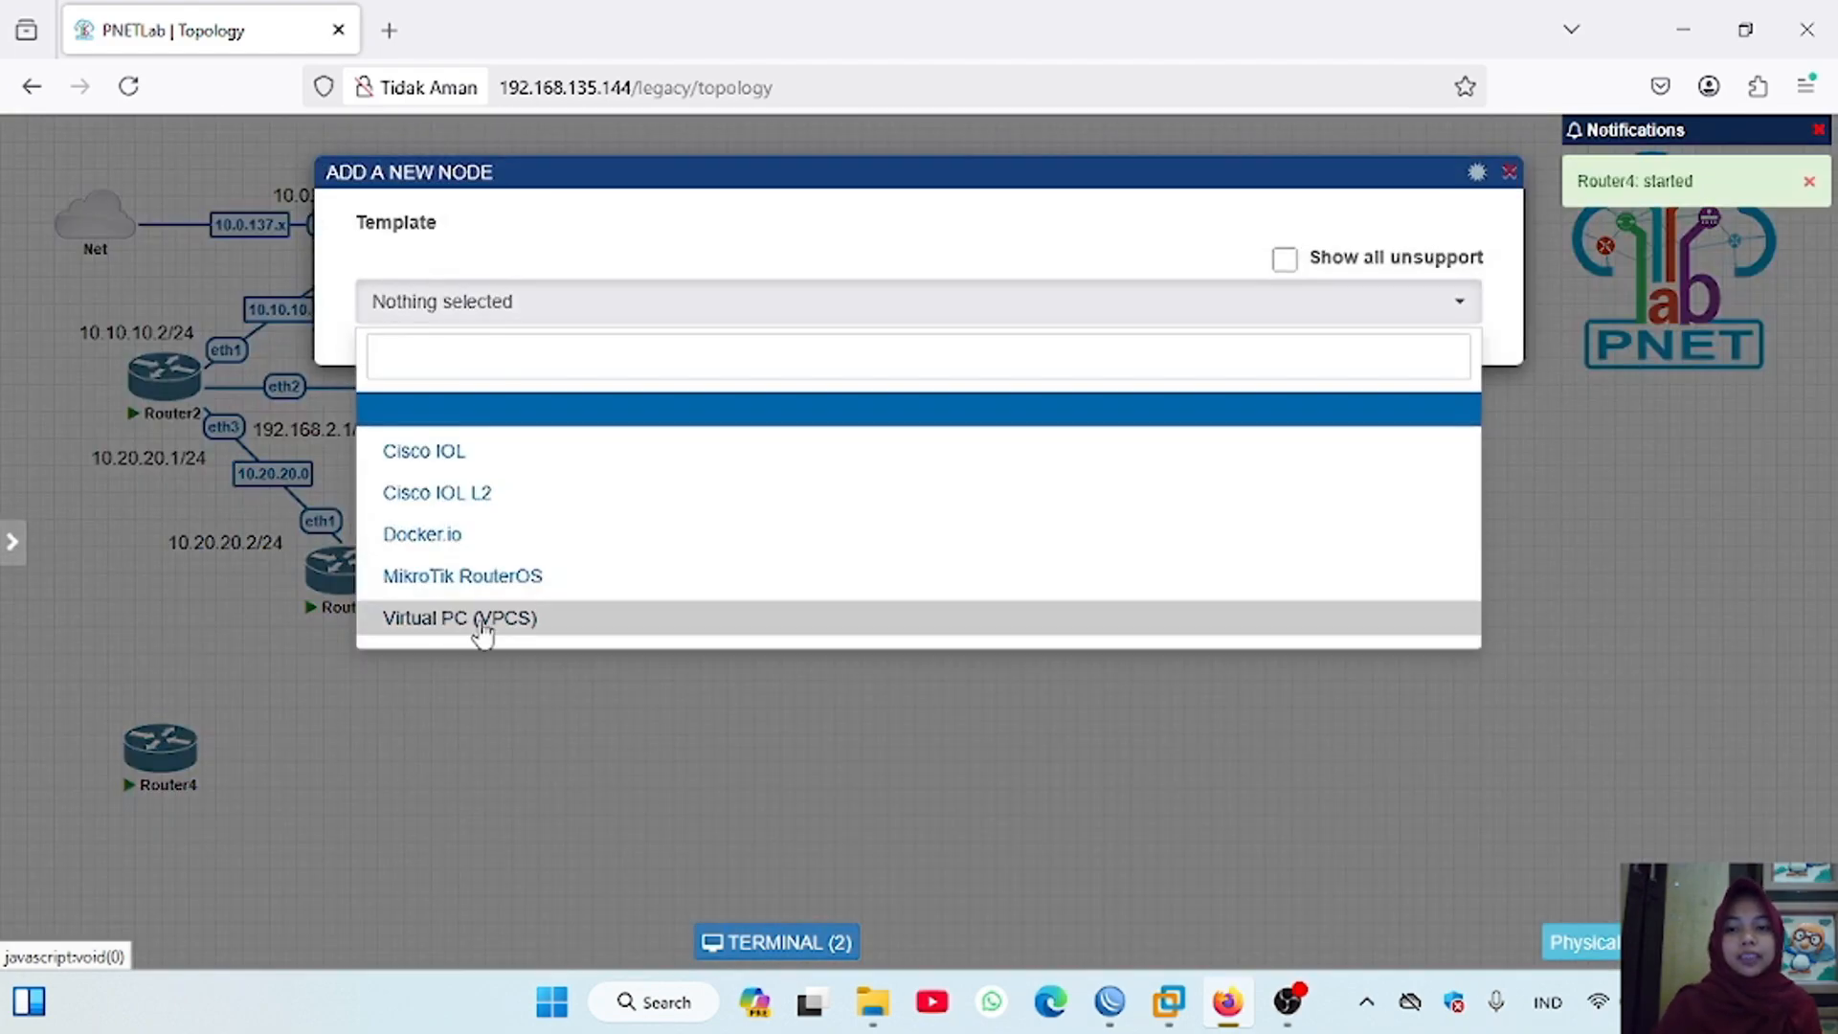
Step: Add a Virtual PC (VPCS) node named VPC4 to the topology
click(477, 622)
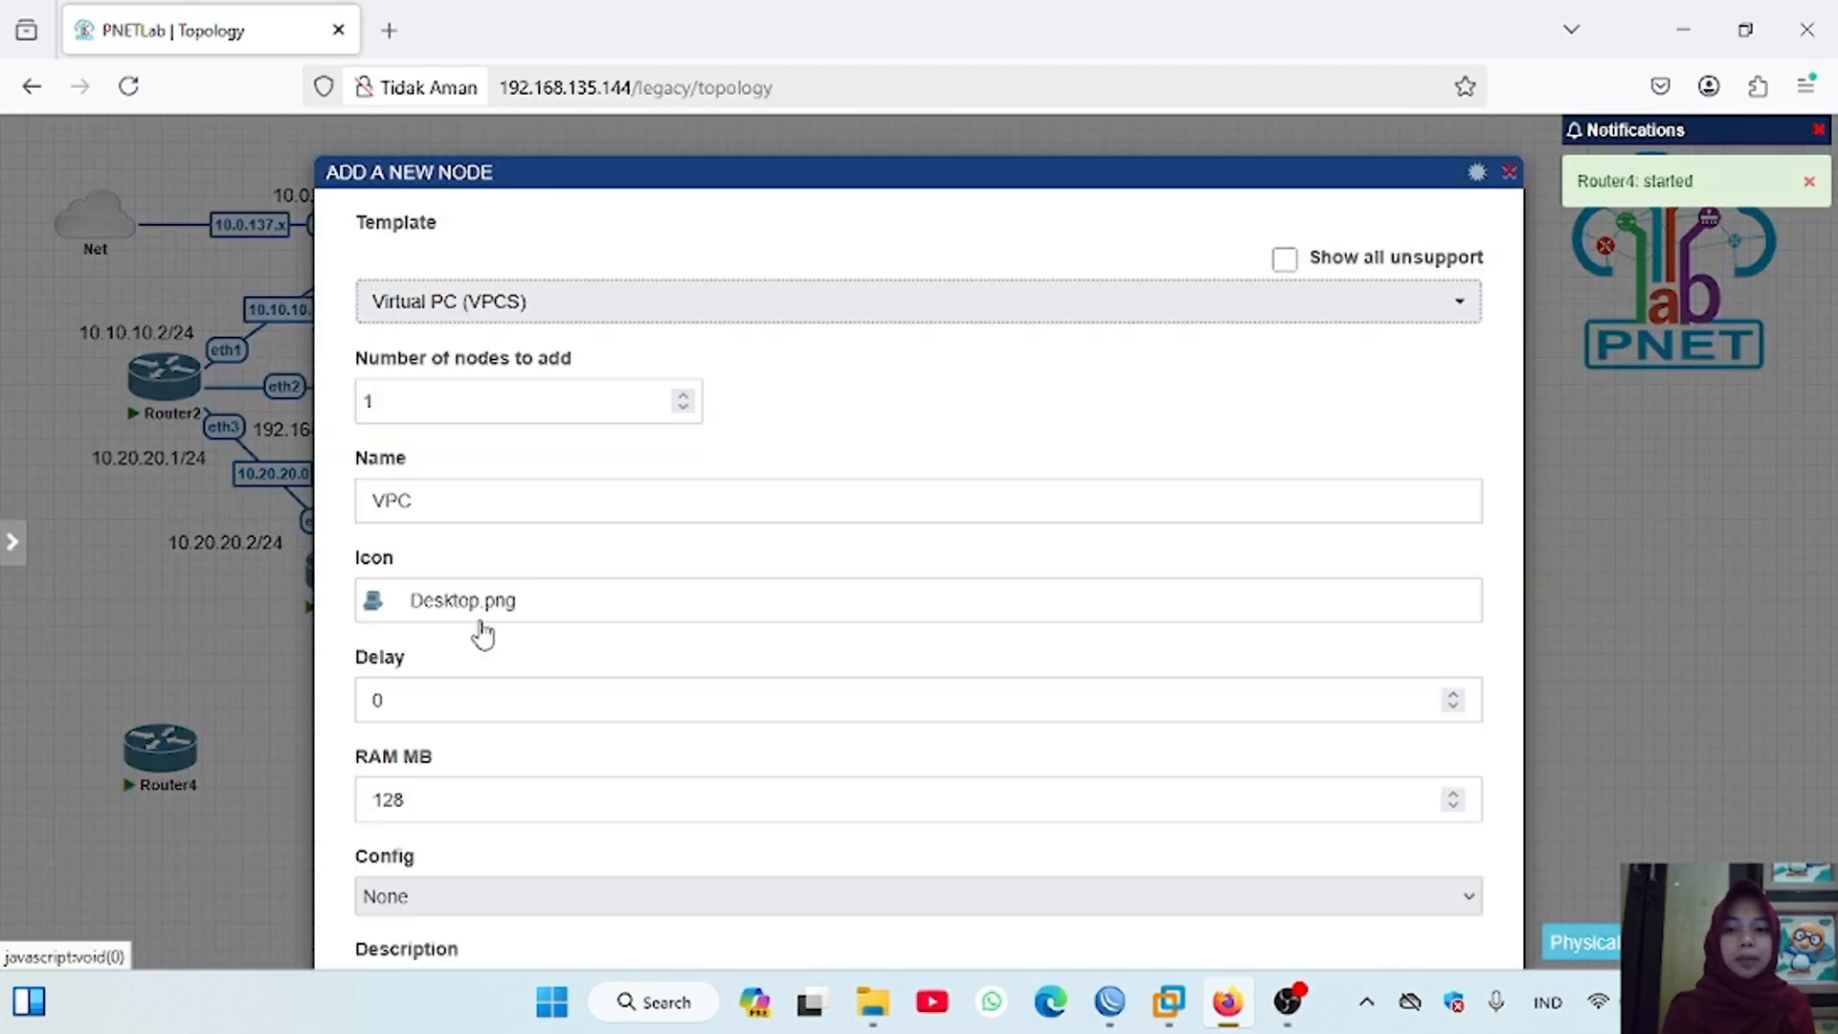
scroll(669, 587, down, 3)
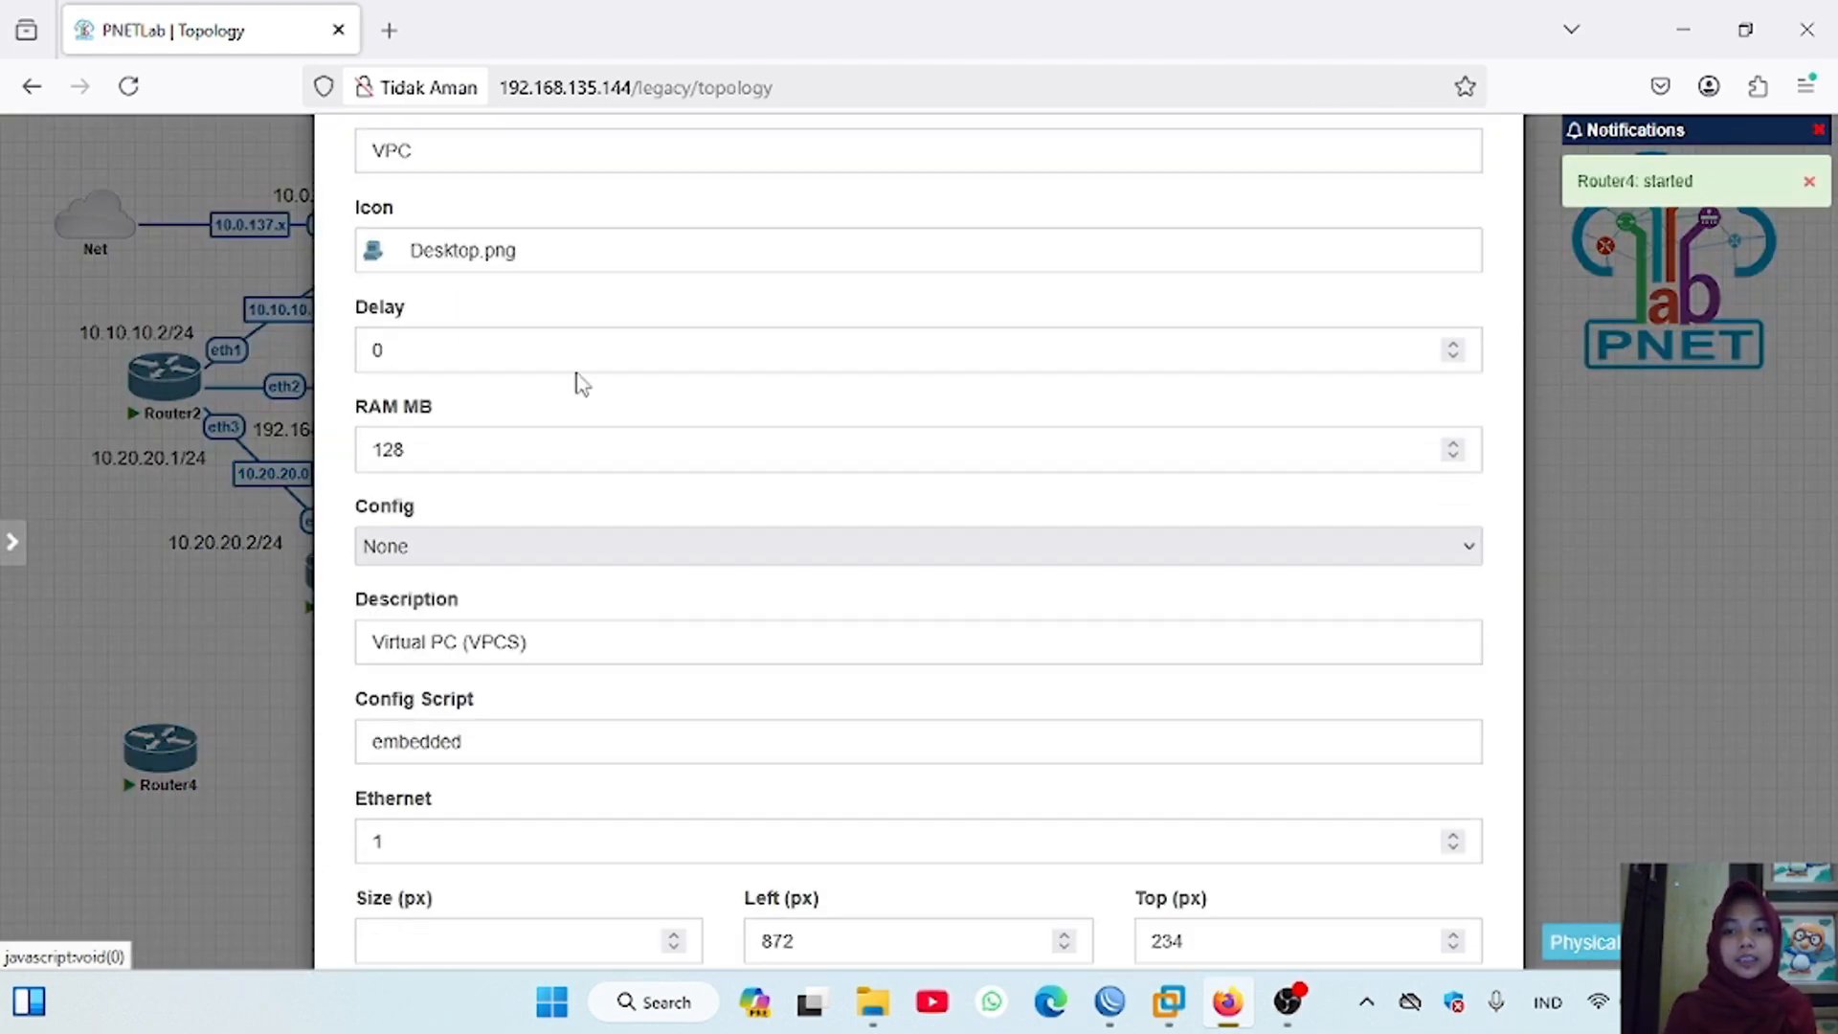
click(513, 150)
text(4)
scroll(861, 484, down, 3)
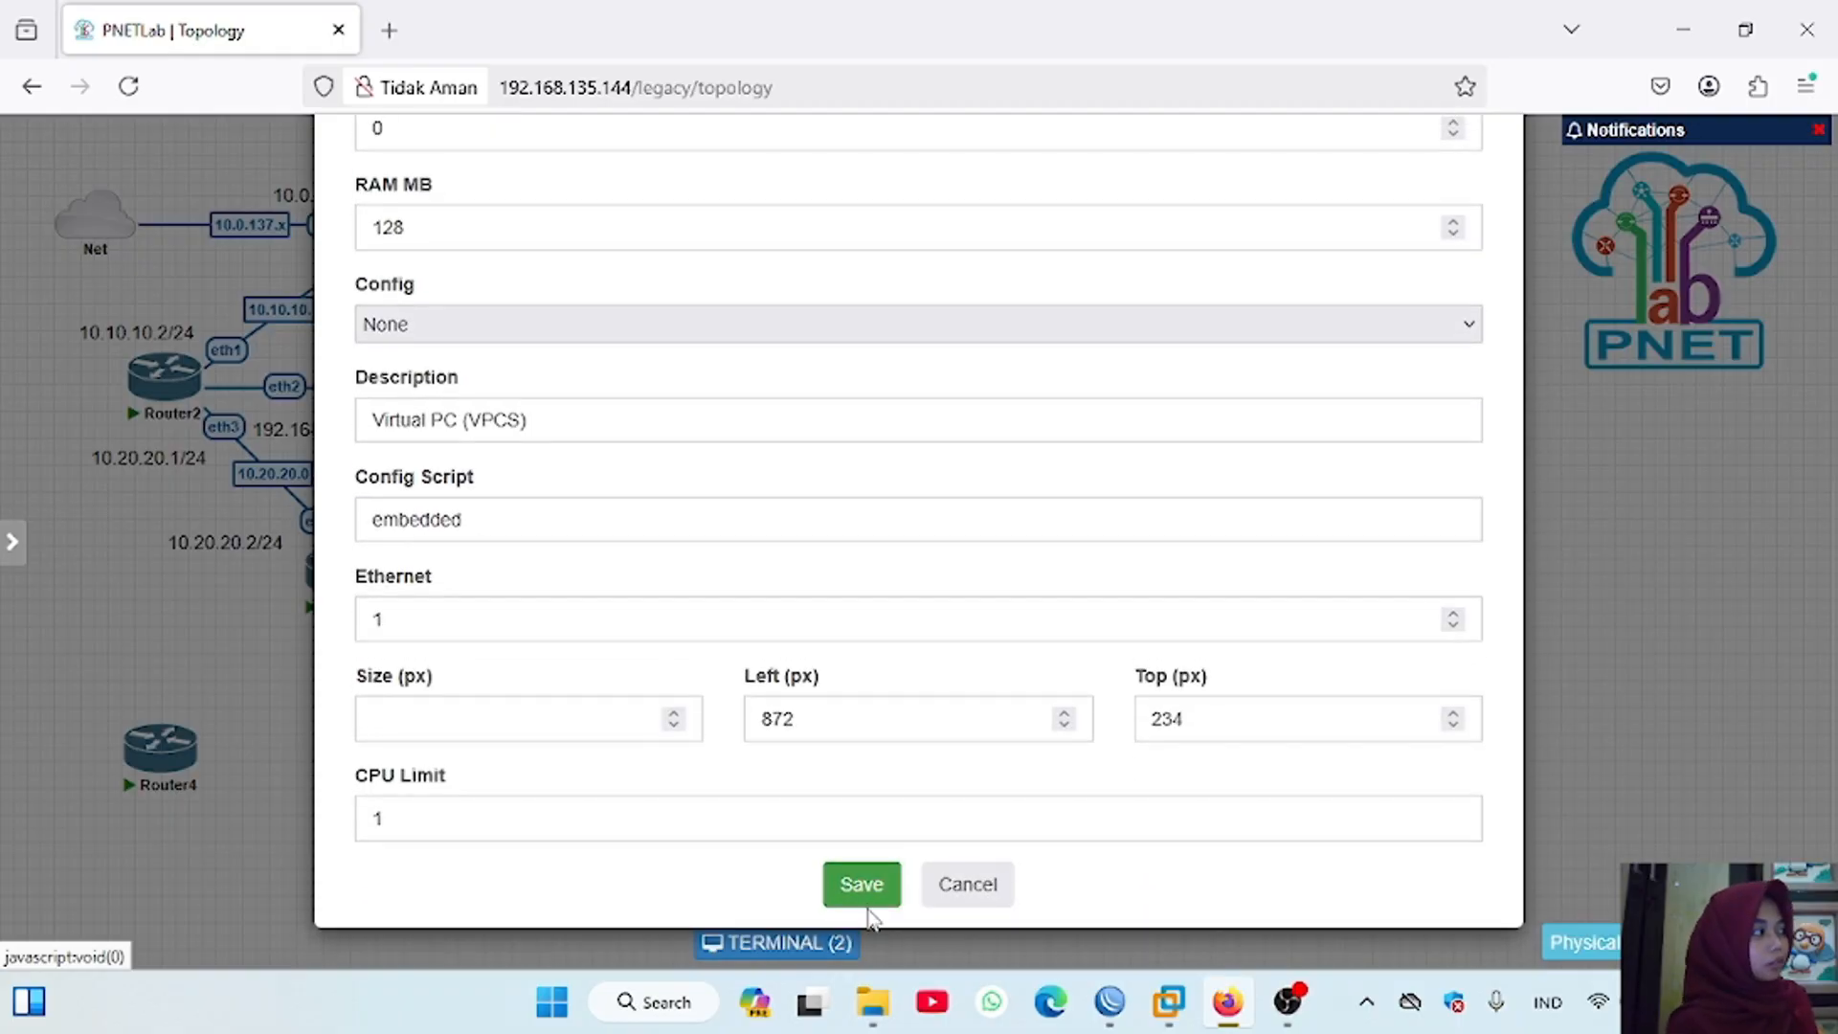
click(862, 882)
Step: Connect Router4's eth1 interface to Router3's eth3 interface
drag(206, 742, 336, 579)
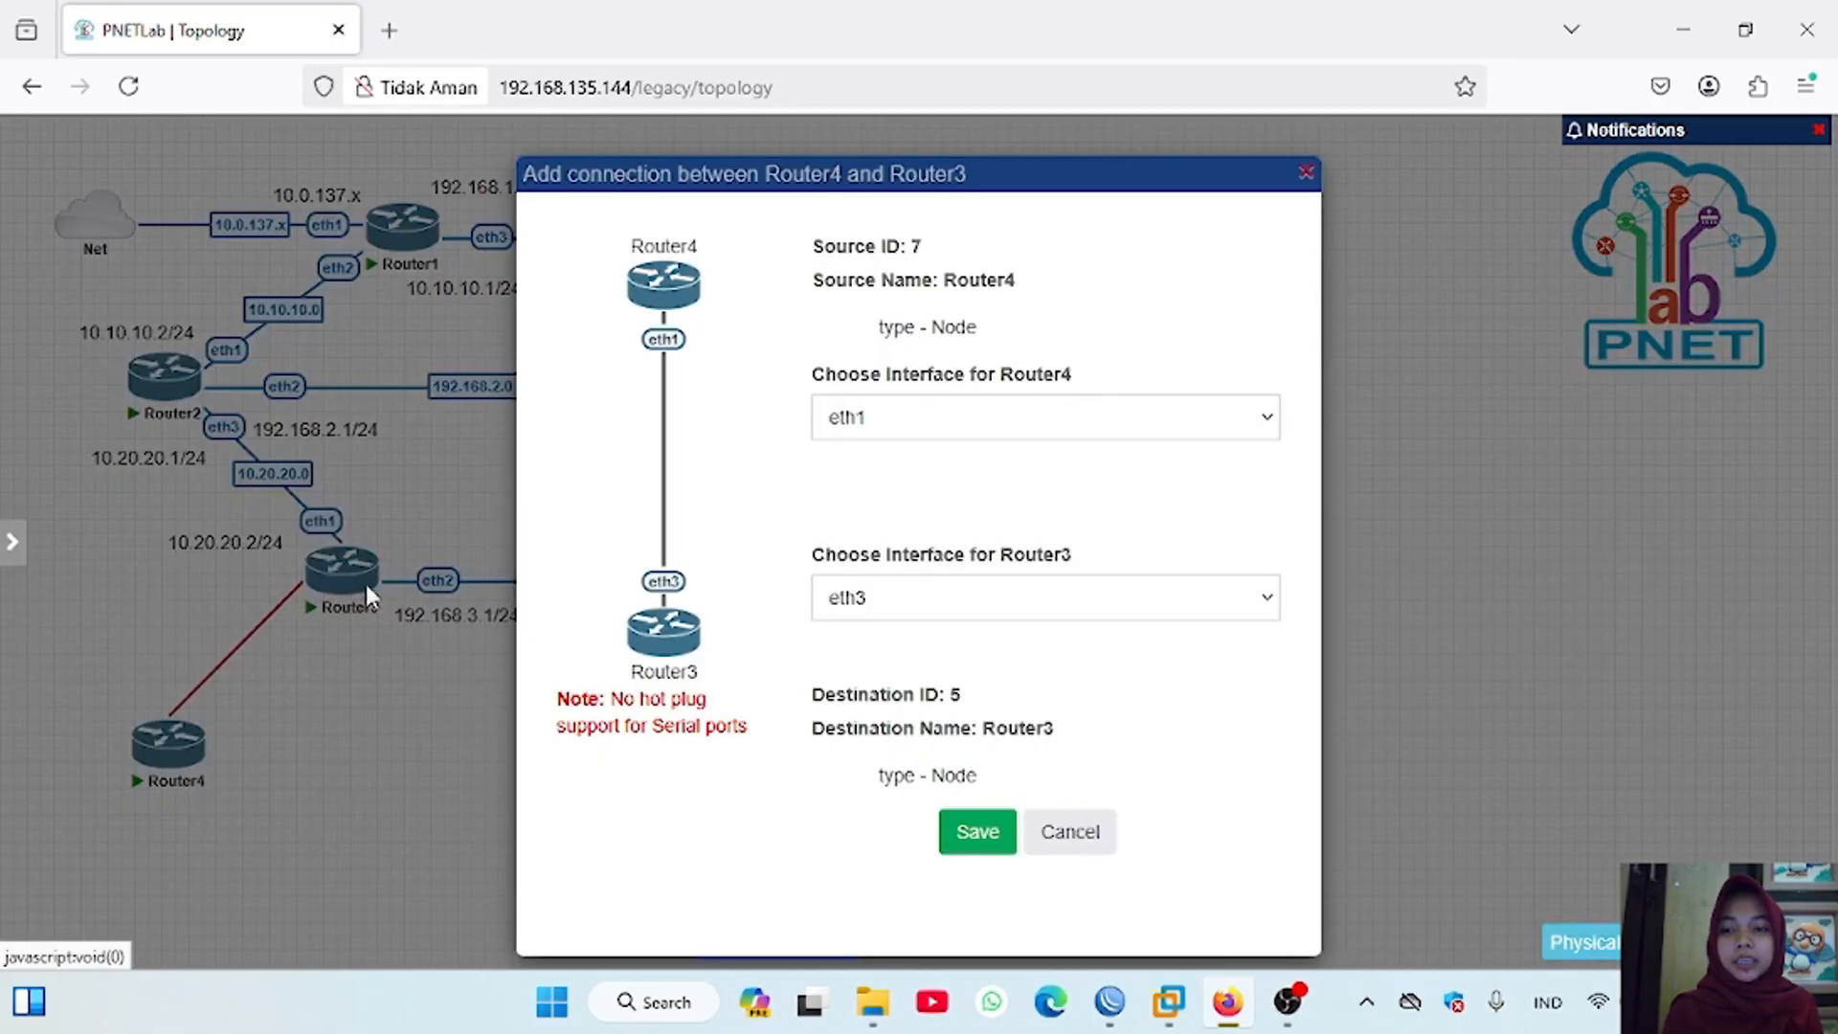
click(994, 843)
Step: Open Router4's console and log in as admin, declining the software license text and skipping the password change
click(182, 760)
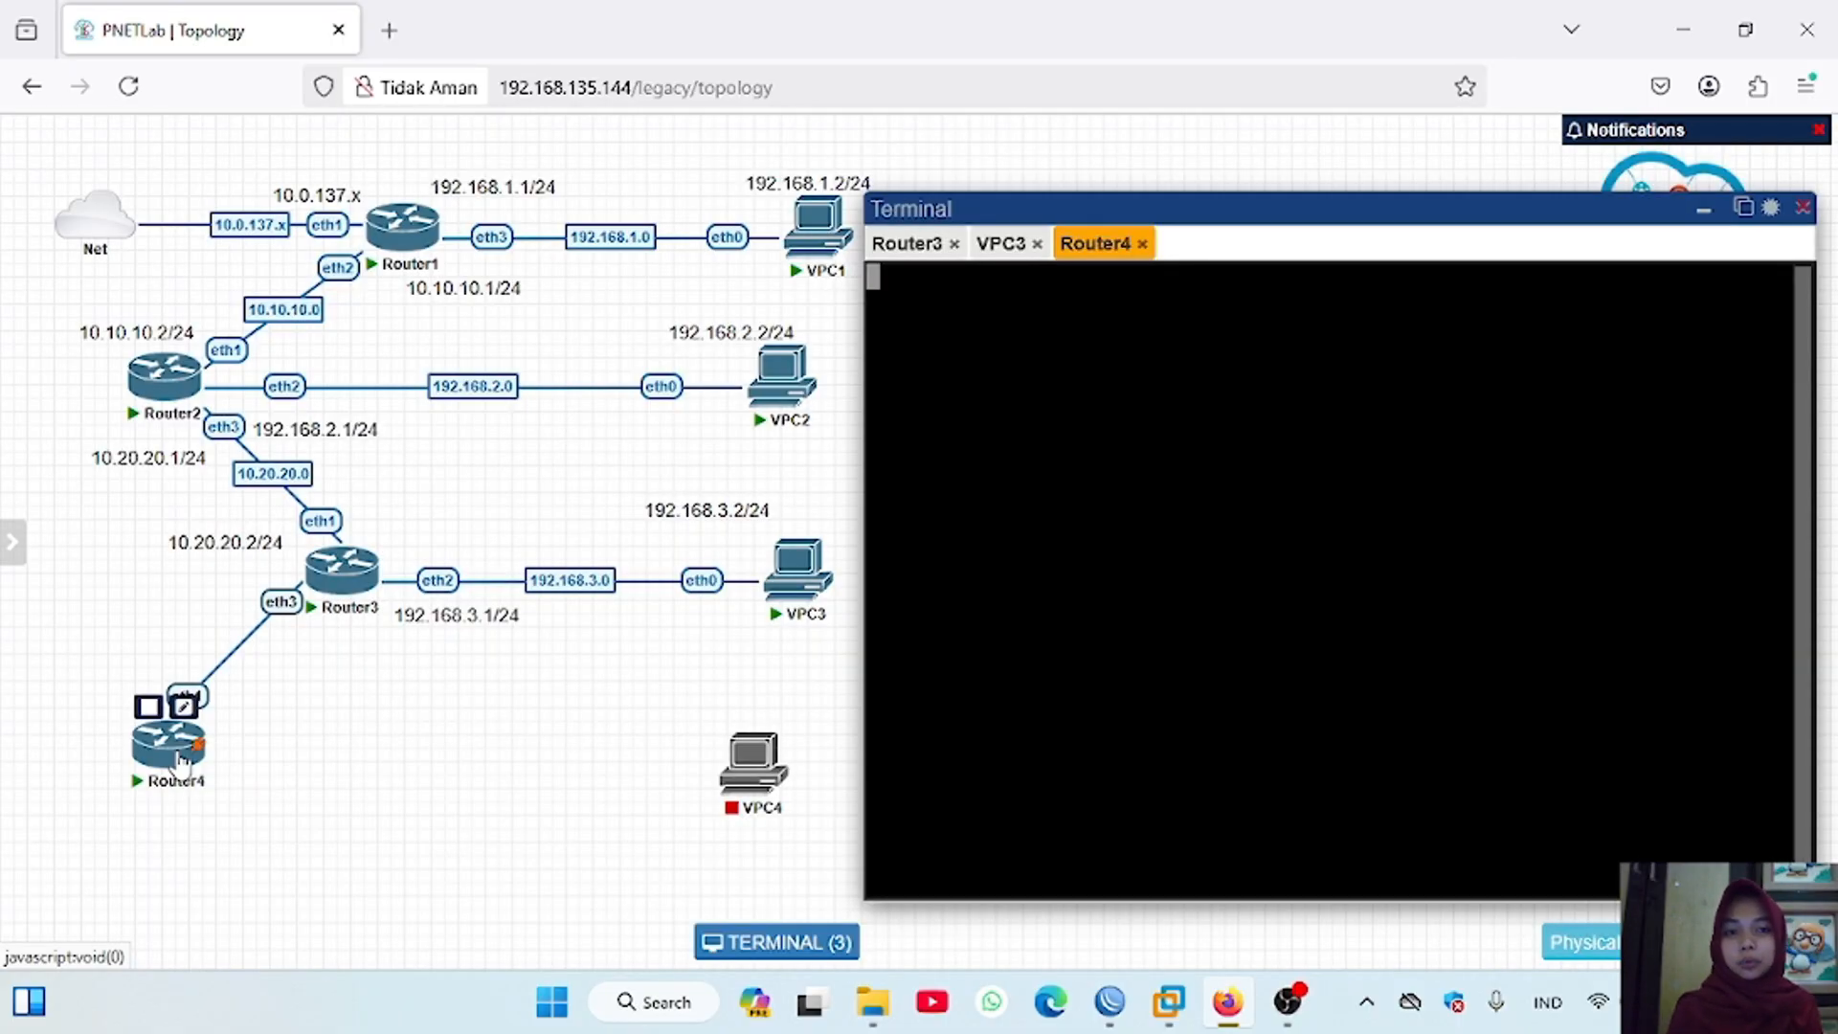
text(admin)
key(Return)
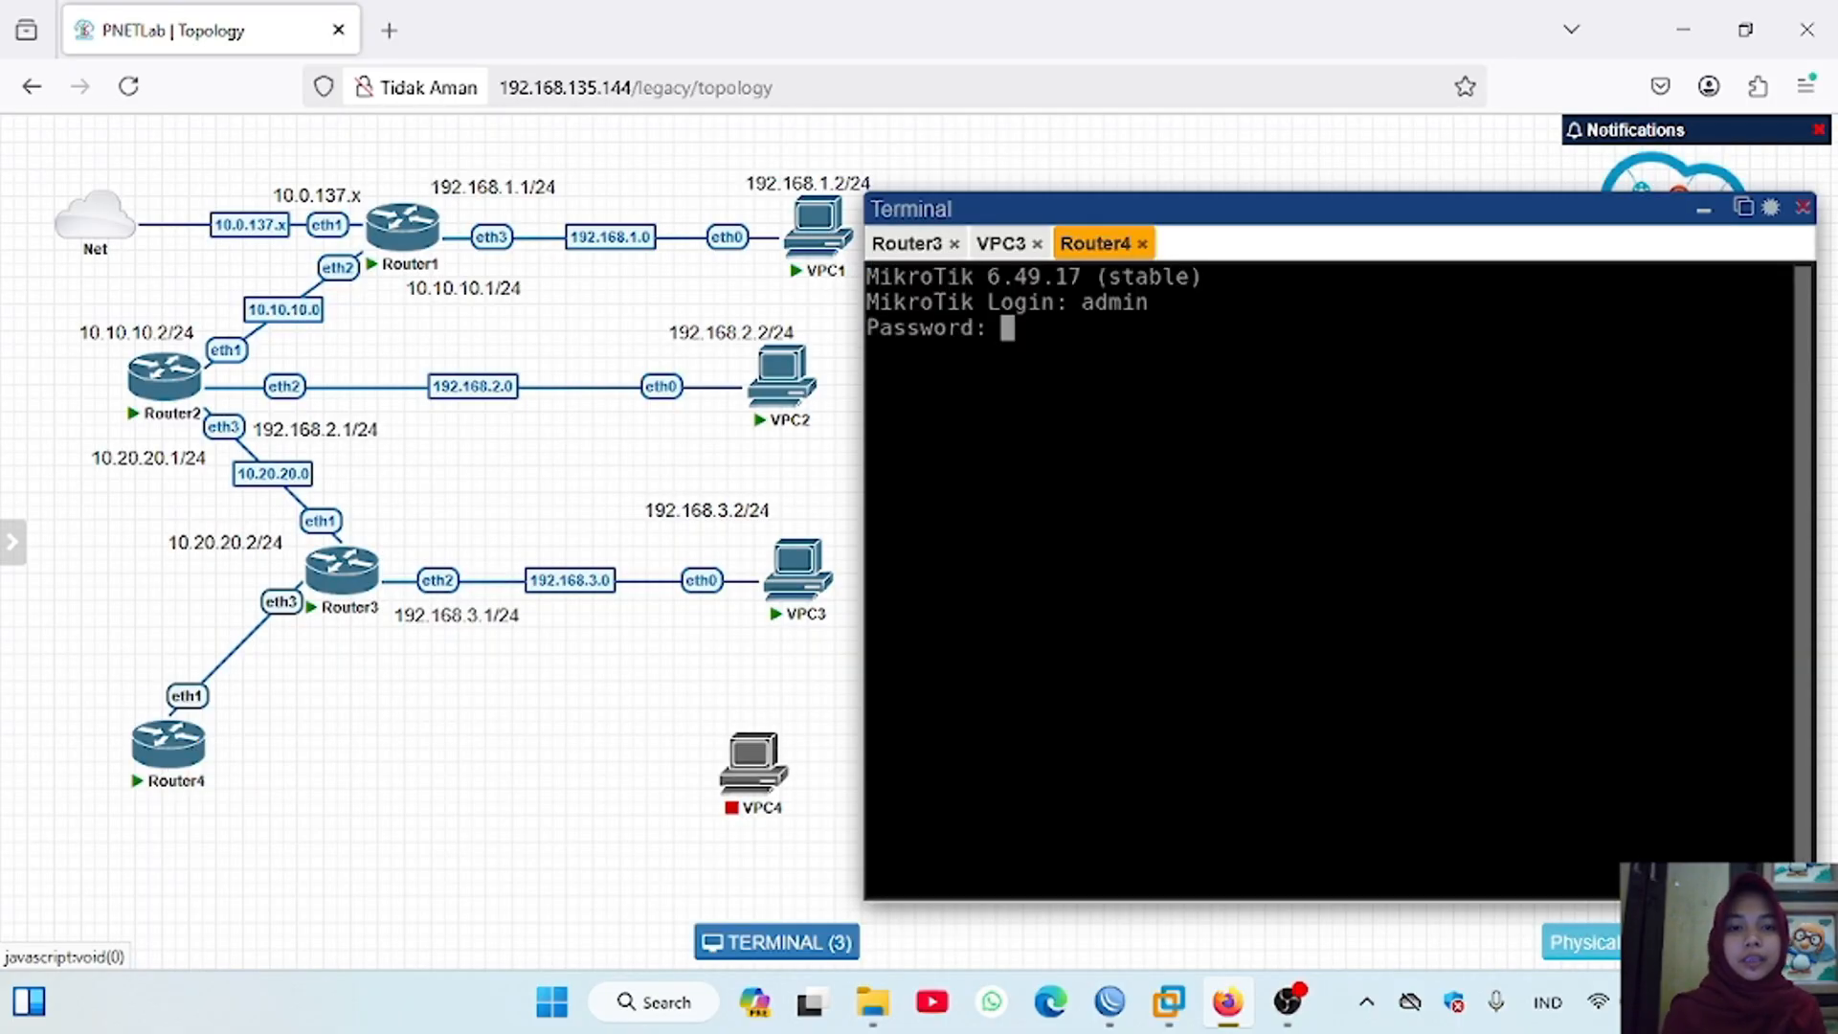
key(Return)
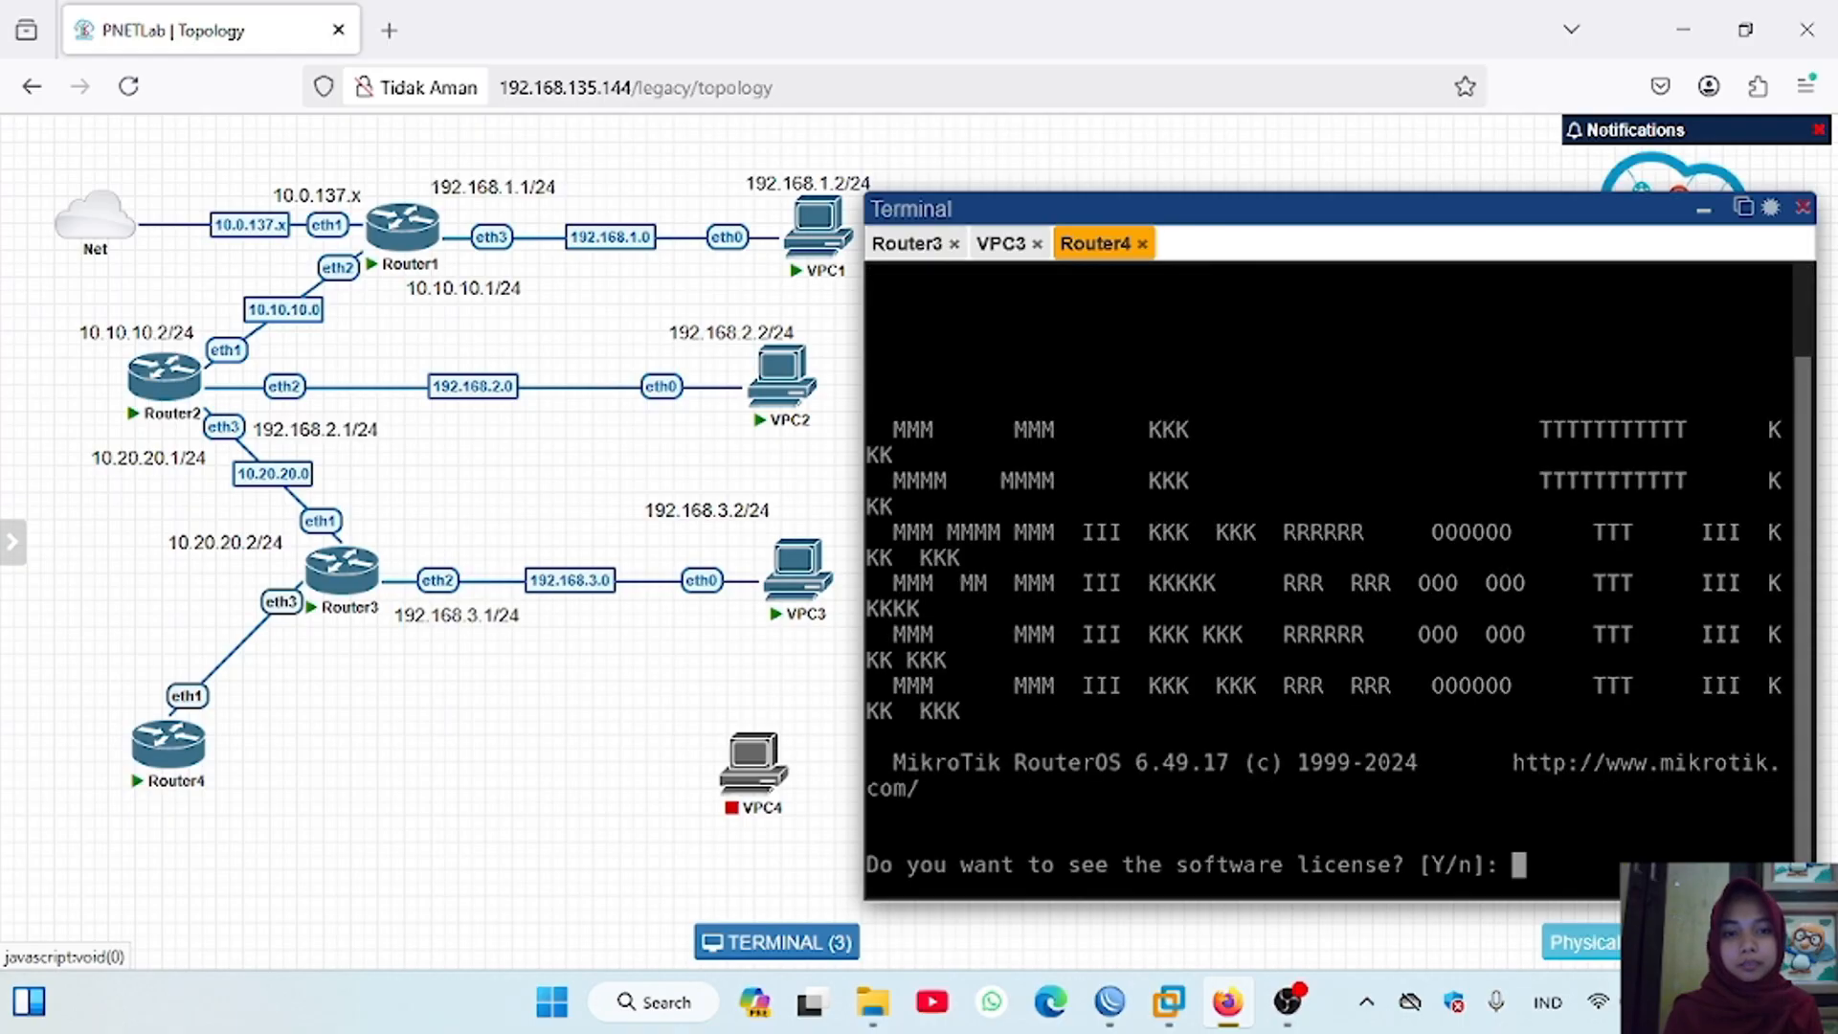
text(n)
key(ctrl+c)
drag(1210, 901, 1210, 924)
Step: Set the system identity name to Router4 in its console and print the identity
text(system id)
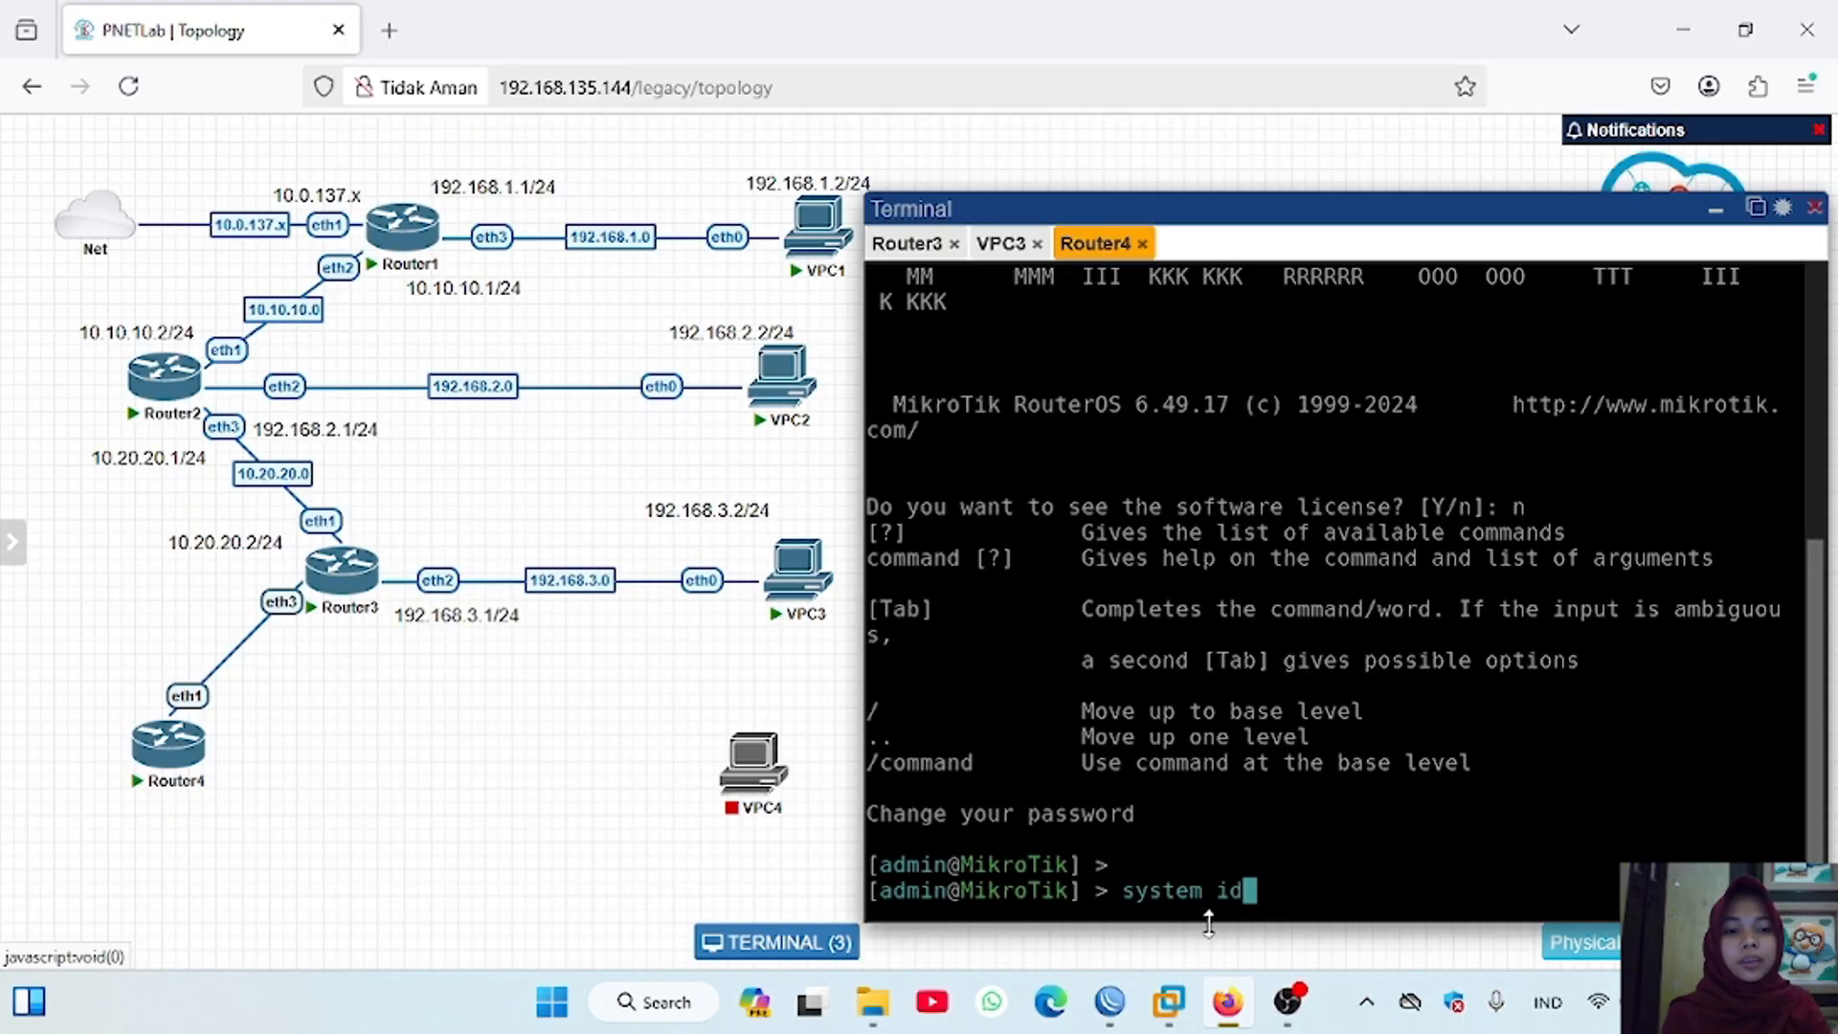
text(entity)
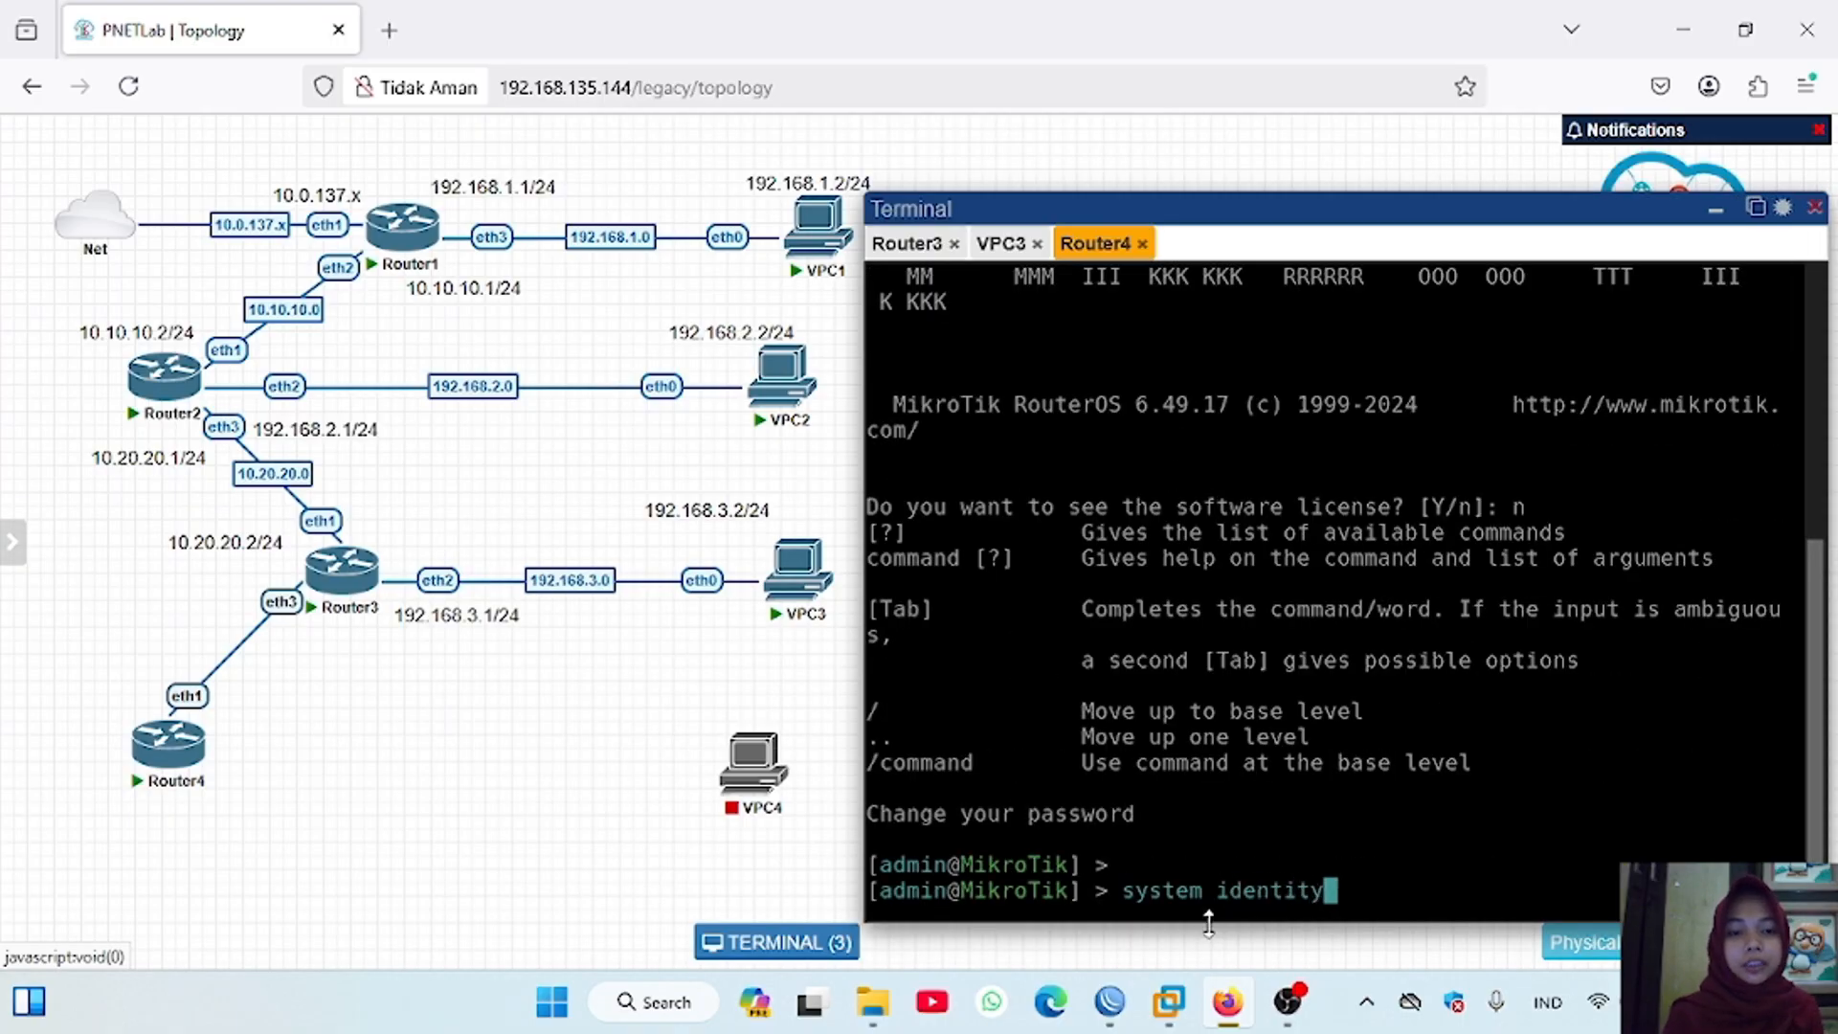
key(Return)
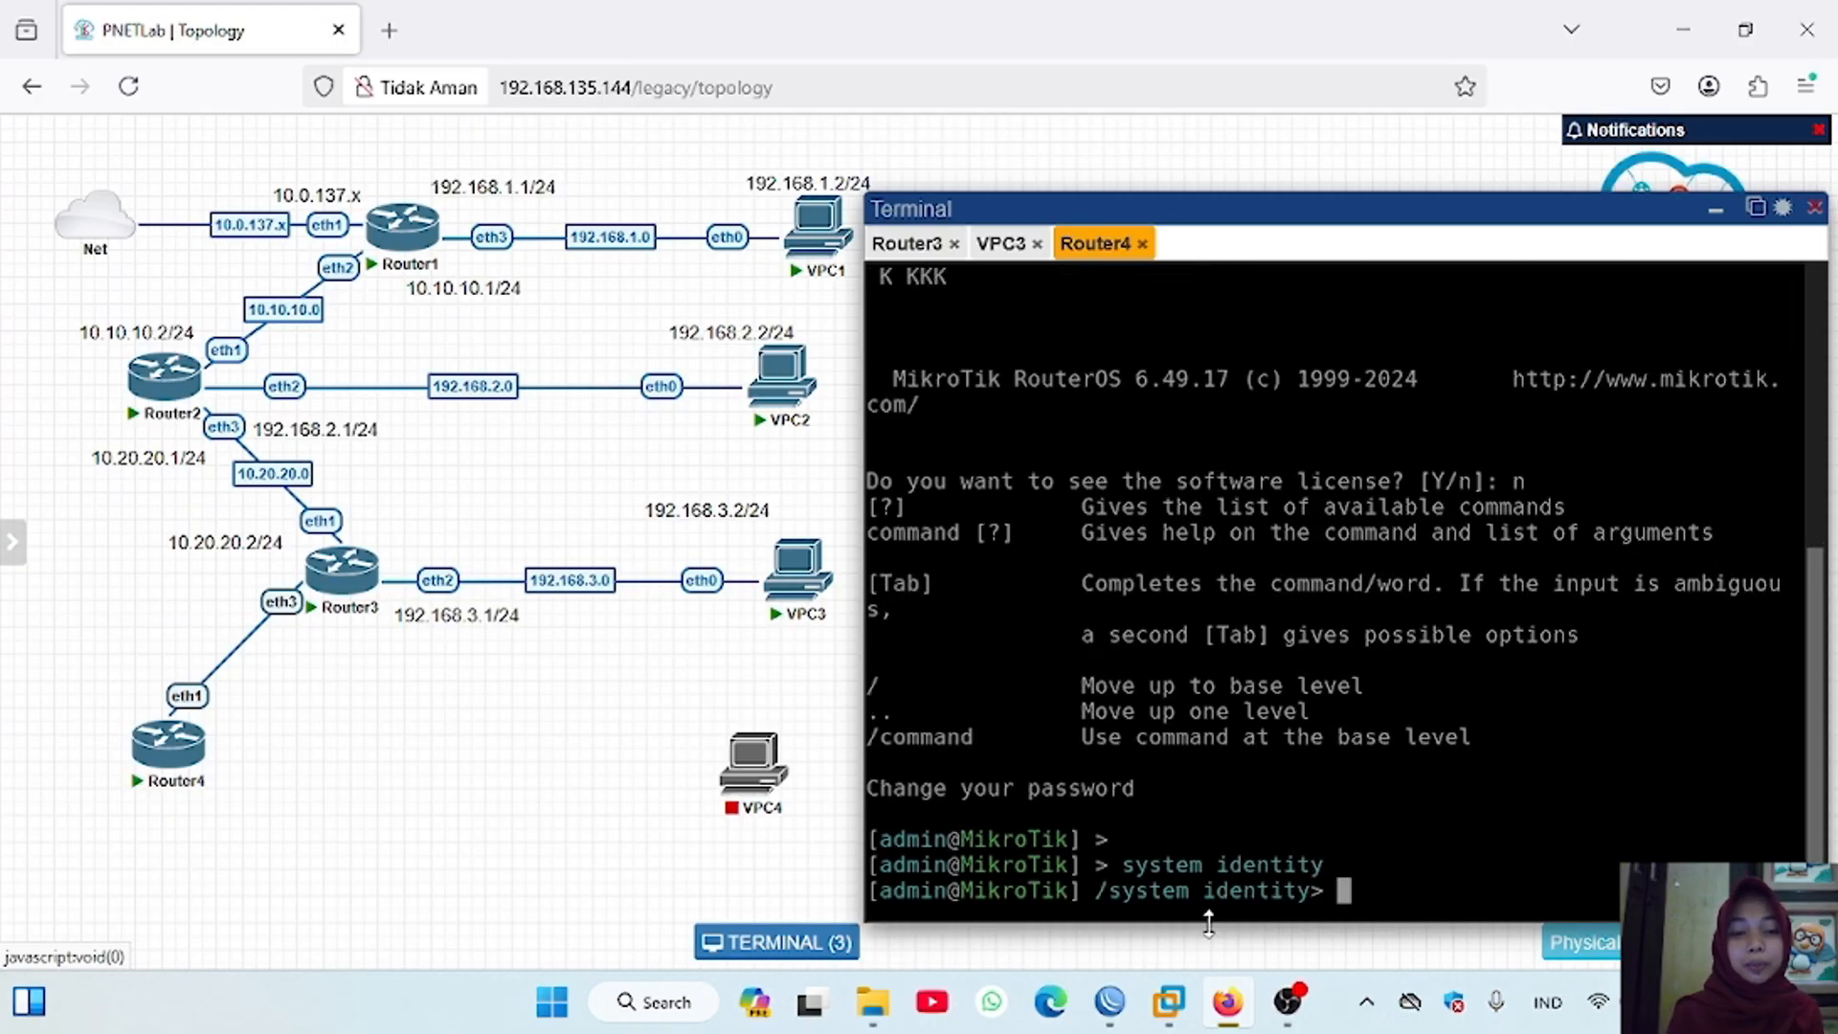
text(set name=Ro)
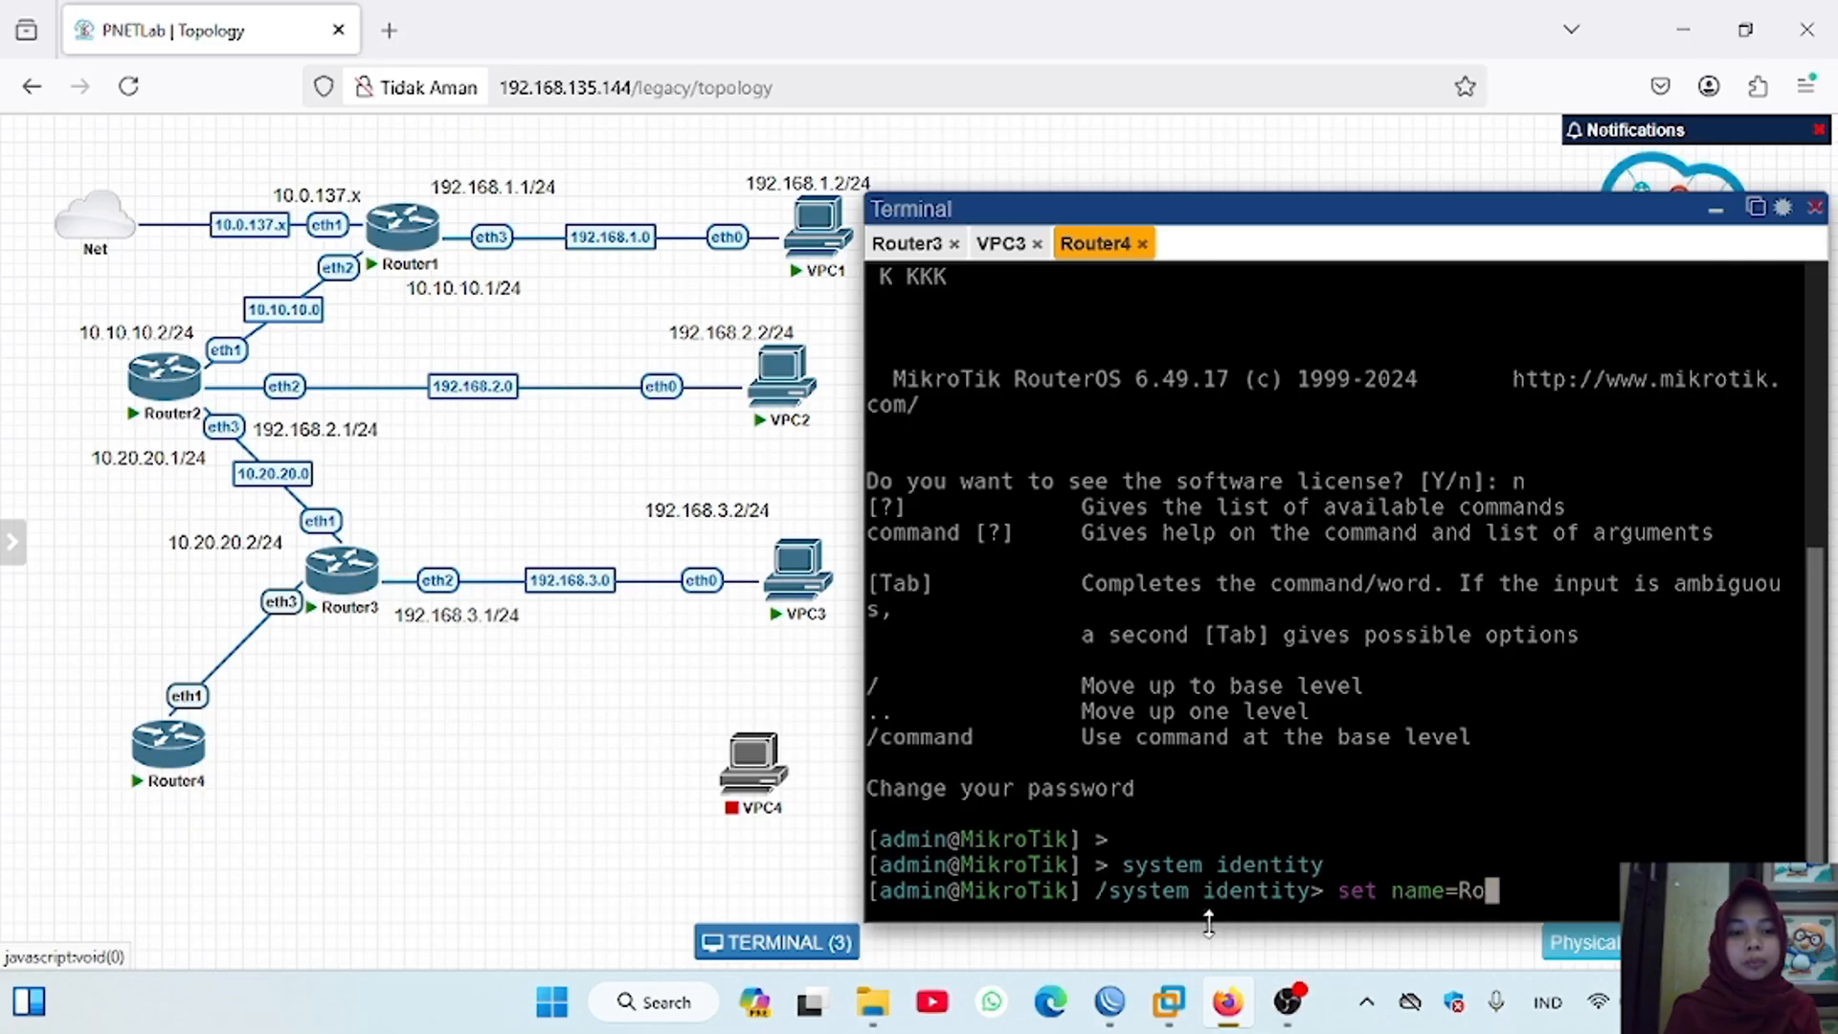
text(uter4)
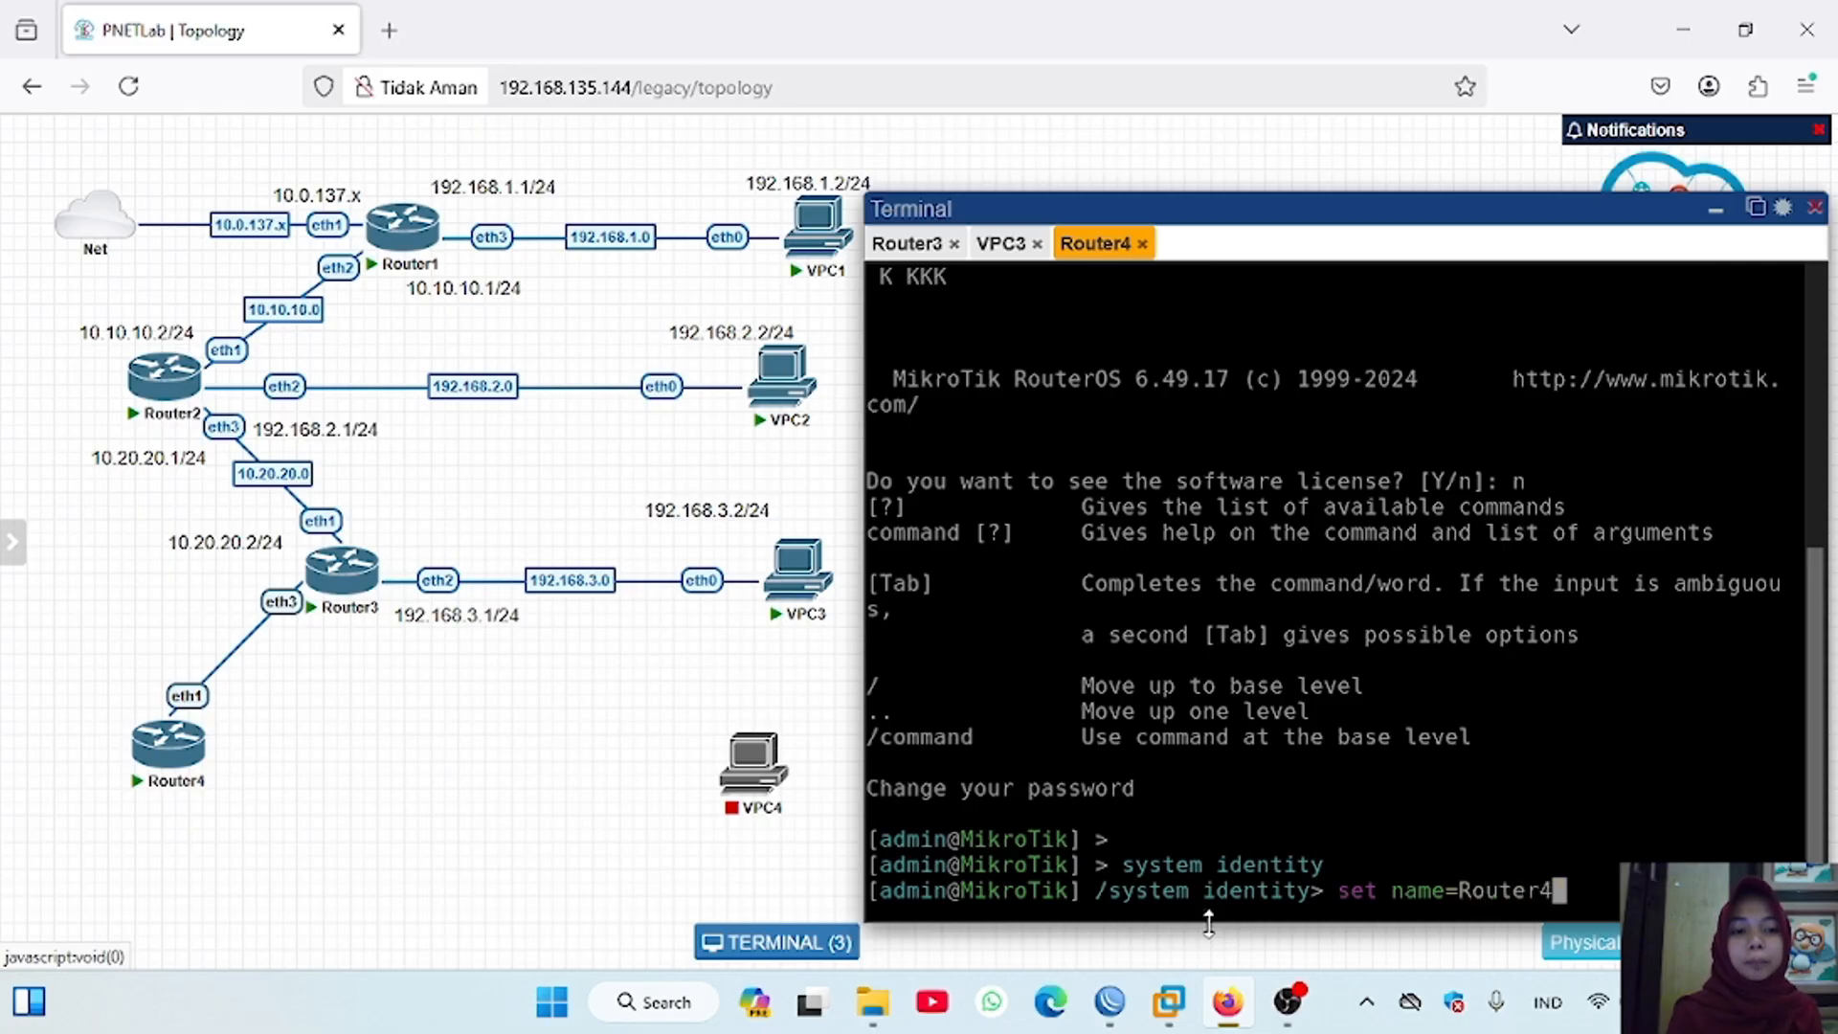
key(Return)
text(ntity> print)
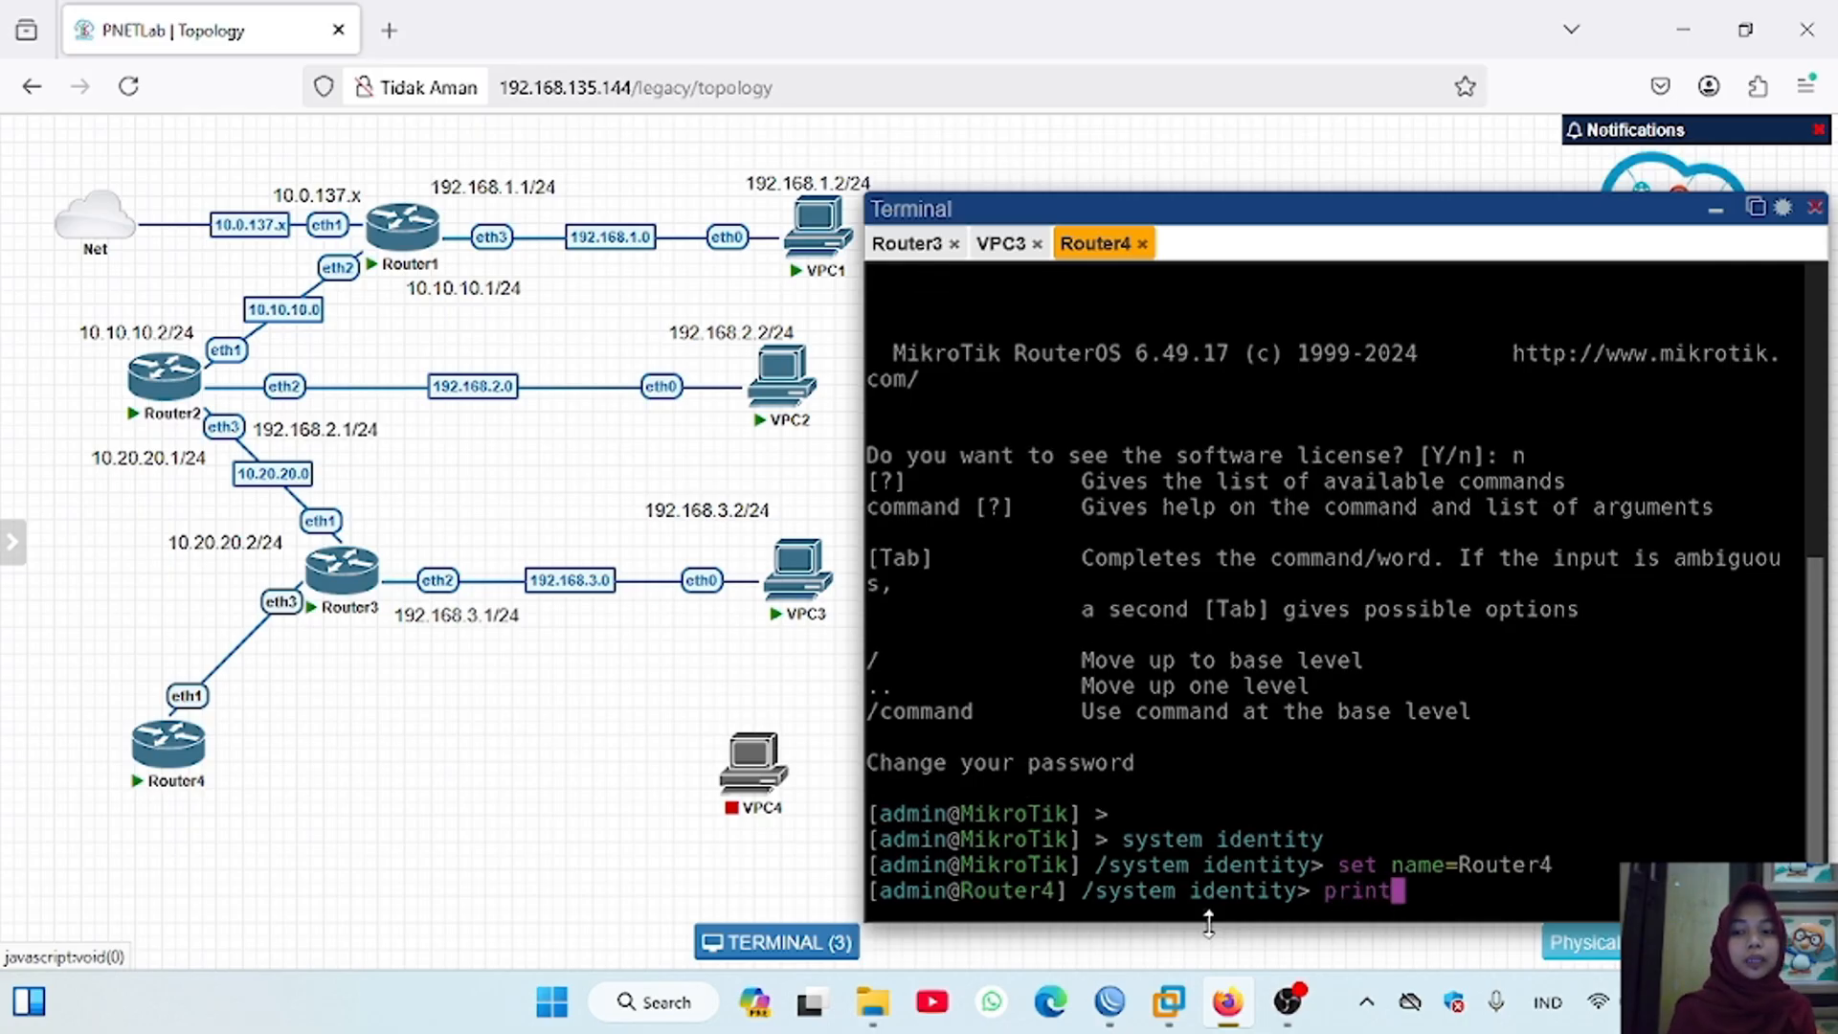
key(Return)
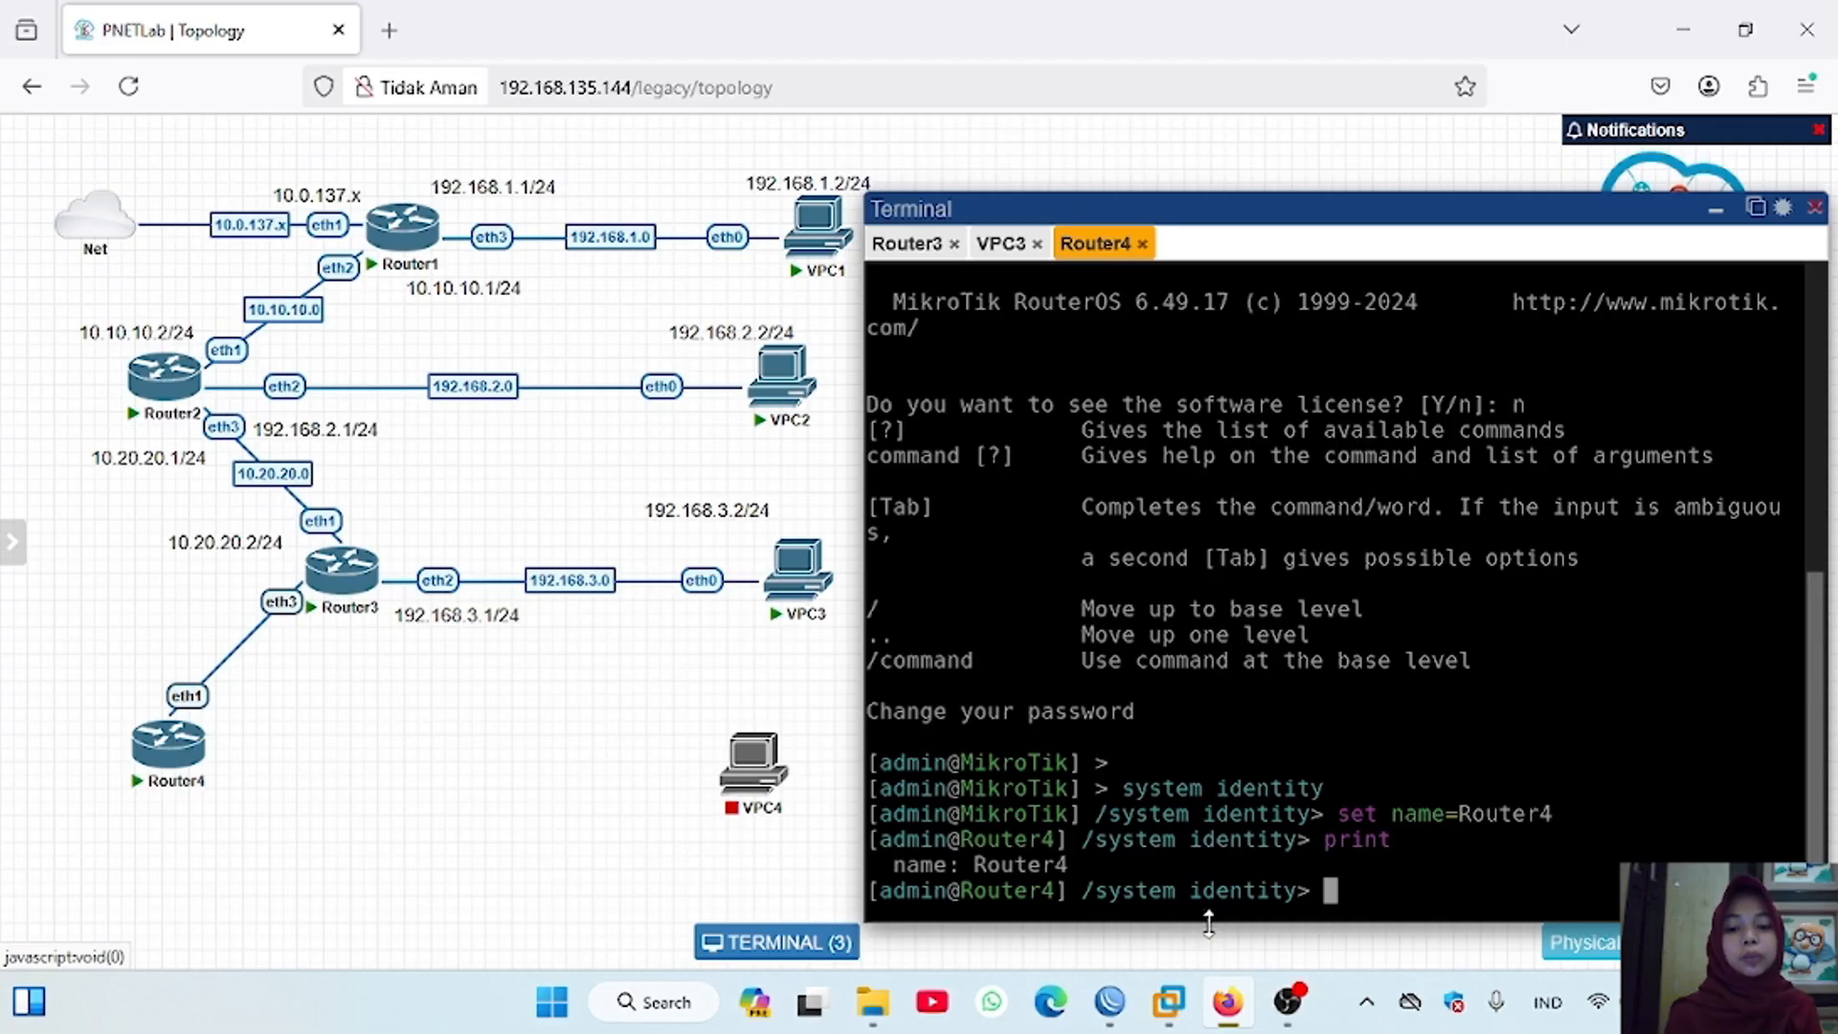
Step: Return to the base command level and print Router4's IP neighbor list
key(Return)
text(/)
key(Return)
text(ip neighbor pri)
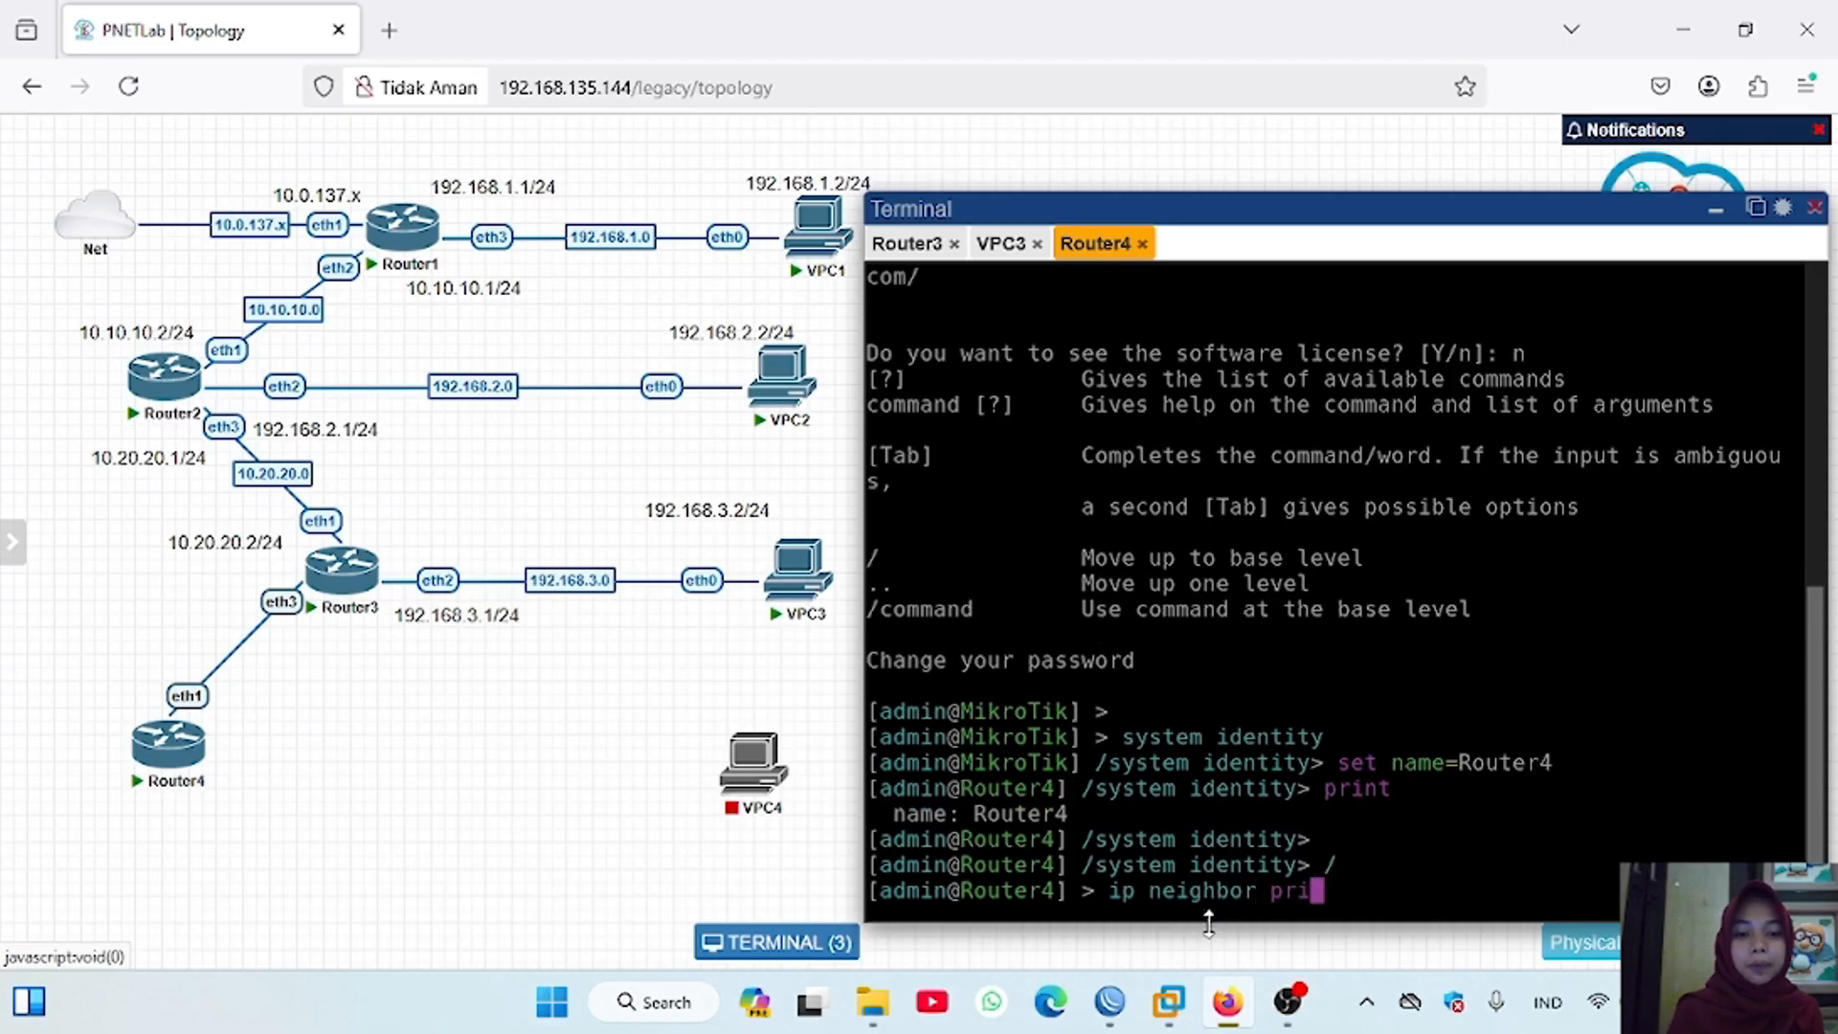
text(nt)
key(Return)
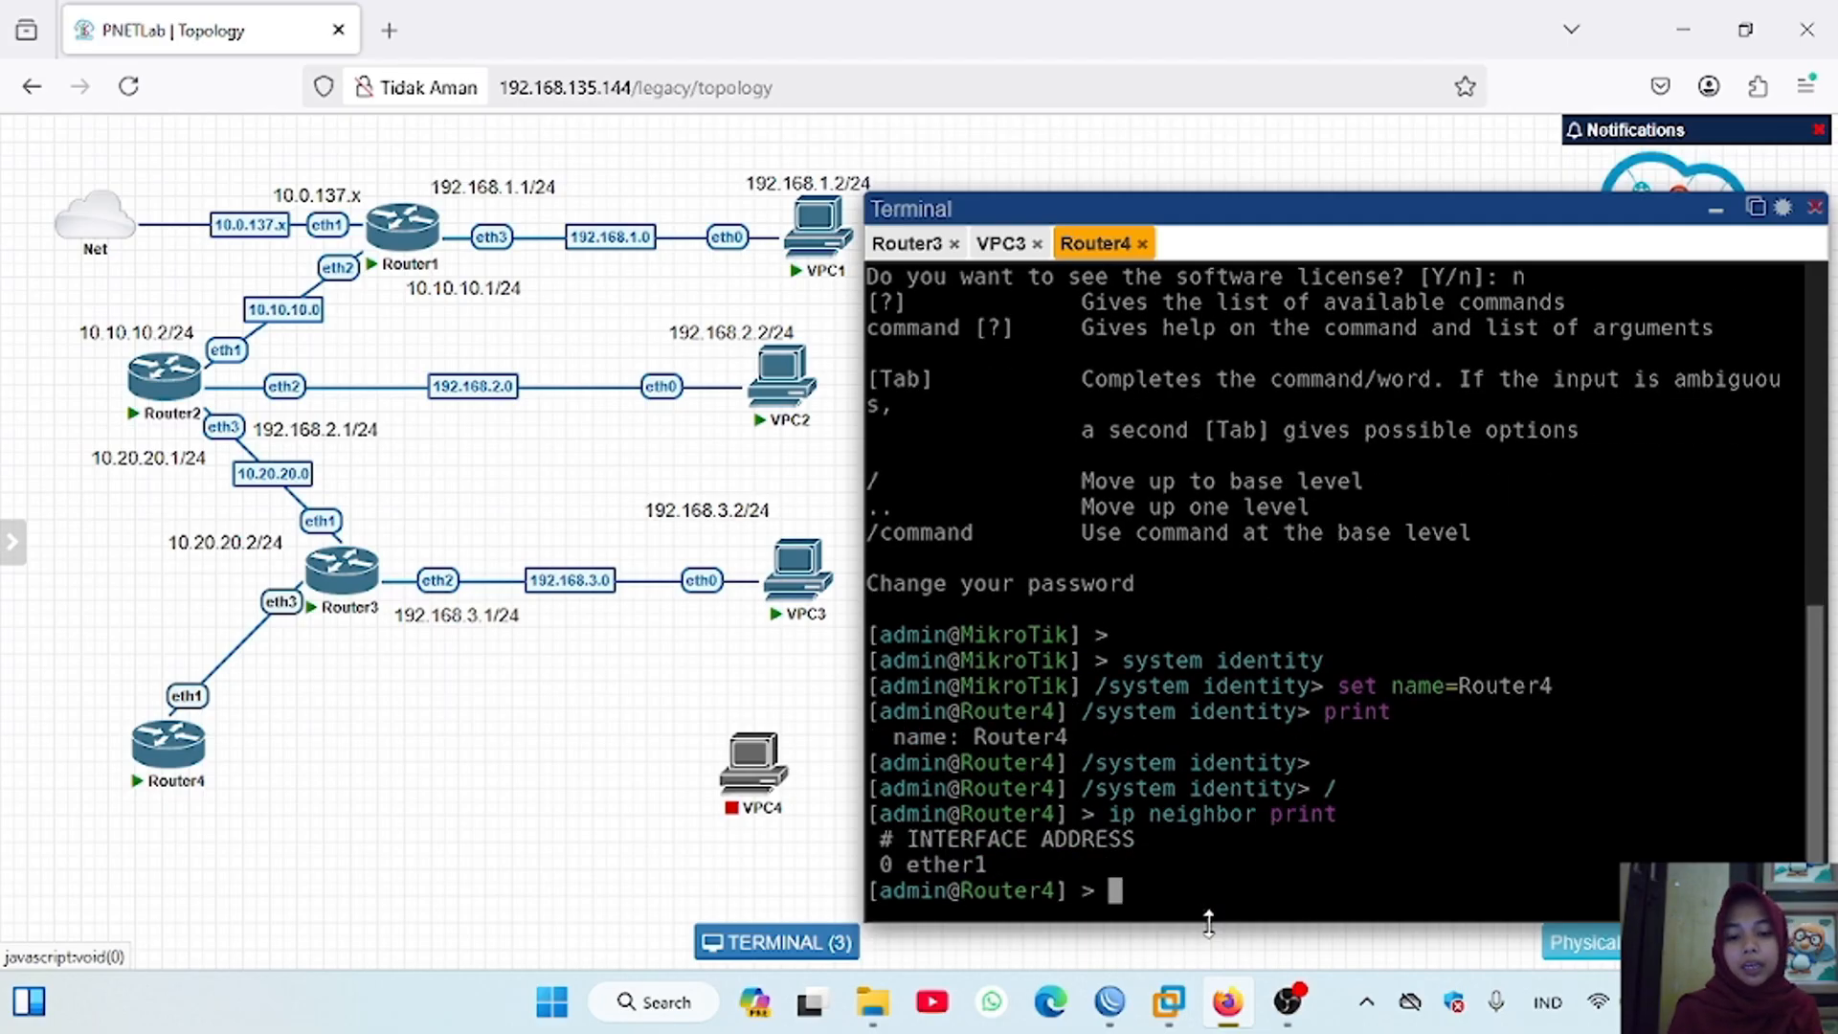
Step: Hide the terminal window and connect Router4's eth2 interface to VPC4's eth0 interface
click(777, 943)
drag(168, 718, 743, 755)
click(983, 844)
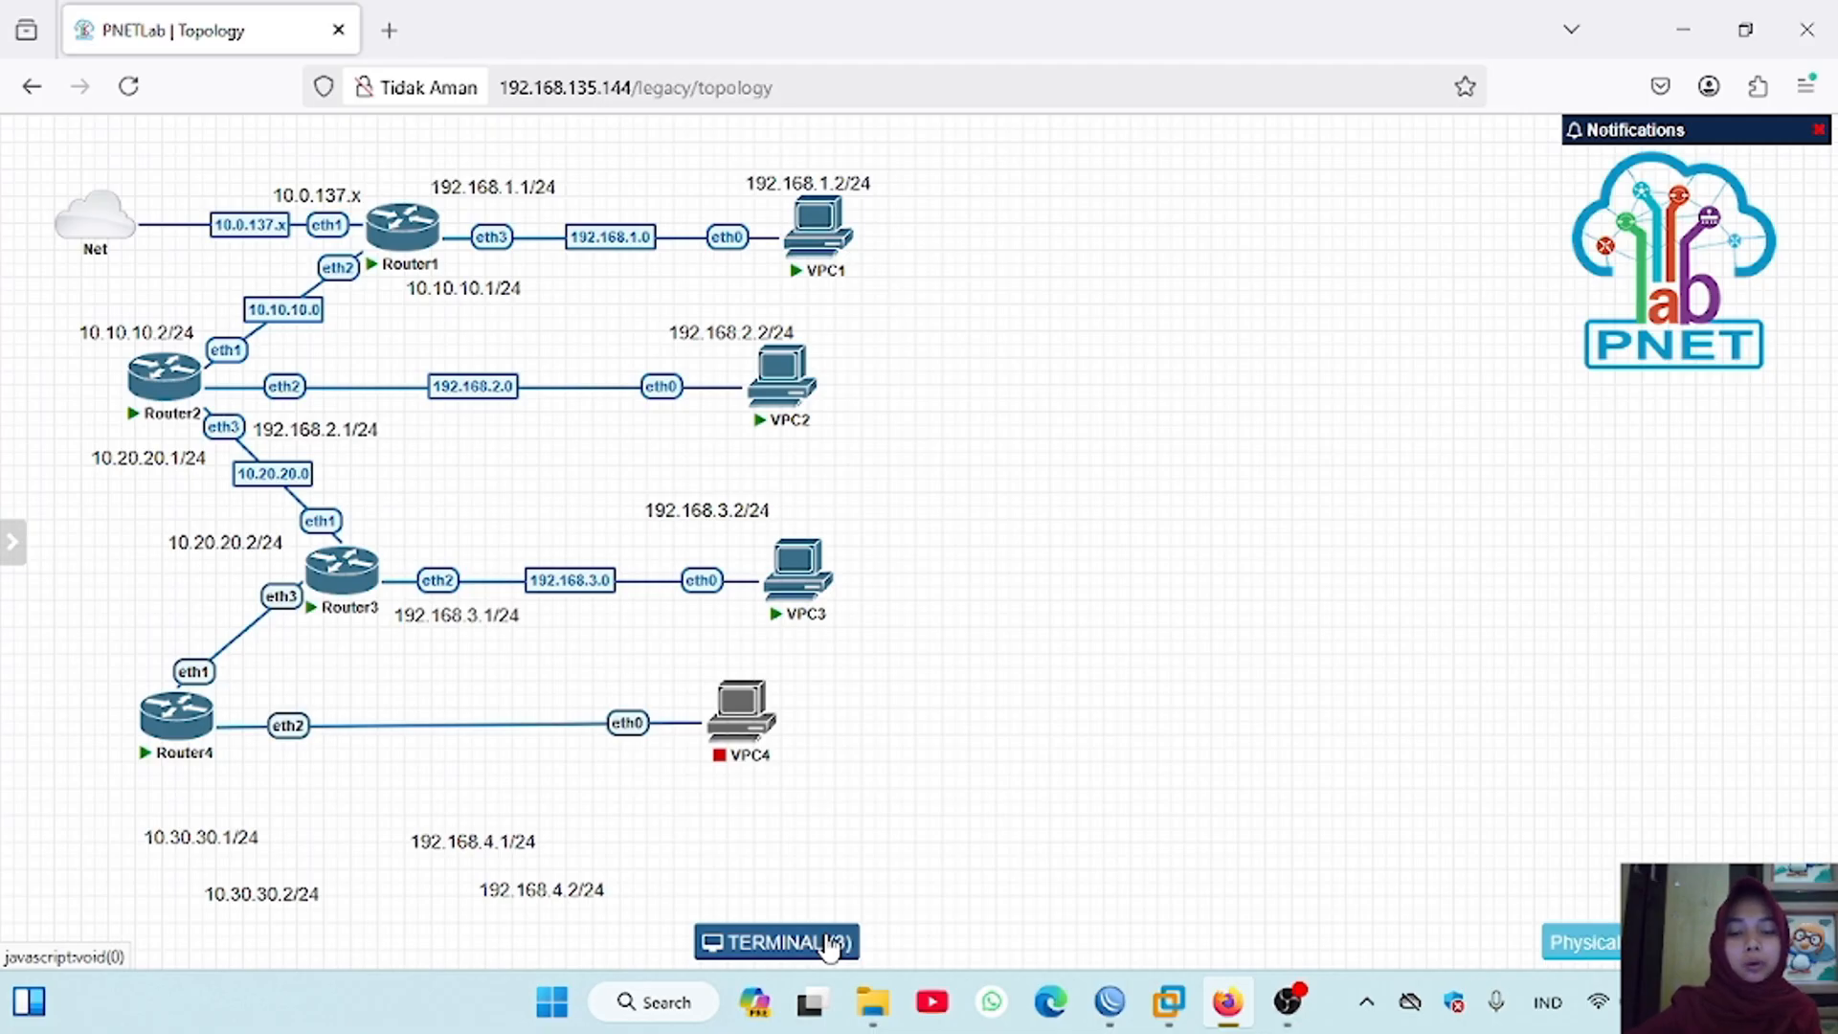
Step: Label the connection between Router3 and Router4 as 10.30.30.0
right_click(239, 638)
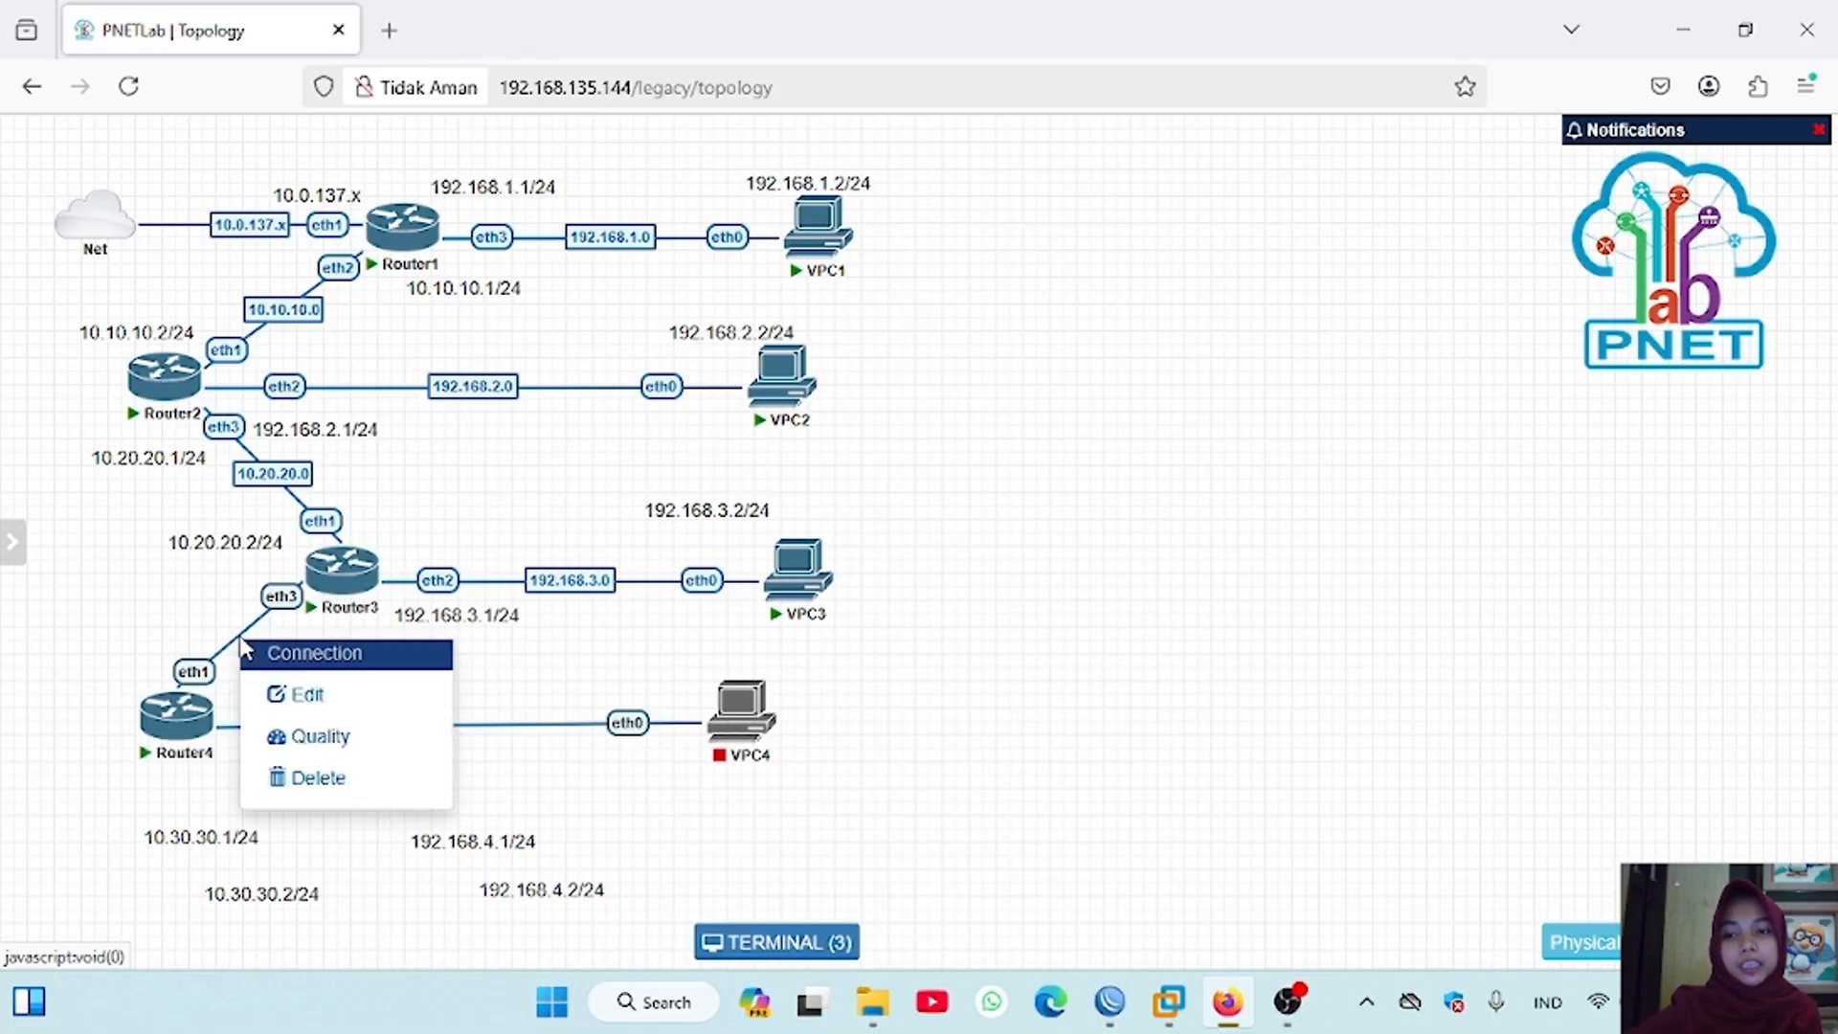
click(305, 696)
click(617, 181)
text(1)
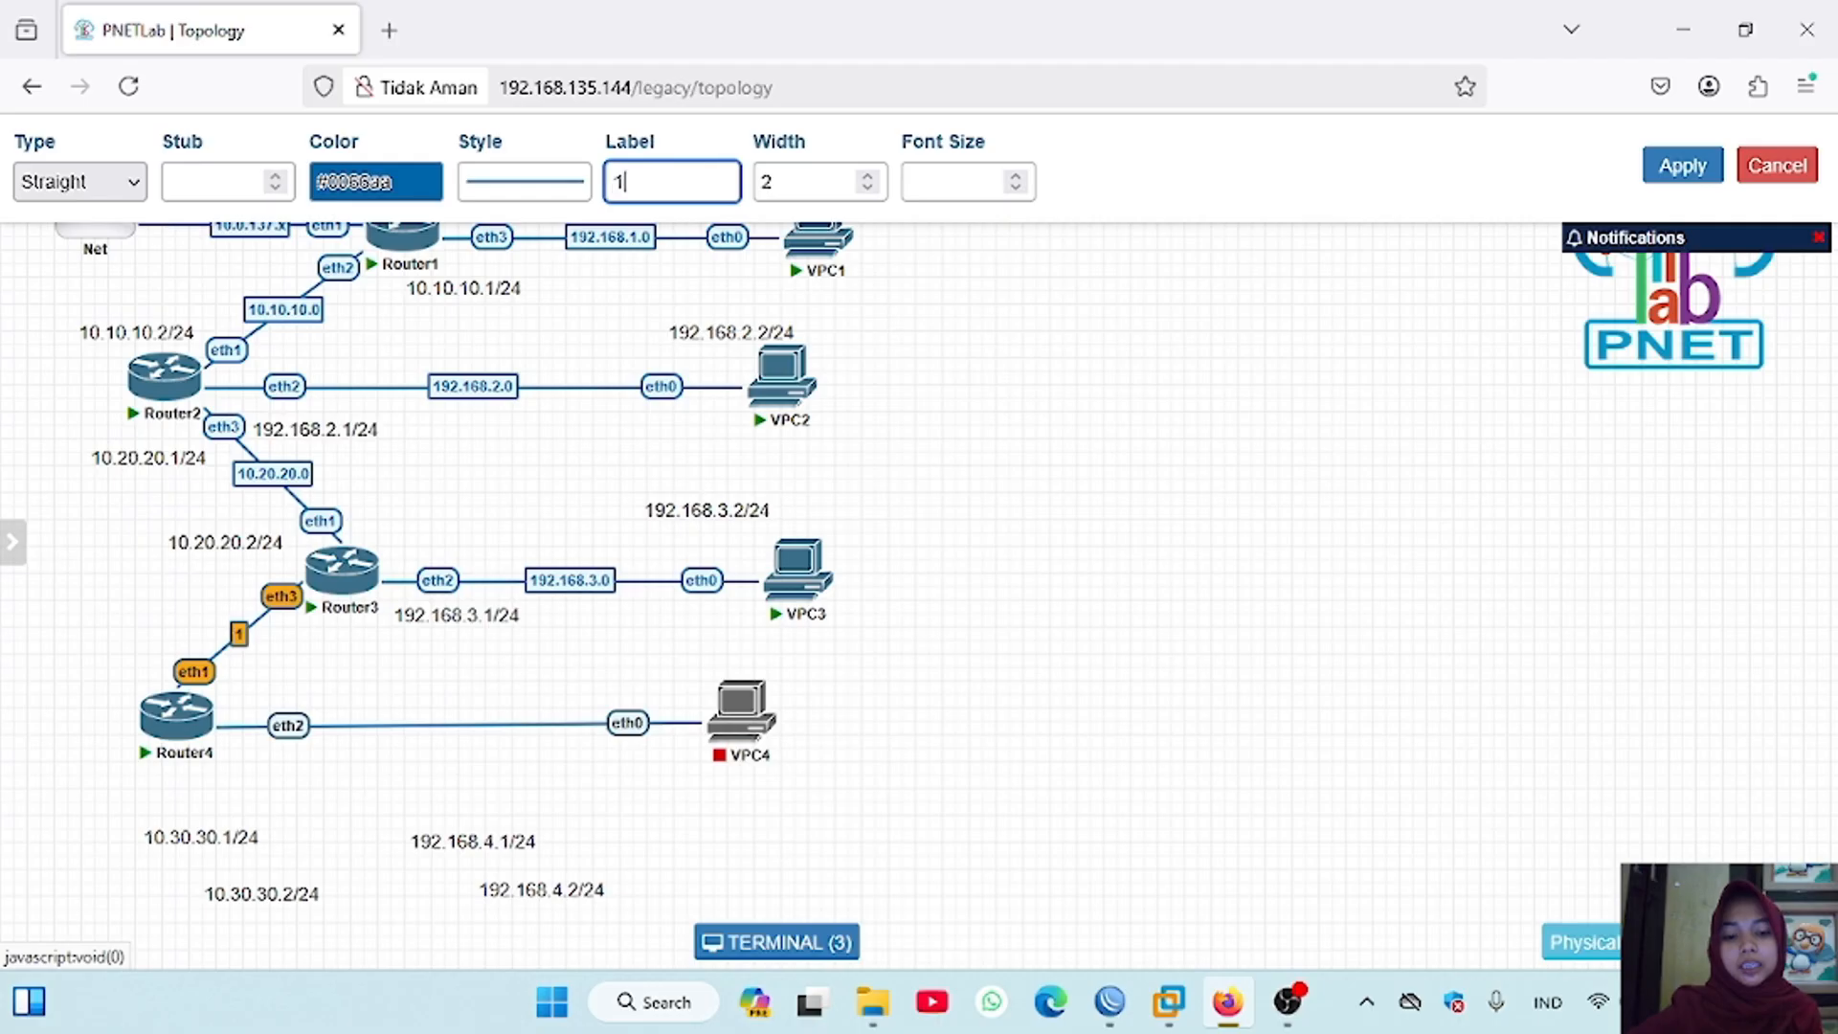
text(0.30.30.0)
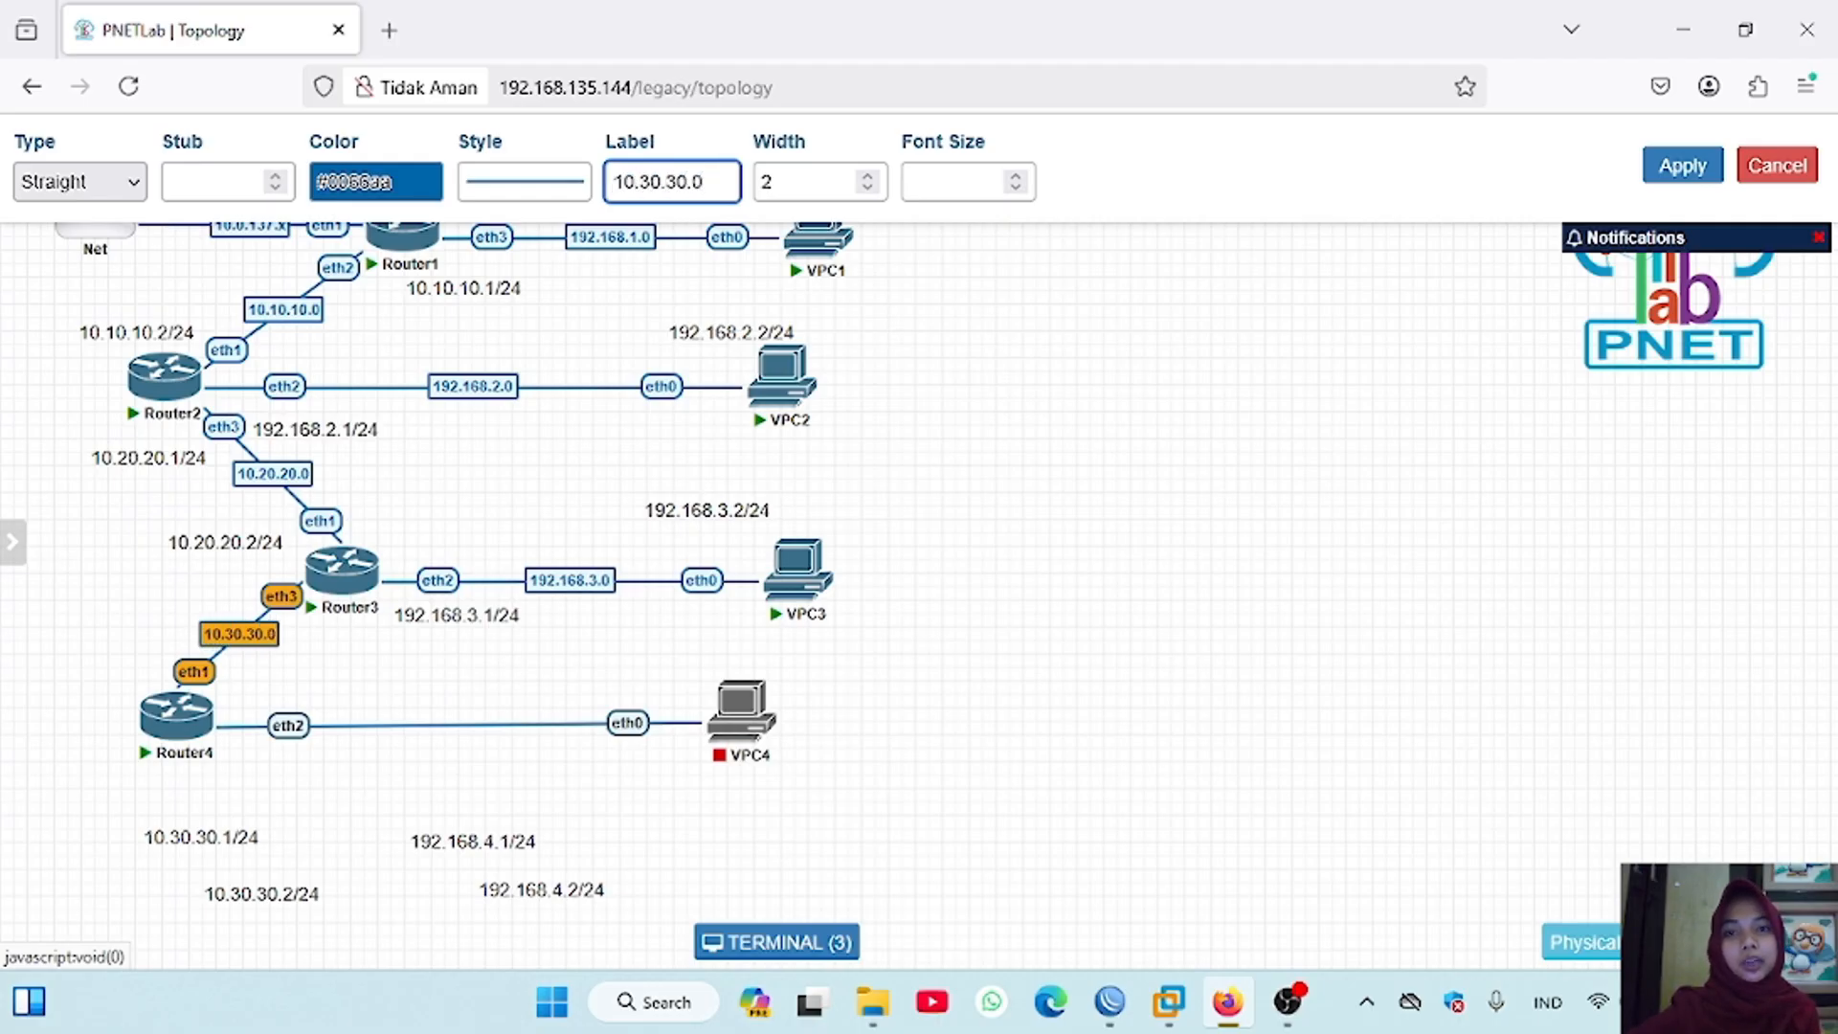
click(1690, 163)
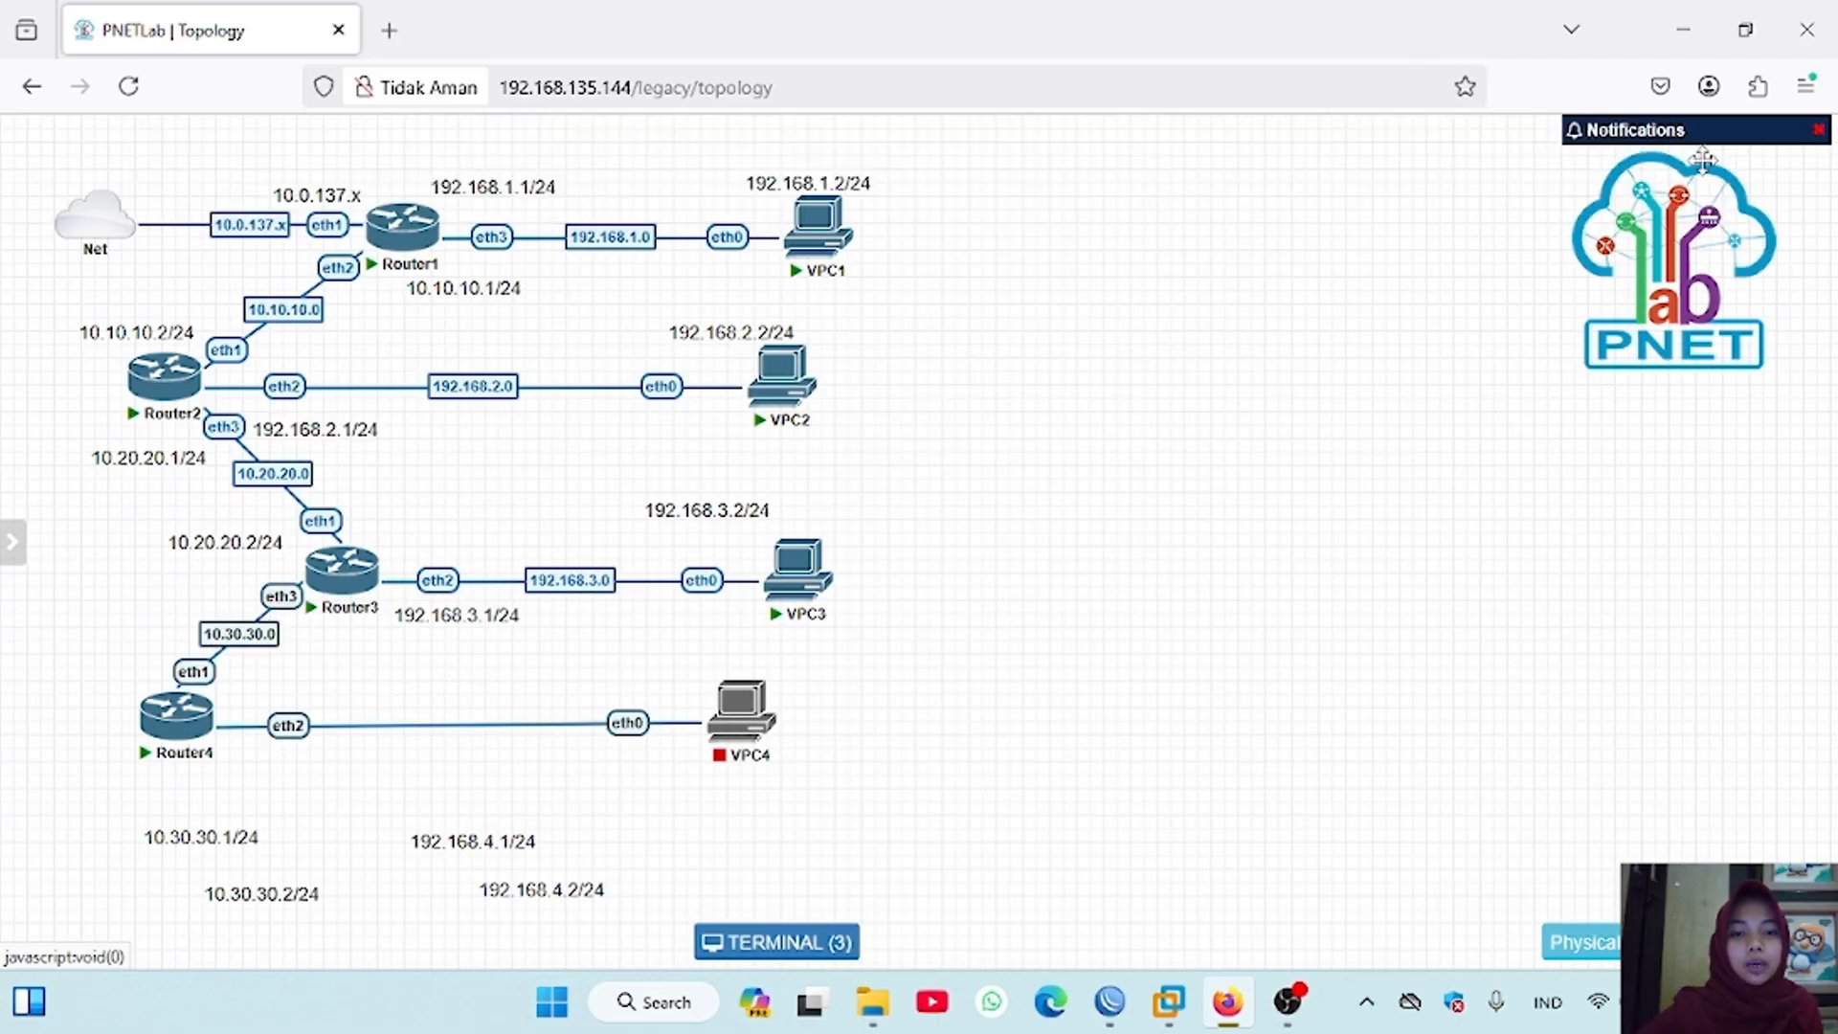
Step: Label the connection between Router4 and VPC4 as 192.168.4.0
right_click(571, 738)
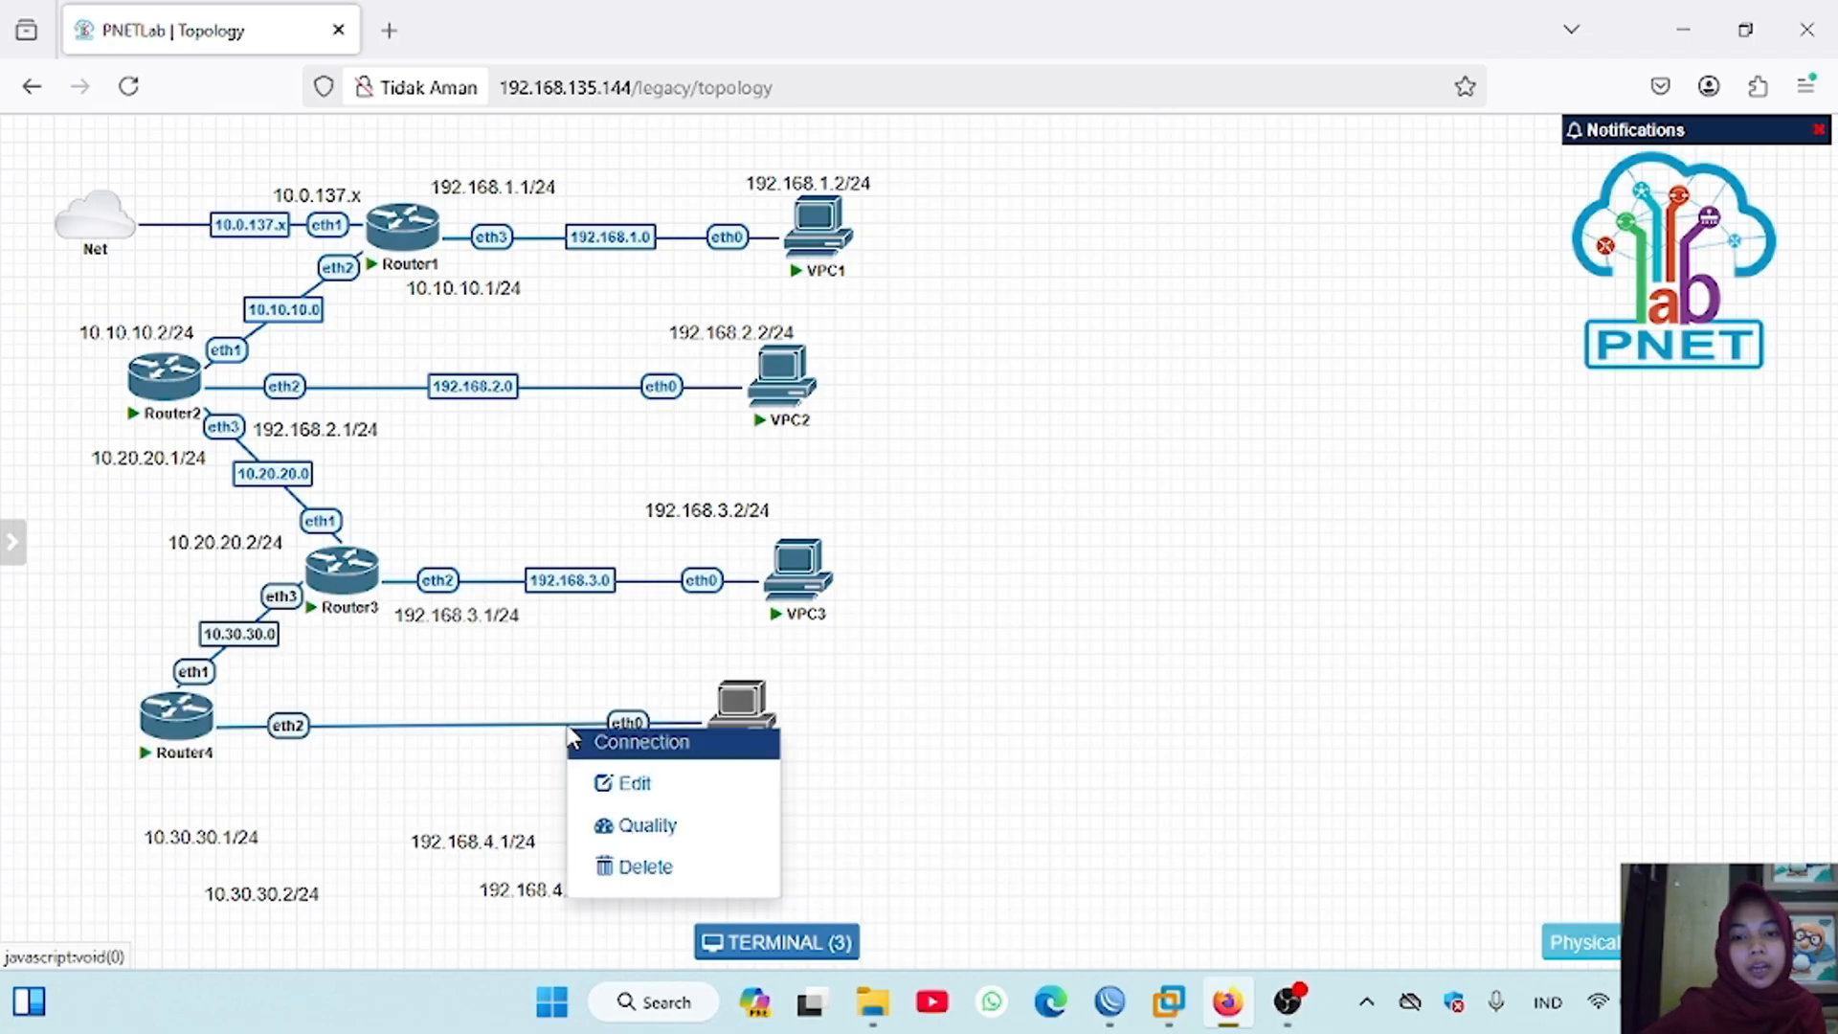
click(647, 795)
click(670, 190)
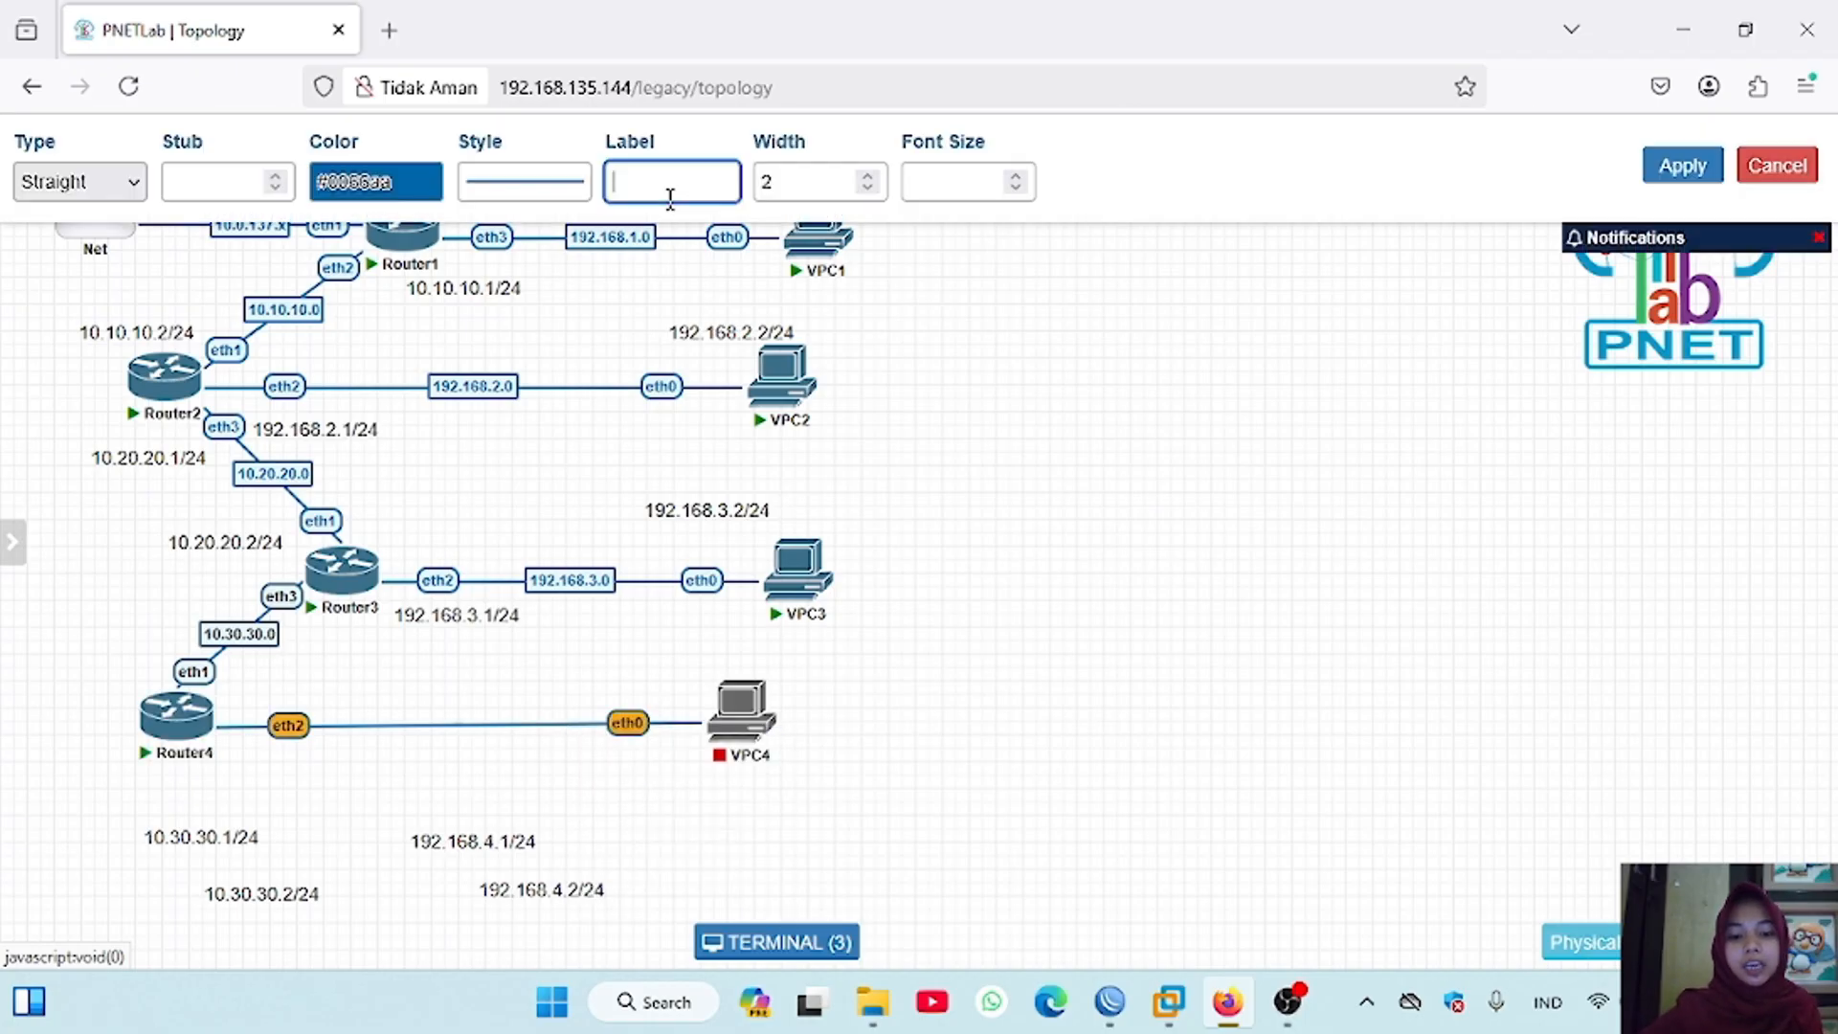
text(192.168.4.0)
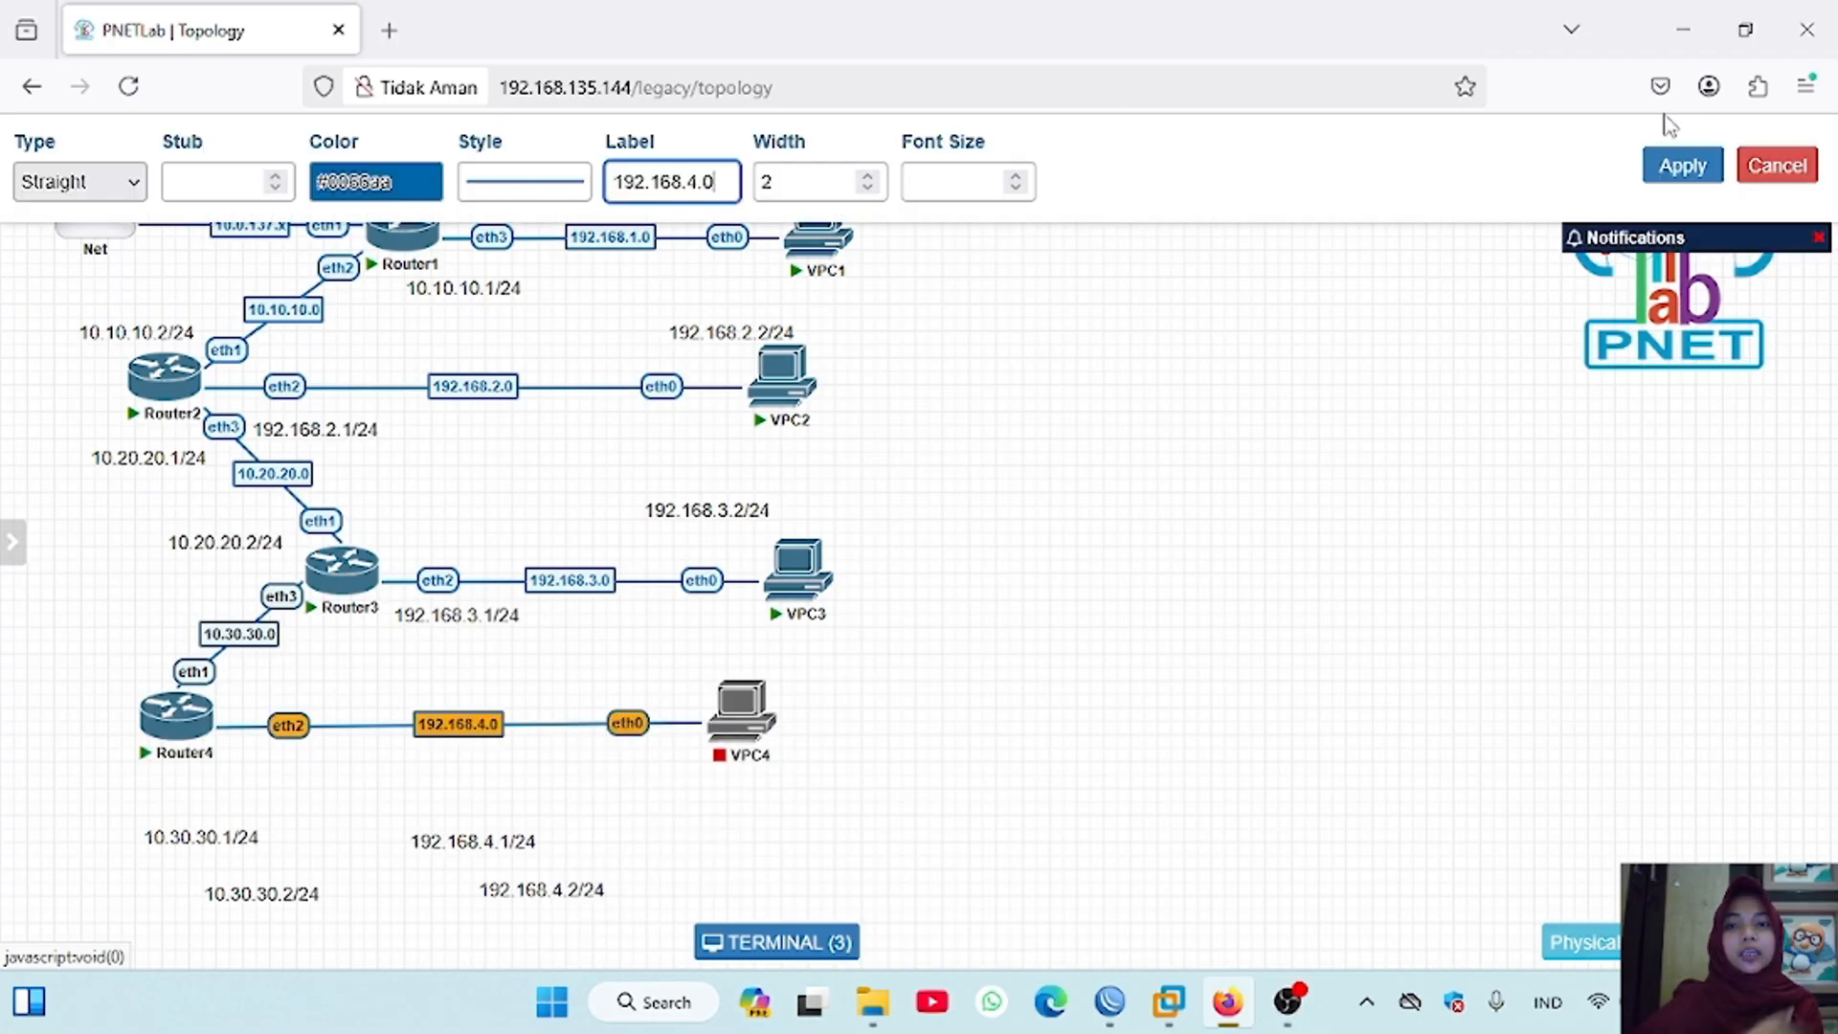
click(1682, 166)
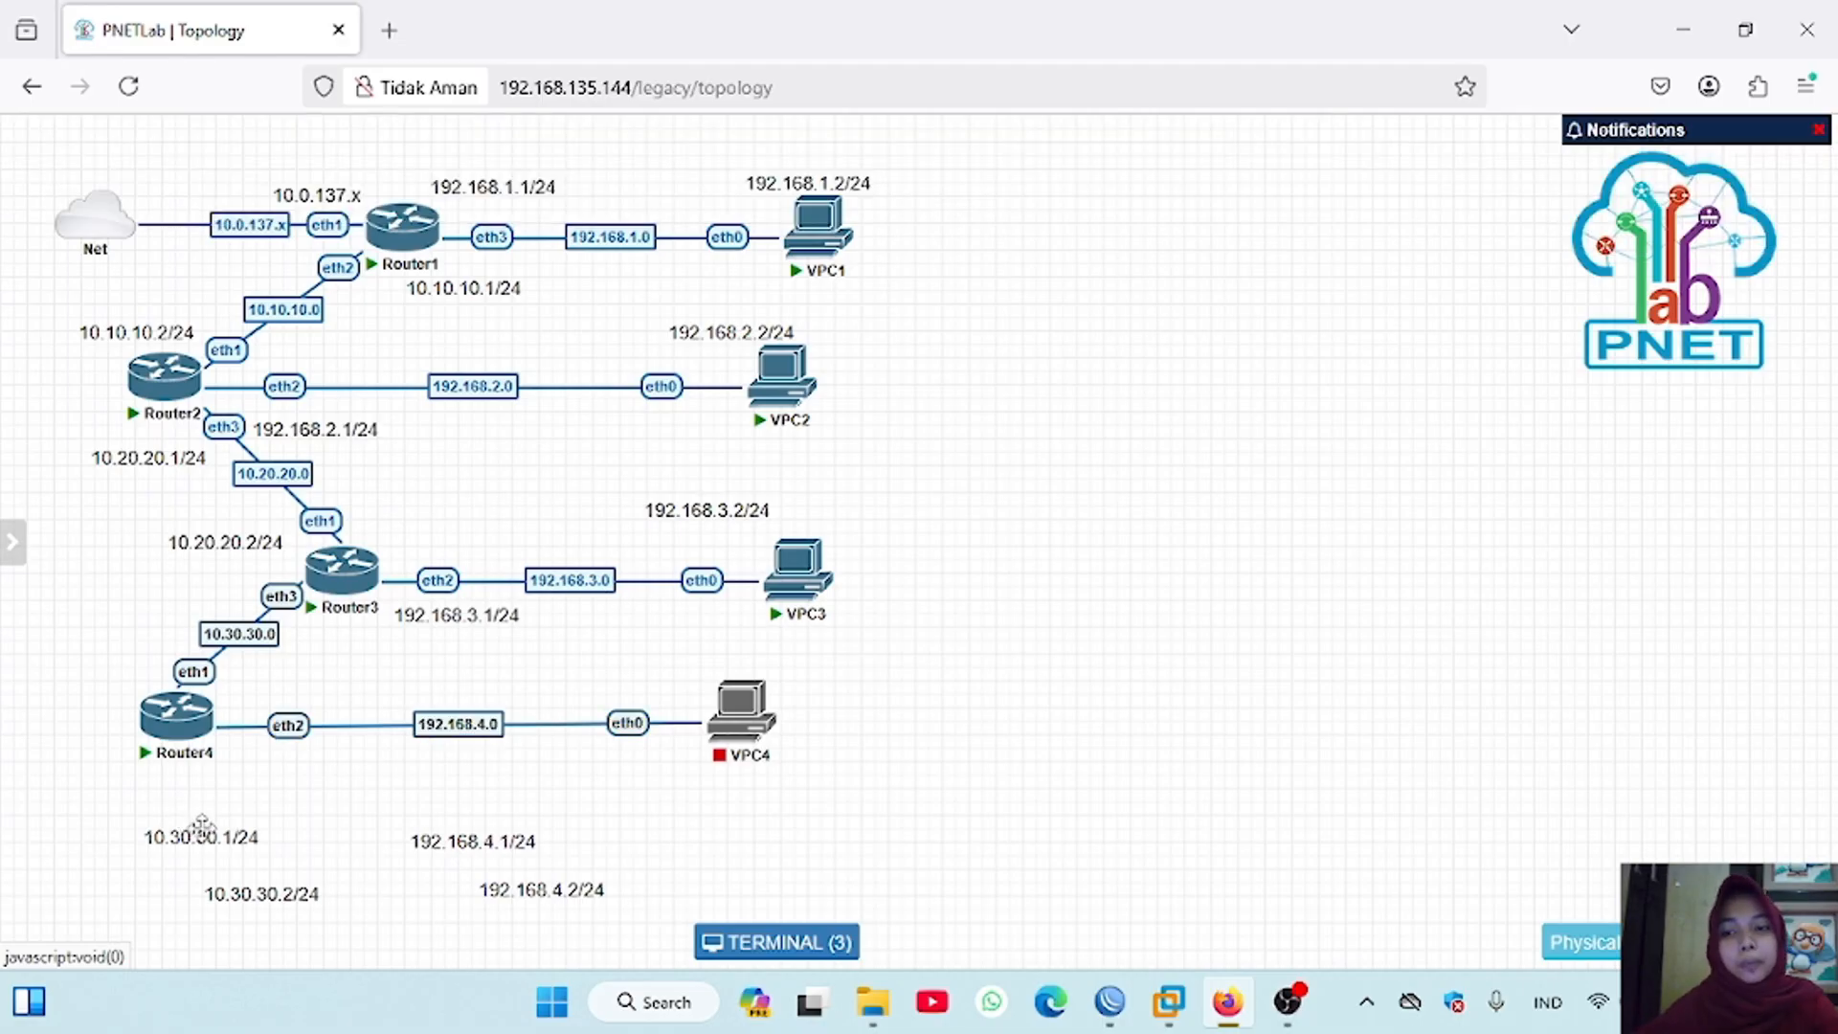
Step: Place the address labels 10.30.30.1/24 by Router3's eth3, 10.30.30.2/24 by Router4's eth1, 192.168.4.1/24 below Router4's eth2 and 192.168.4.2/24 below VPC4
drag(215, 839, 244, 550)
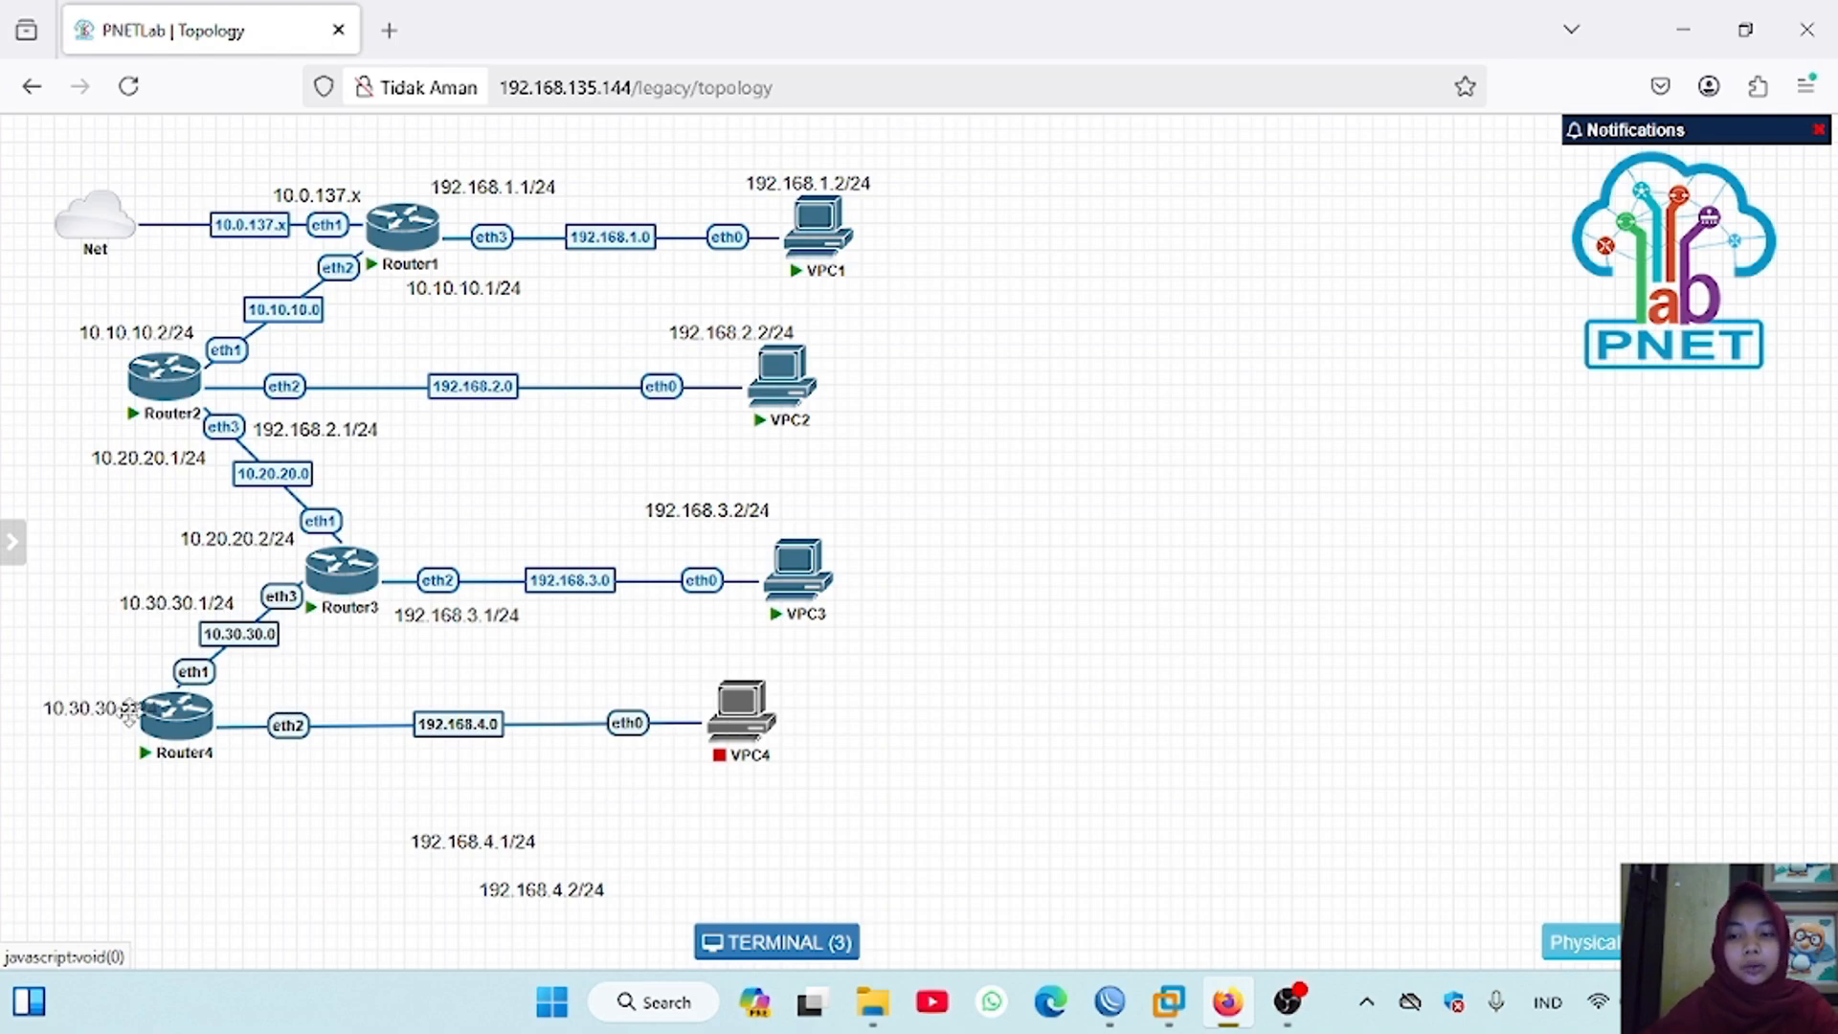
drag(128, 720, 123, 691)
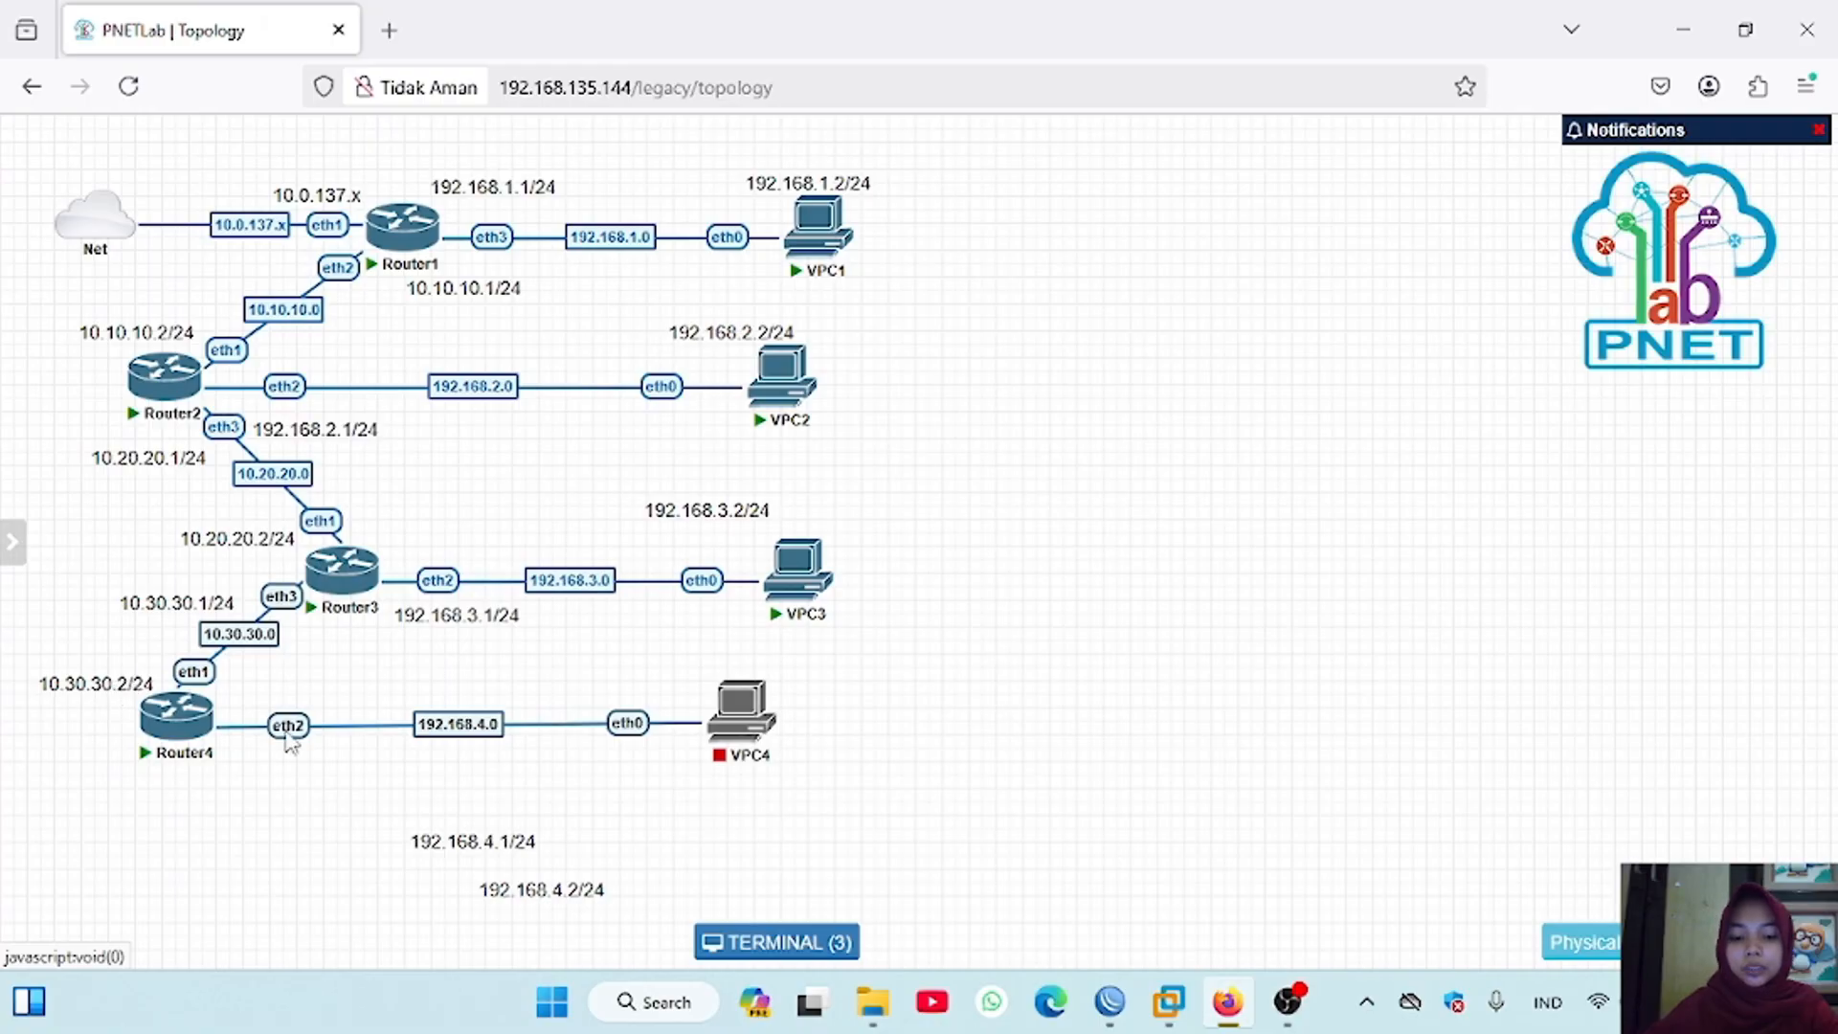
drag(503, 842, 302, 773)
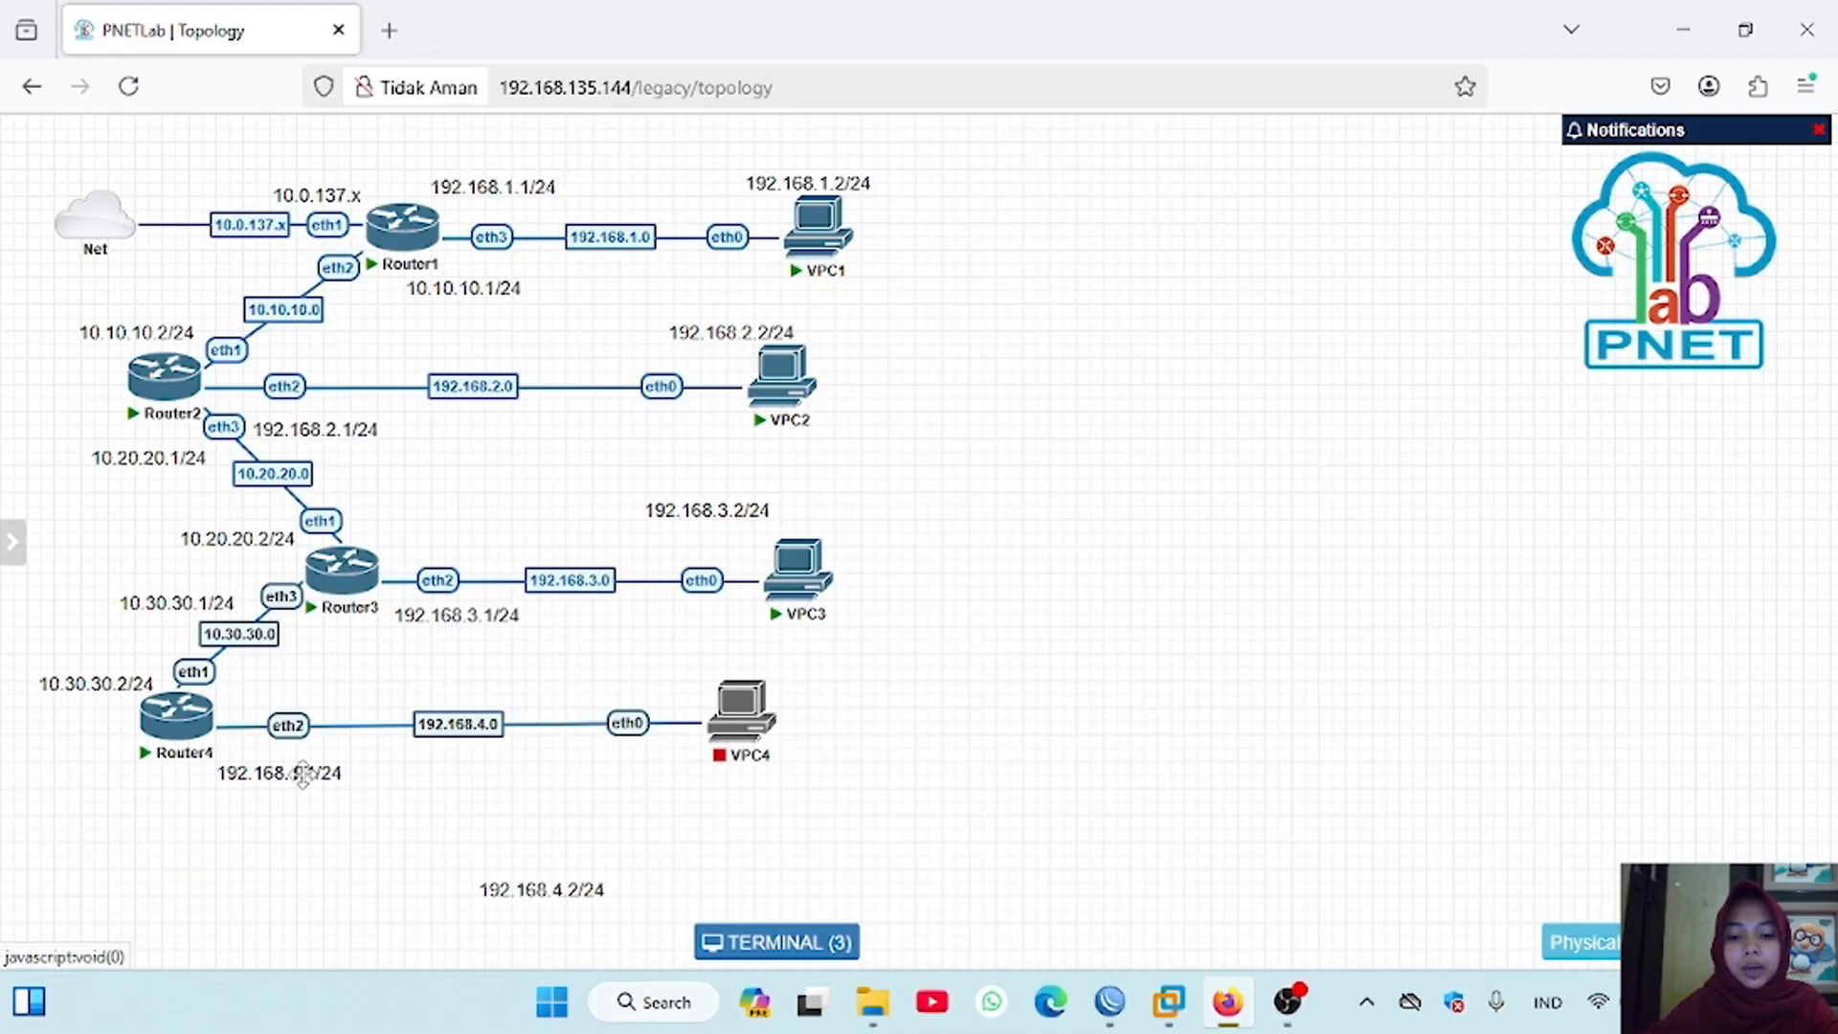
drag(312, 774, 321, 774)
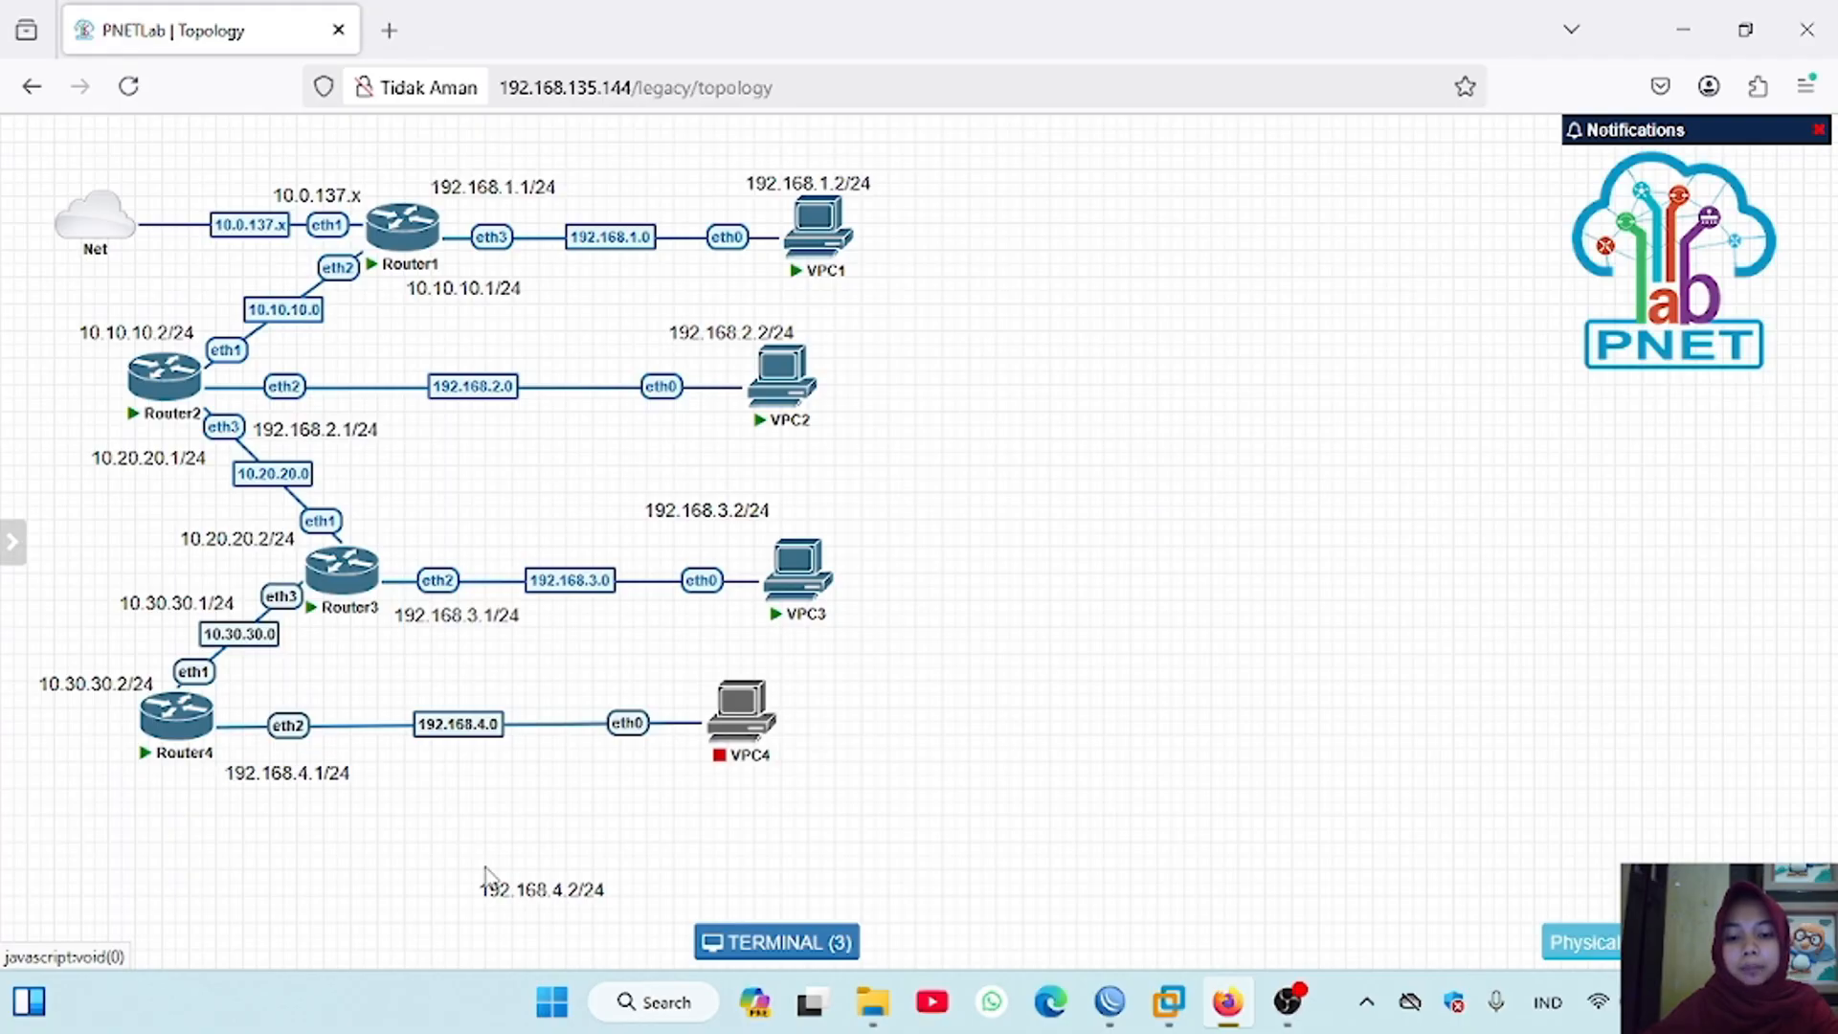
drag(545, 890, 693, 786)
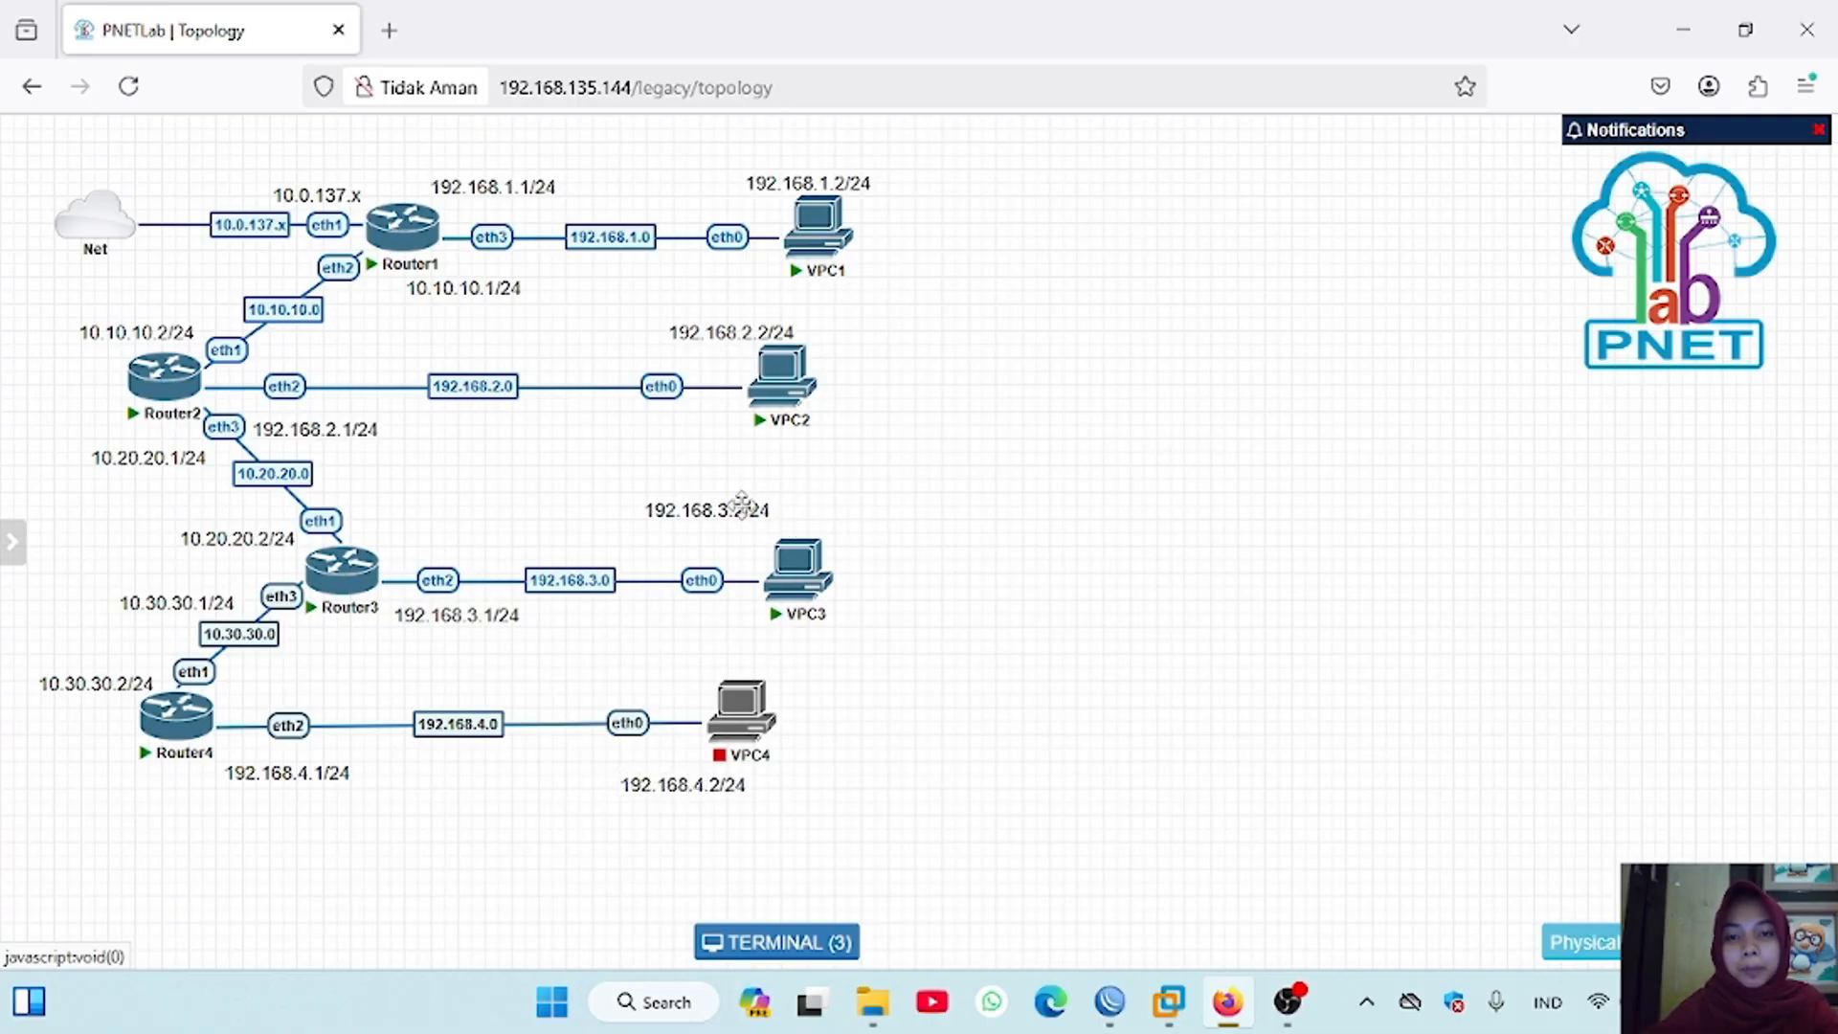
Step: Nudge the address labels above VPC3 and VPC2 to tidy their positions in the topology
drag(742, 504, 749, 514)
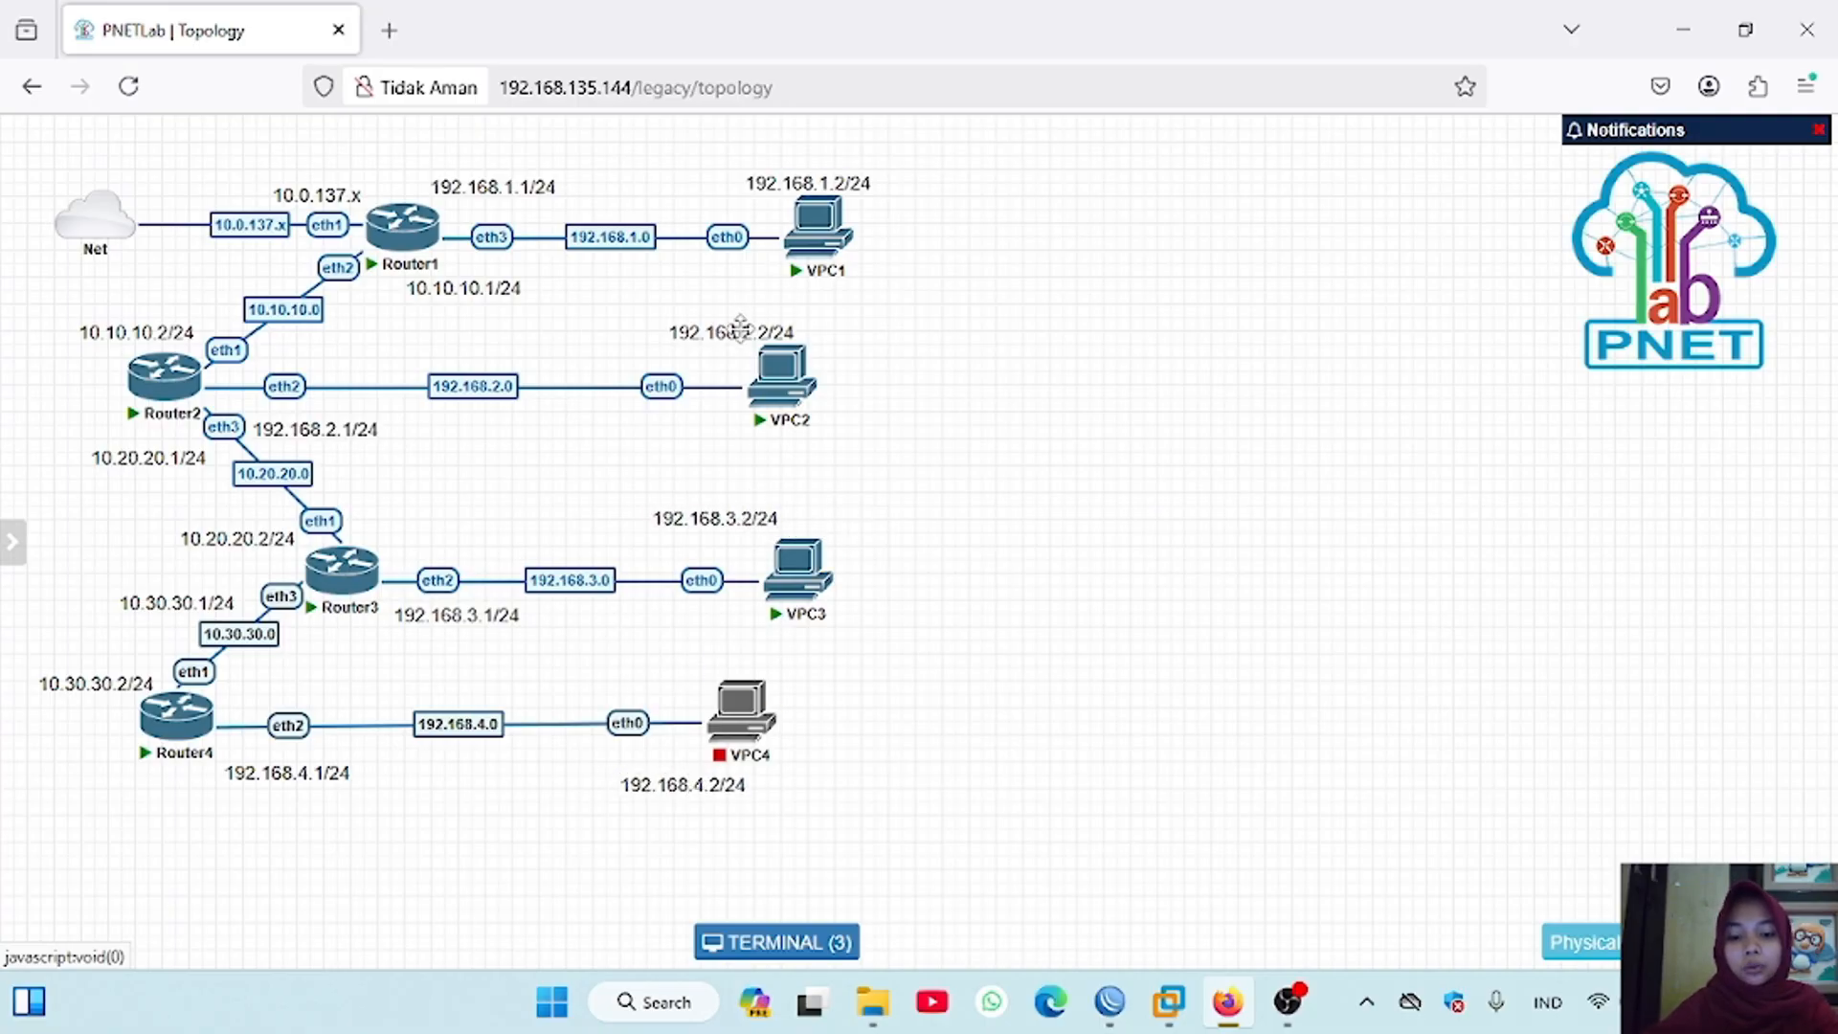
drag(740, 327, 737, 324)
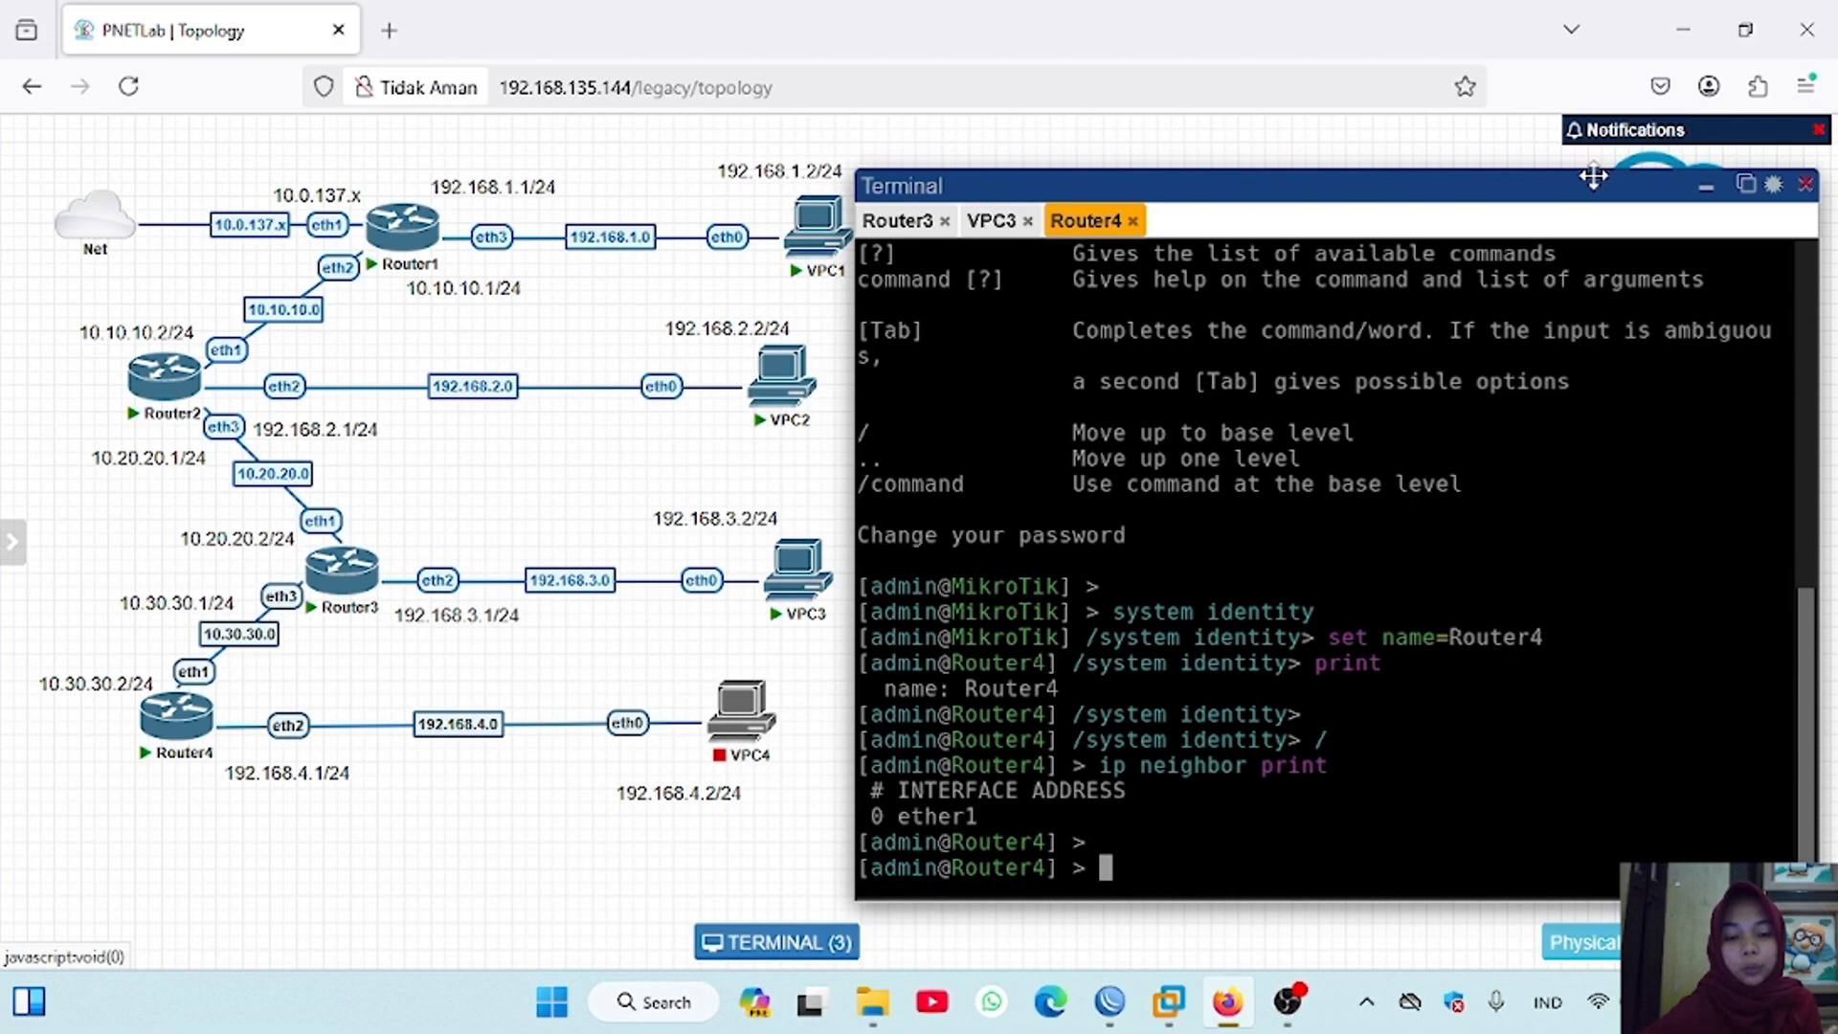
Step: Clear Router4's terminal and enable RoMON by setting enabled=yes at the tool romon level
key(ctrl+l)
text(tool)
key(Return)
text(ro)
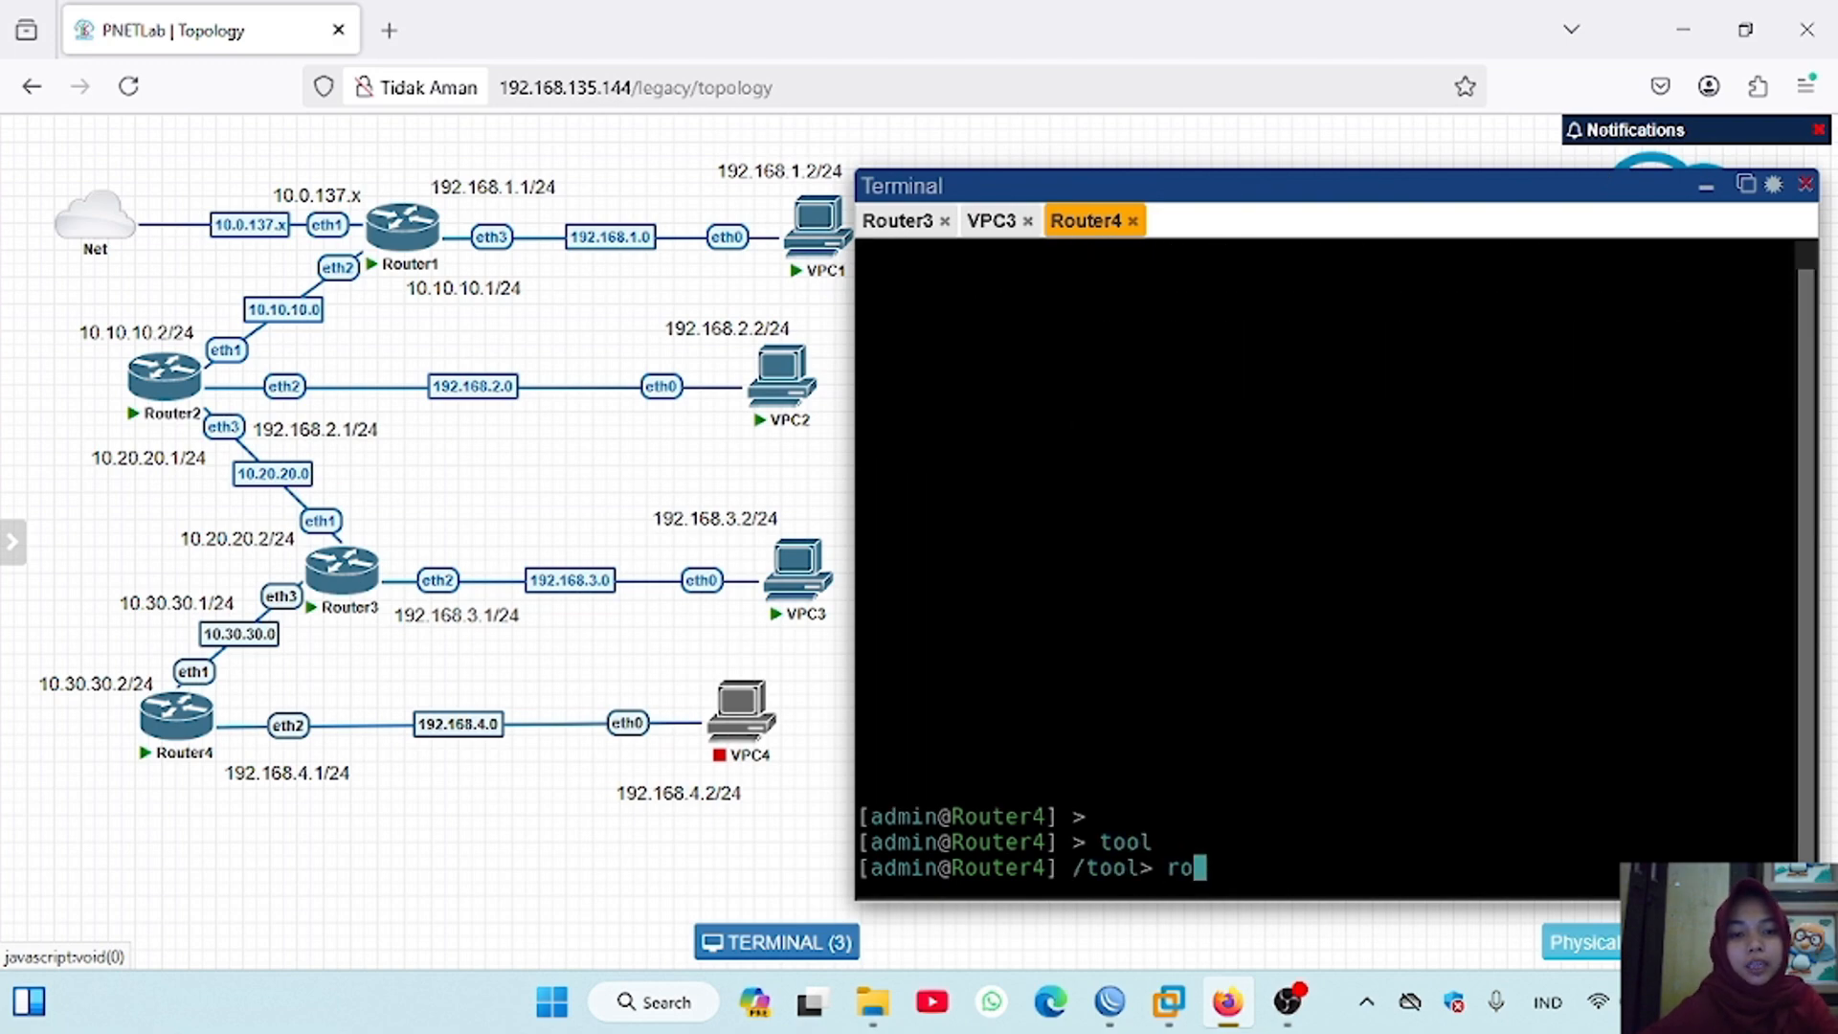
text(mon)
key(Return)
text(set ena)
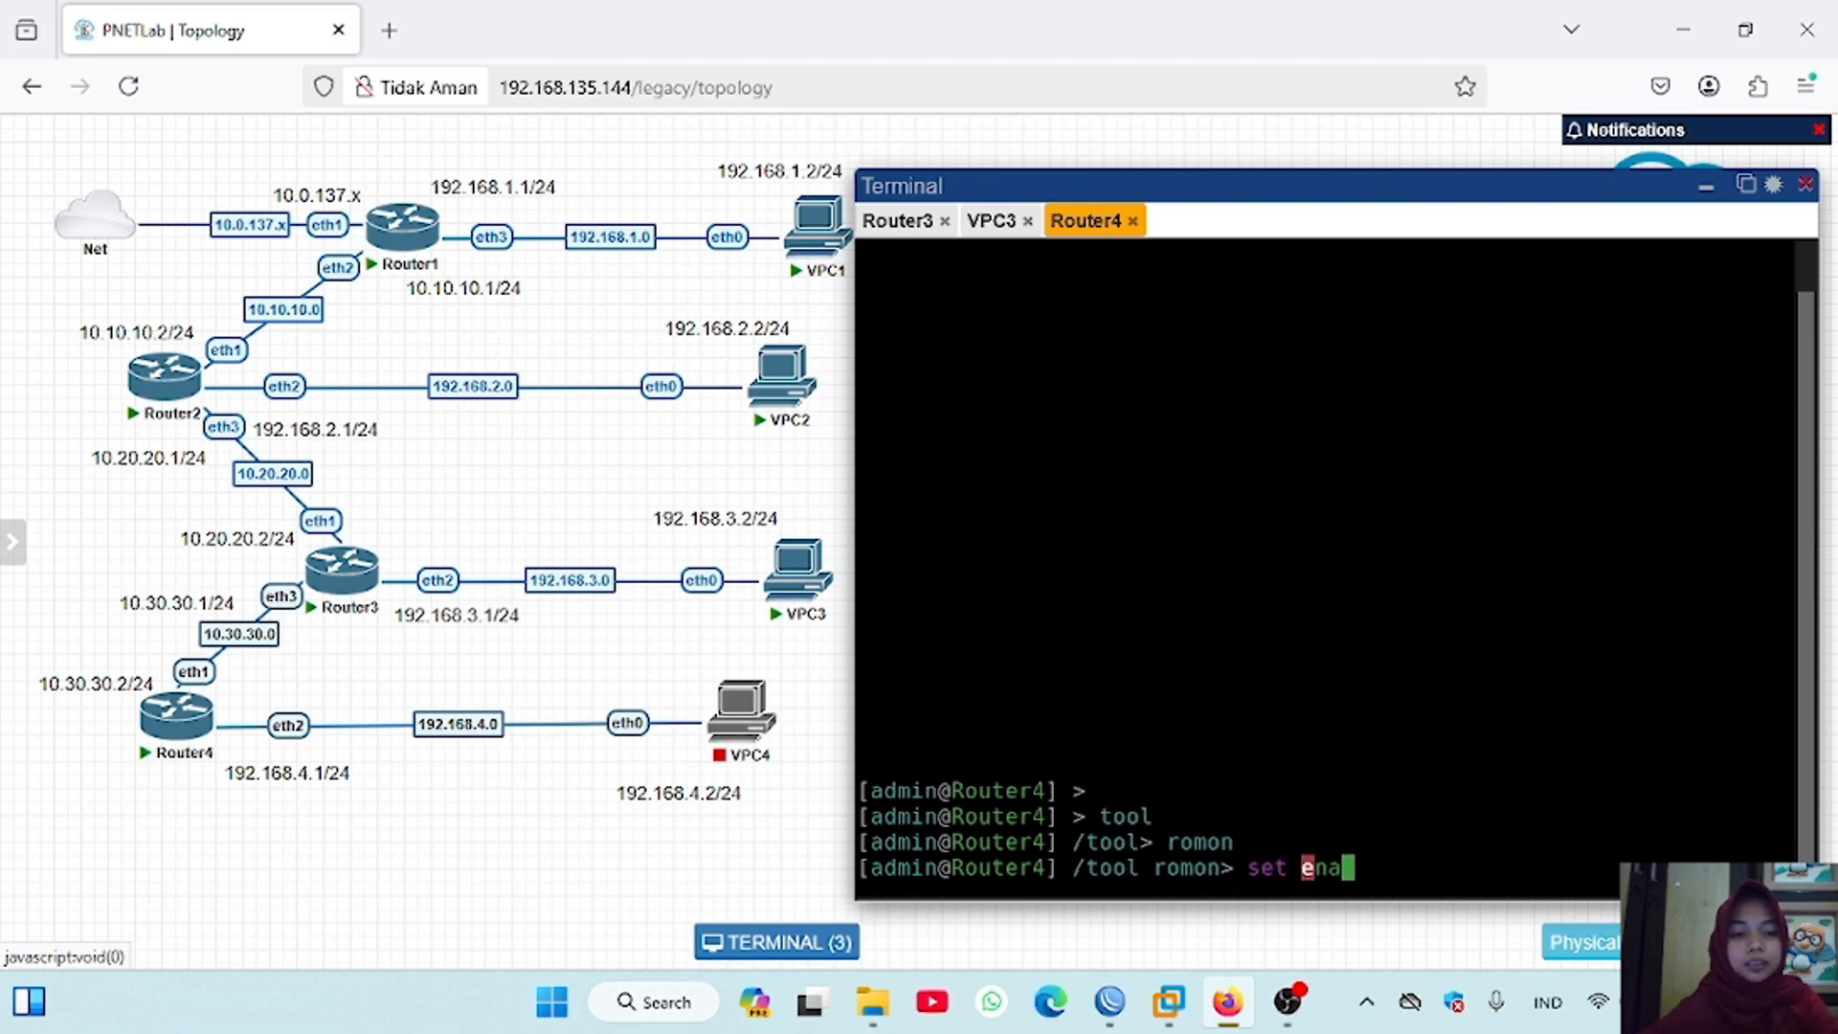
text(bled=yes)
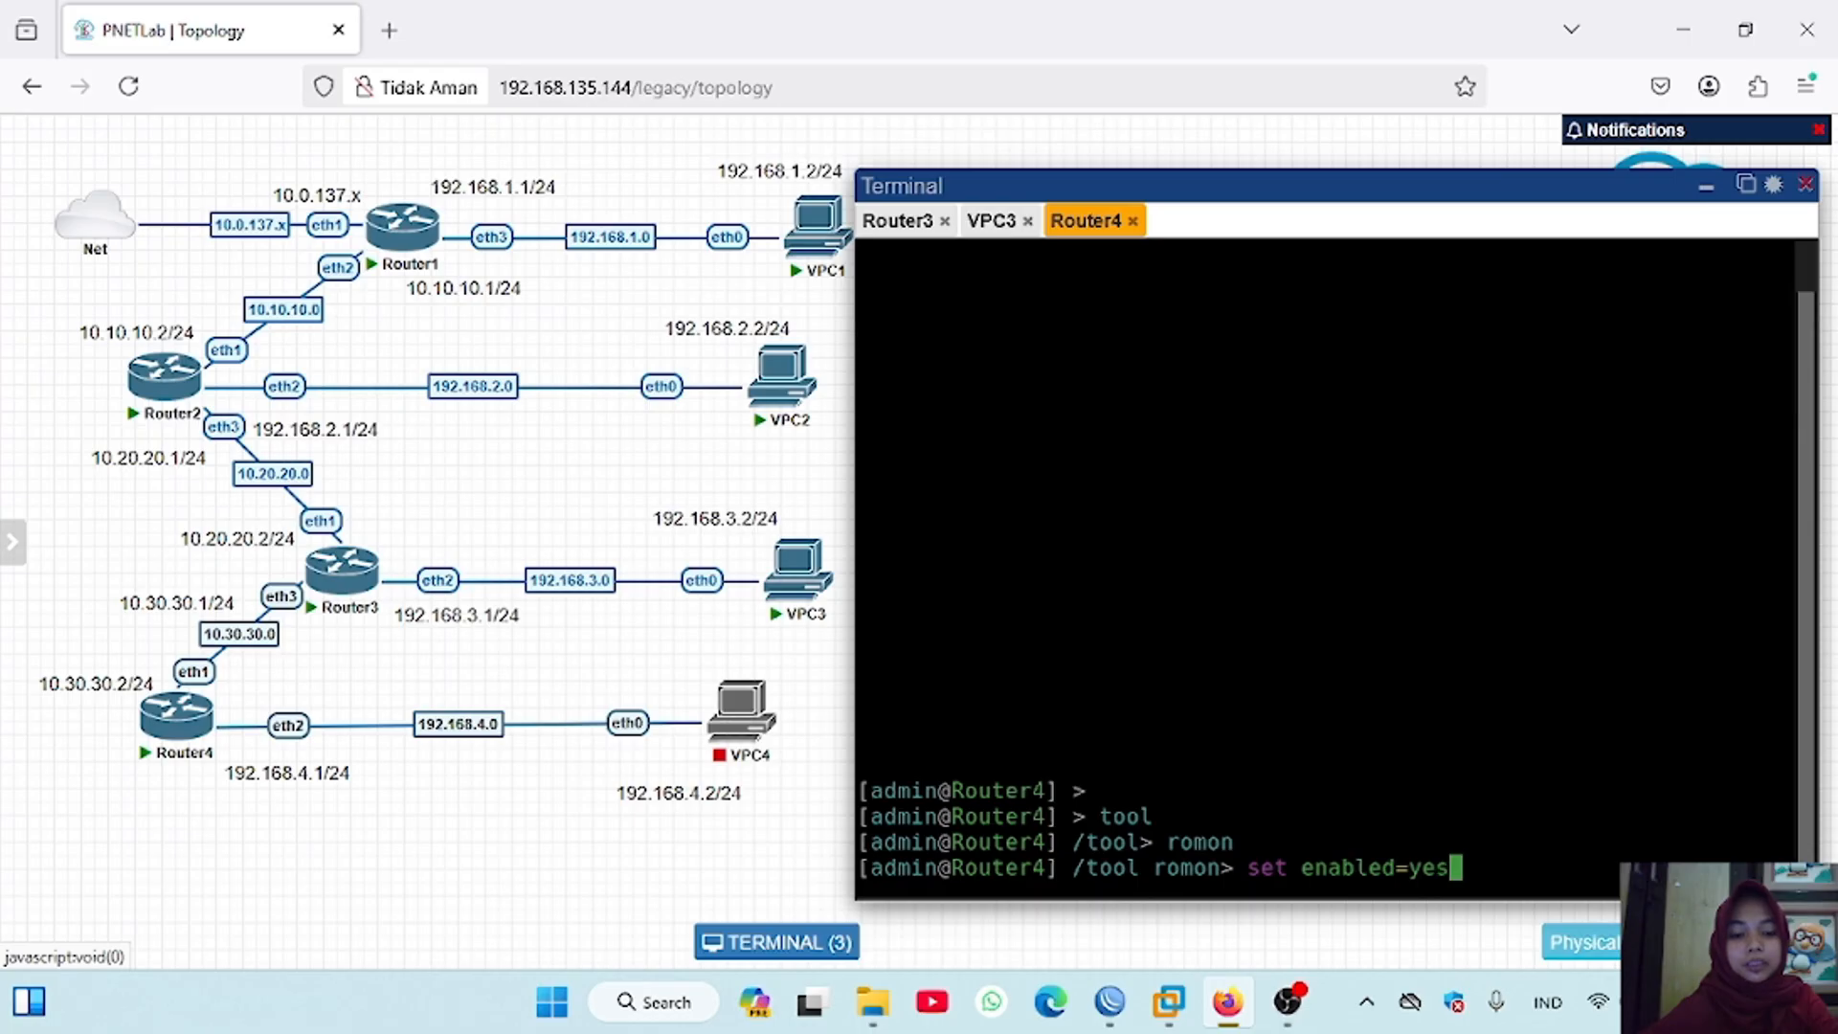
key(Return)
Step: Print Router4's RoMON settings and return to the base command level
text(print)
key(Return)
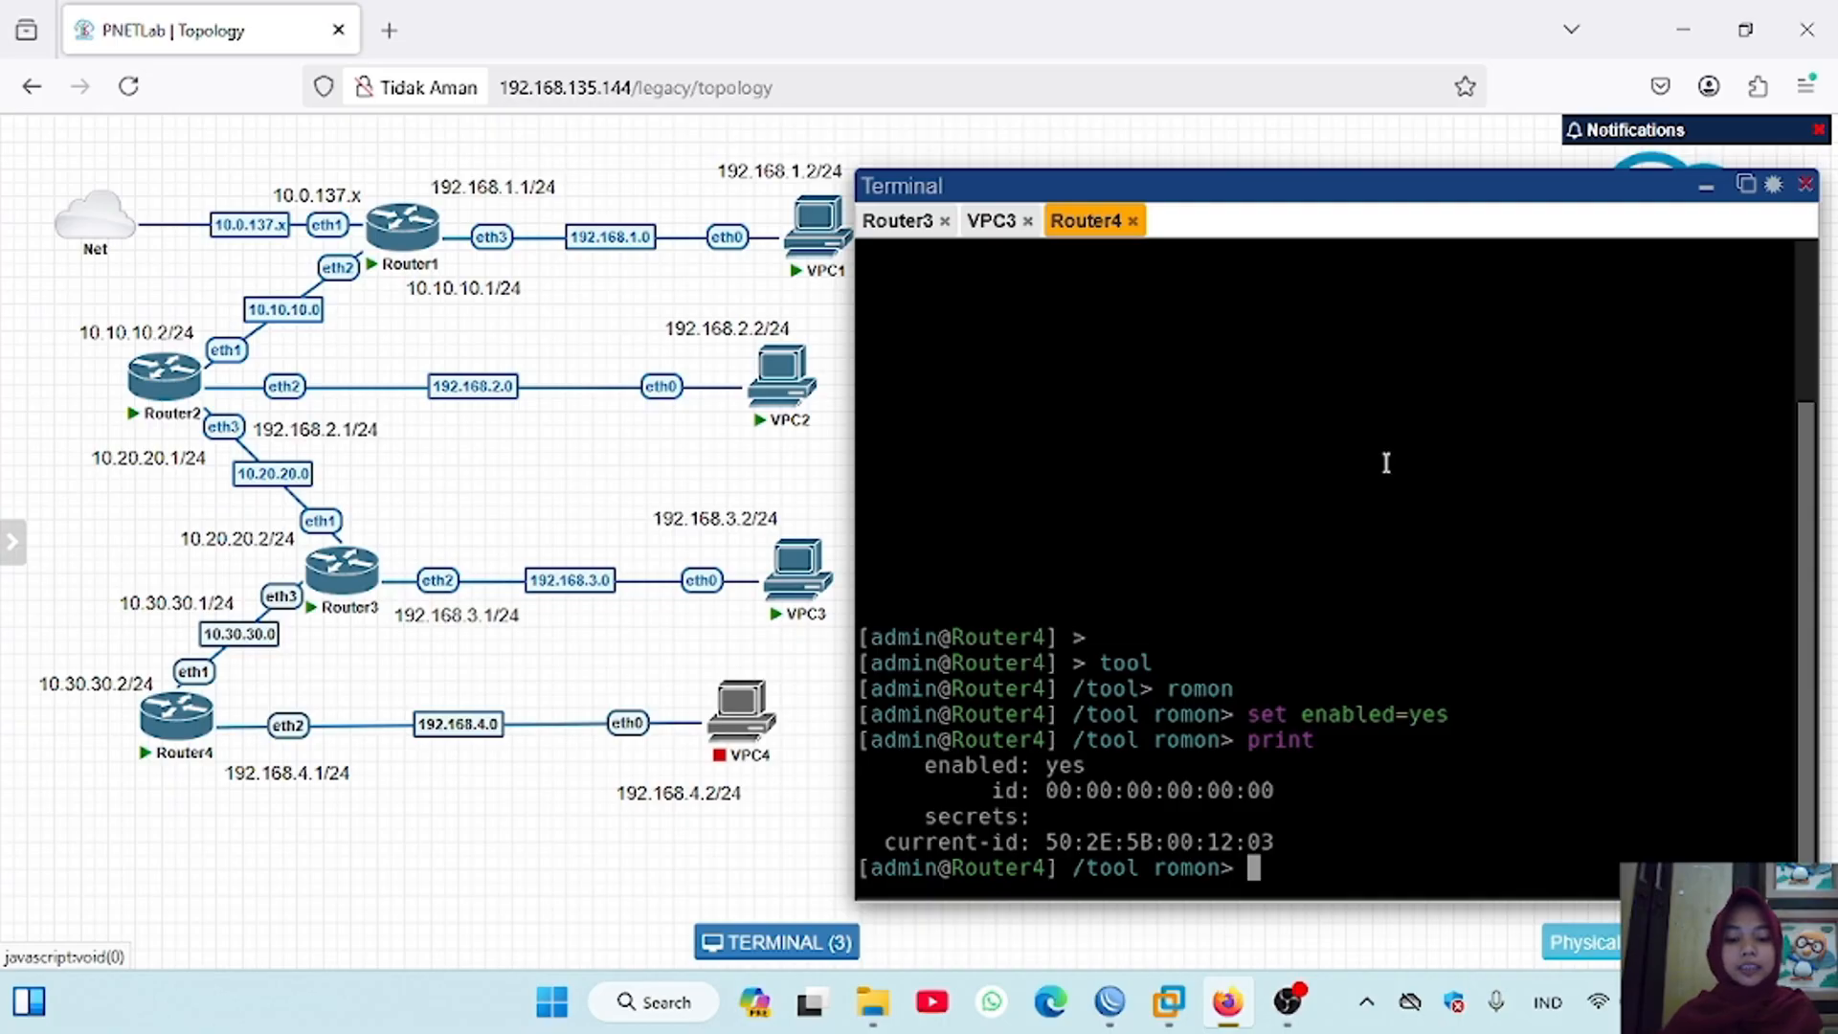
text(/)
key(Return)
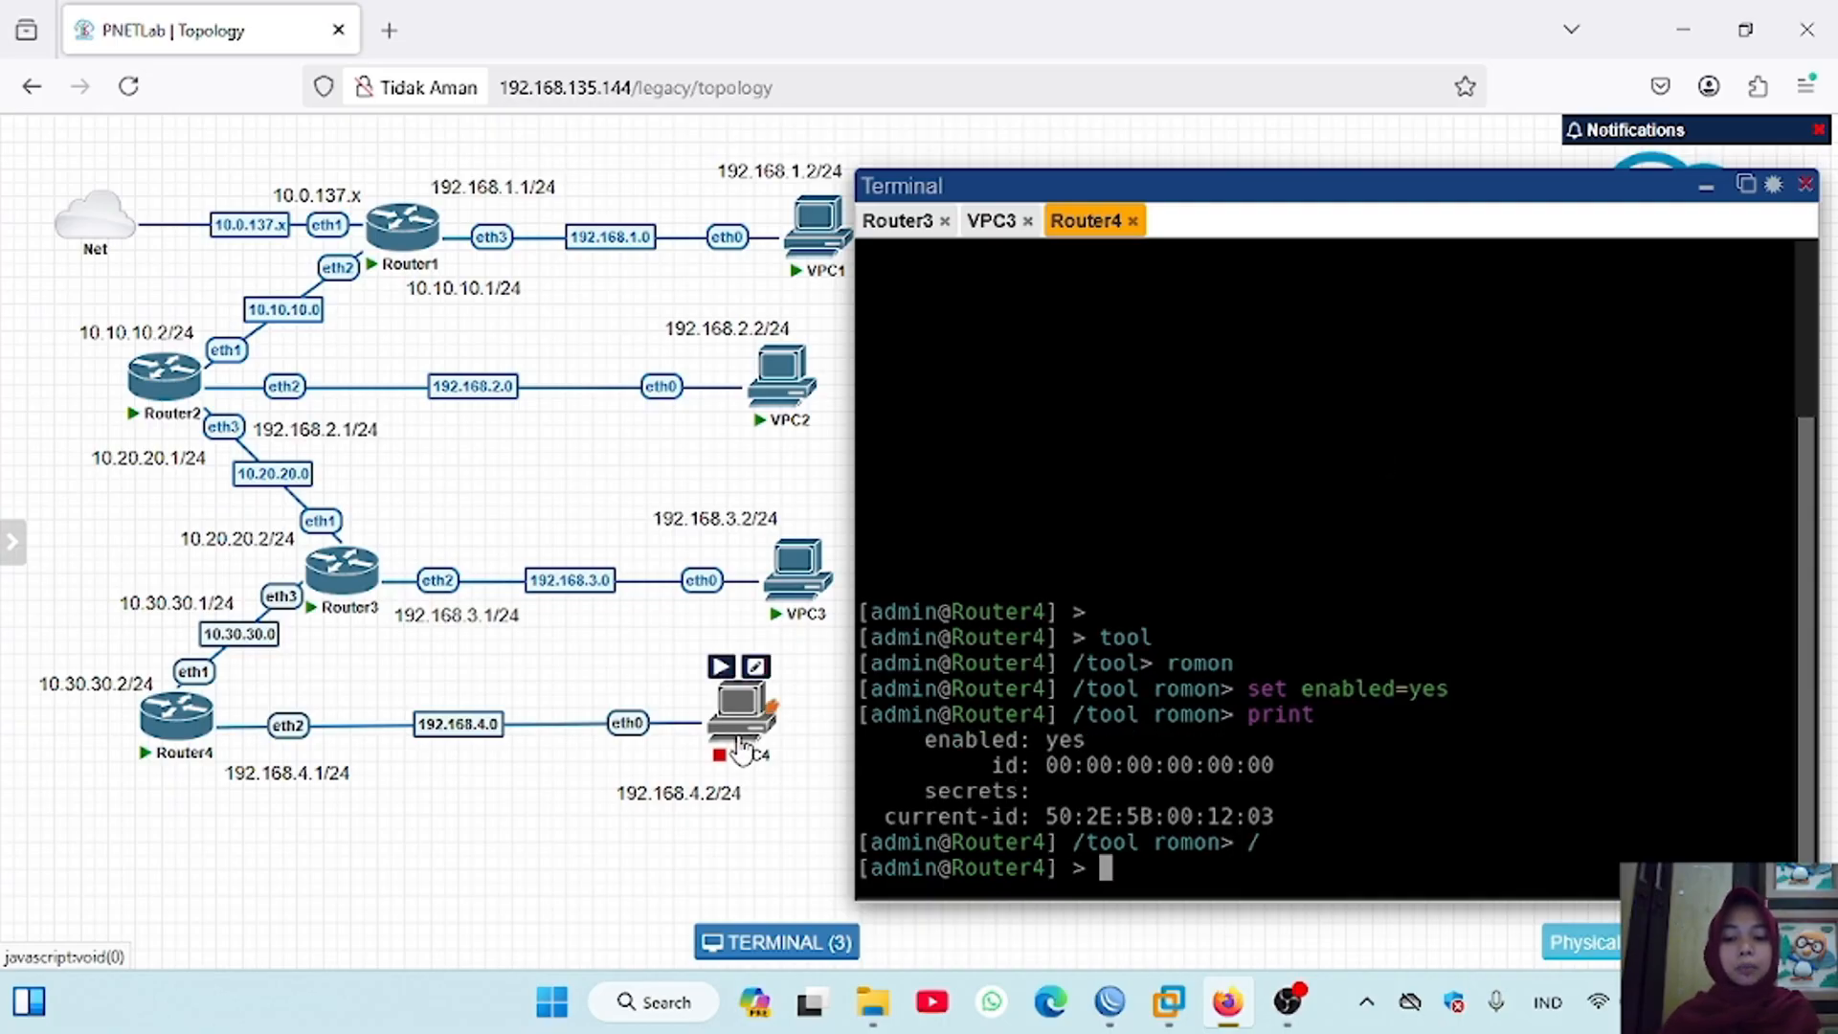
Step: Start VPC4, open its console and show its IP configuration
click(723, 668)
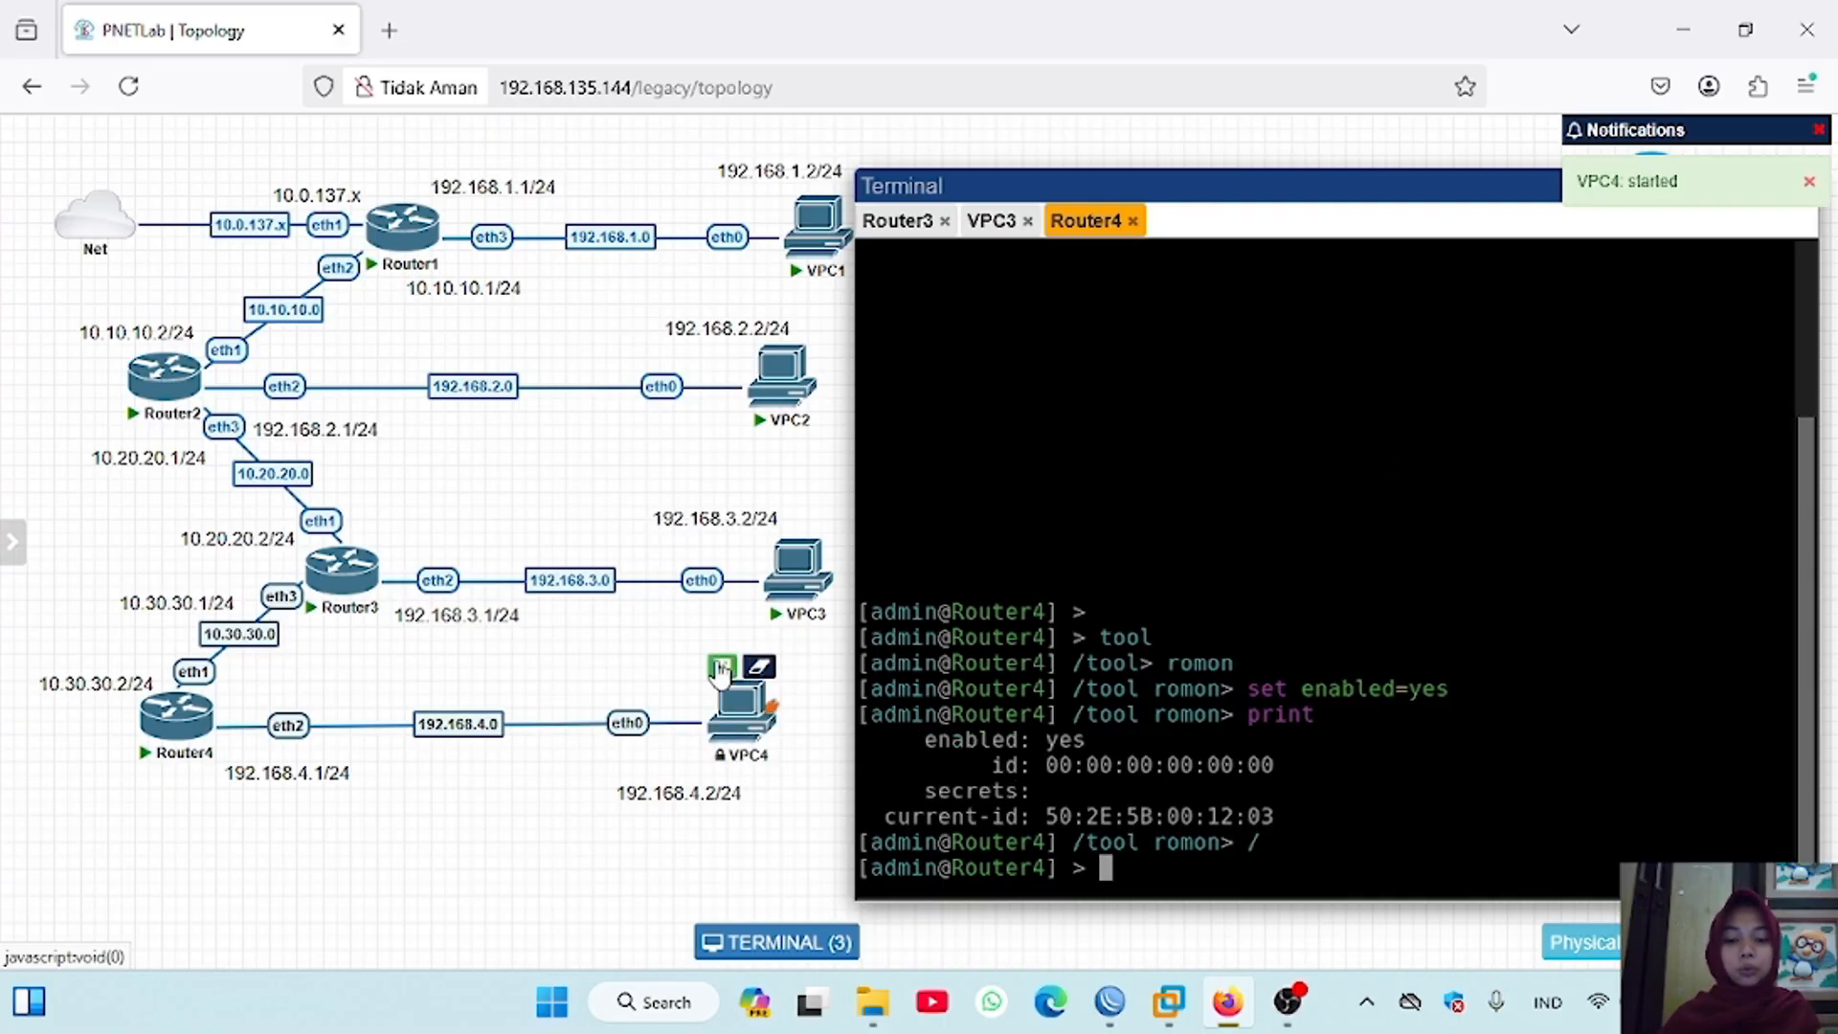
click(723, 668)
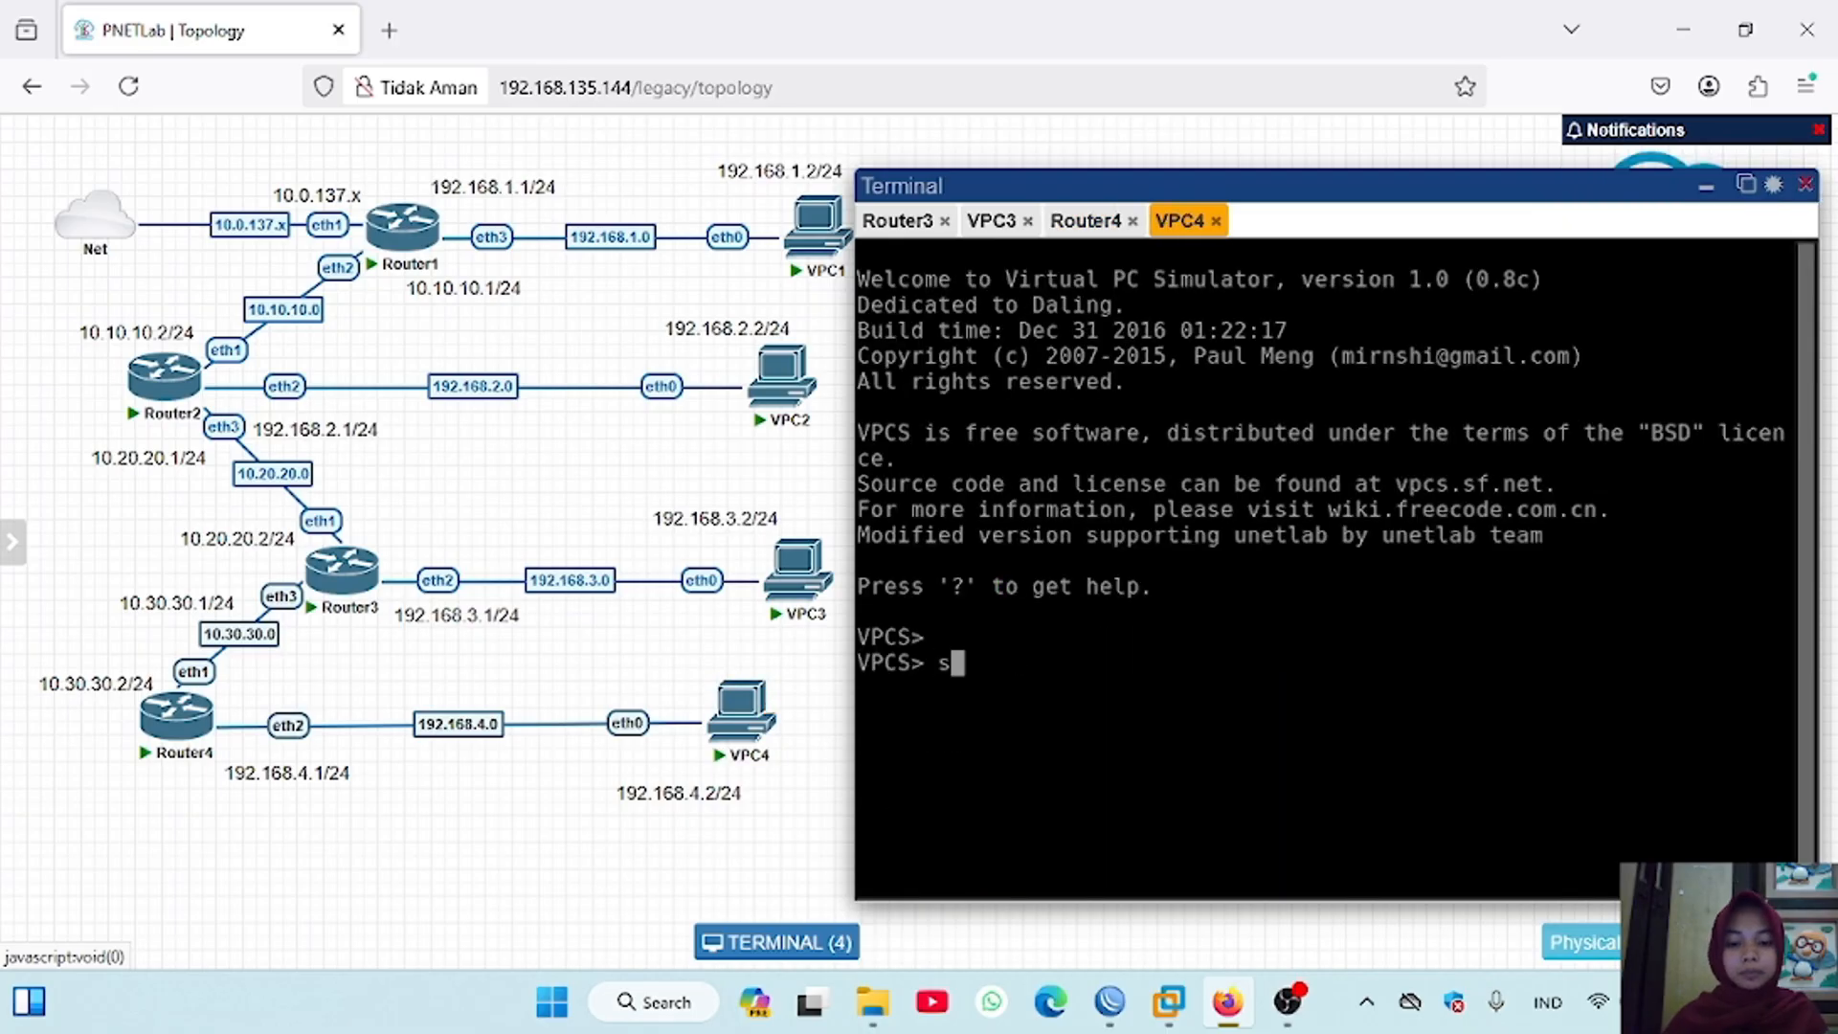
text(show ip)
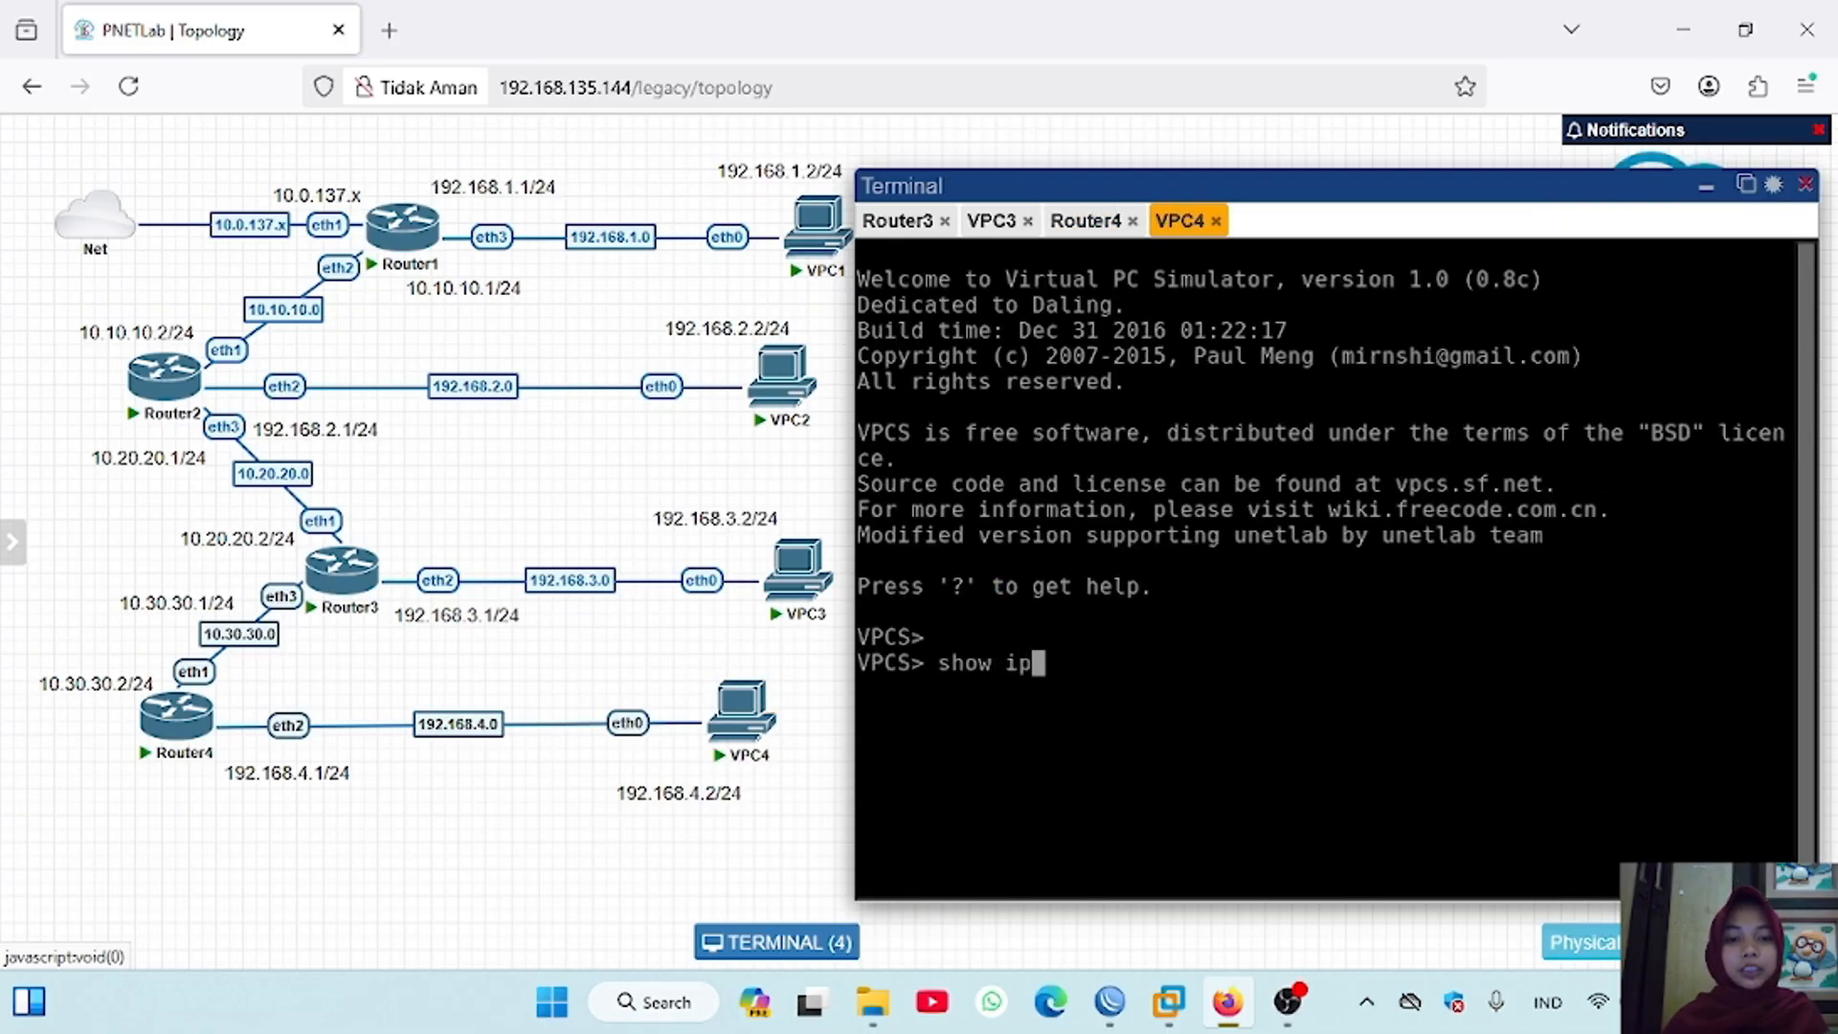
key(Return)
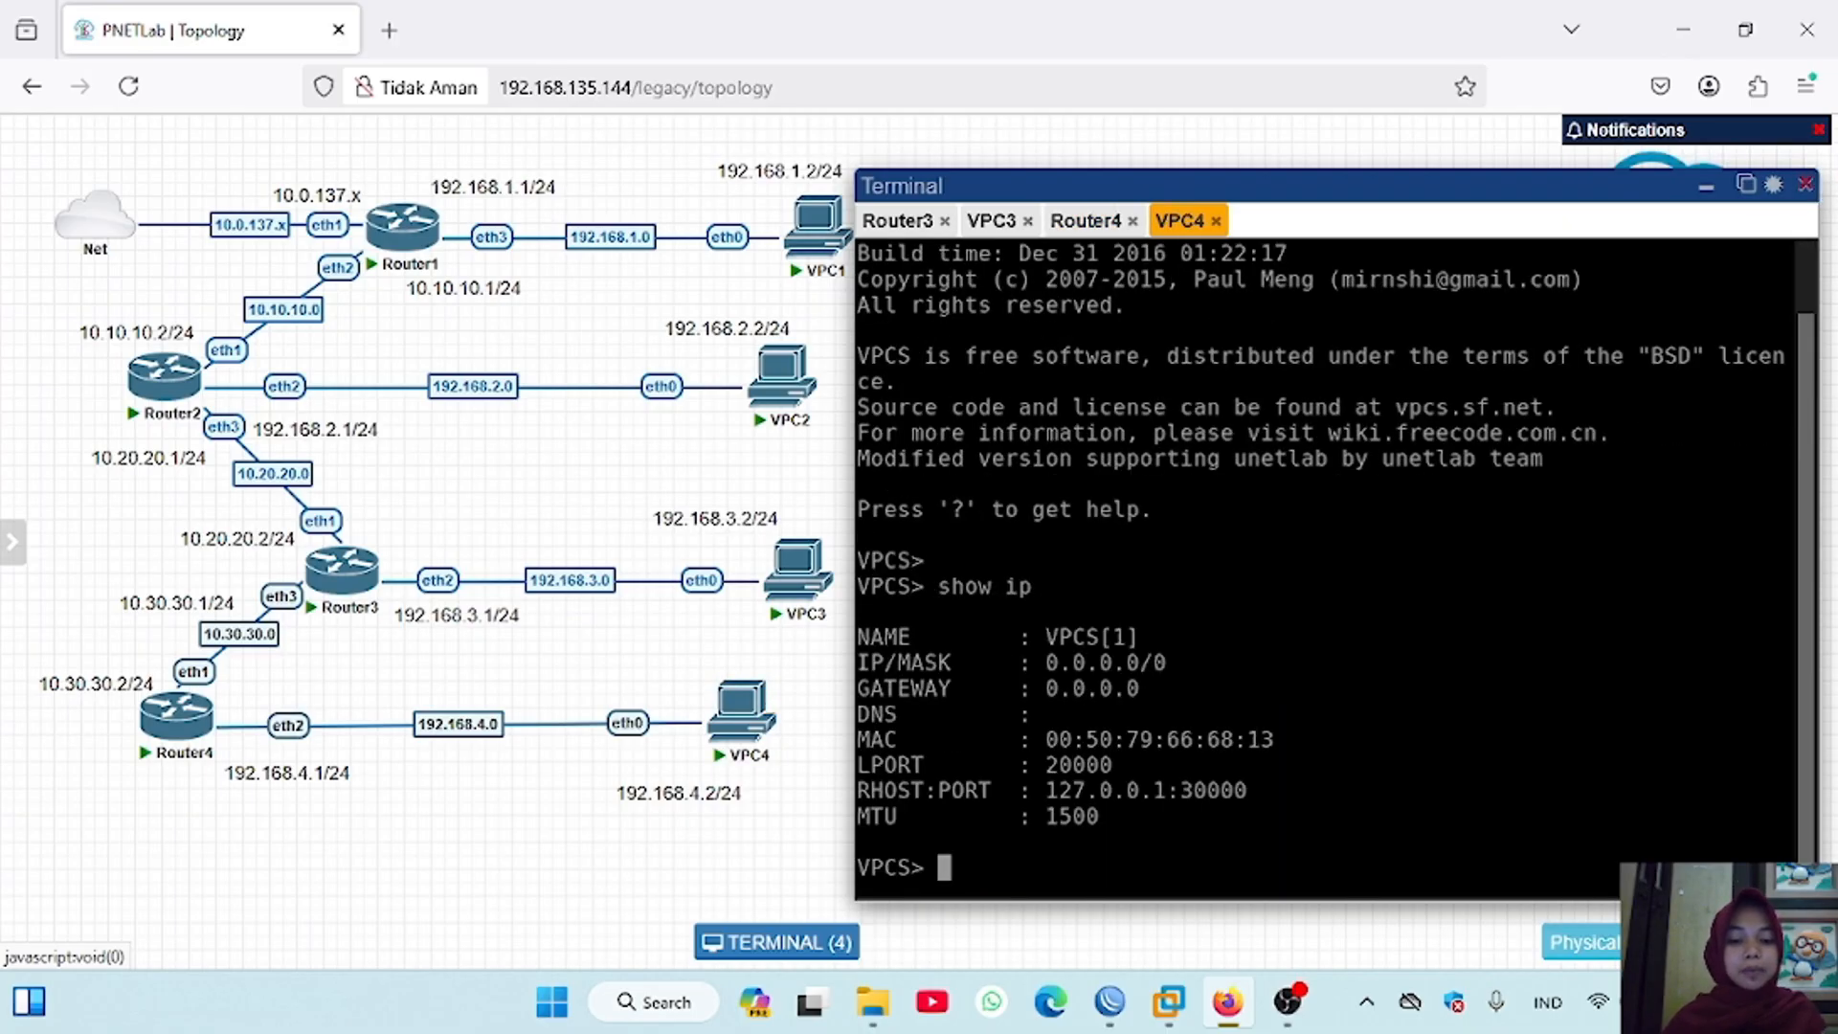
Step: Assign VPC4 the address 192.168.4.2/24 with gateway 192.168.4.1/24, and show its IP configuration again
key(Return)
text(ip 192)
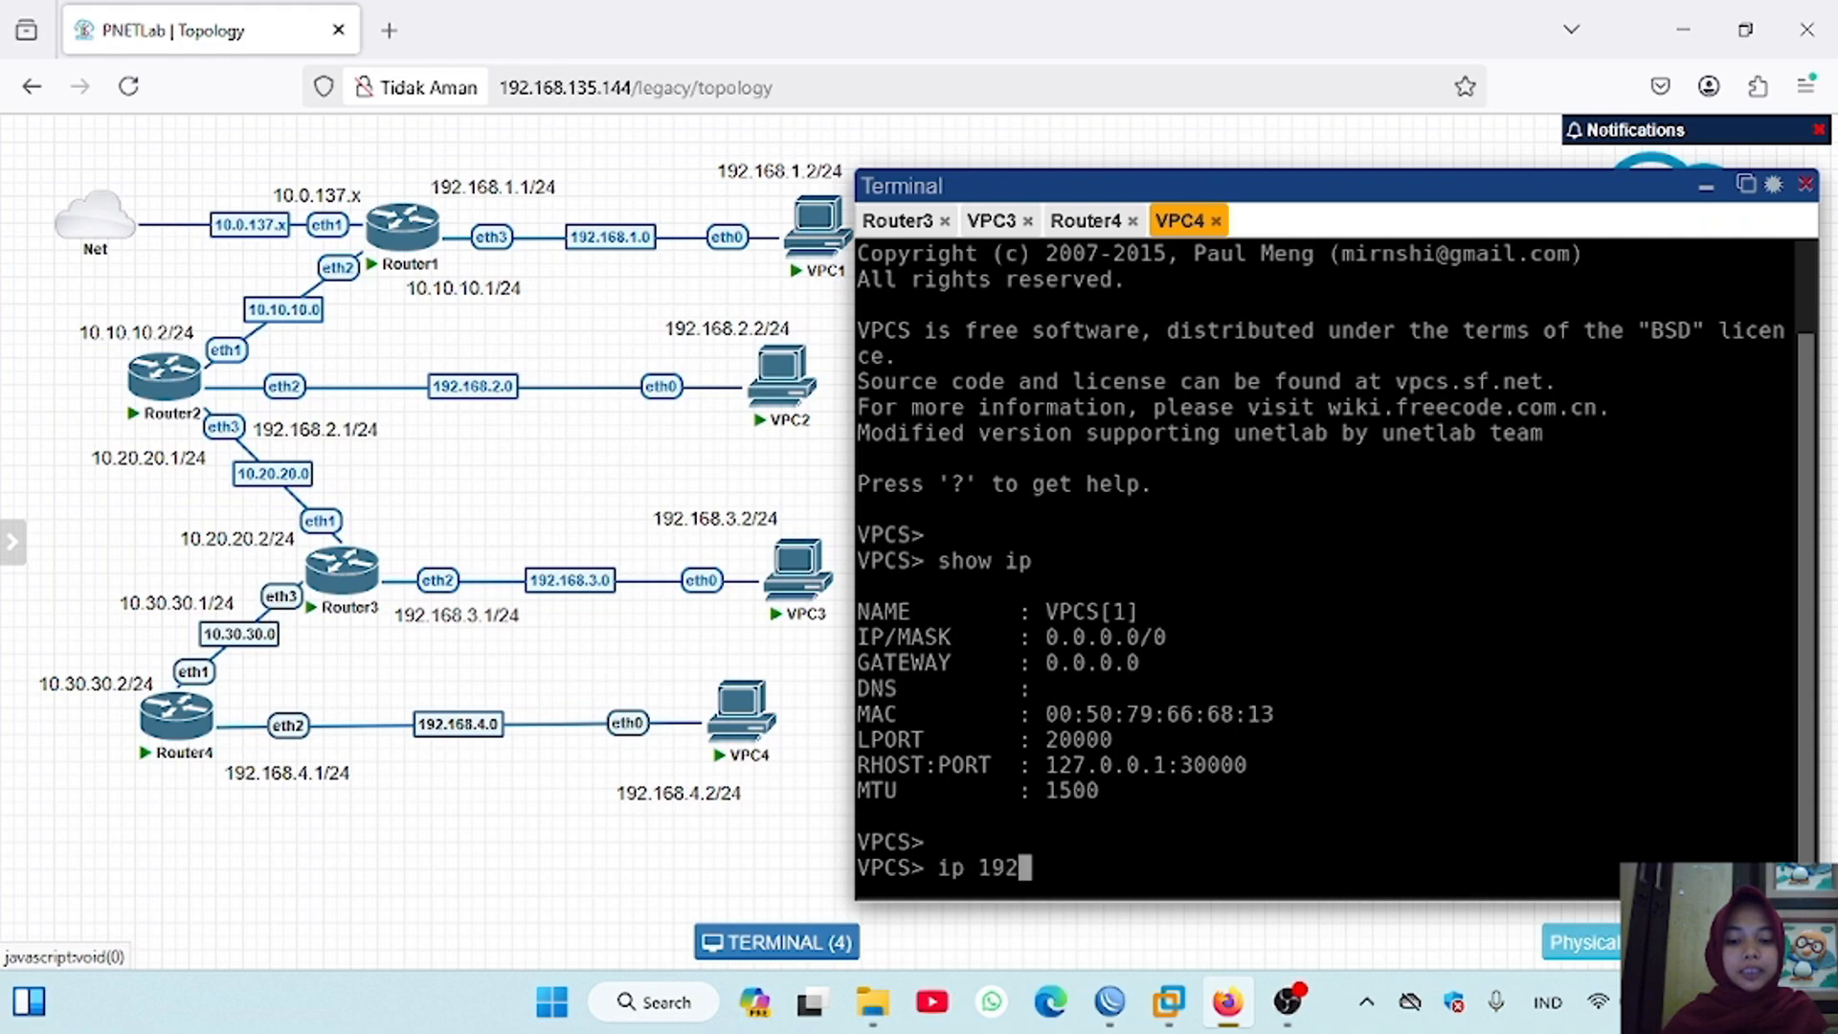
text(.168)
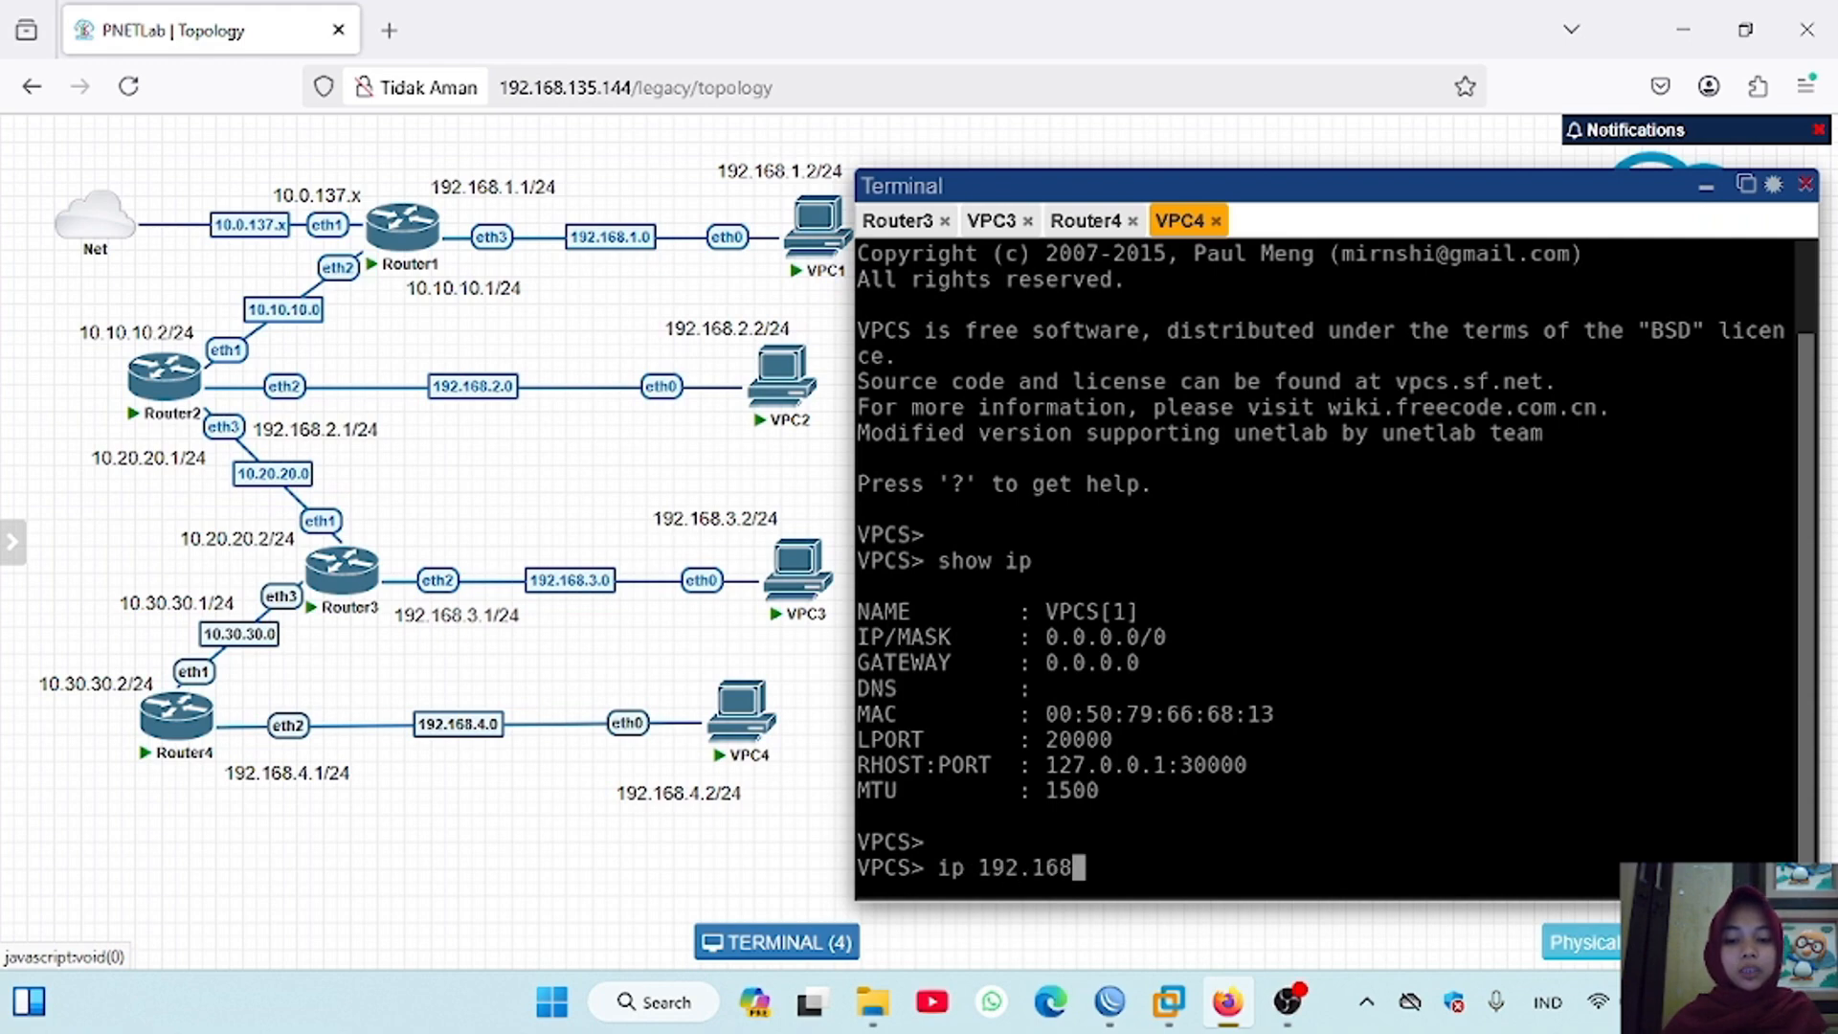
text(.4.2)
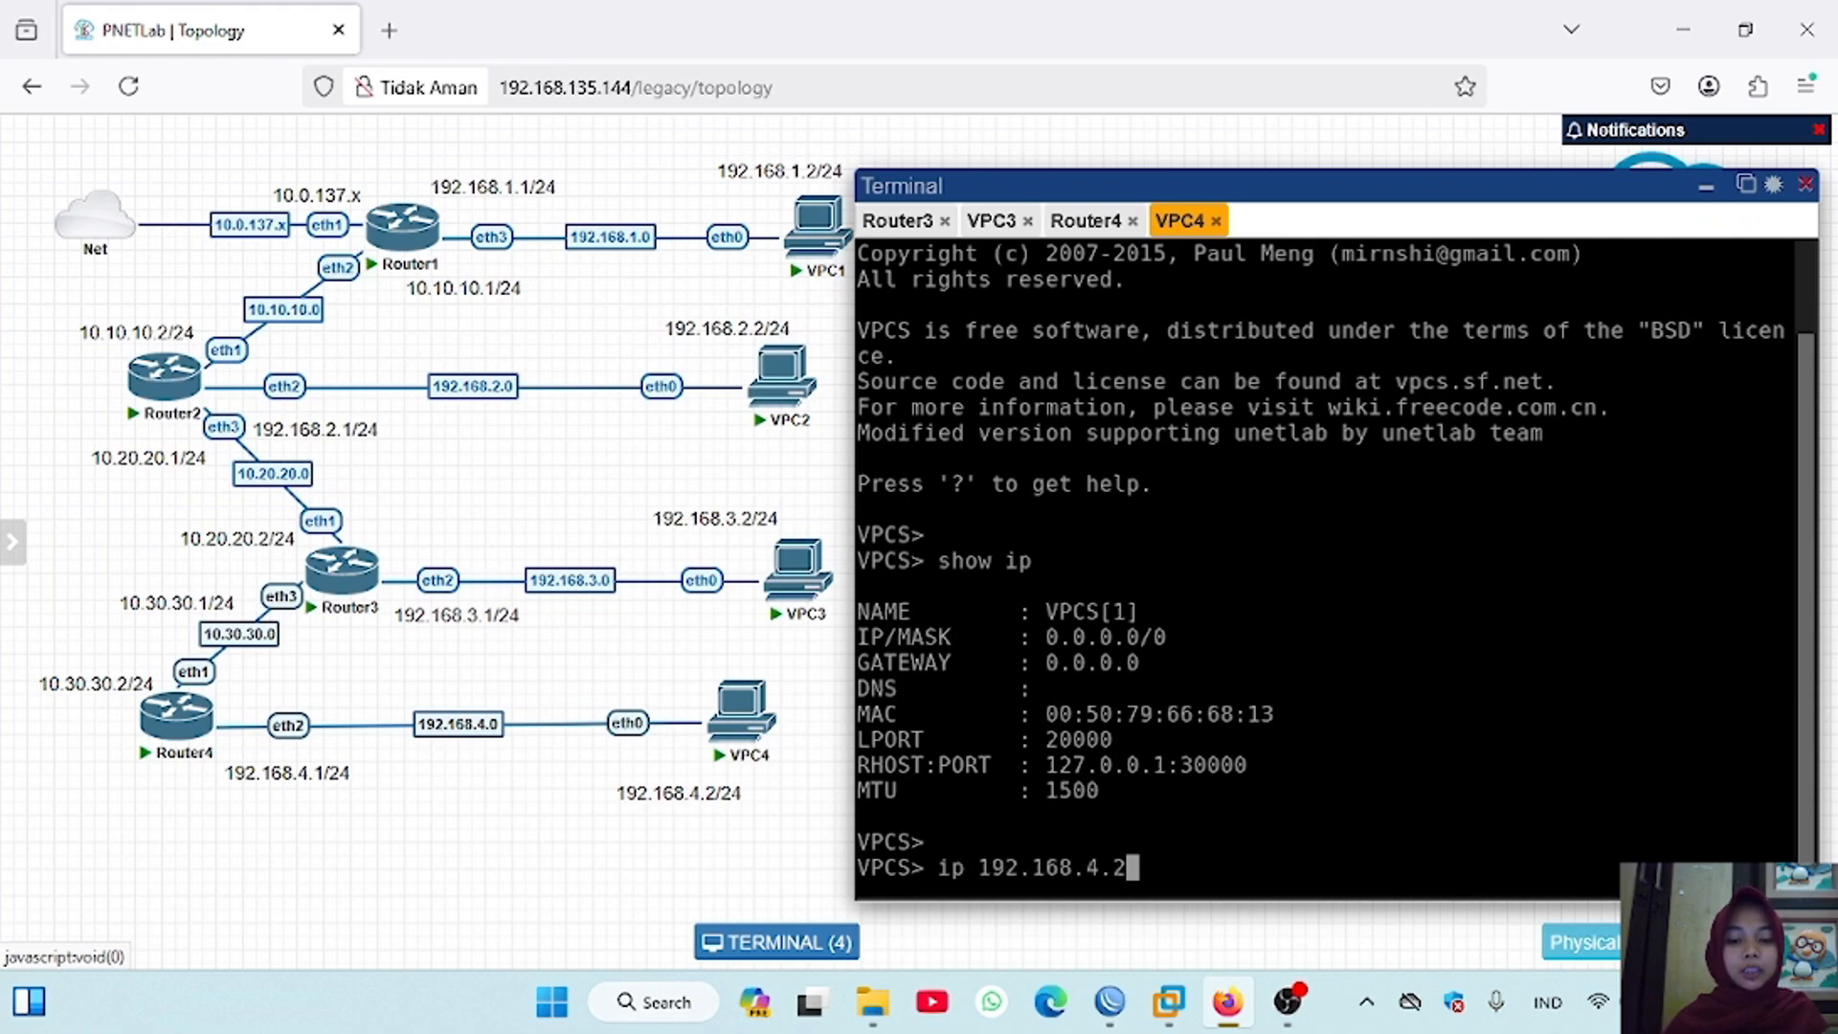
text(/24 192.16)
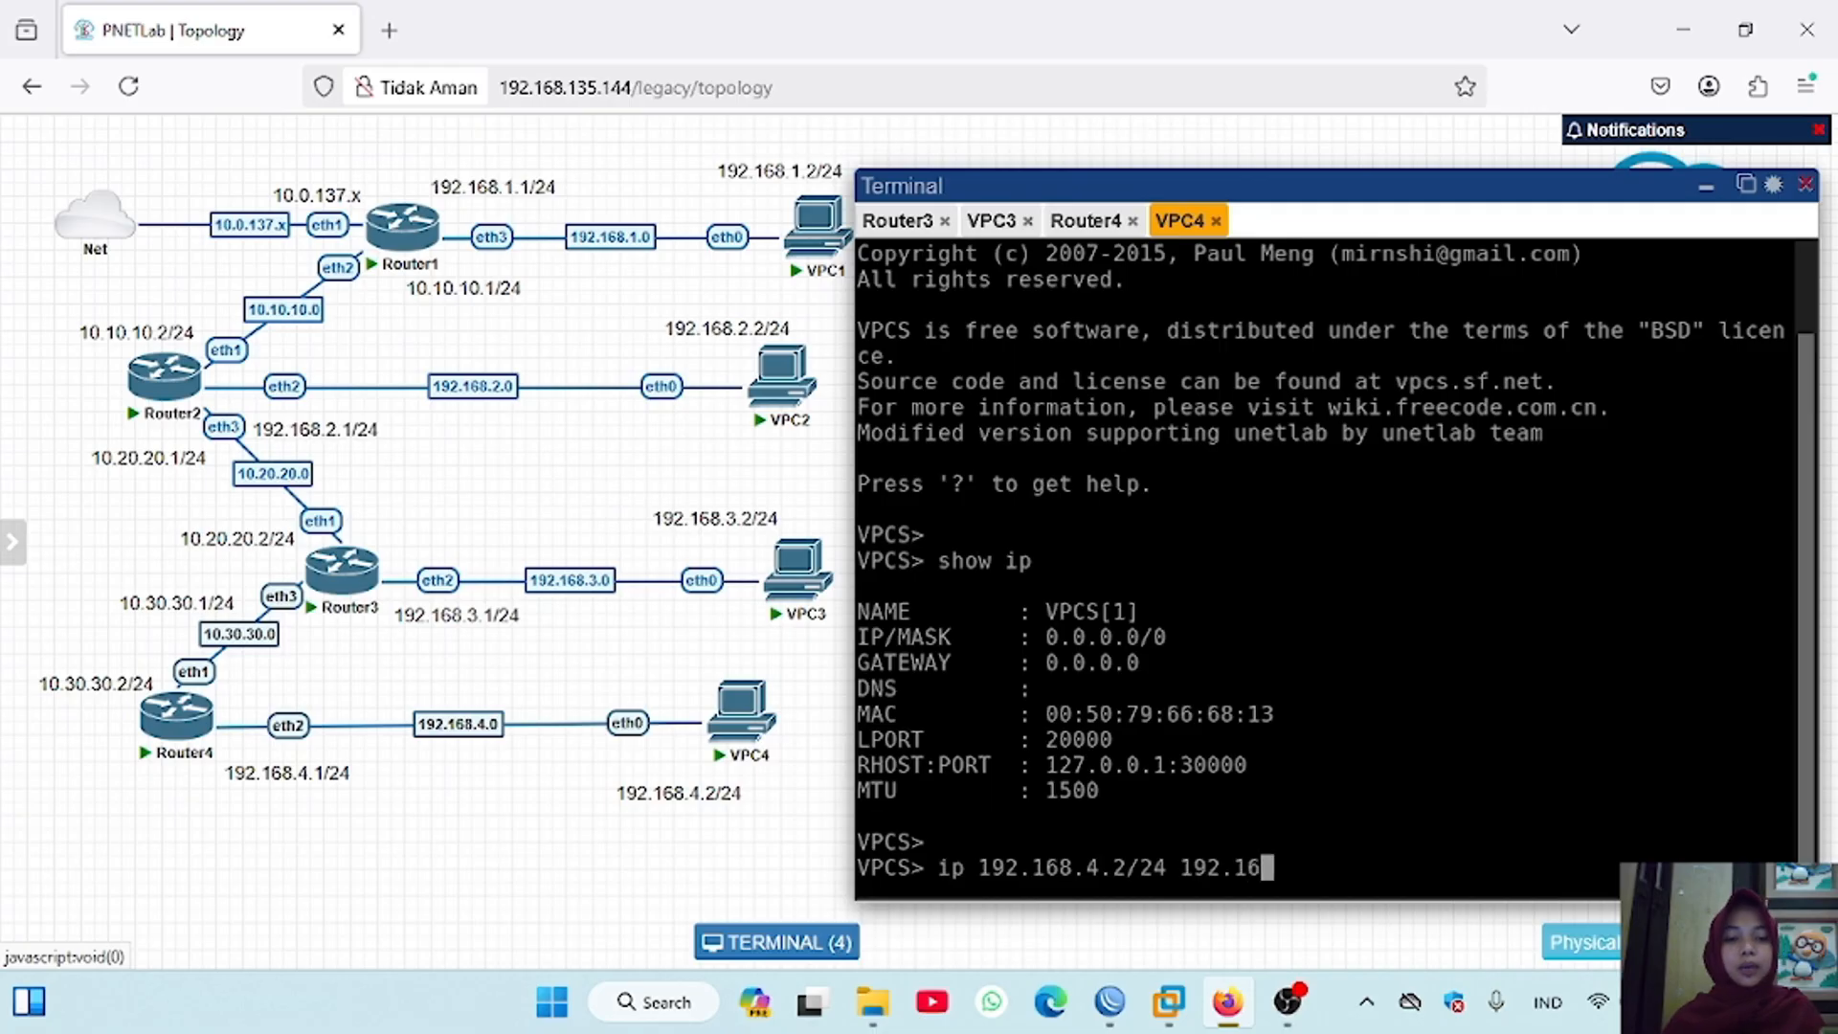
text(8.)
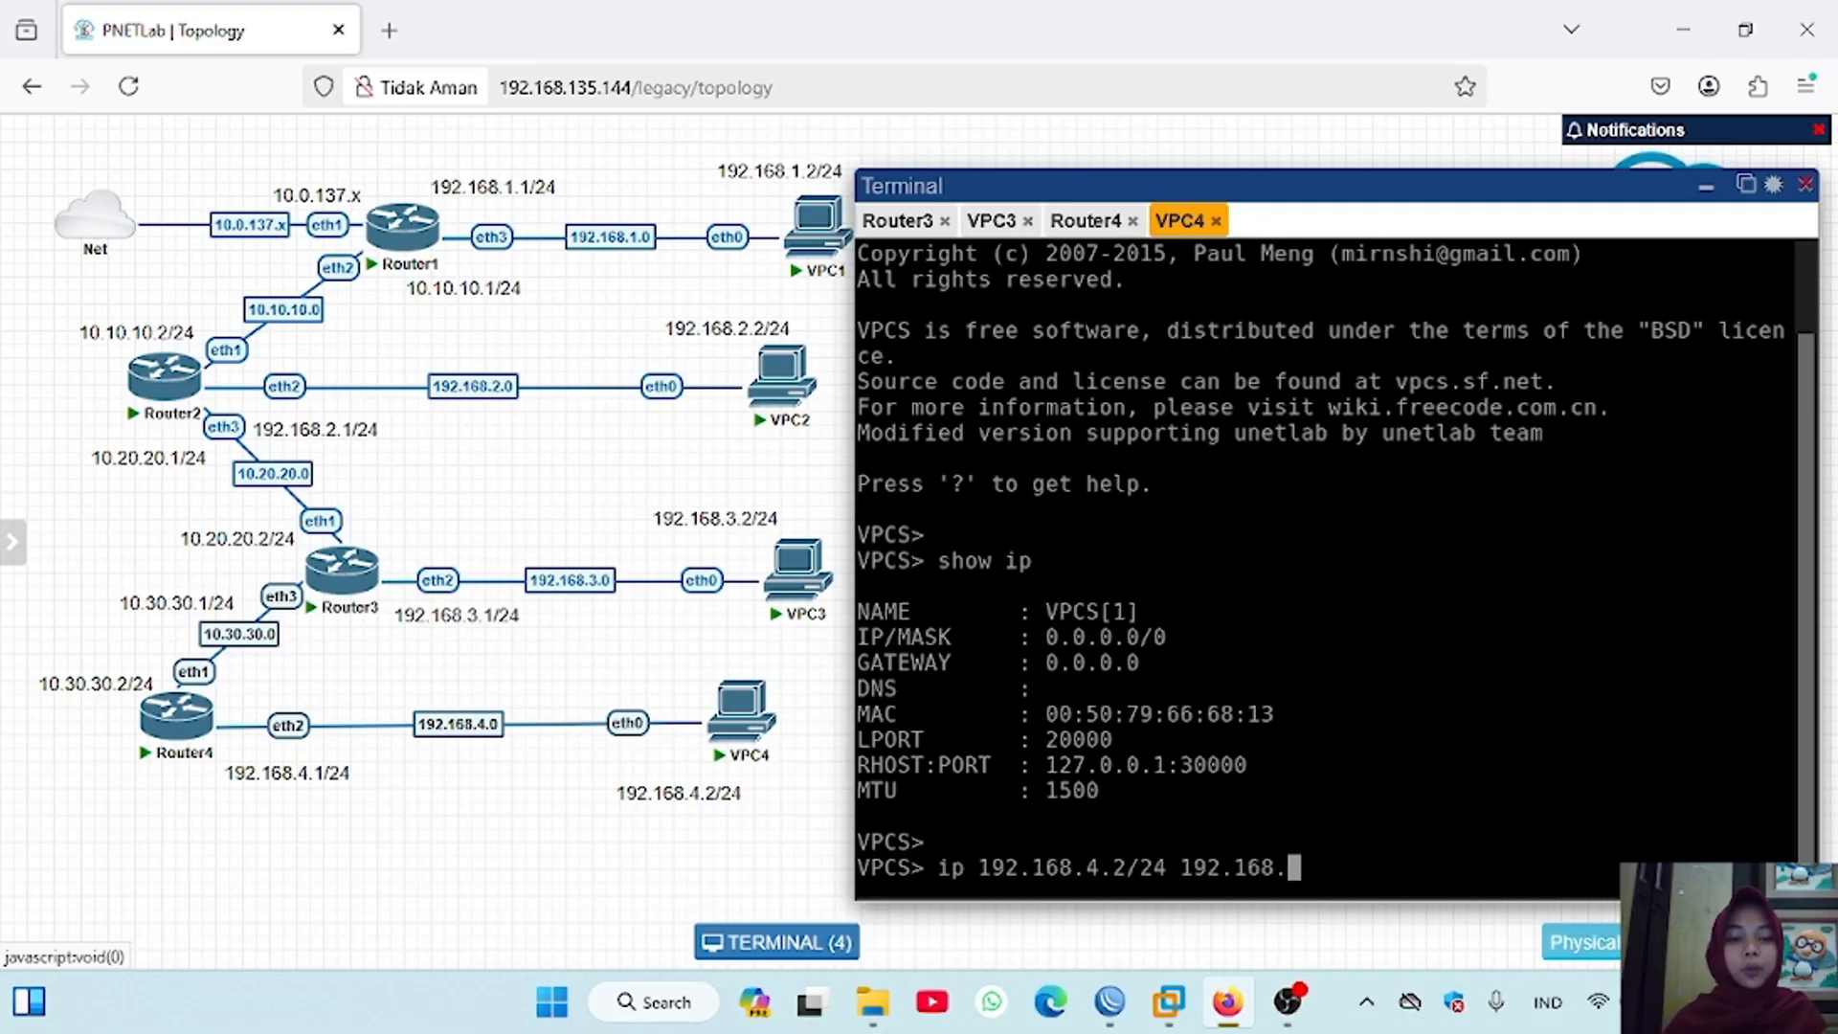
text(4.1/24)
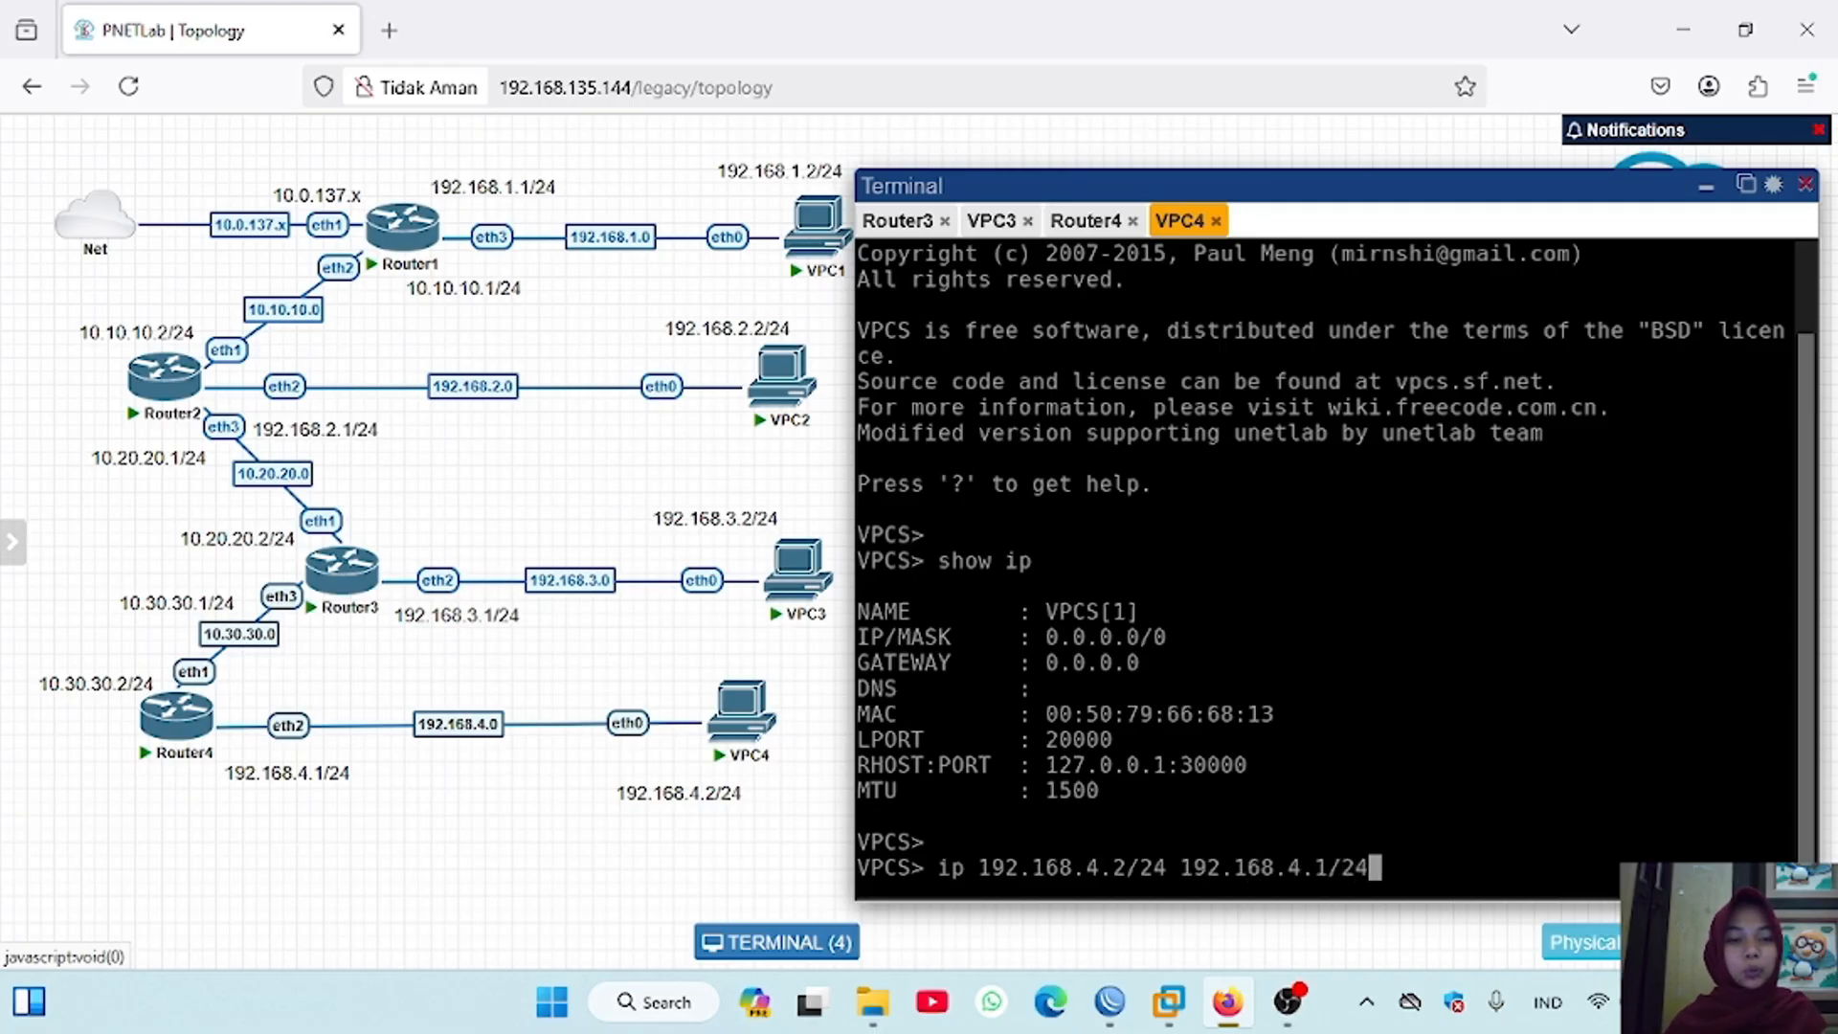
key(Return)
text(show ip)
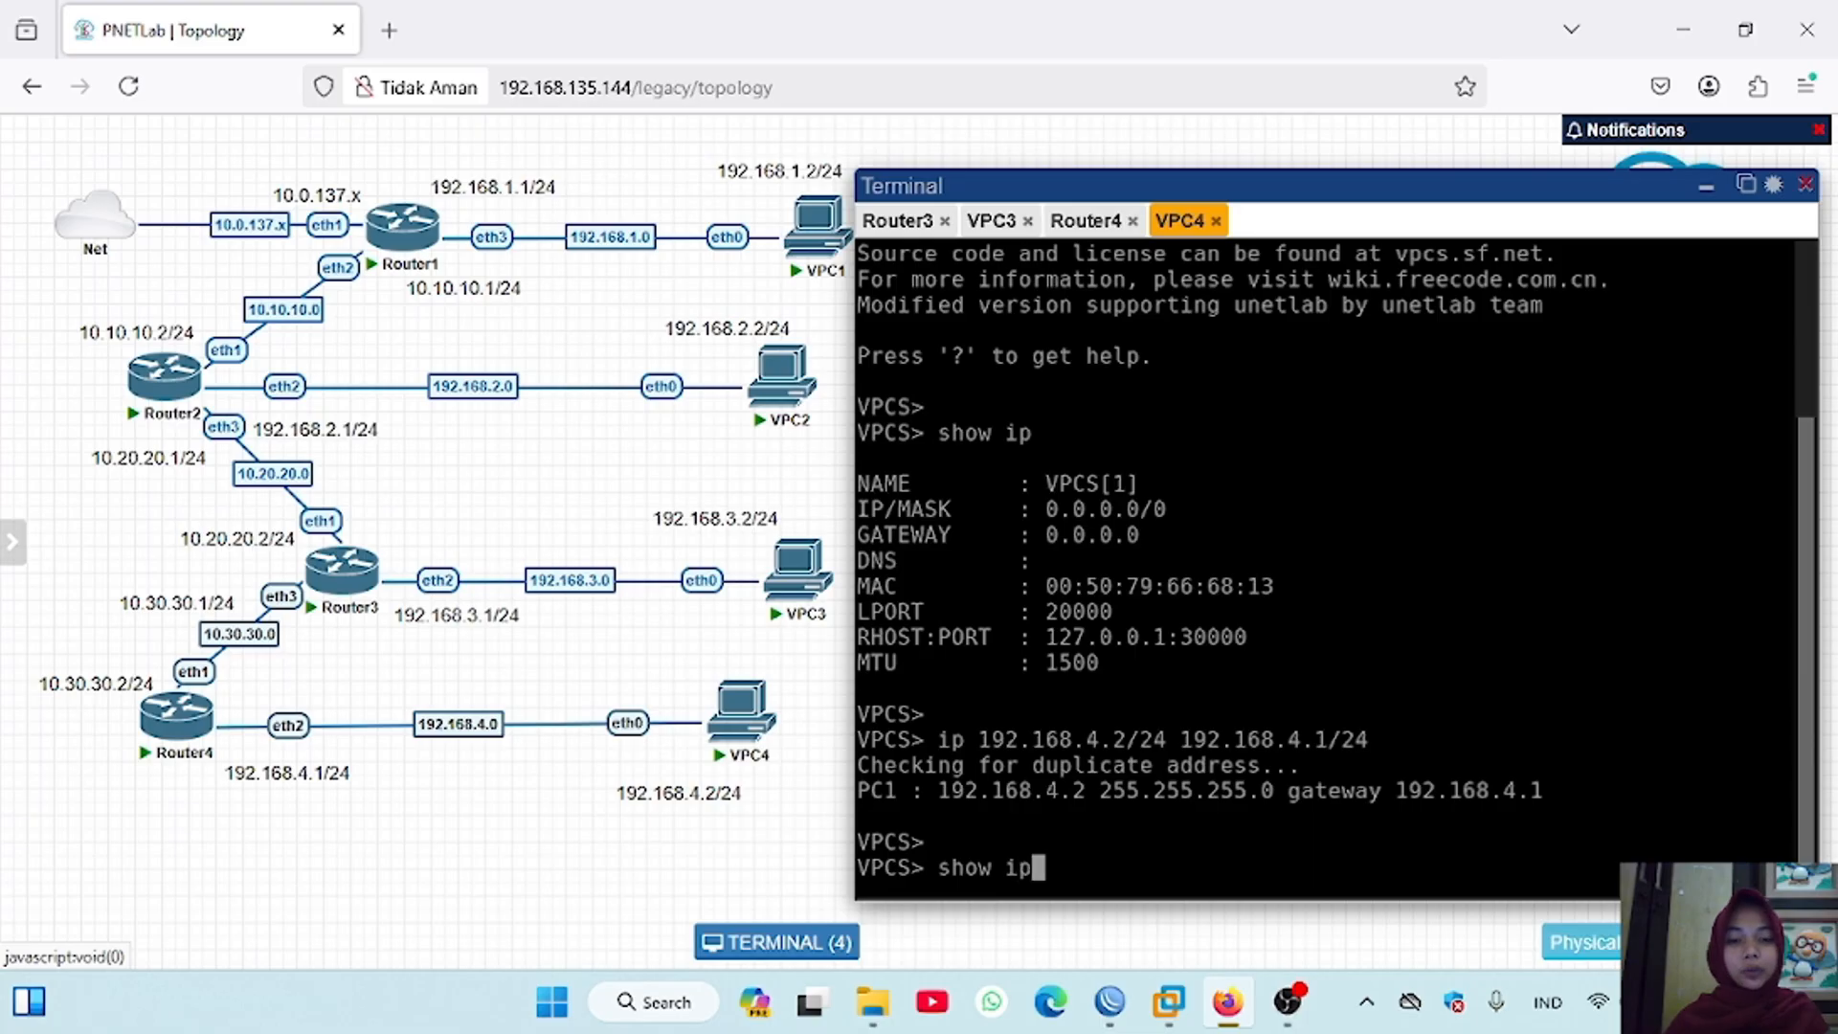
key(Return)
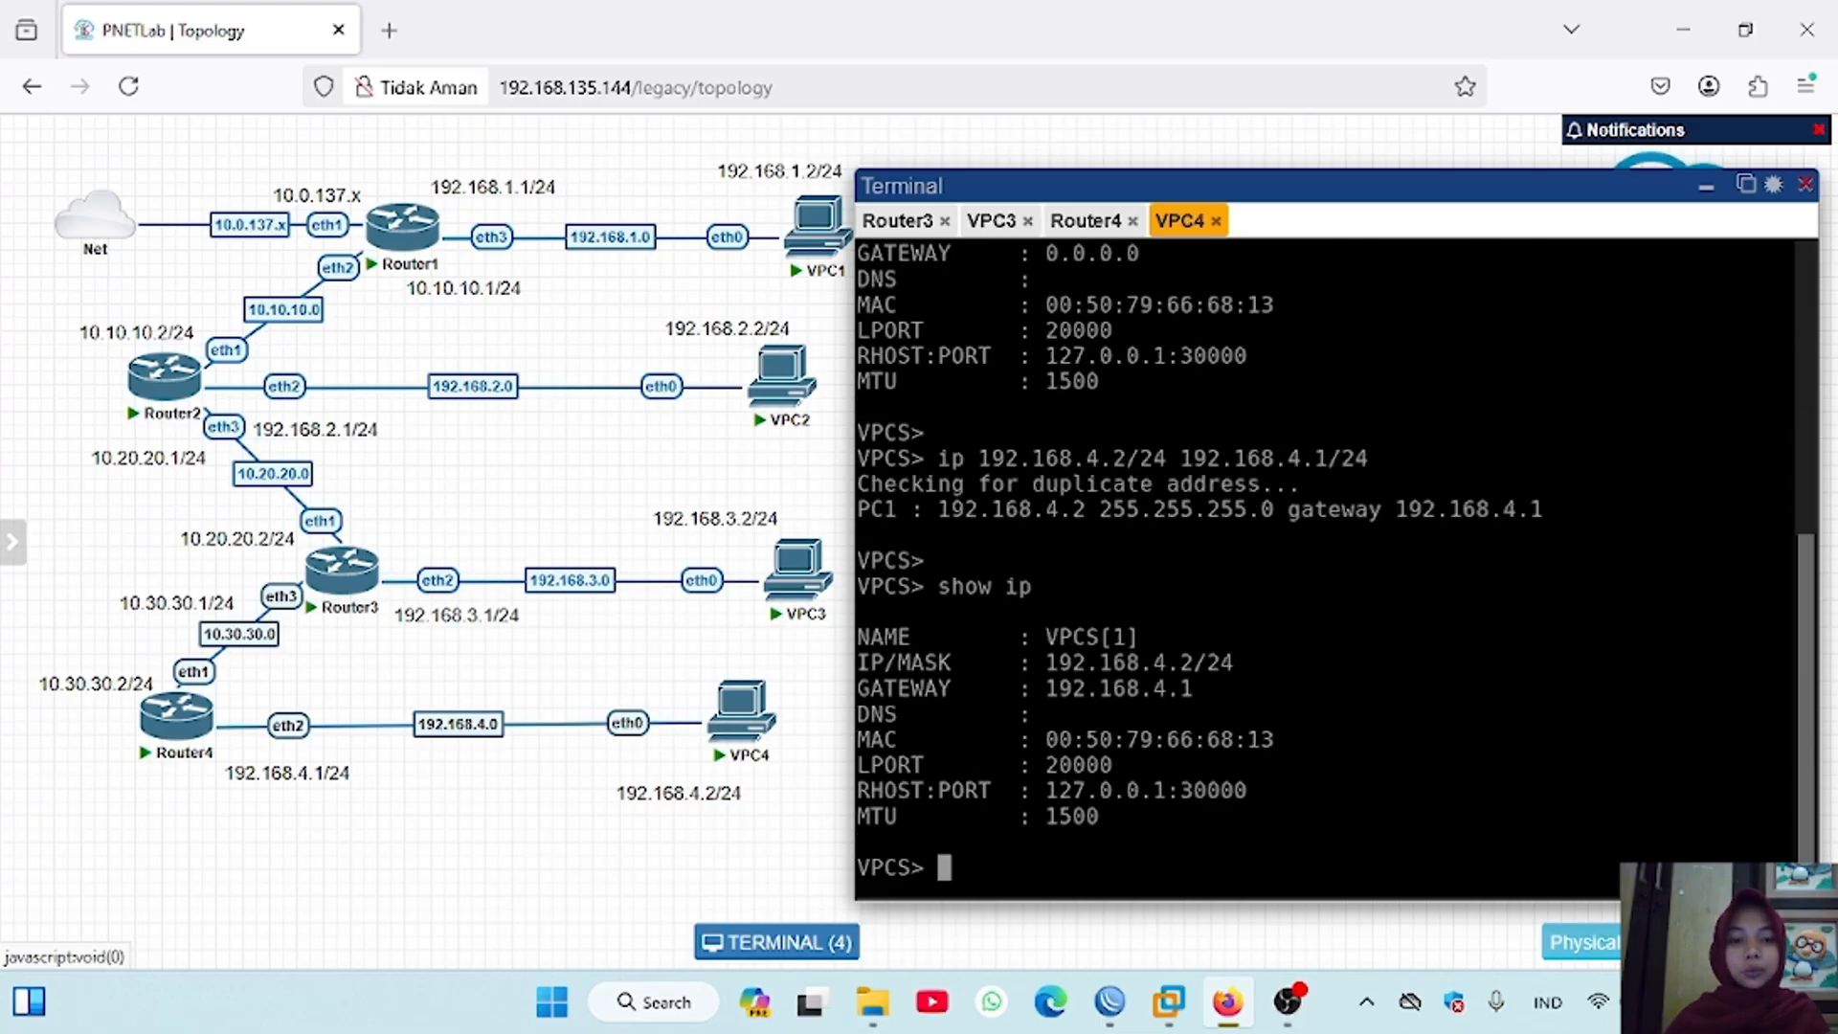
Step: Switch to Router3's WinBox session and close the route list to get back to its address list
click(1110, 1003)
click(1364, 866)
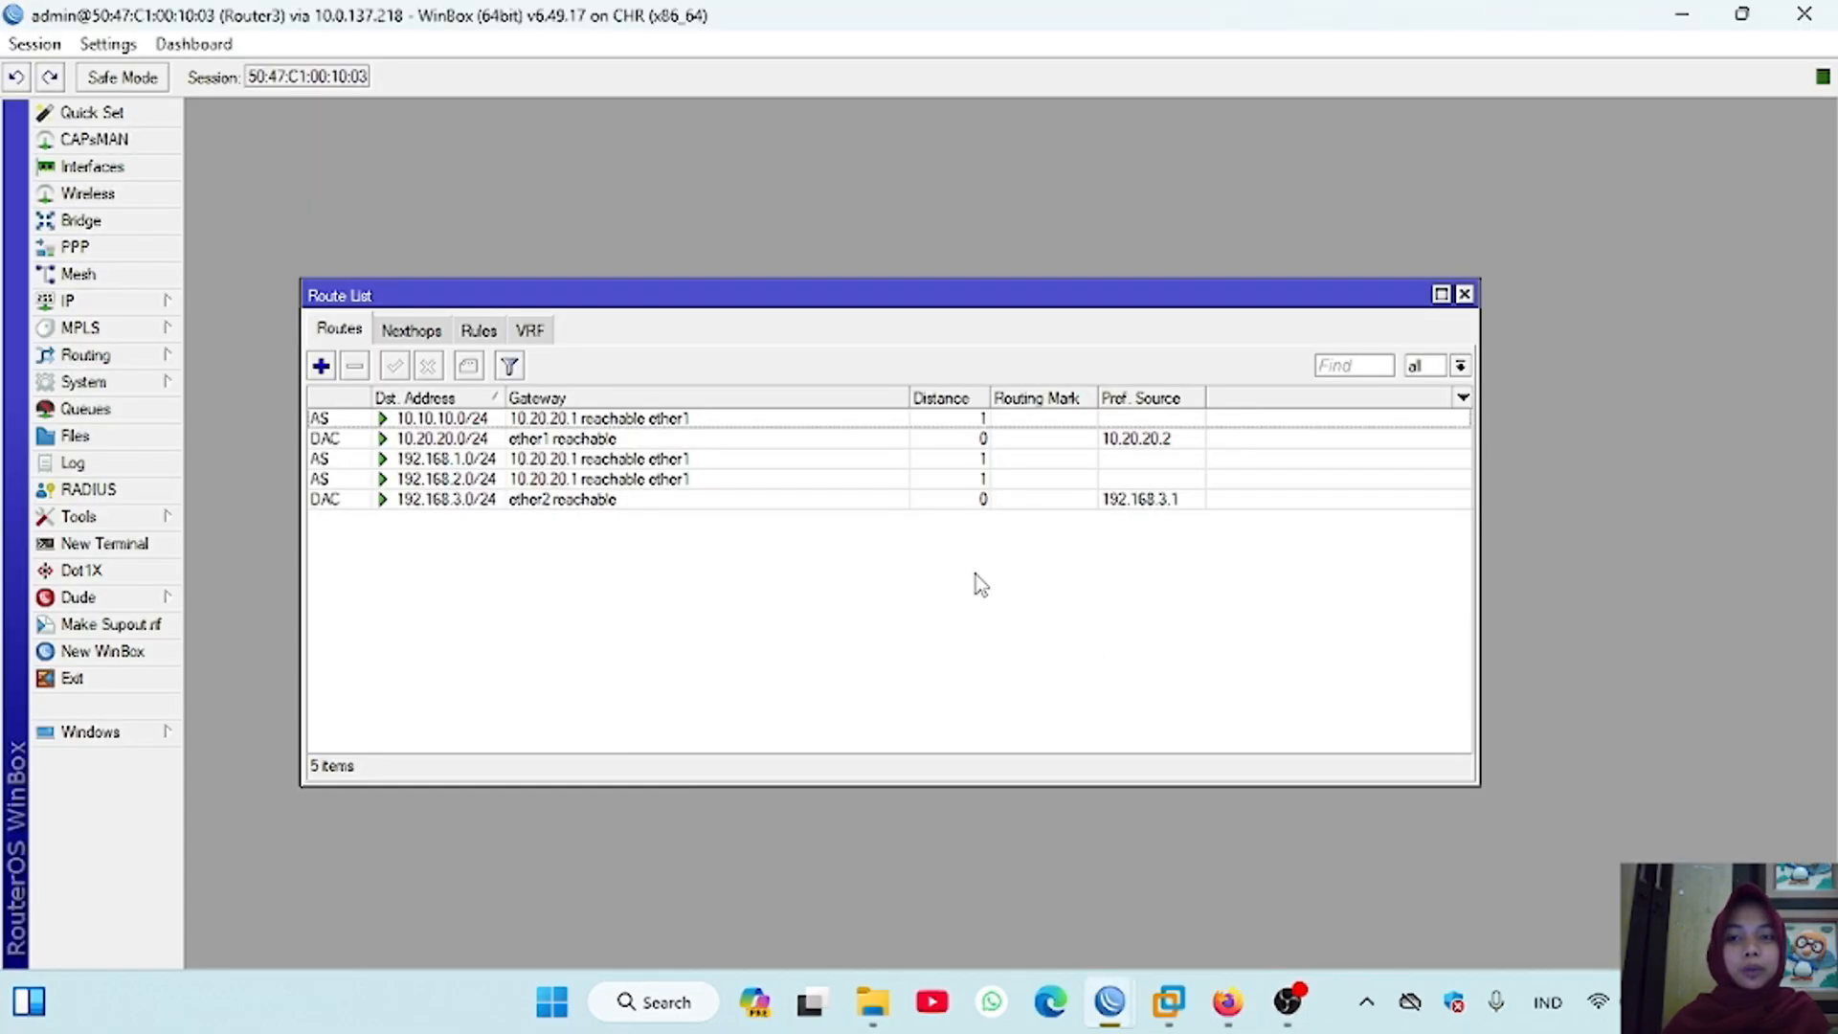
click(1464, 294)
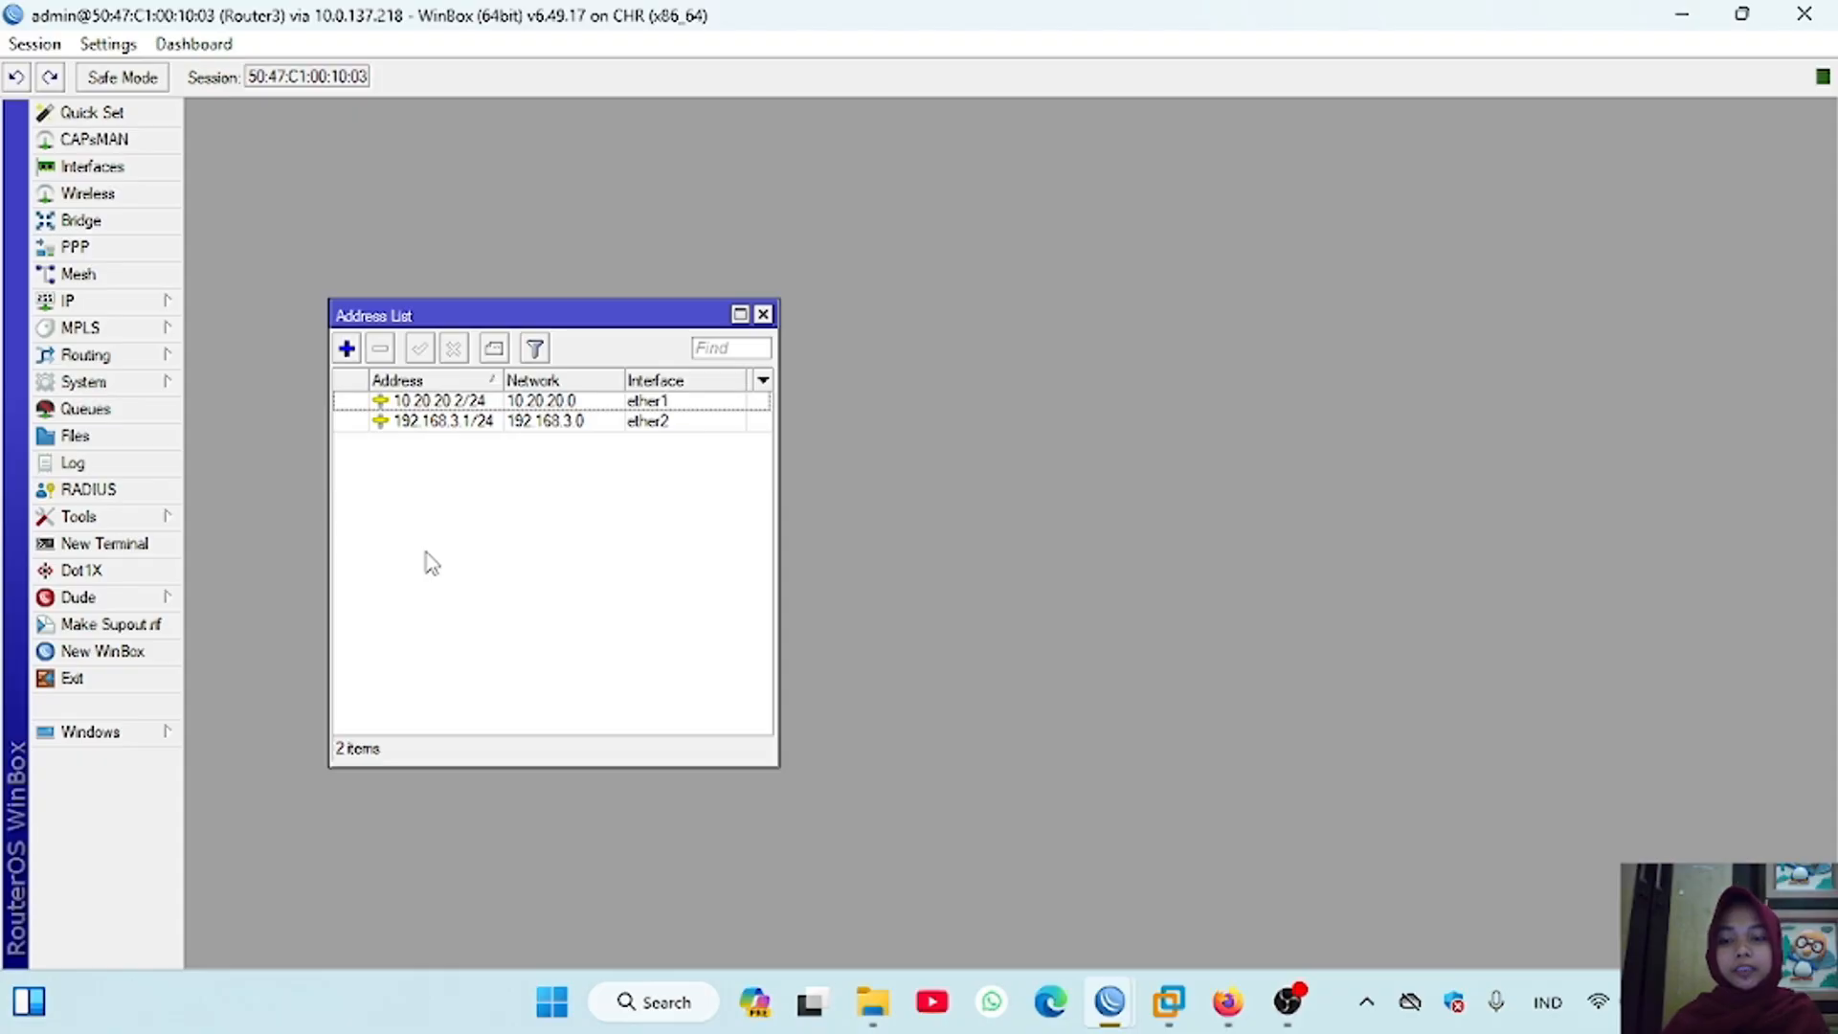
Step: Add the address 10.30.30.1/24 on interface ether3 of Router3
click(347, 348)
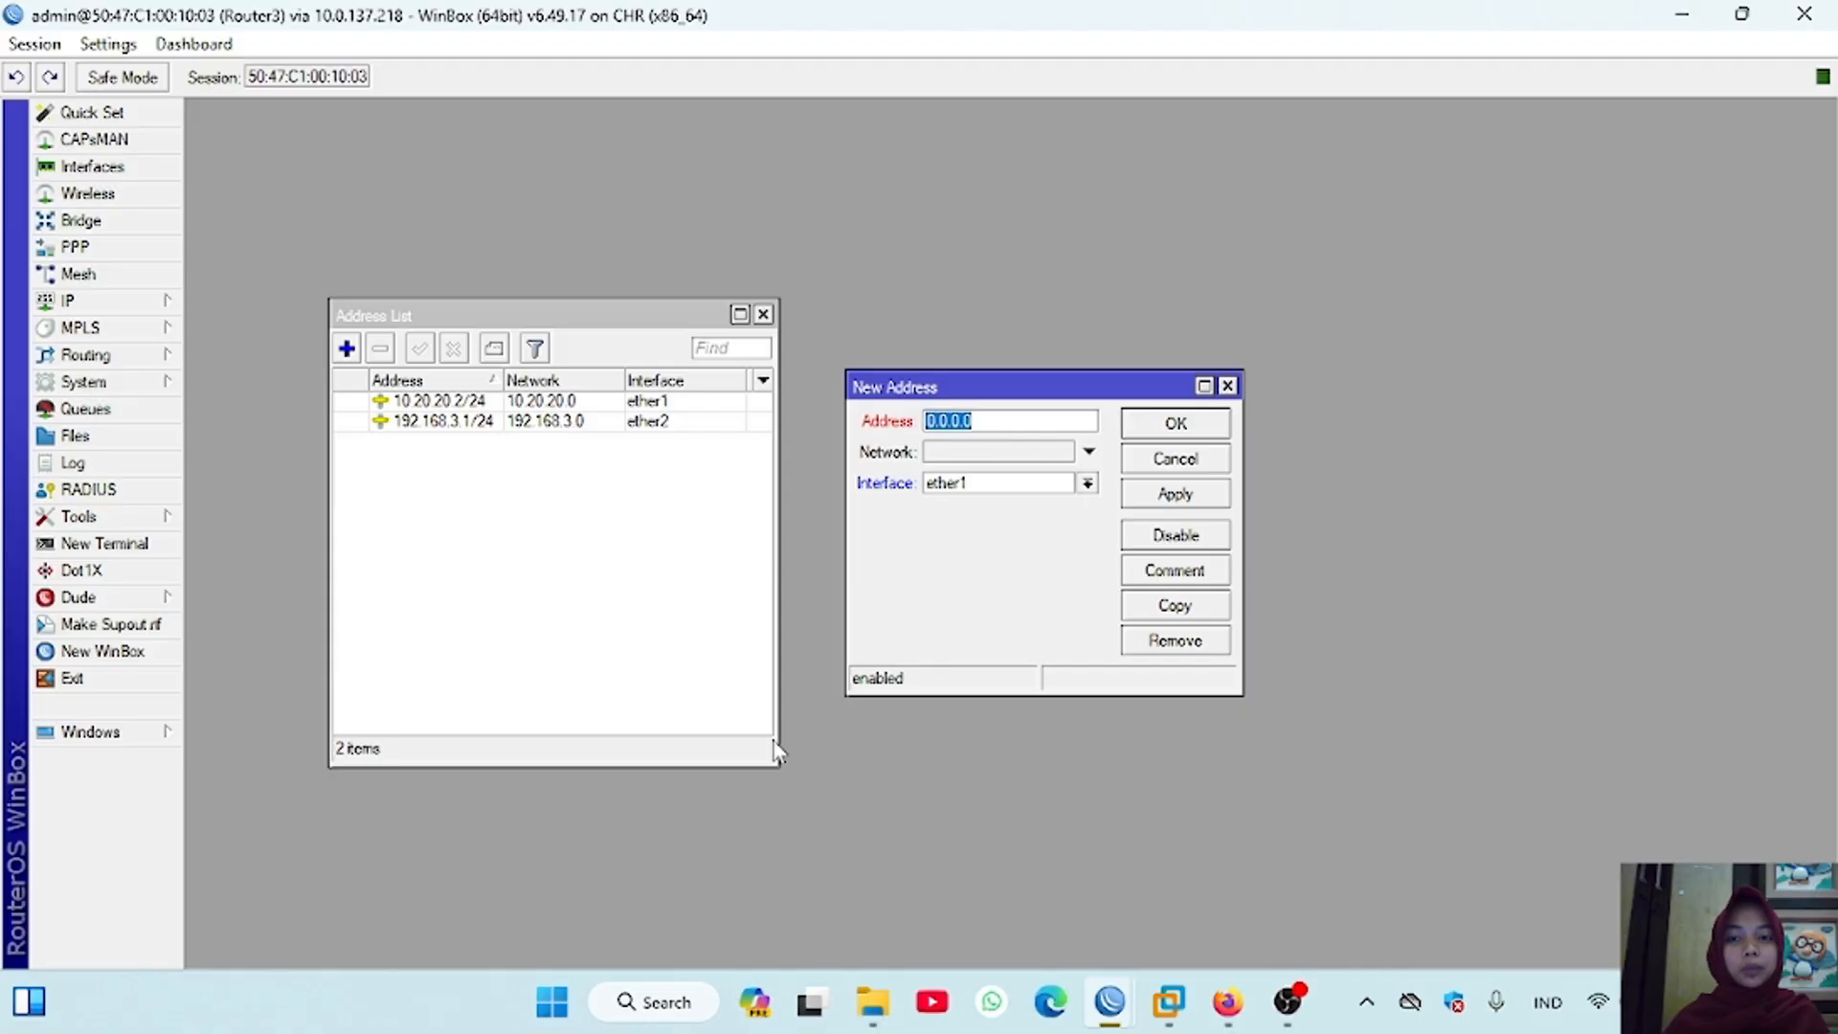
text(10.30.3)
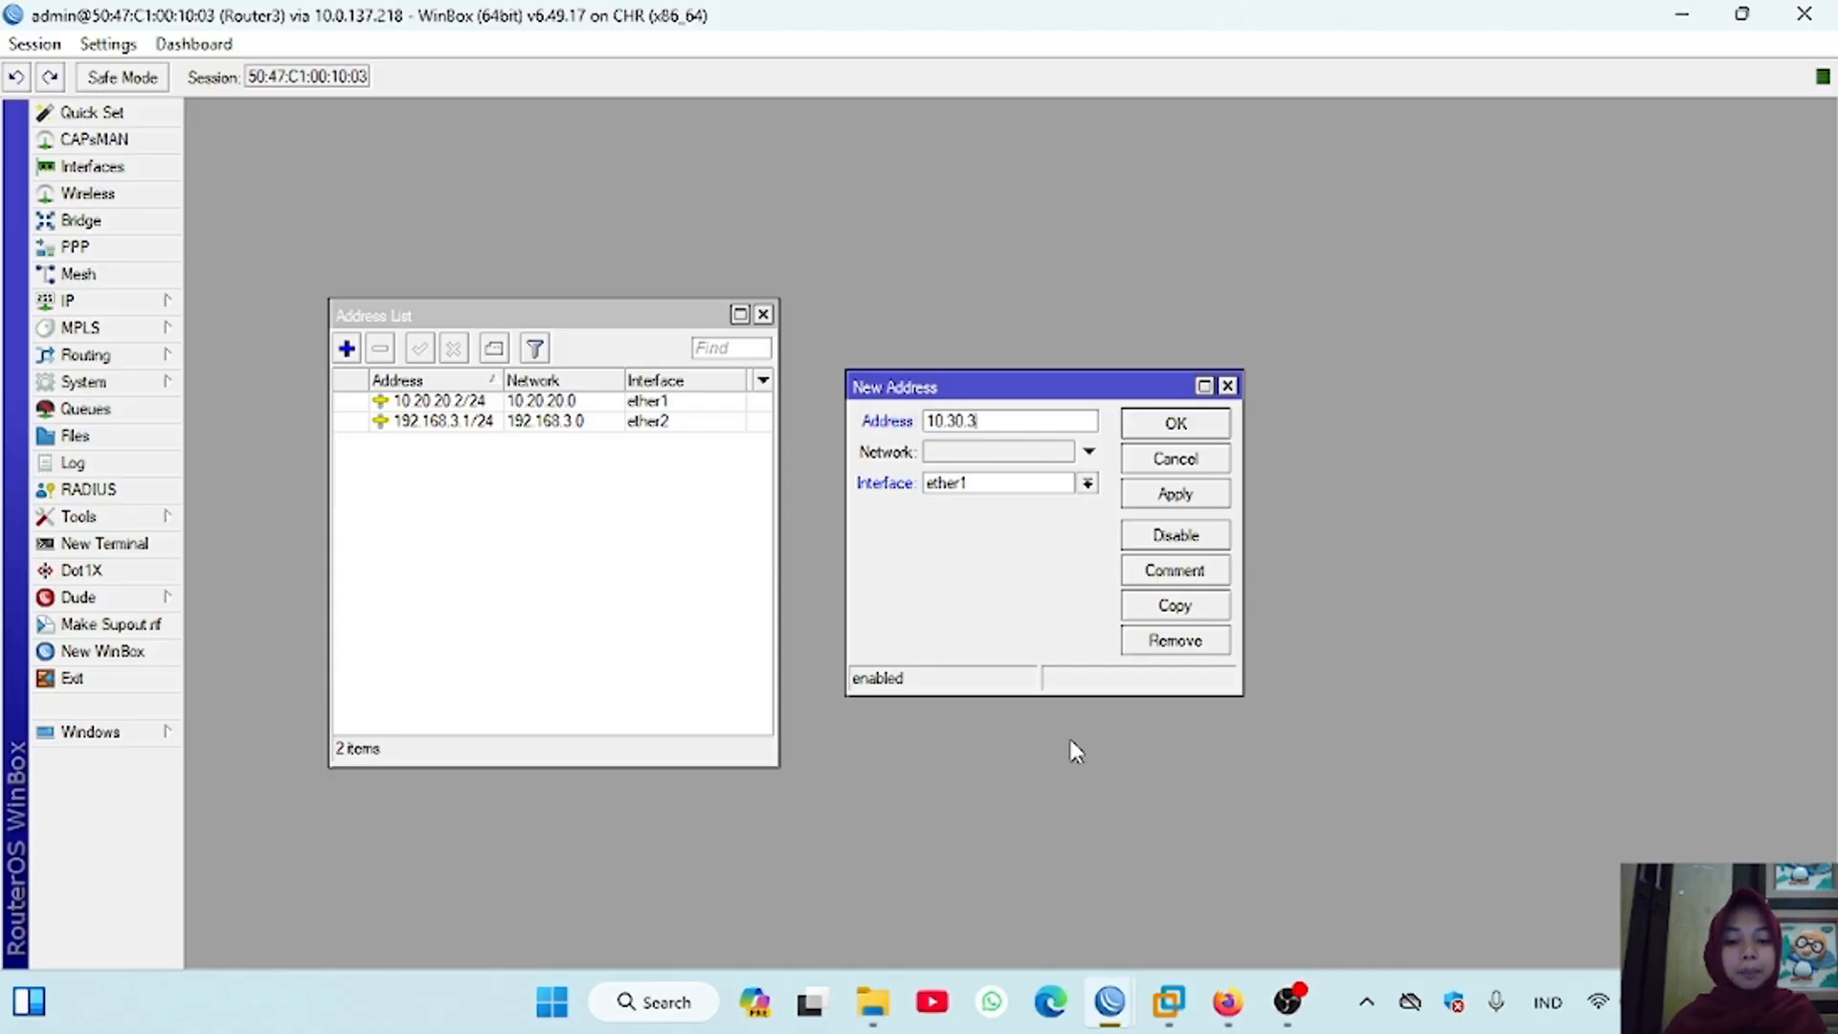
text(0.1/24)
click(1088, 483)
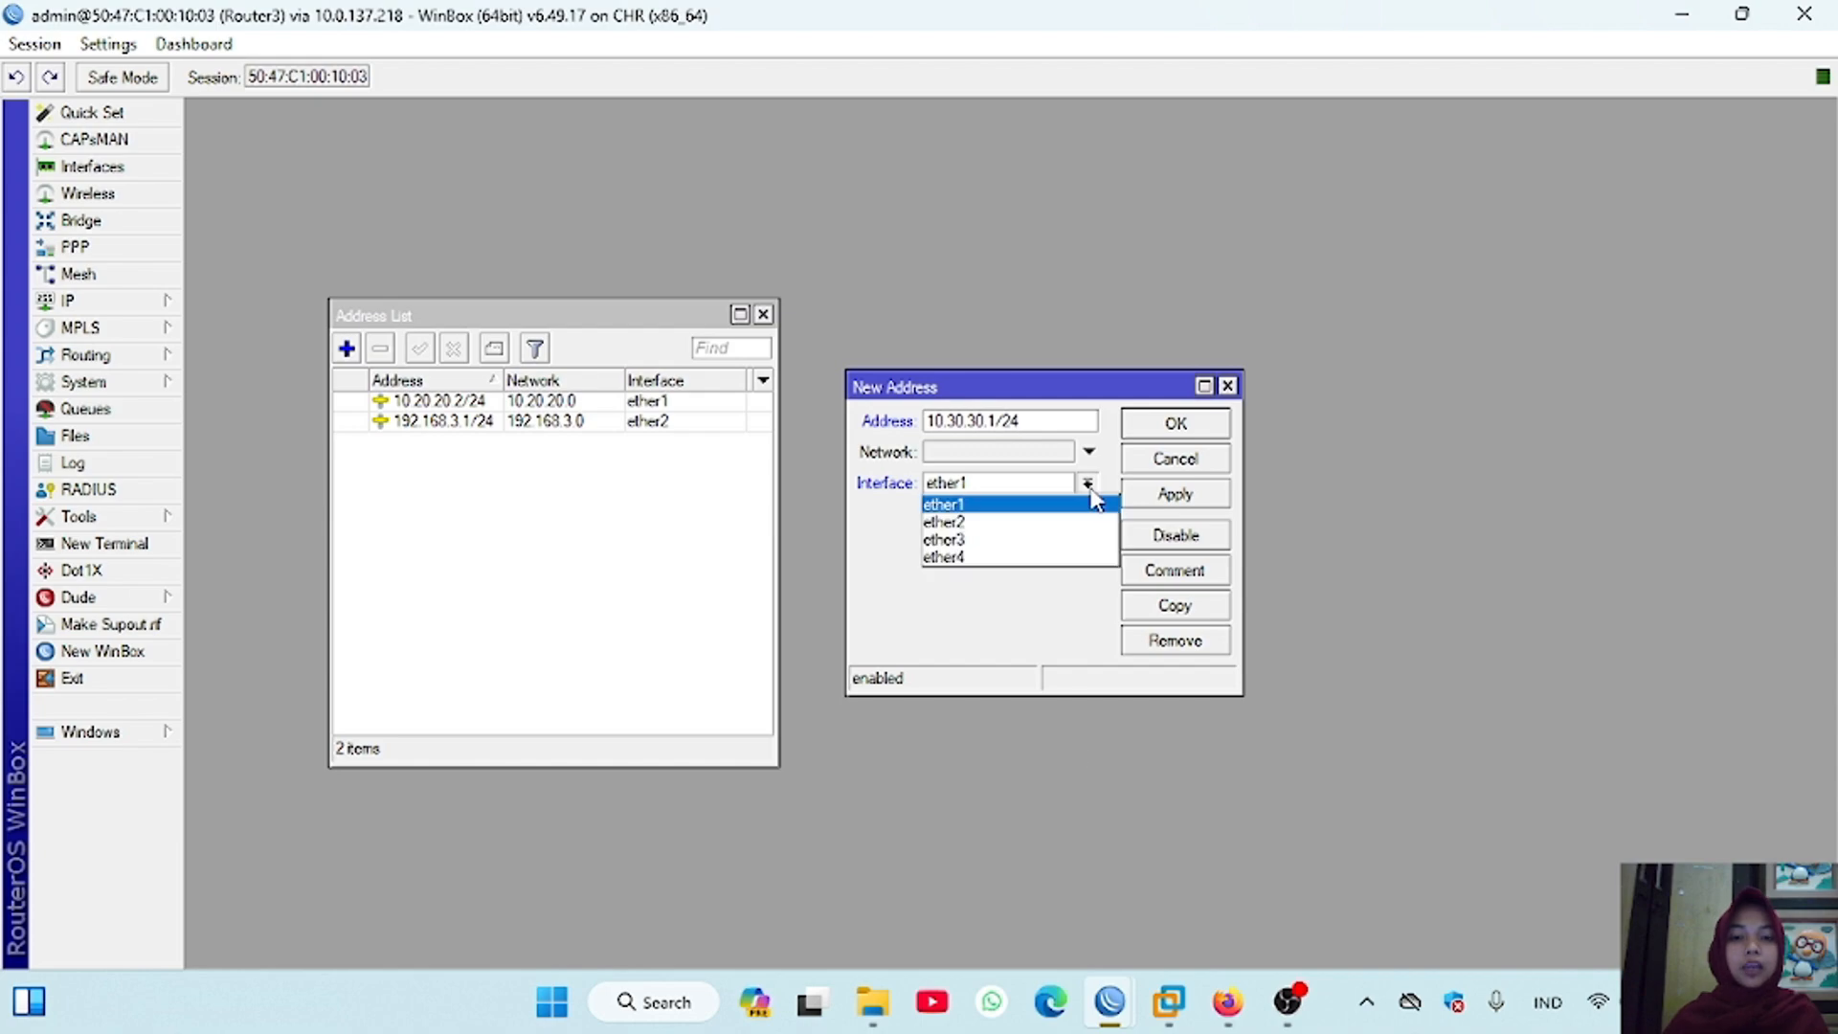
click(1001, 542)
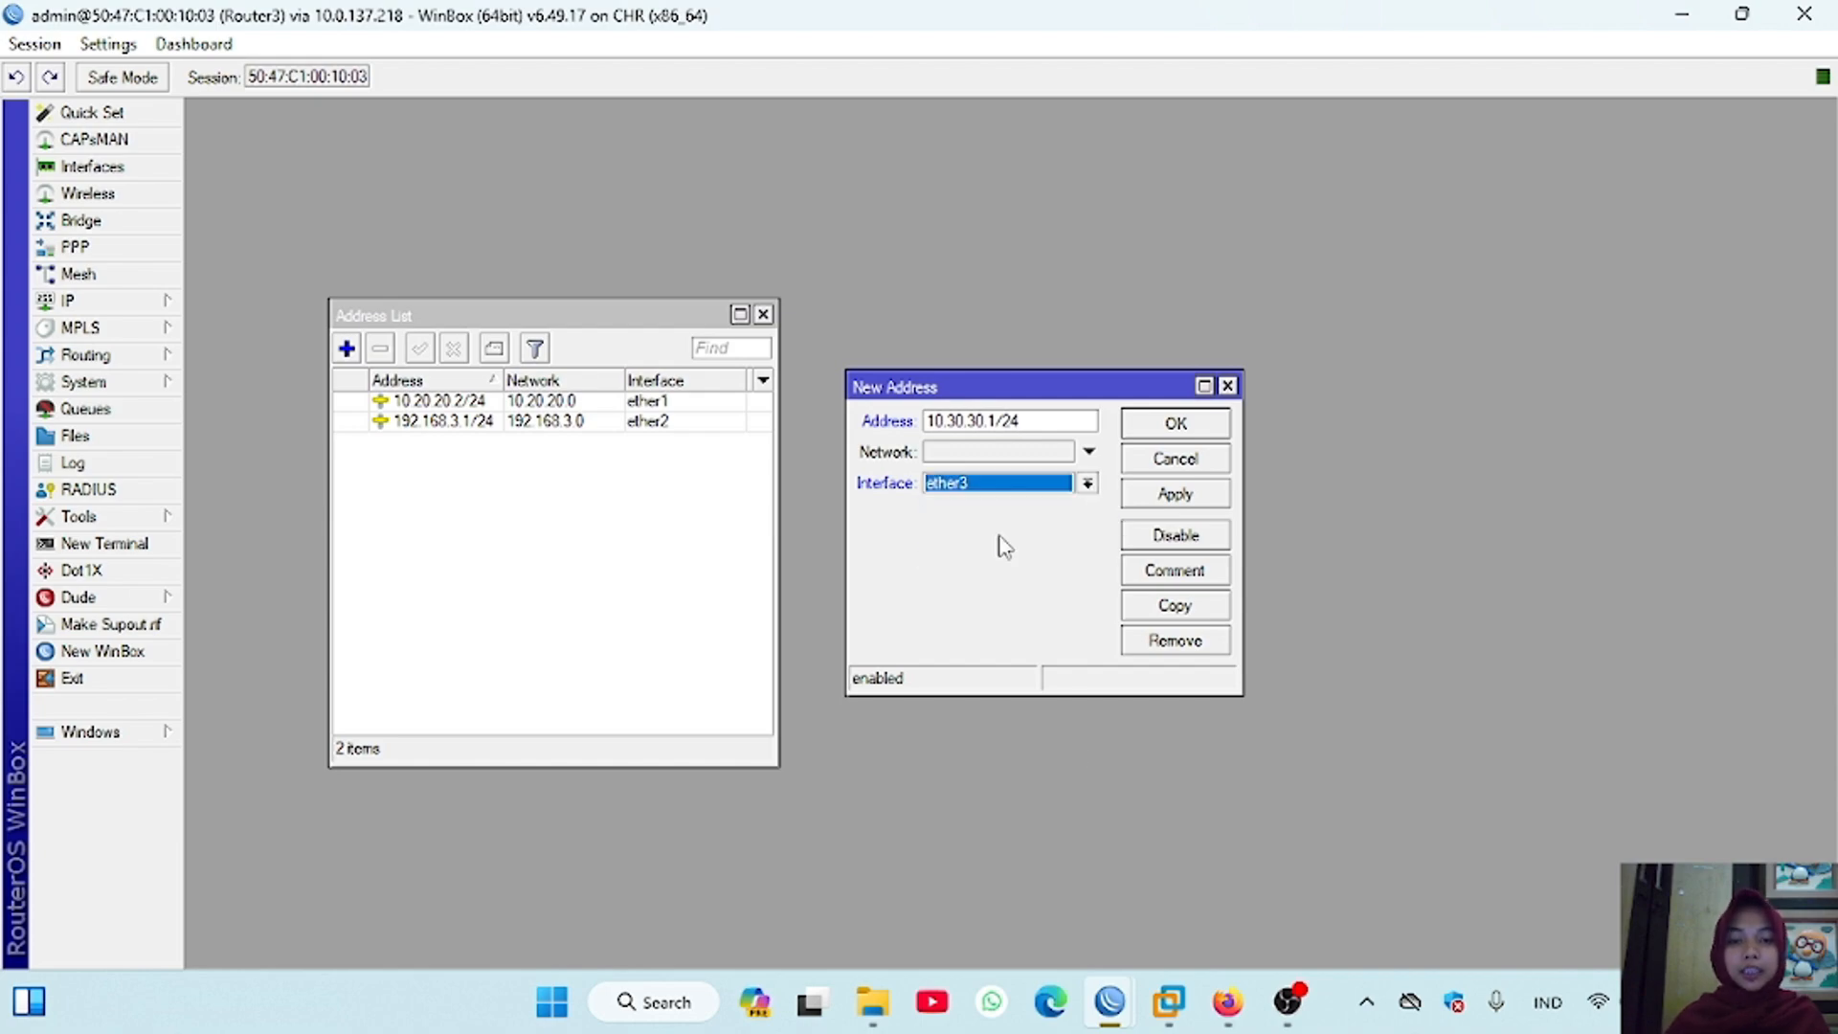
click(1176, 494)
click(1173, 430)
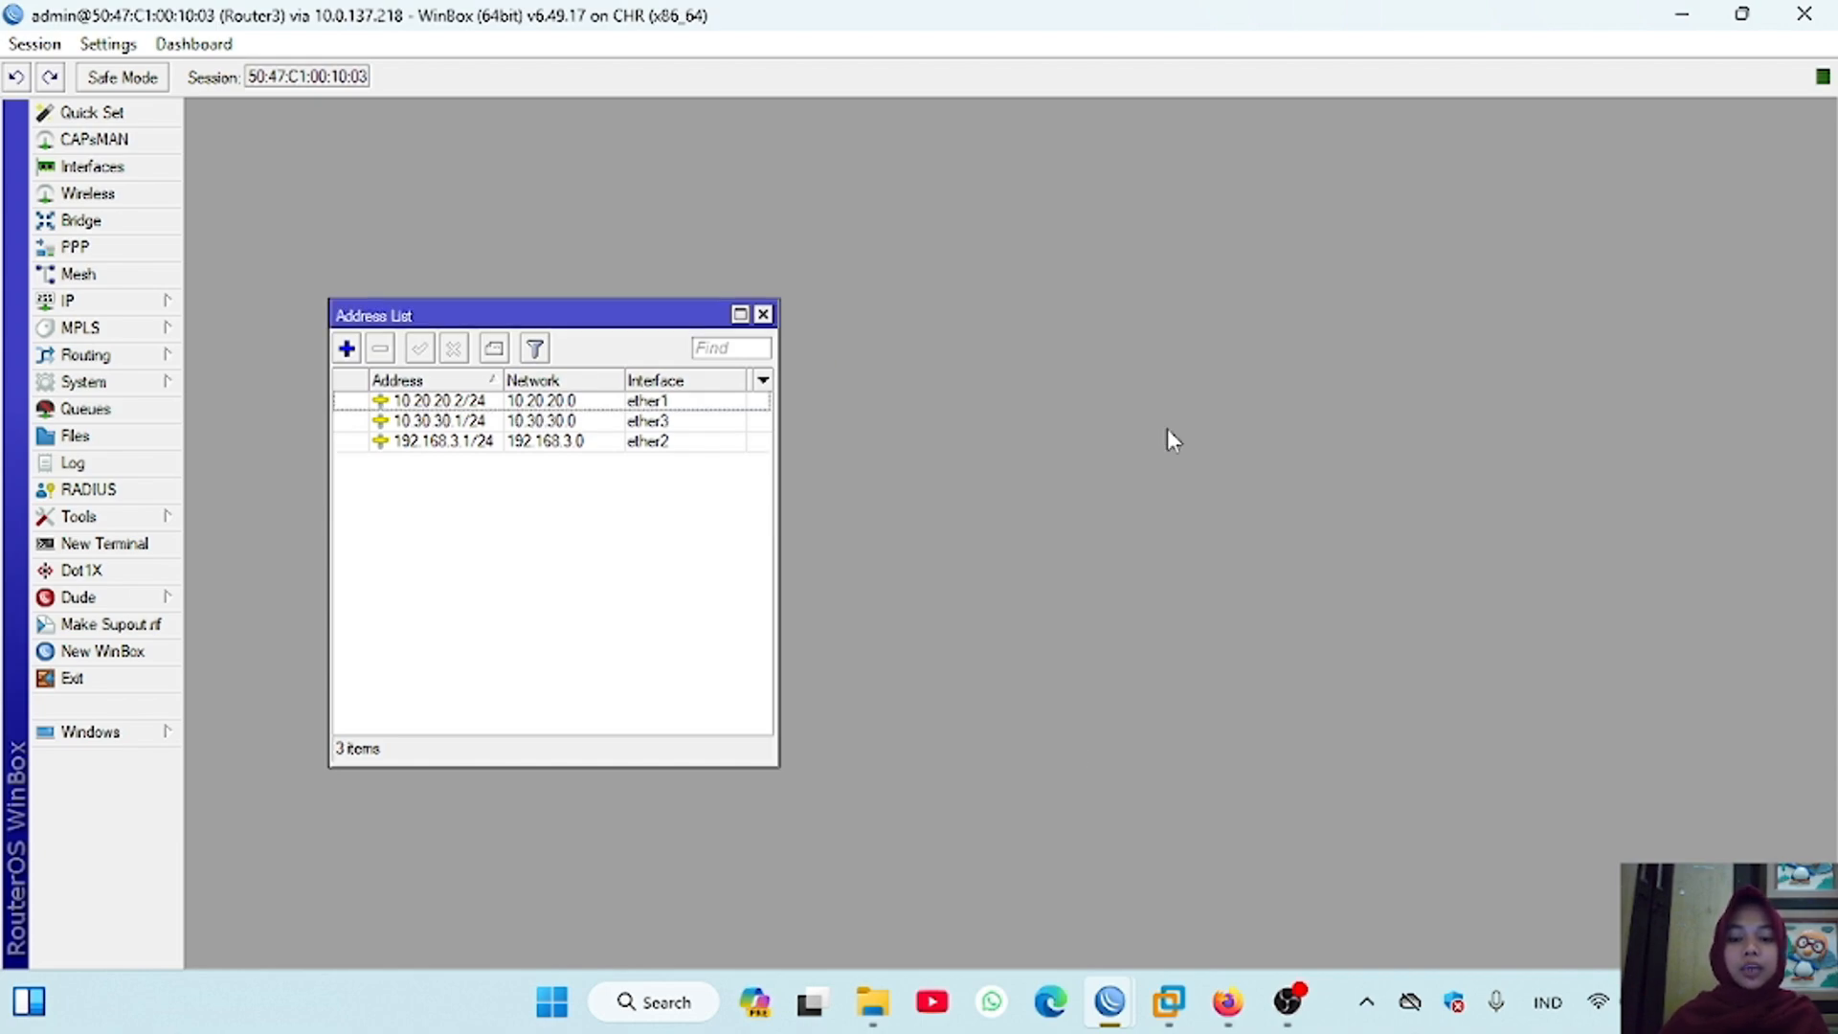
Step: From Router1's session, launch a new WinBox window and connect to Router4 through RoMON agent 10.0.137.218
mouse_move(1113, 1007)
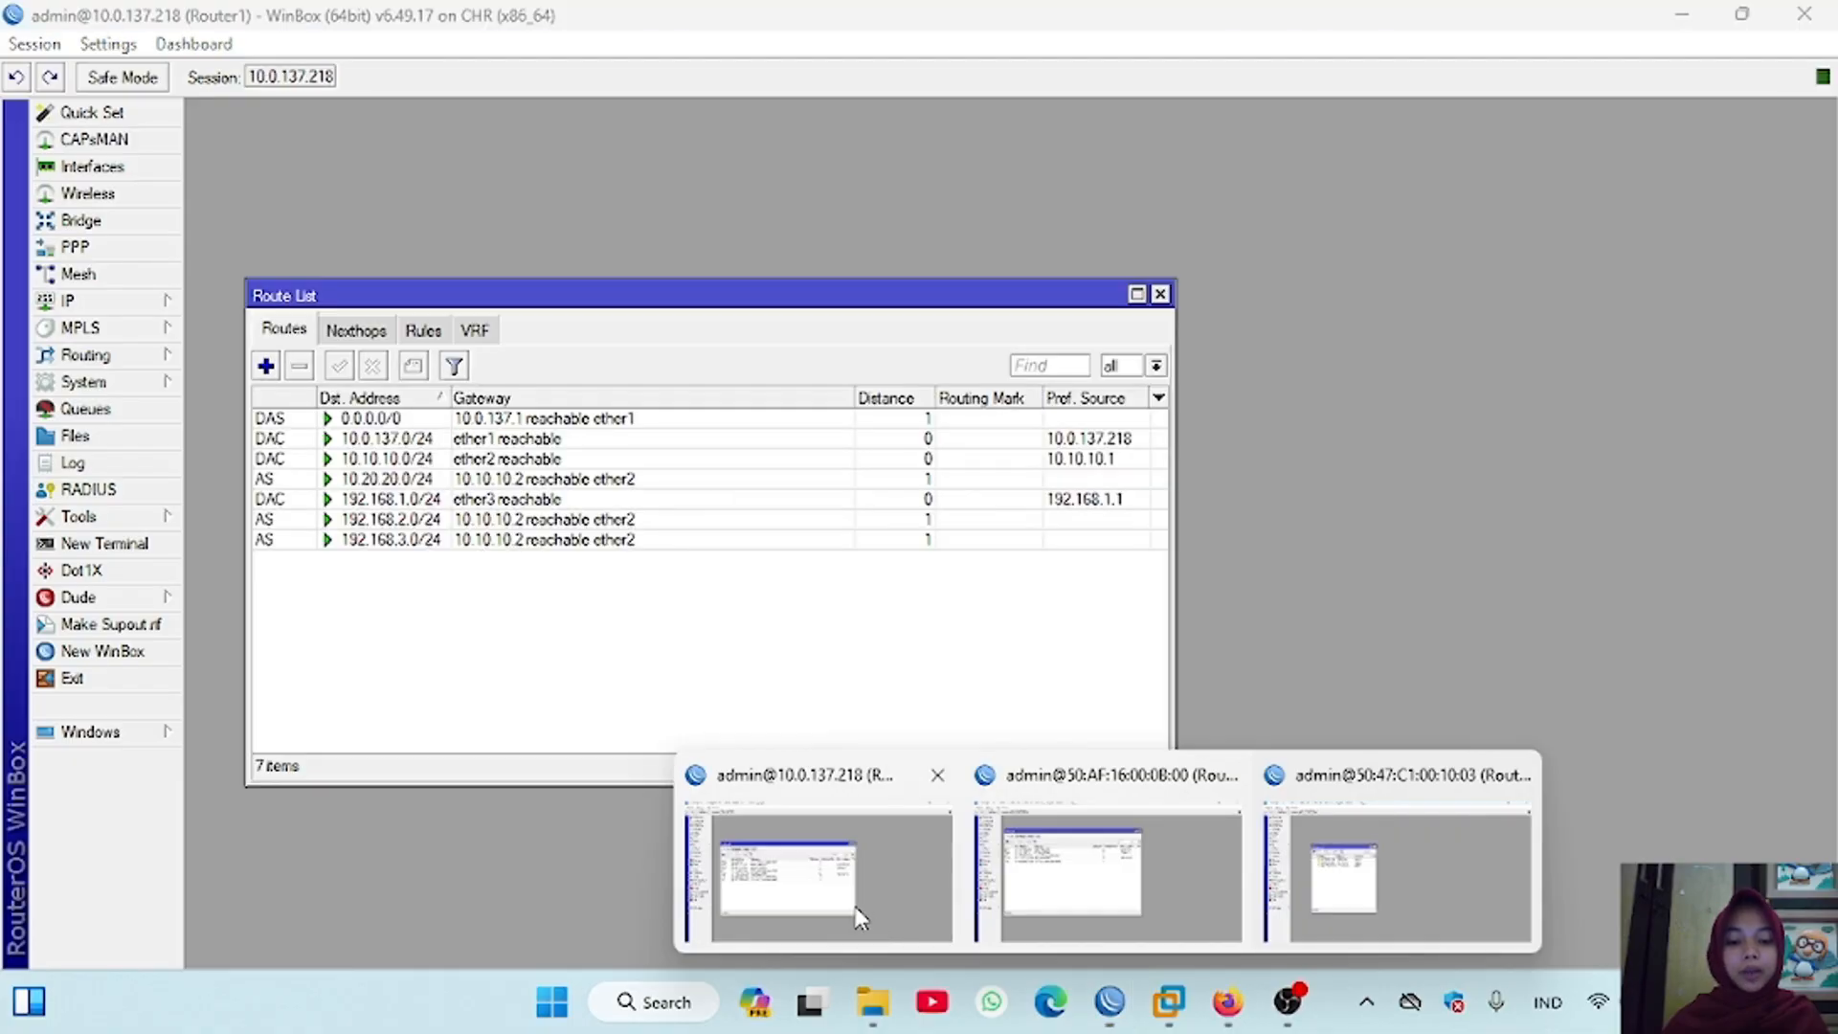
click(855, 907)
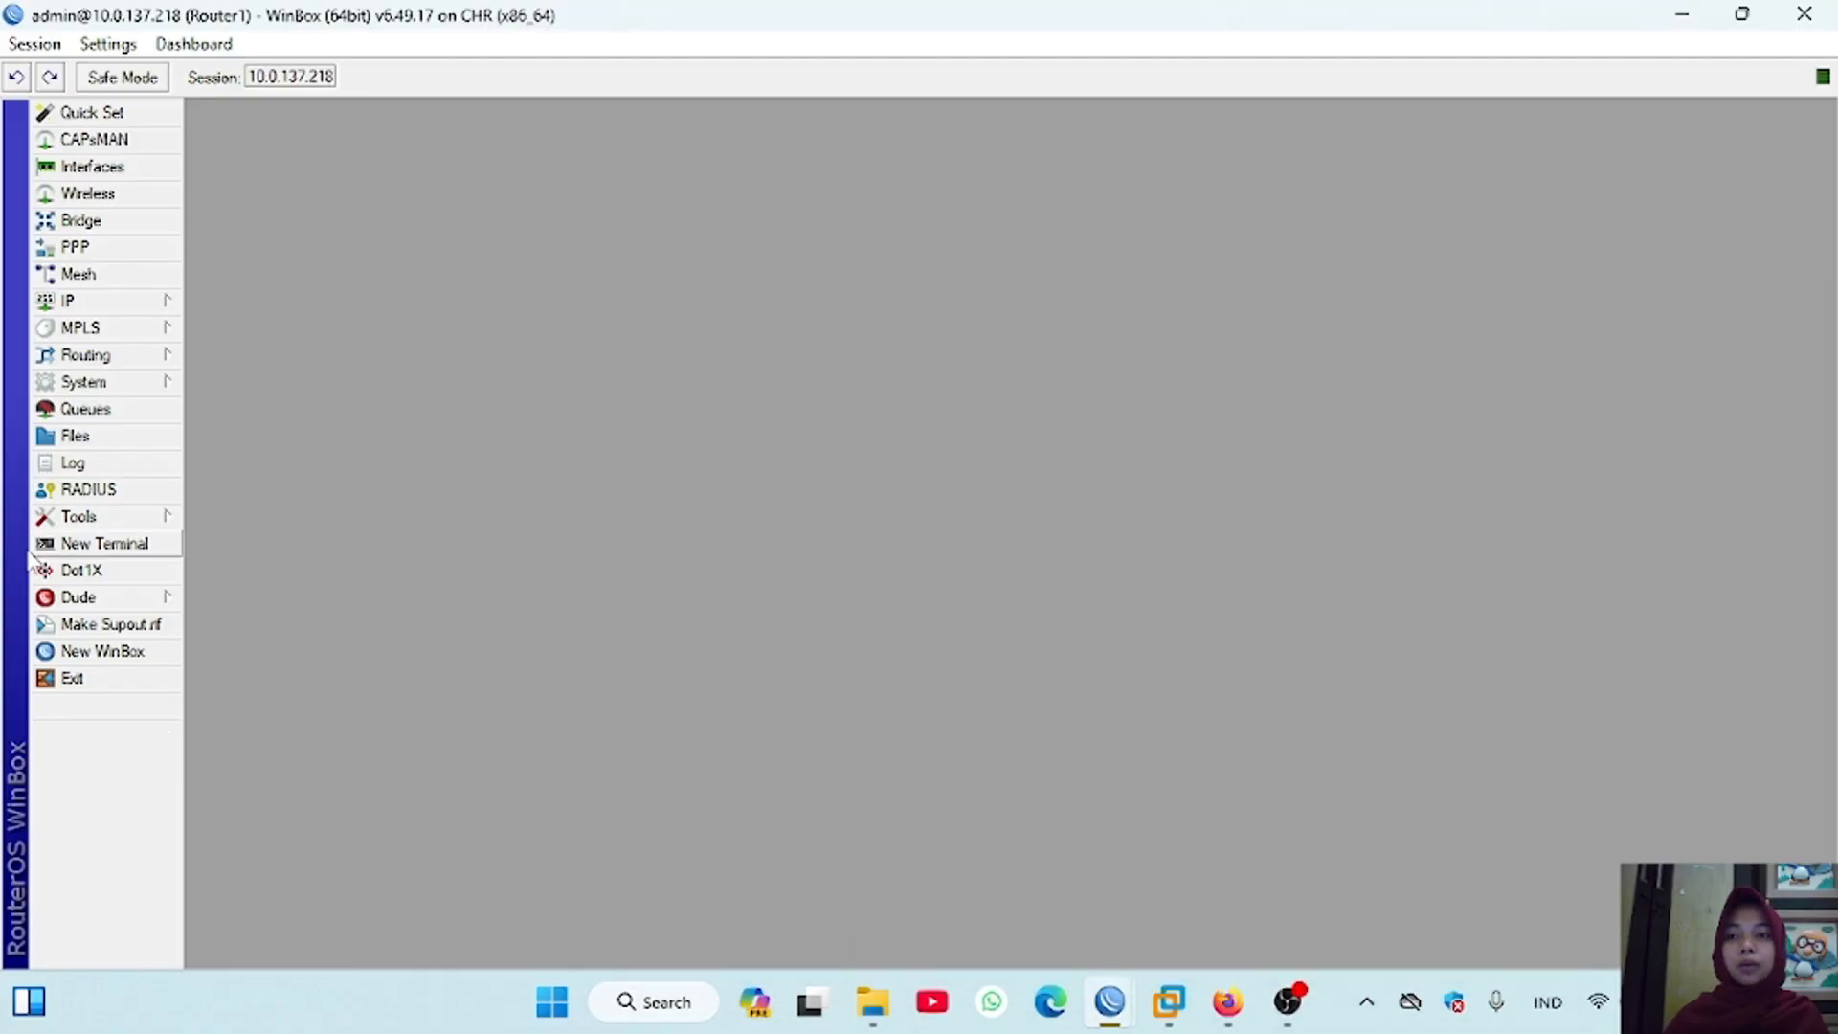
click(155, 651)
click(1482, 198)
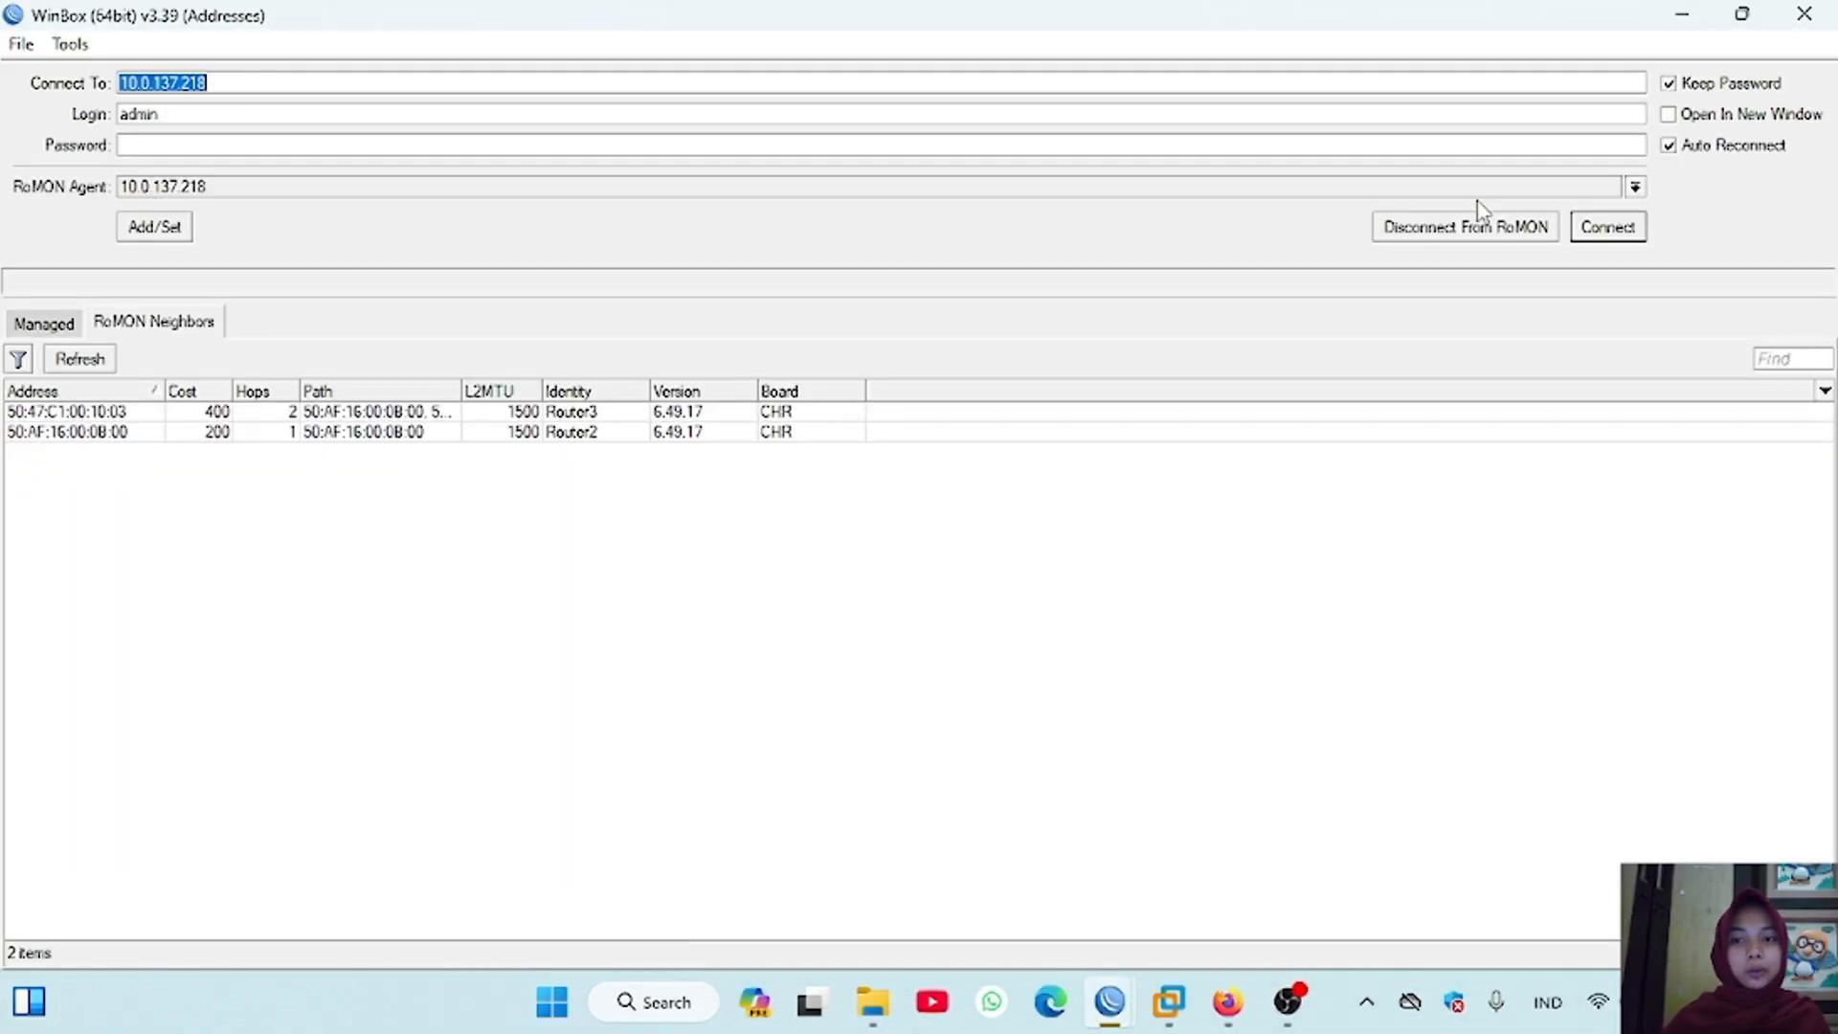
click(218, 413)
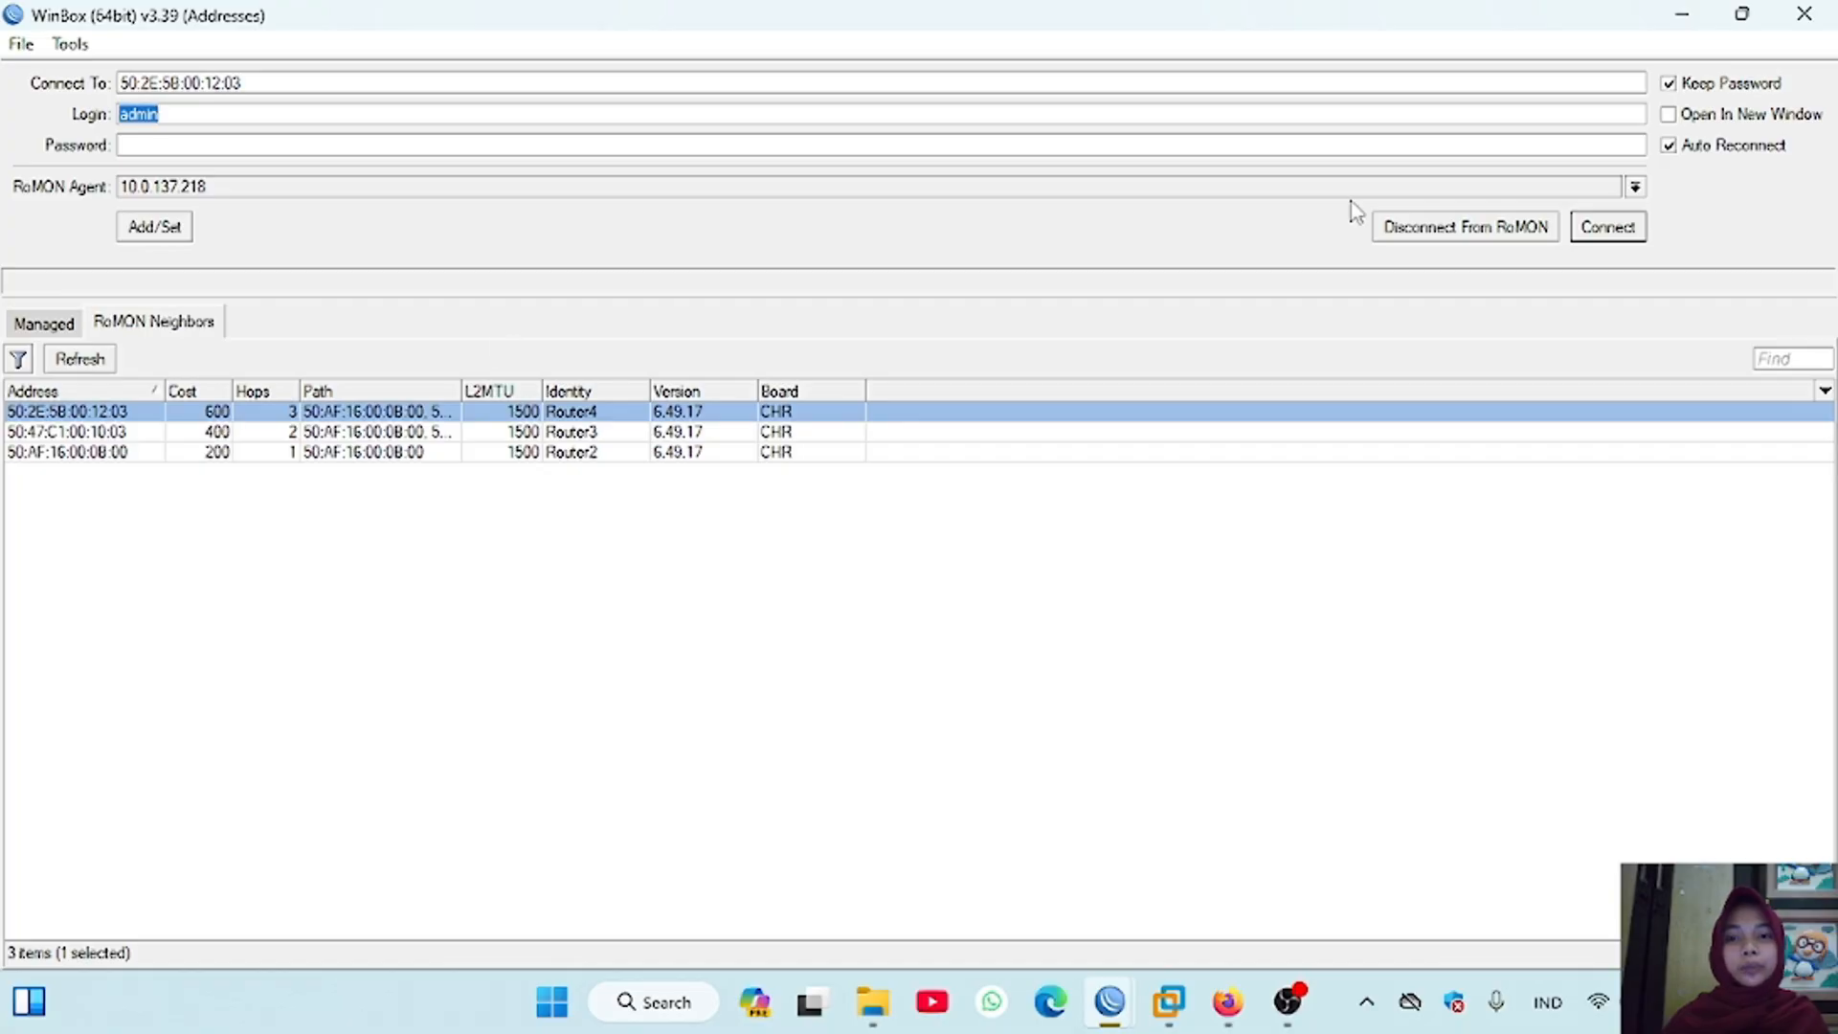
click(1608, 227)
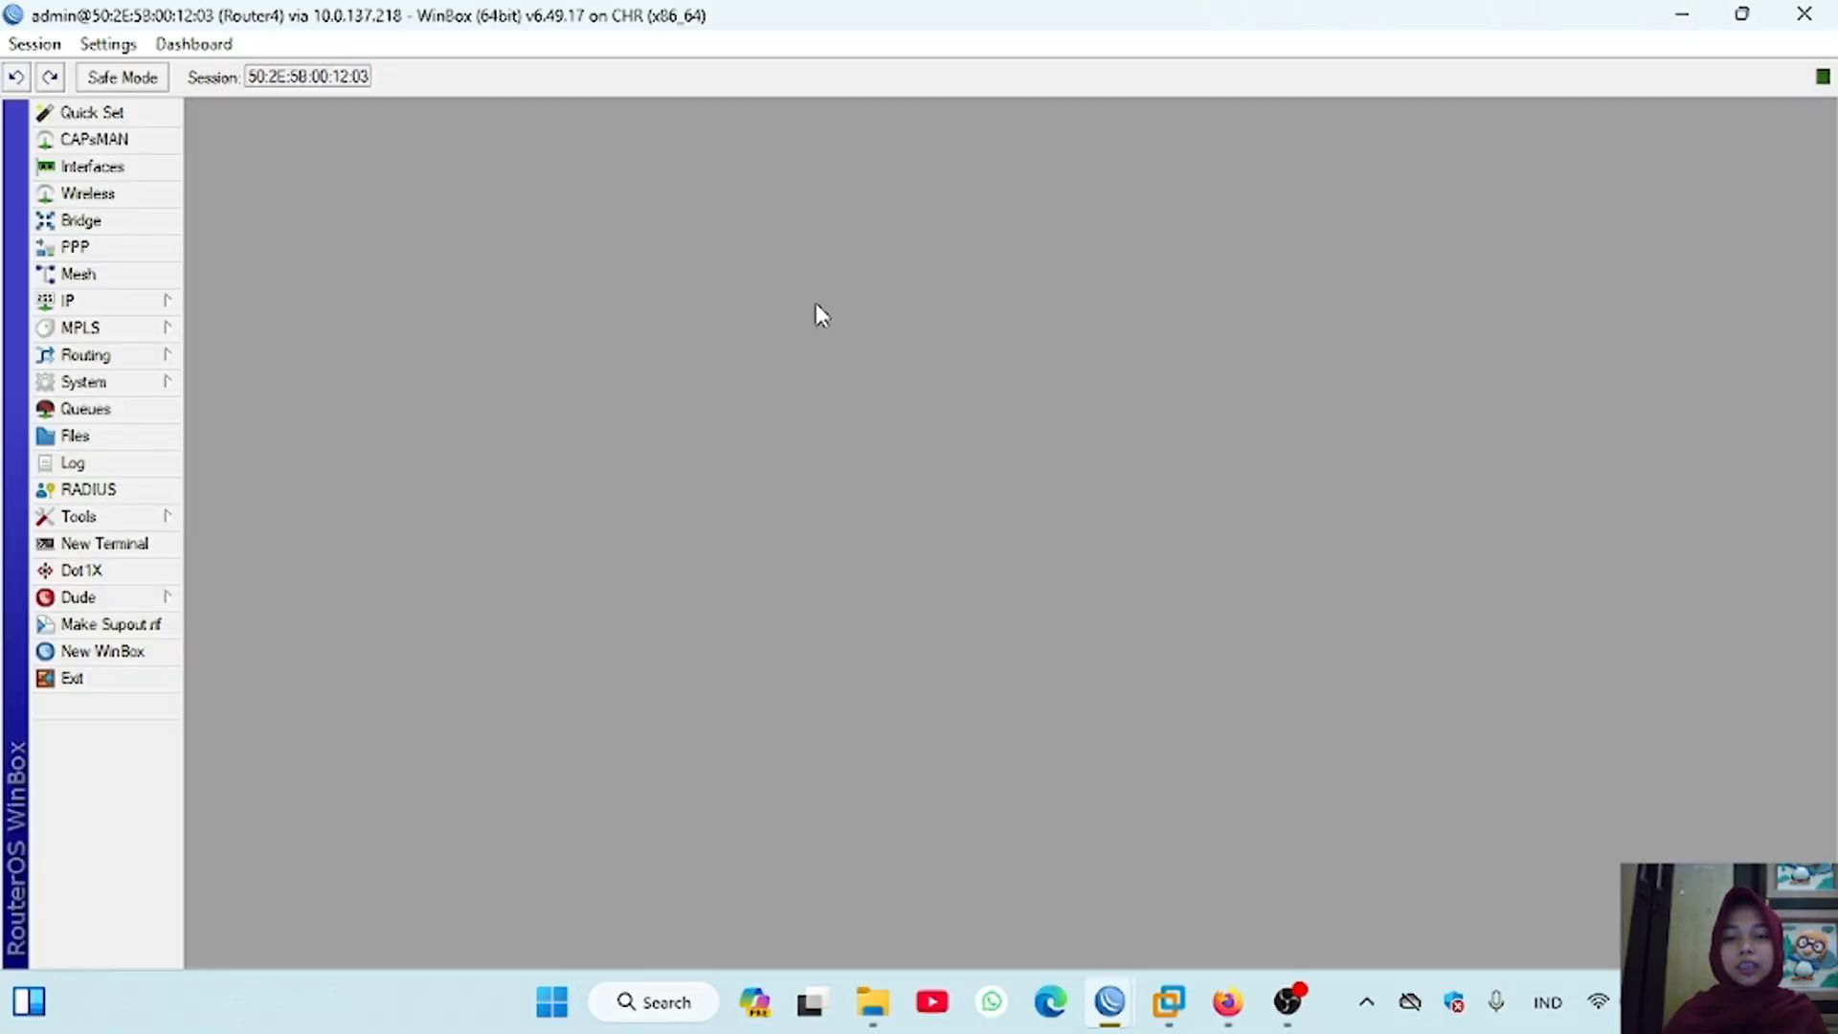
Step: Add the address 10.30.30.2/24 on interface ether1 of Router4
click(163, 304)
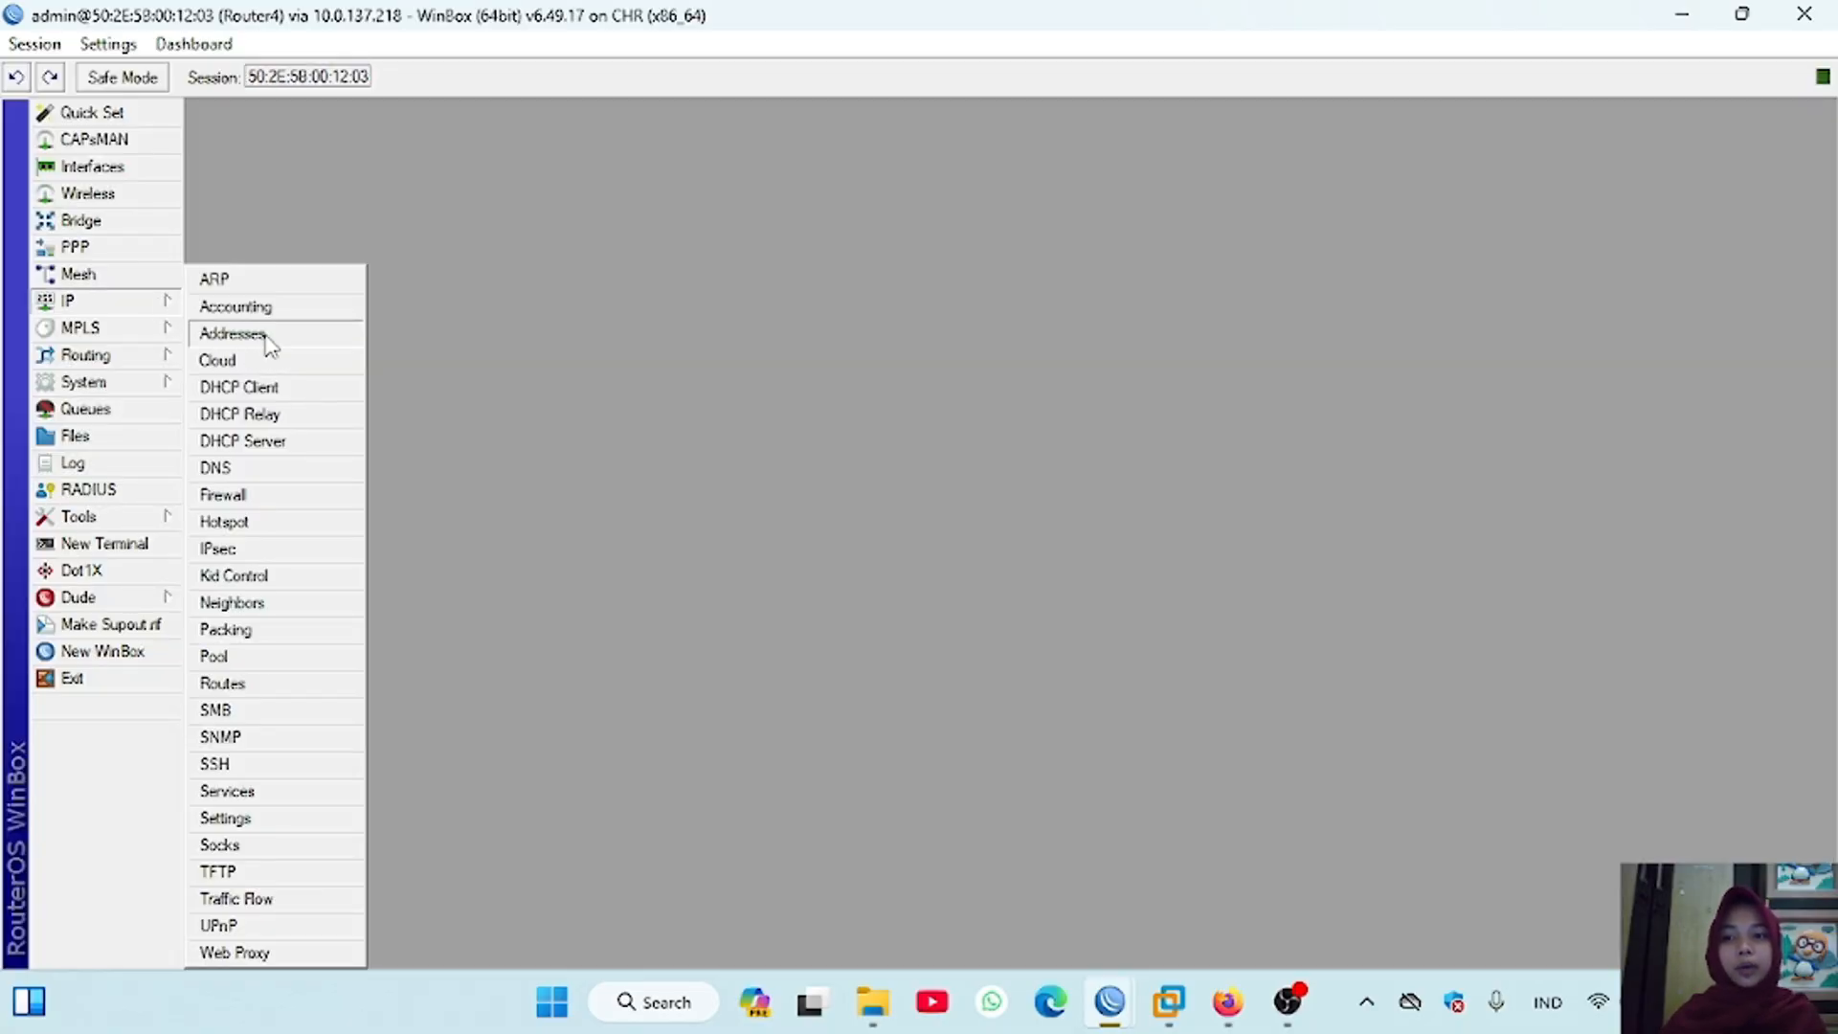
click(266, 335)
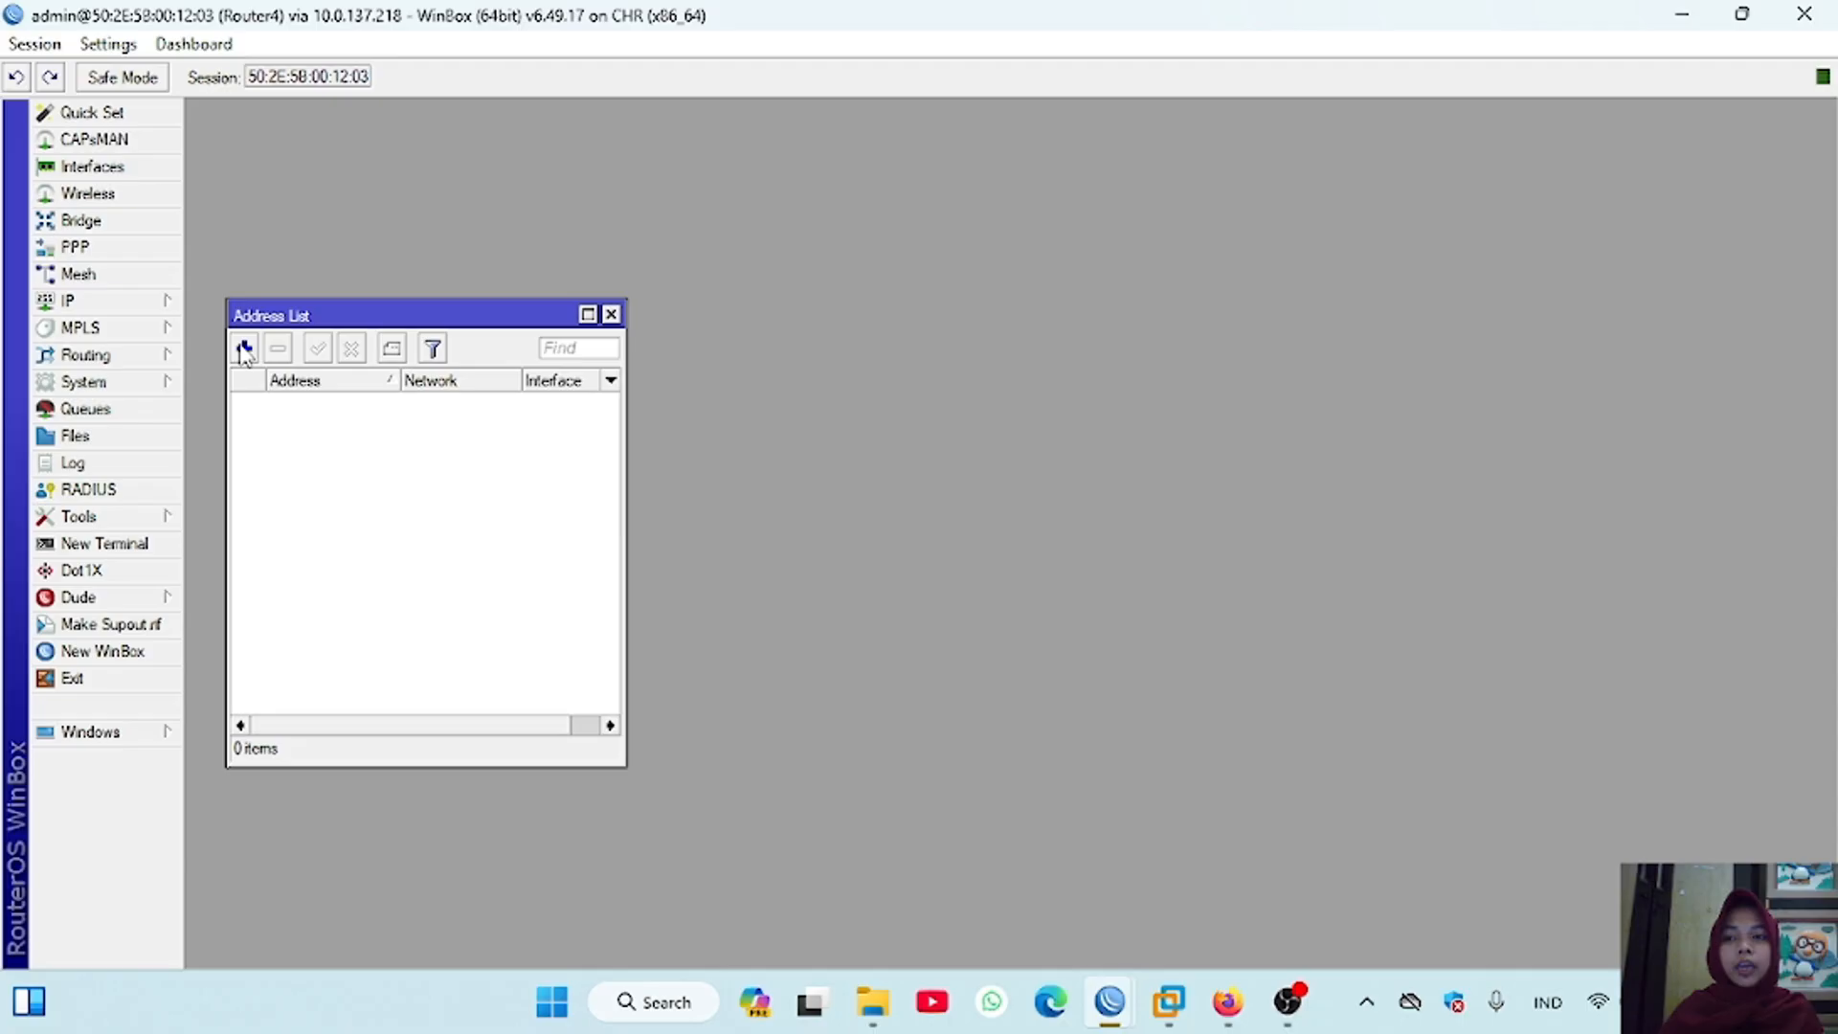
click(245, 349)
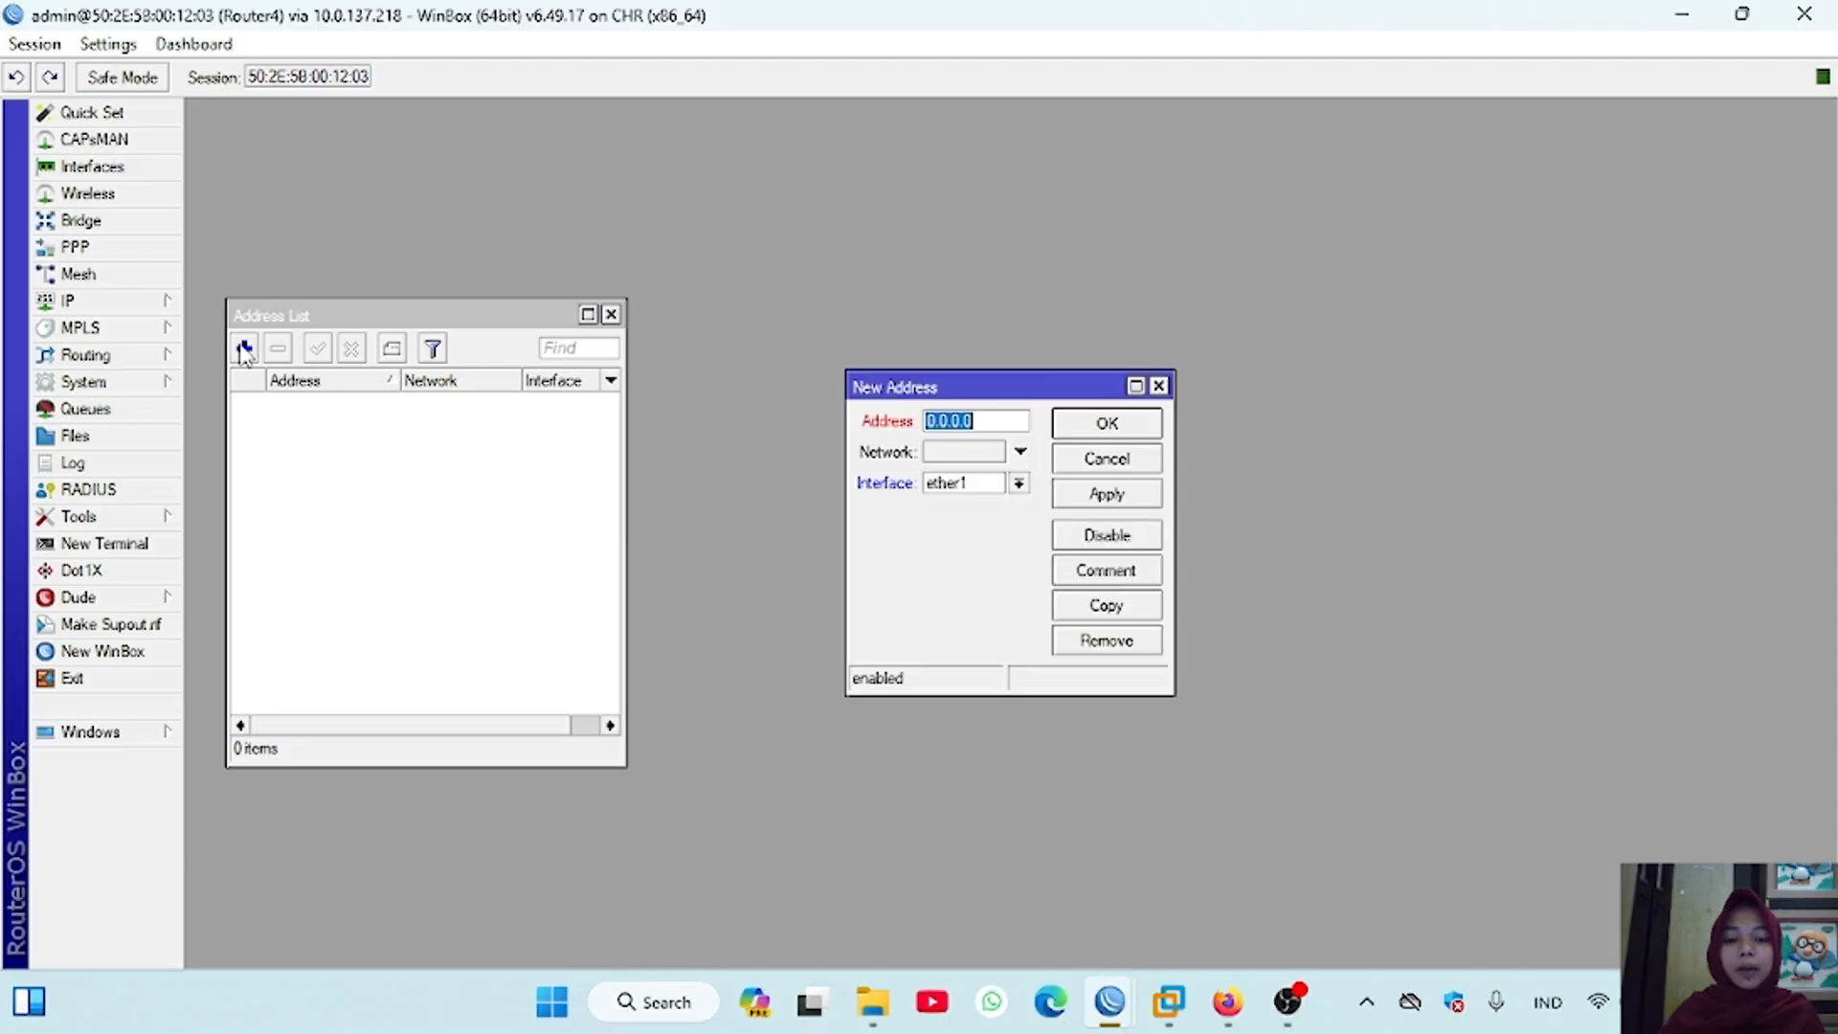
key(BackSpace)
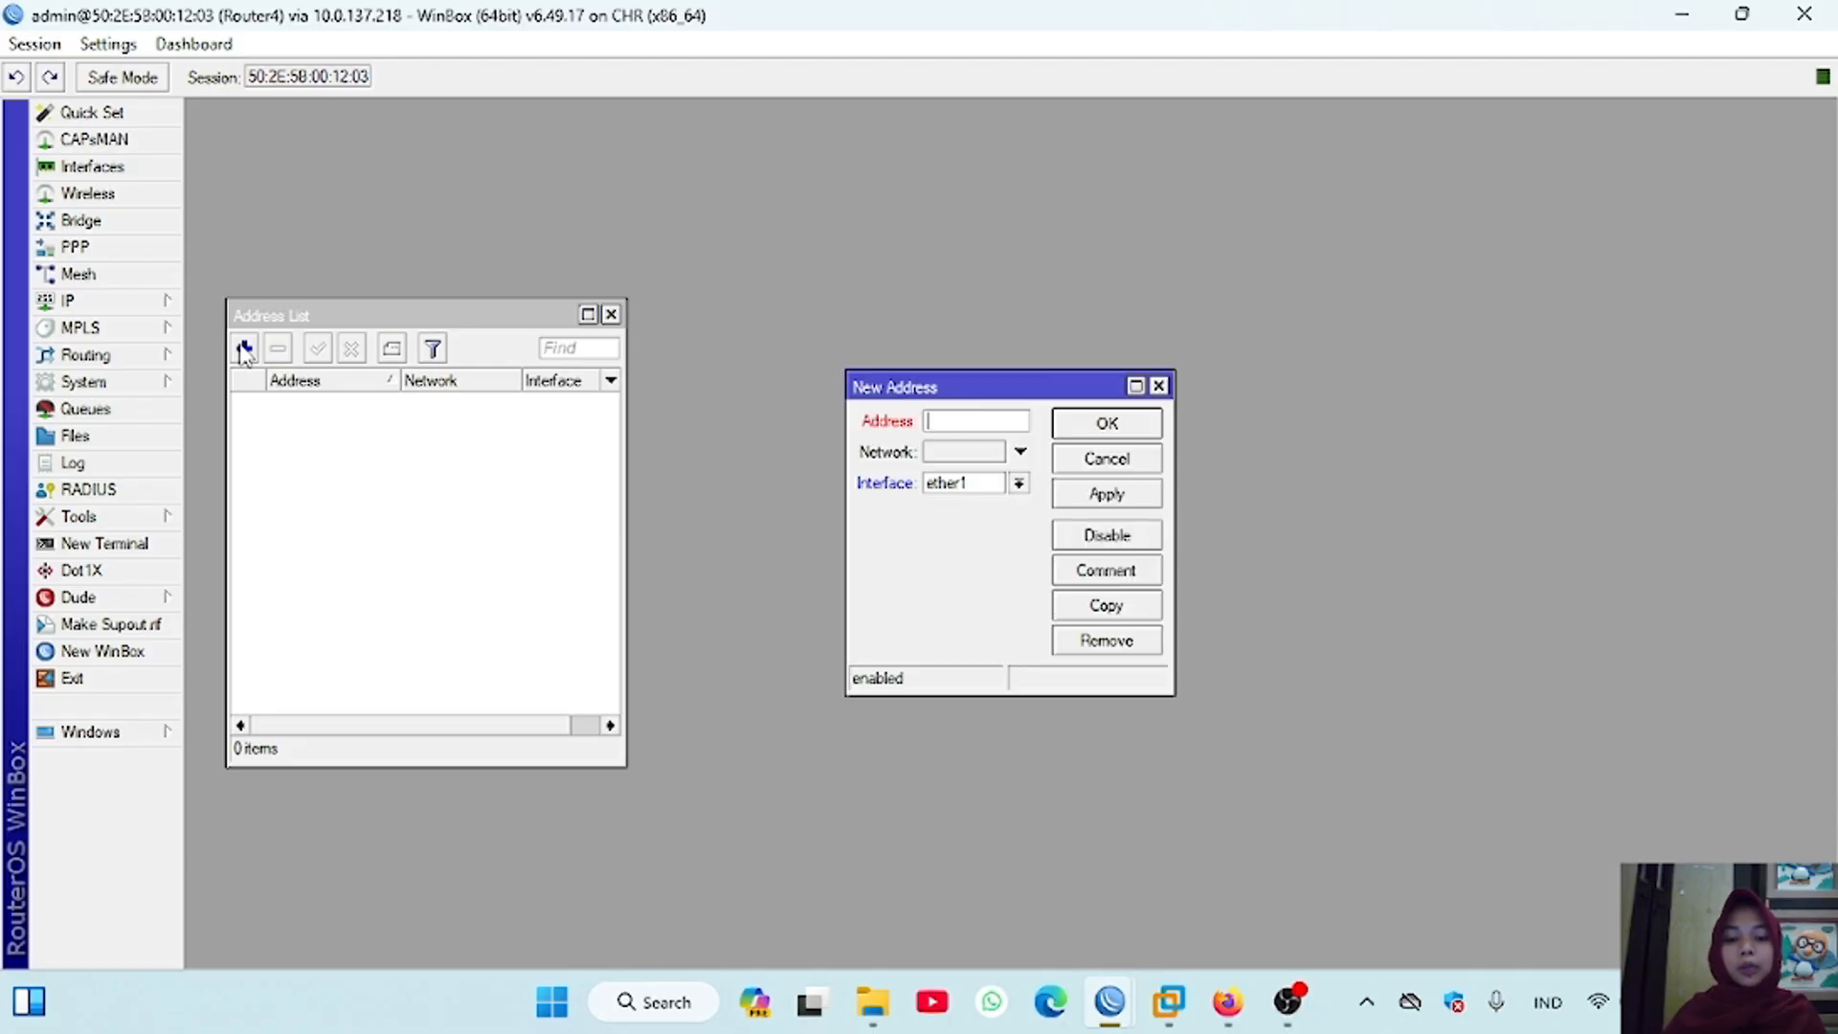
text(10.30.30)
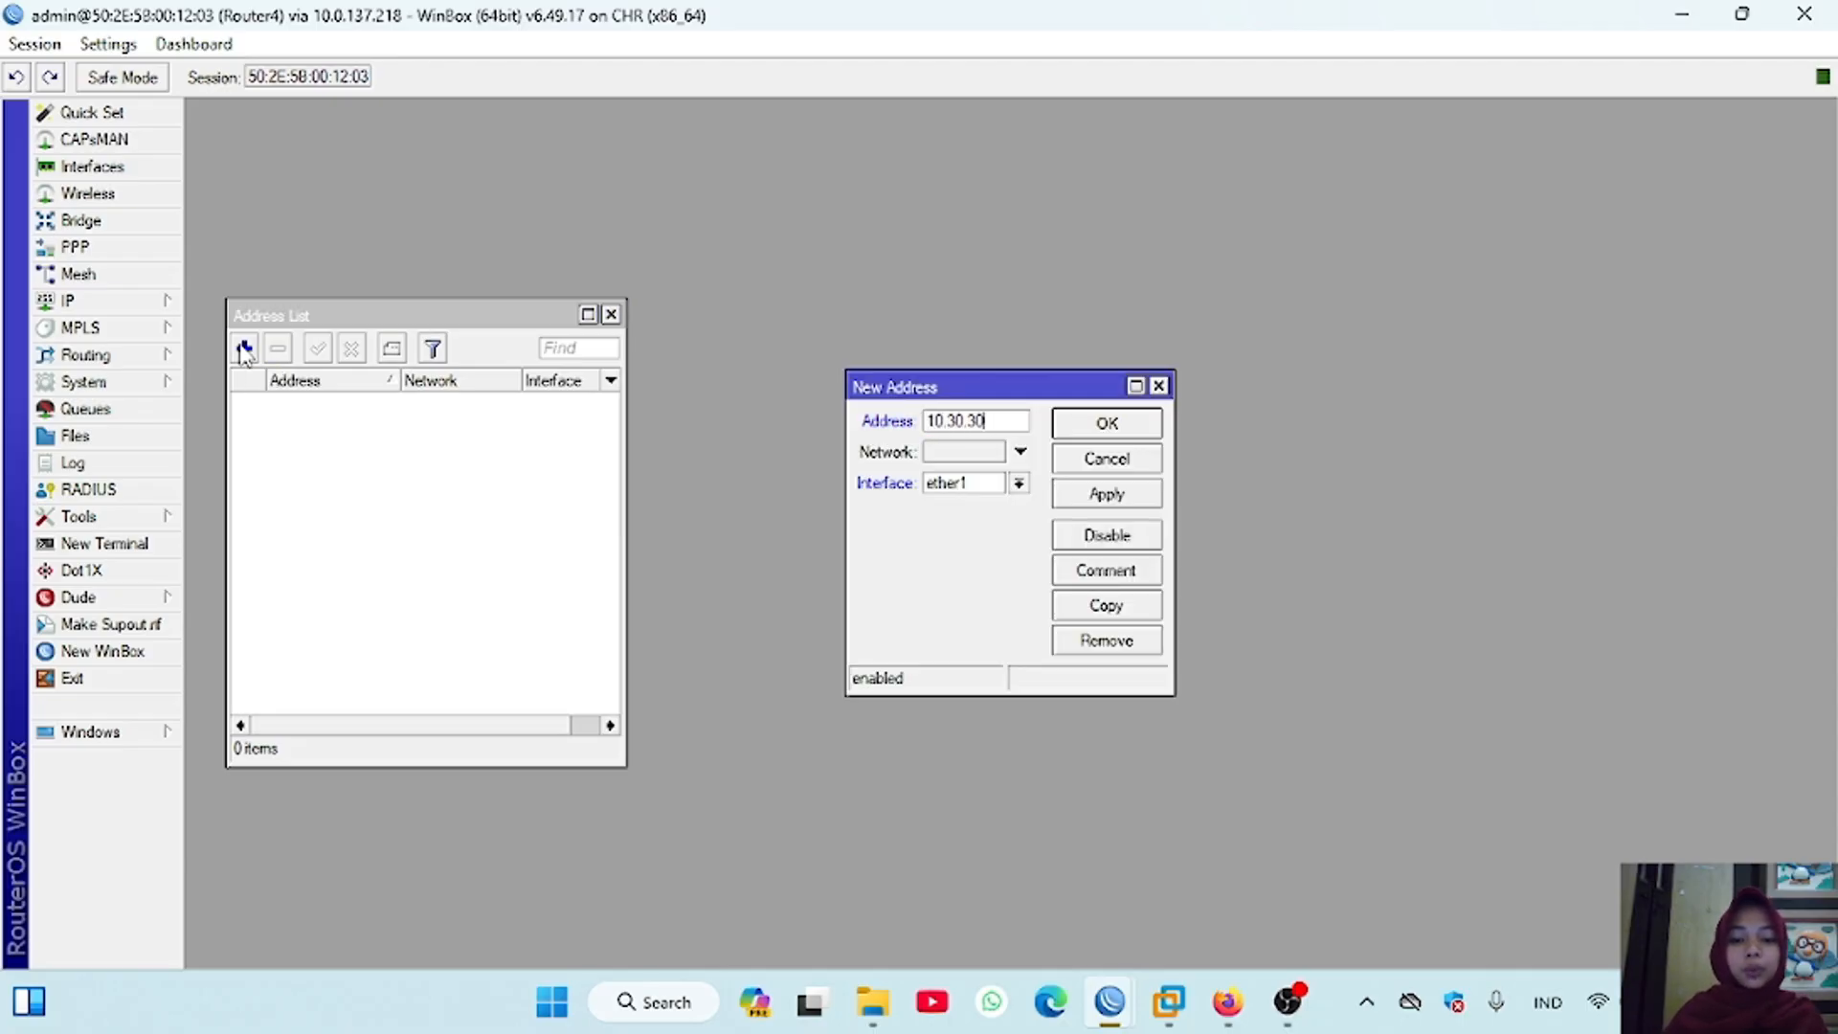
text(.2/24)
click(1076, 495)
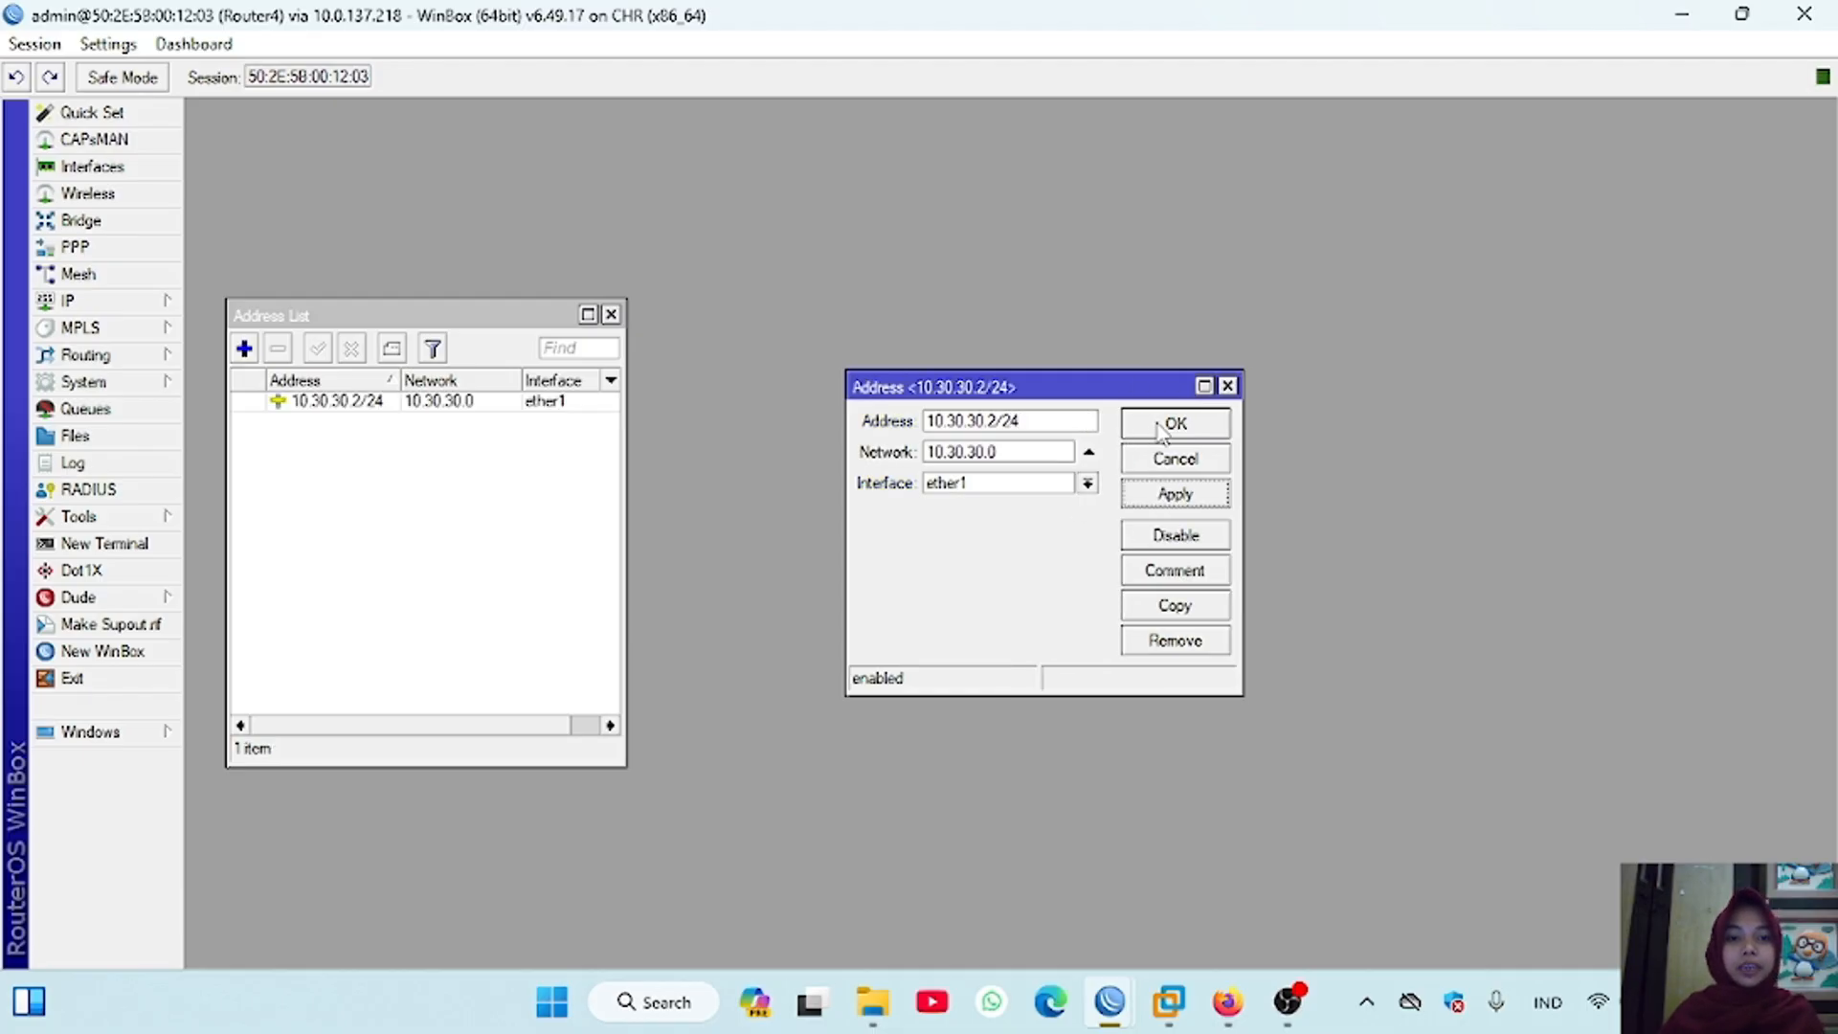
click(1157, 425)
Step: Add the address 192.168.4.1/24 on interface ether2 of Router4
click(239, 352)
text(192.168.4.1/24)
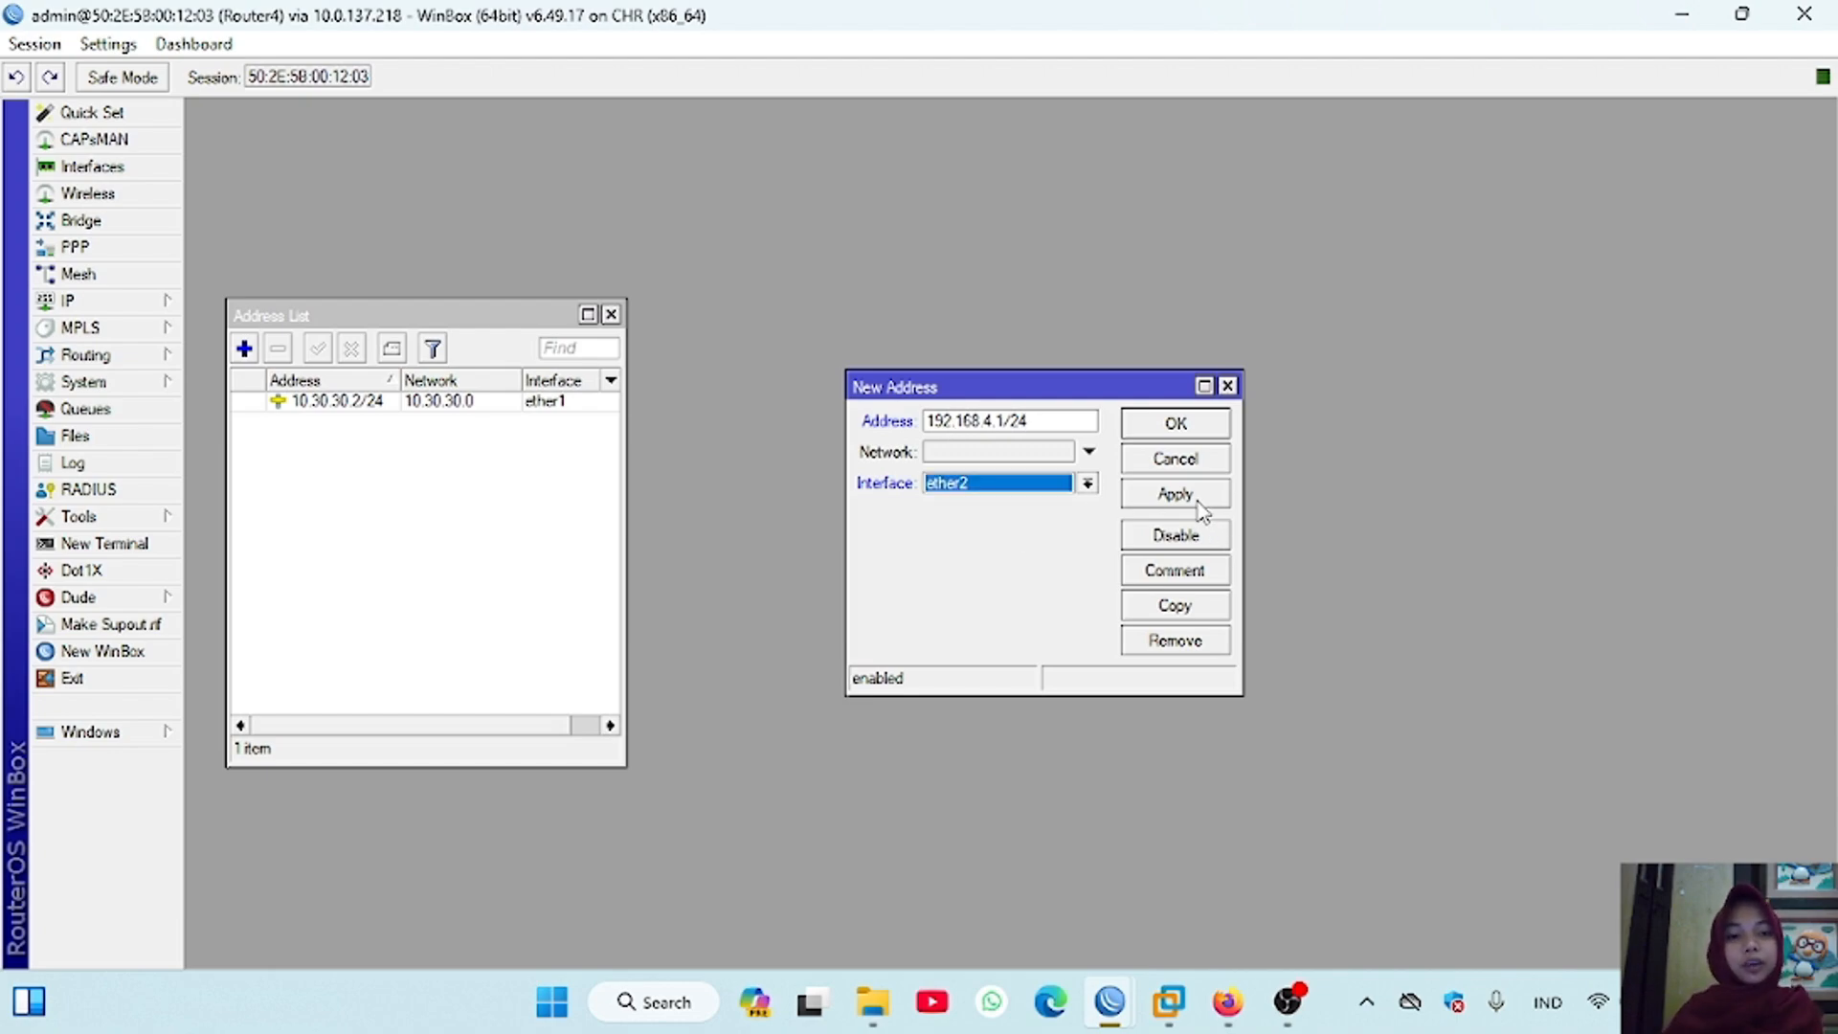
key(Return)
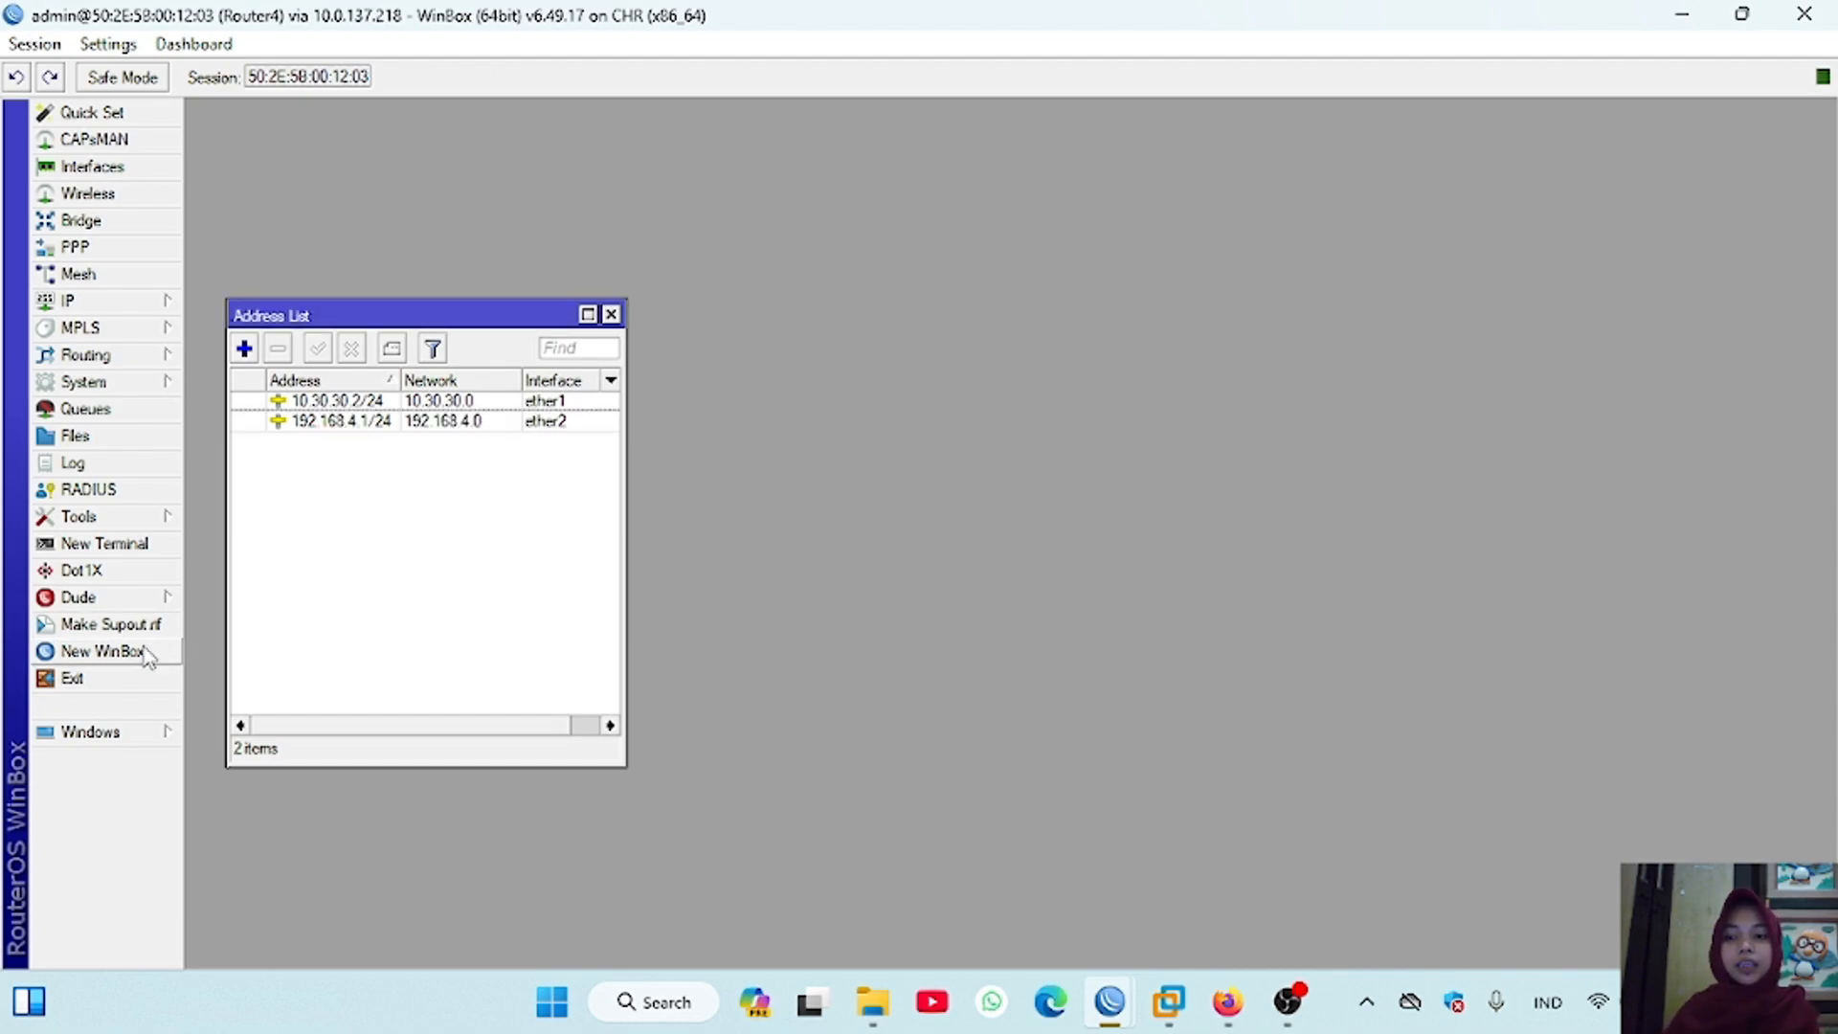
Step: Open a terminal on Router4 and list its routes with "ip route print"
click(105, 543)
text(ip rou)
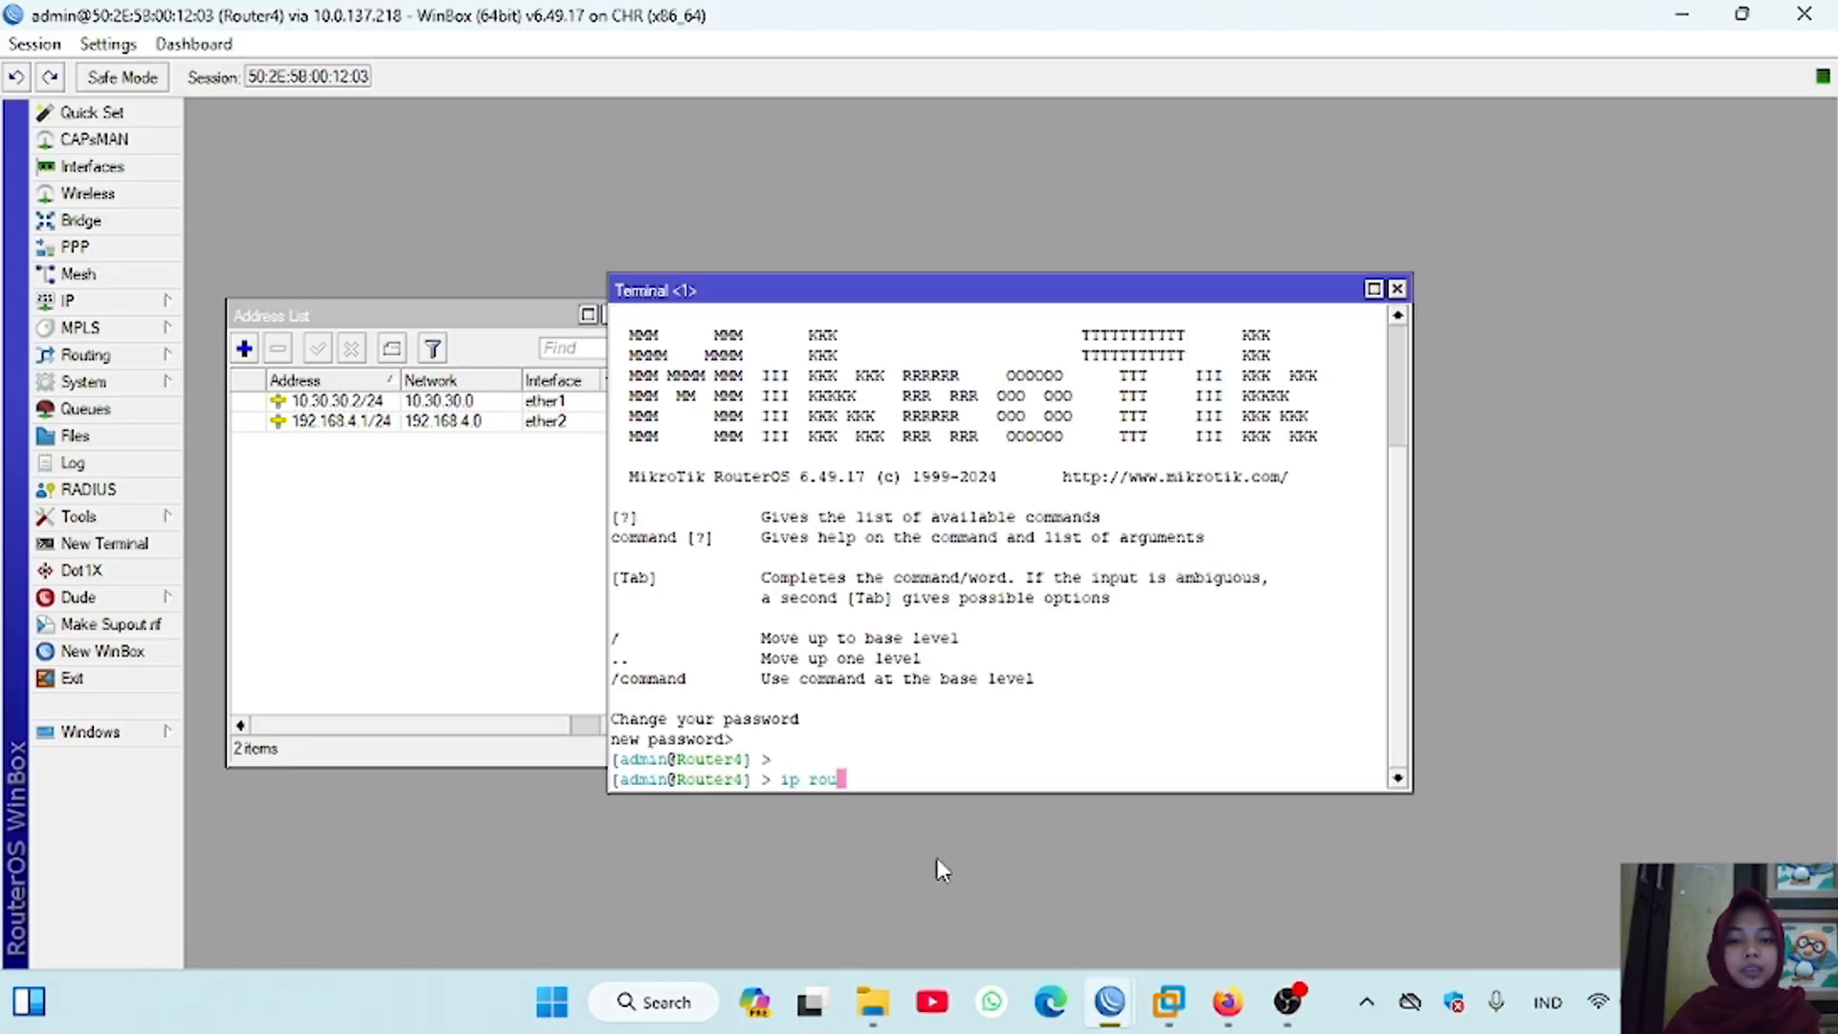
text(te print)
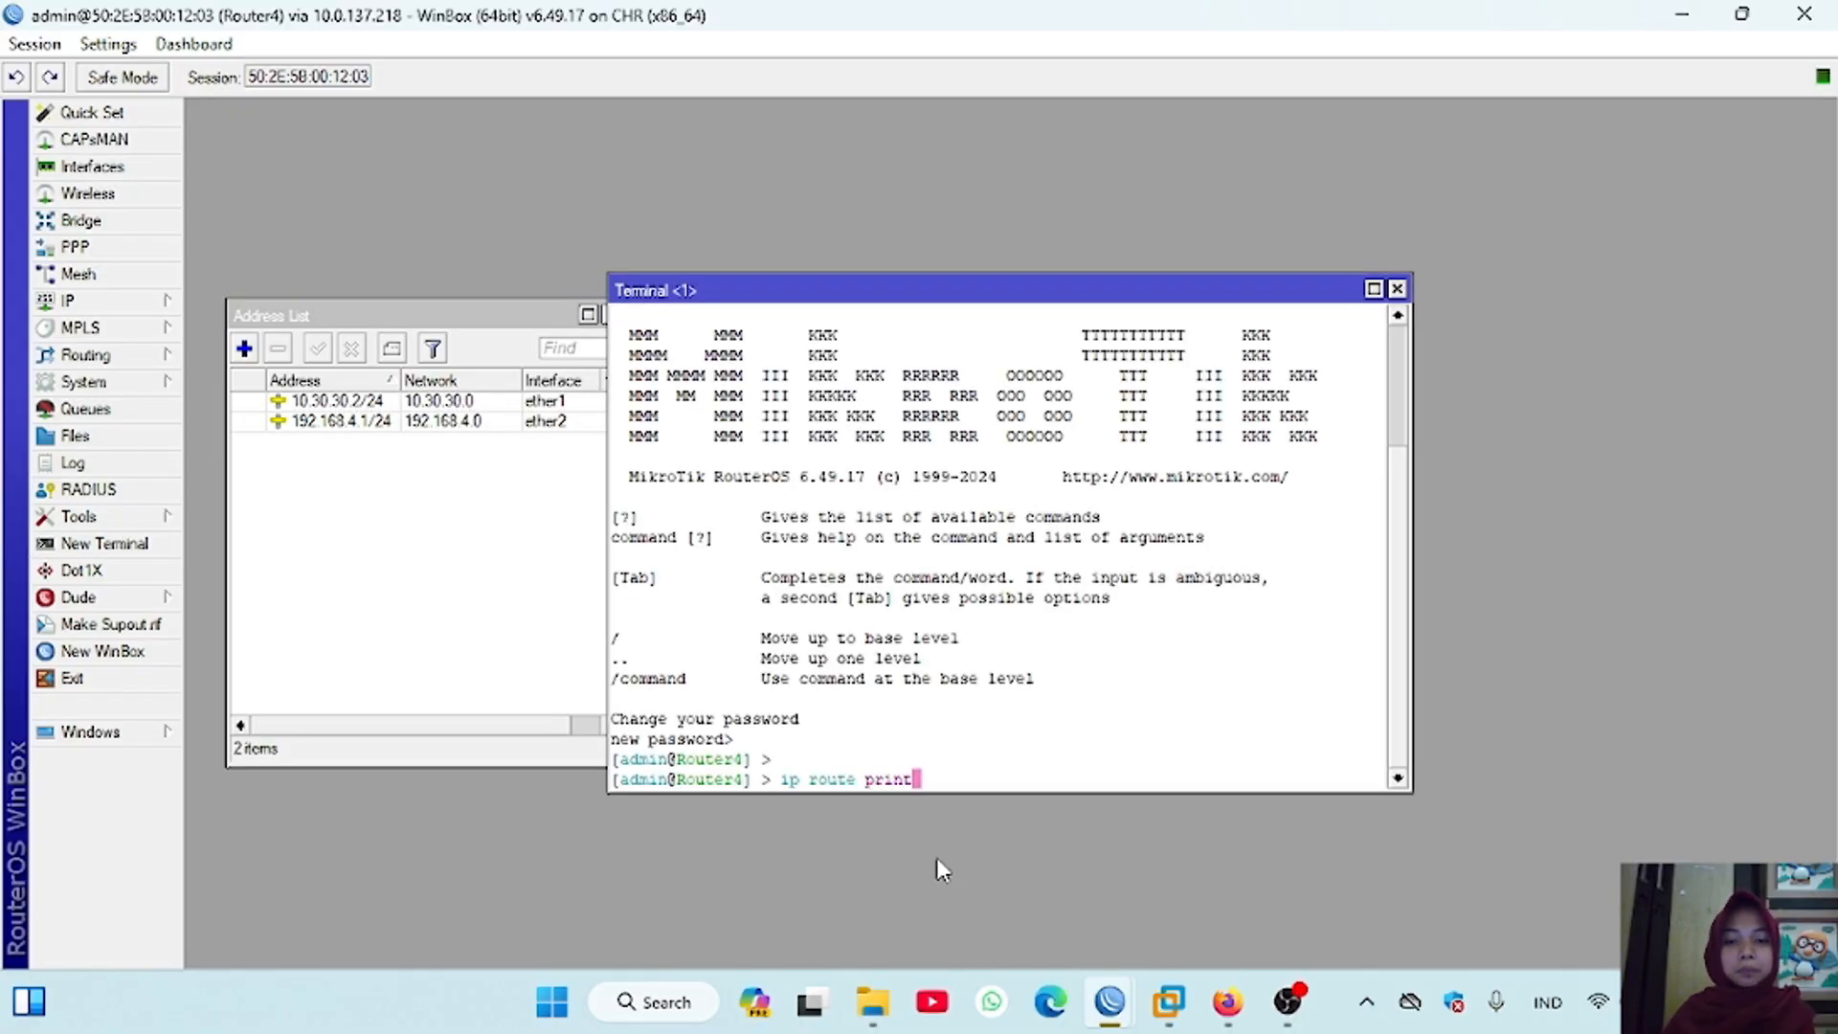
key(Return)
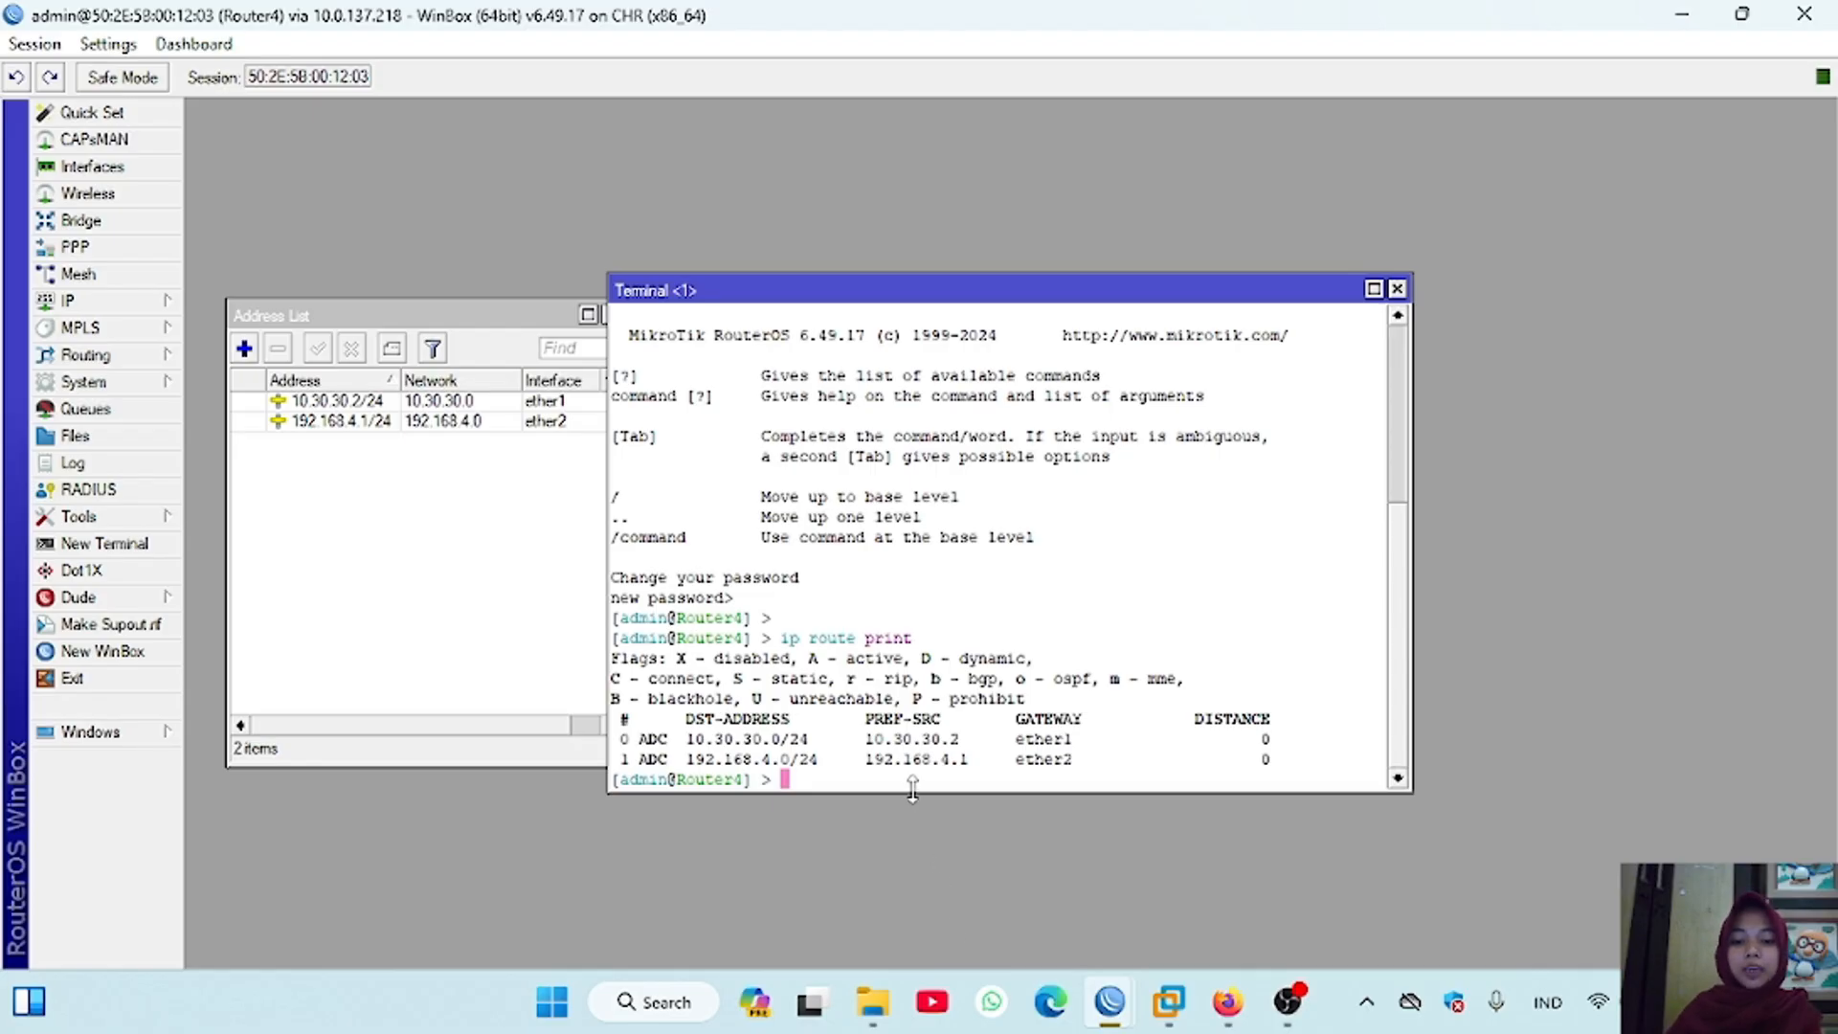
Step: Ping Router3's address 10.30.30.1 from Router4's terminal
key(Return)
text(ping 10.30.)
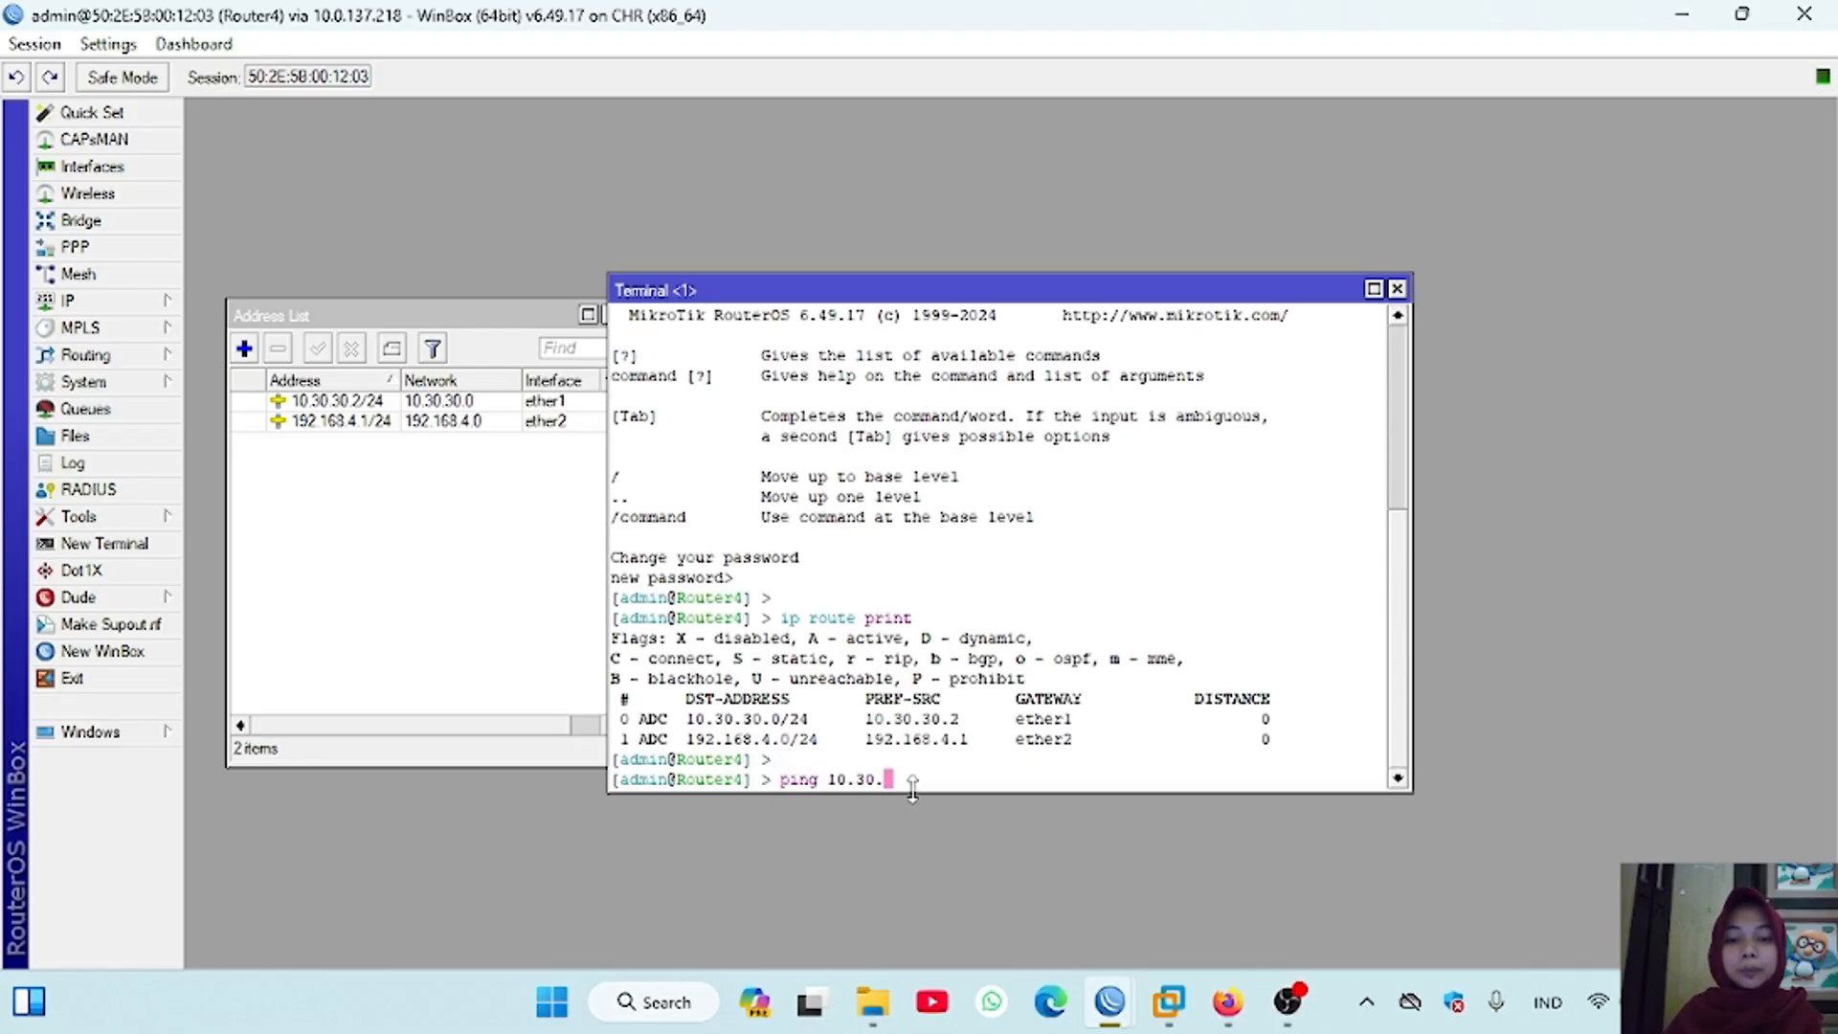
text(30.1)
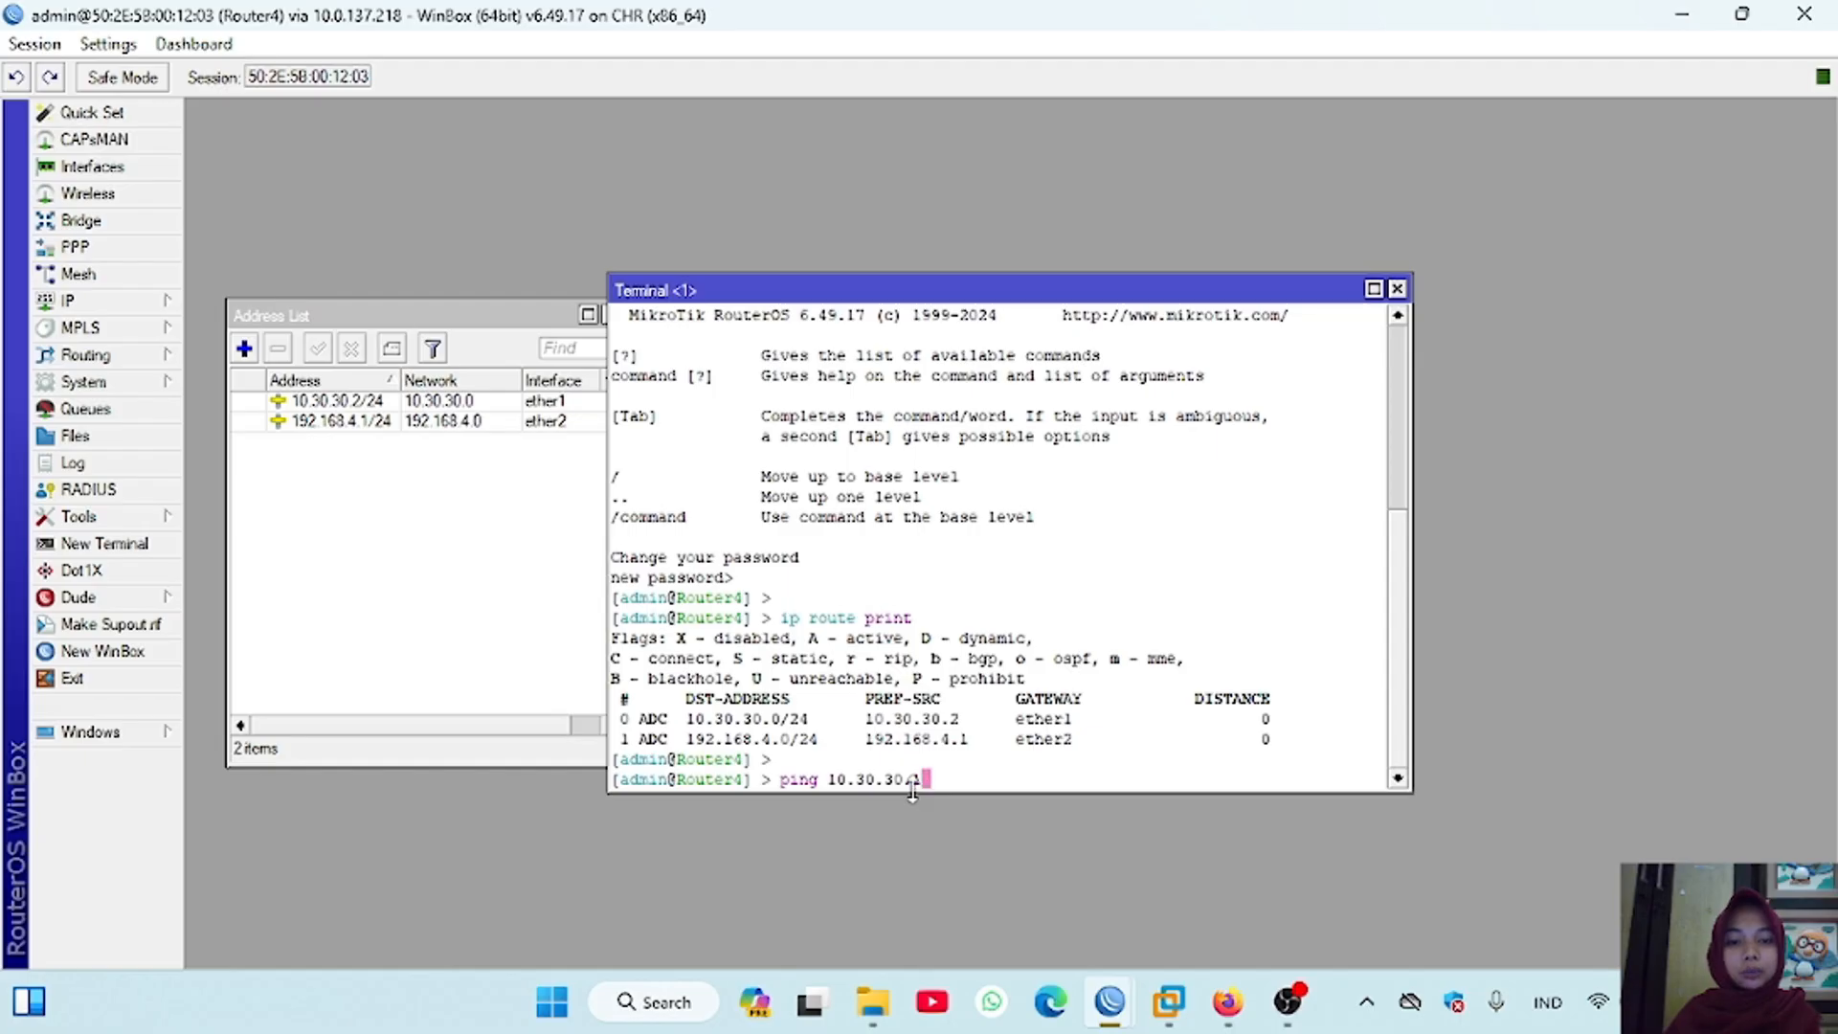
key(Return)
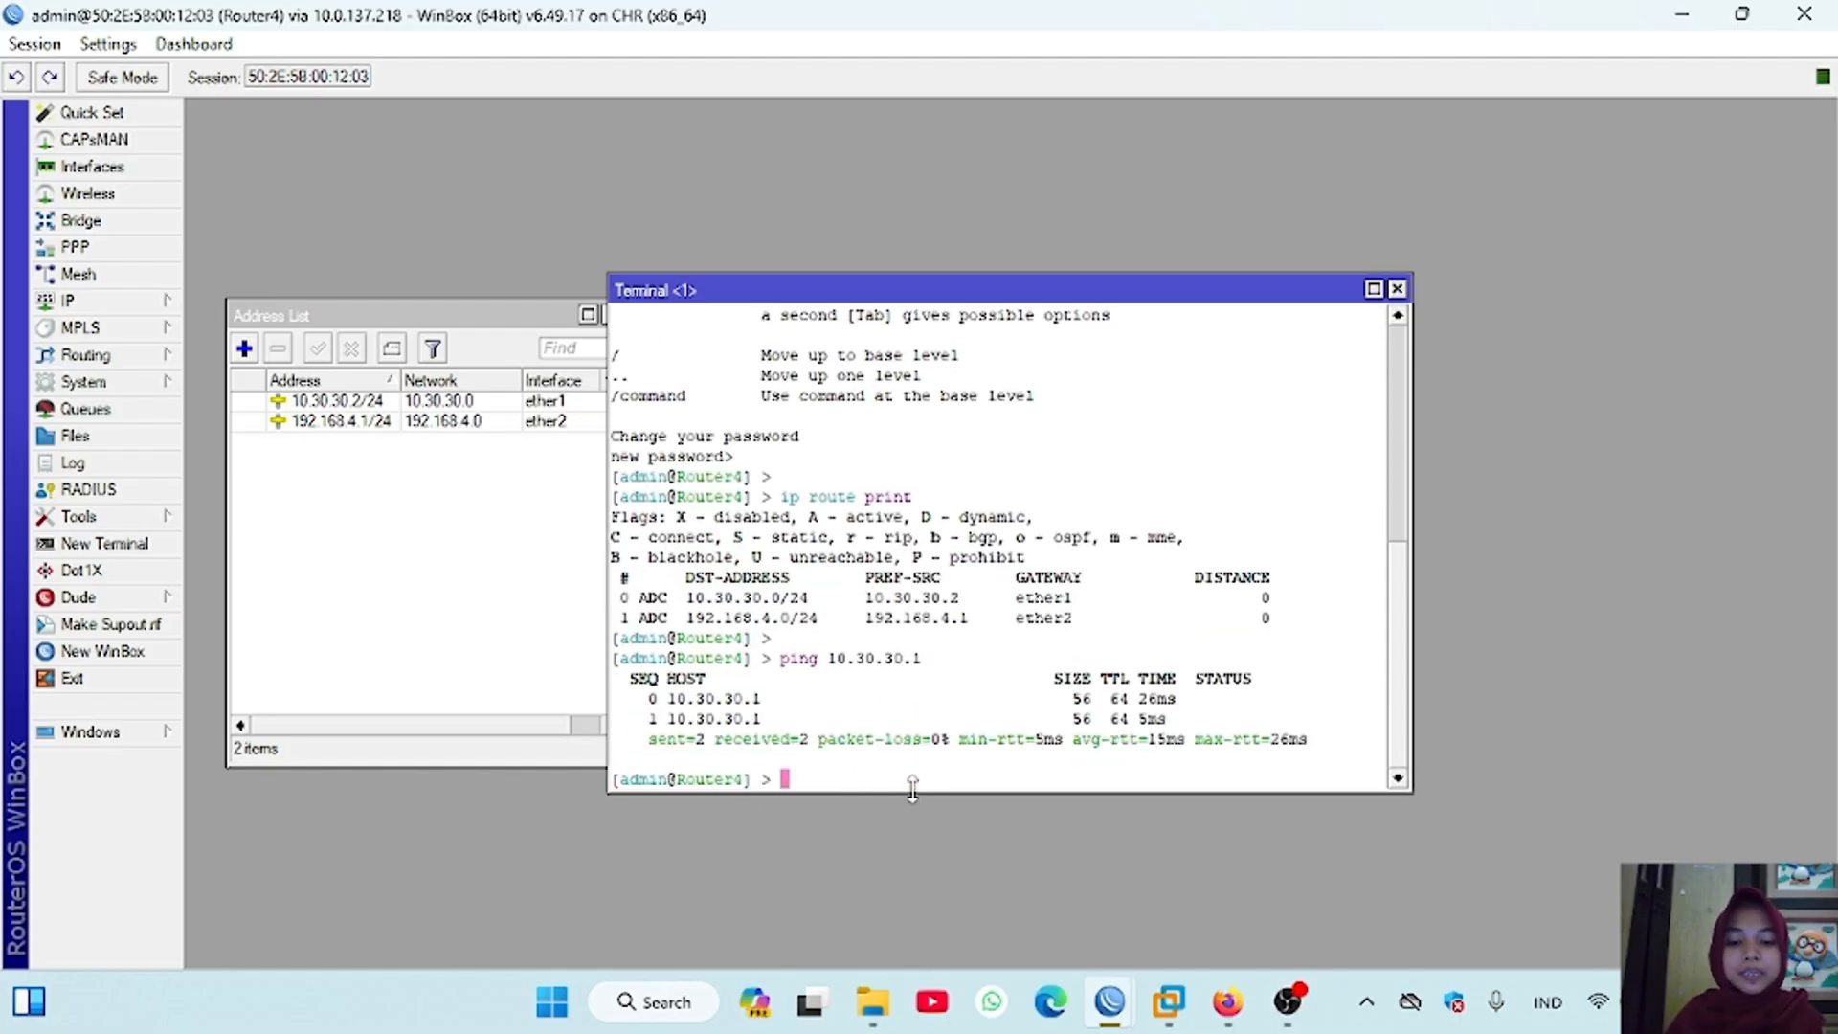
Step: Ping VPC4 at 192.168.4.2 from Router4's terminal, stopping after a few replies
key(Return)
text(ping 192.168.4.2)
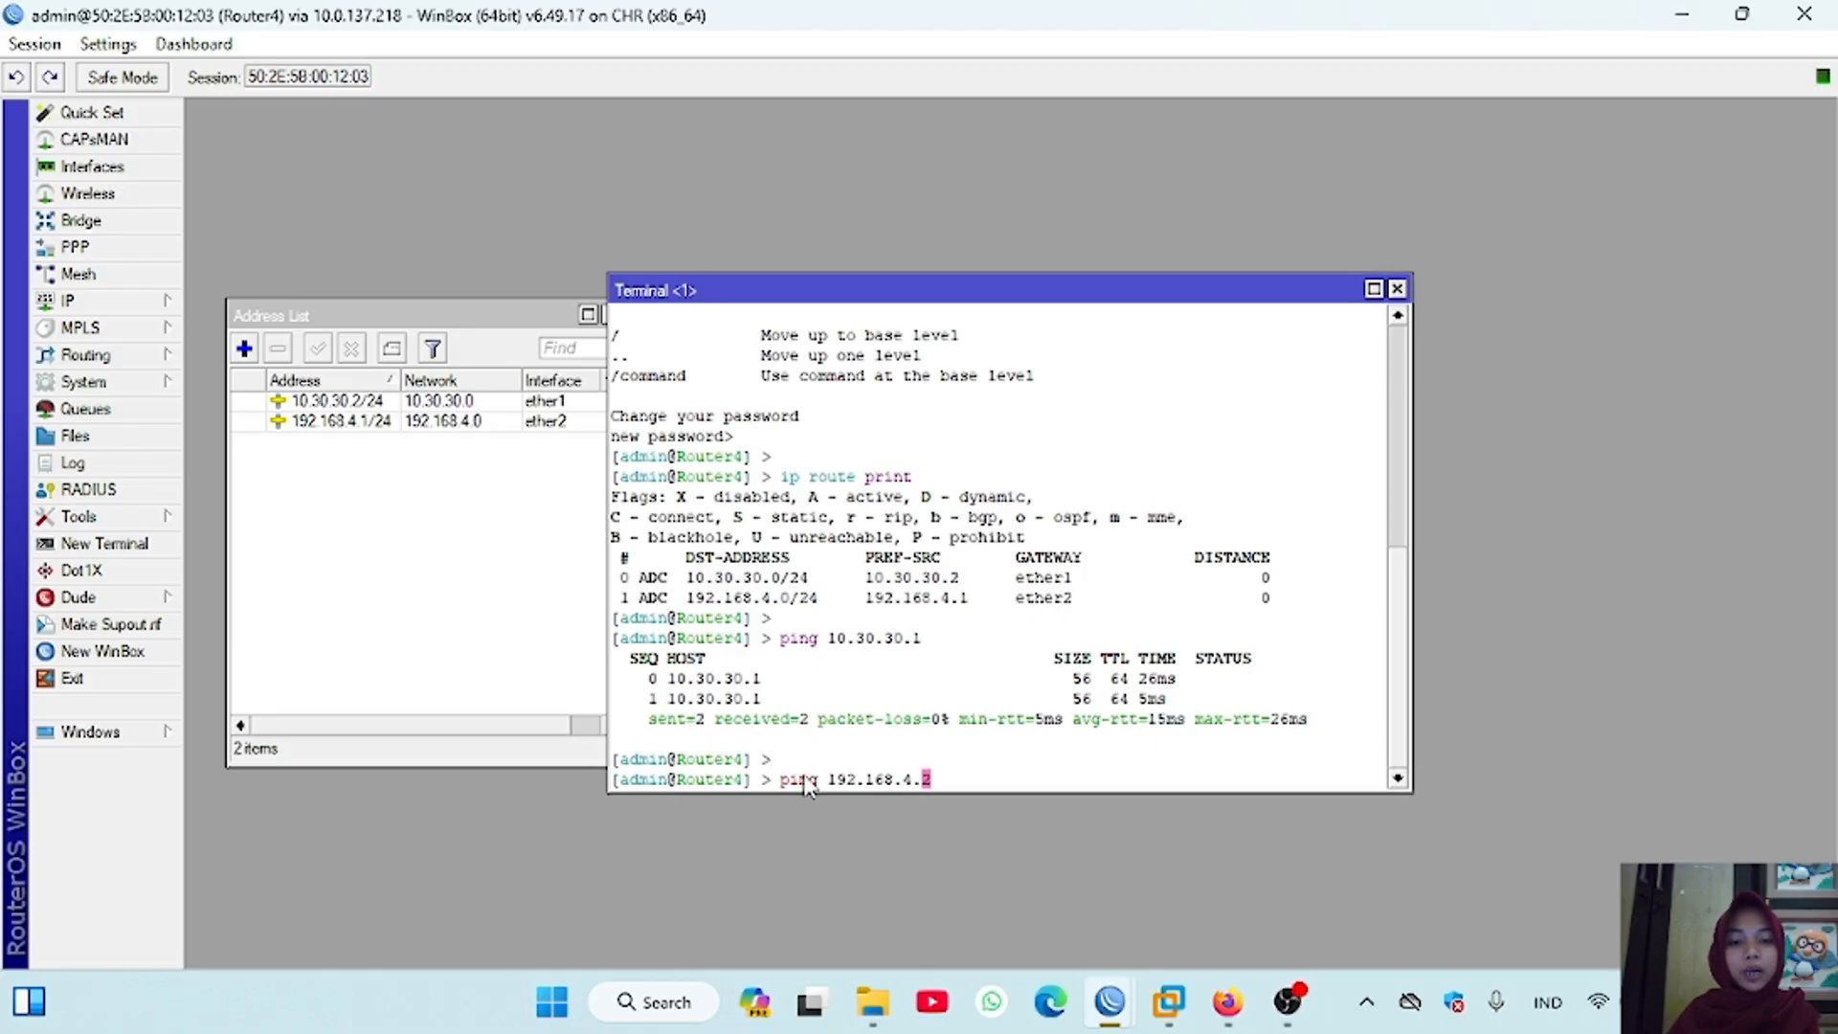
key(Return)
key(ctrl+c)
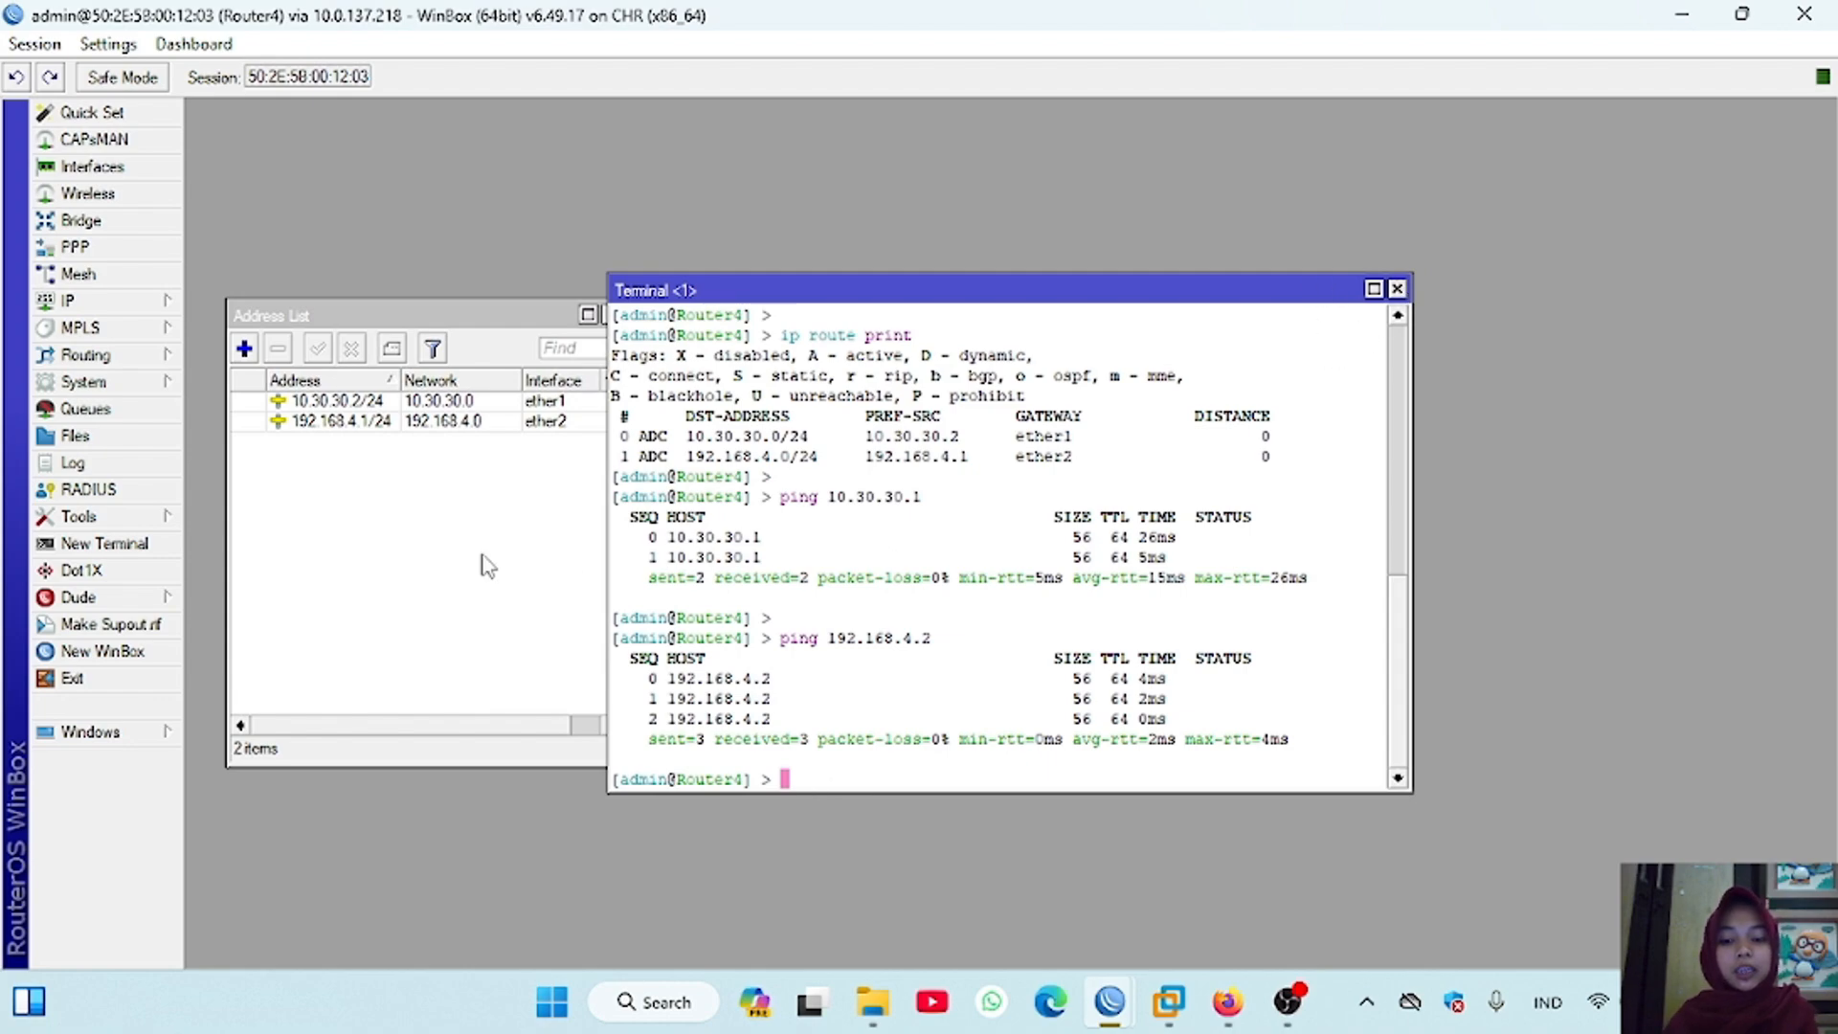
Step: Open Router4's route list and add a static route to 192.168.3.0/24 via gateway 10.30.30.1
click(159, 304)
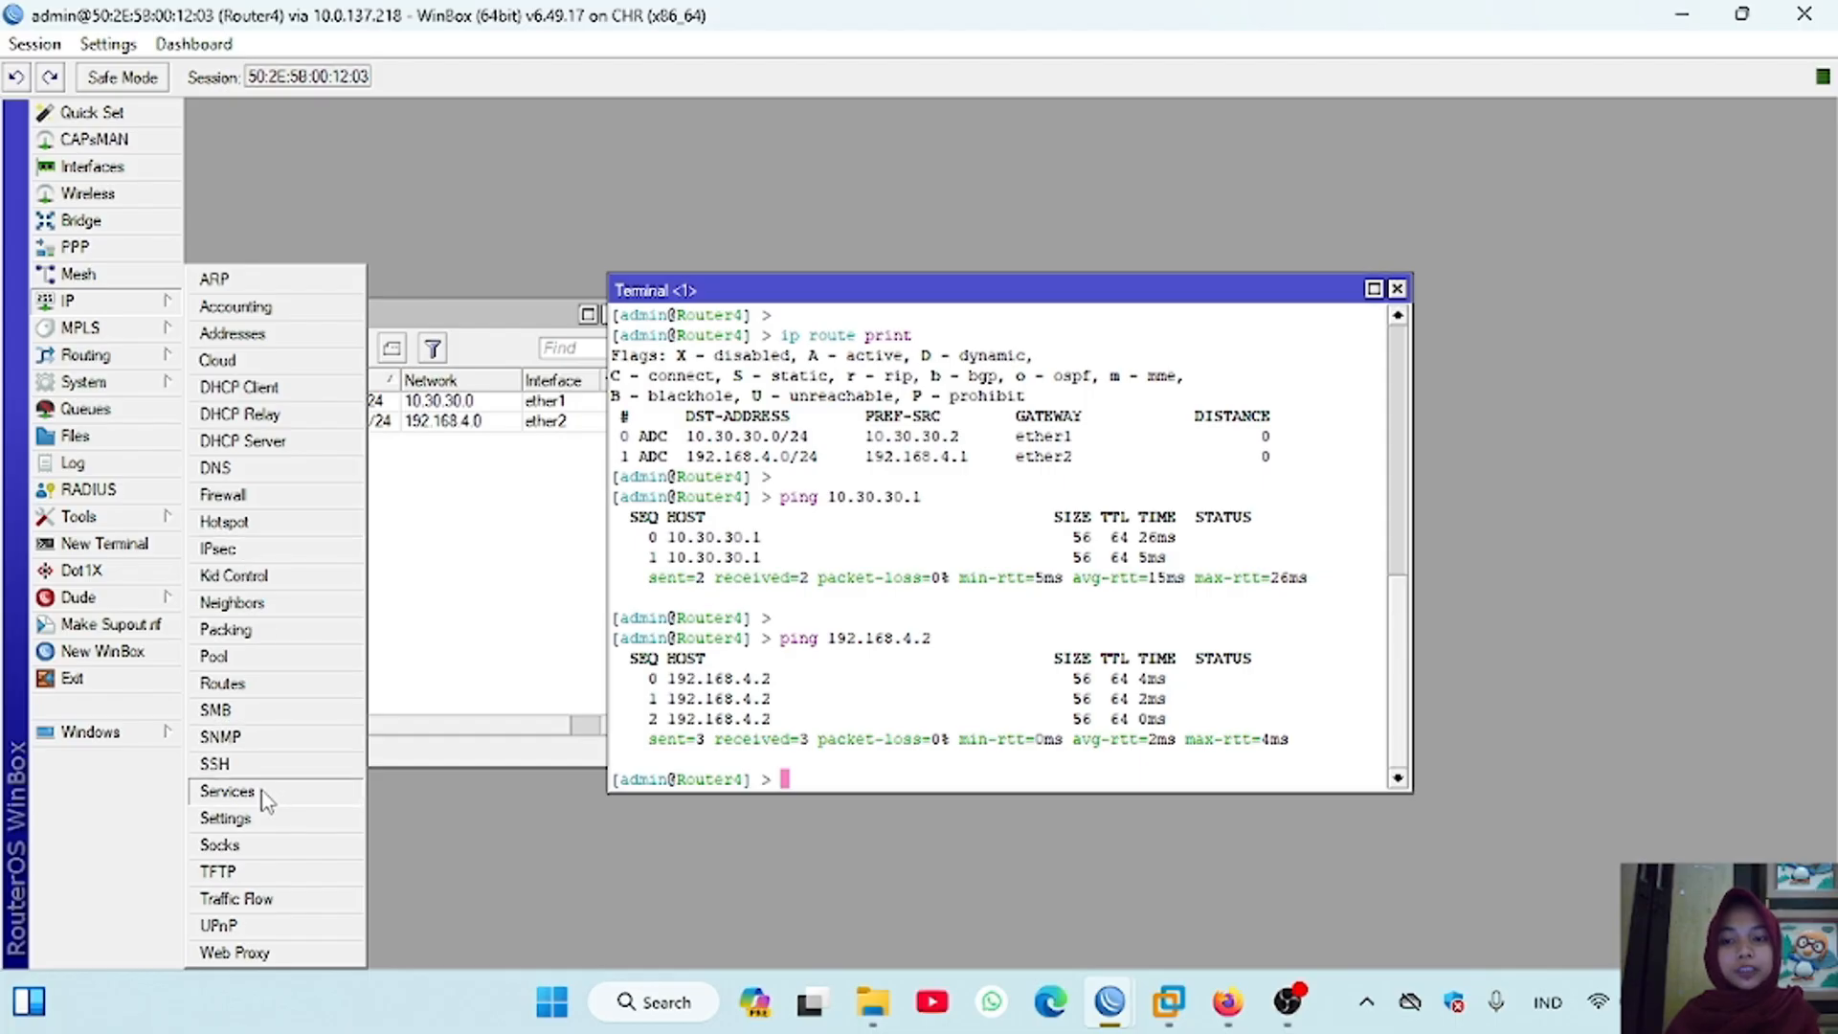
click(230, 684)
click(246, 354)
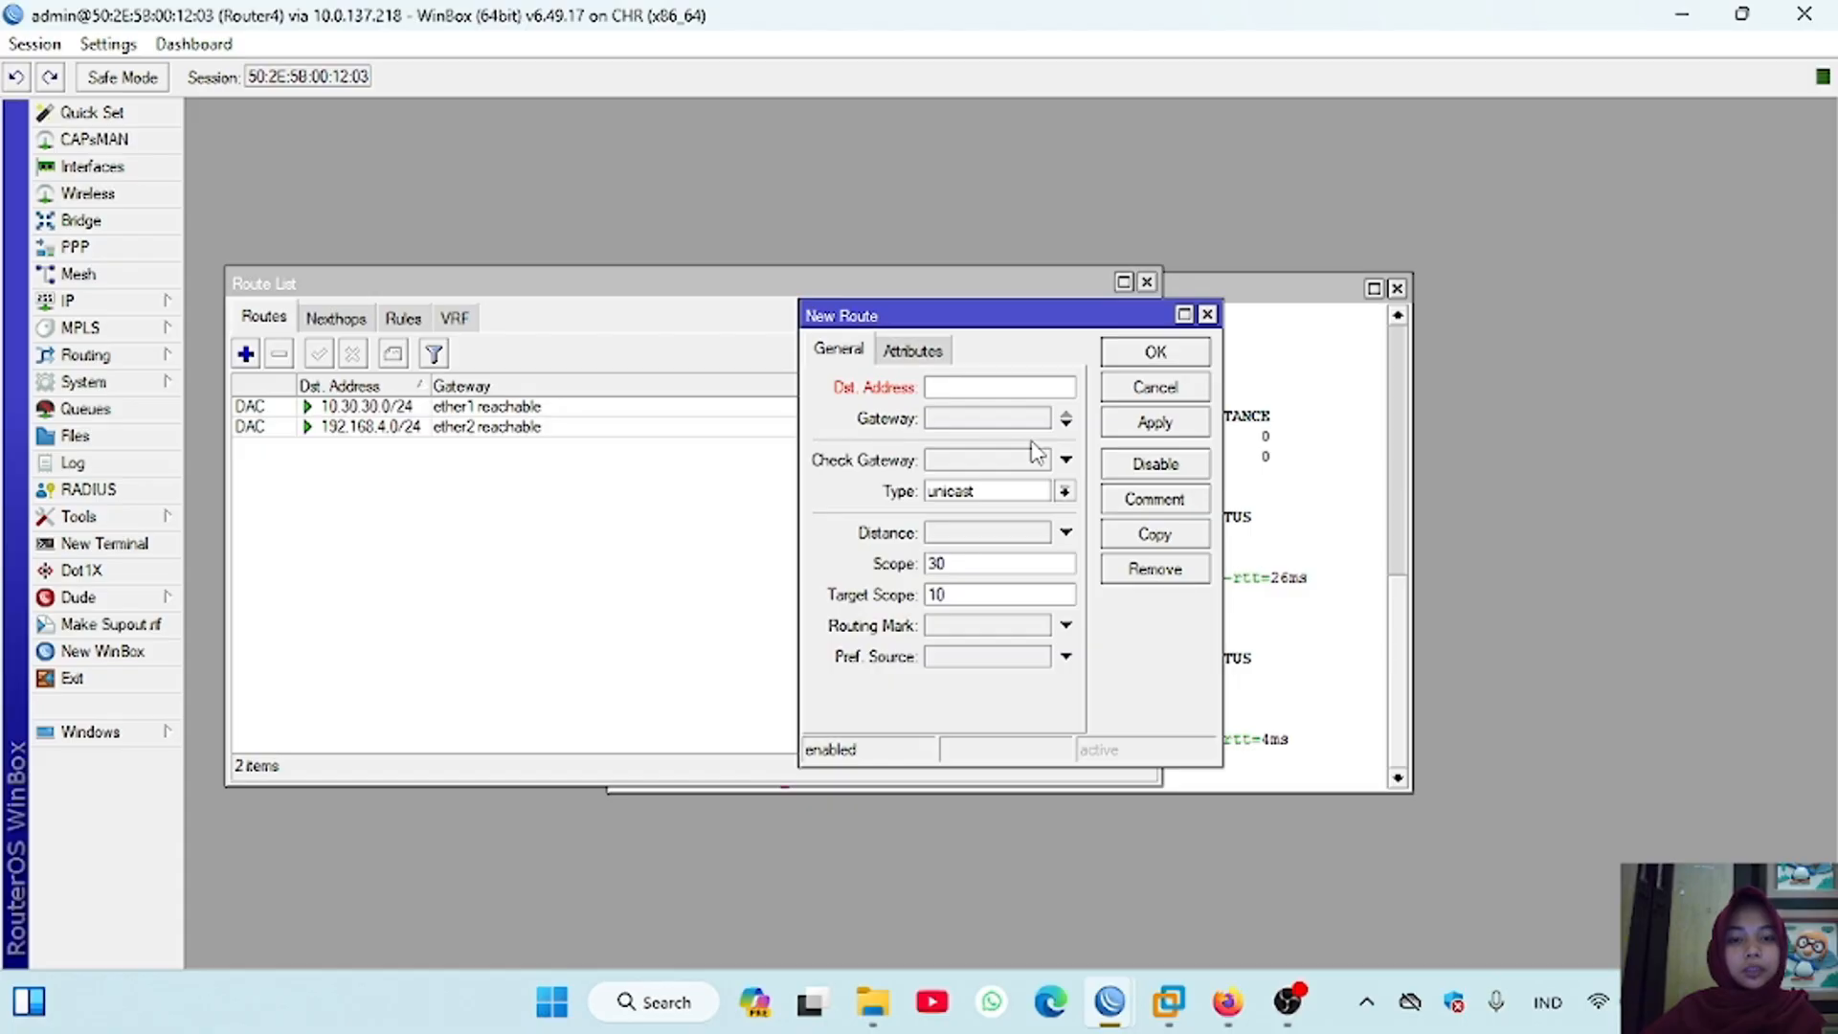
text(192.168.3.0/24)
click(994, 418)
text(10.30.30)
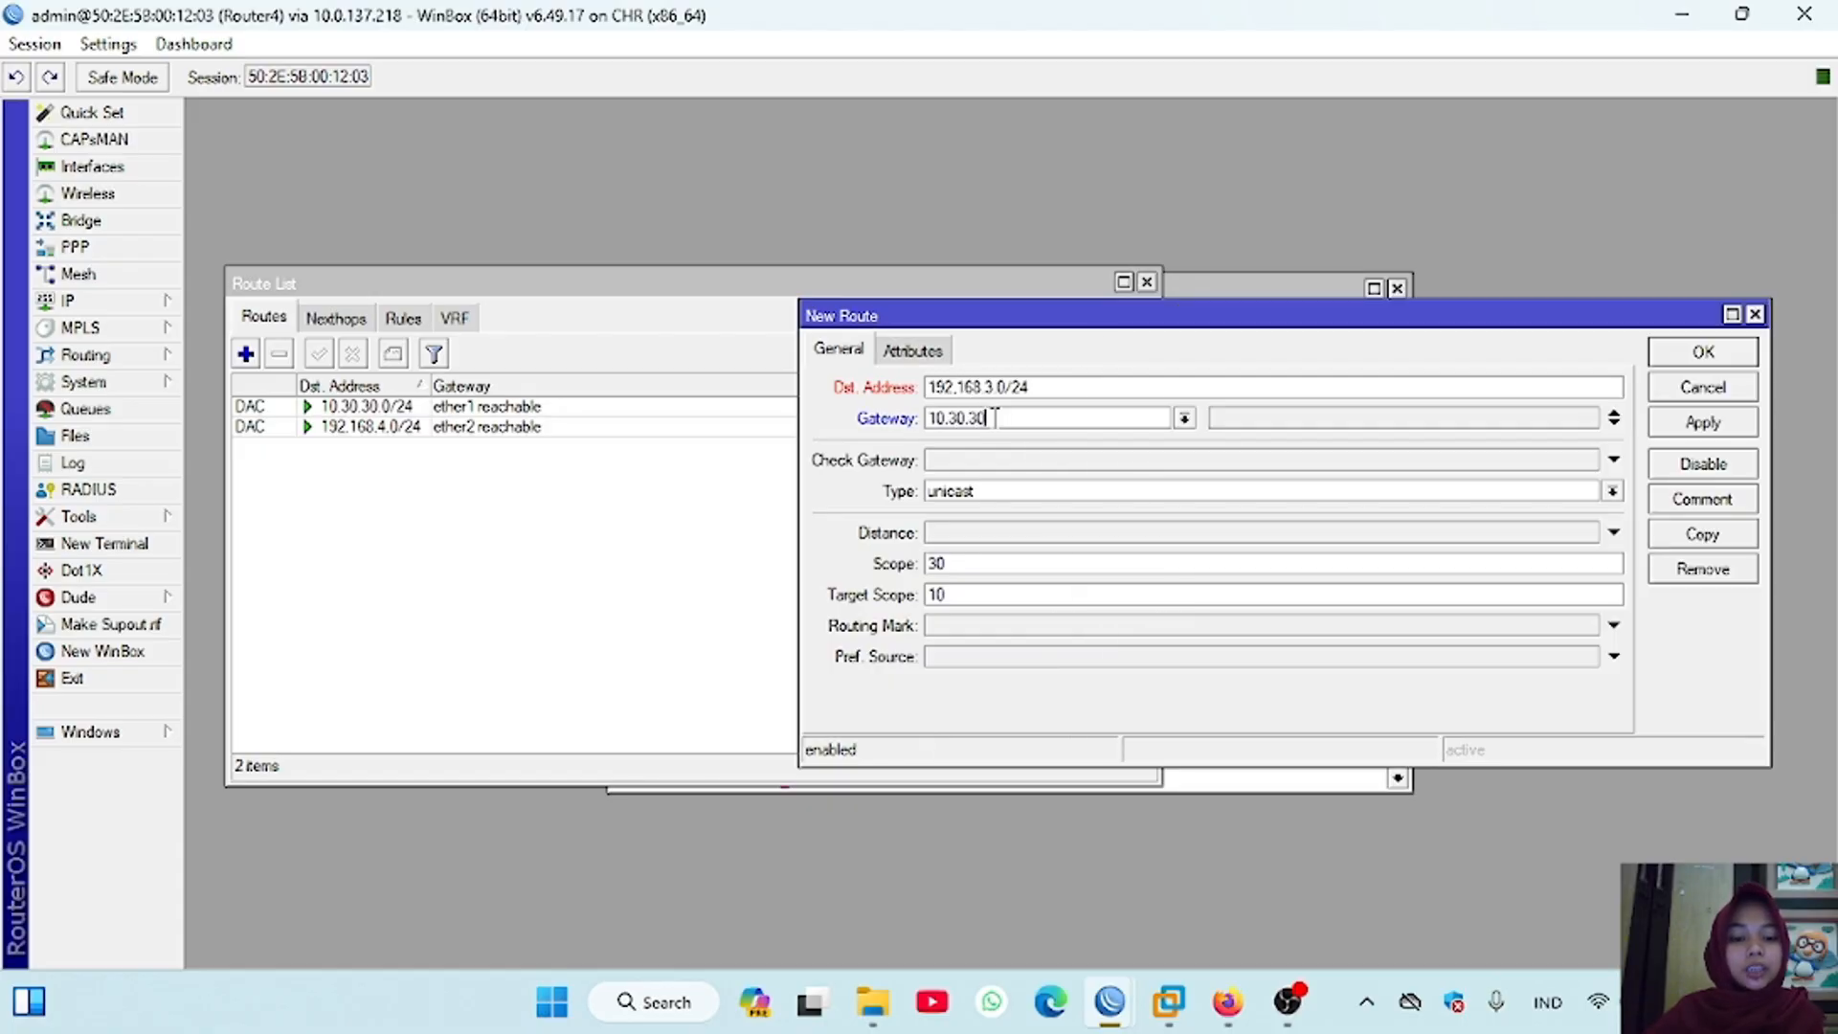
text(.1)
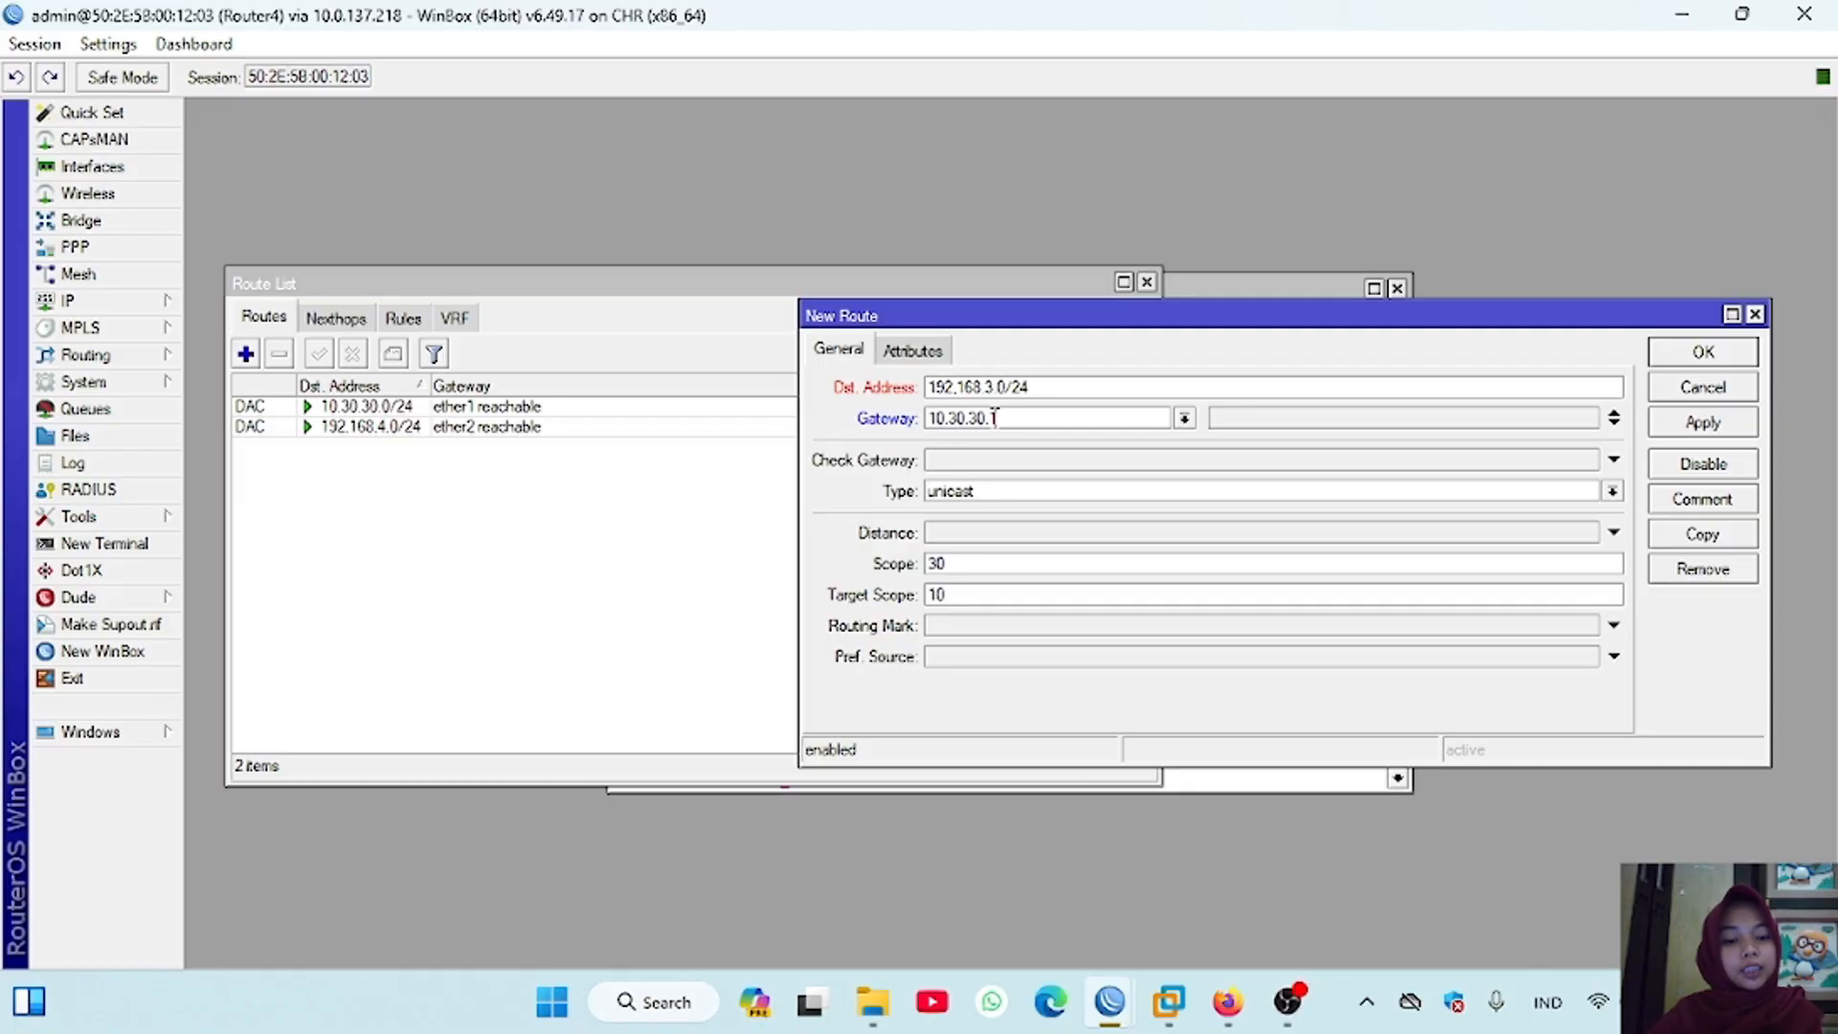
click(1703, 422)
click(1703, 351)
Step: Add a static route on Router4 to 192.168.2.0/24 via gateway 10.30.30.1
click(245, 358)
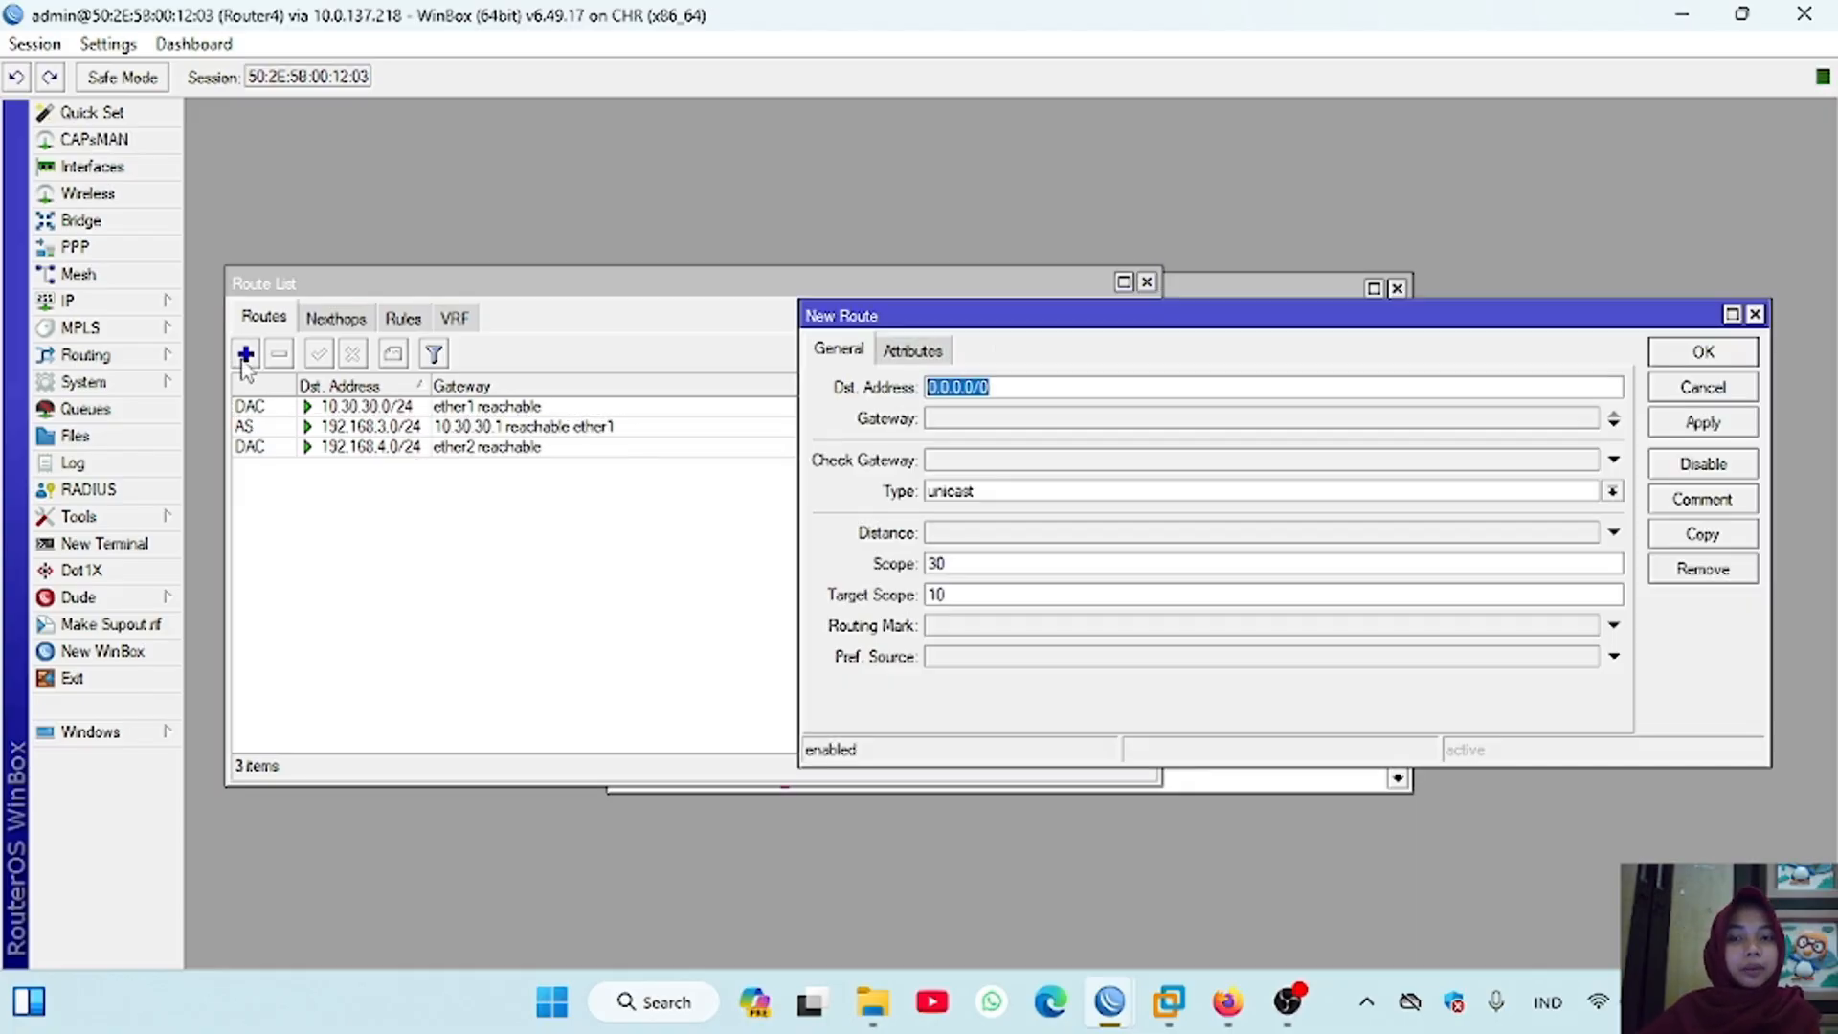
text(192.)
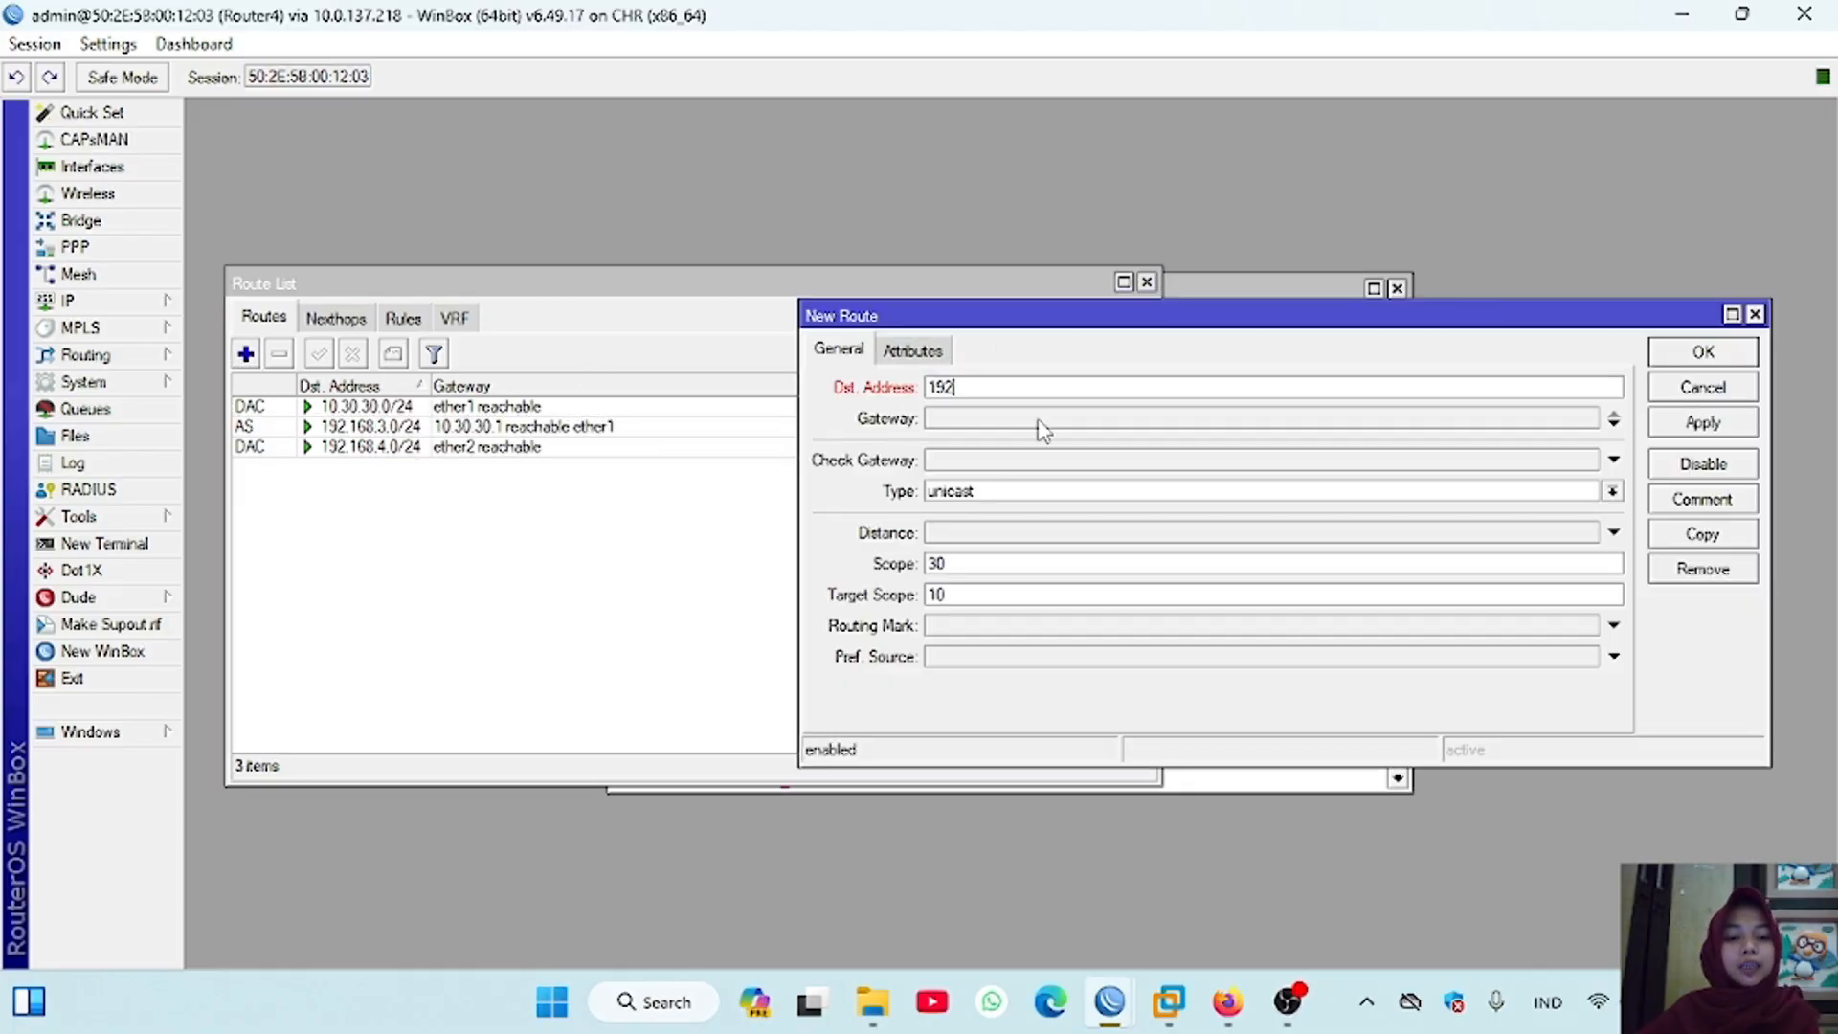
text(168)
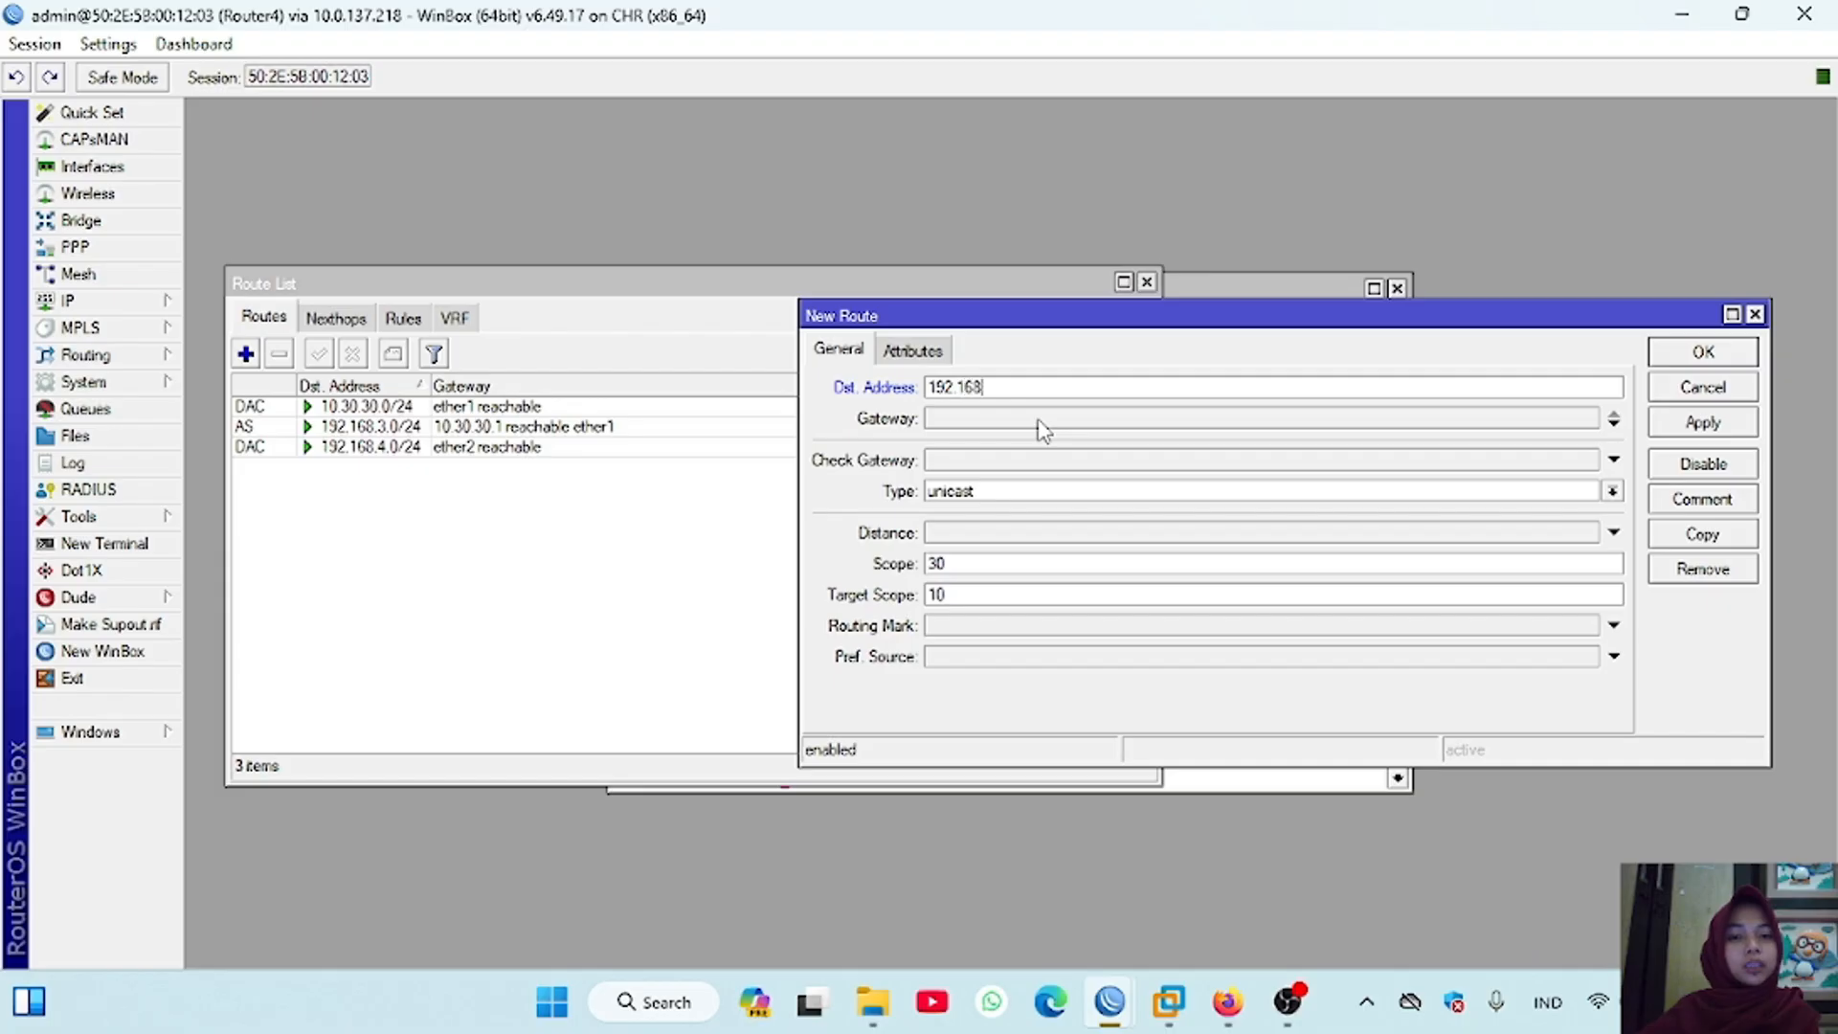
text(.2.0/24)
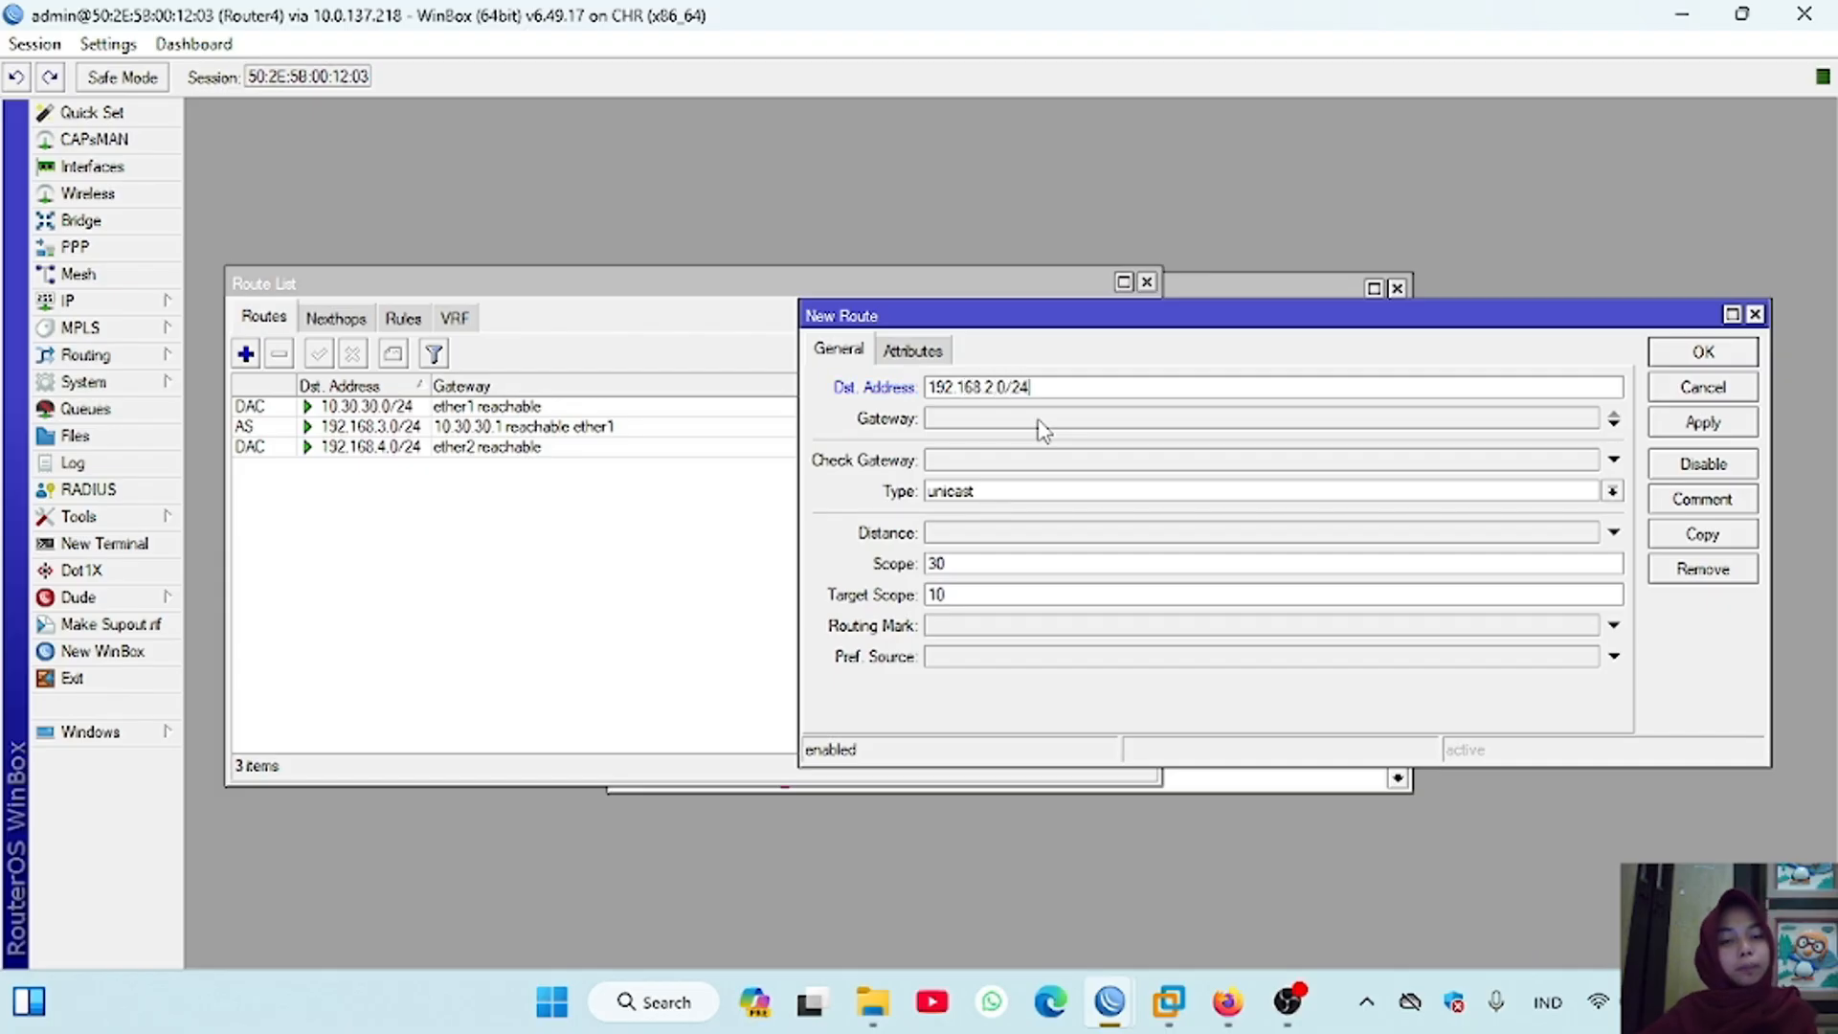
click(1044, 421)
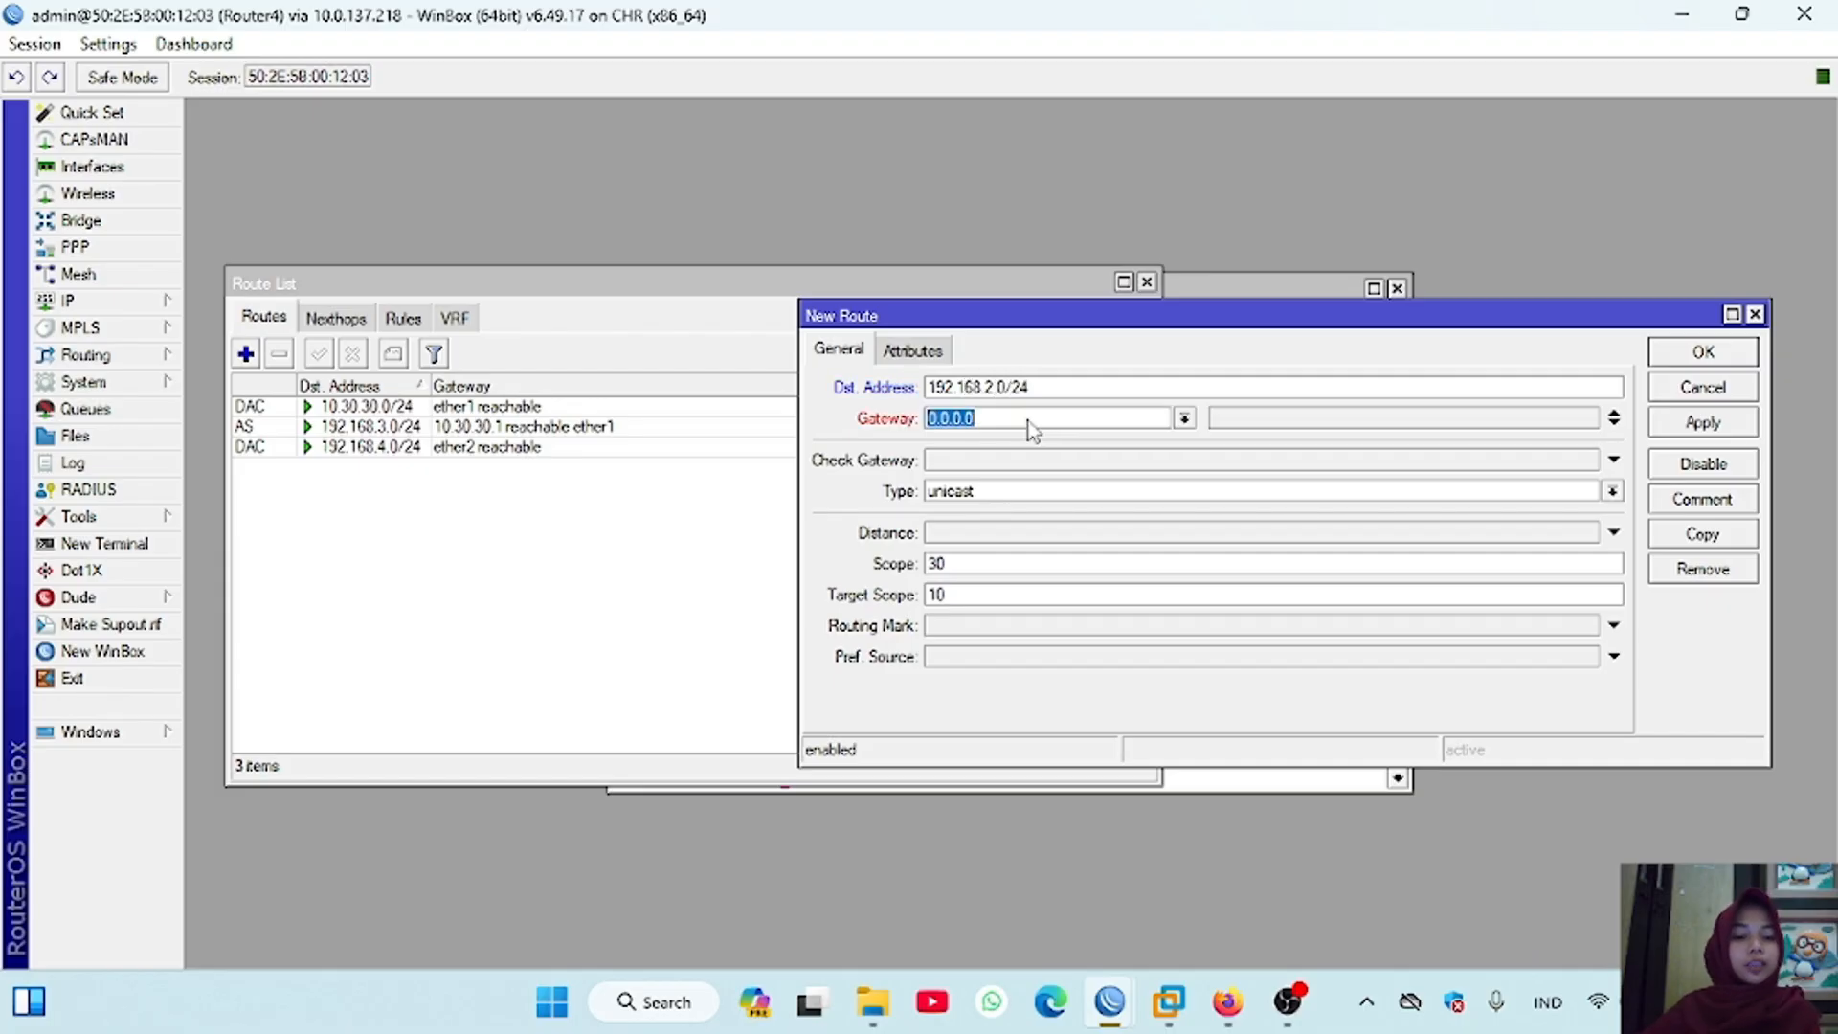
text(10.)
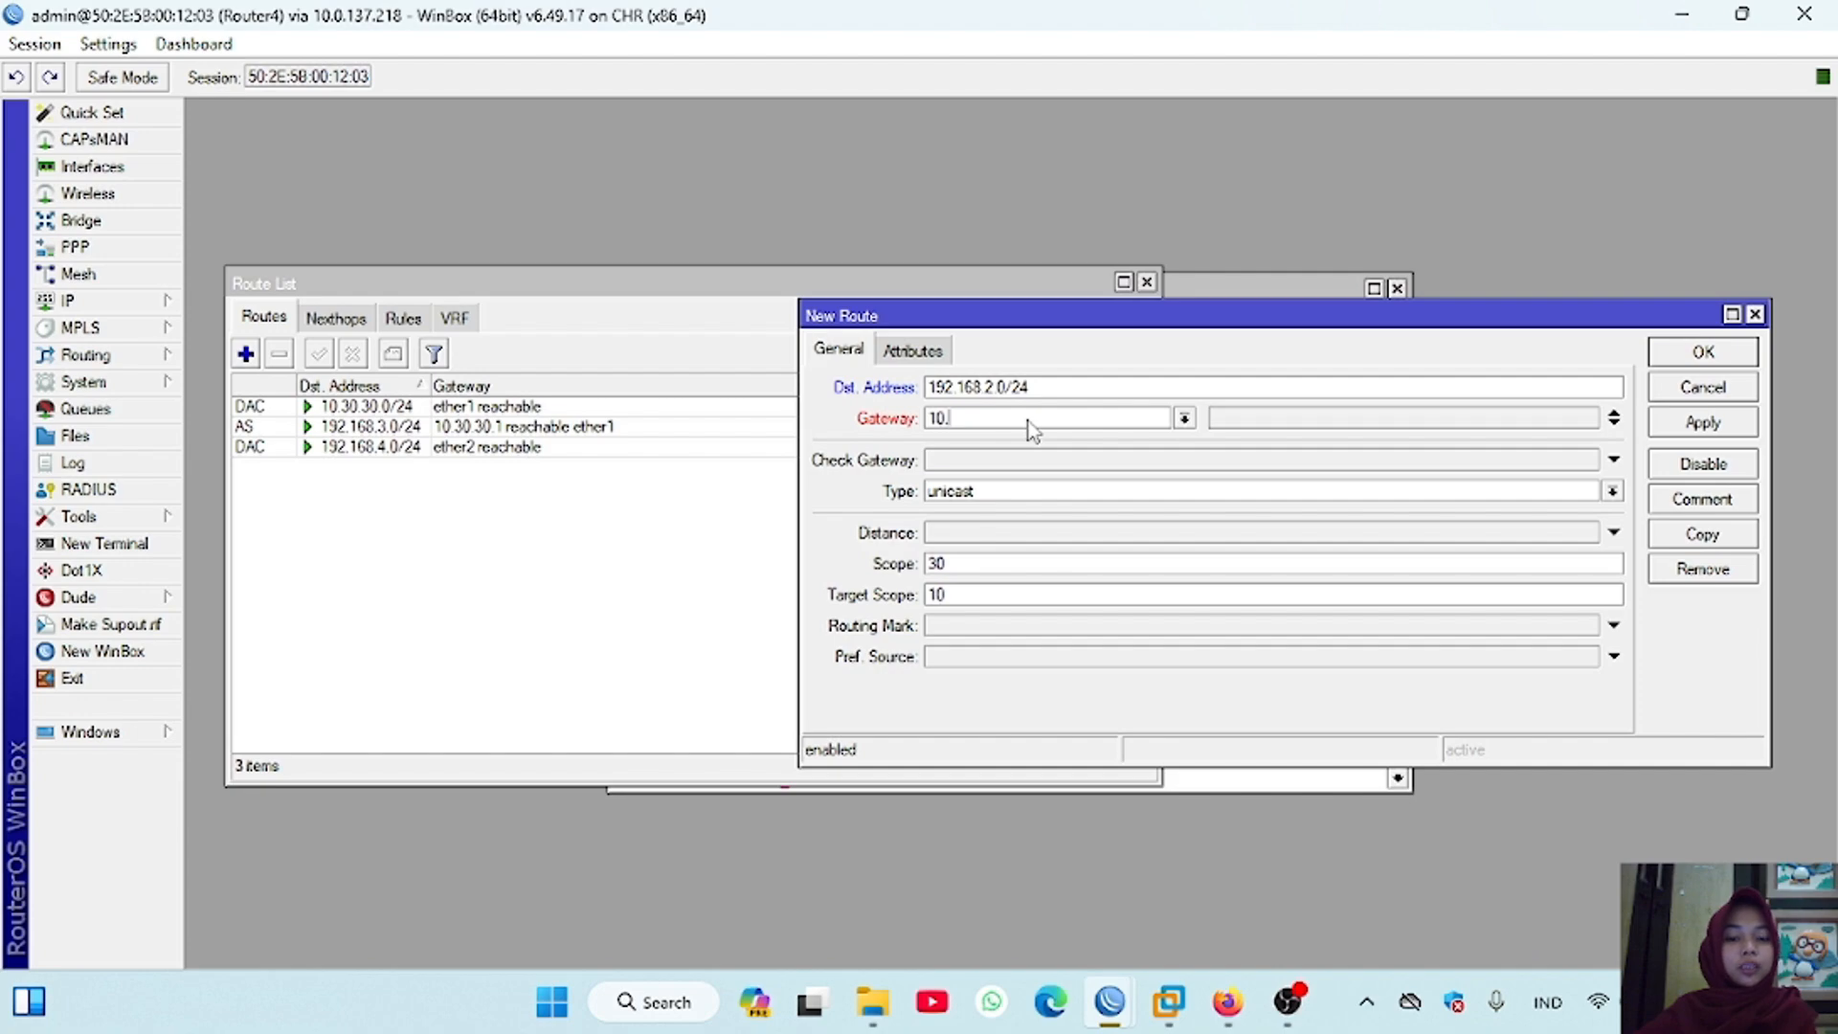
text(30.30.1)
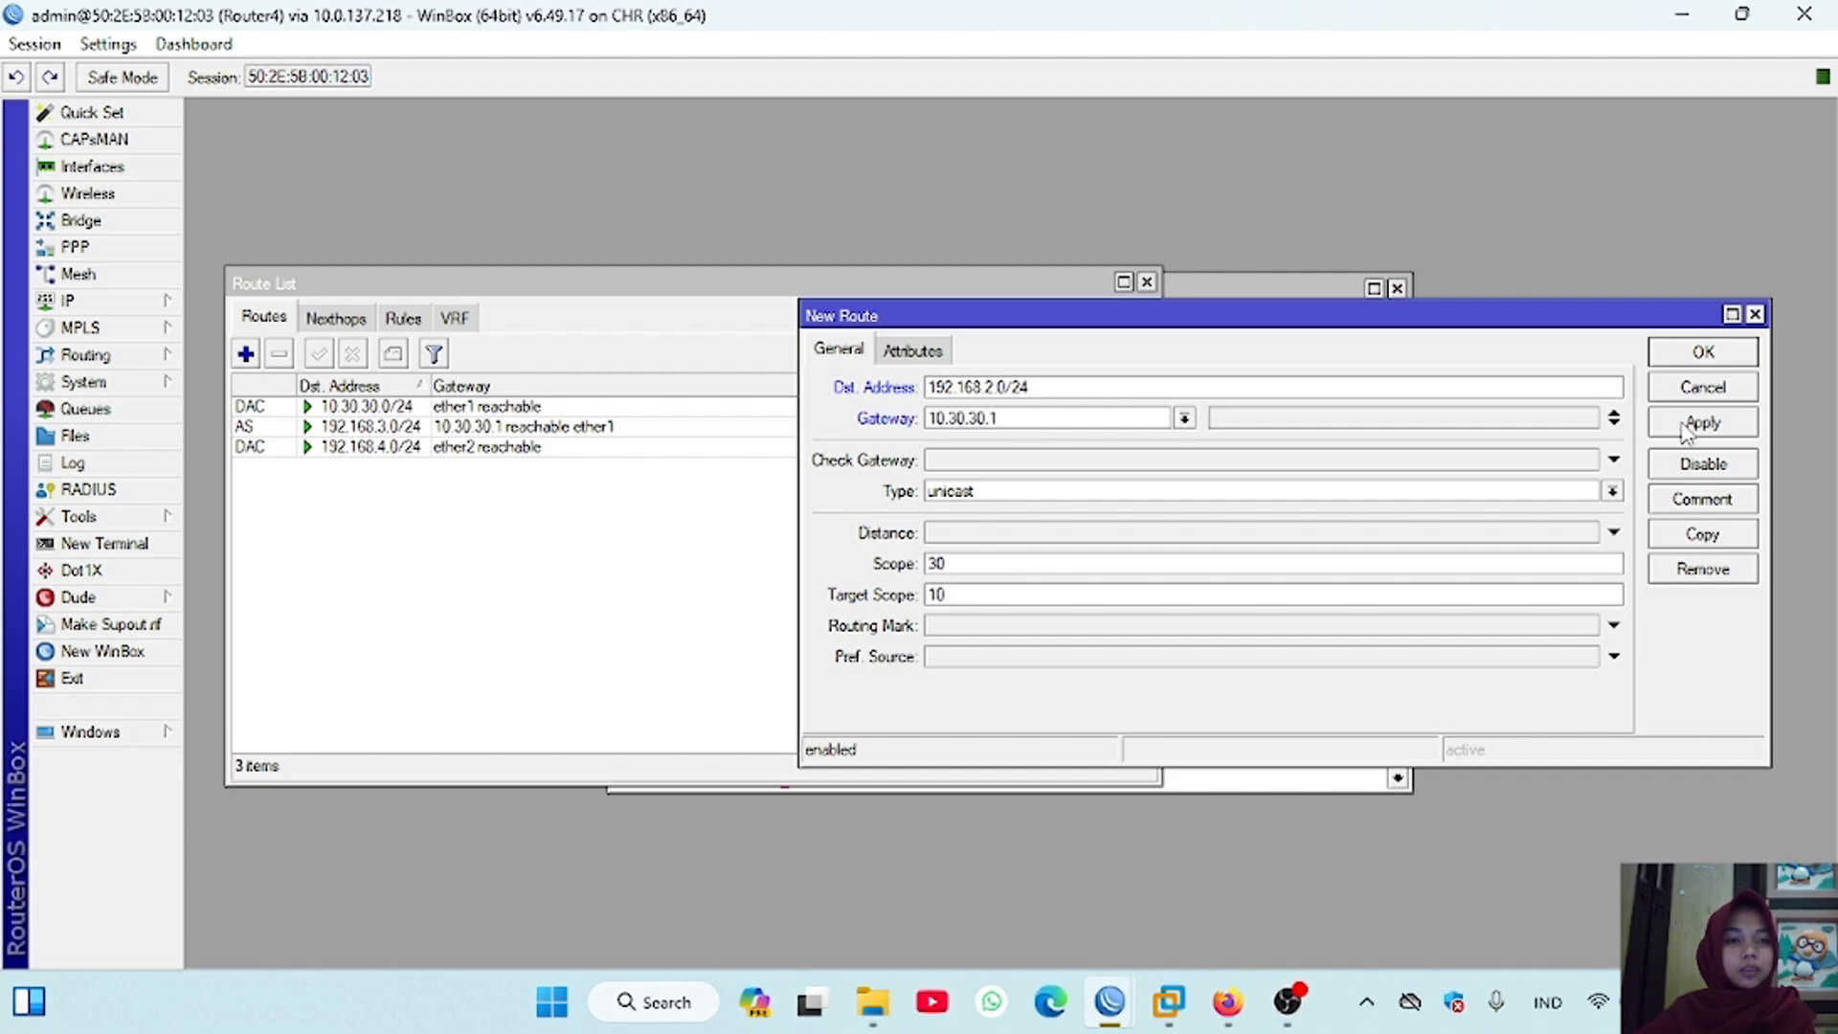
click(1685, 426)
click(1683, 356)
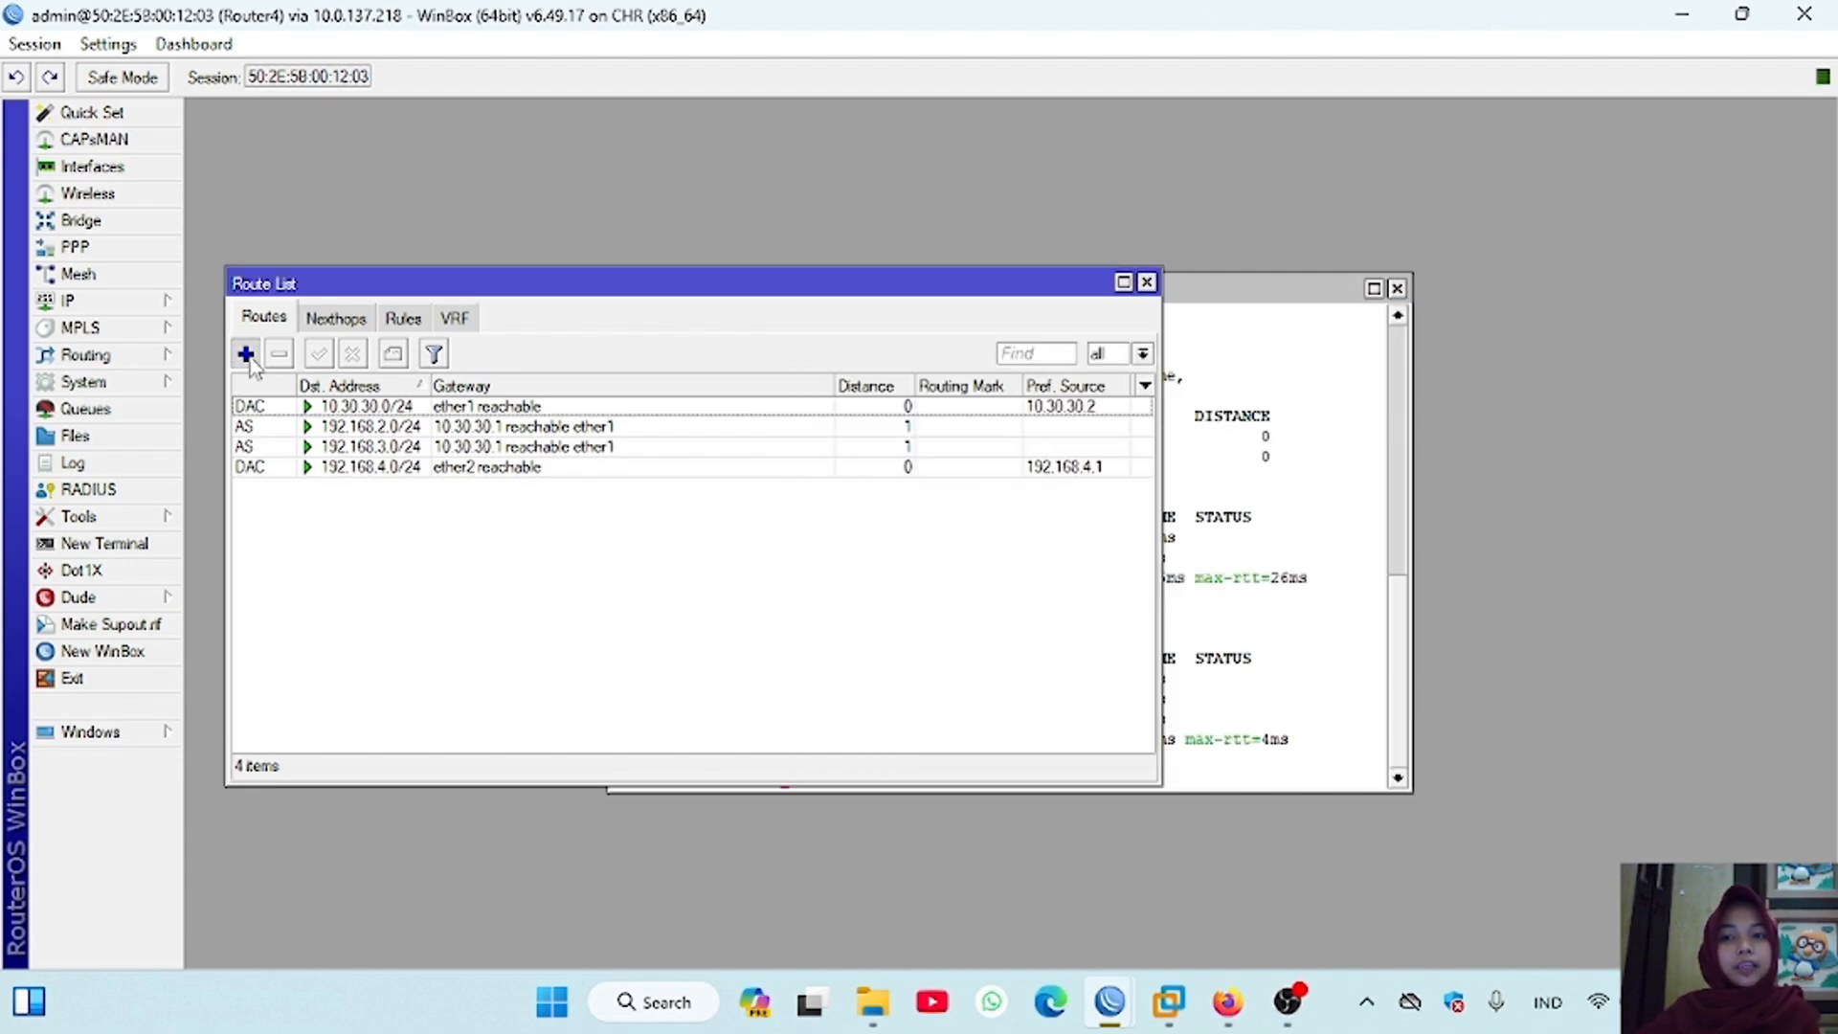
Step: Add a static route on Router4 to 192.168.1.0/24 via gateway 10.30.30.1
click(246, 353)
text(192.168)
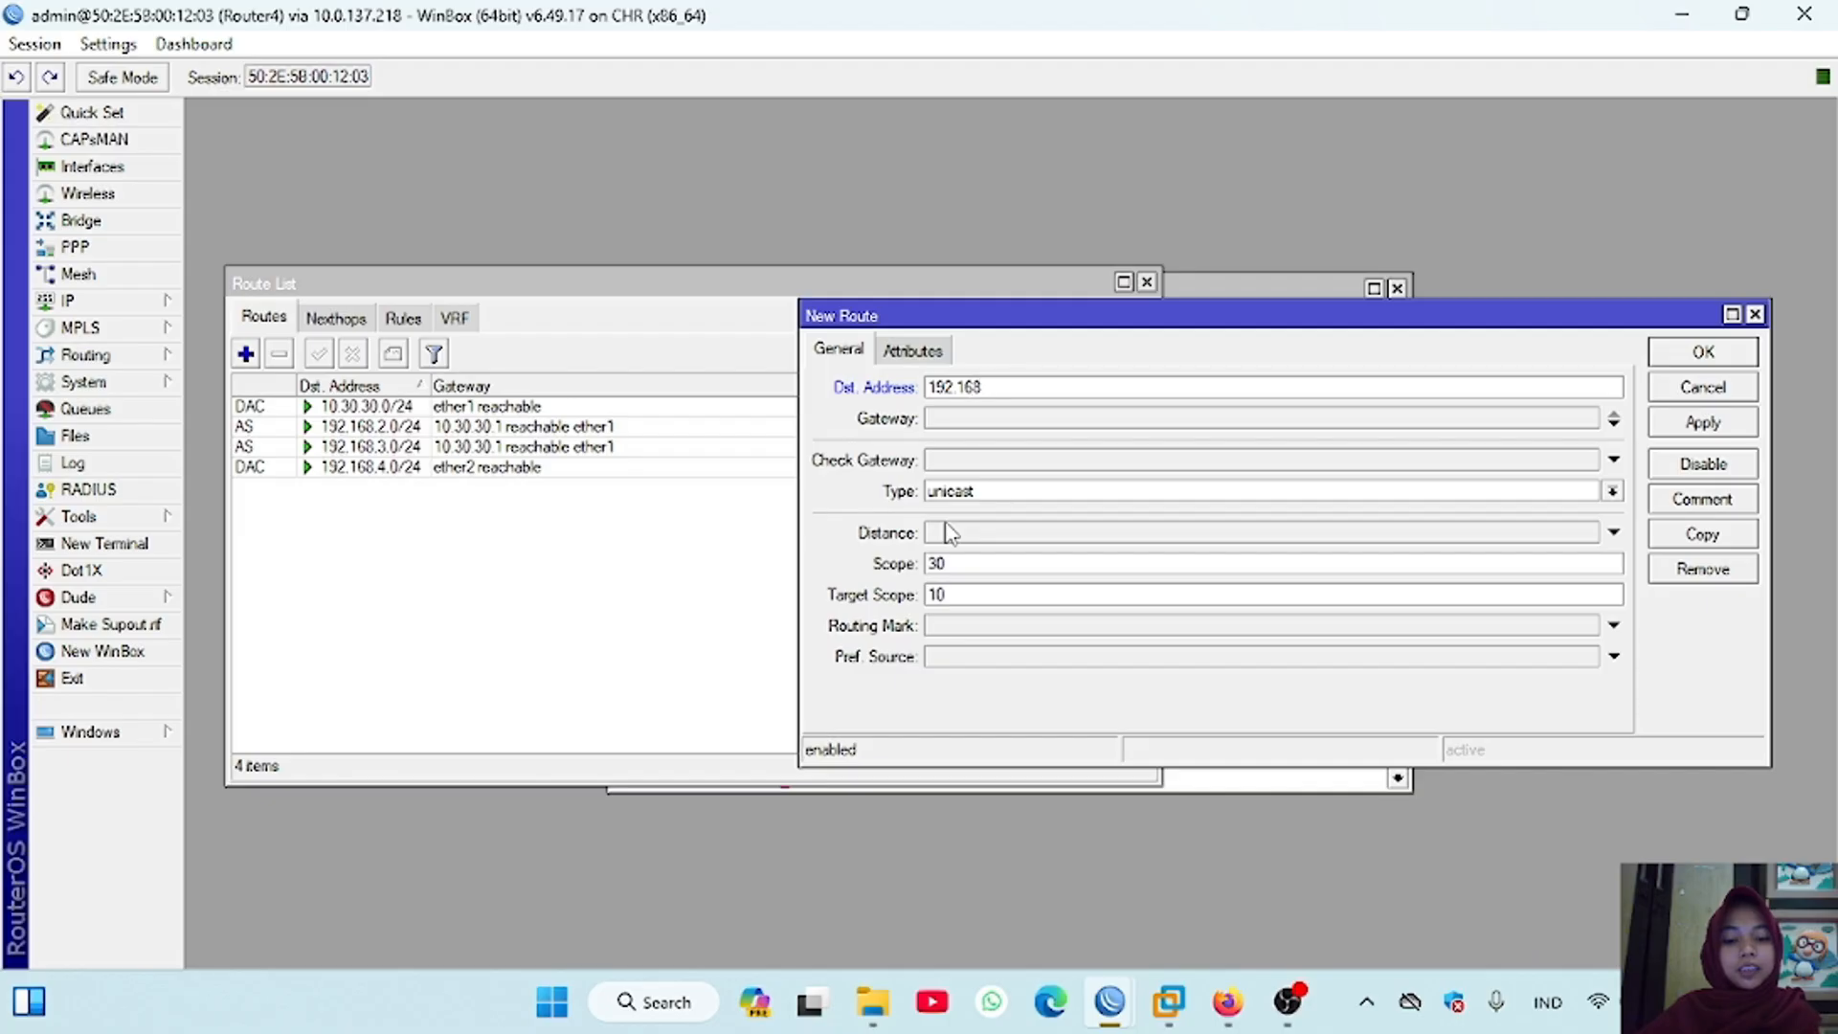
text(.1.0/24)
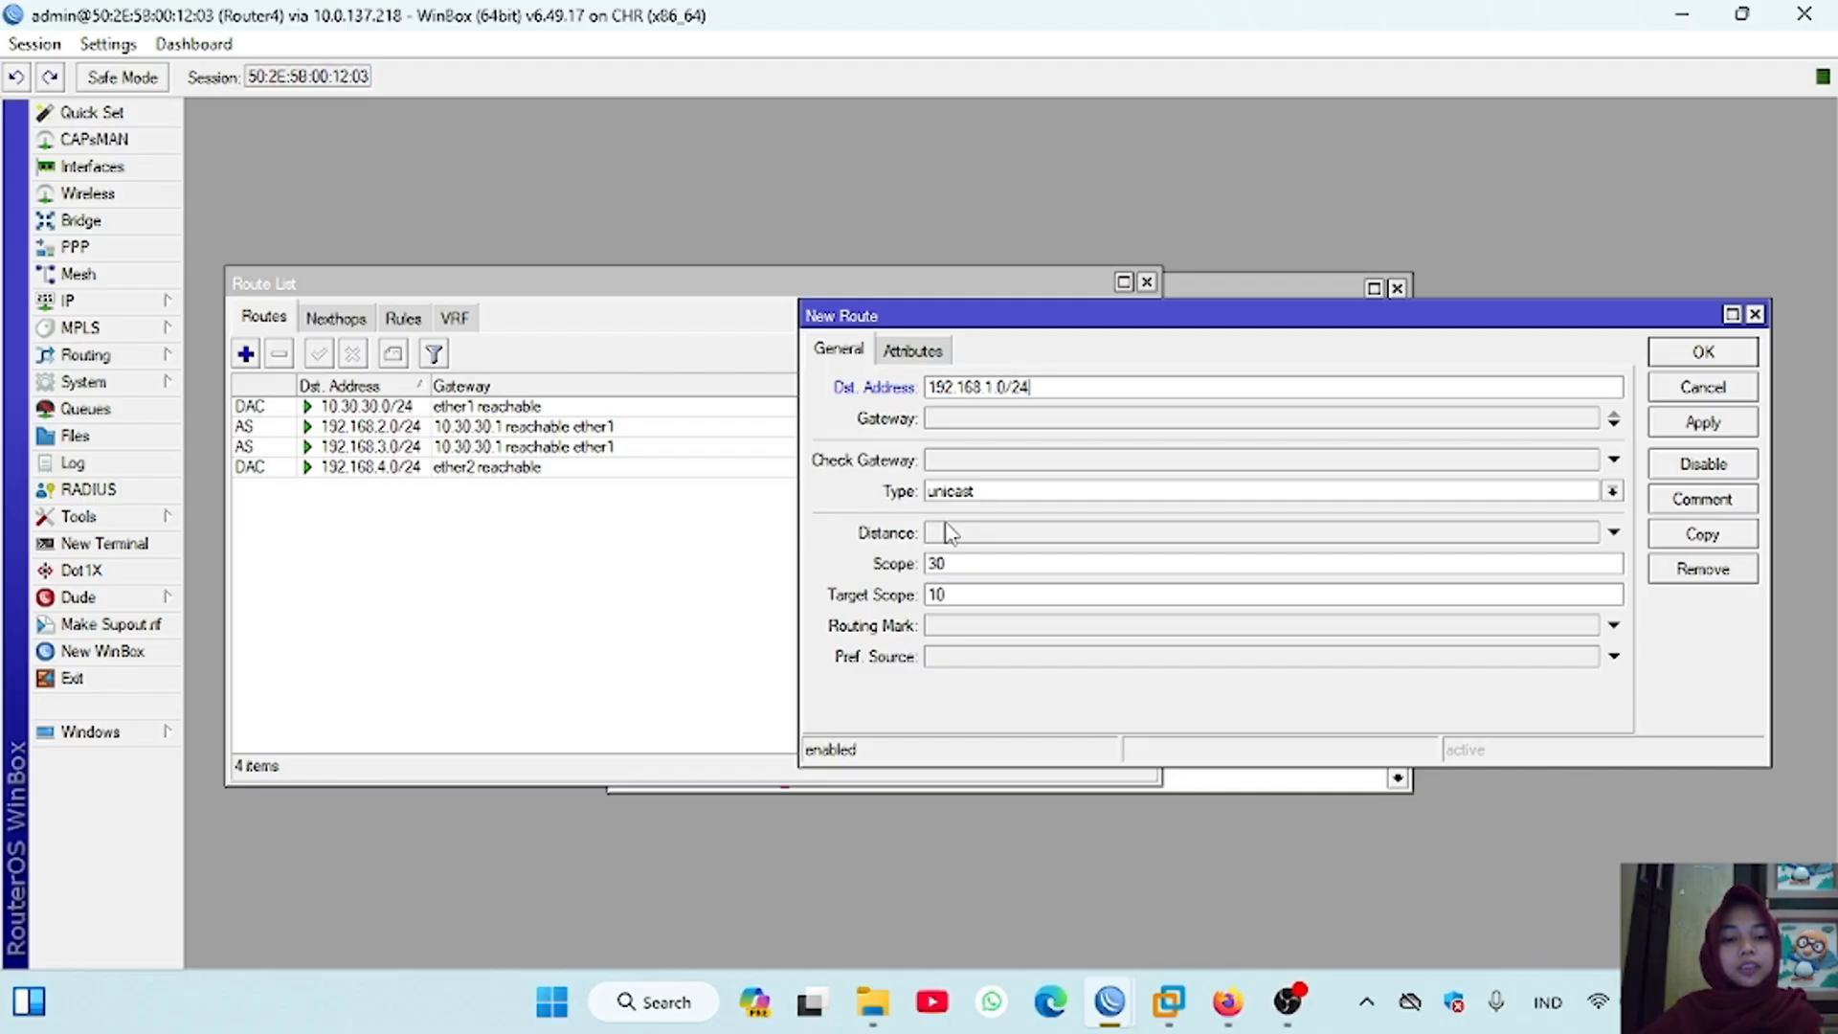
click(991, 413)
text(10.30.30.1)
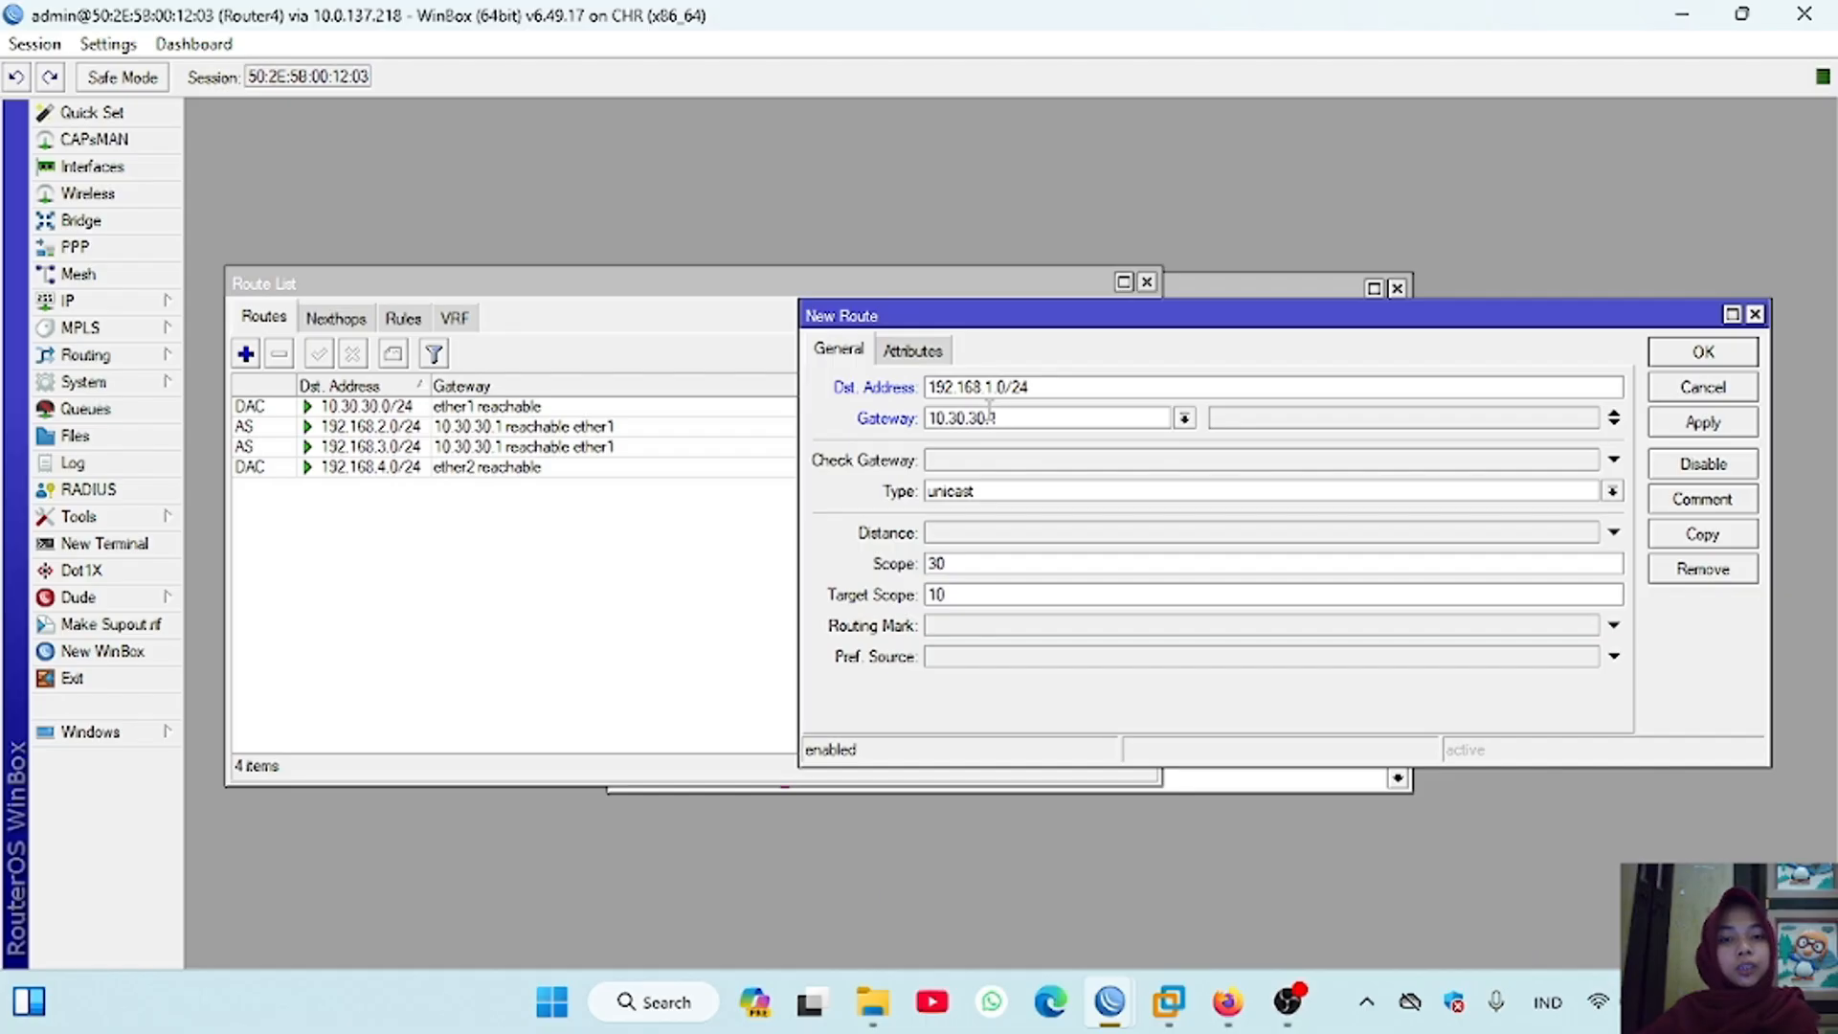
click(1703, 422)
click(1704, 352)
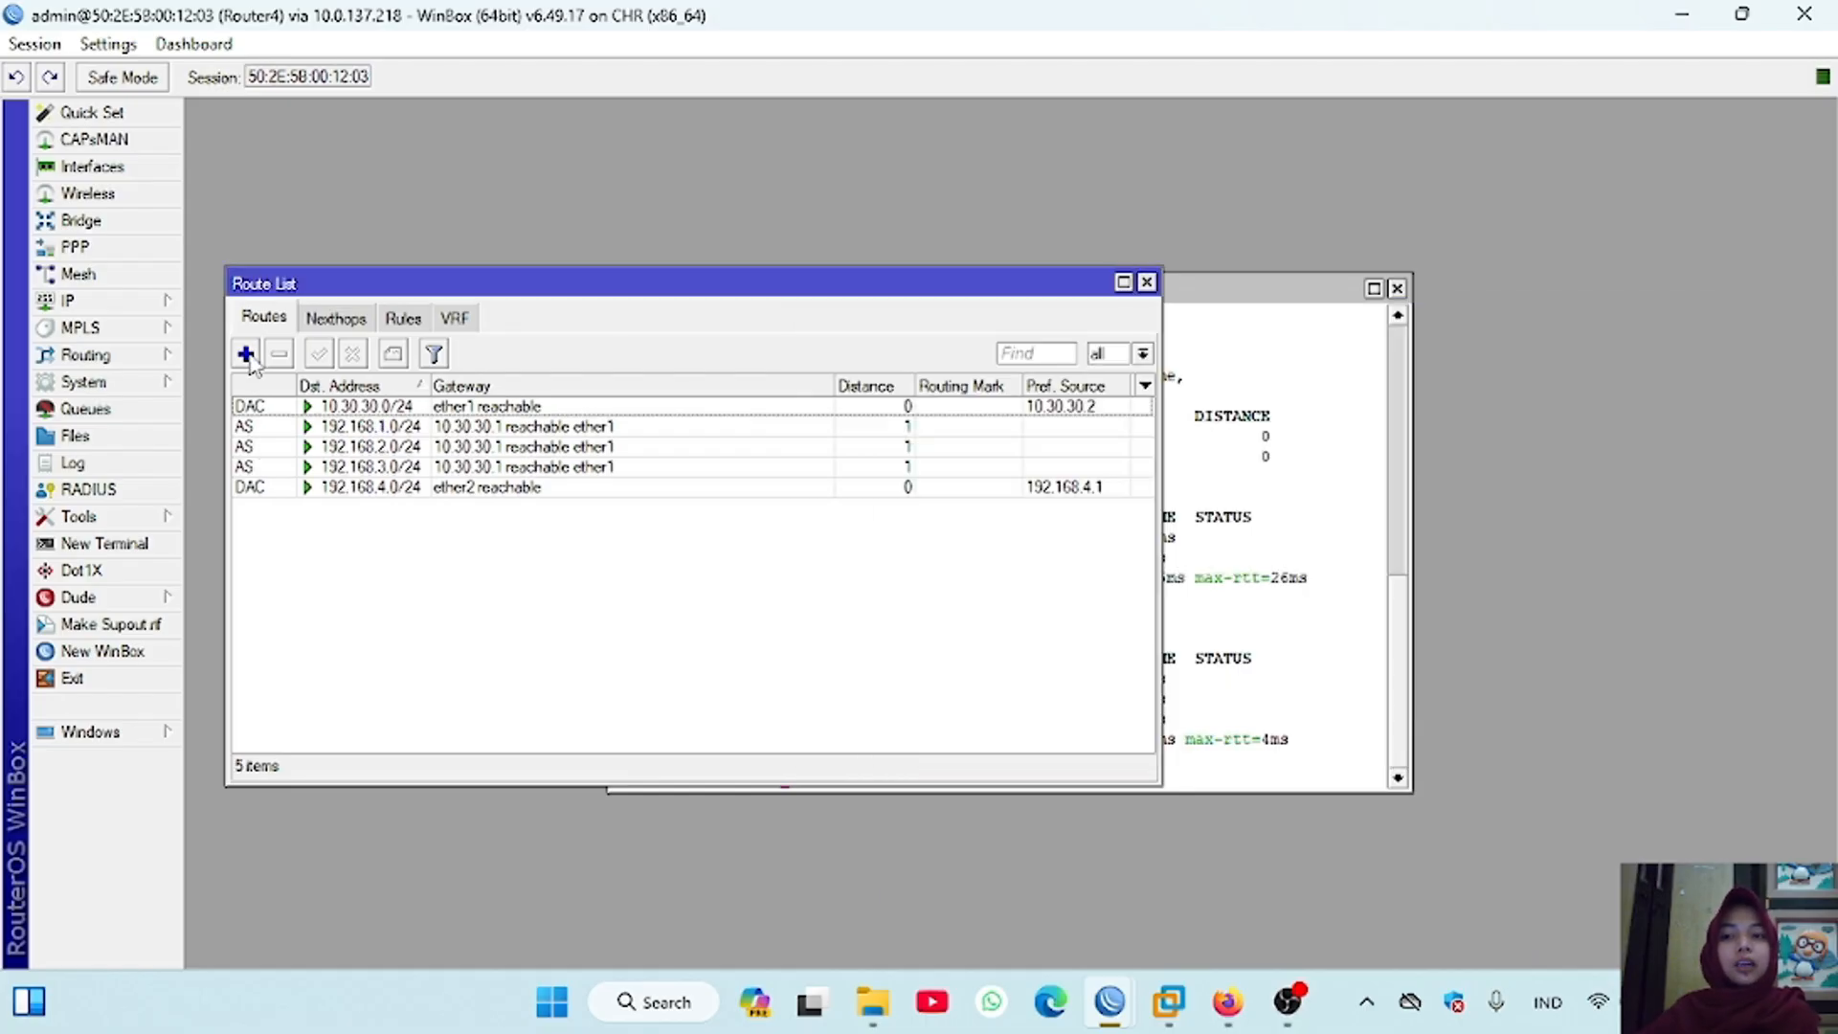
Step: Add a static route on Router4 to 10.10.10.0/24 via gateway 10.30.30.1
click(246, 354)
text(10.10.10.)
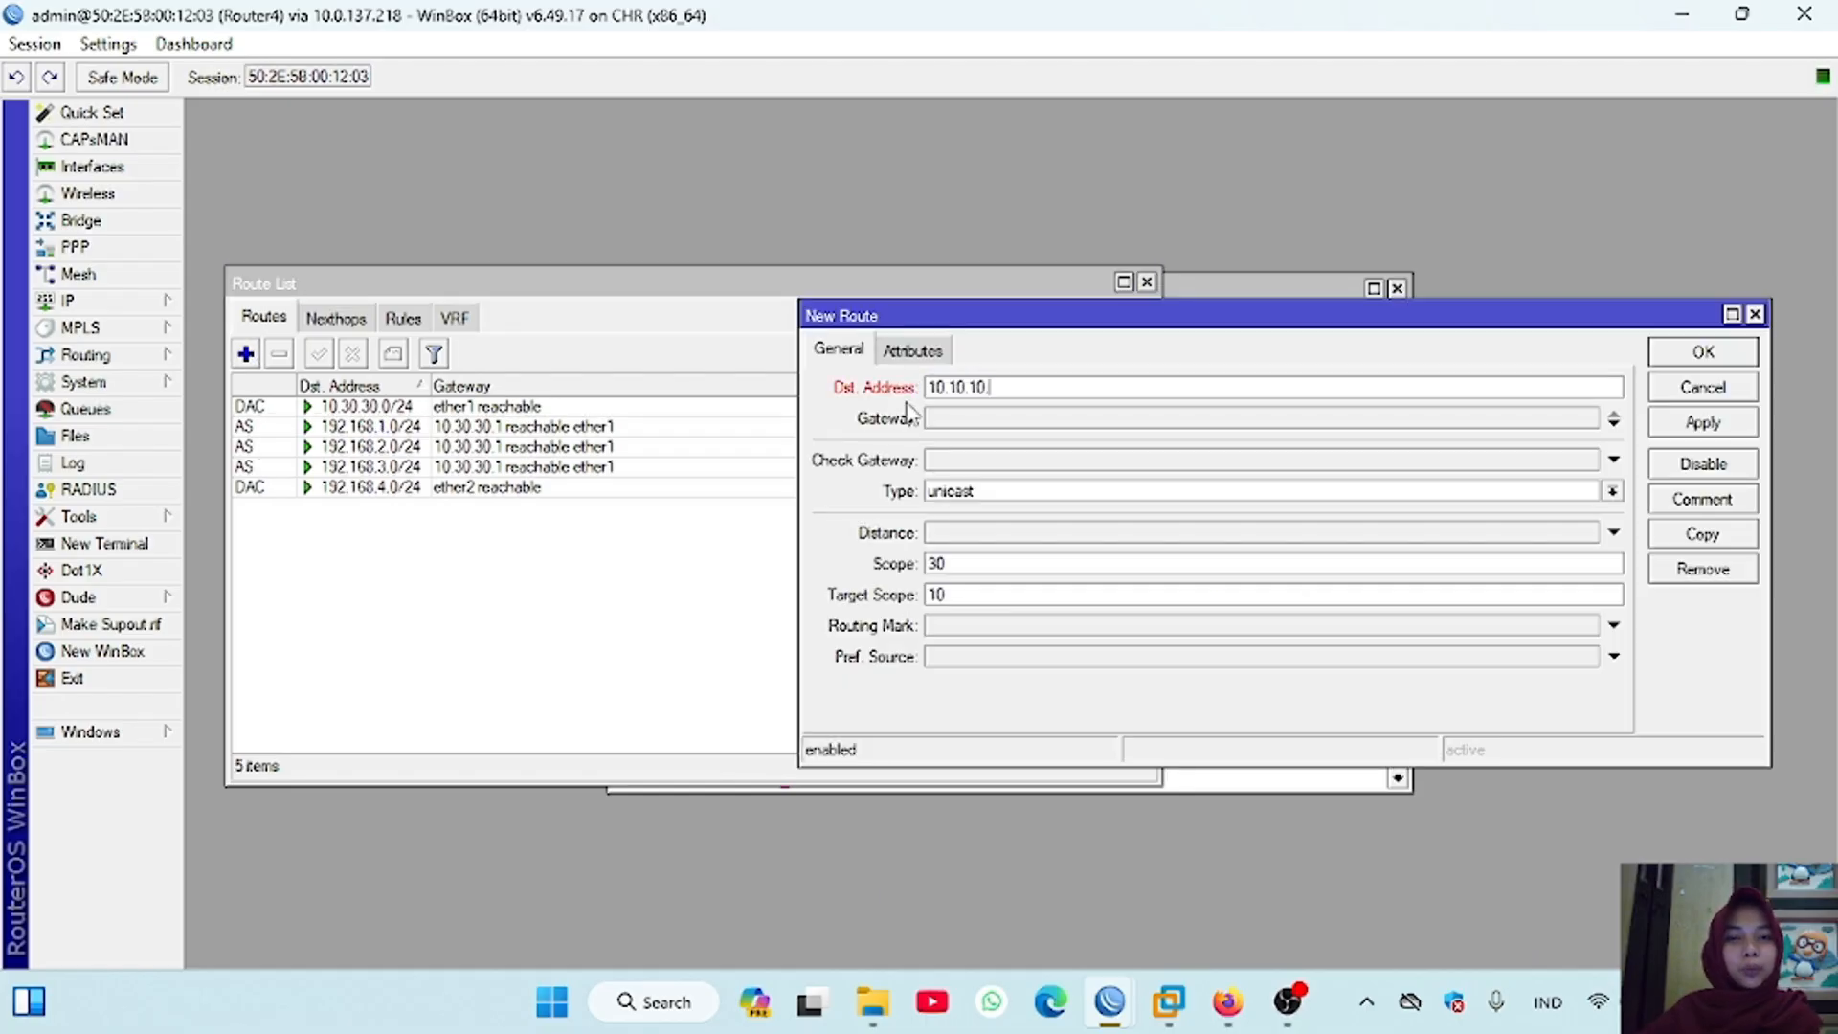
text(0/24)
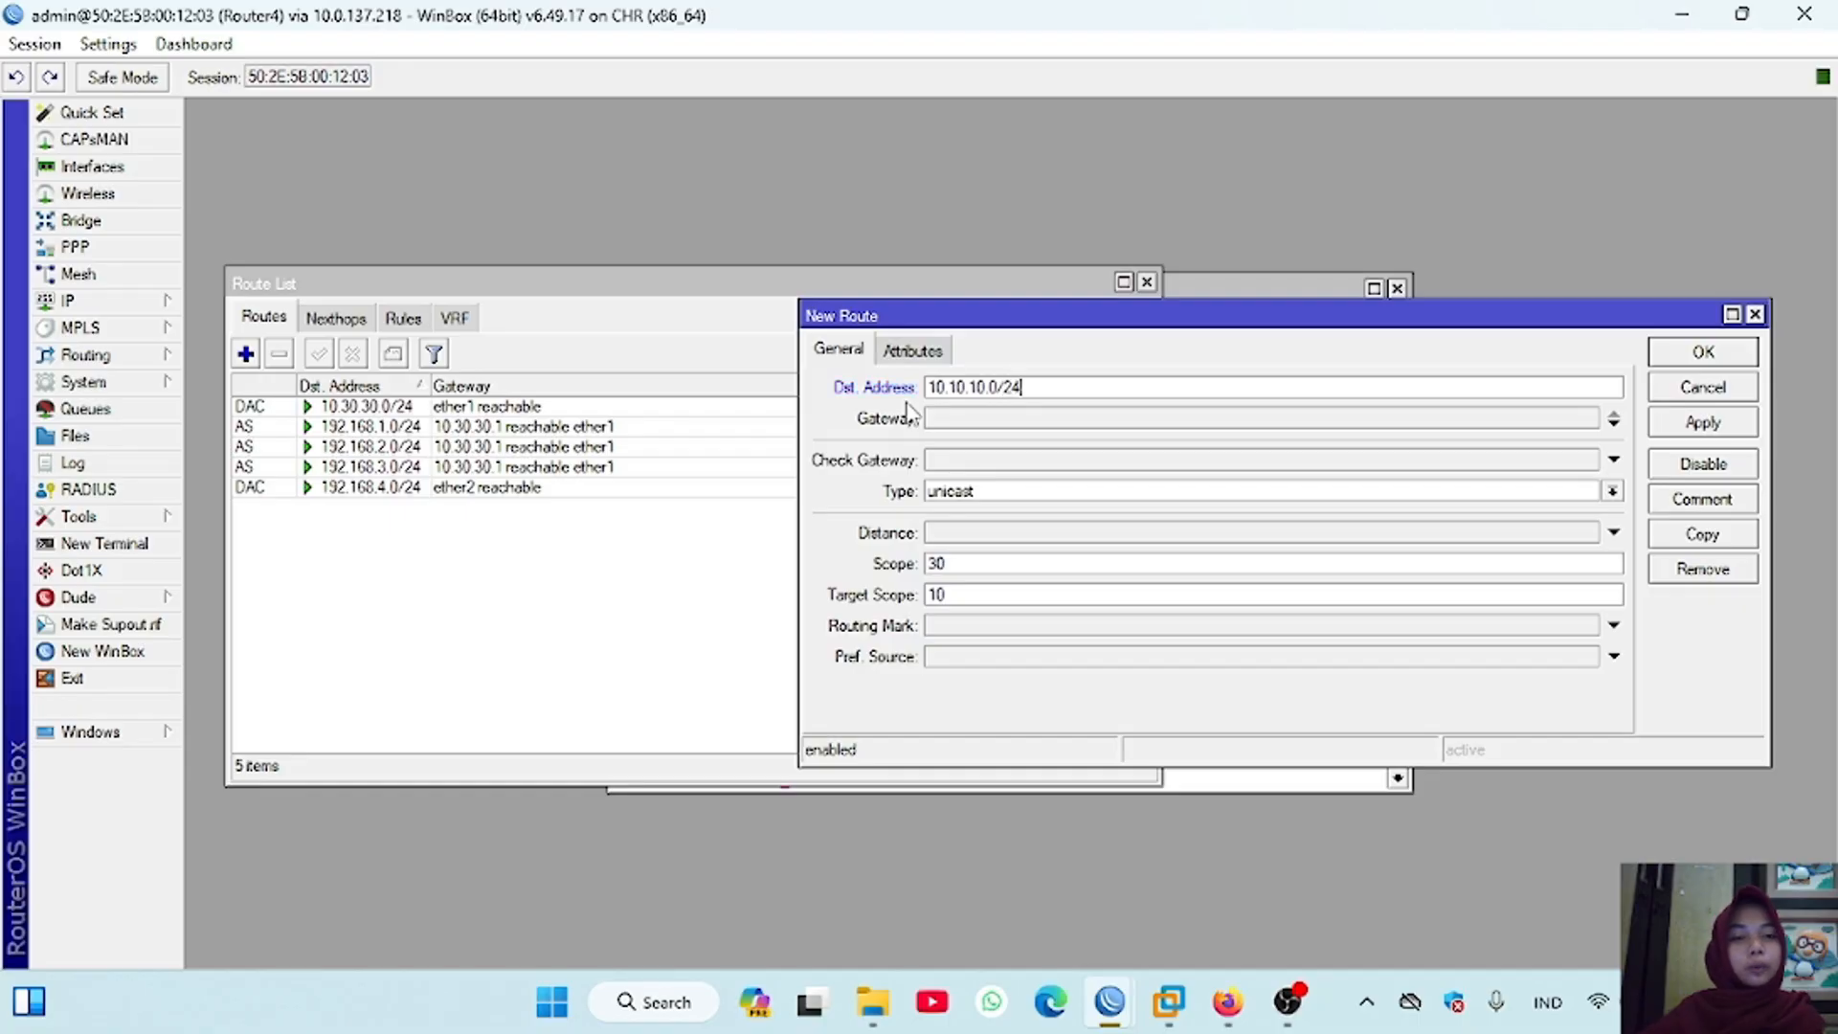
click(984, 421)
text(10.)
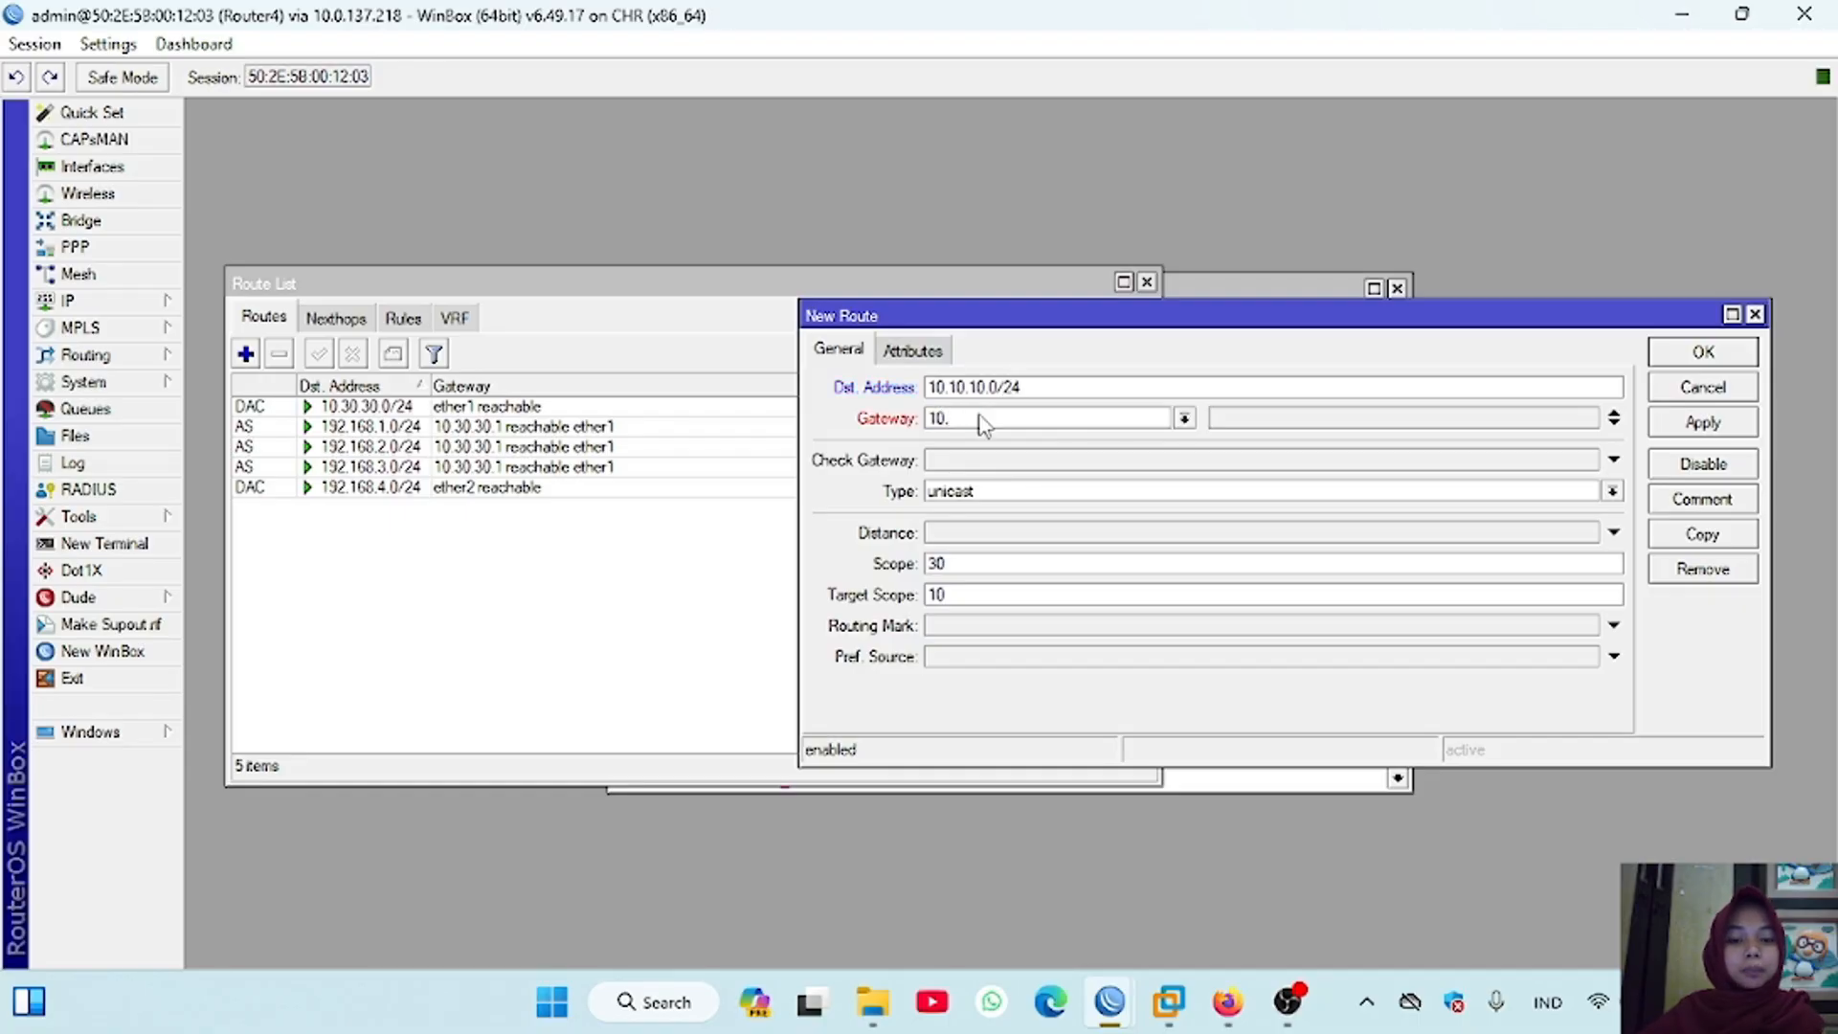
text(30.3)
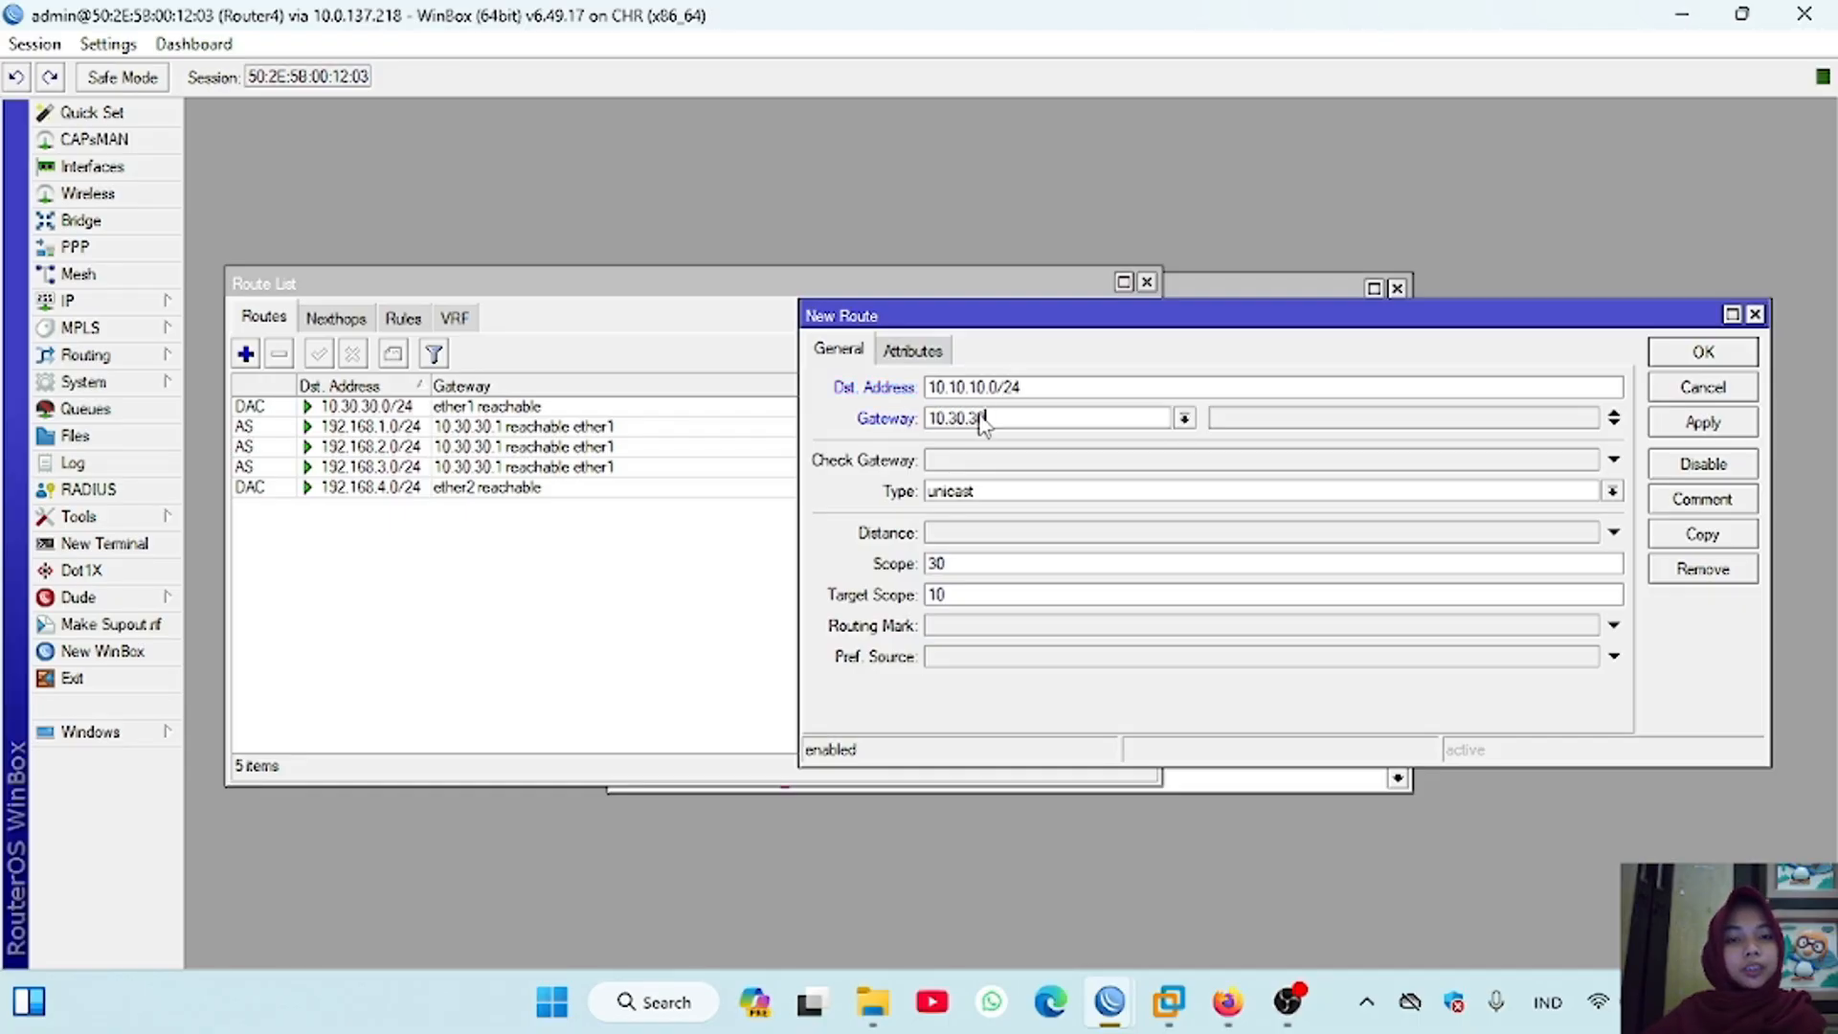
text(0.1)
key(Return)
Step: Add a static route on Router4 to 10.20.20.0/24 via gateway 10.30.30.1
click(245, 353)
text(10.20.2)
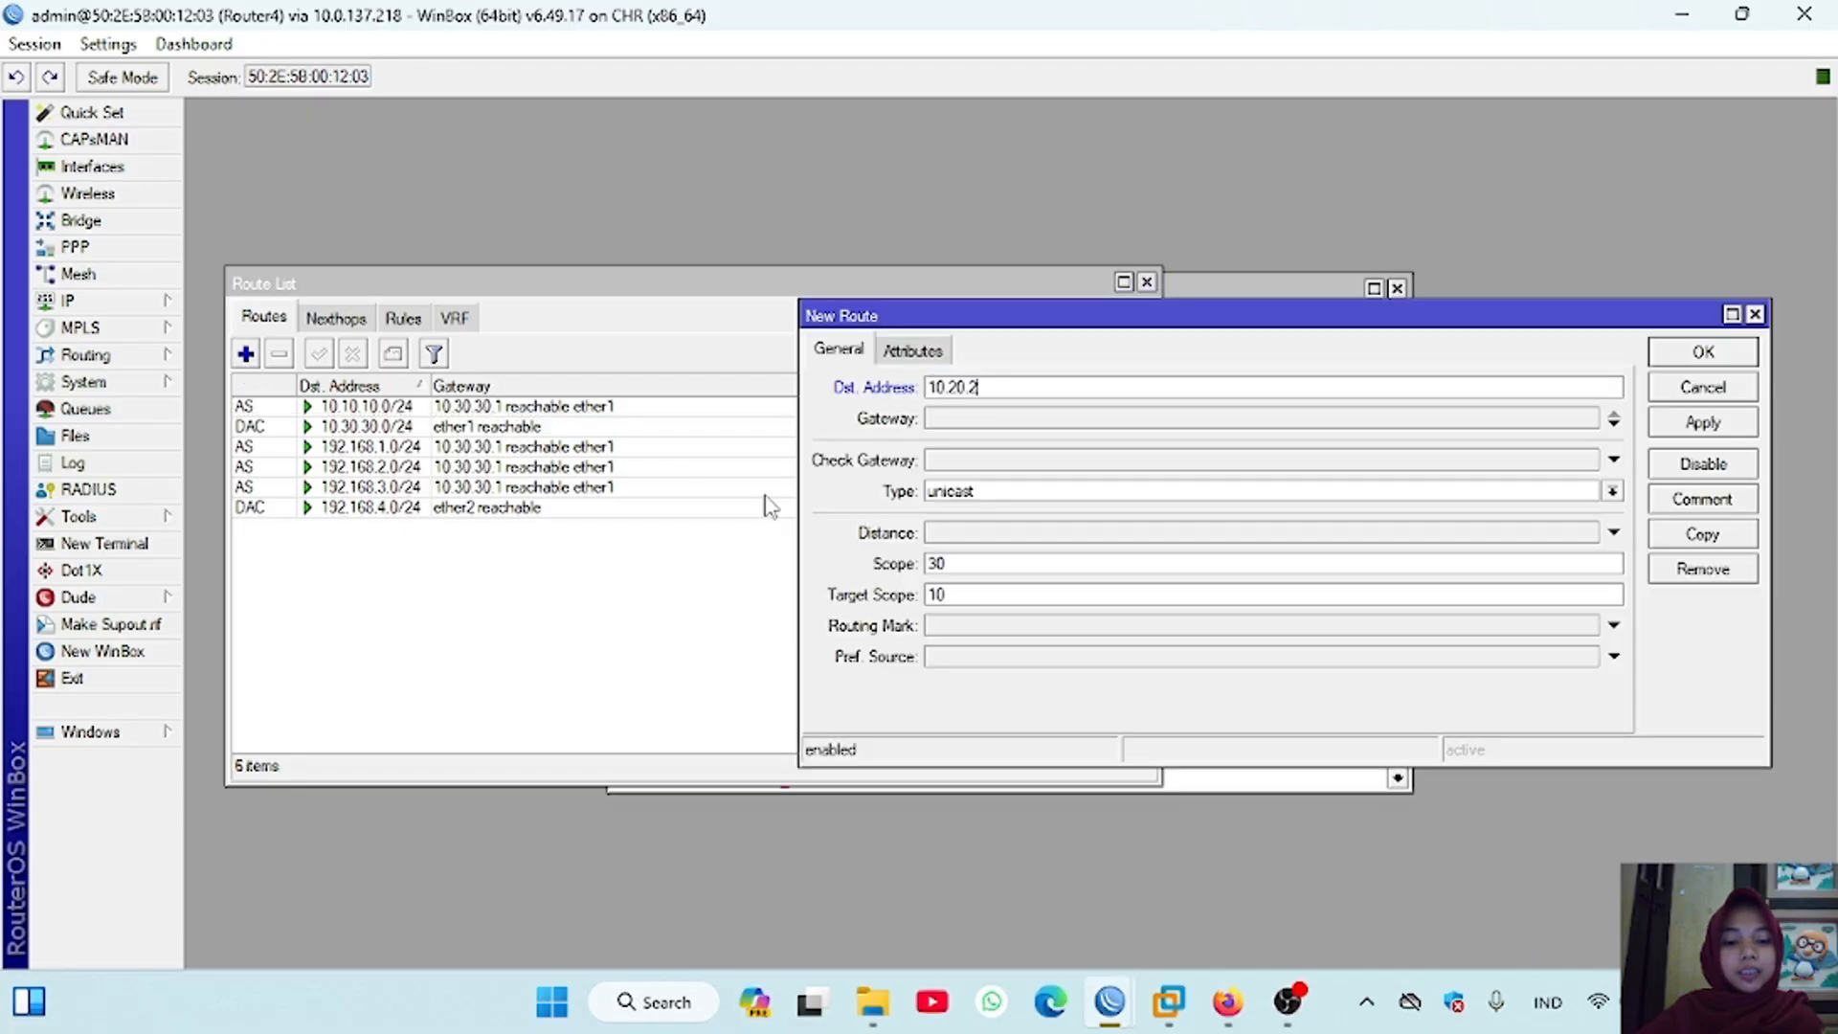
text(0.0/24)
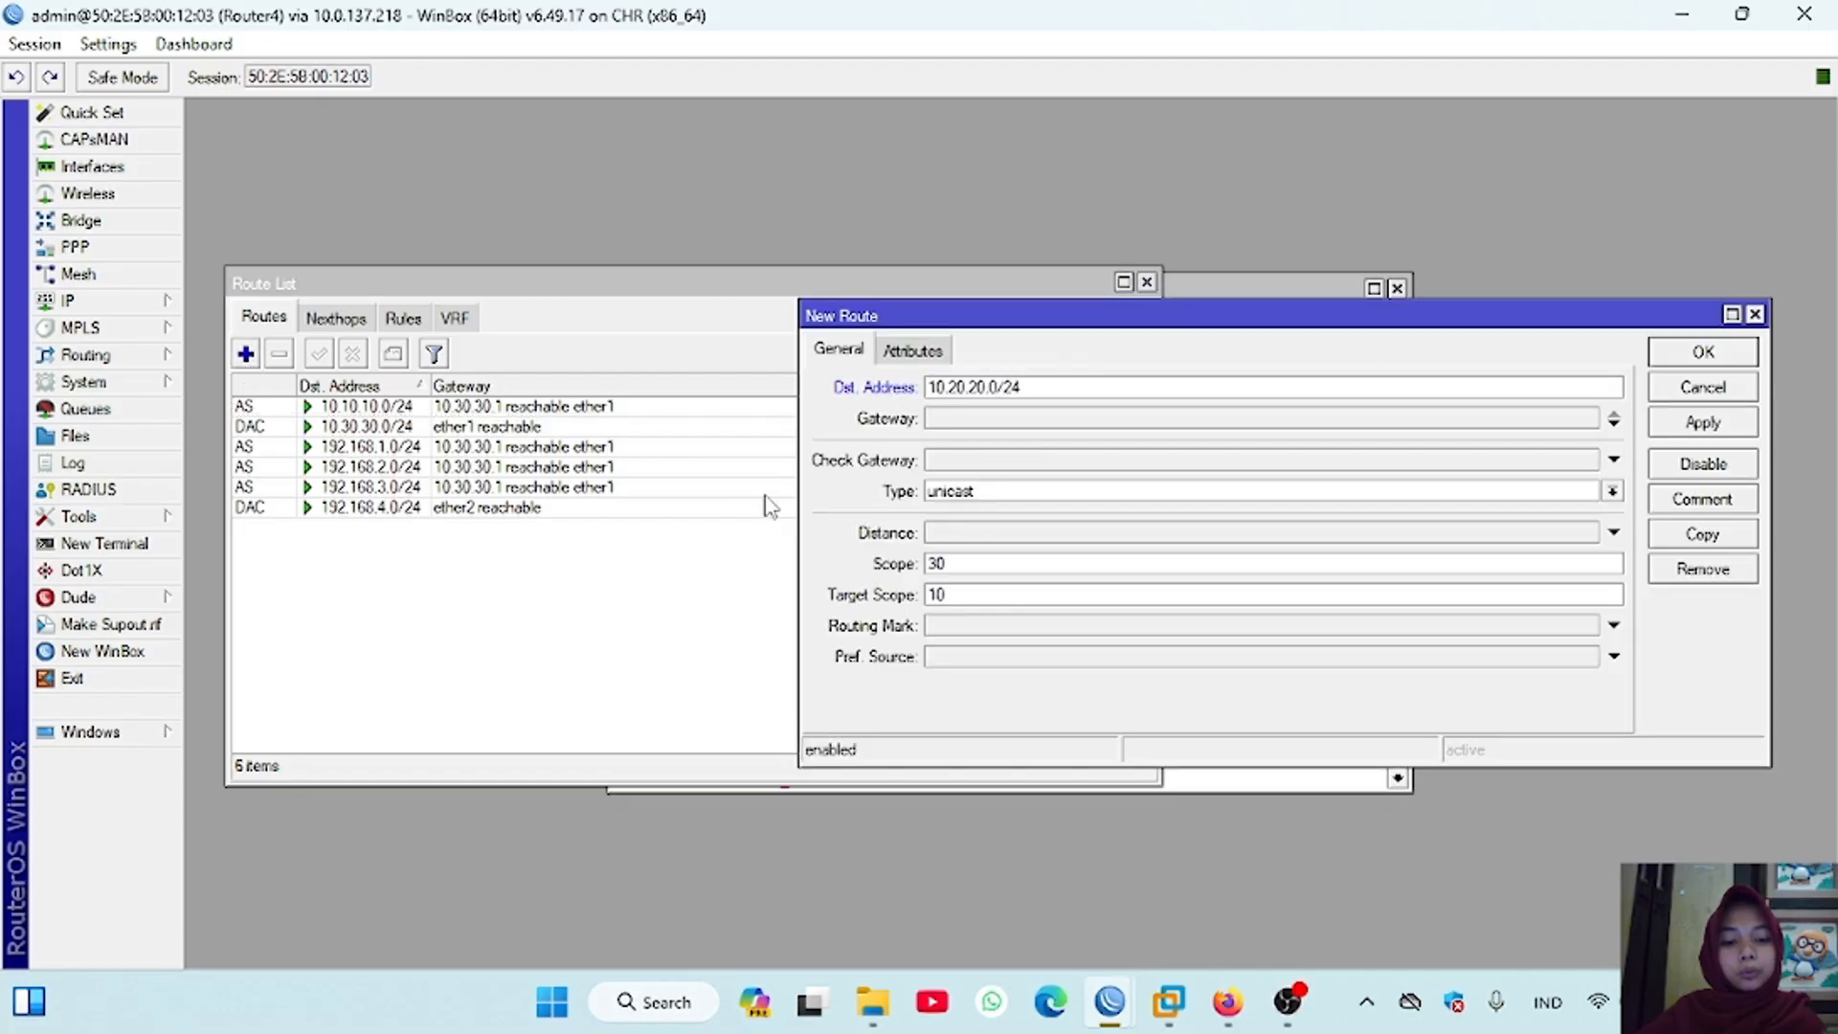
click(969, 419)
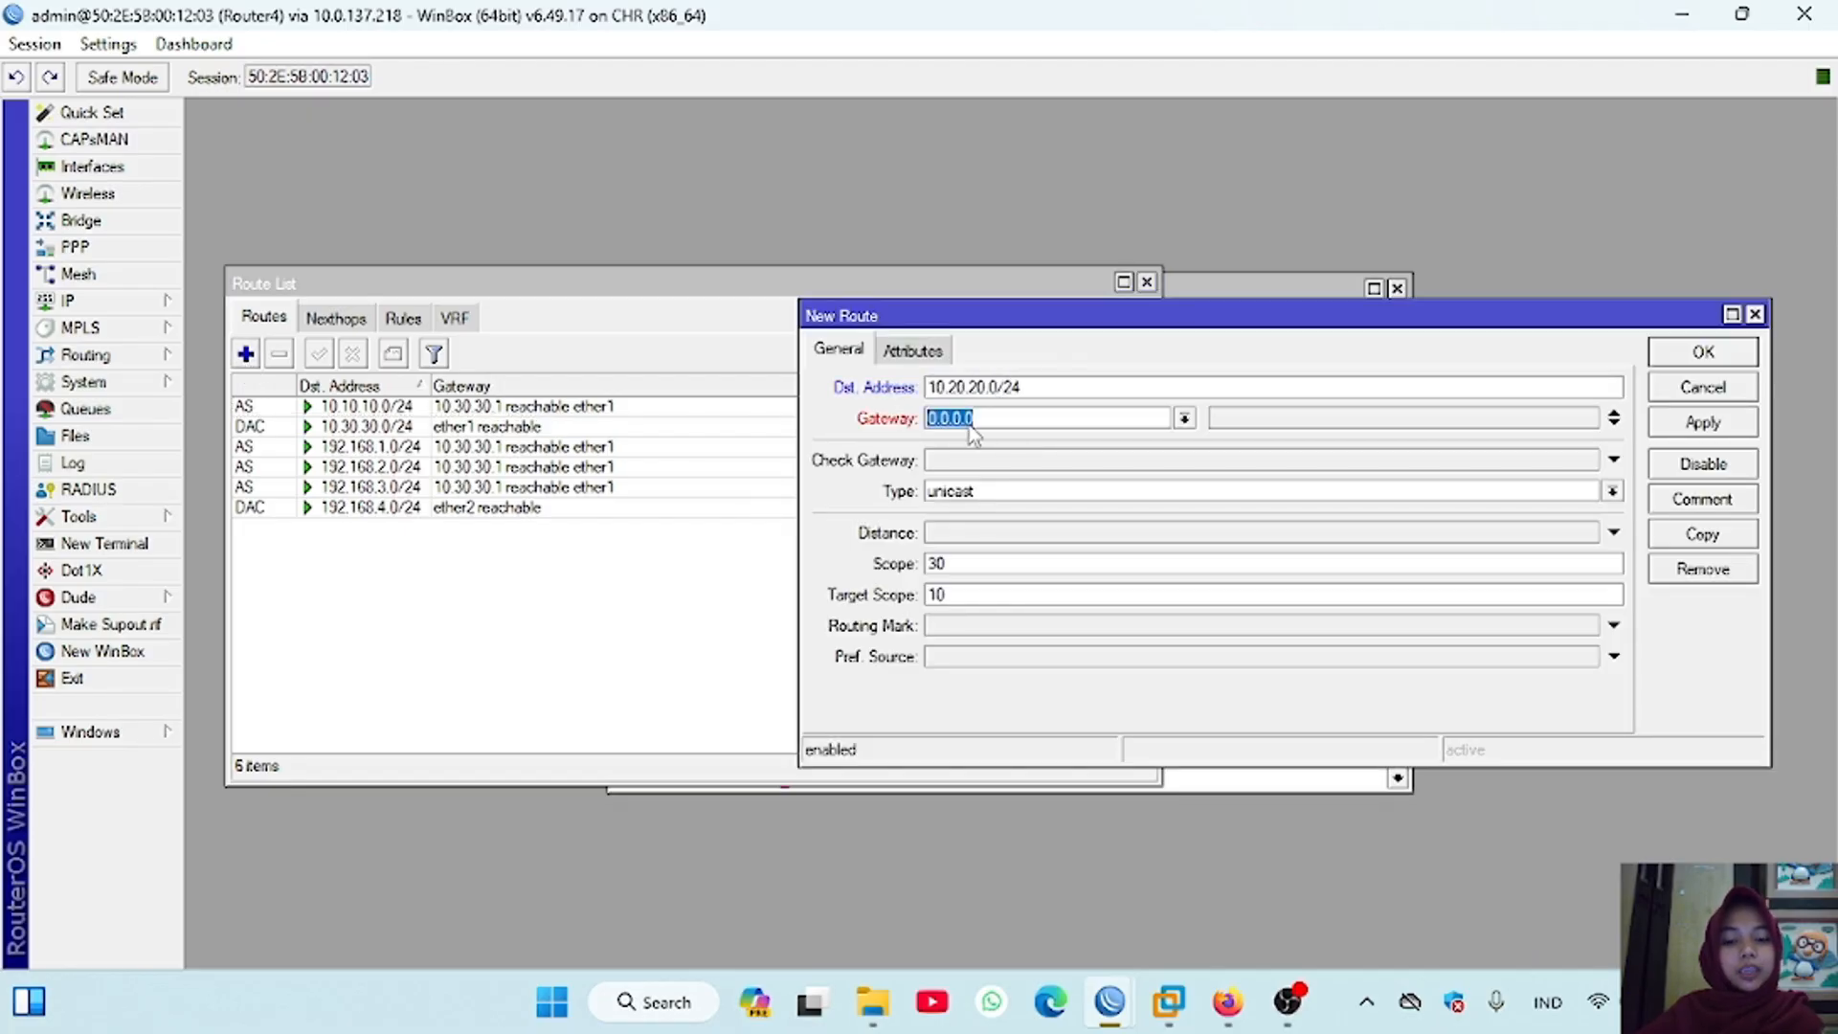
text(10.30.30.1)
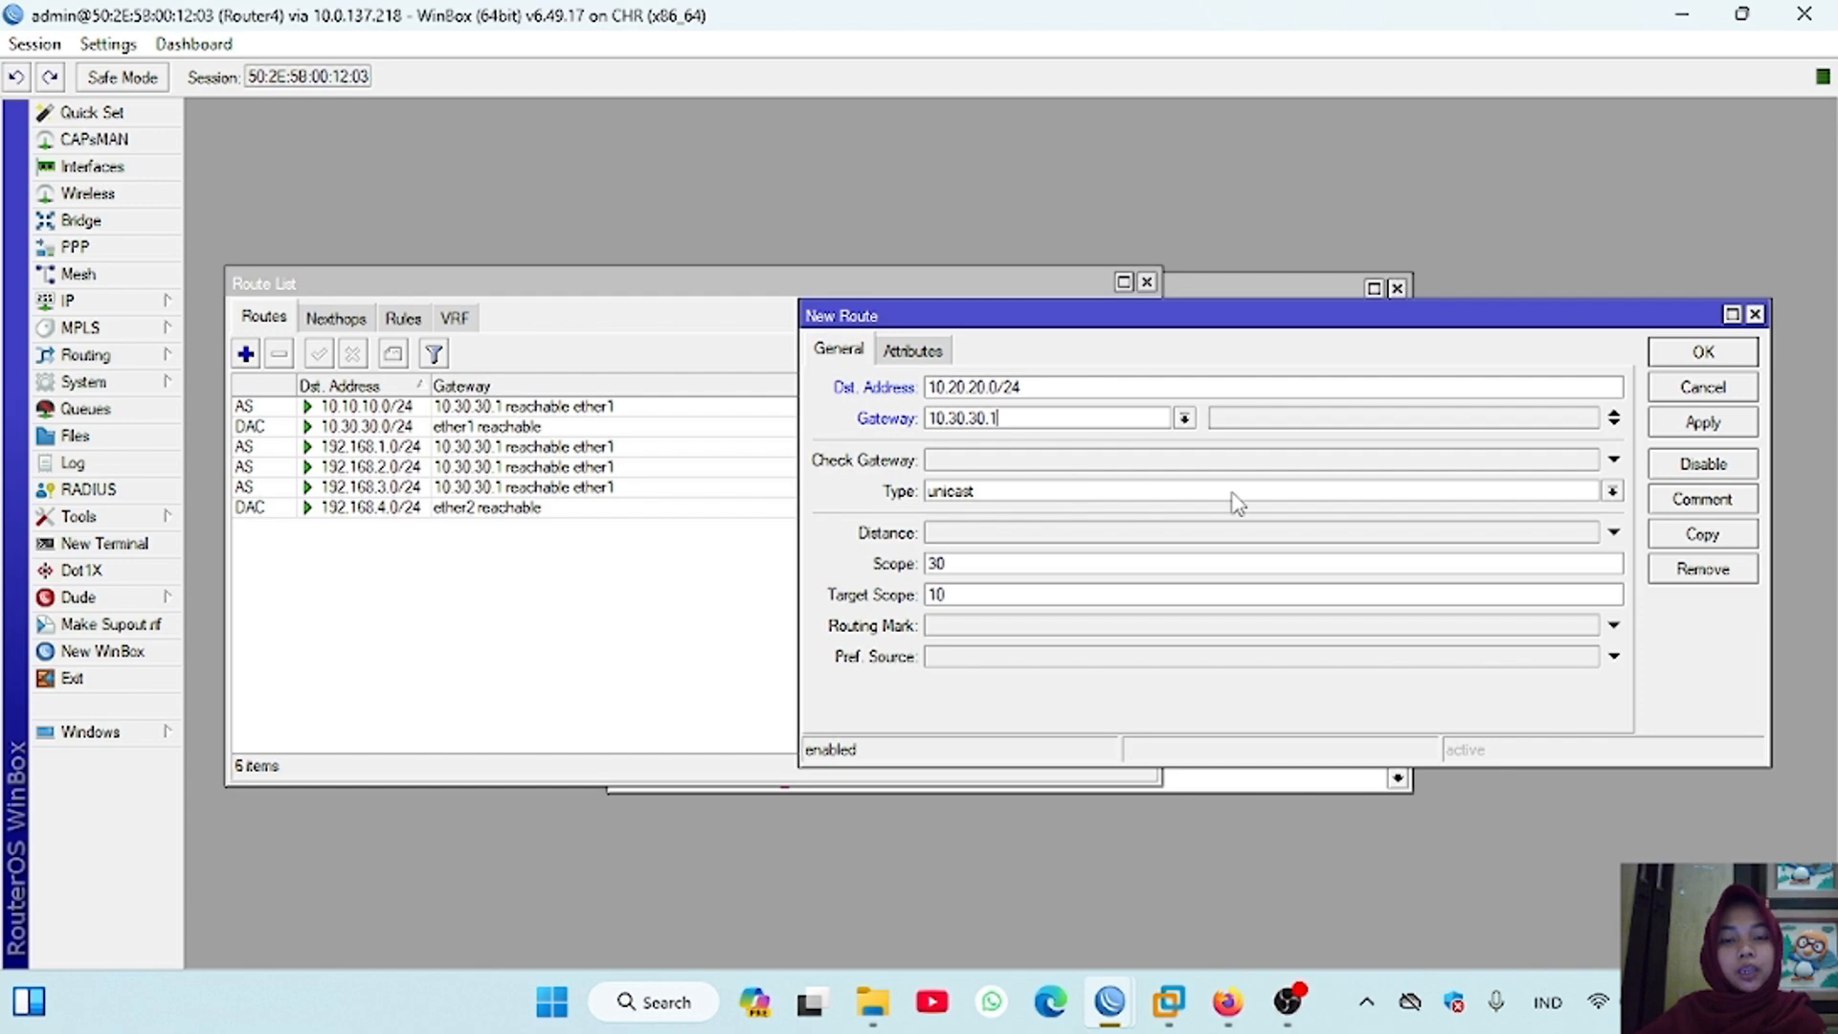
click(1676, 356)
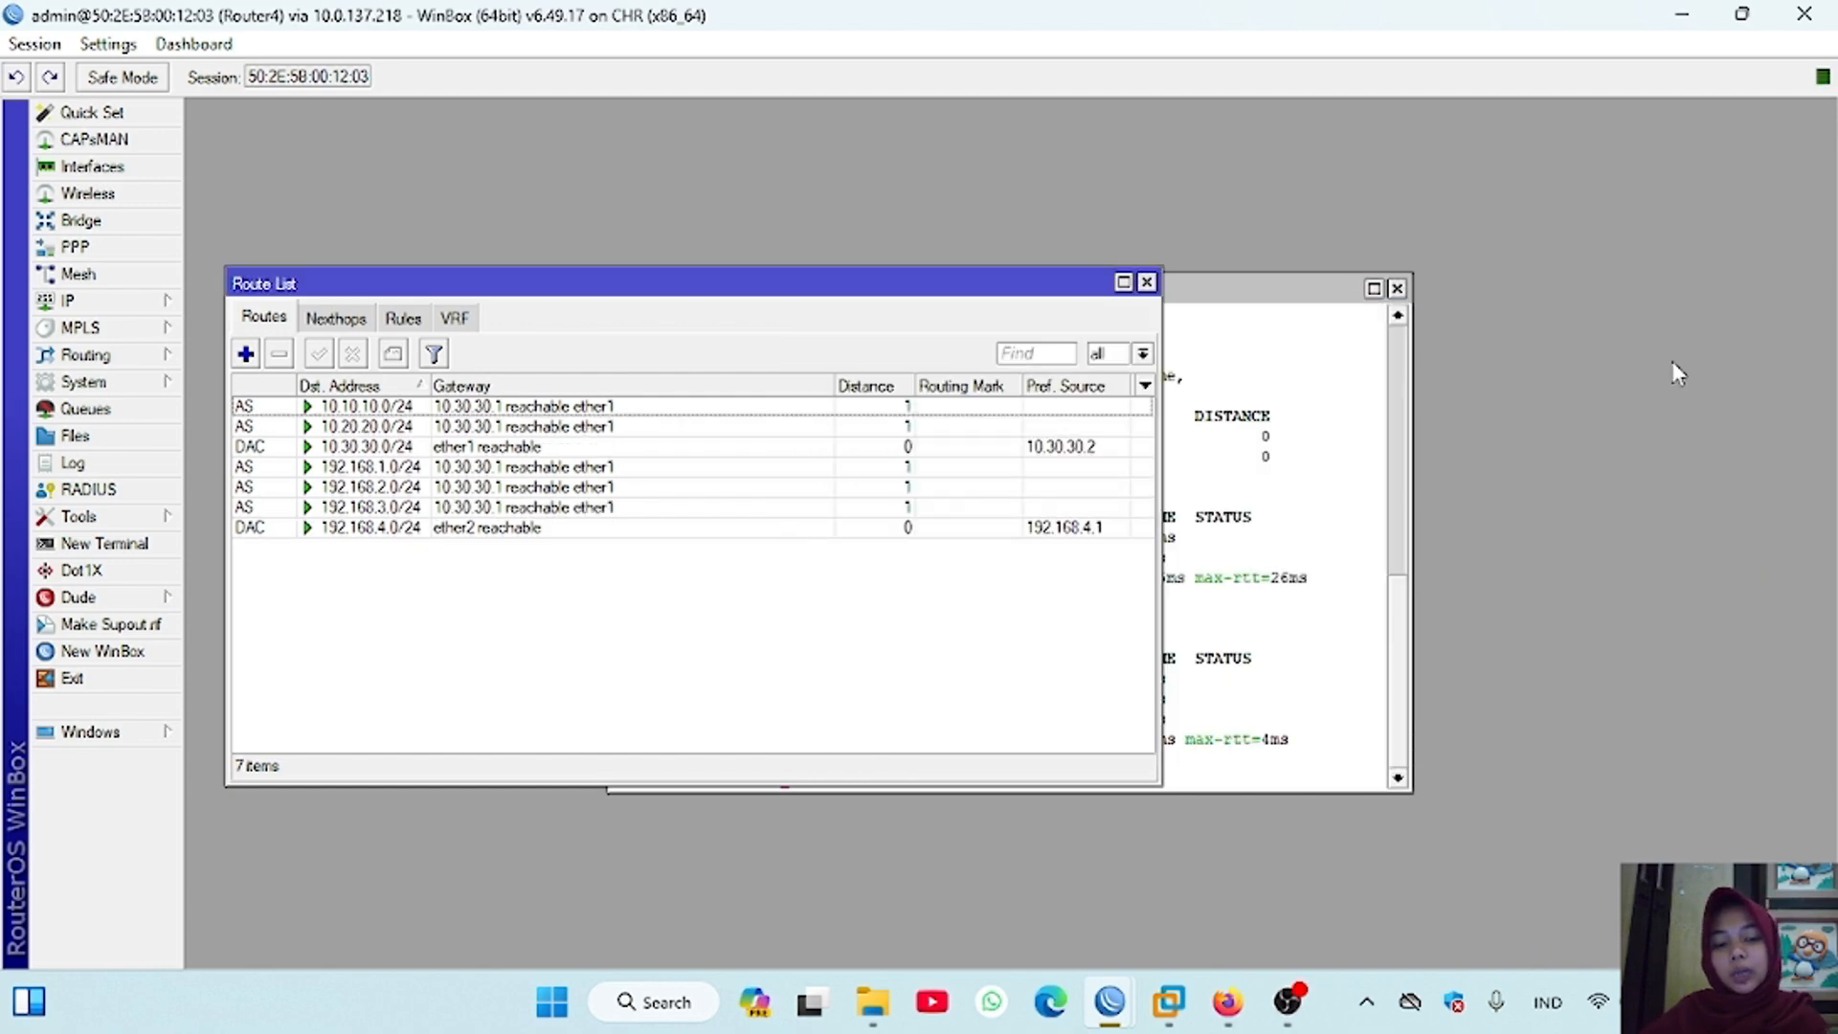
Step: Switch to the Router3 session, open its route list and add a static route to 192.168.4.0/24
mouse_move(1110, 1002)
click(1235, 862)
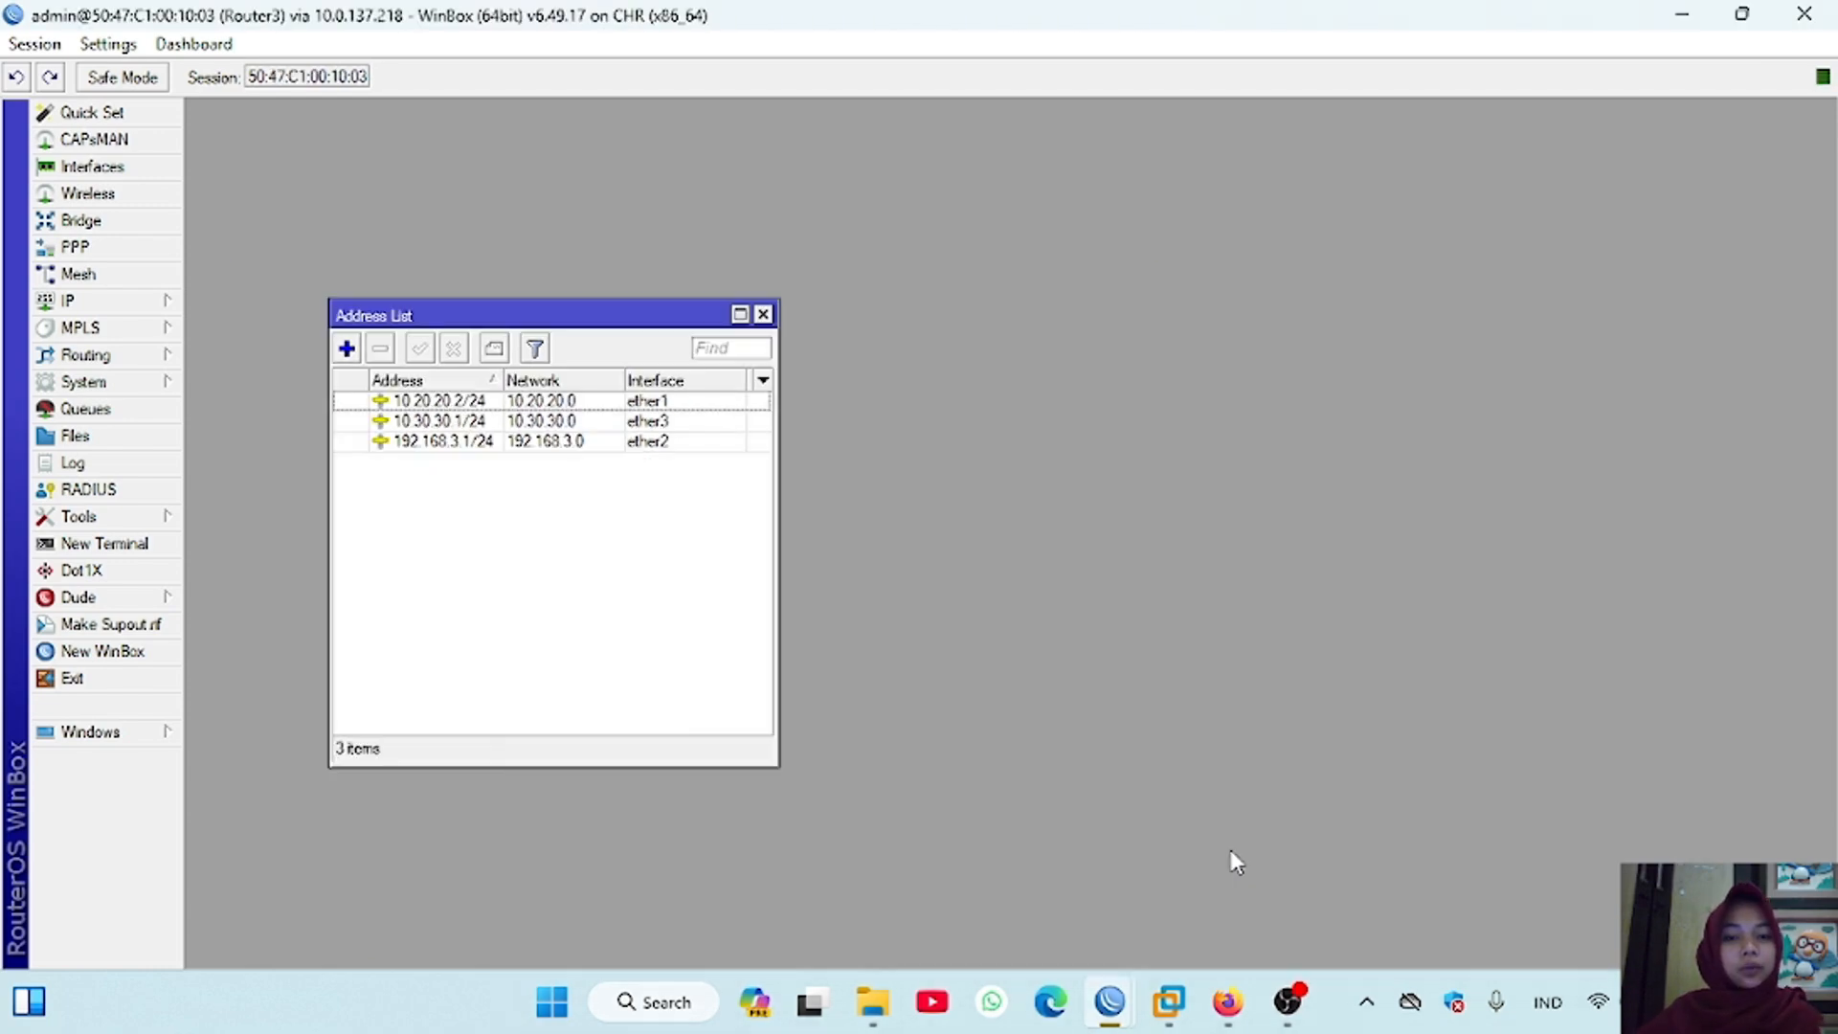
click(67, 299)
click(263, 683)
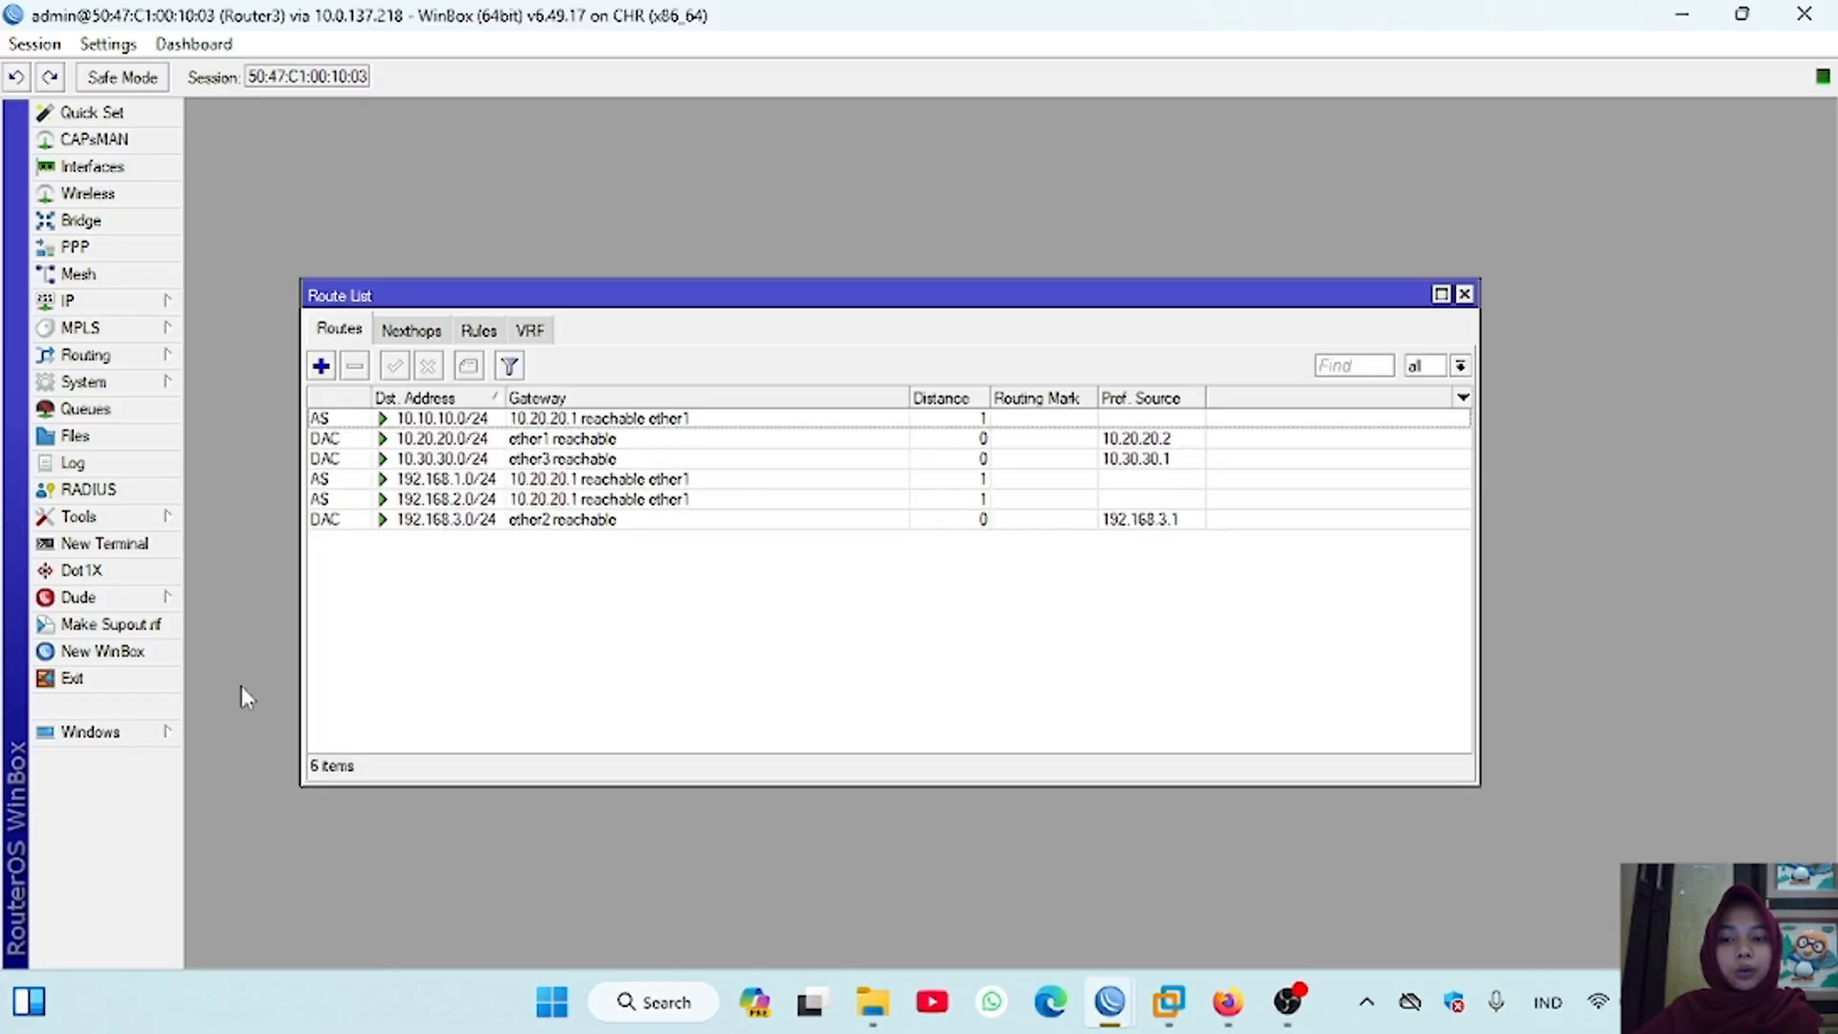
click(320, 366)
text(192.168)
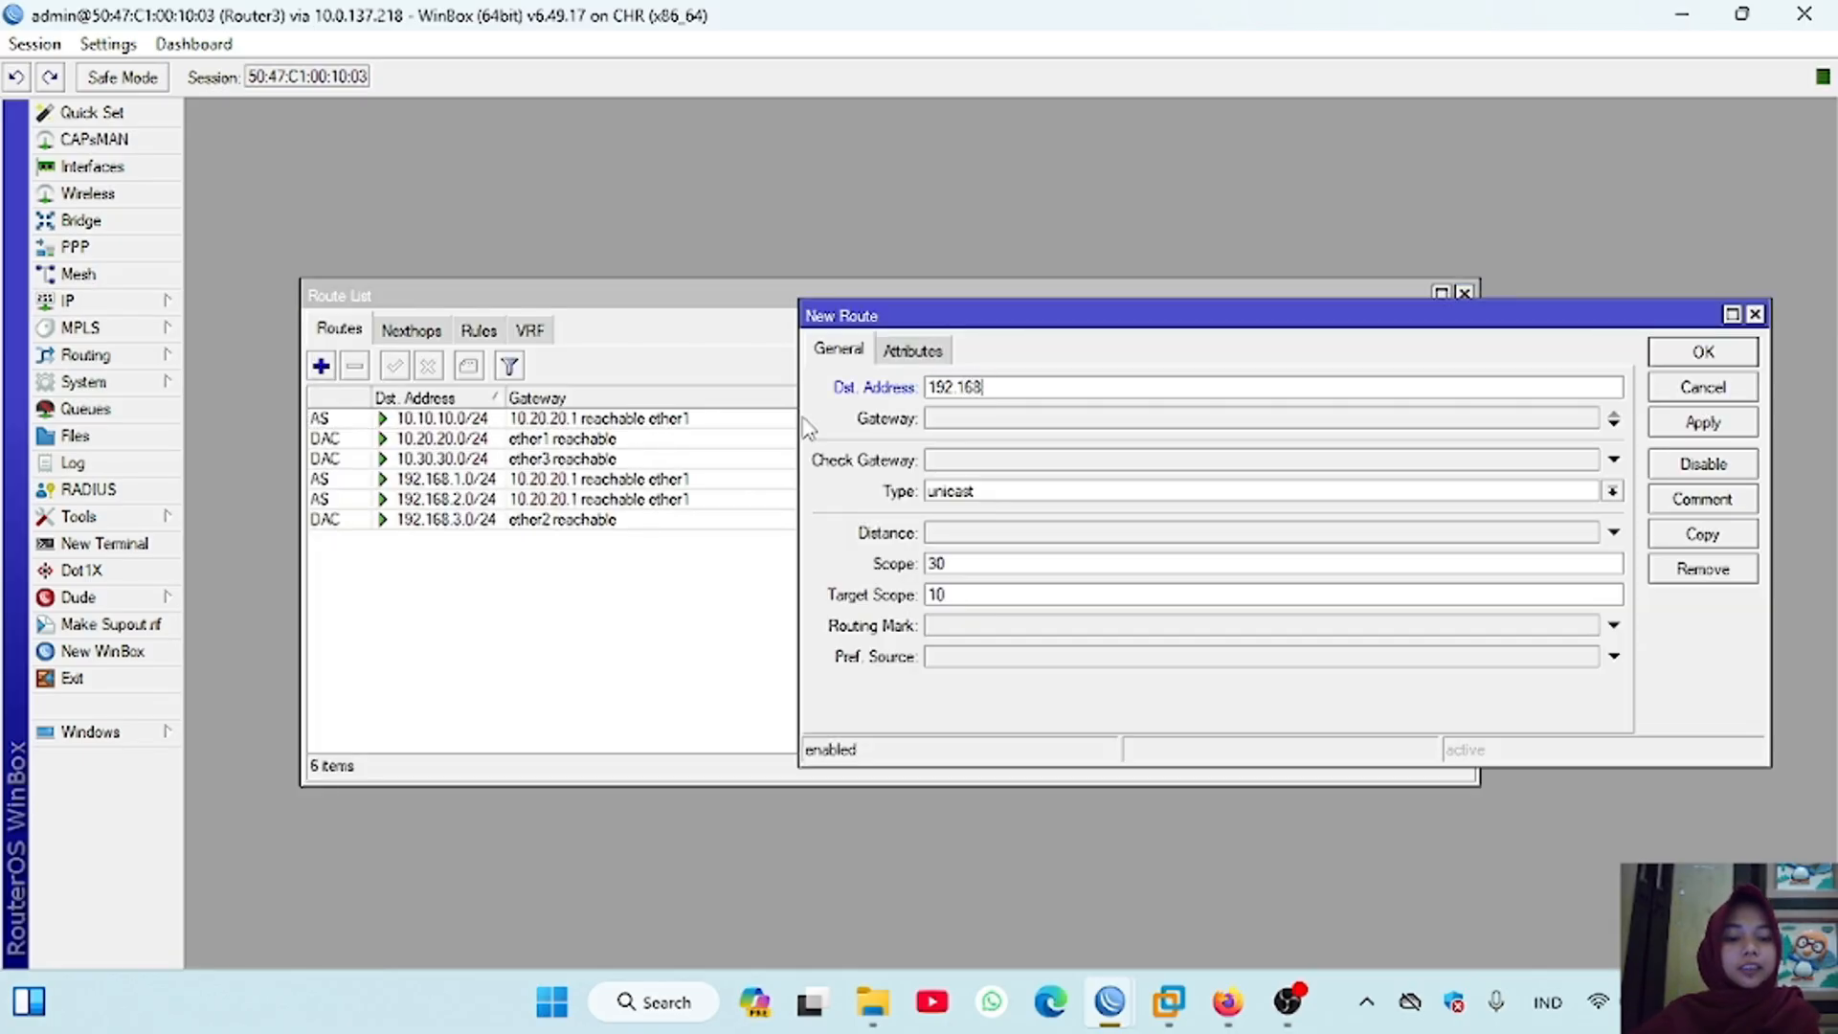
text(.)
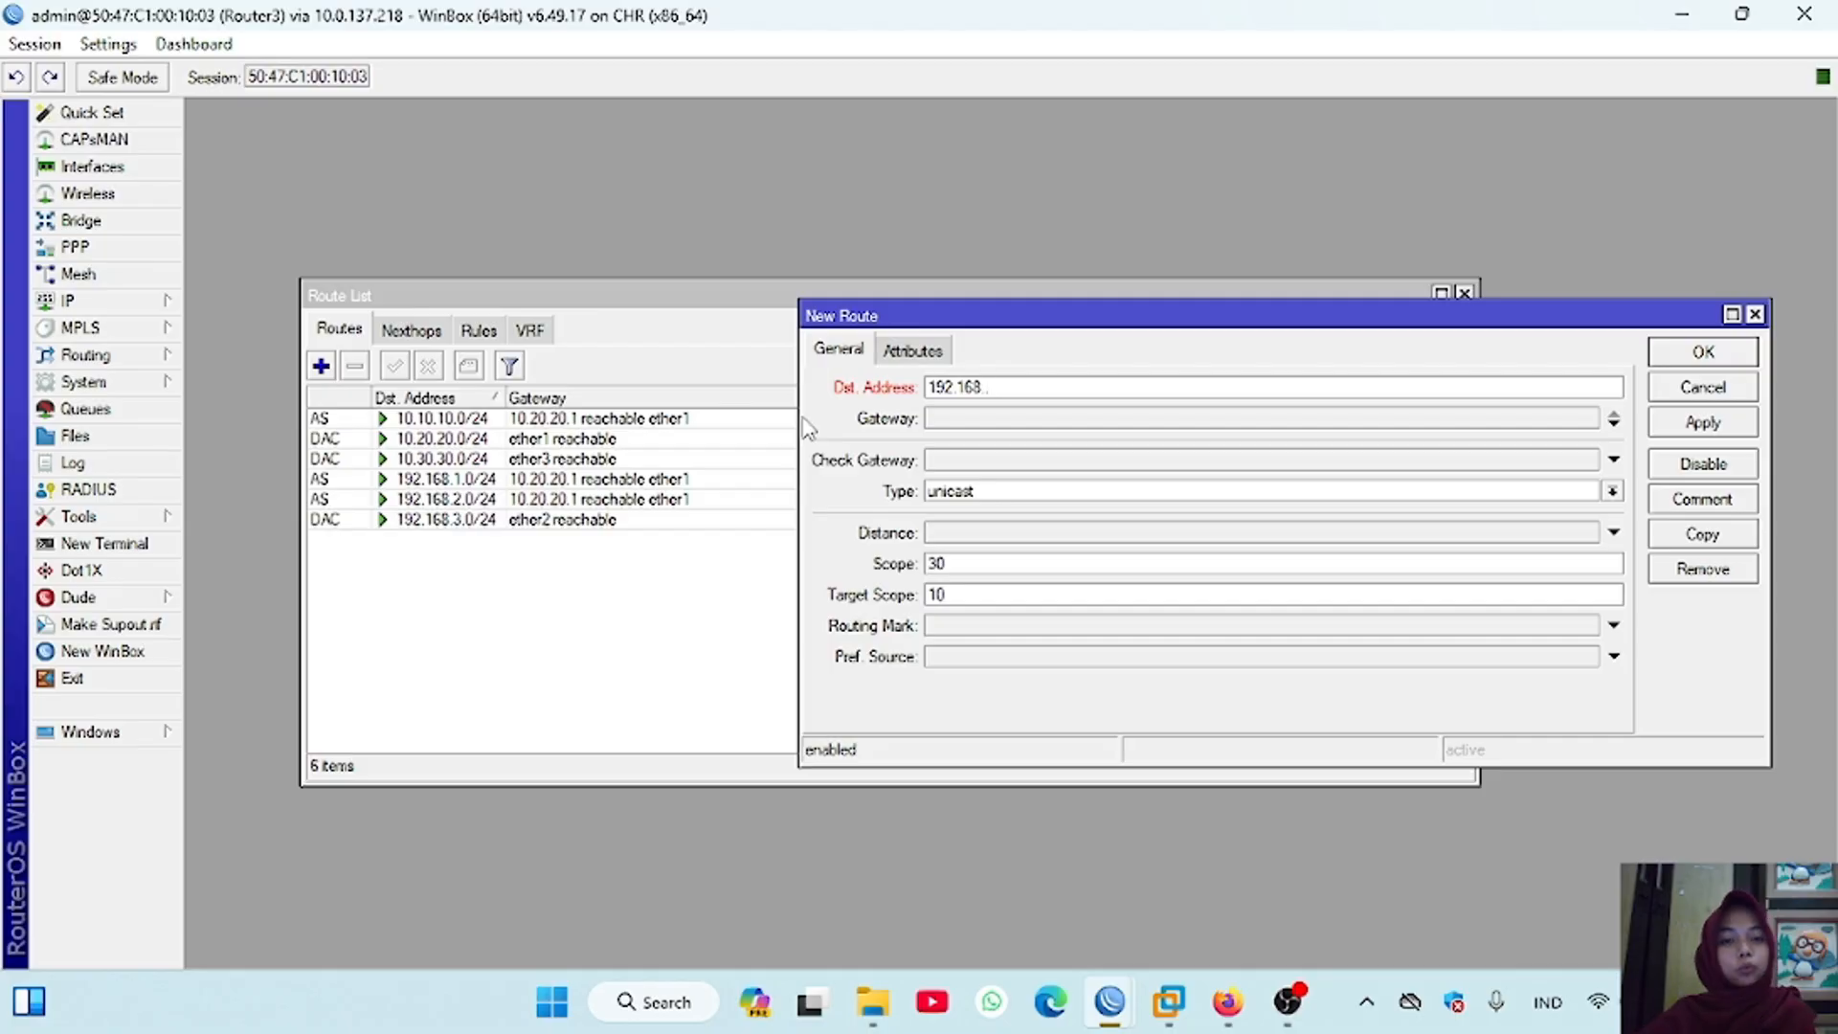
text(4.0/24)
click(954, 422)
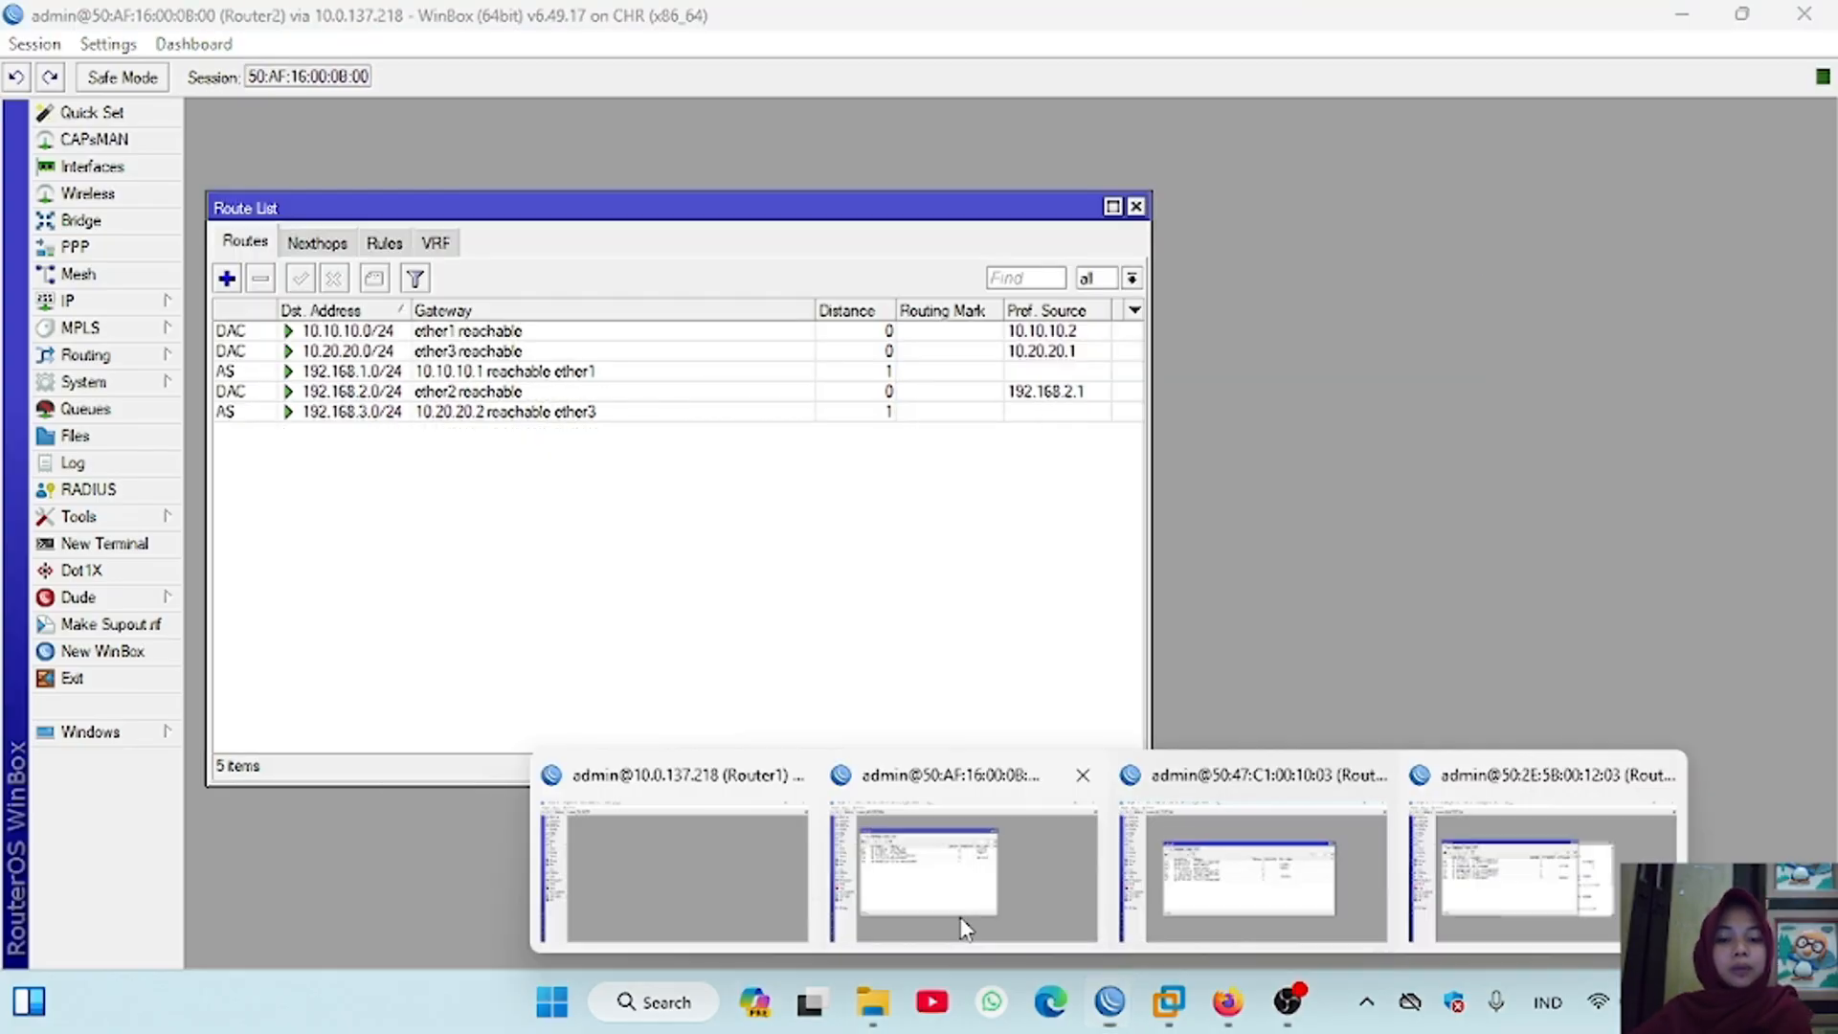
Step: Switch to the Router2 session and add a static route to 10.30.30.0/24 via gateway 10.20.20.2
click(957, 900)
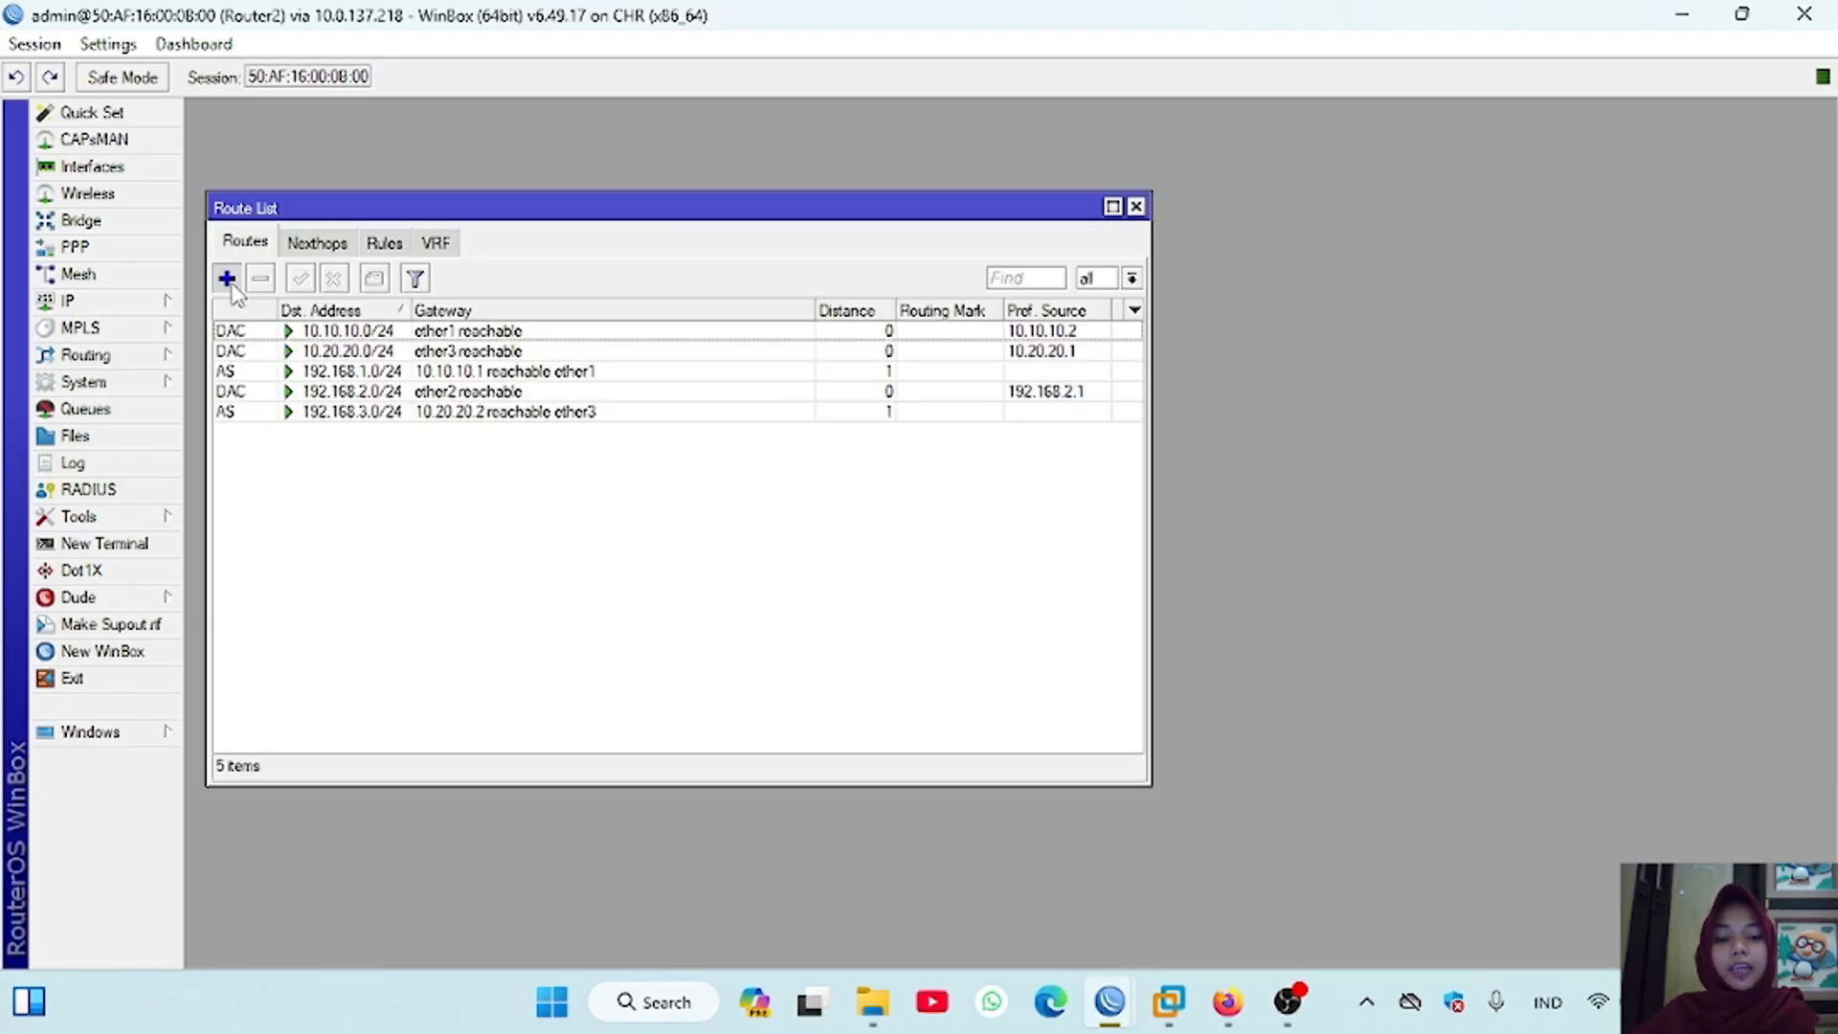
click(227, 278)
text(10.3)
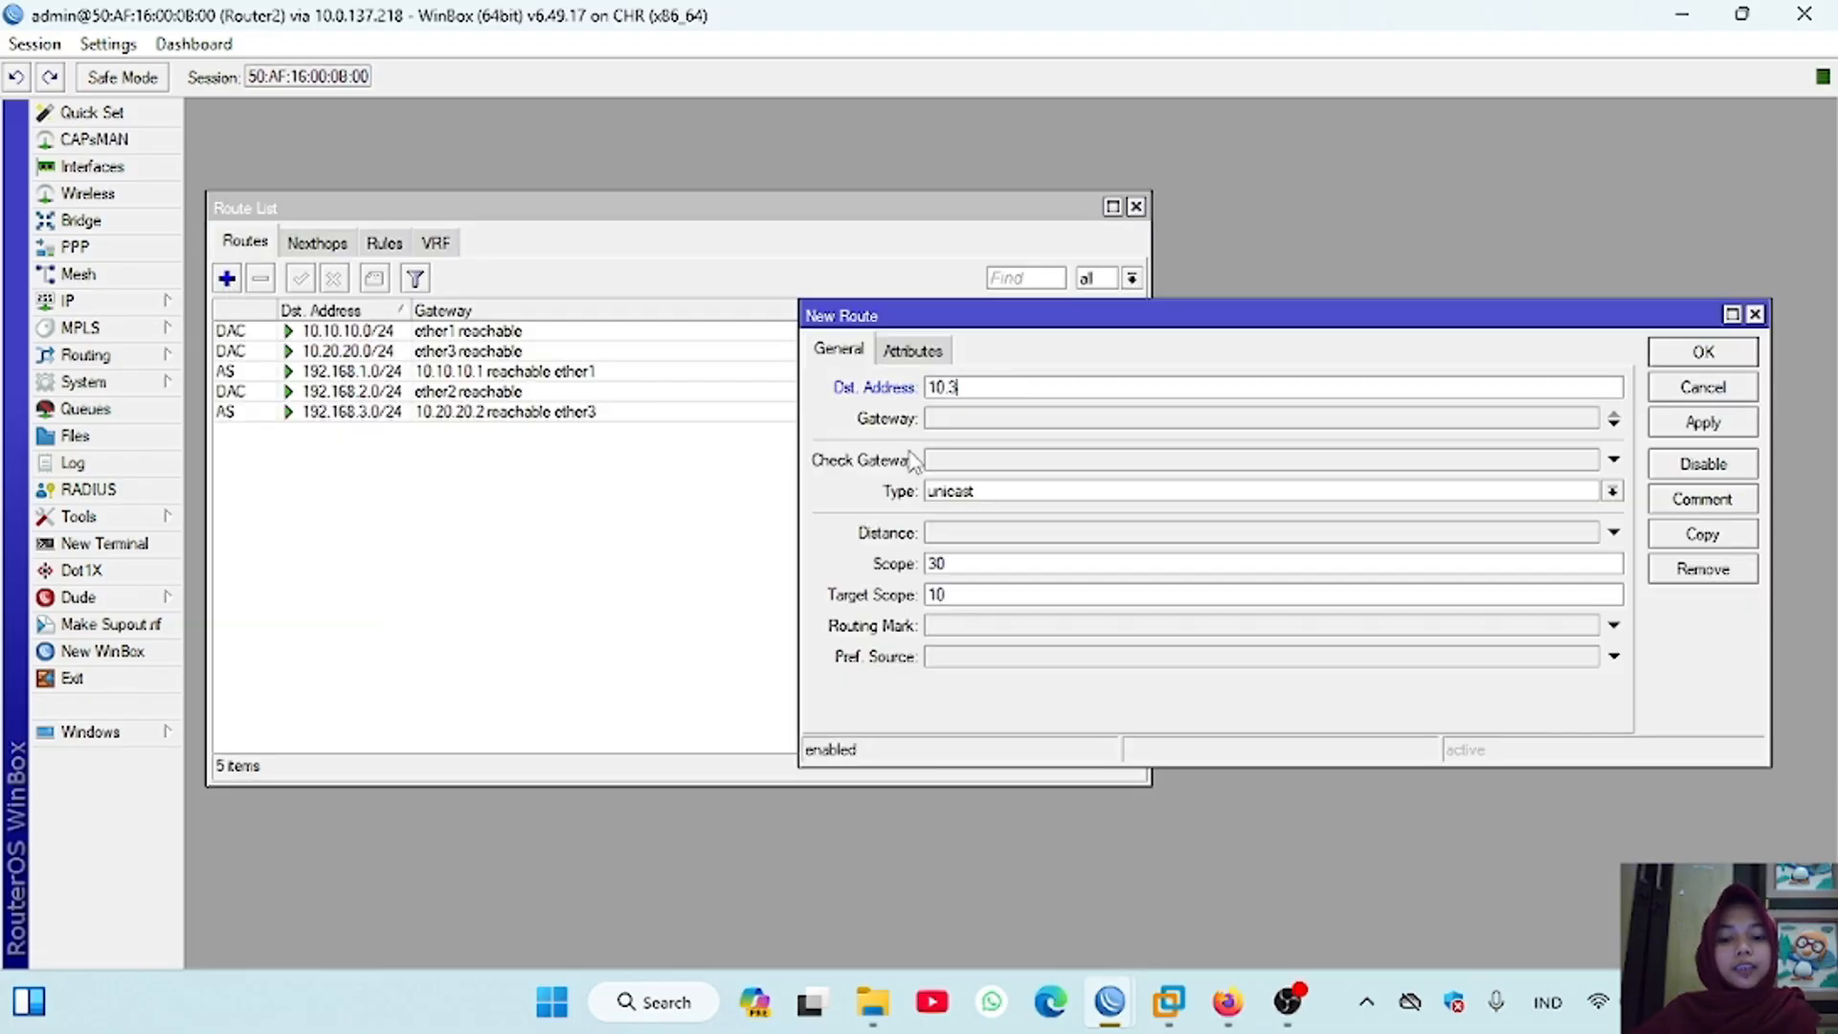
text(0.30.0/24)
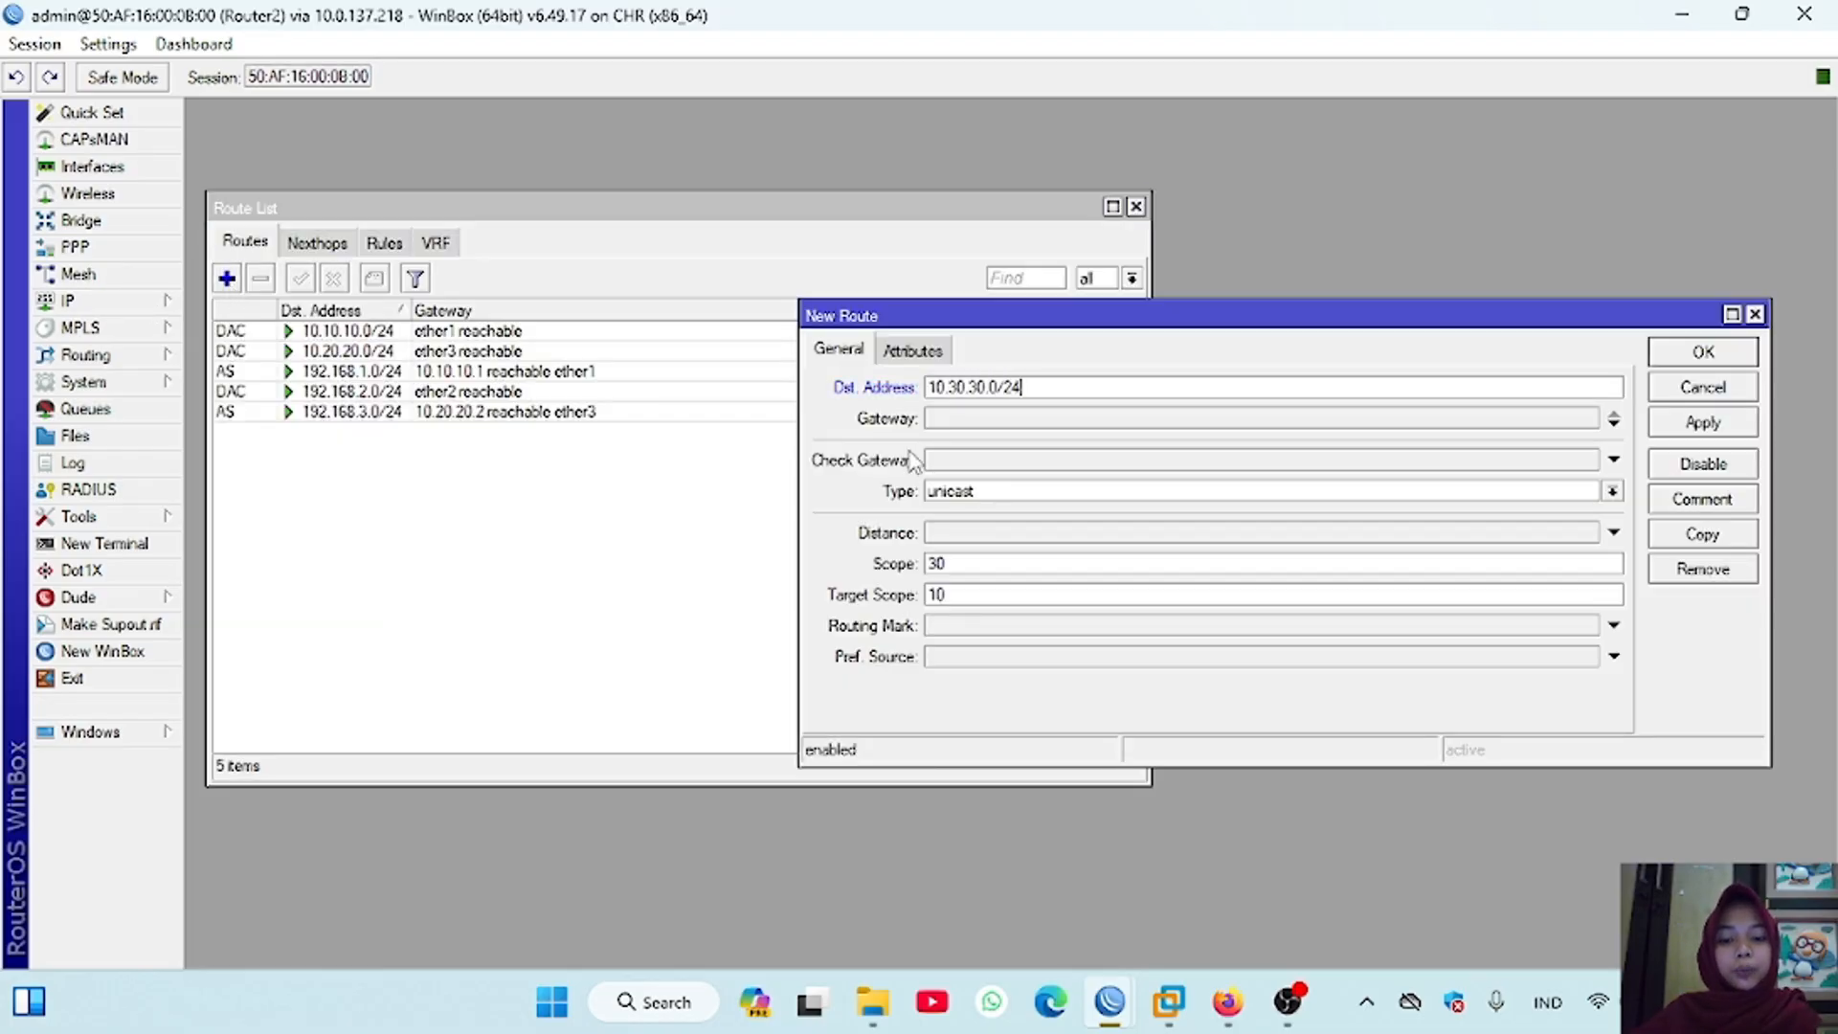
click(982, 421)
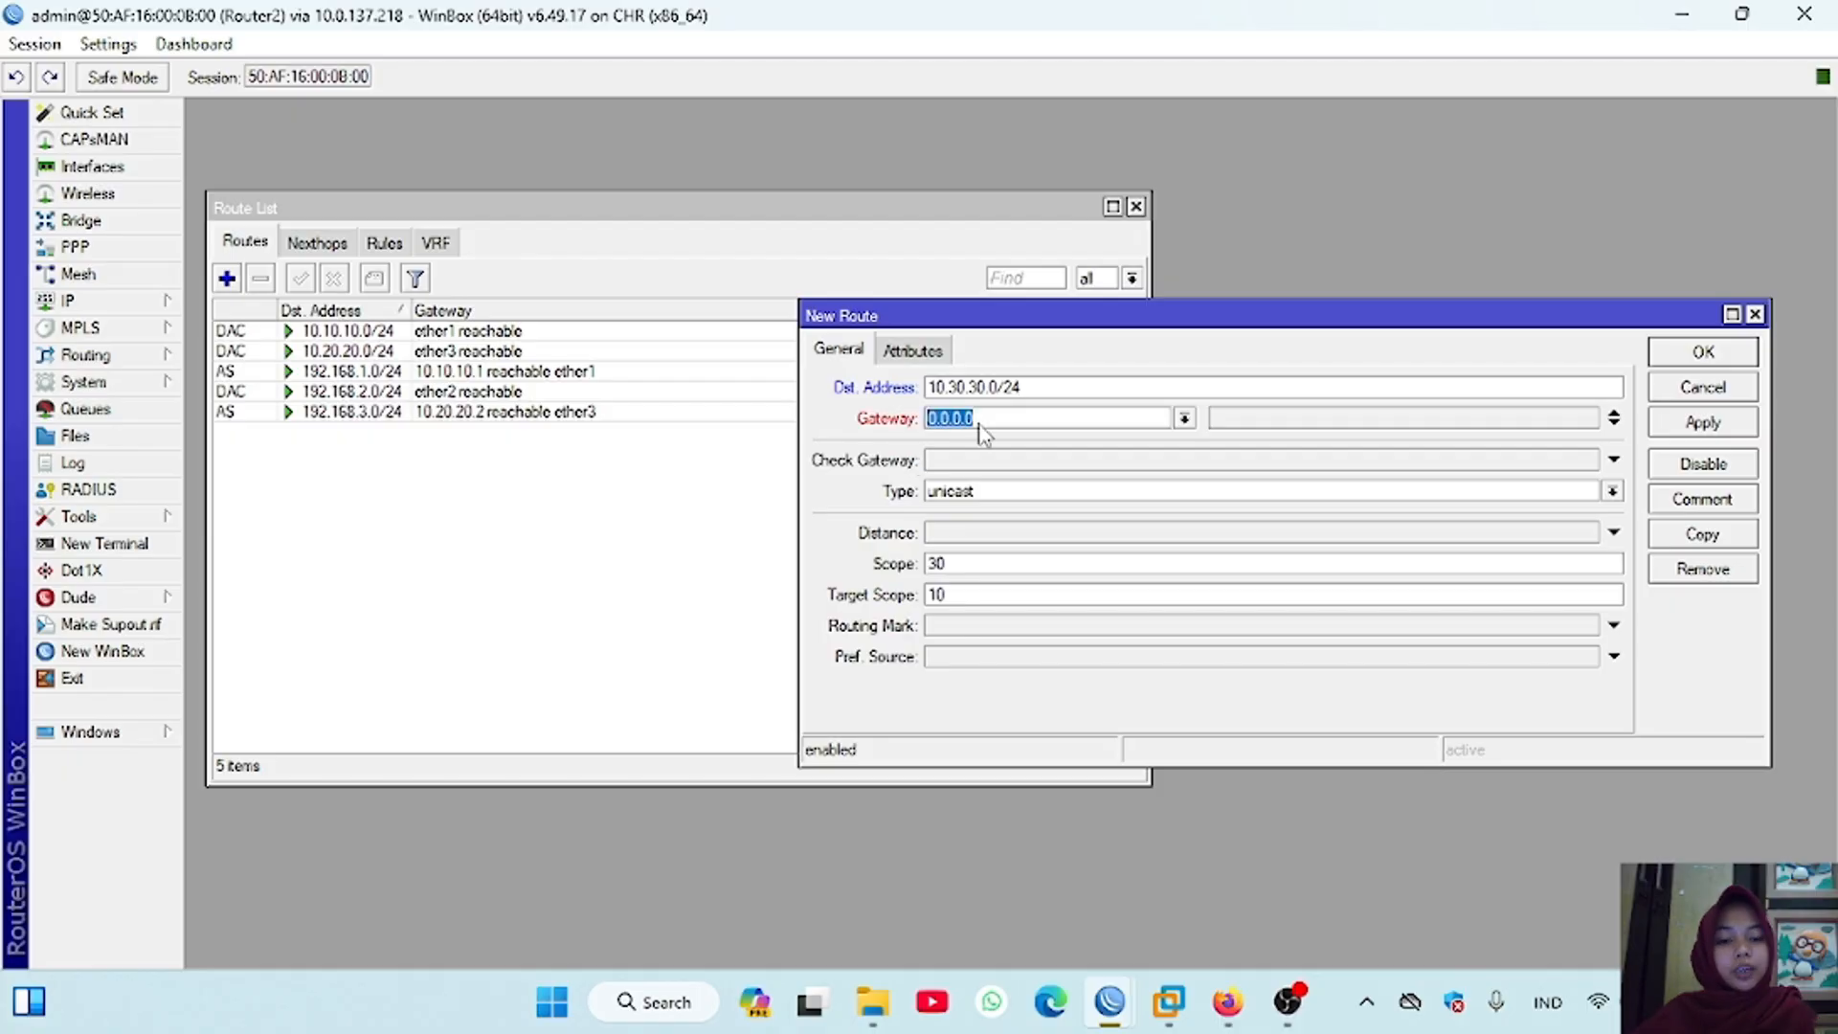
text(10.20.20.)
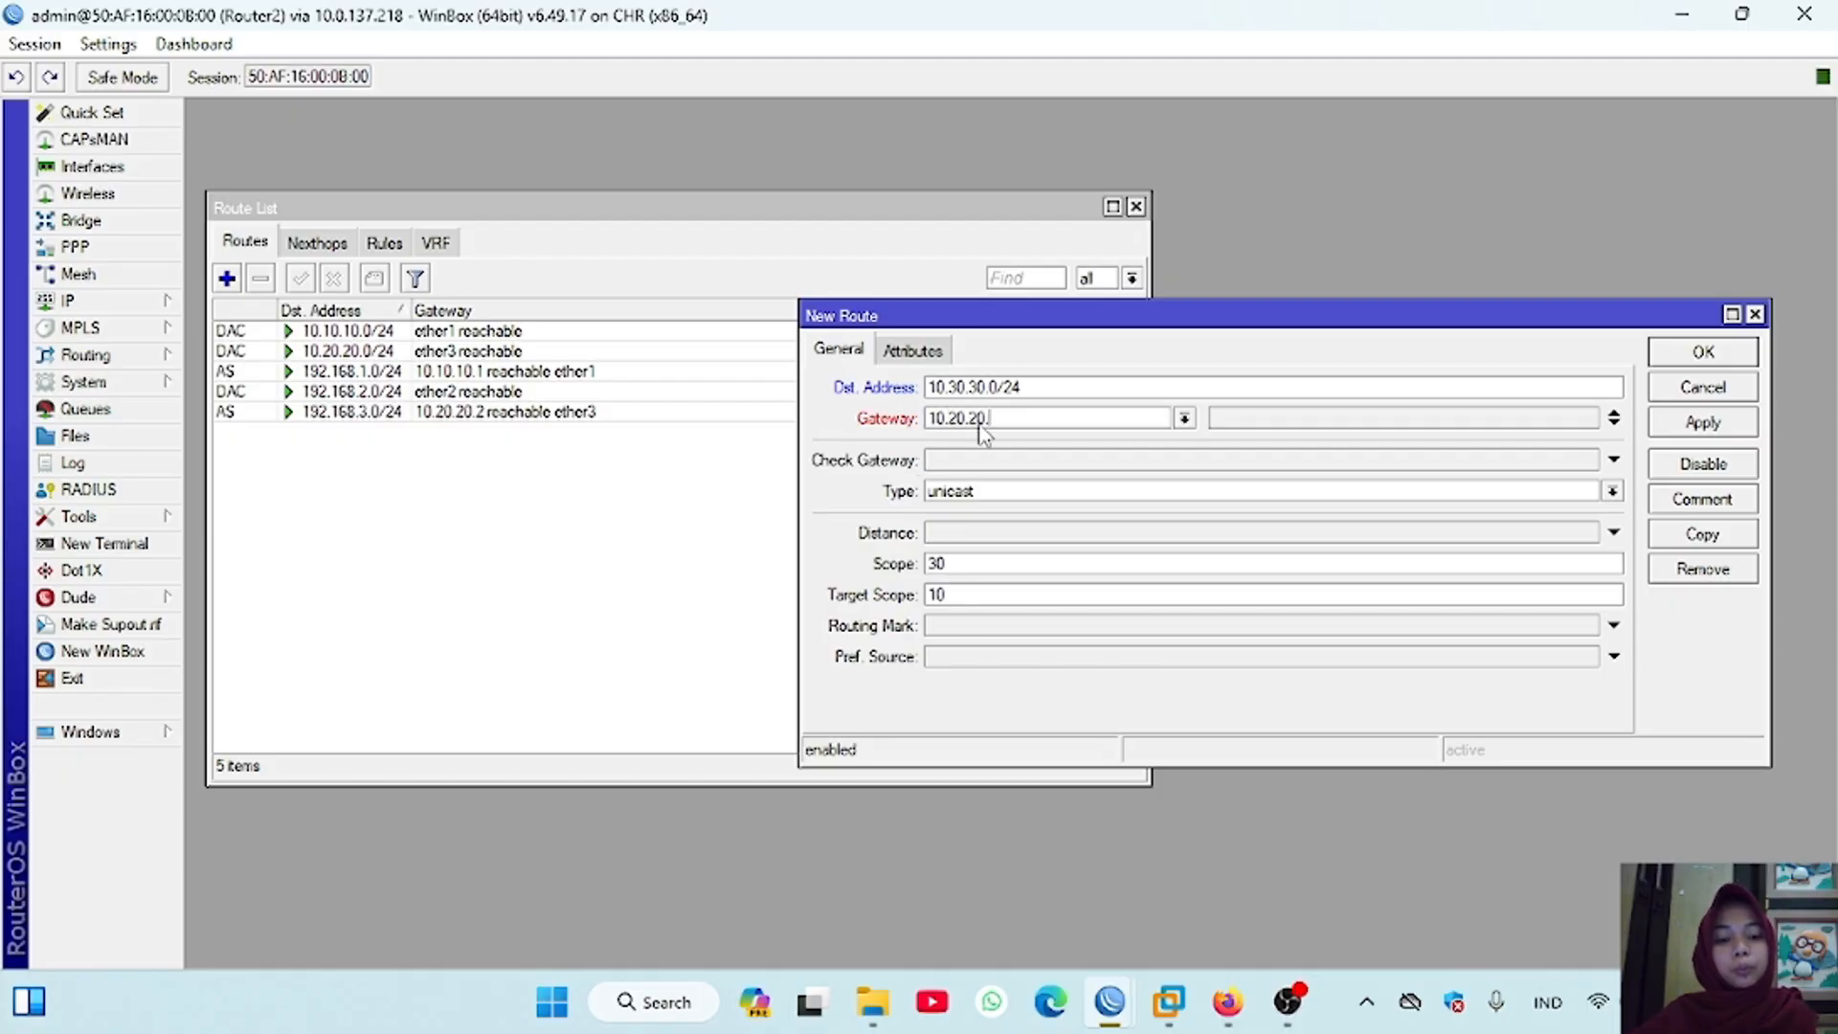
text(2)
click(1697, 423)
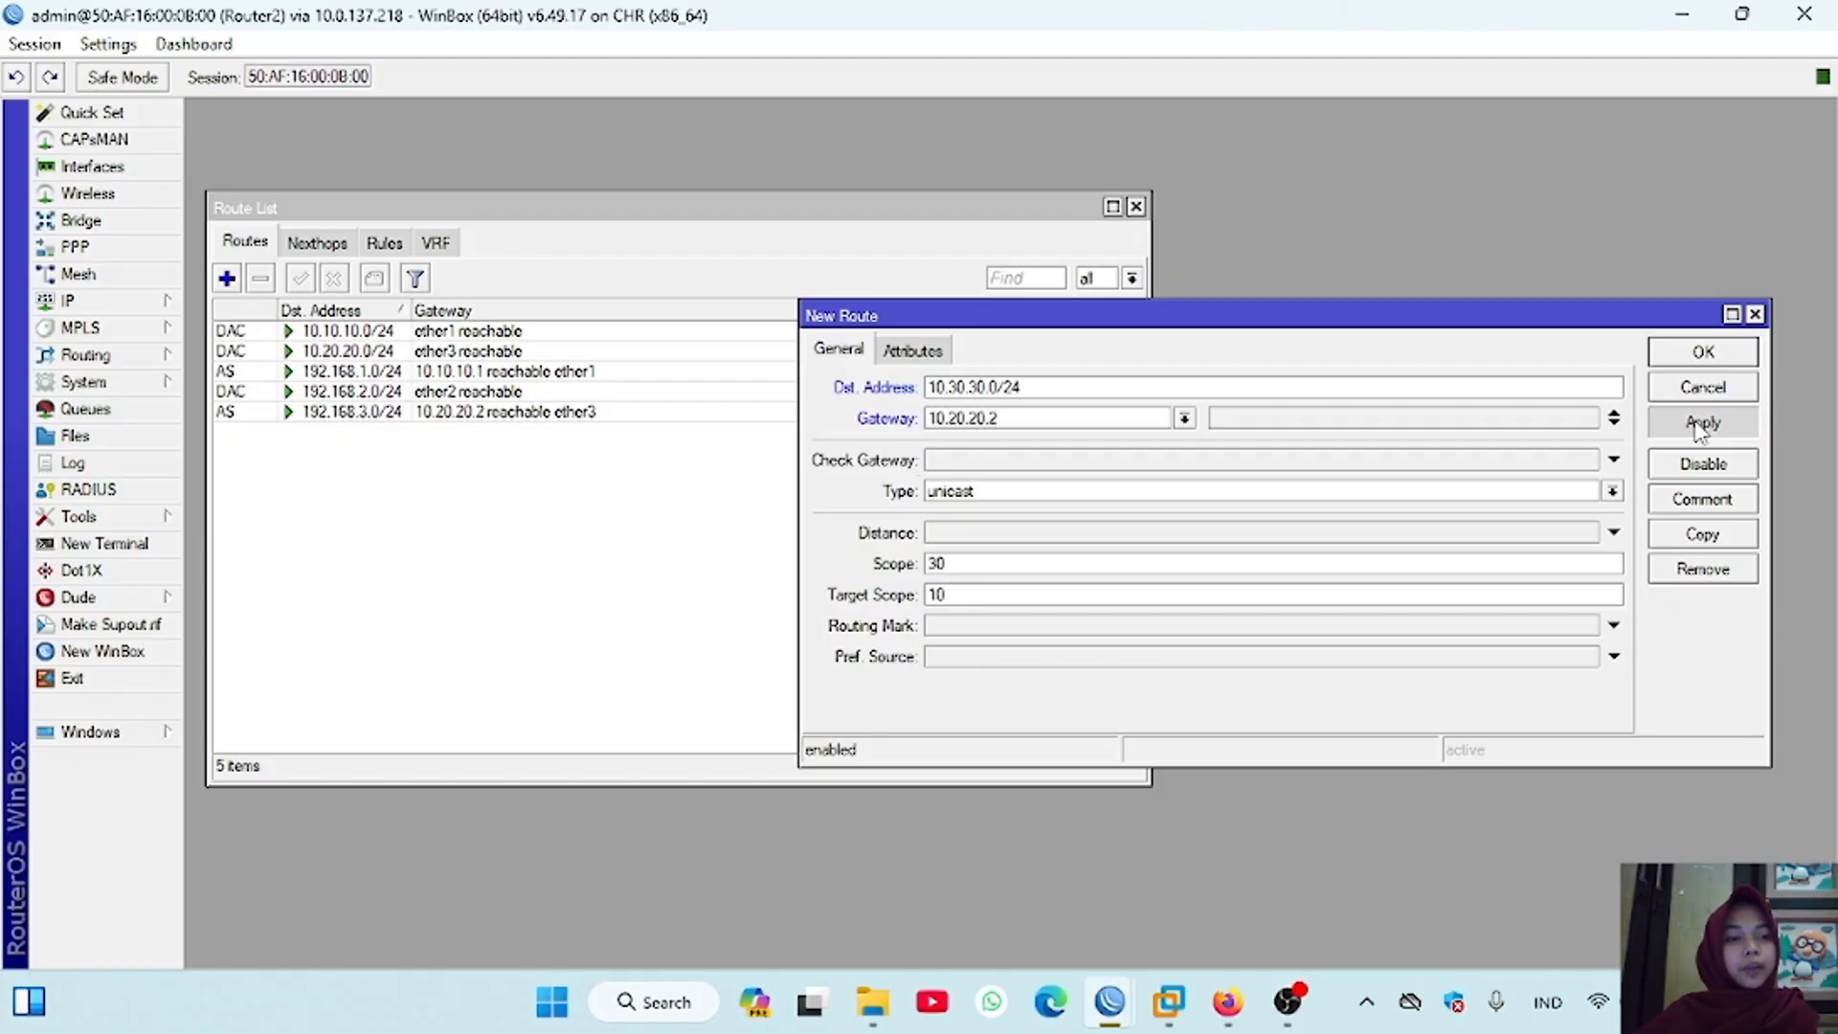
Step: Add a static route on Router2 to 192.168.4.0/24 via gateway 10.20.20.2
click(219, 287)
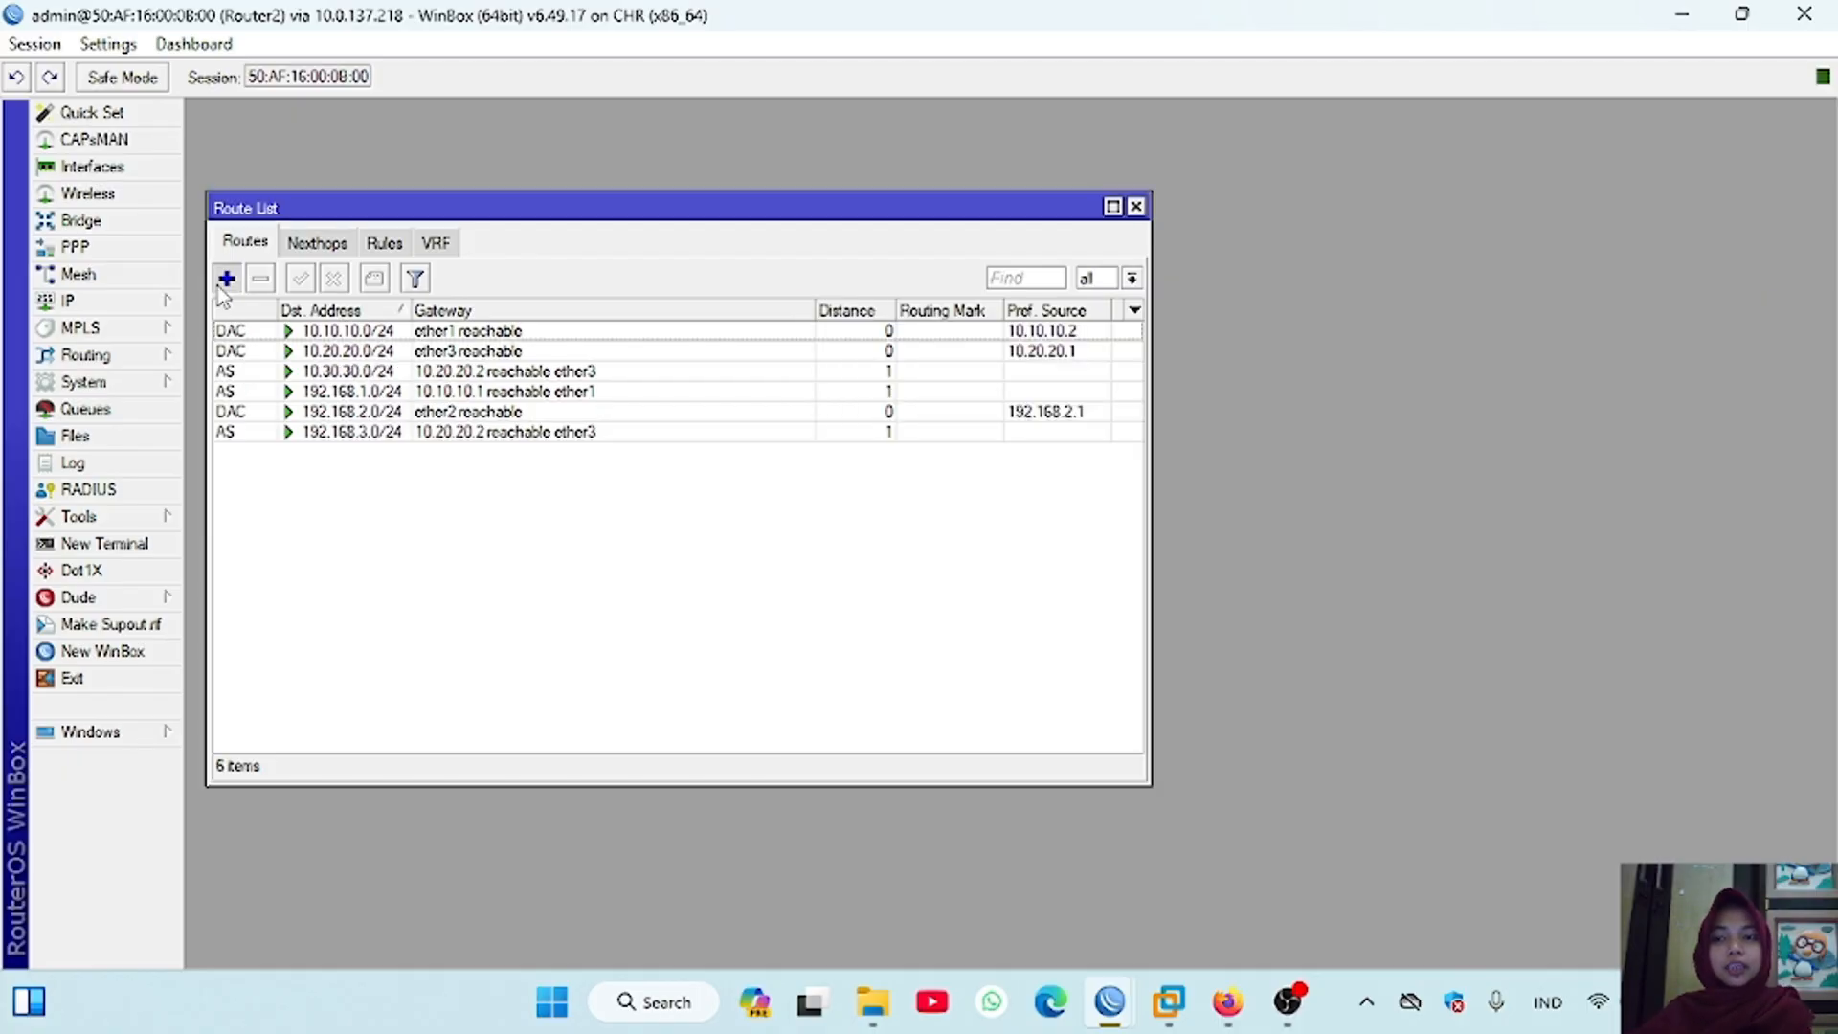
text(192.168.4.0/24)
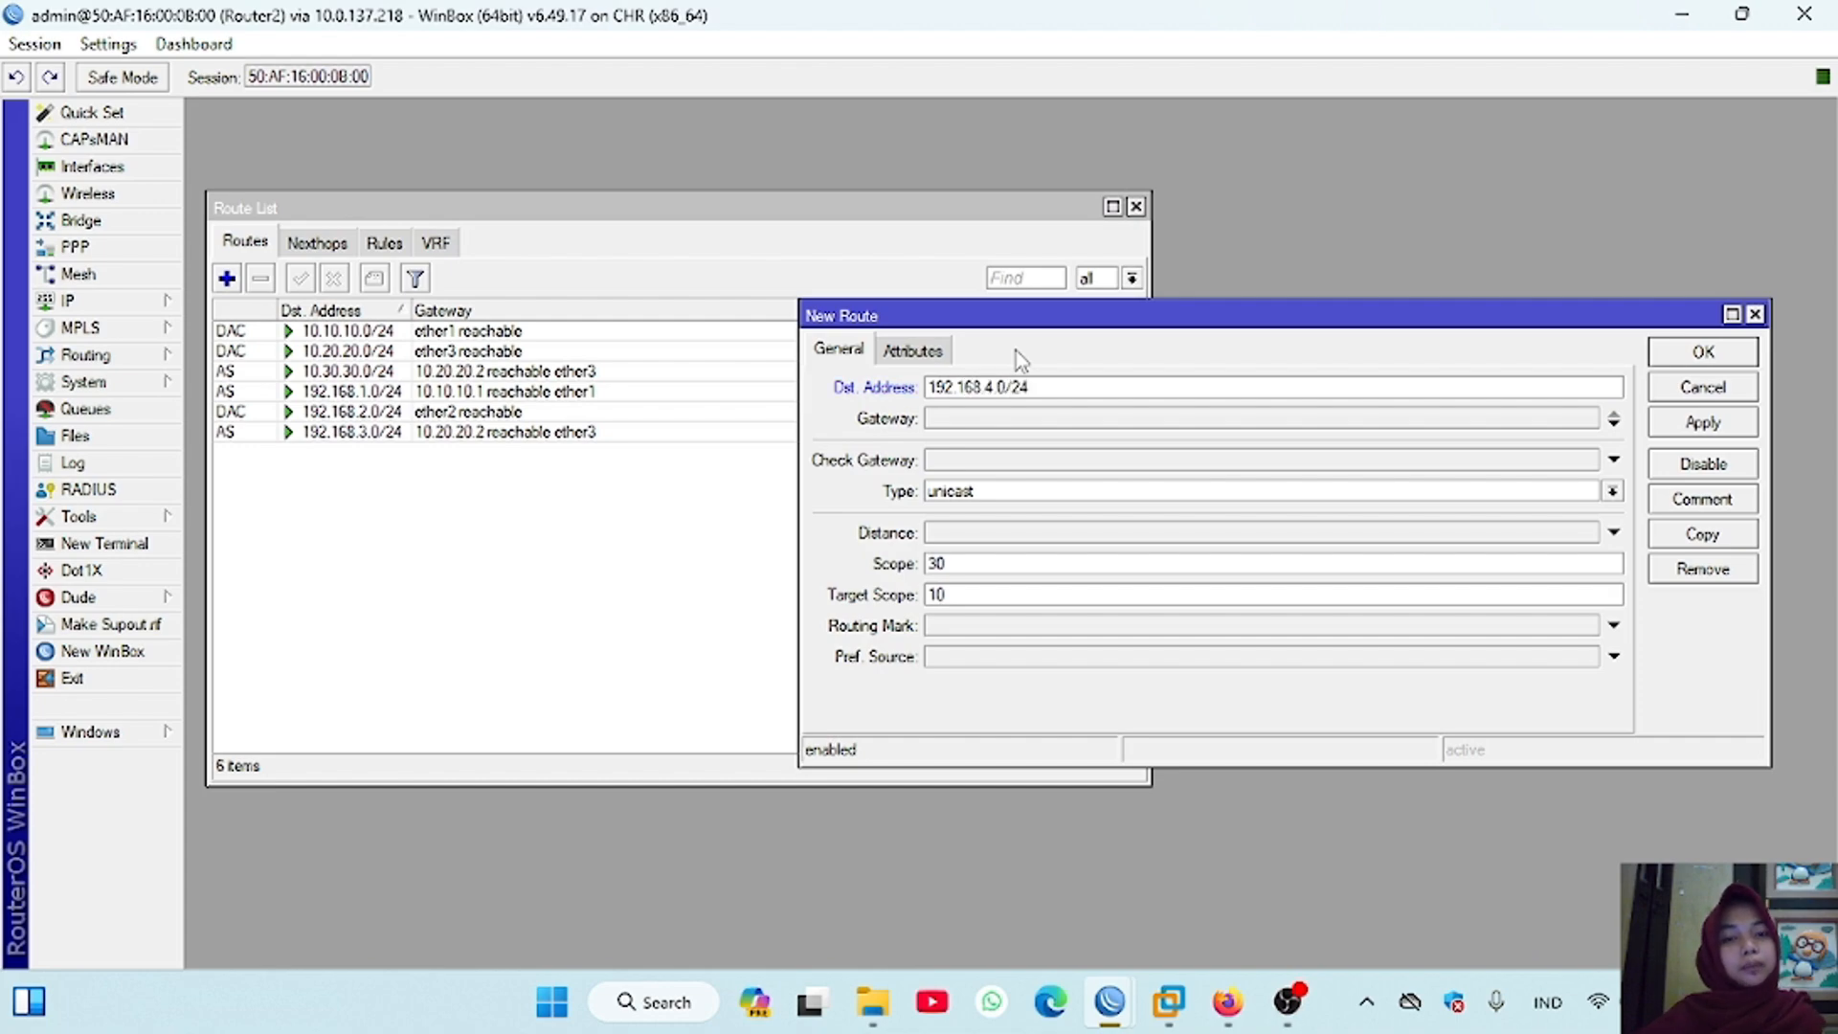
click(1068, 414)
text(10.20)
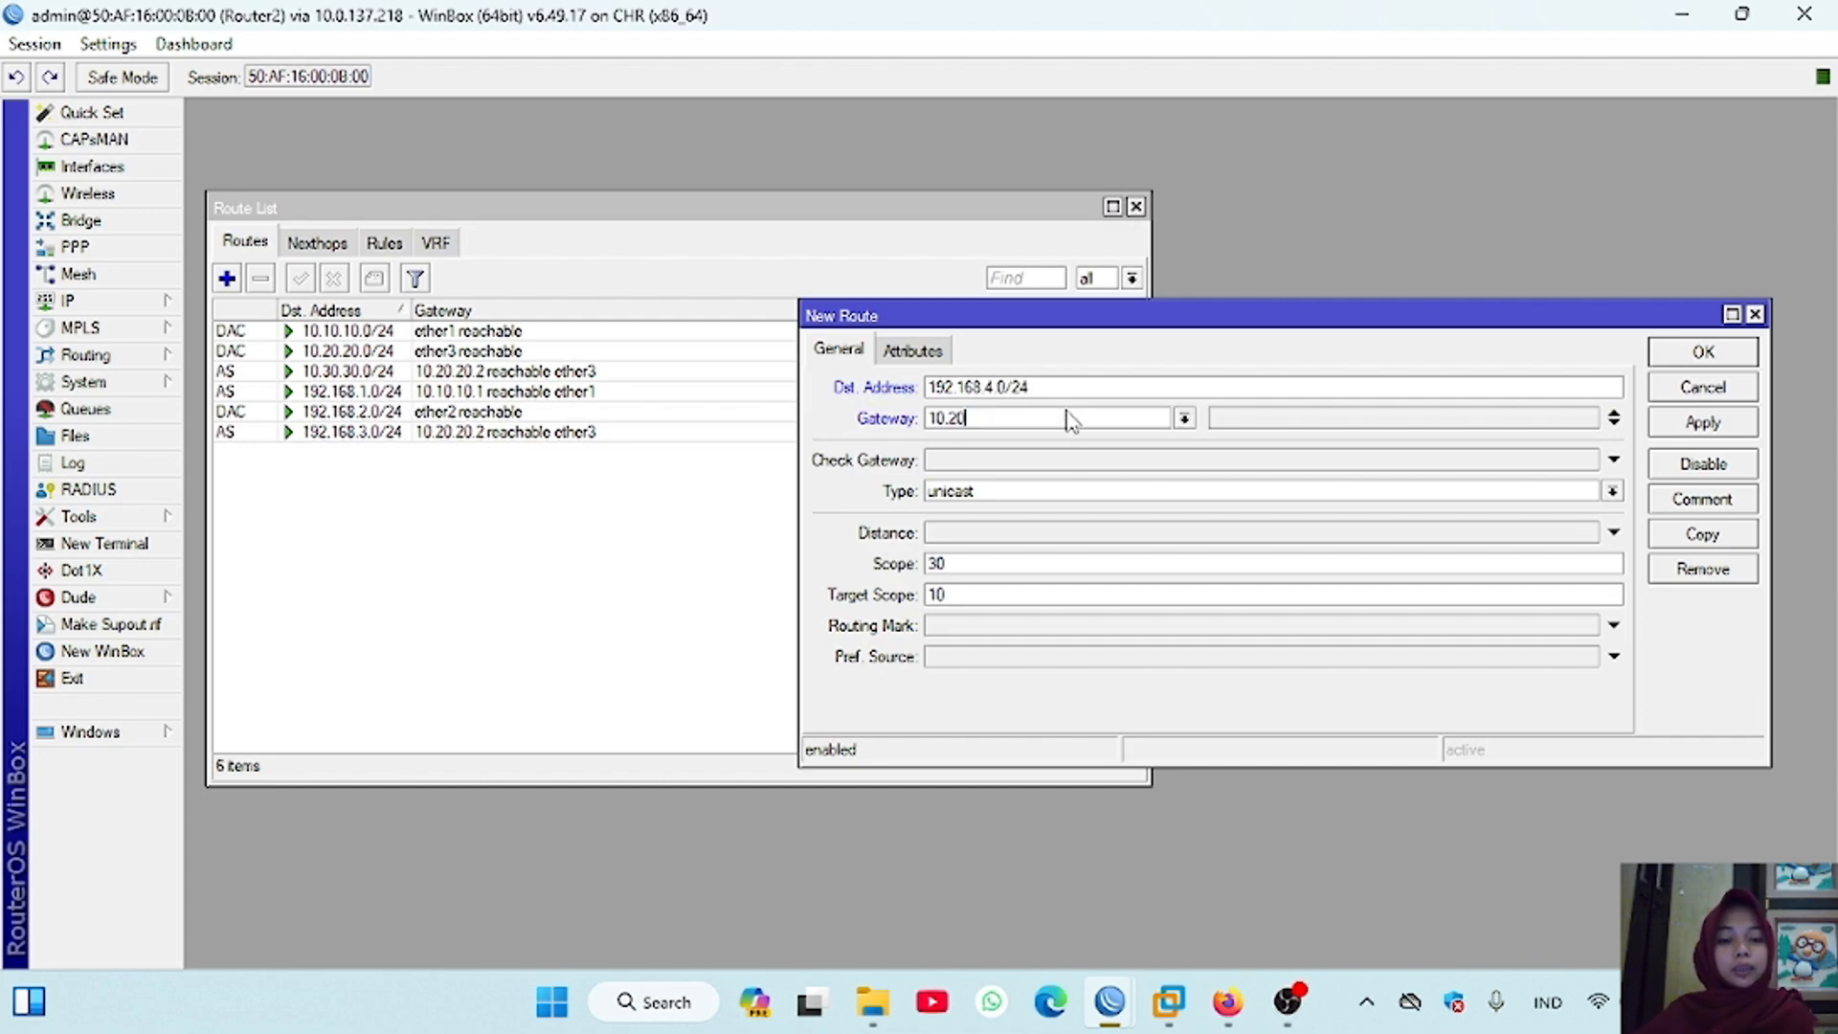
text(.20.2)
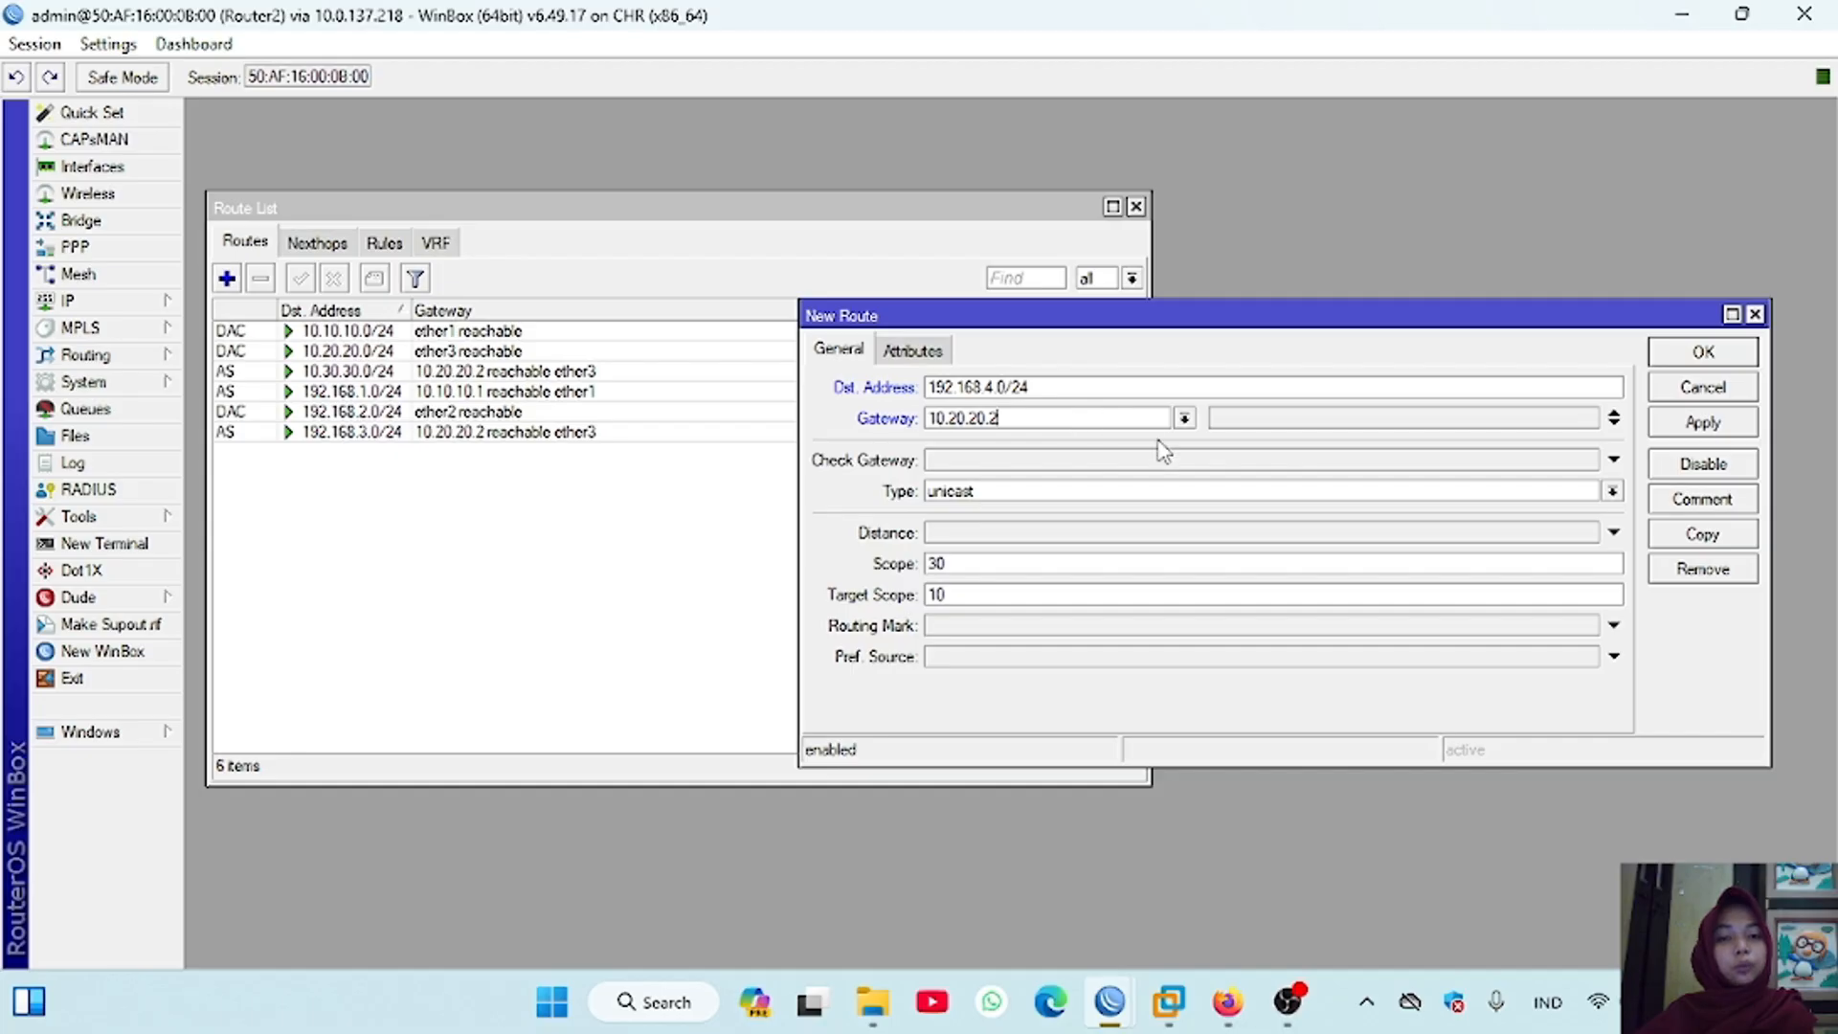
key(Return)
Step: Switch to the Router1 session, open its route list and add a static route to 10.30.30.0/24 via gateway 10.10.10.2
mouse_move(1109, 1000)
click(745, 854)
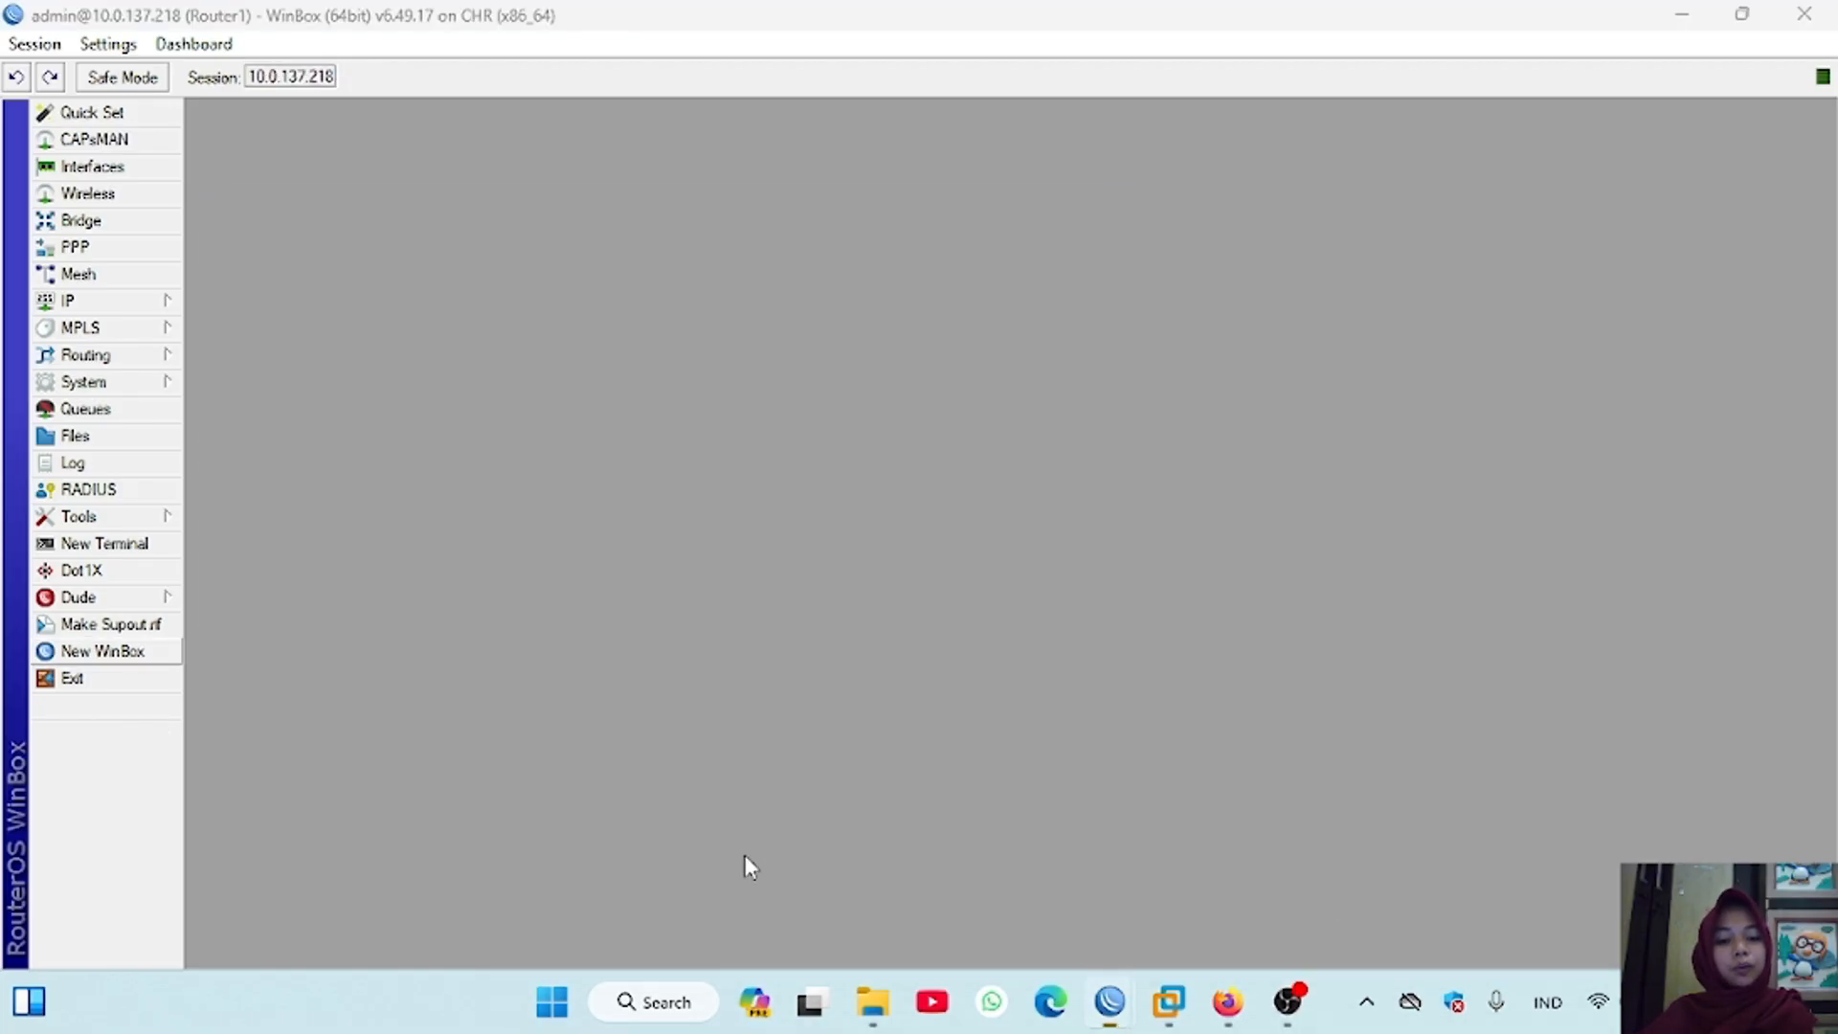
click(67, 300)
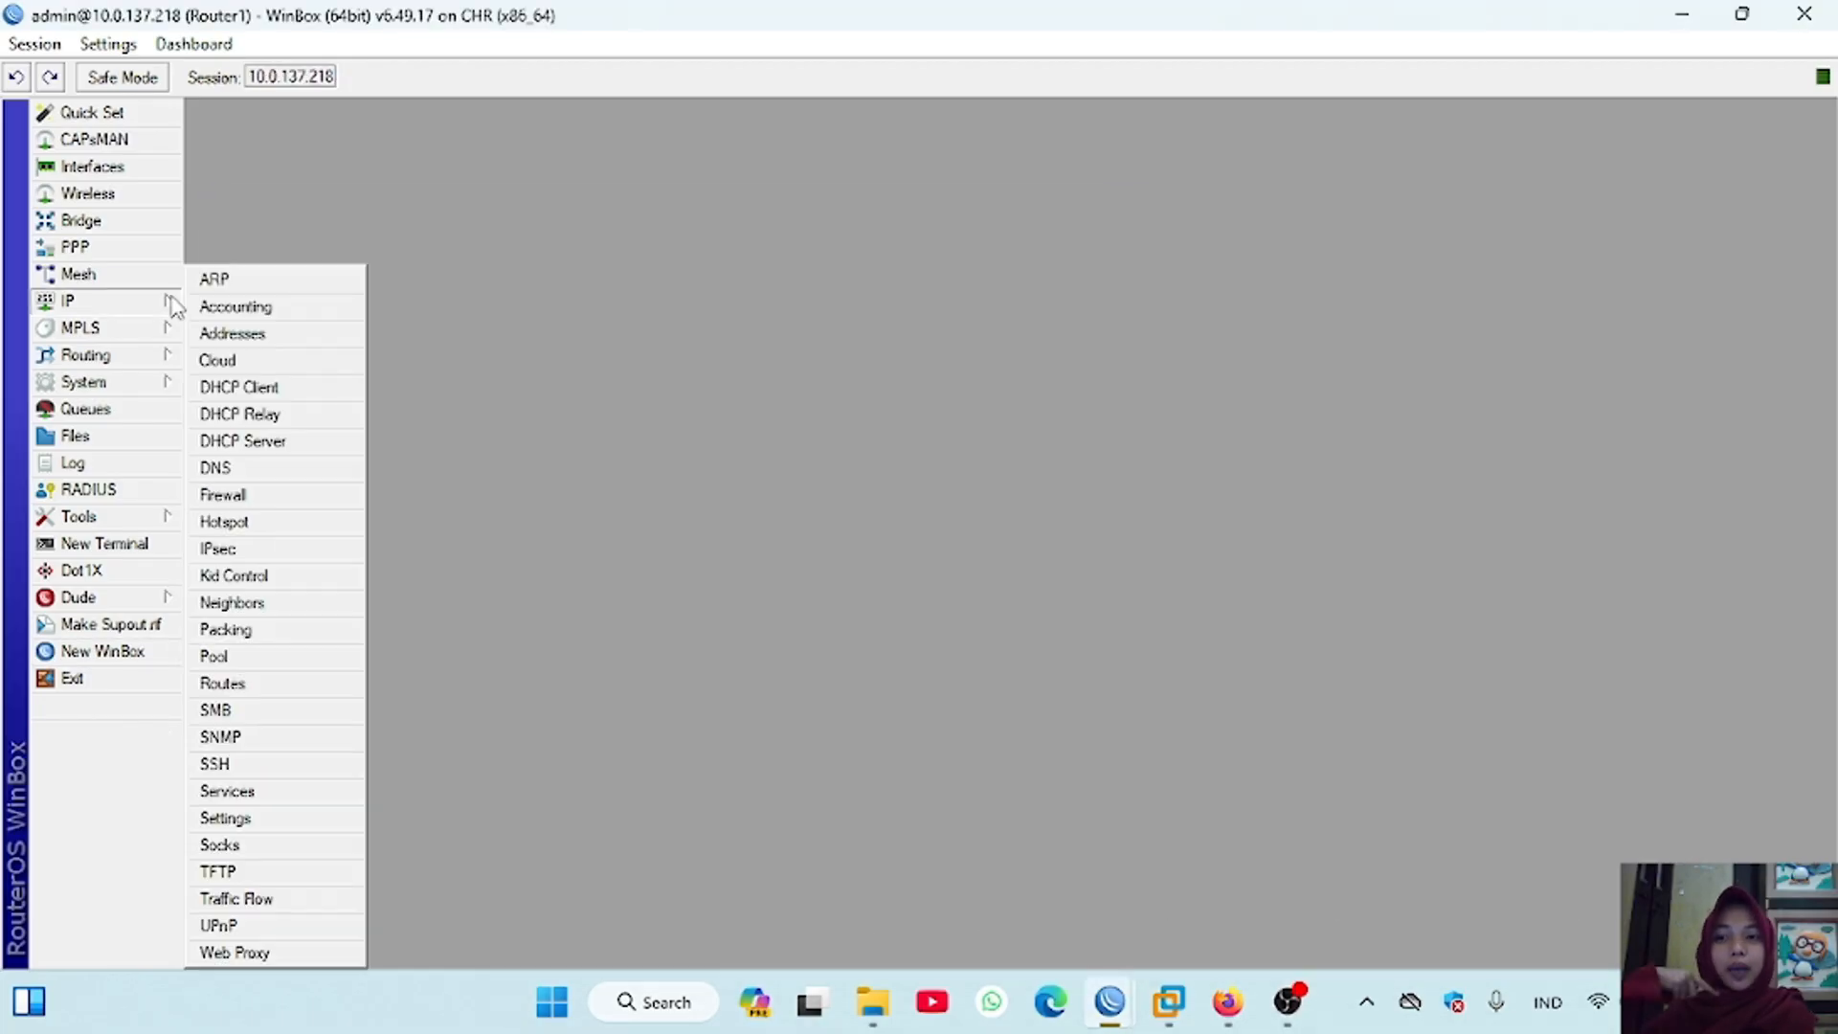
click(226, 681)
click(267, 367)
text(10.30.30.0)
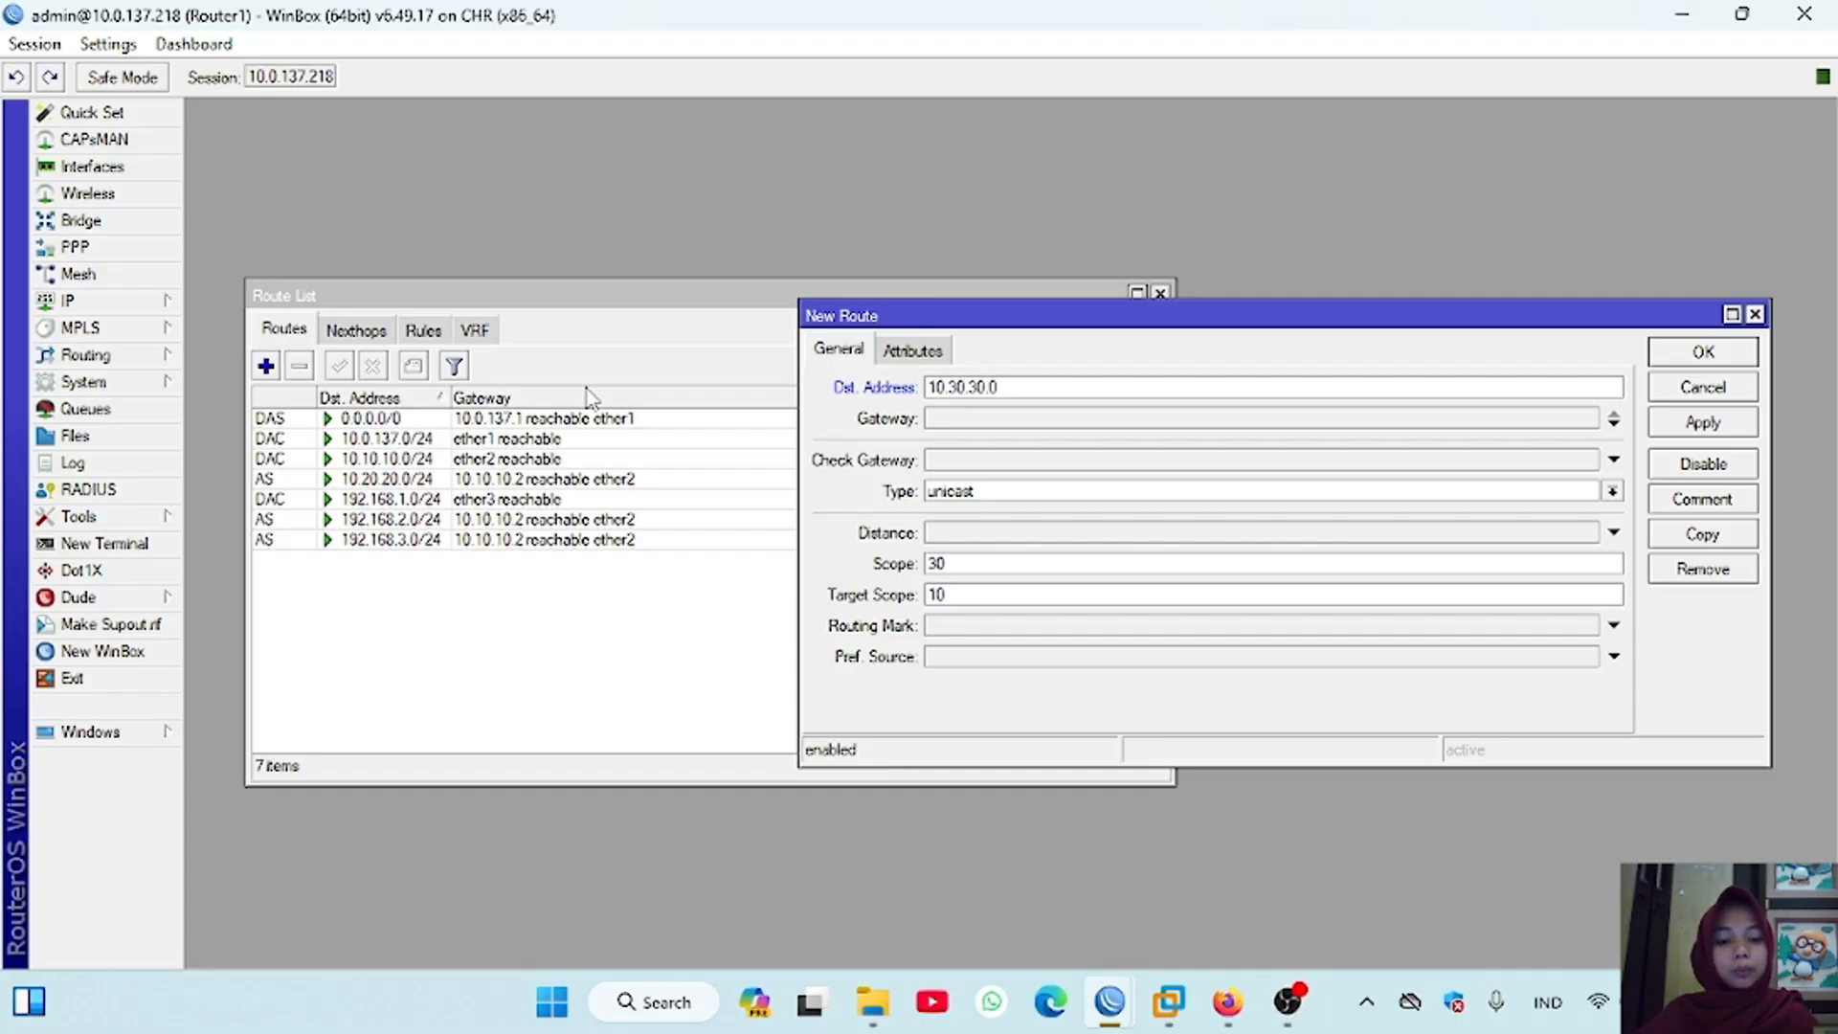
text(/24)
click(948, 418)
text(10.10.10.2)
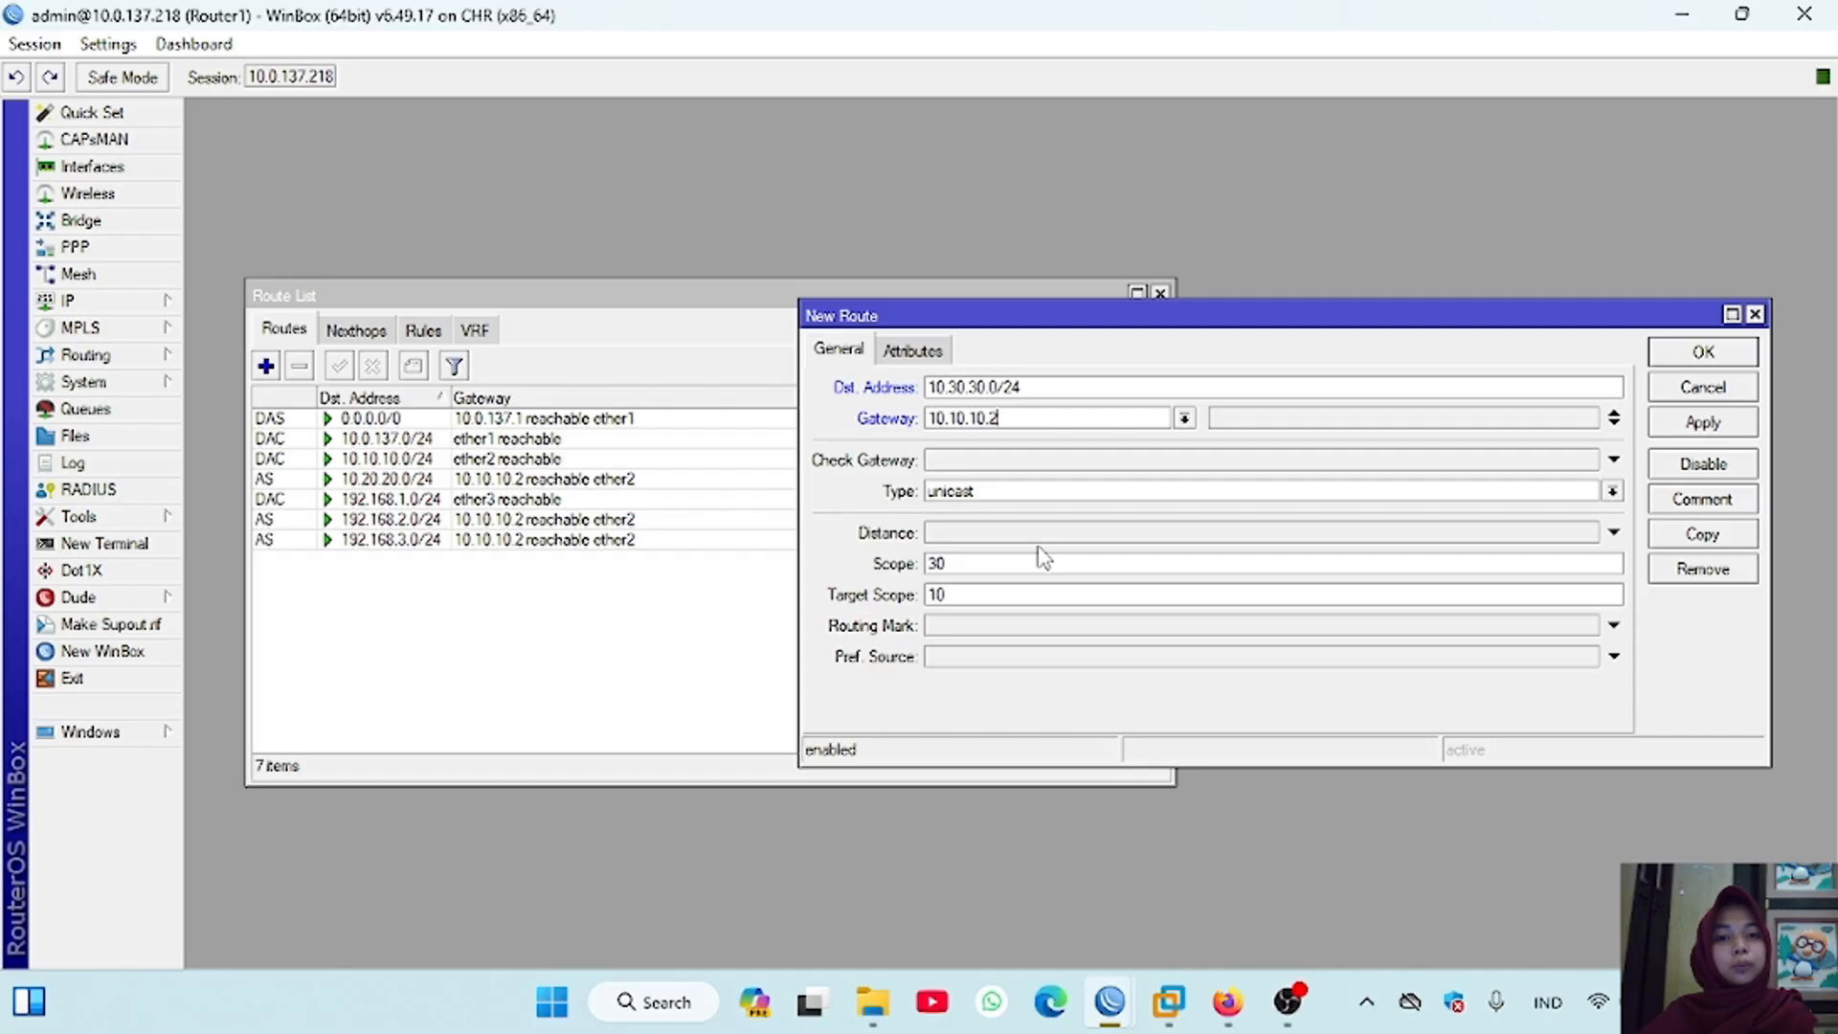
key(Return)
Step: Add a static route on Router1 to 192.168.4.0/24 via gateway 10.10.10.2
click(266, 367)
text(192.1)
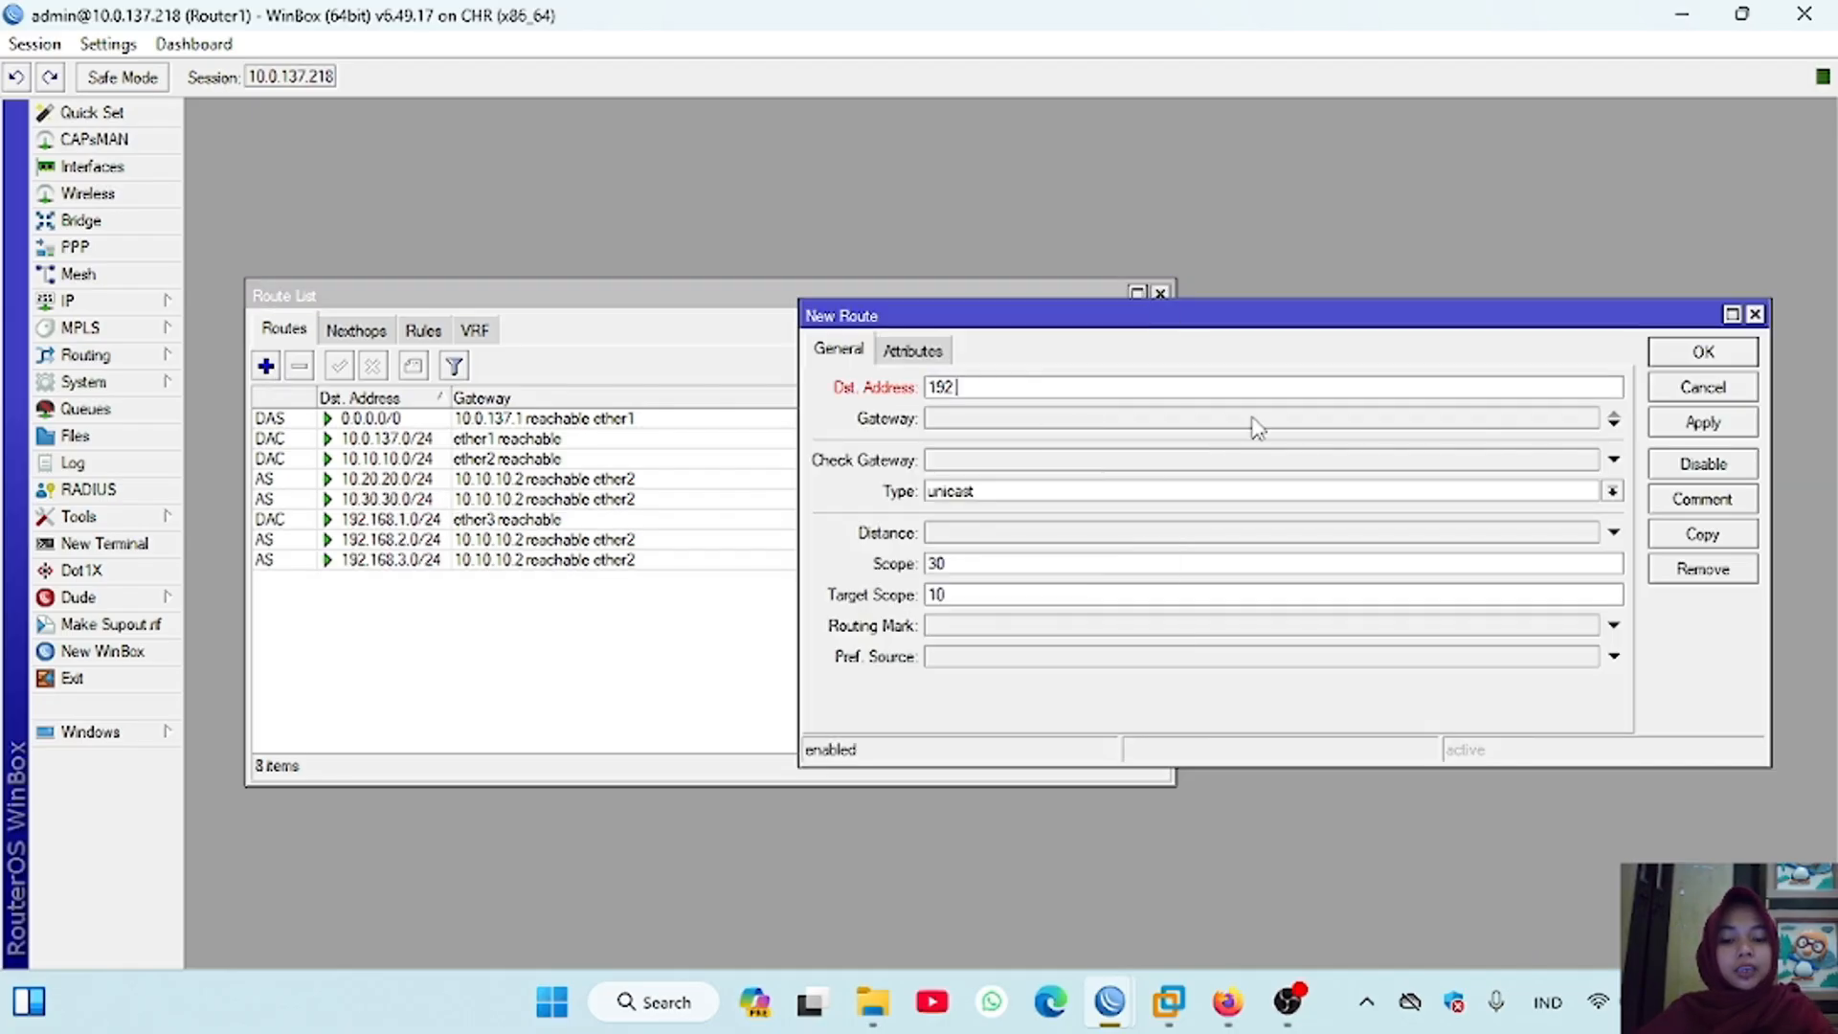
text(68.)
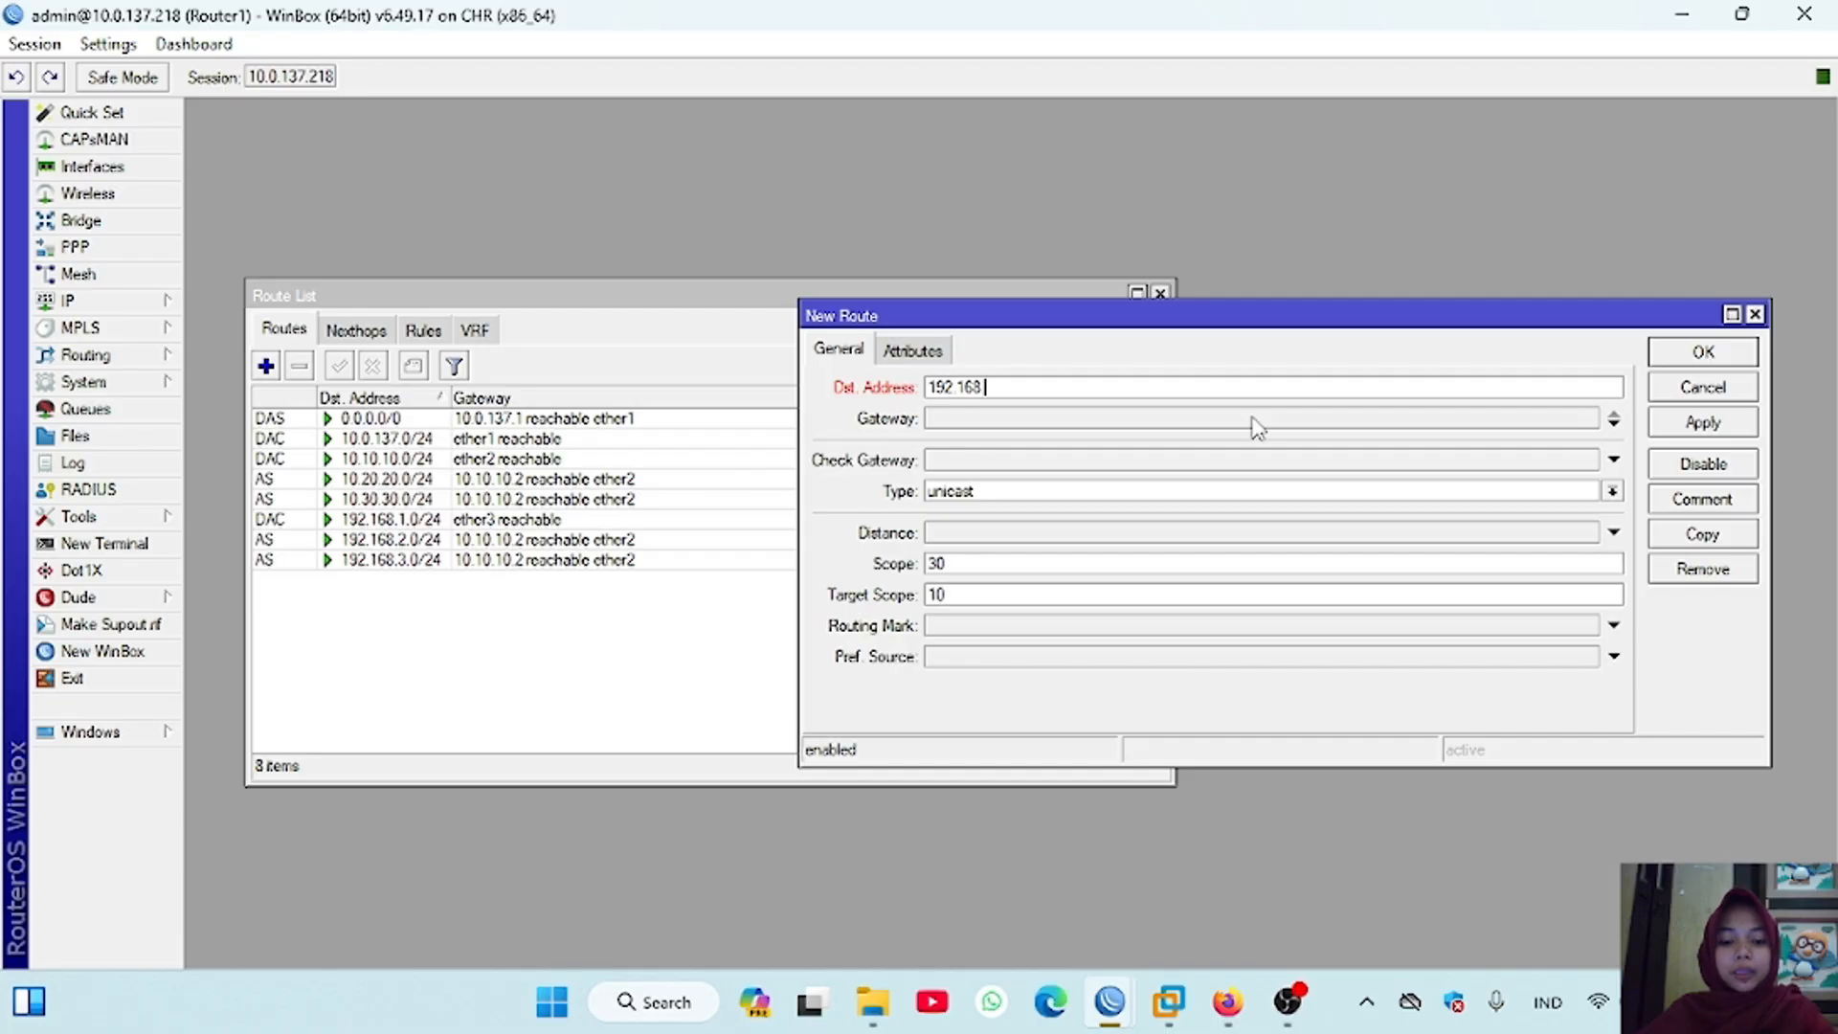
text(4.0/24)
key(Tab)
text(10.)
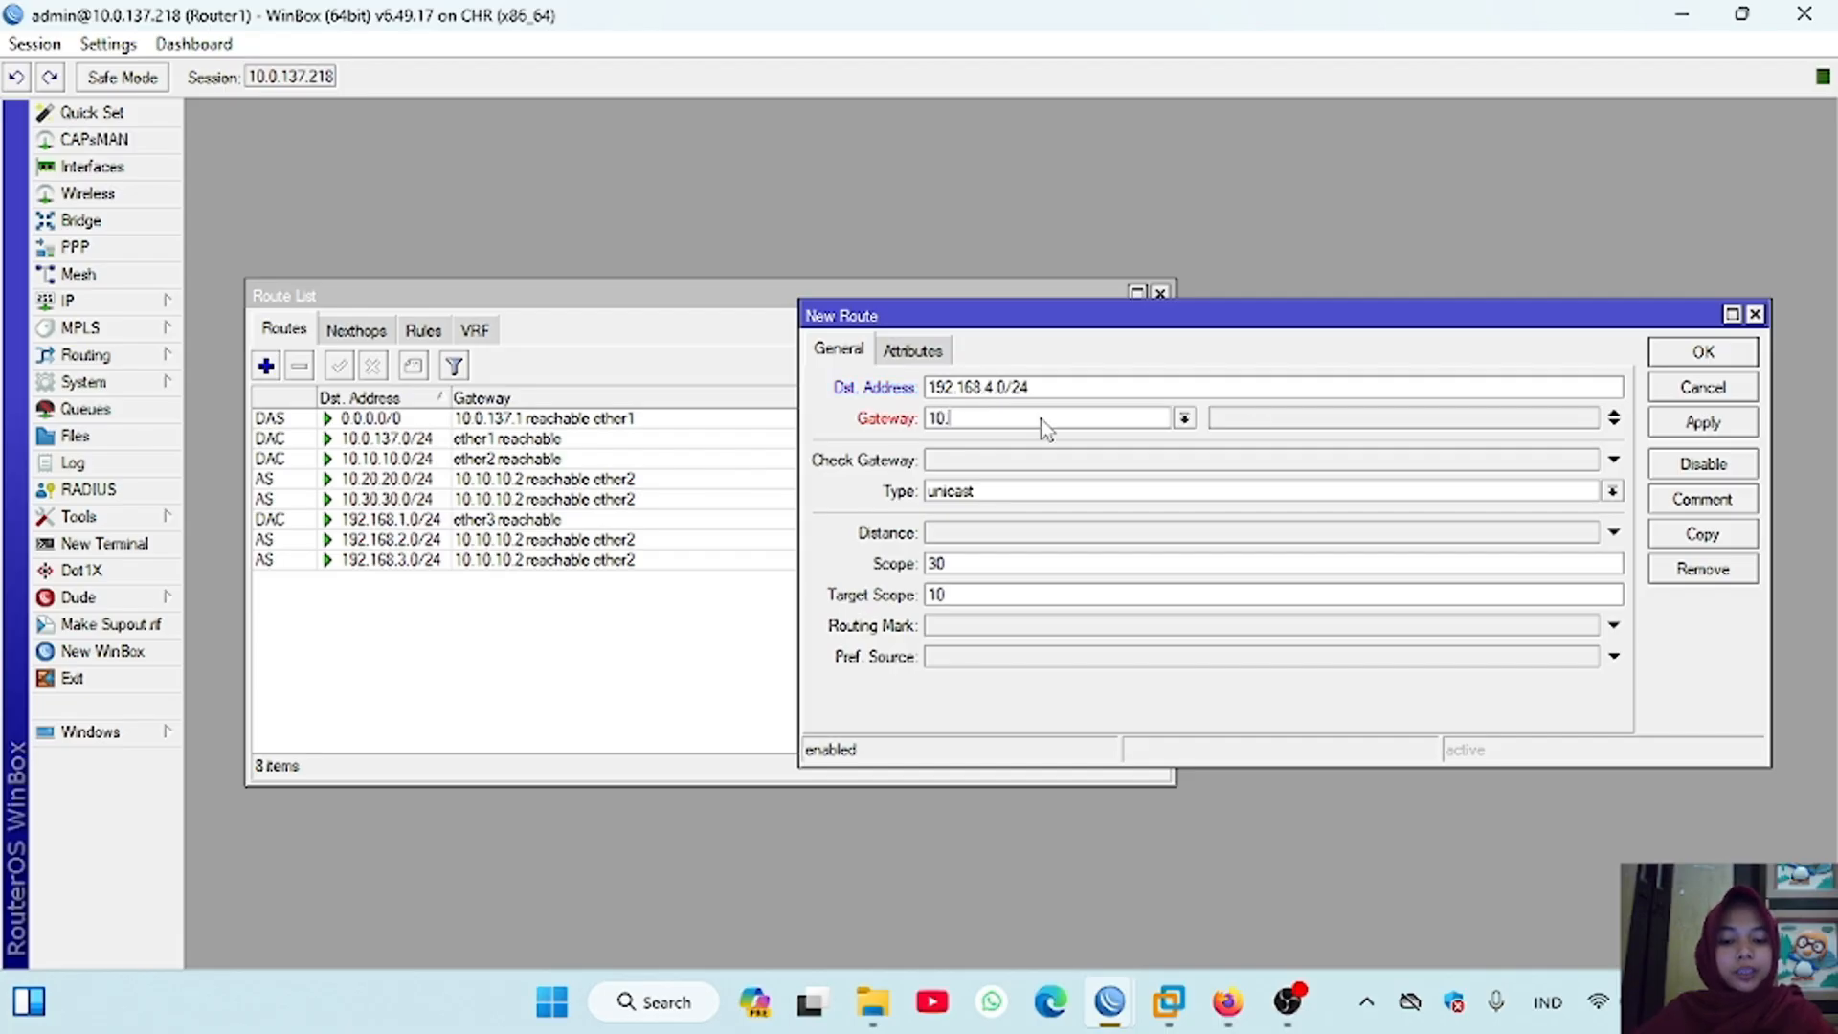
text(10.10.2)
click(1702, 422)
click(1714, 352)
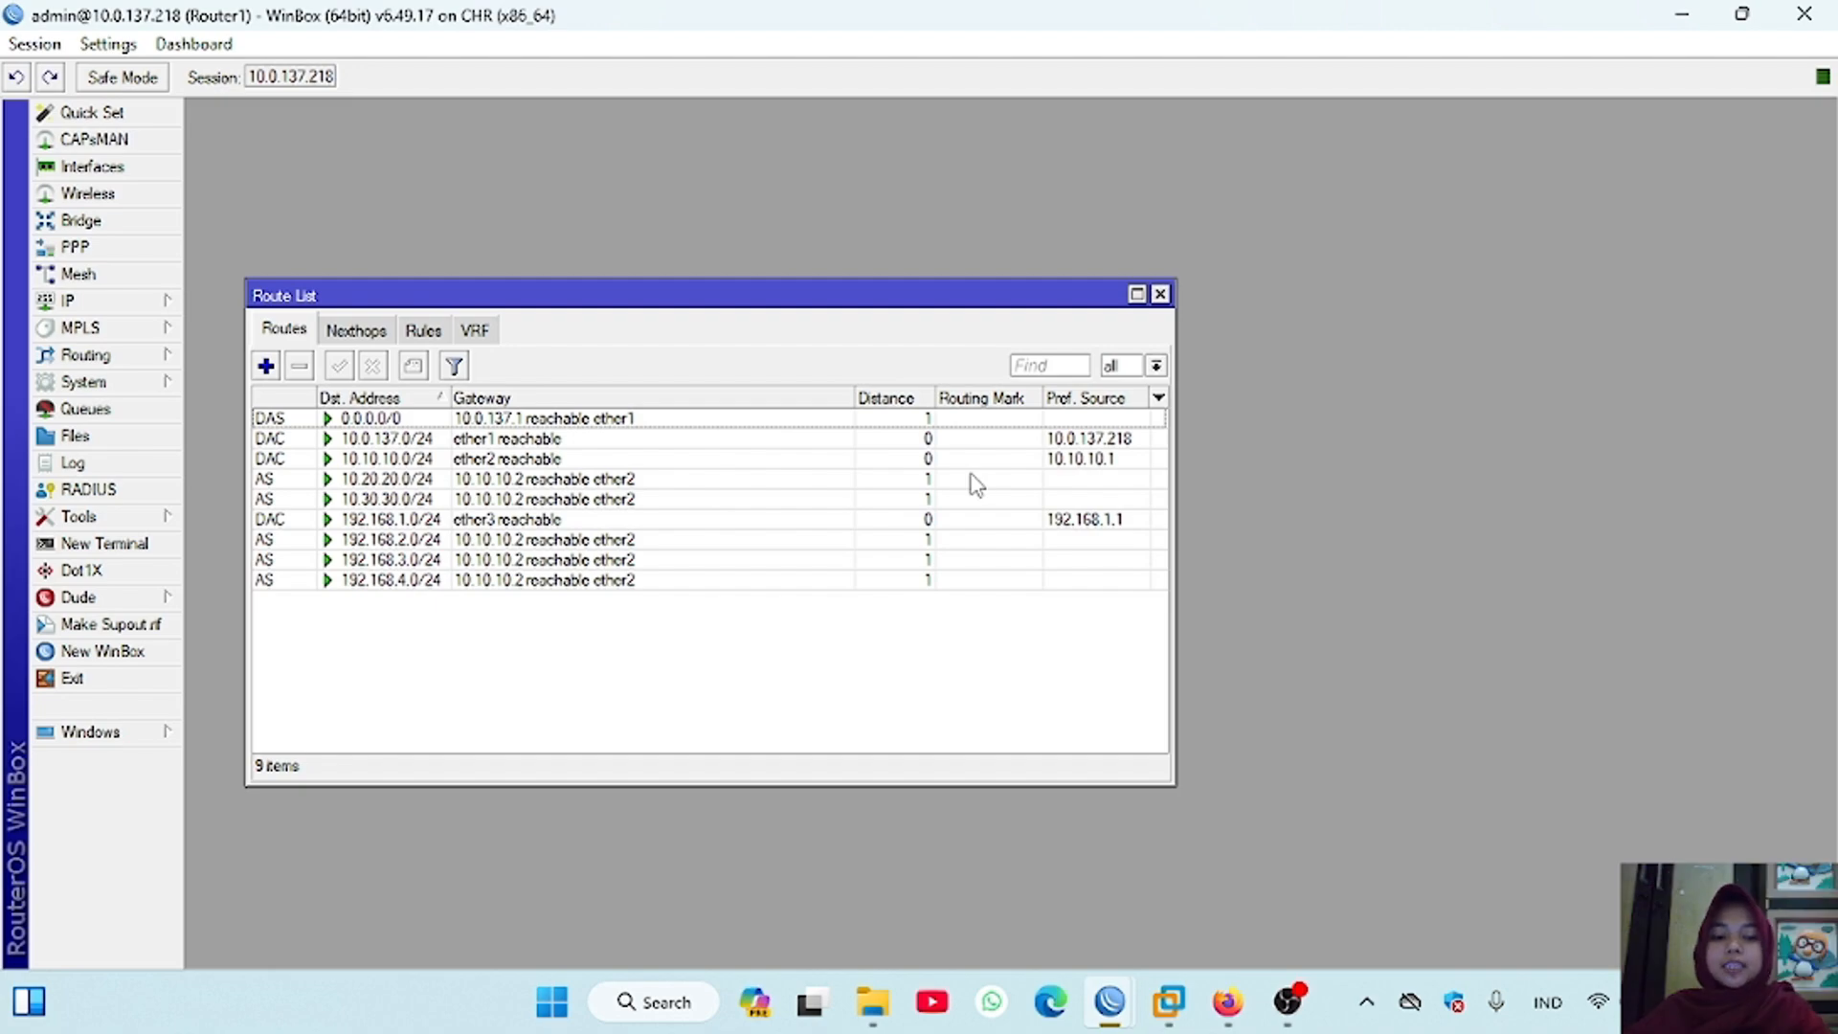
Step: Open a terminal on Router1 and ping Router4 at 10.30.30.2, stopping after a few replies
click(167, 548)
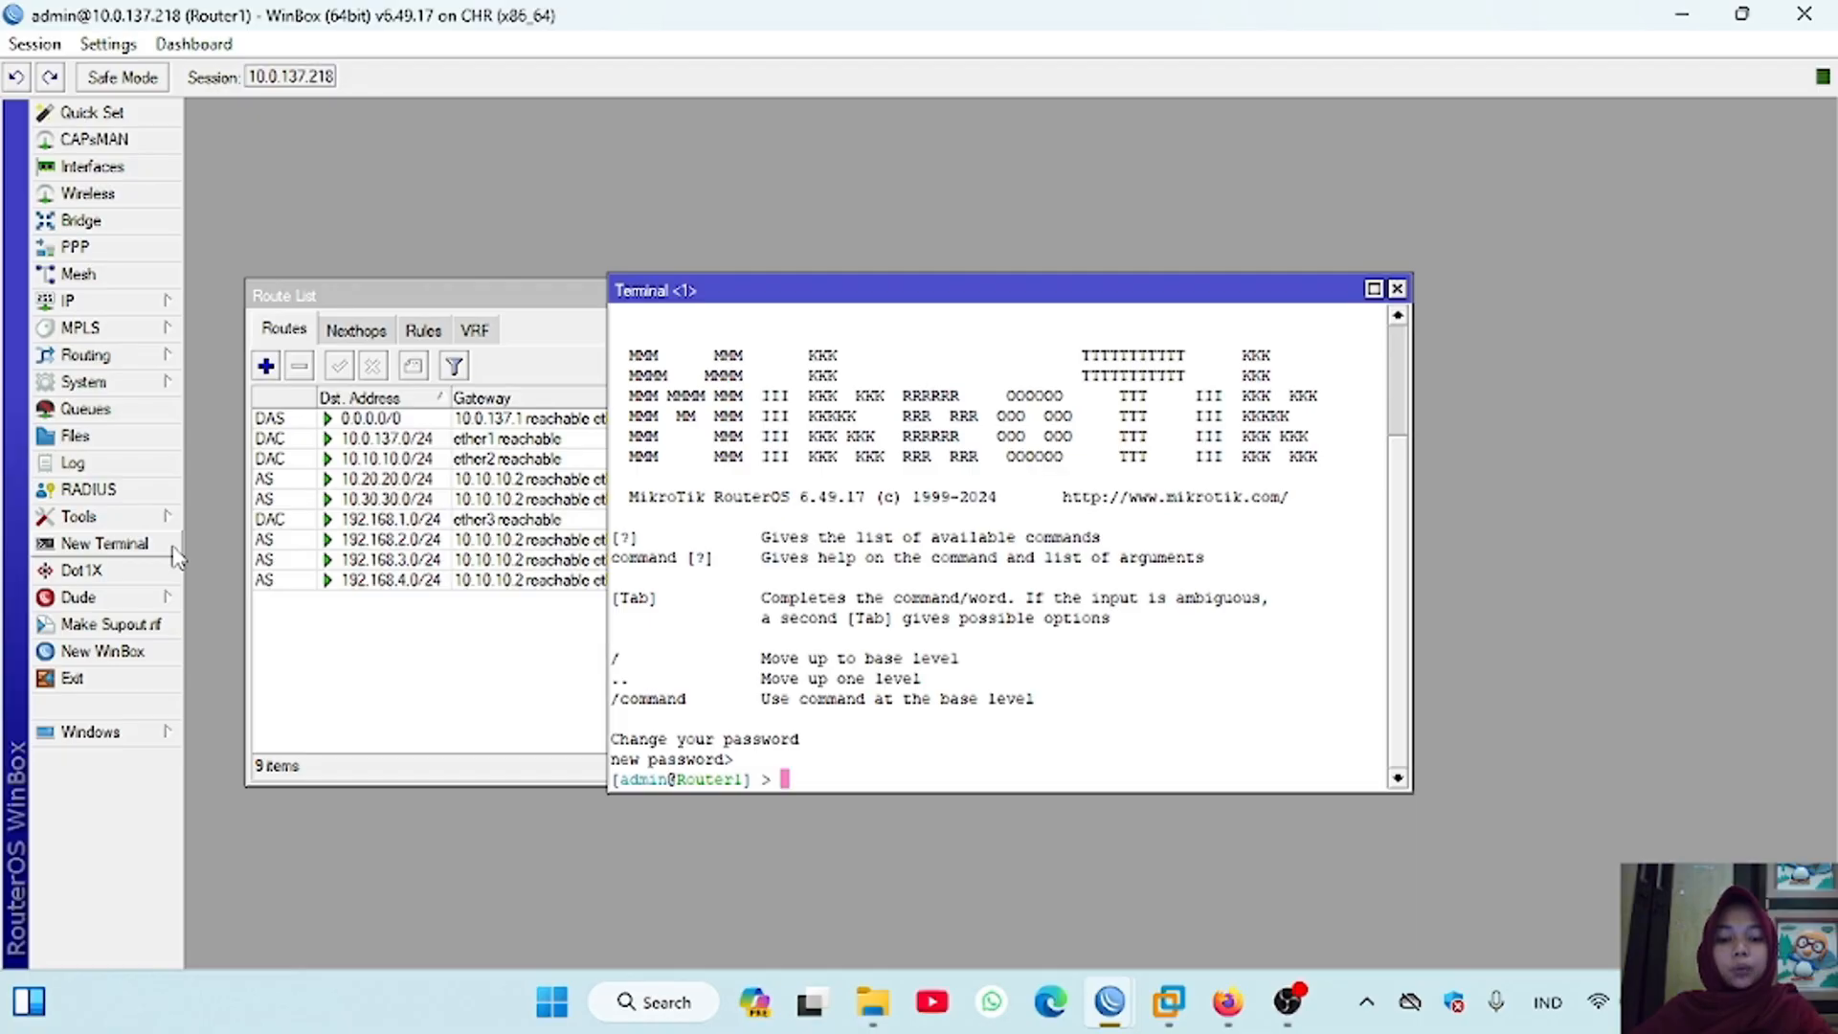
key(Return)
text(ping 10.30)
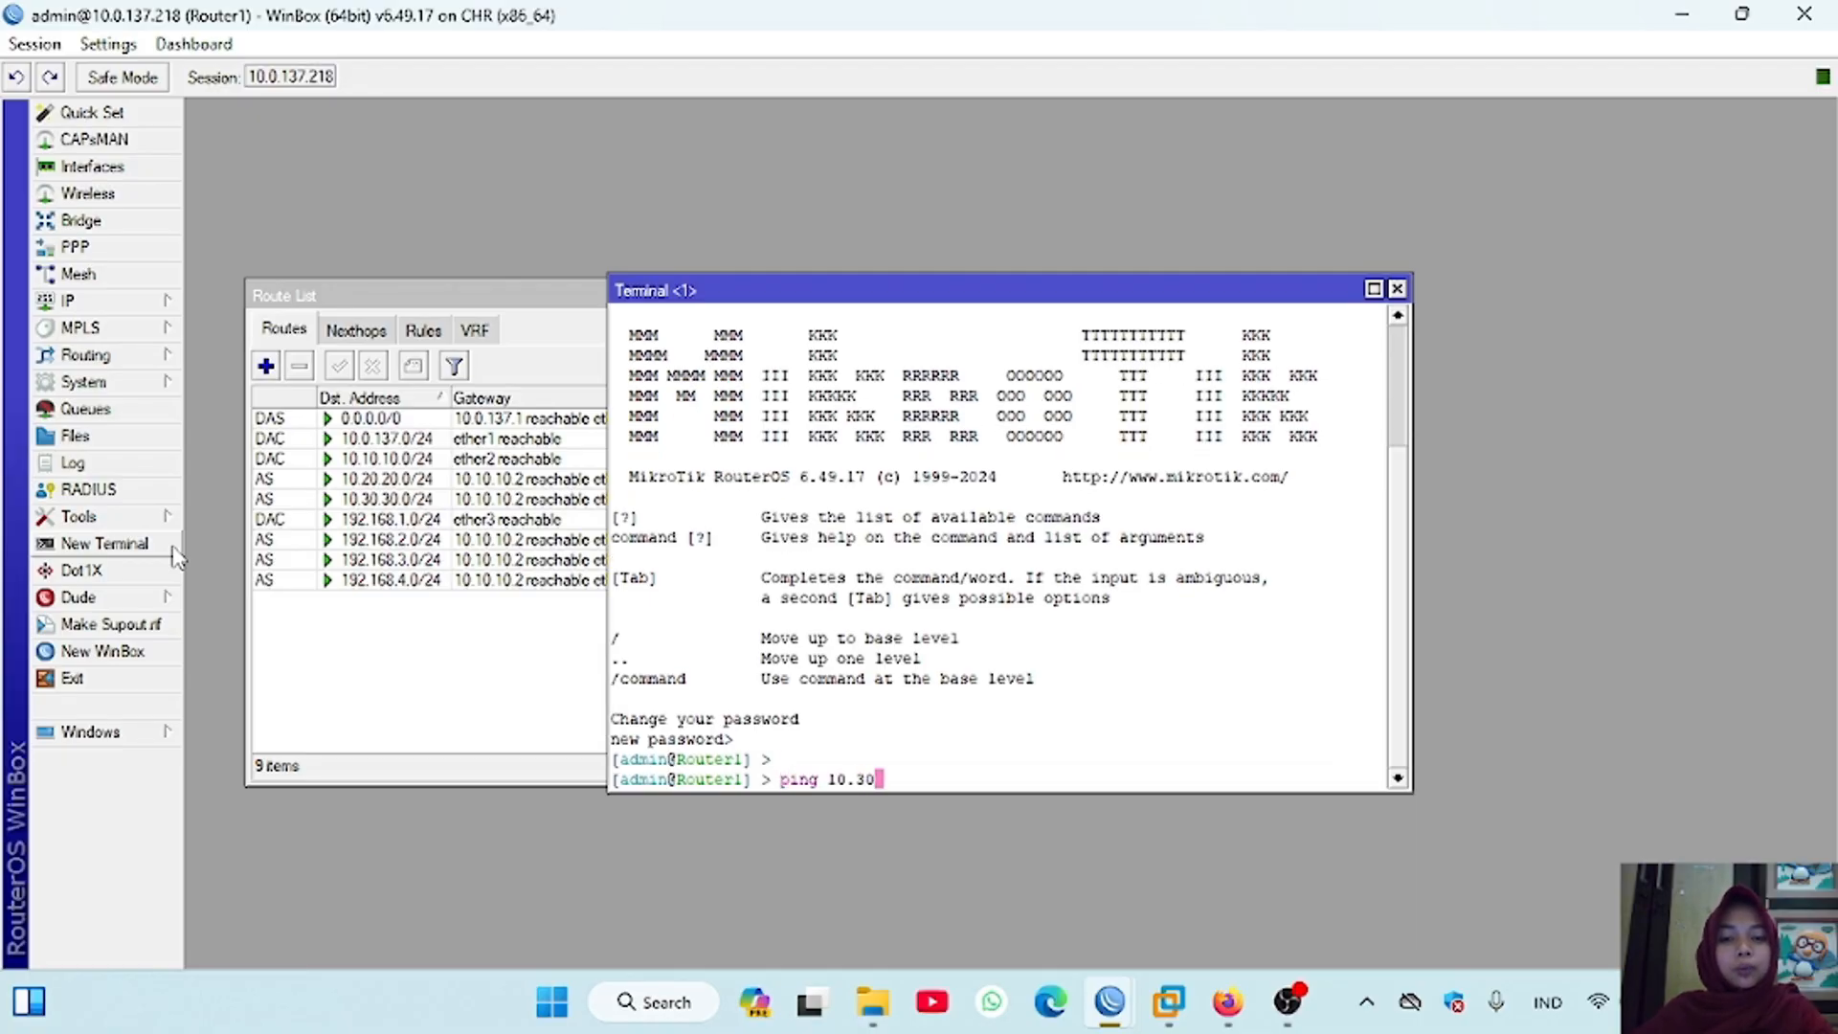
text(.30.2)
key(Return)
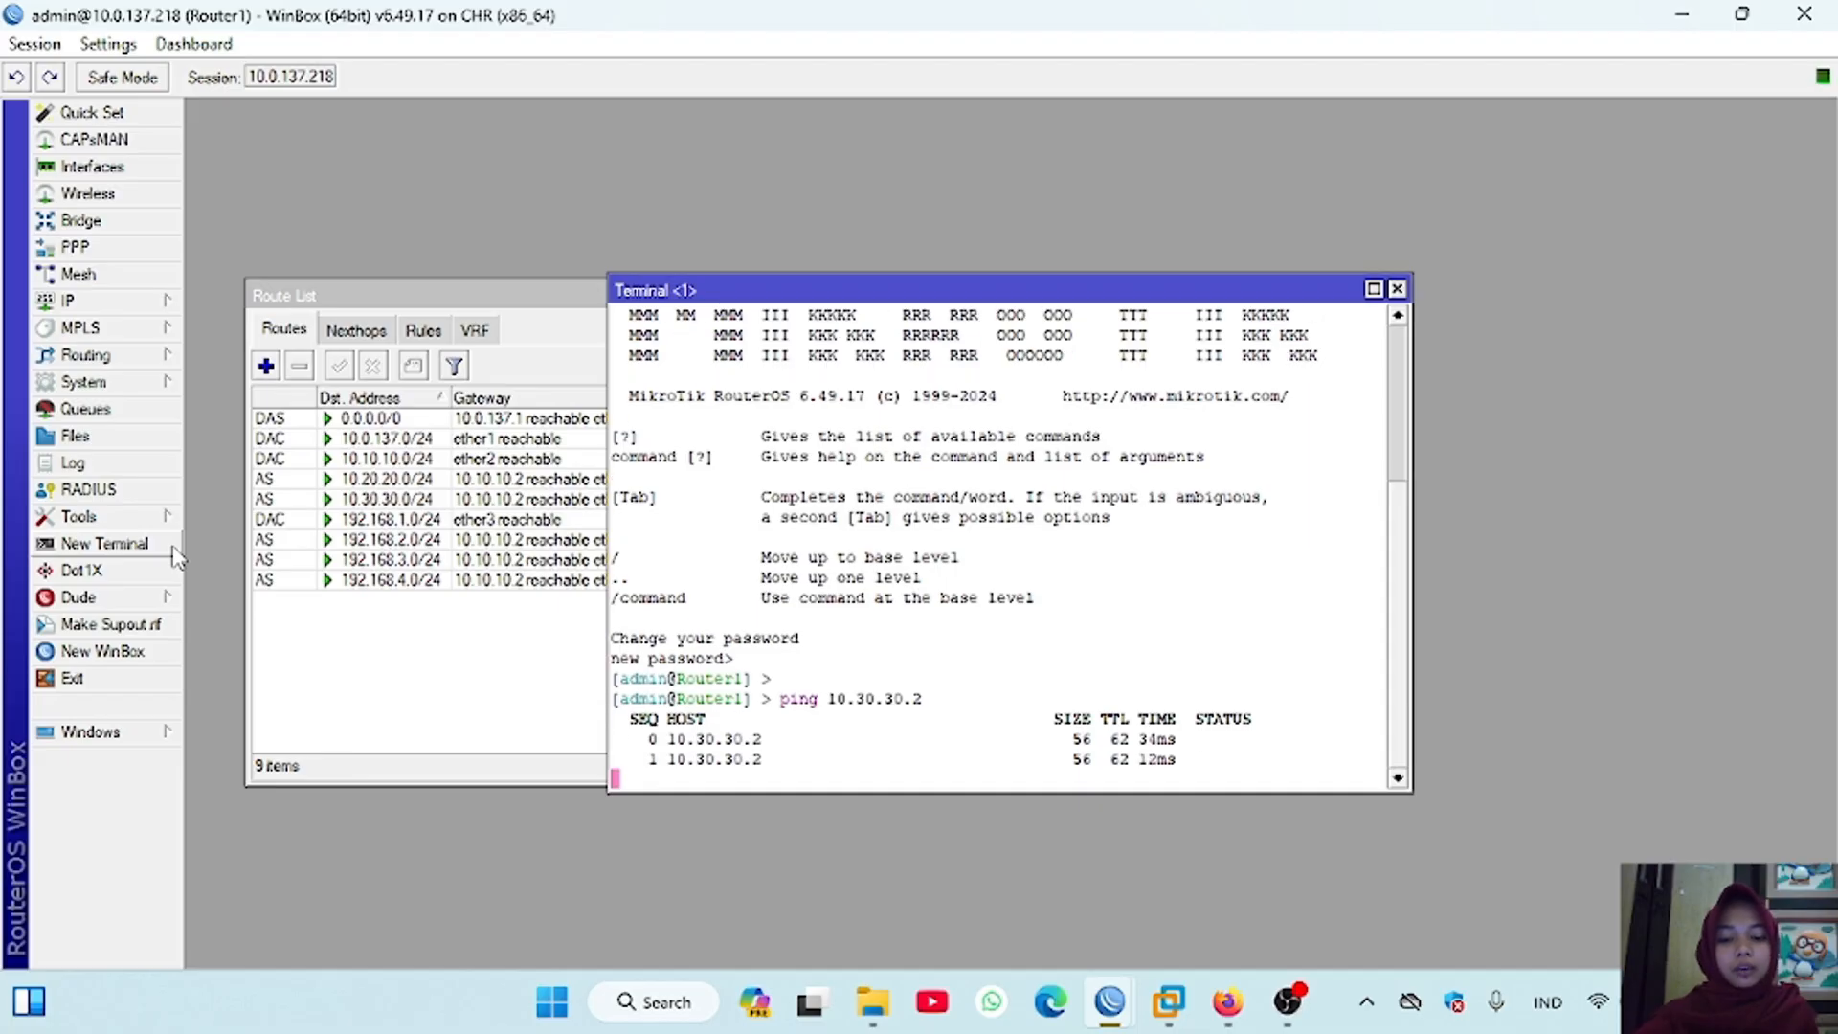
key(ctrl+c)
Step: Switch to the PNETLab topology in Firefox and ping VPC2 at 192.168.2.2 from the VPC4 terminal, stopping after some replies
click(1227, 1002)
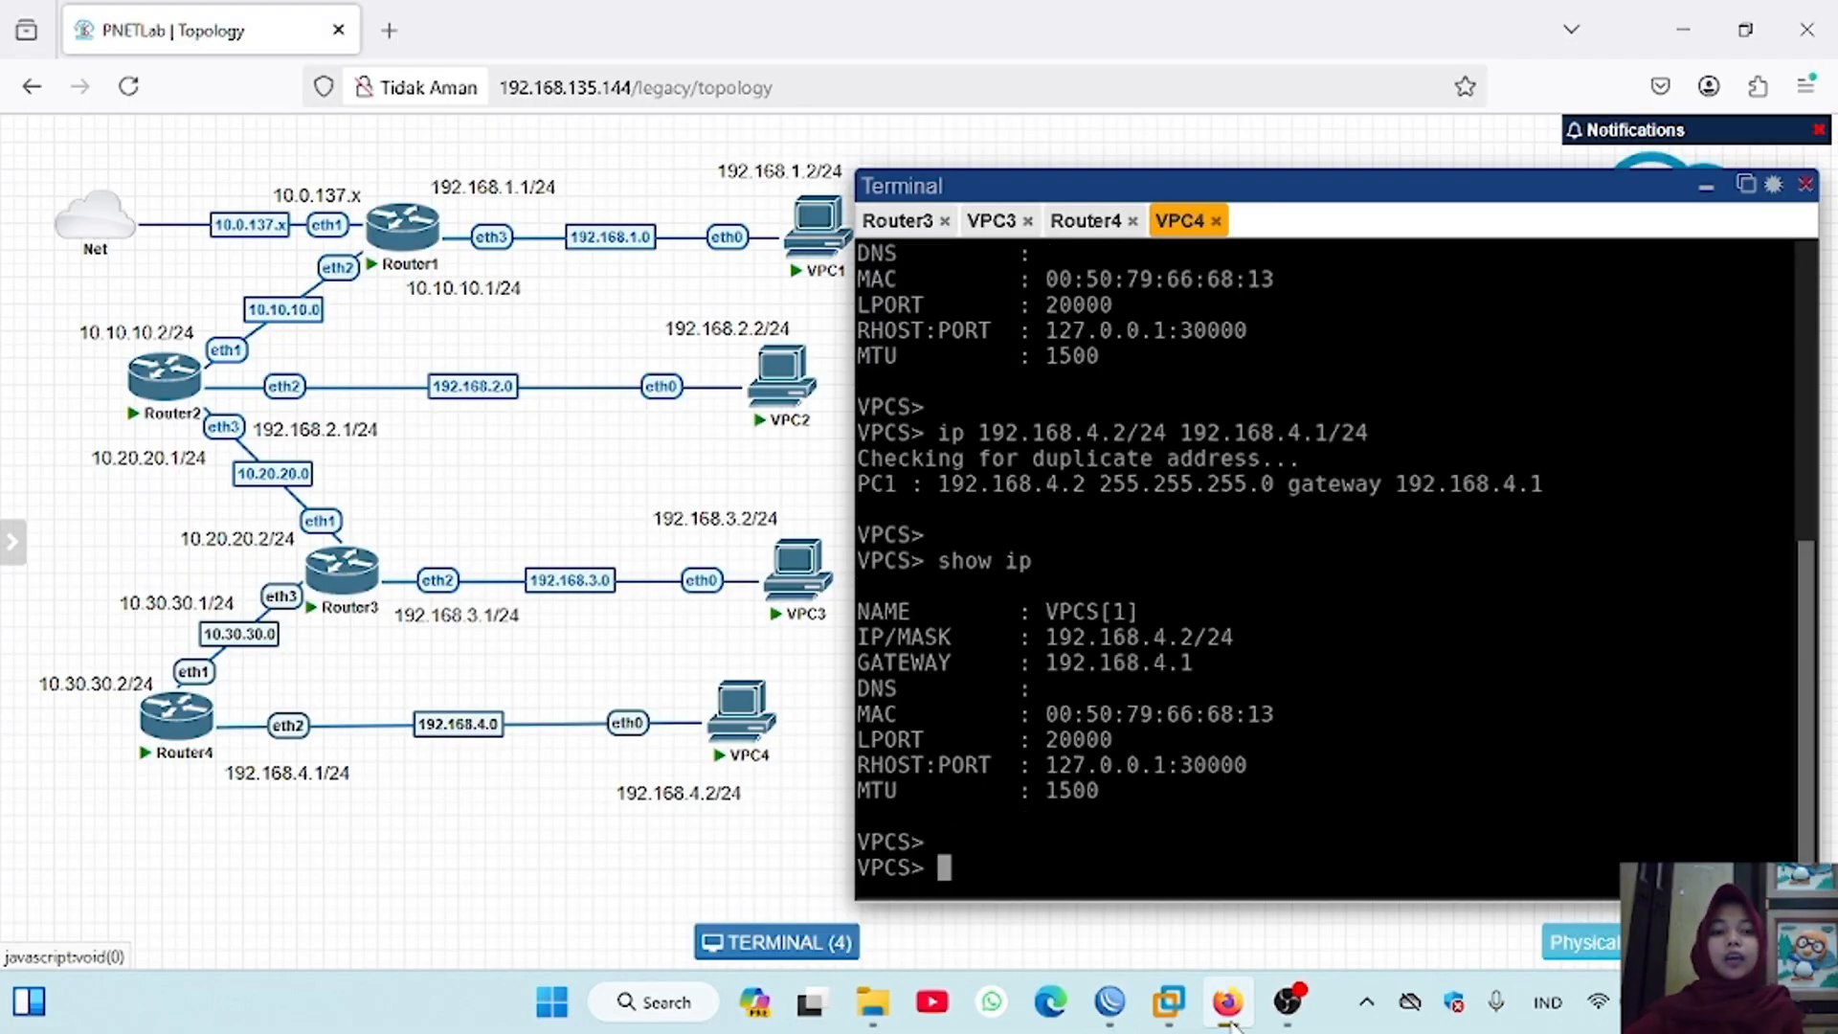
text(ping 192.168)
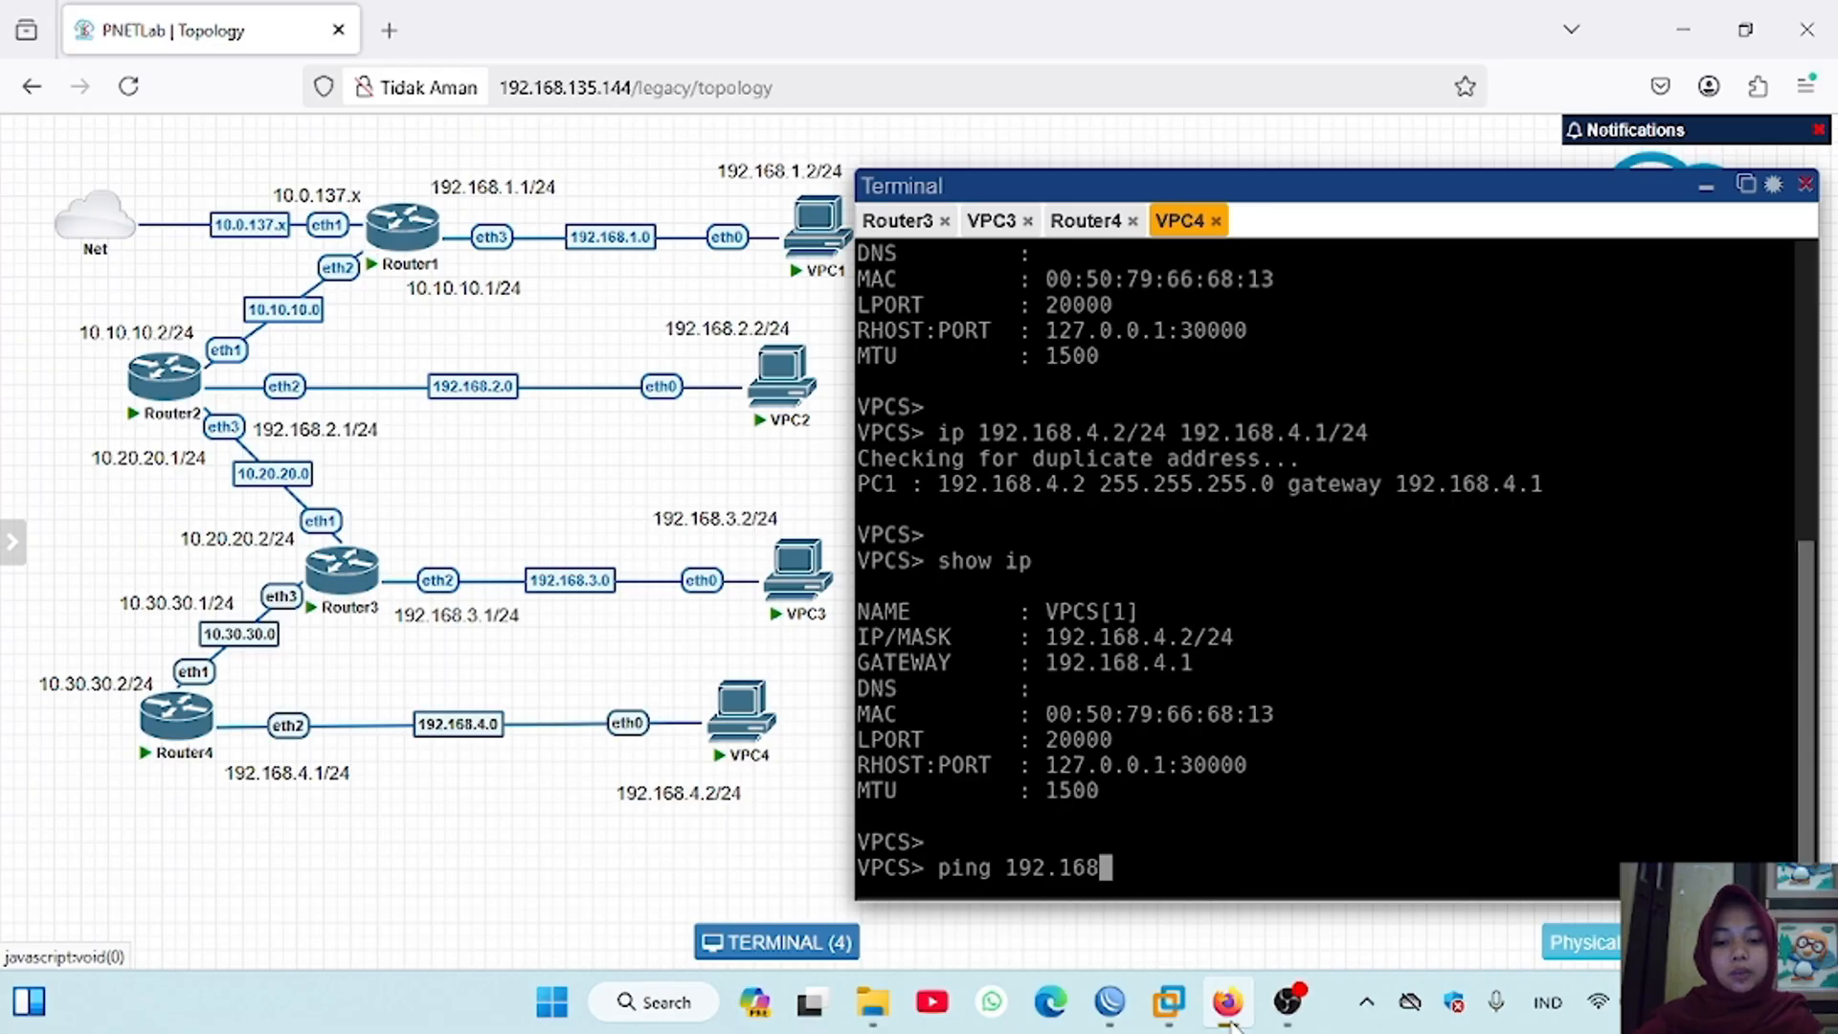
text(.2.2)
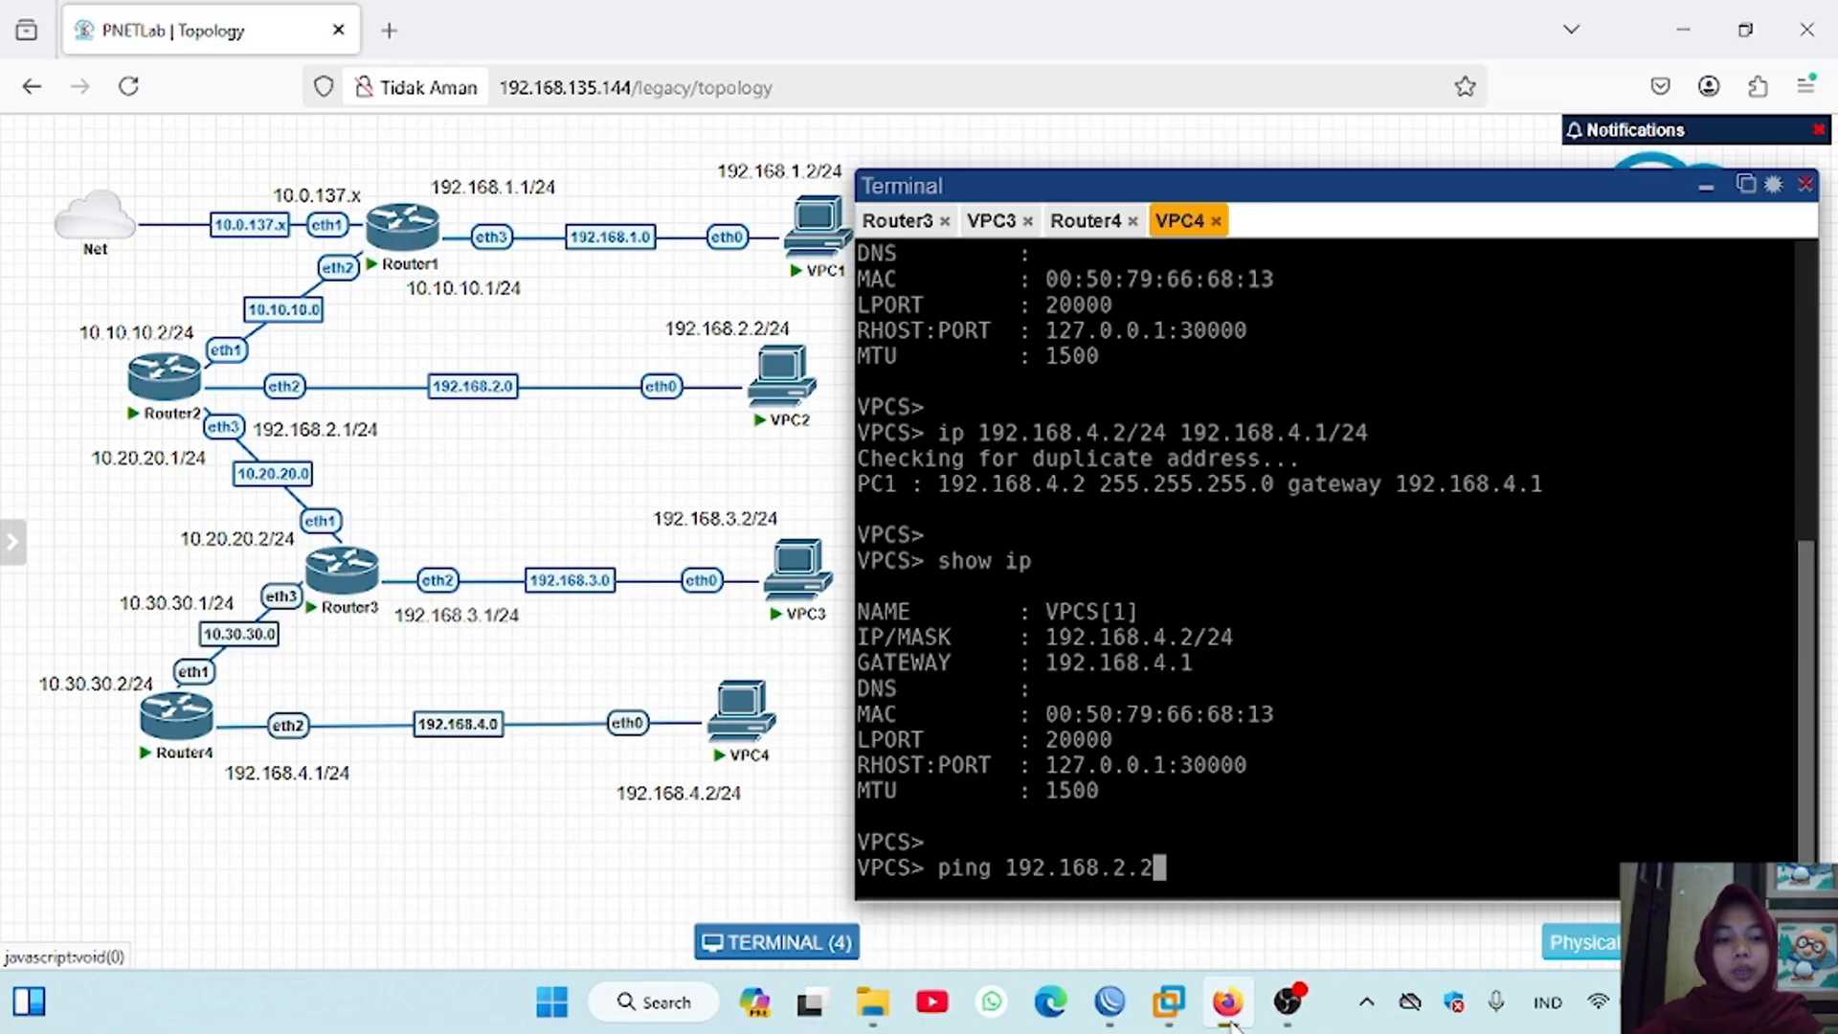
key(Return)
key(ctrl+c)
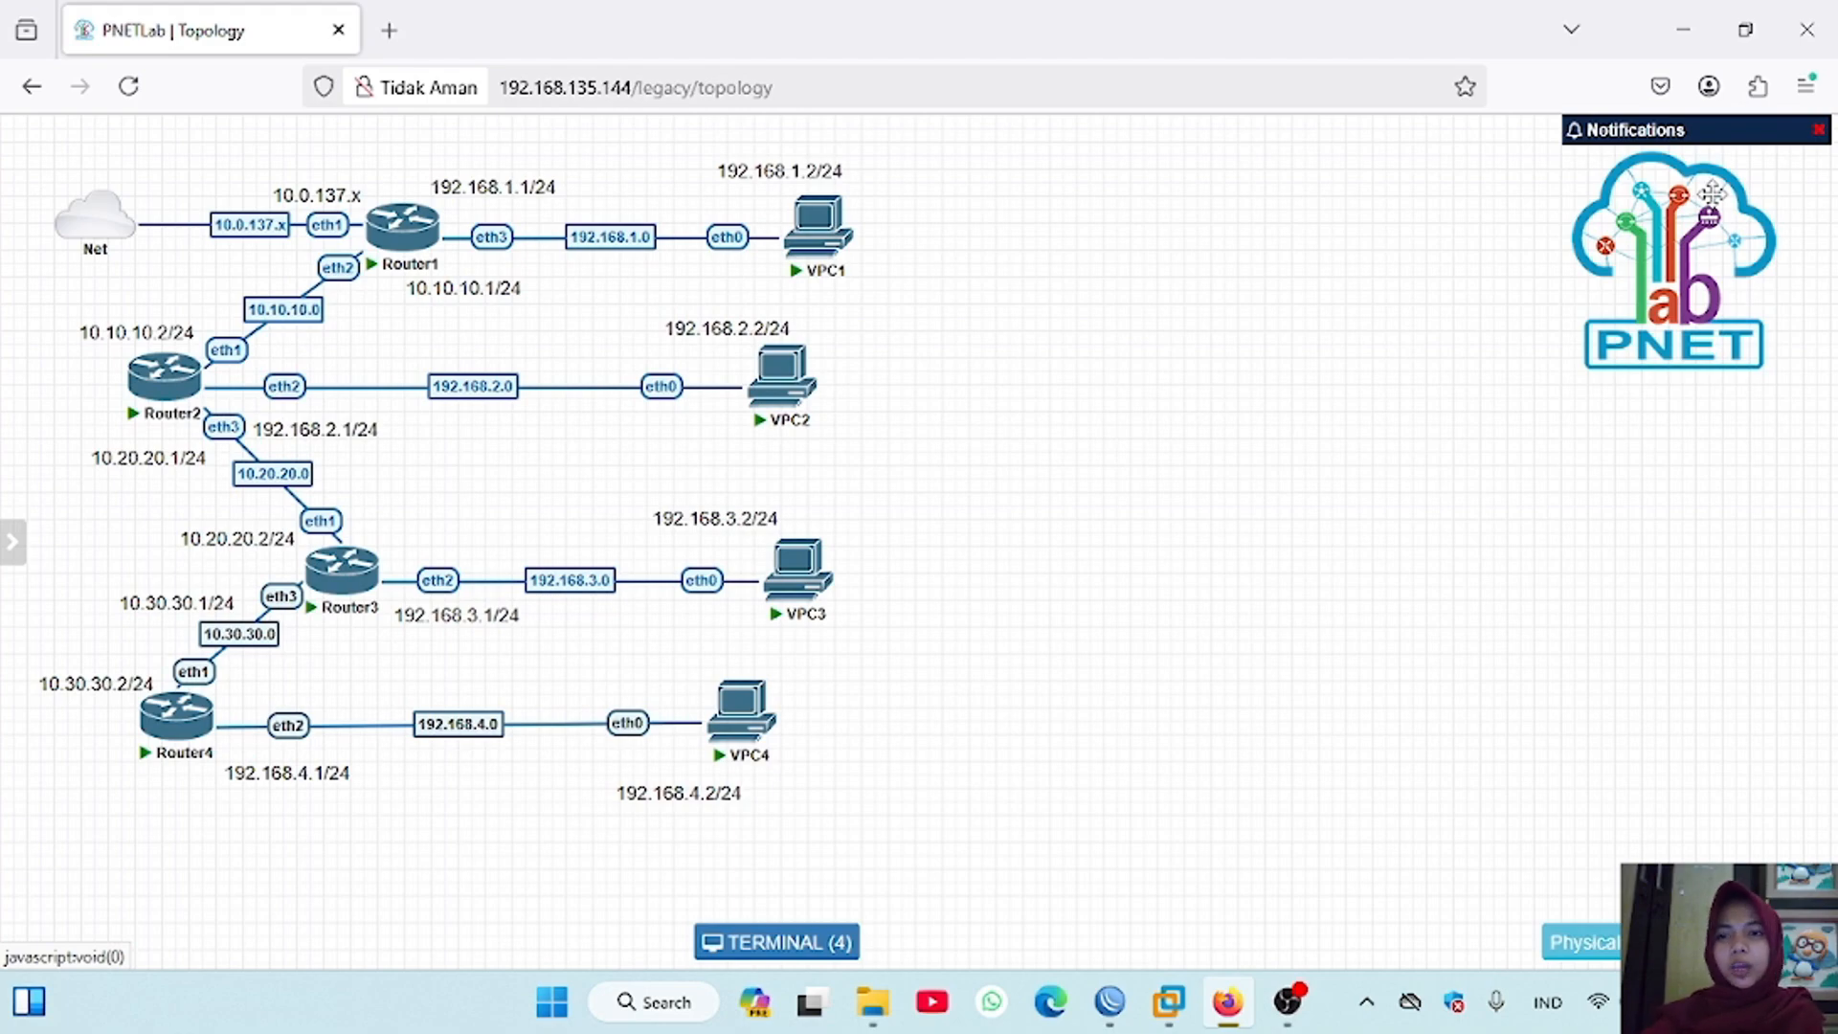
Step: Switch to the Router1 WinBox session and print its IP routing table in the terminal
mouse_move(1110, 1002)
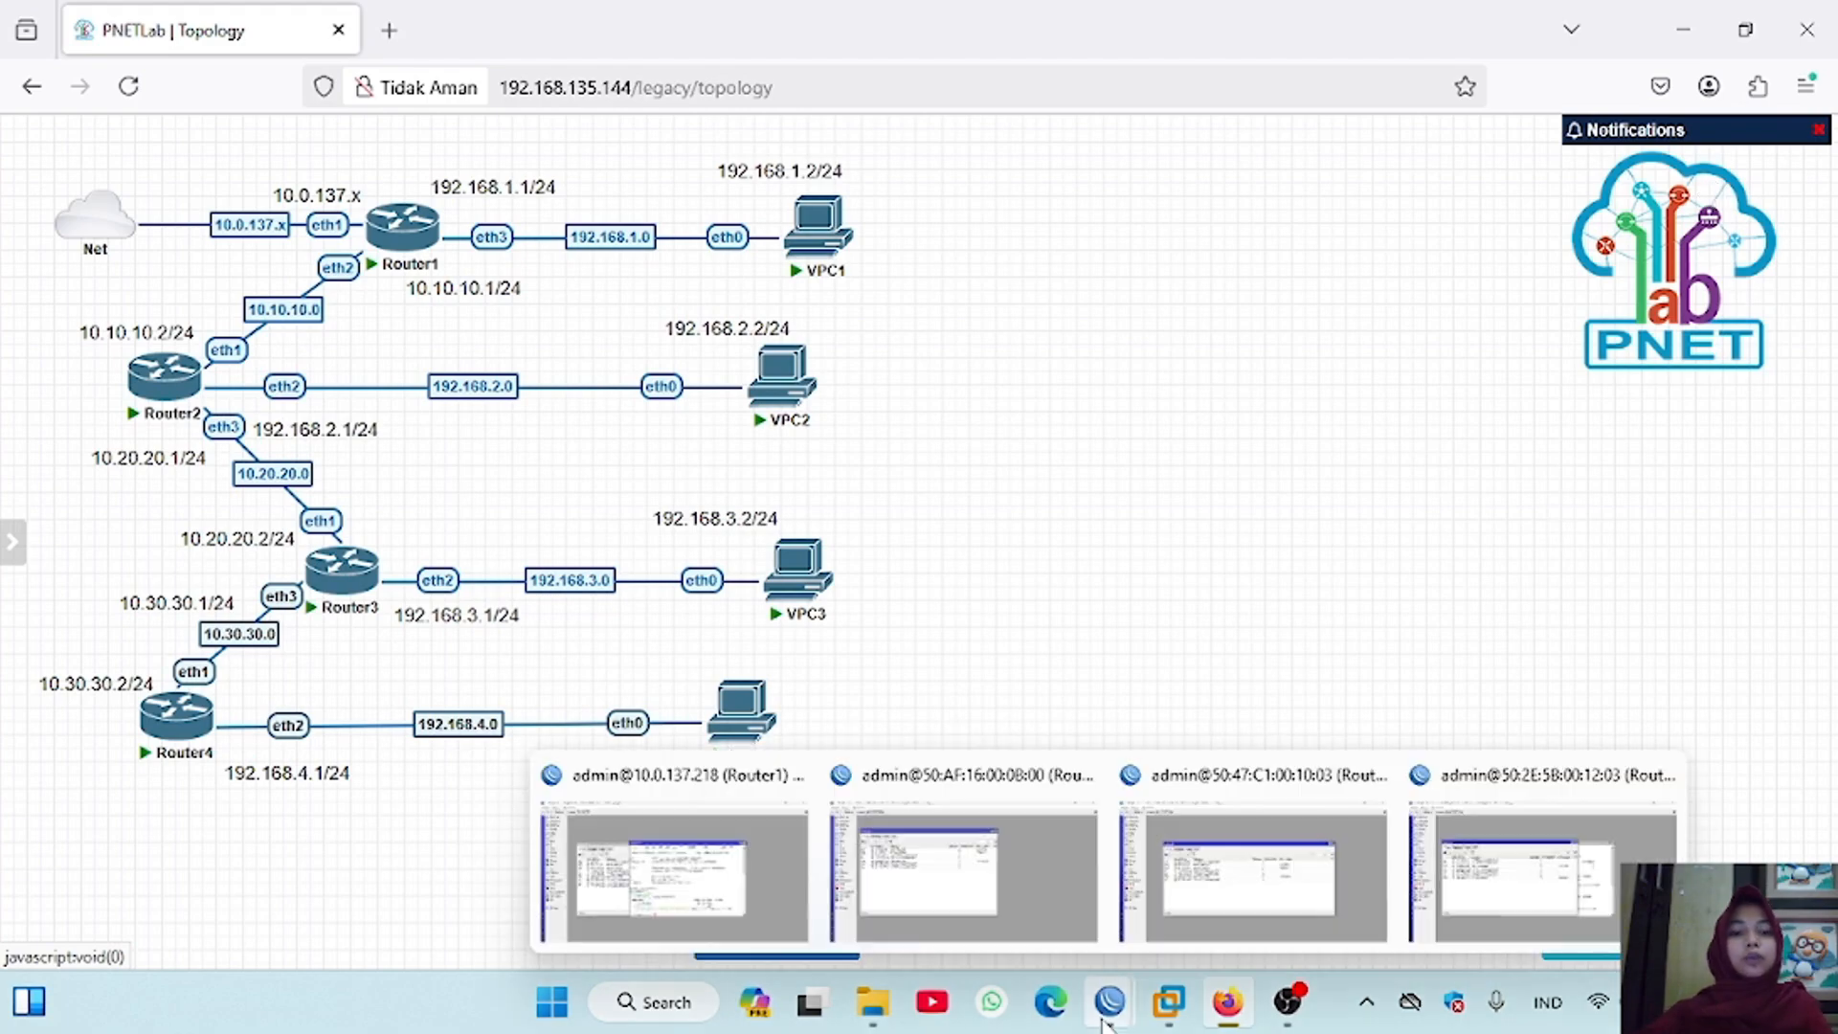
click(790, 948)
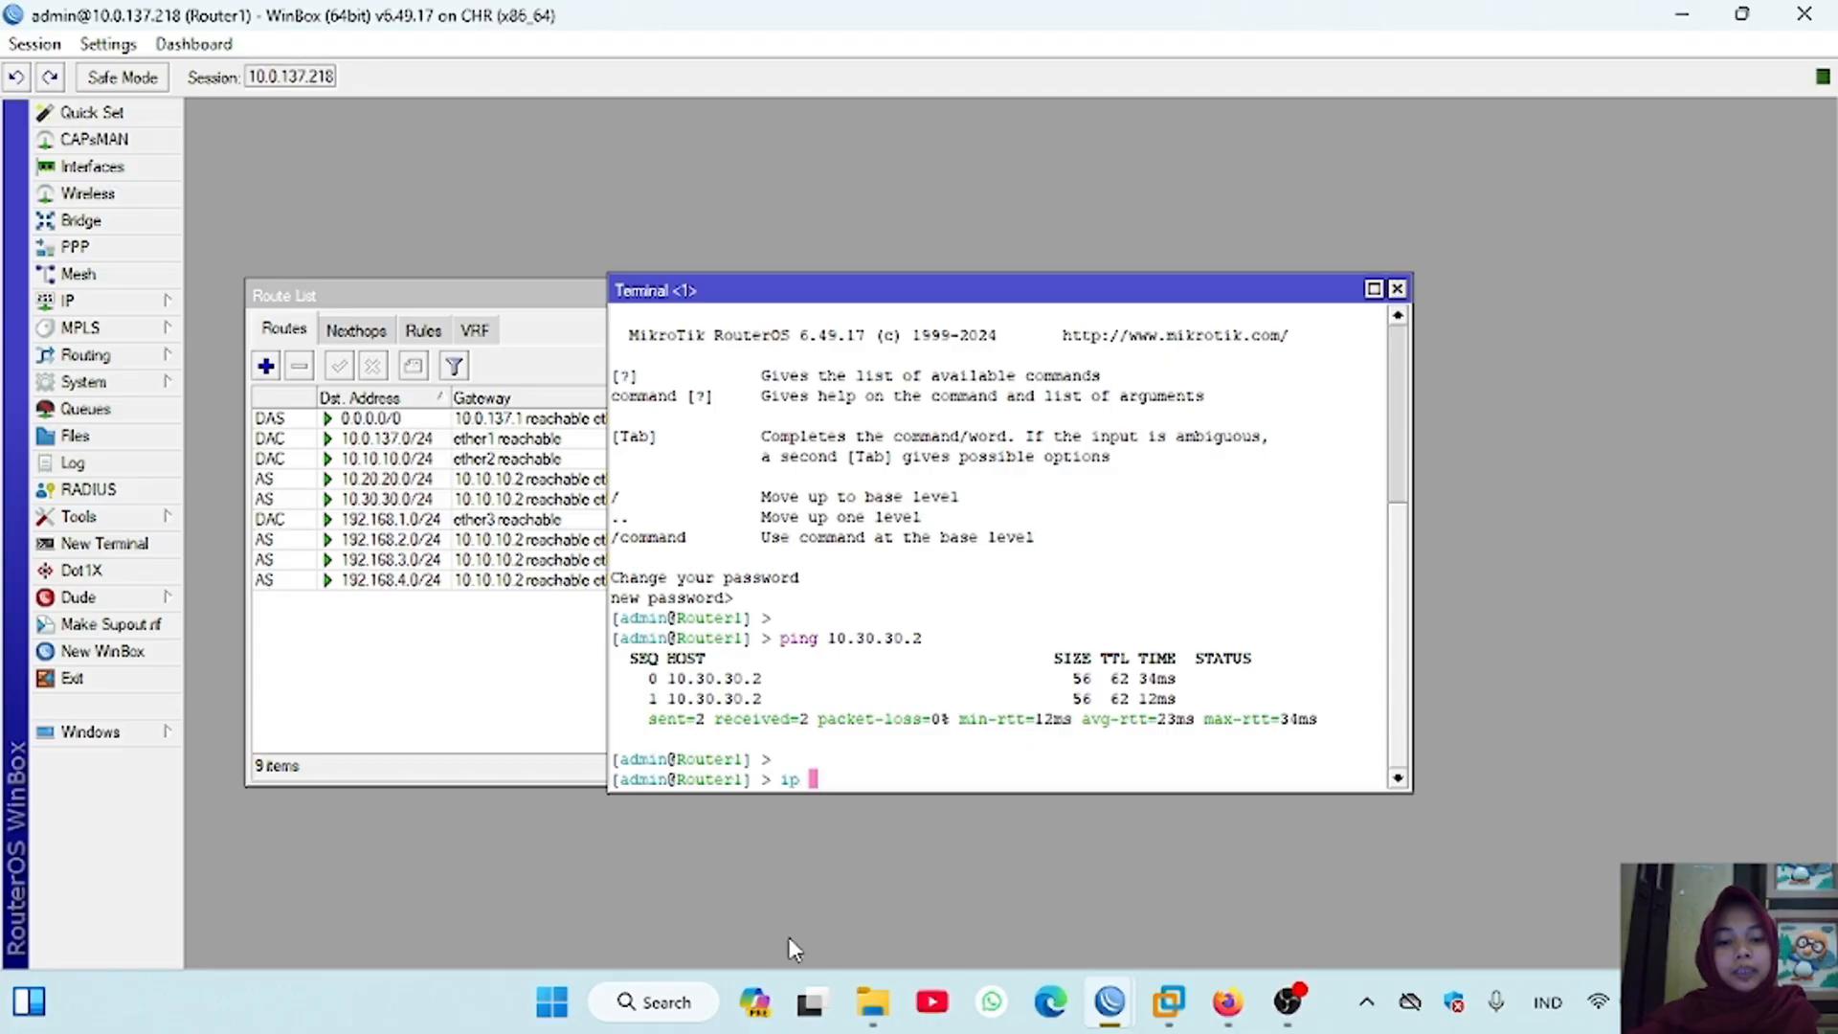
text(route print)
key(Return)
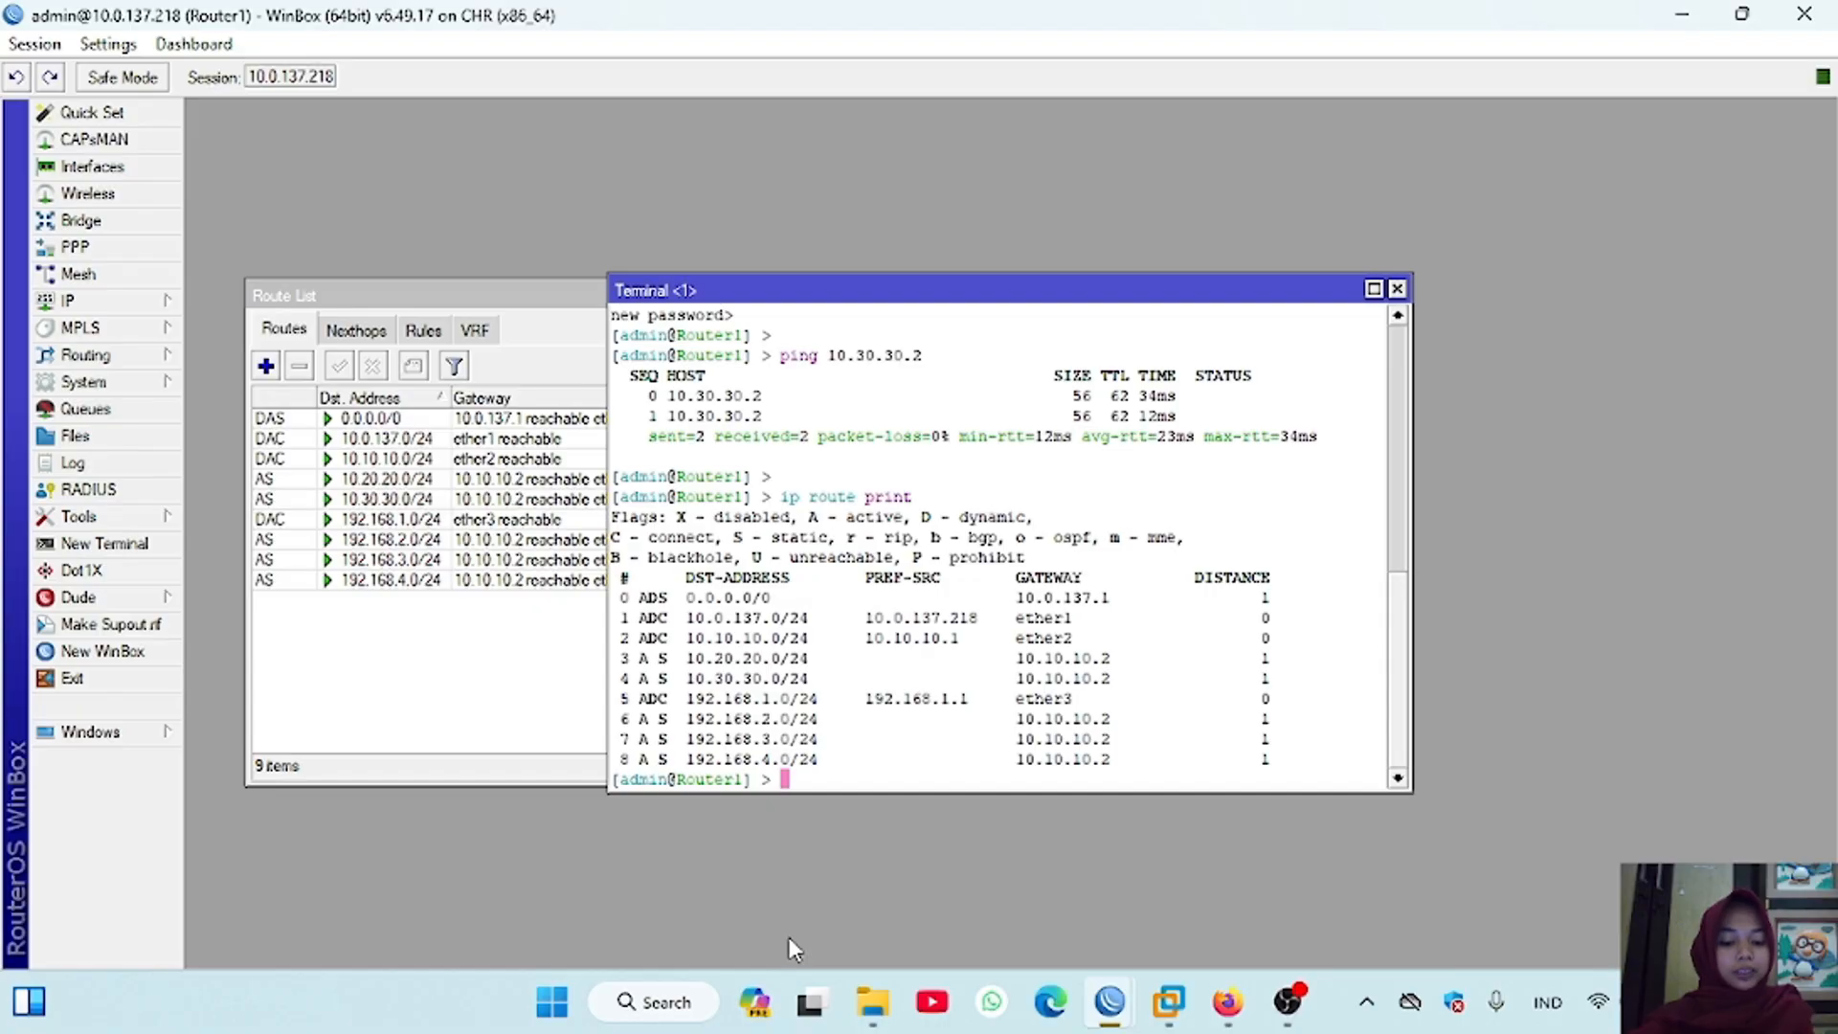
Step: Switch to the Router2 session, open a terminal without changing the password, and add a default route via gateway 10.10.10.1
mouse_move(1109, 1002)
click(969, 864)
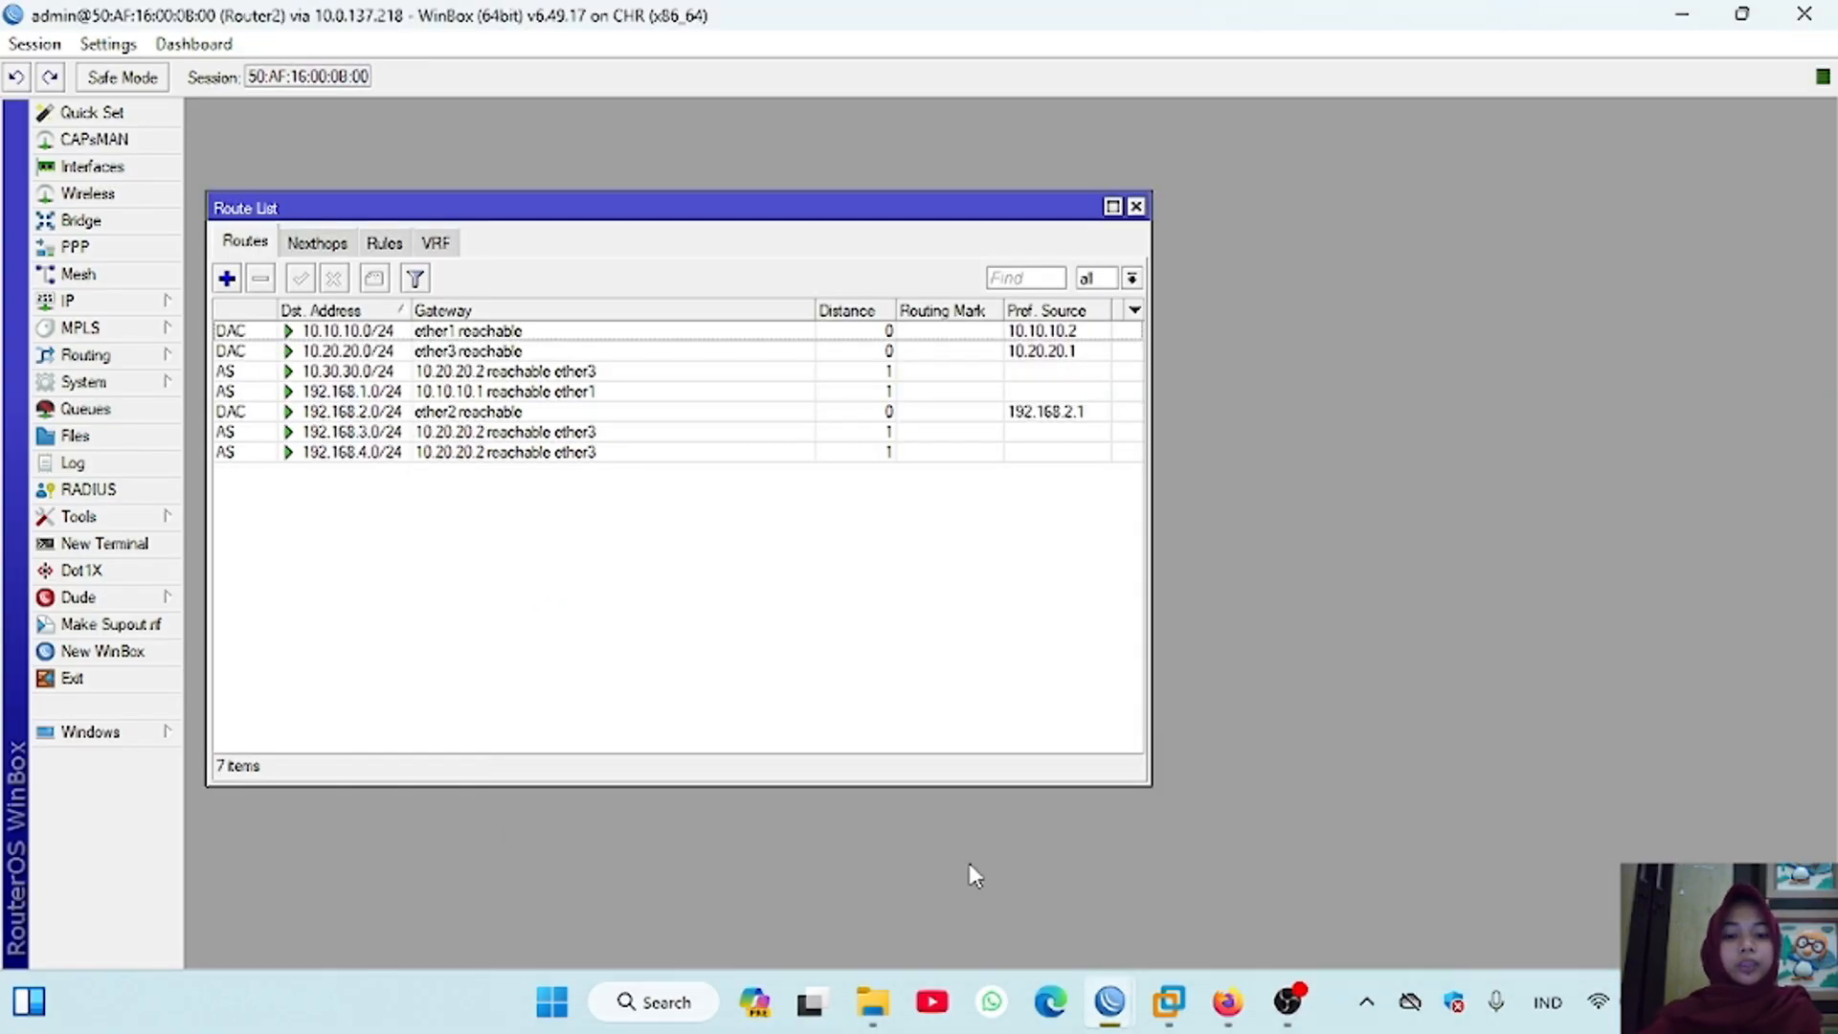
click(145, 543)
key(Return)
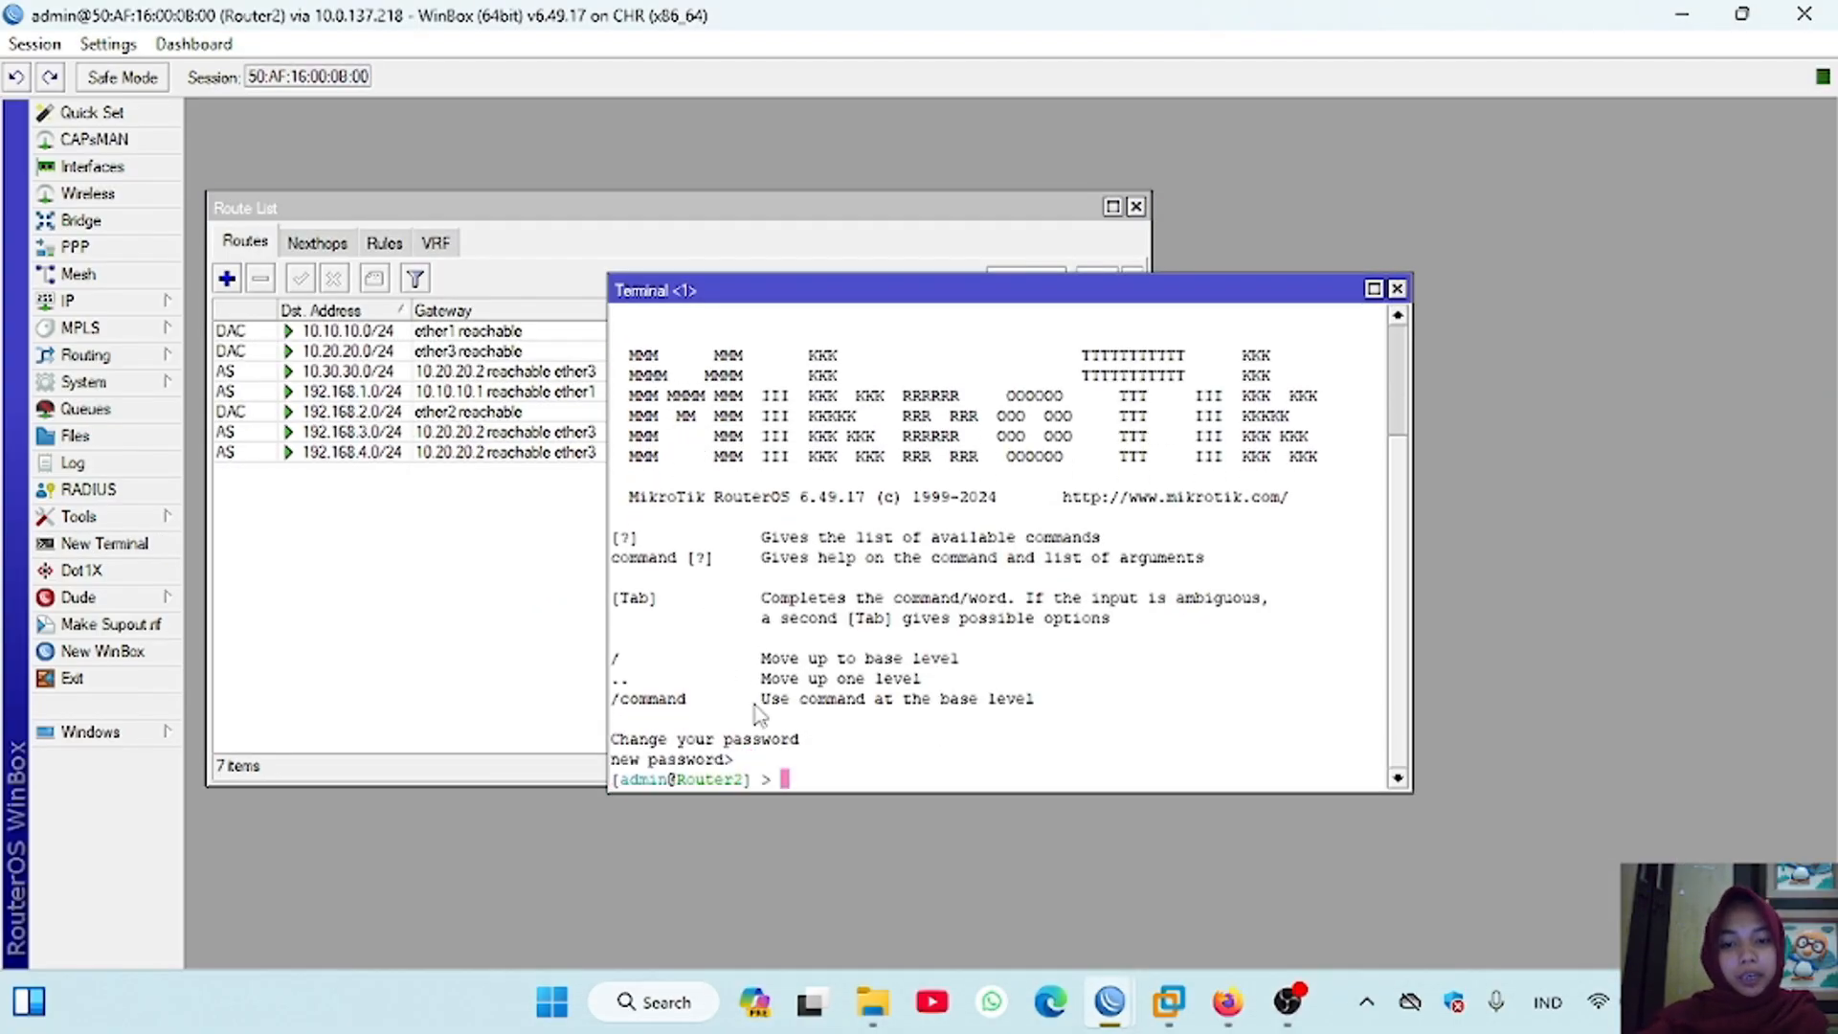
key(Return)
text(ip route add gatew)
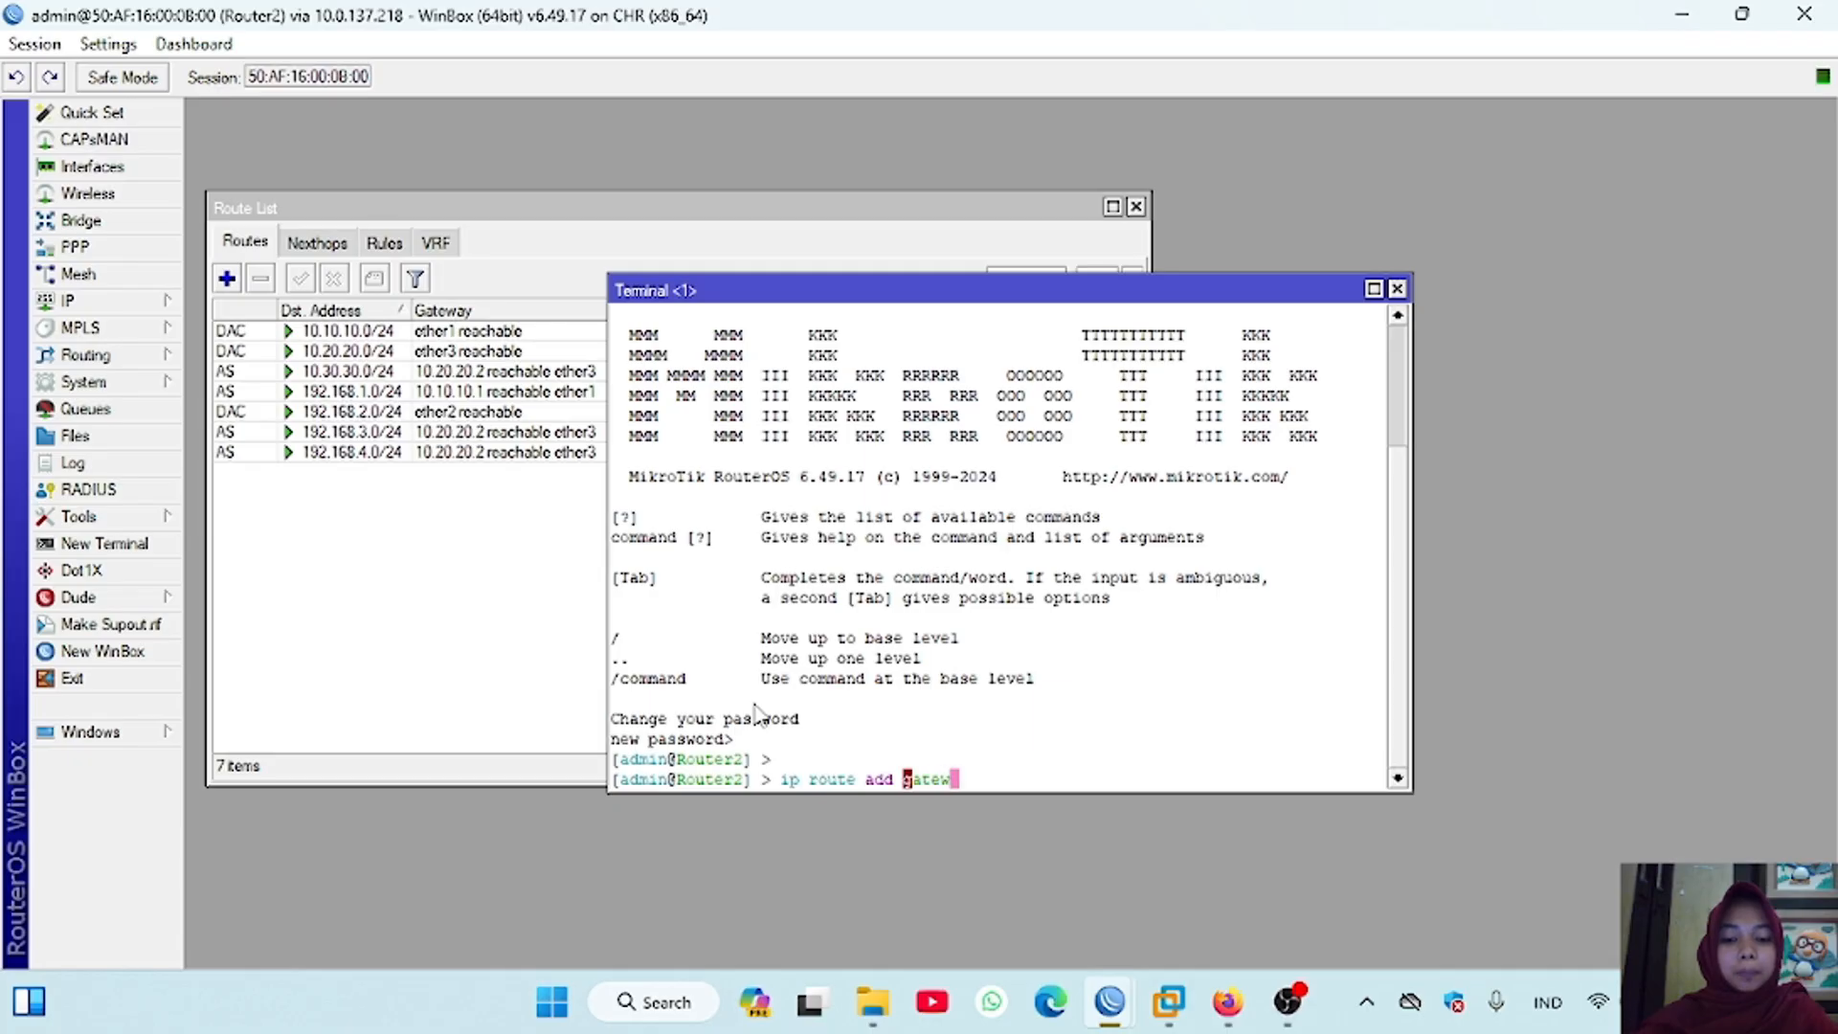
text(ay=)
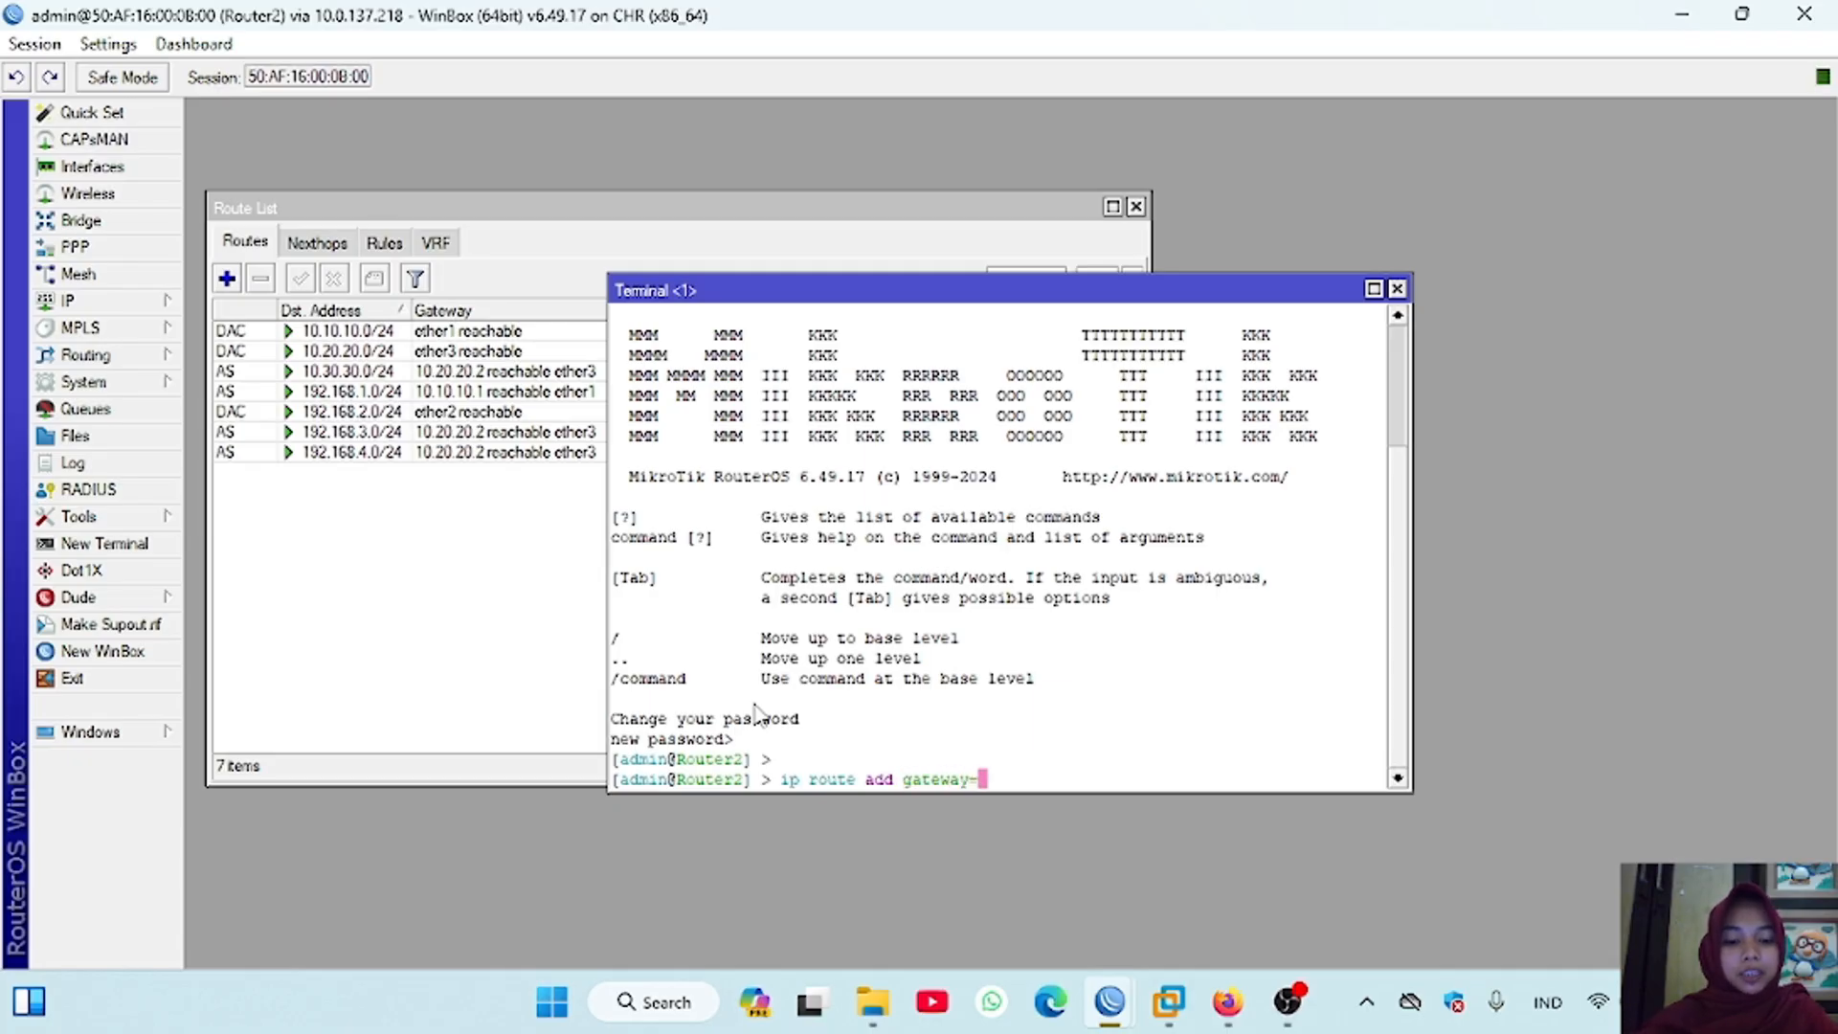
text(10.10.10.1)
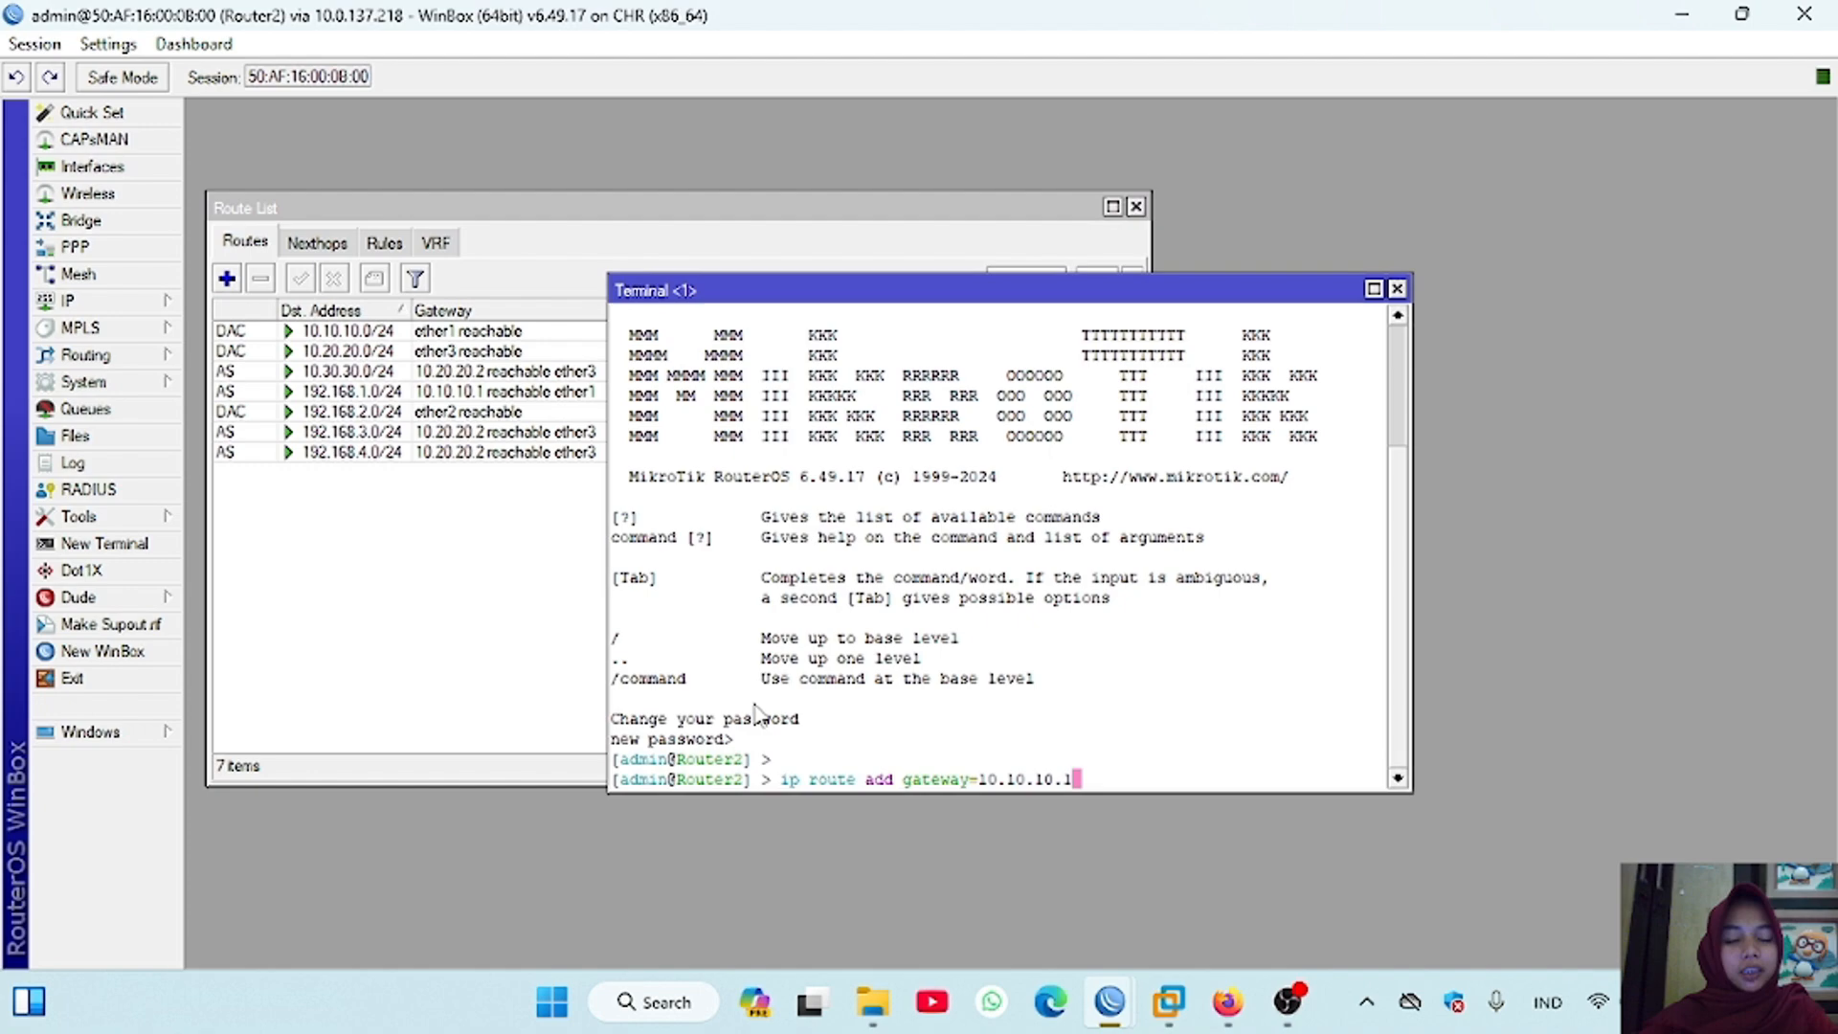
key(Return)
Step: Print Router2's IP routing table in the terminal
text(ip ro)
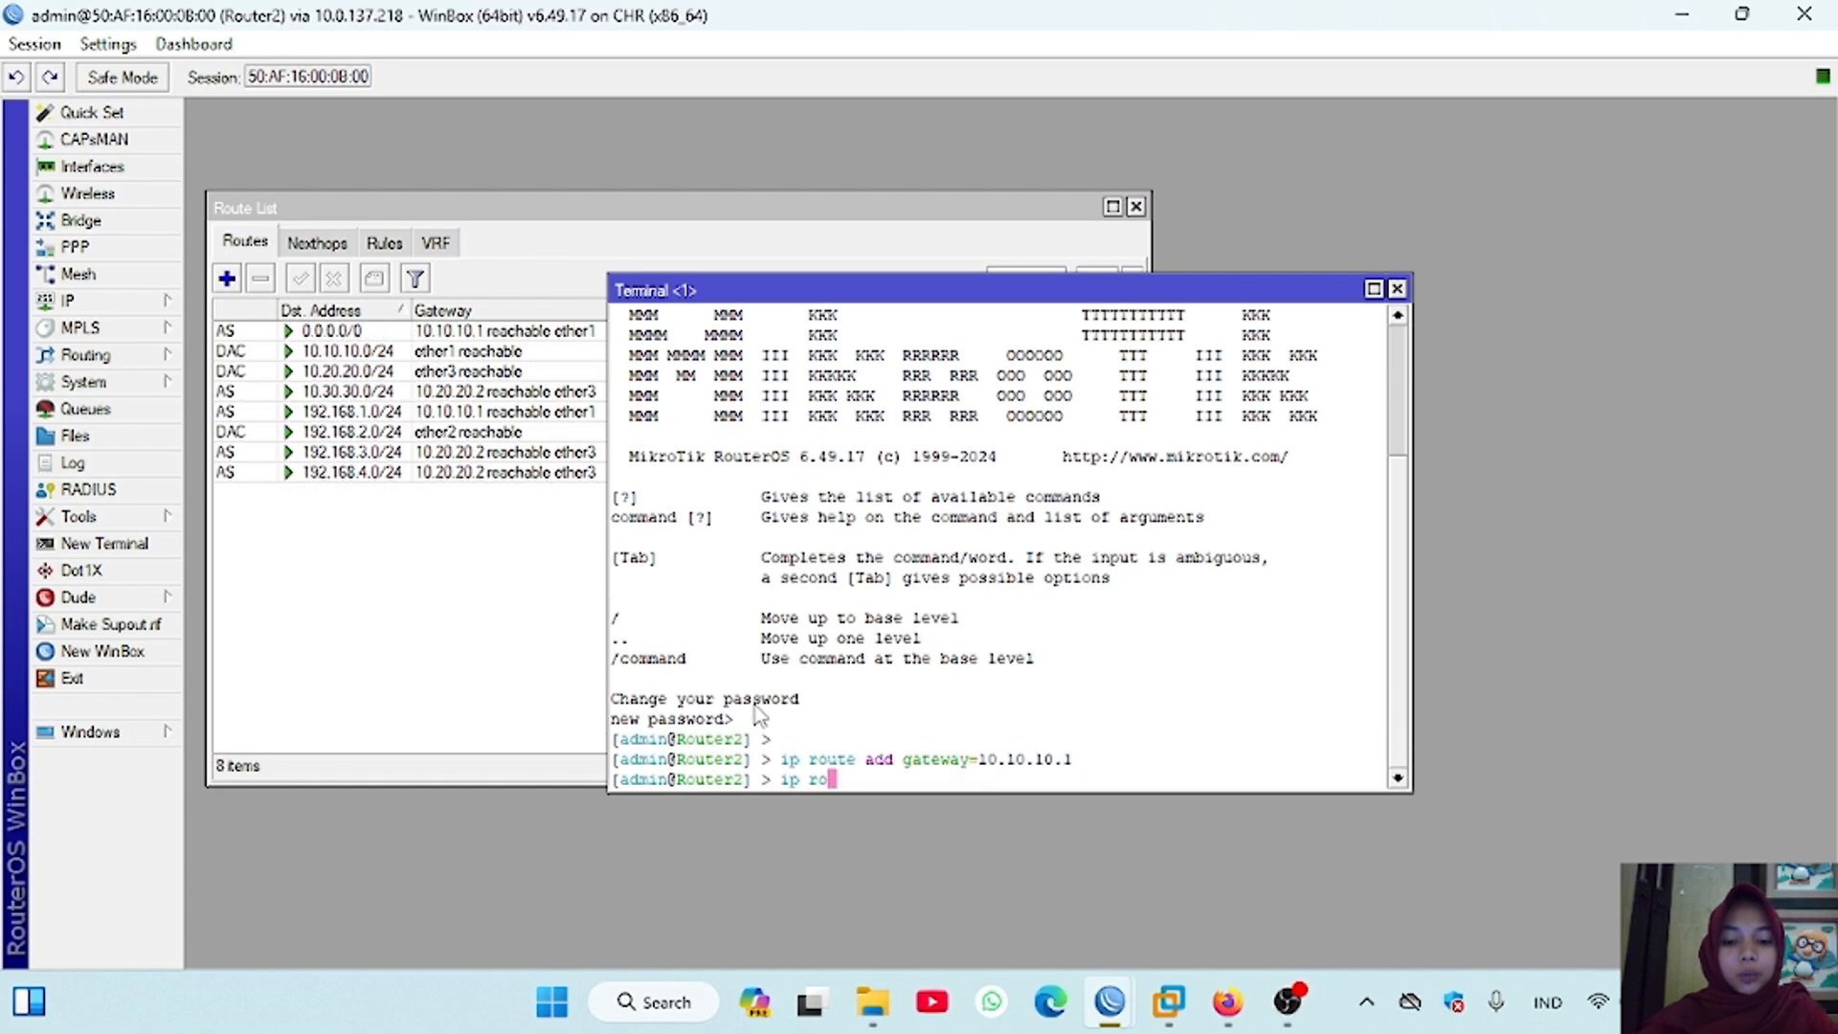
text(ute print)
key(Return)
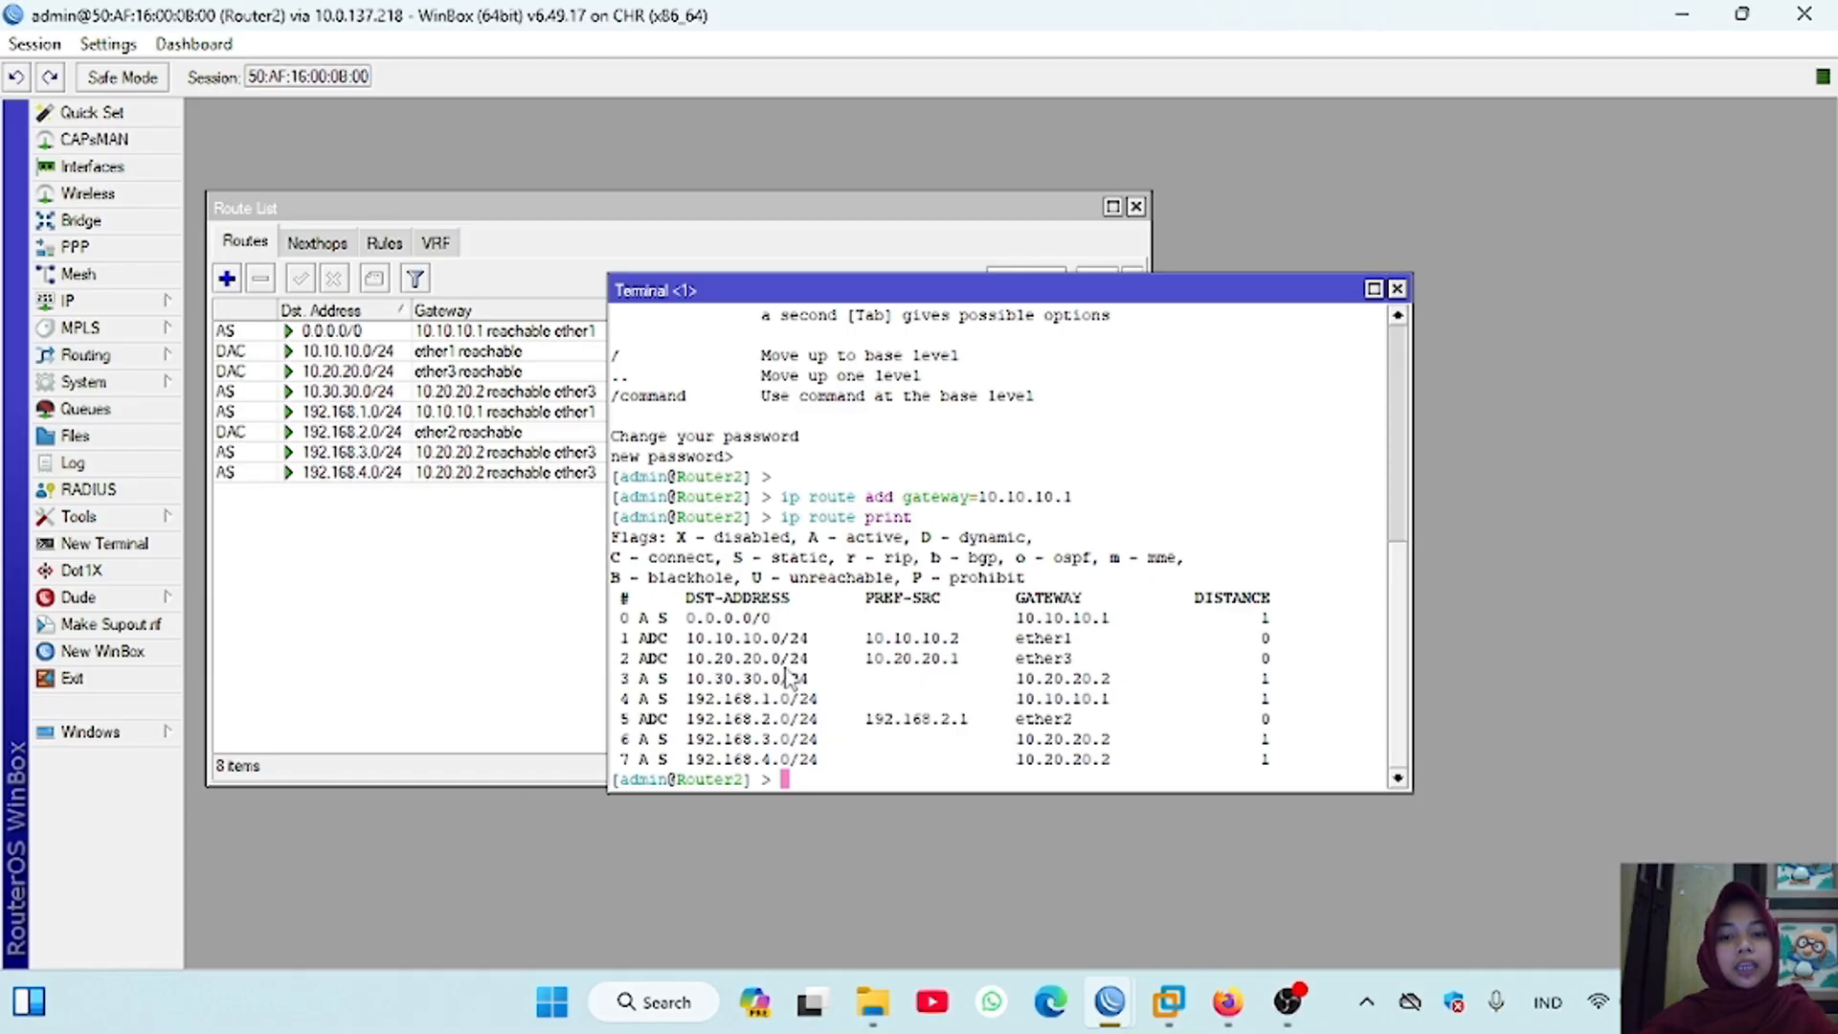
Step: Switch to the Router3 session and add a default route to 0.0.0.0/0 via gateway 10.20.20.1
mouse_move(1111, 1001)
click(1230, 838)
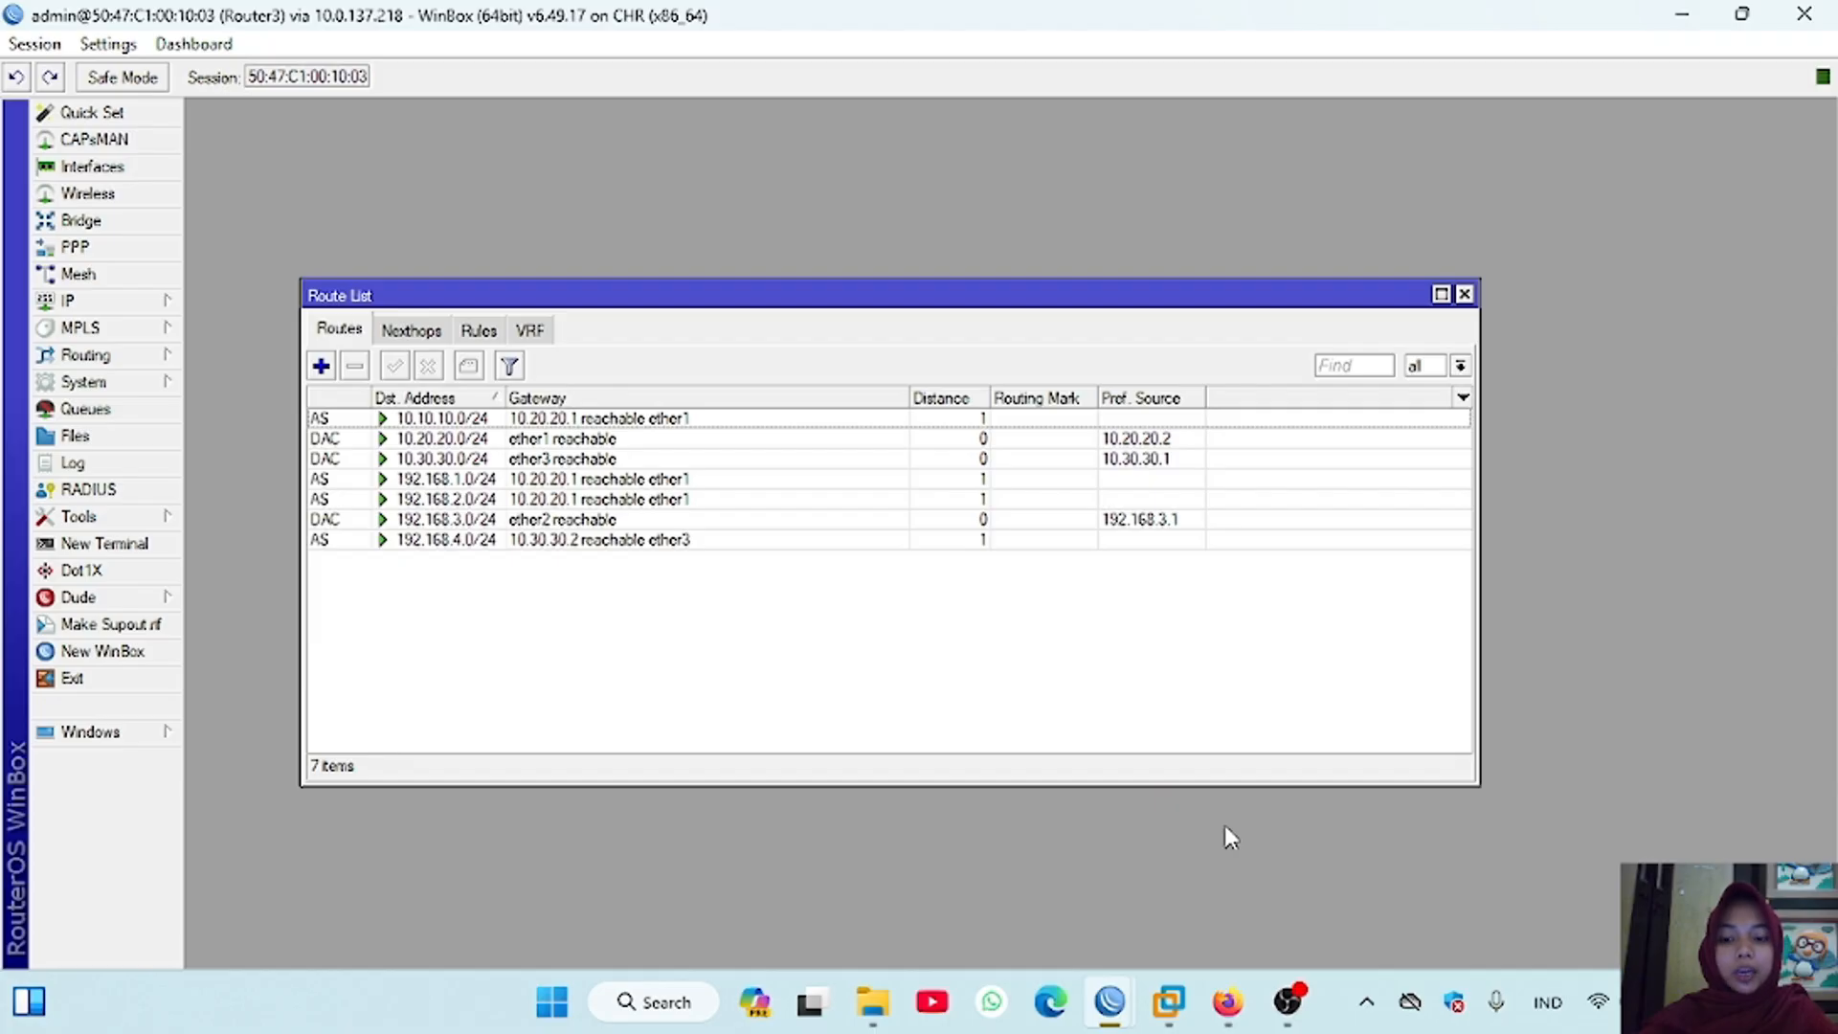
click(322, 366)
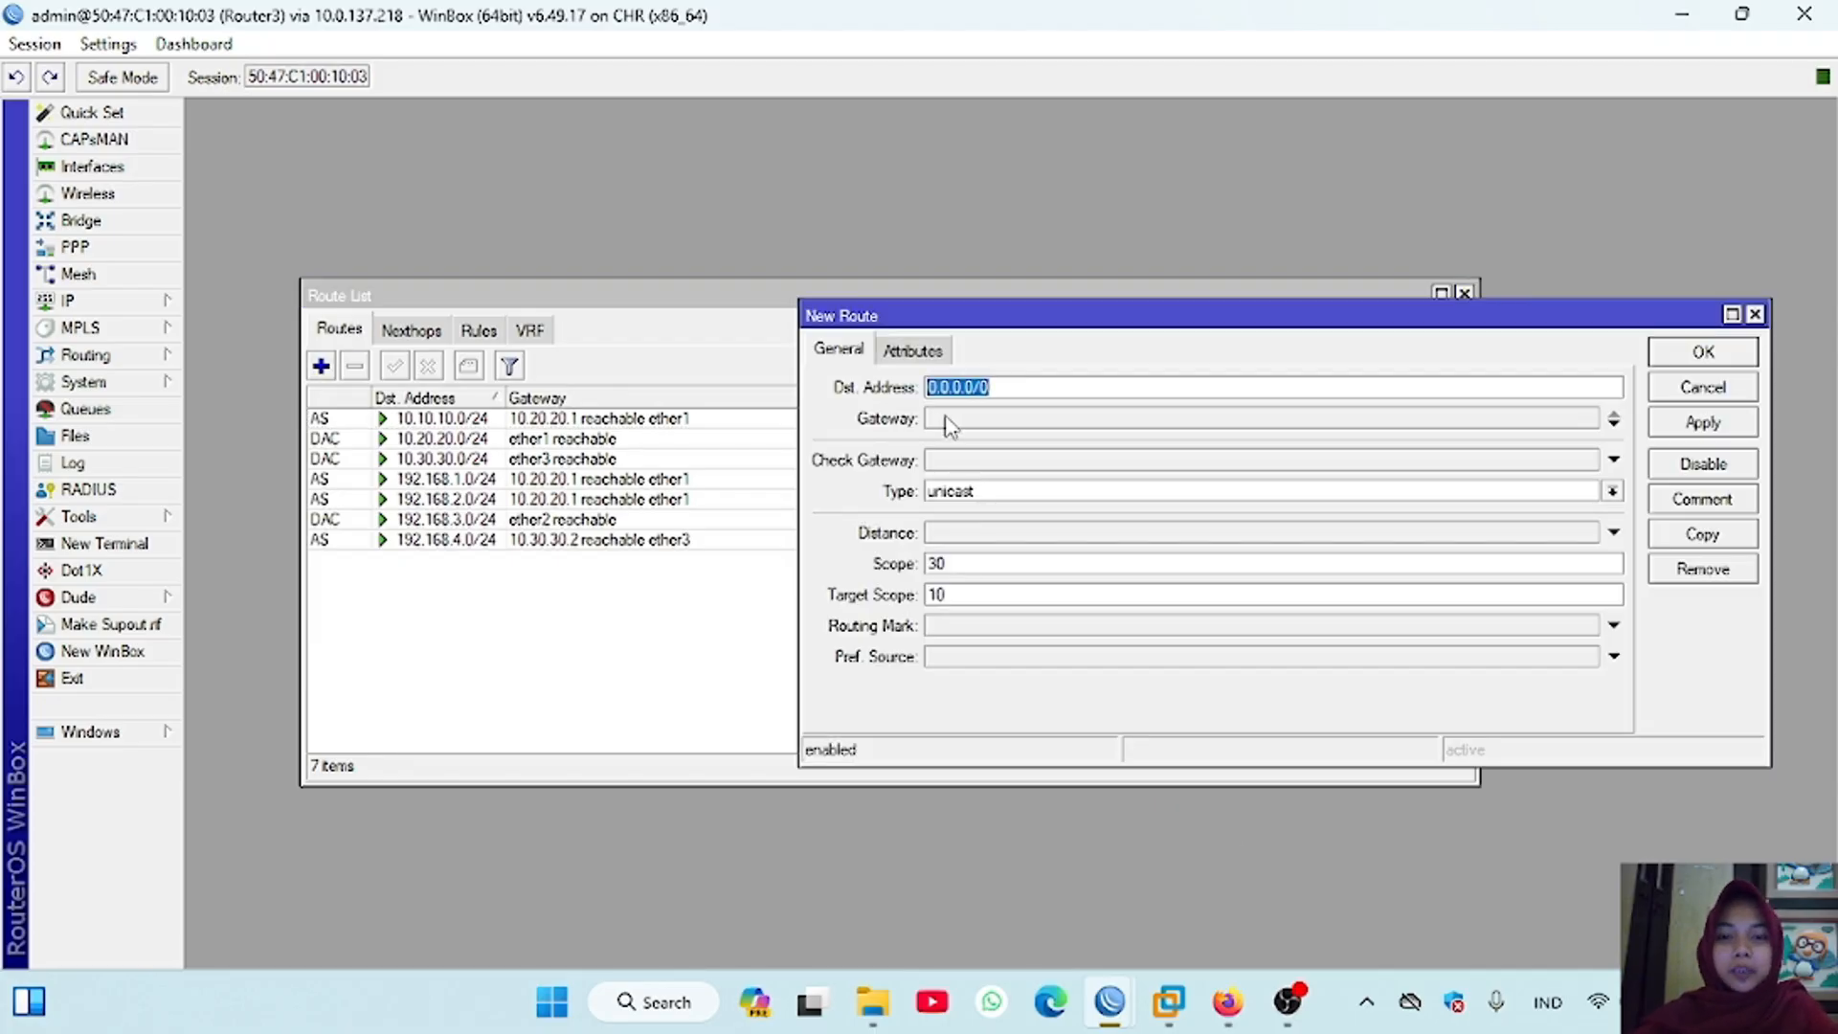
click(979, 427)
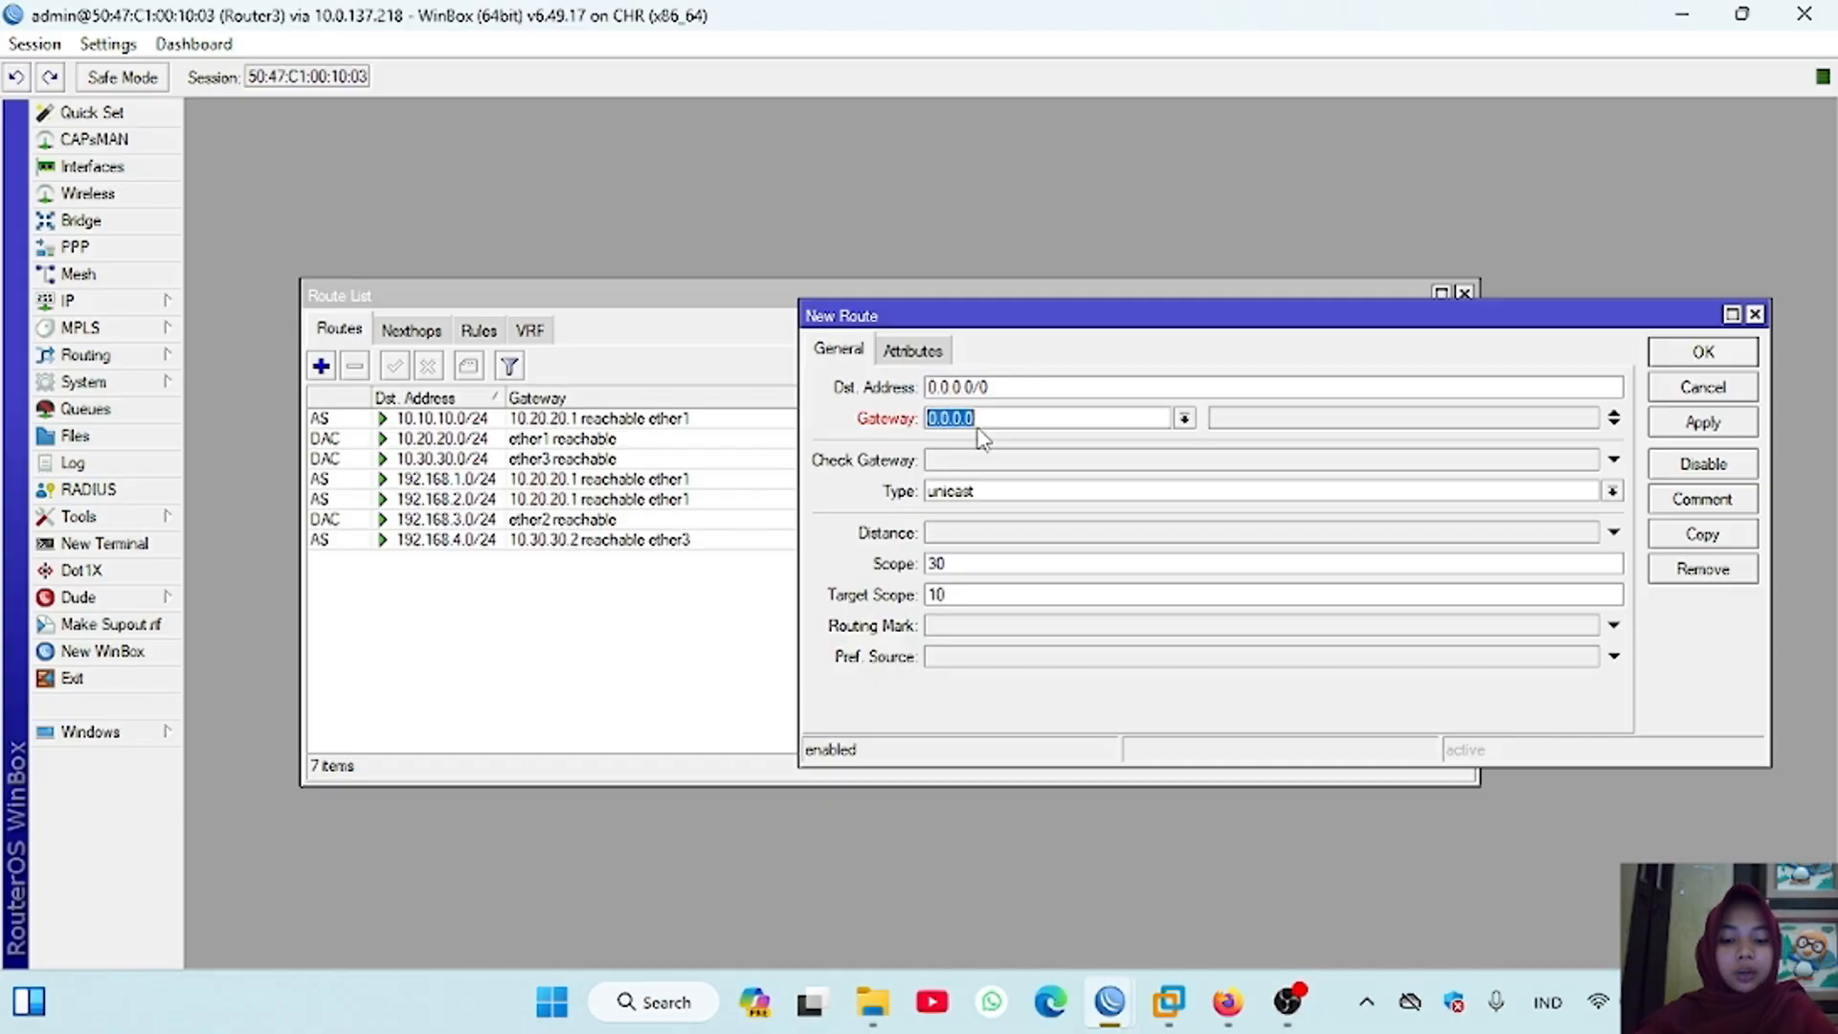
text(100)
key(BackSpace)
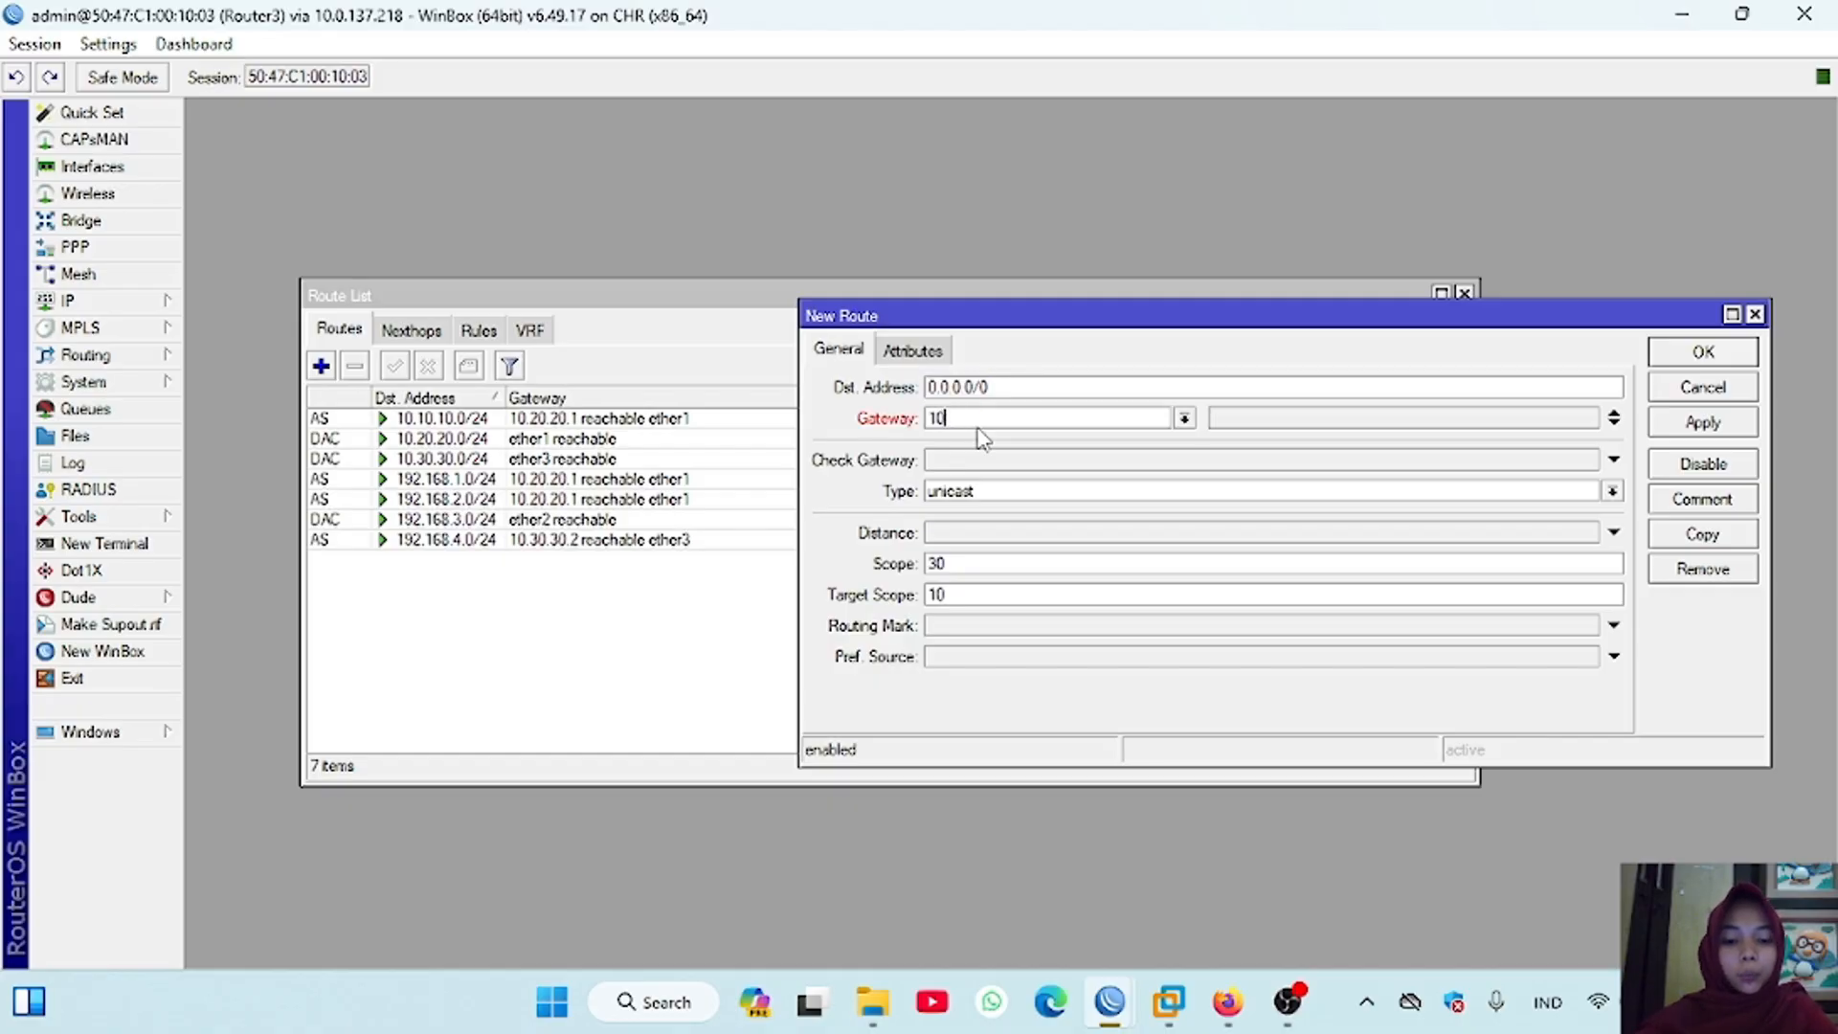
text(.20.20.1)
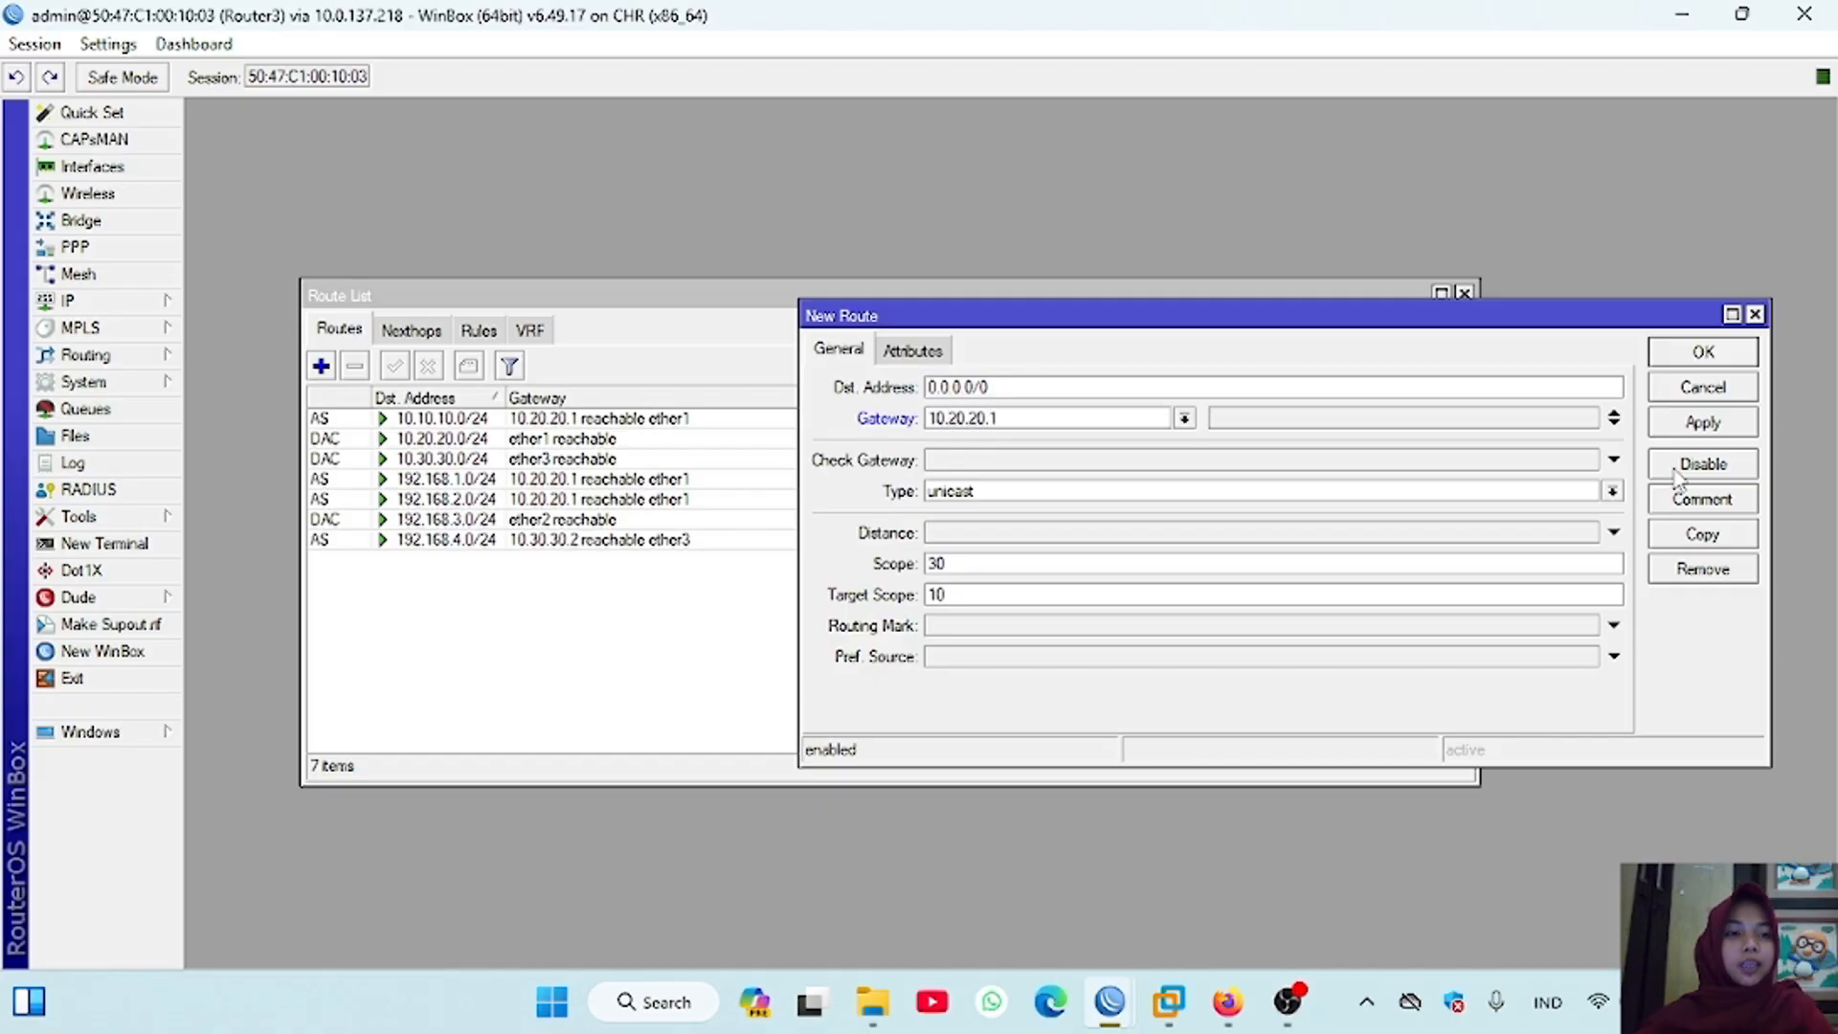
click(1700, 424)
click(1693, 356)
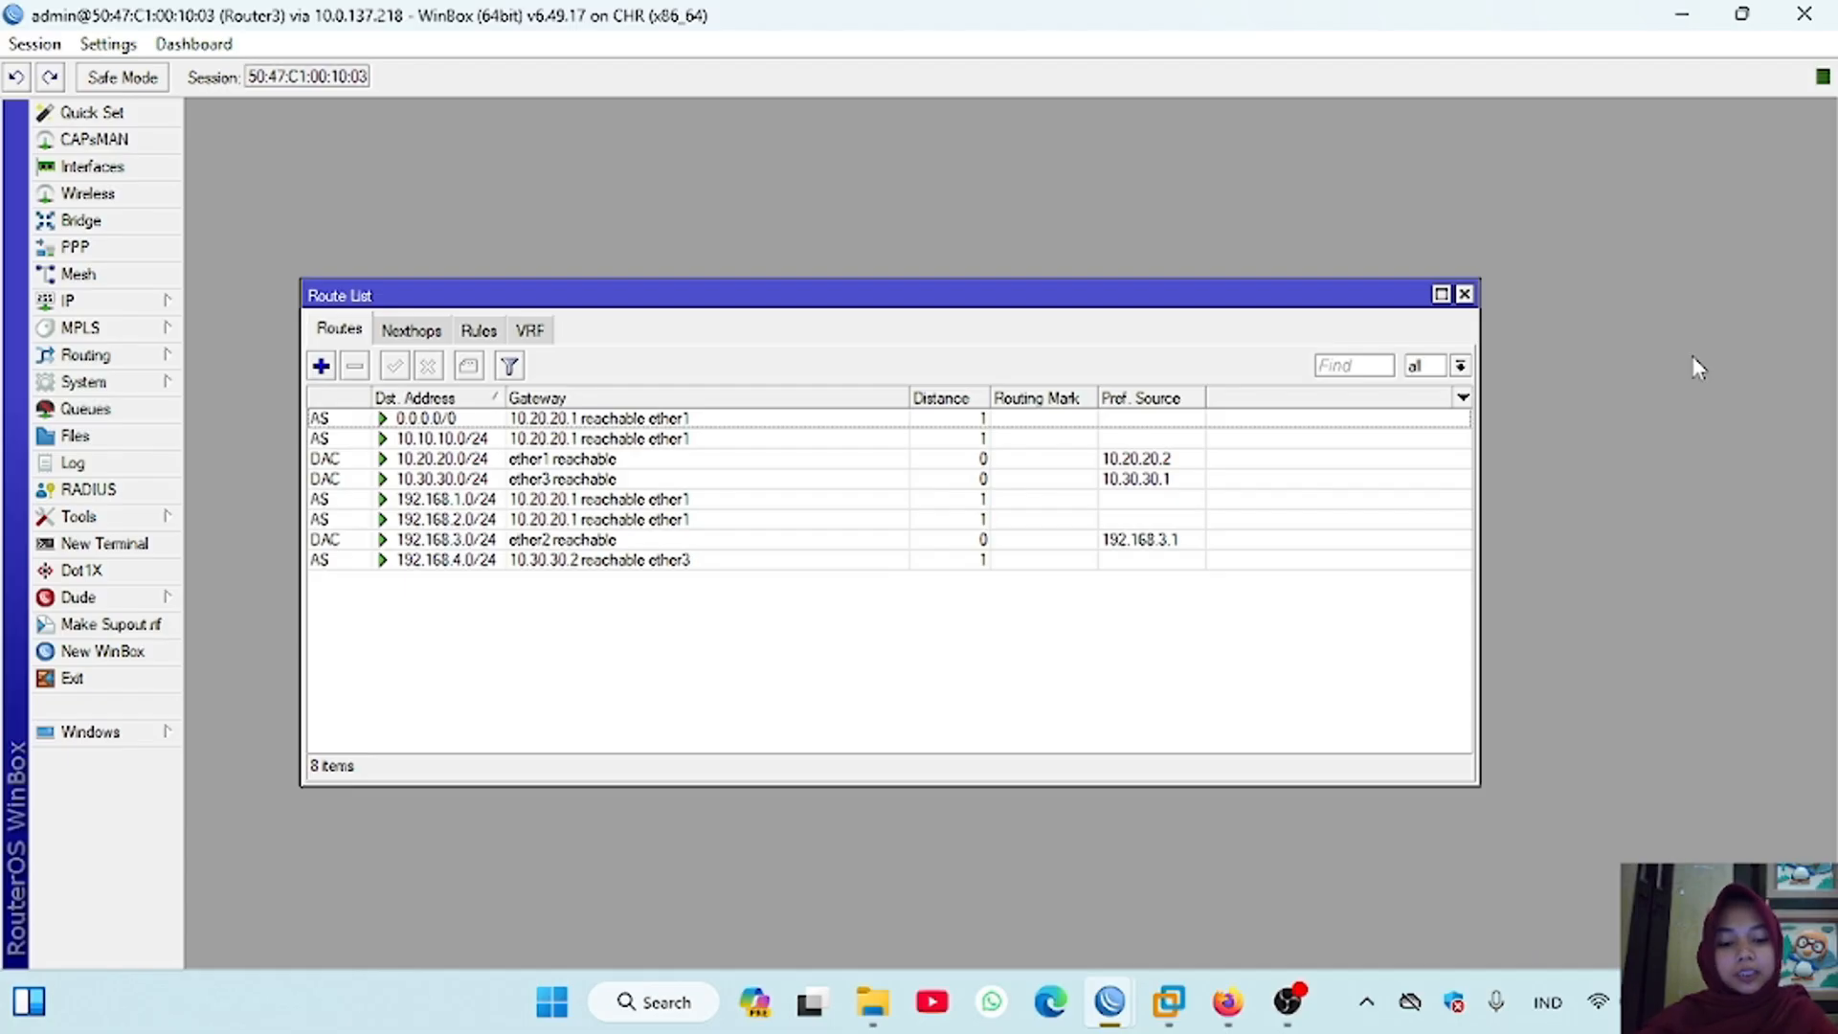
Step: Switch to the Router4 session and add a default route to 0.0.0.0/0 via gateway 10.30.30.1
mouse_move(1109, 1002)
click(1254, 852)
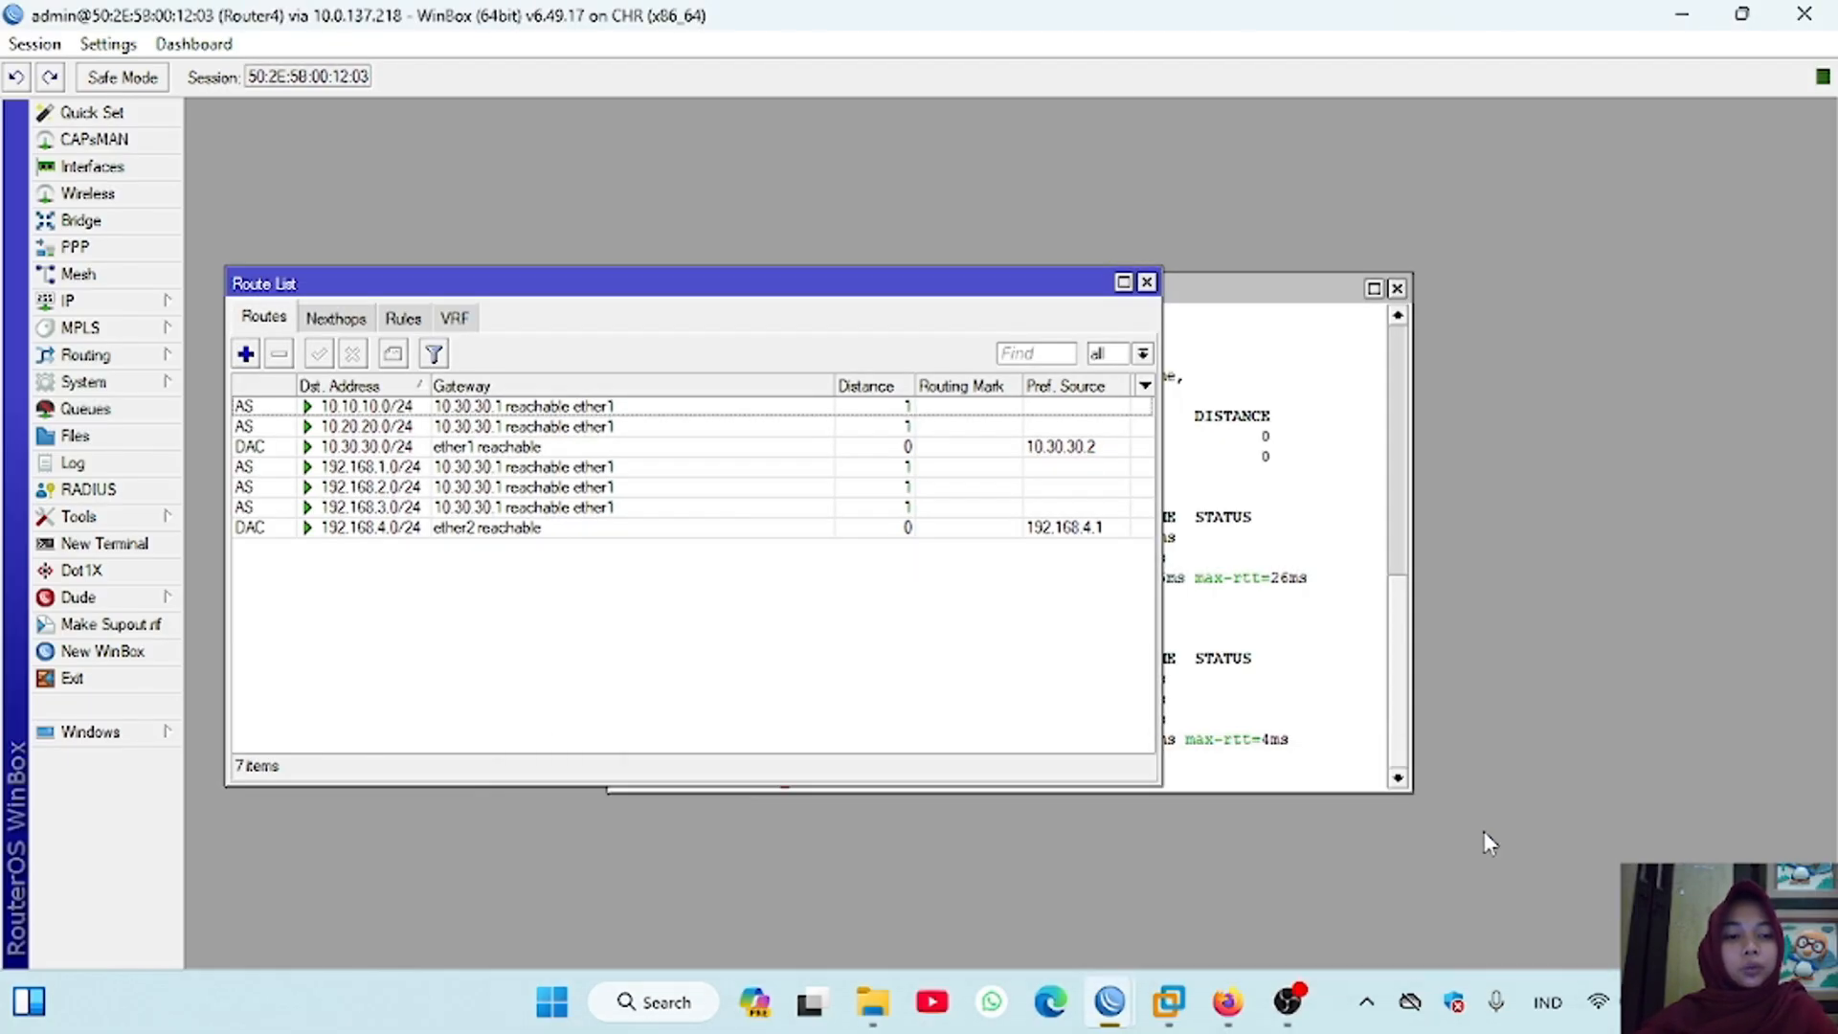
click(246, 354)
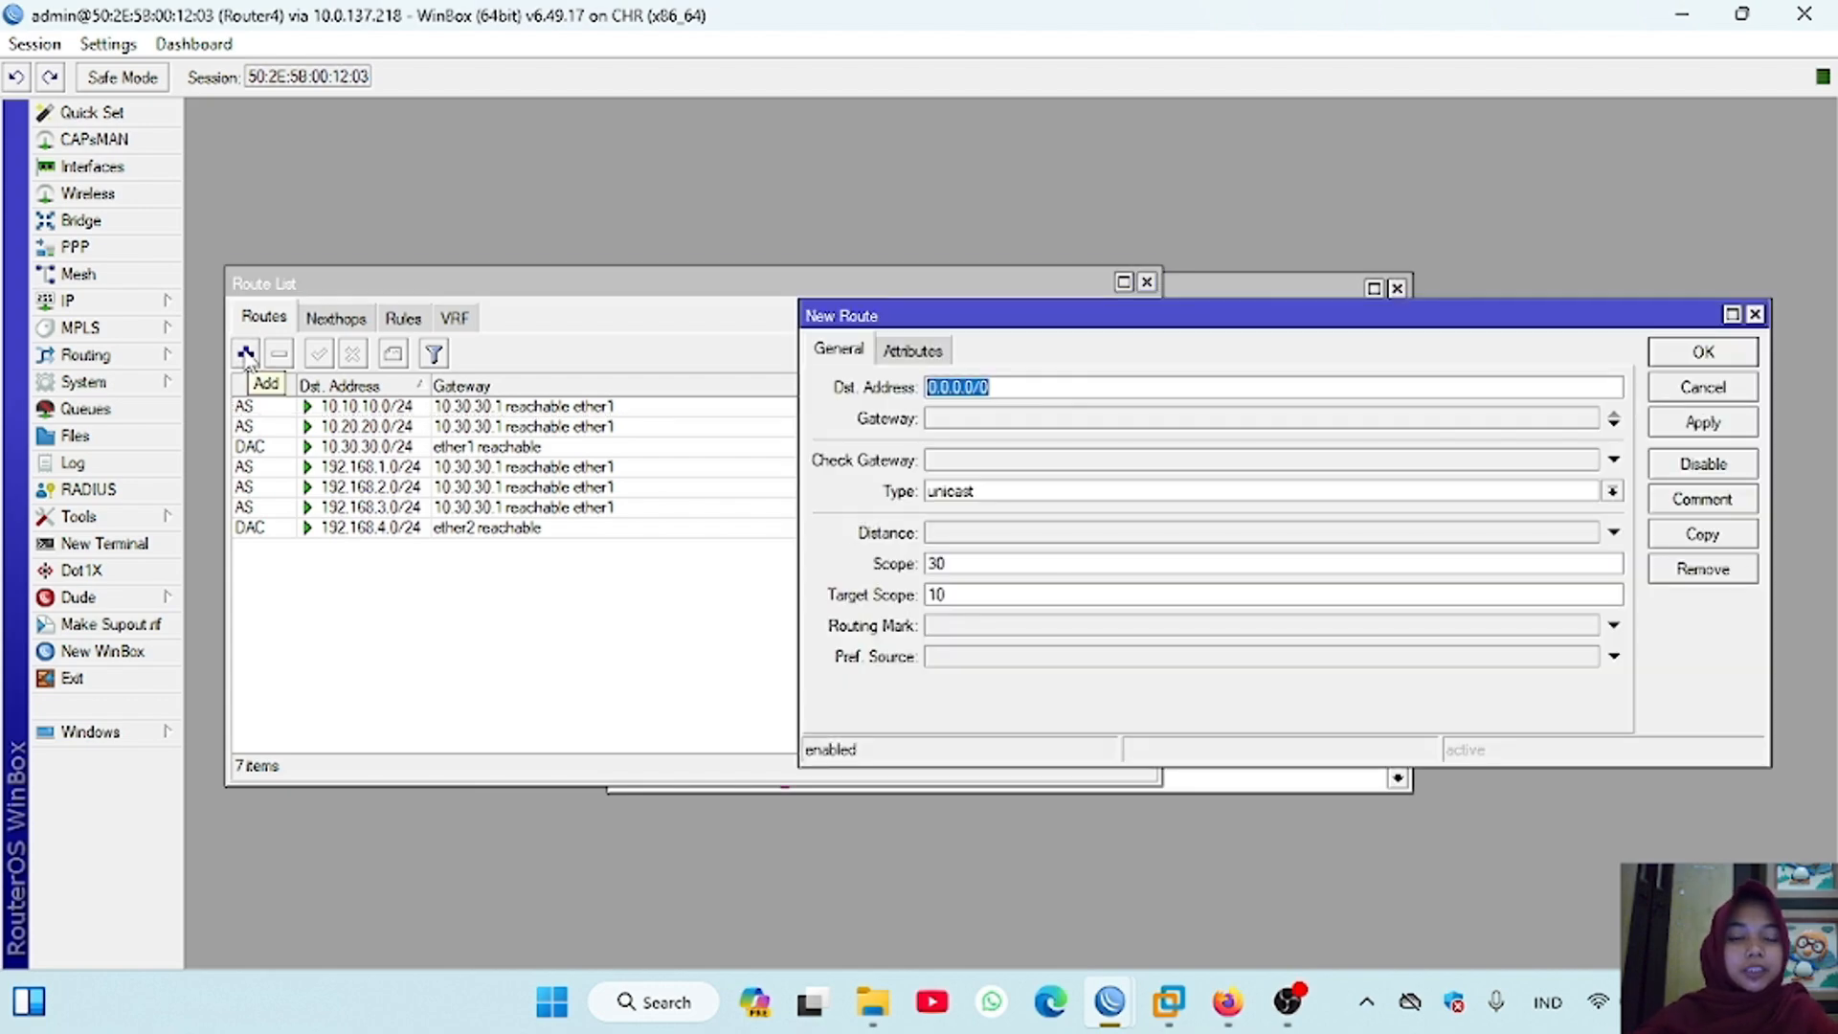
click(946, 421)
text(10.30.30.)
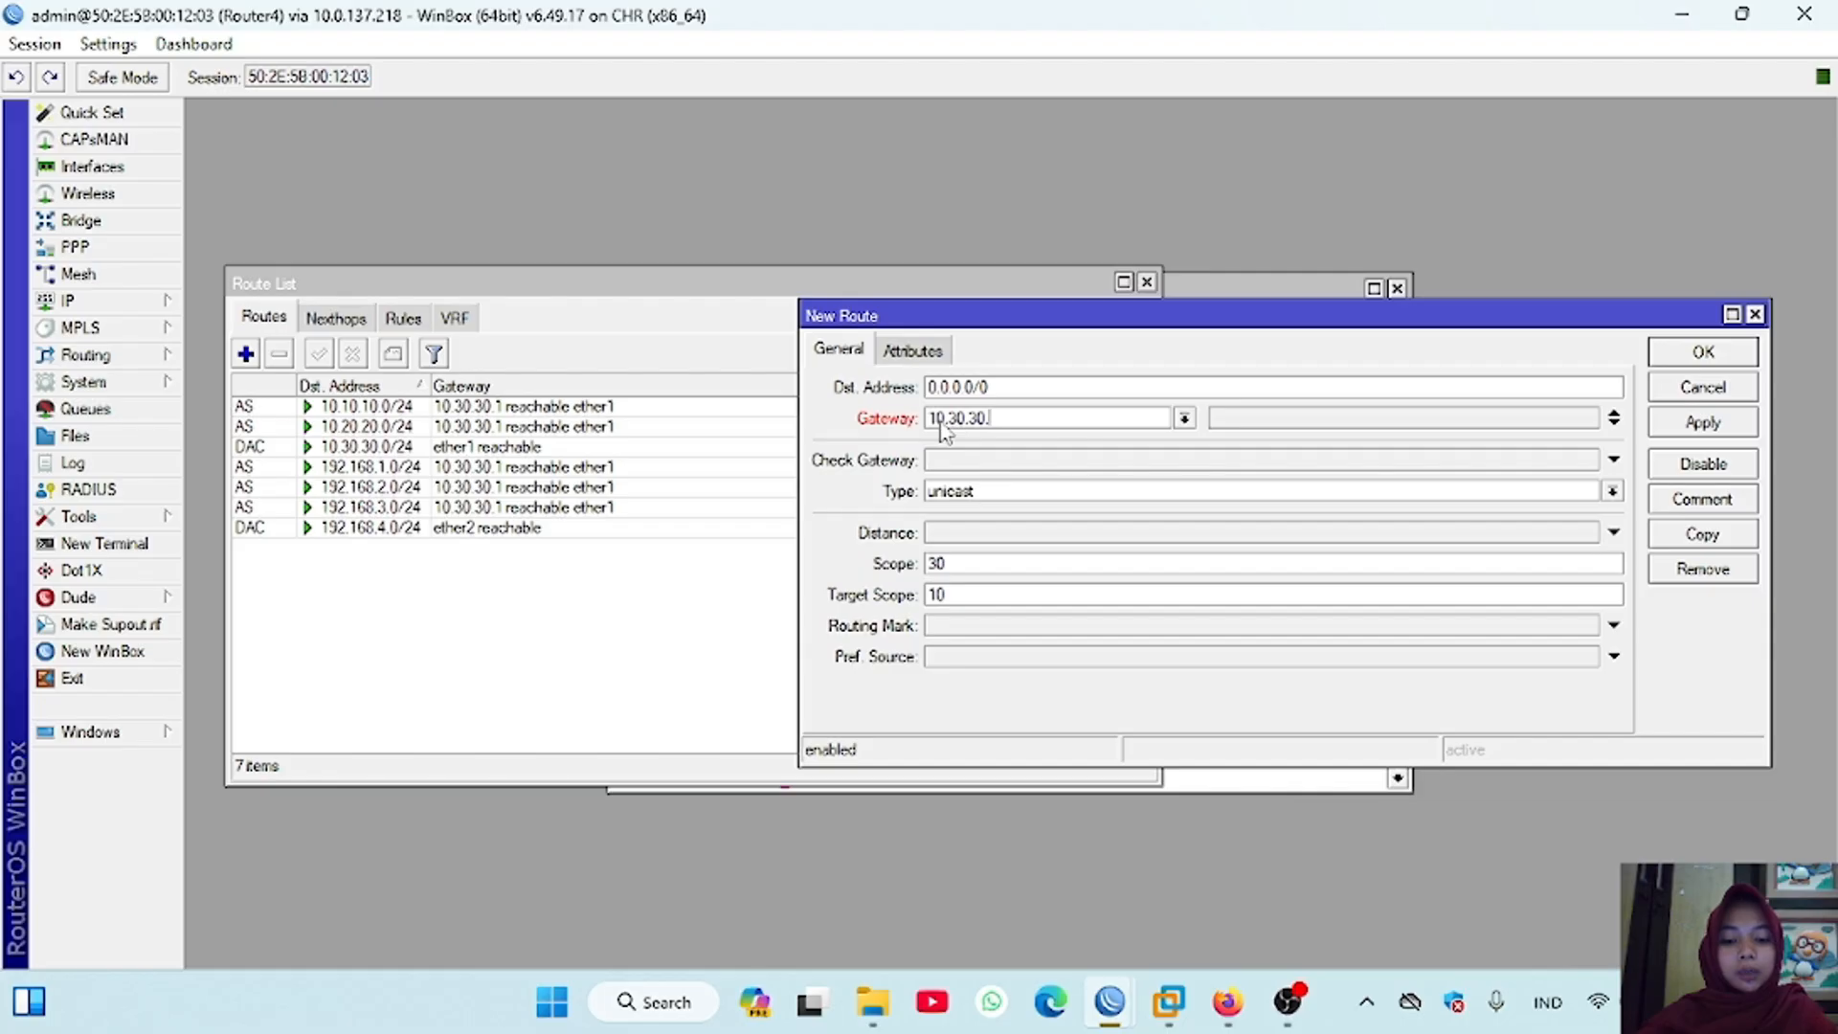
text(1)
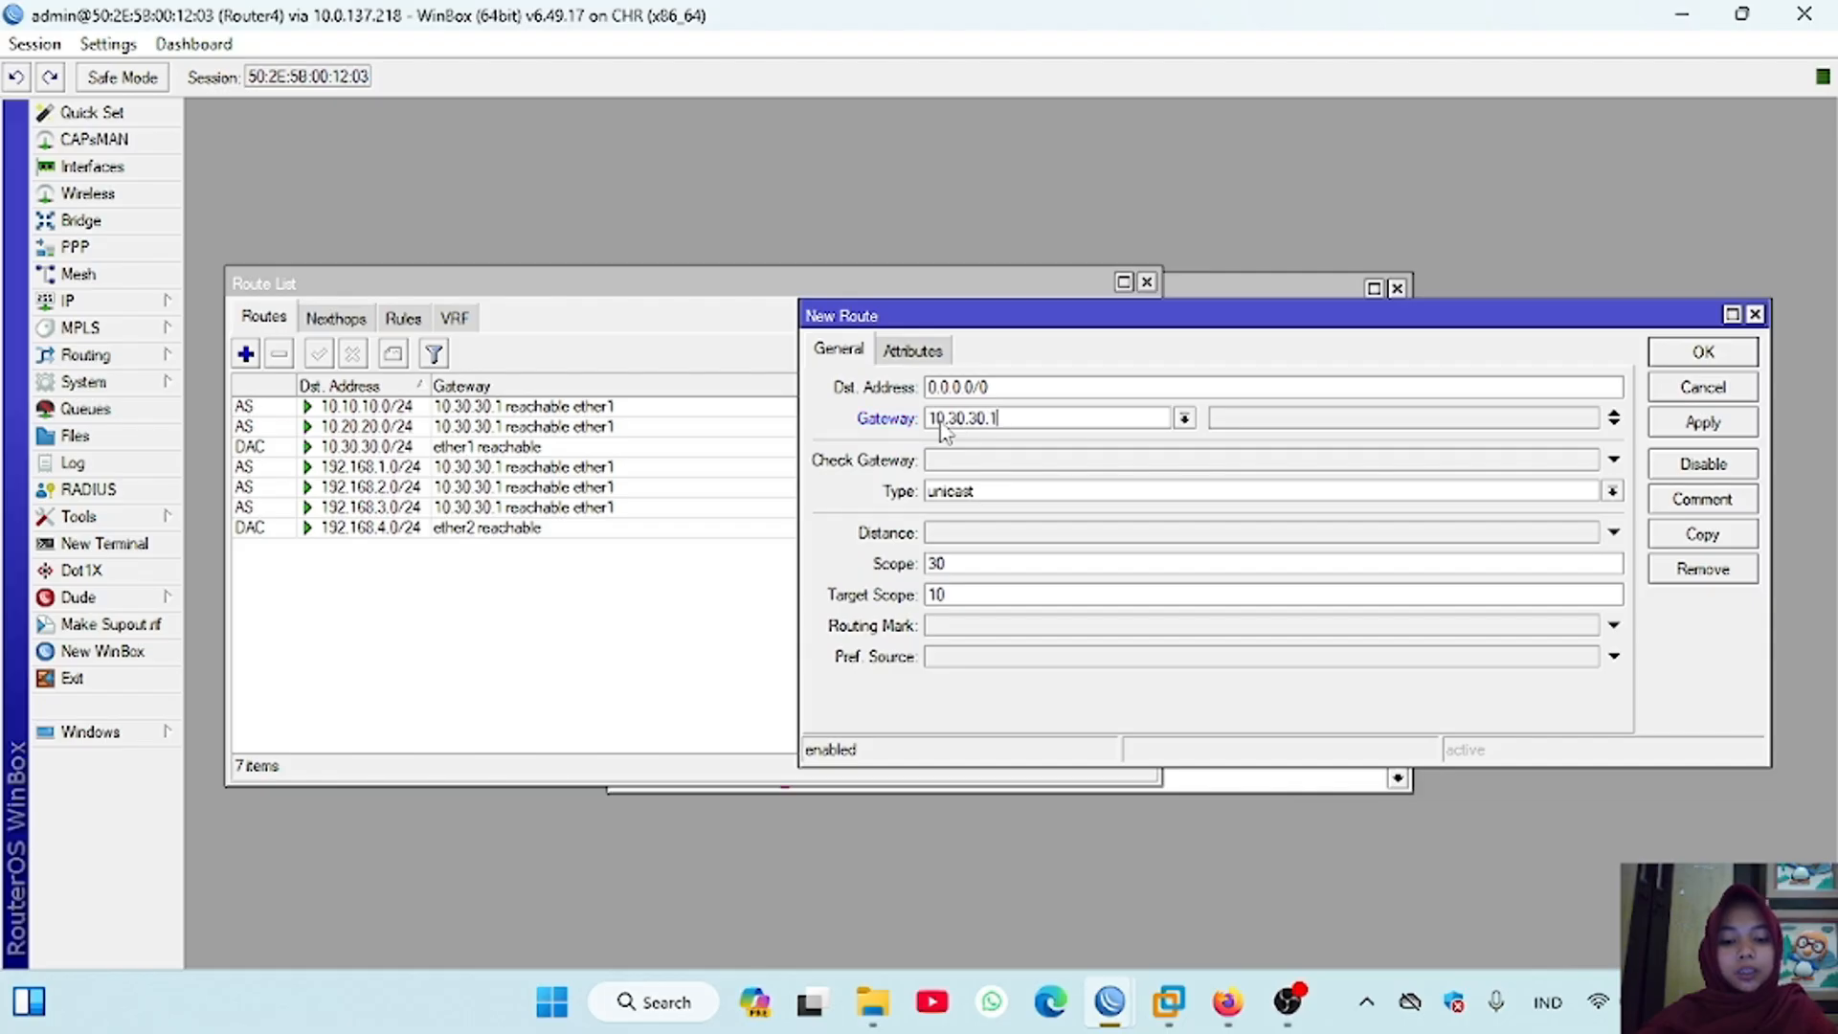
click(1703, 423)
click(1701, 353)
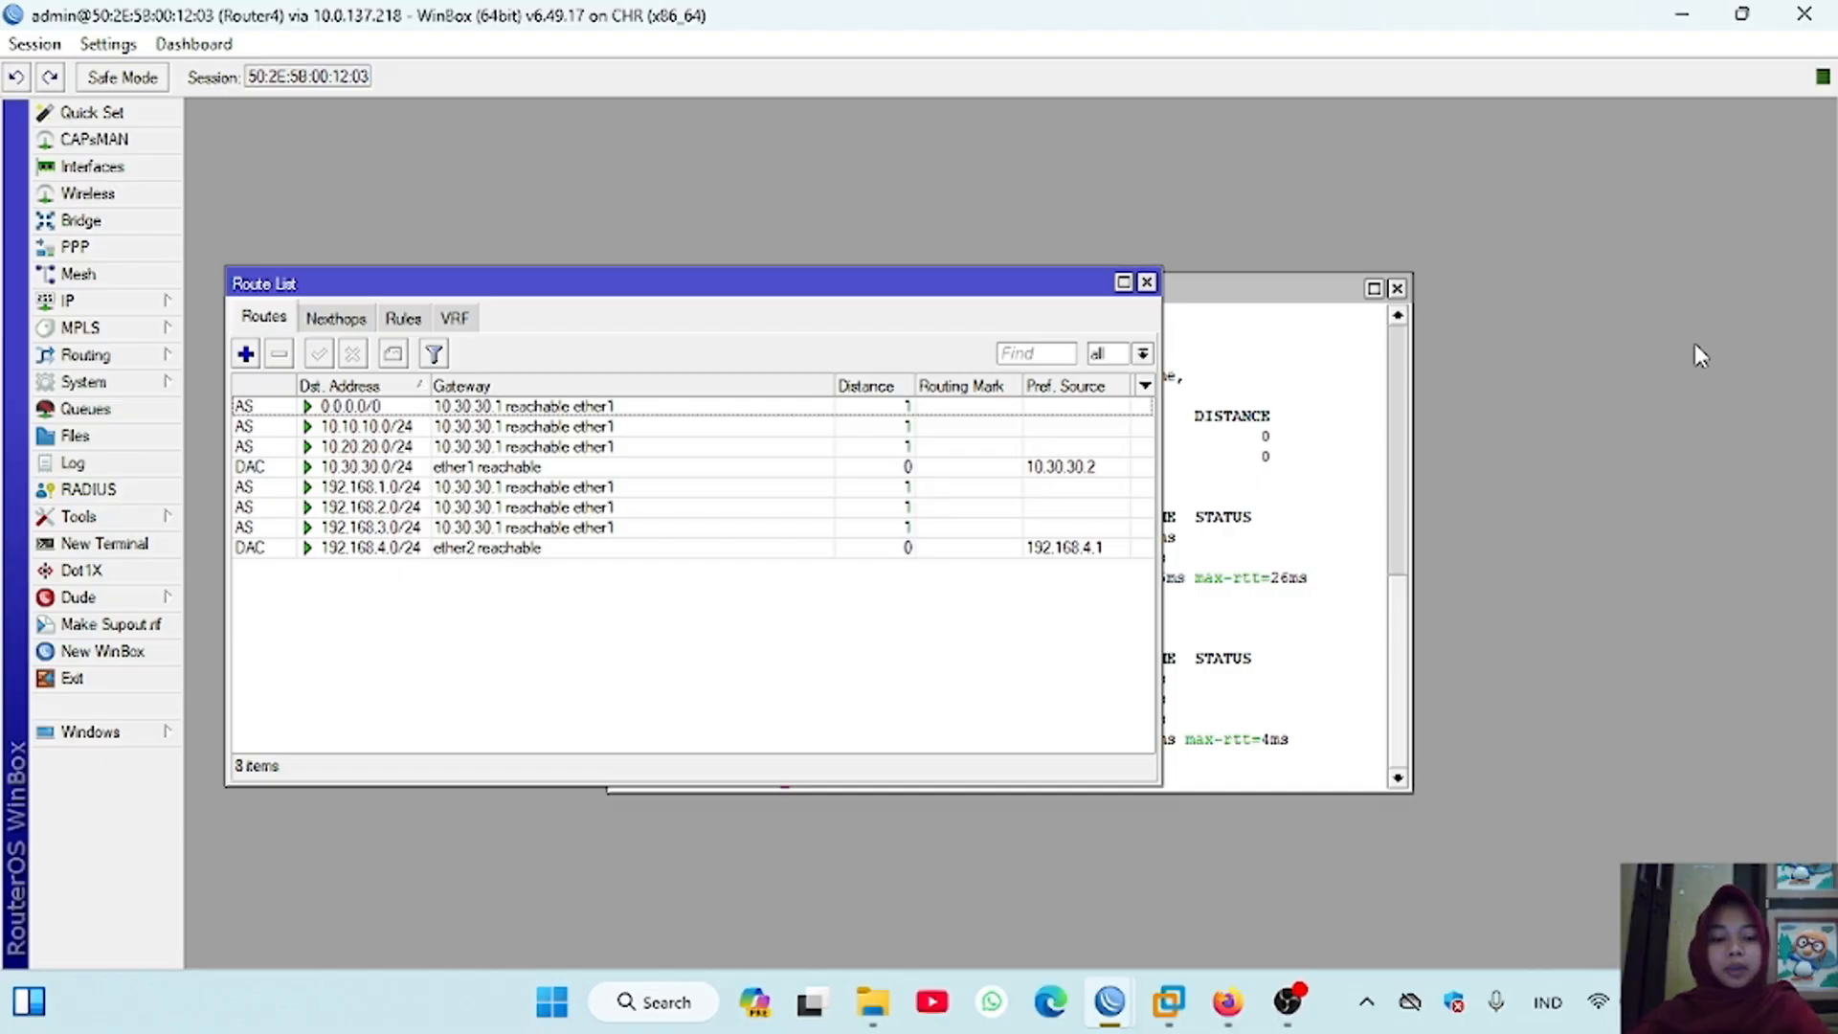
Step: Switch to the Router1 session and create a firewall NAT rule with chain srcnat and out interface ether1
mouse_move(1109, 1001)
click(635, 882)
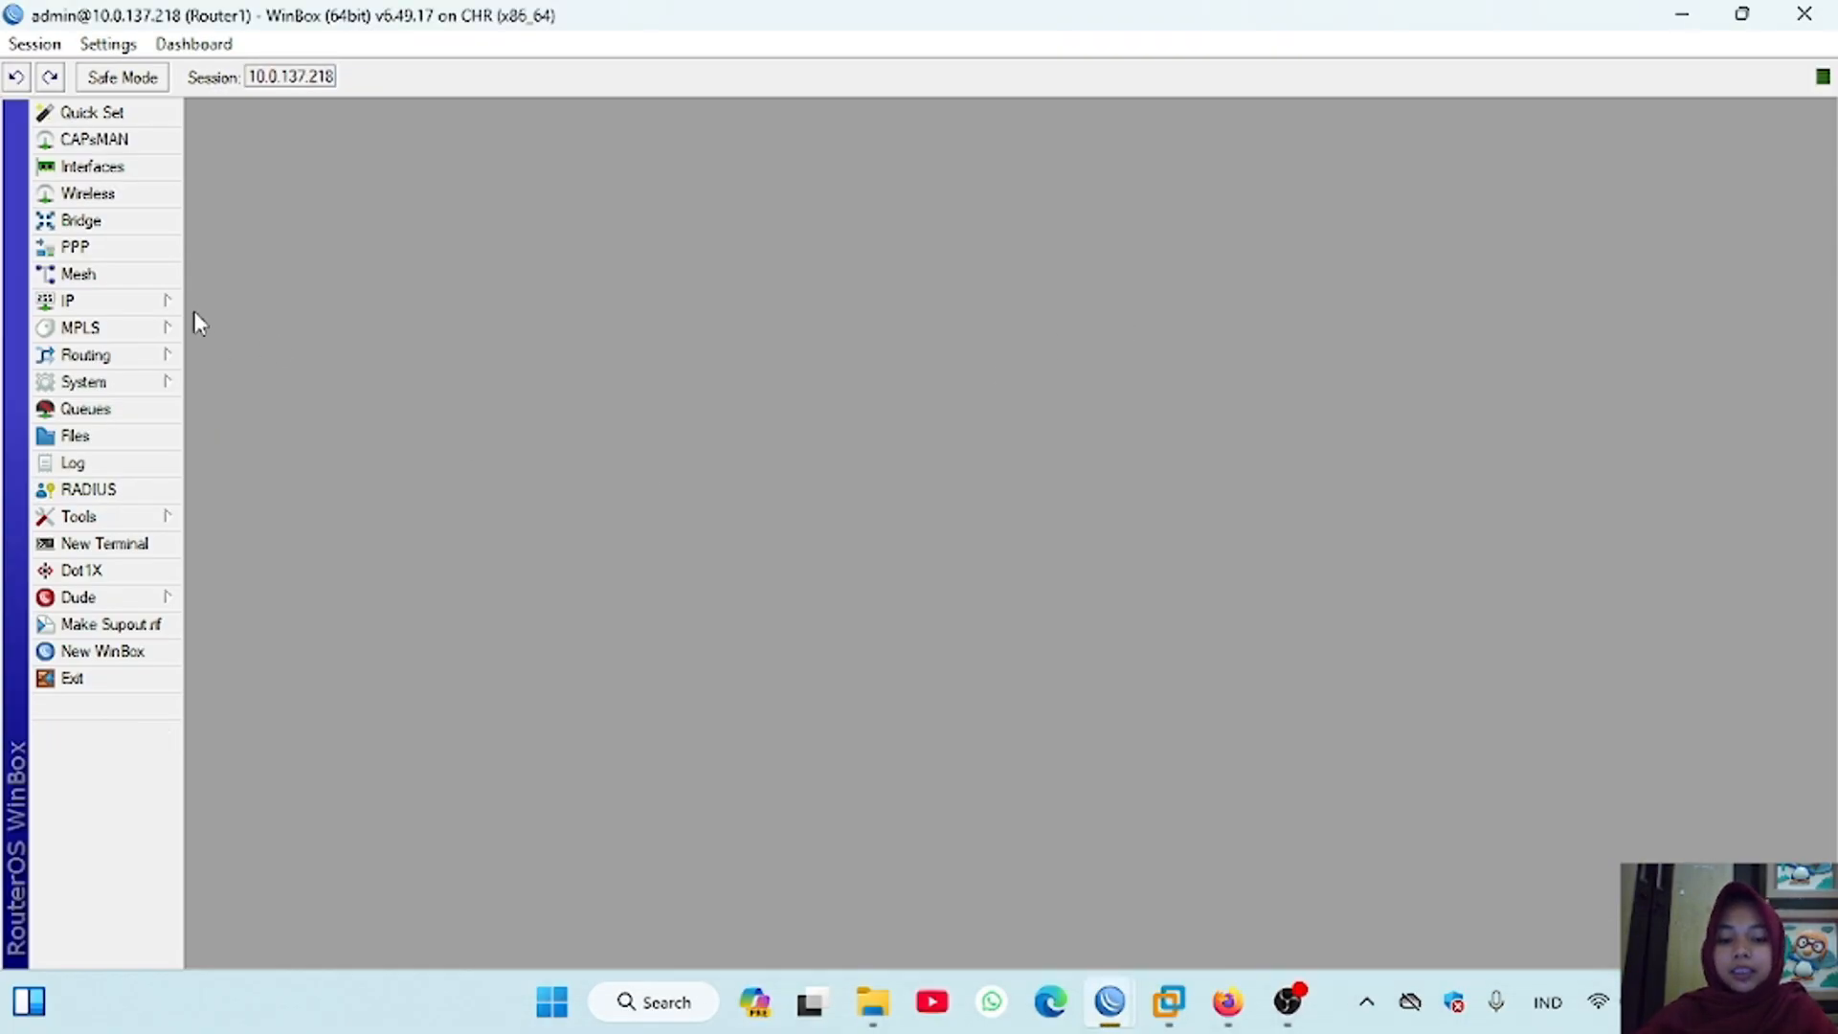
mouse_move(182, 310)
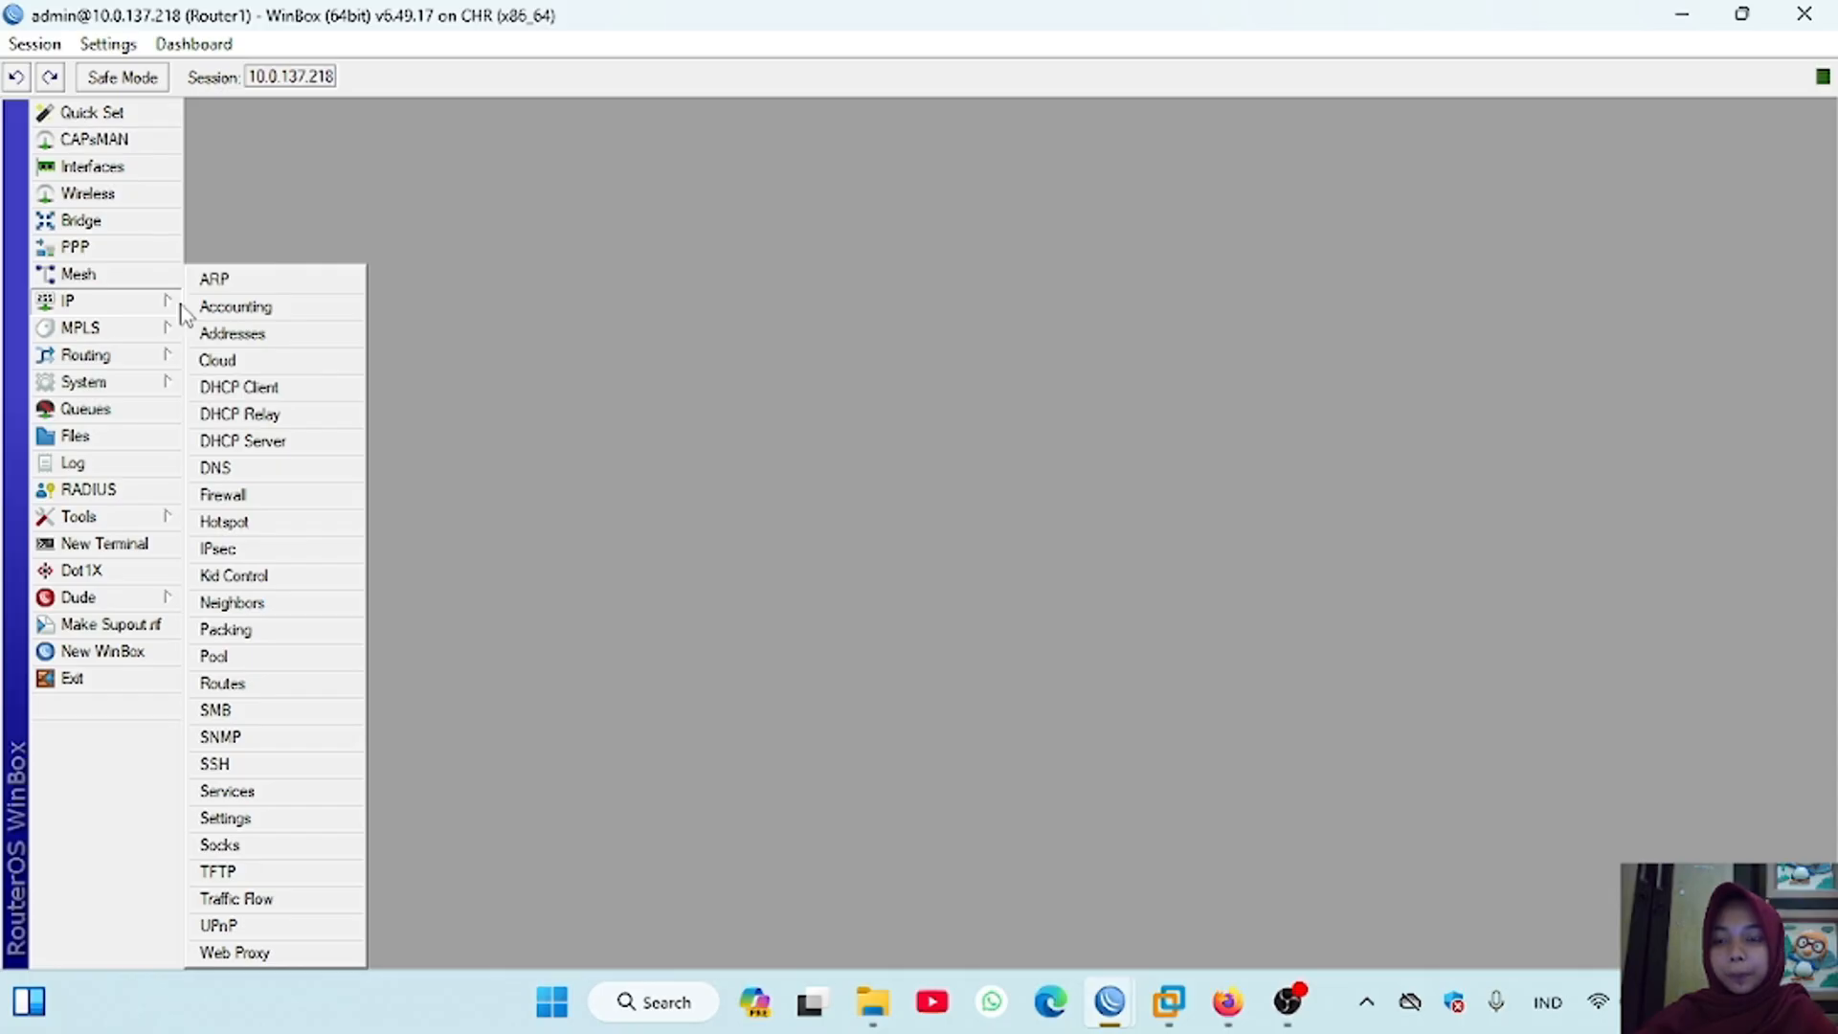
click(235, 494)
click(512, 331)
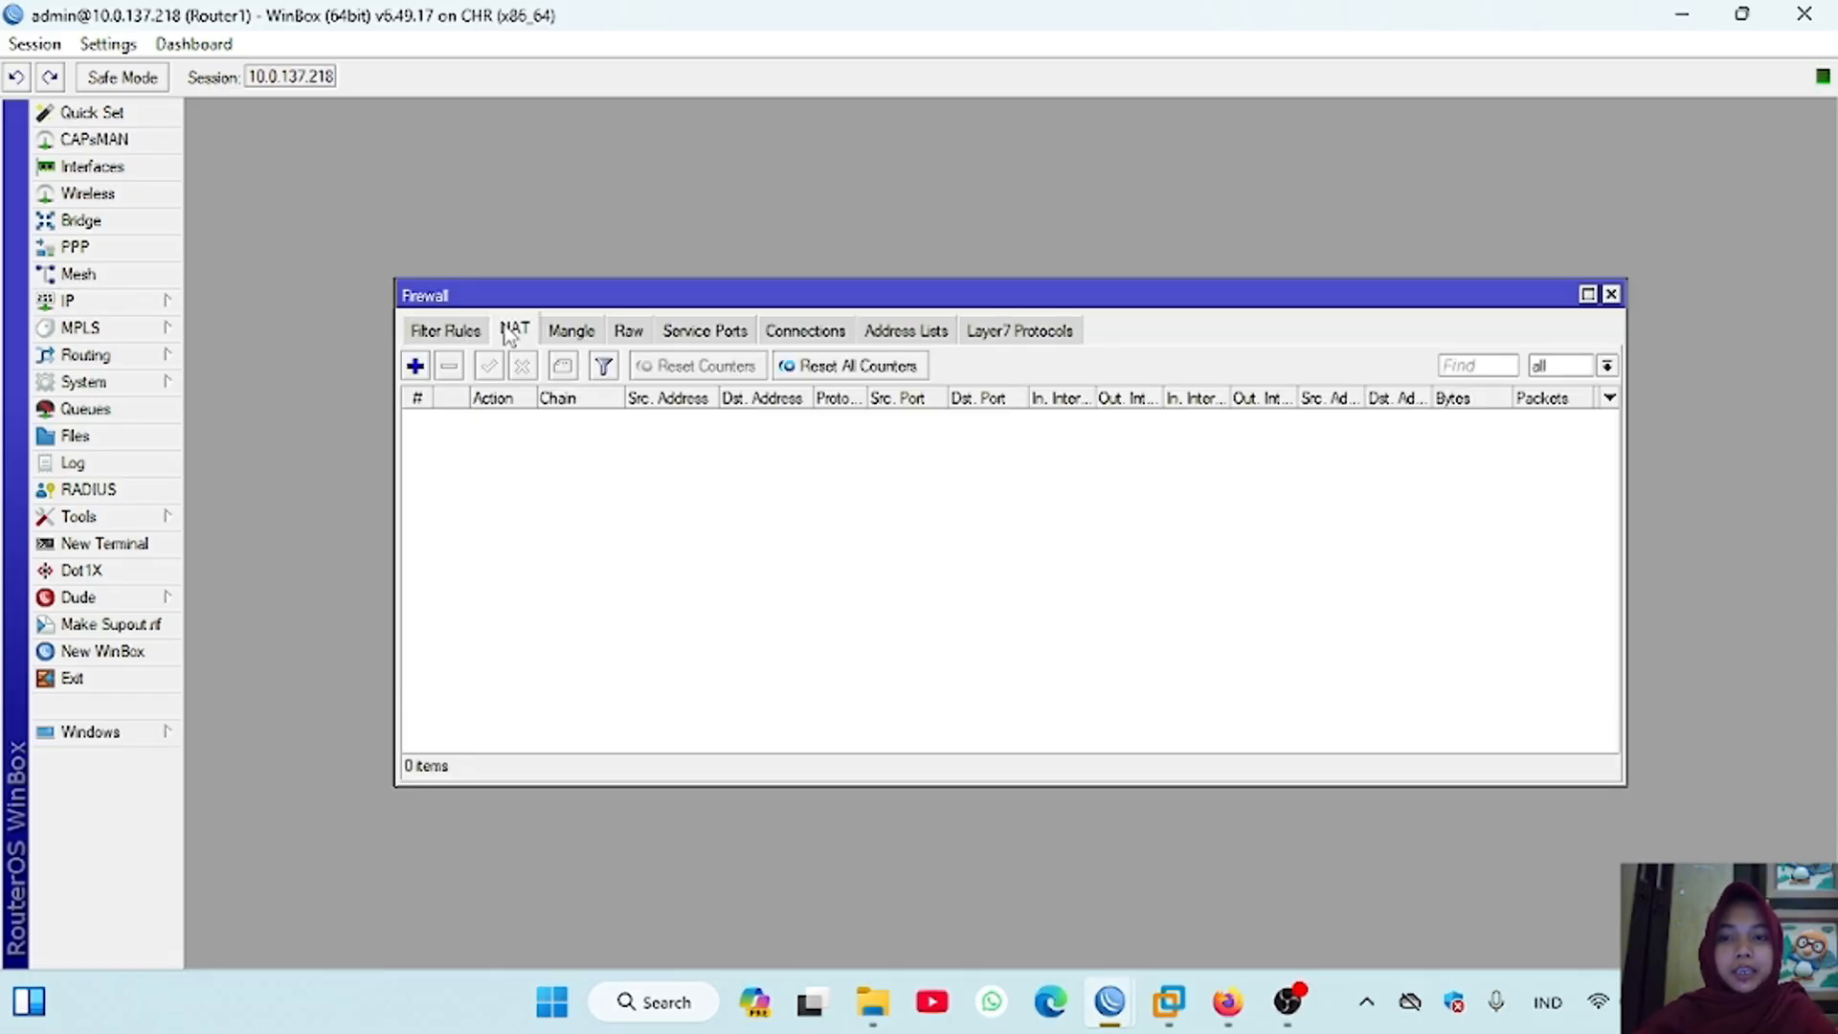
click(415, 366)
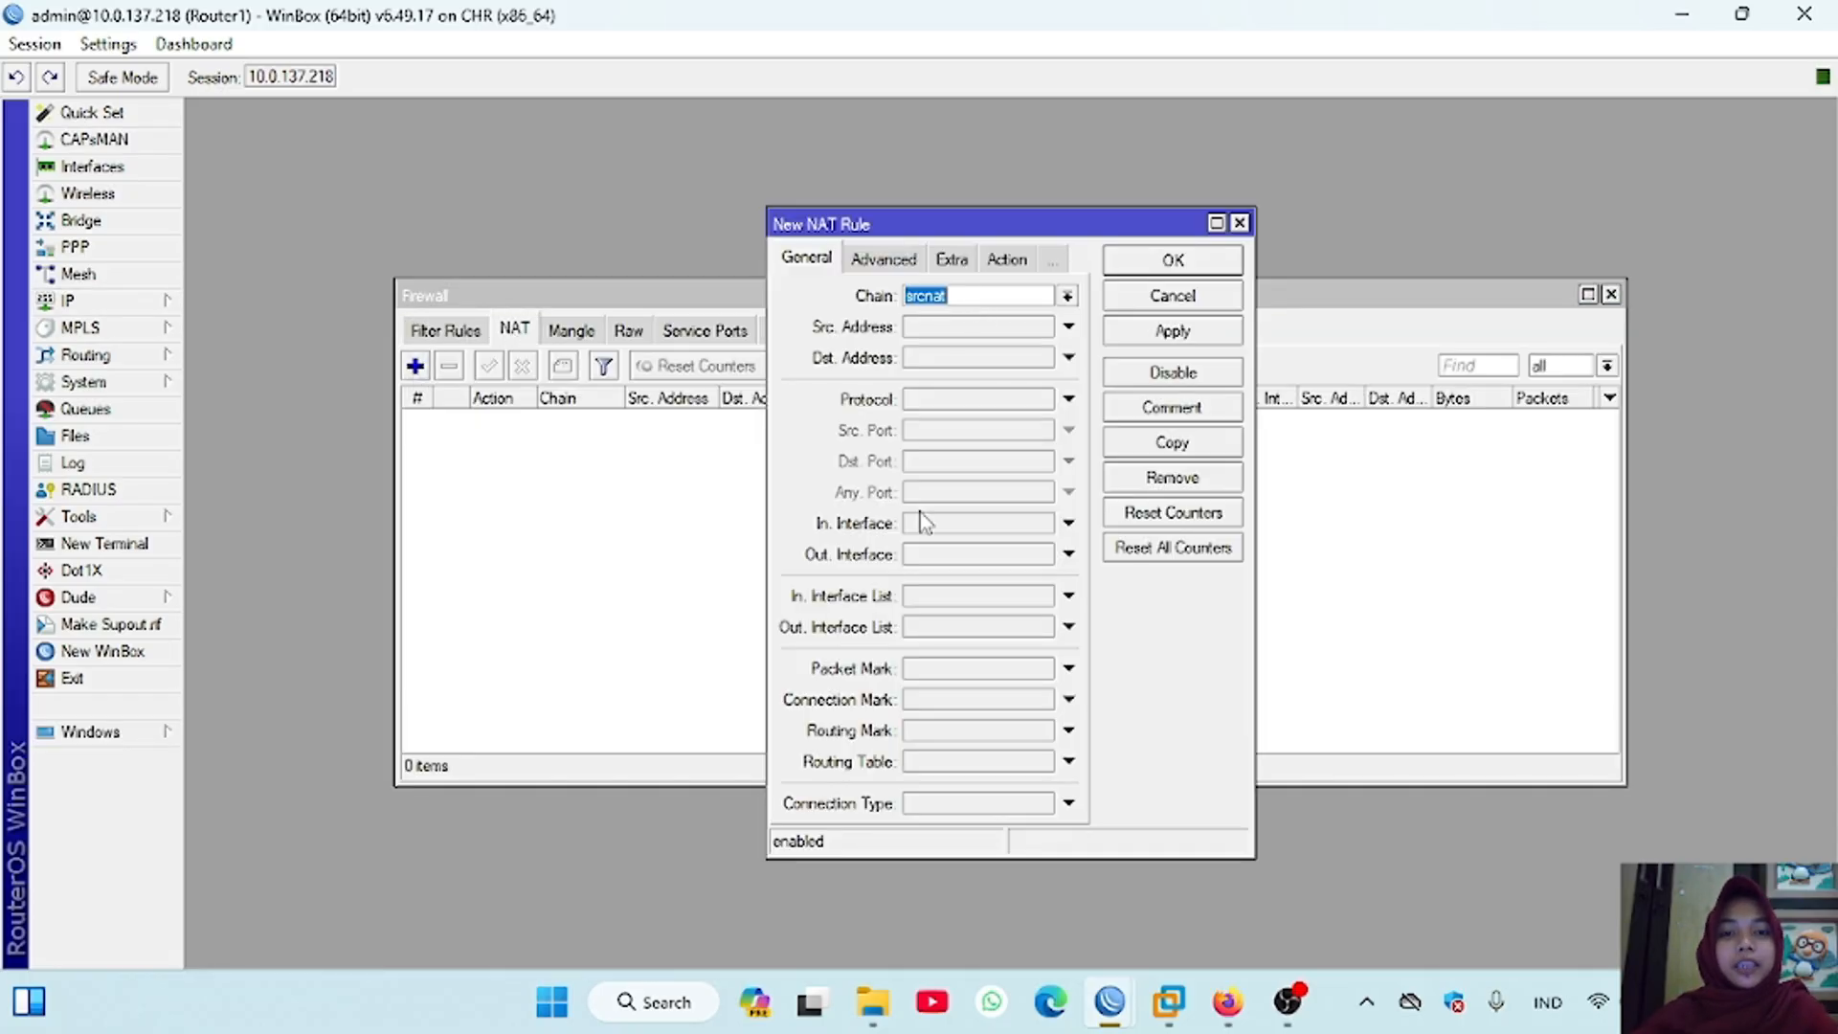
click(996, 557)
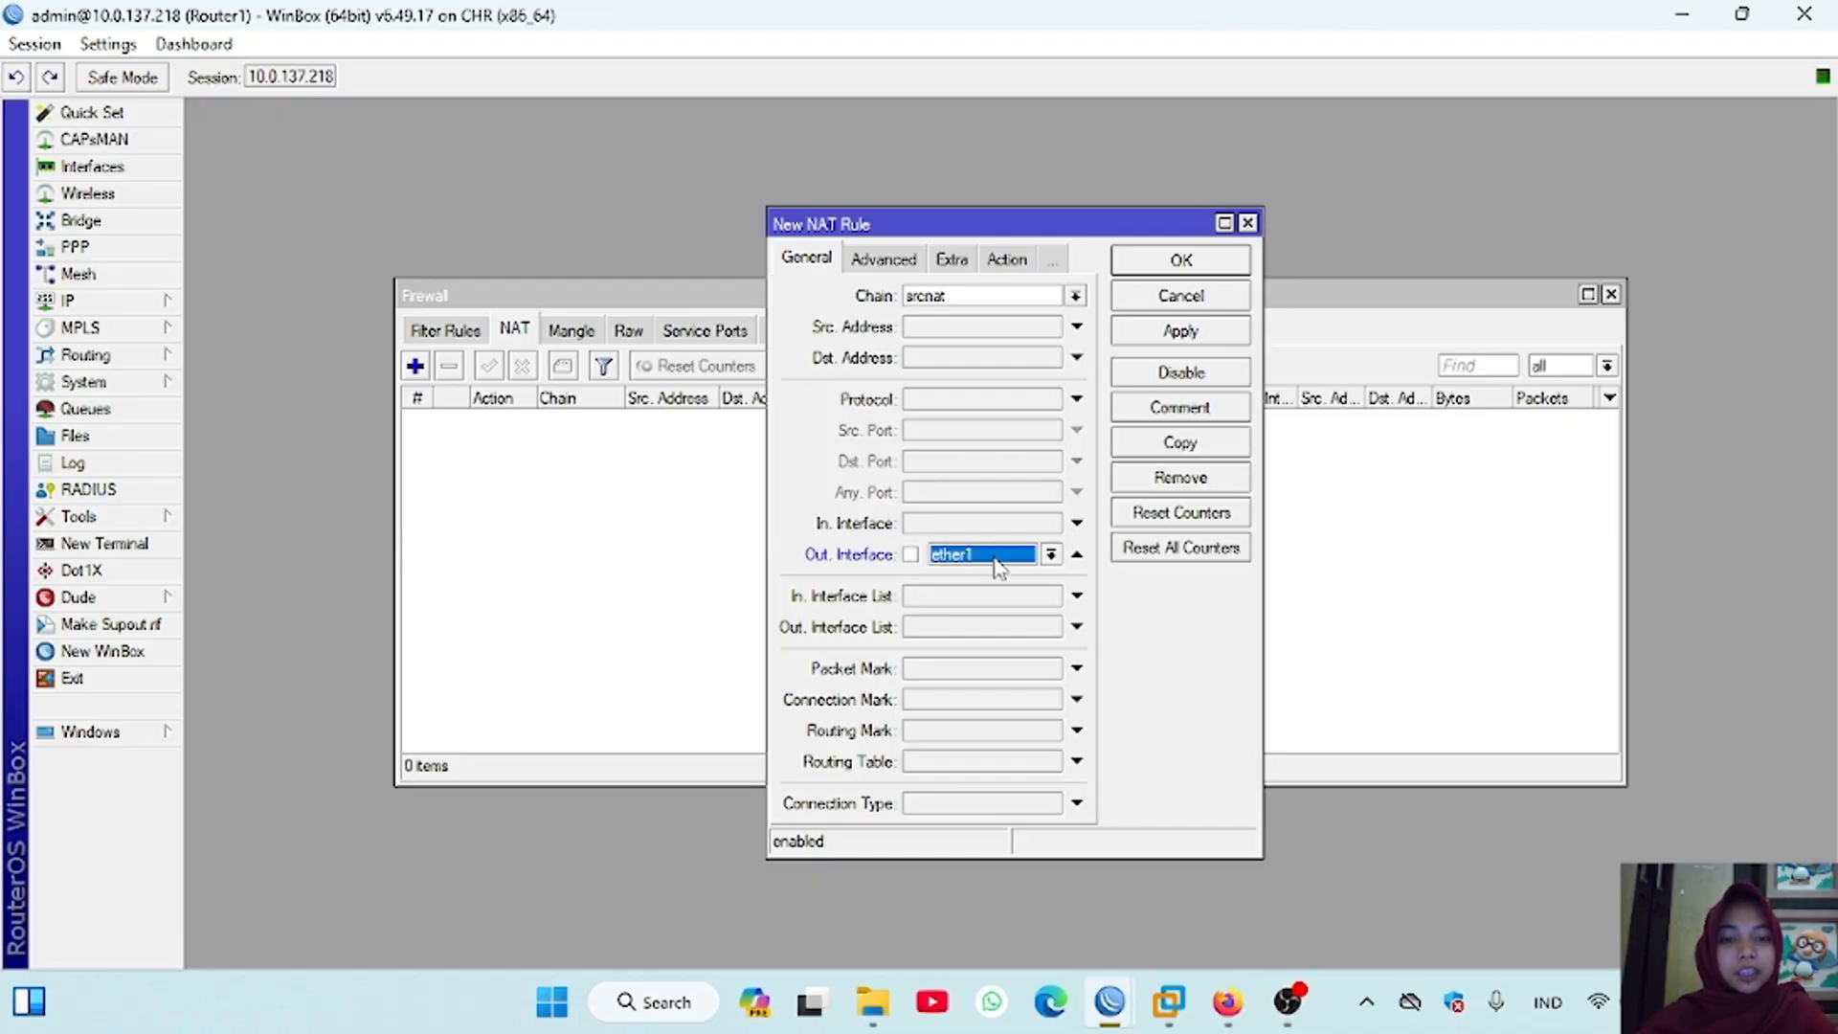
Step: Set the NAT rule's action to masquerade and save the rule
click(1019, 266)
click(1076, 296)
click(960, 427)
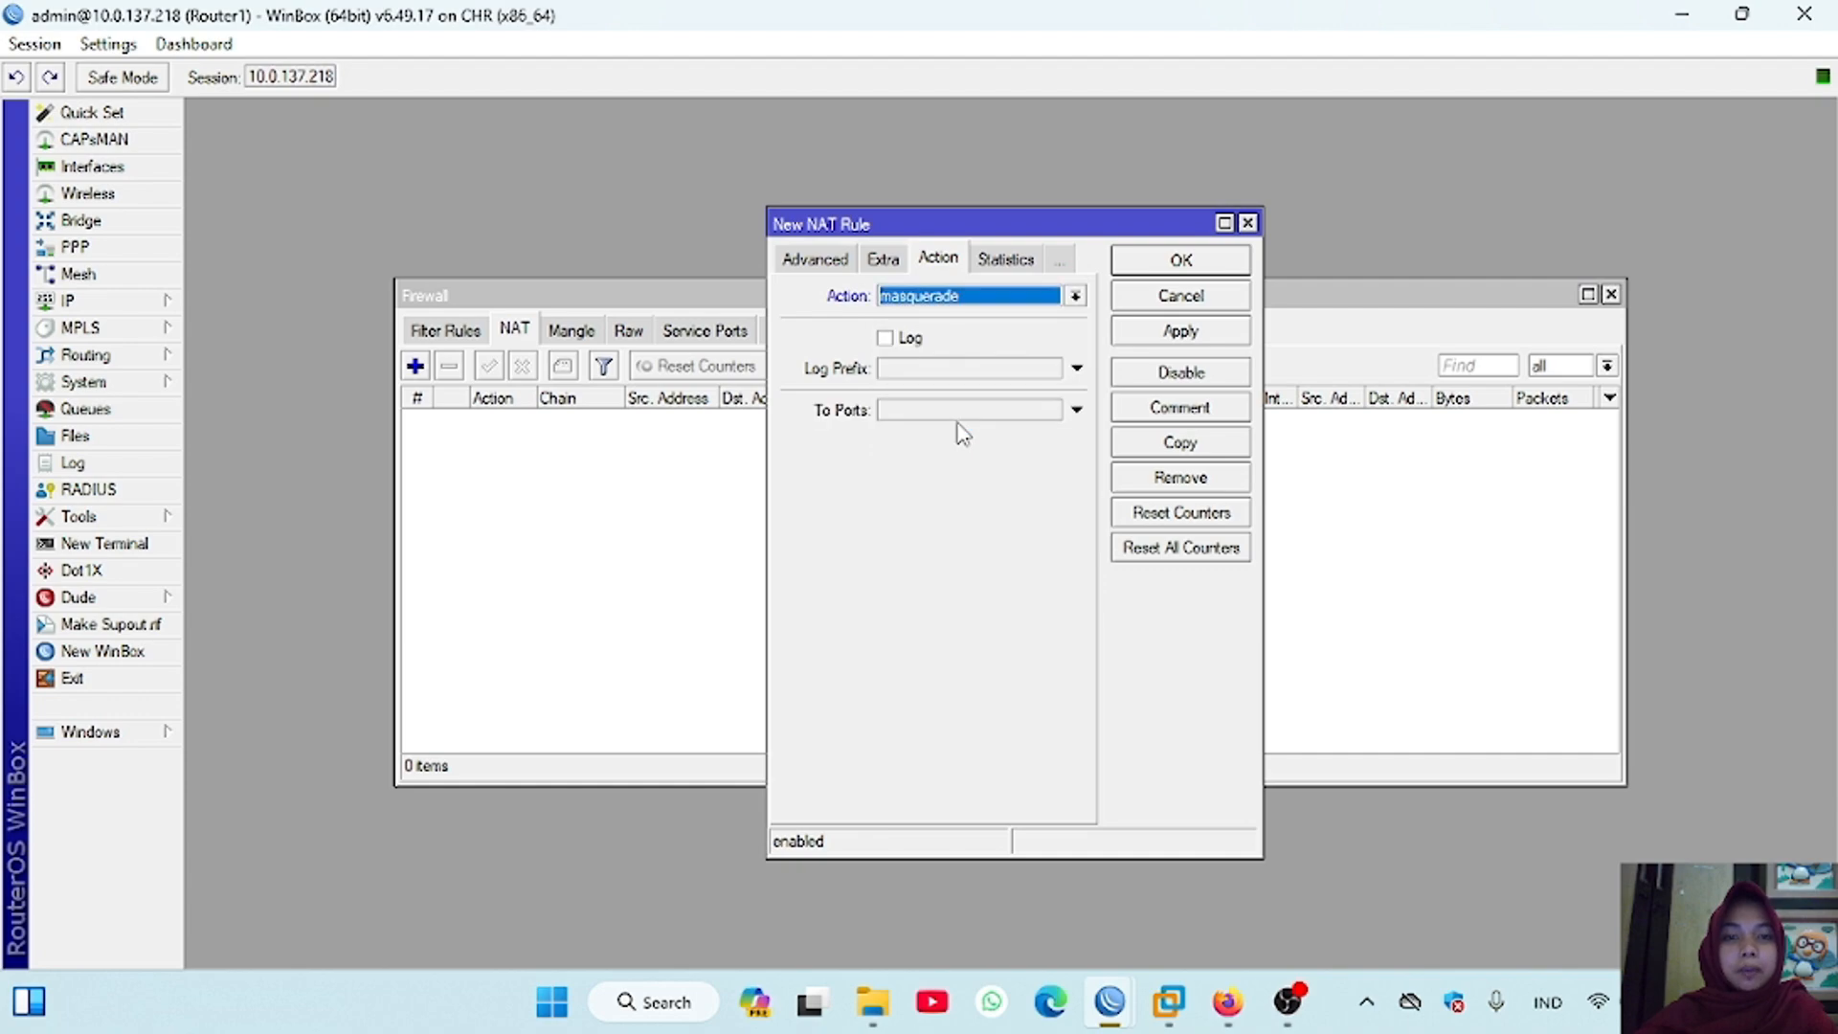
click(1211, 337)
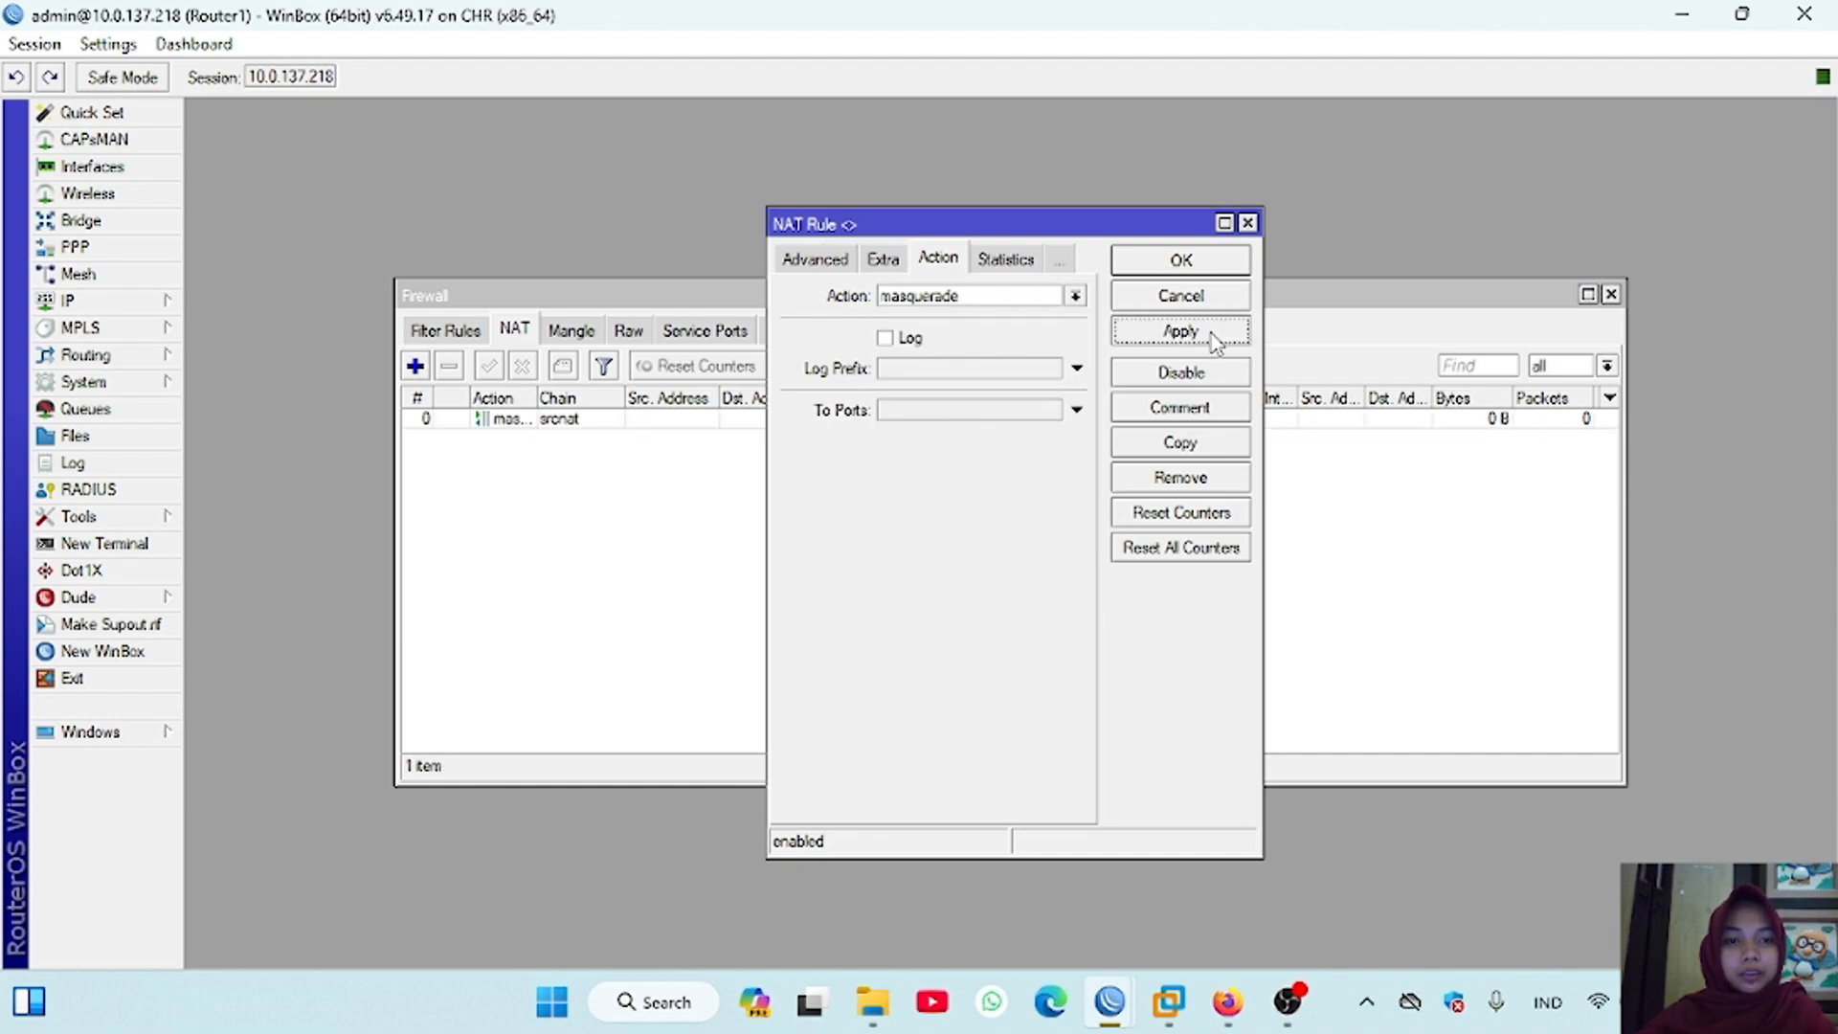
click(1181, 261)
Step: Switch to the Router4 session and ping 8.8.8.8 from a new terminal, skipping the password change
mouse_move(1110, 1001)
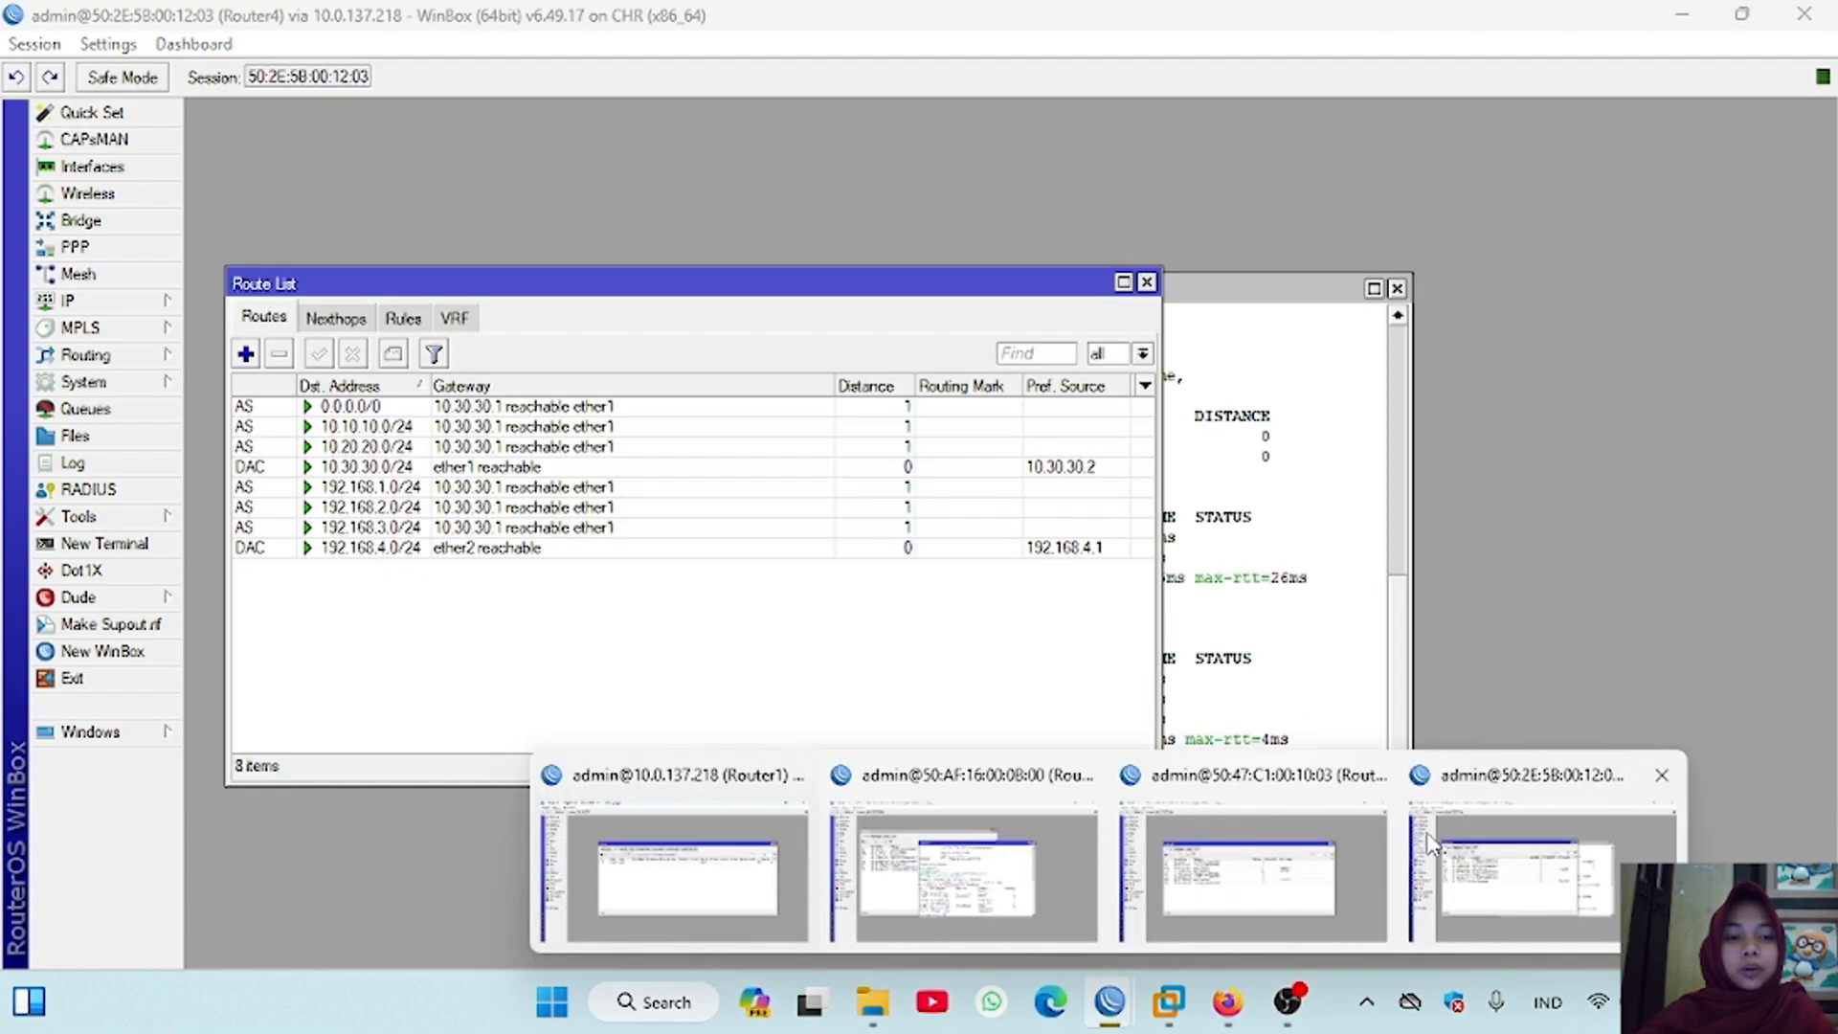
click(1496, 862)
click(96, 543)
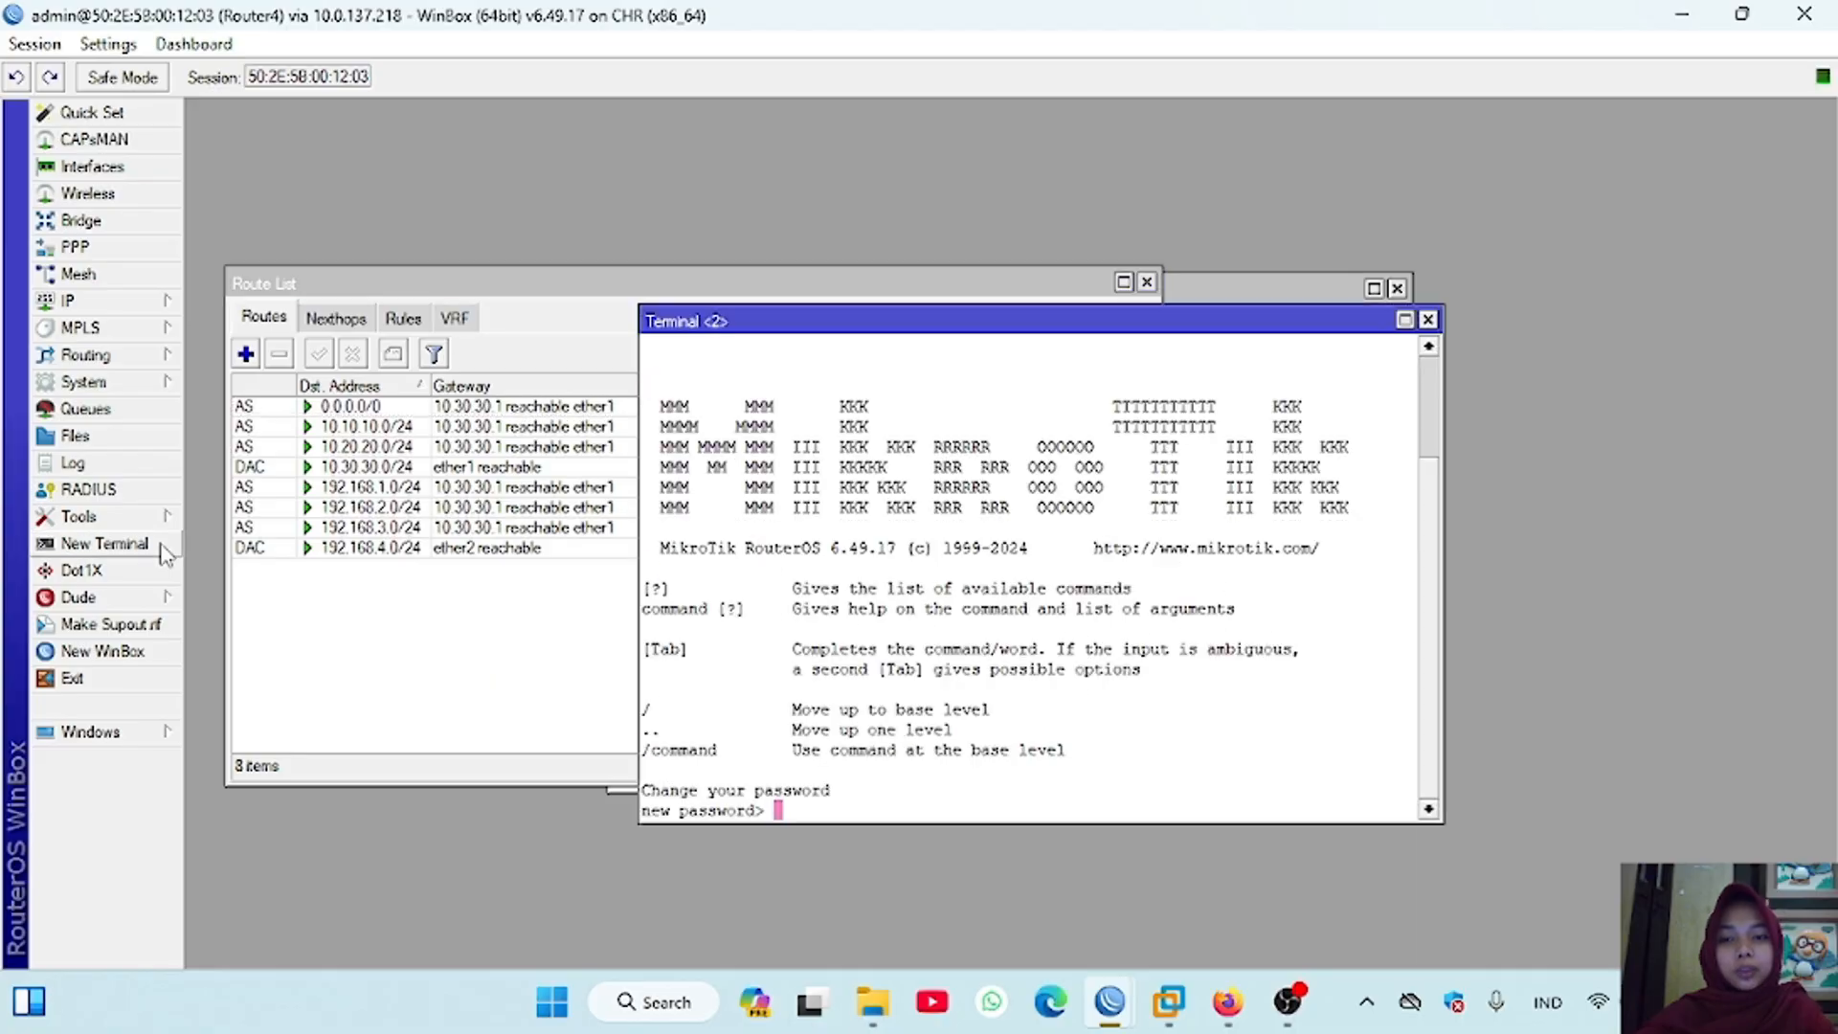
key(Return)
key(Return)
text(pin)
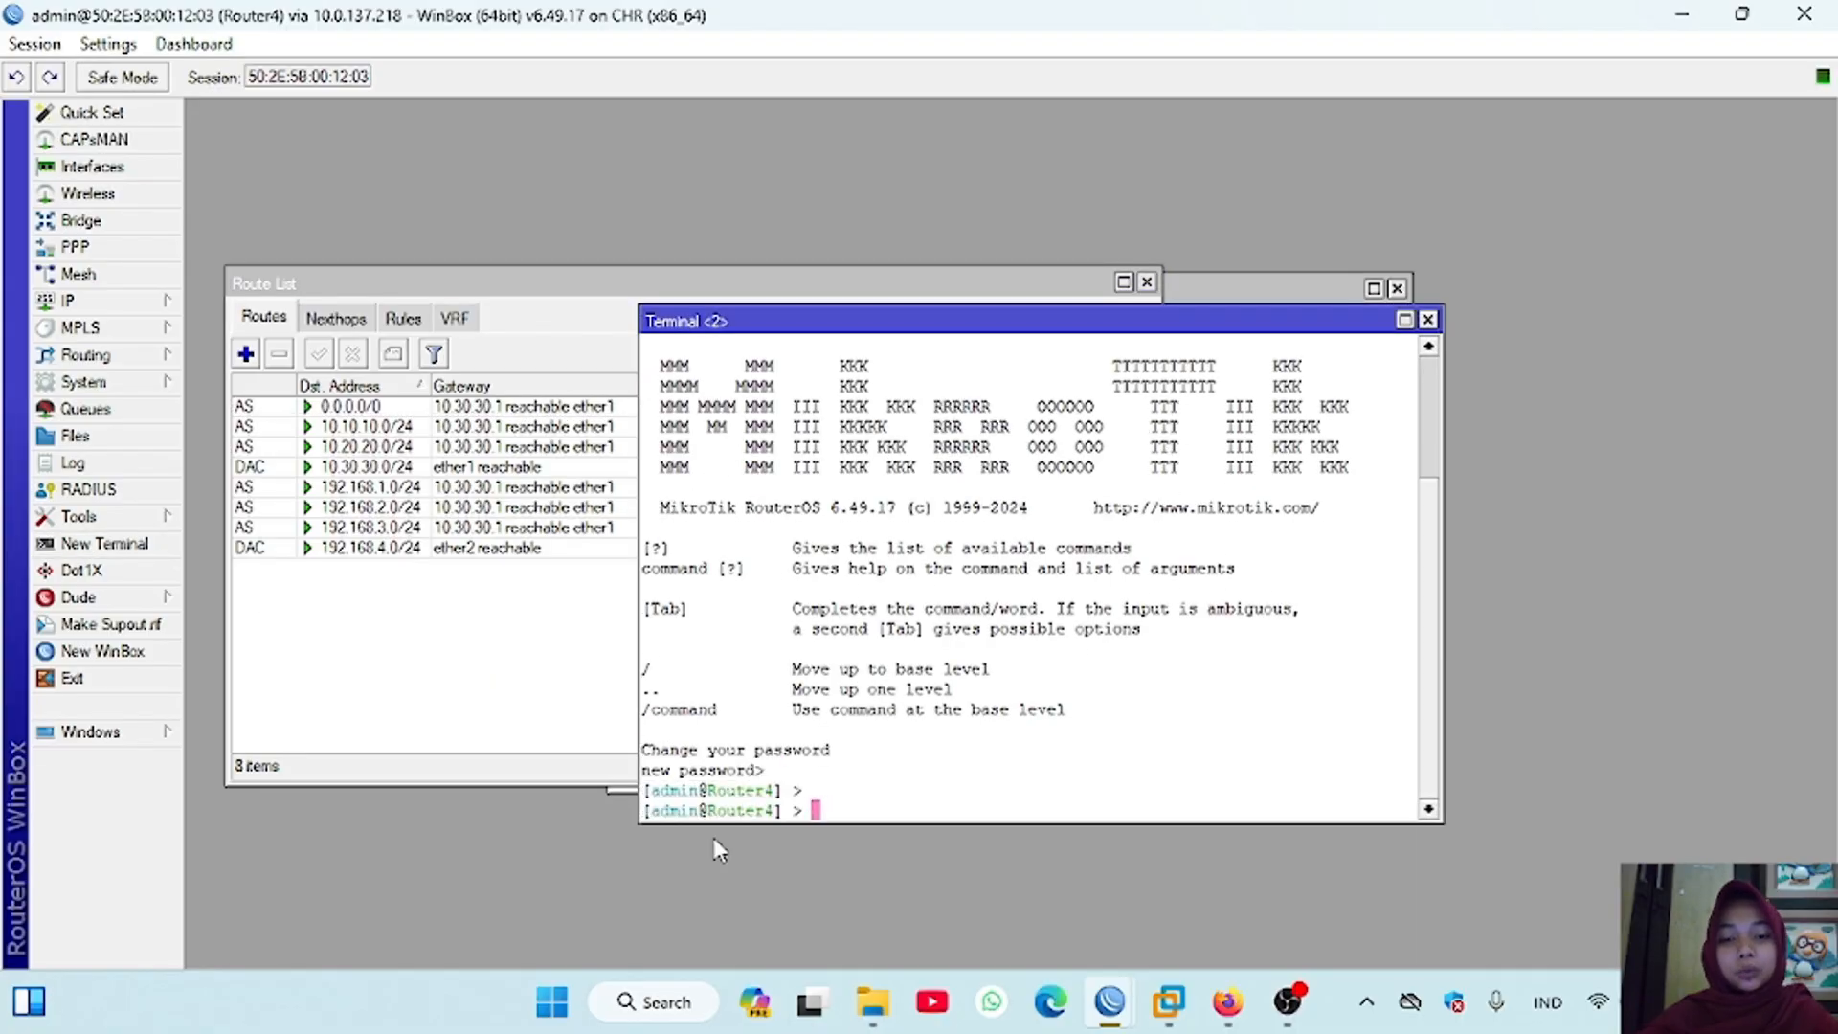
text(g 8.8.8.8)
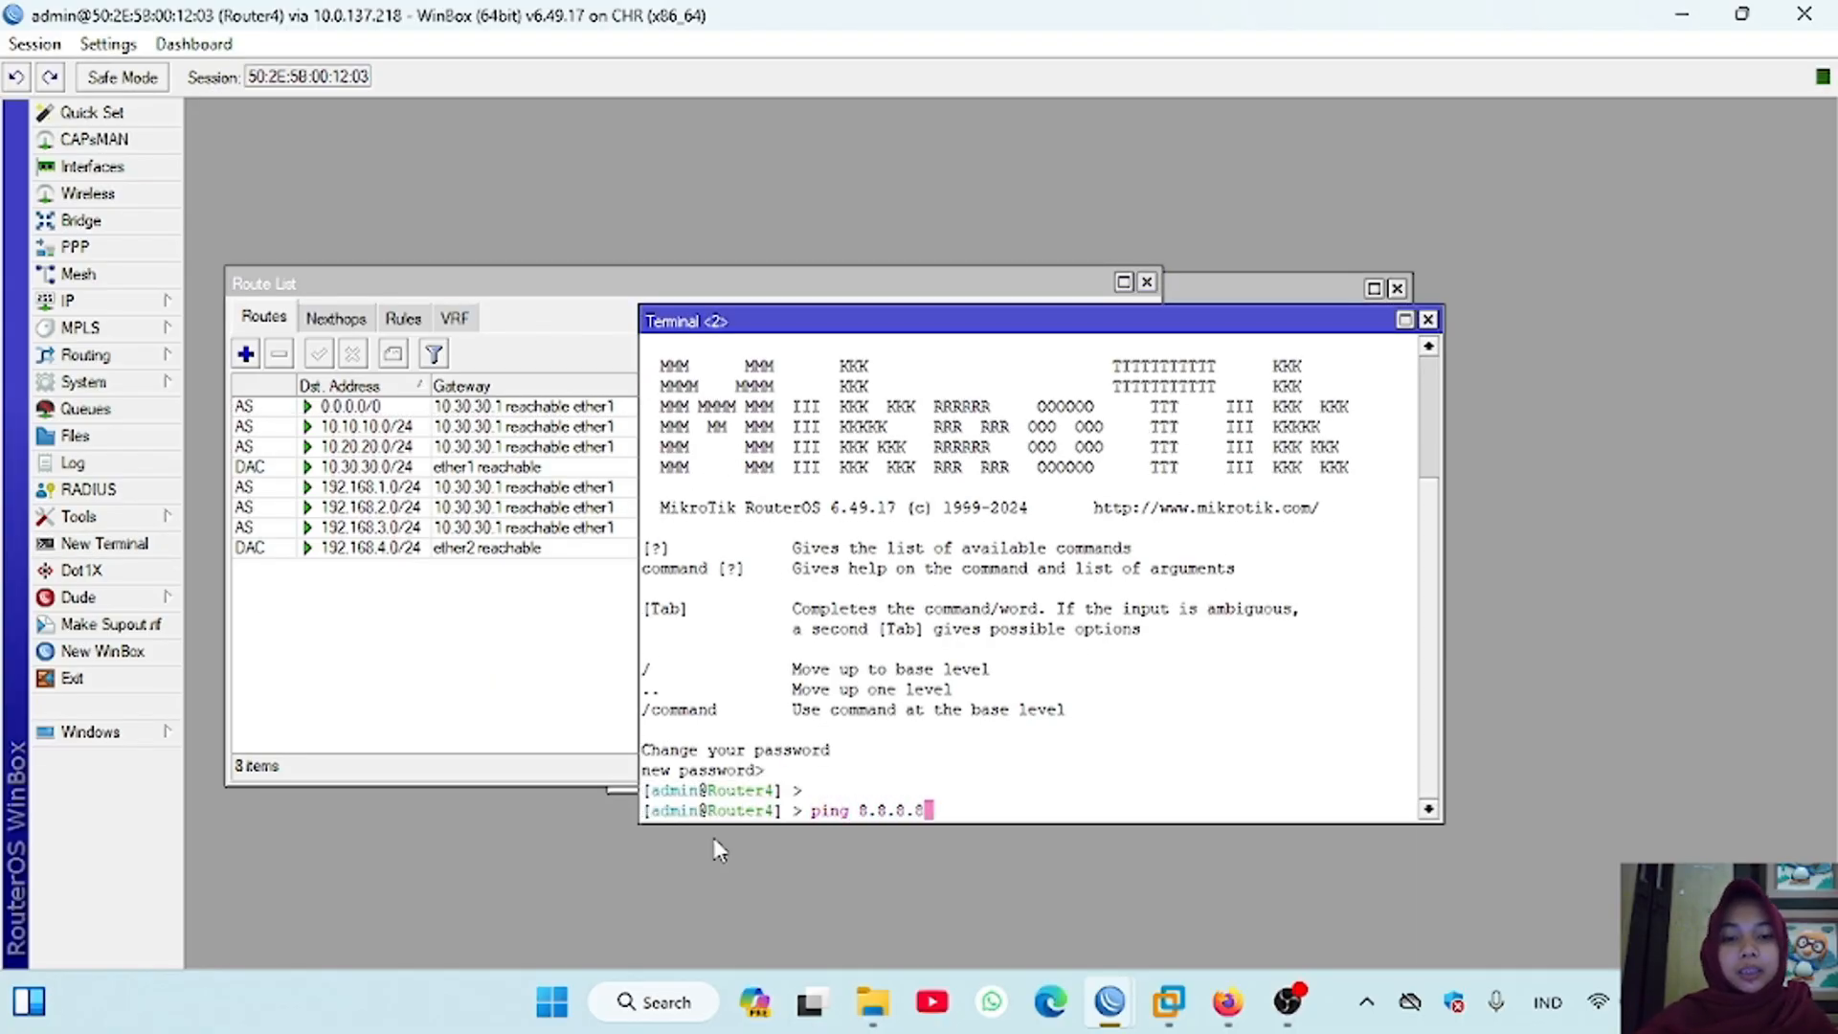
key(Return)
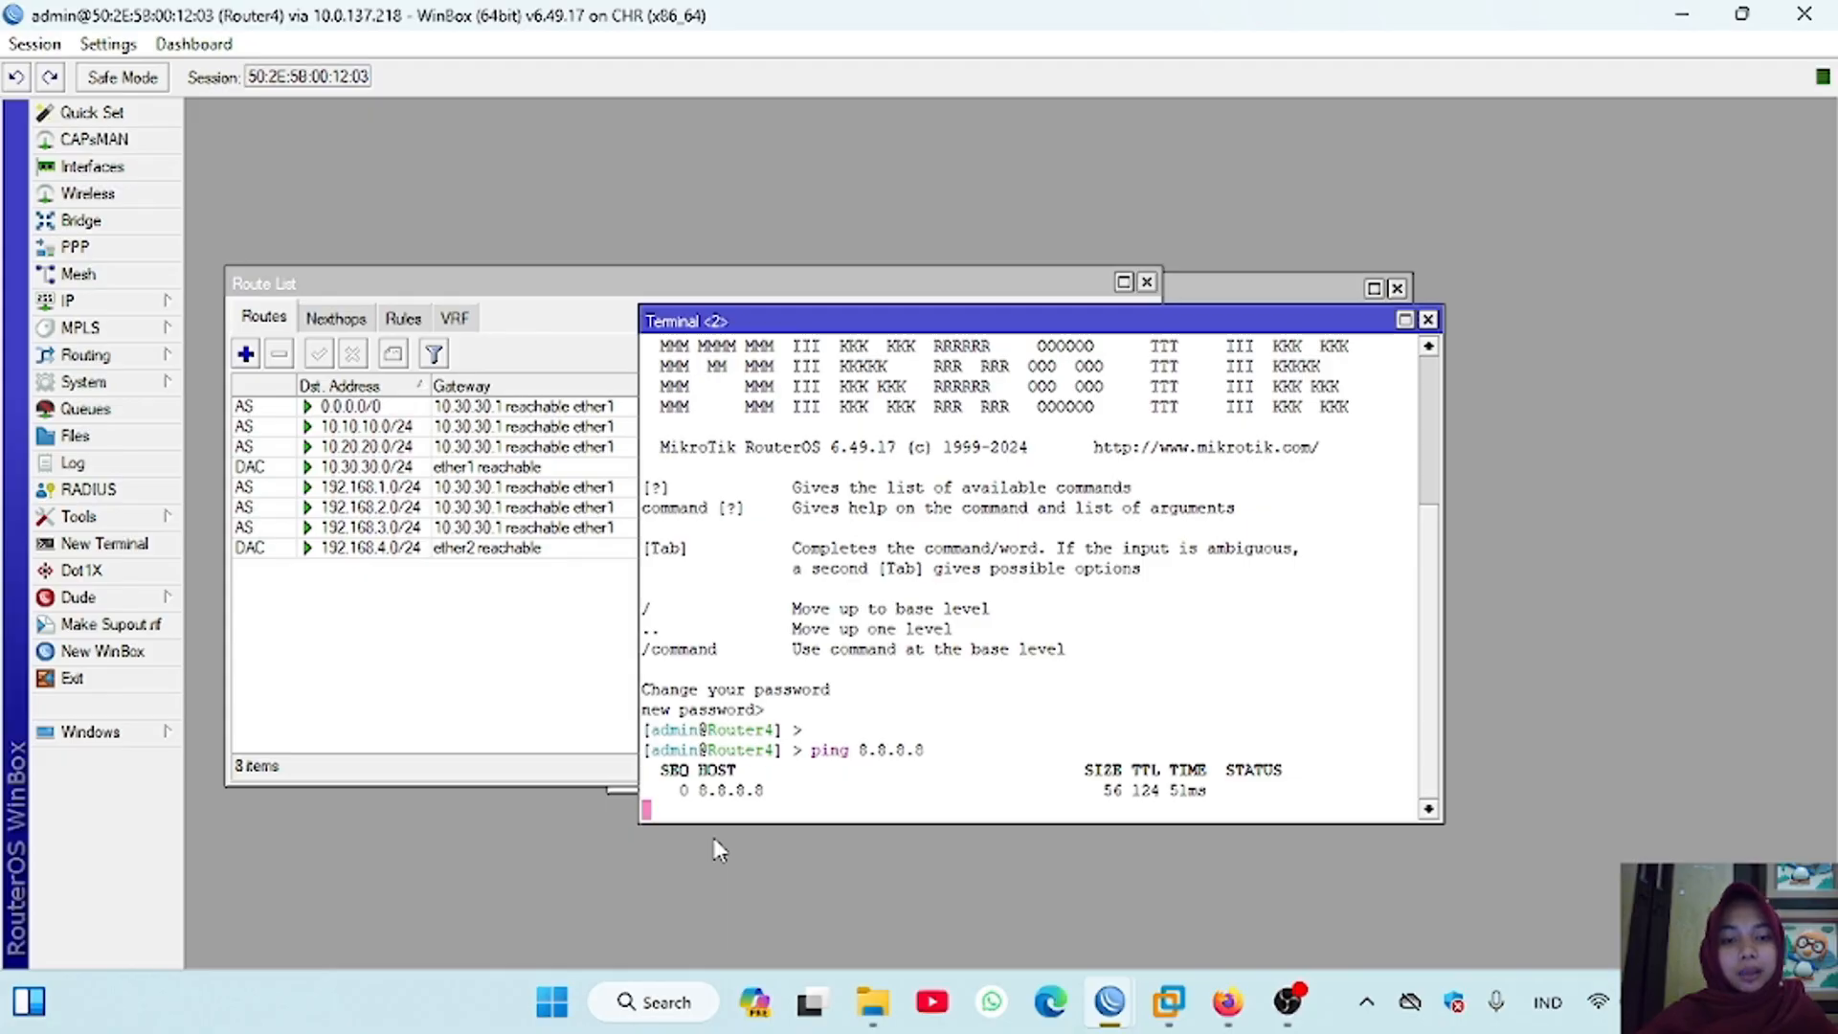
key(ctrl+c)
key(Return)
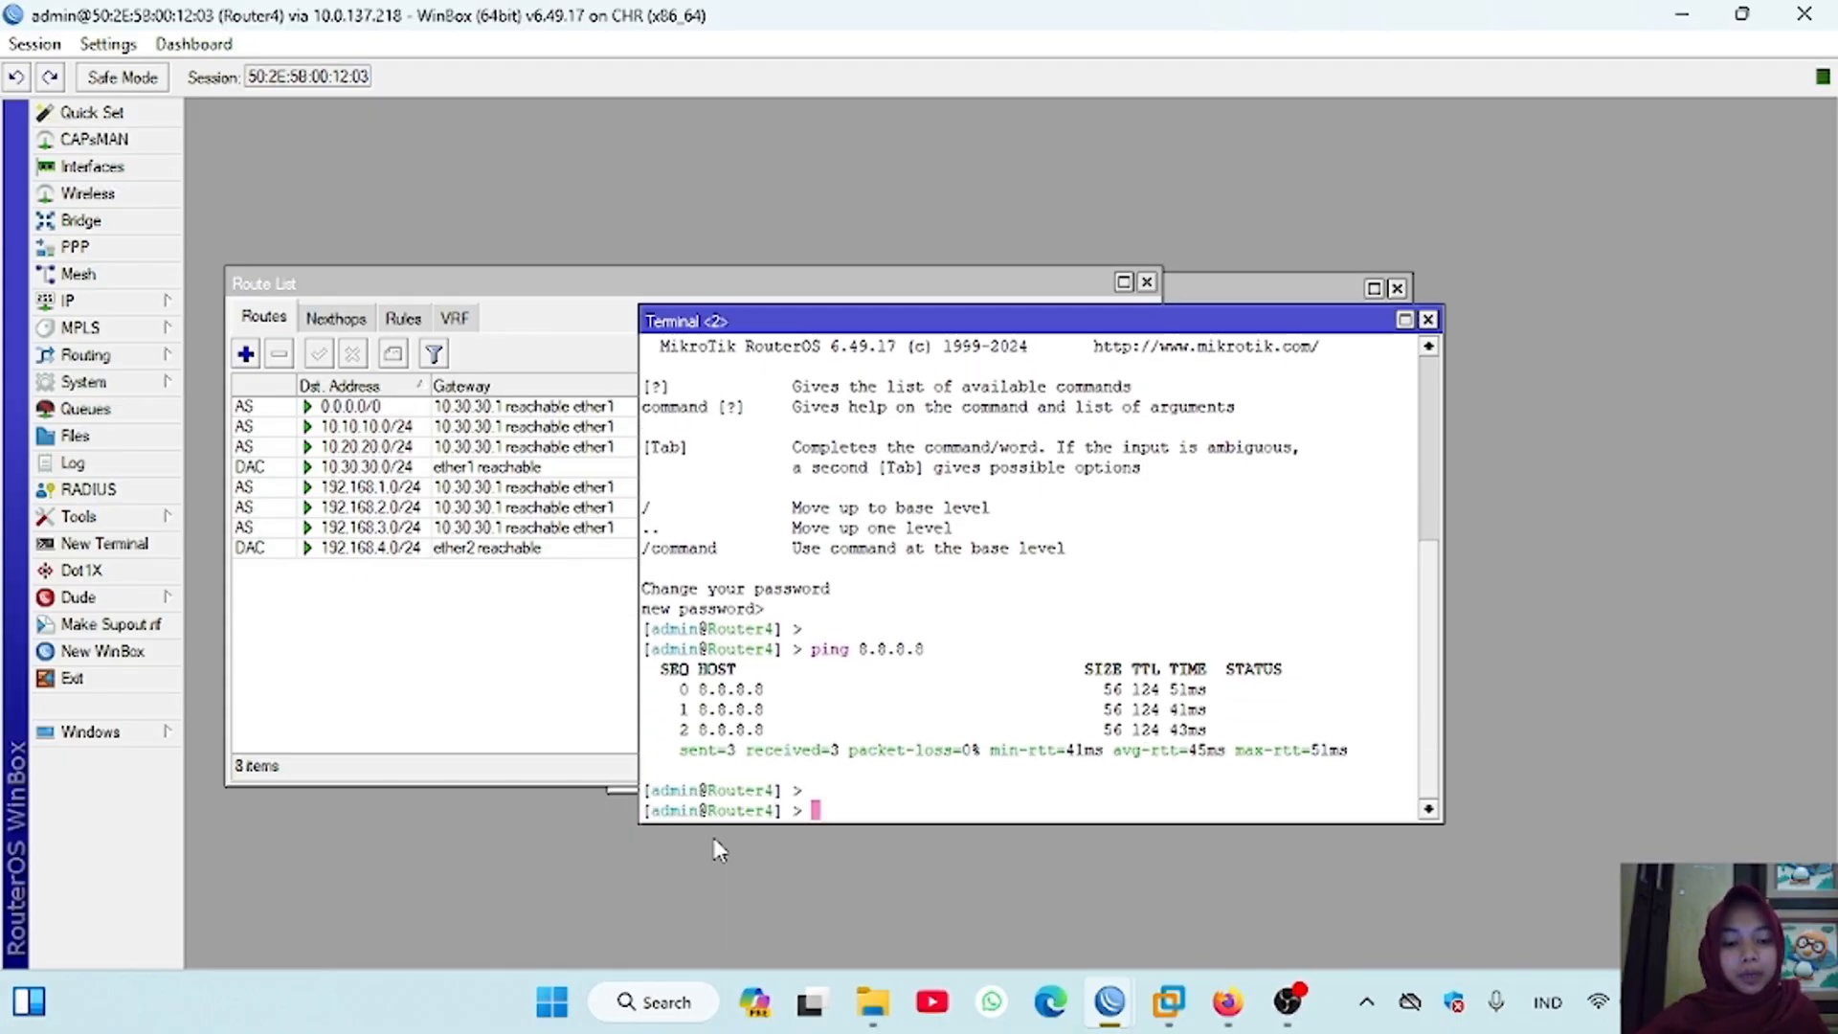
Step: Ping 1.1.1.1 and google.com from the Router4 terminal
text(ping 1.1.1.1)
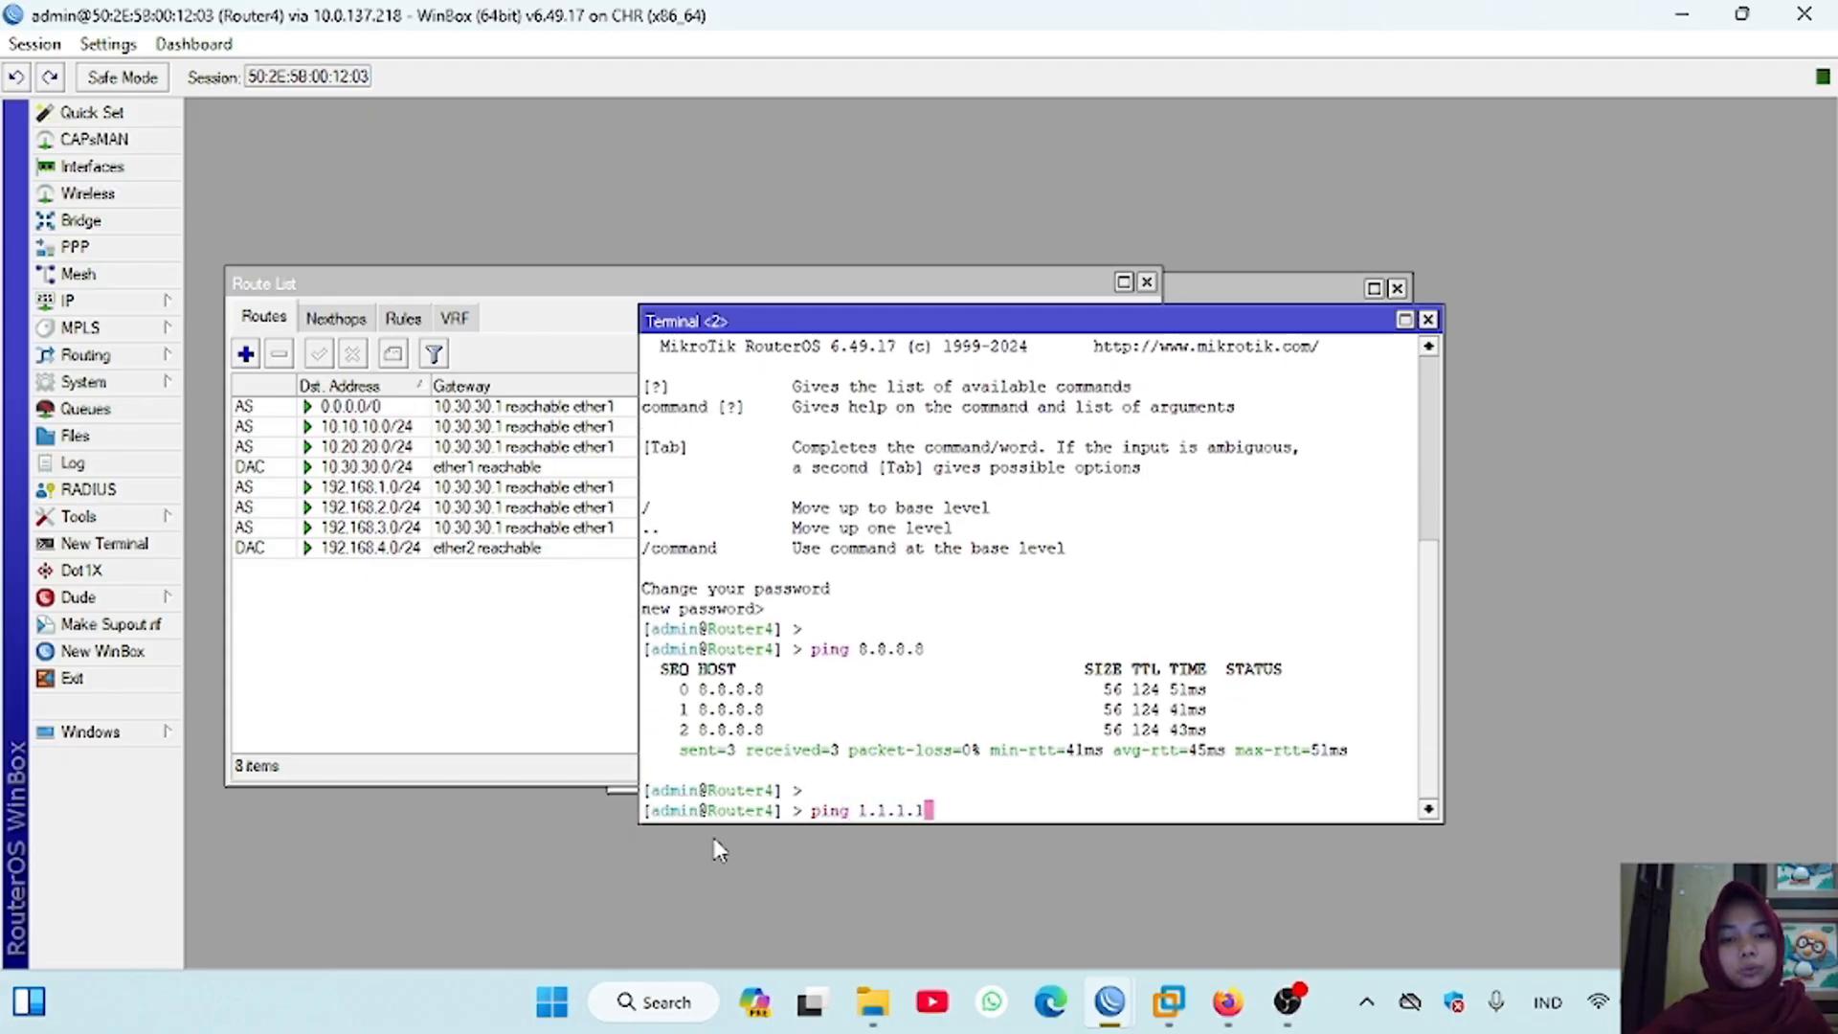
key(Return)
key(ctrl+c)
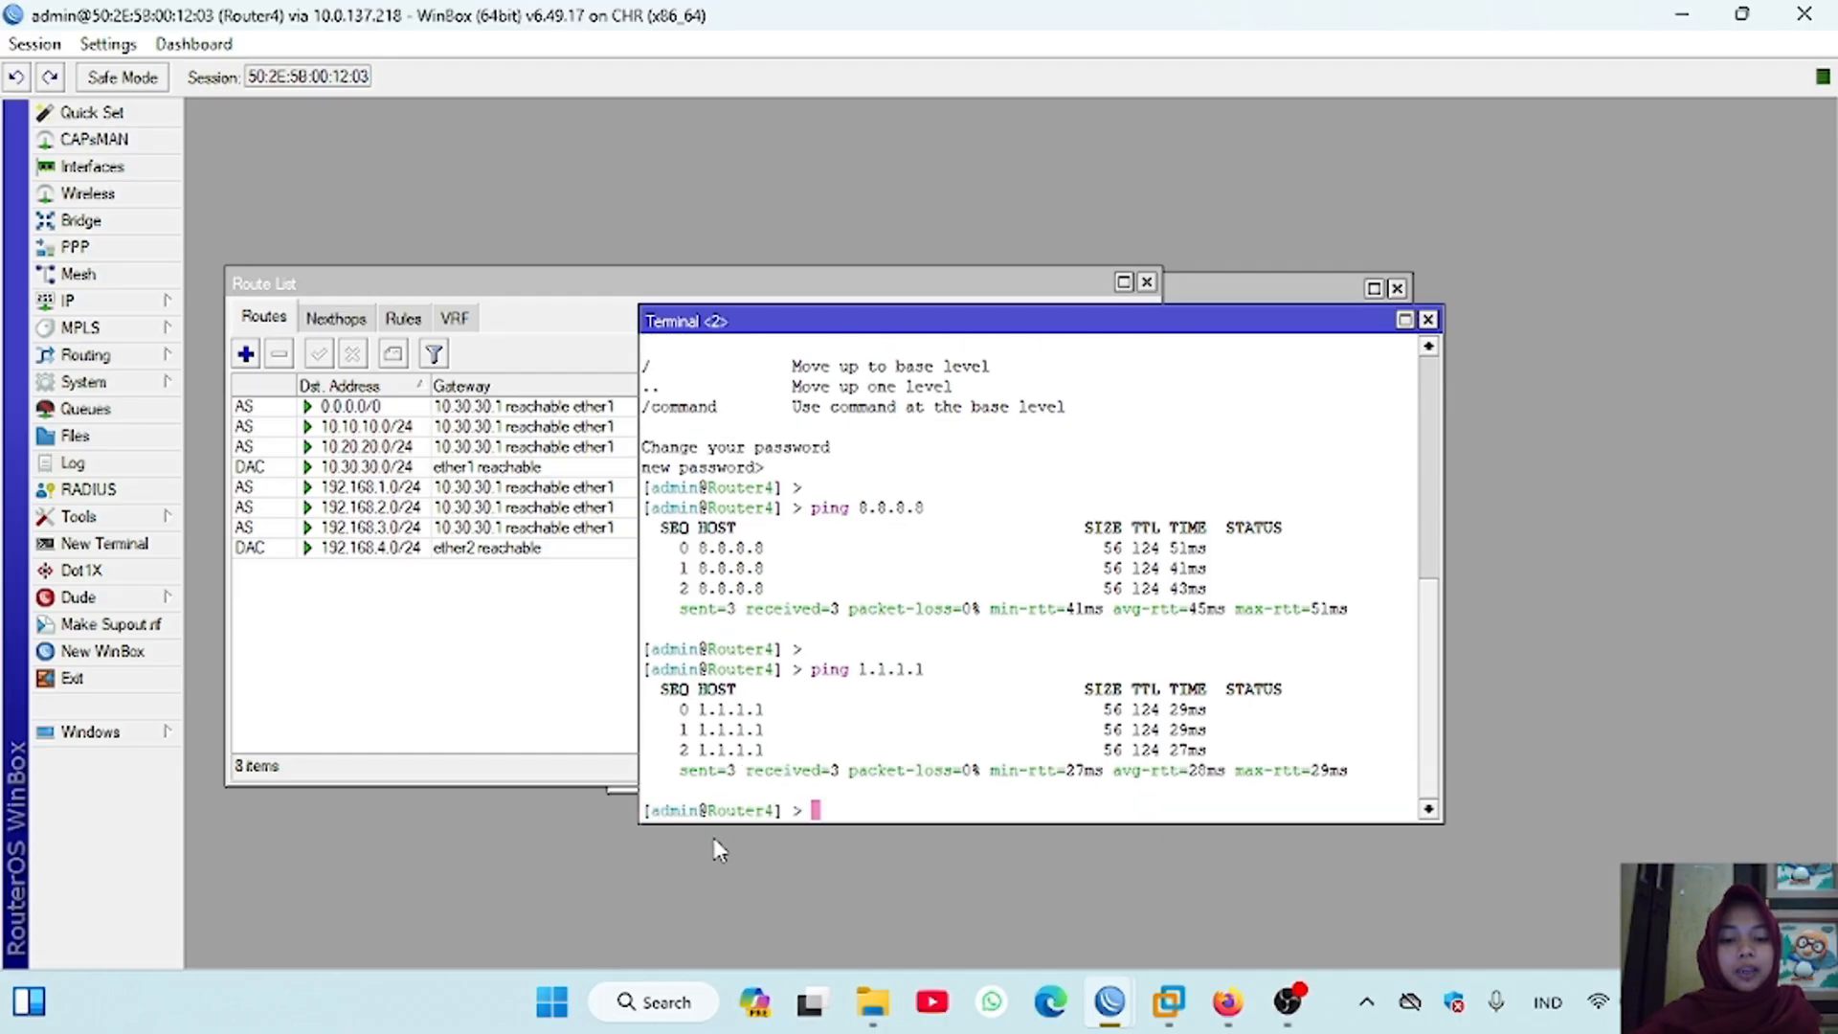
key(Return)
text(ping)
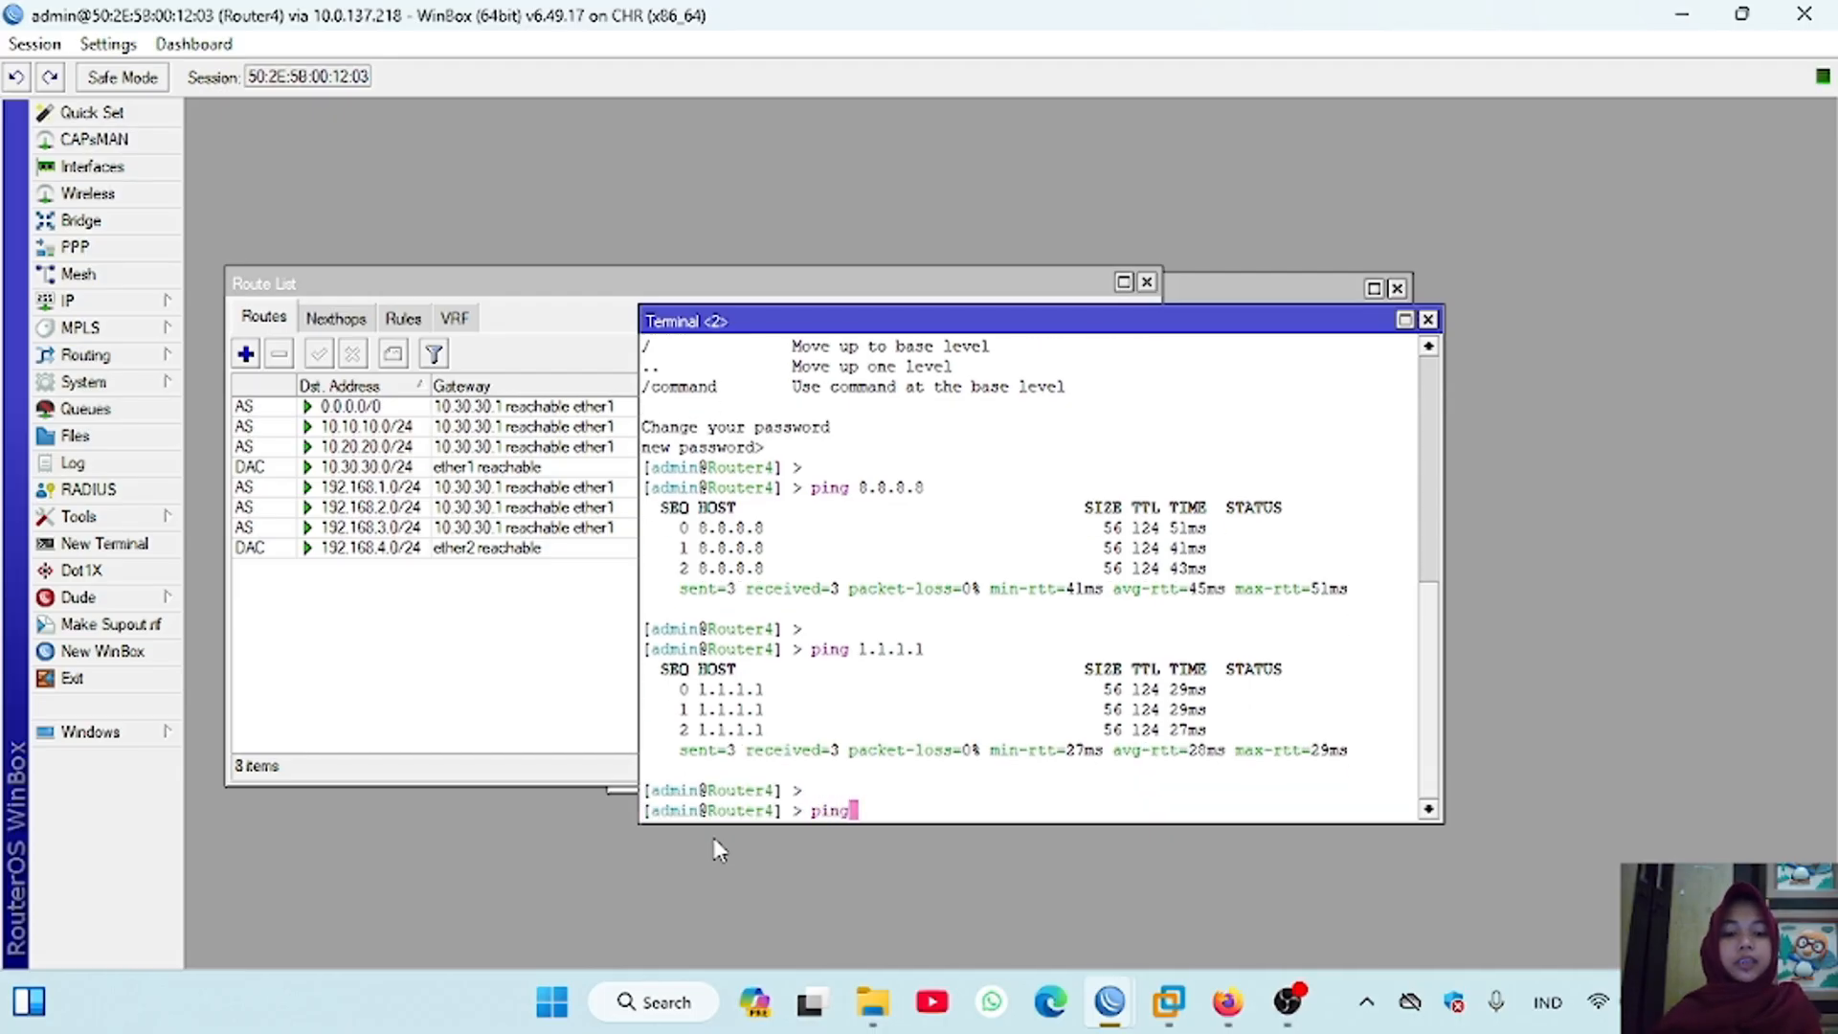
text( google.com)
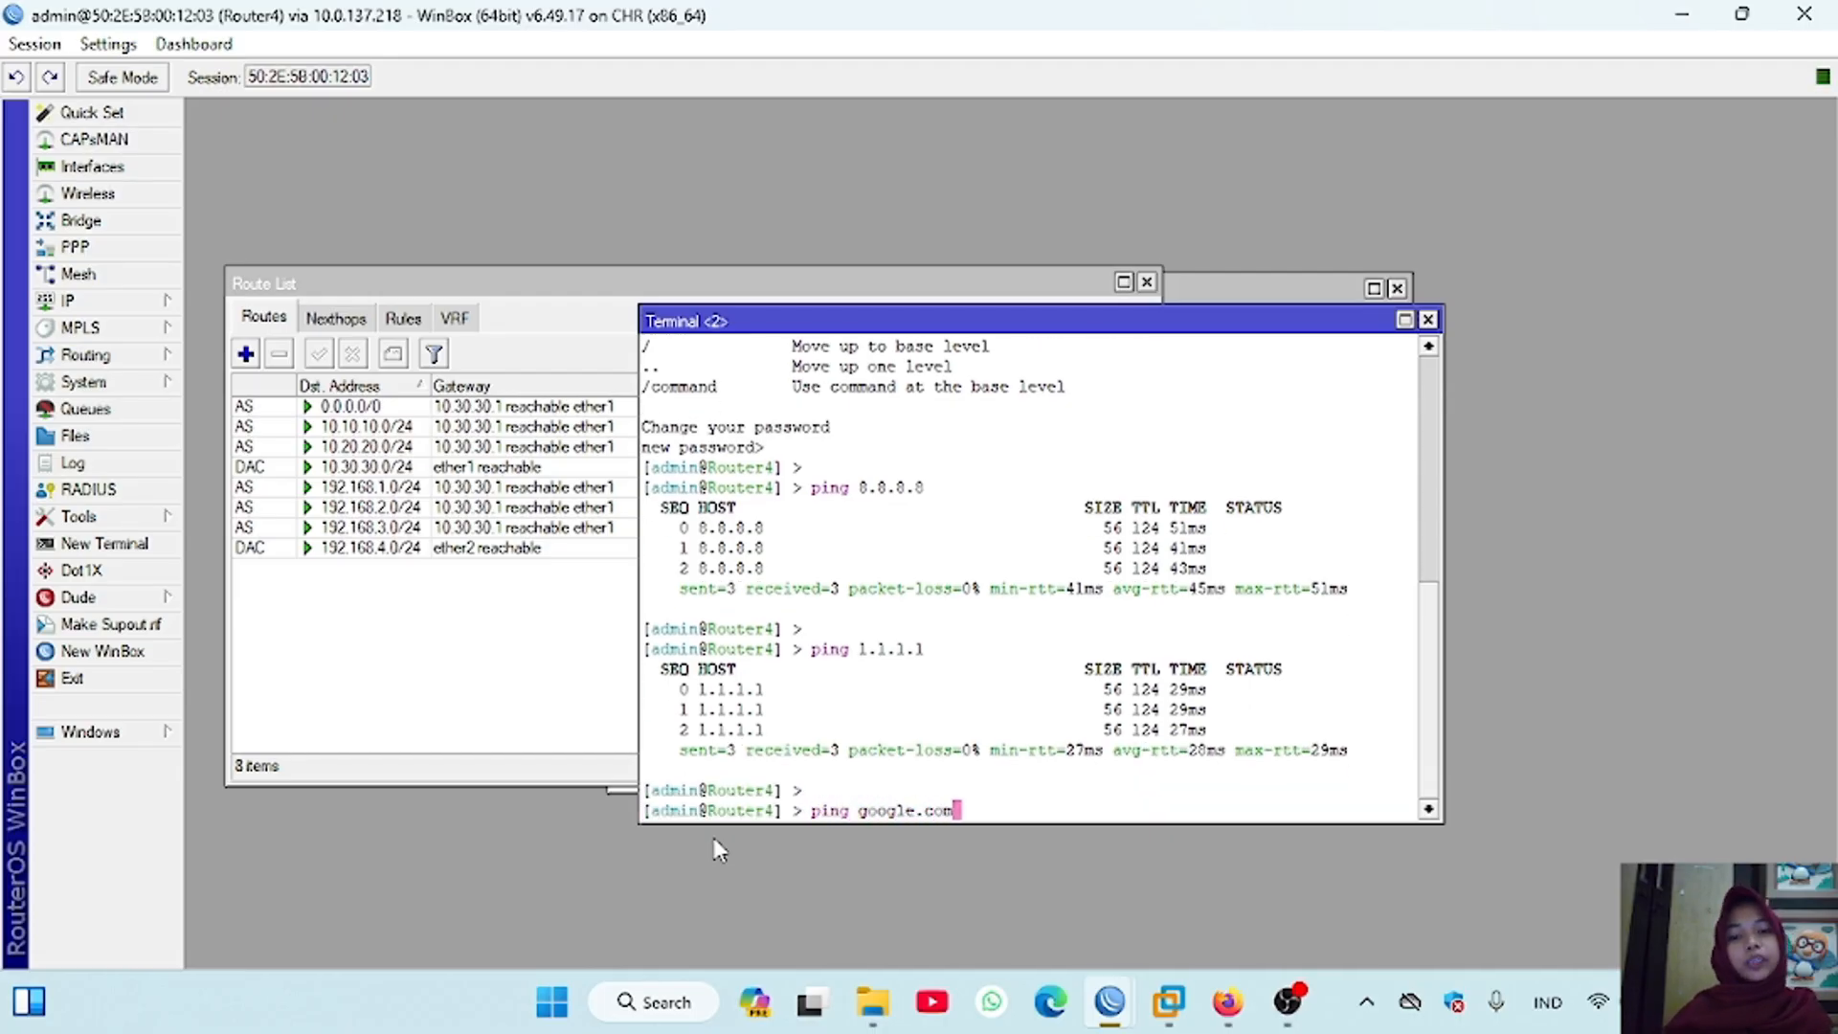
key(Return)
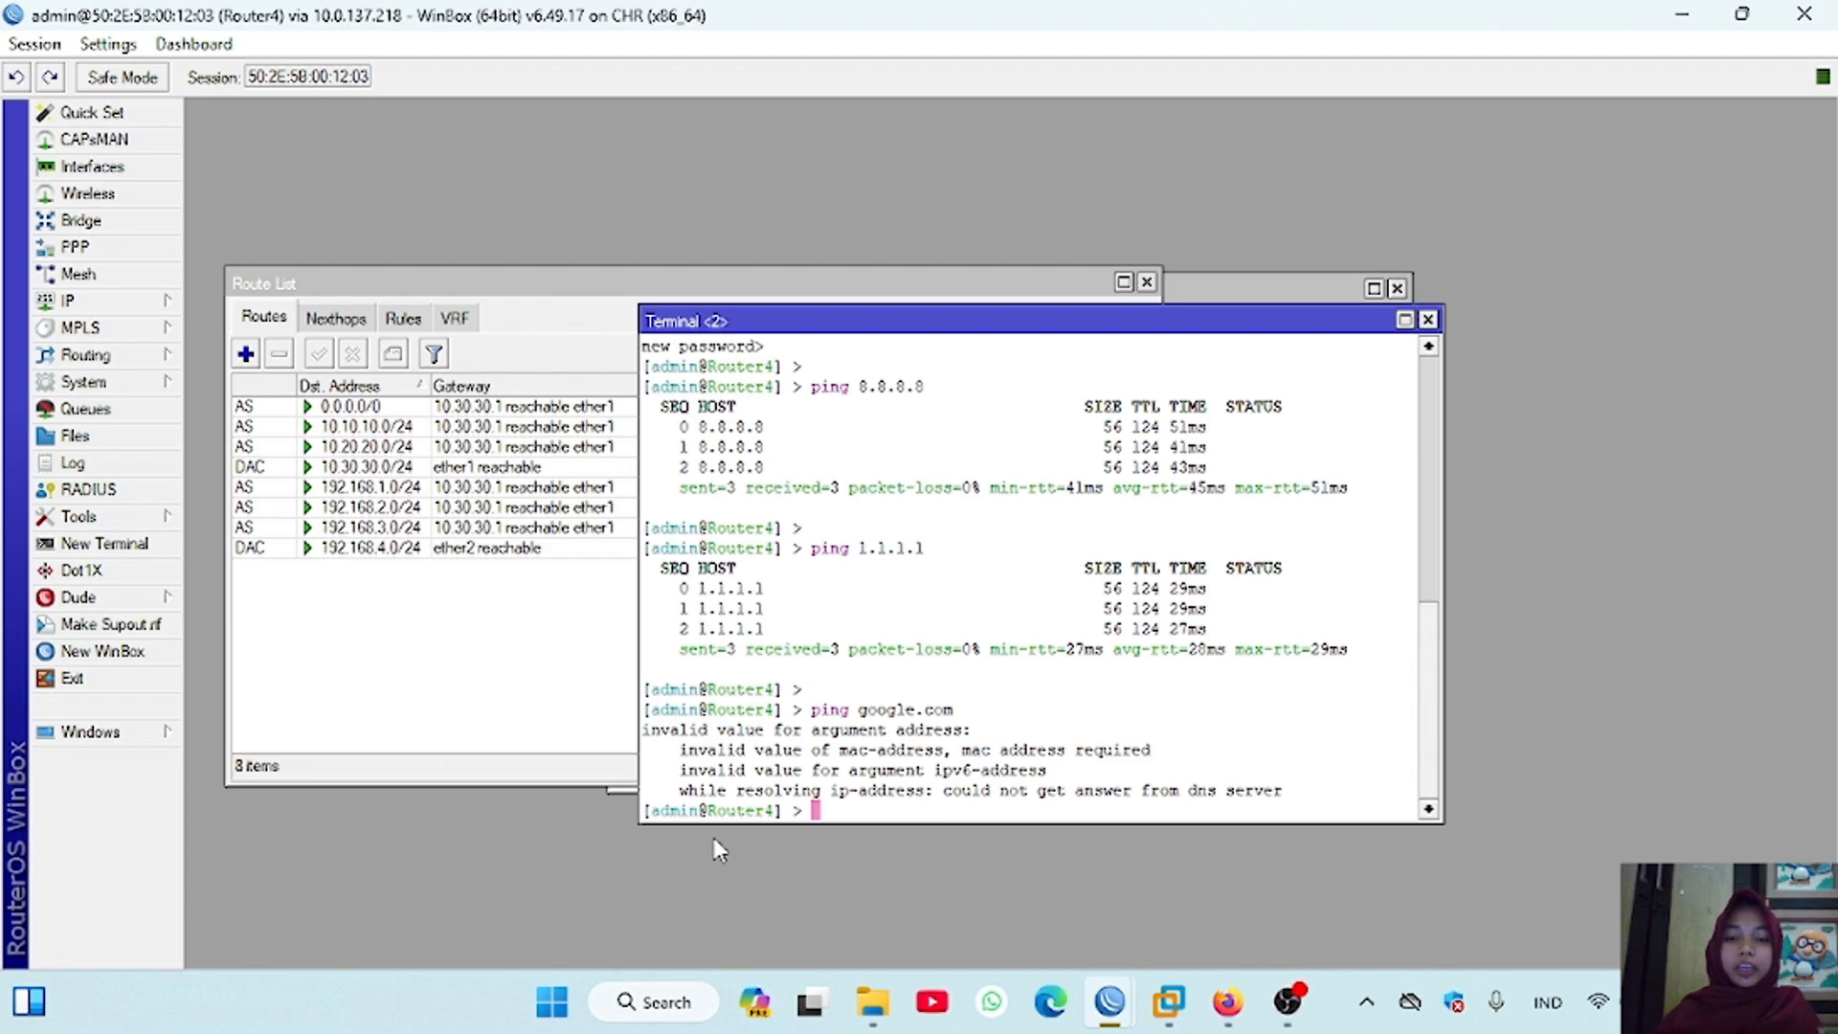
Step: Print Router4's DNS settings in the terminal and set its DNS server to 8.8.8.8
key(Return)
text(ip dns print)
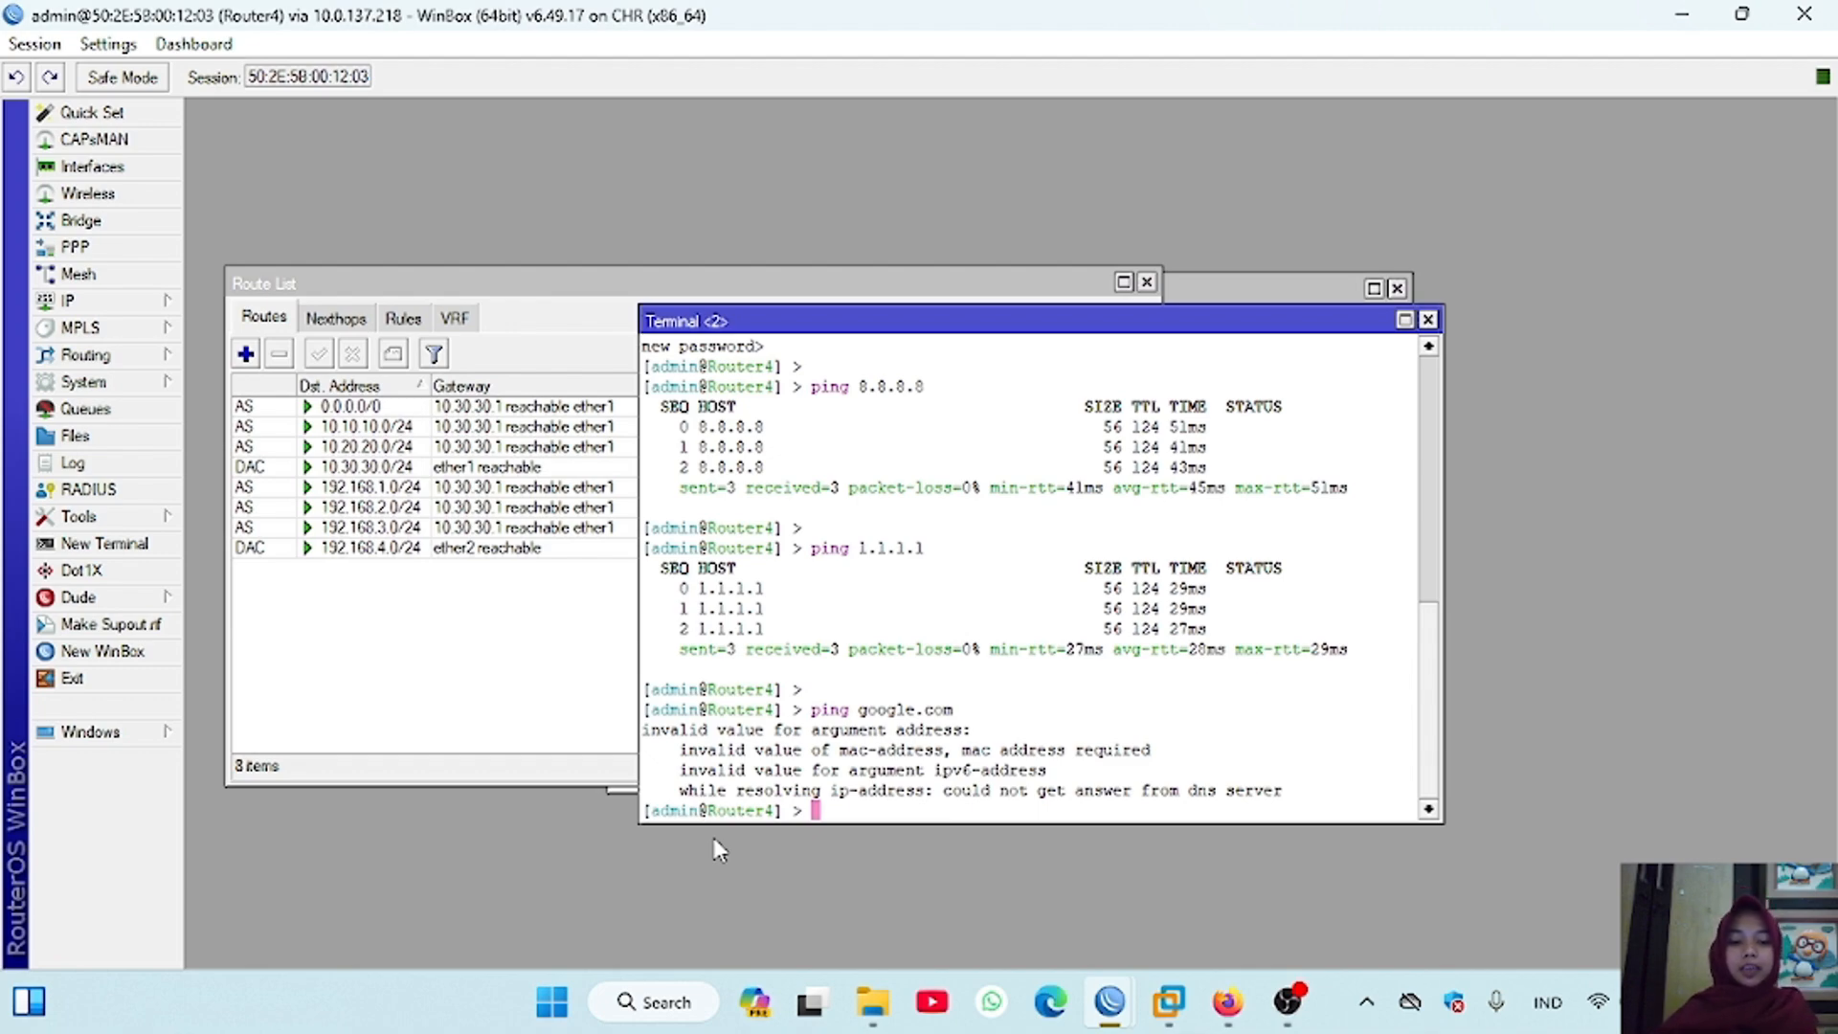
key(Return)
key(Return)
text(ip ns)
key(BackSpace)
key(BackSpace)
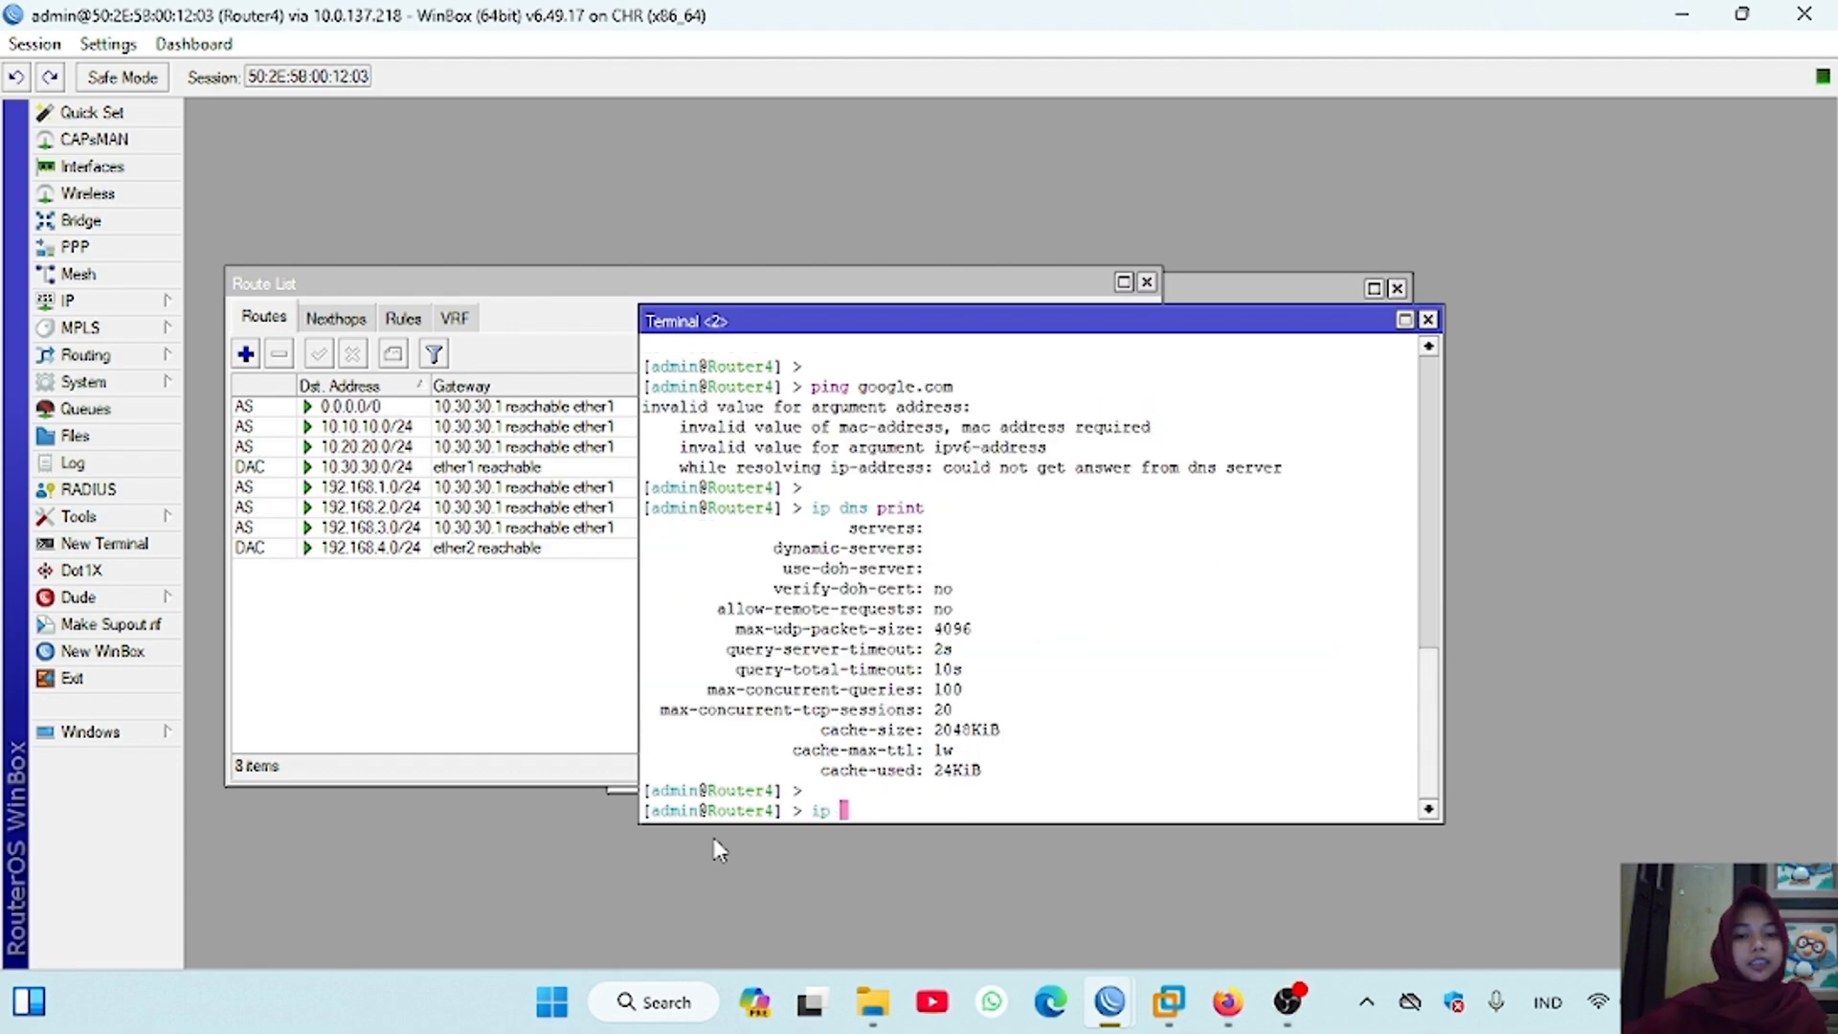
text(dns set servers)
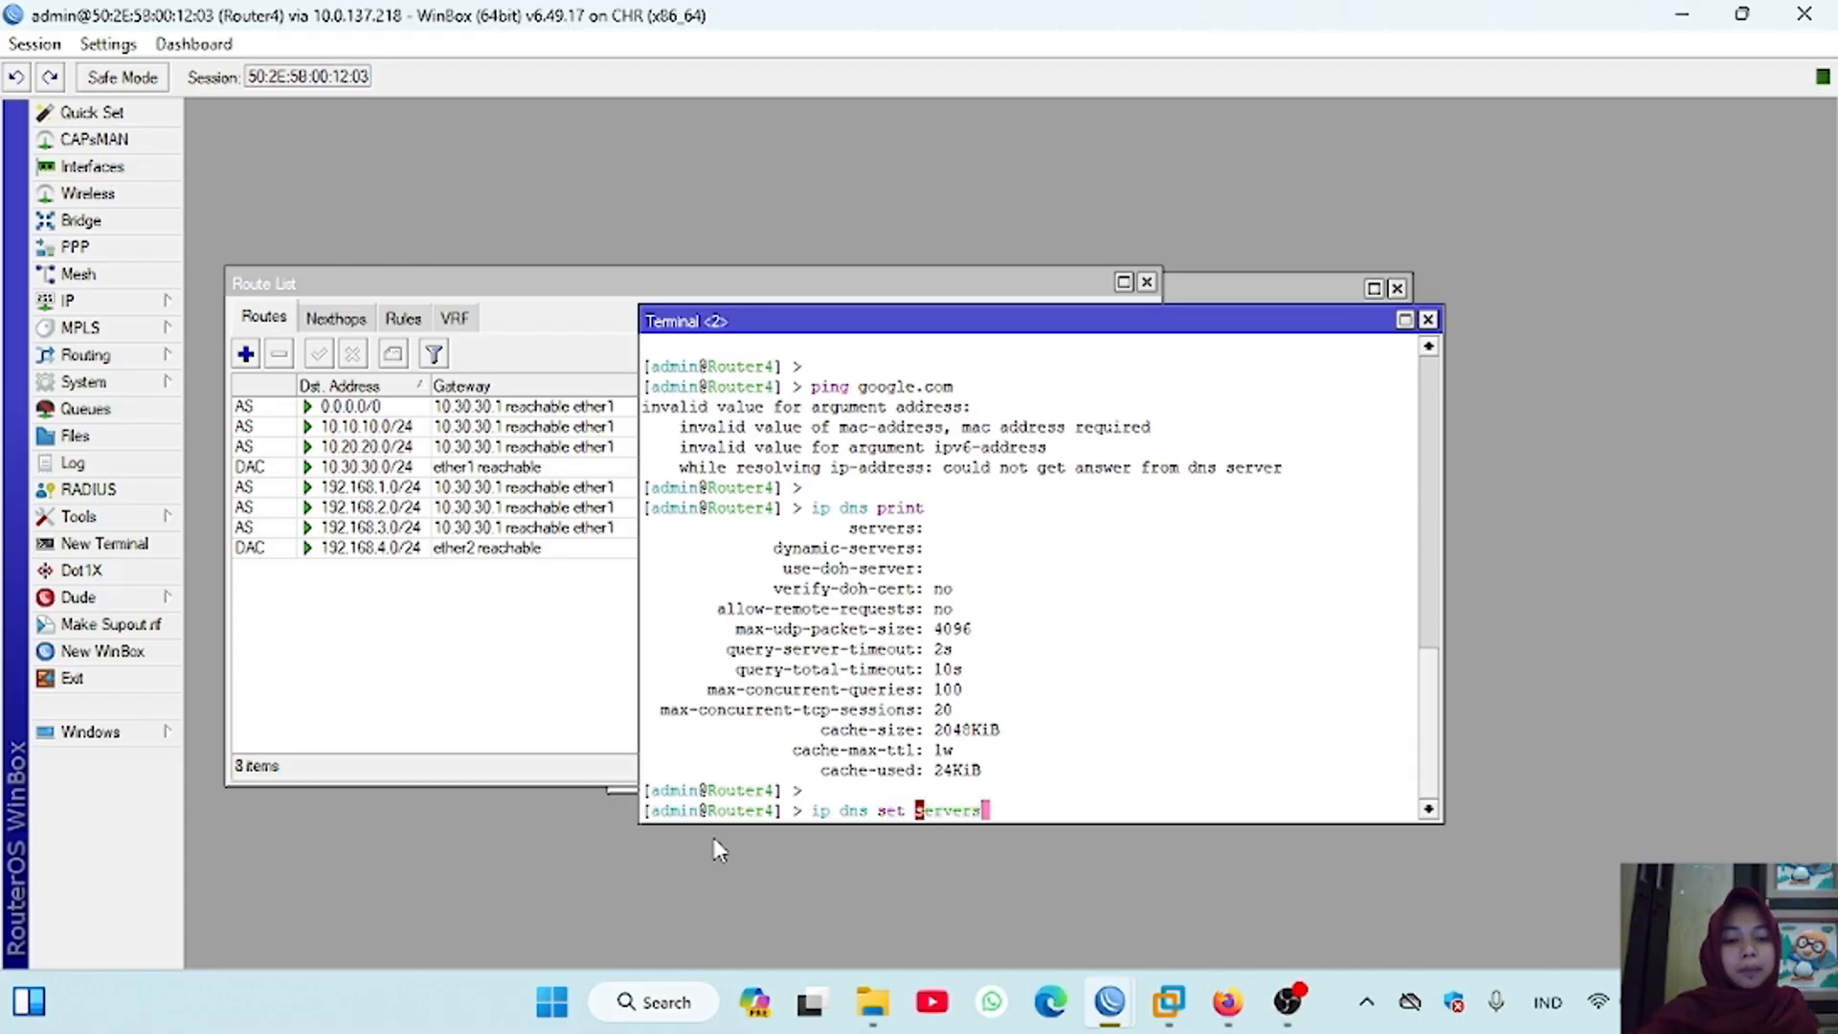
text(=8.8.8.8)
key(Return)
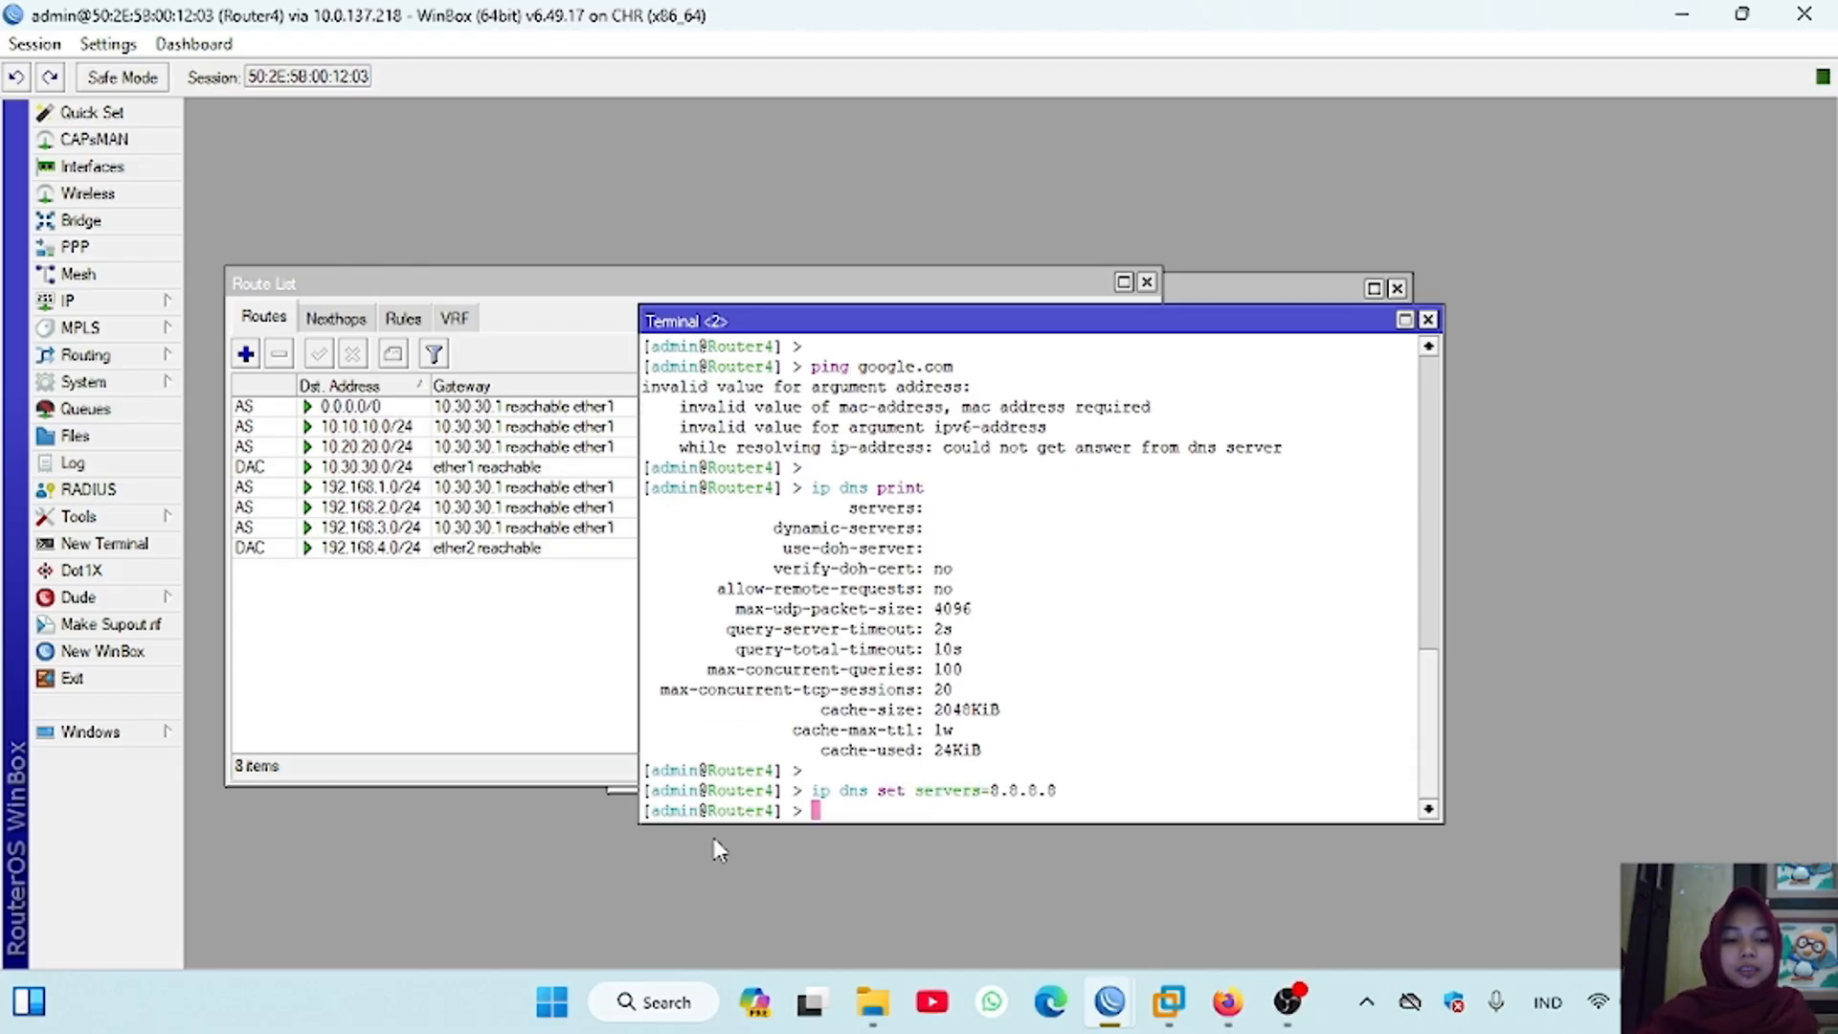
Step: Repeat the ping to google.com from Router4 and stop it after a few replies
key(Return)
key(Up)
key(Up)
key(Up)
key(Return)
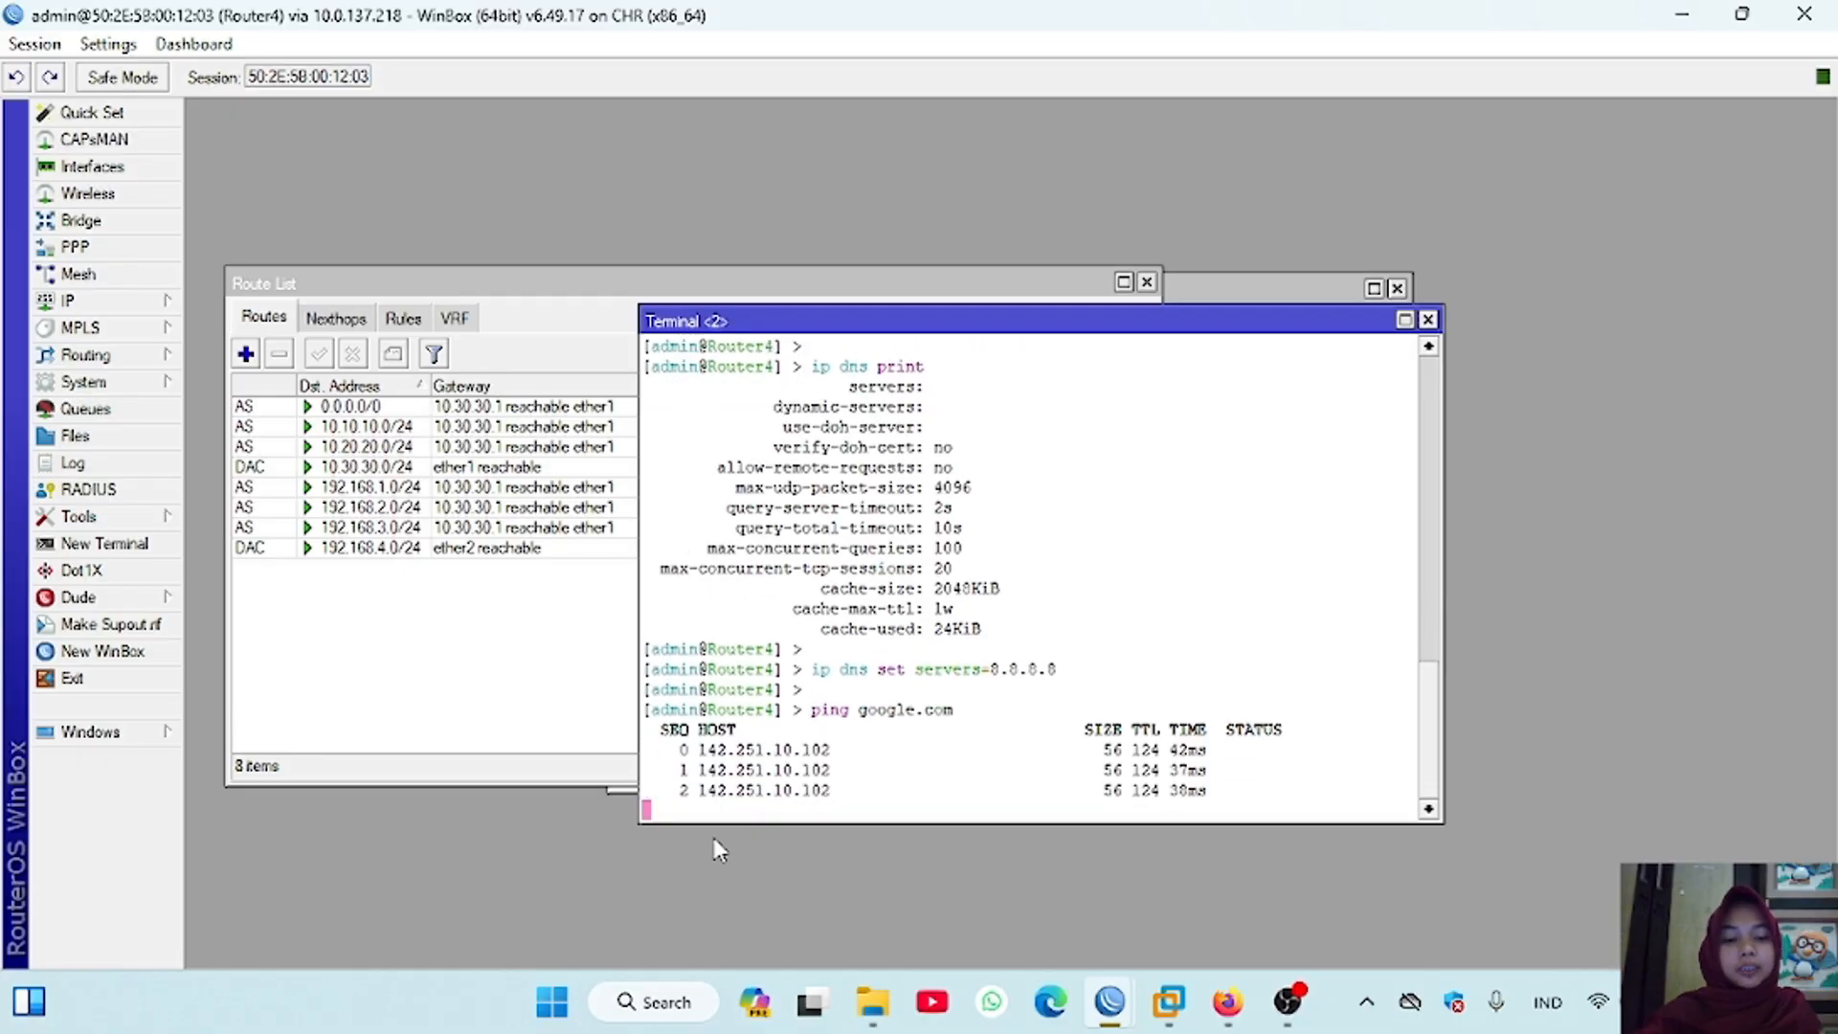
key(ctrl+c)
Step: Switch to the Router3 session and set its DNS server to 8.8.8.8 from a new terminal, skipping the password change
mouse_move(1116, 1006)
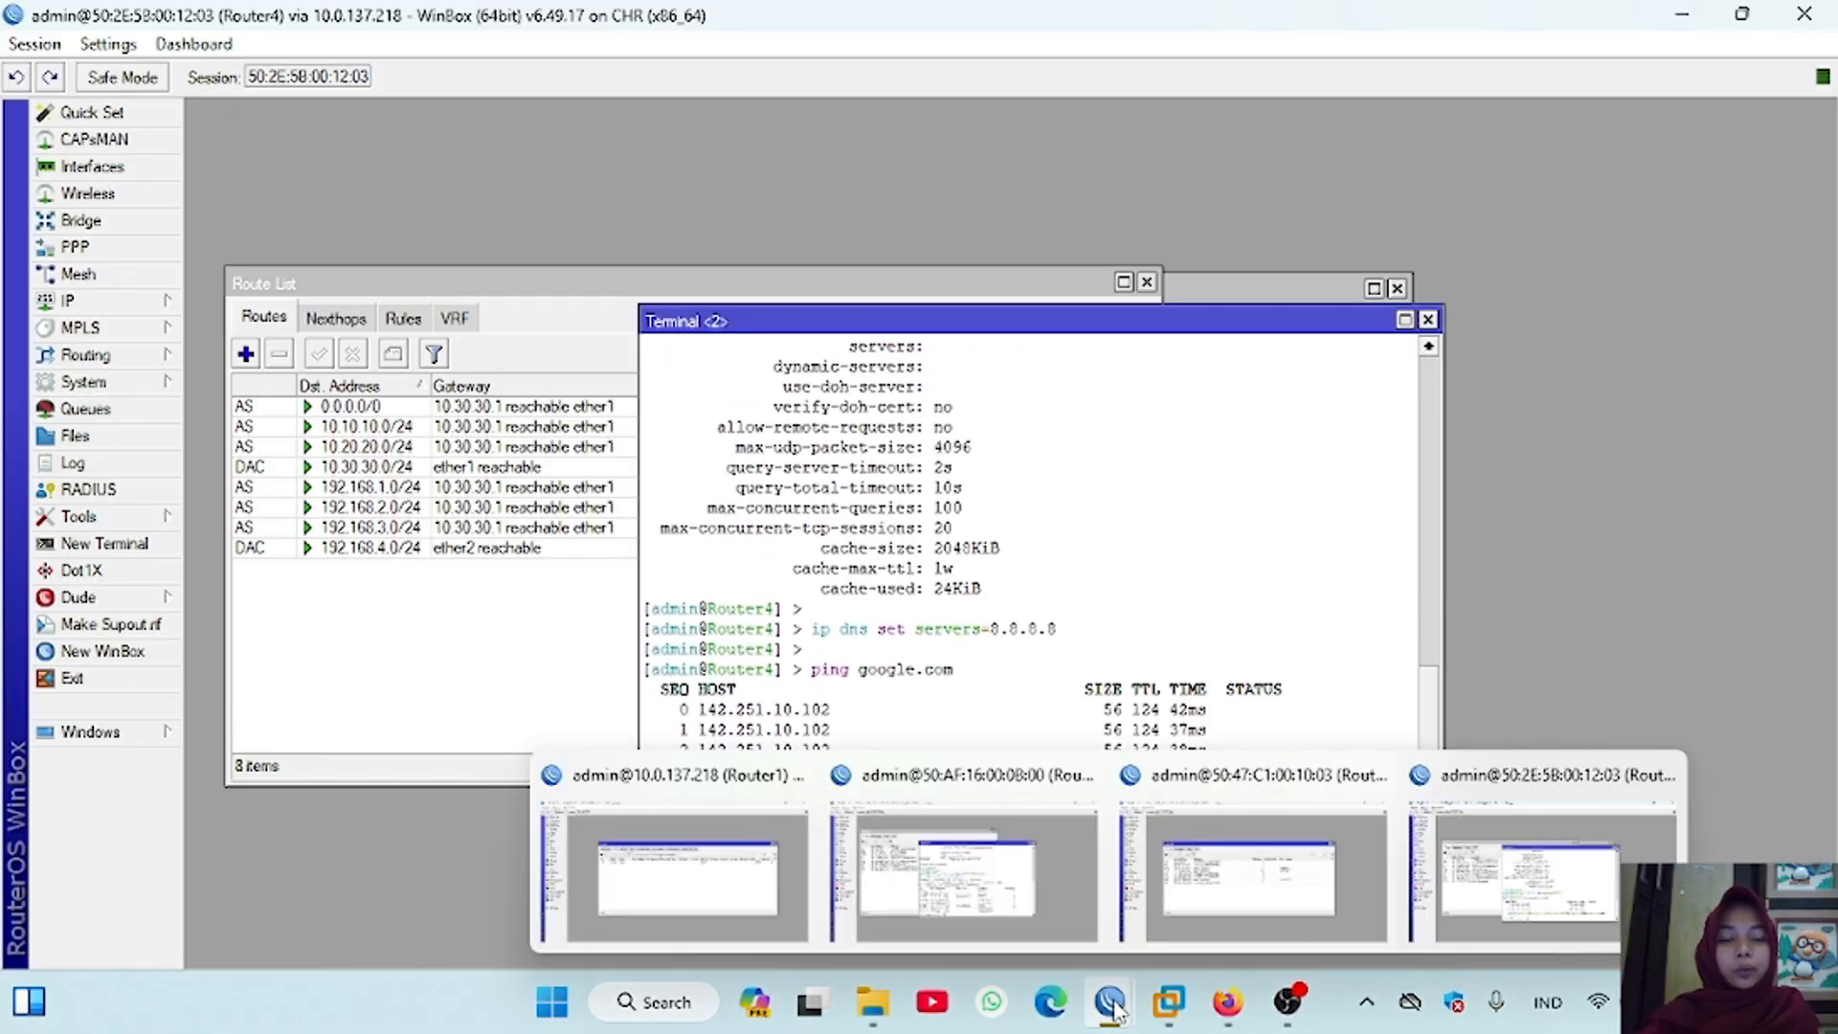
click(1294, 822)
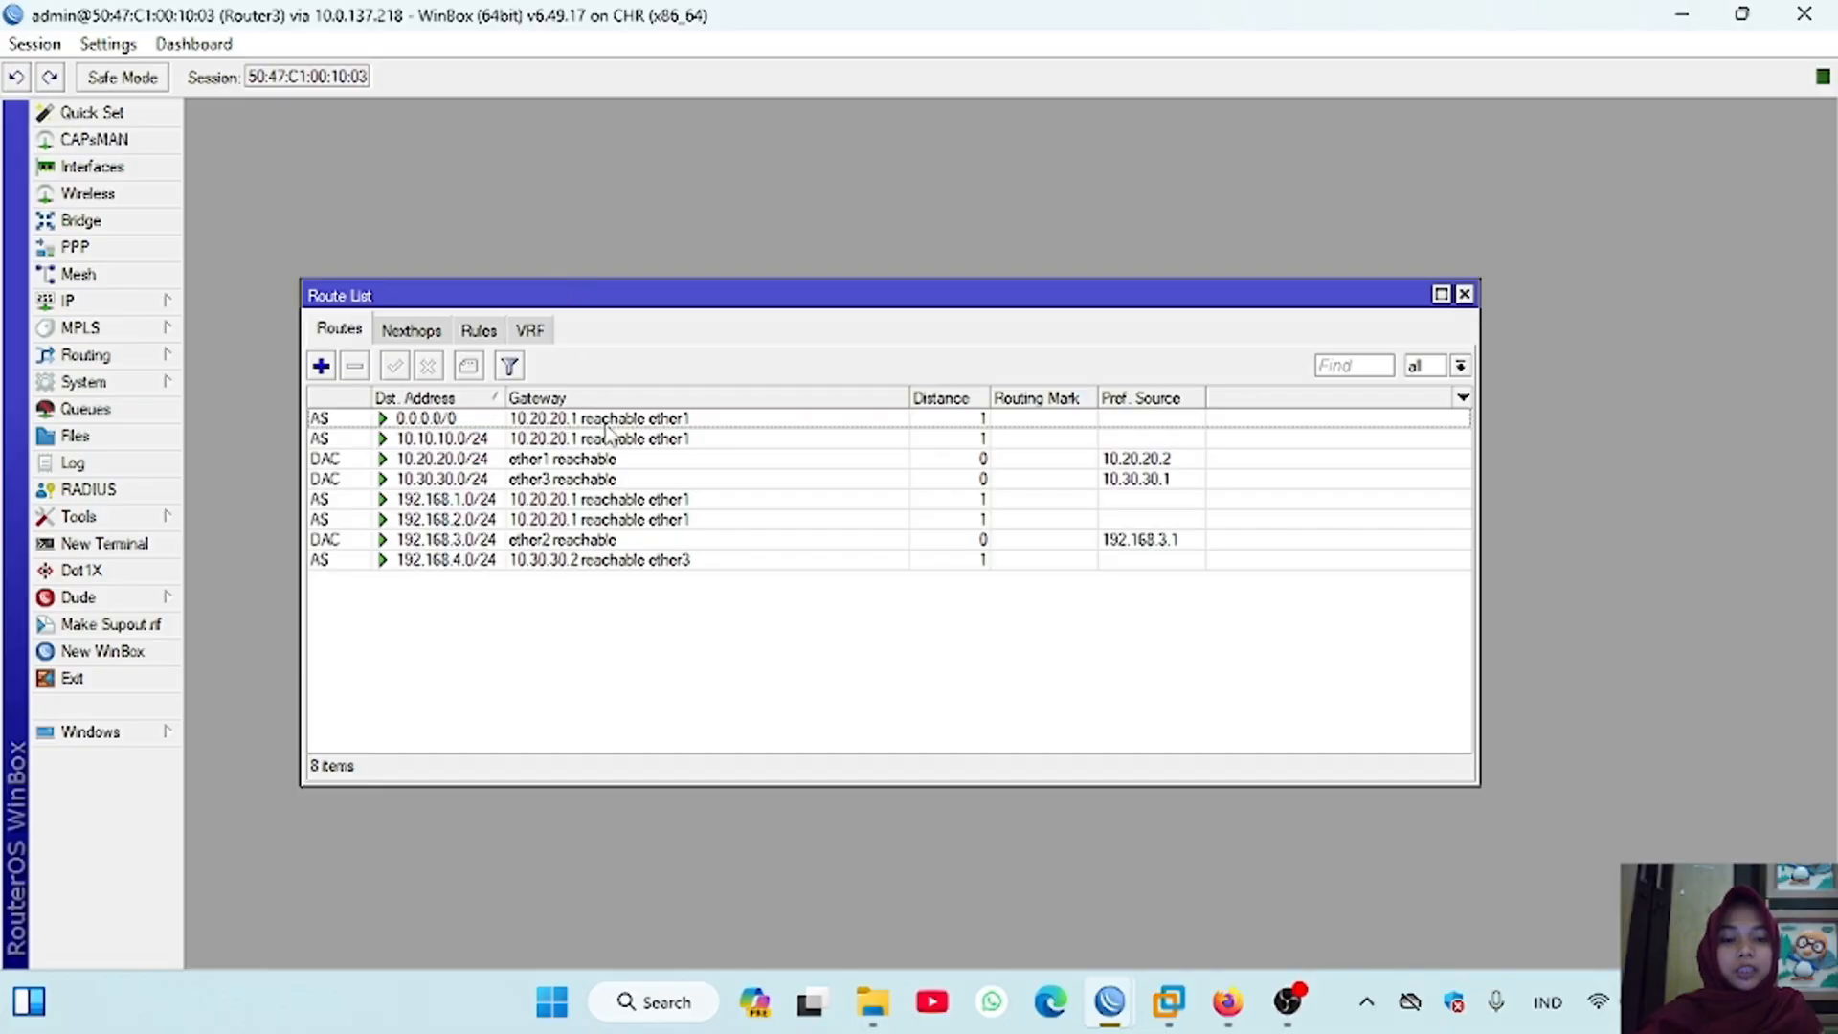
click(159, 545)
key(ctrl+c)
text(ip dns)
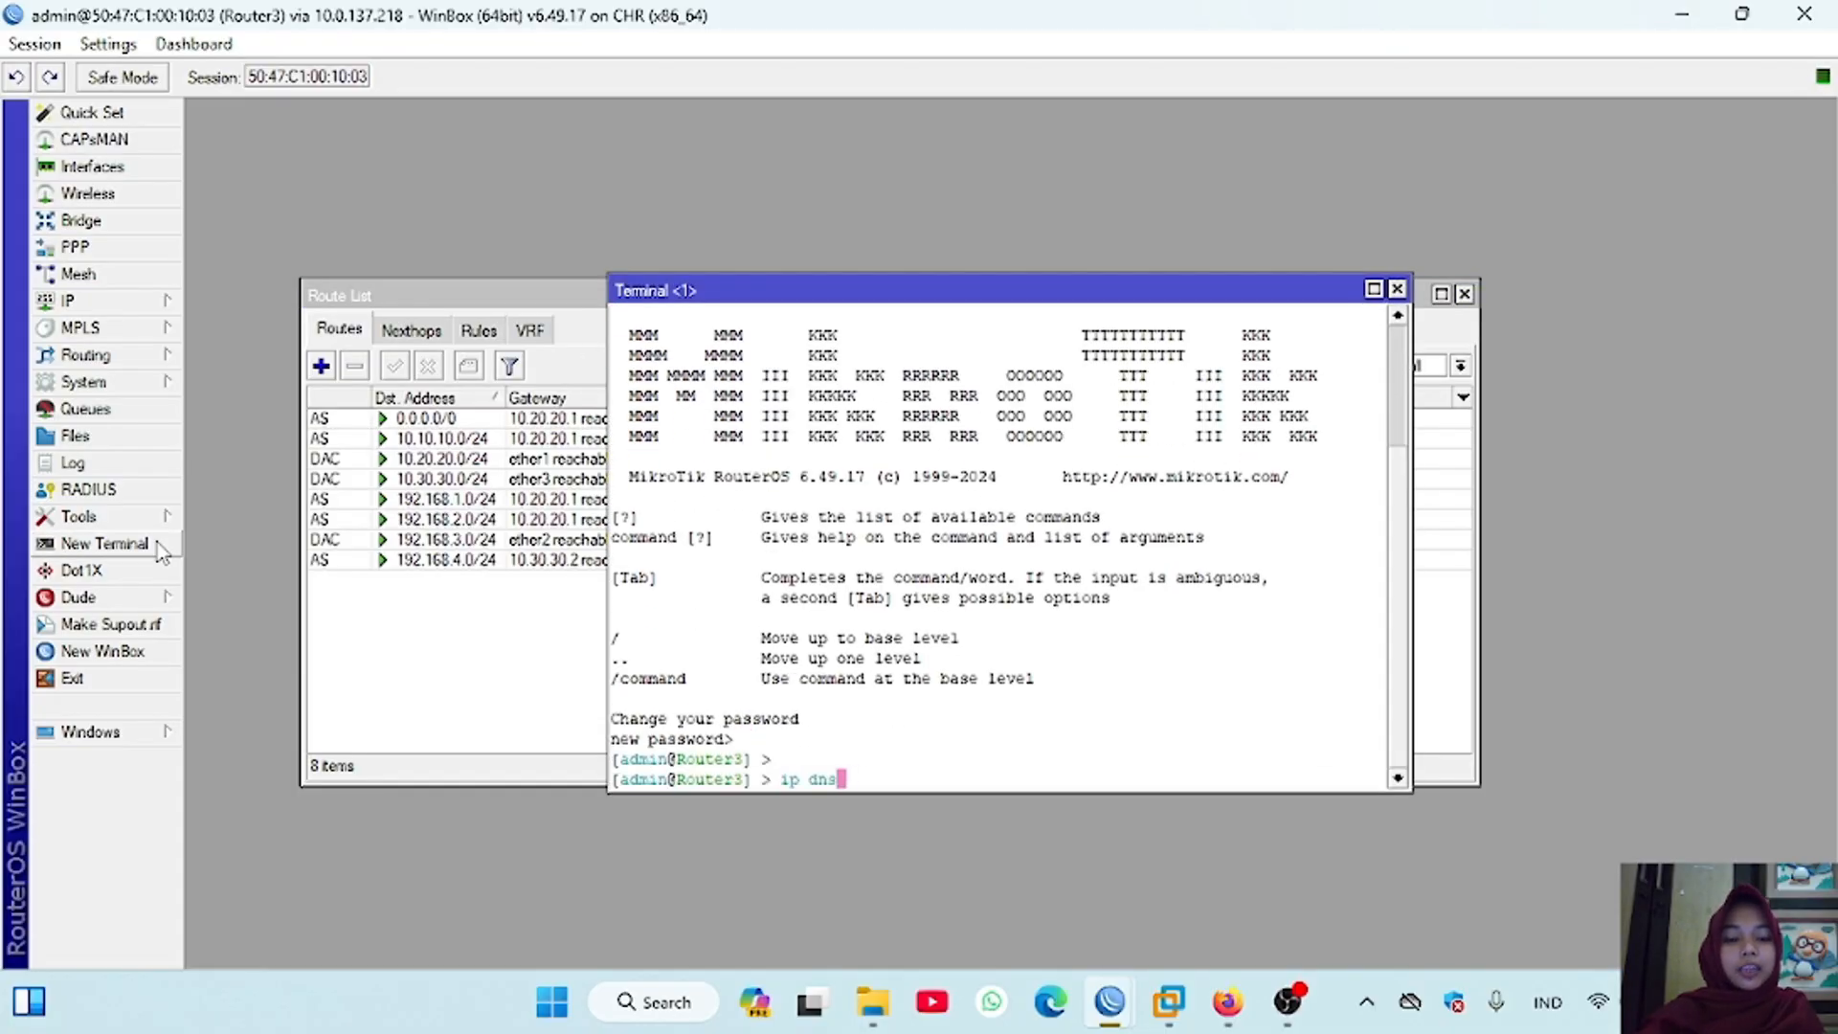
text( set servers)
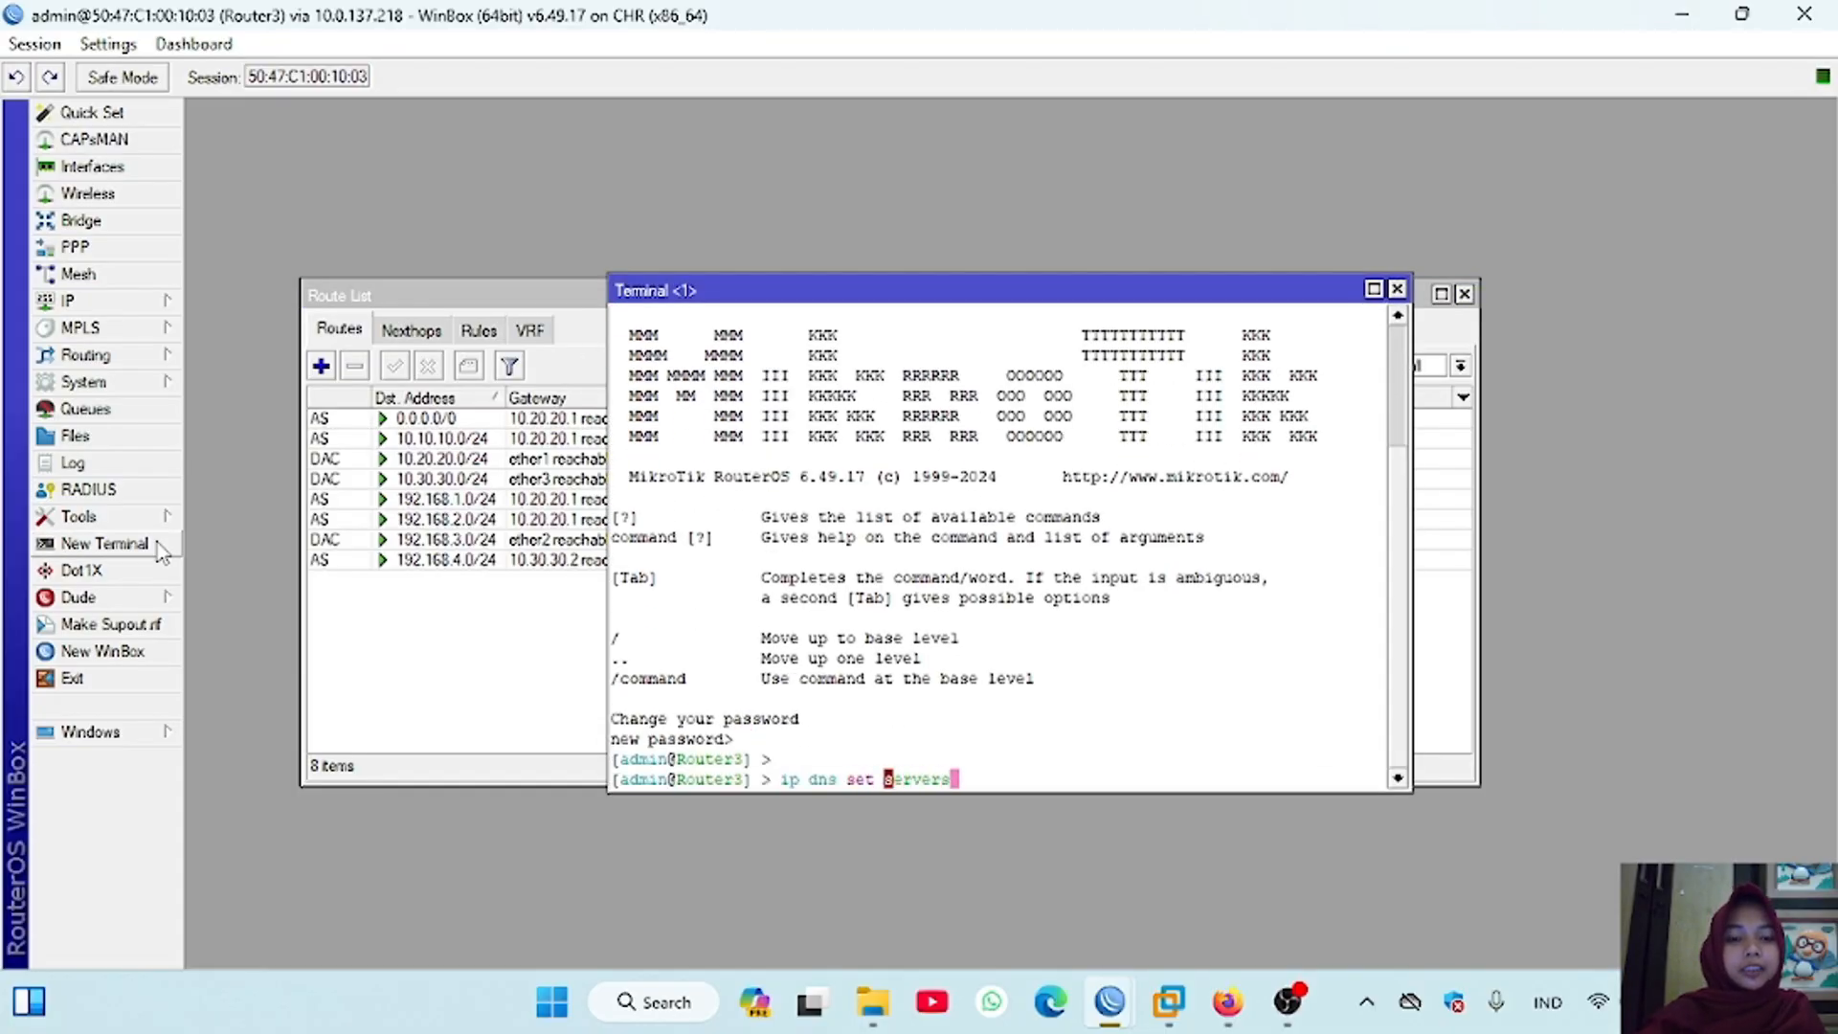
text(=8.8.8.8)
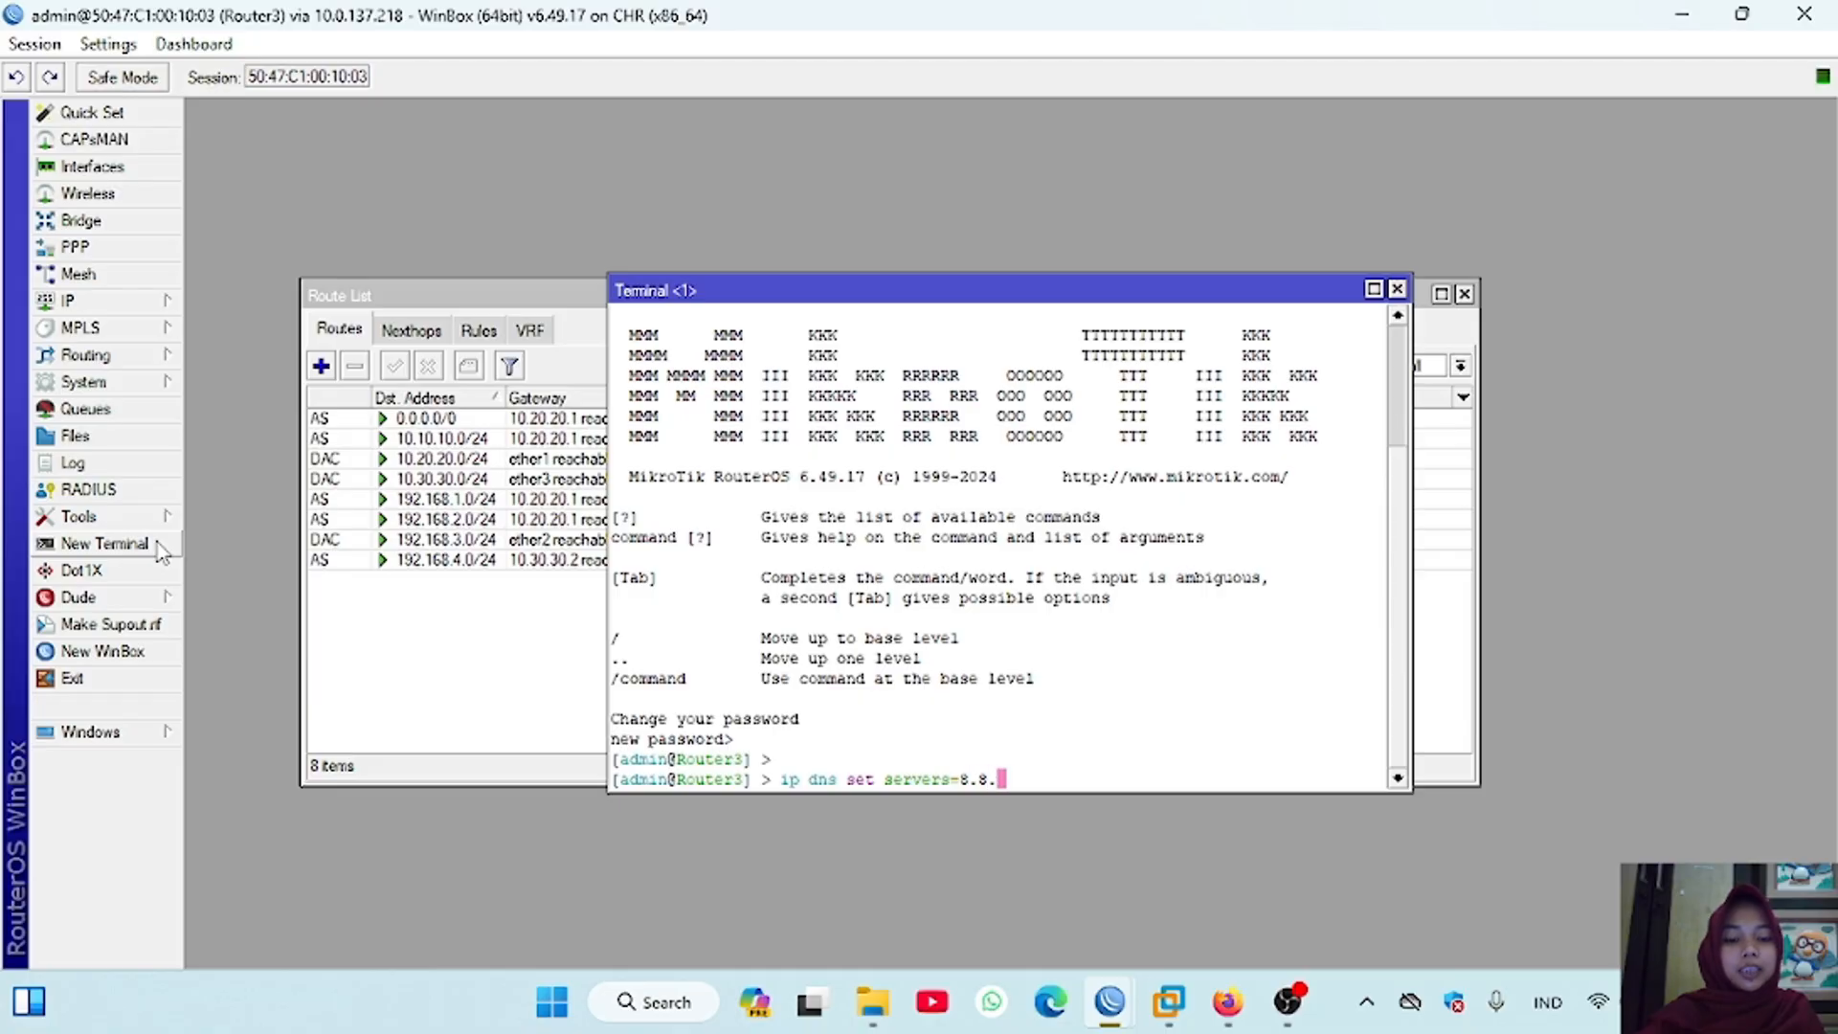
key(Return)
key(Return)
key(Return)
Step: Ping google.com from the Router3 terminal
text(ping)
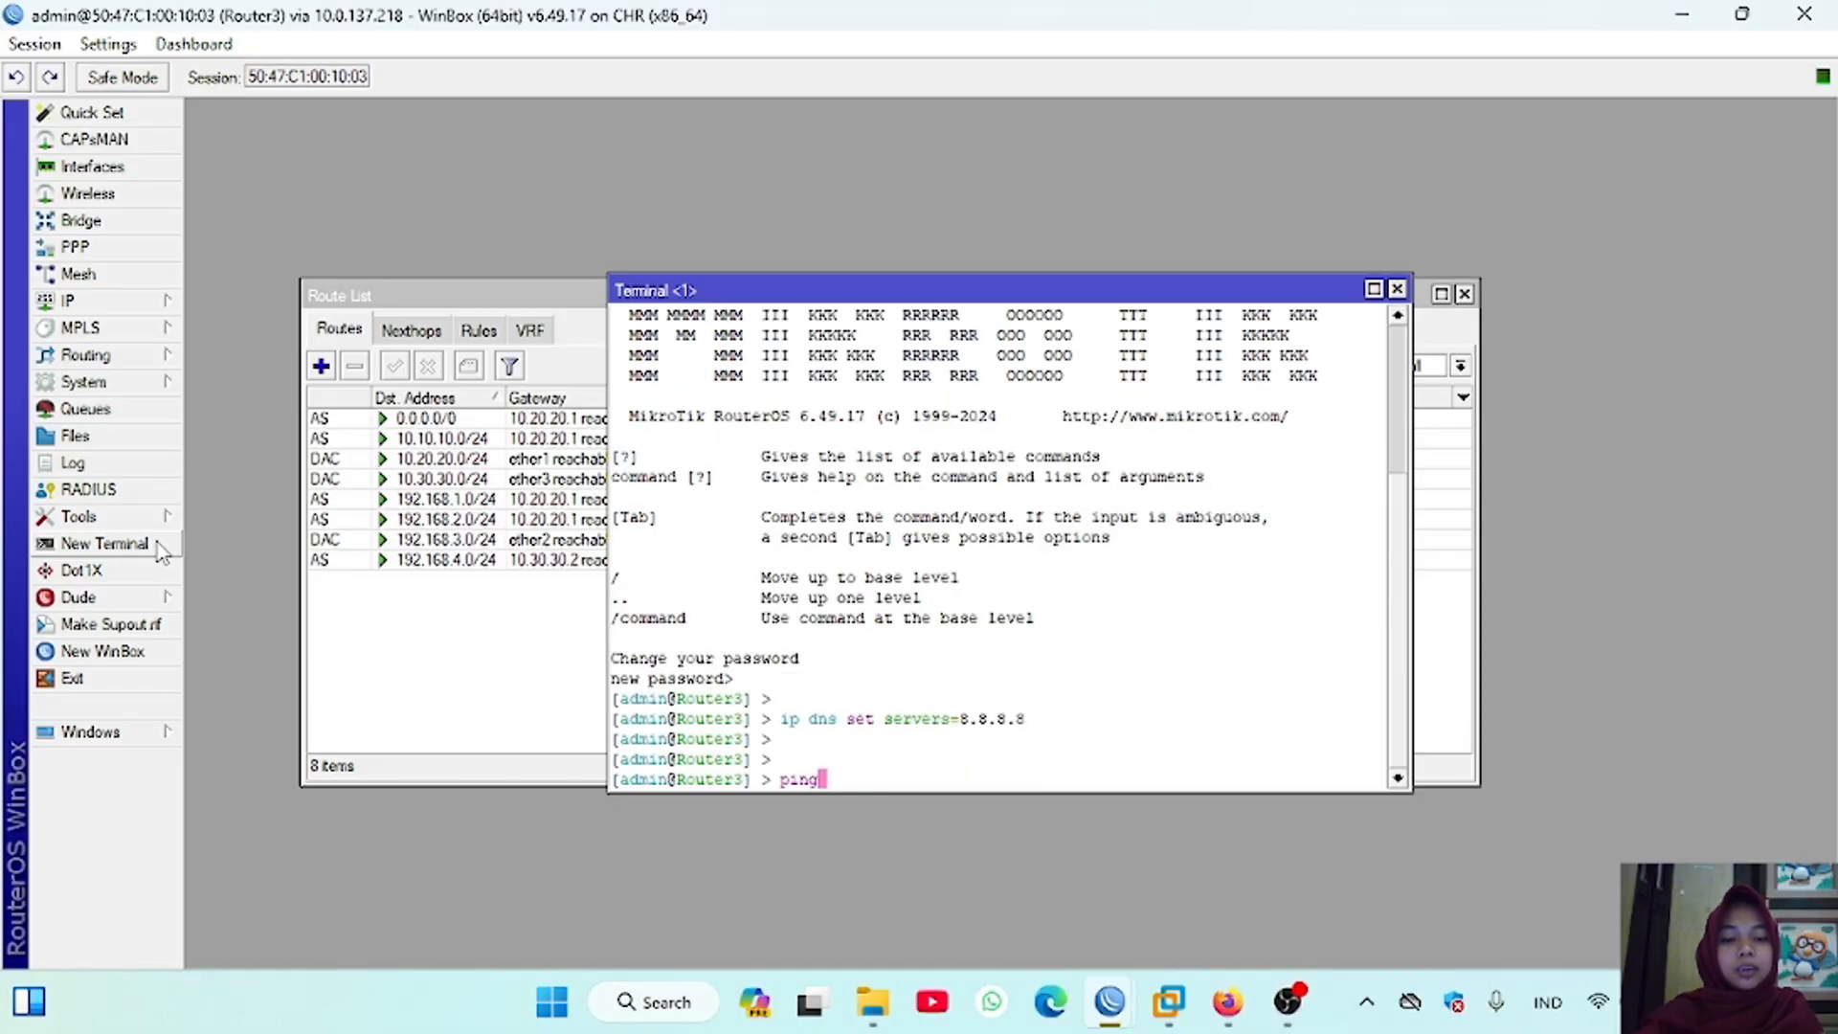
text( google.com)
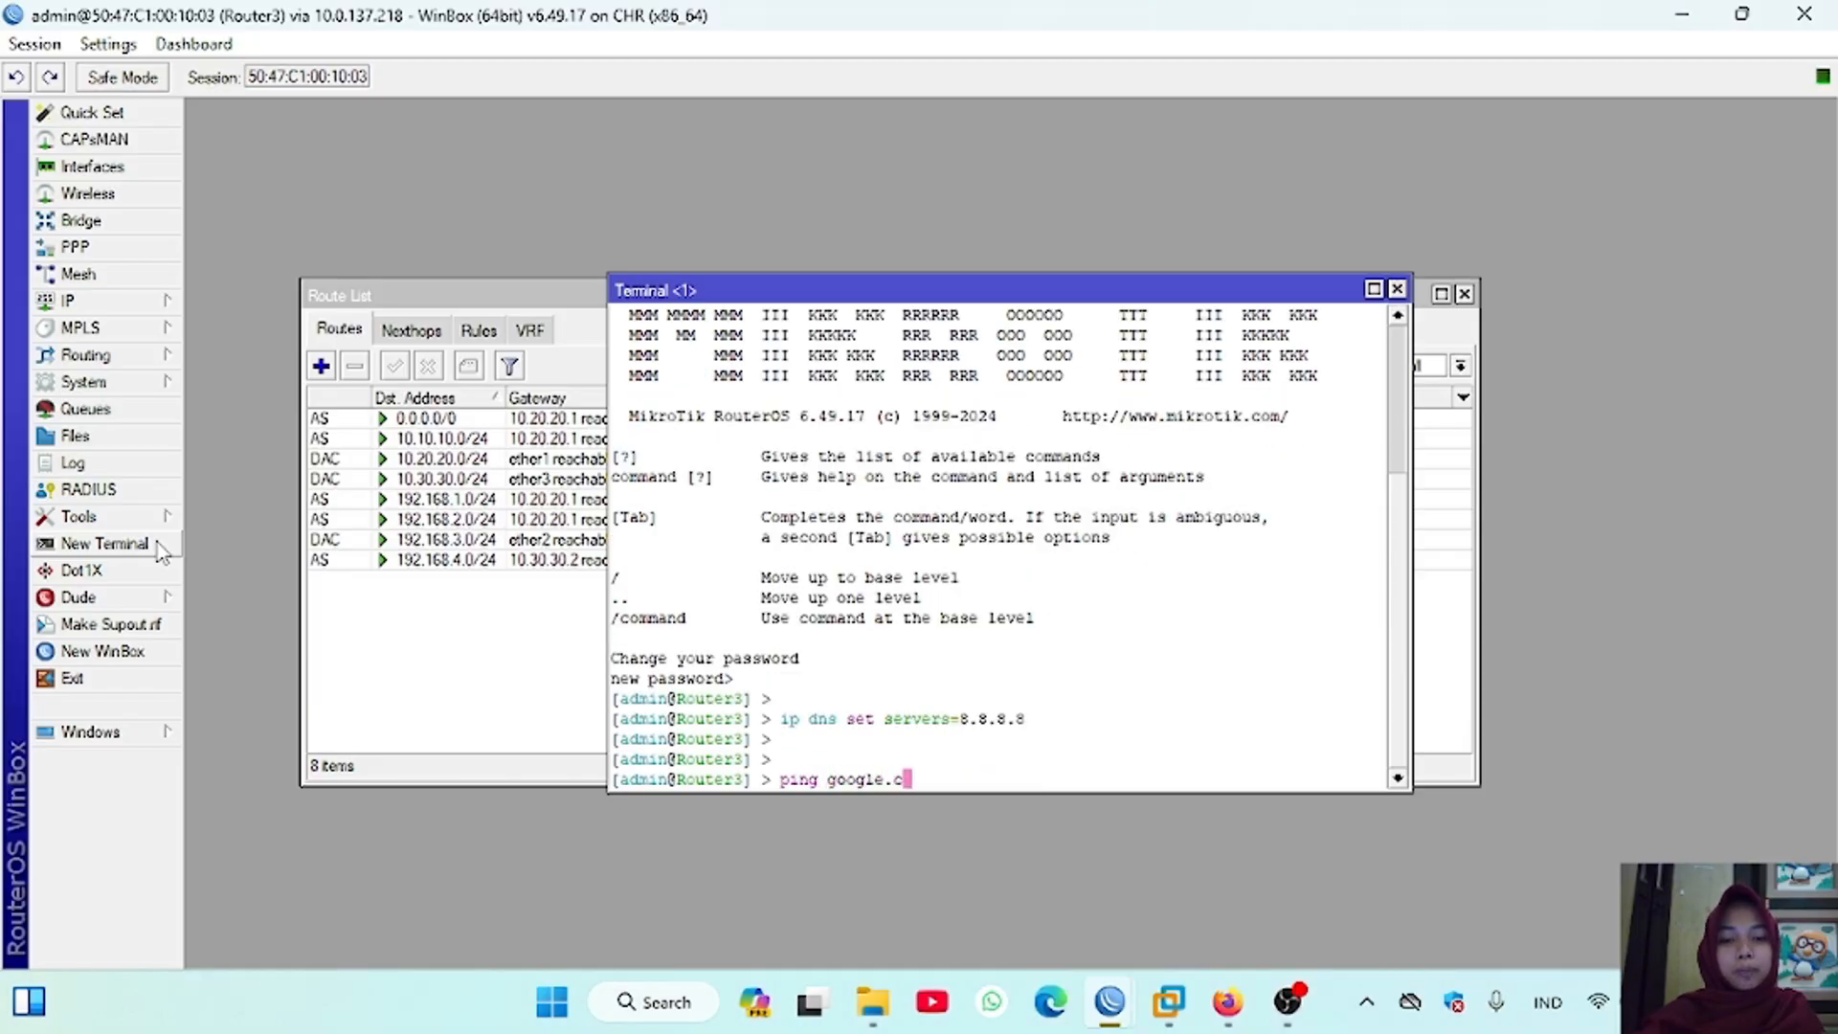
key(Return)
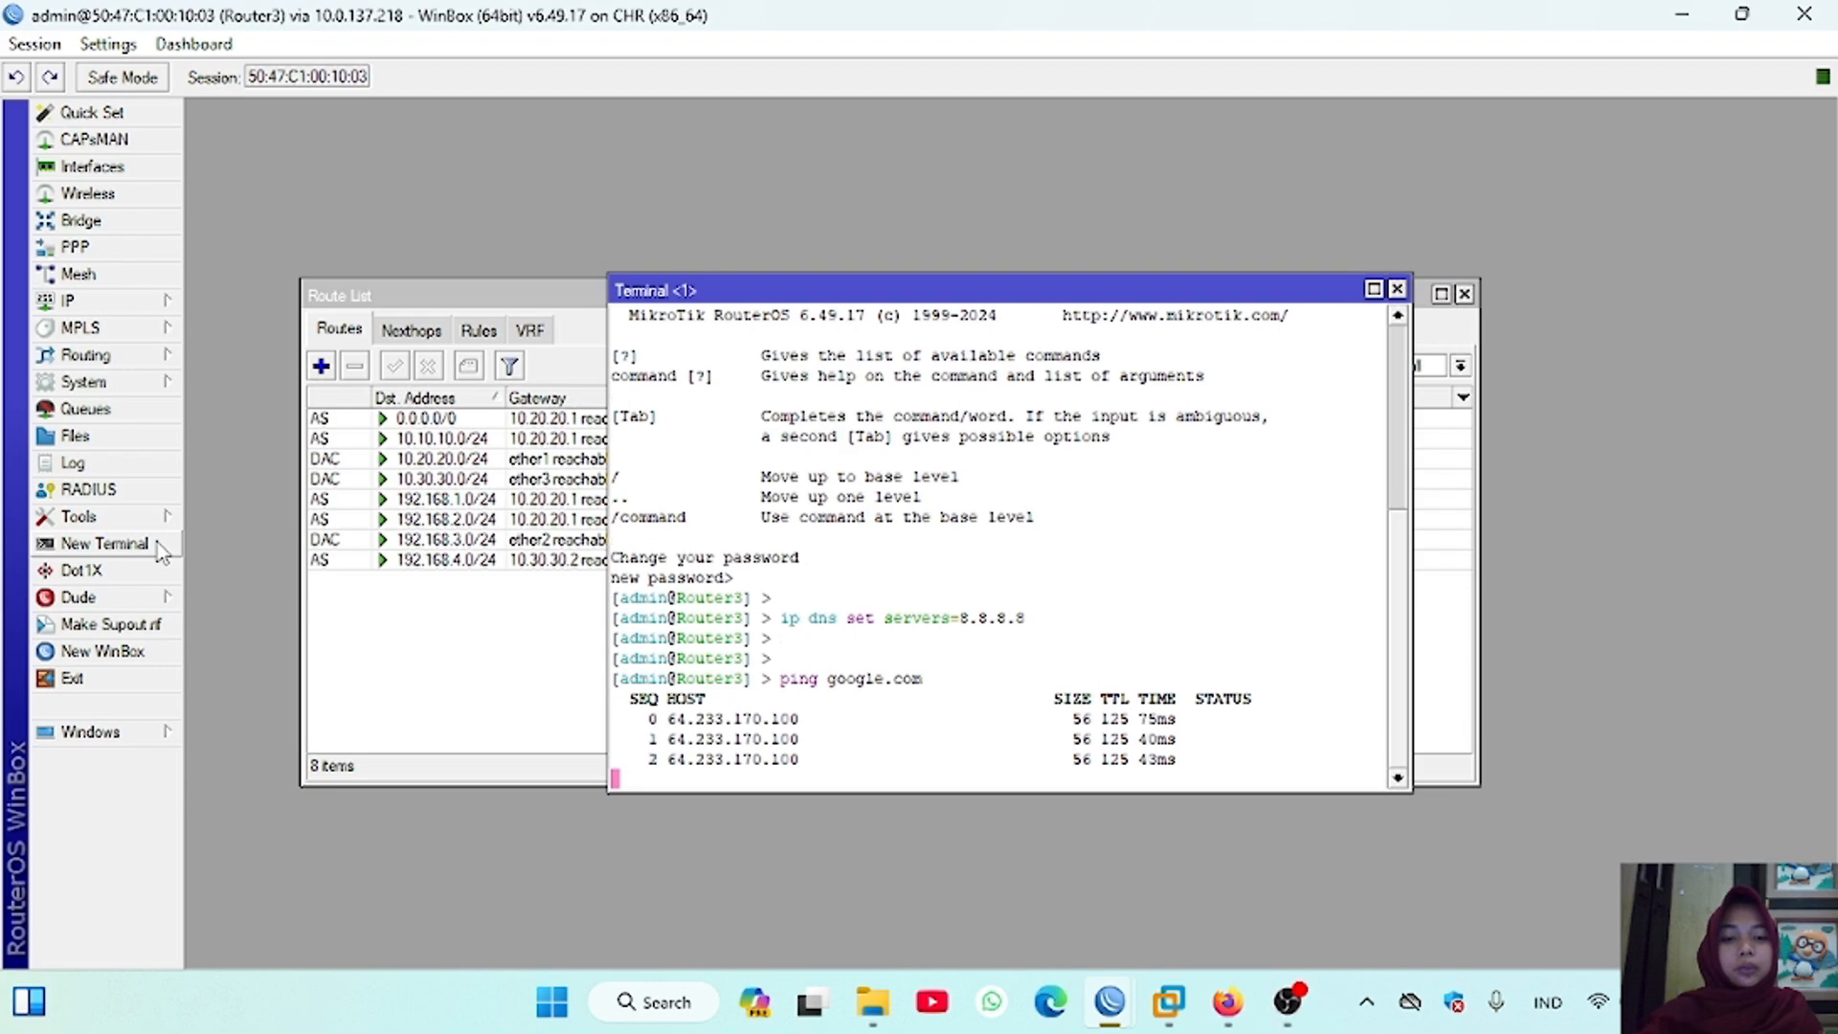
Step: Switch to the Router2 session and set its DNS server to 8.8.8.8 in the open terminal
mouse_move(1110, 1002)
click(961, 865)
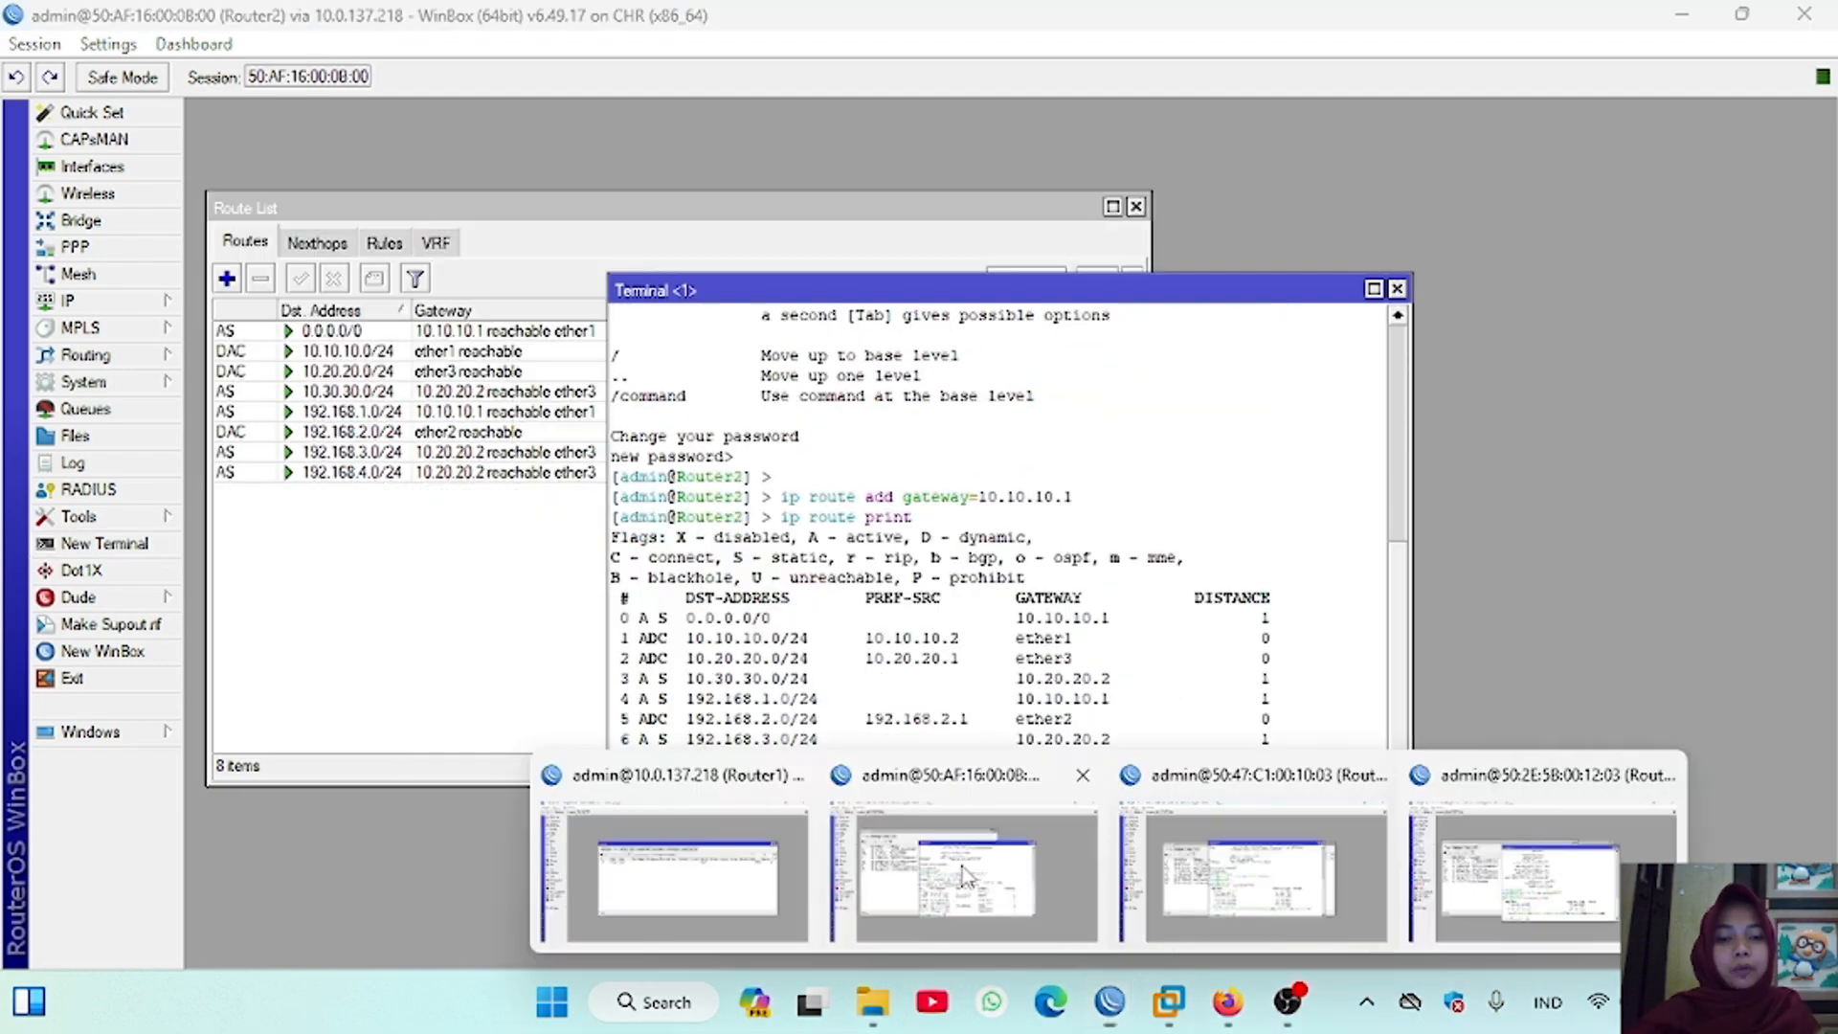
key(Return)
text(ip dns set servers=8.8.8)
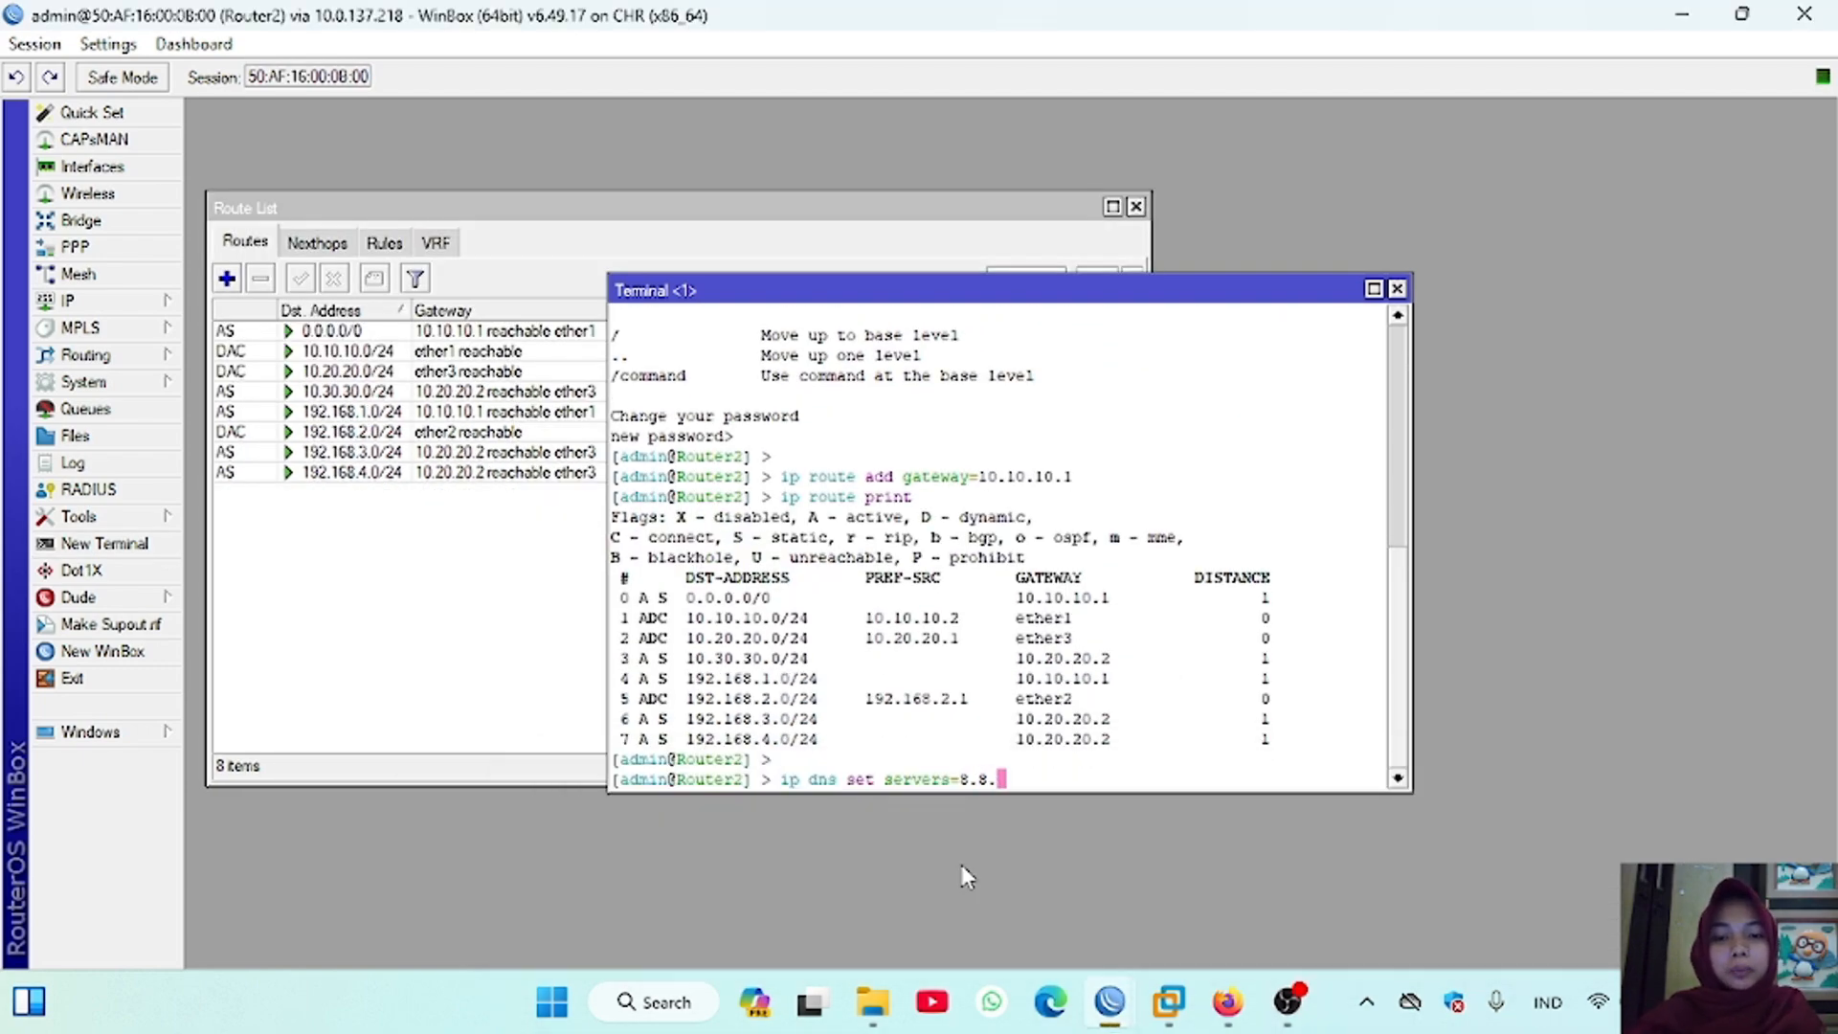
text(.)
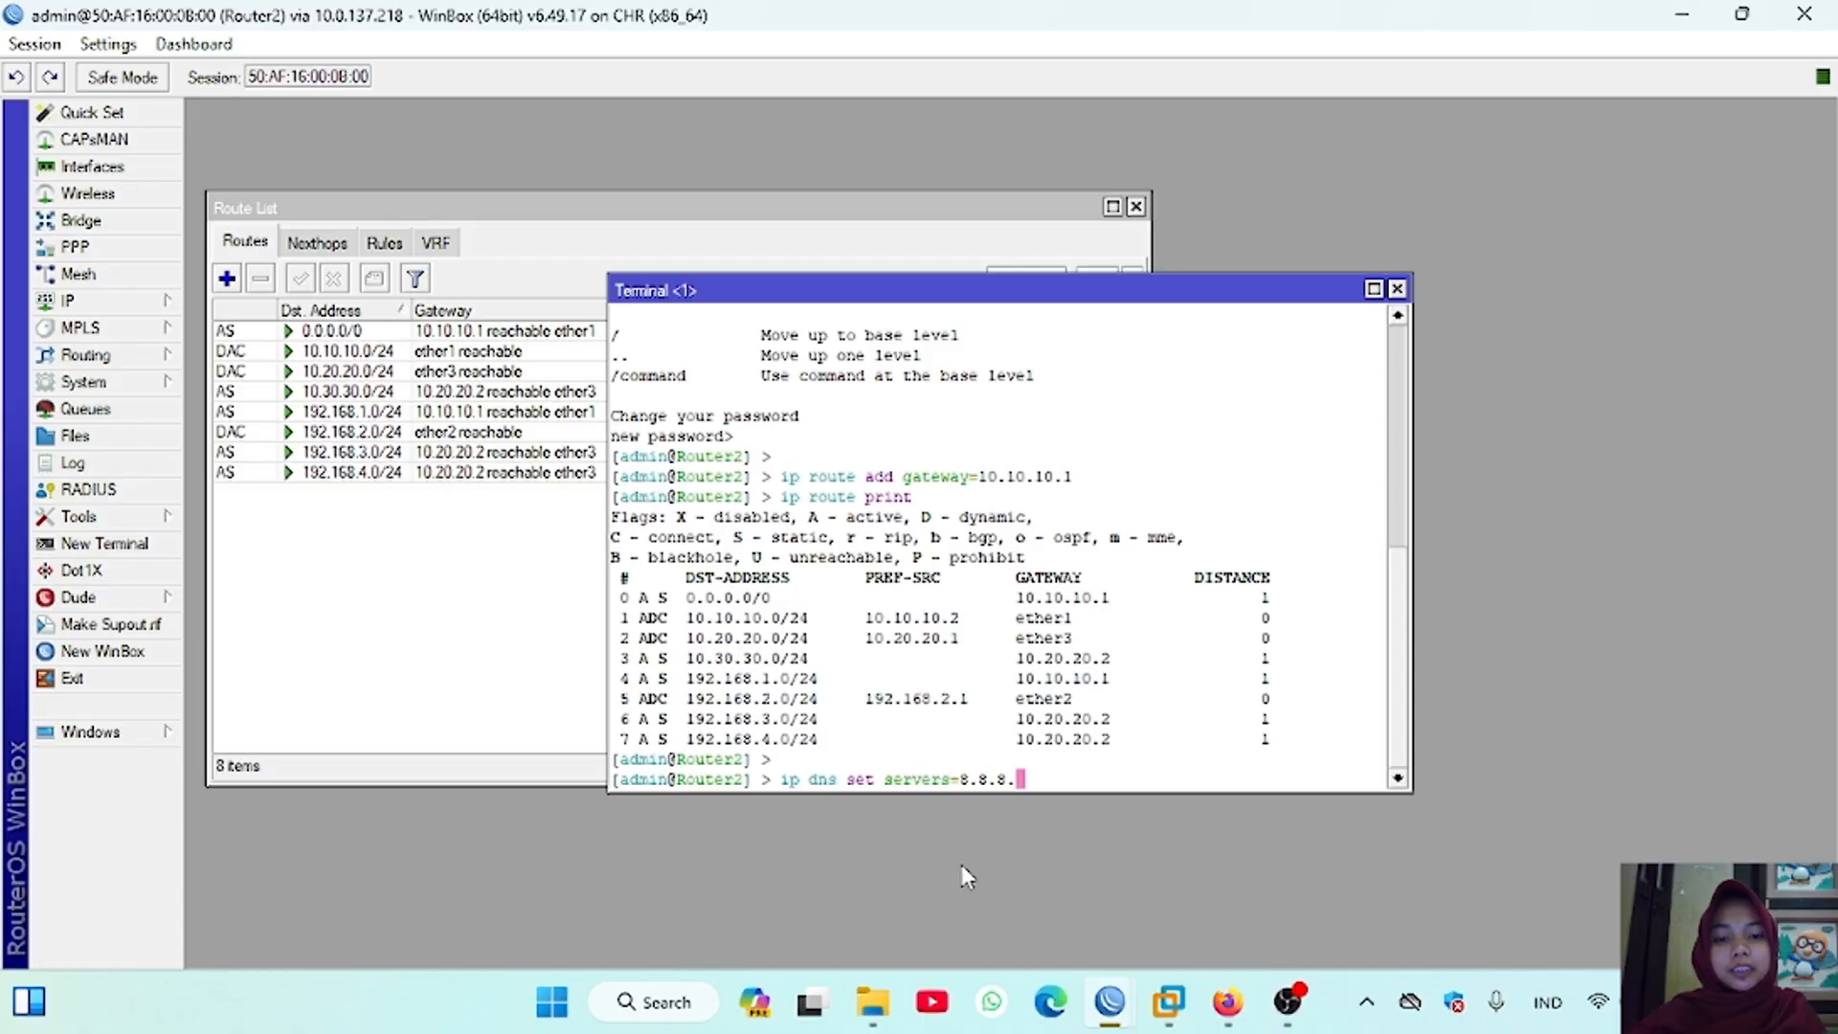
text(8)
key(Return)
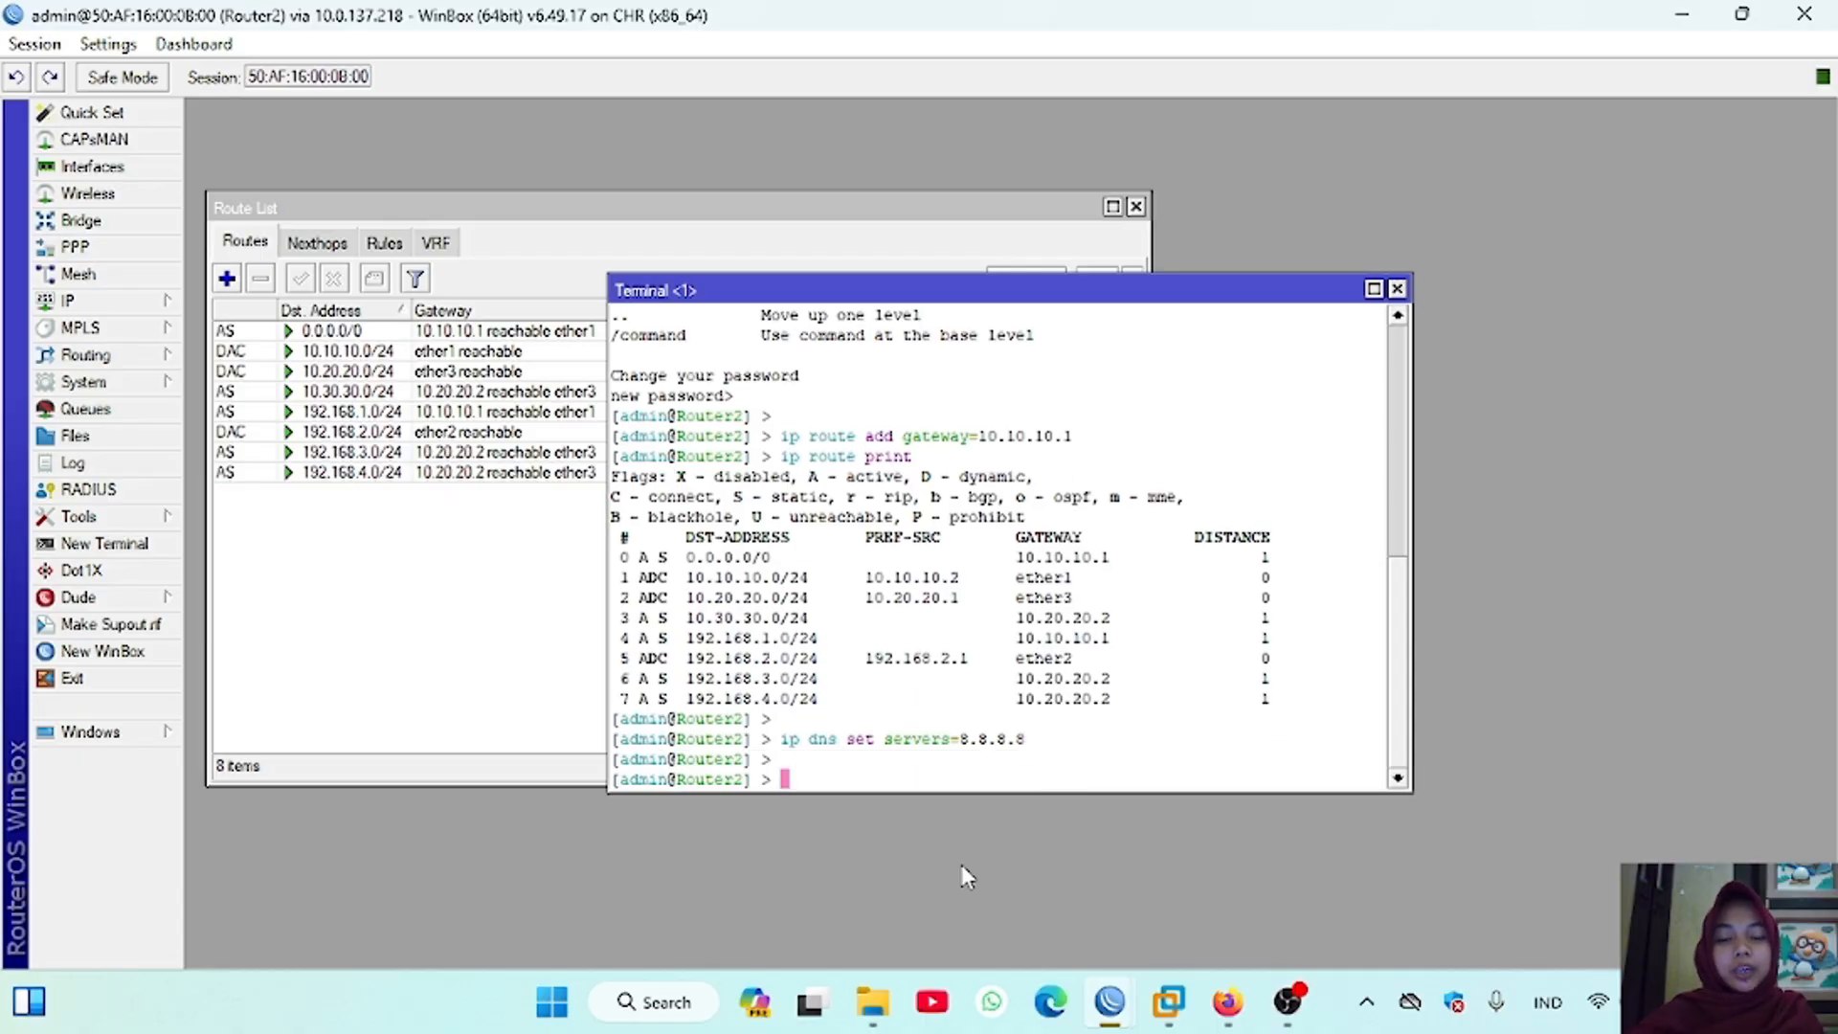
Step: Ping google.com from the Router2 terminal and stop it after a few replies
text(ping google.com)
key(Return)
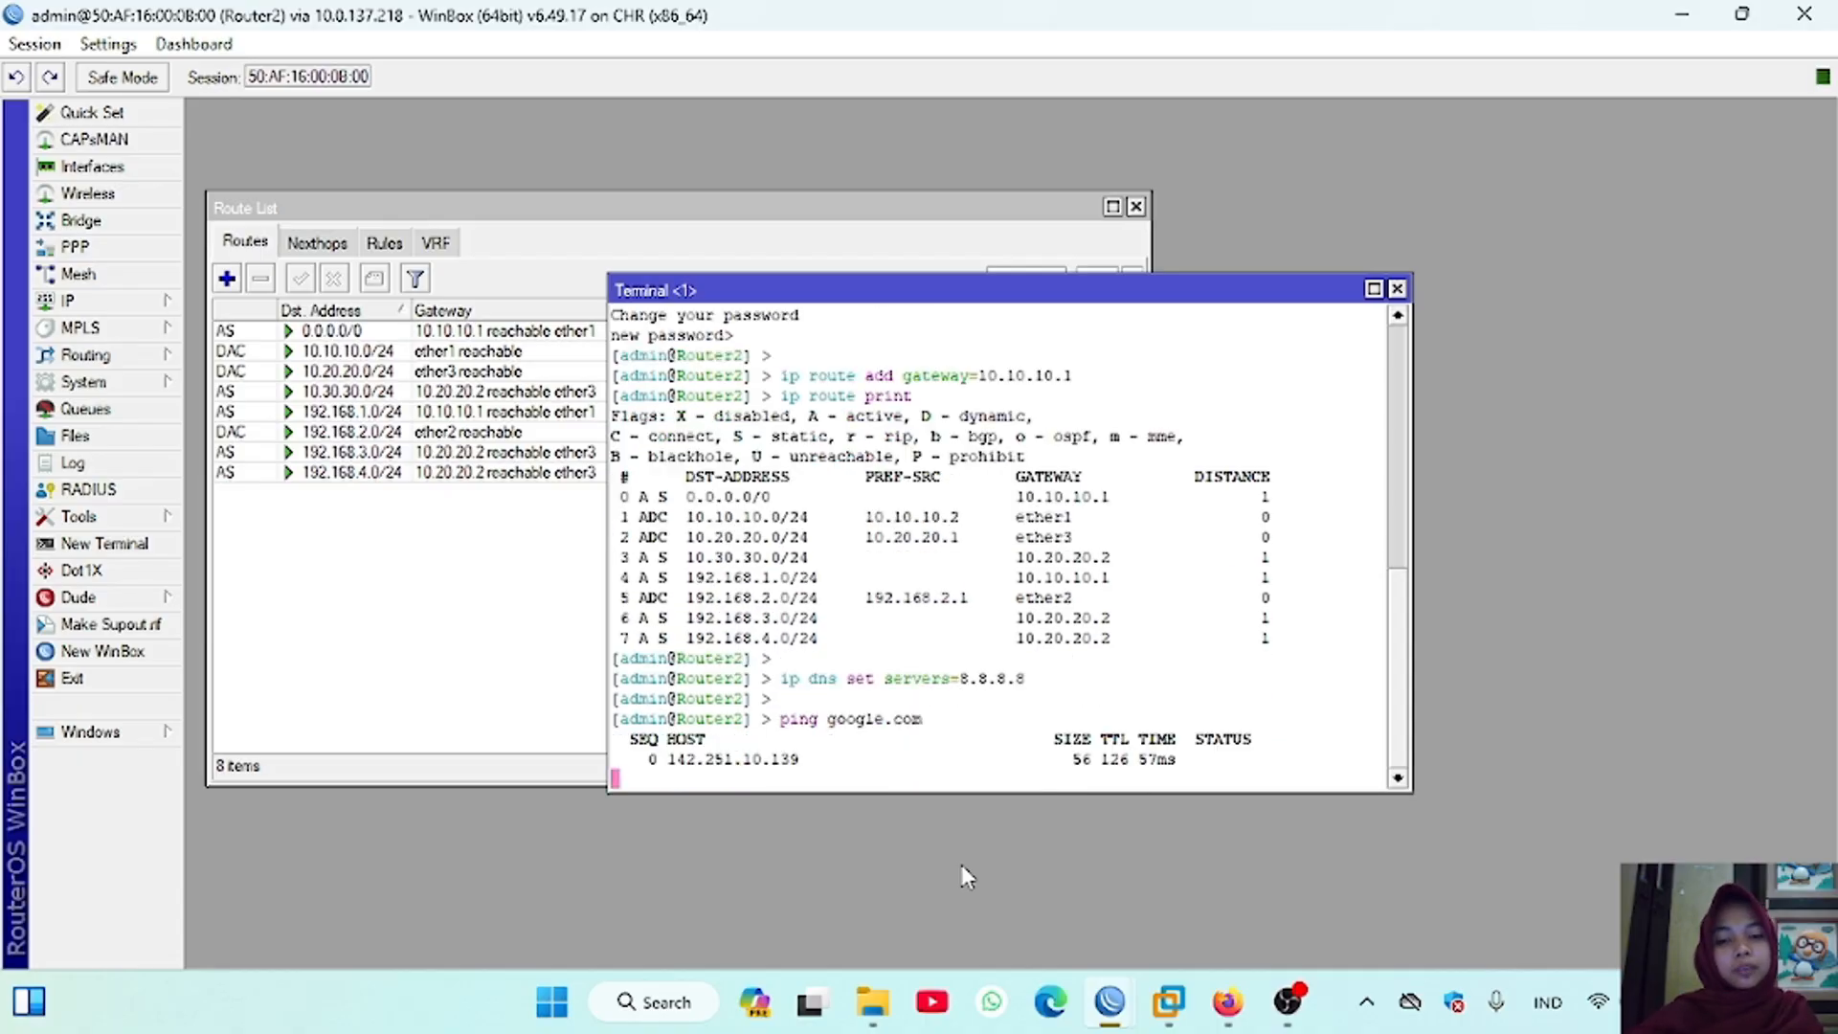
key(ctrl+c)
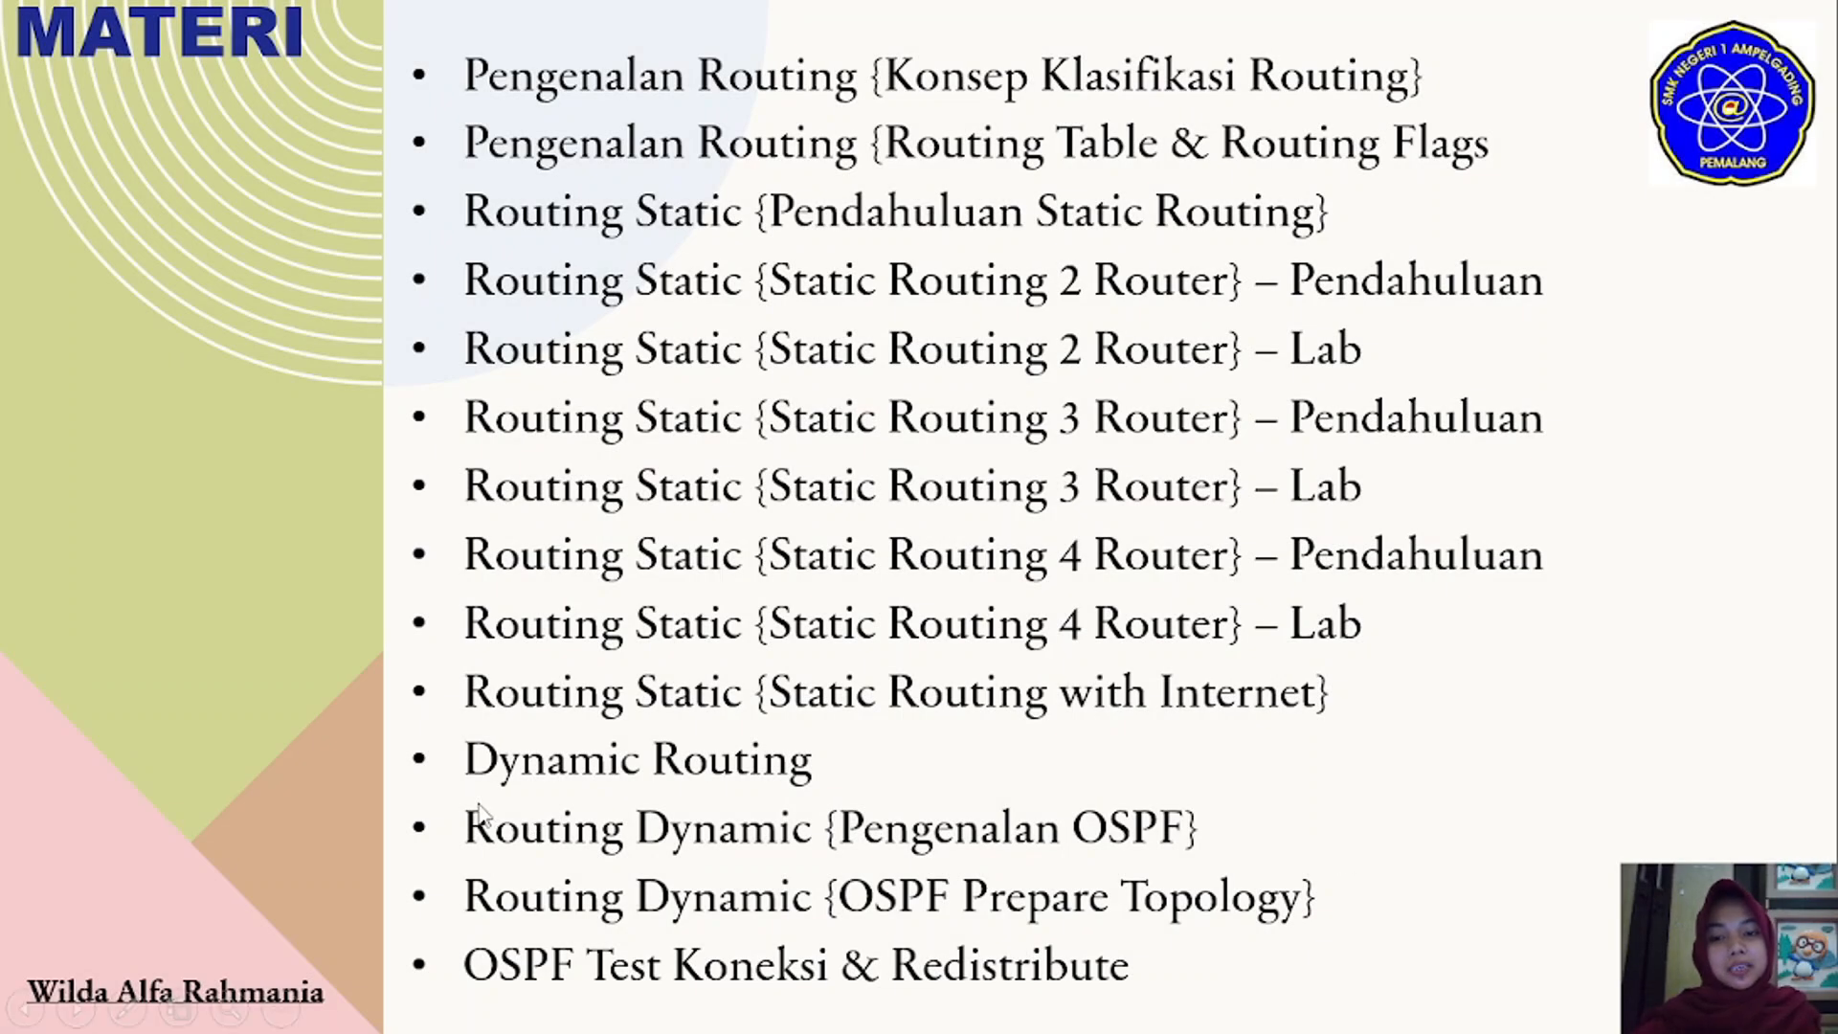
click(1211, 641)
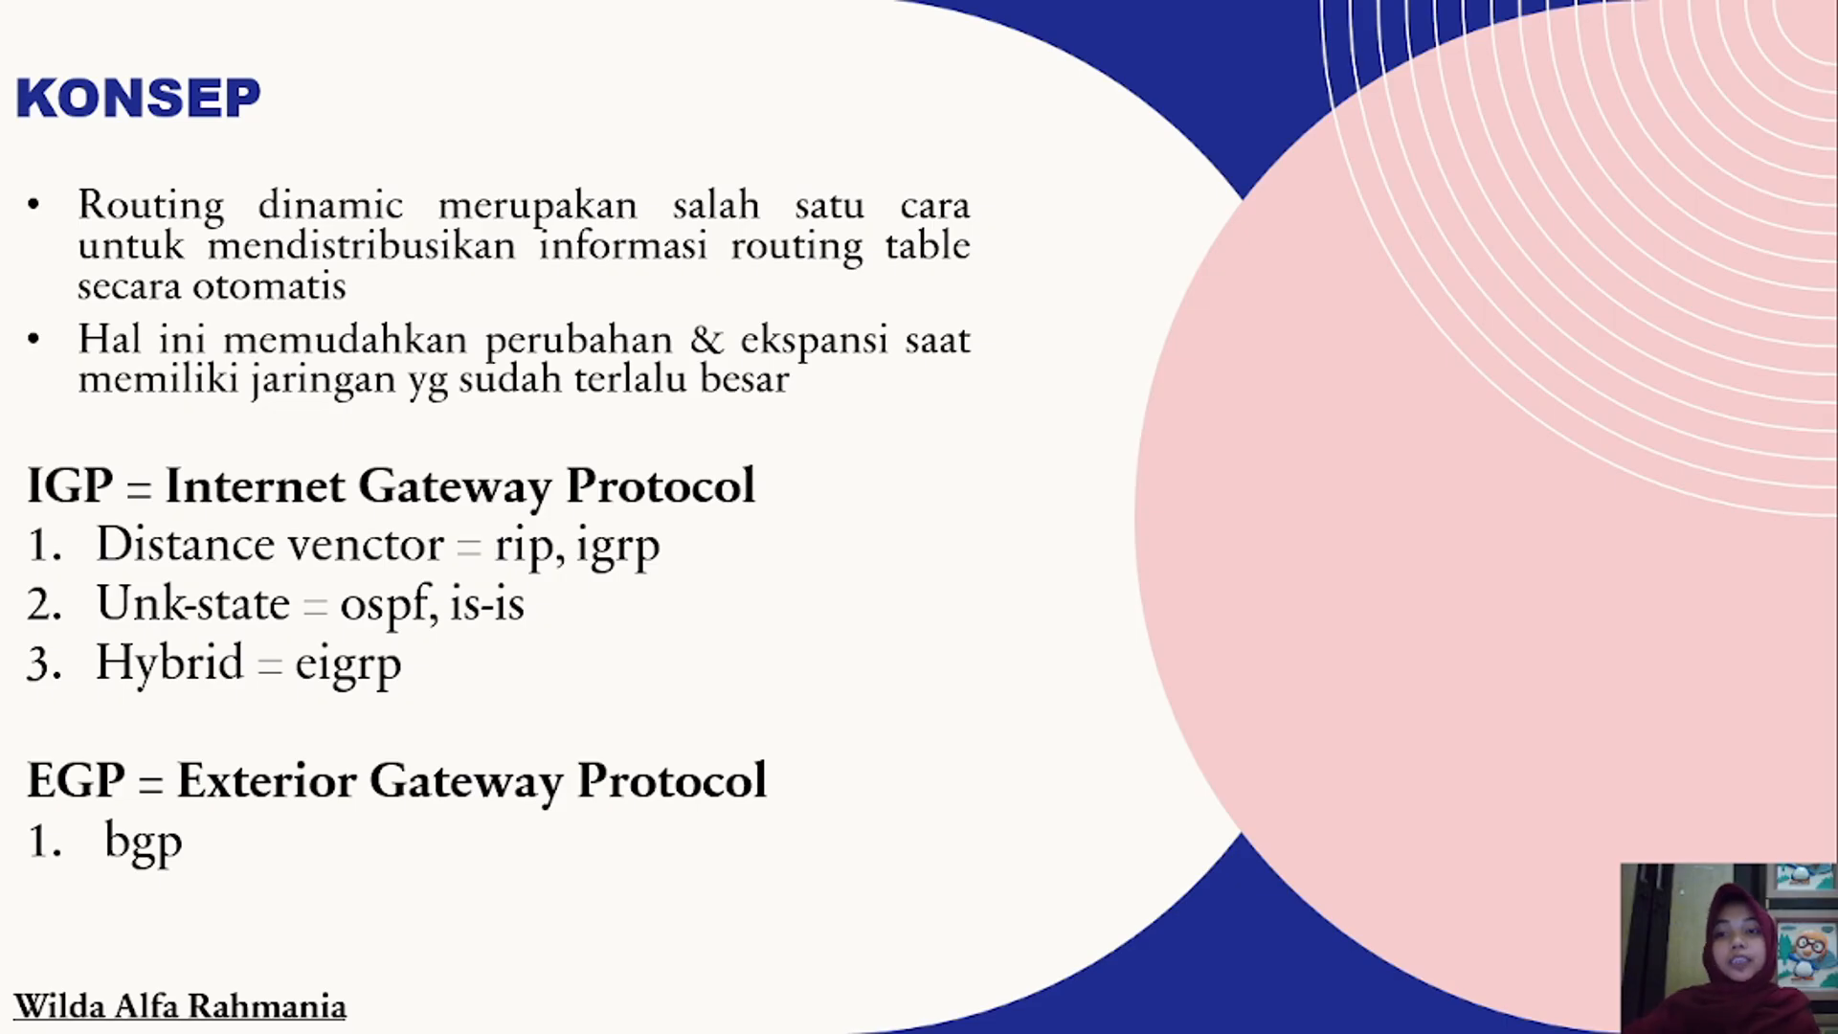
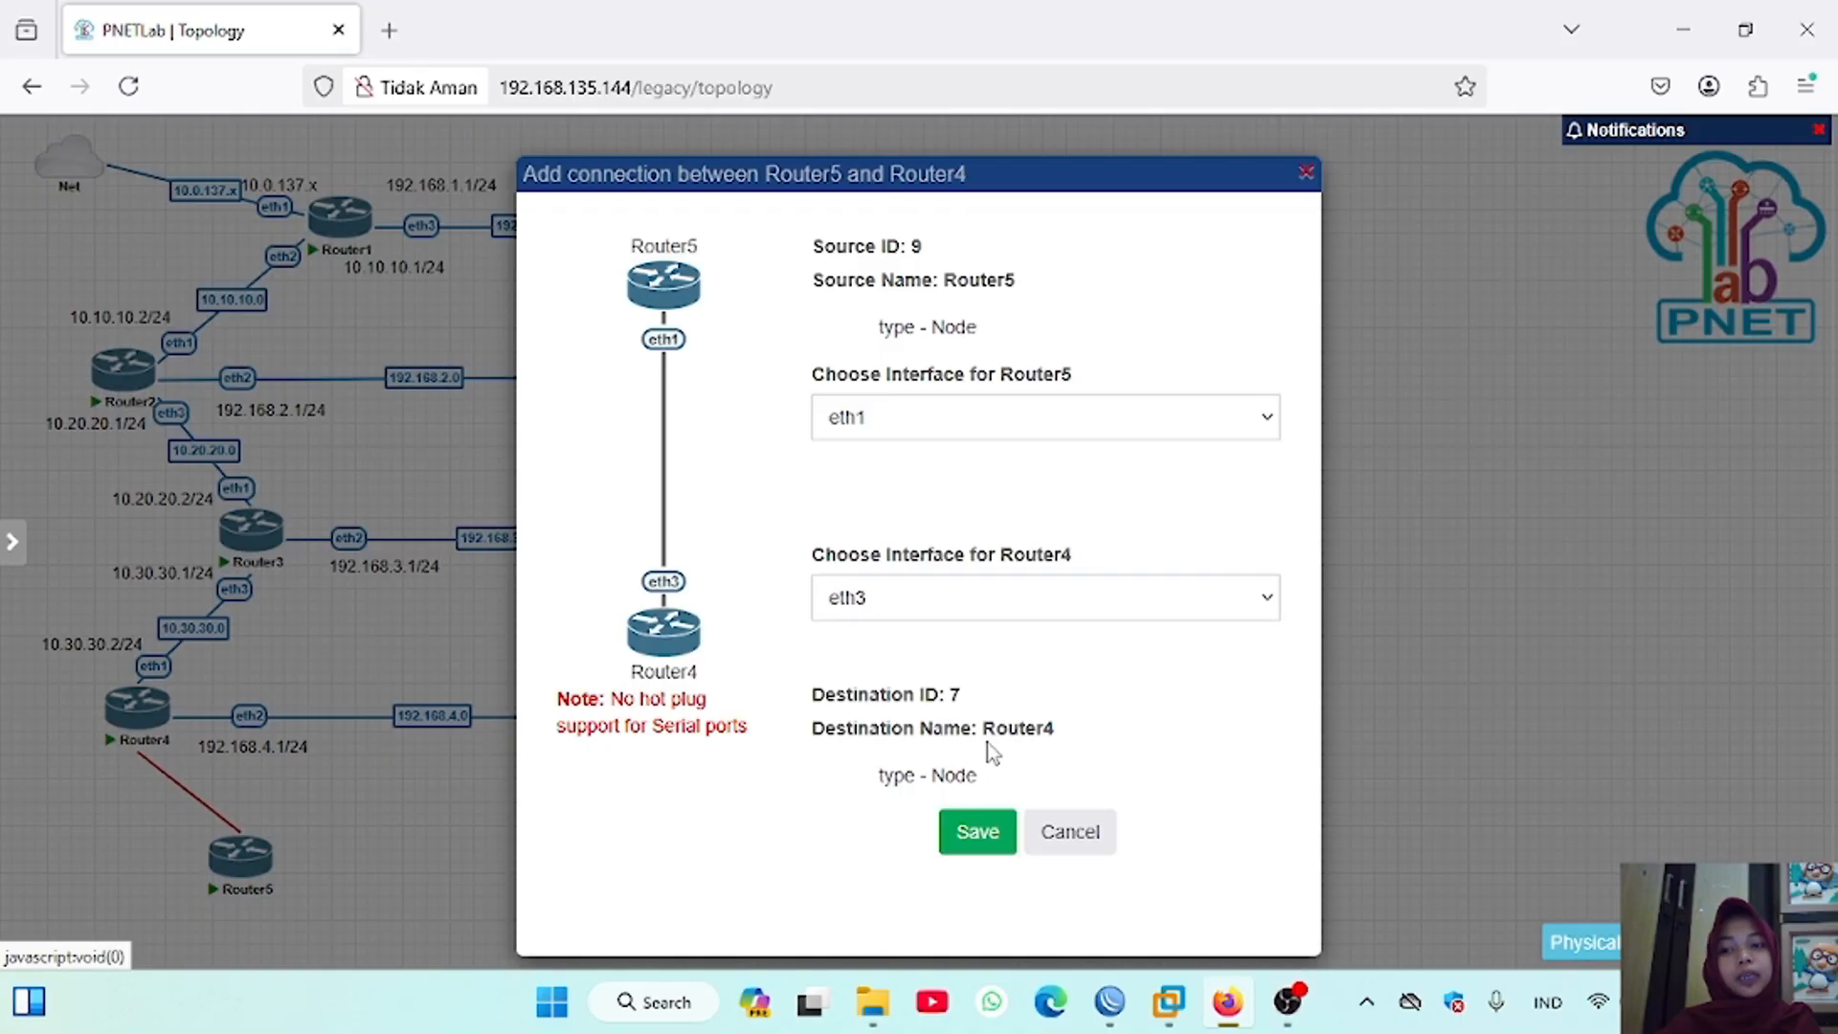
Step: Connect Router5 eth1 to Router4 eth3 and Router5 eth2 to VPC5 eth0
click(978, 831)
drag(258, 859, 698, 854)
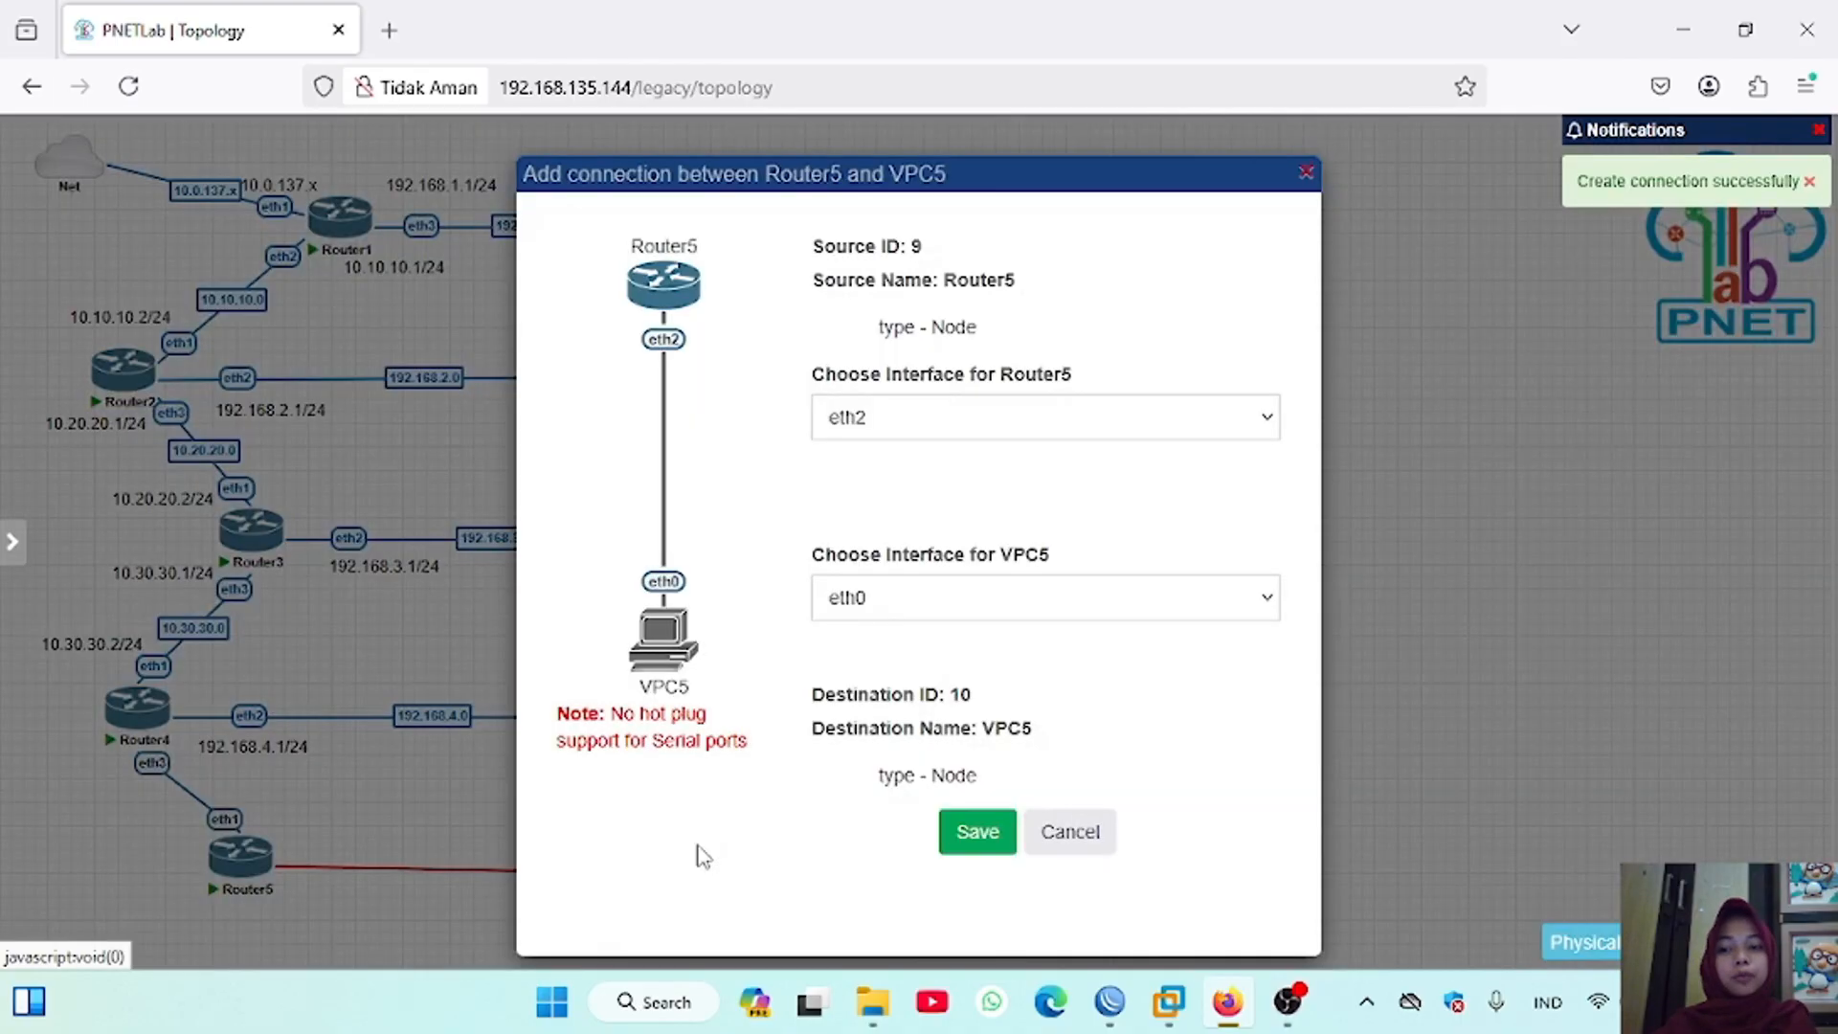
click(976, 845)
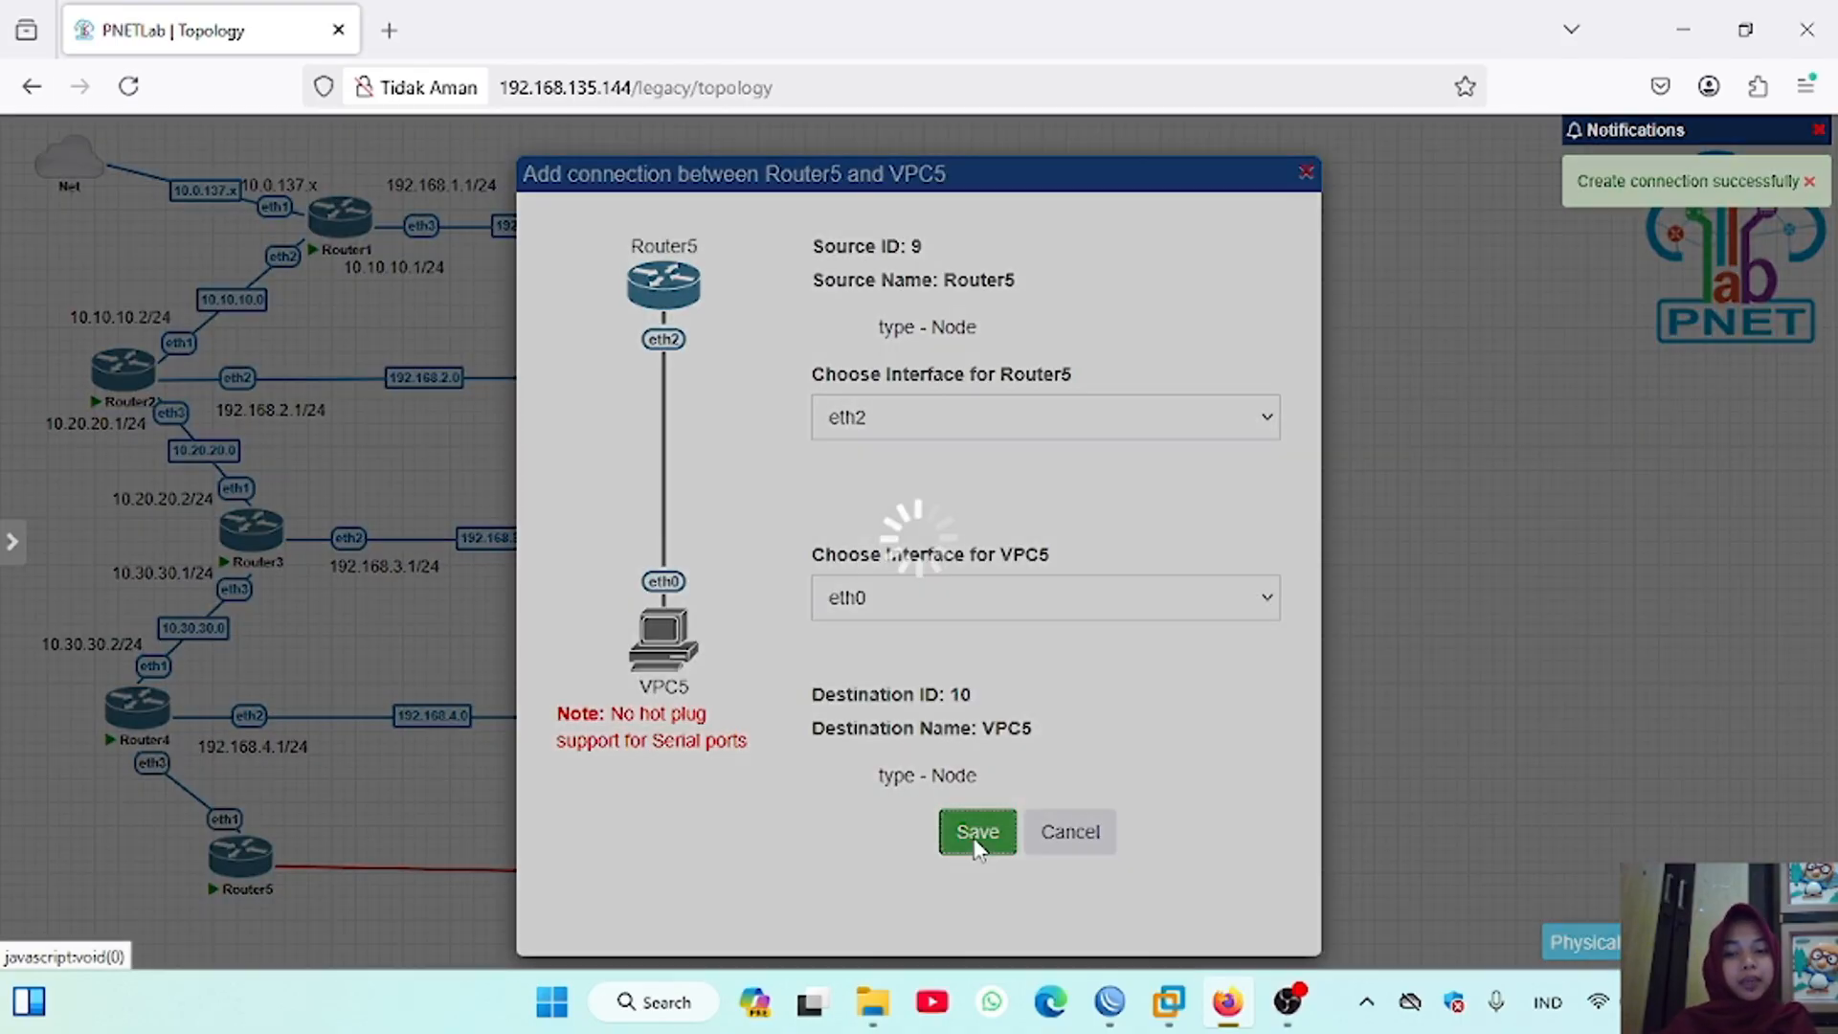
Step: Open the Router1 console and list its IP addresses with ip address print
click(343, 233)
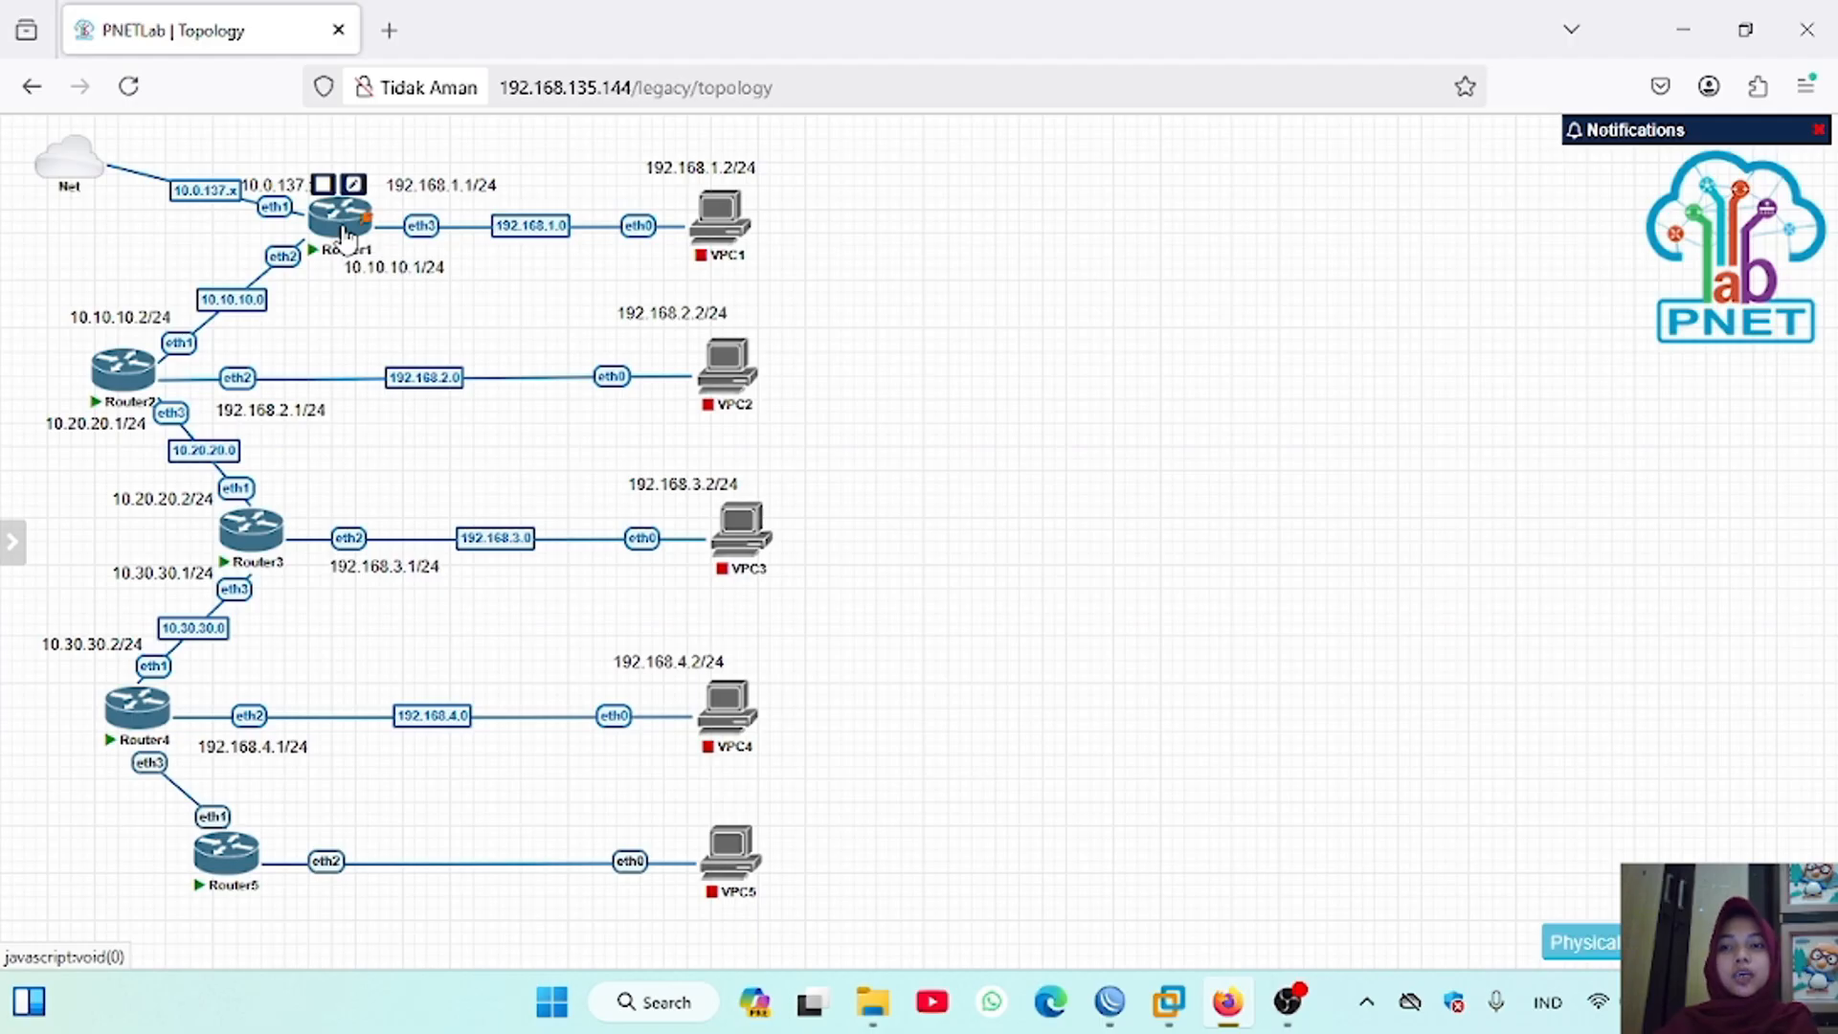
drag(996, 460, 1400, 178)
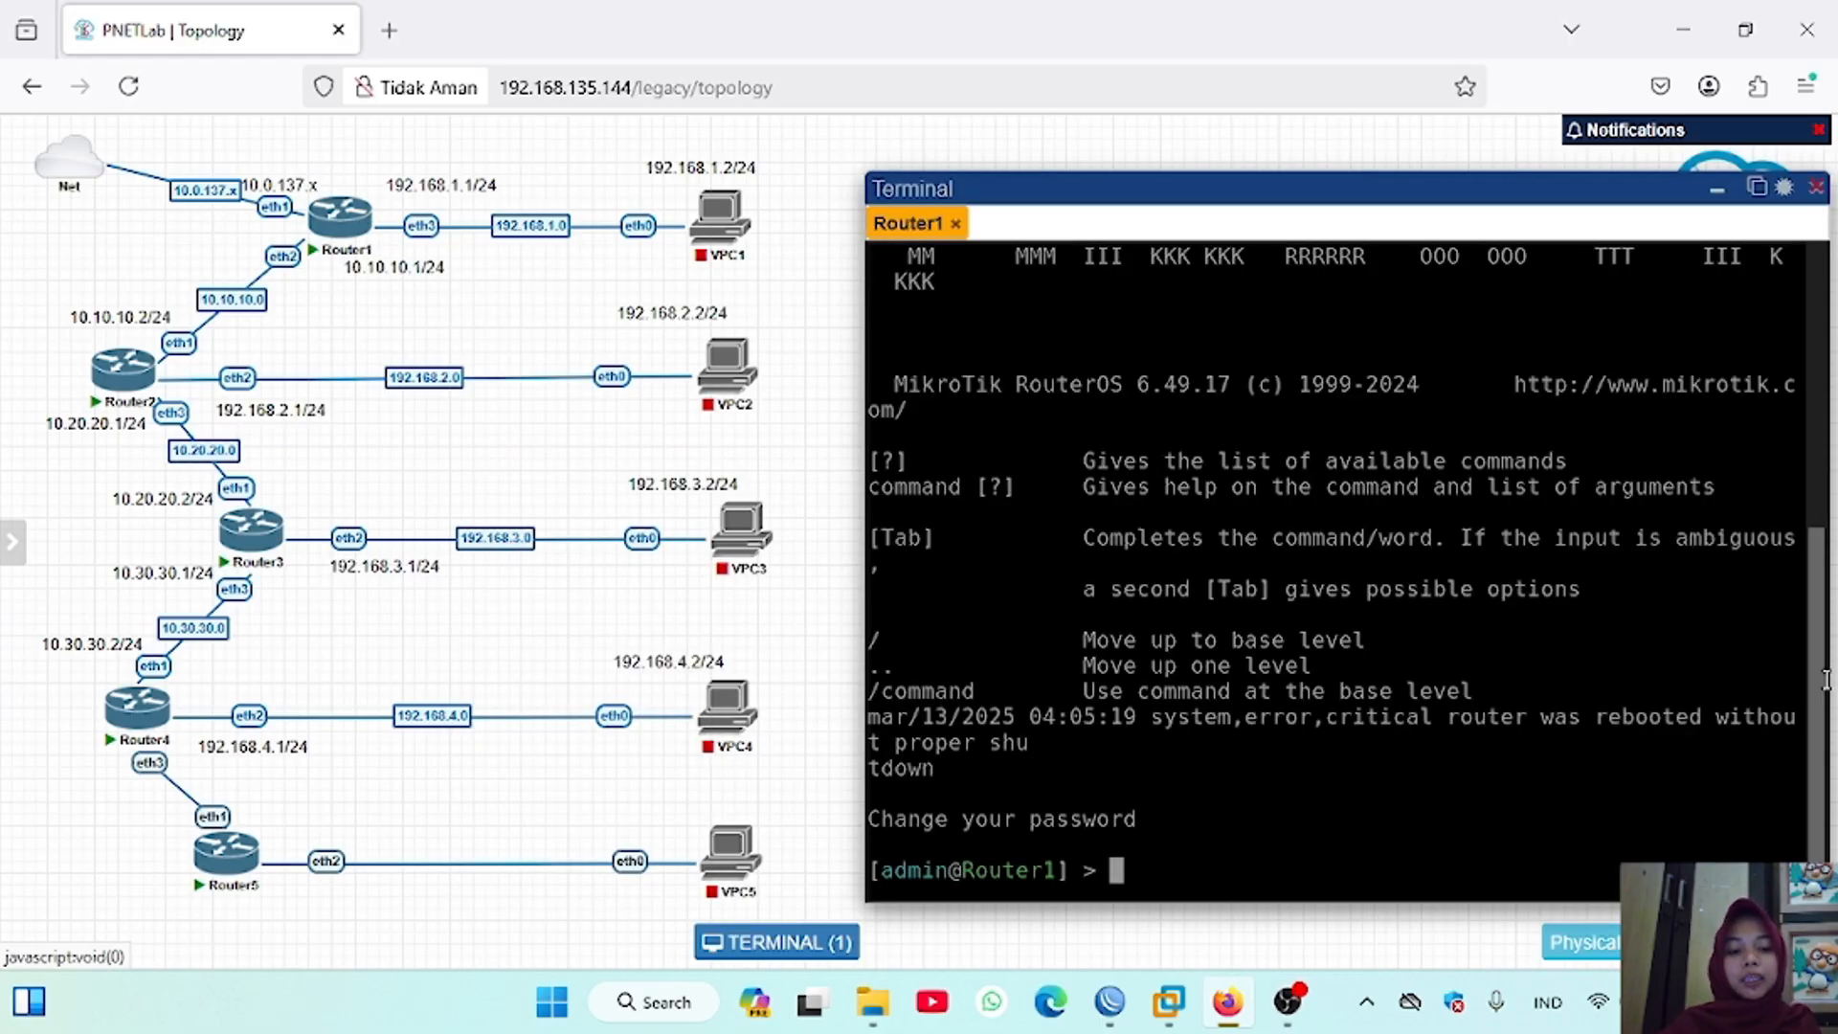
mouse_move(1824, 682)
mouse_down()
mouse_move(1779, 682)
mouse_move(1824, 671)
mouse_up()
key(Return)
text(ip a)
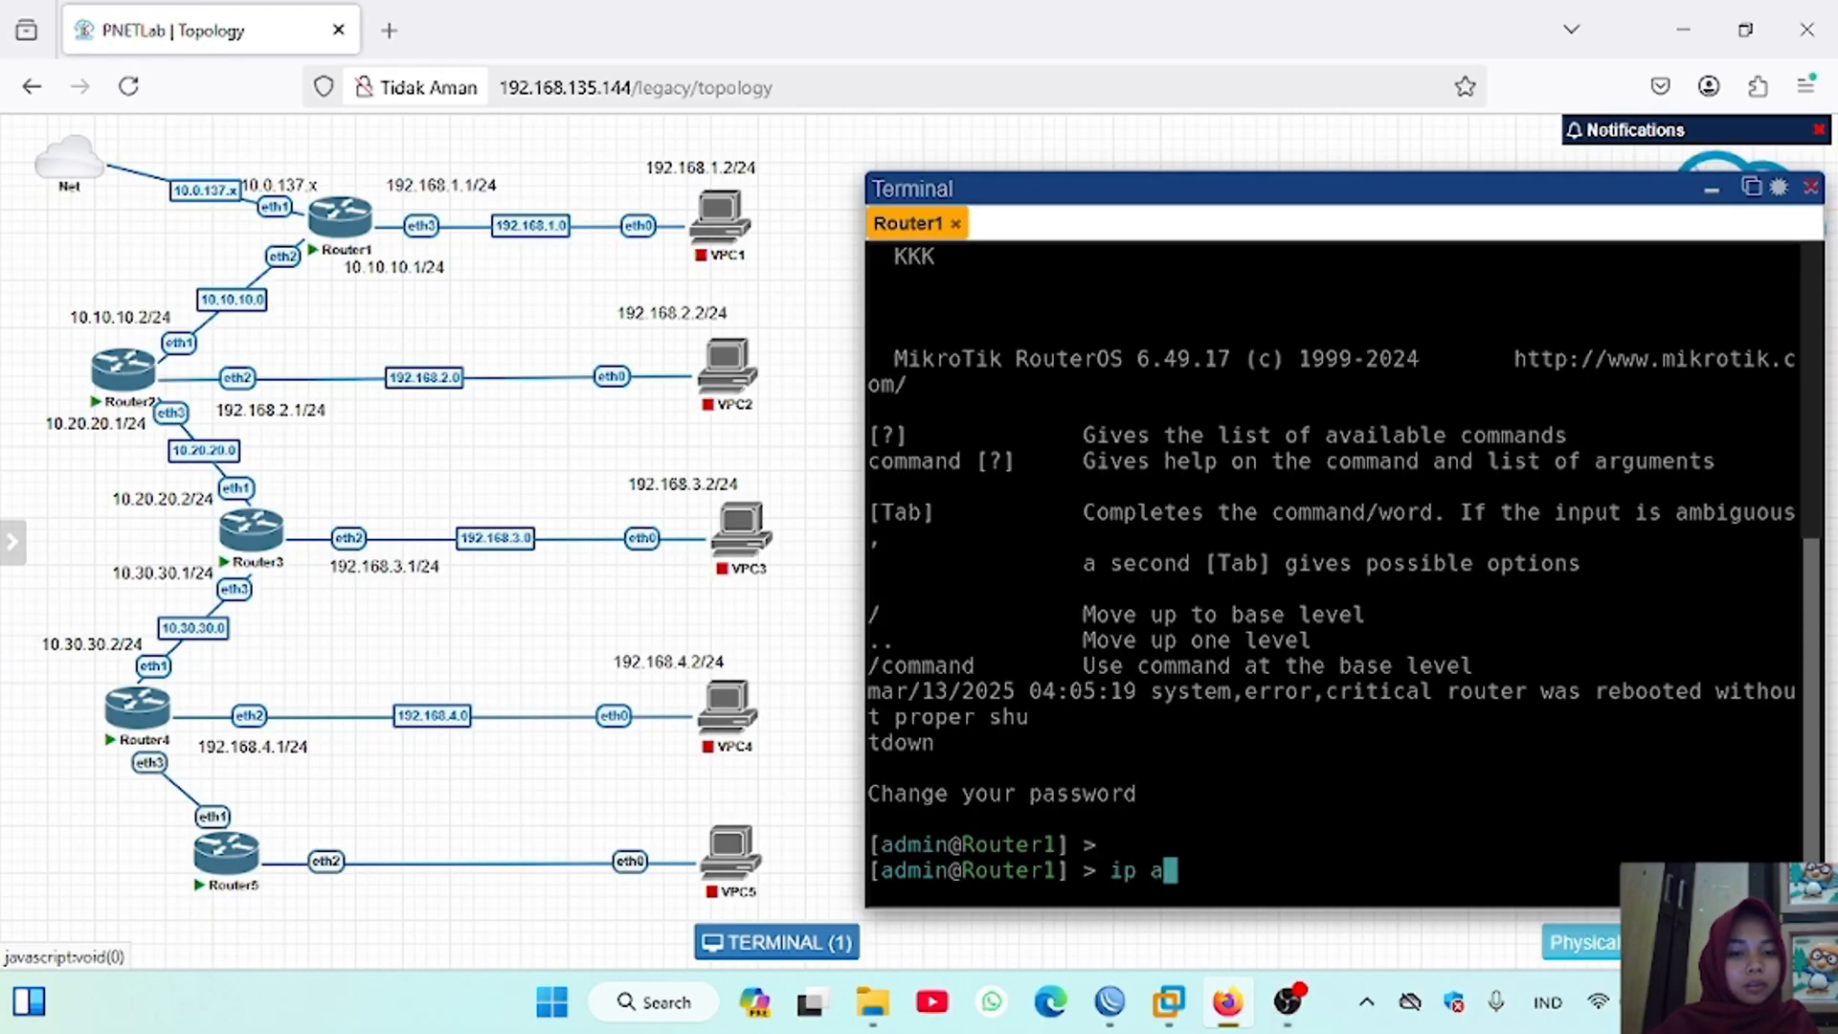
text(ddress print)
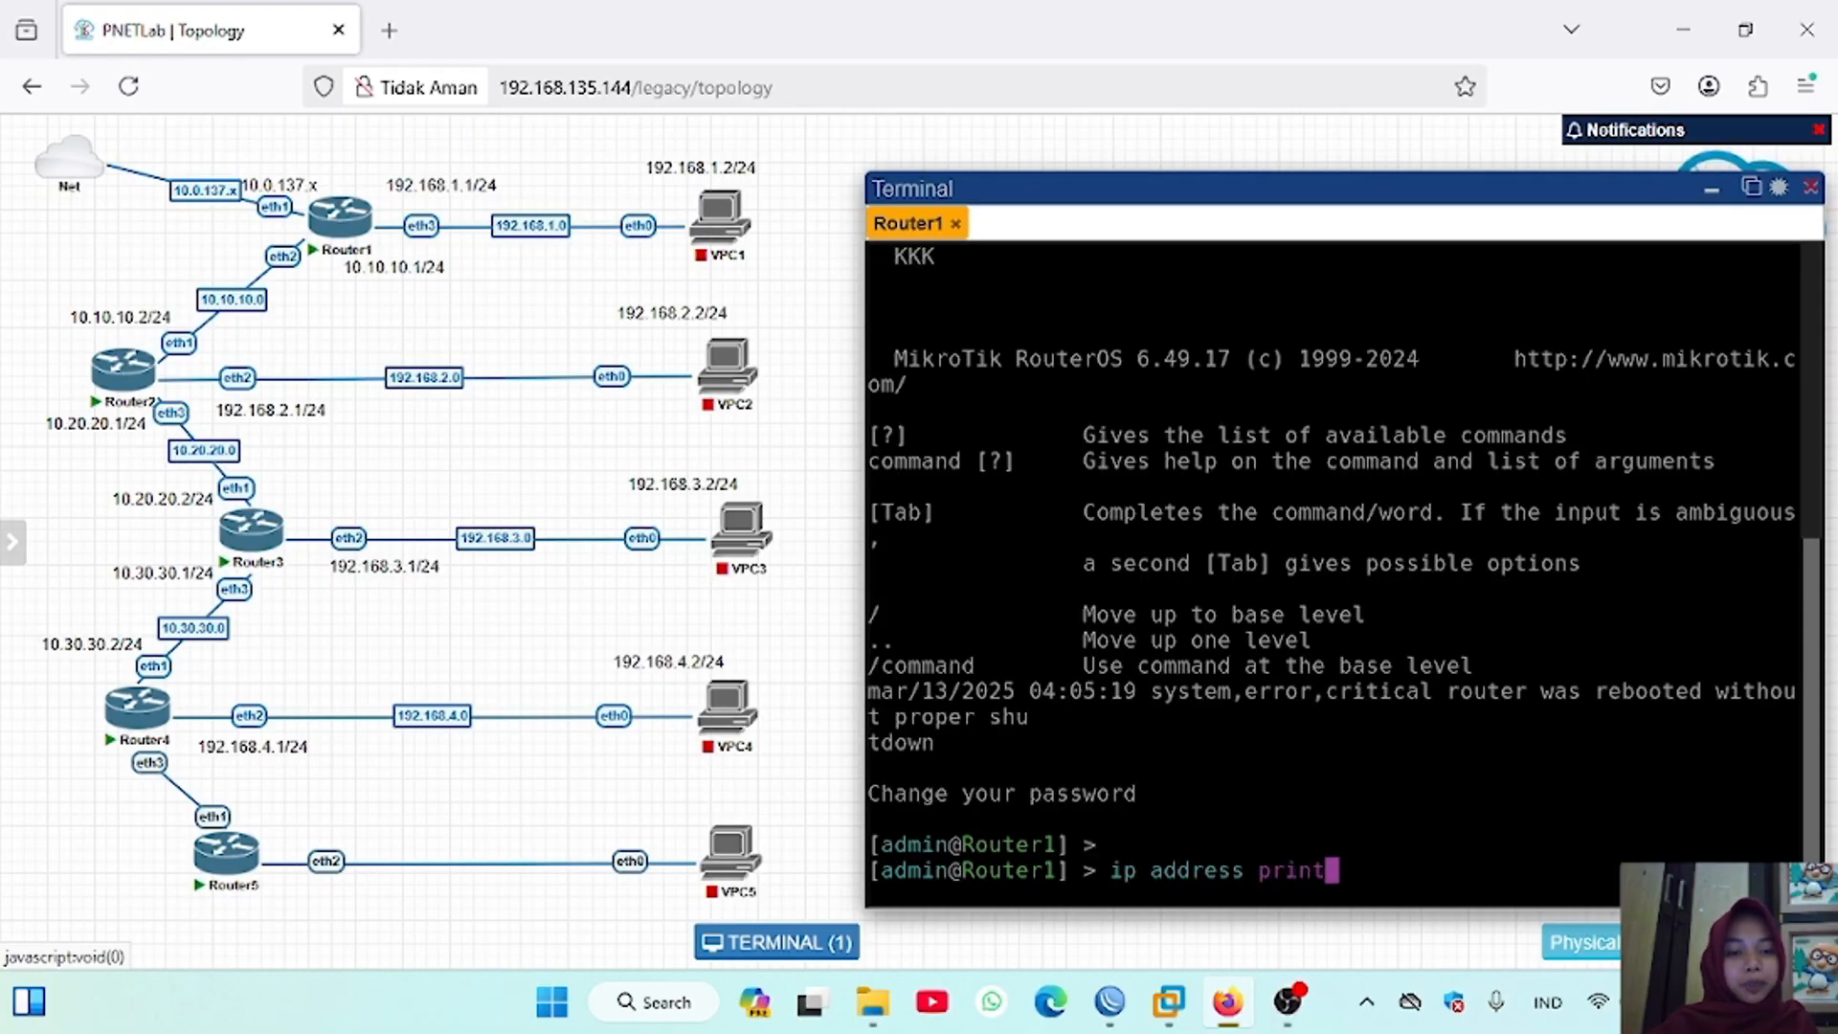
key(Return)
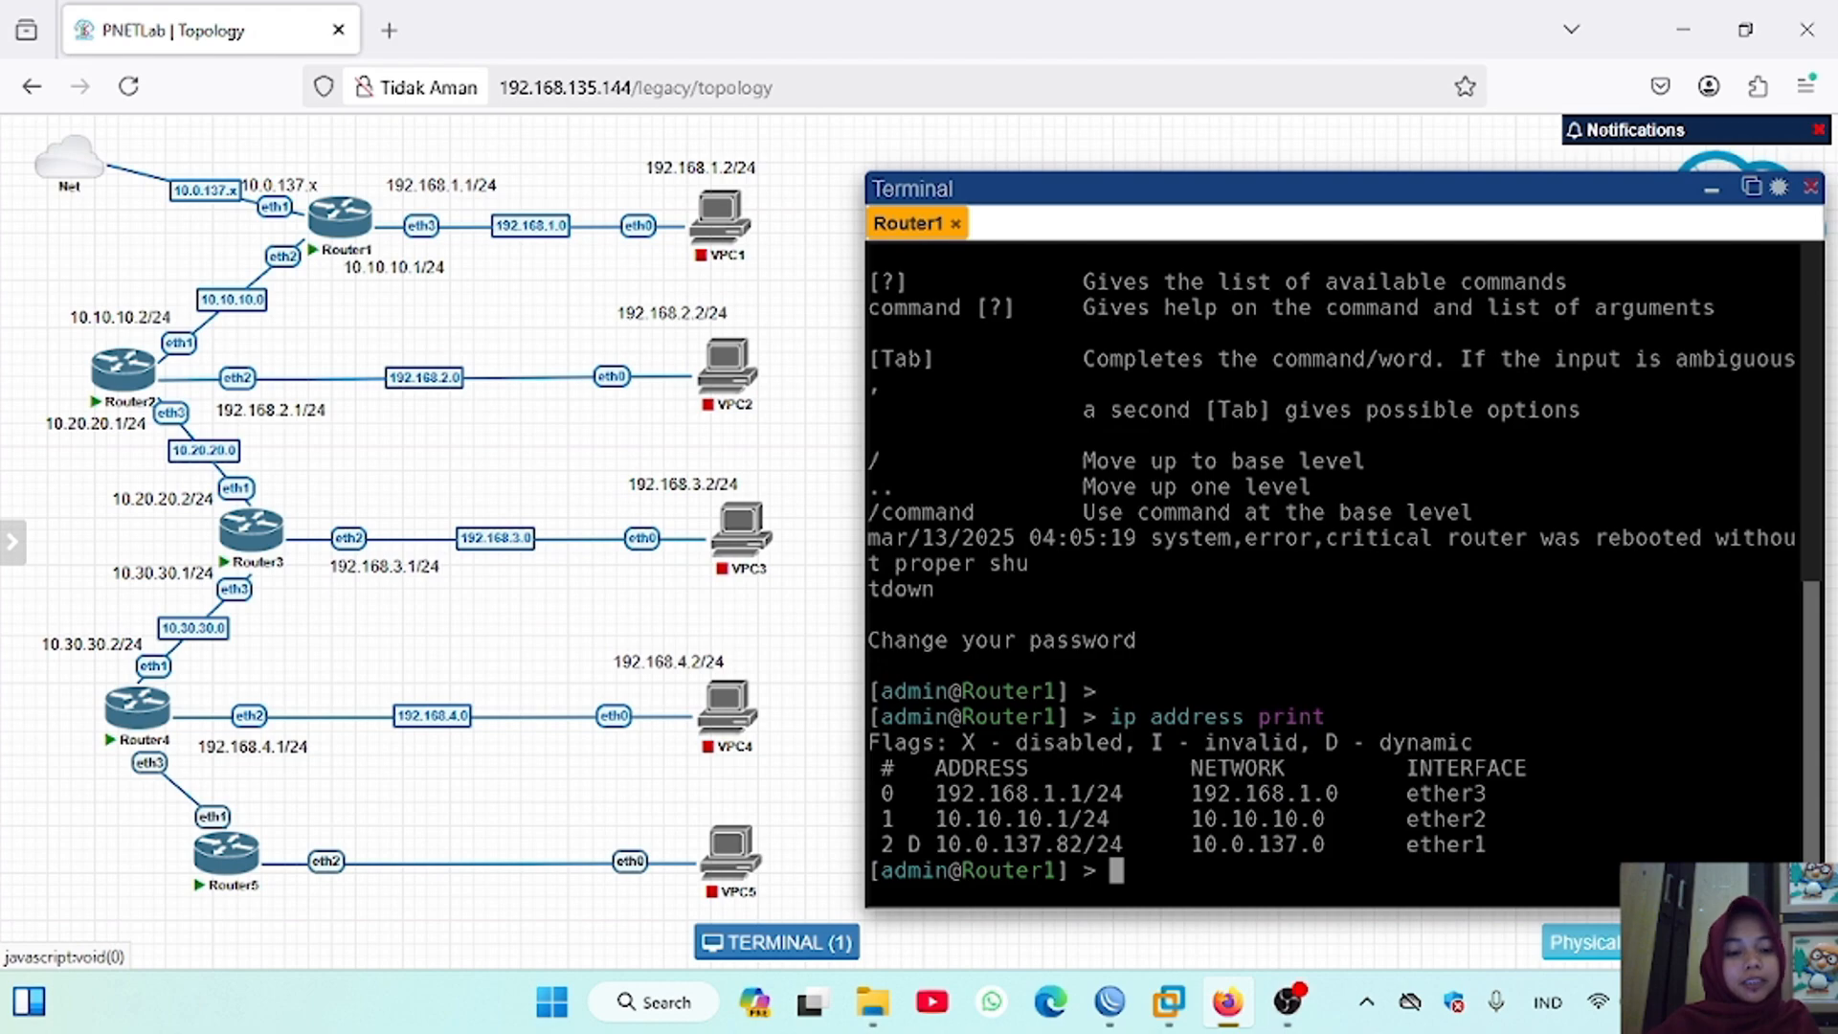
Step: Replace the 10.0.137.x text label above Router1's eth1 link with a new label reading 10.0.137.82
drag(280, 183, 274, 162)
right_click(304, 167)
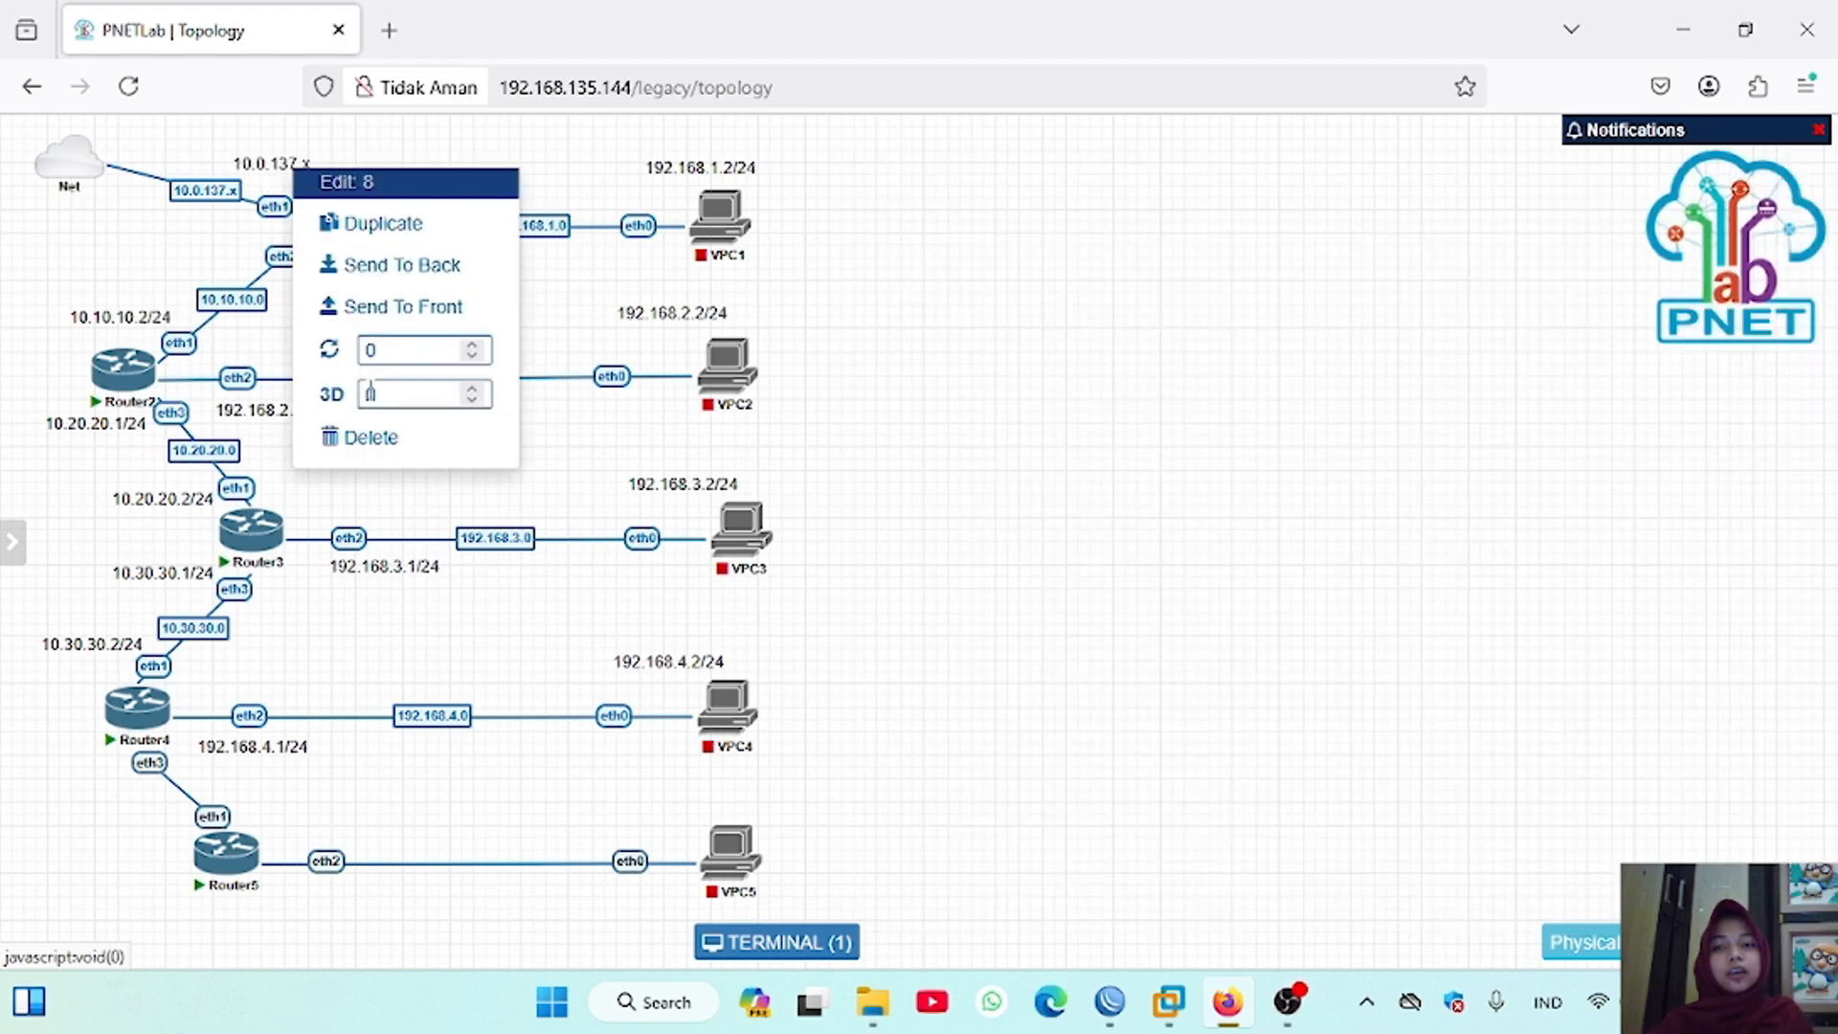
click(382, 437)
click(869, 298)
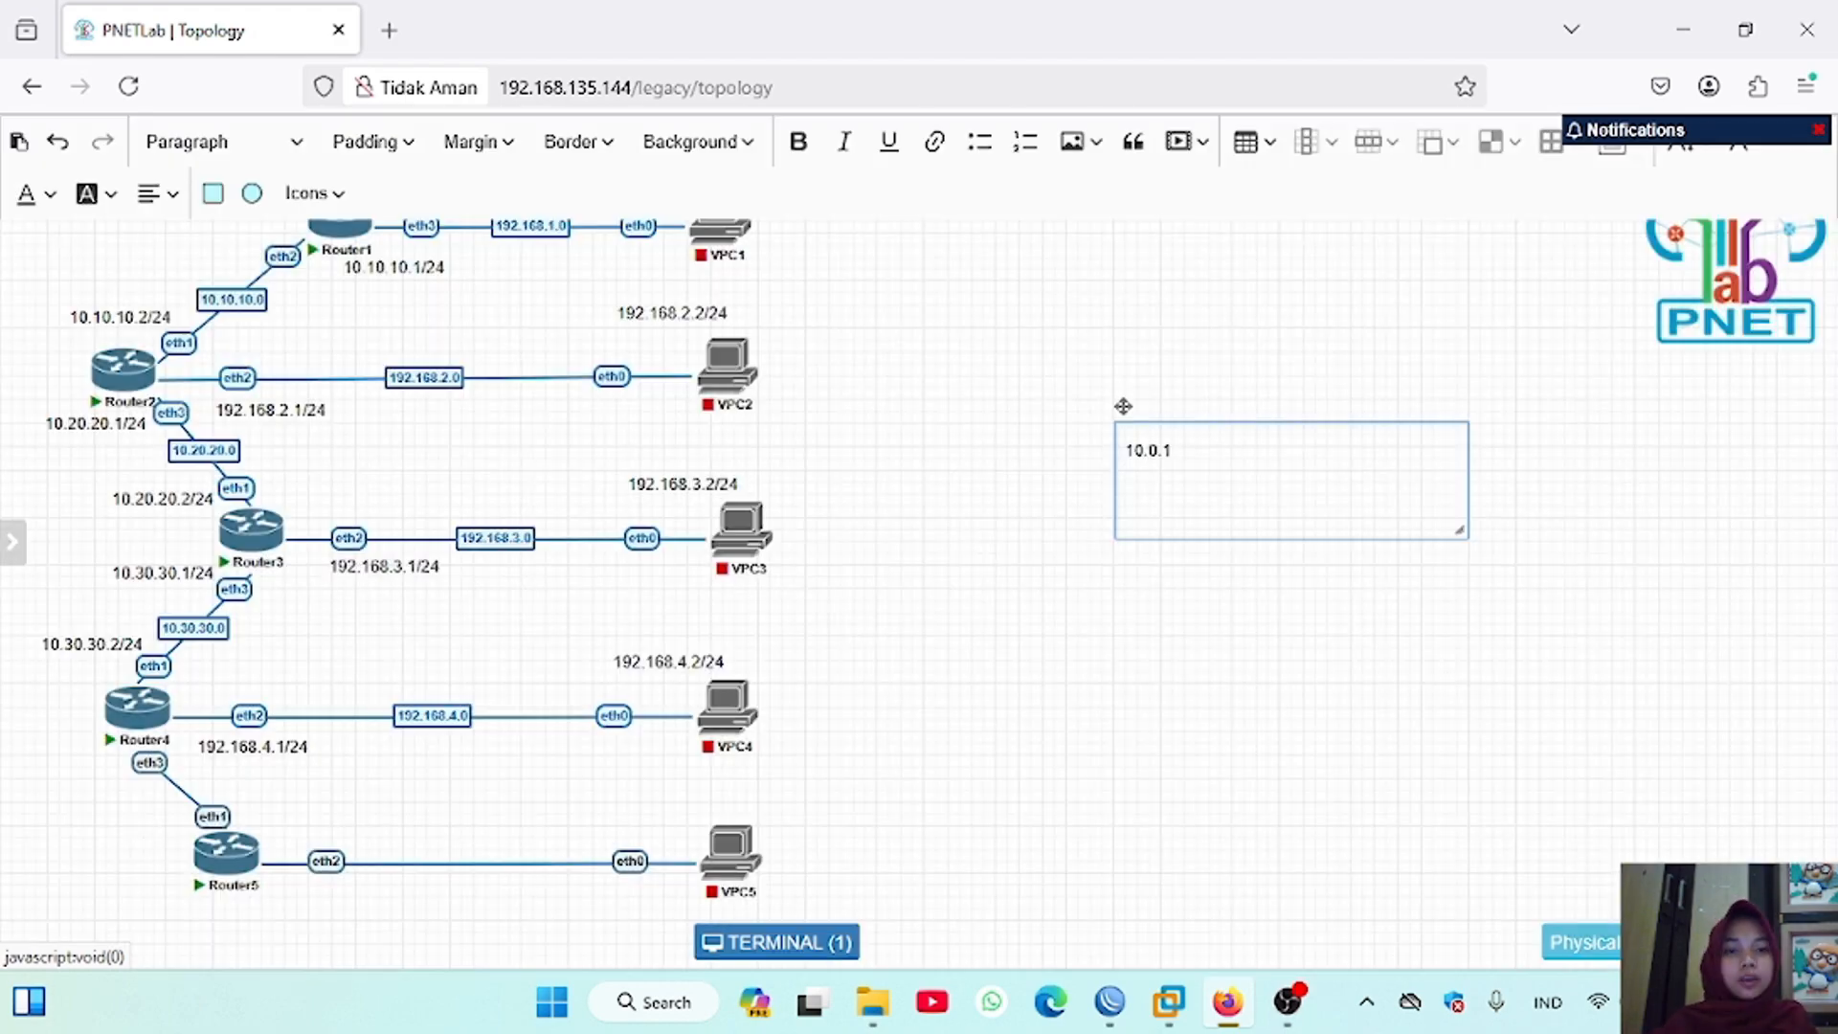
text(37.2)
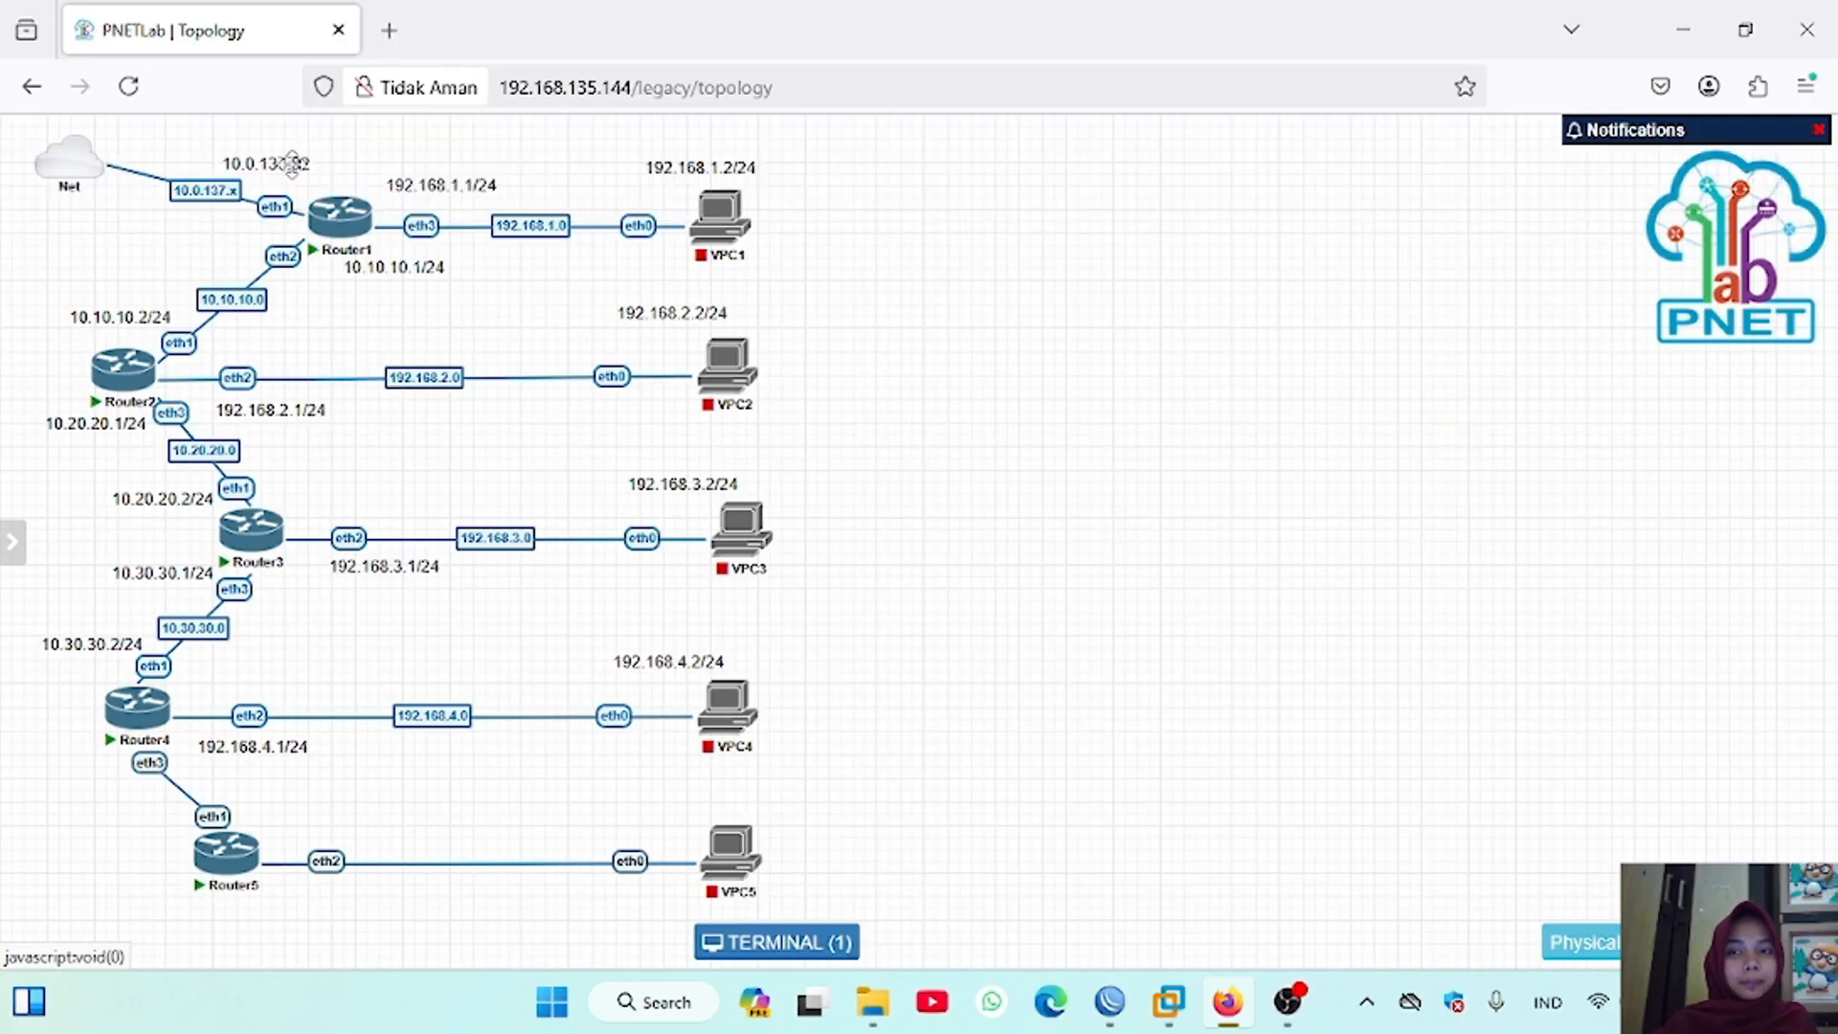
drag(293, 164, 282, 162)
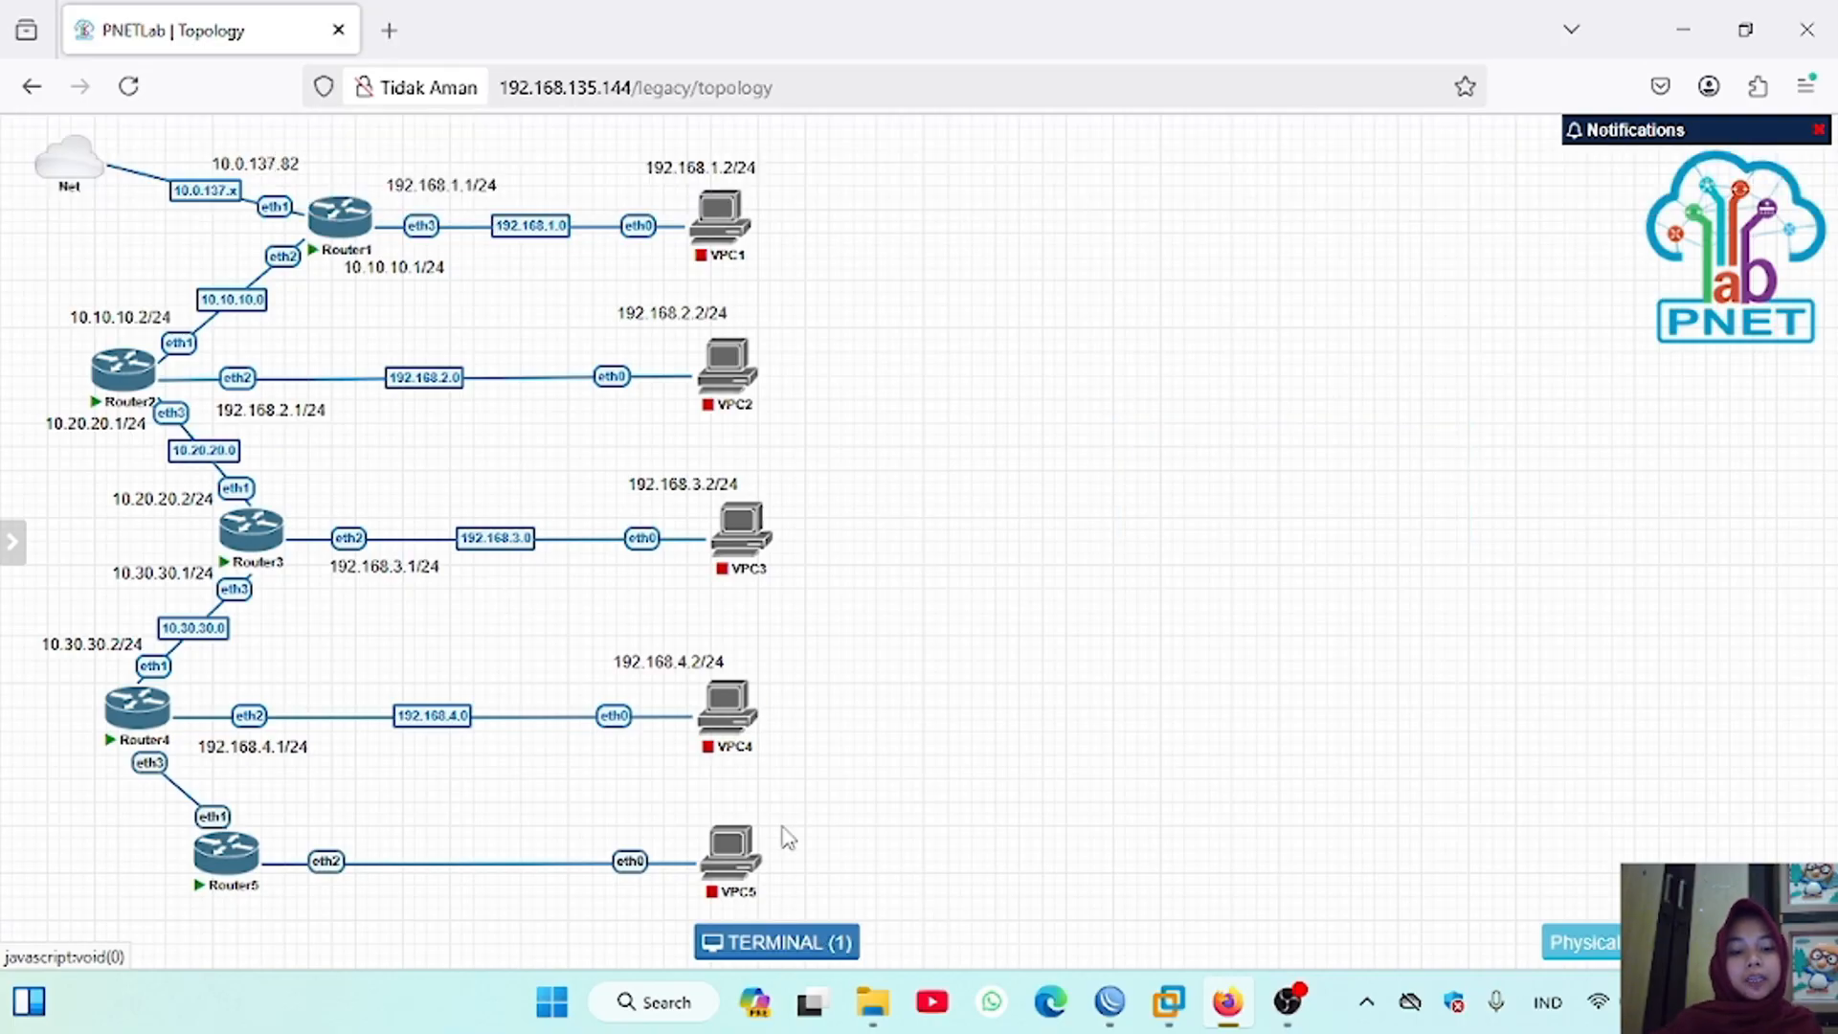
Step: Run Command Prompt as administrator and add a route to 10.0.137.0 with mask 255.255.255.0
click(654, 1001)
text(cmd)
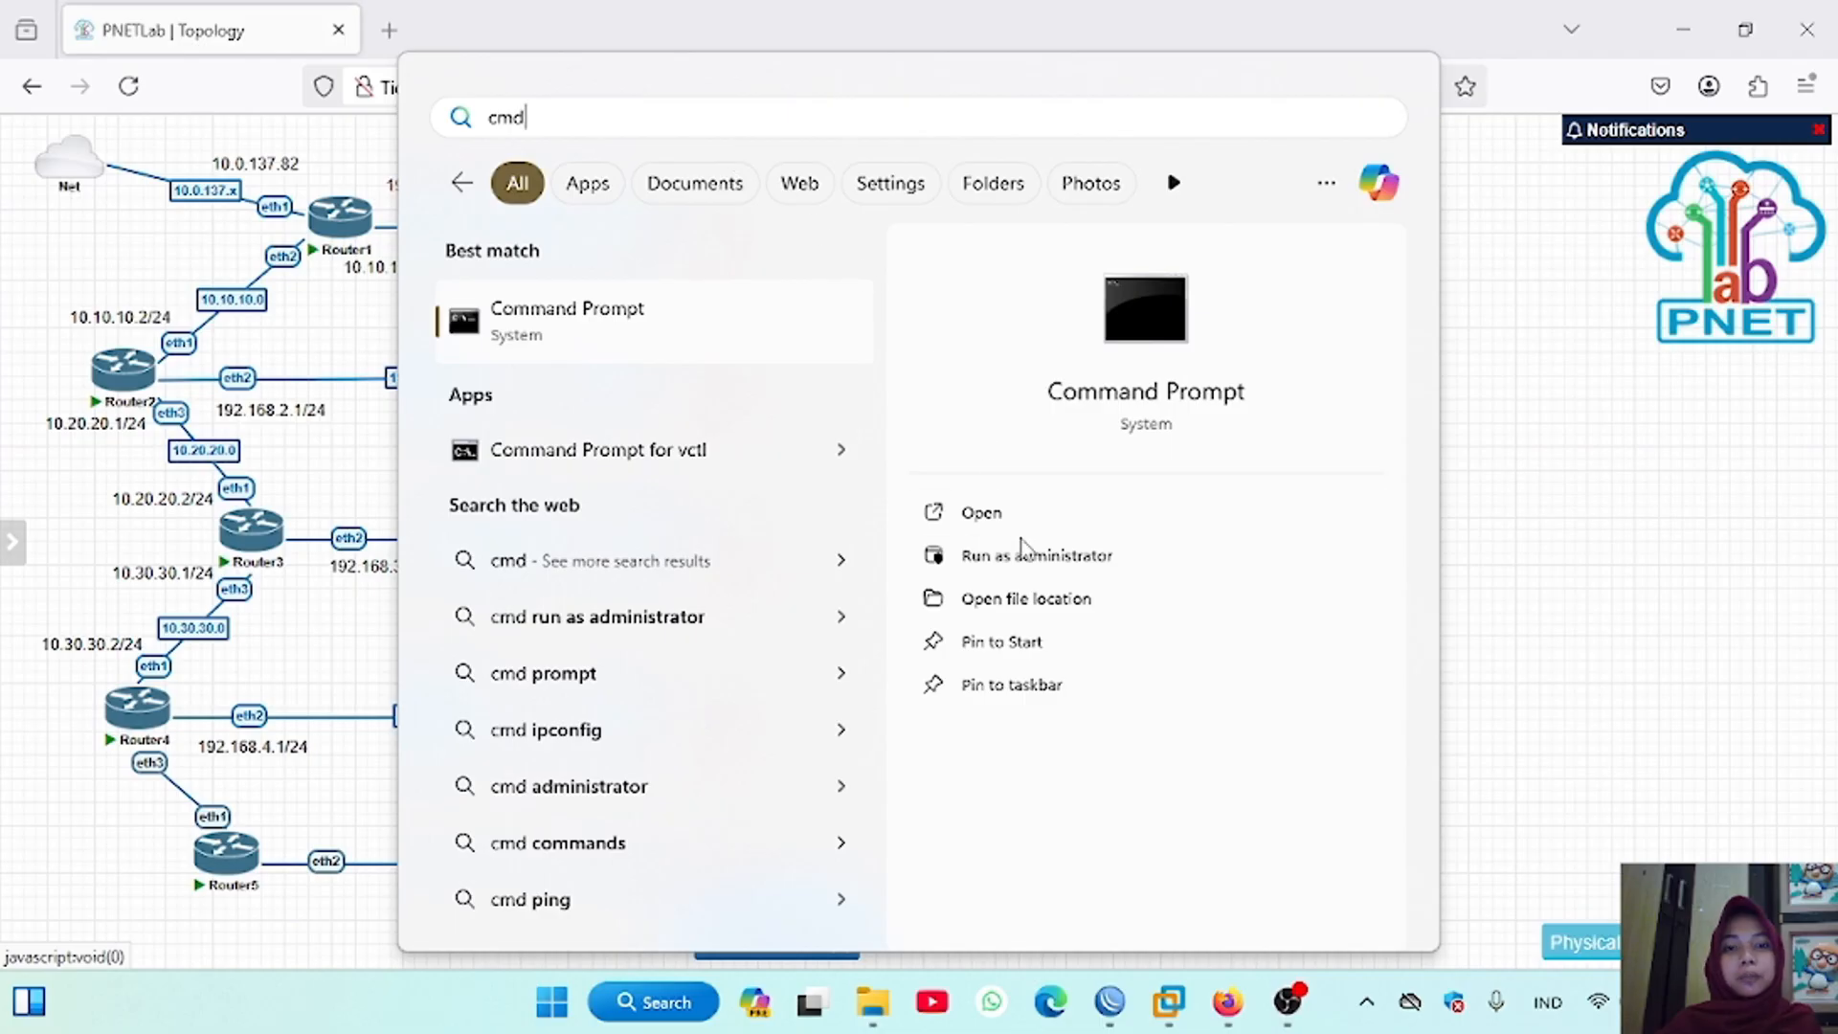
click(1024, 555)
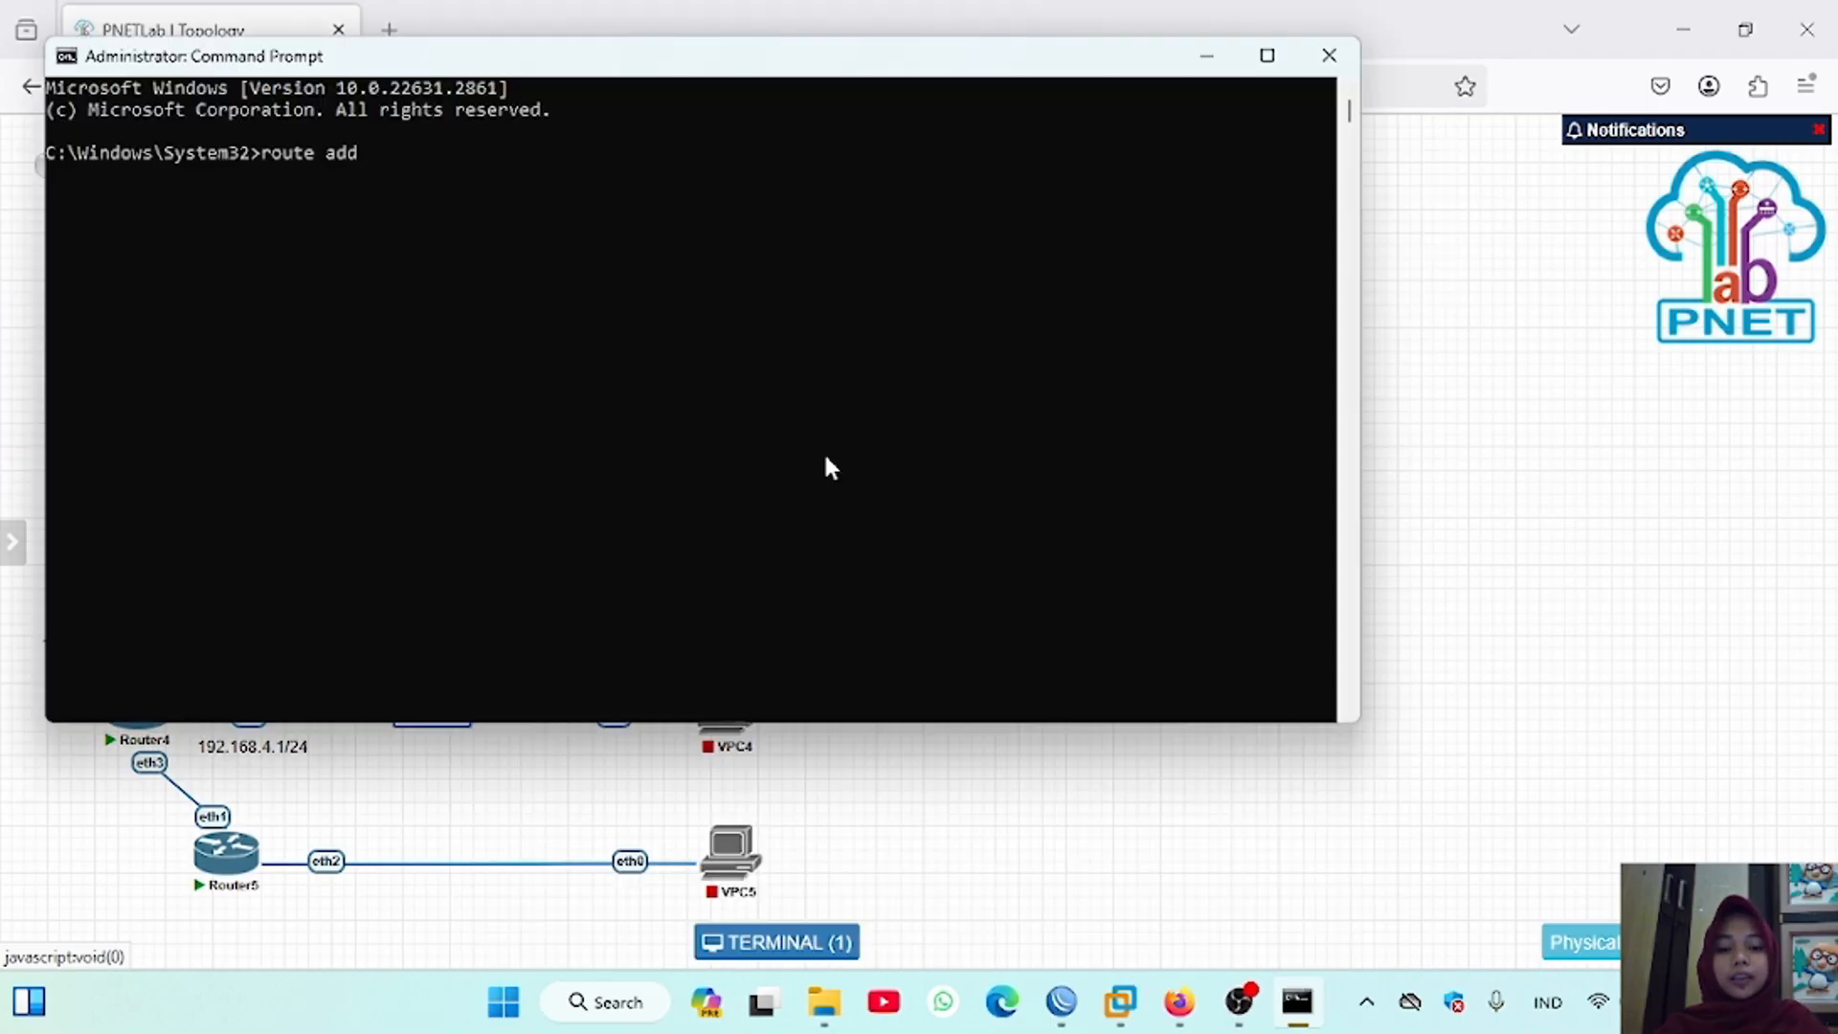
text(10.0.13)
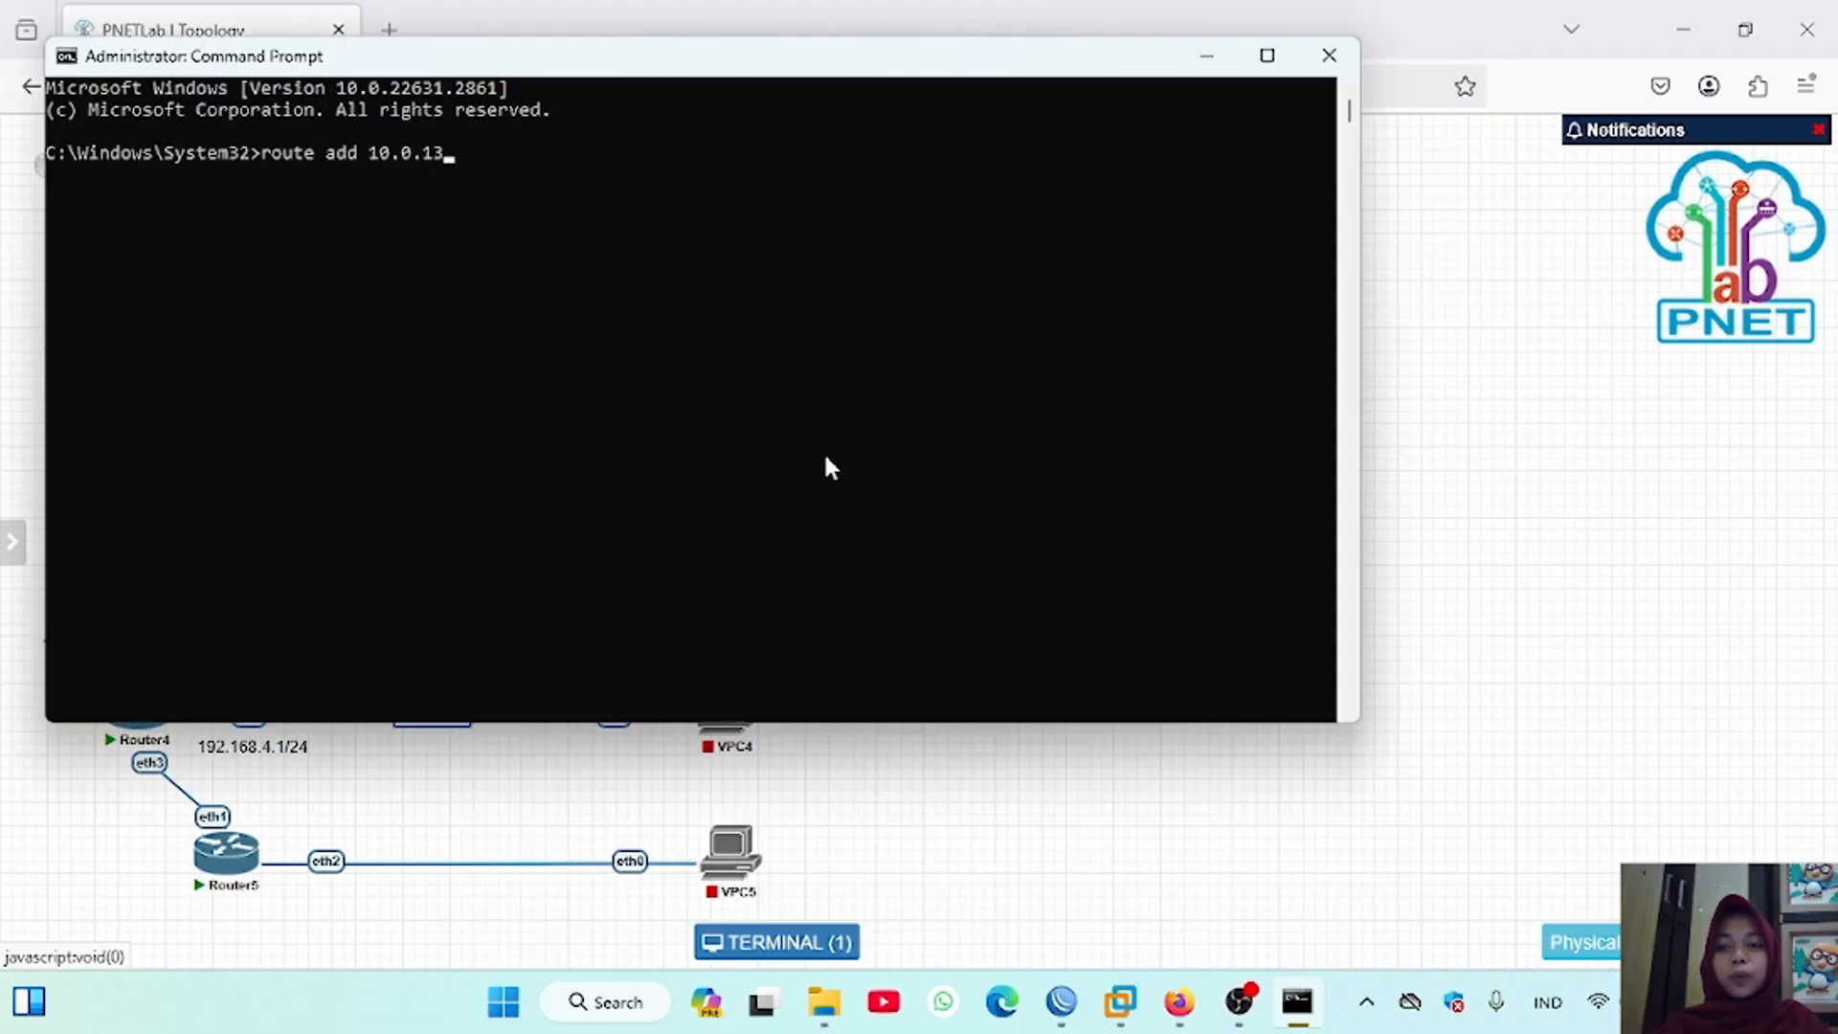
text(7.)
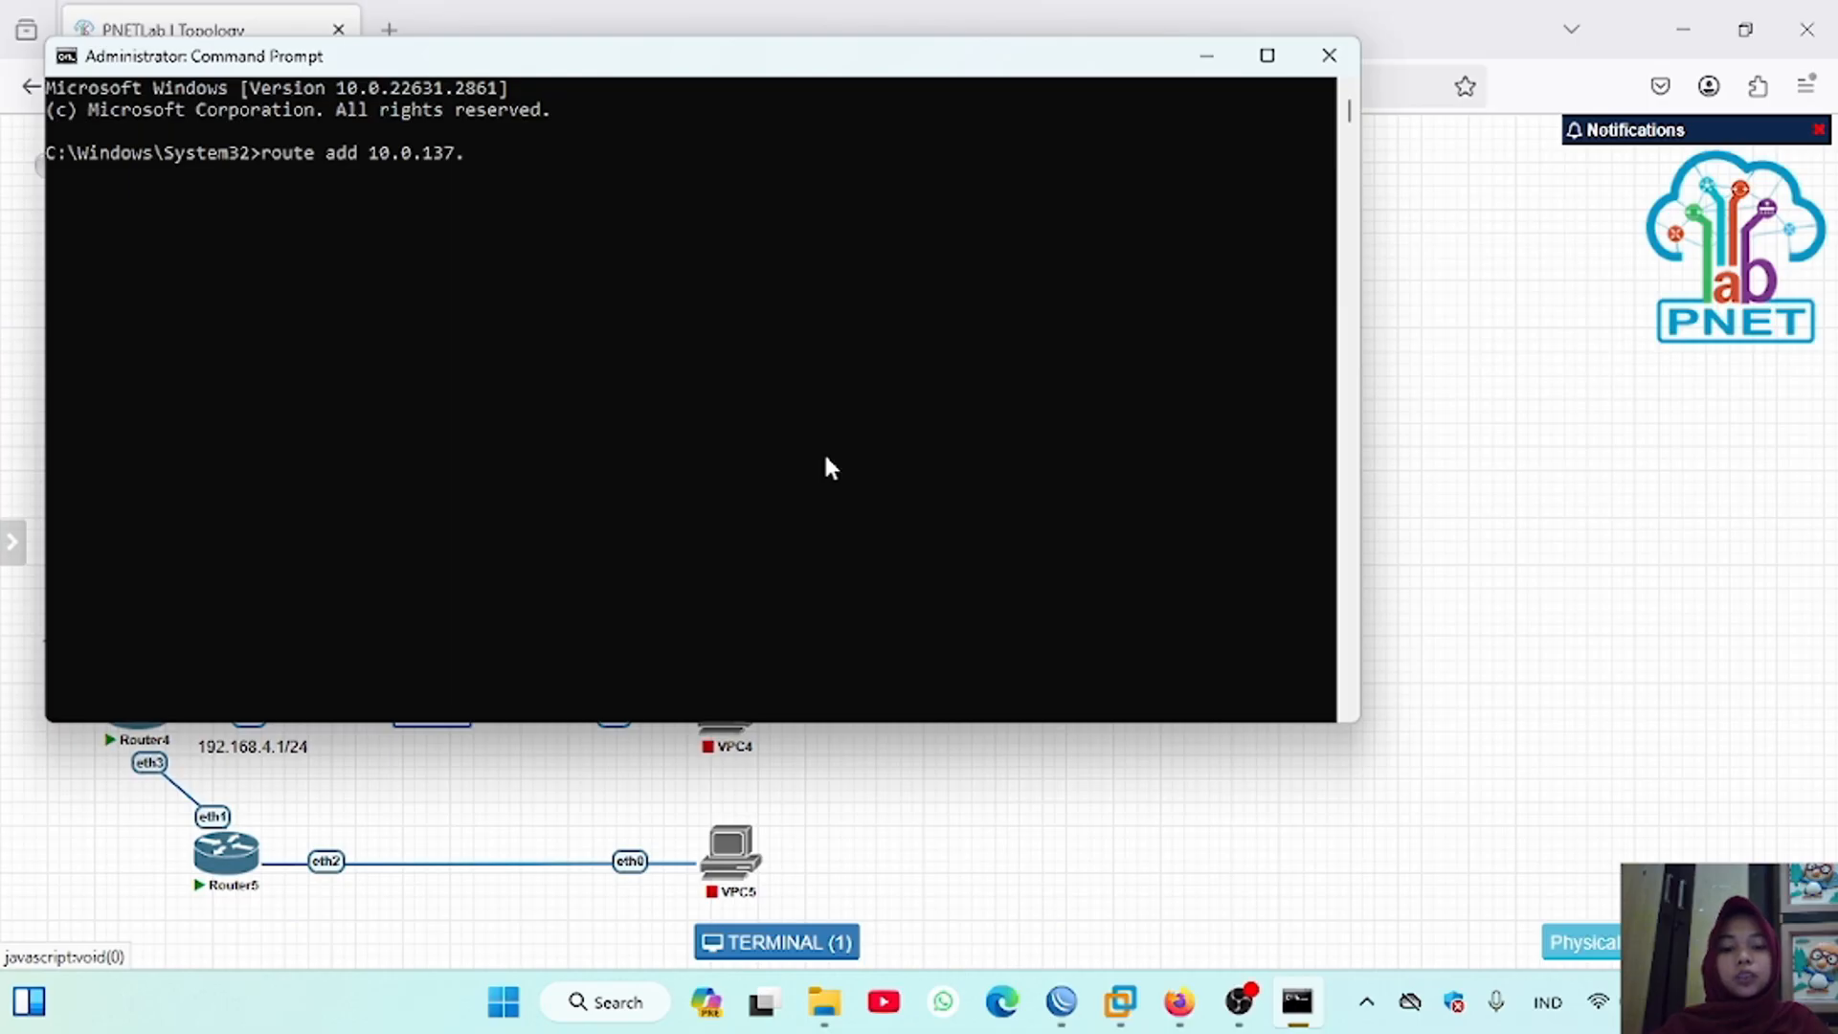
text(0 mask 255)
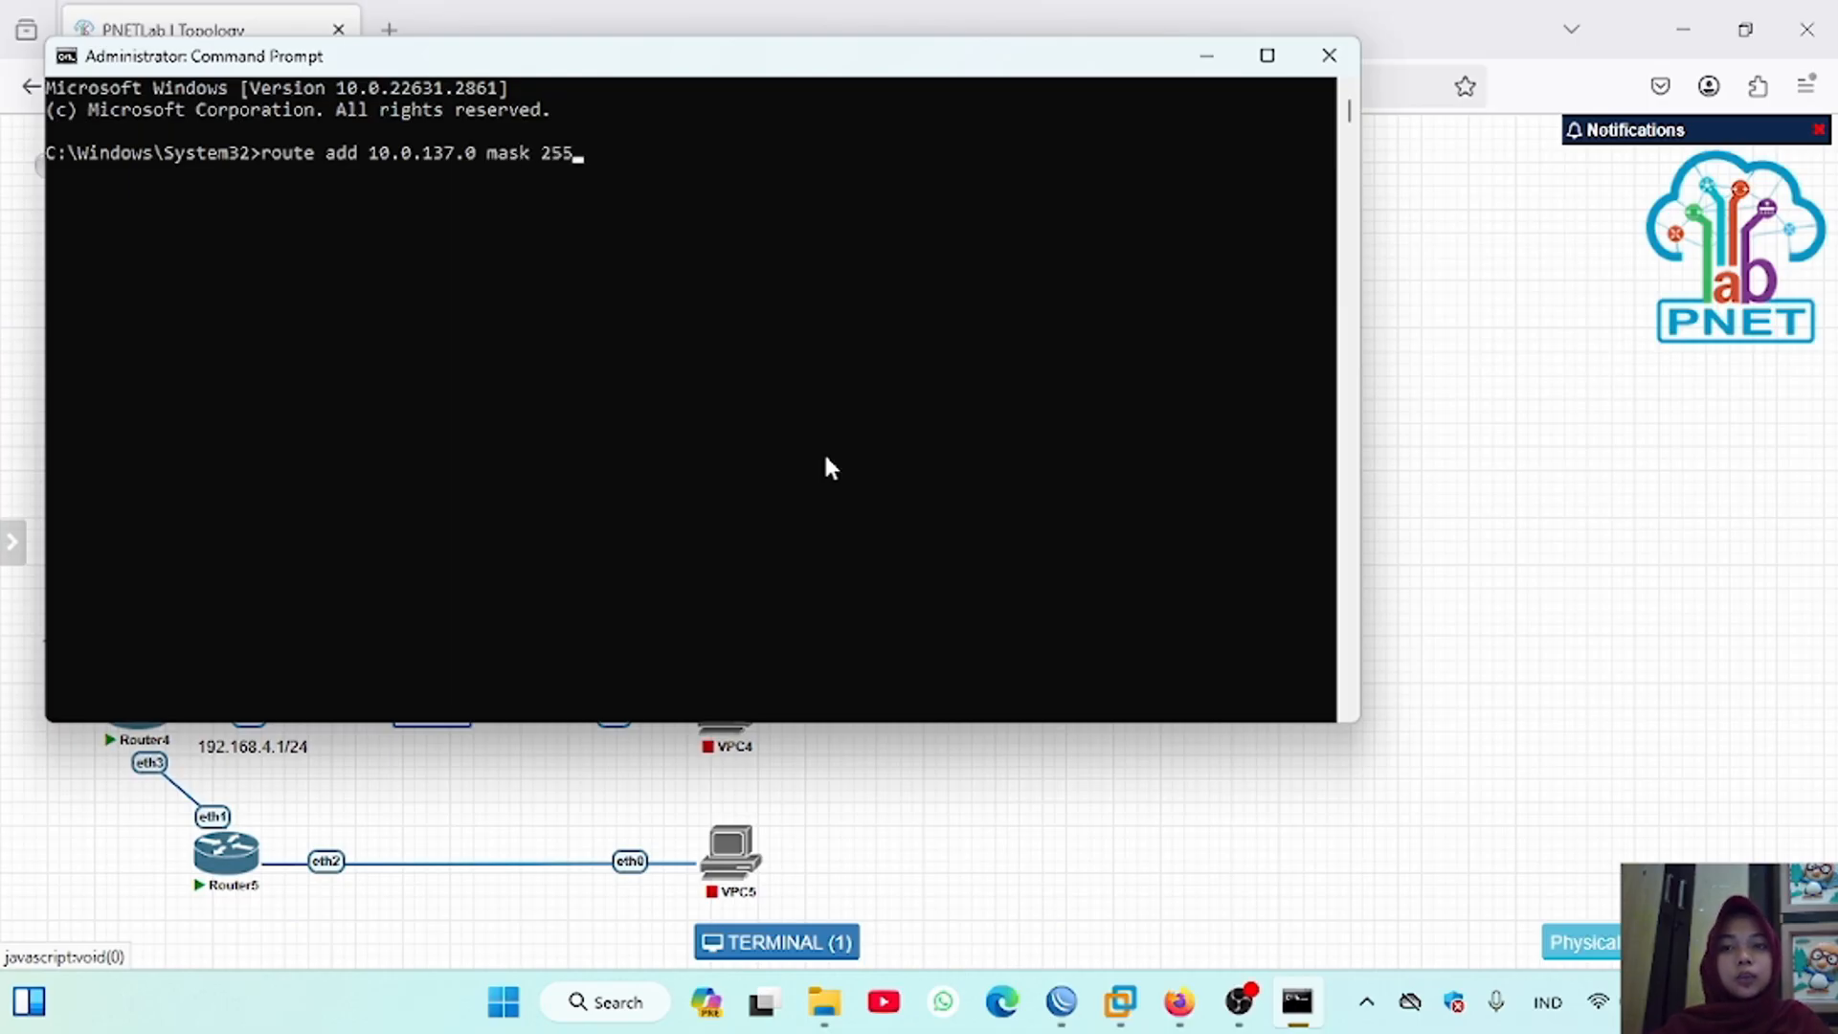
text(.255.255.0)
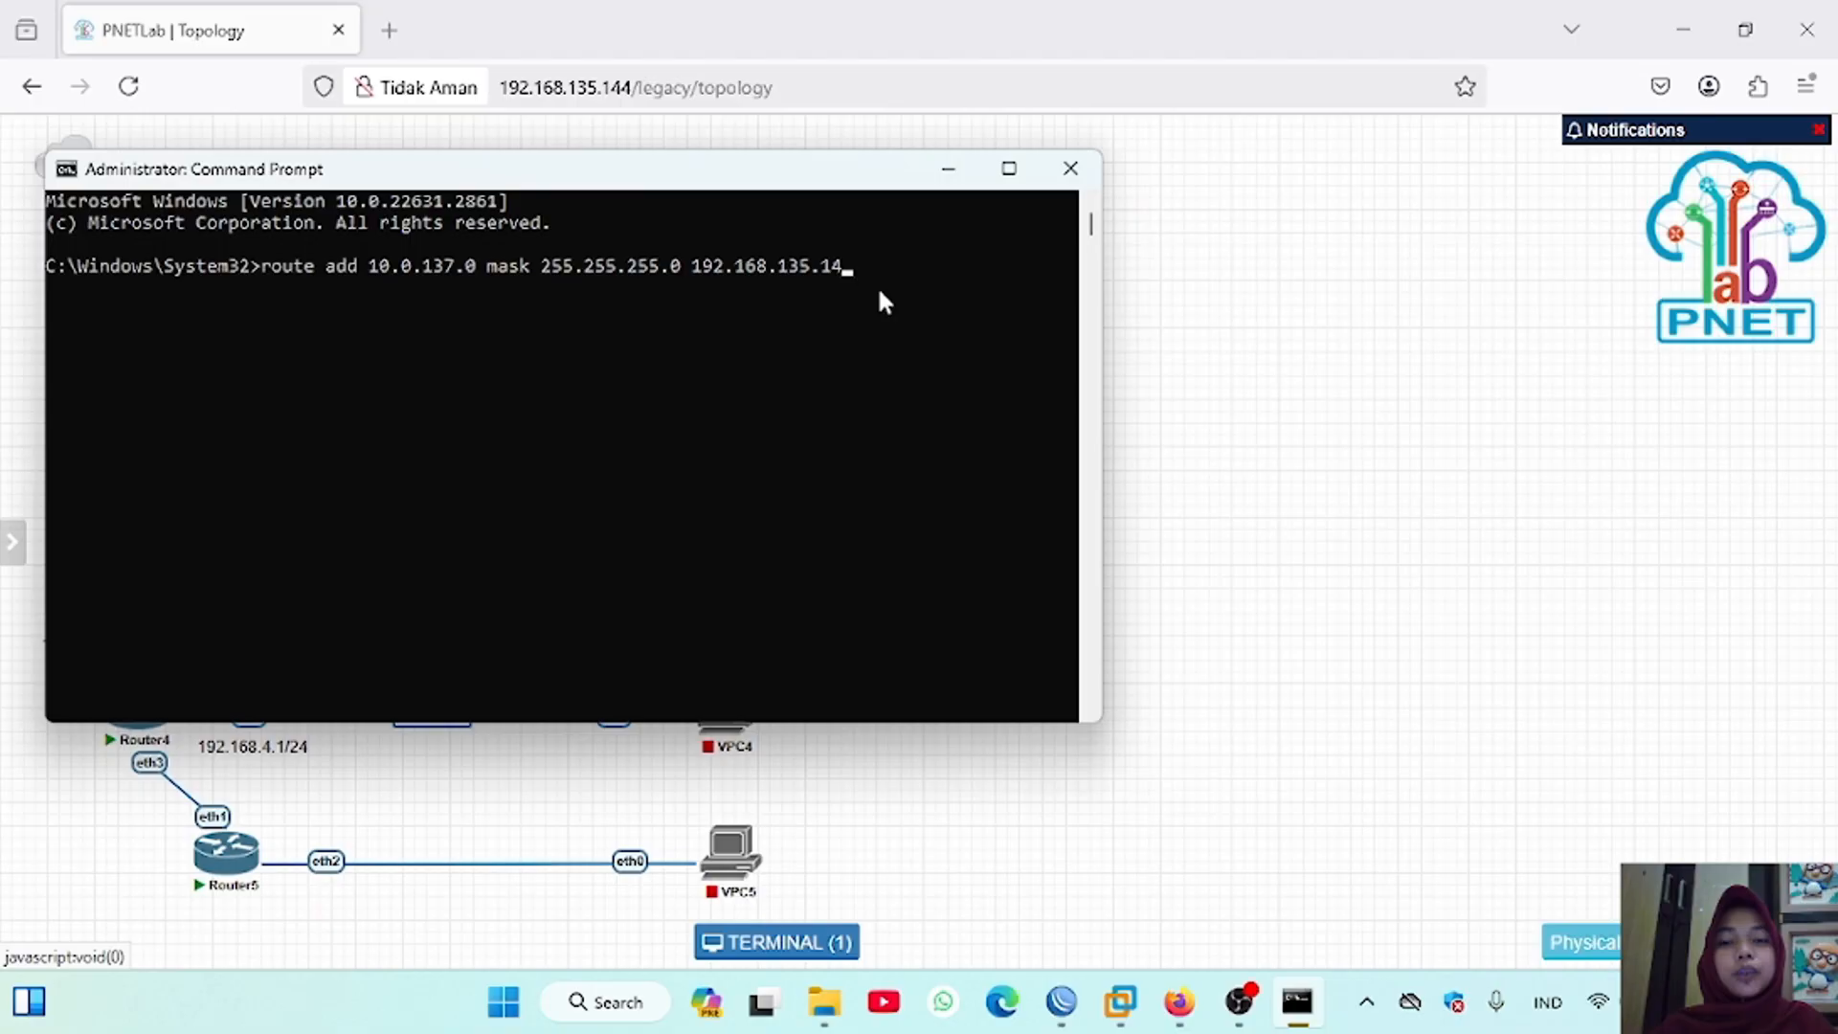
text(4)
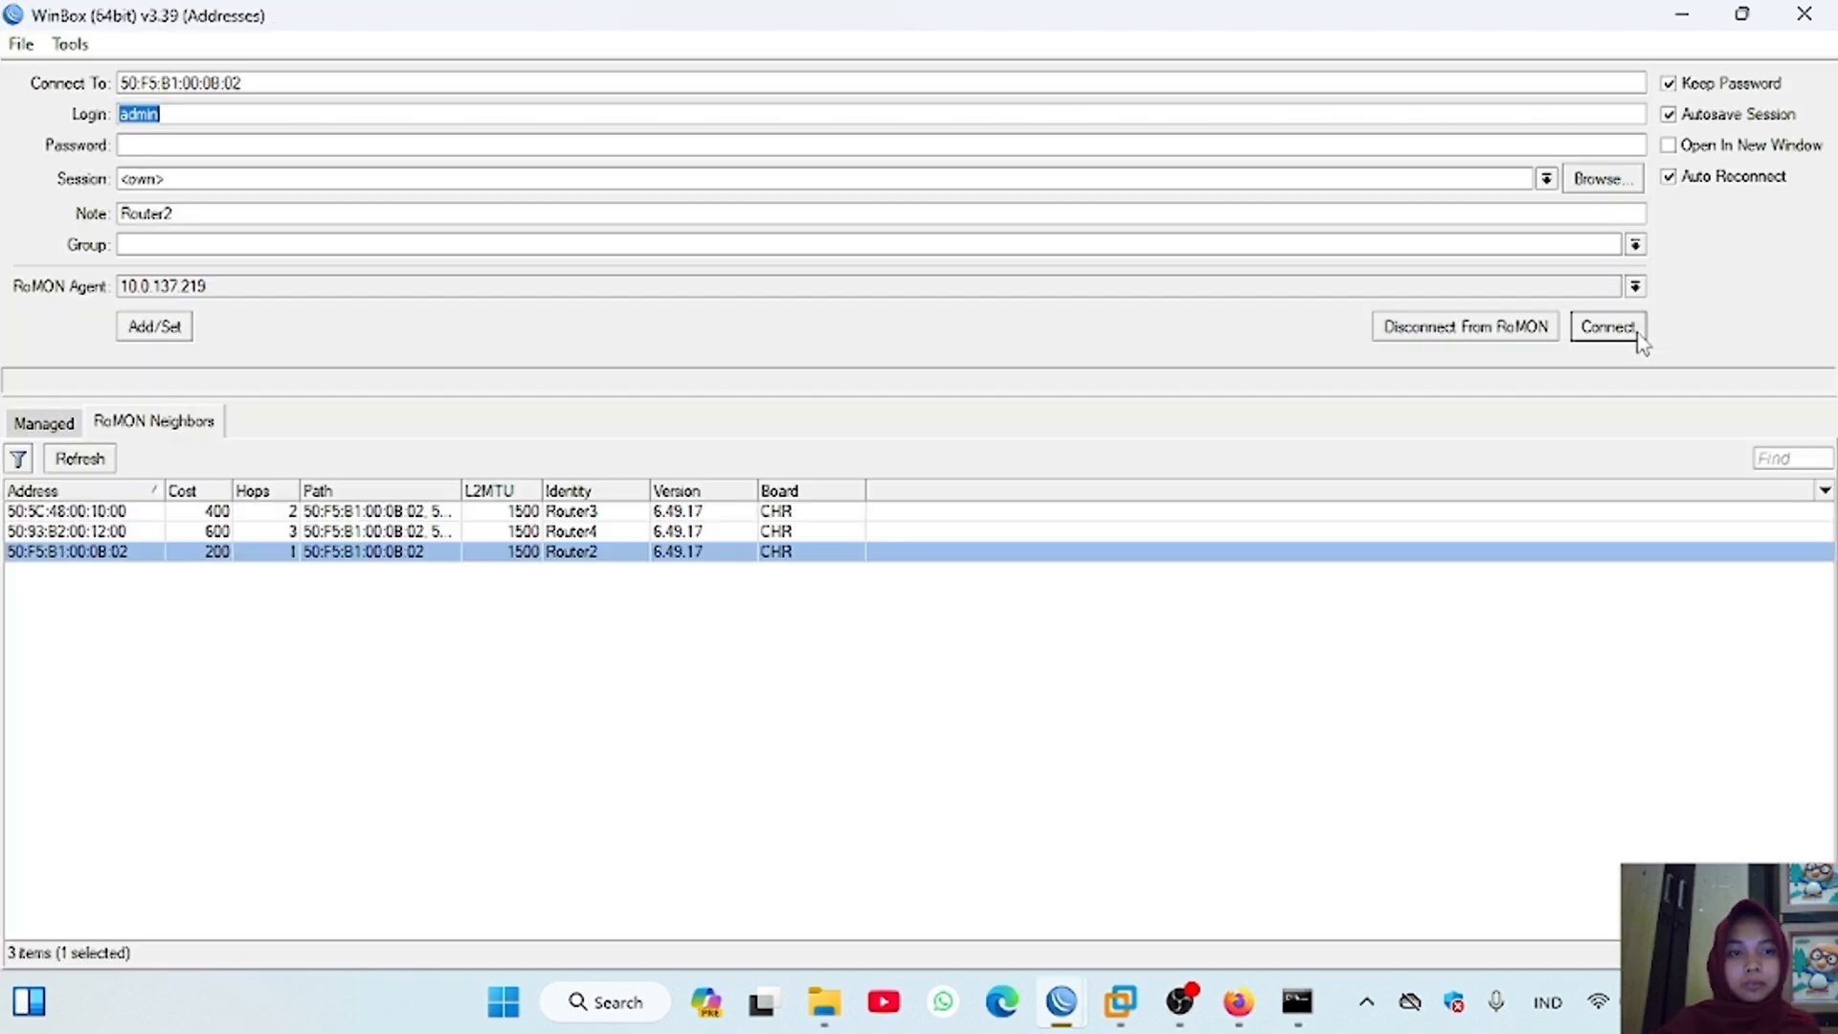
Step: Switch to the Router4 WinBox session and skip the password change
click(1622, 335)
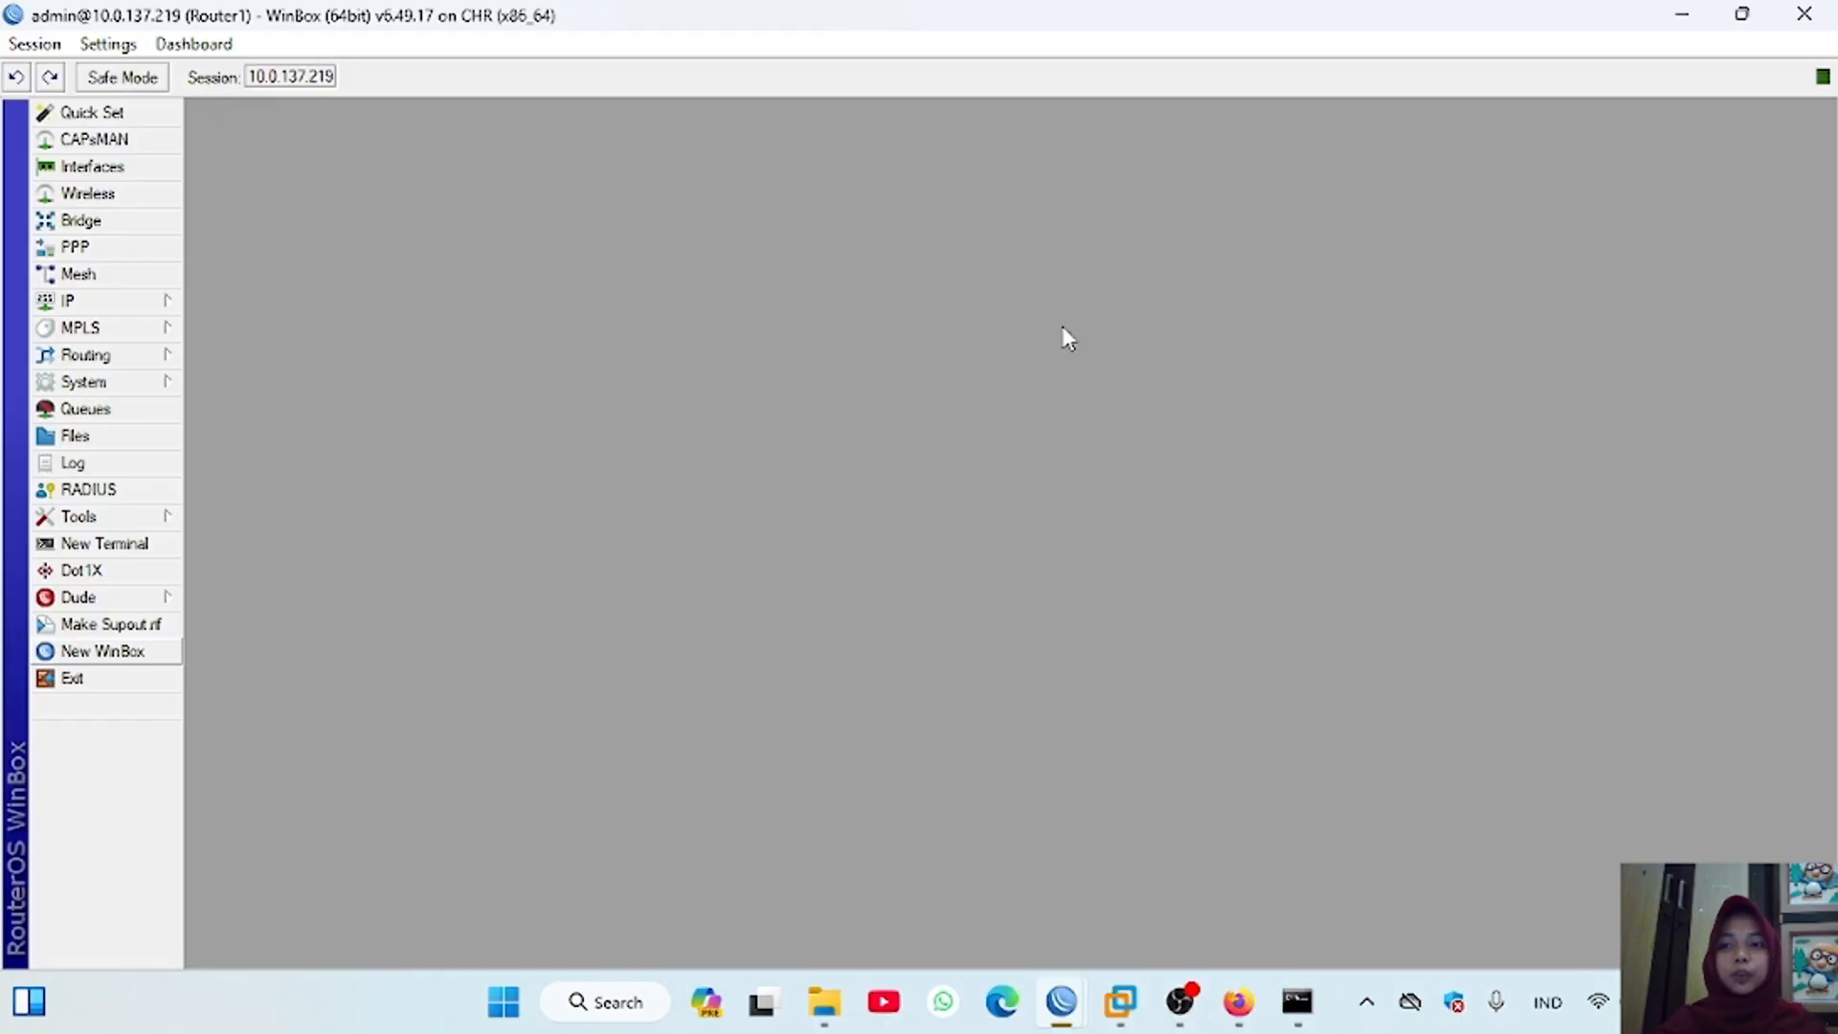
mouse_move(1063, 1005)
click(948, 852)
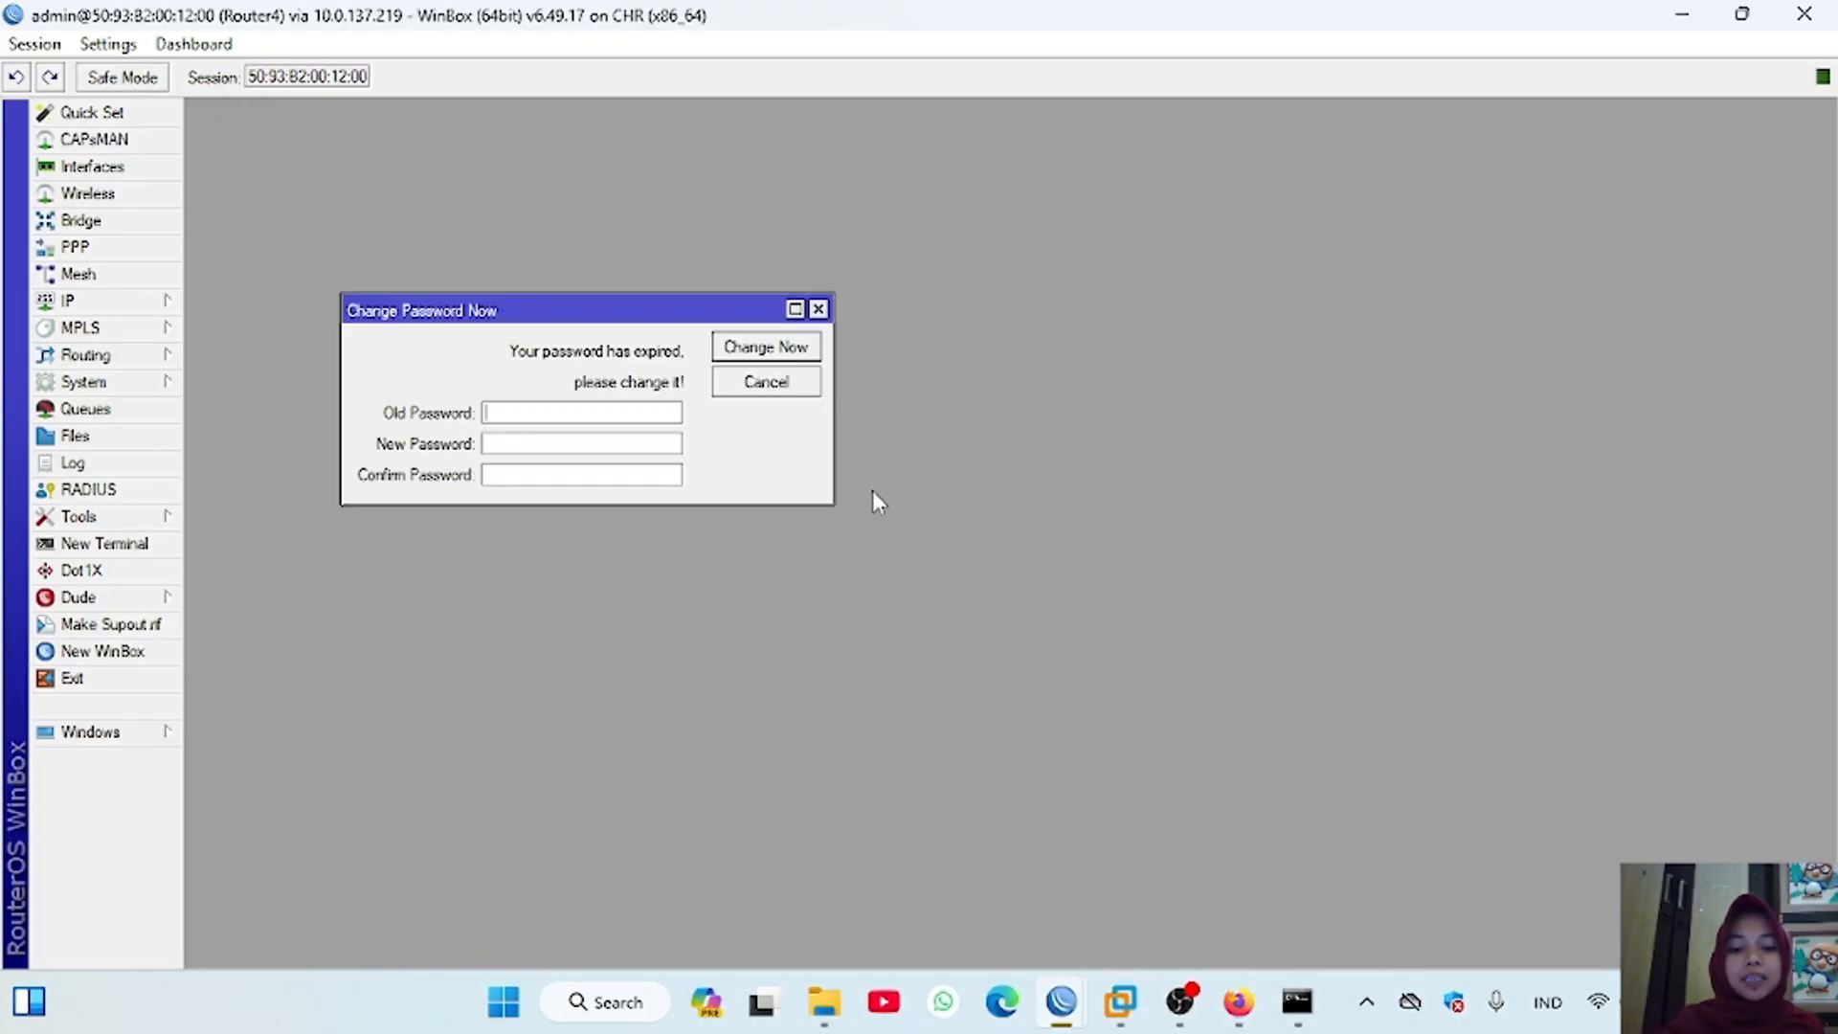
click(820, 308)
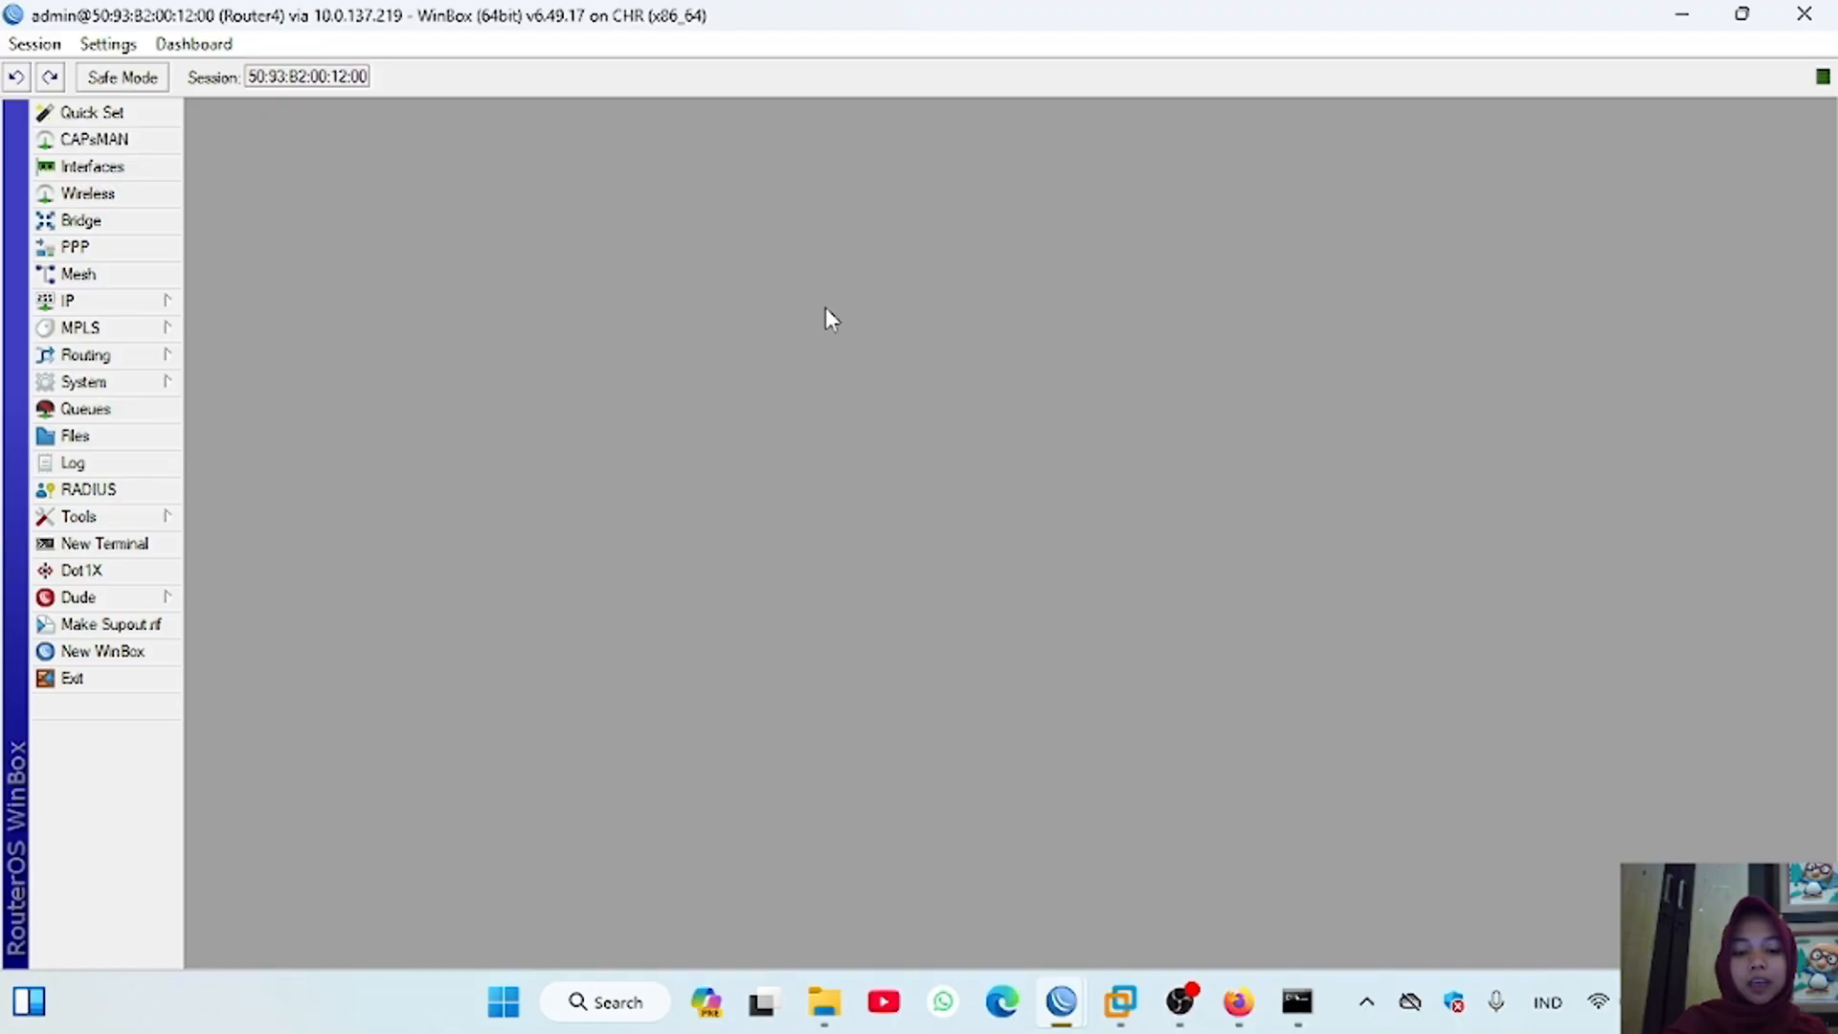
Step: Switch to the Router1 session and disable its static routes to 10.20.20.0/24, 10.30.30.0/24, 192.168.2.0/24, 192.168.3.0/24 and 192.168.4.0/24
mouse_move(1061, 1001)
click(652, 854)
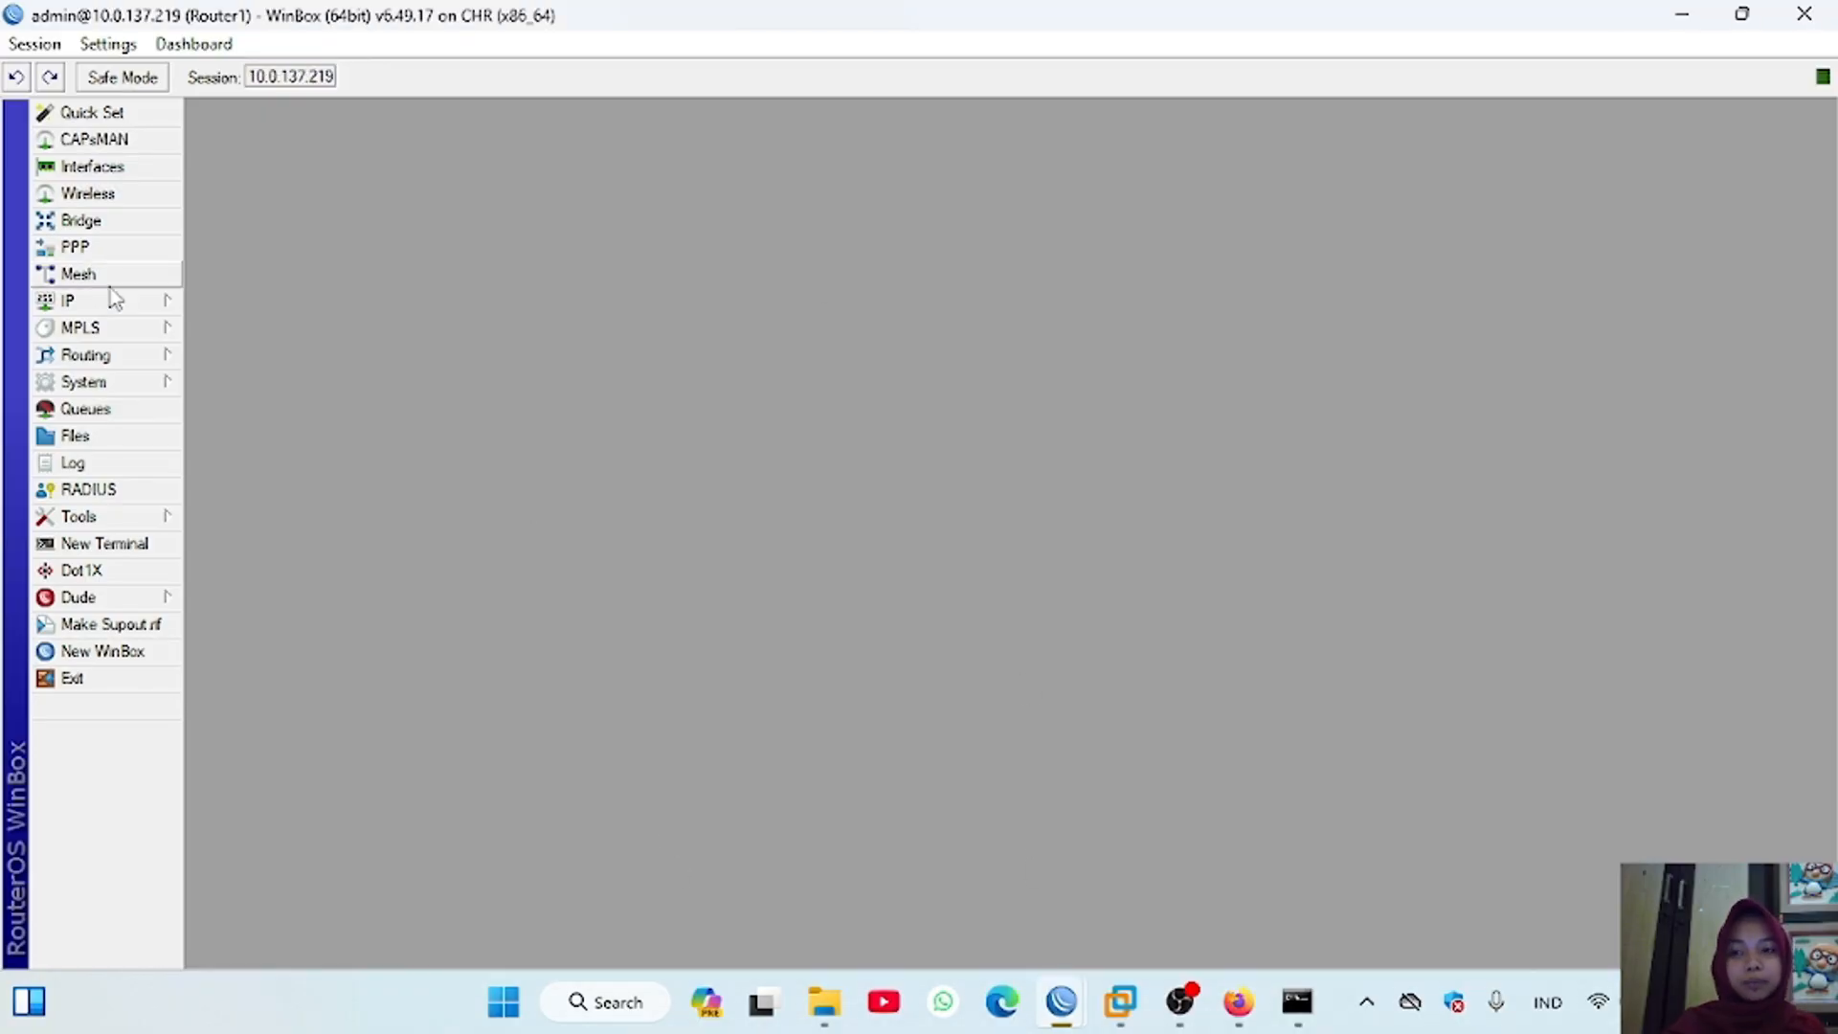
click(153, 301)
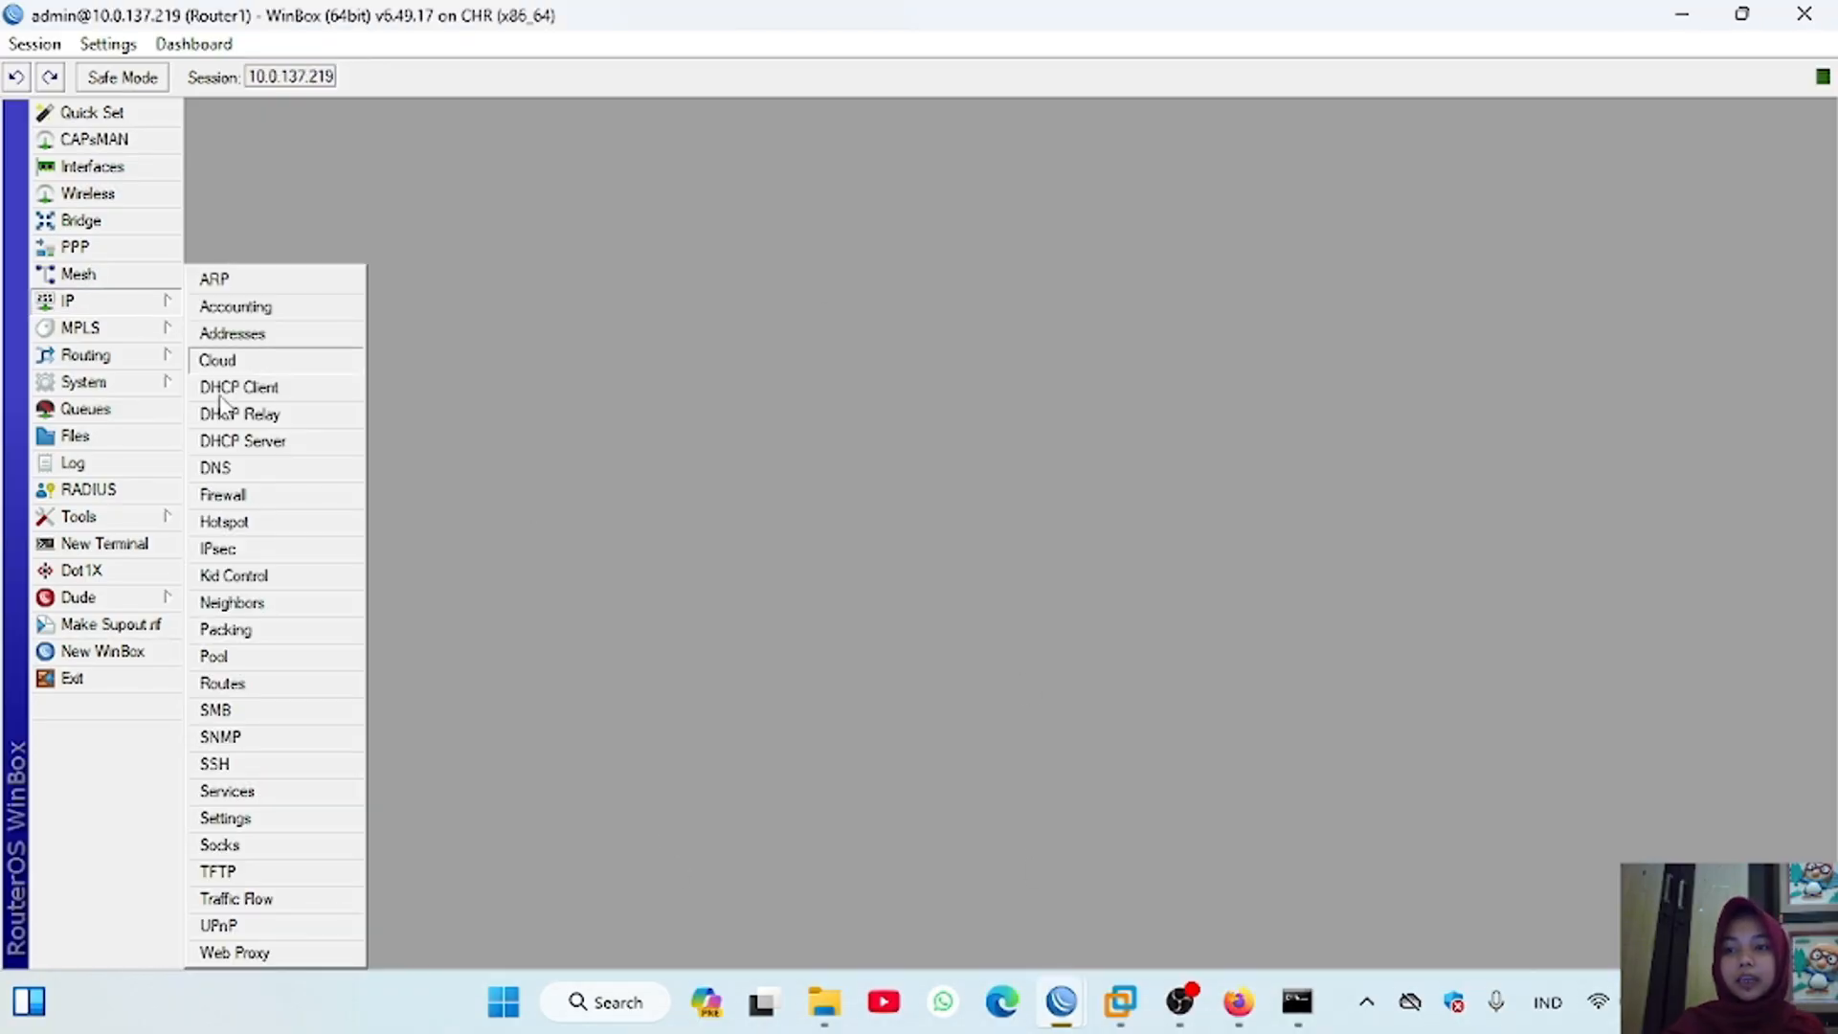
click(269, 684)
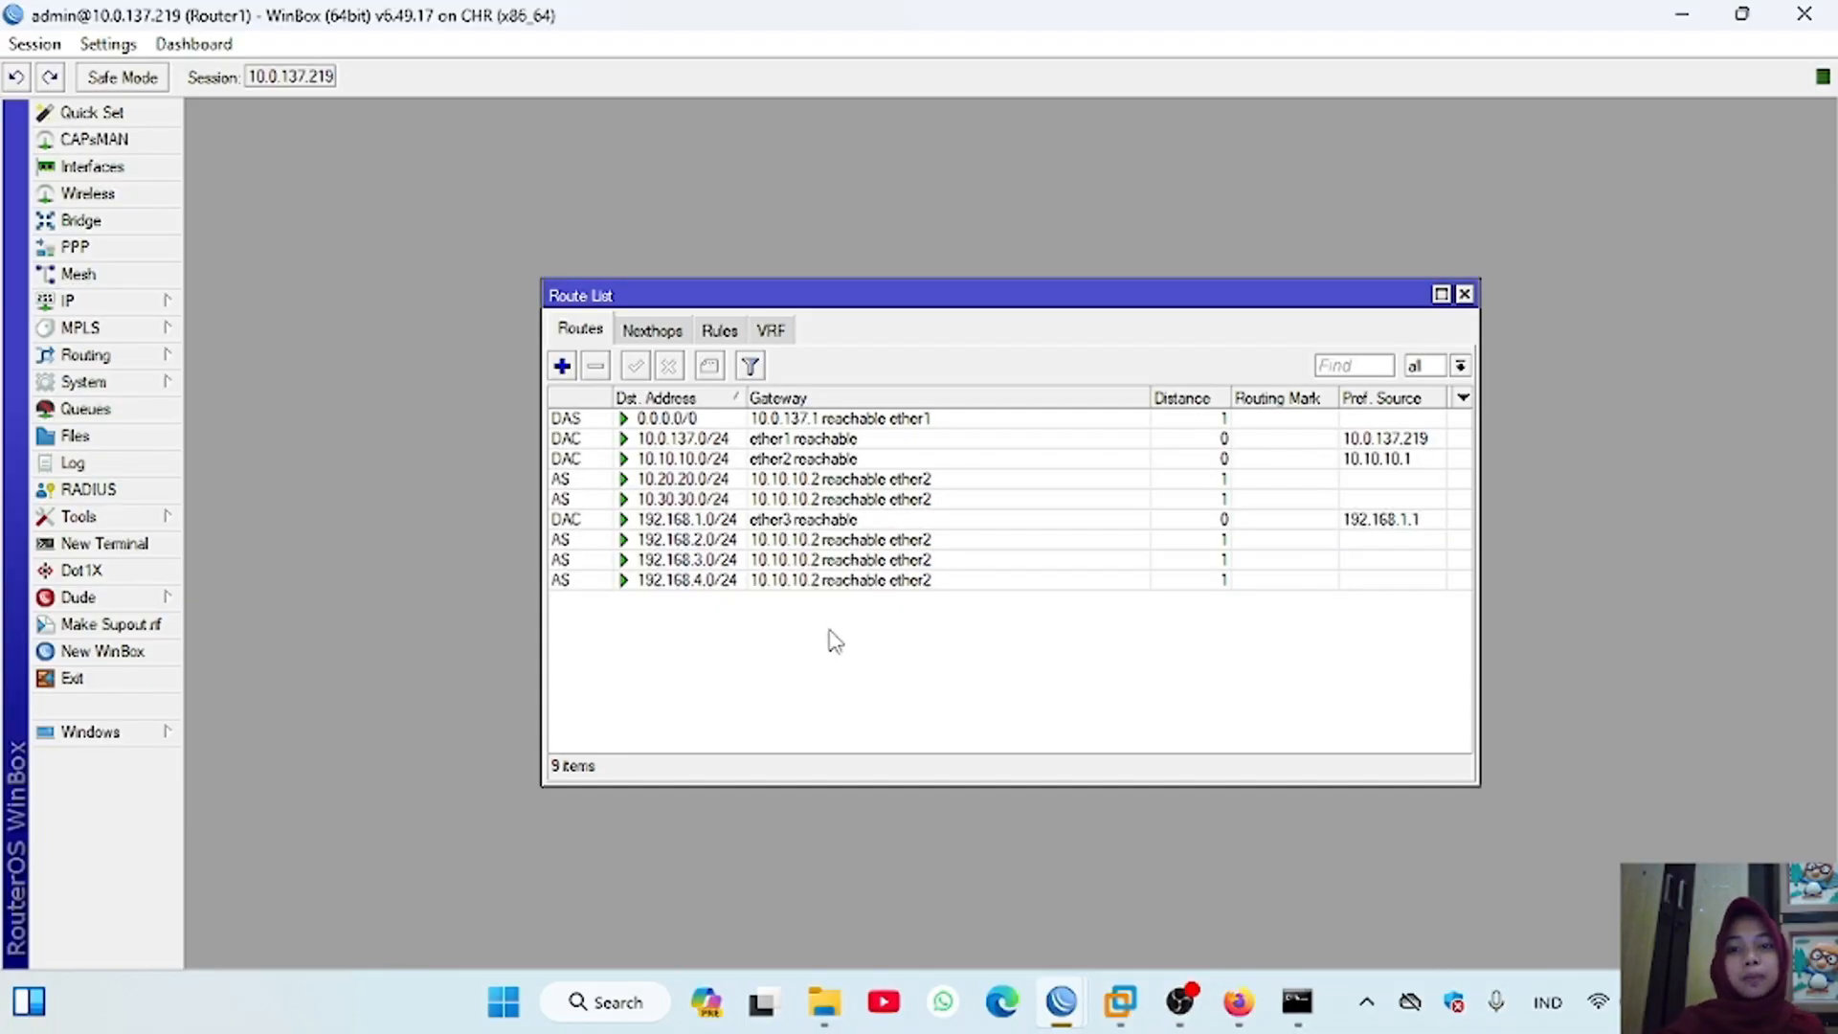
click(704, 479)
click(670, 367)
click(599, 500)
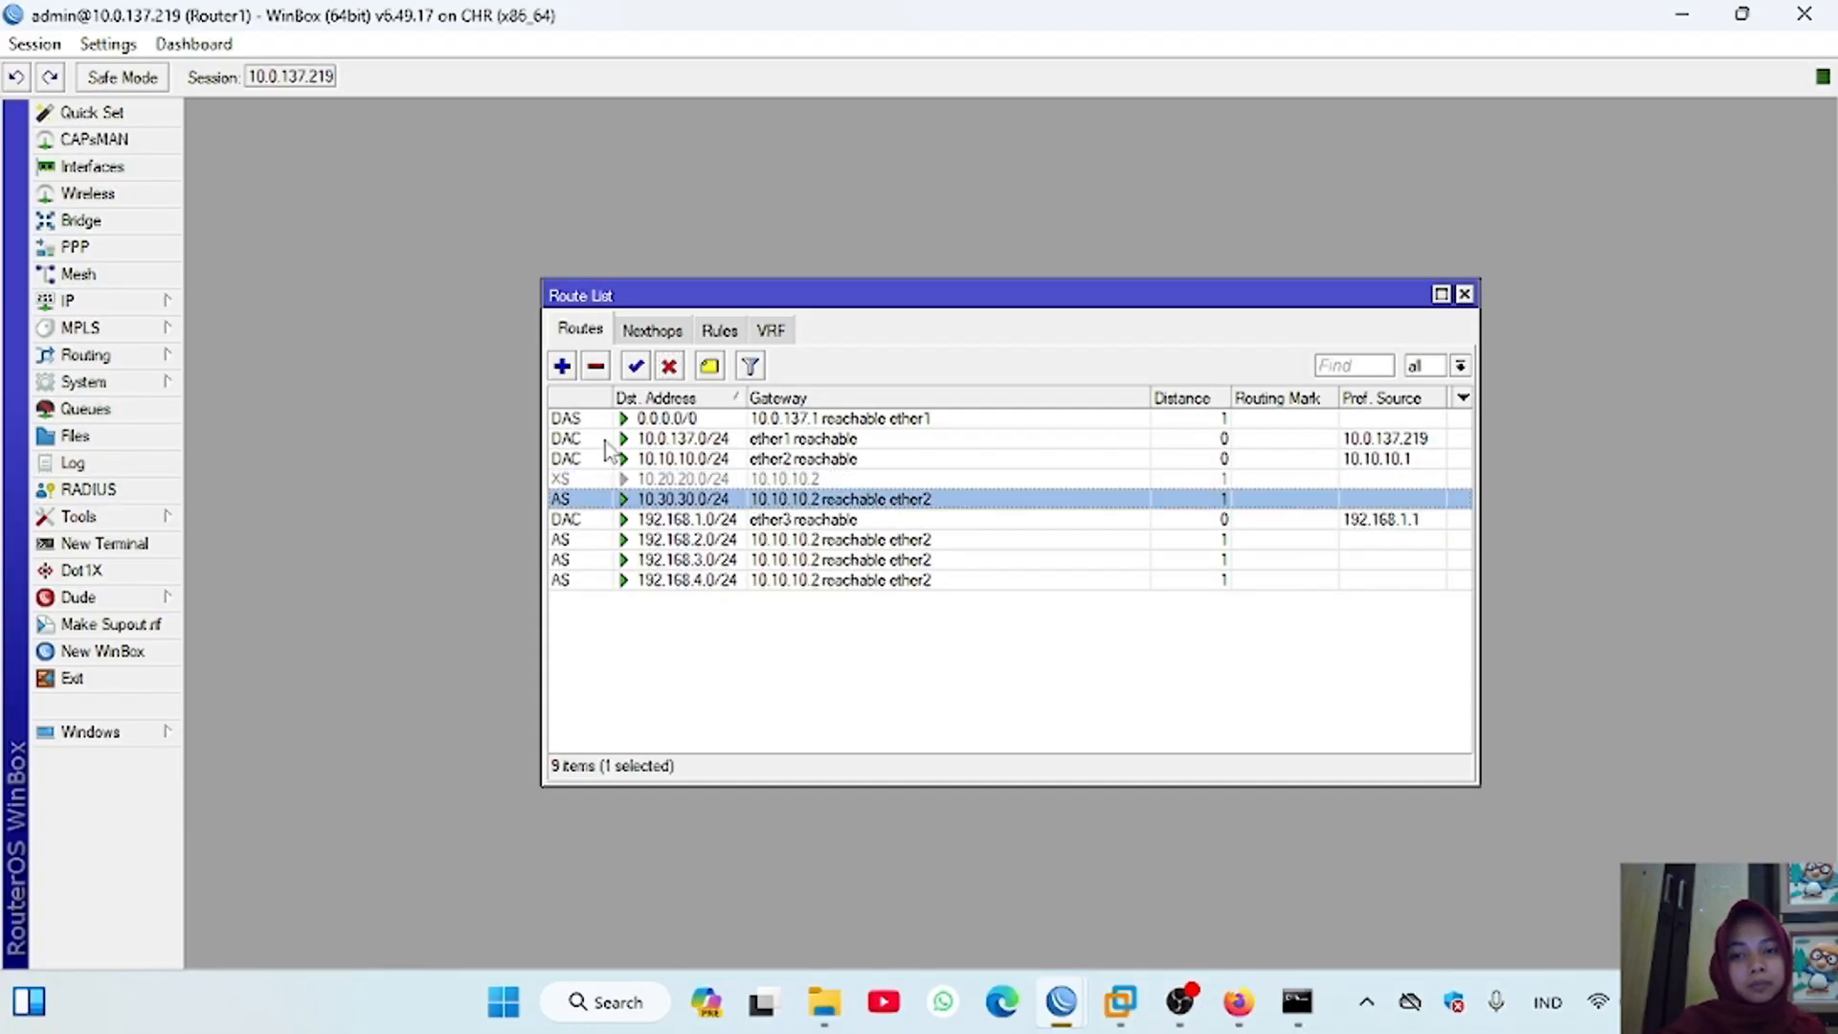
click(670, 367)
click(612, 540)
click(670, 366)
click(613, 560)
click(670, 367)
click(613, 580)
Step: Switch to the Router2 session and disable its default route and its static routes, including 10.30.30.0/24, 192.168.1.0/24 and 192.168.3.0/24
mouse_move(1061, 1002)
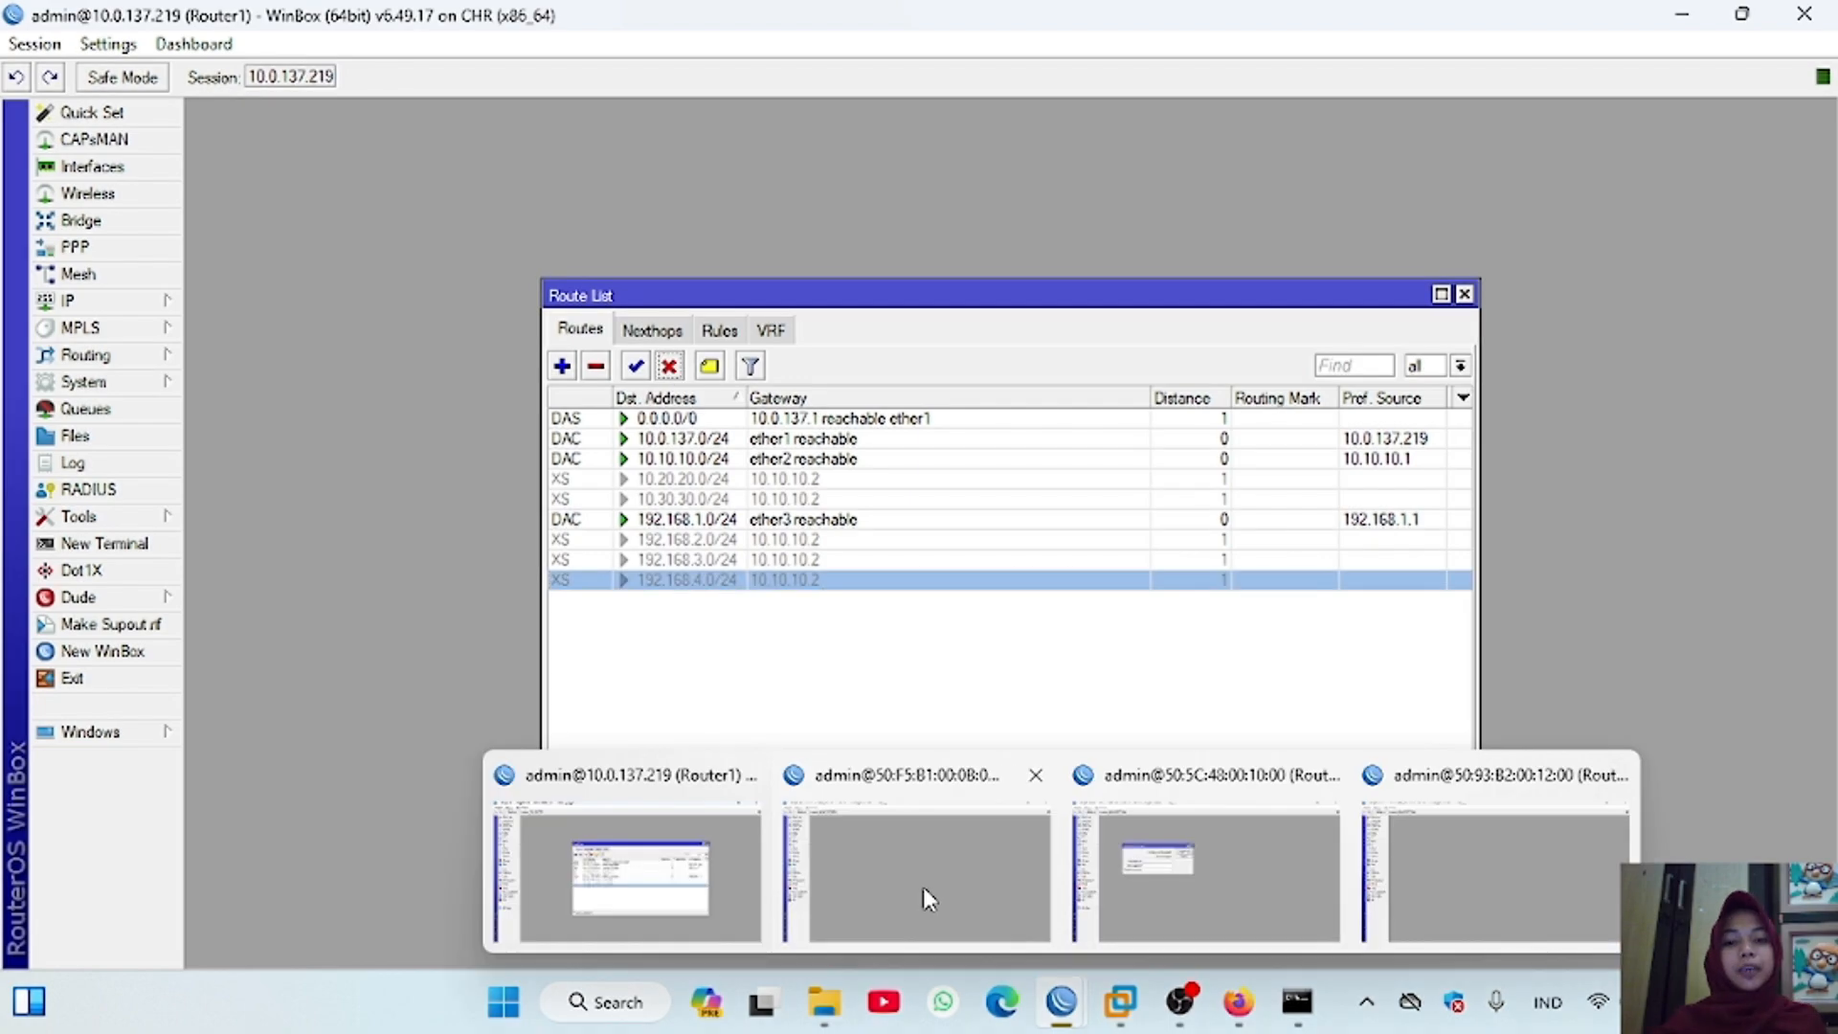
click(923, 886)
click(67, 301)
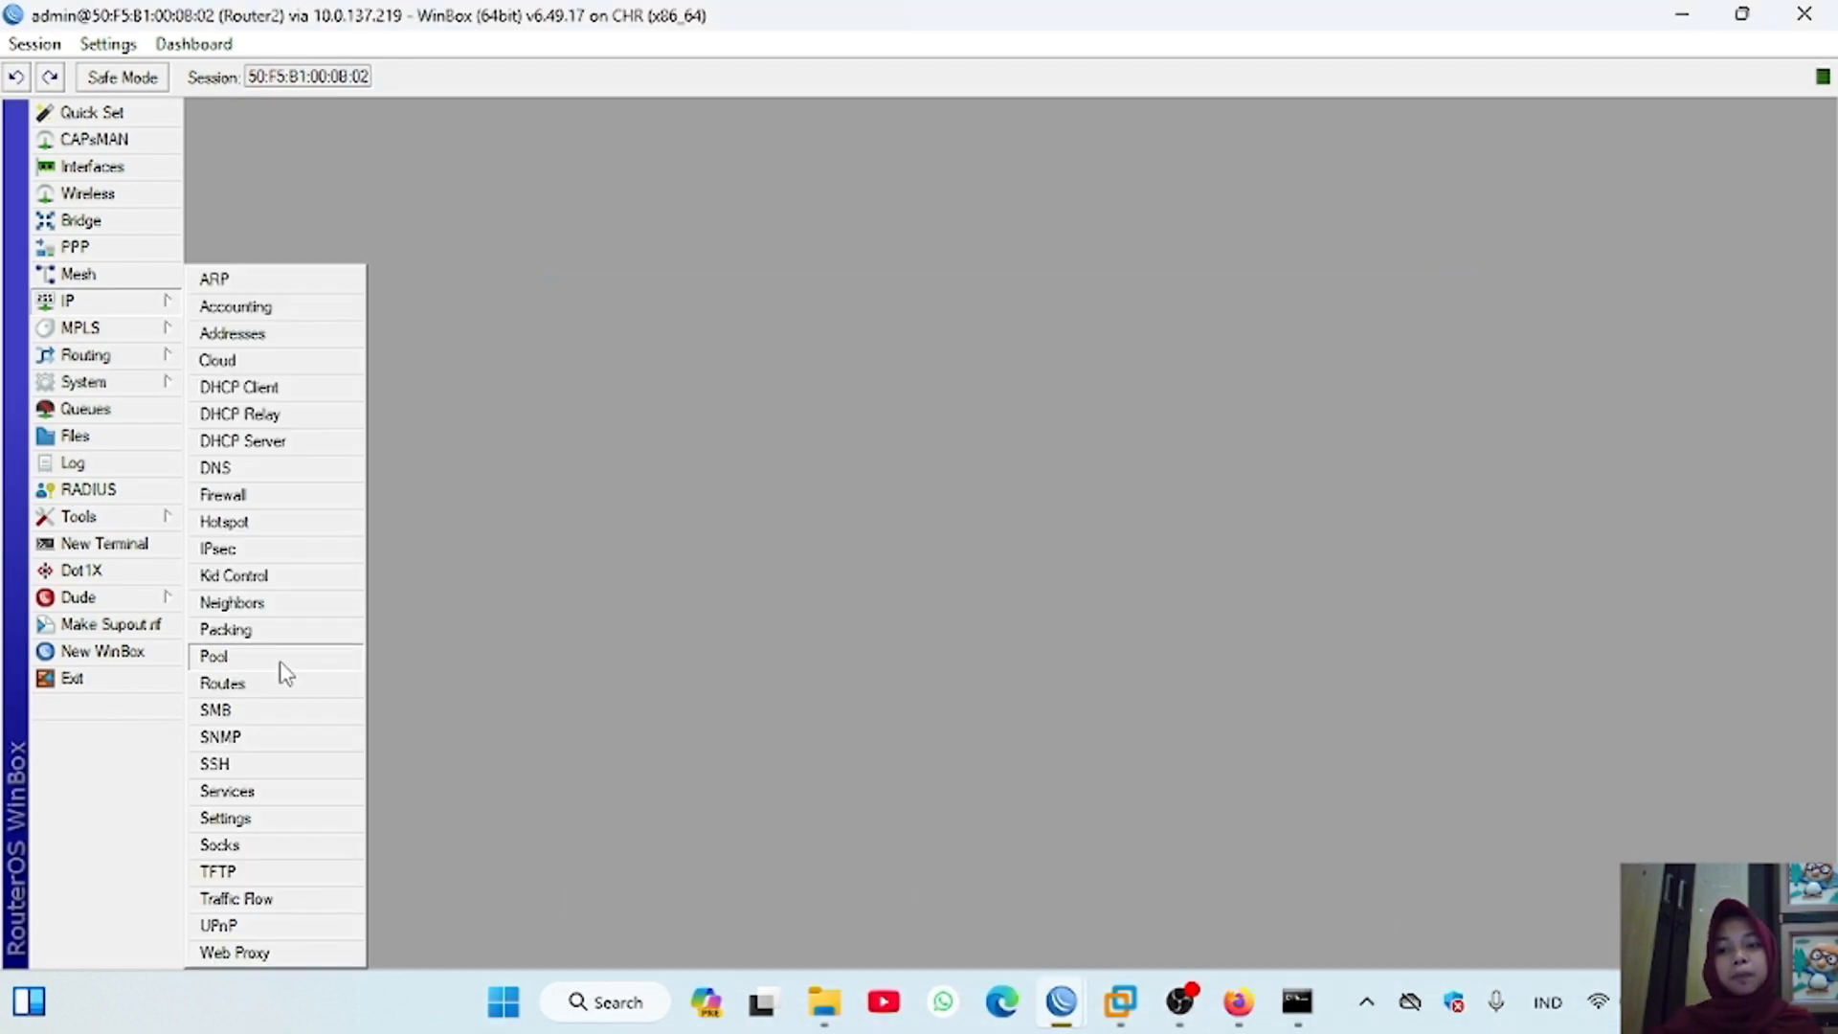
click(287, 686)
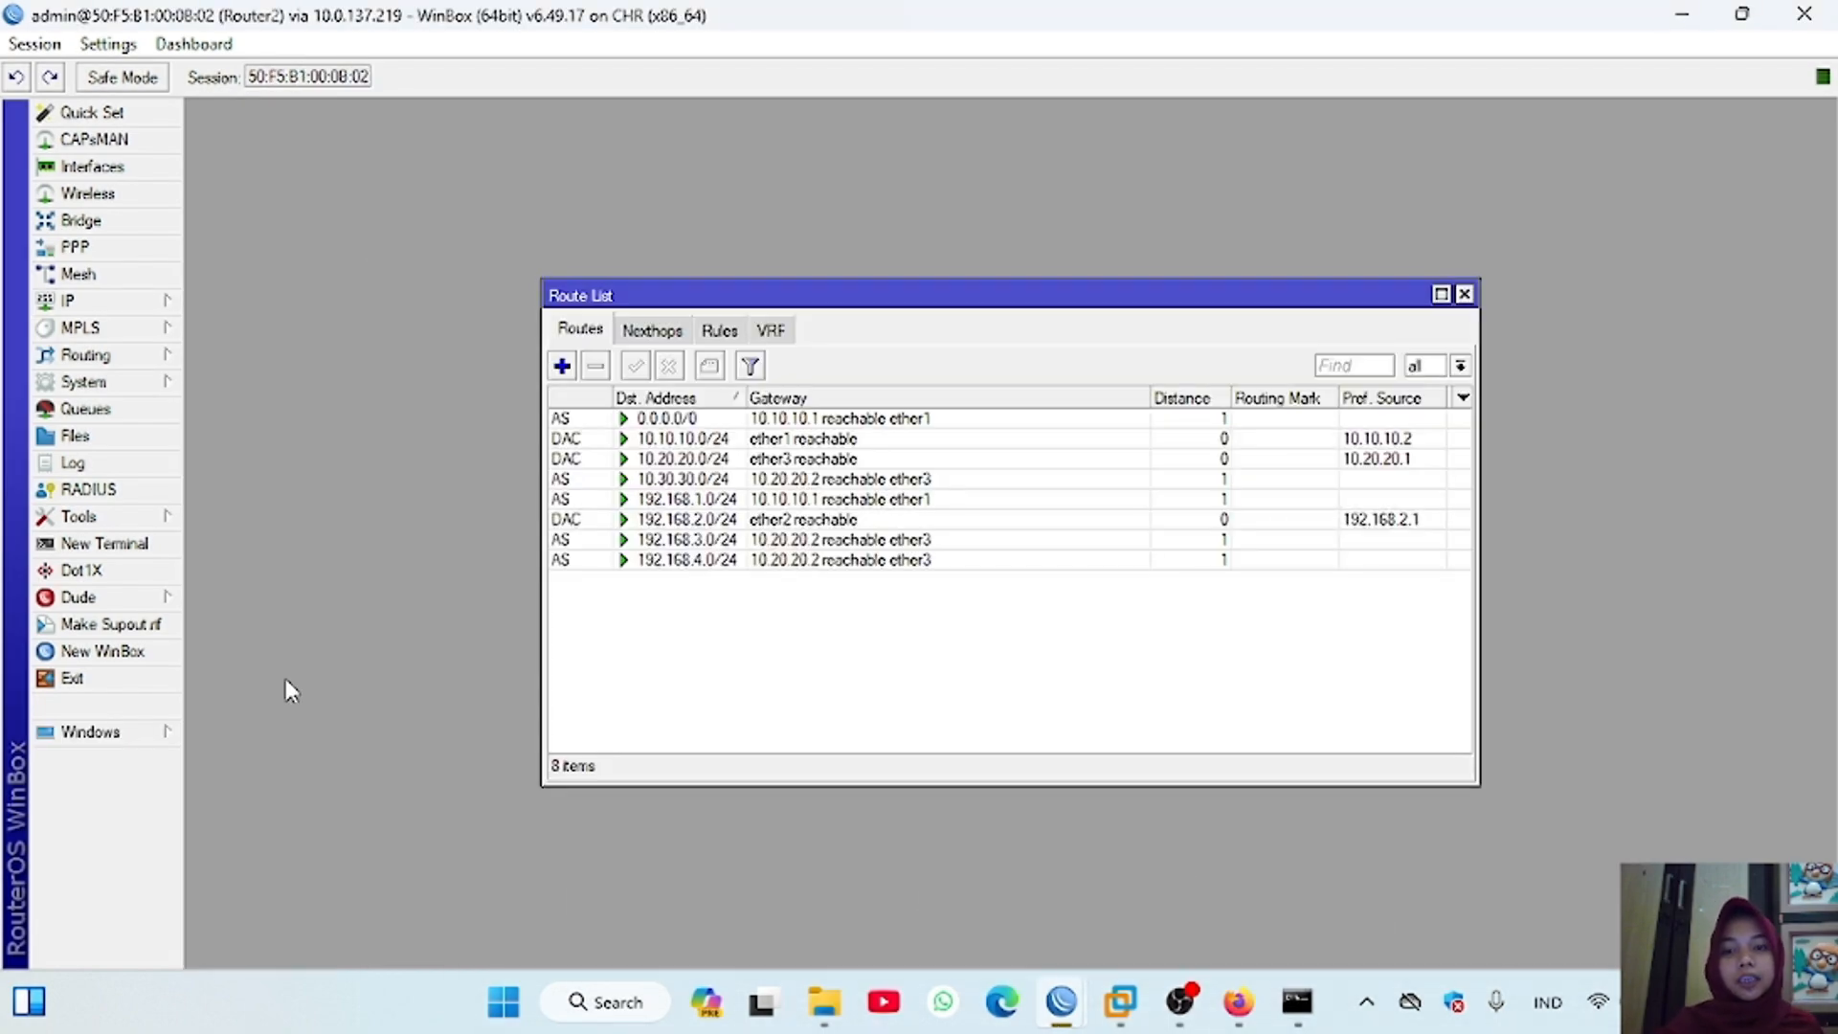
click(601, 418)
click(671, 367)
click(602, 480)
click(670, 367)
click(602, 500)
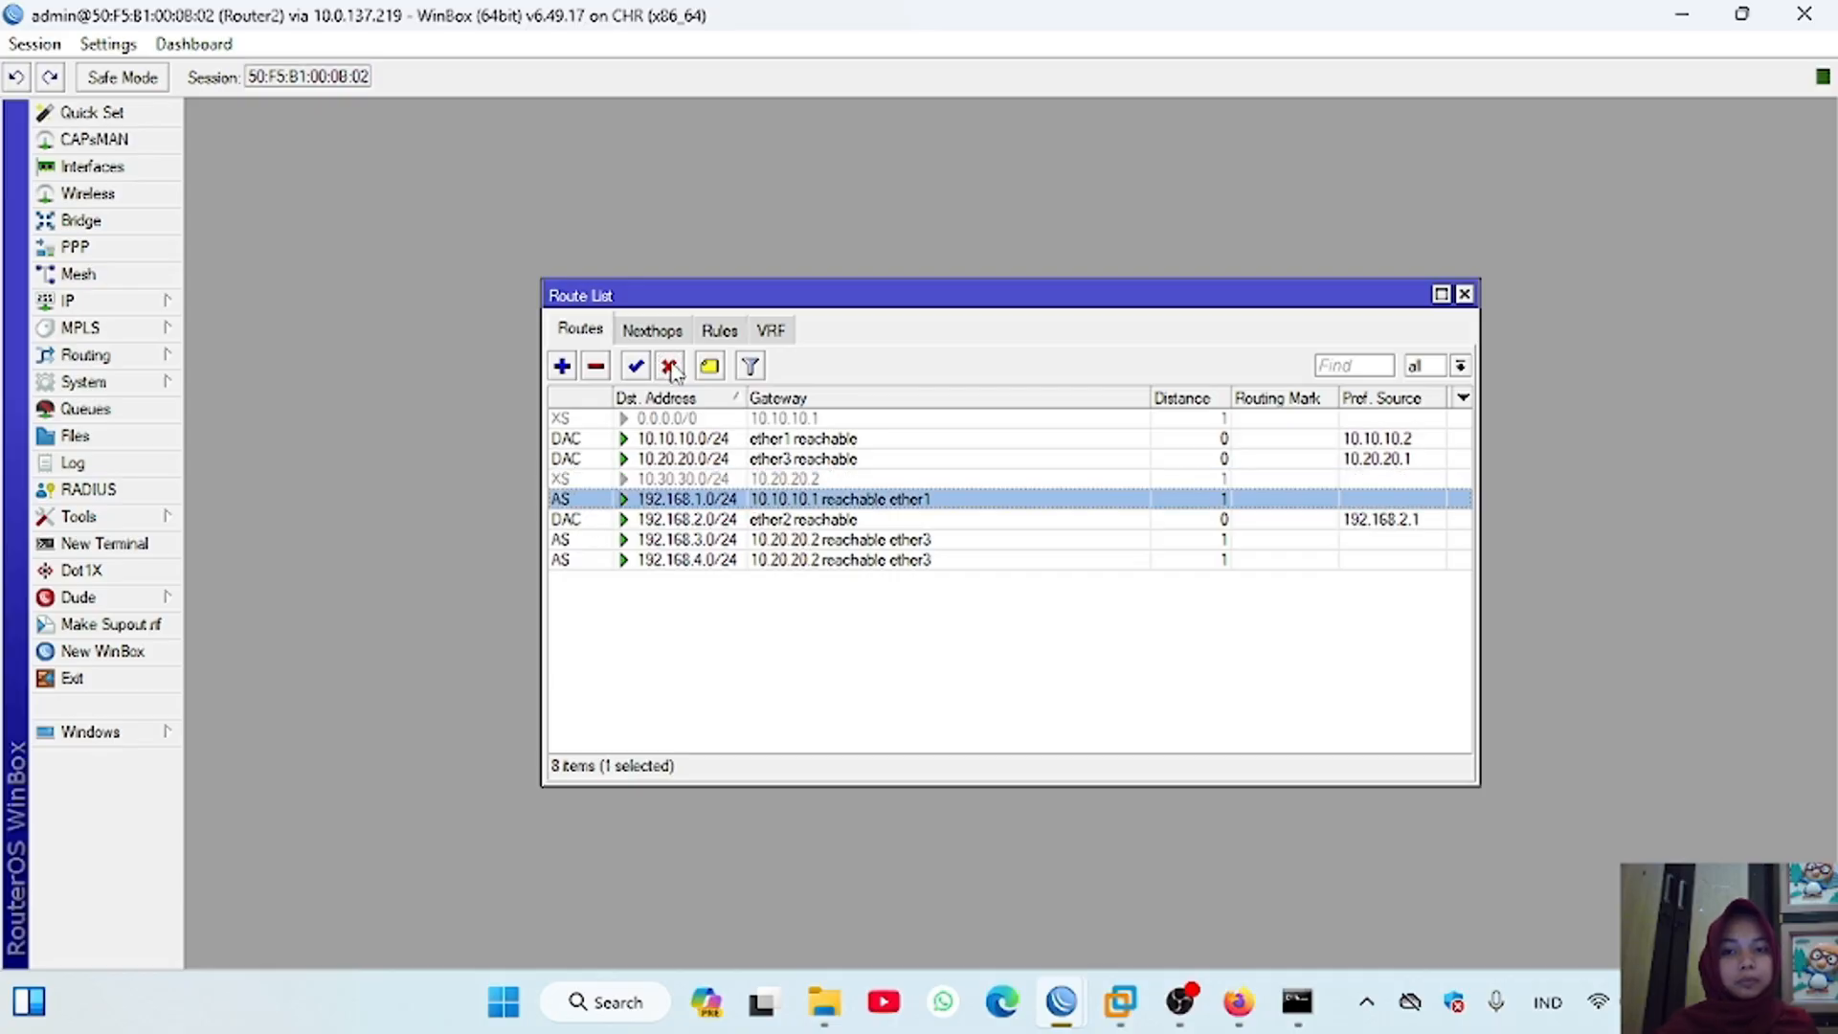
click(671, 367)
click(604, 540)
click(671, 366)
Step: Switch to the Router3 session, skip the password change and disable the default route and the static routes to 10.10.10.0/24, 192.168.1.0/24, 192.168.2.0/24 and 192.168.4.0/24
click(1204, 898)
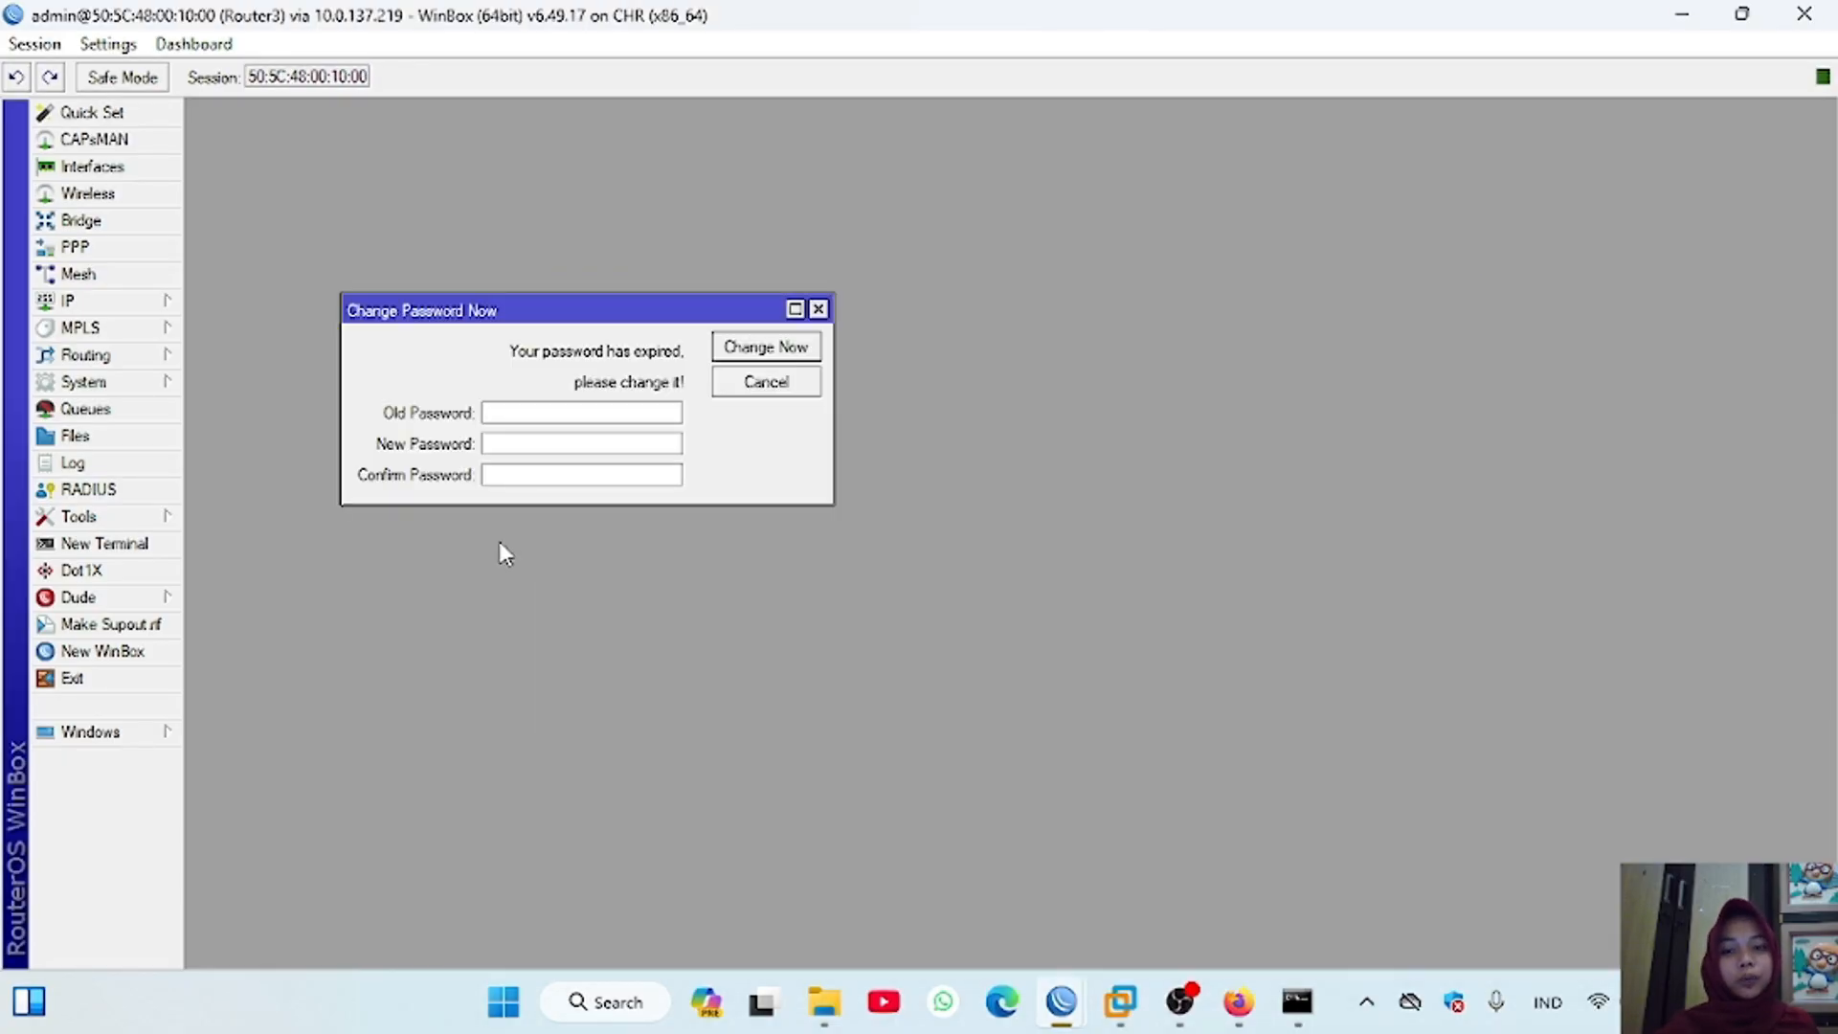
click(818, 309)
click(67, 300)
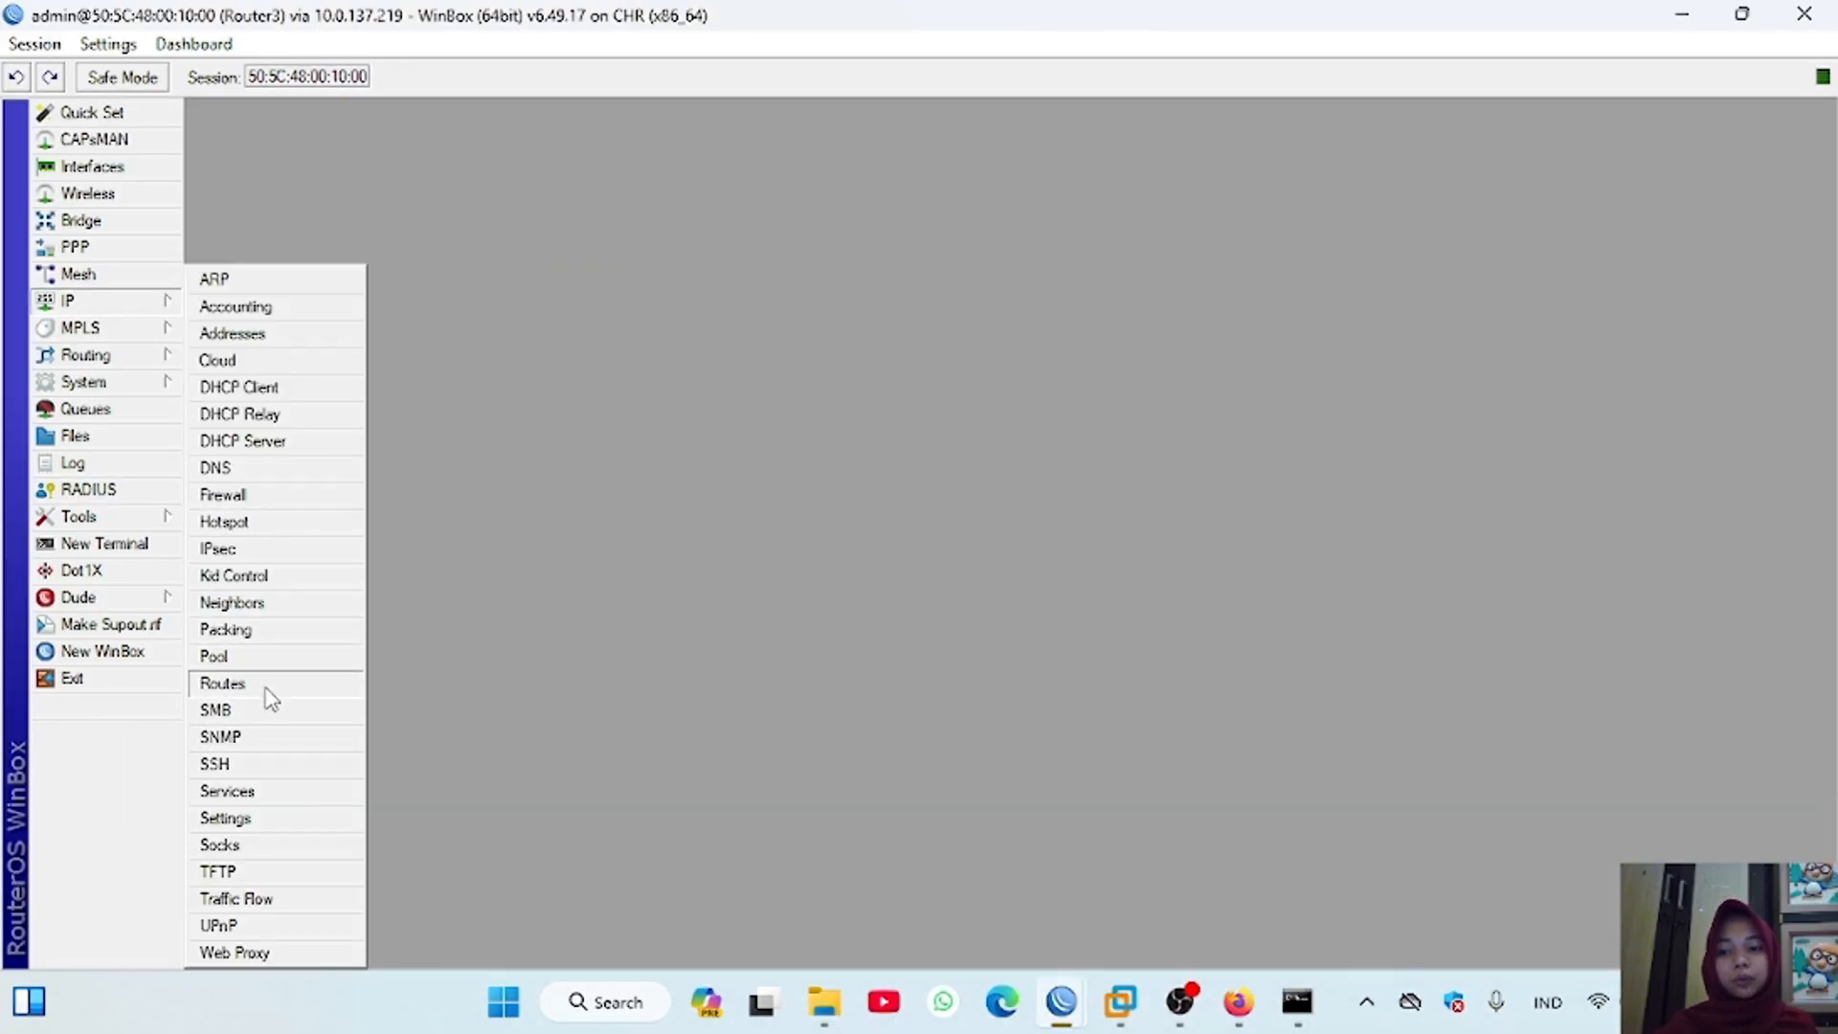
click(230, 684)
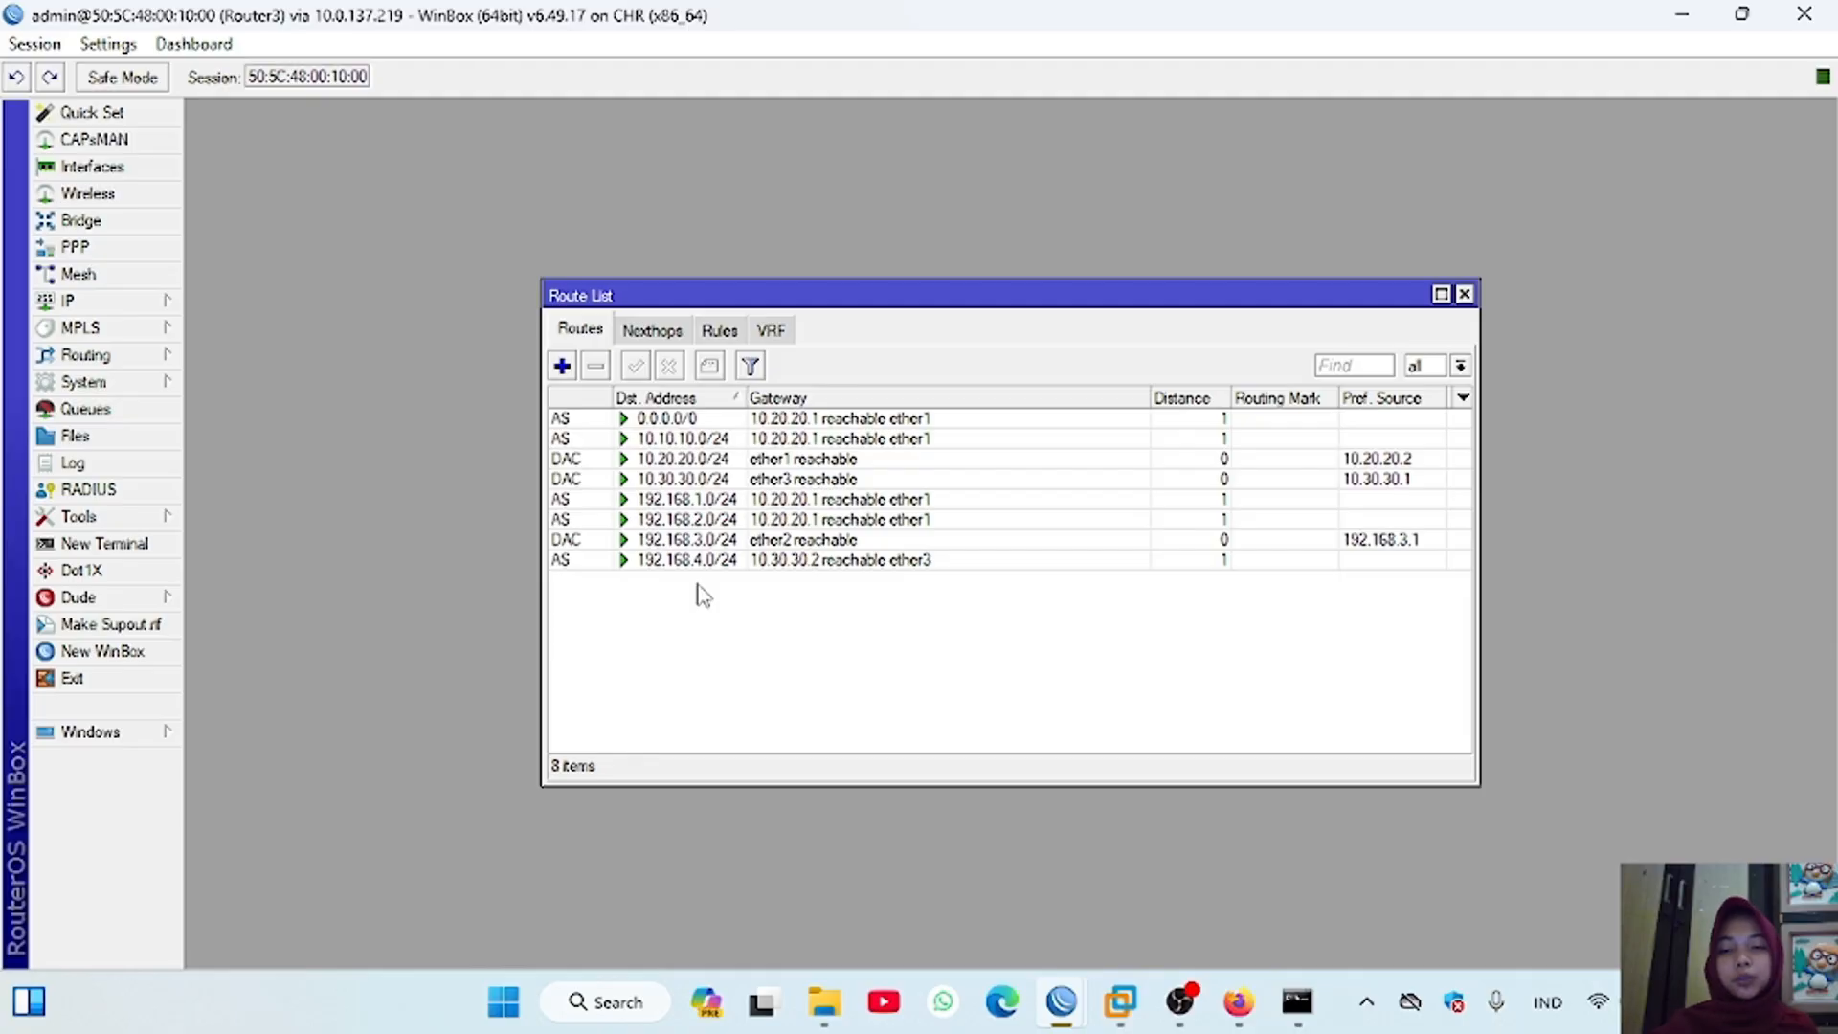
click(676, 420)
click(673, 368)
click(673, 438)
click(672, 368)
click(661, 499)
click(672, 368)
click(651, 519)
click(672, 368)
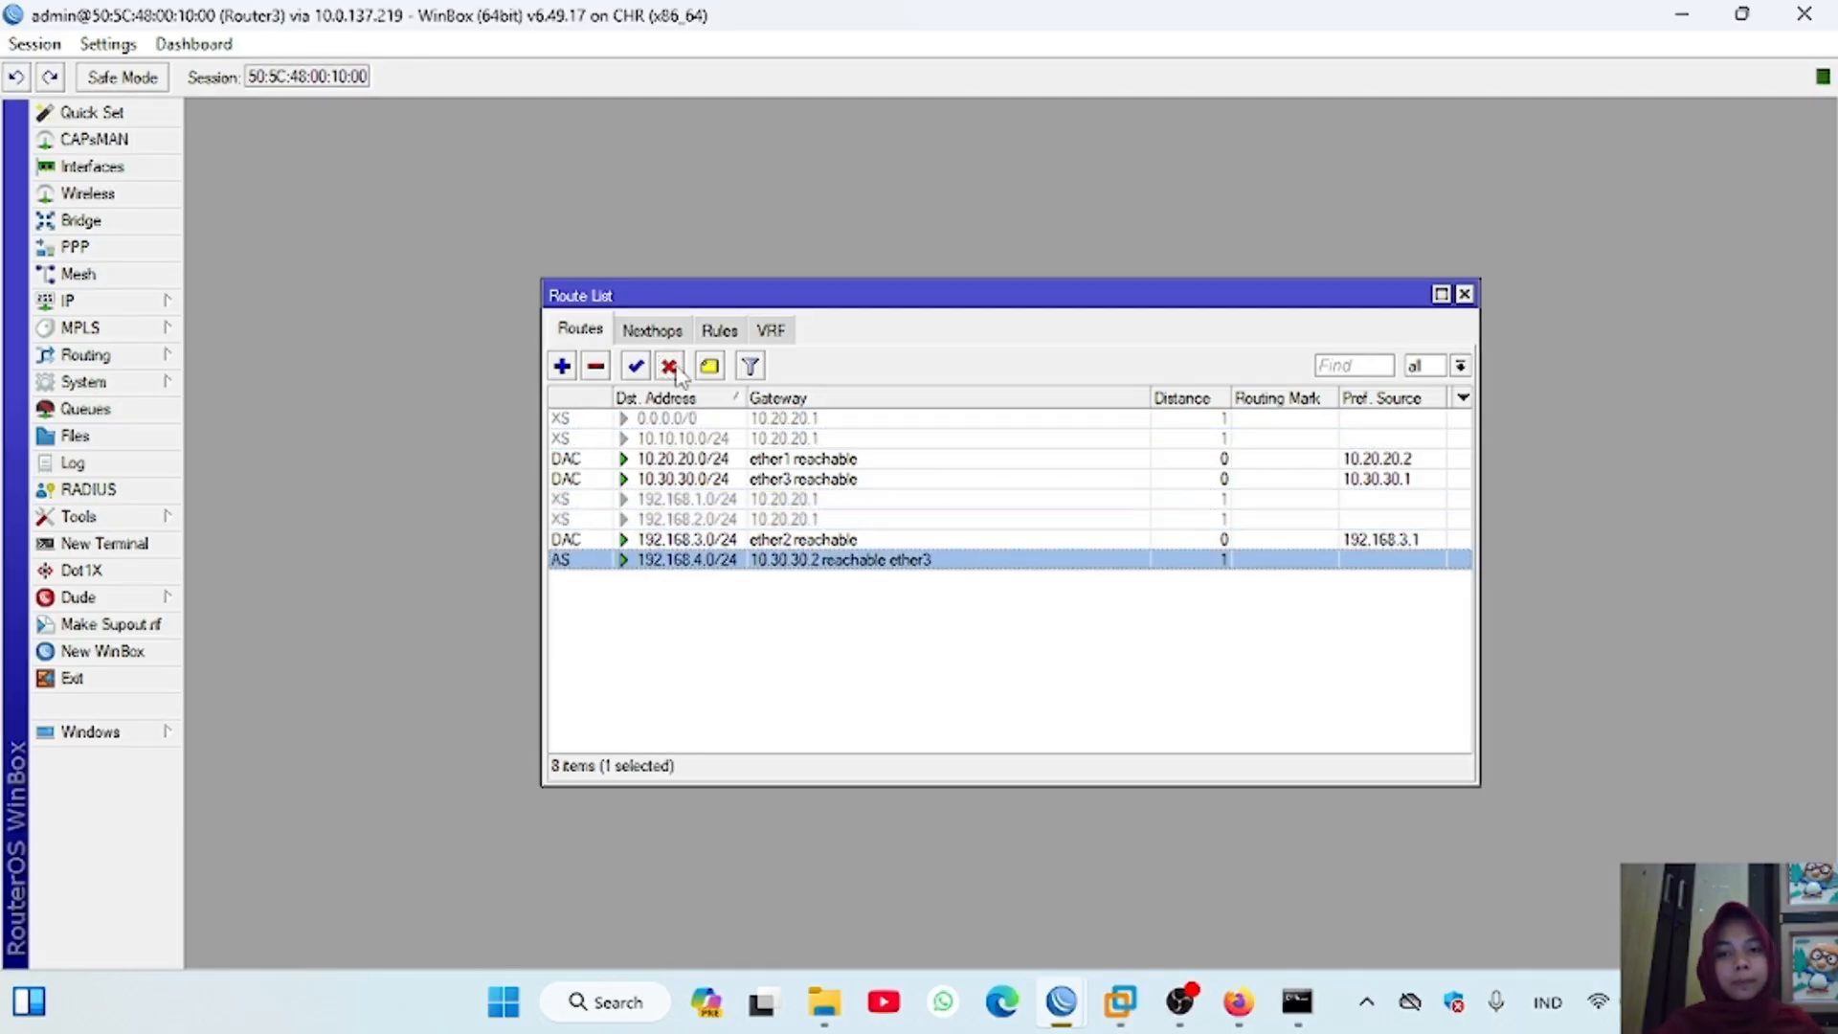
Step: Switch to the Router4 session and disable its default route and static routes to 10.10.10.0/24, 10.20.20.0/24, 192.168.1.0/24, 192.168.2.0/24 and 192.168.3.0/24
mouse_move(1062, 1002)
click(1394, 883)
click(158, 302)
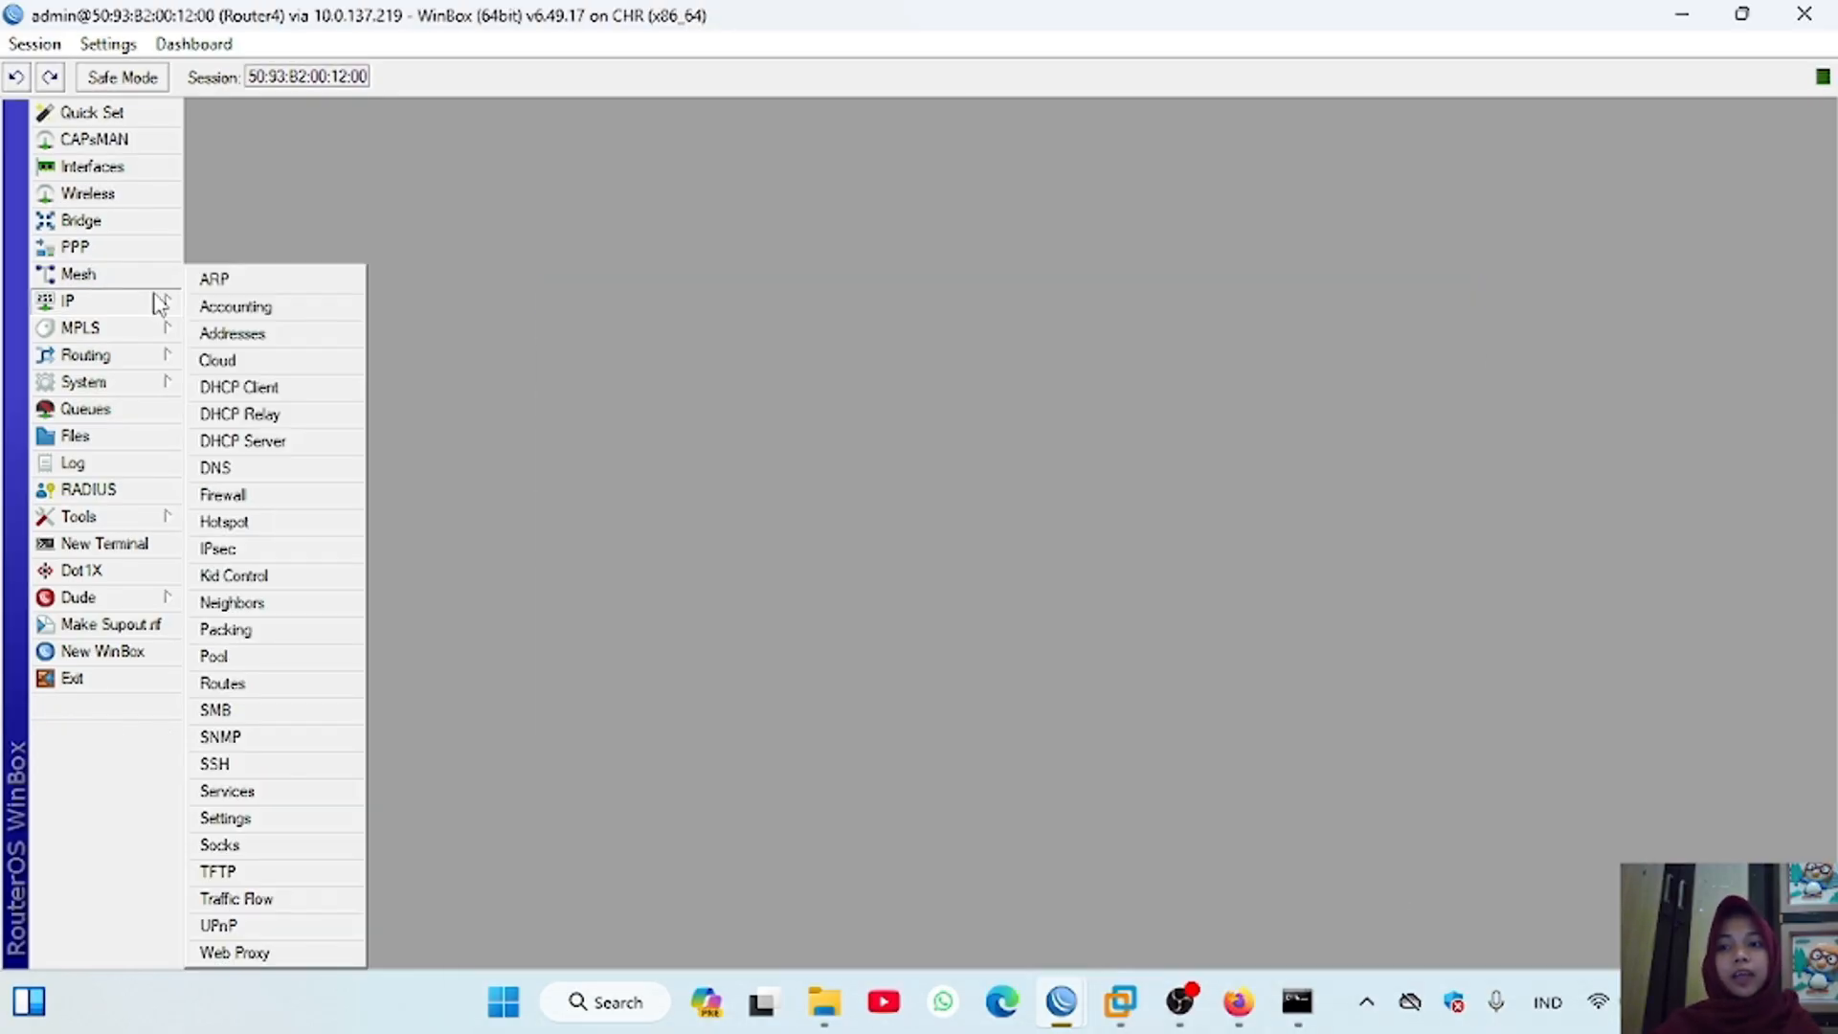
click(270, 684)
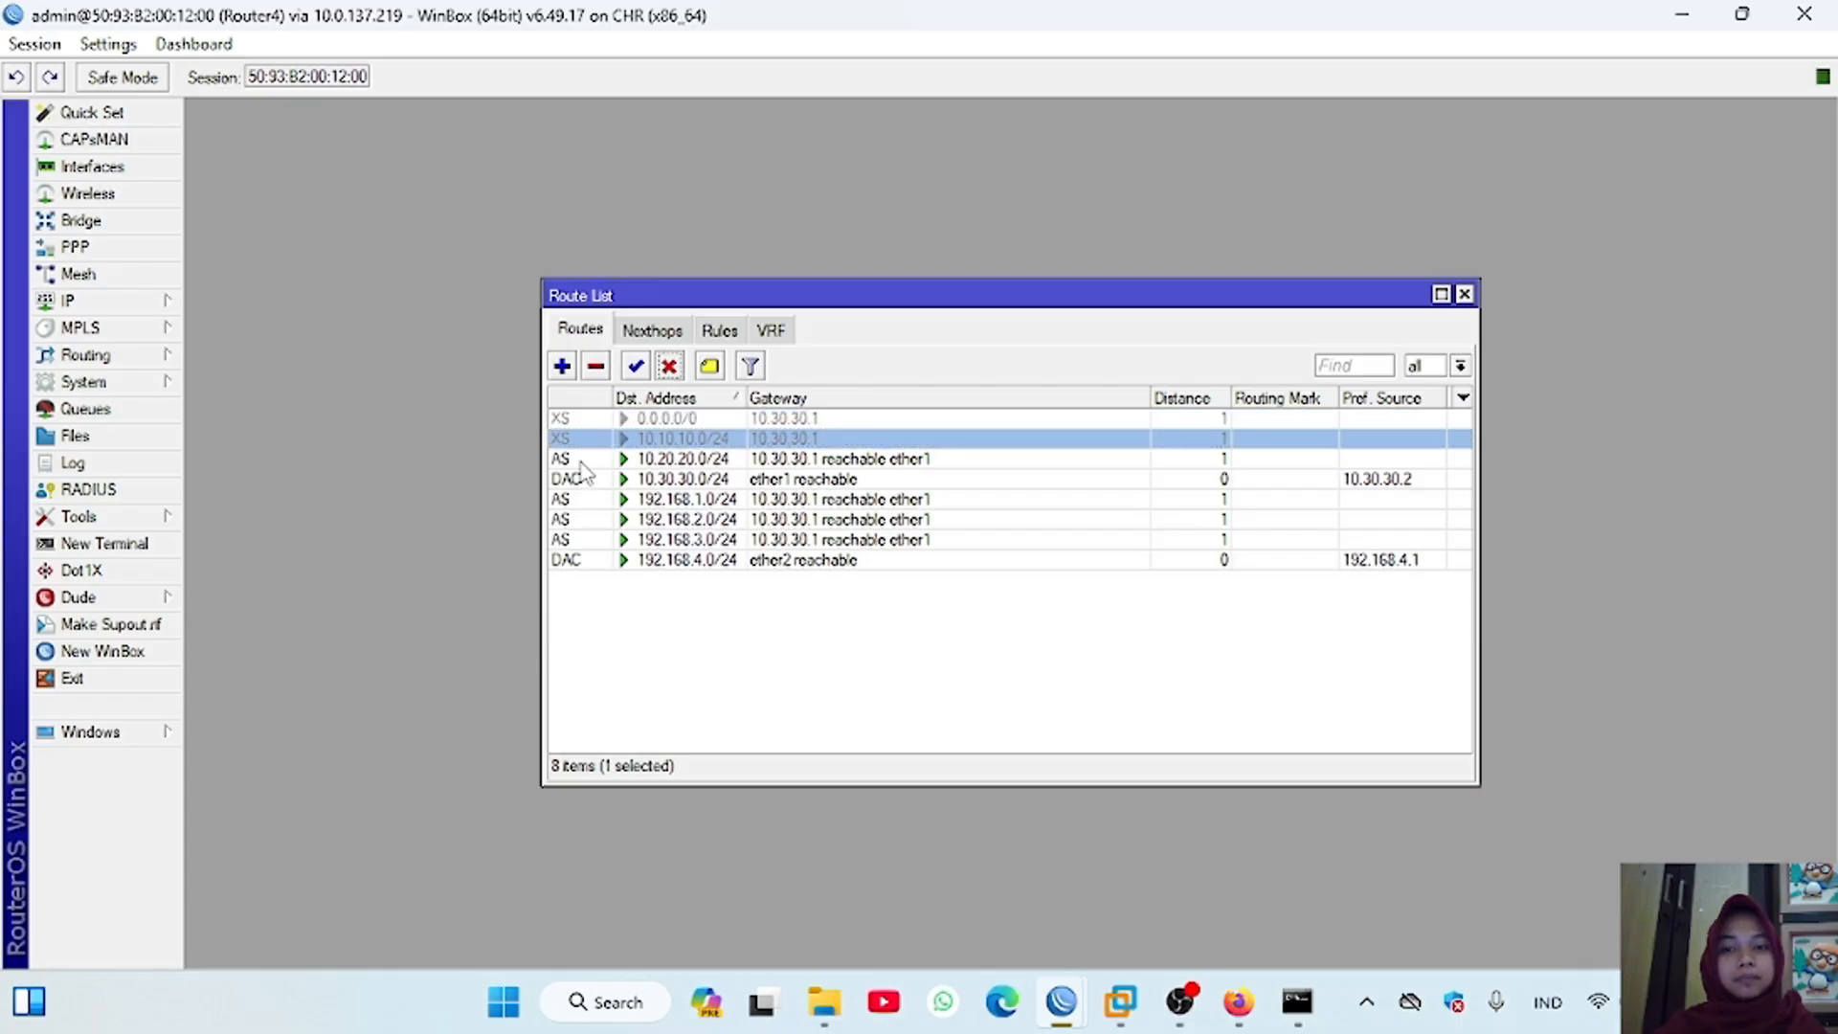
click(581, 461)
click(671, 369)
click(598, 499)
click(672, 369)
click(596, 517)
click(673, 367)
click(598, 539)
click(666, 369)
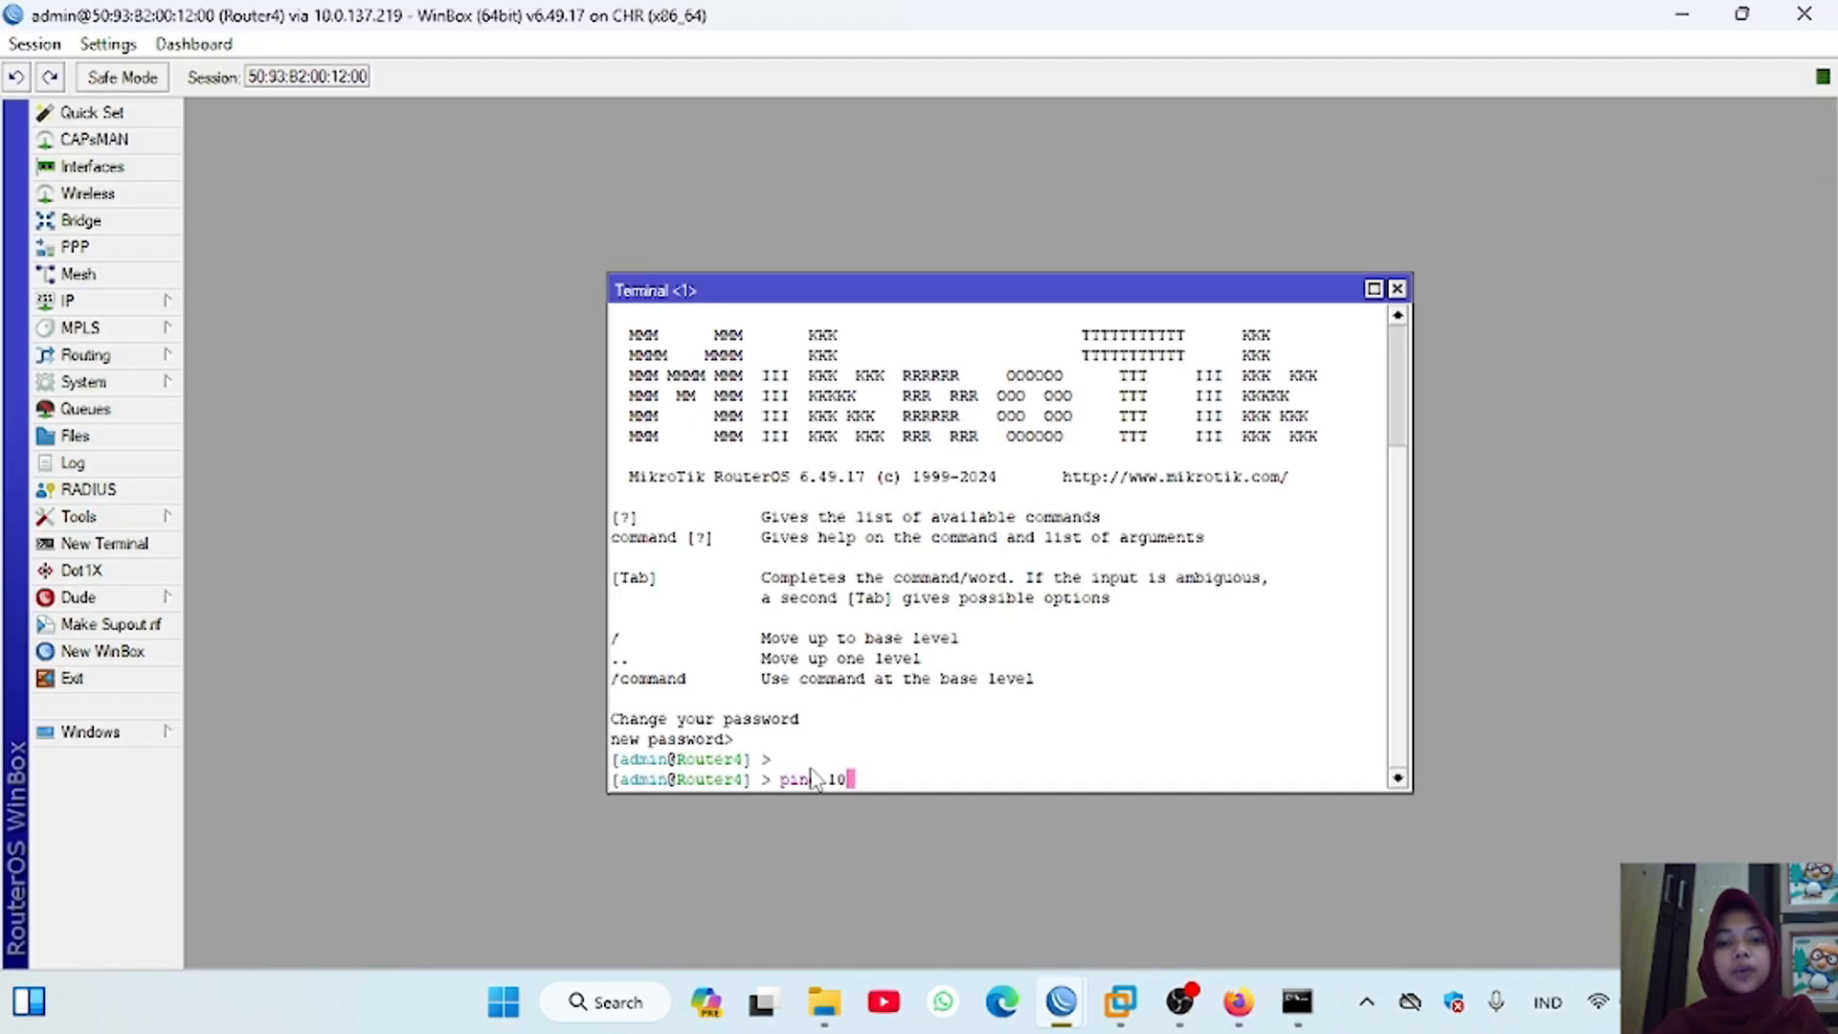
Step: Ping 10.10.10.1 from the Router4 terminal and stop after a few replies
text(.10.10.1)
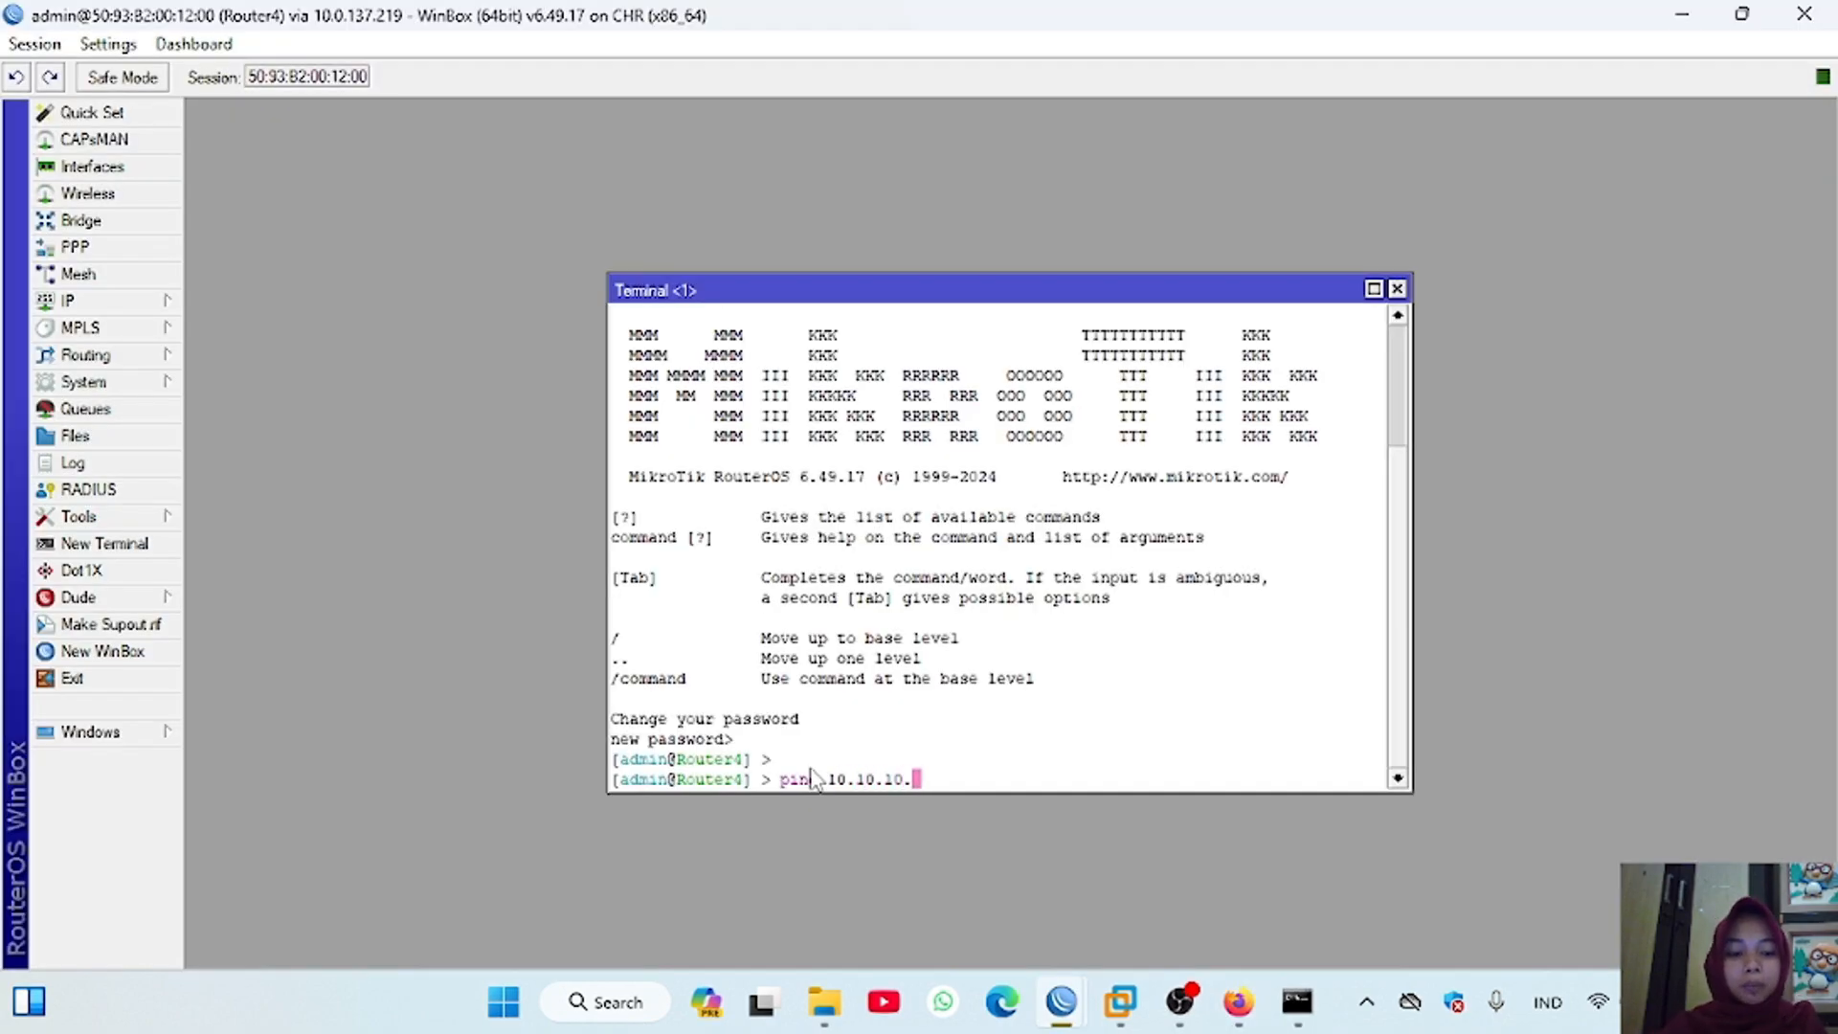
key(Return)
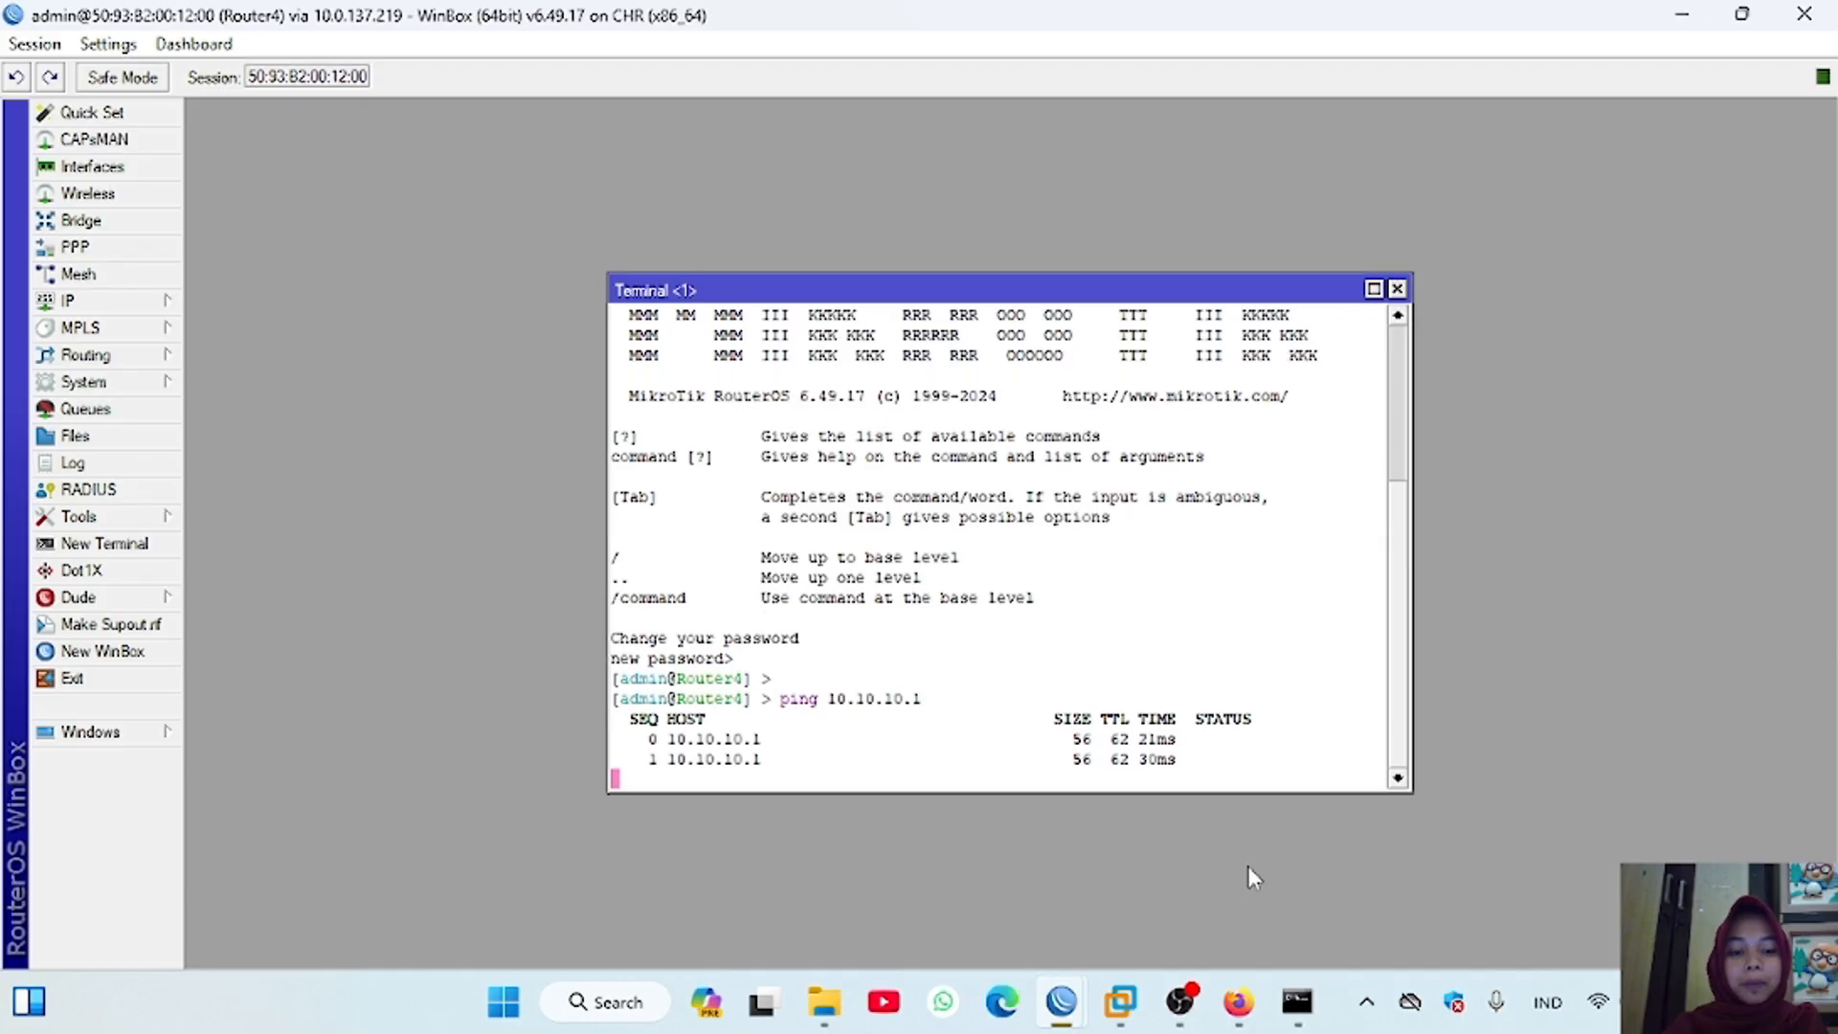
key(ctrl+c)
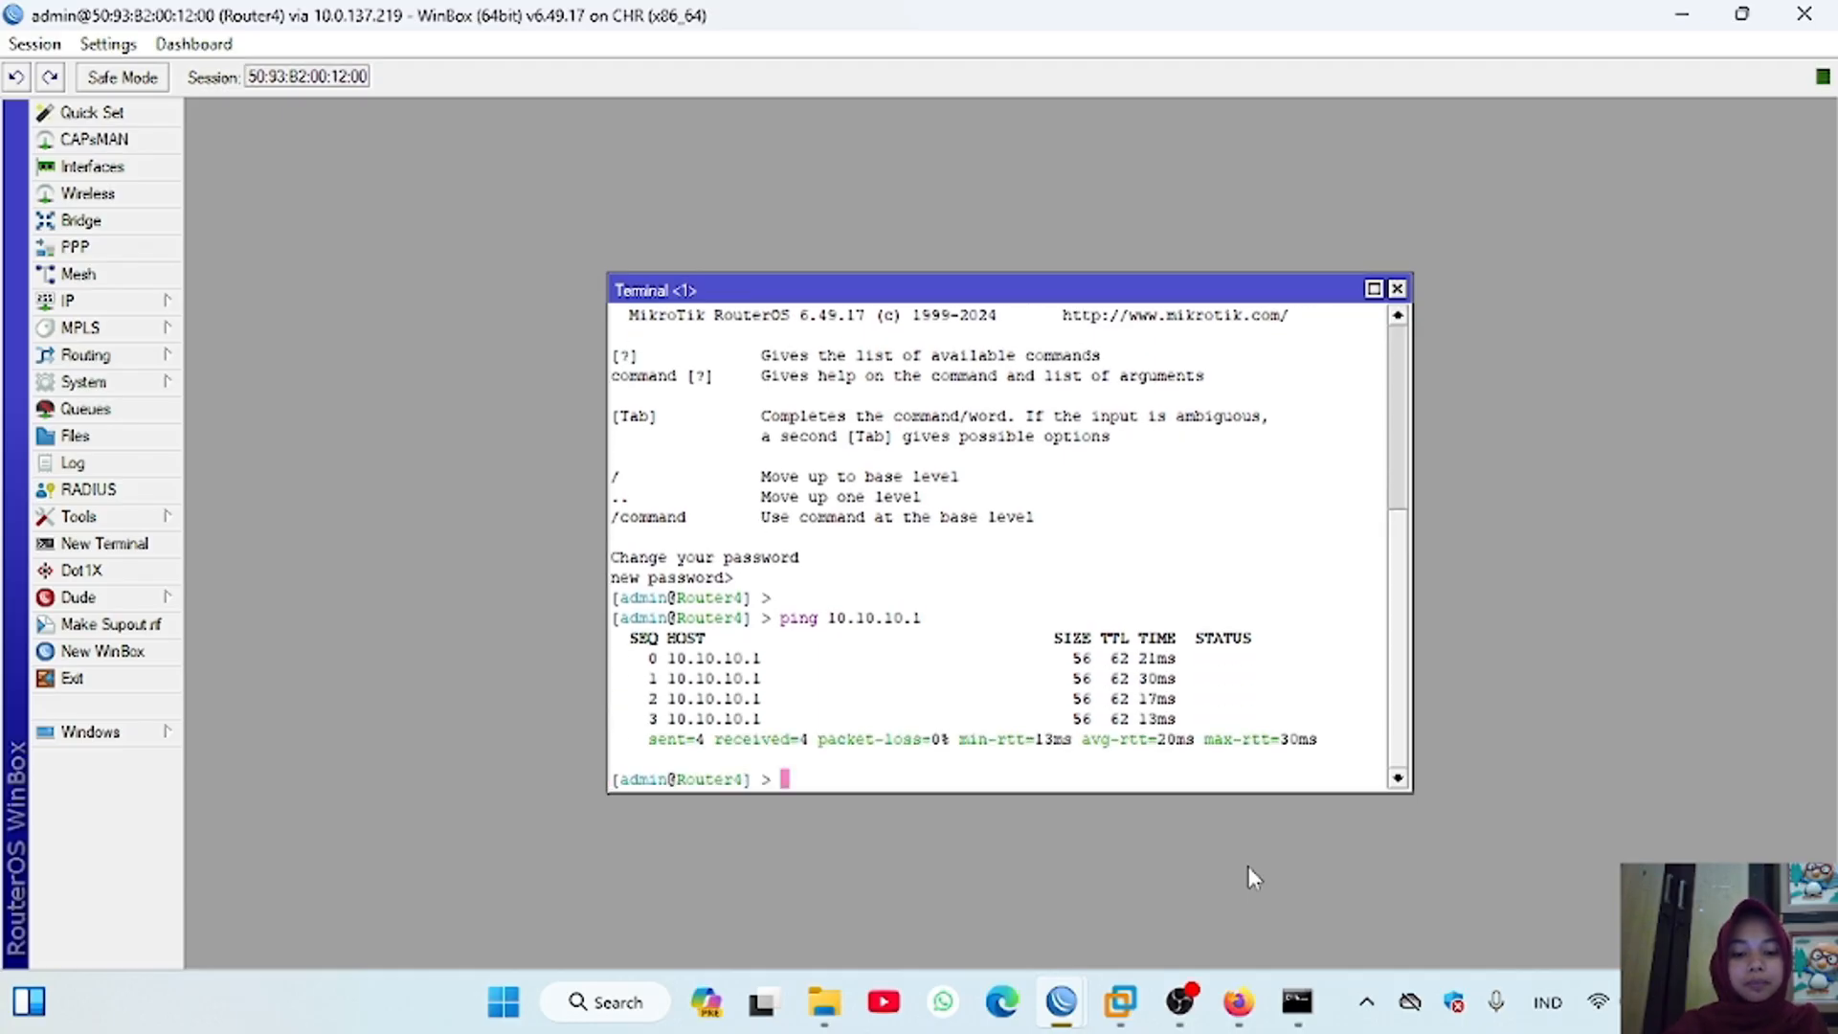
key(Return)
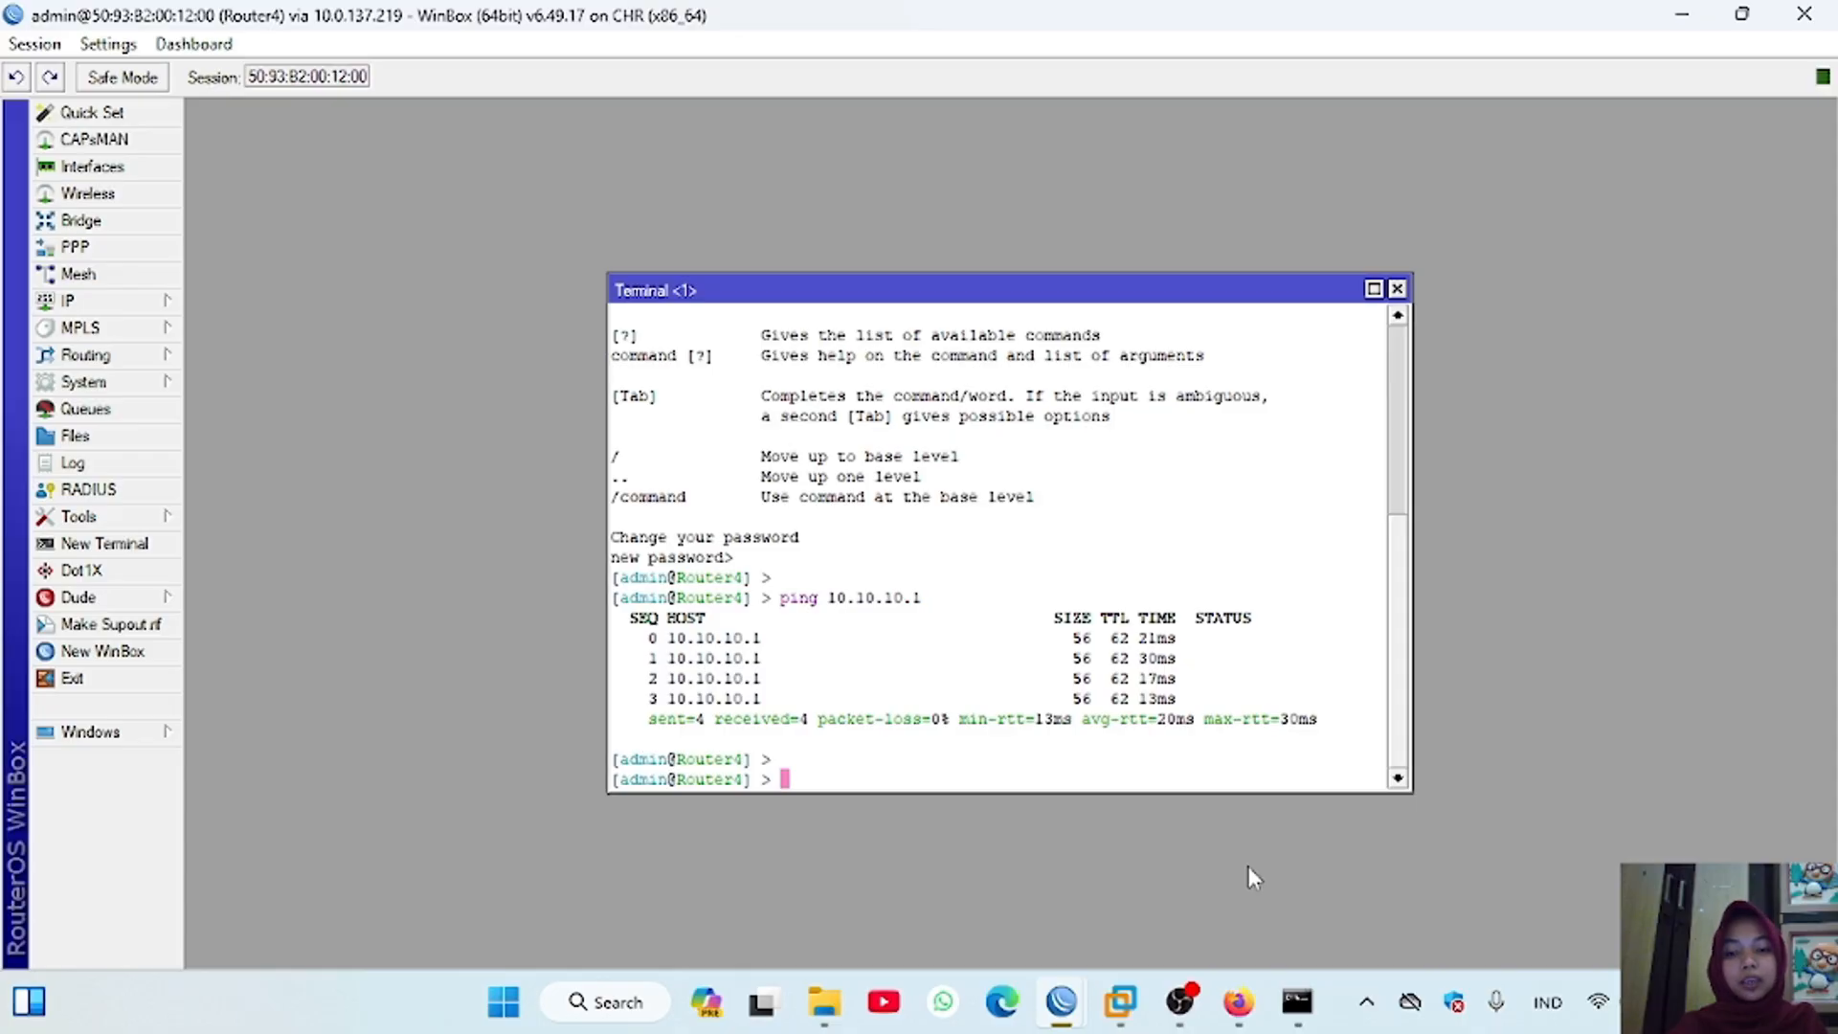
Step: Ping 192.168.2.1 from Router4 using 192.168.4.1 as the source address
key(Return)
text(ping 192.1)
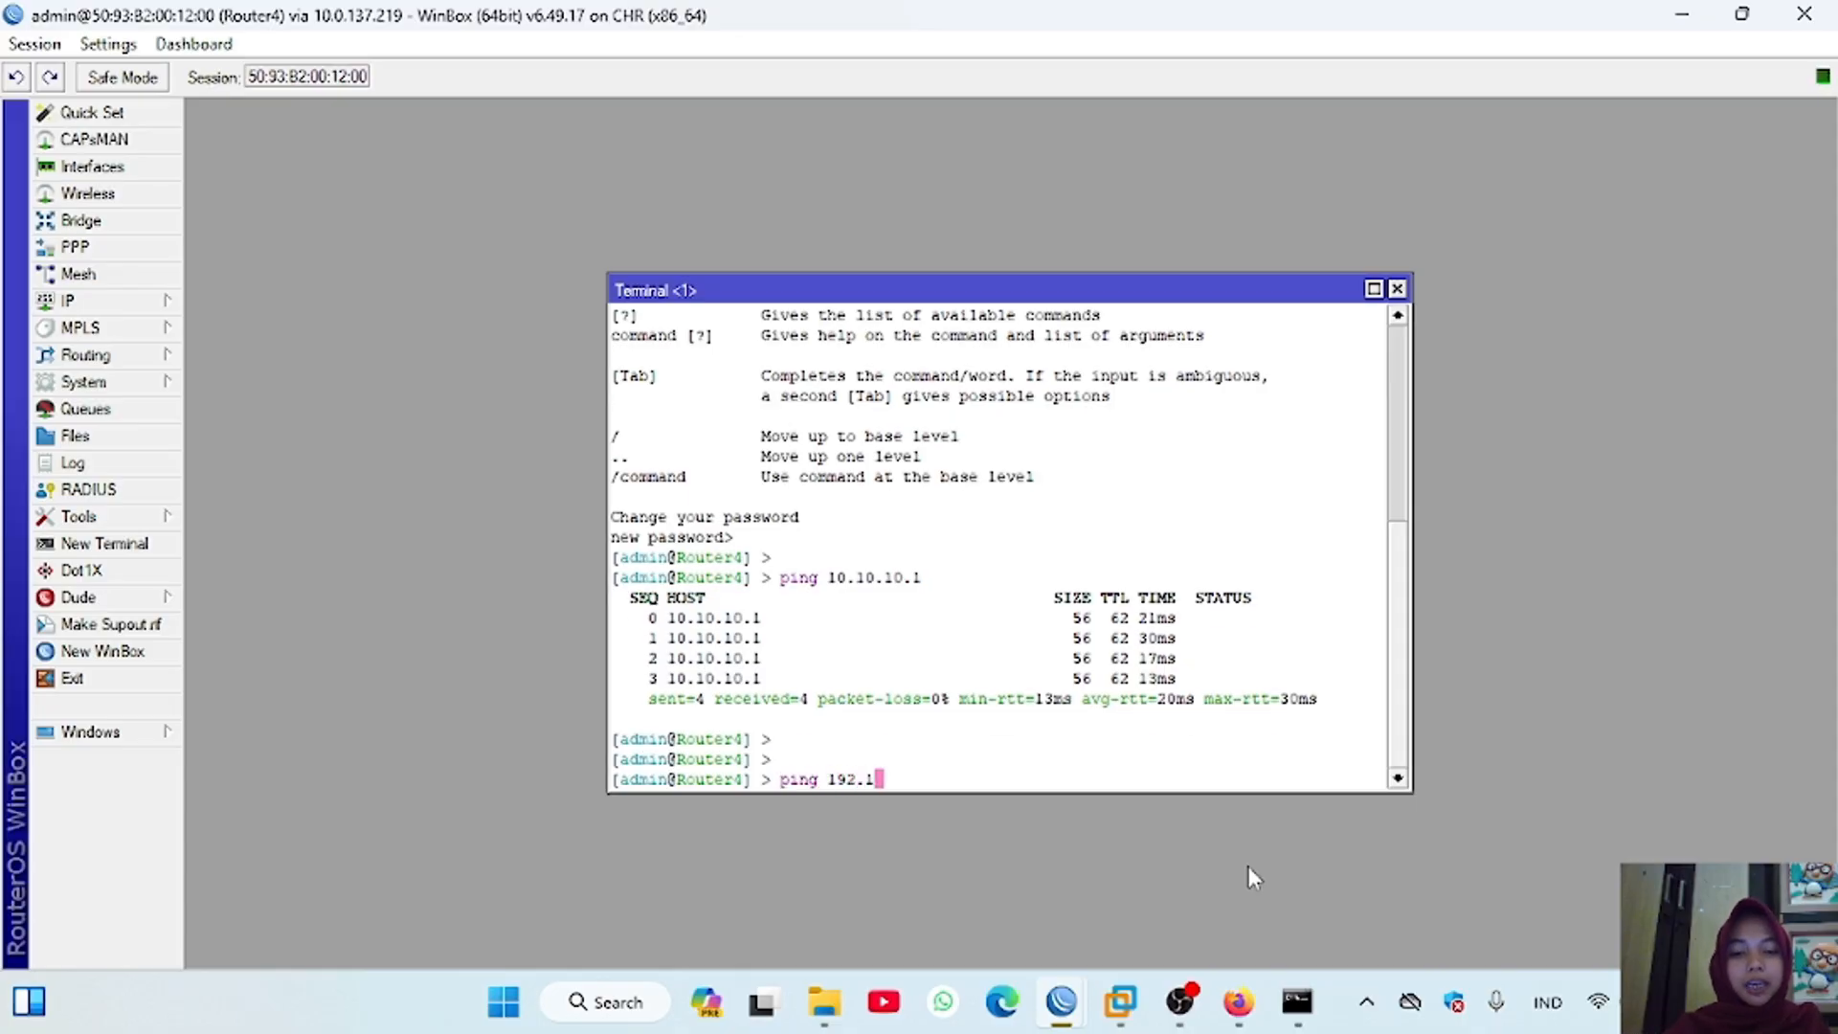
text(68.2.1)
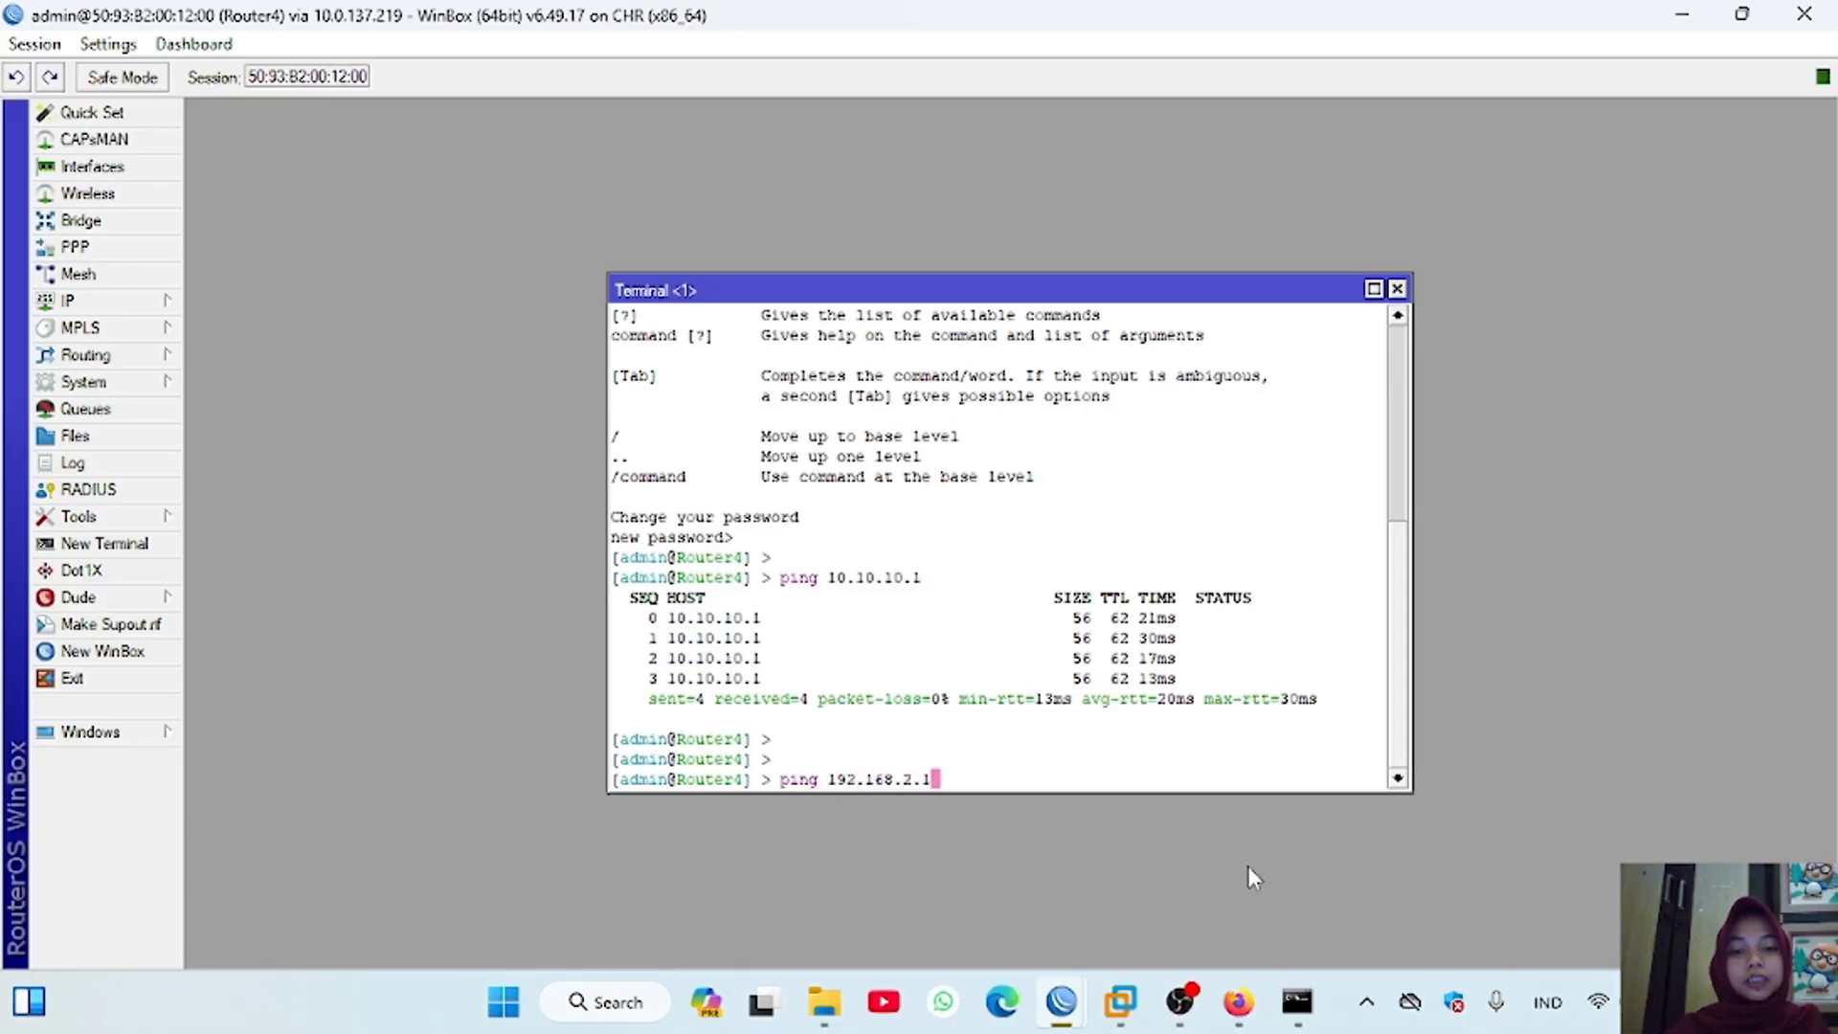
text( src-addre)
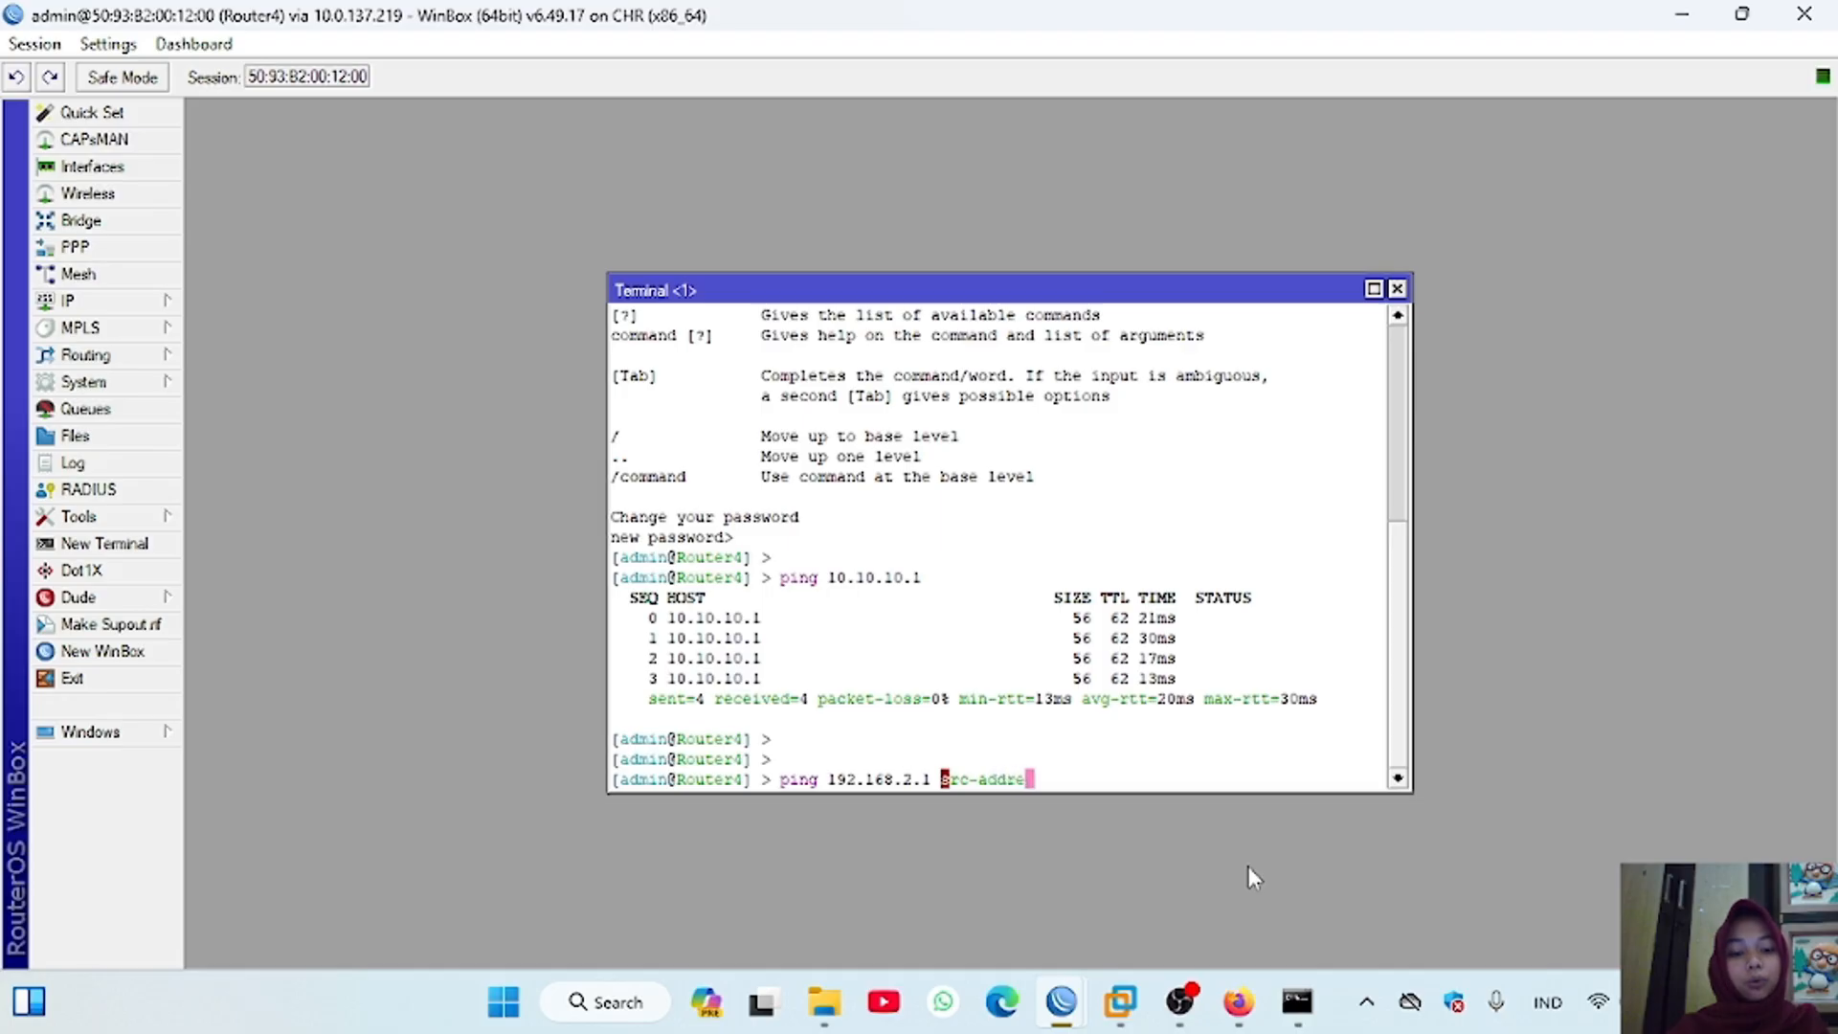
text(ss=192)
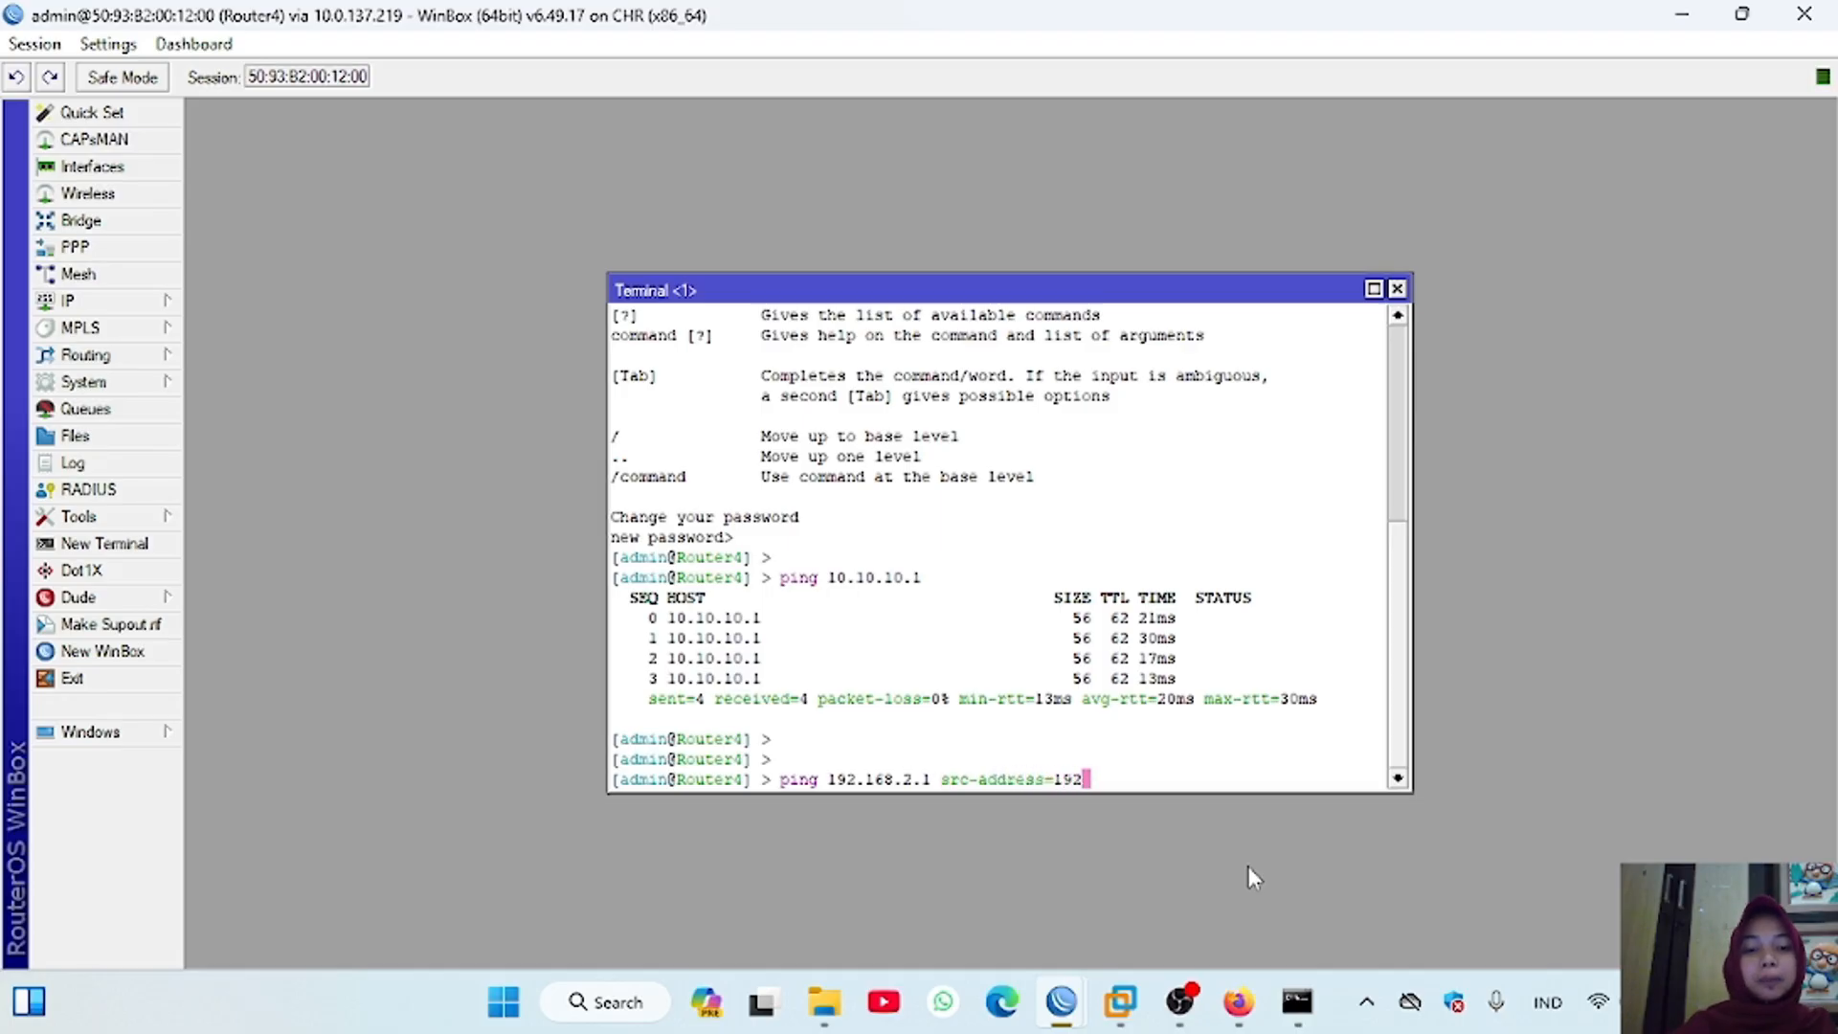
text(.168.4.)
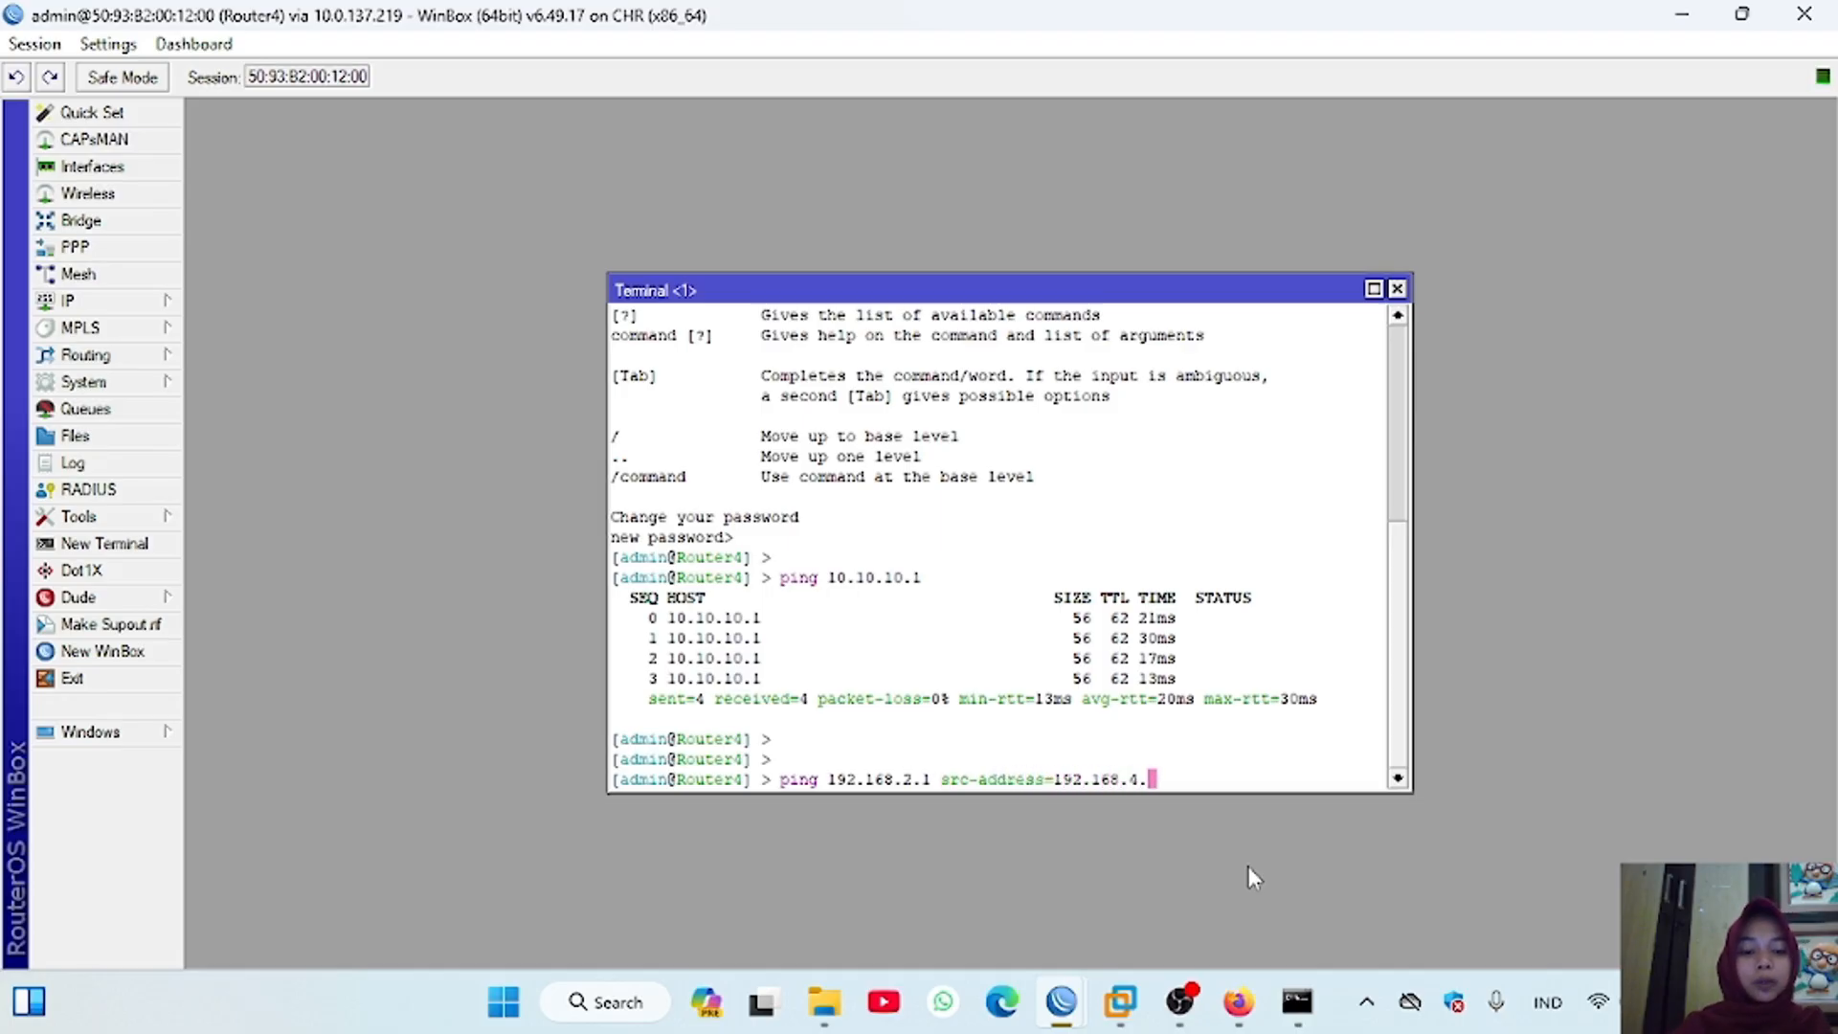
text(1)
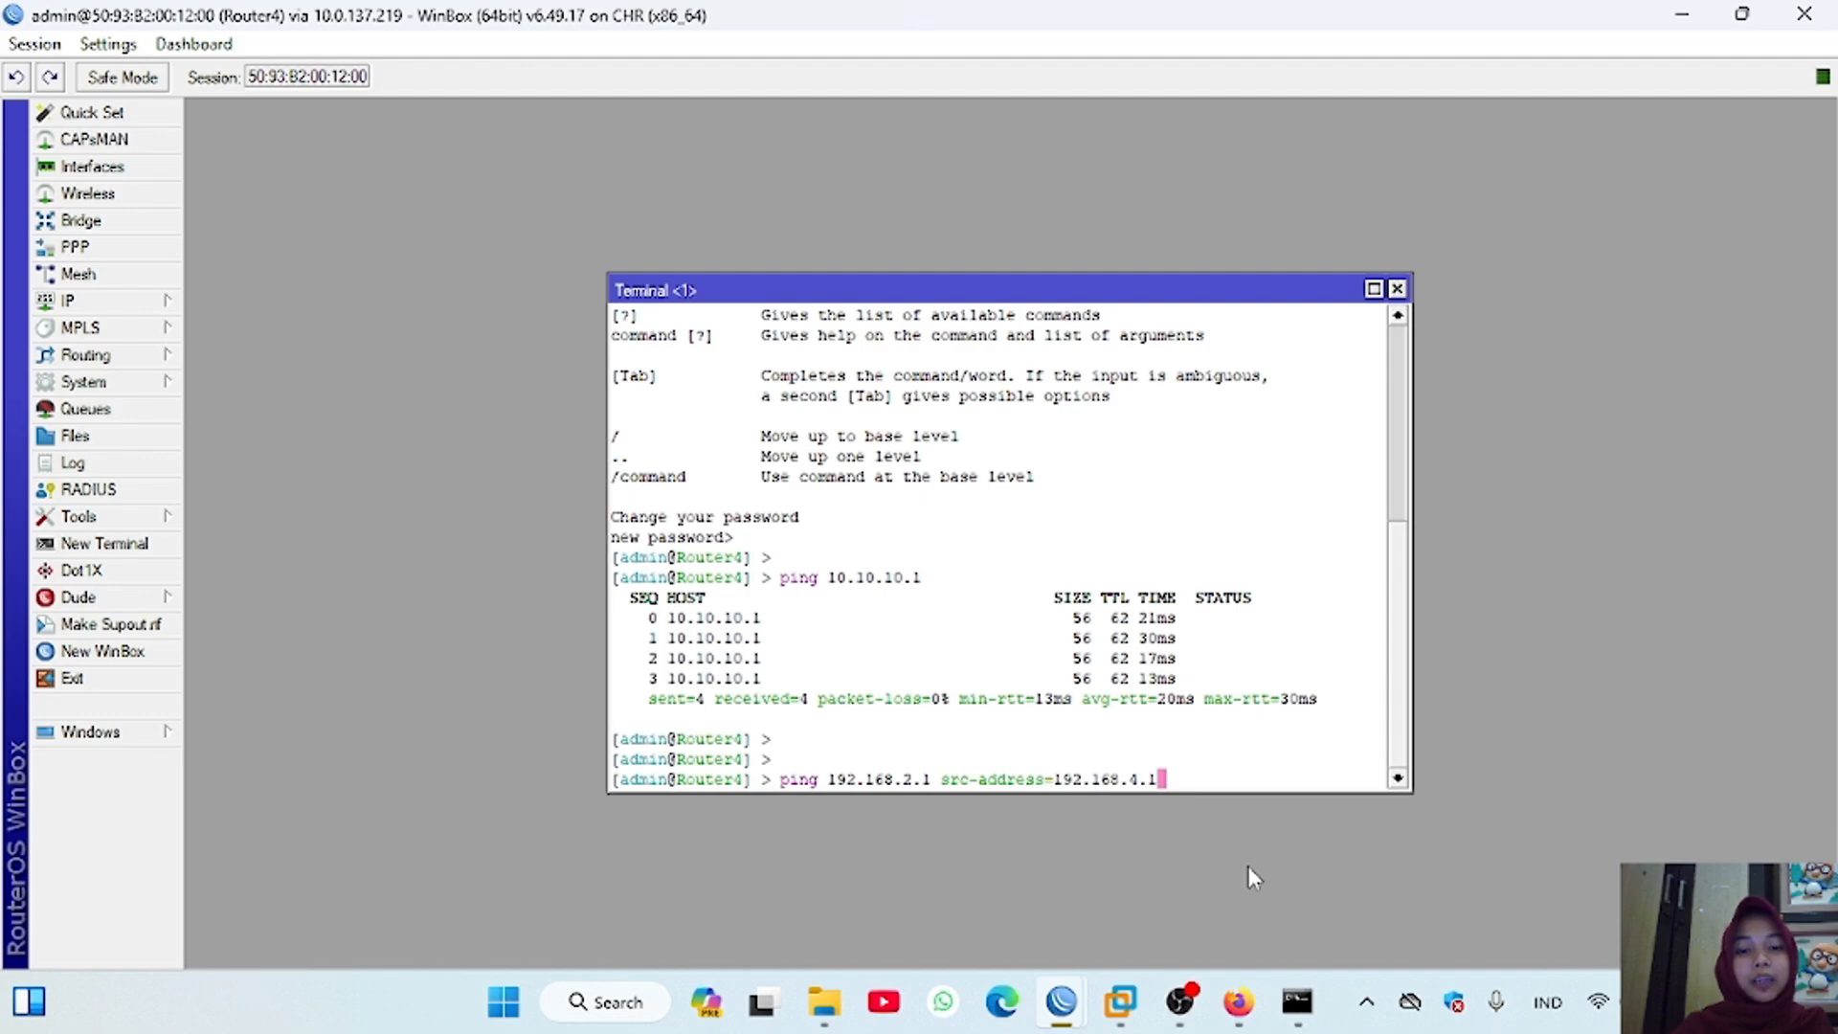
key(Return)
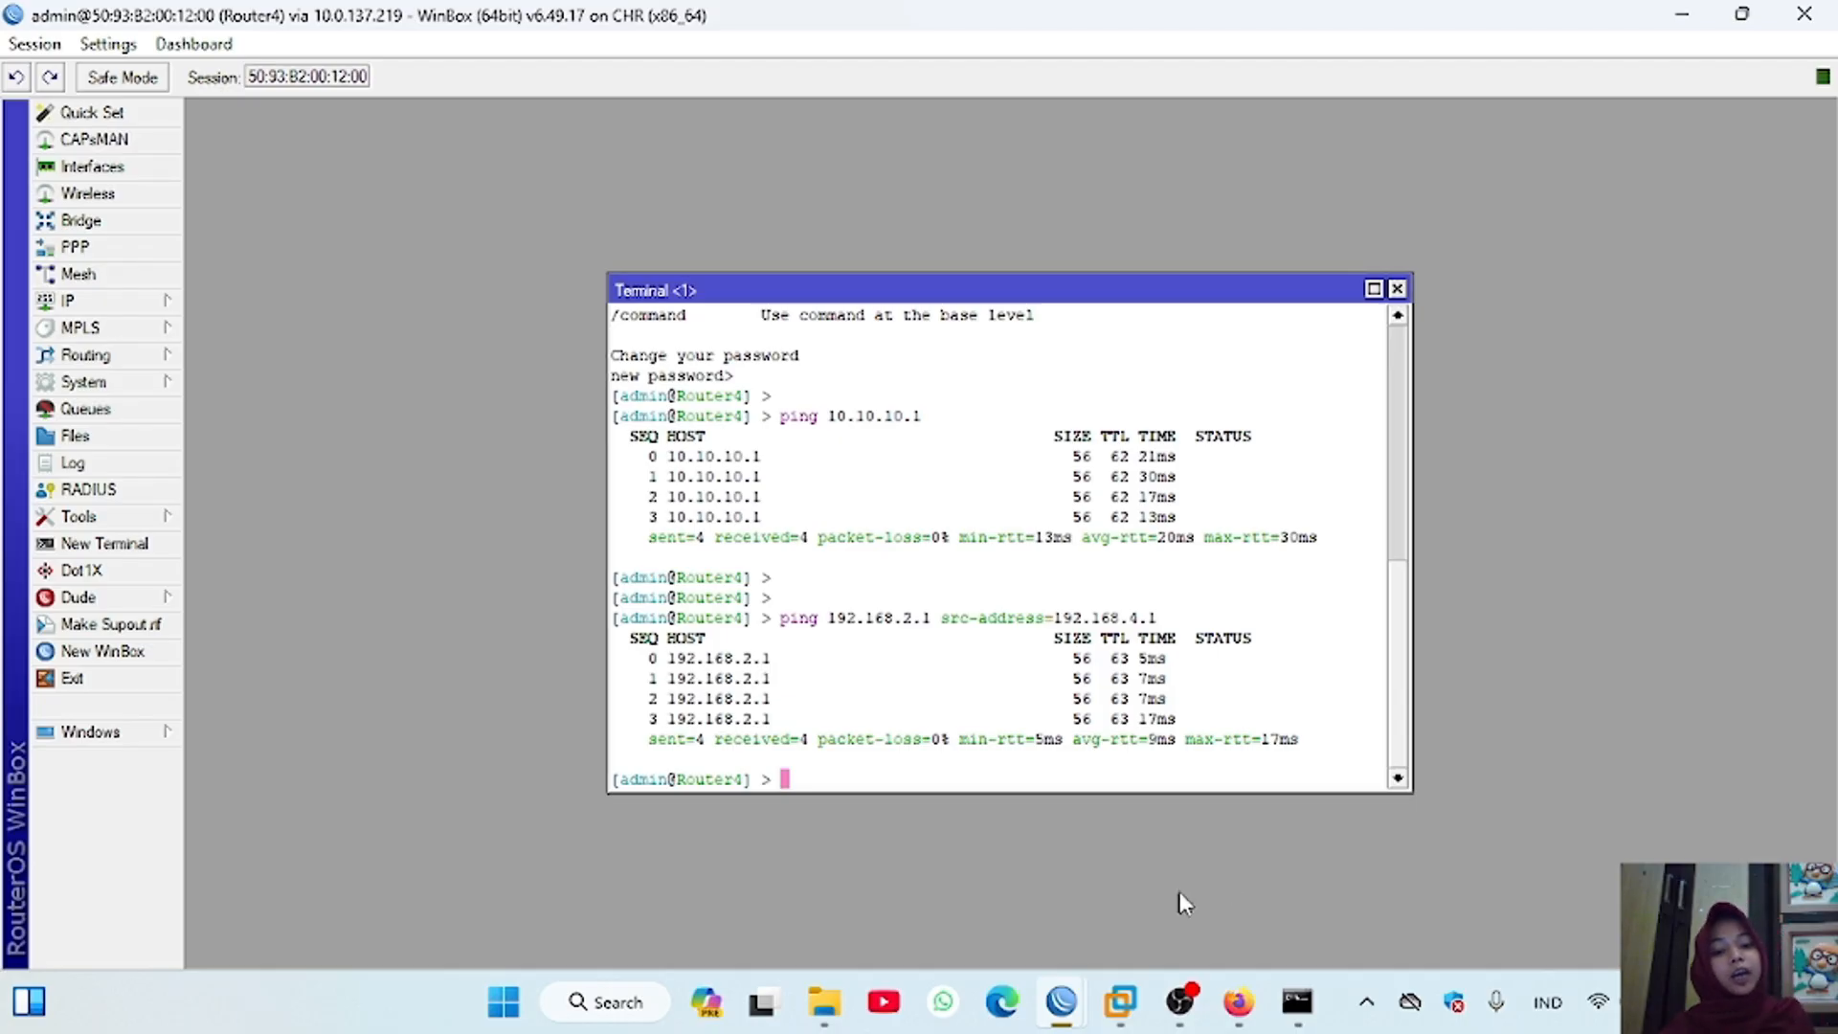
Step: Switch to the Router1 session and set the default OSPF instance to redistribute the default route "if installed (as type 1)"
mouse_move(1060, 1002)
click(630, 877)
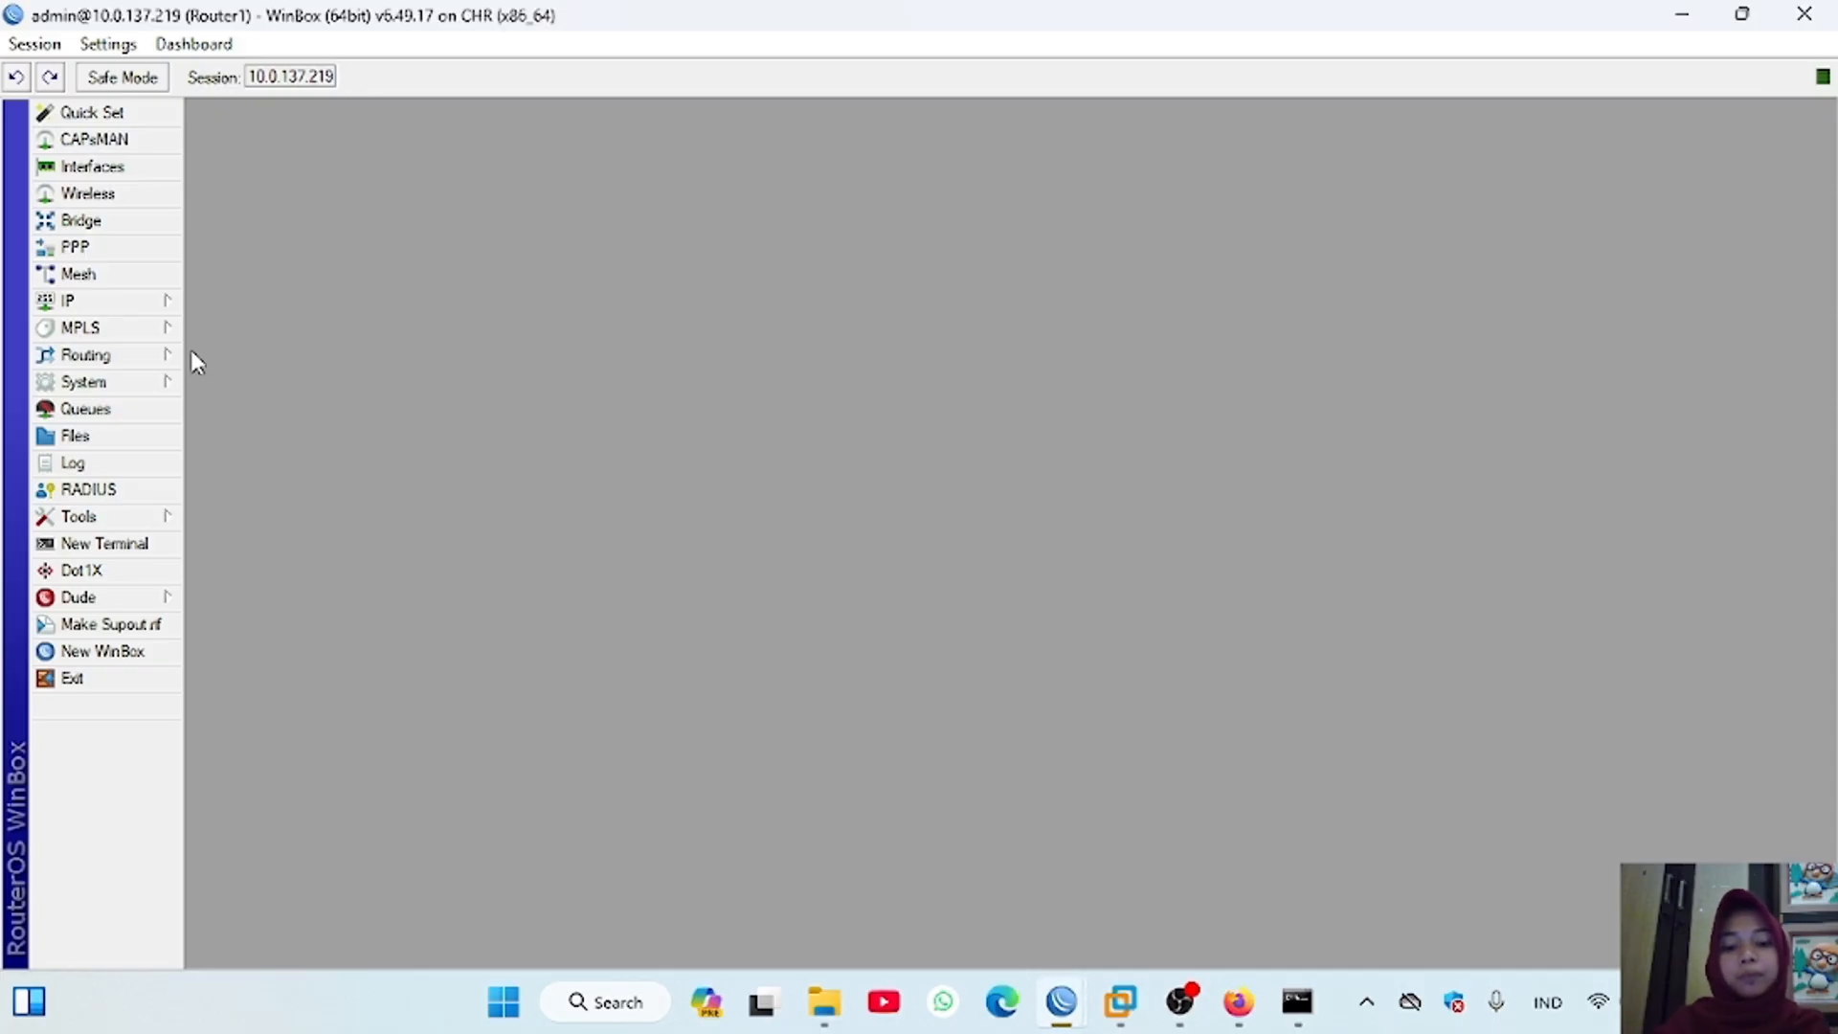
click(144, 354)
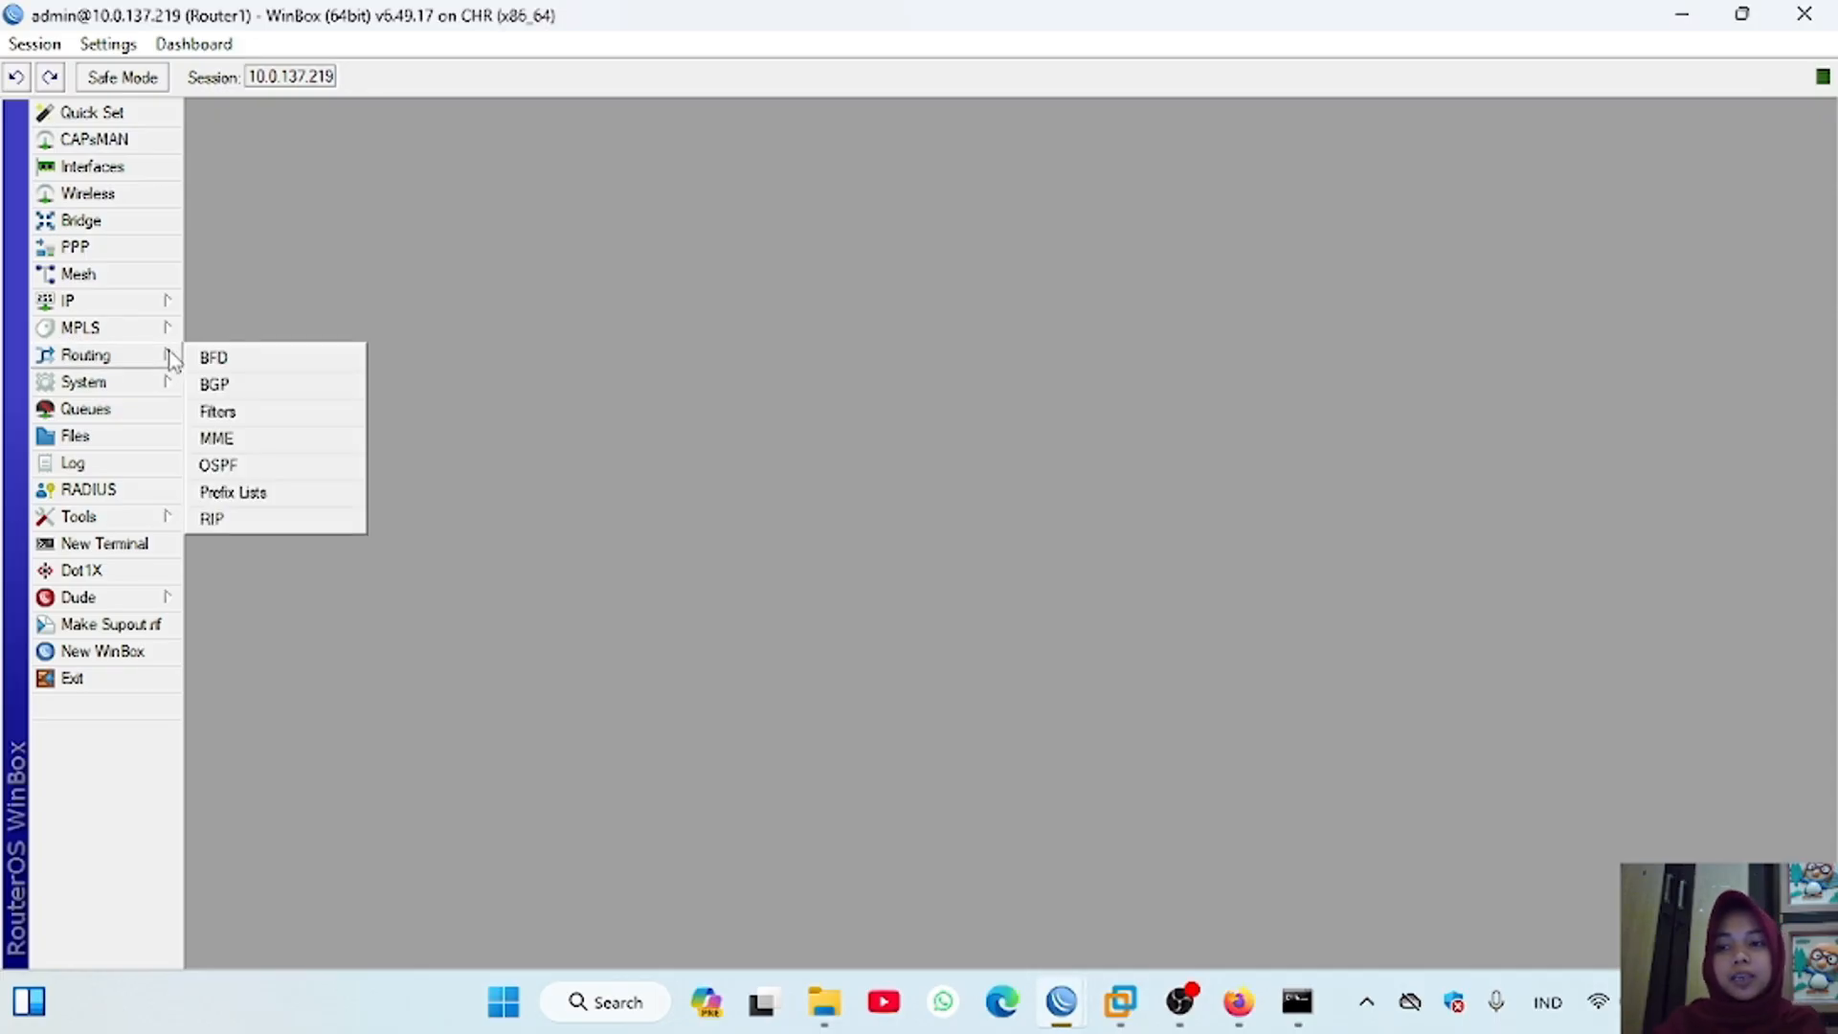
click(276, 468)
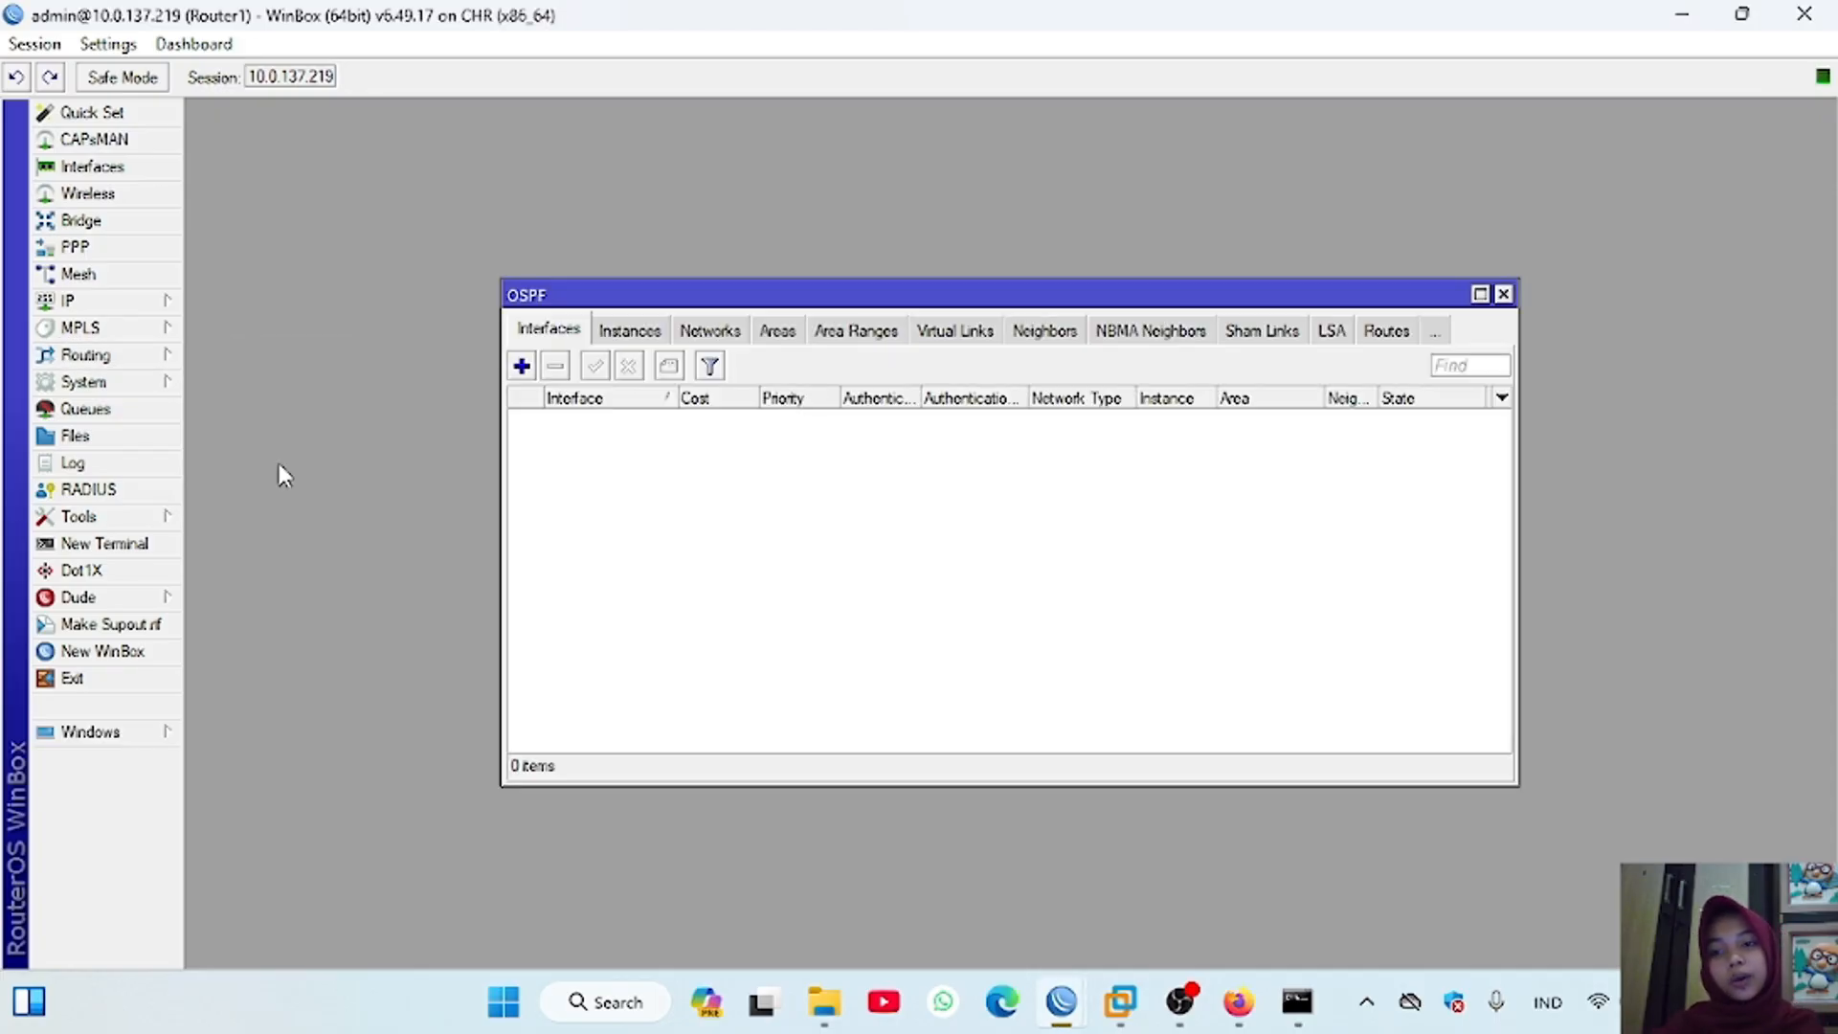
click(629, 333)
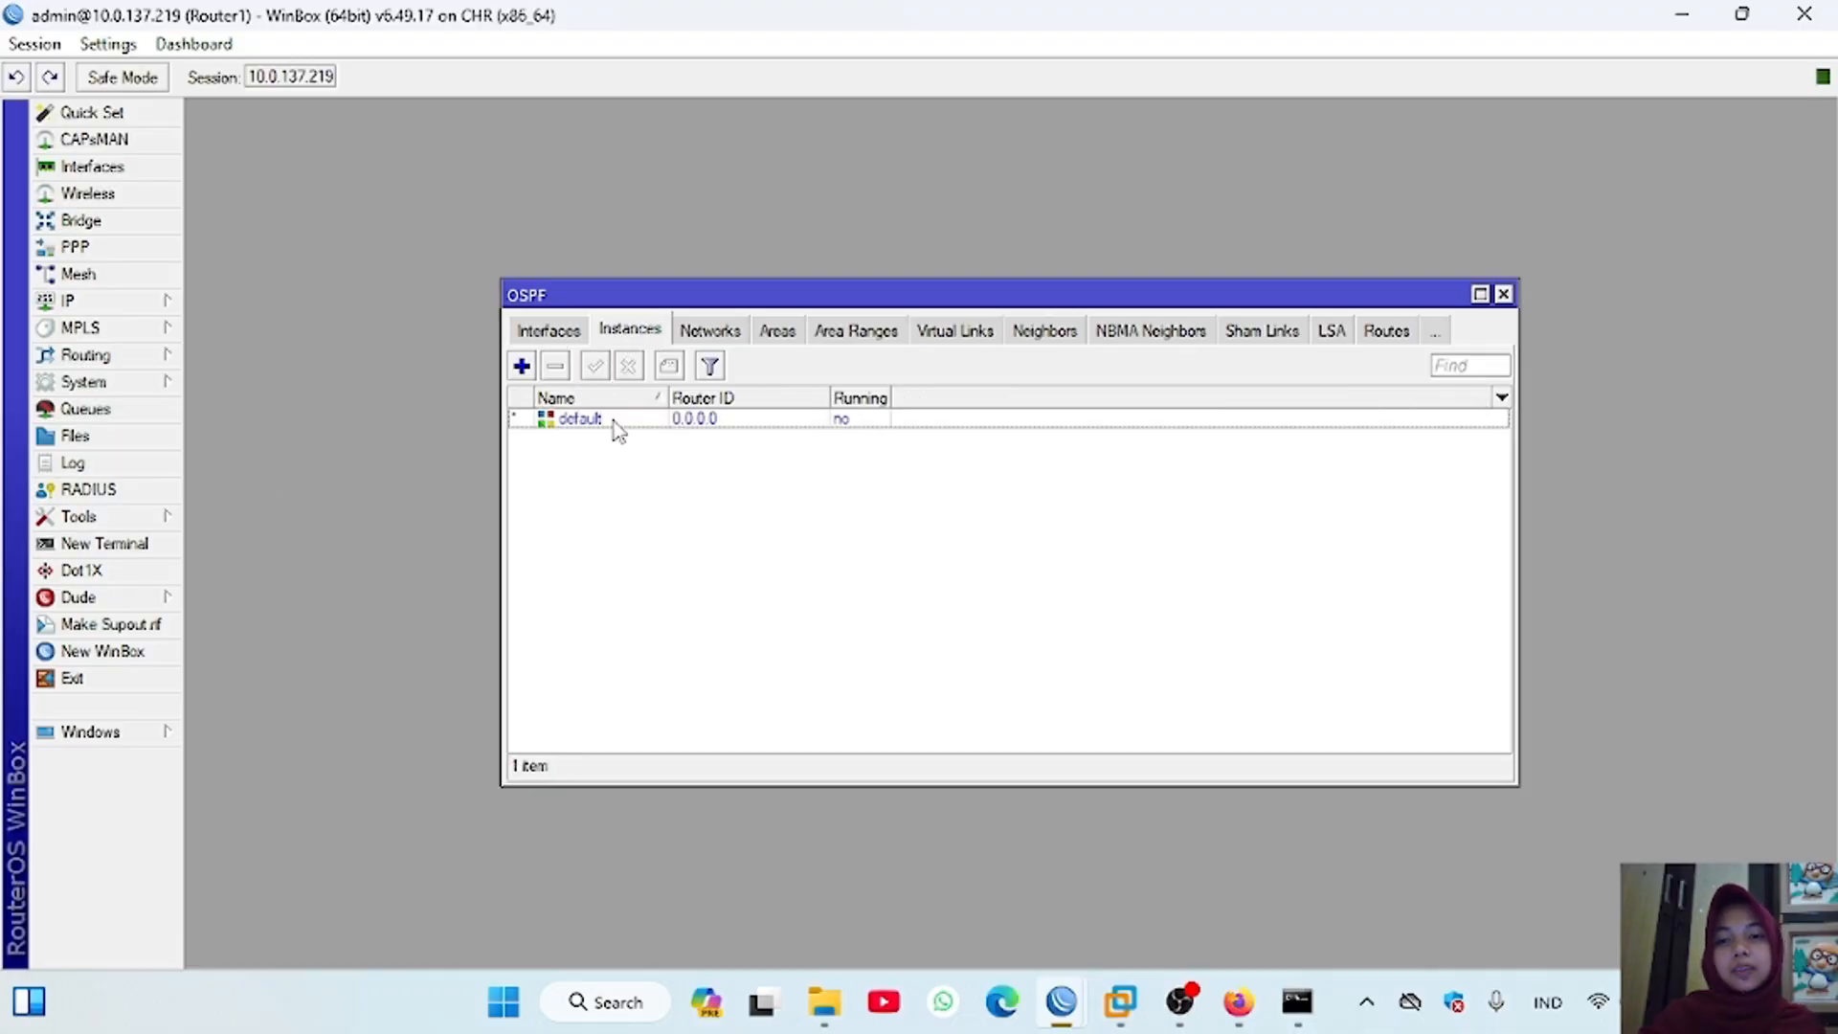
double_click(581, 419)
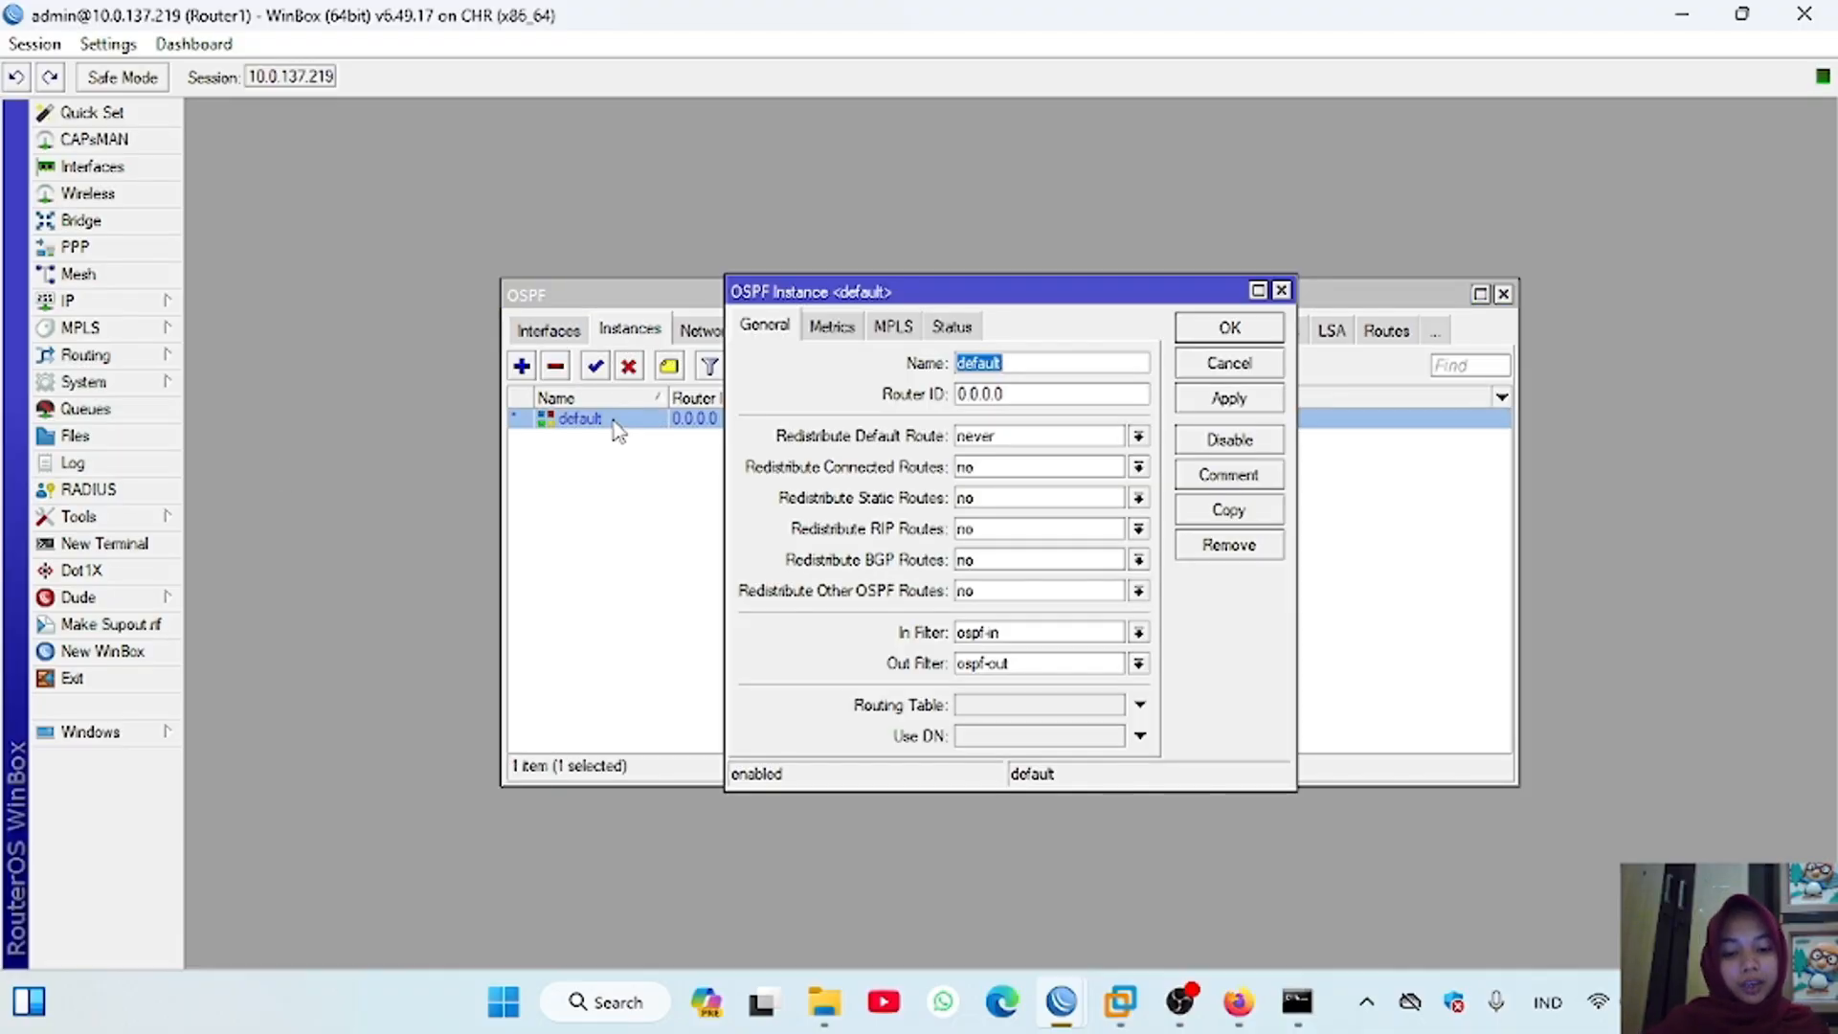
click(1139, 437)
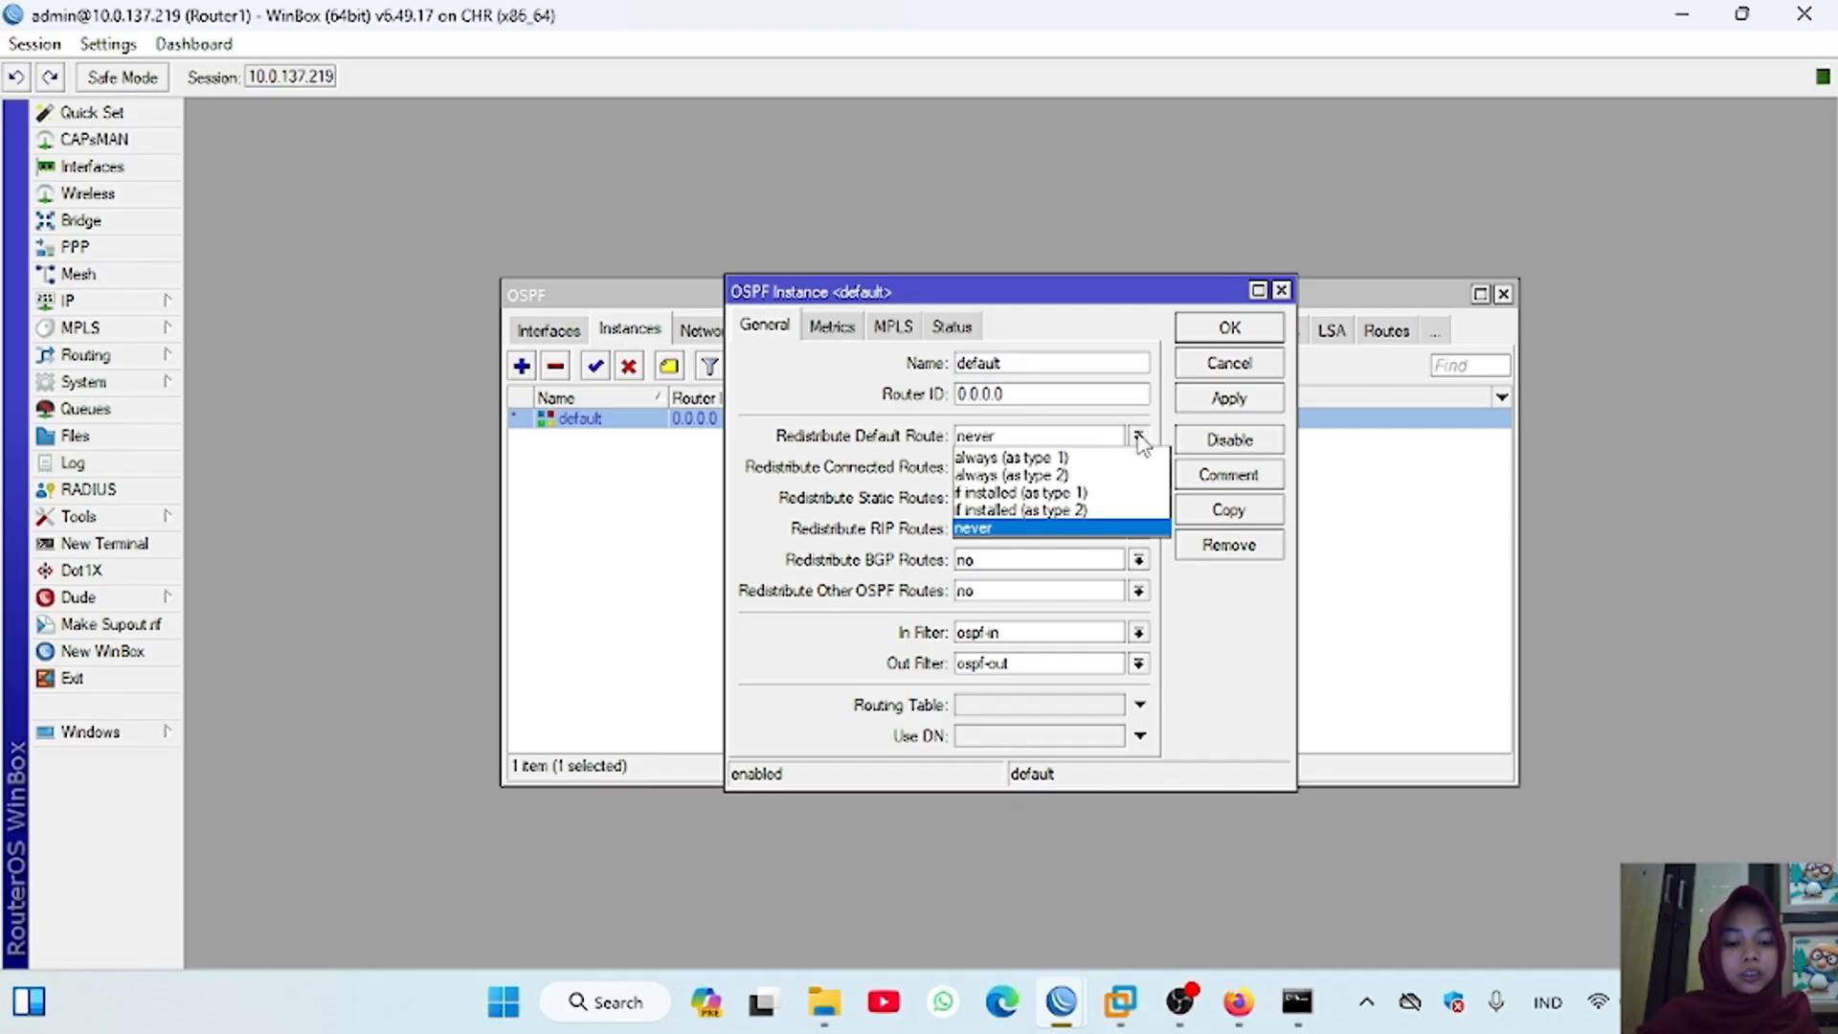
click(1139, 439)
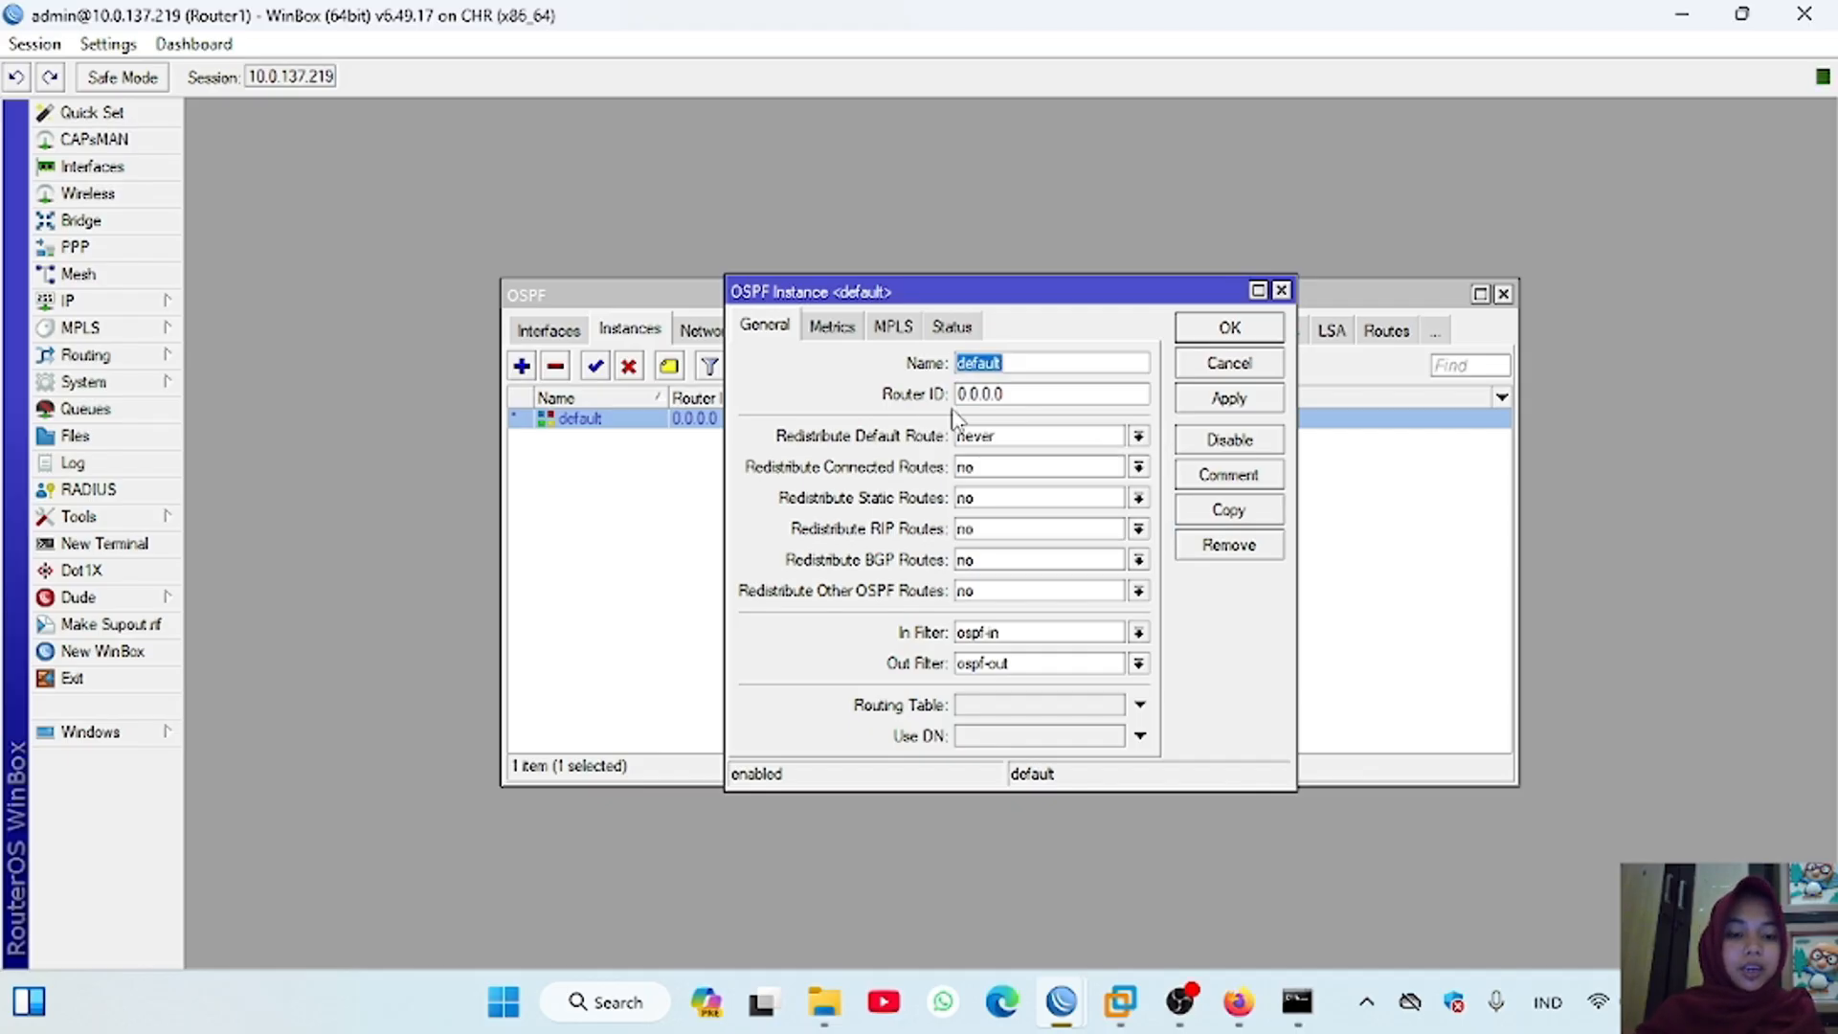
click(1139, 438)
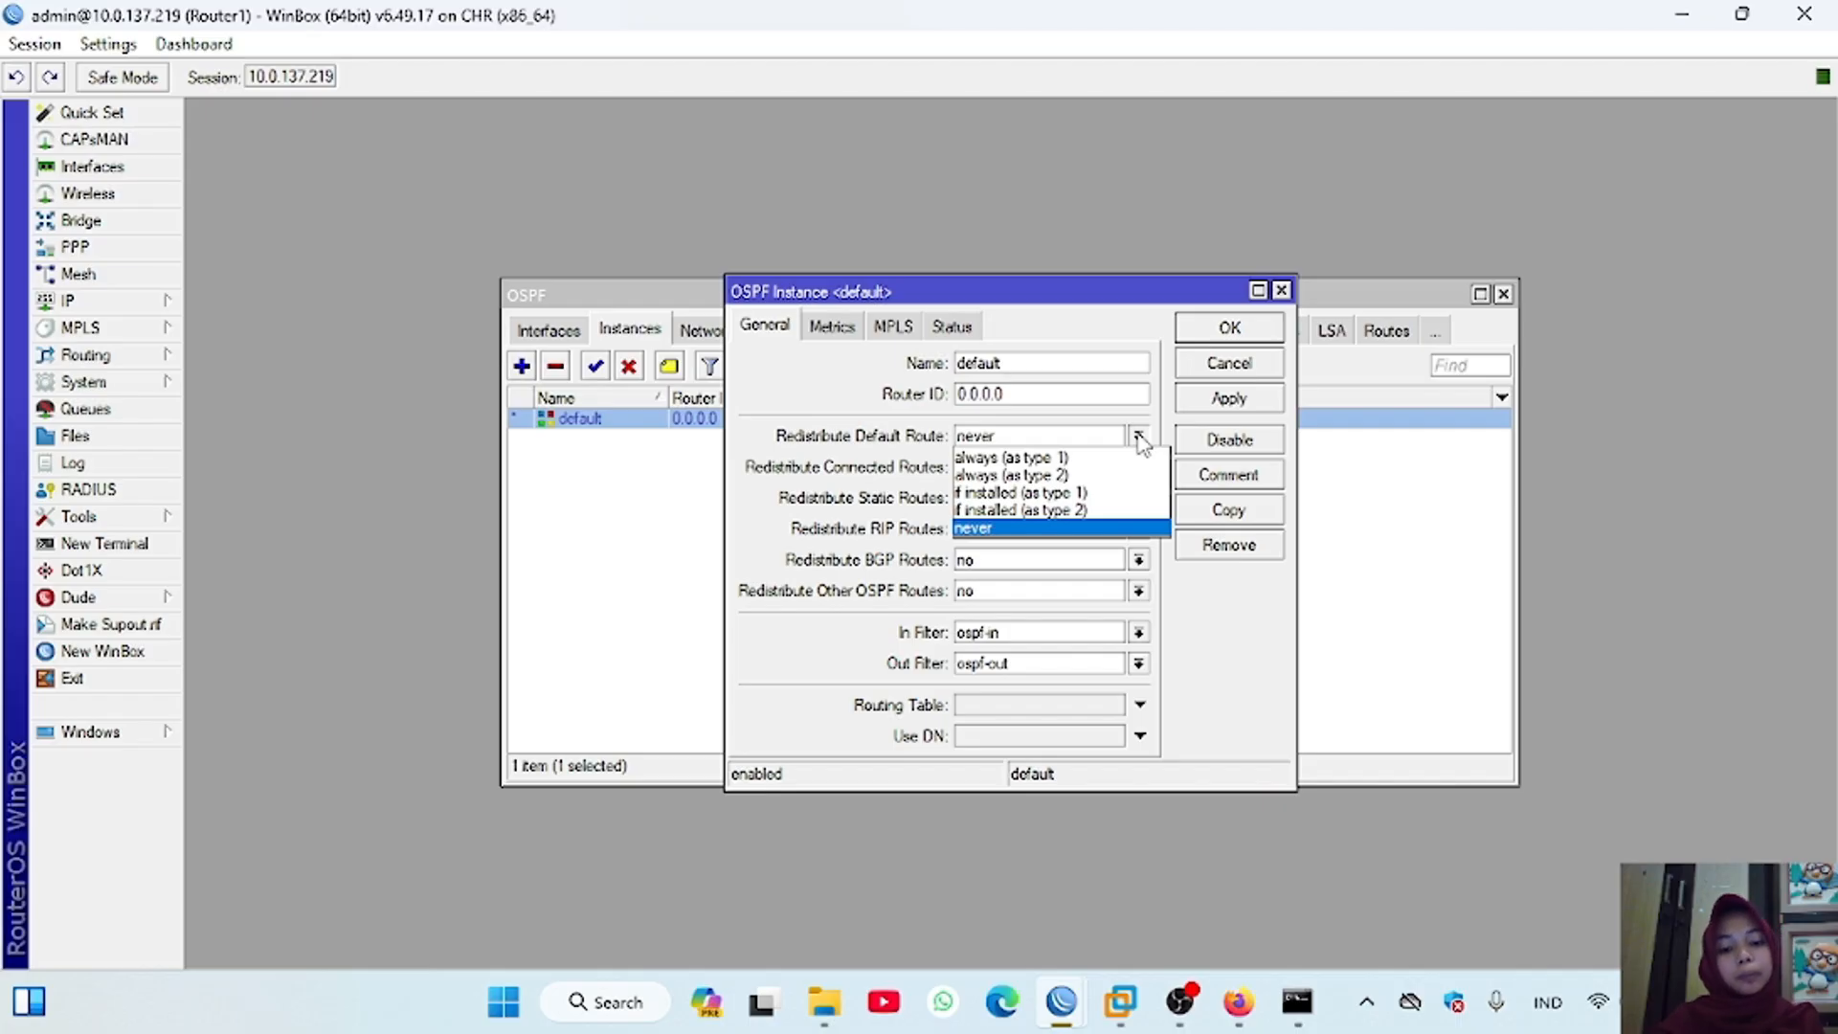
click(1075, 495)
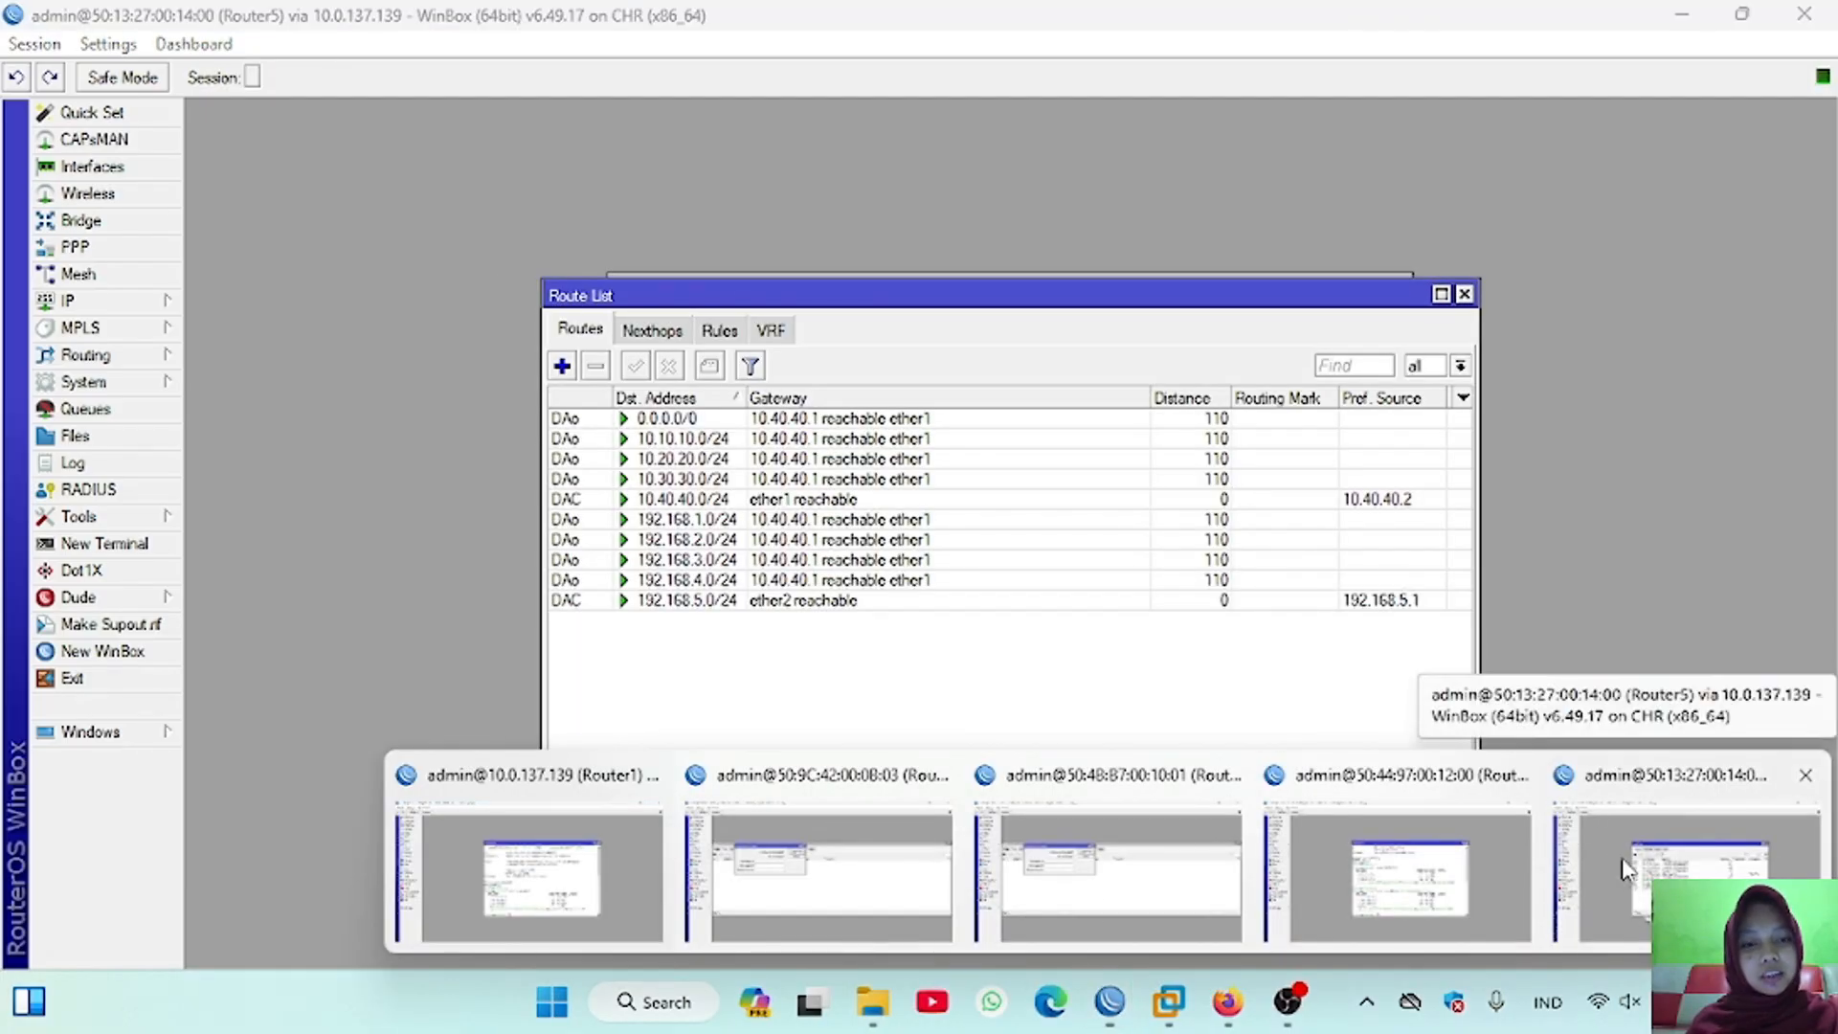
Step: Examine the route lists of Router5, Router3 and Router4 for routes learned through OSPF
click(1685, 795)
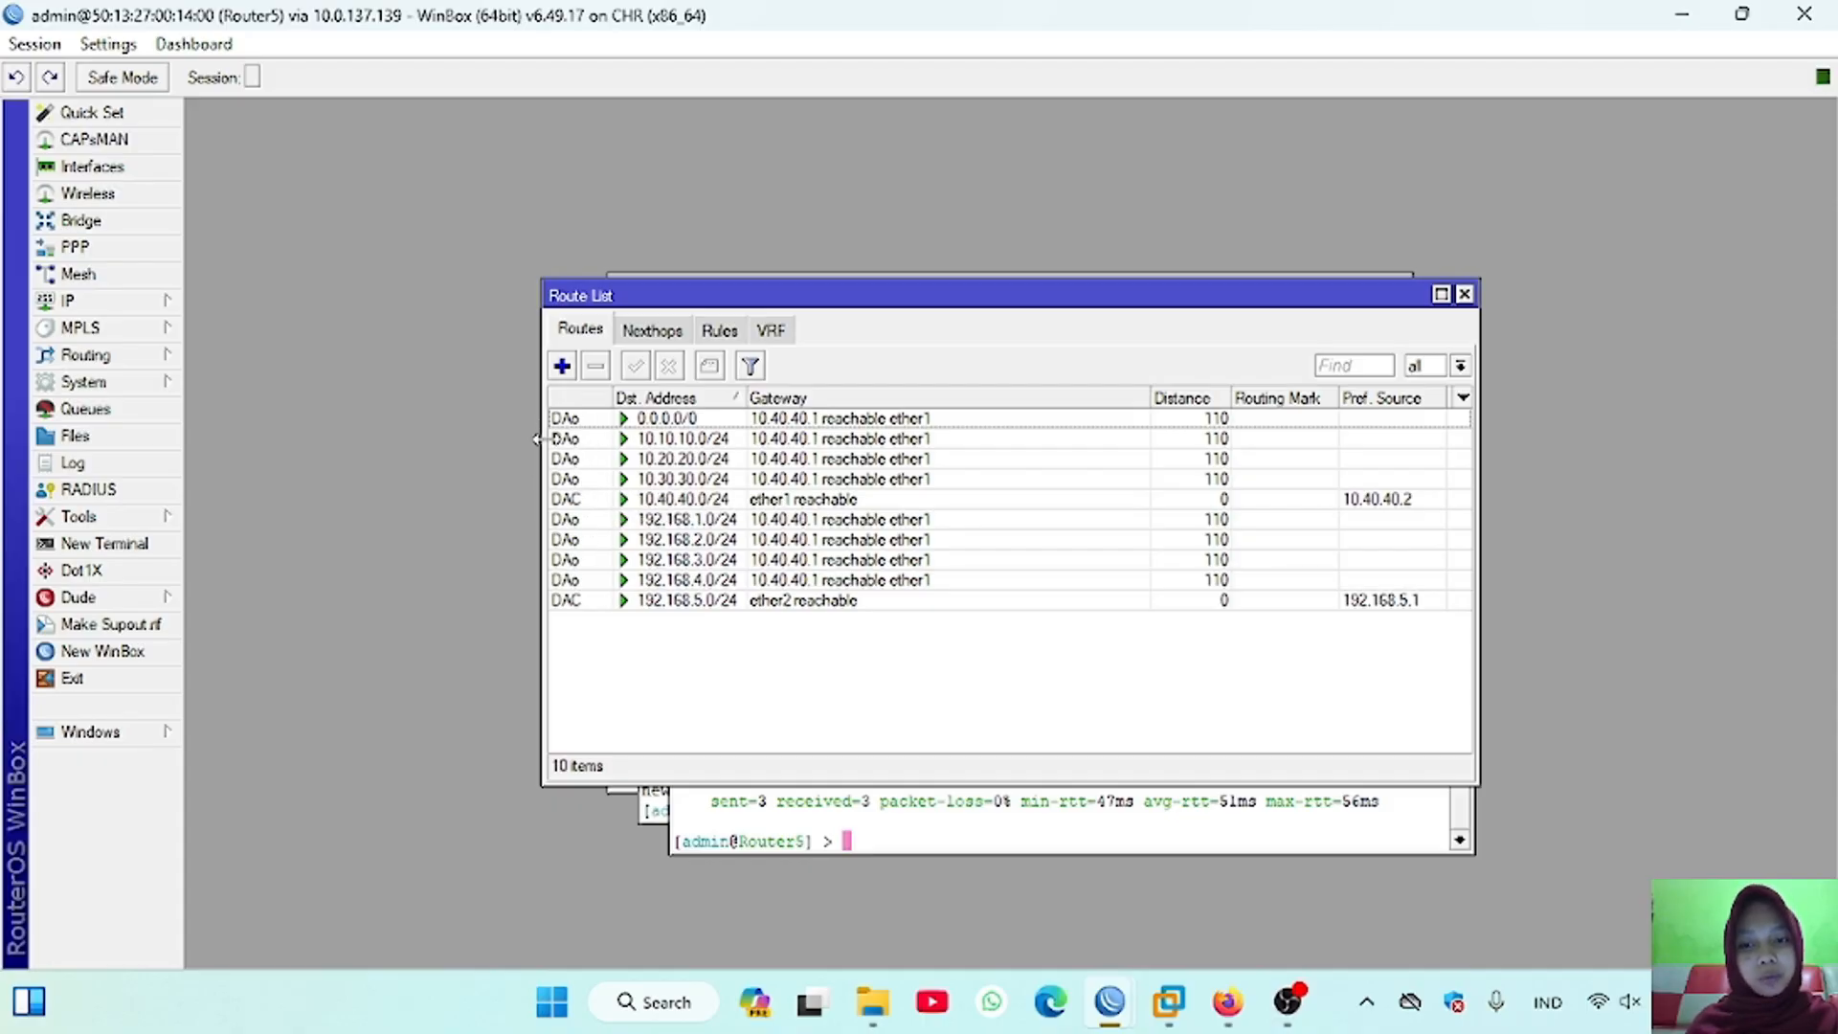
mouse_move(1108, 1003)
click(1004, 829)
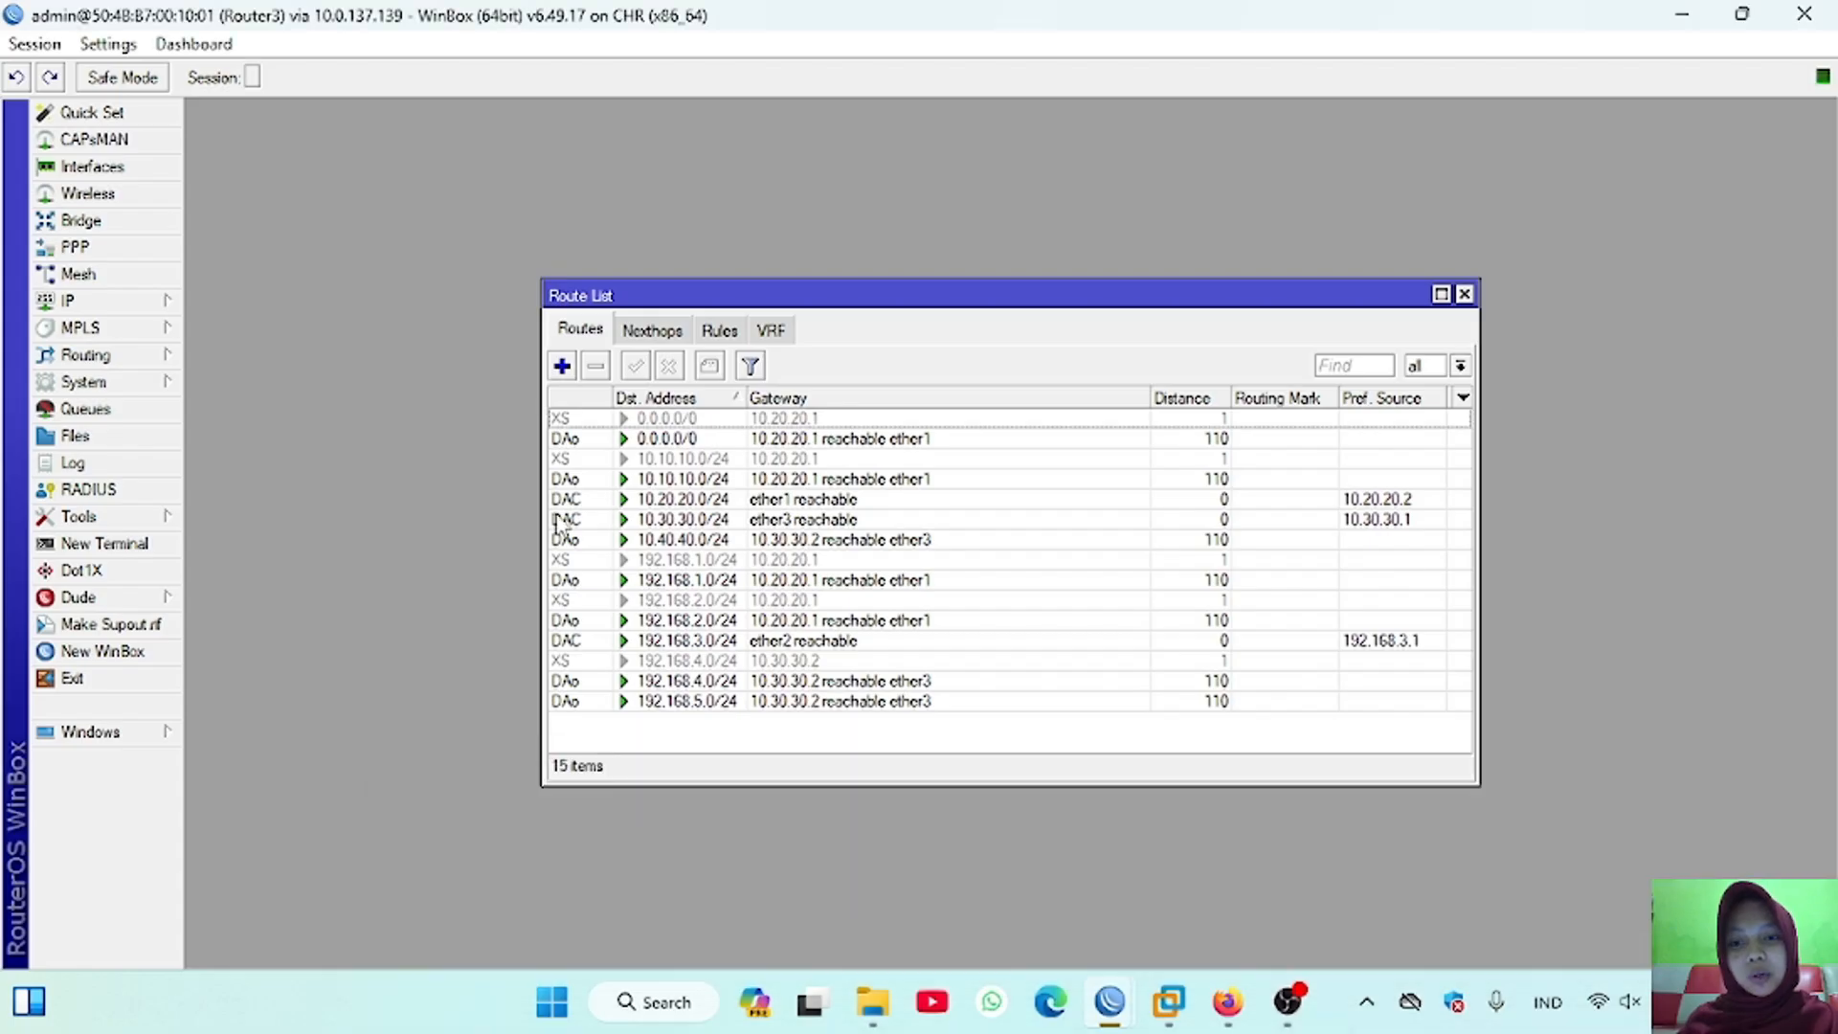
click(1360, 864)
Step: Switch to the Router5 session and test internet connectivity by pinging 8.8.8.8 and google.com from its terminal
click(1618, 857)
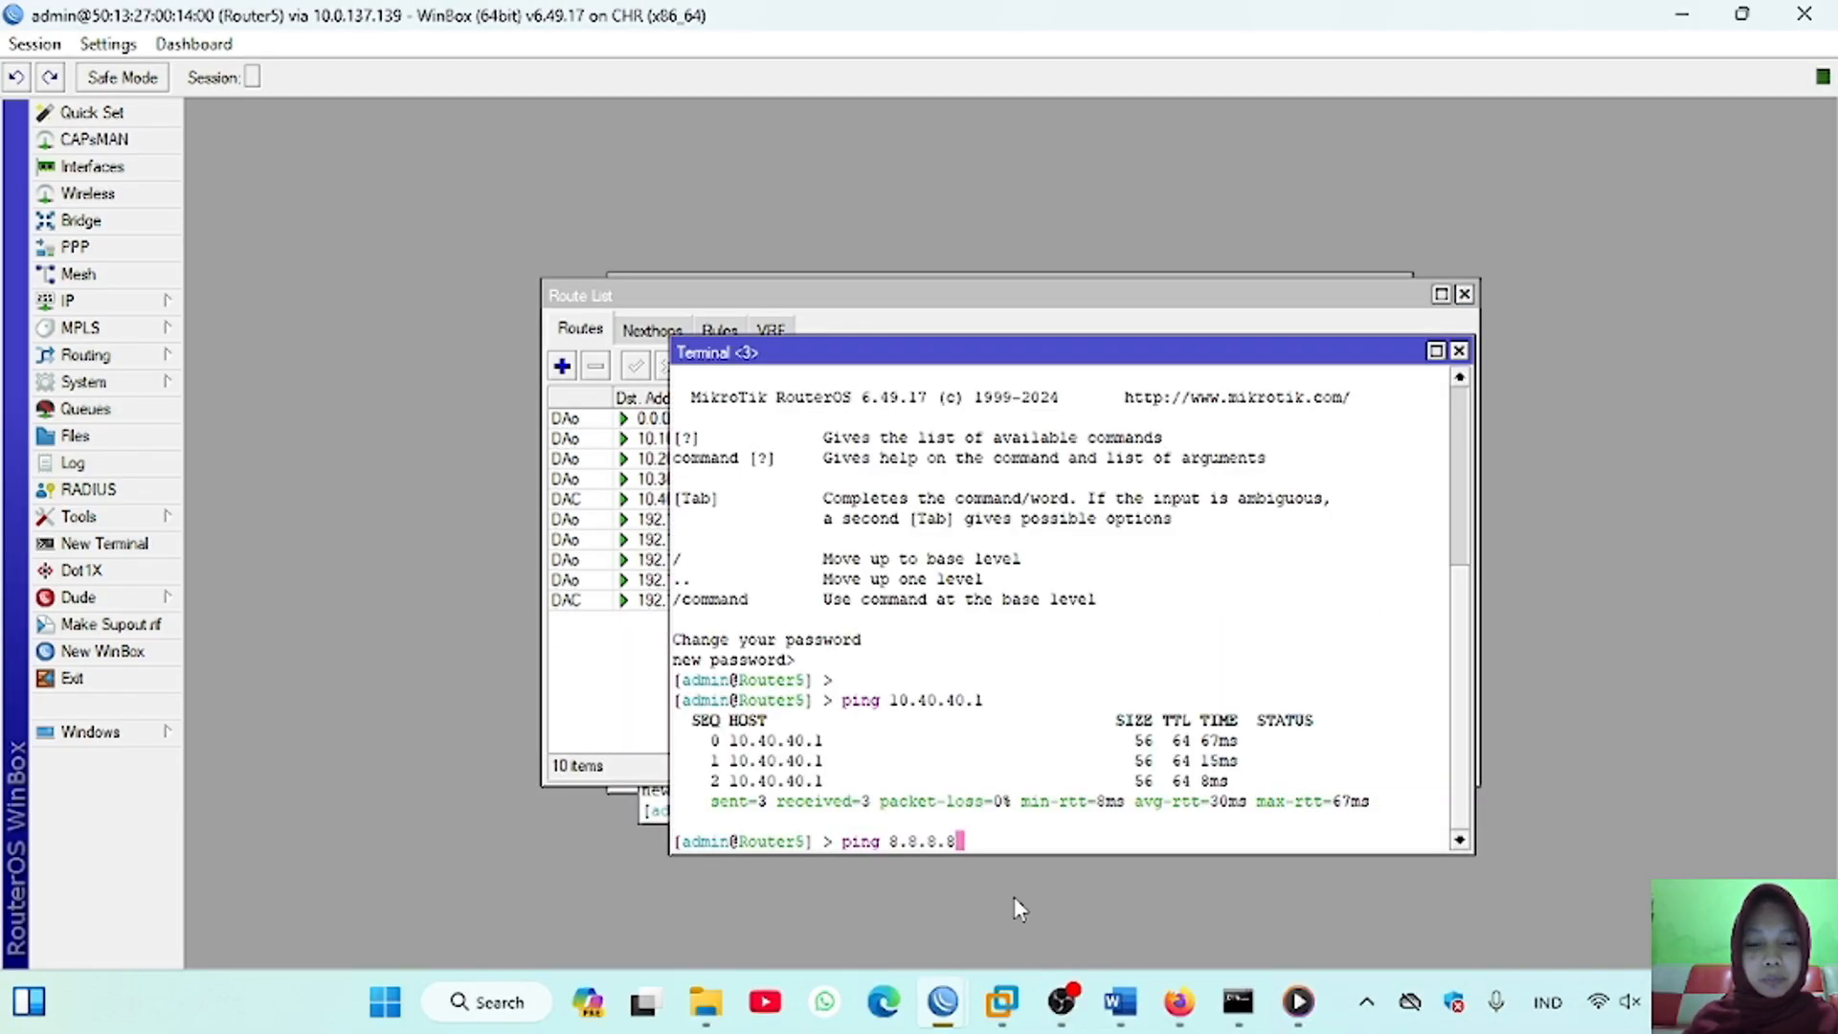
key(Return)
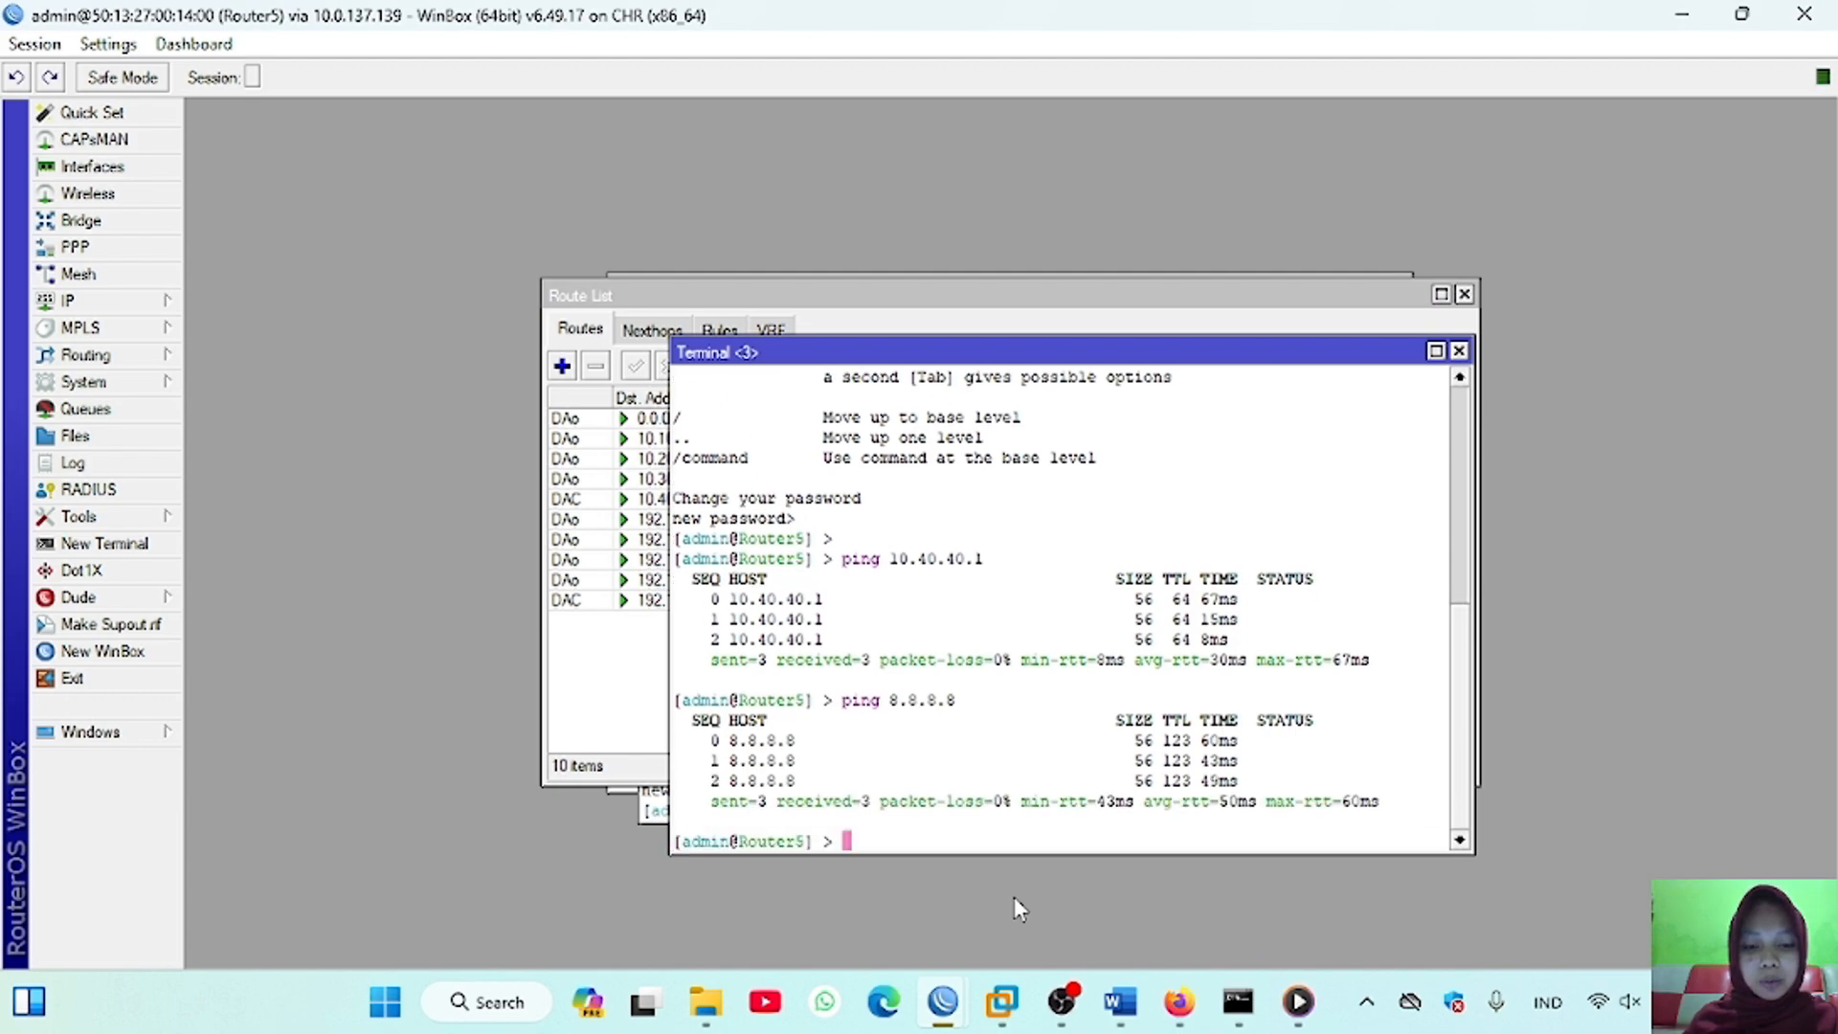
text(ping goo)
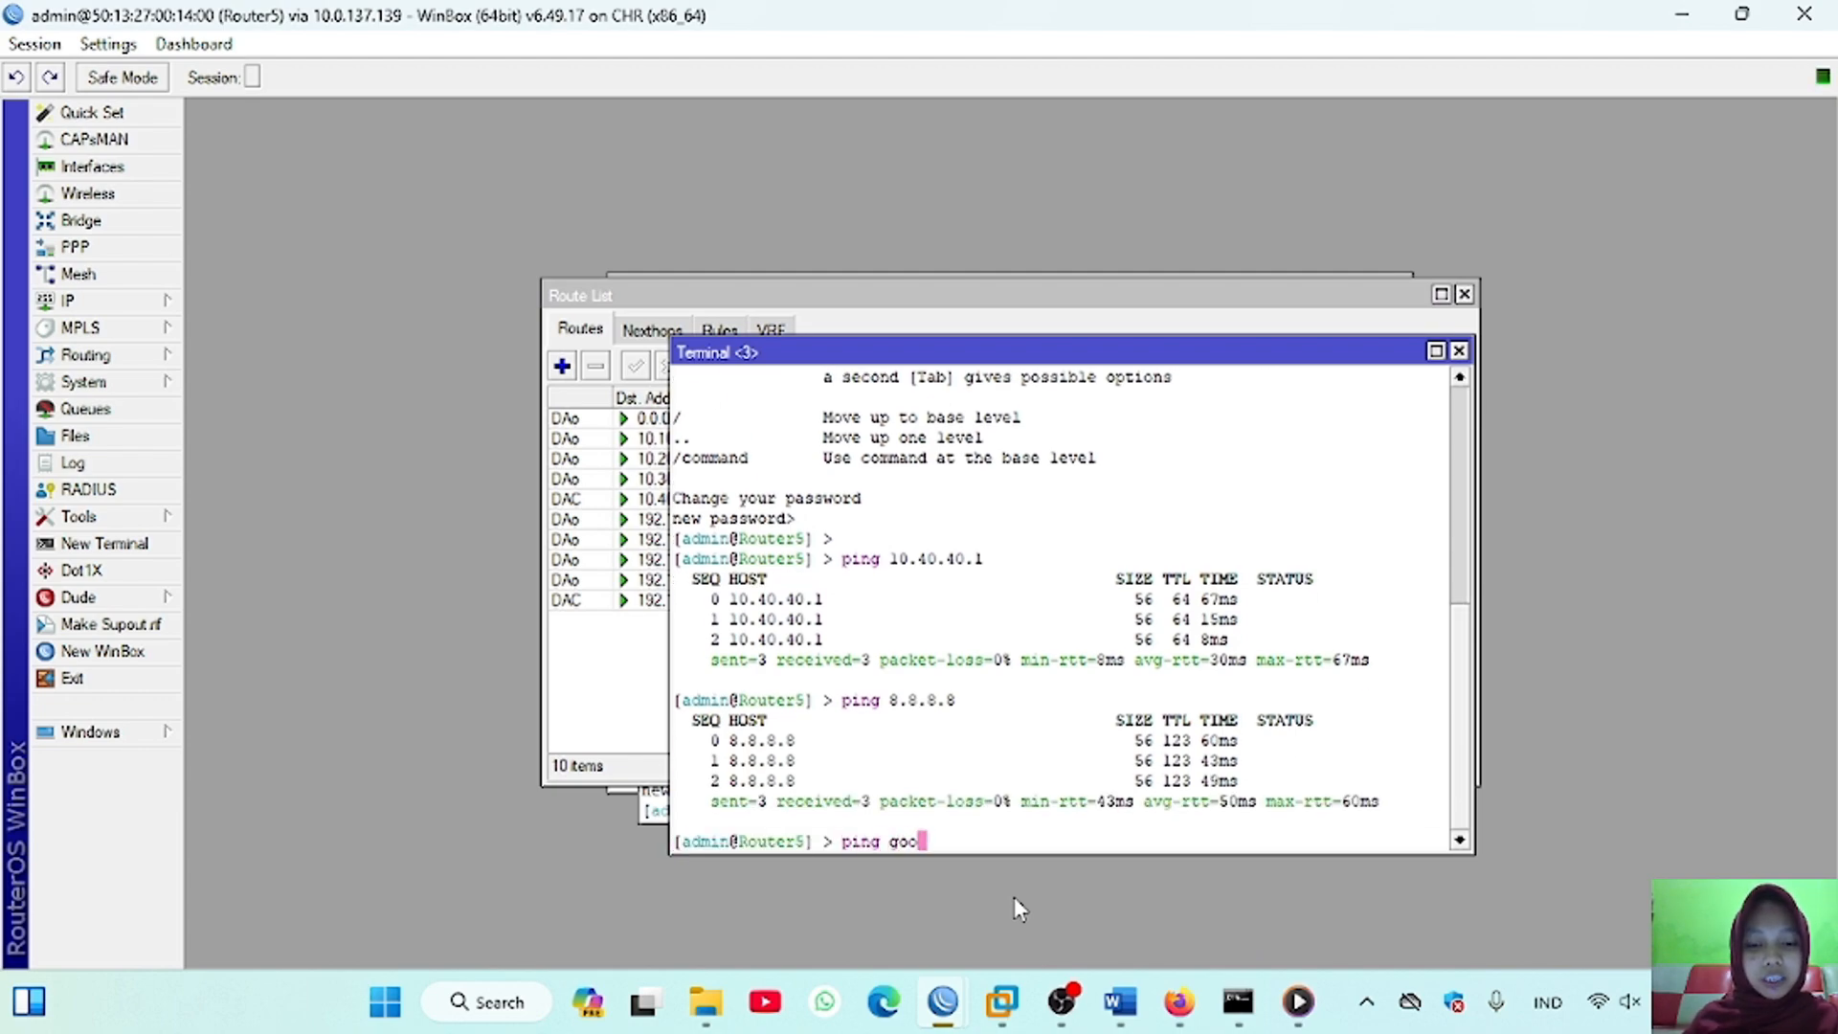
text(gle.com)
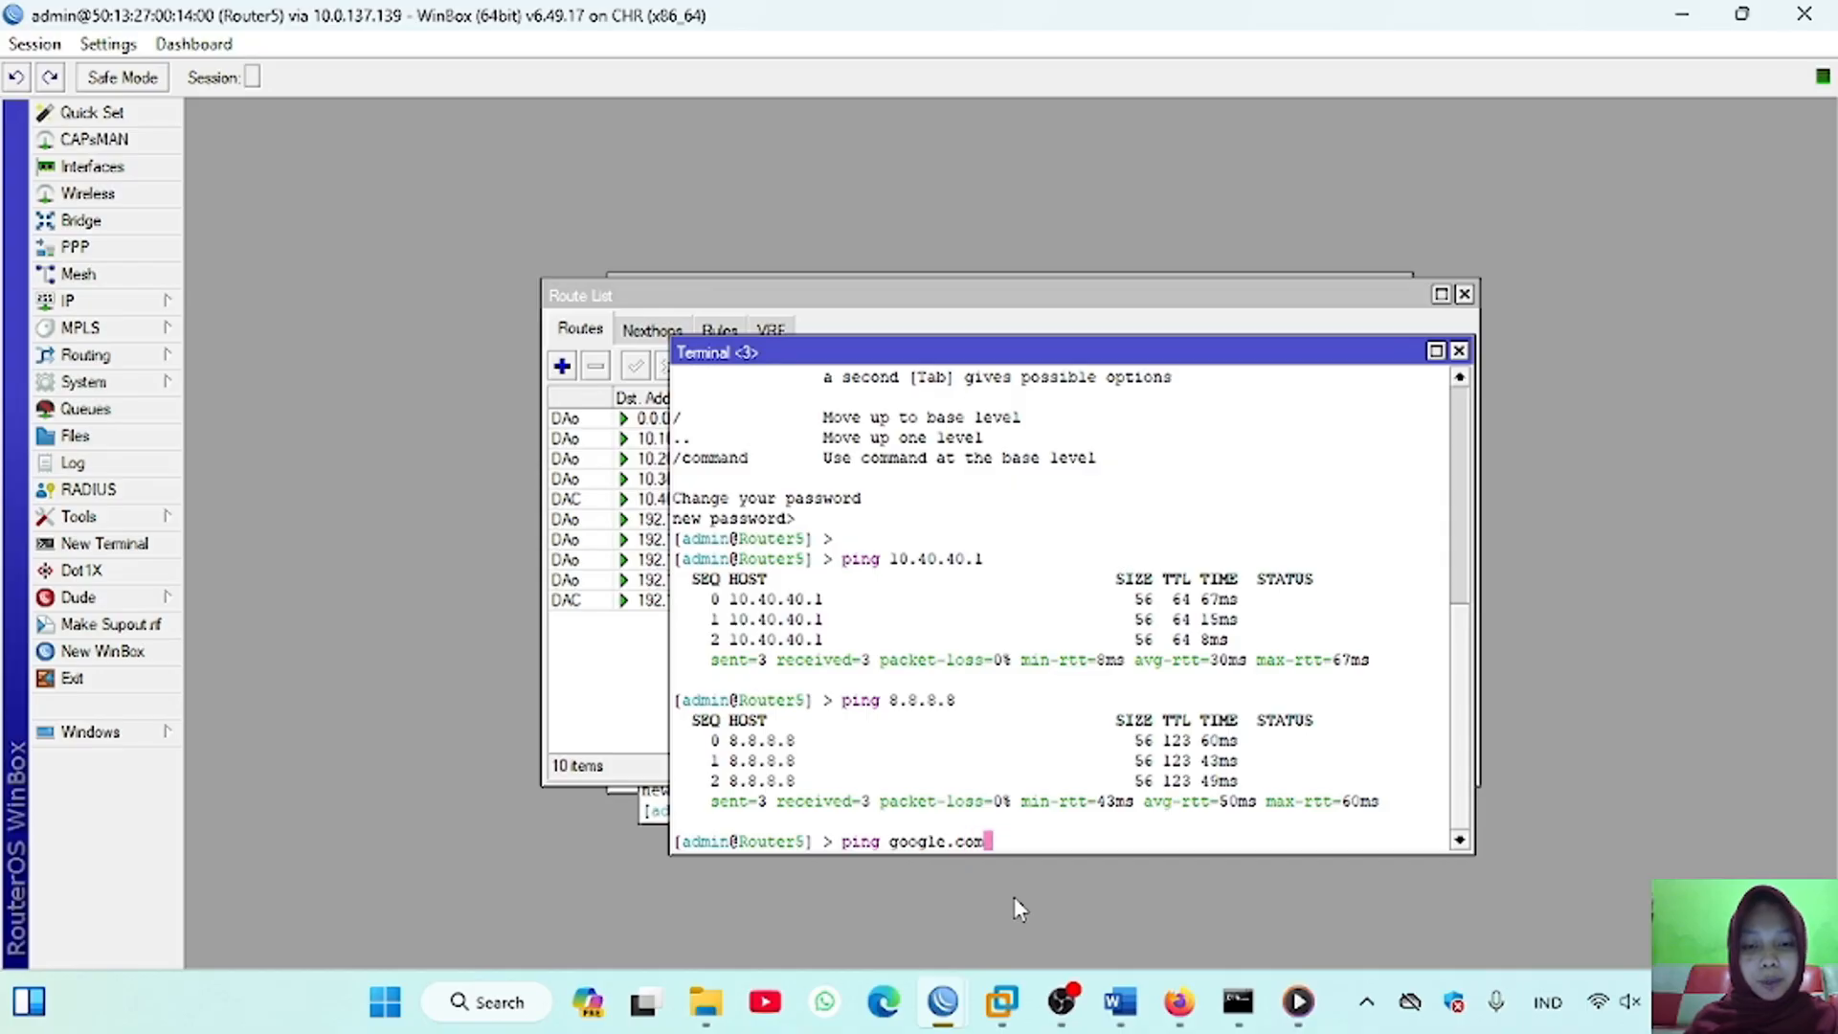
key(Return)
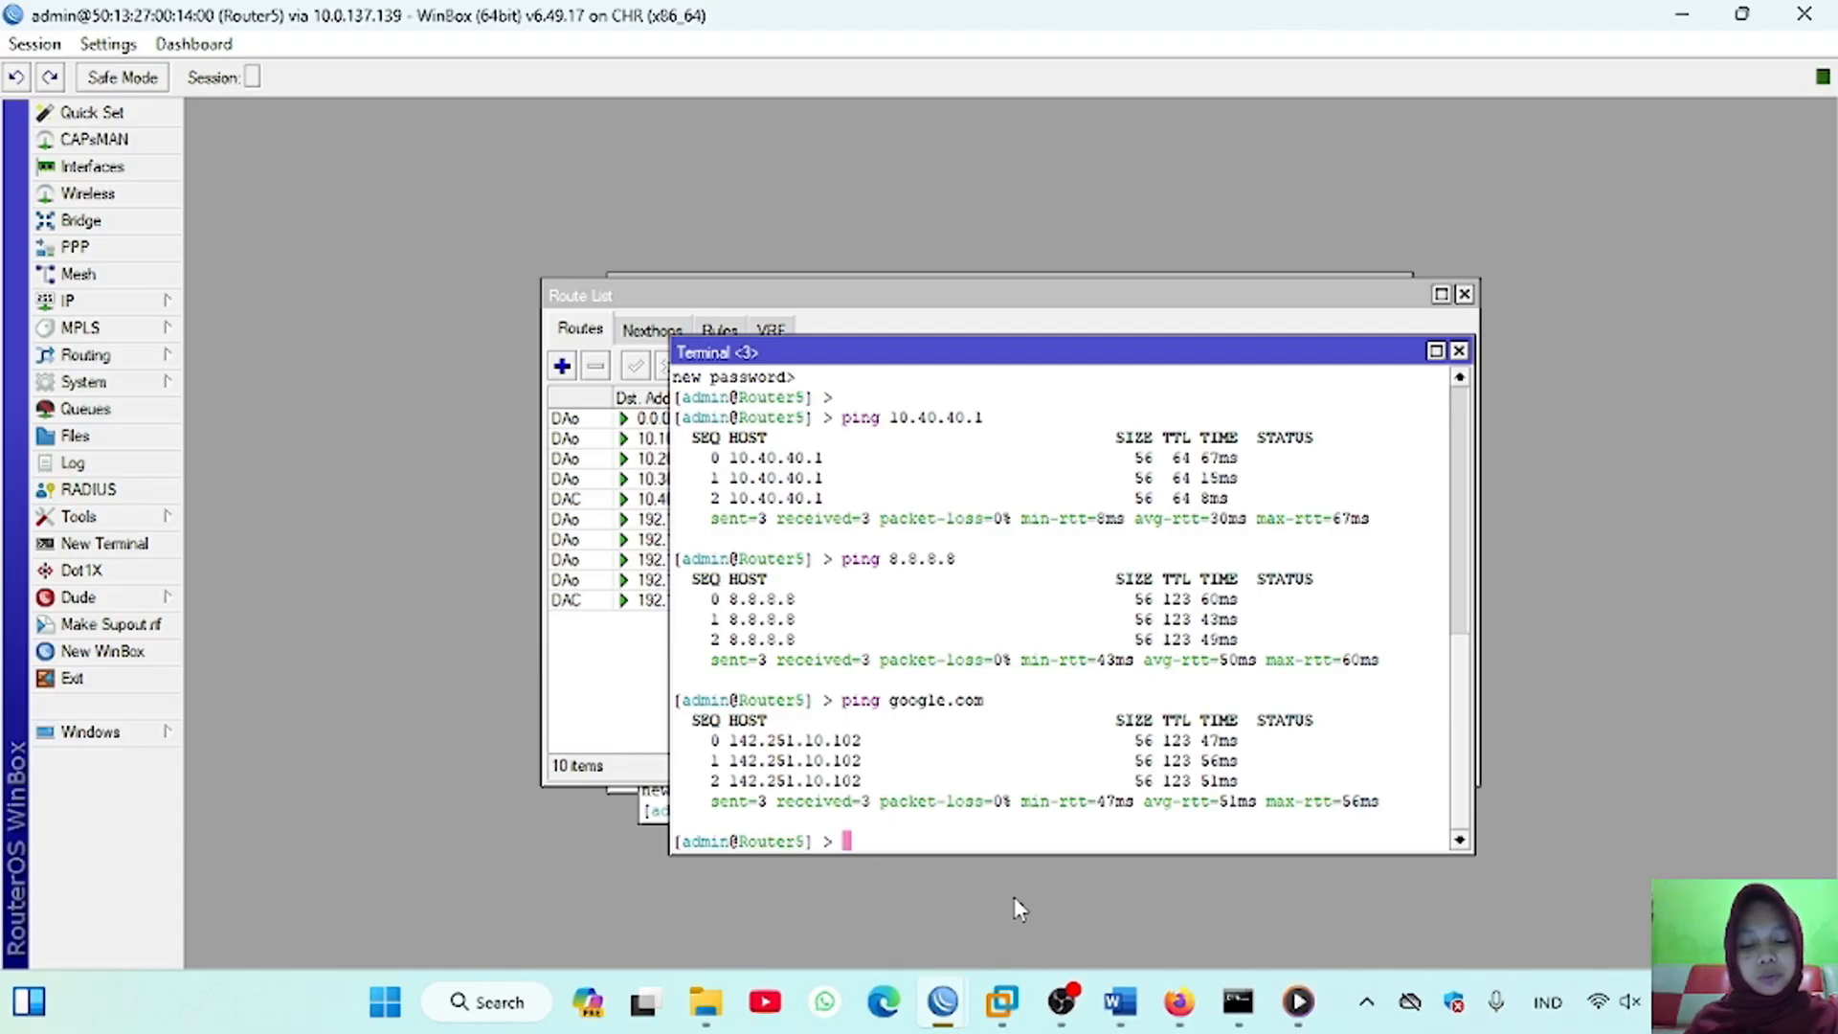
text(ip dns set servers=8.8.8.8)
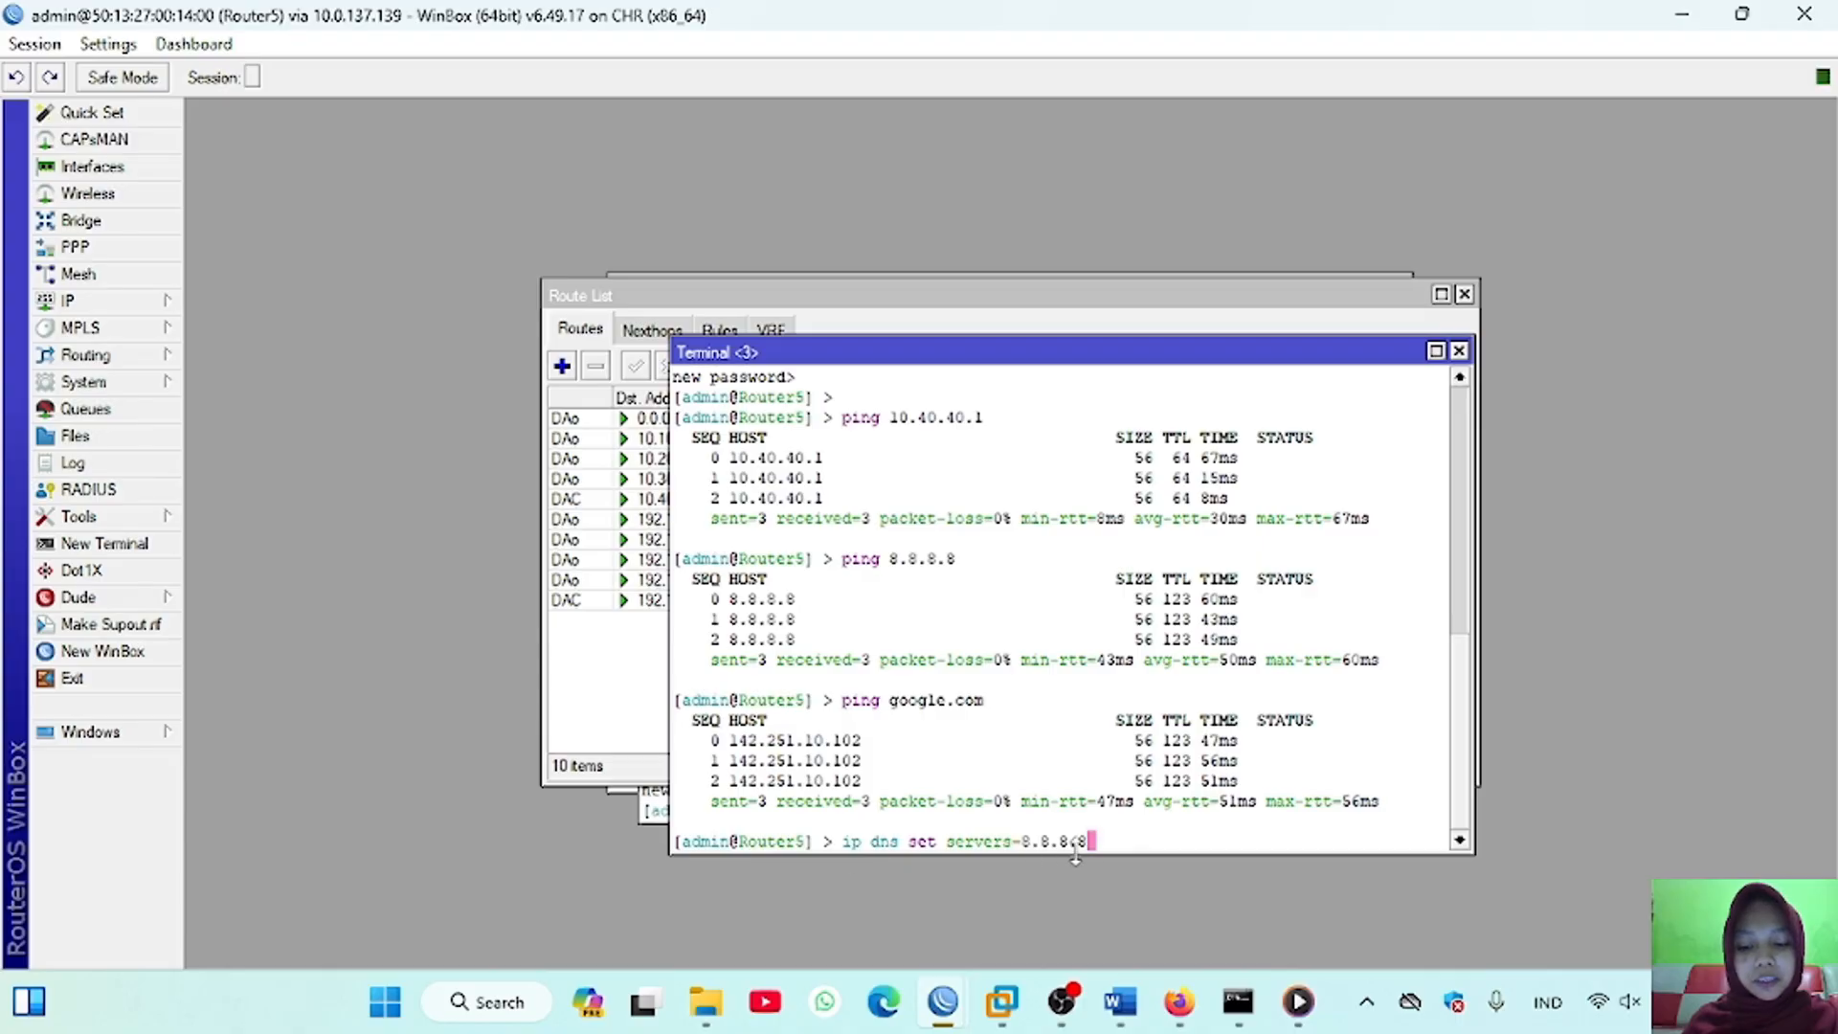
key(BackSpace)
key(BackSpace)
key(BackSpace)
key(BackSpace)
key(BackSpace)
key(BackSpace)
key(BackSpace)
key(BackSpace)
key(BackSpace)
key(BackSpace)
key(BackSpace)
key(BackSpace)
key(BackSpace)
key(BackSpace)
key(BackSpace)
key(BackSpace)
key(BackSpace)
key(BackSpace)
key(BackSpace)
key(BackSpace)
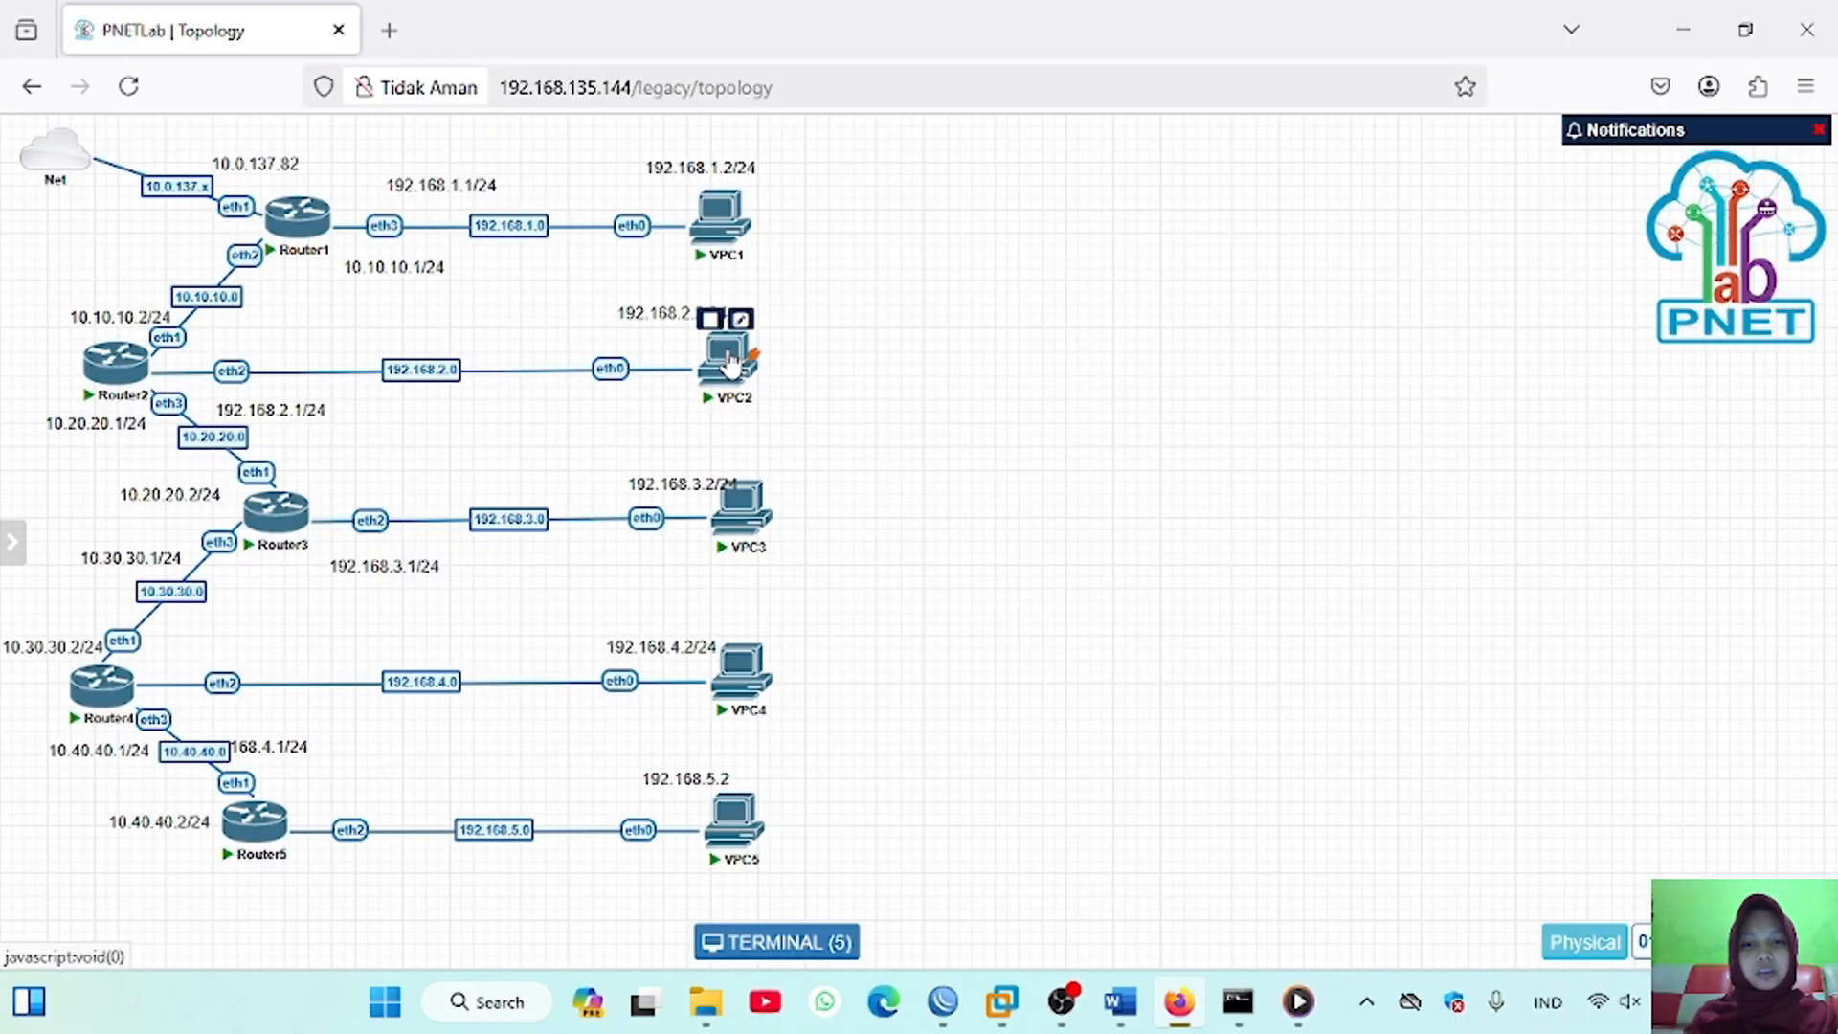
Step: Switch to the VPC2 console in PNETLab and show its IP configuration
click(729, 354)
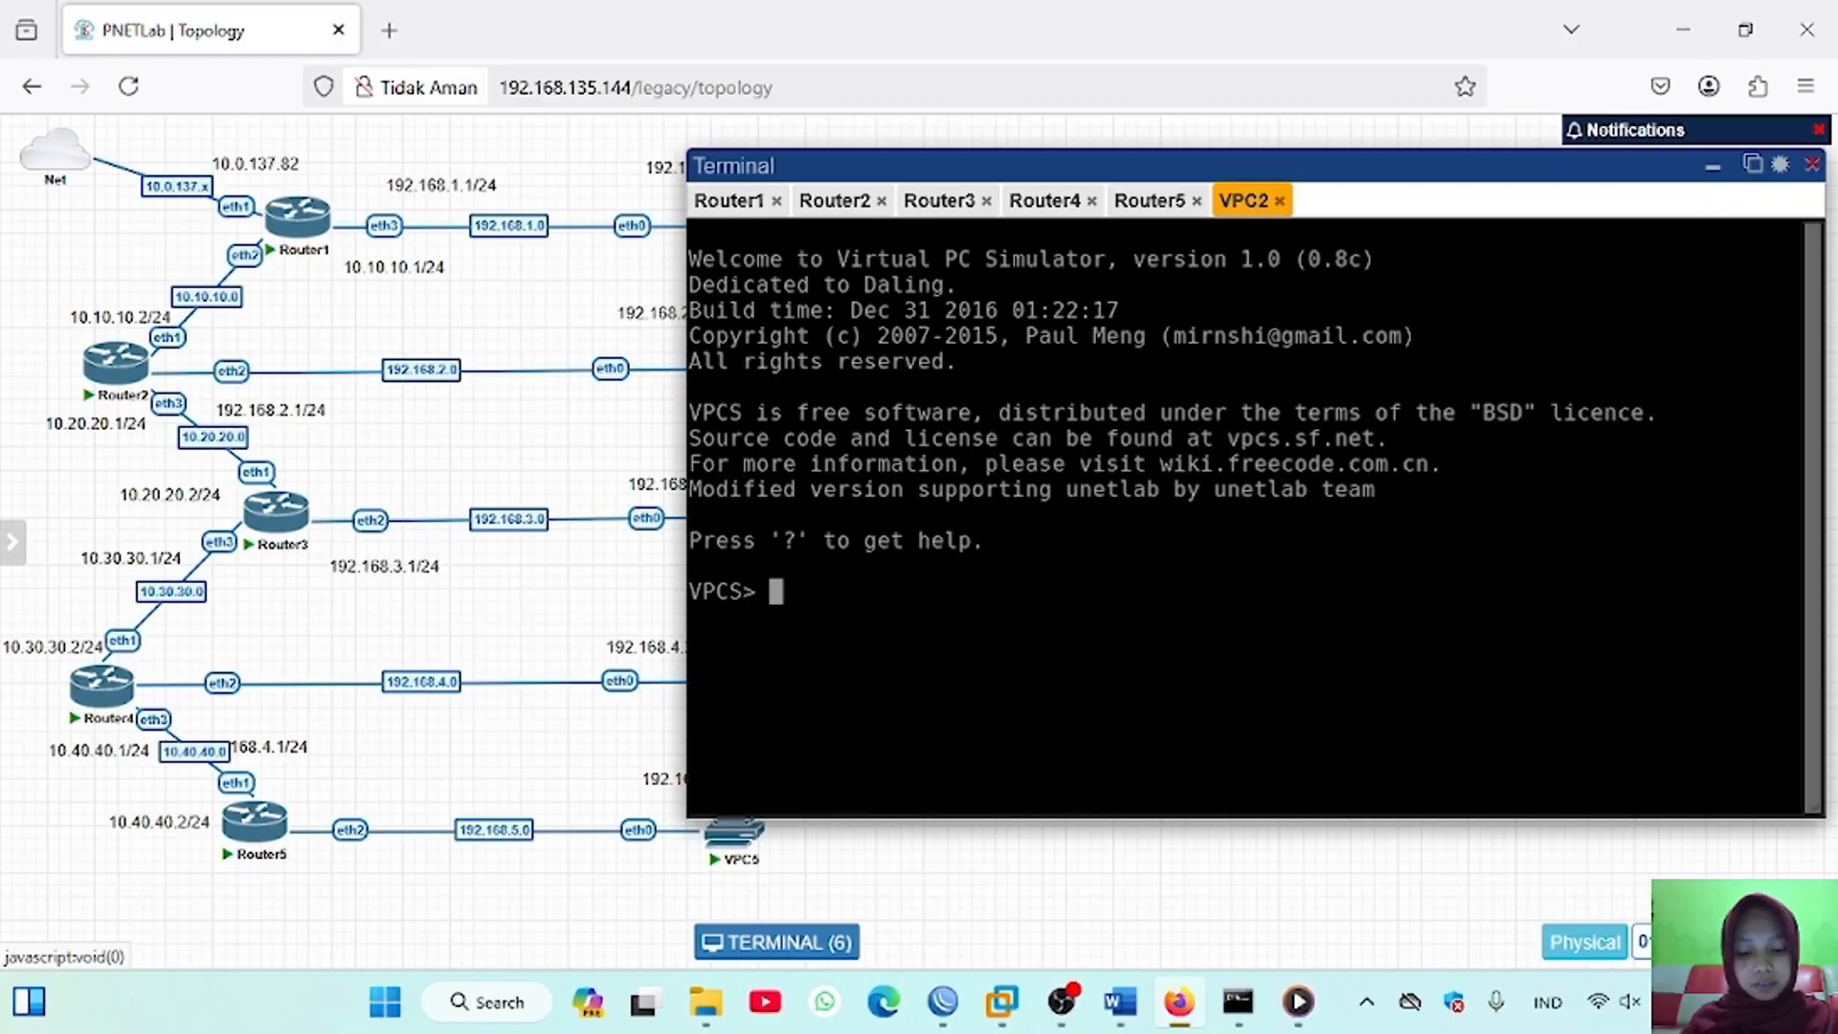
key(Return)
text(show ip)
key(Return)
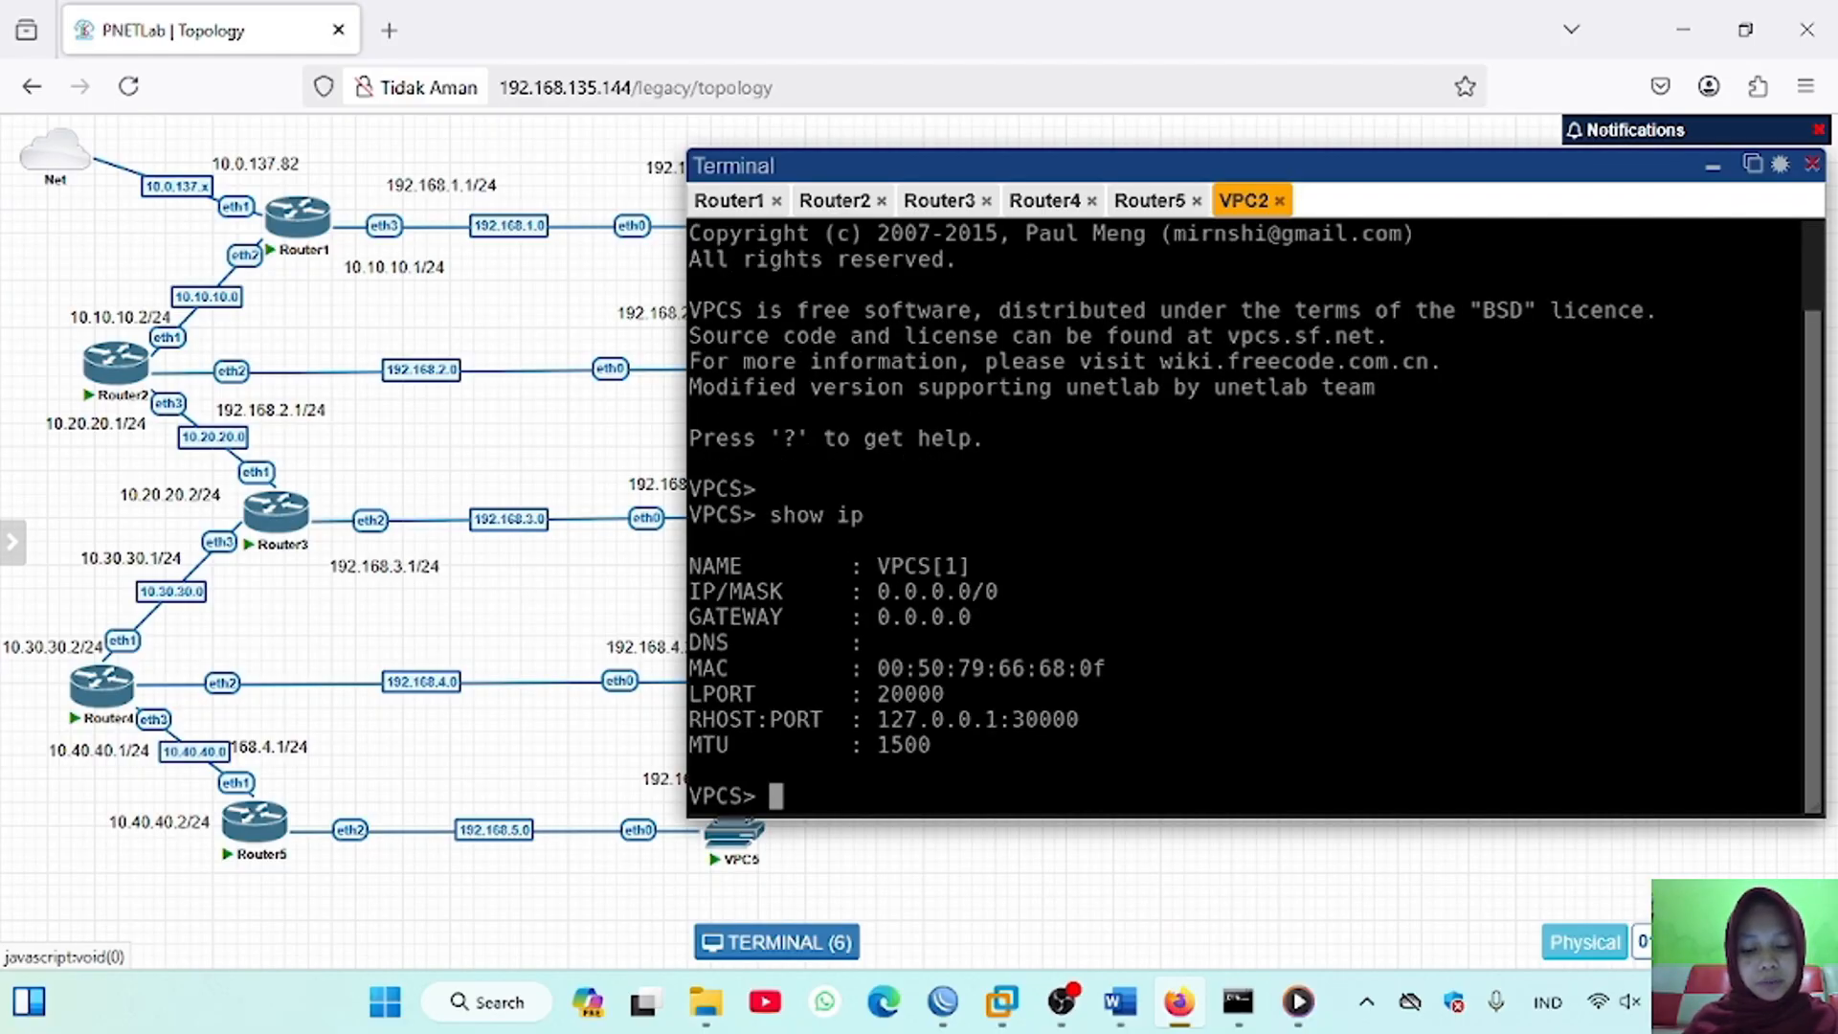
Step: Configure VPC2 with IP address 192.168.2.2/24, gateway 192.168.2.1/24 and DNS server 8.8.8.8
text(ip 192.168)
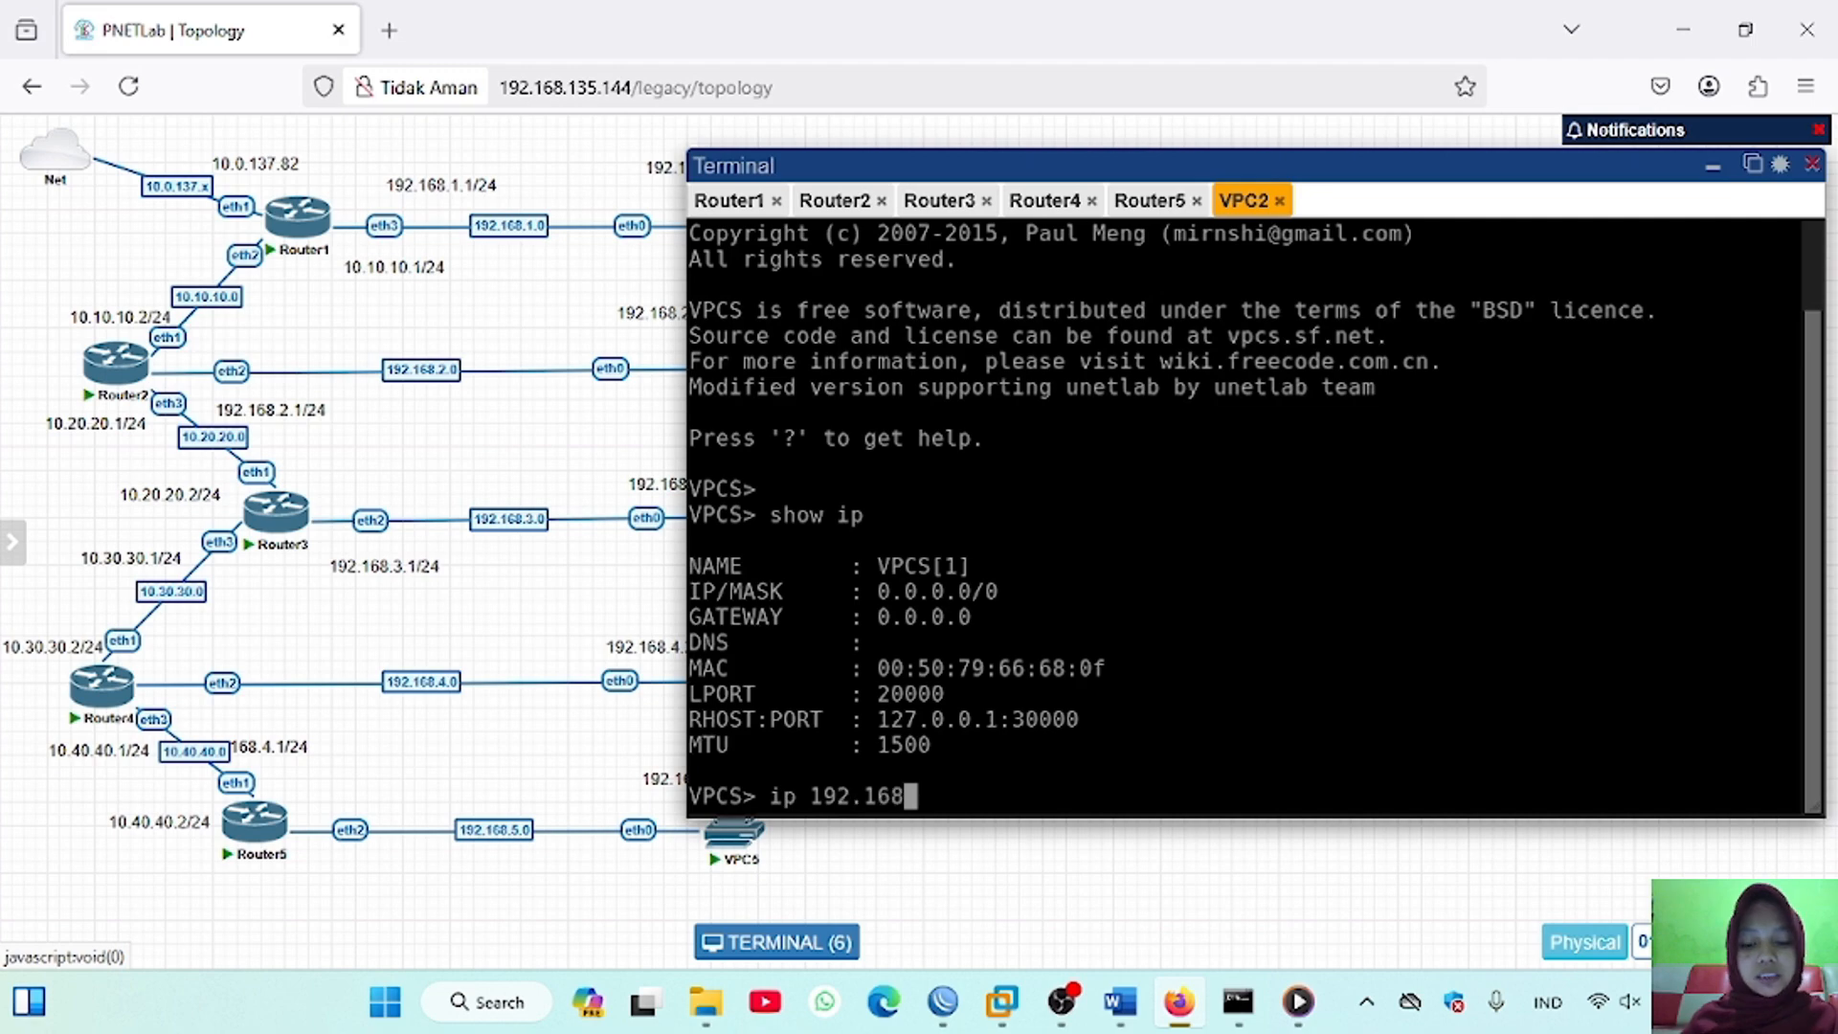
text(.2.2/24)
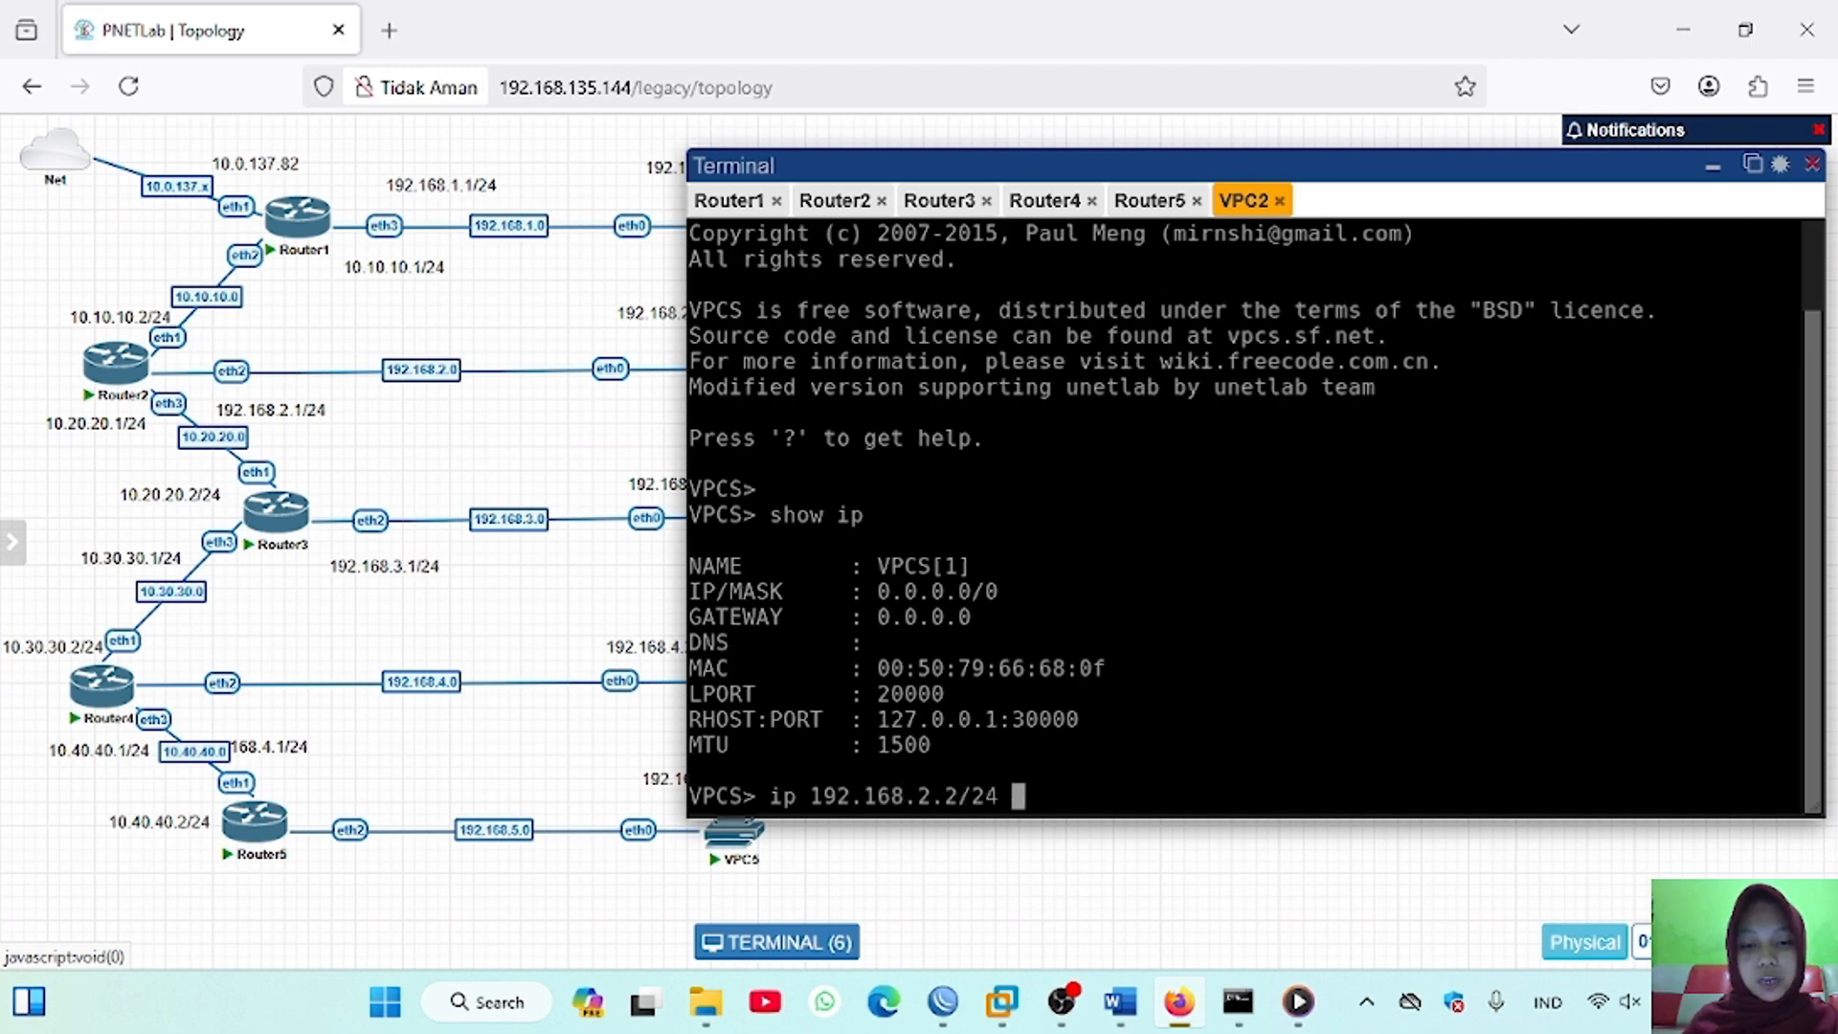
text( 192.168.2.1/24)
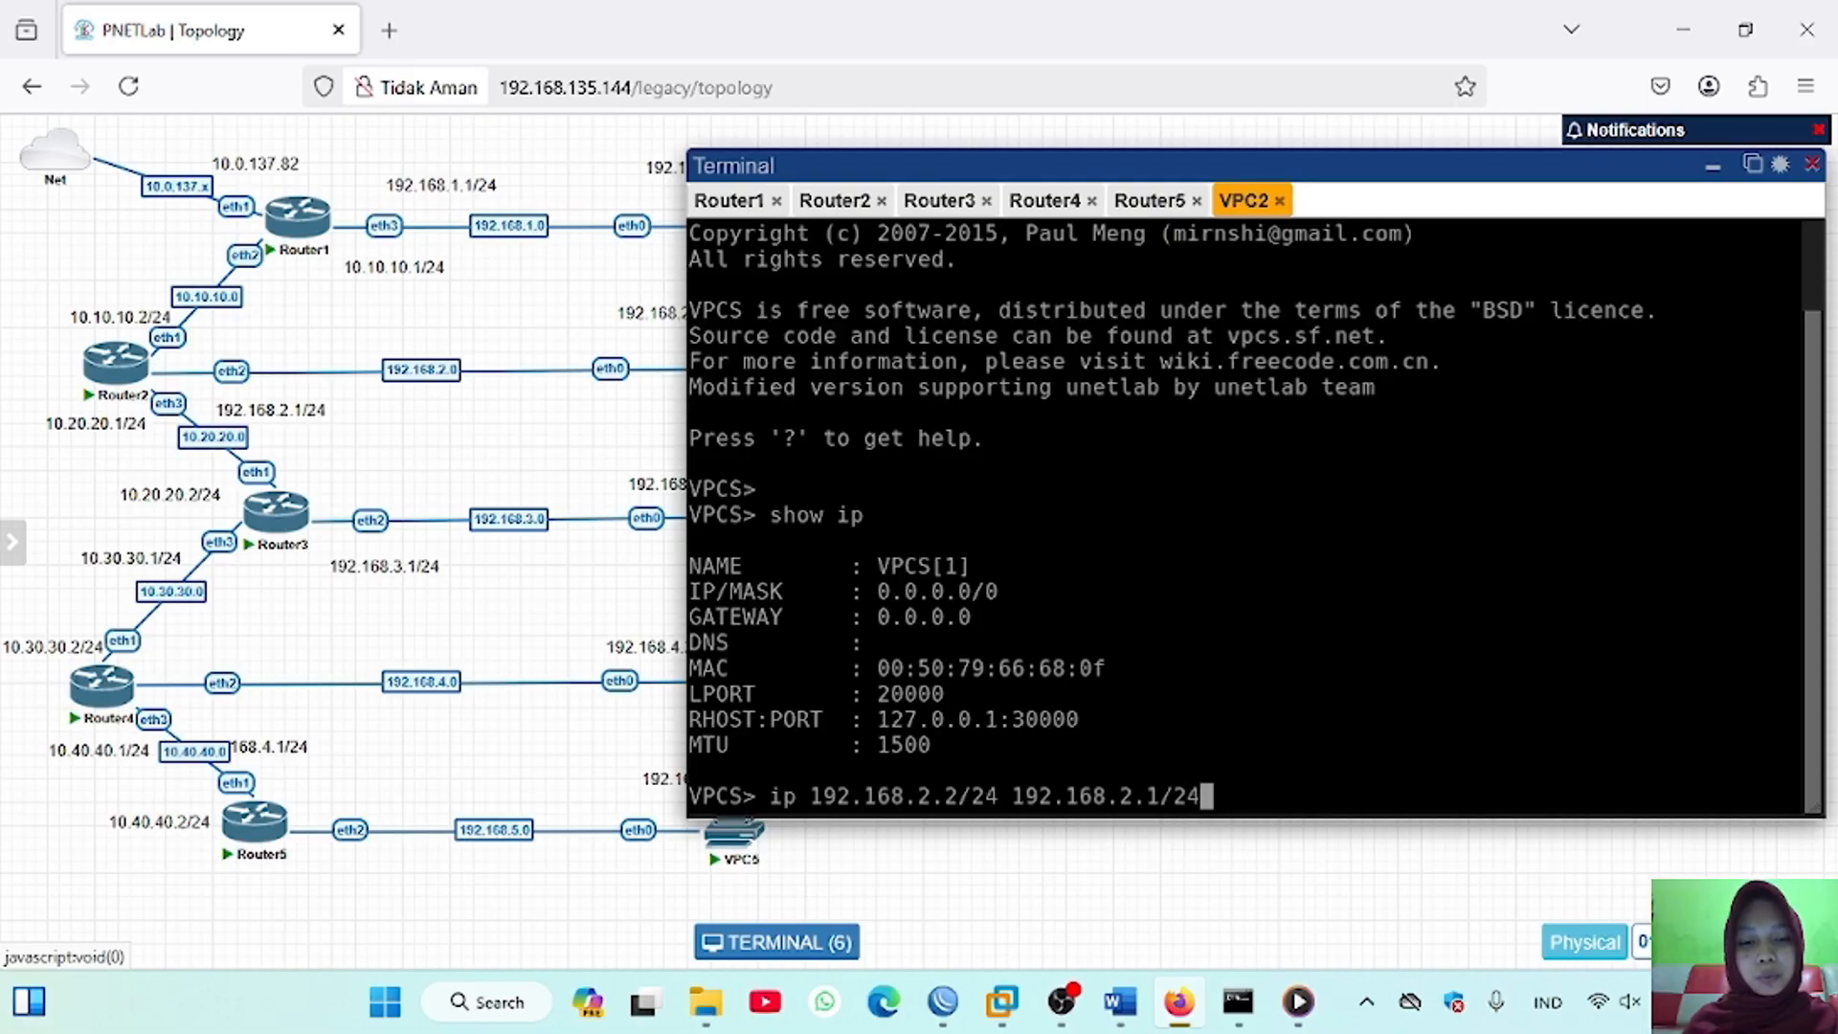
key(Return)
text(ip dns 8.8.8.8)
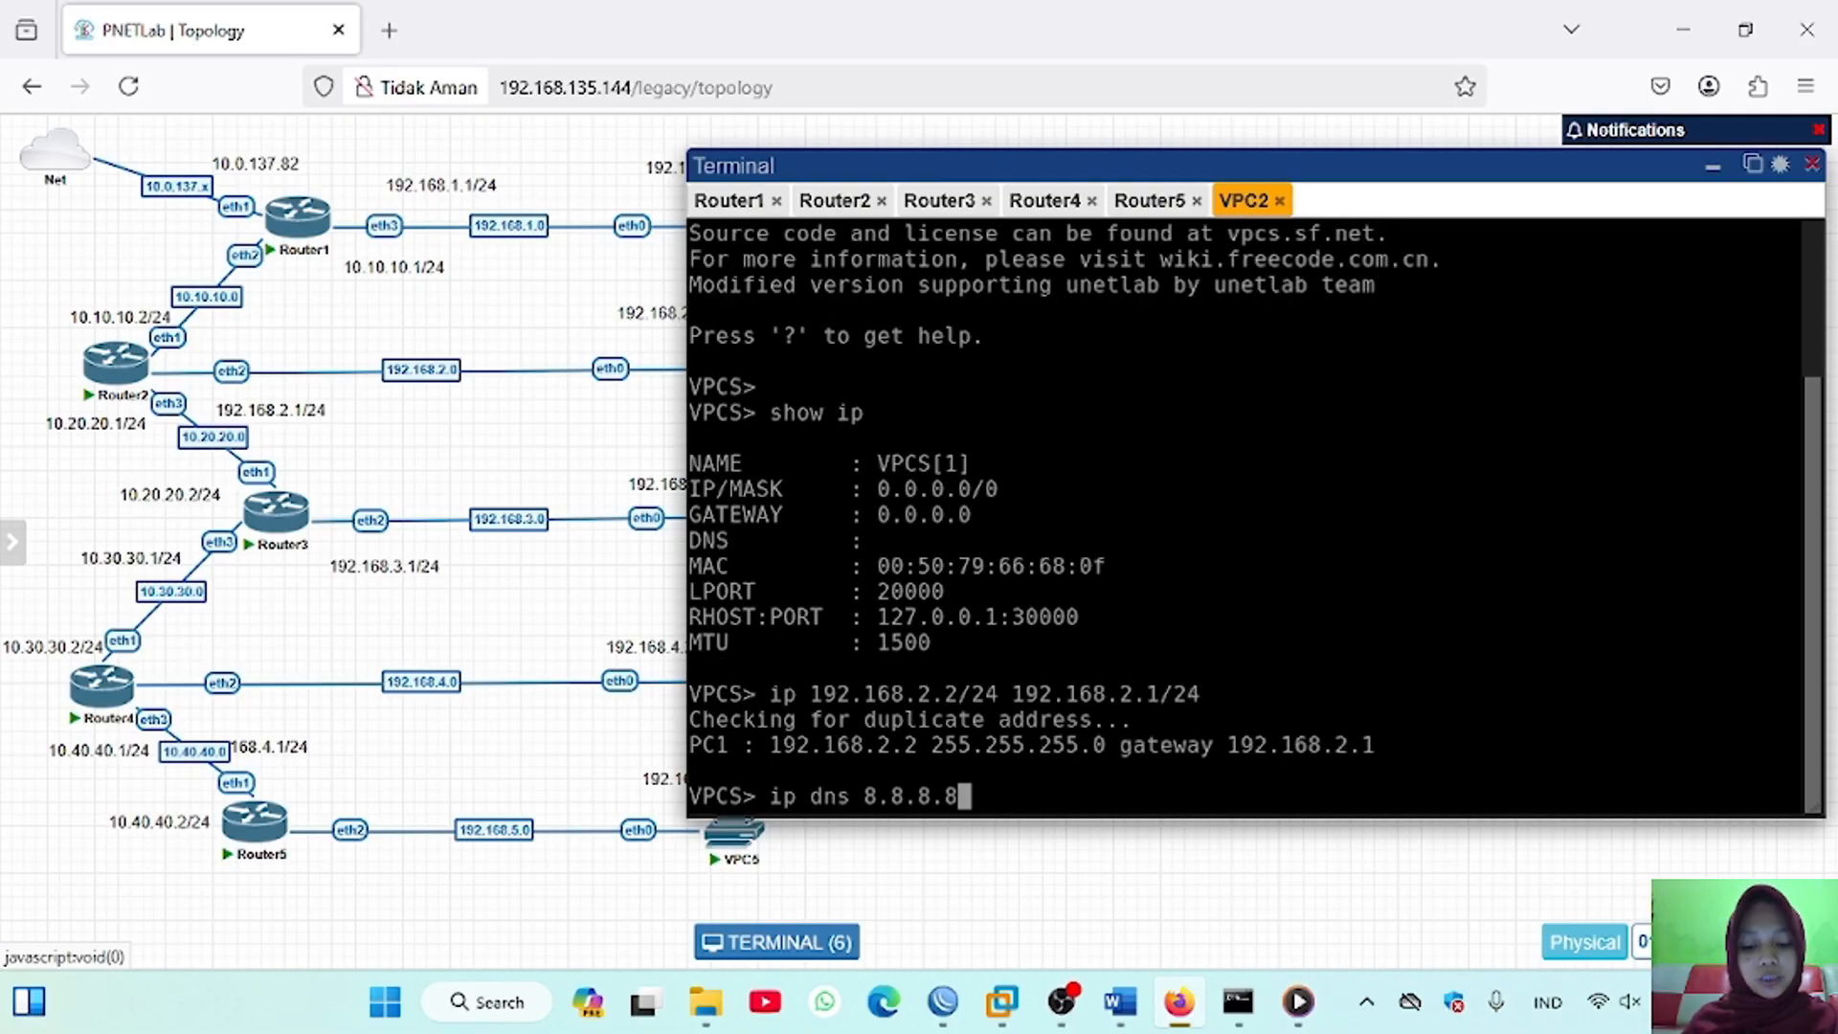
key(Return)
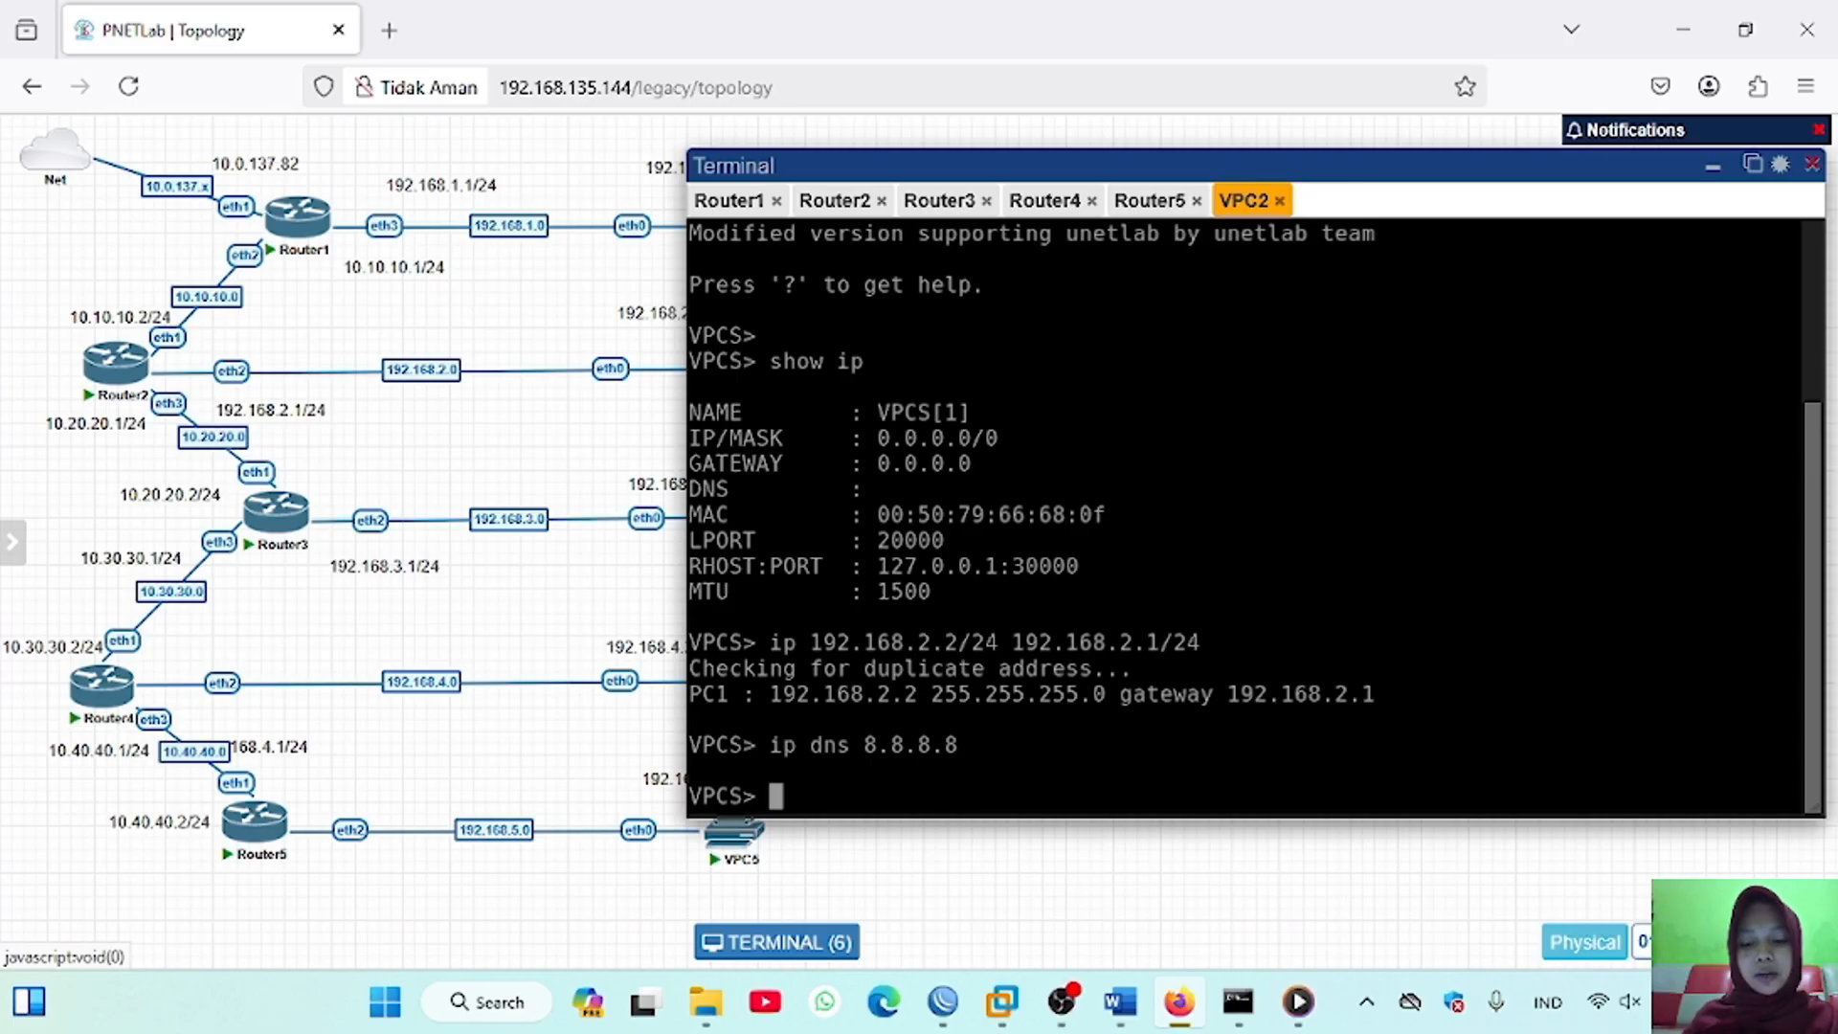
Step: Test internet connectivity from VPC2 by pinging 8.8.8.8 and google.com
text(ping 8.8.8.8)
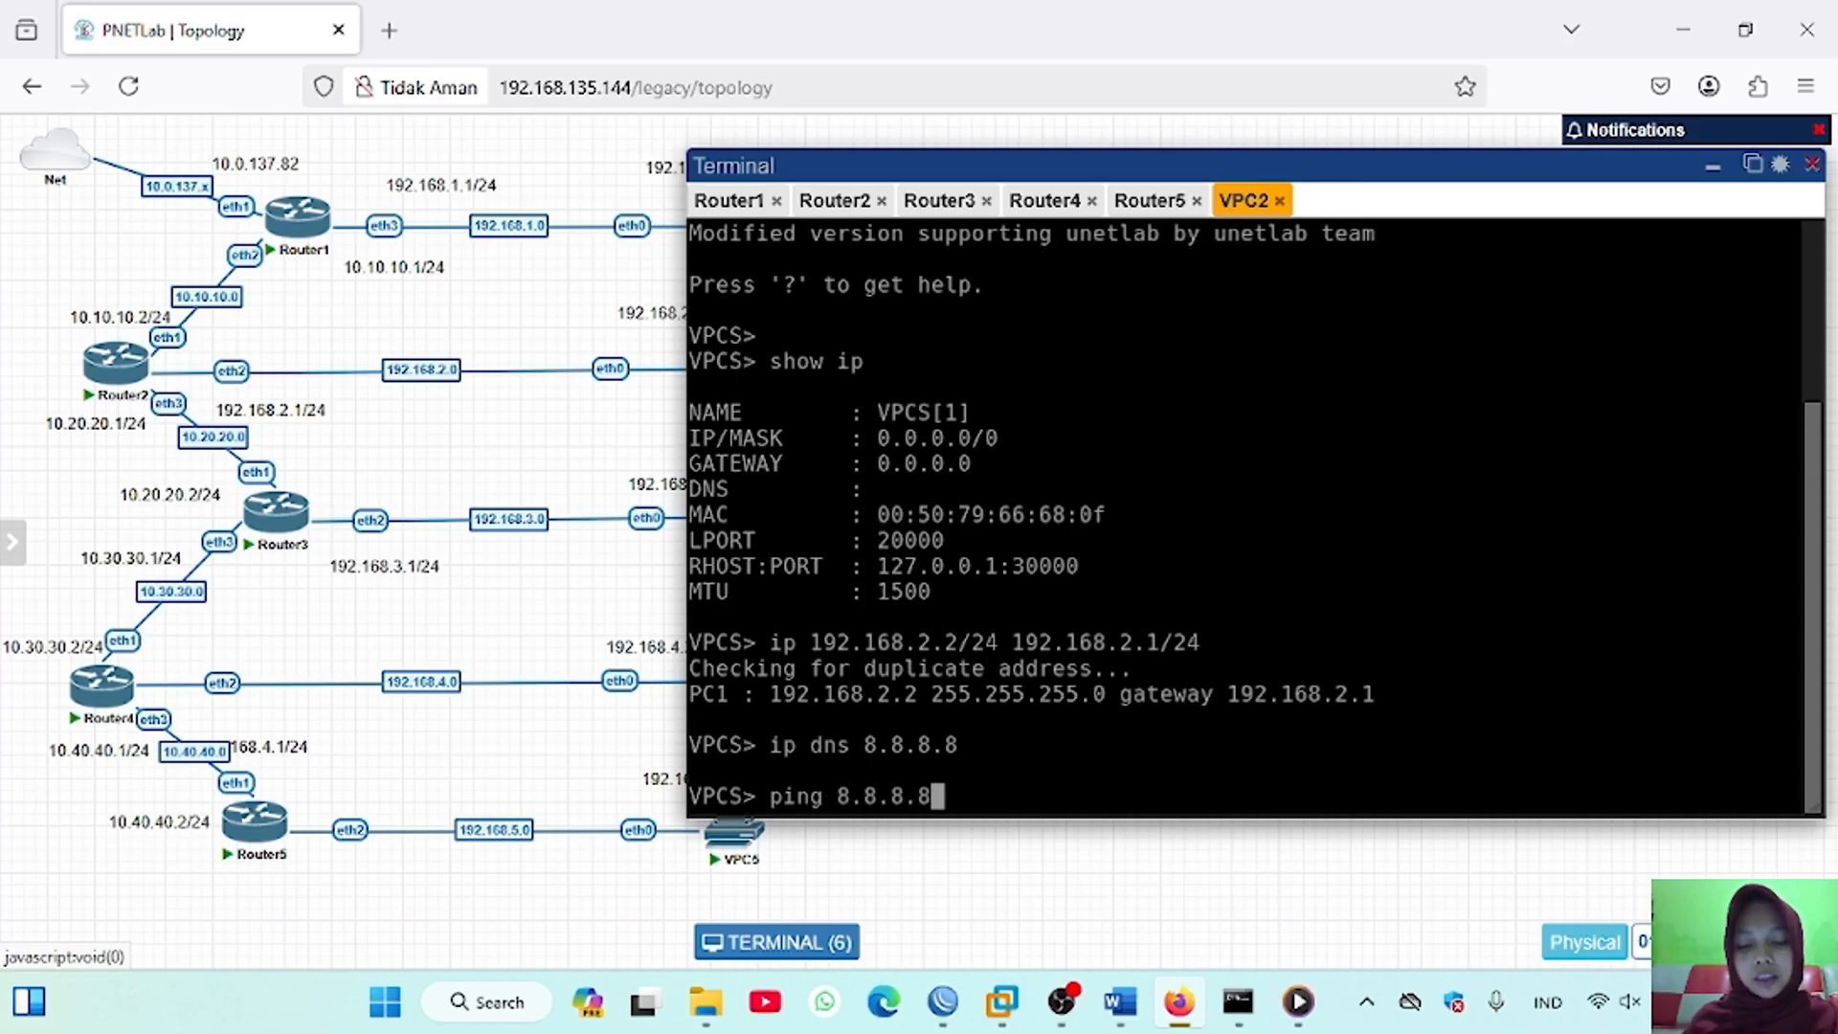
key(Return)
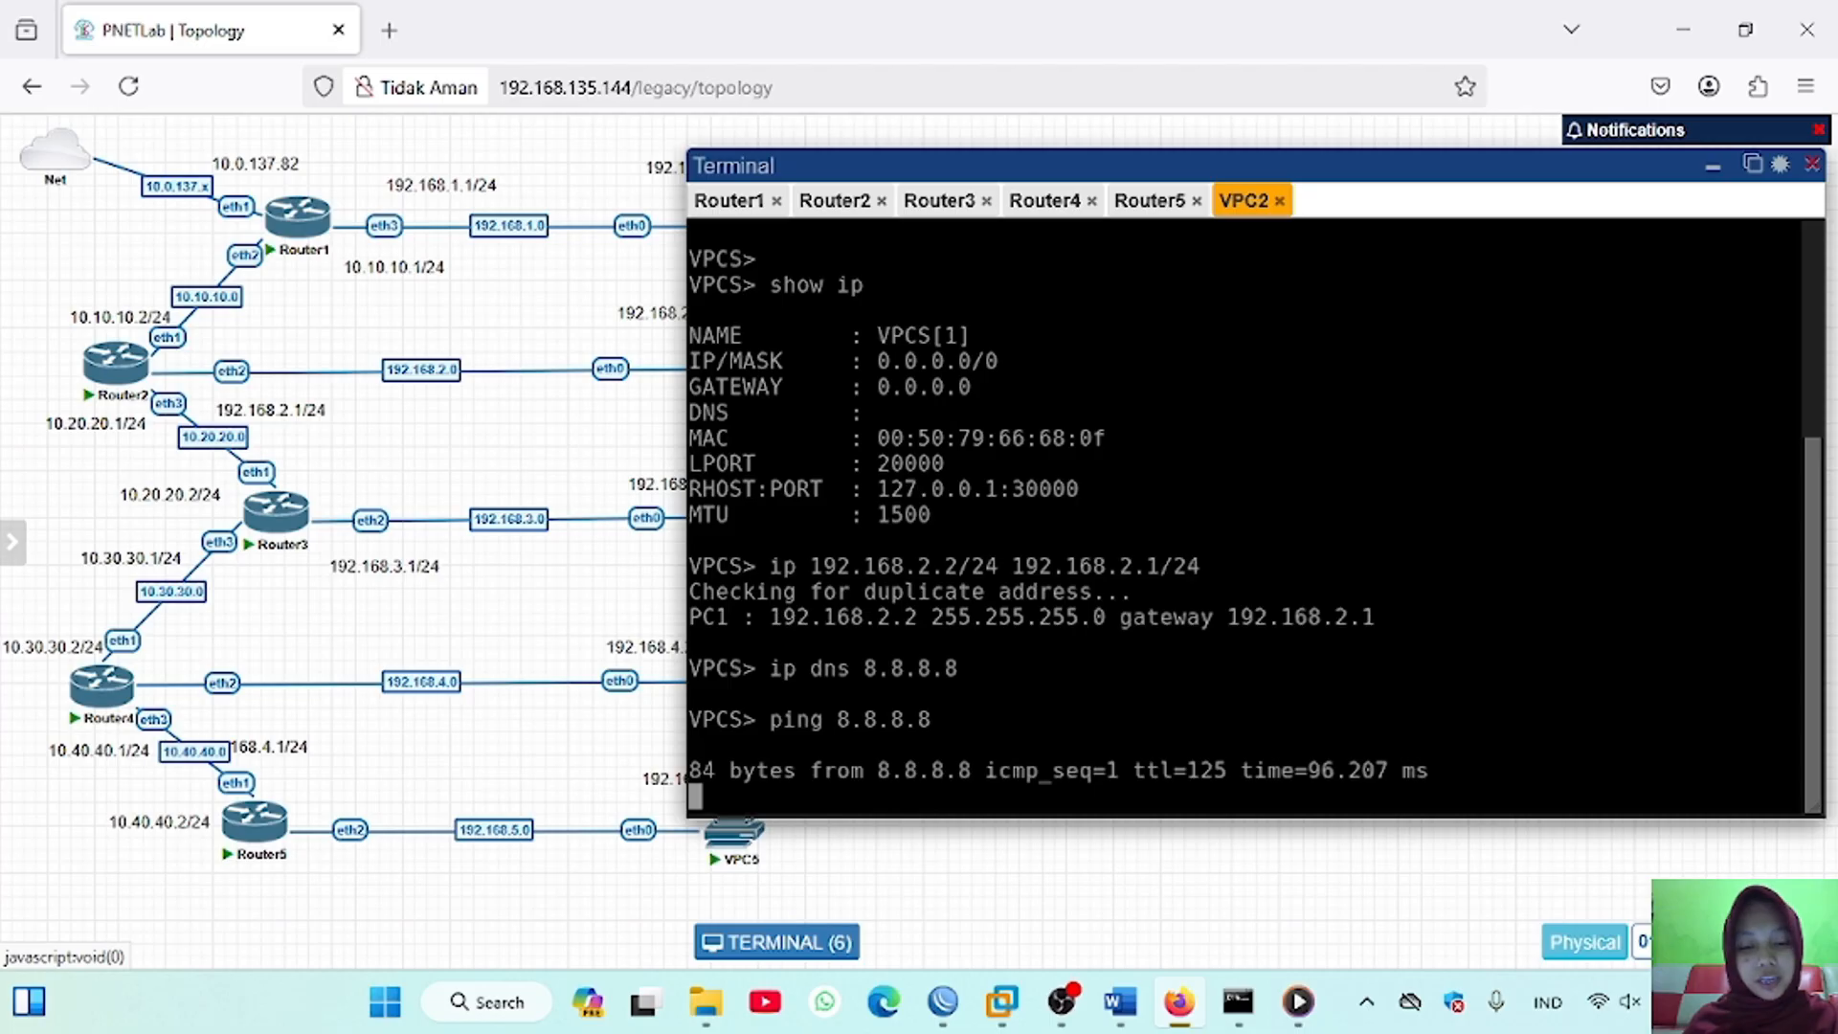
key(ctrl+c)
text(ping google.com)
key(Return)
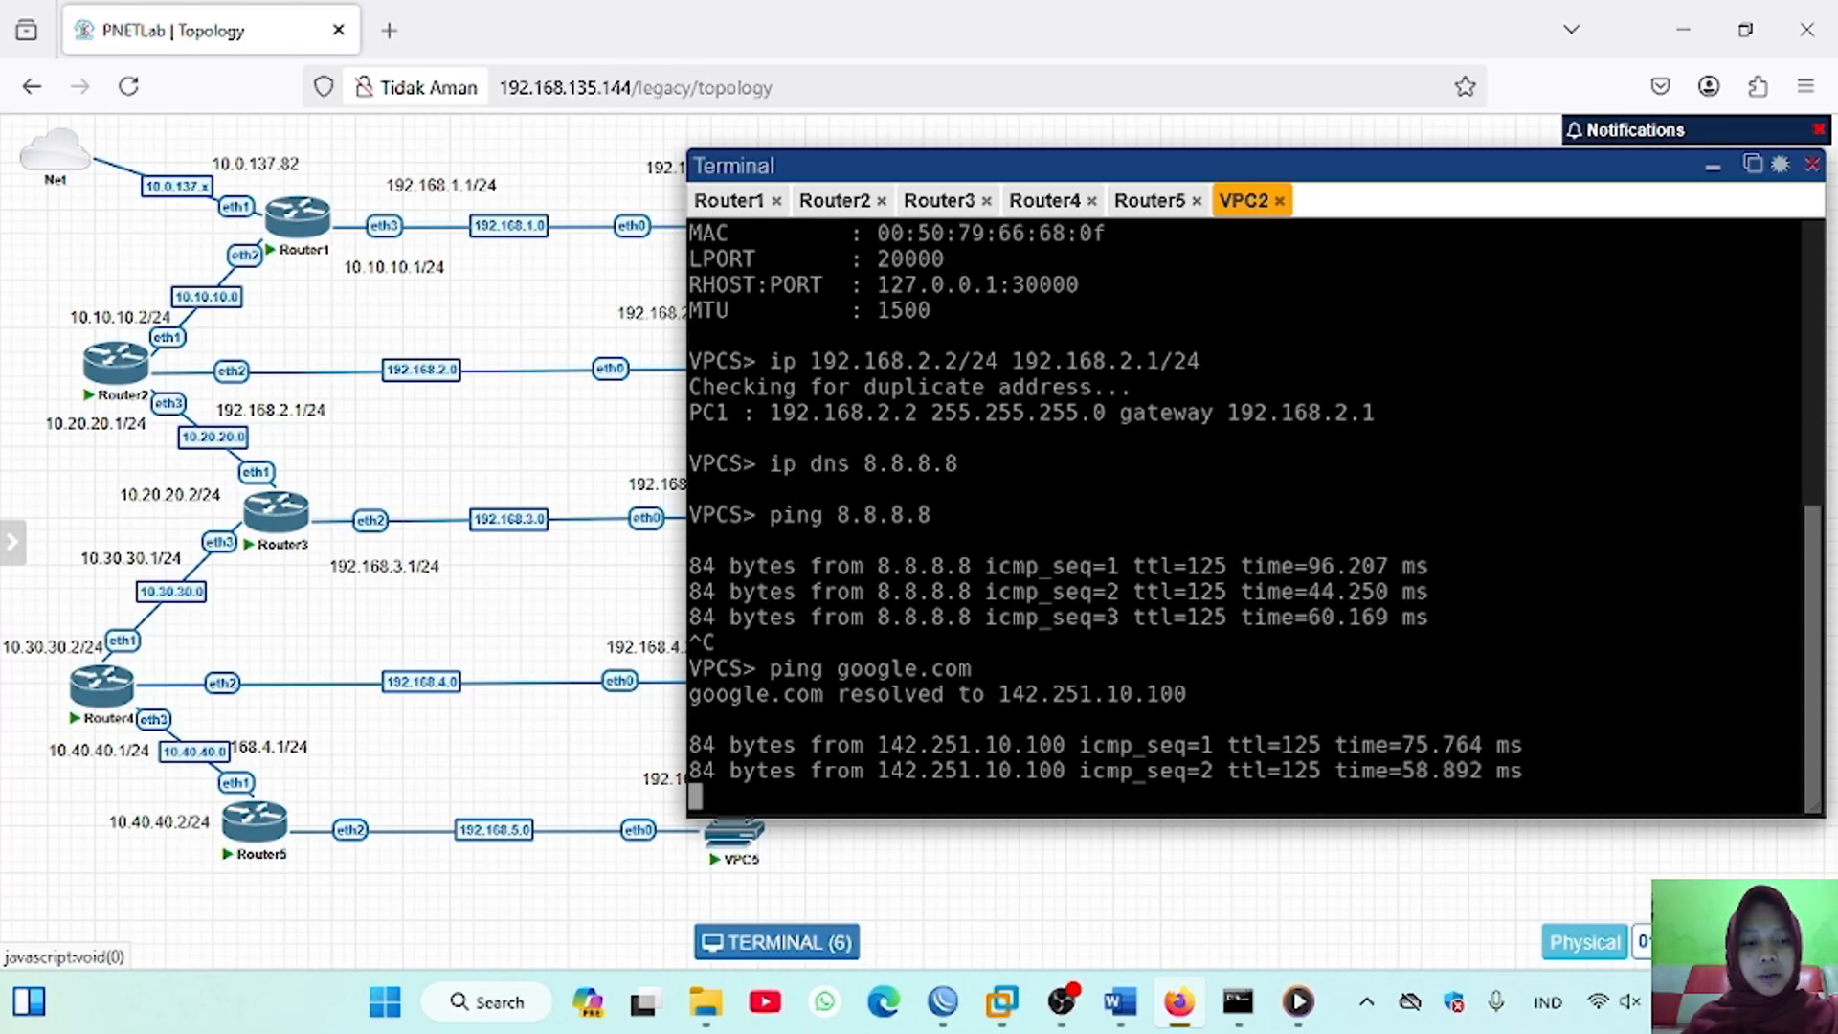